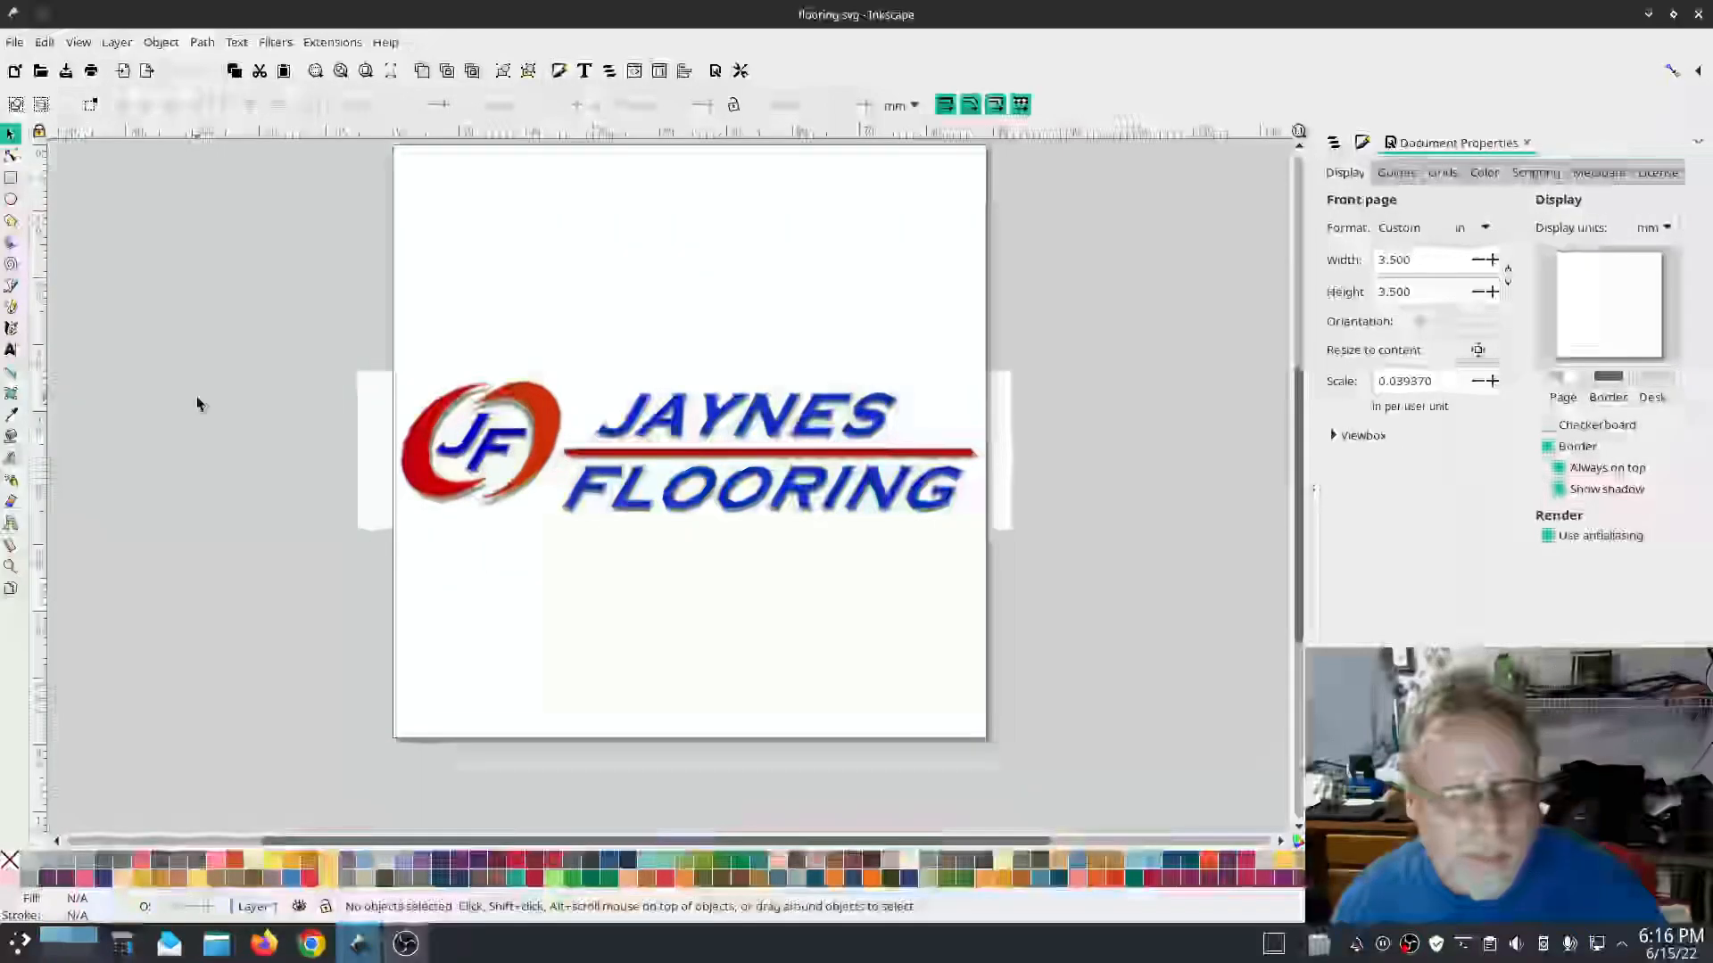
# Step: Examine the Jaynes Flooring logo image on the page, including a close view of its lettering and emblem
pyautogui.keyDown('ctrl'); pyautogui.scroll(1, 473, 432); pyautogui.keyUp('ctrl')
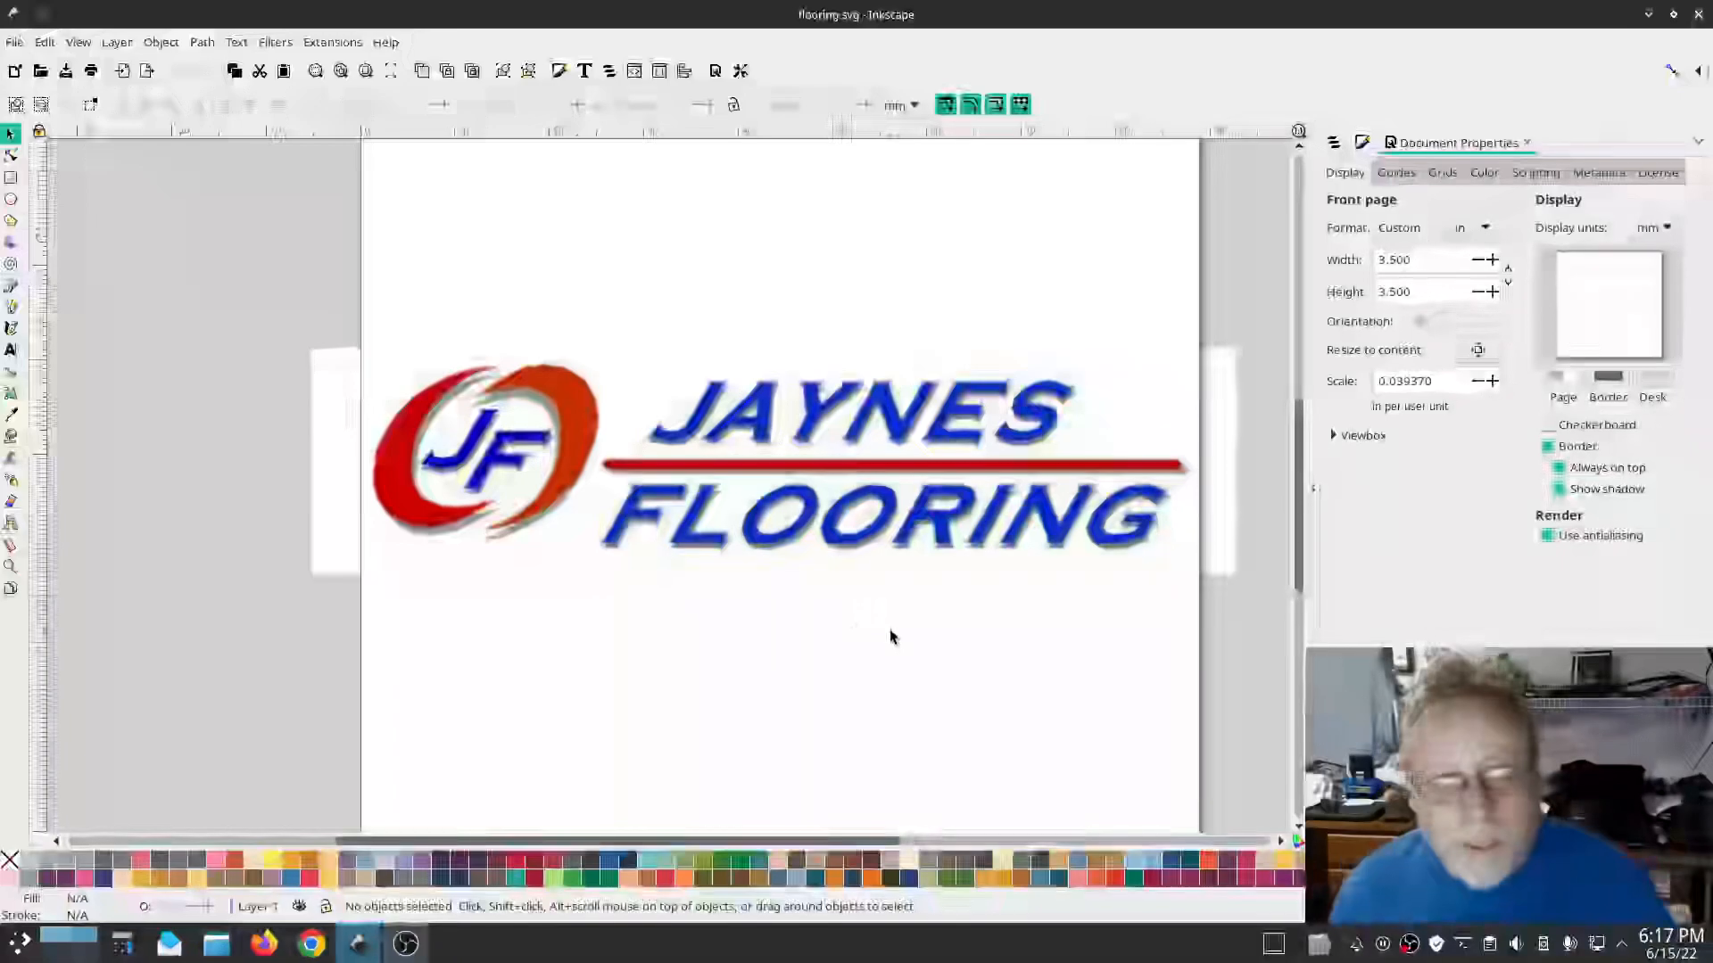
pyautogui.click(1220, 505)
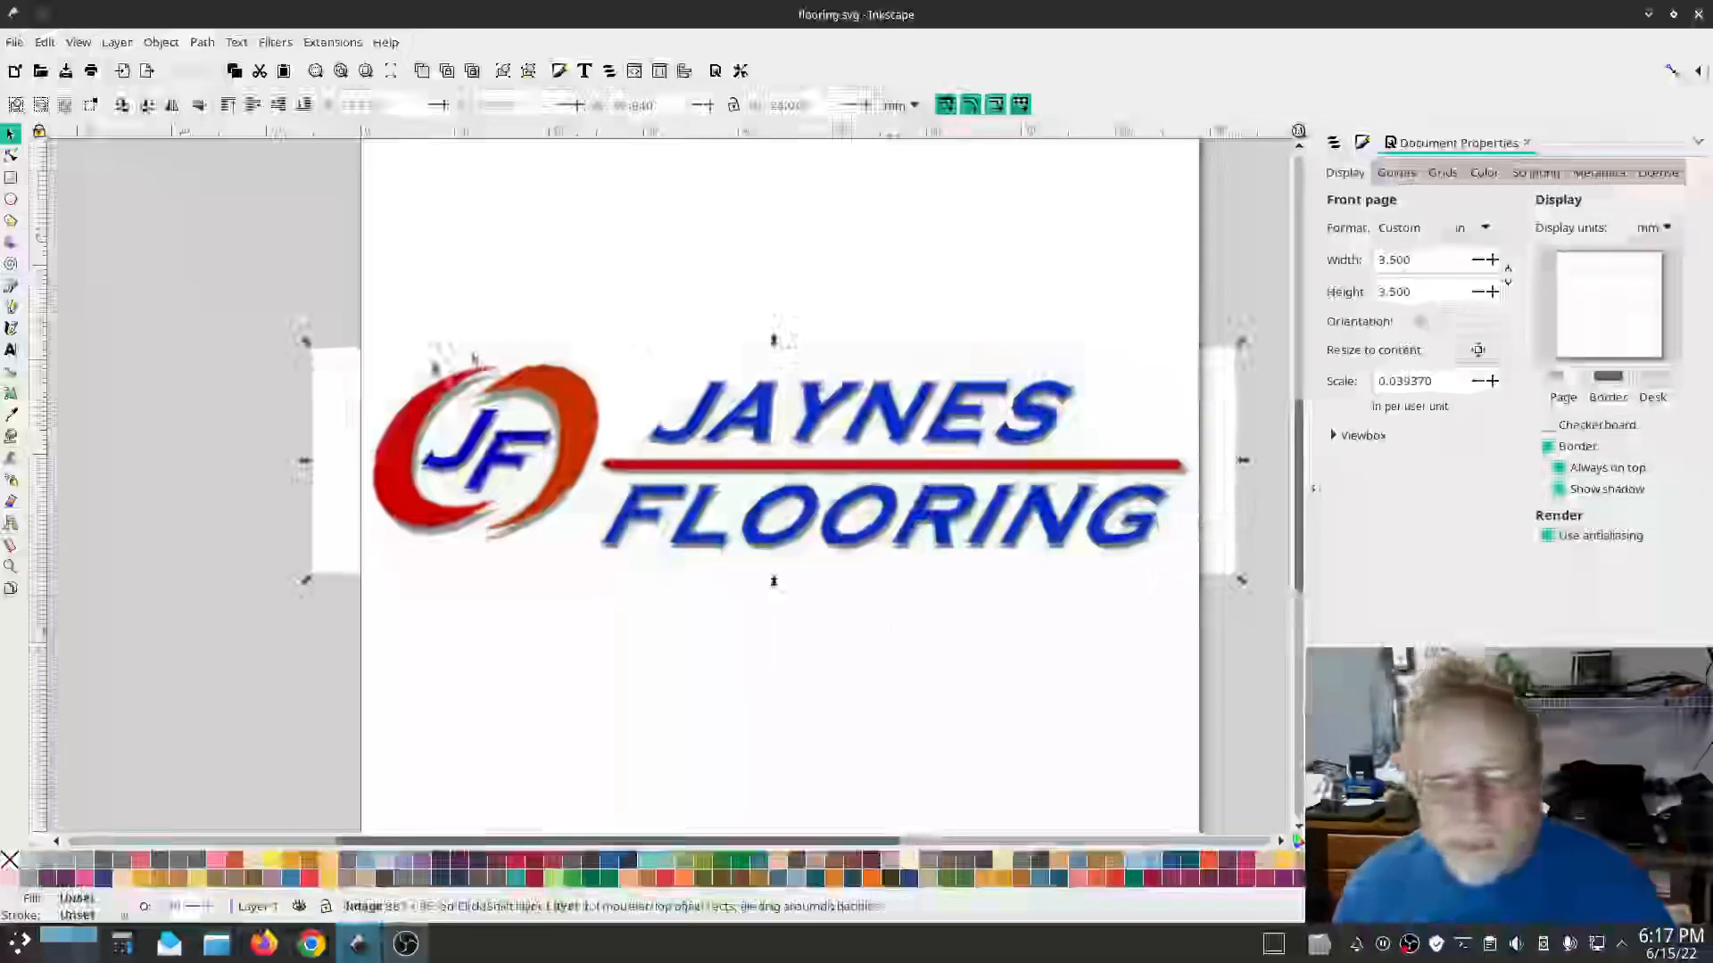
pyautogui.scroll(-1, 1109, 681)
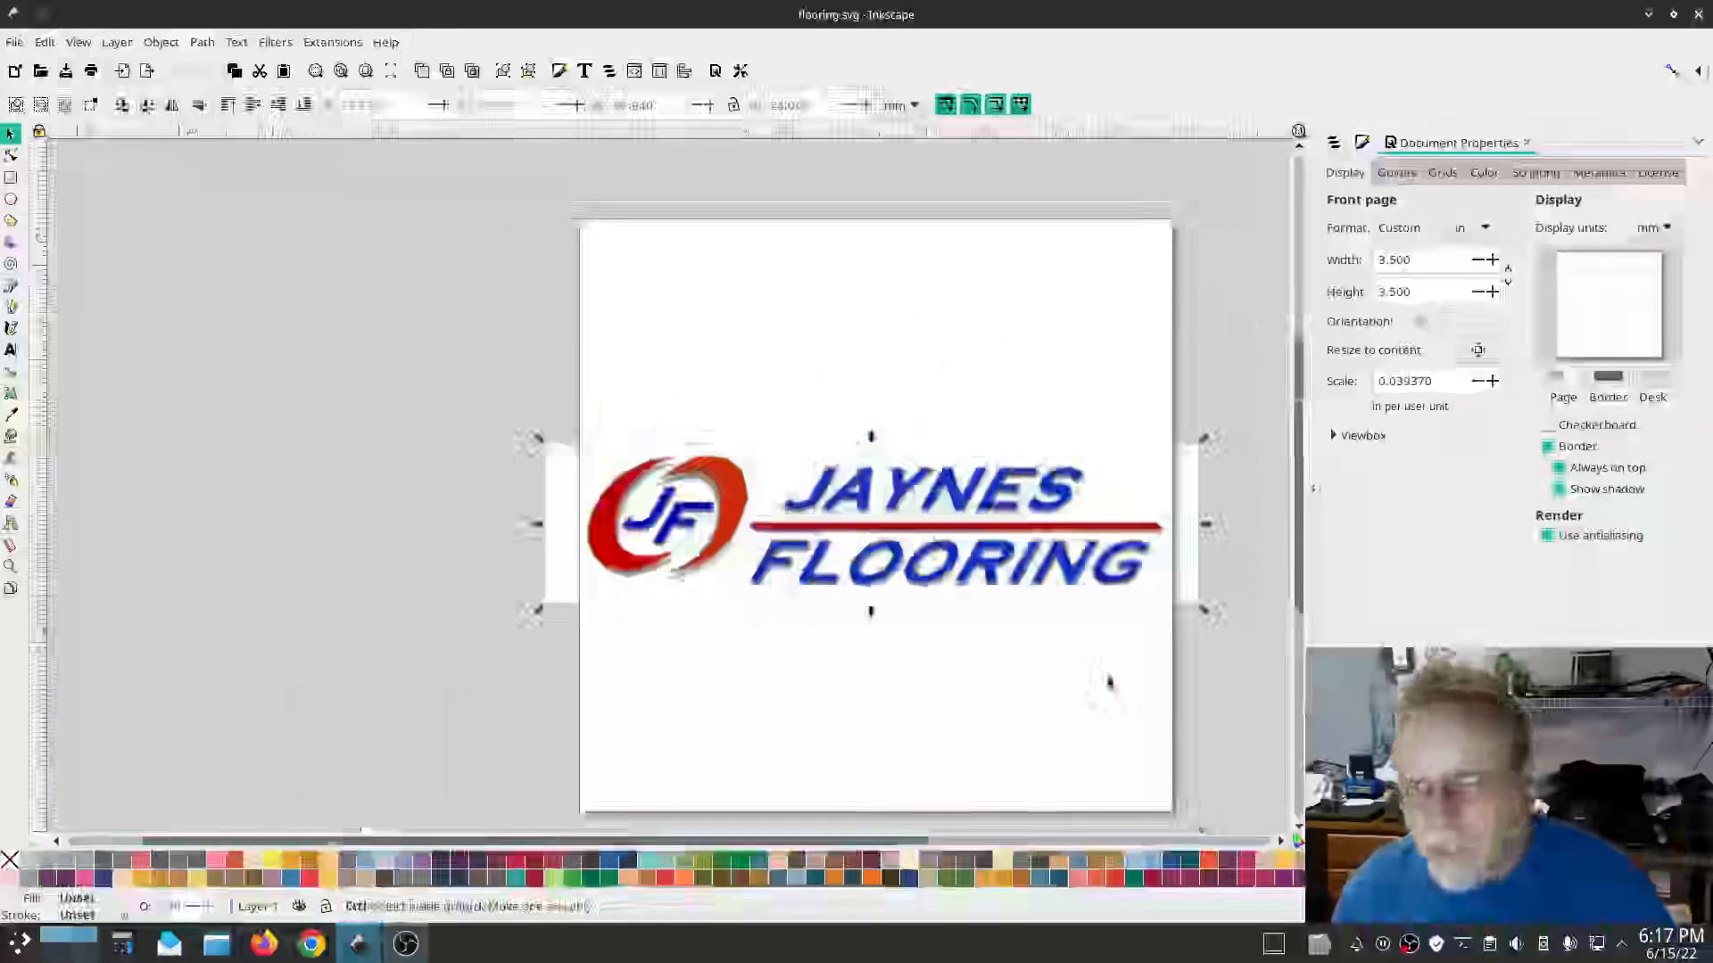
pyautogui.moveTo(988, 620); pyautogui.dragTo(796, 560)
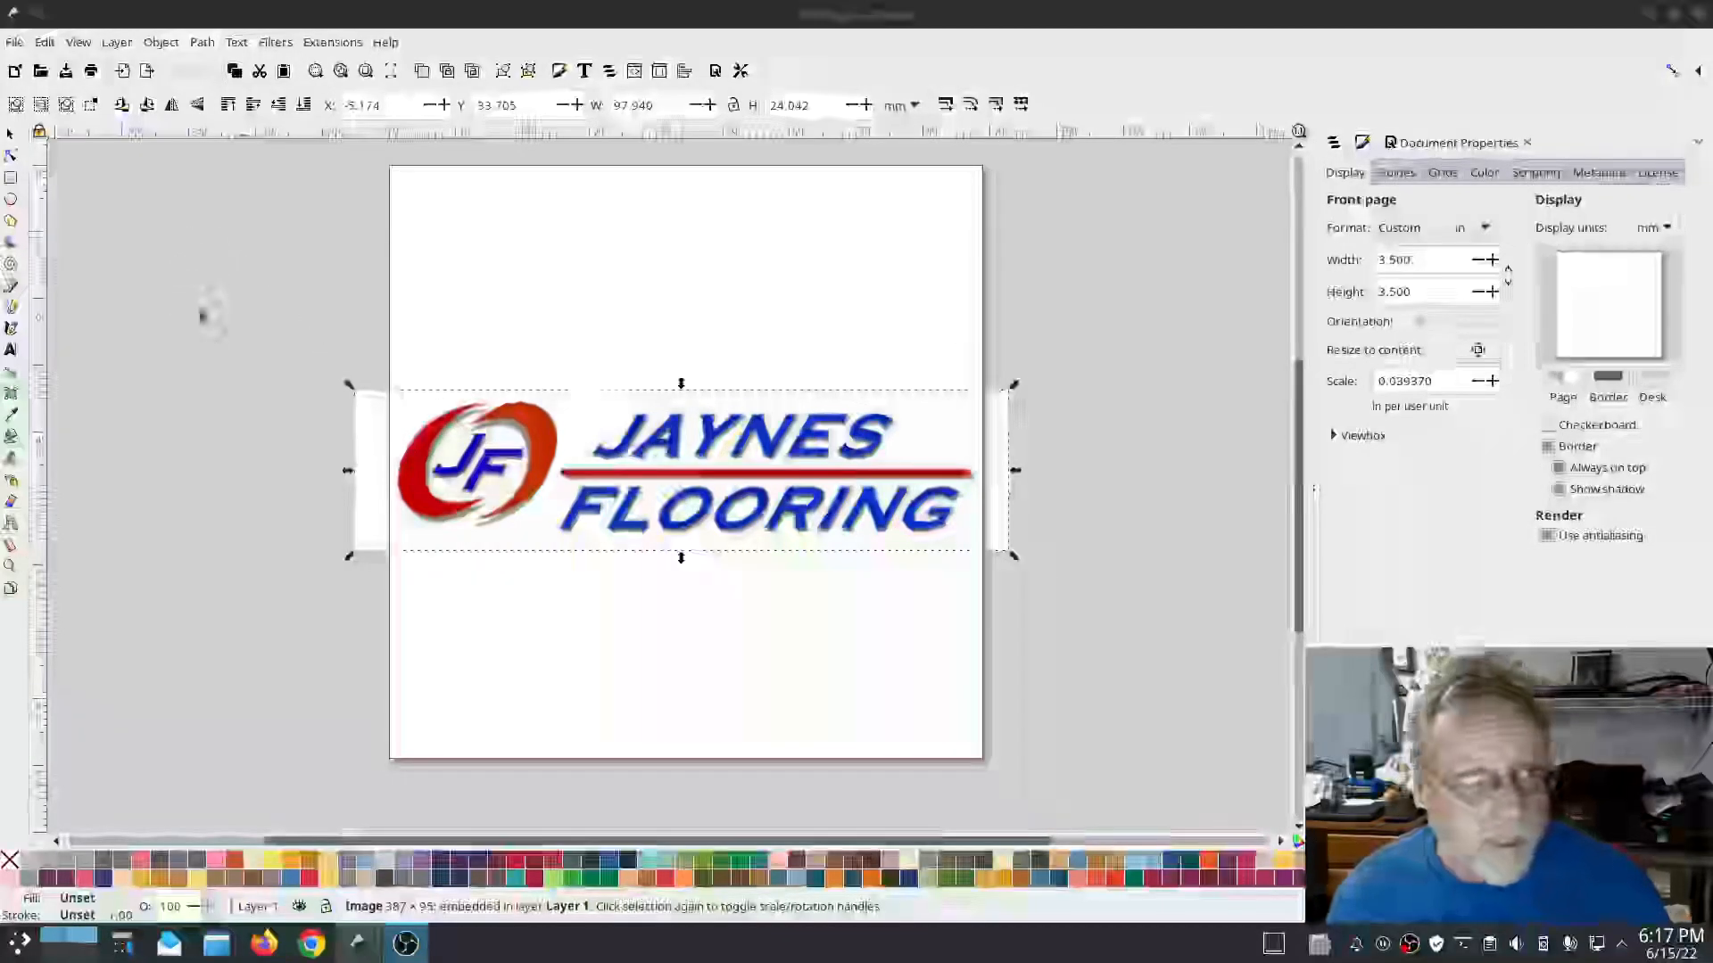
pyautogui.scroll(6, 505, 462)
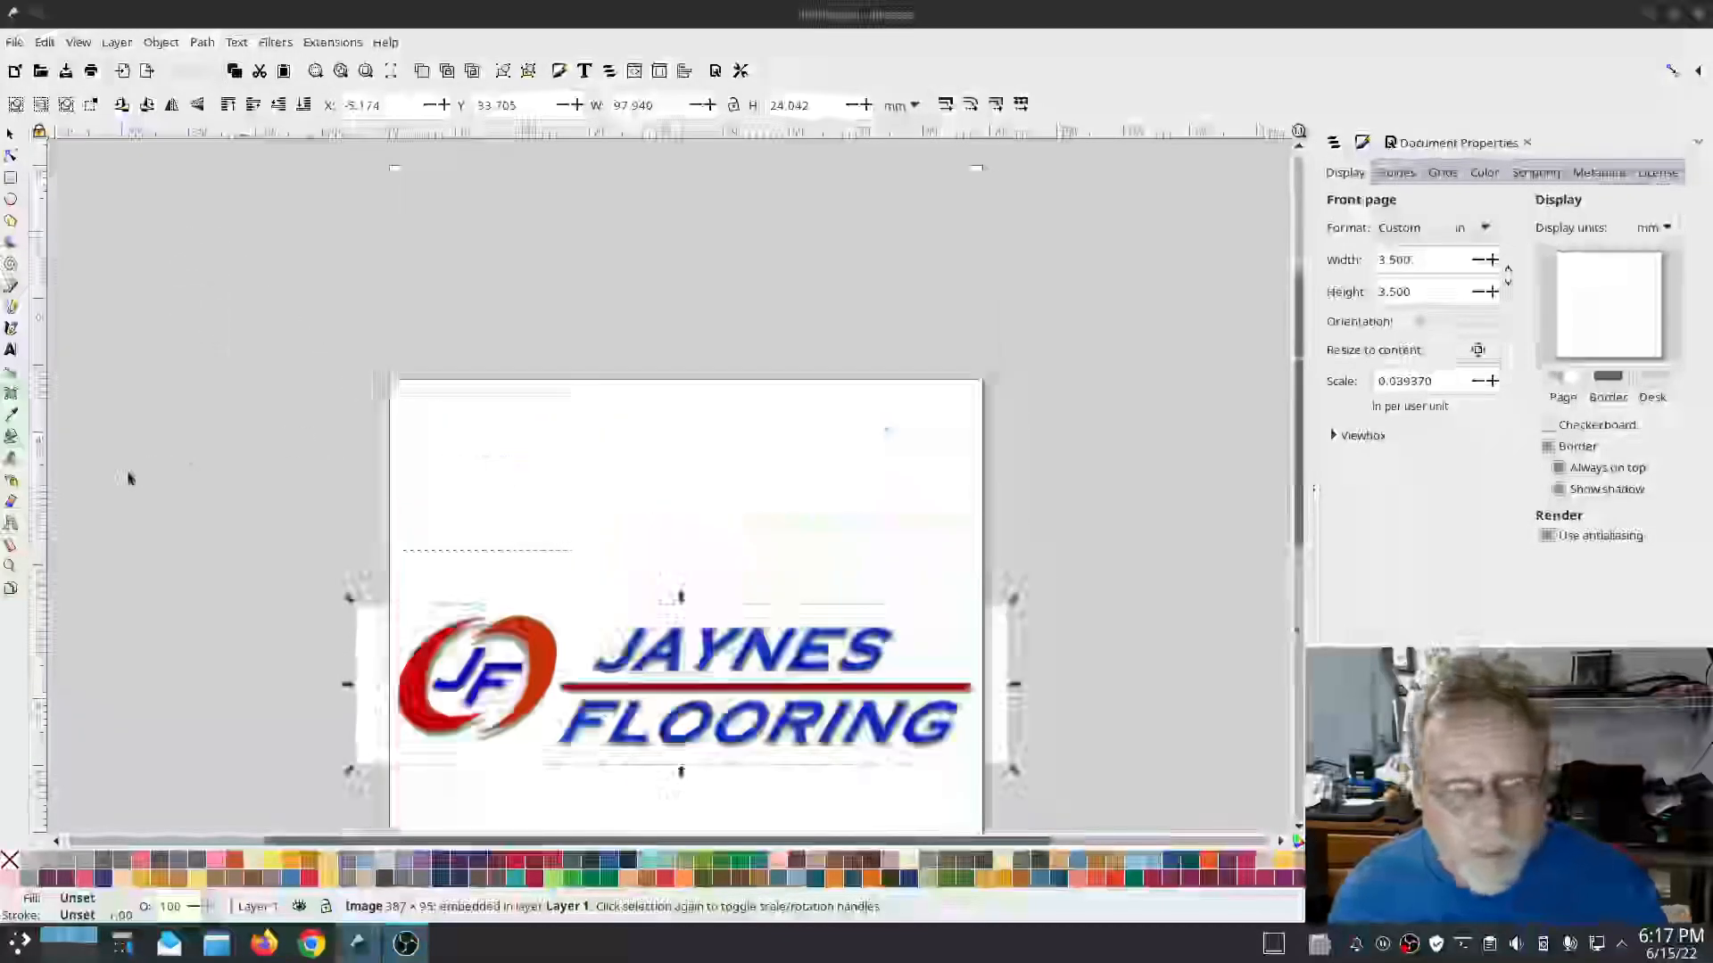
pyautogui.click(313, 485)
pyautogui.scroll(-6, 322, 576)
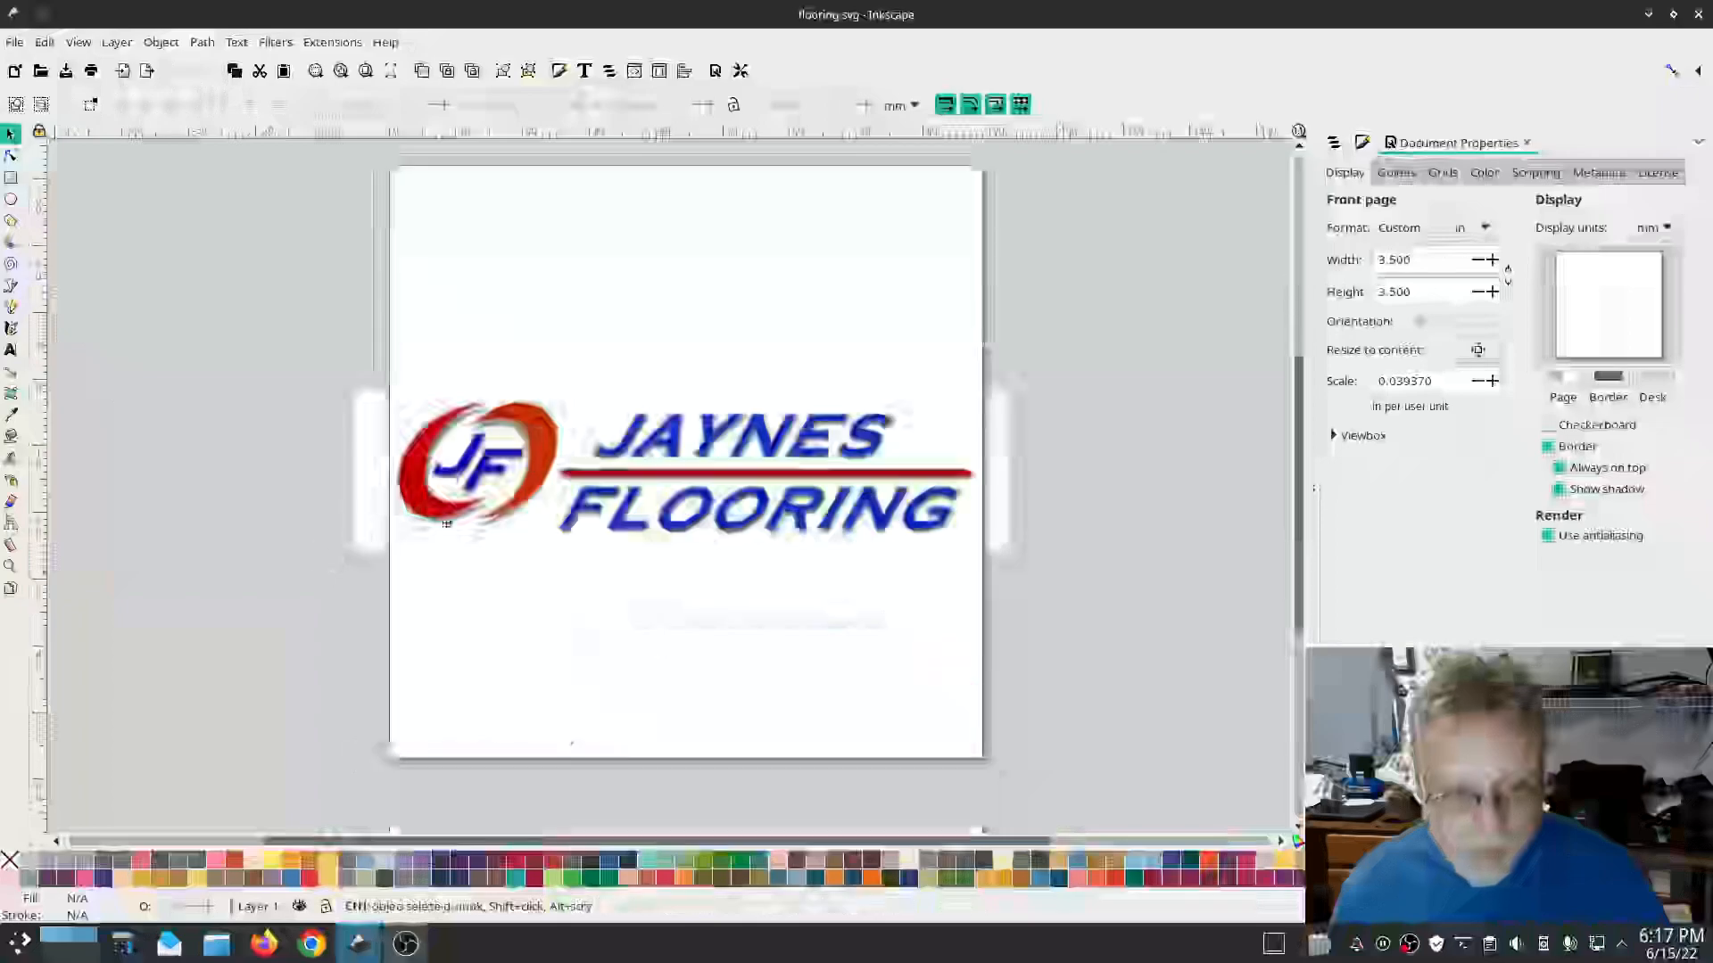
pyautogui.keyDown('ctrl'); pyautogui.scroll(3, 431, 507); pyautogui.keyUp('ctrl')
pyautogui.moveTo(836, 510); pyautogui.dragTo(401, 589)
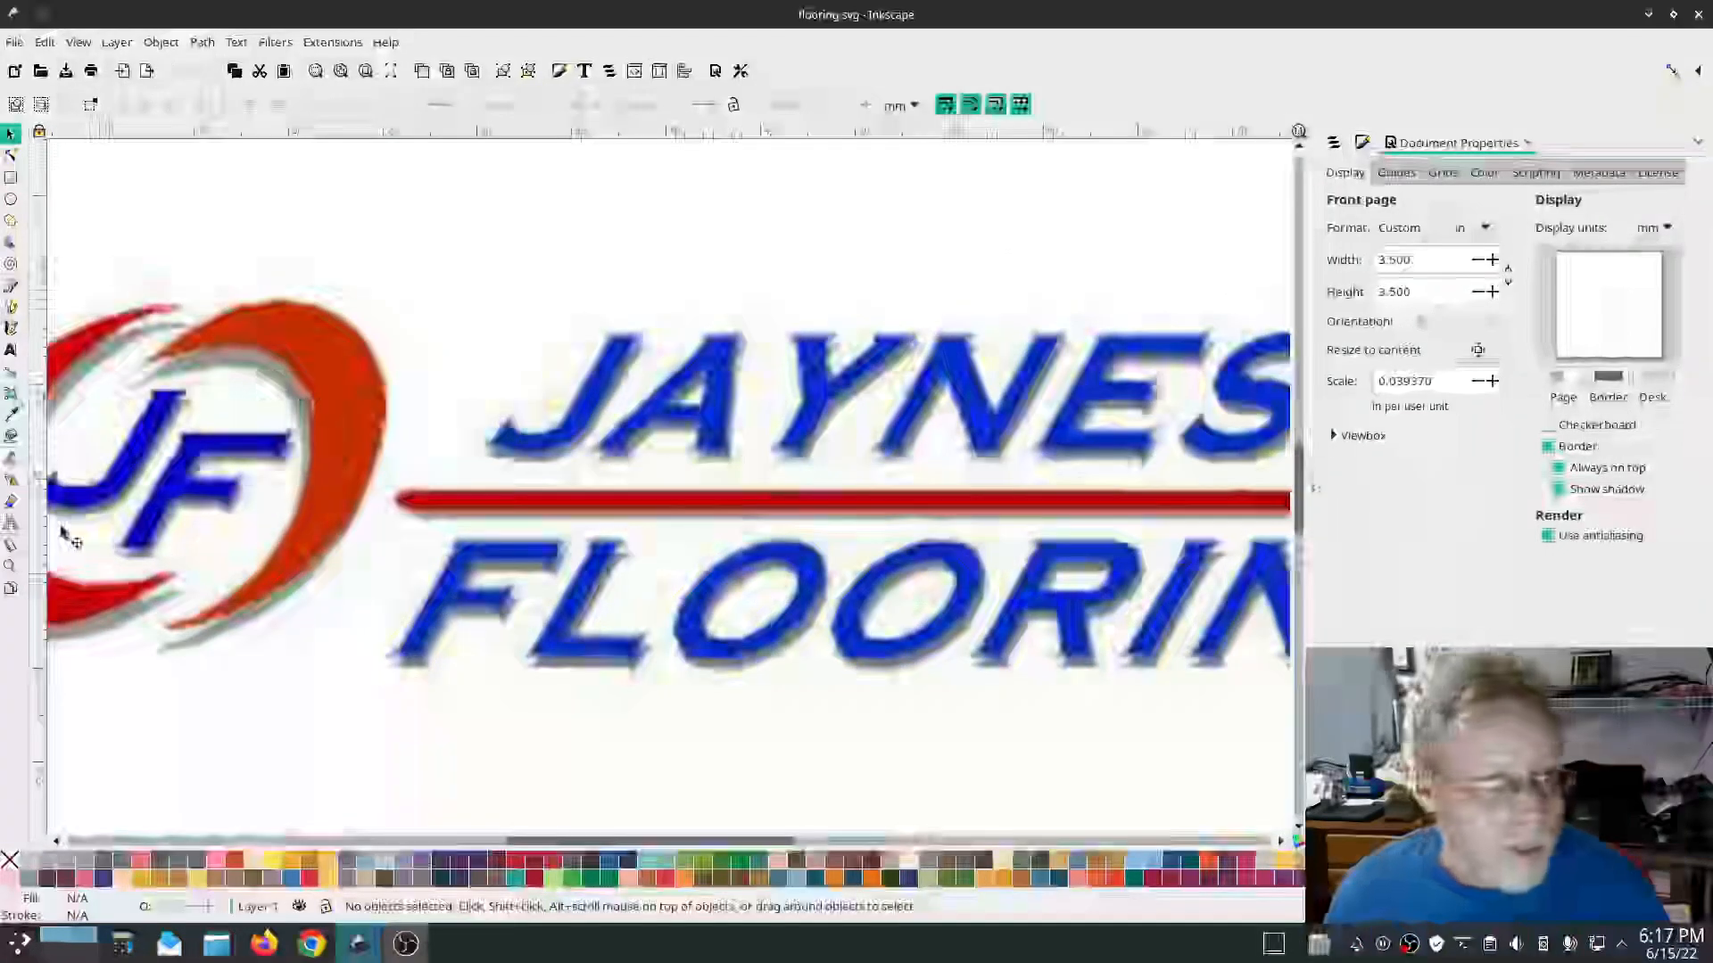
# Step: Measure the stroke widths of the J and Y in JAYNES and the thickness of the red line with the Measure tool
pyautogui.click(11, 545)
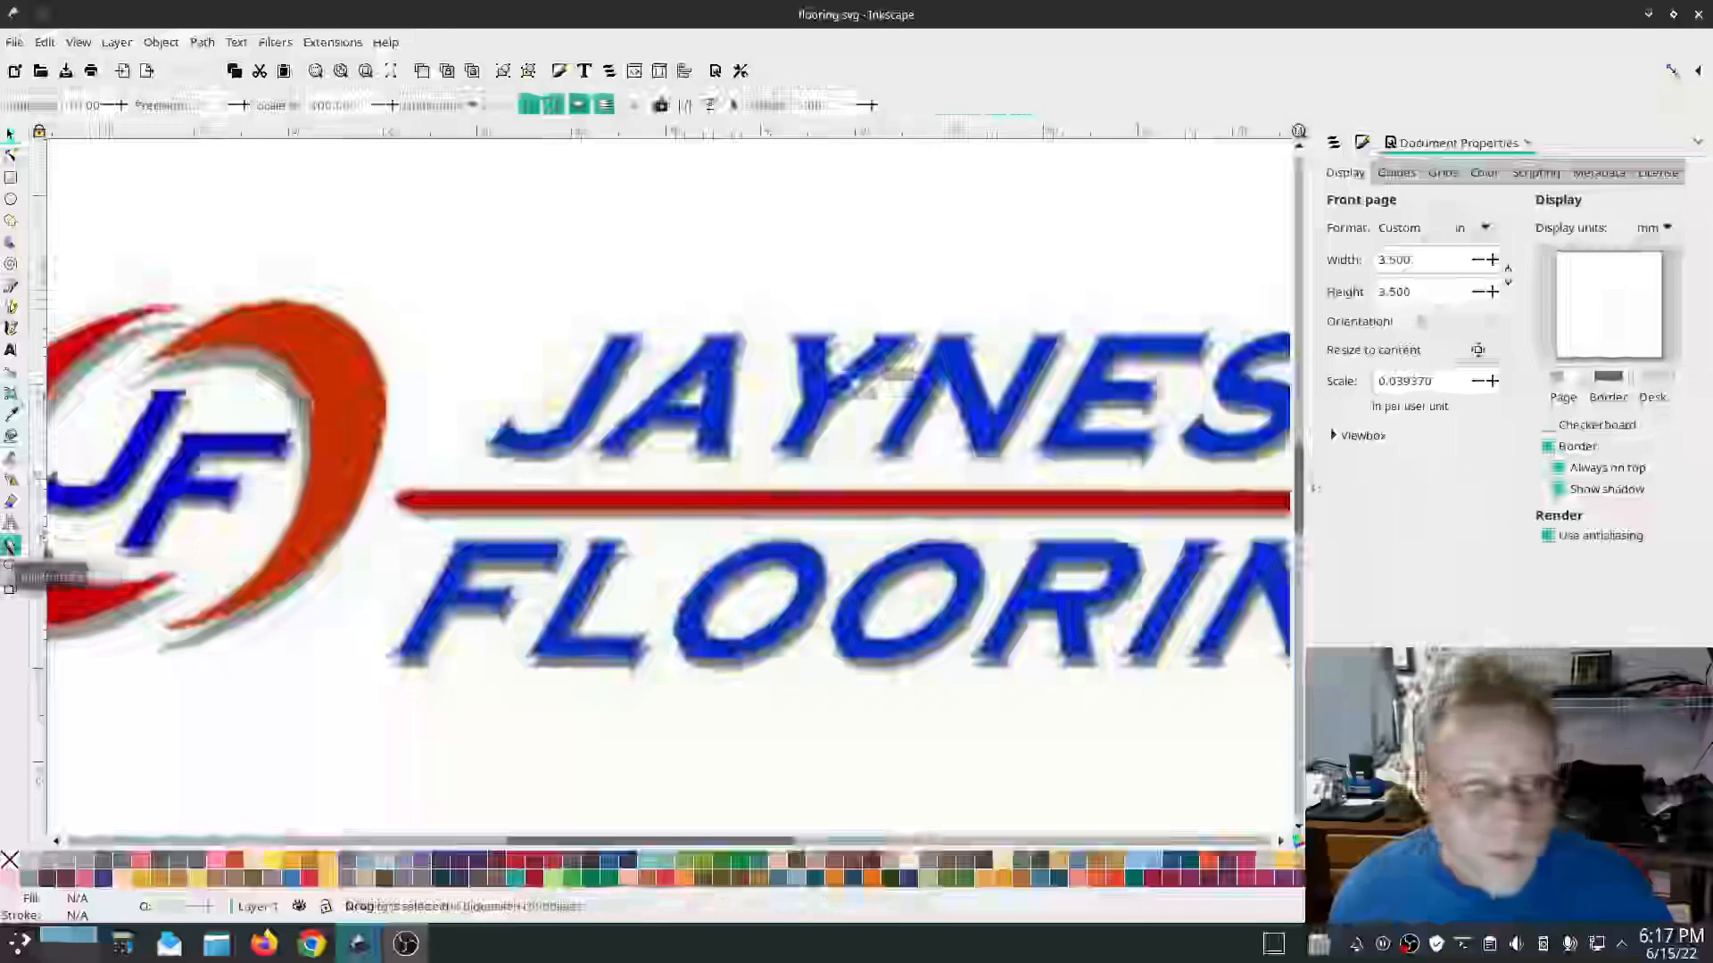
pyautogui.moveTo(580, 404); pyautogui.dragTo(596, 409)
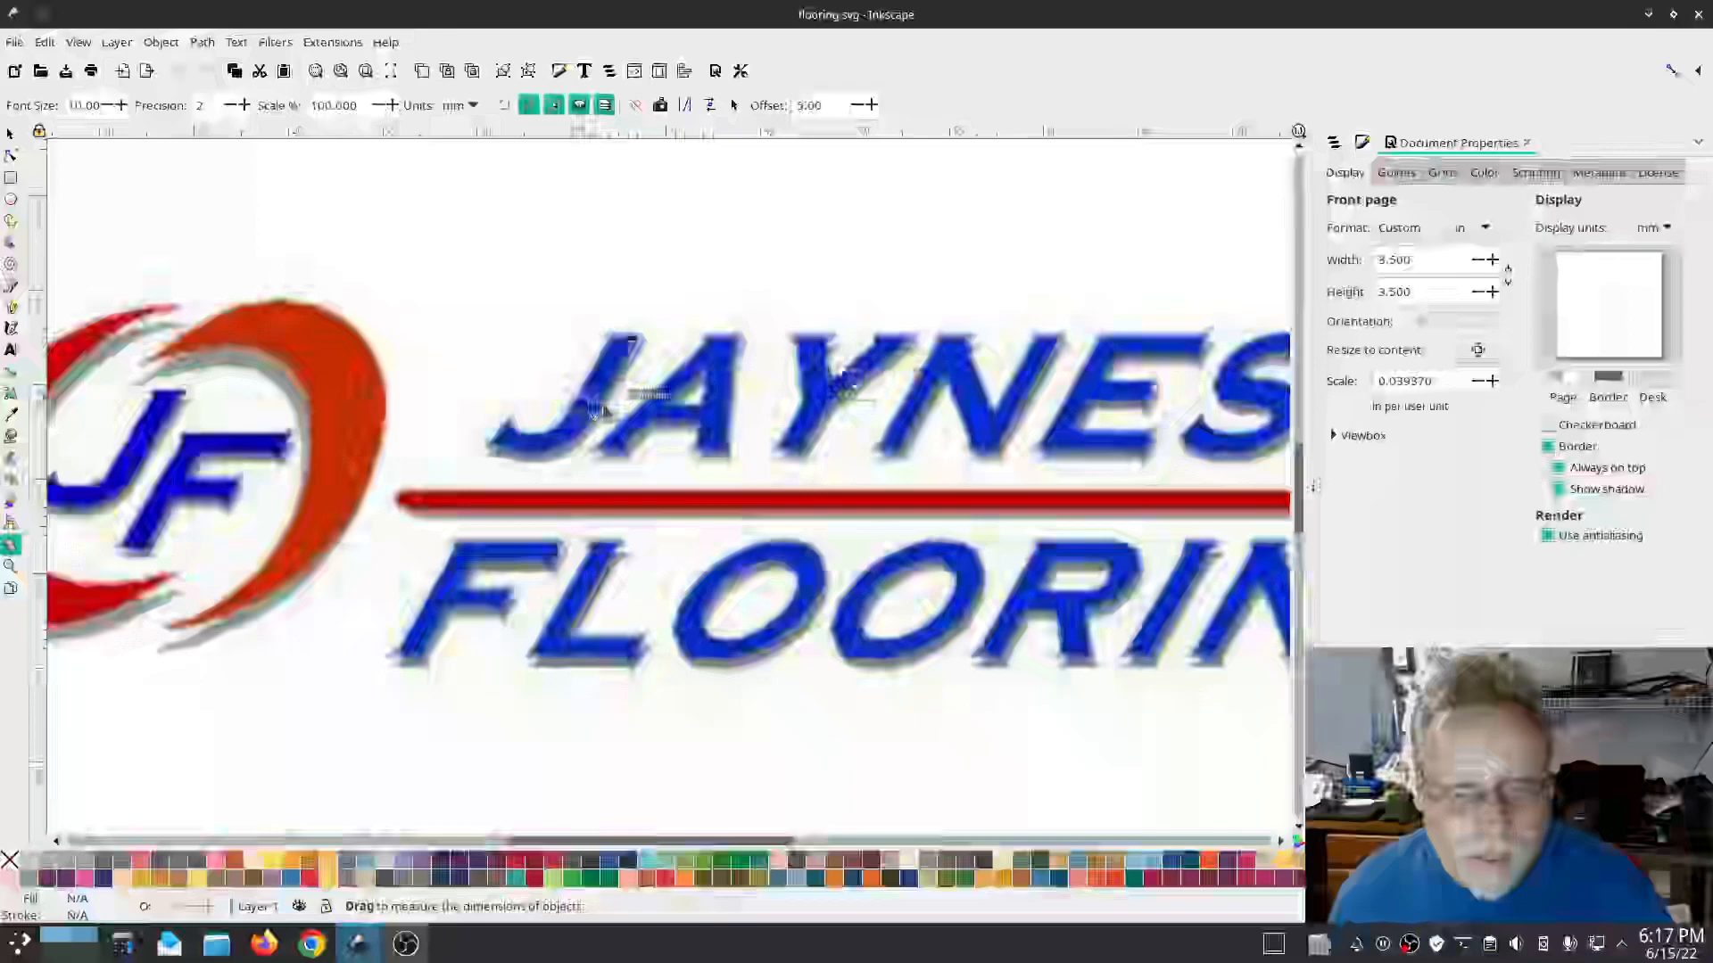
pyautogui.moveTo(571, 395); pyautogui.dragTo(605, 412)
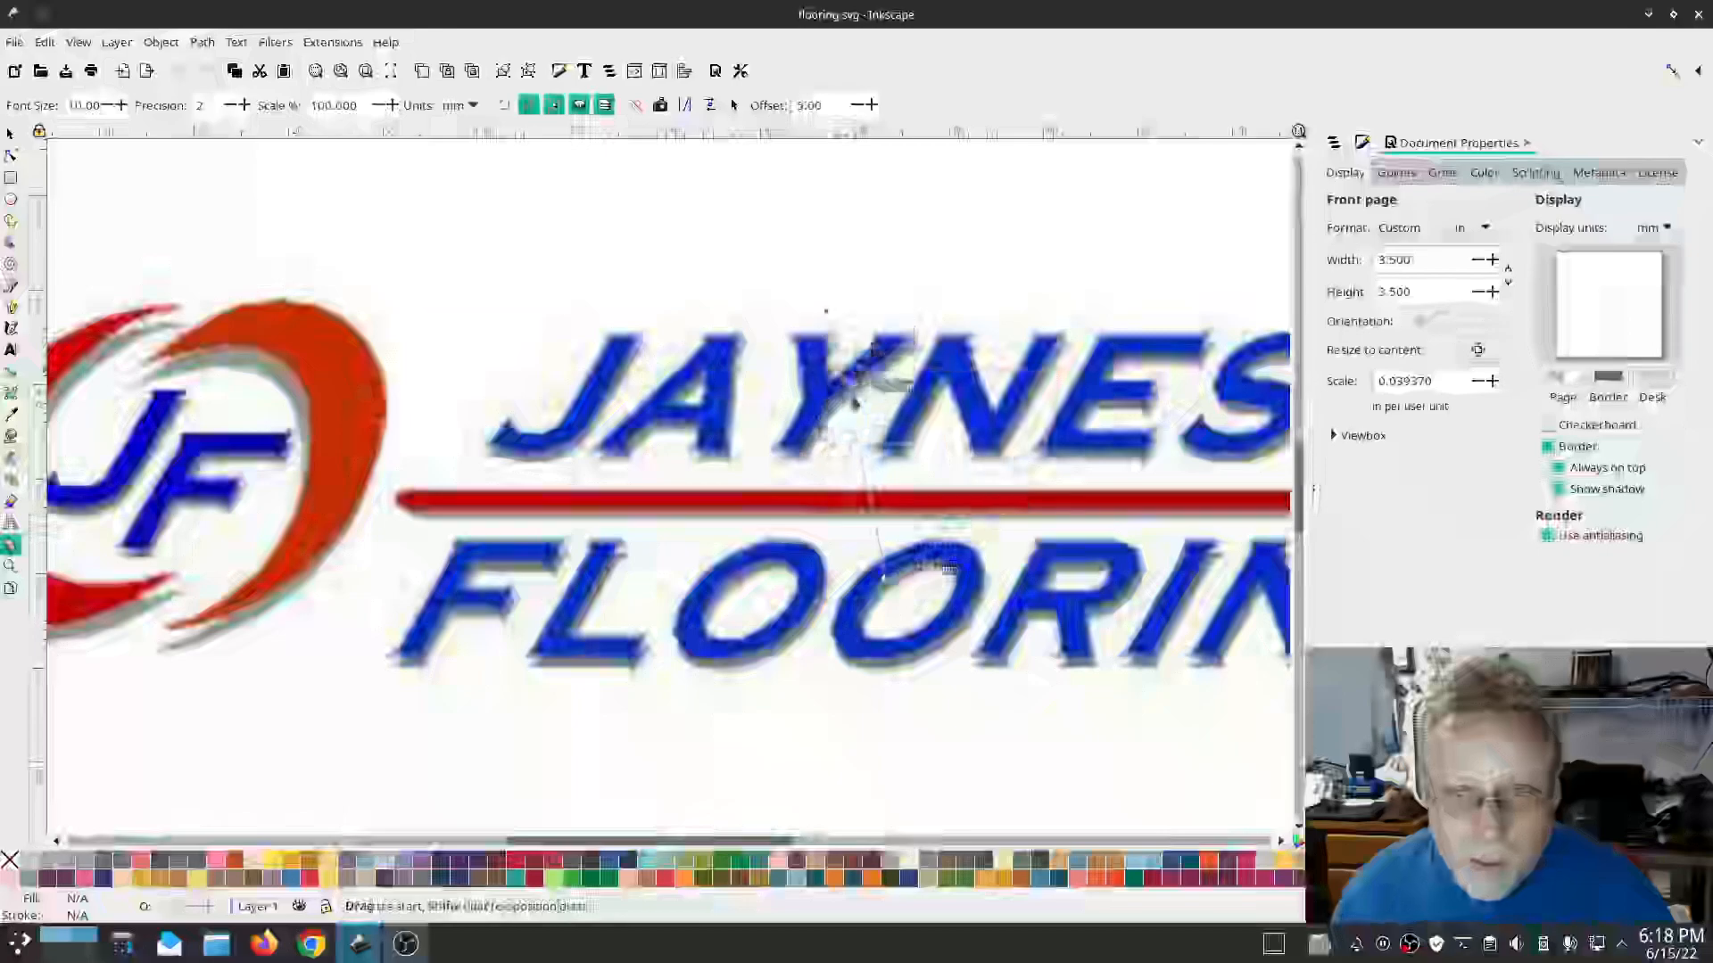
pyautogui.click(864, 386)
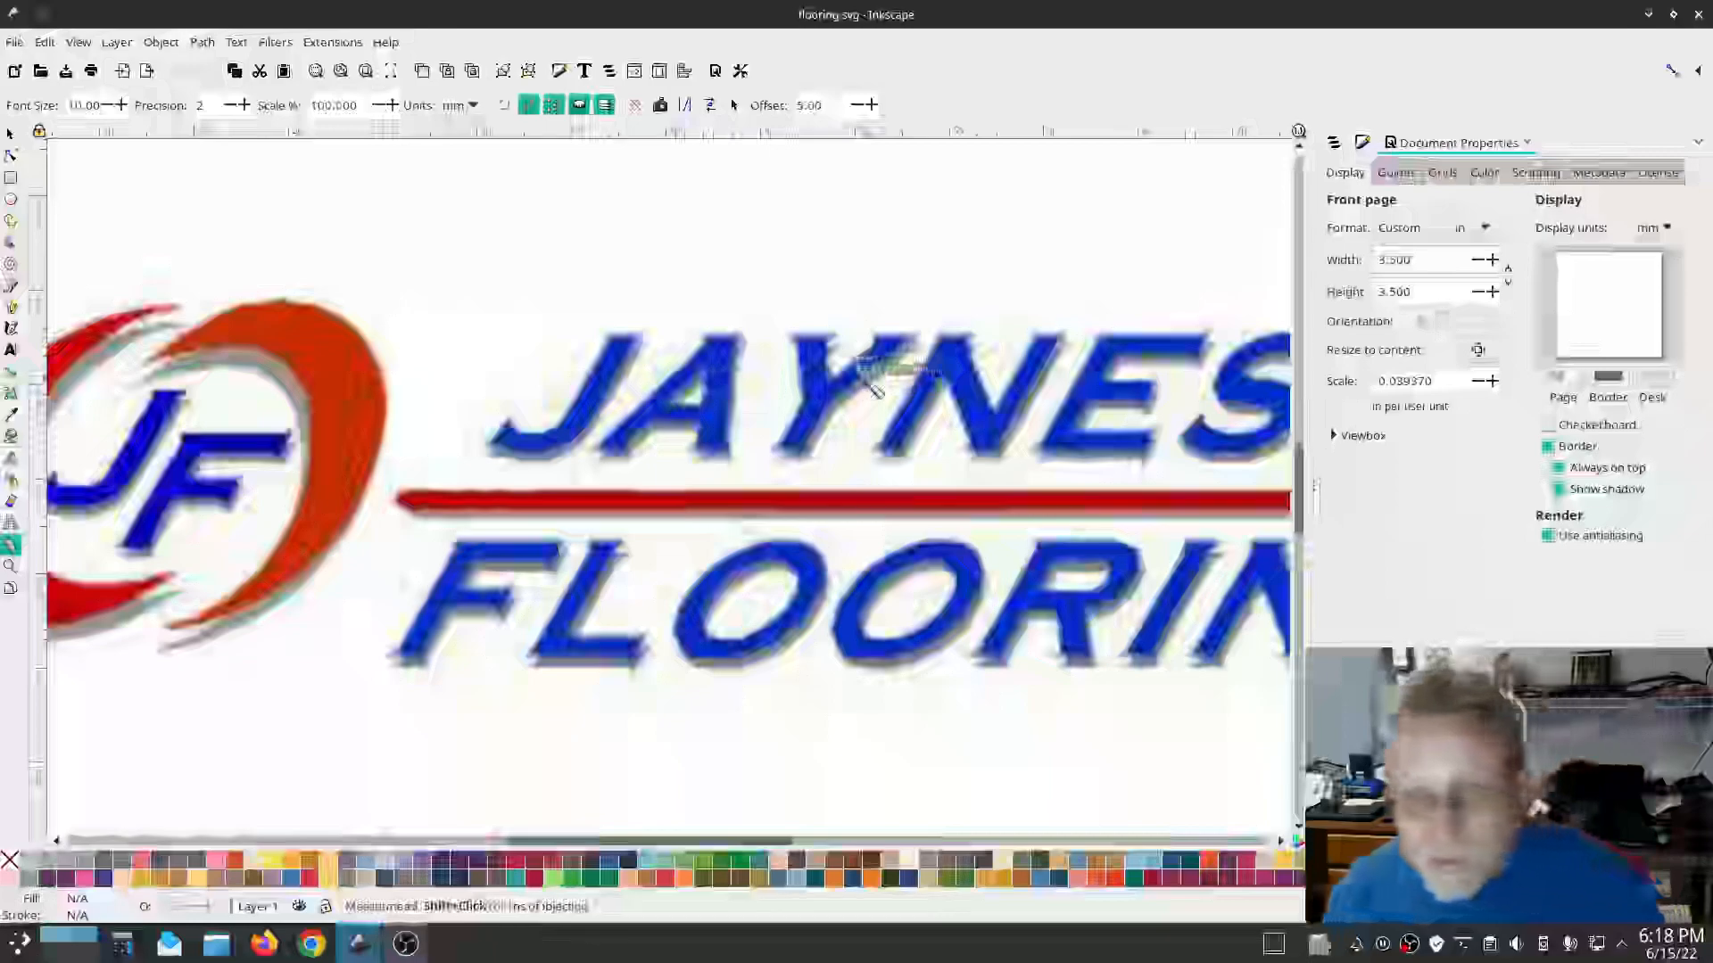
pyautogui.moveTo(863, 378); pyautogui.dragTo(634, 478)
pyautogui.scroll(2, 657, 522)
pyautogui.scroll(-4, 633, 479)
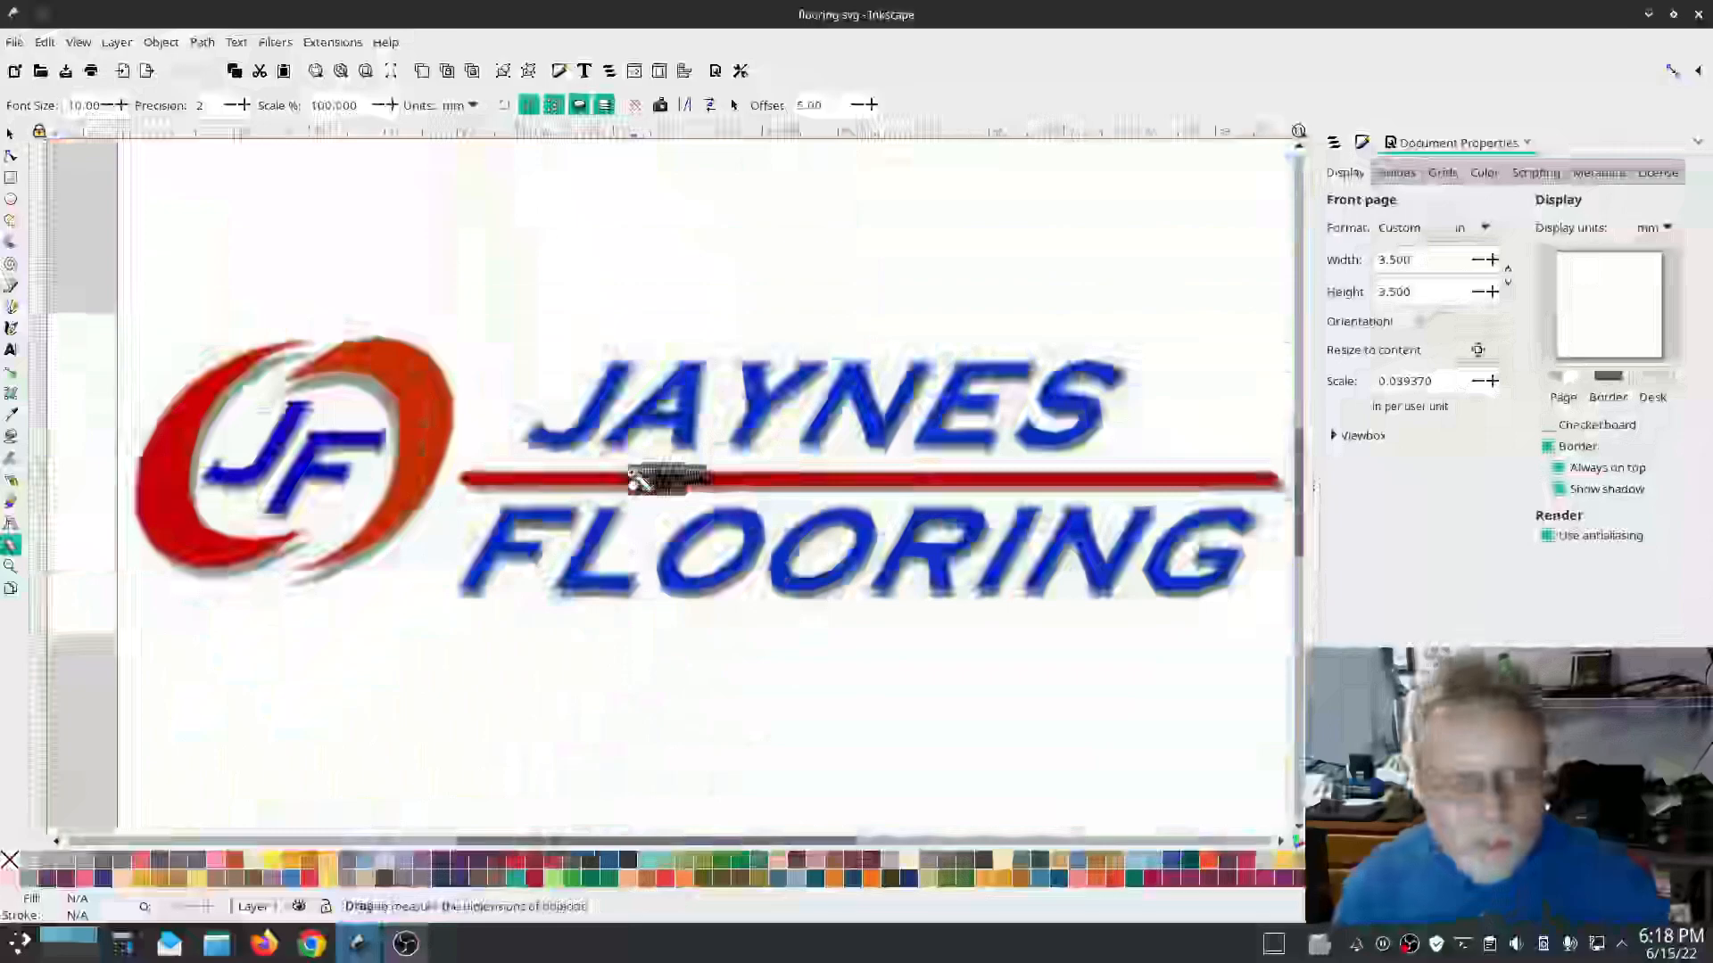
pyautogui.scroll(-1, 641, 481)
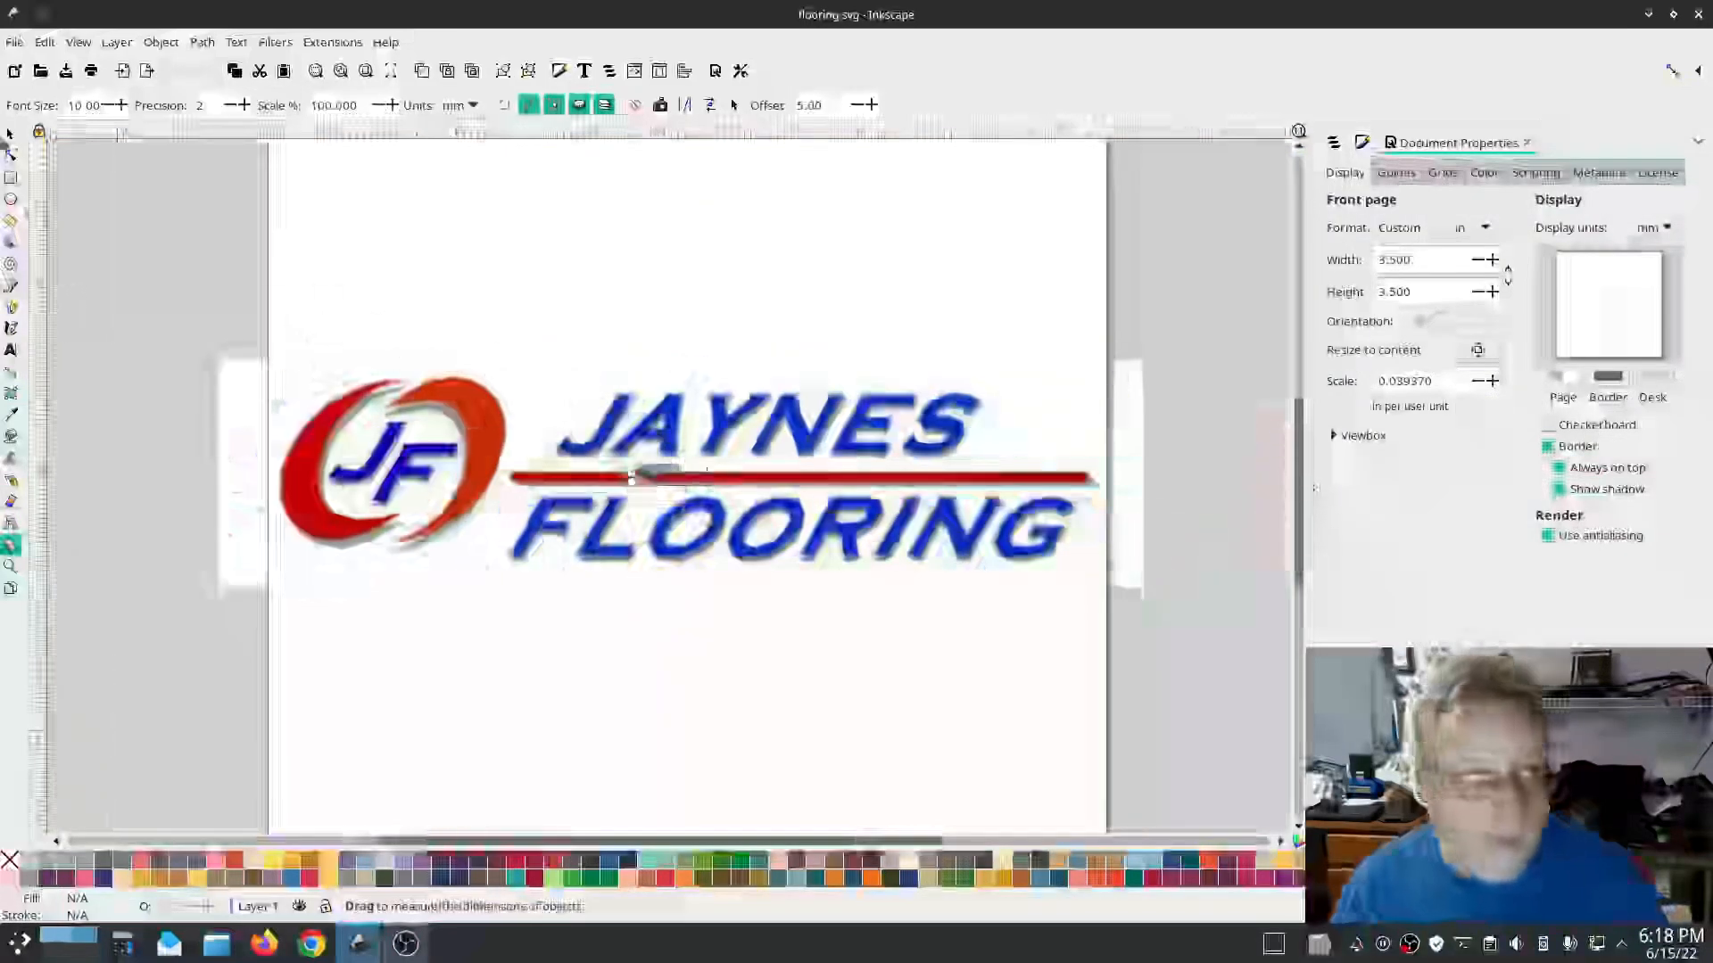
pyautogui.click(9, 134)
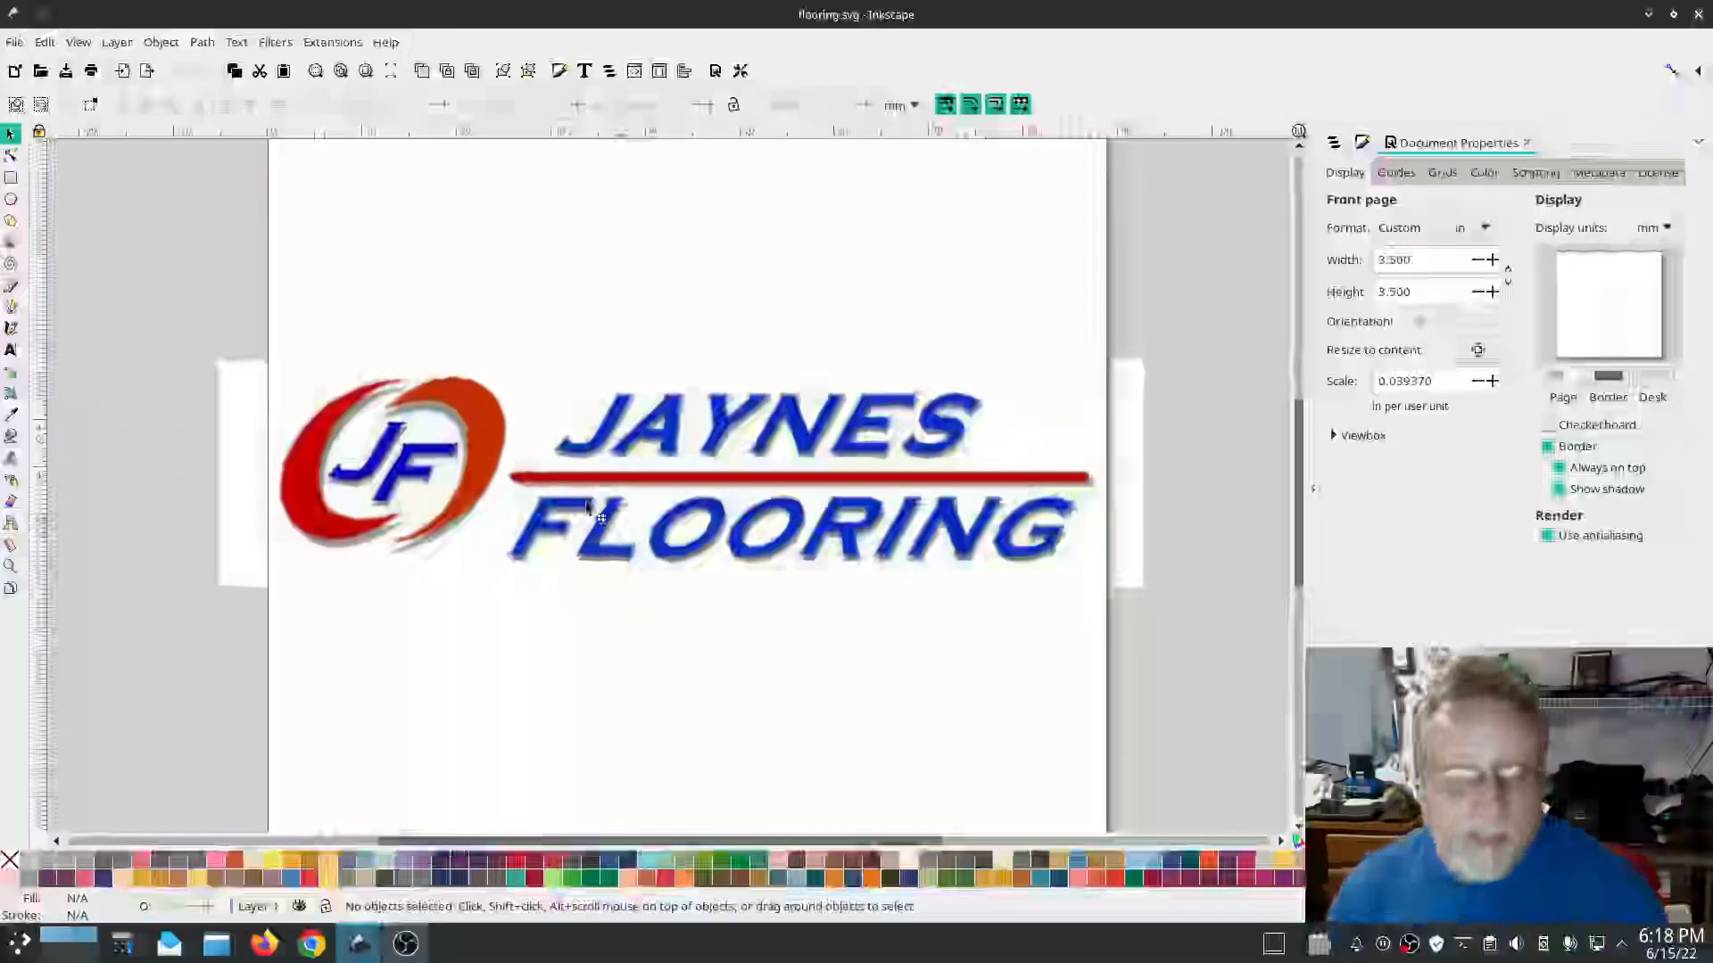
# Step: Show the Fill and Stroke settings and check the program version in the About window
pyautogui.press('ctrl')
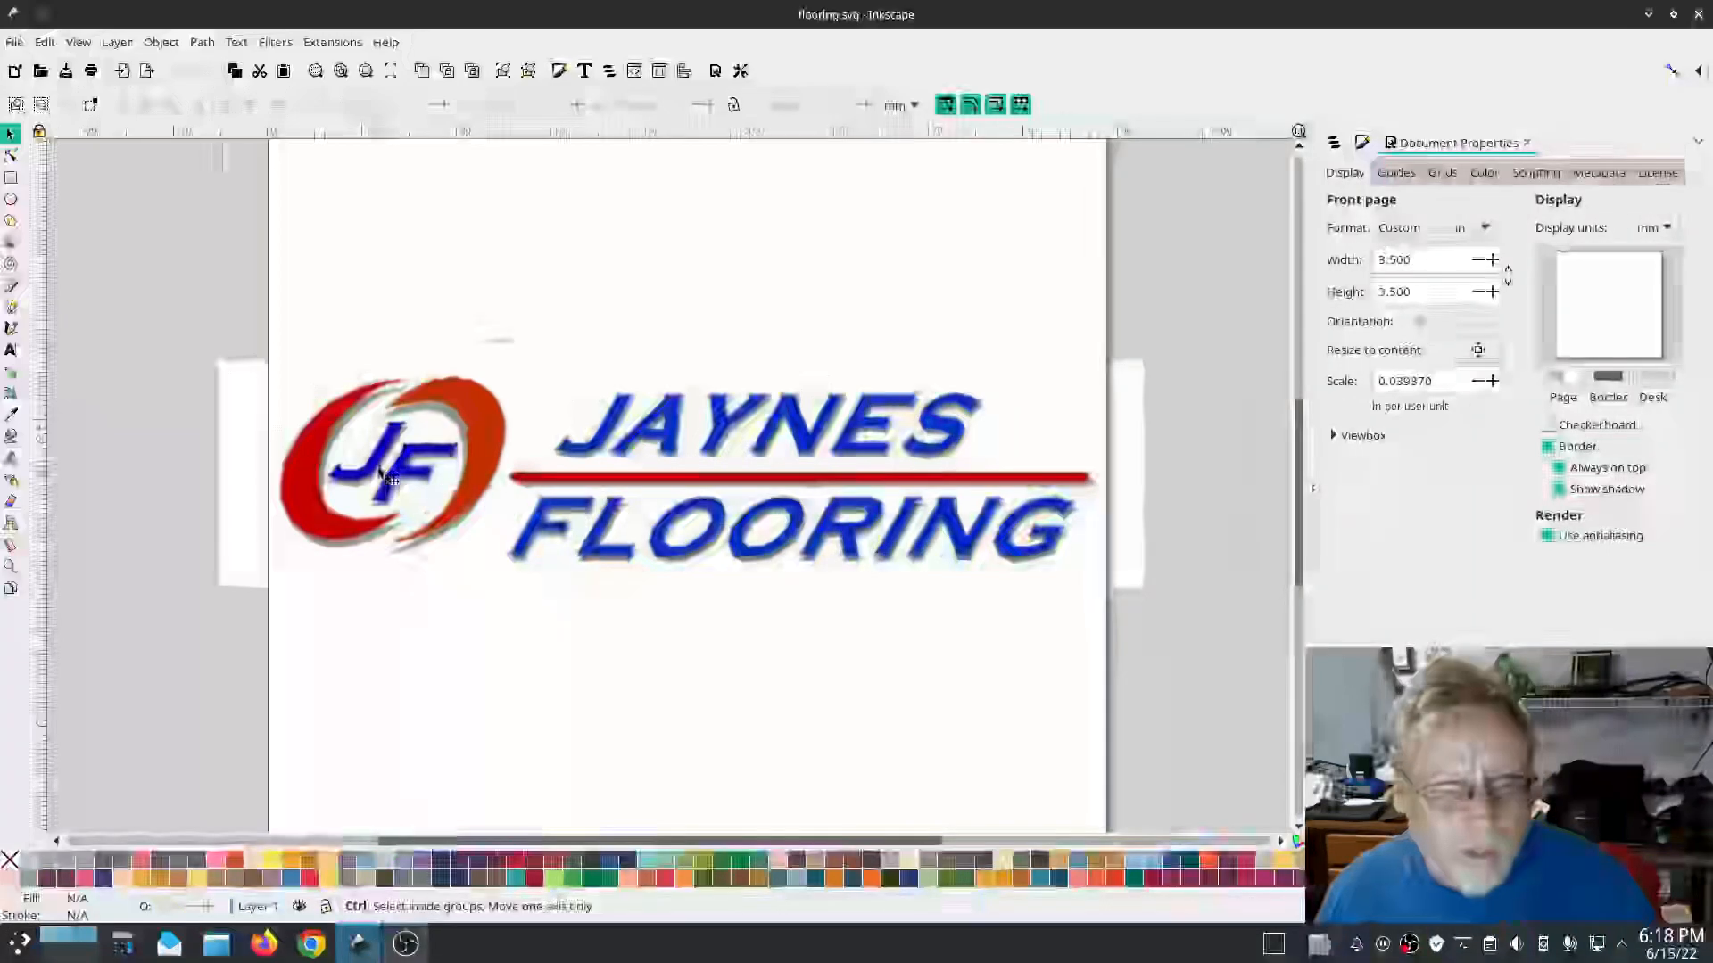
pyautogui.scroll(2, 379, 472)
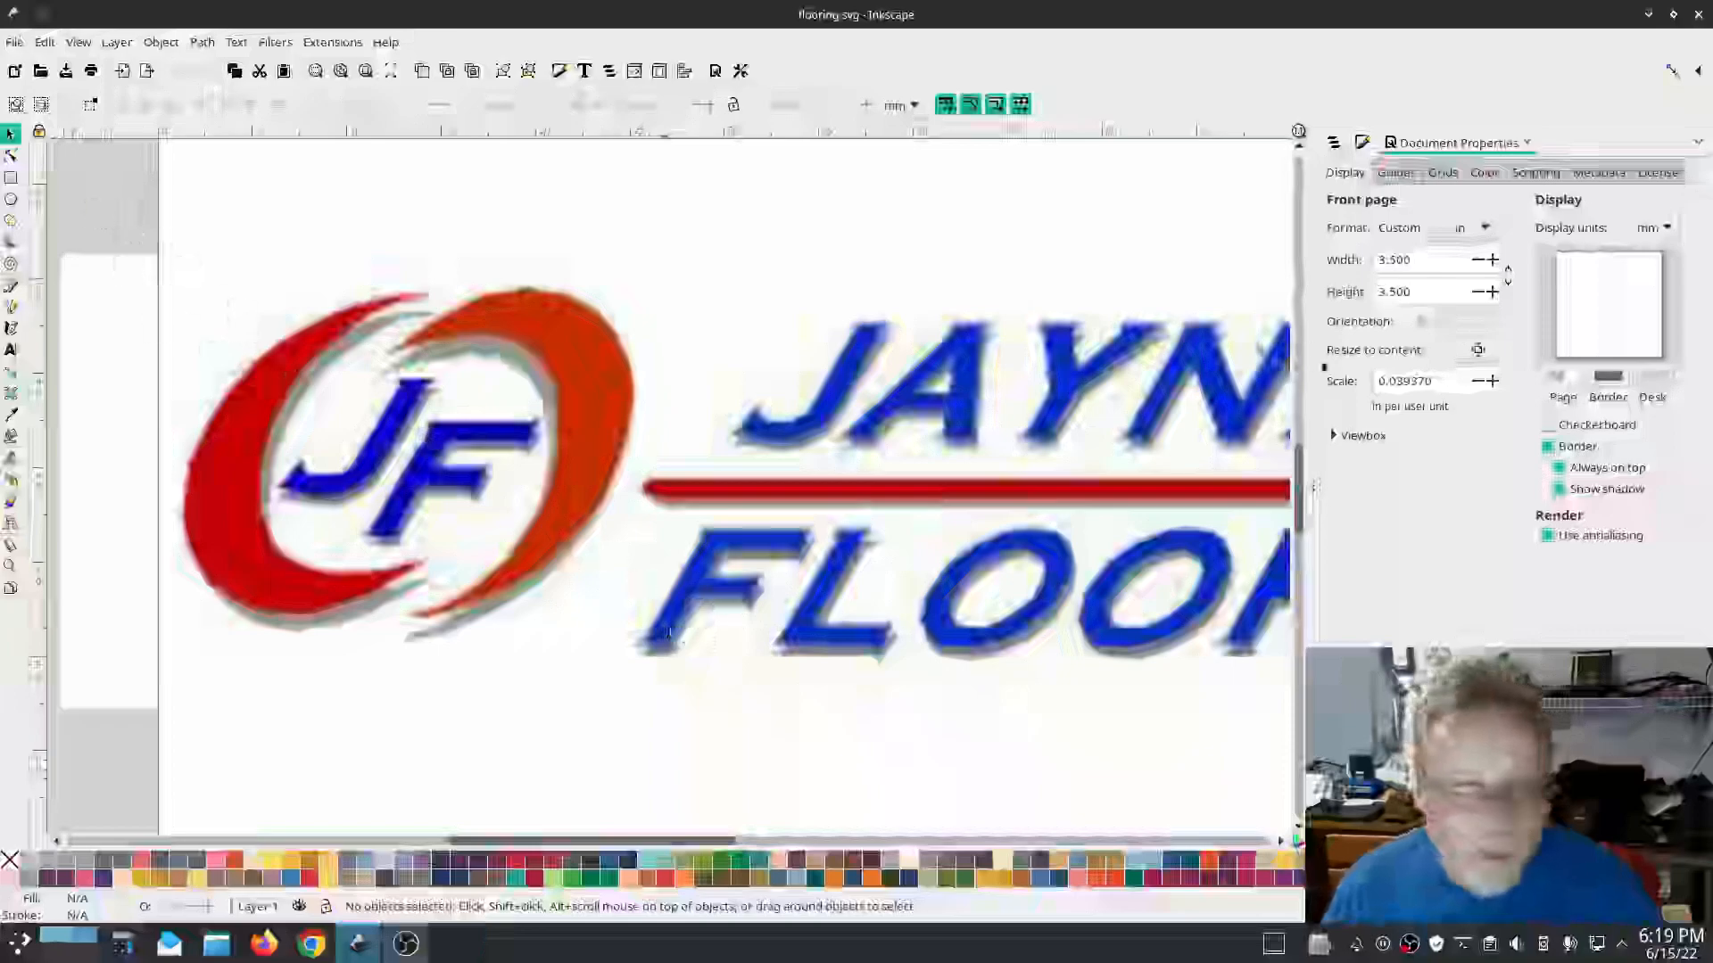
pyautogui.click(1364, 144)
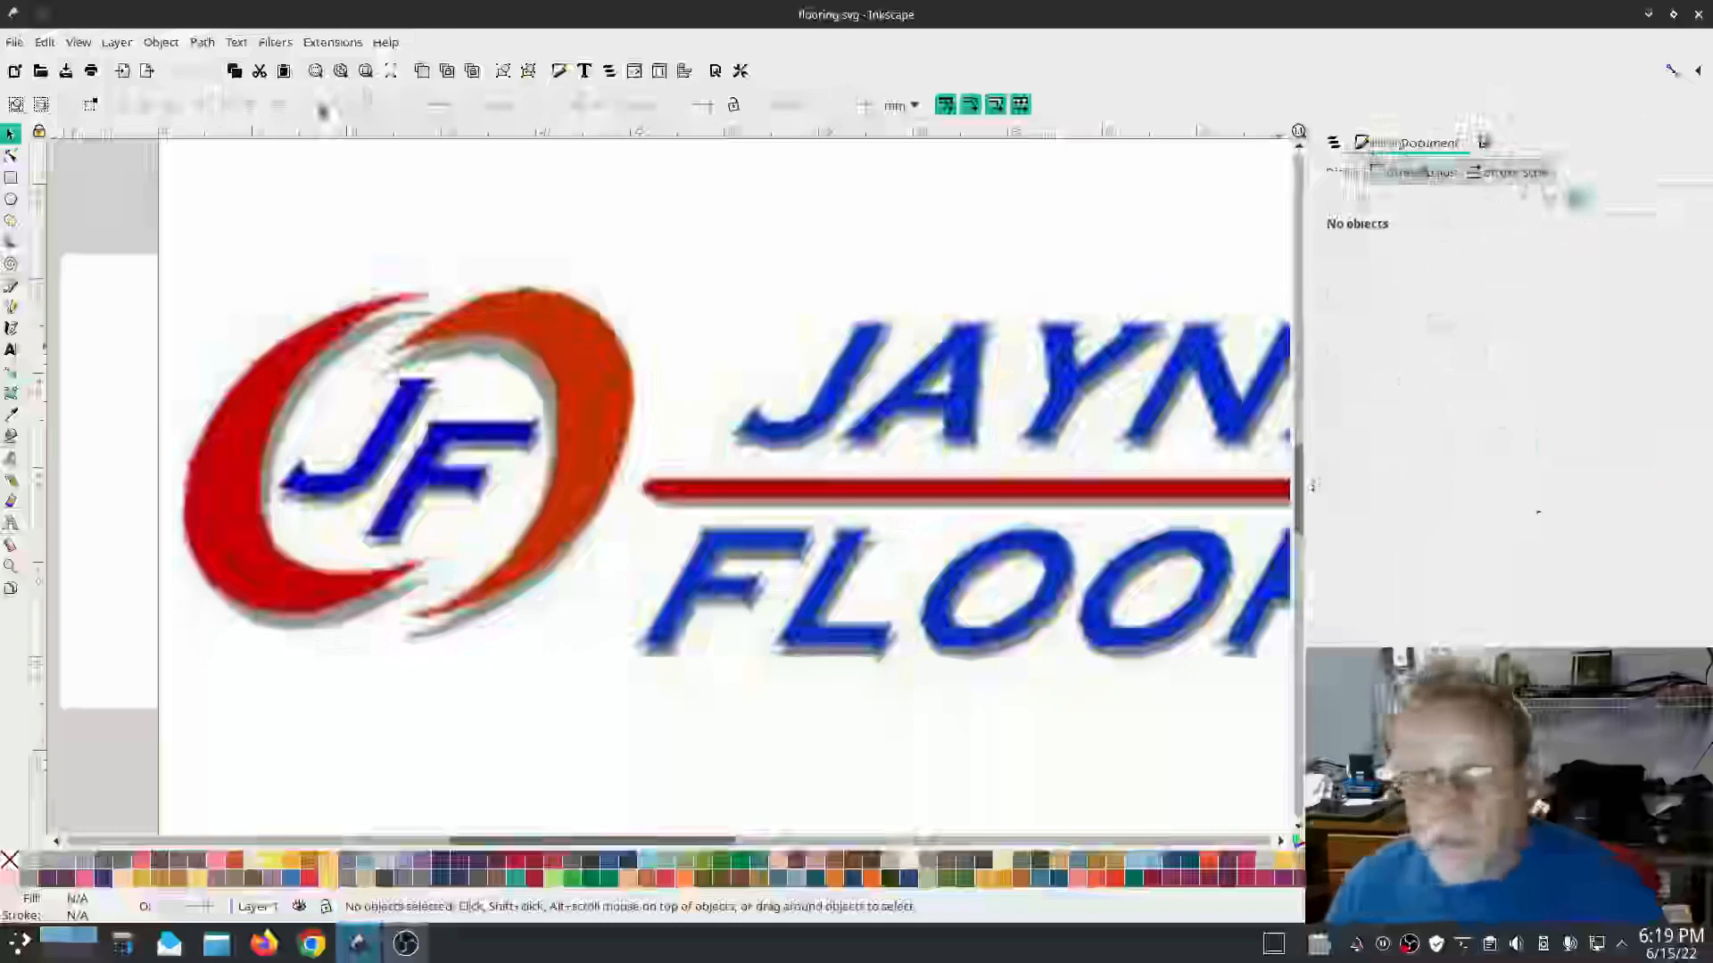
pyautogui.click(390, 43)
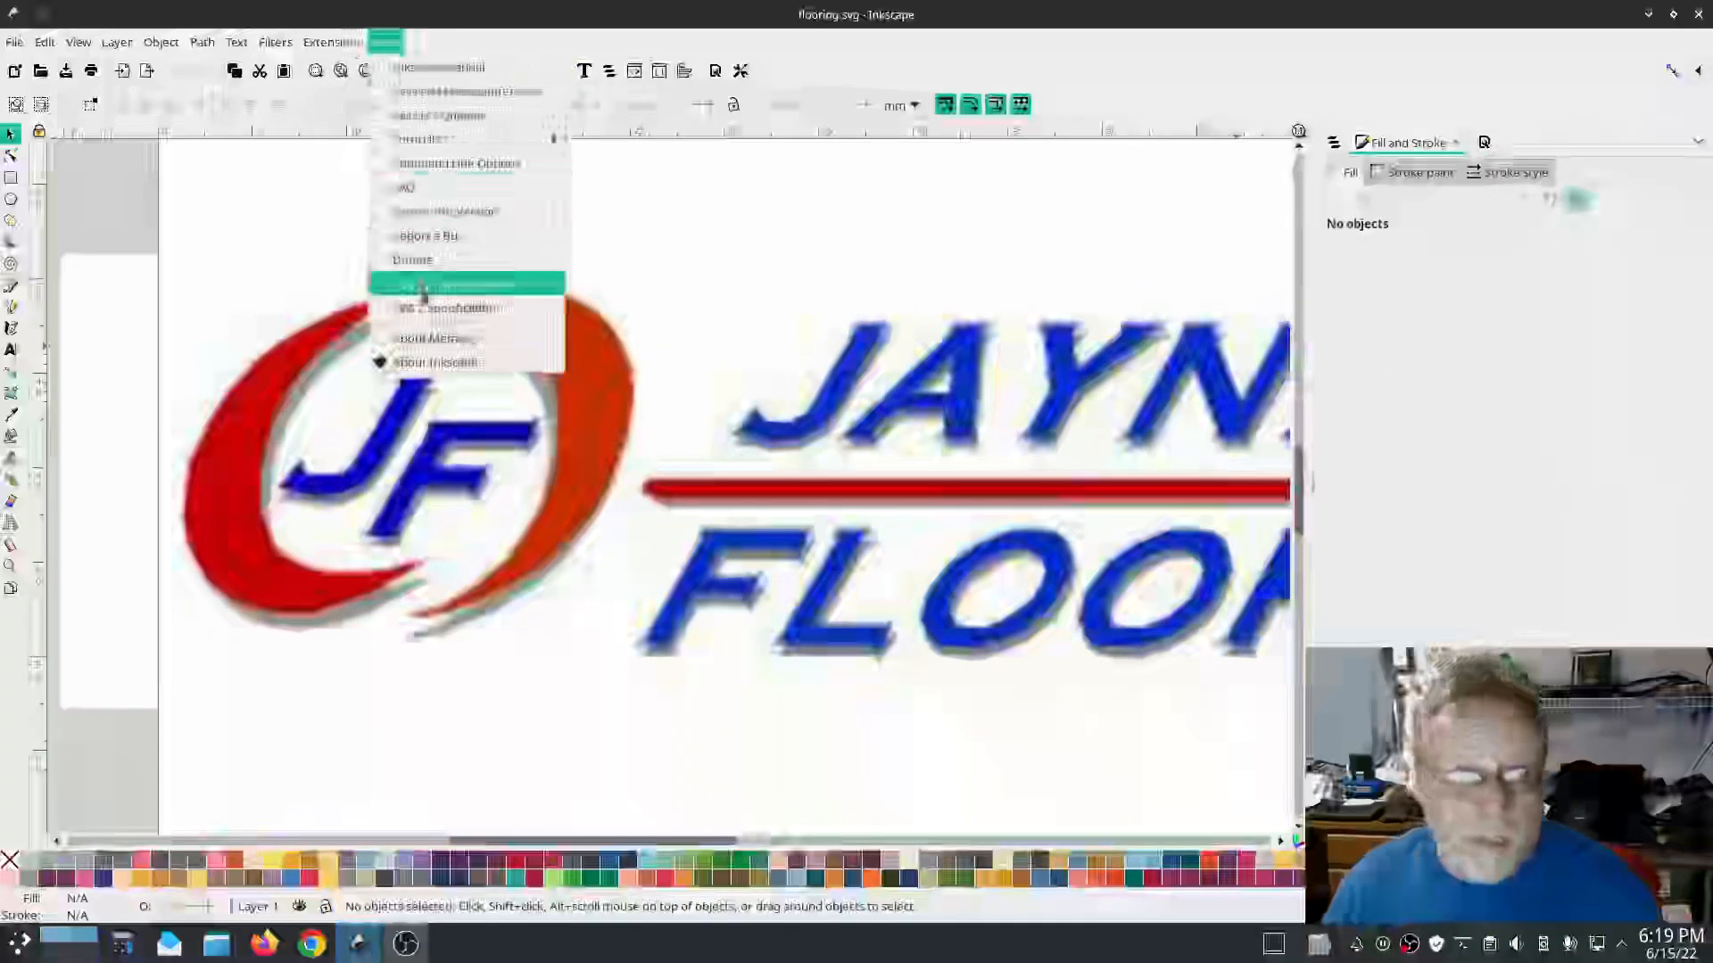
pyautogui.click(453, 366)
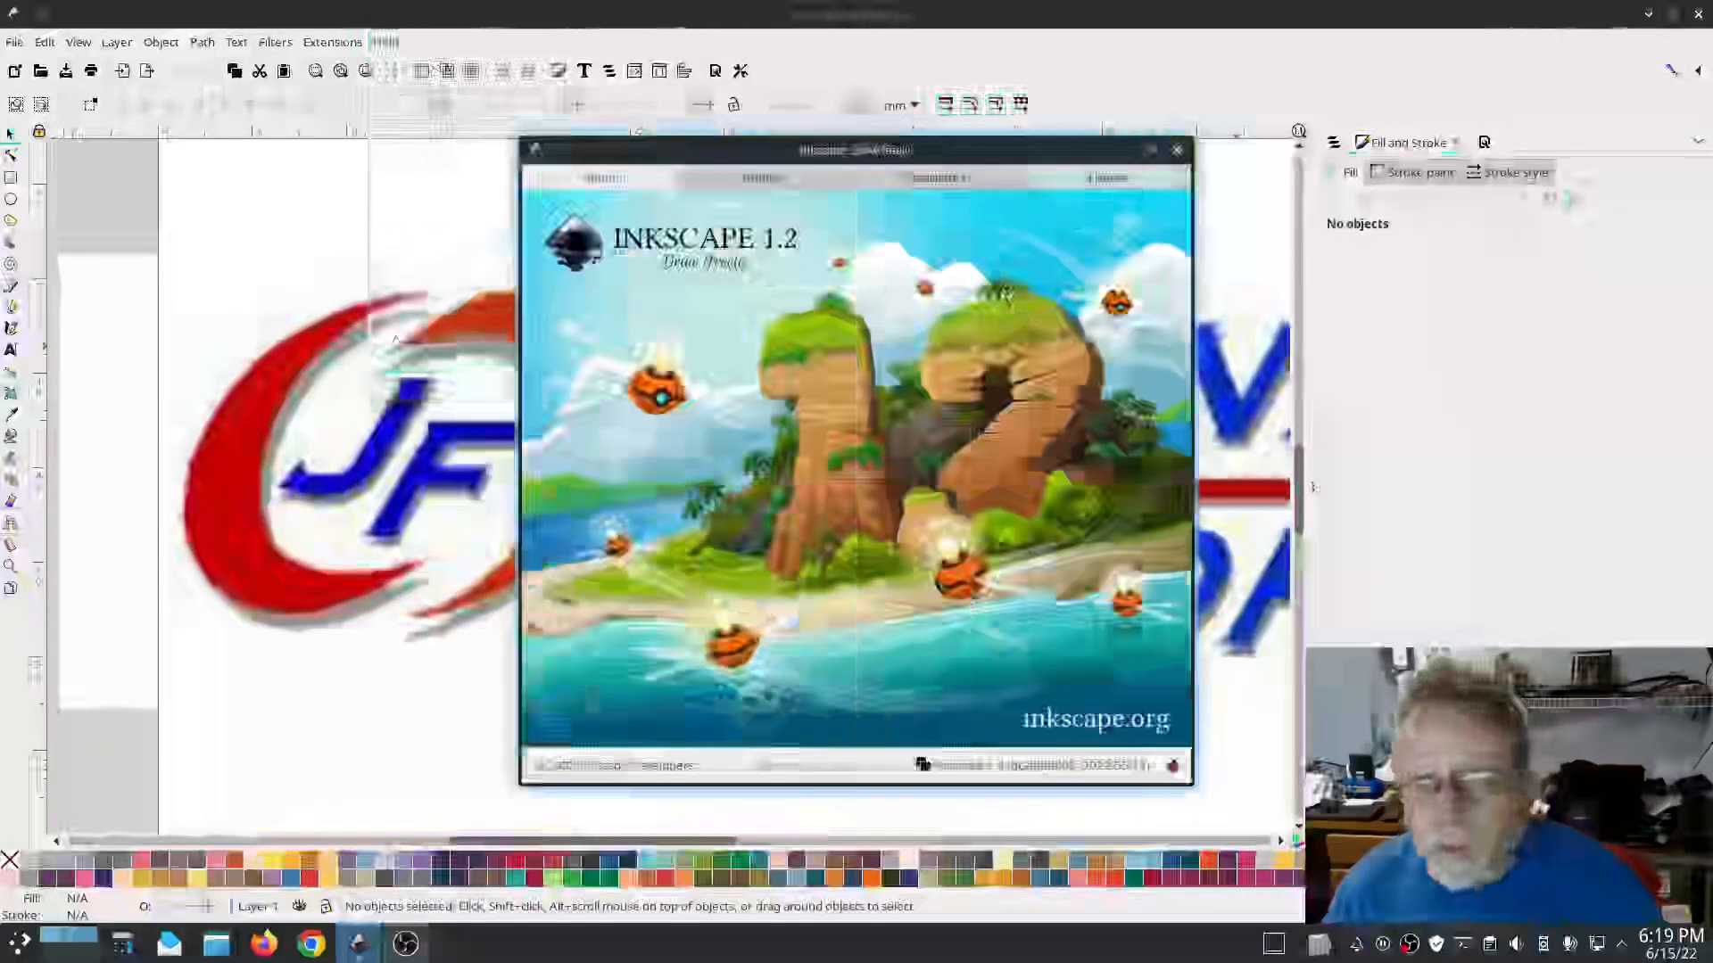
pyautogui.click(1177, 150)
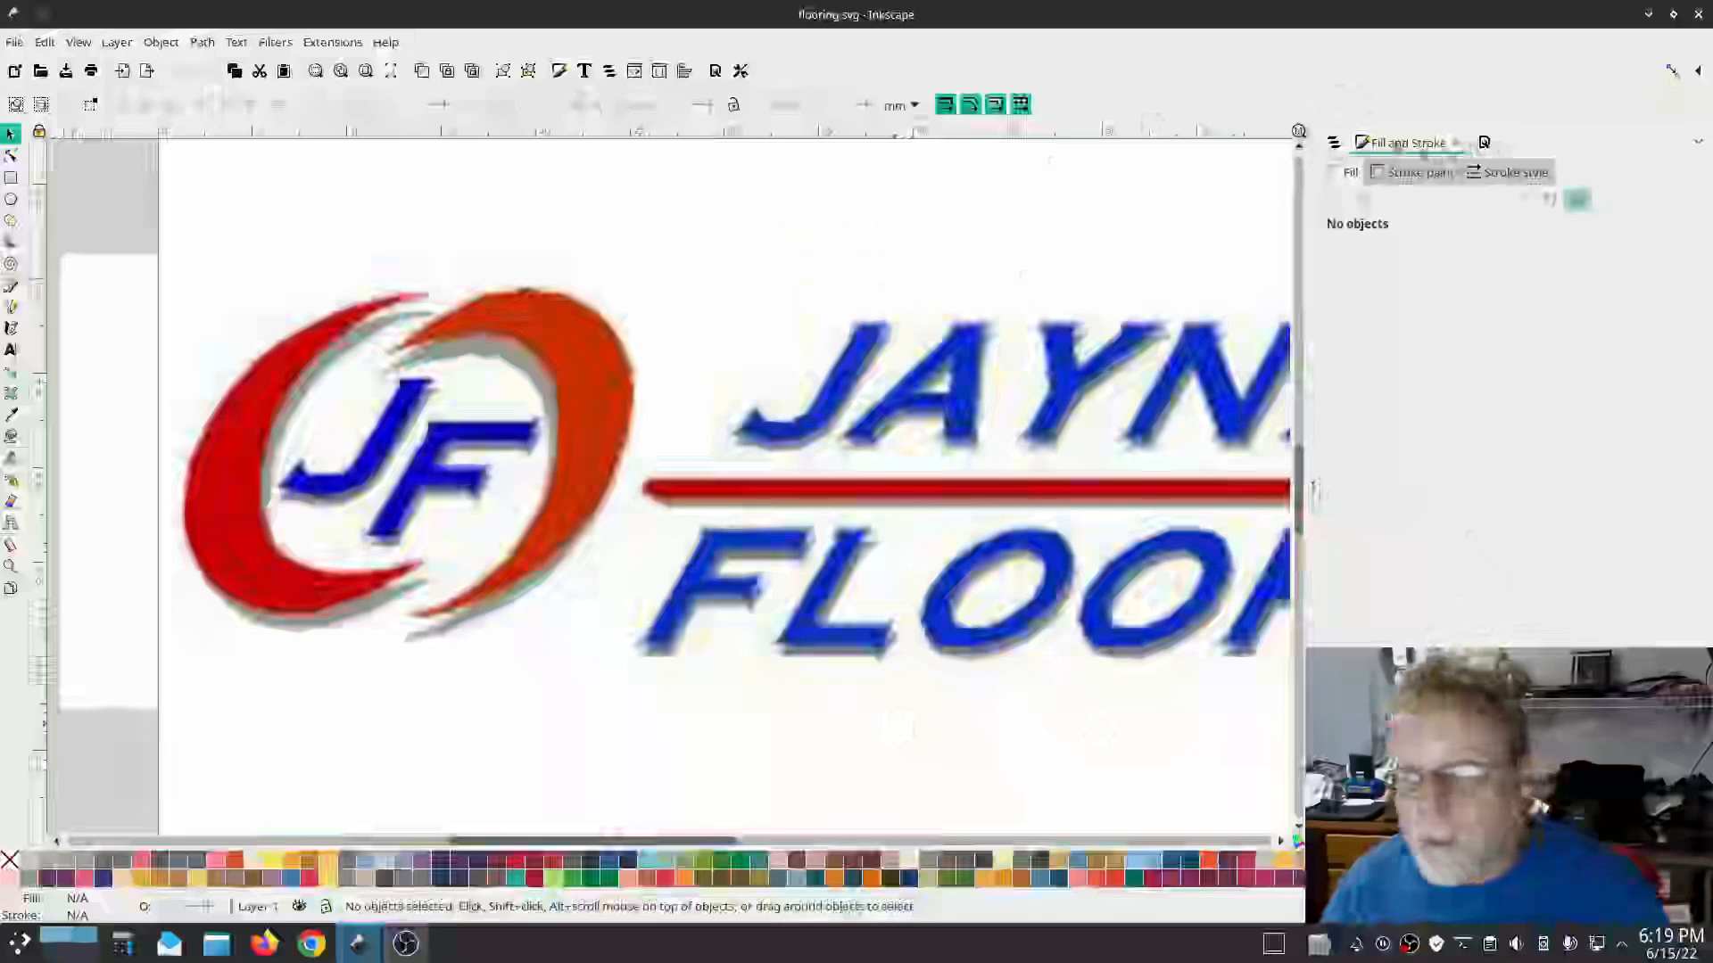
# Step: Select the logo image and lower its opacity to about 38% so it can serve as a tracing guide
pyautogui.hotkey('ctrl', 'shift', 'l')
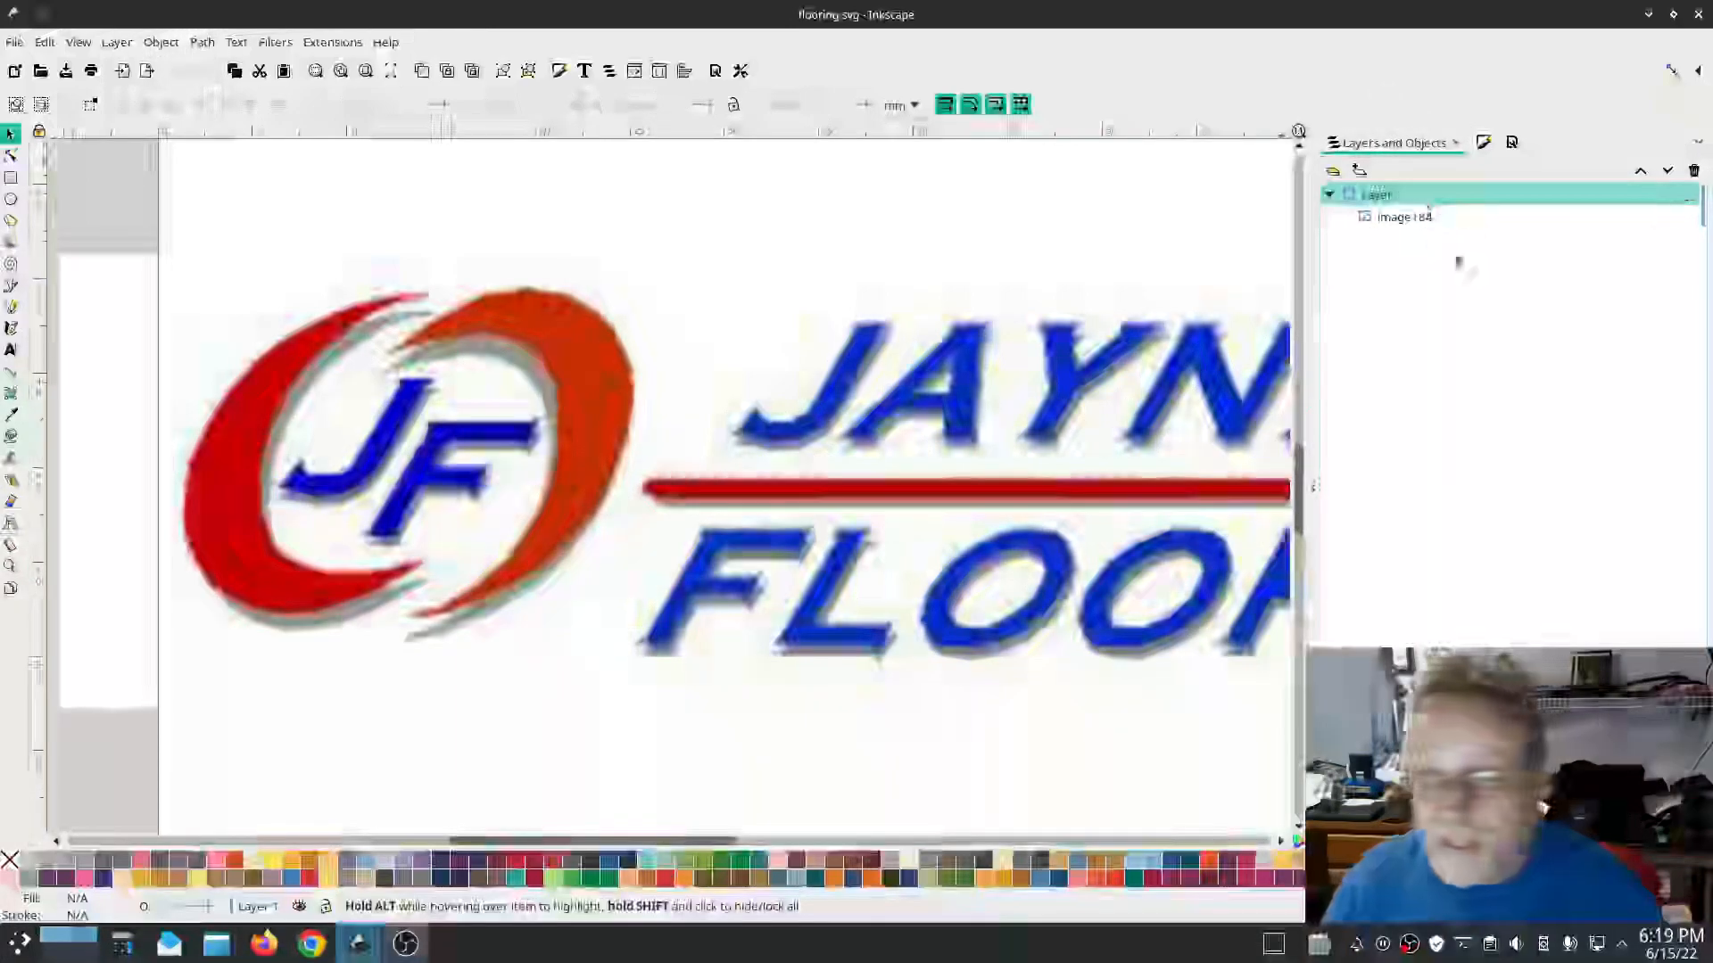
pyautogui.click(1486, 144)
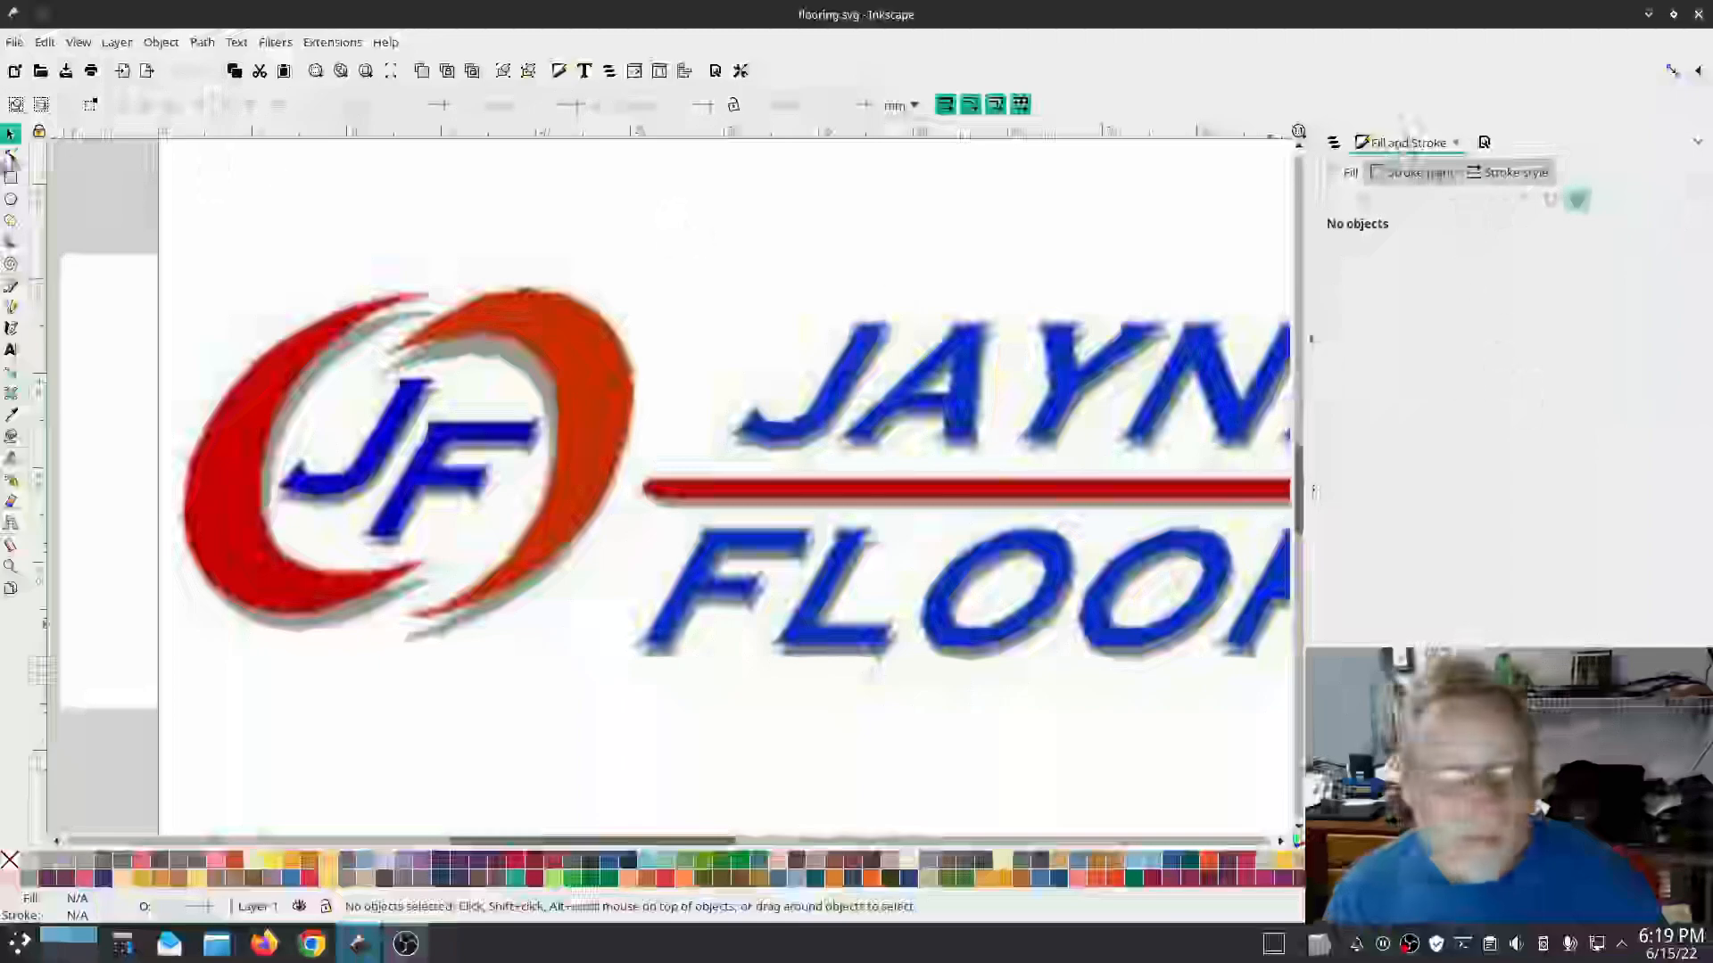
pyautogui.click(610, 463)
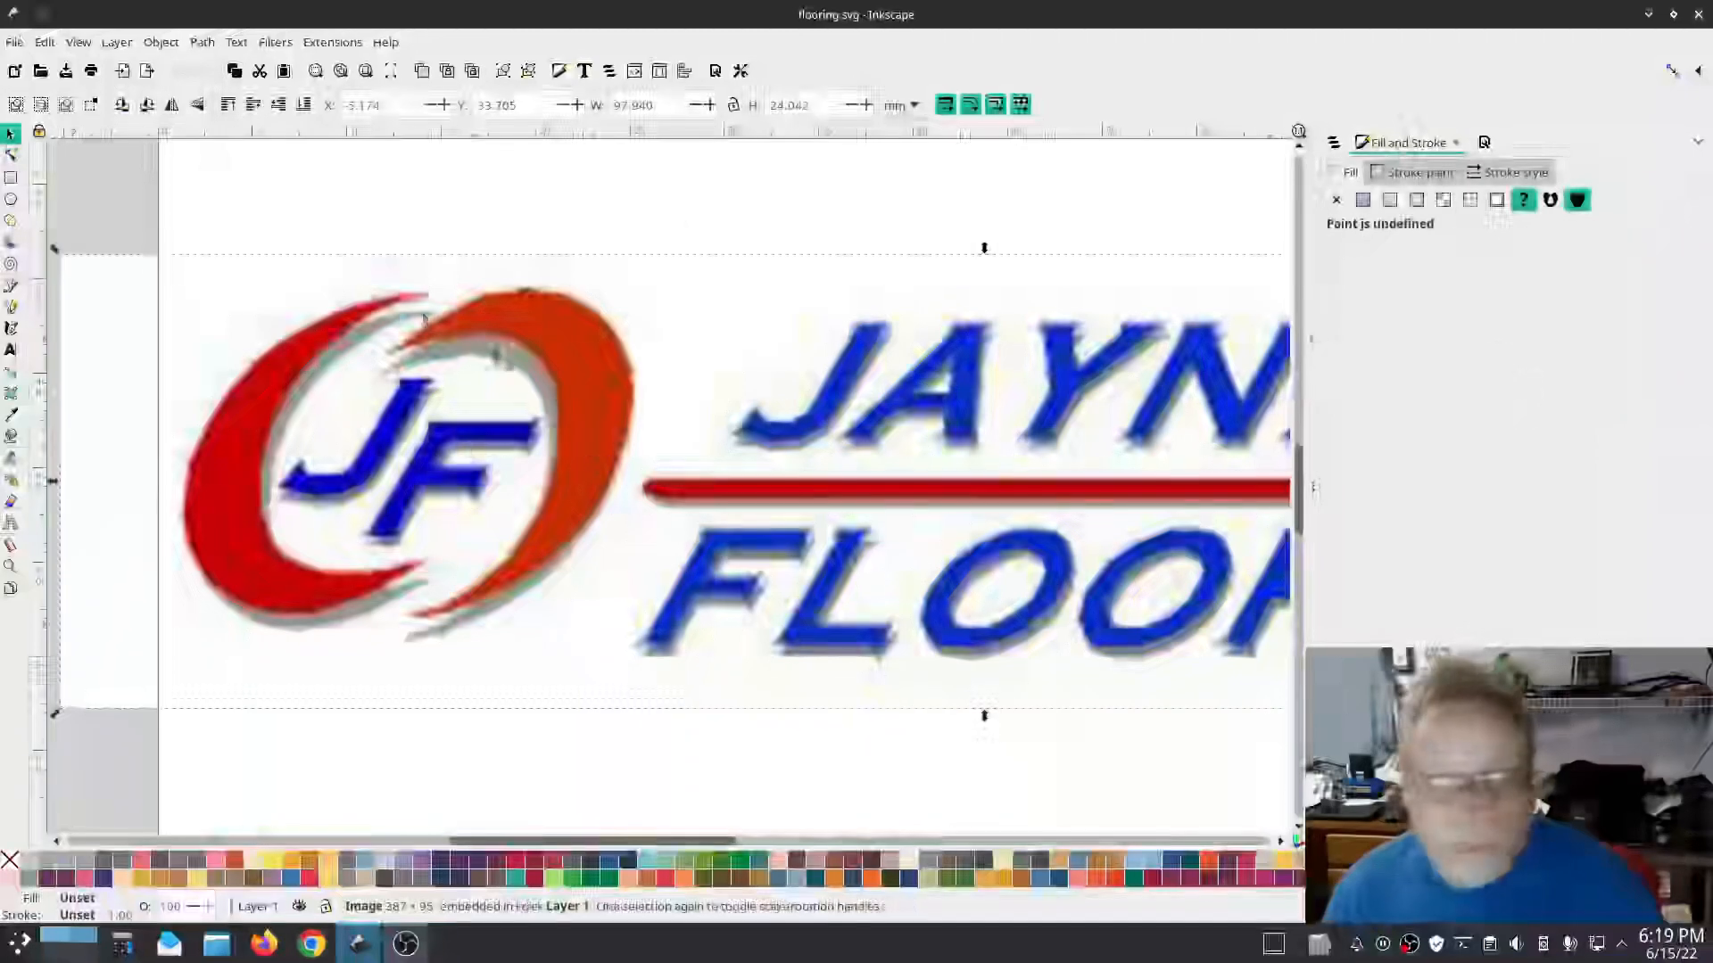
pyautogui.click(1445, 835)
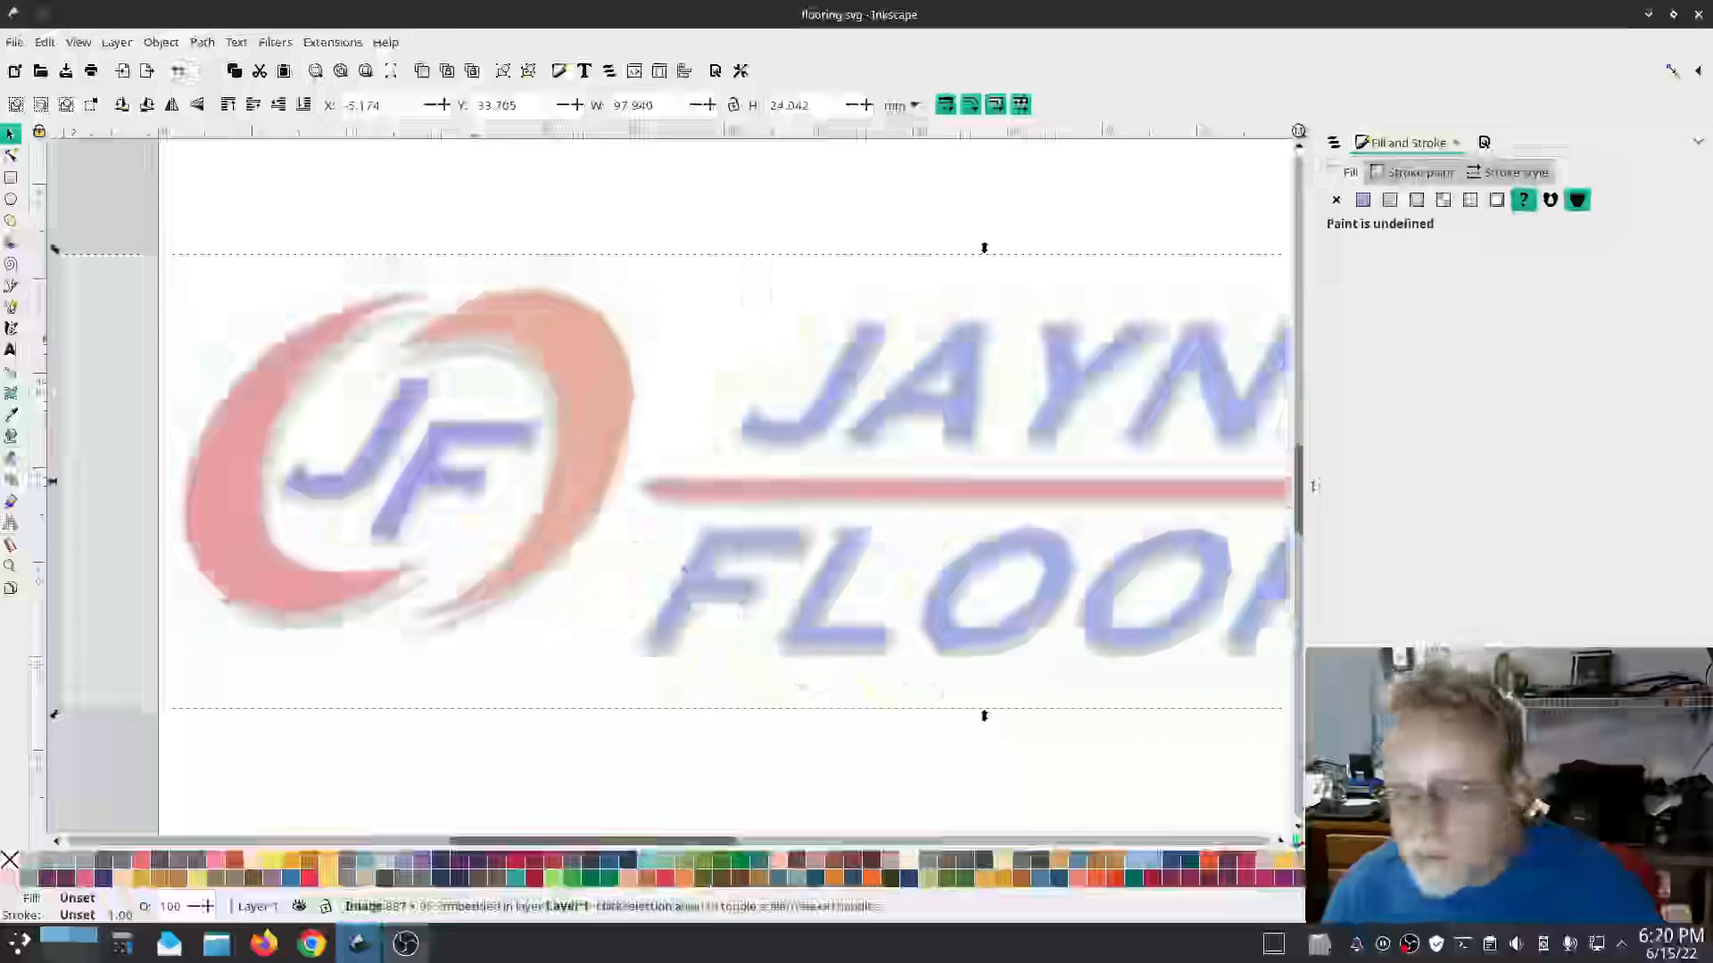
# Step: Inspect the image's entry in the layer and object list and return to the fill and stroke settings
pyautogui.click(1333, 142)
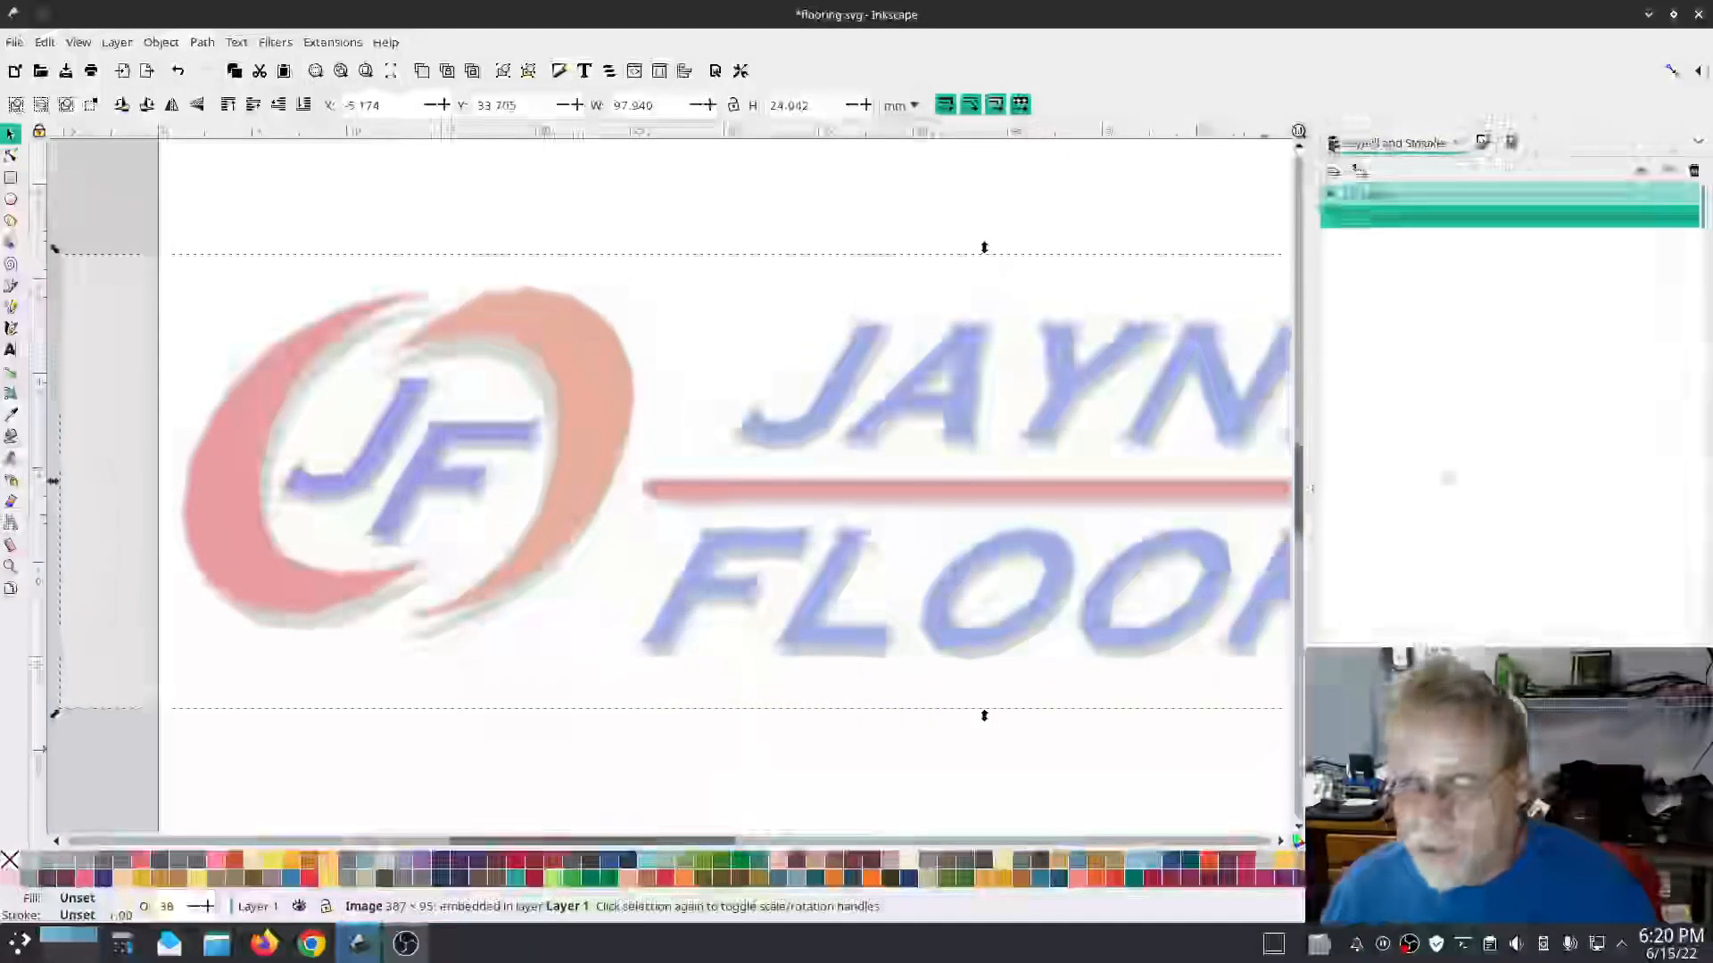
pyautogui.click(1399, 217)
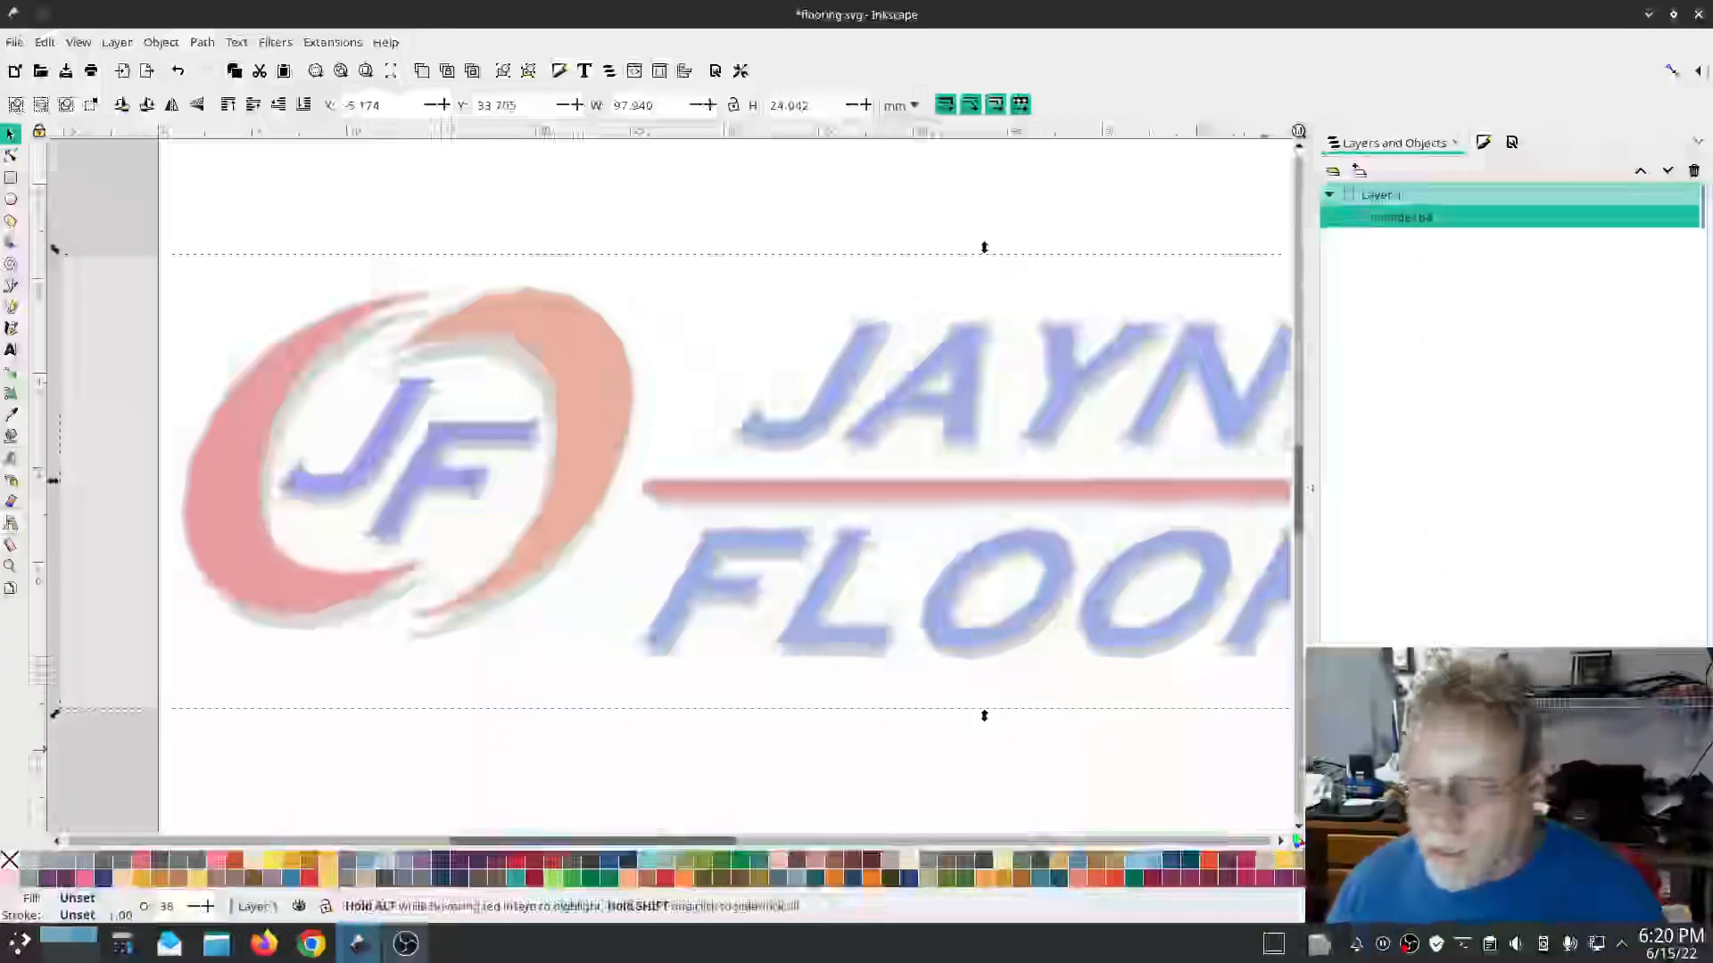
pyautogui.click(1483, 143)
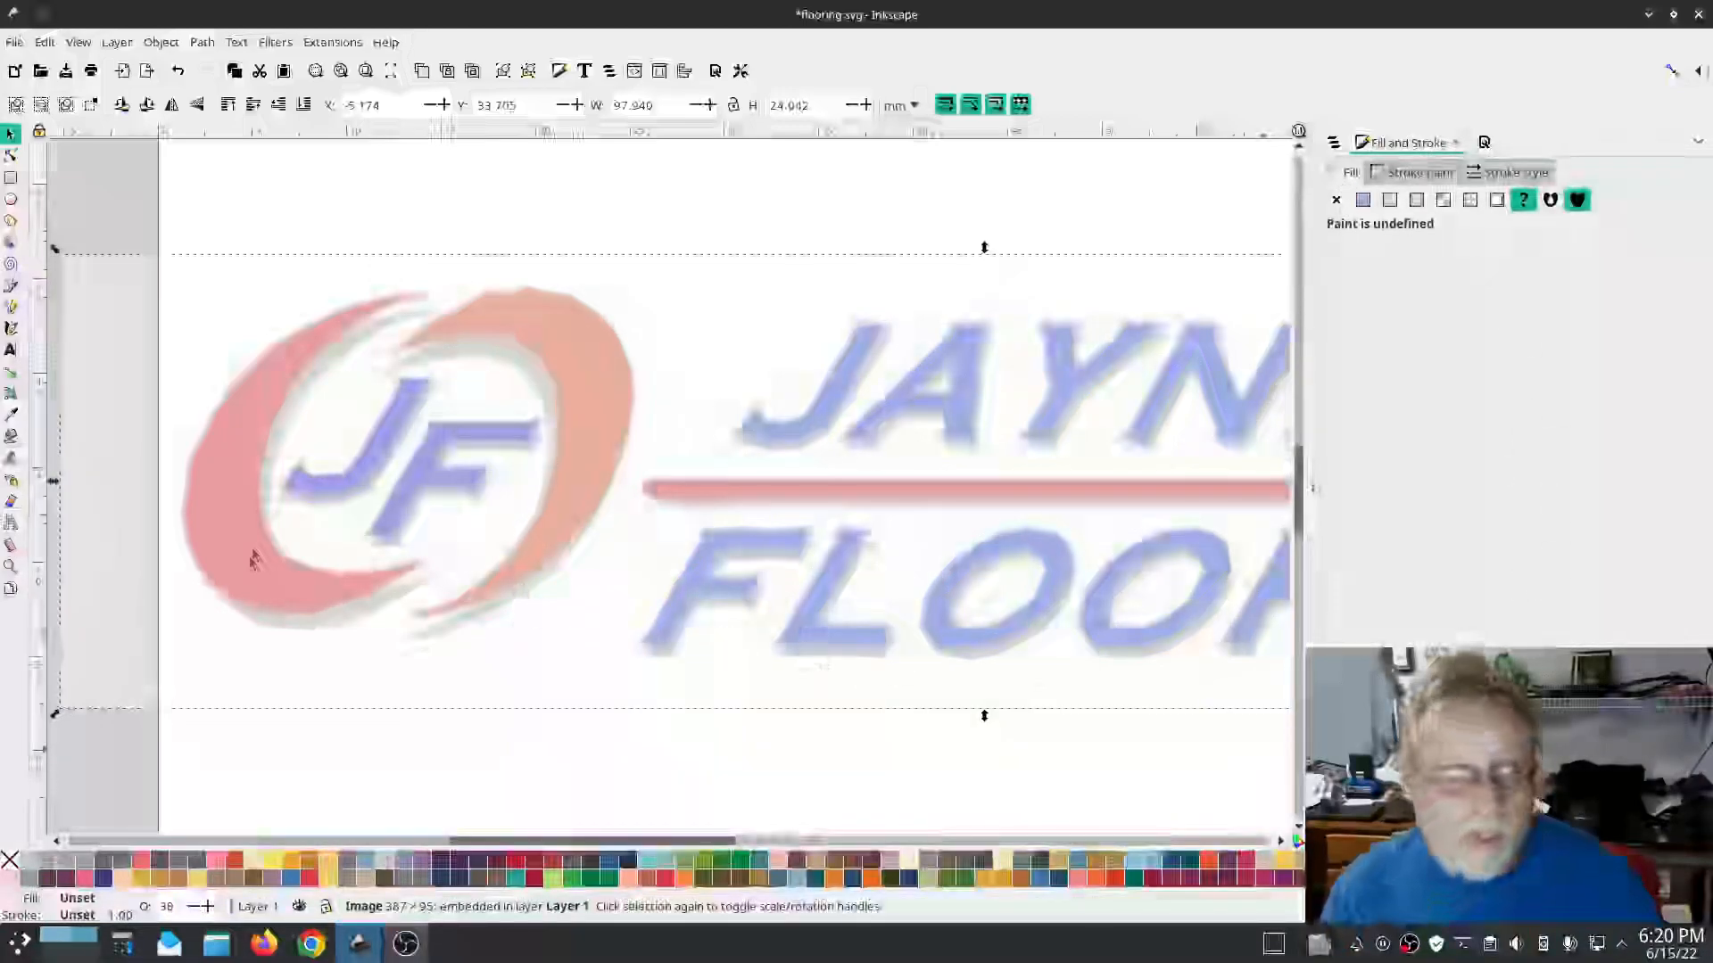
# Step: Trace the outer edge of the red crescent with an open straight-segment Pen path from its upper tip around to its lower tip
pyautogui.keyDown('ctrl'); pyautogui.scroll(2, 339, 361); pyautogui.keyUp('ctrl')
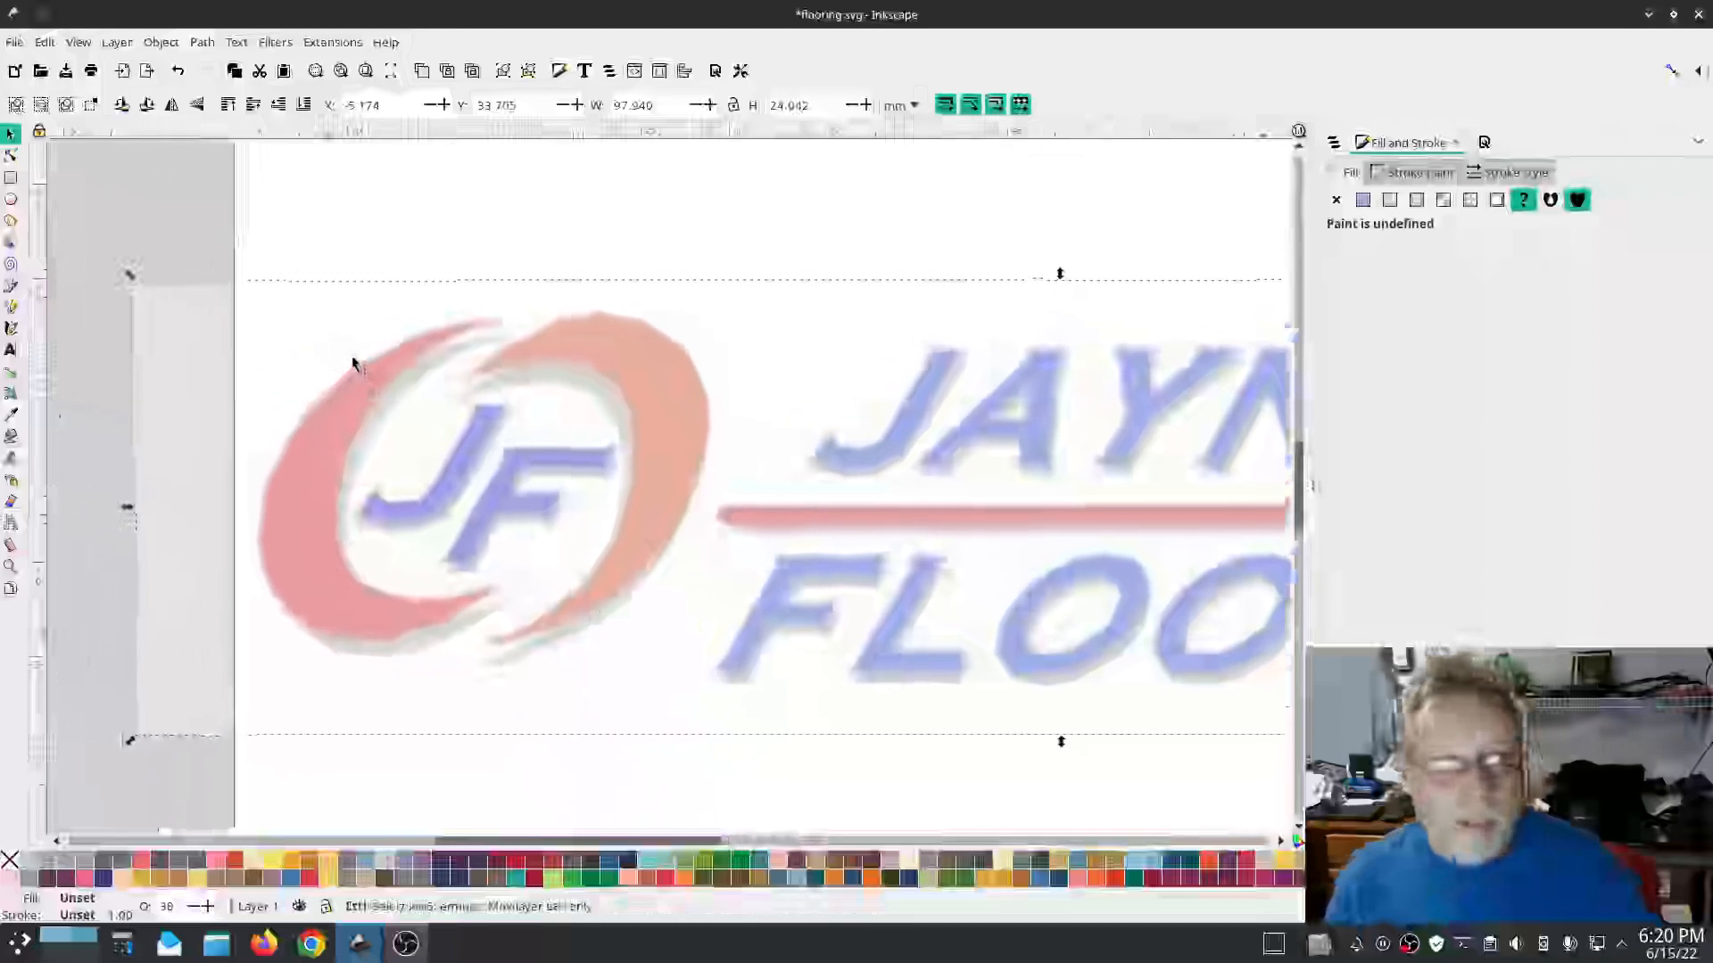
pyautogui.click(364, 348)
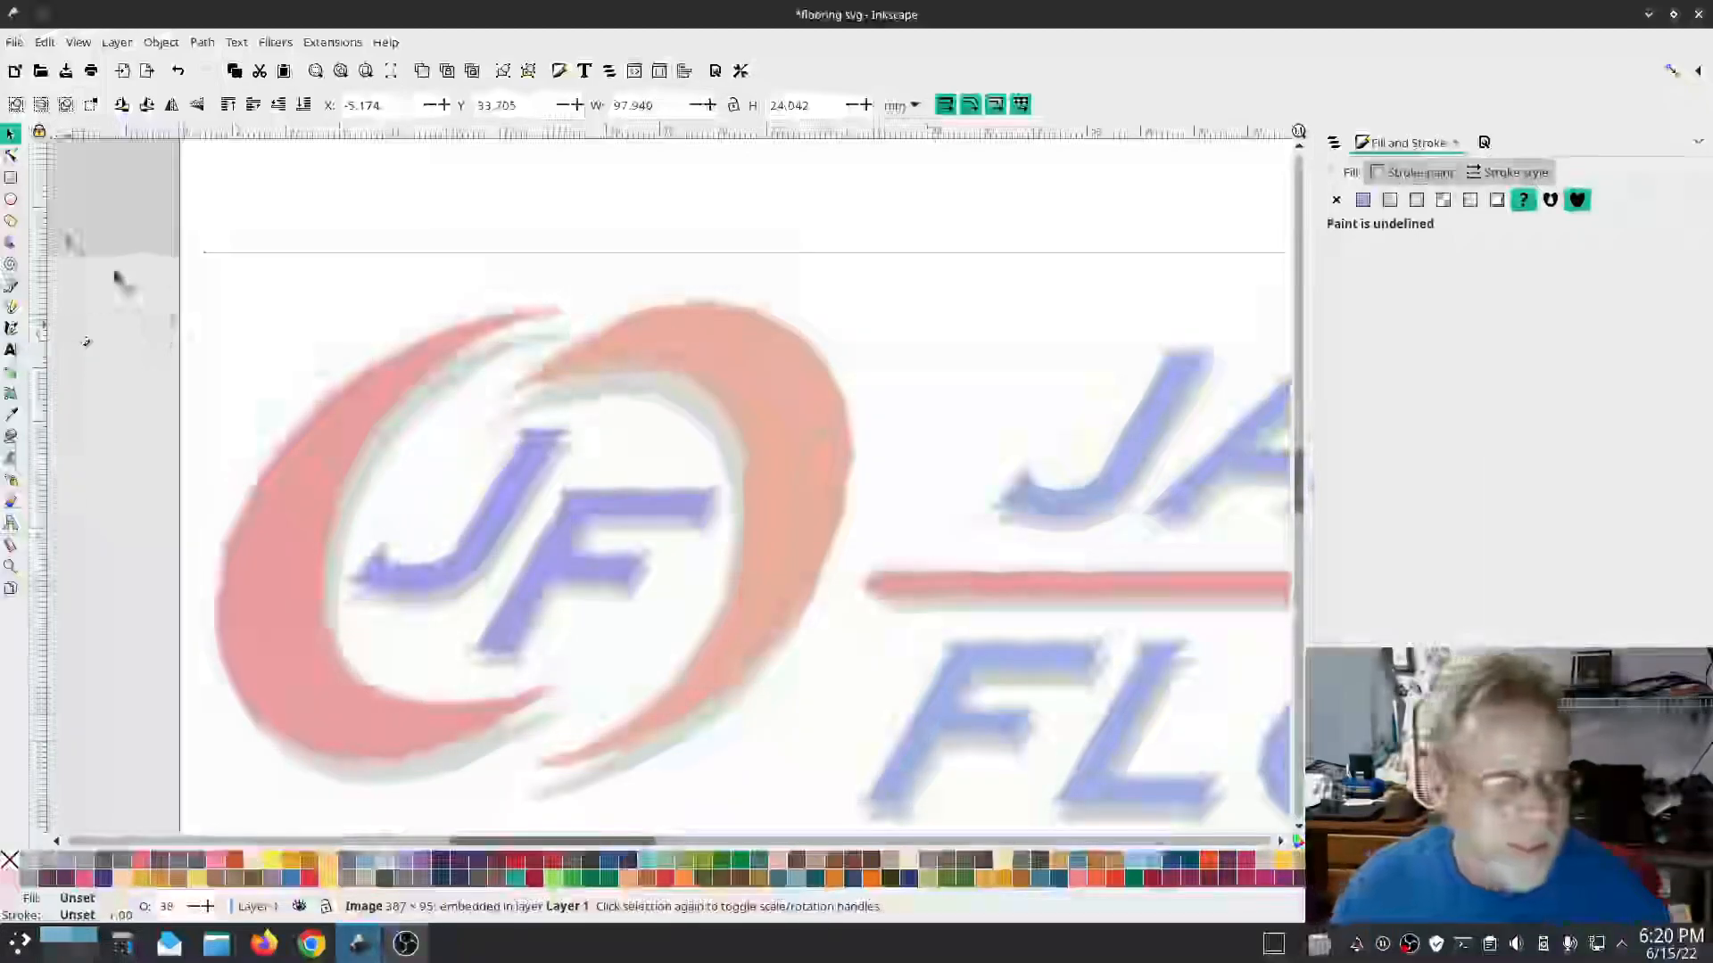
pyautogui.click(10, 285)
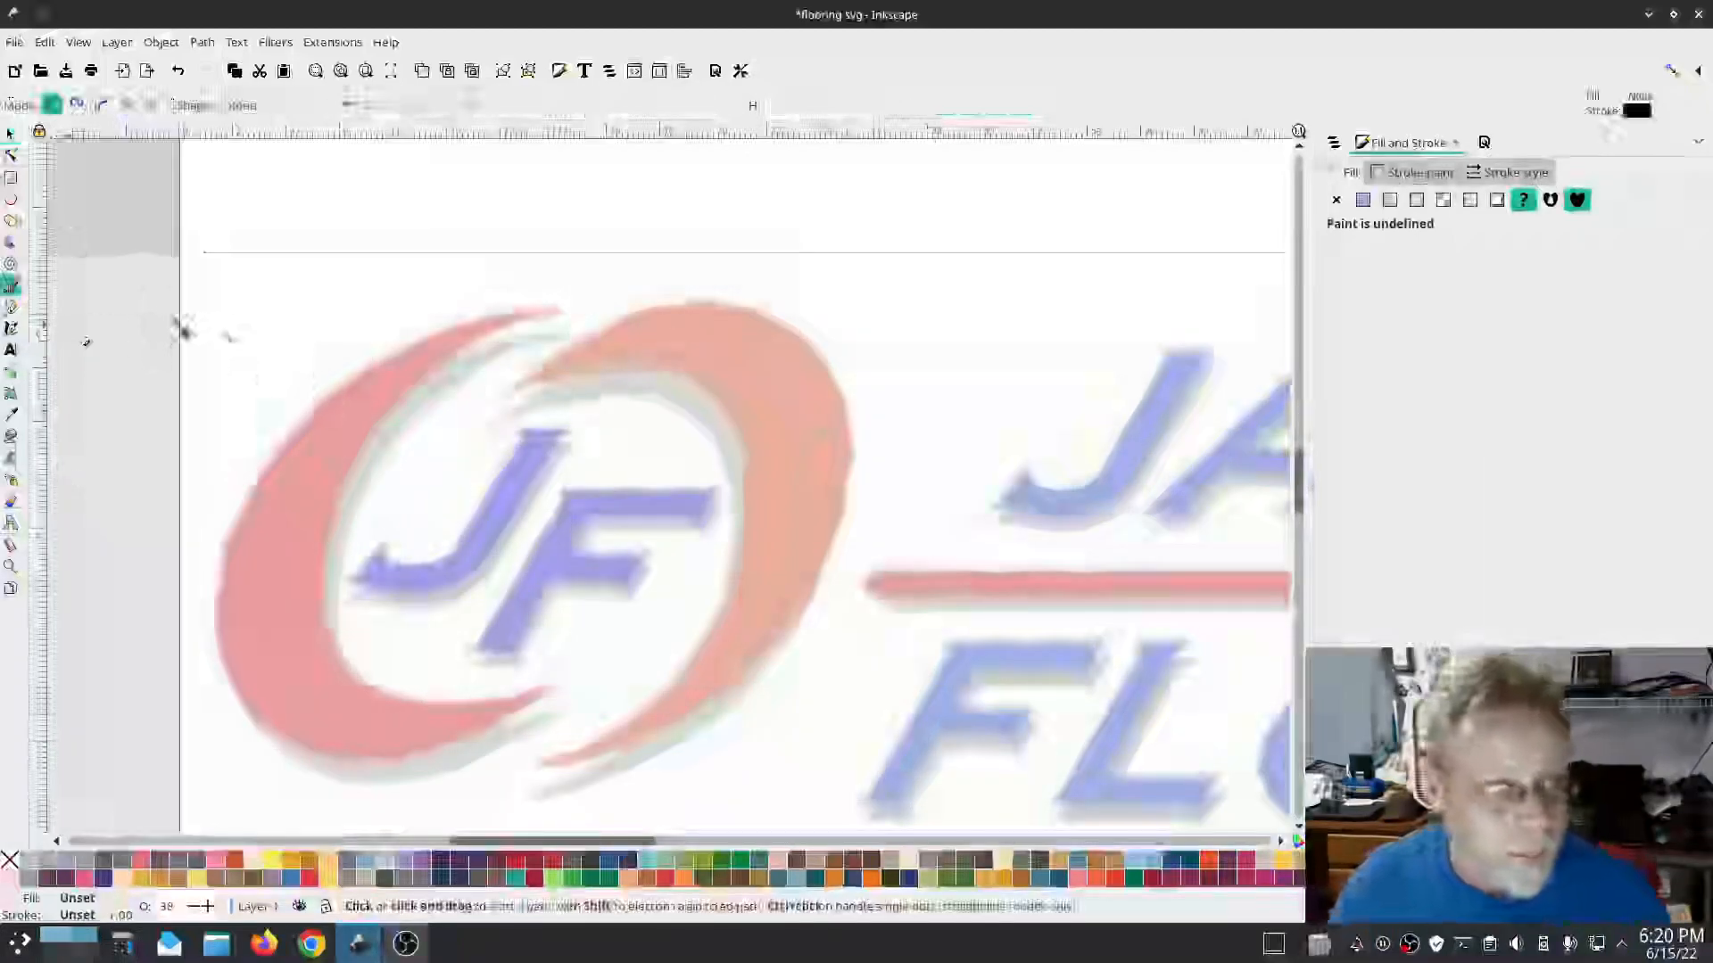
pyautogui.click(556, 318)
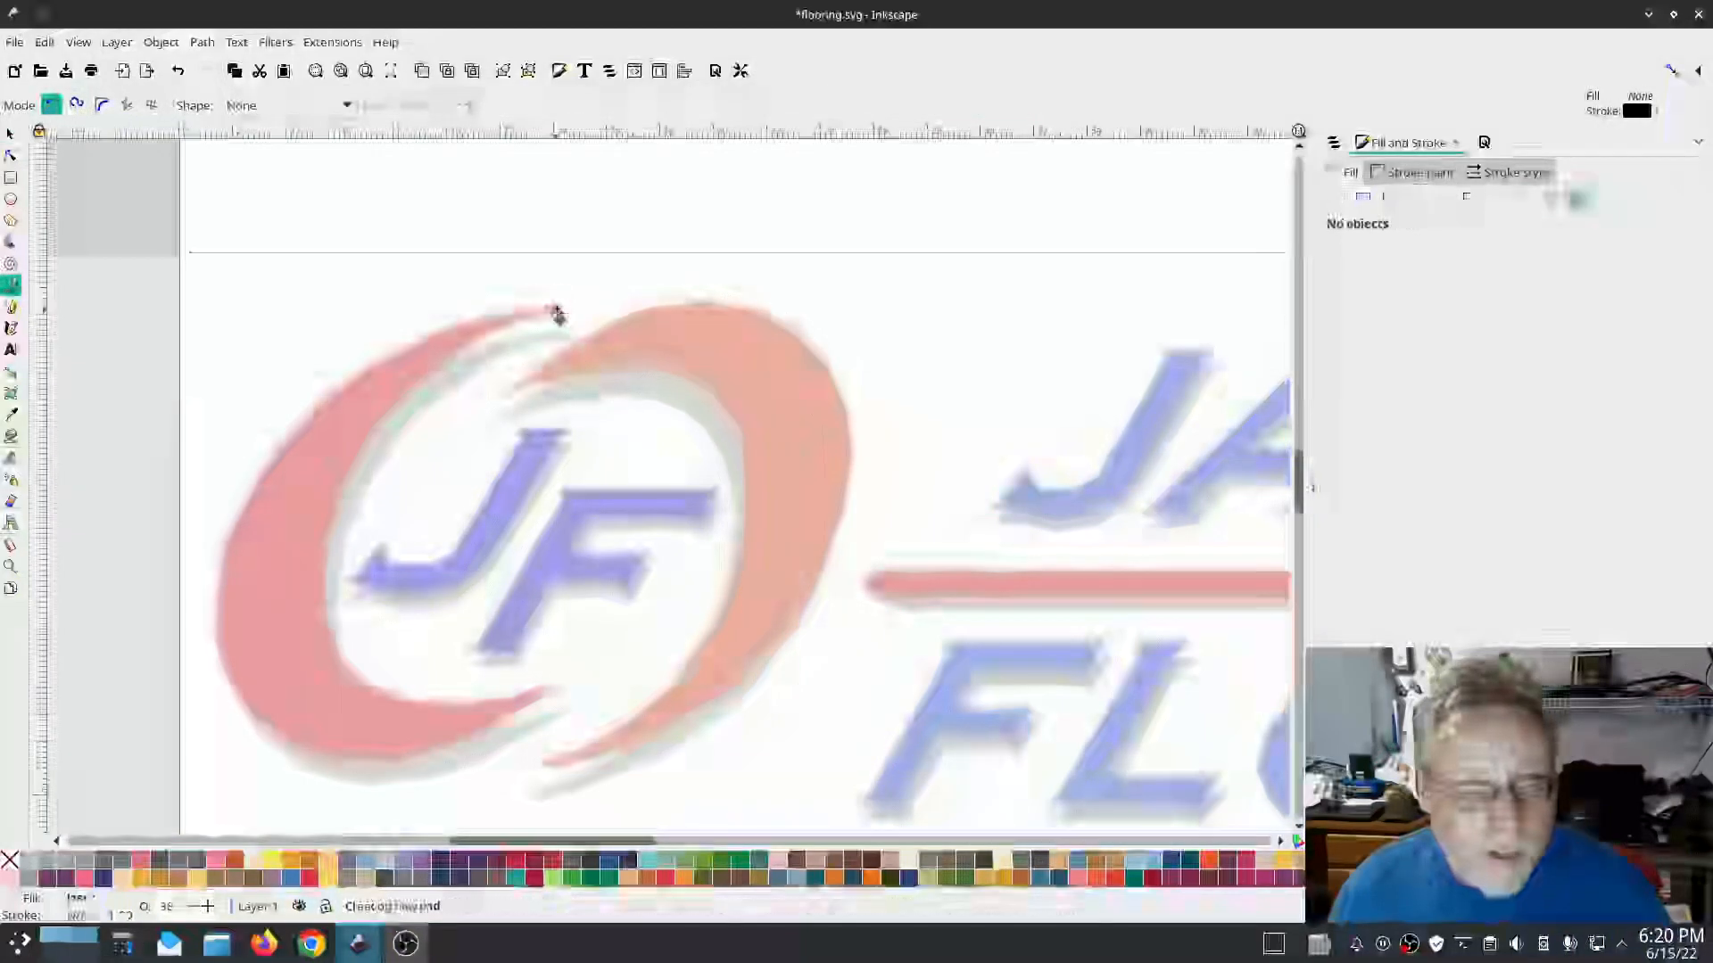
pyautogui.moveTo(323, 403); pyautogui.dragTo(276, 458)
pyautogui.click(230, 545)
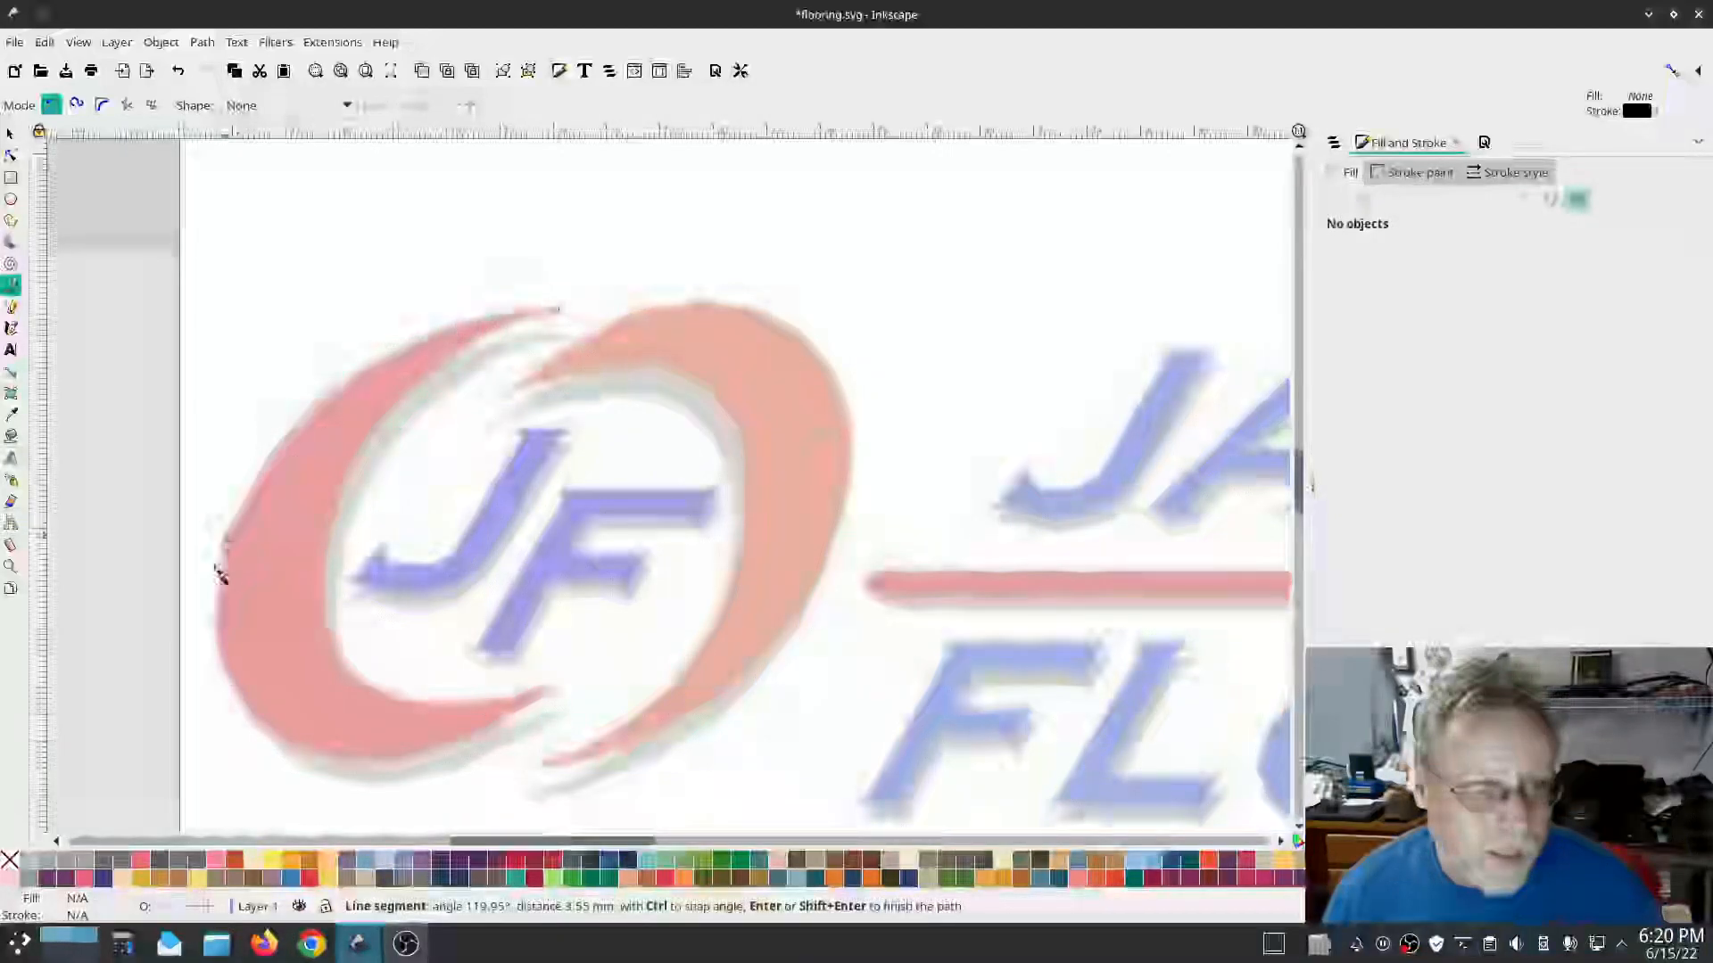
pyautogui.click(220, 667)
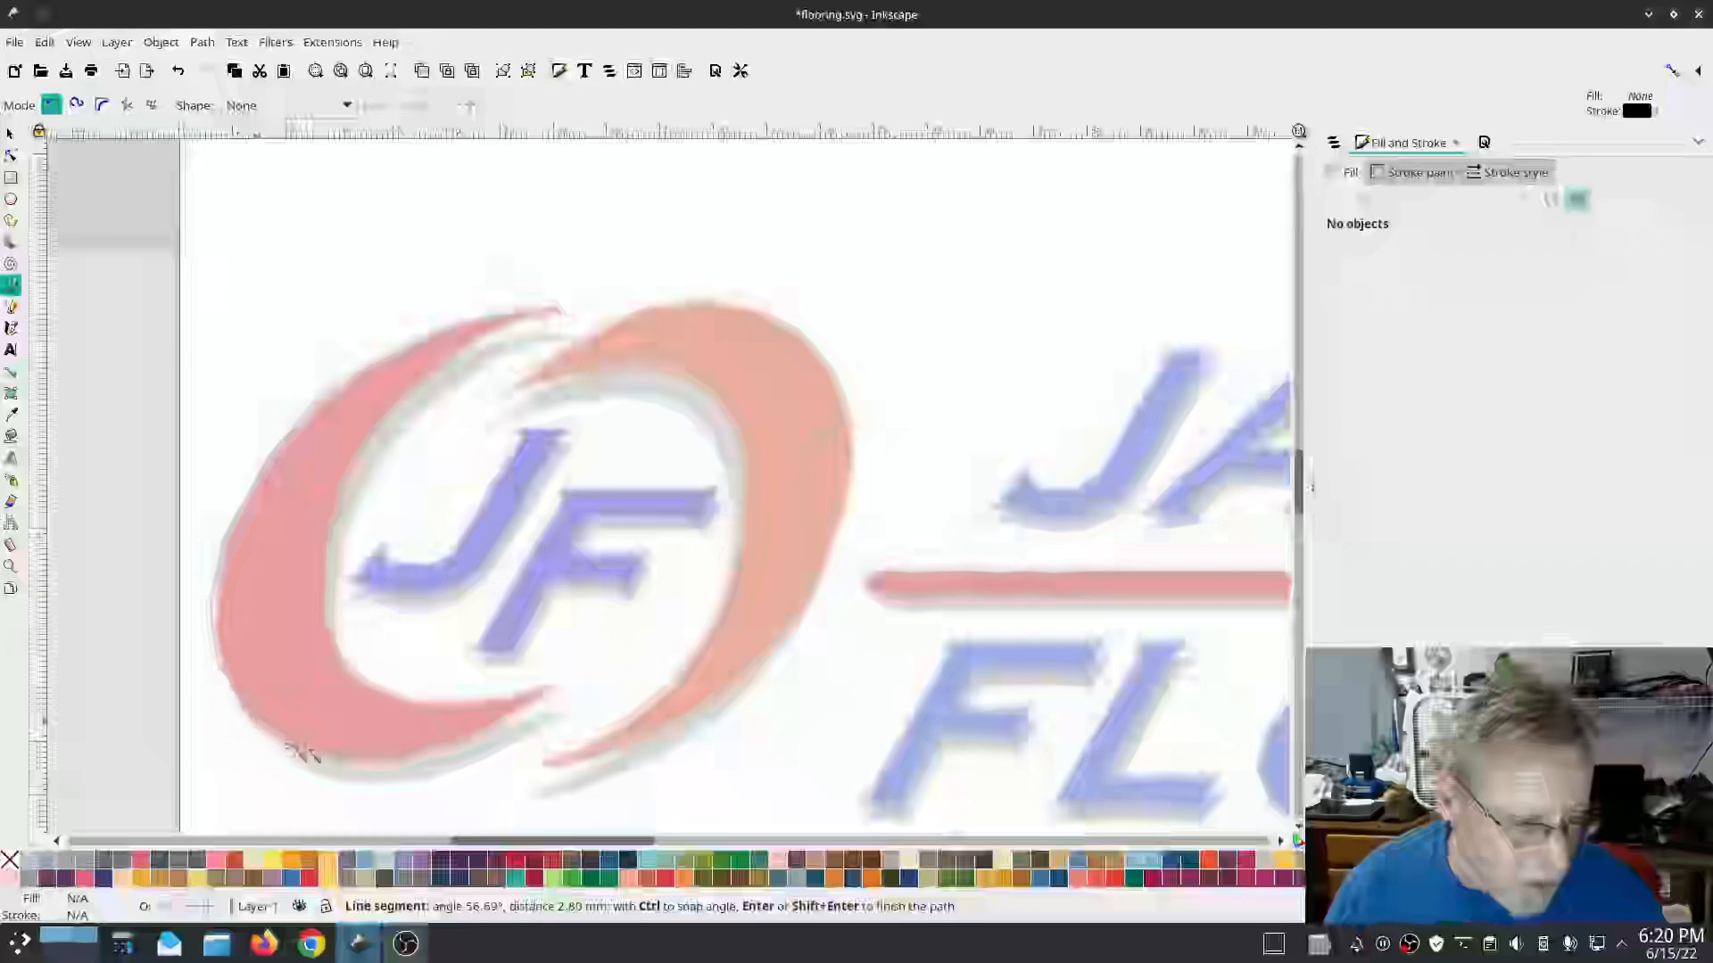
pyautogui.click(335, 765)
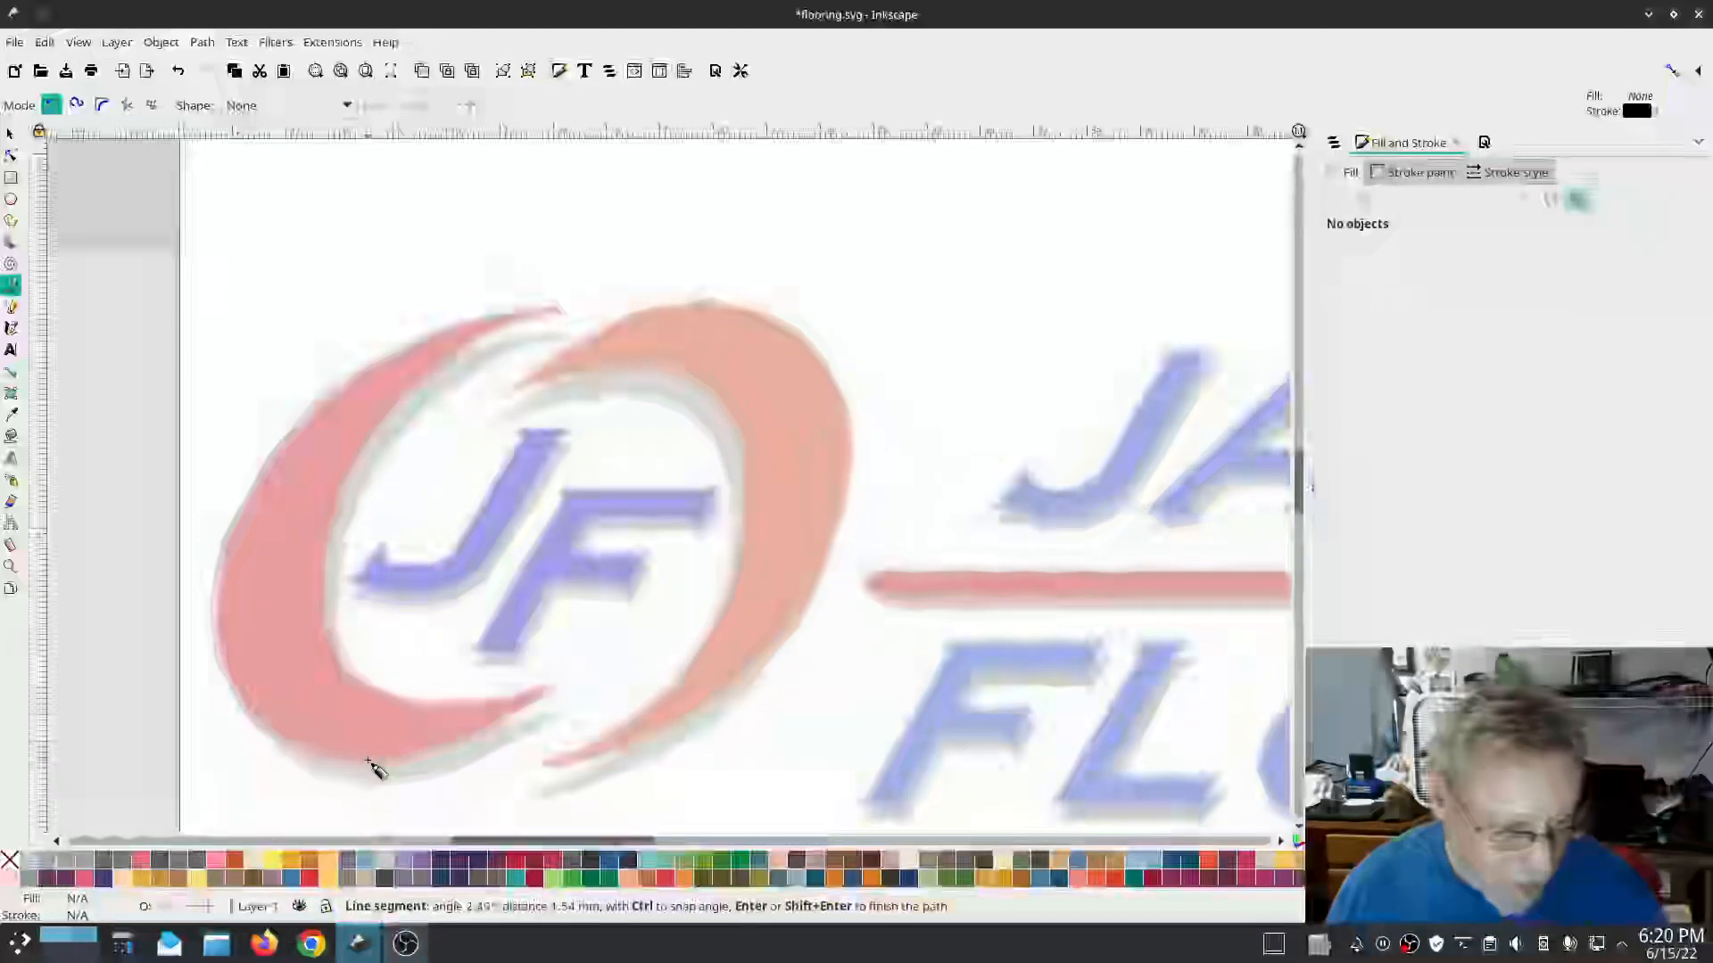
pyautogui.click(418, 756)
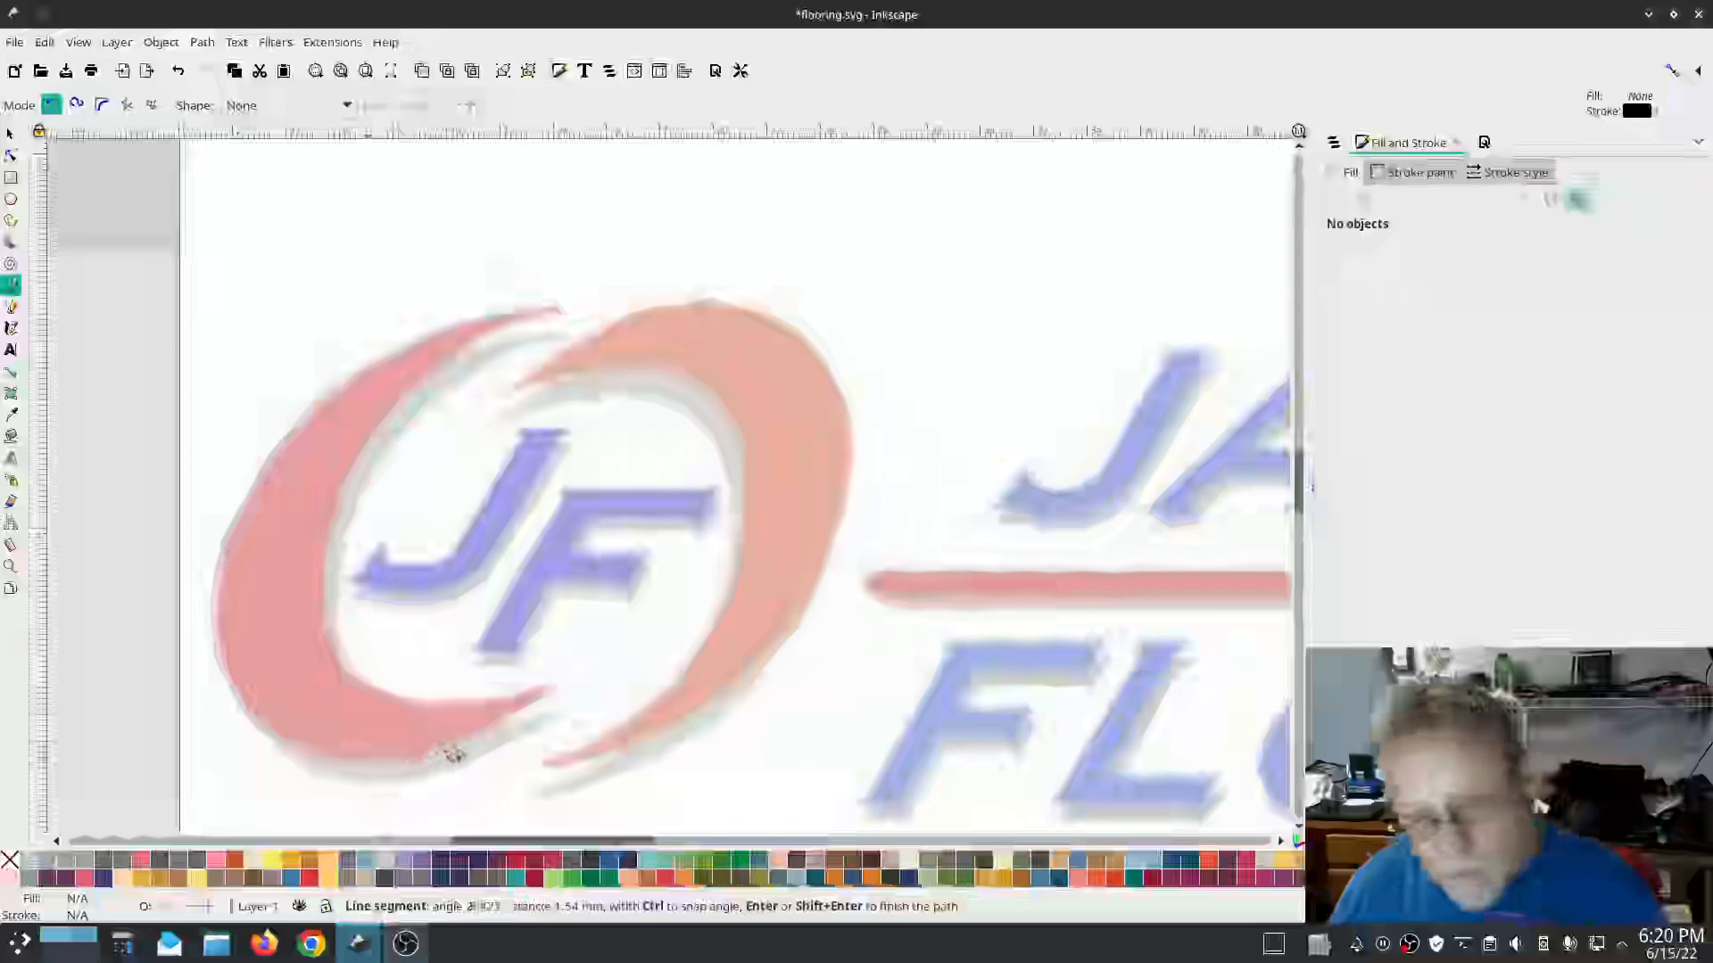
pyautogui.click(504, 720)
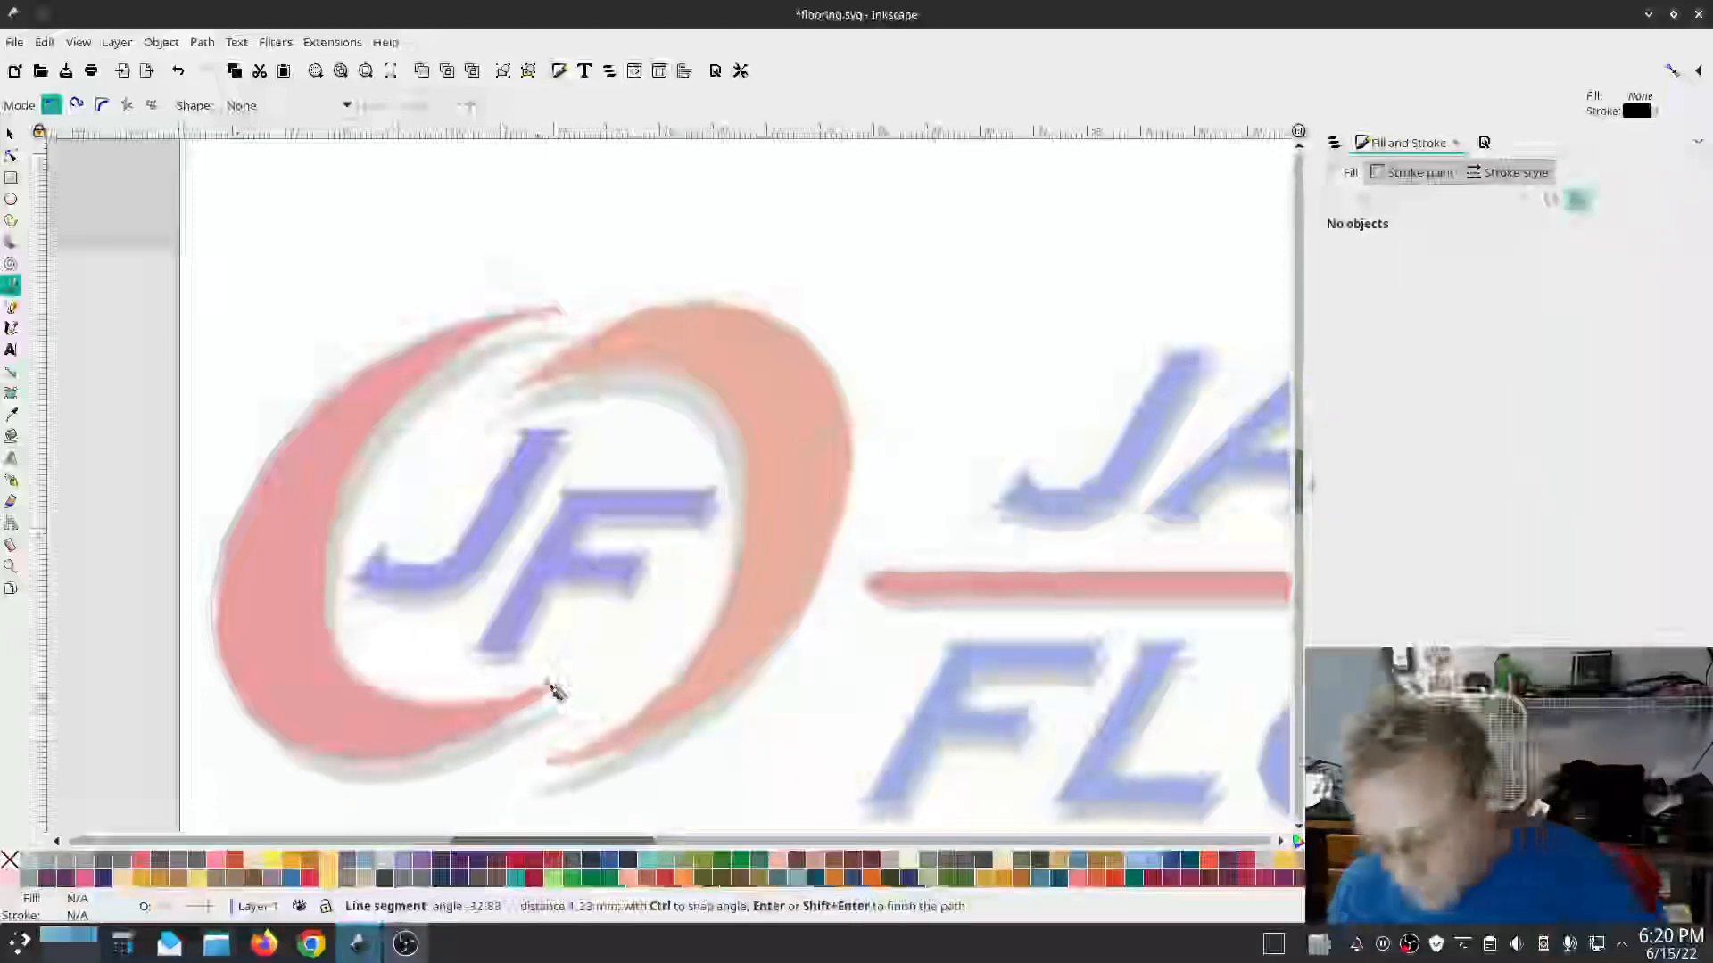
pyautogui.doubleClick(557, 689)
# Step: Make all nodes of the outer crescent path smooth and fine-tune individual nodes against the emblem's edge
pyautogui.click(10, 155)
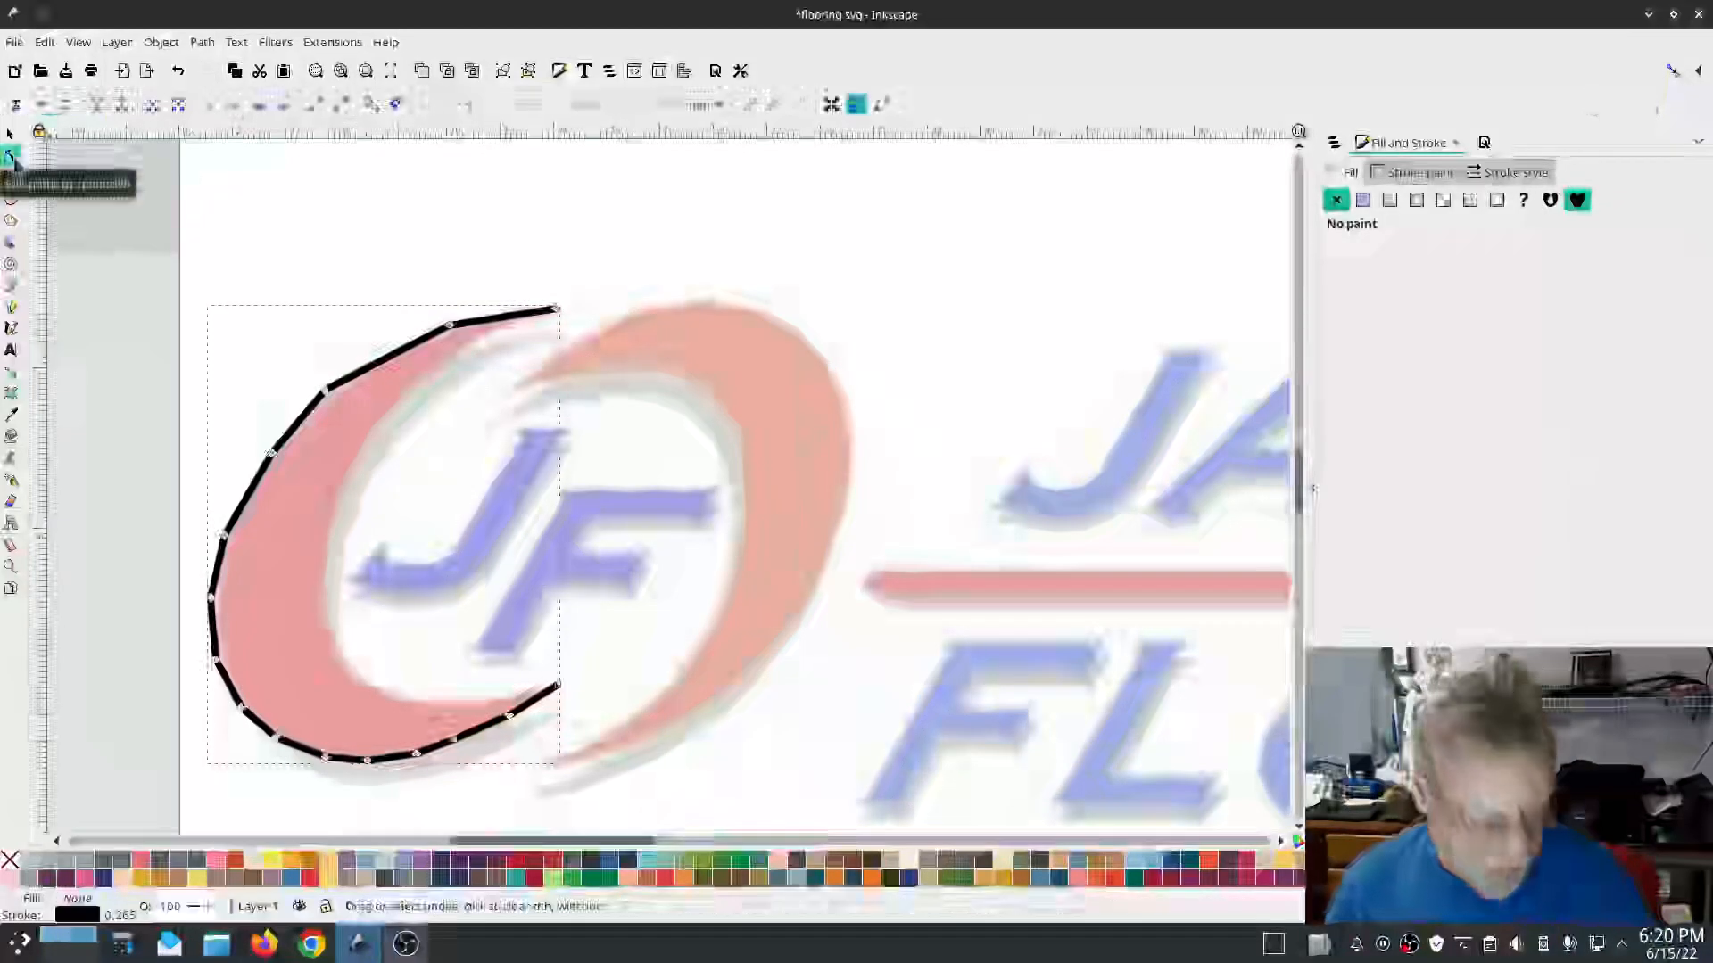
pyautogui.hotkey('ctrl', 'a')
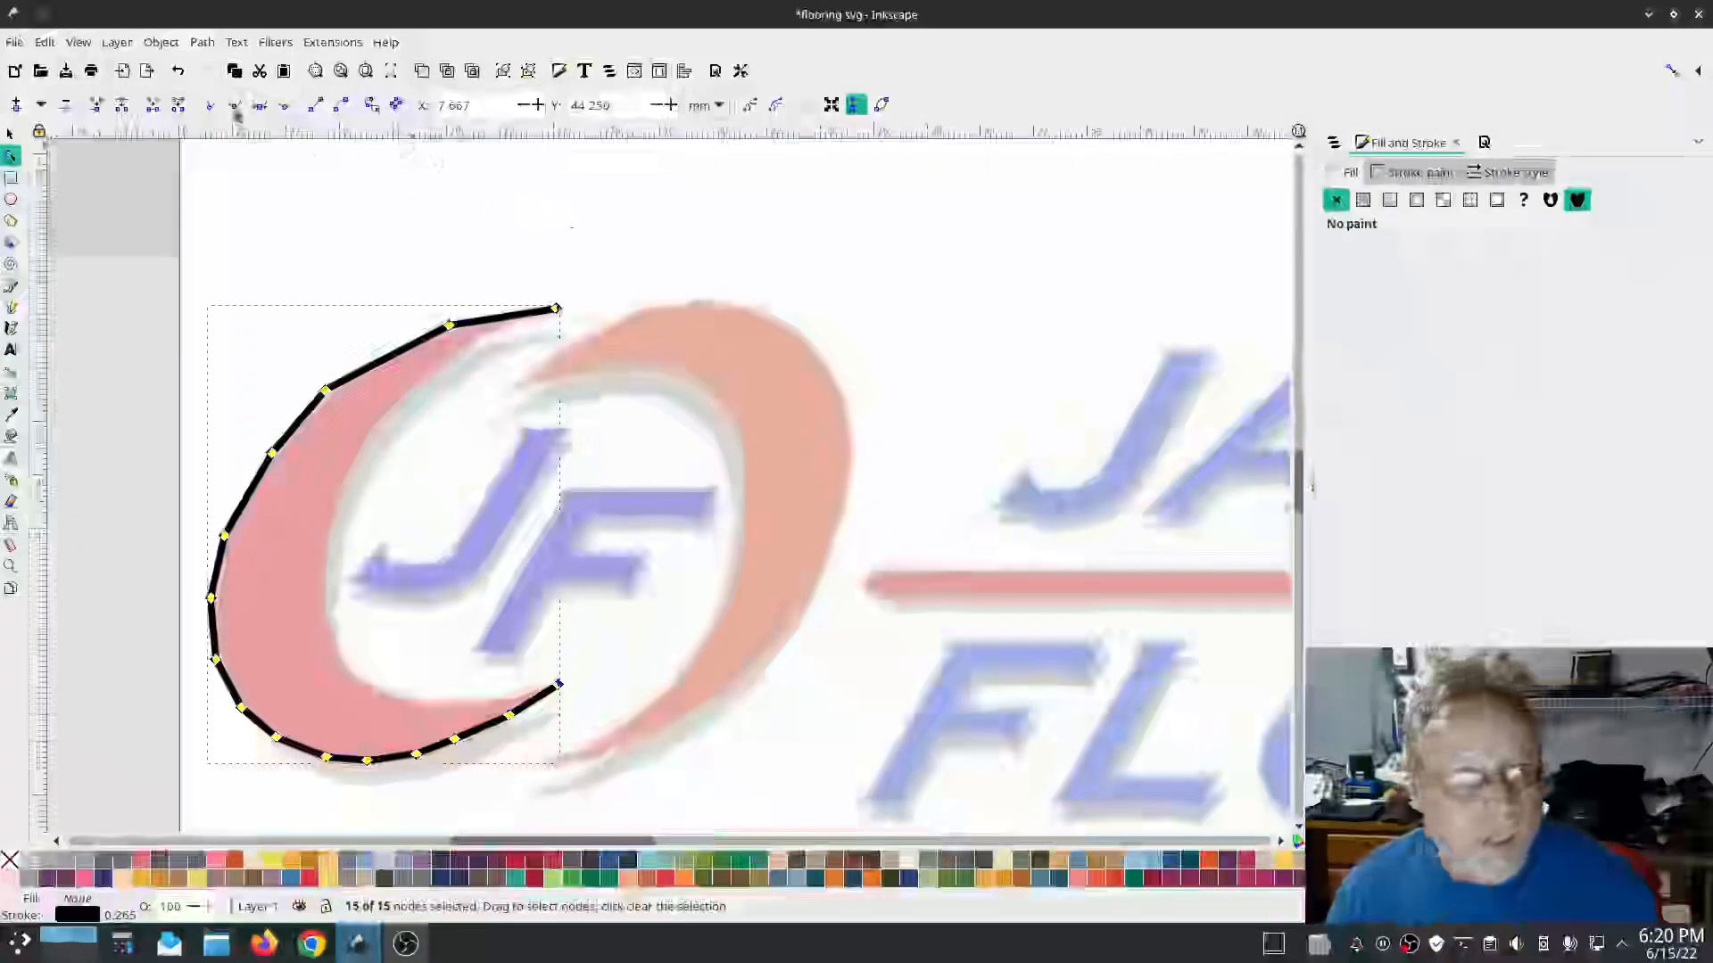
pyautogui.click(235, 106)
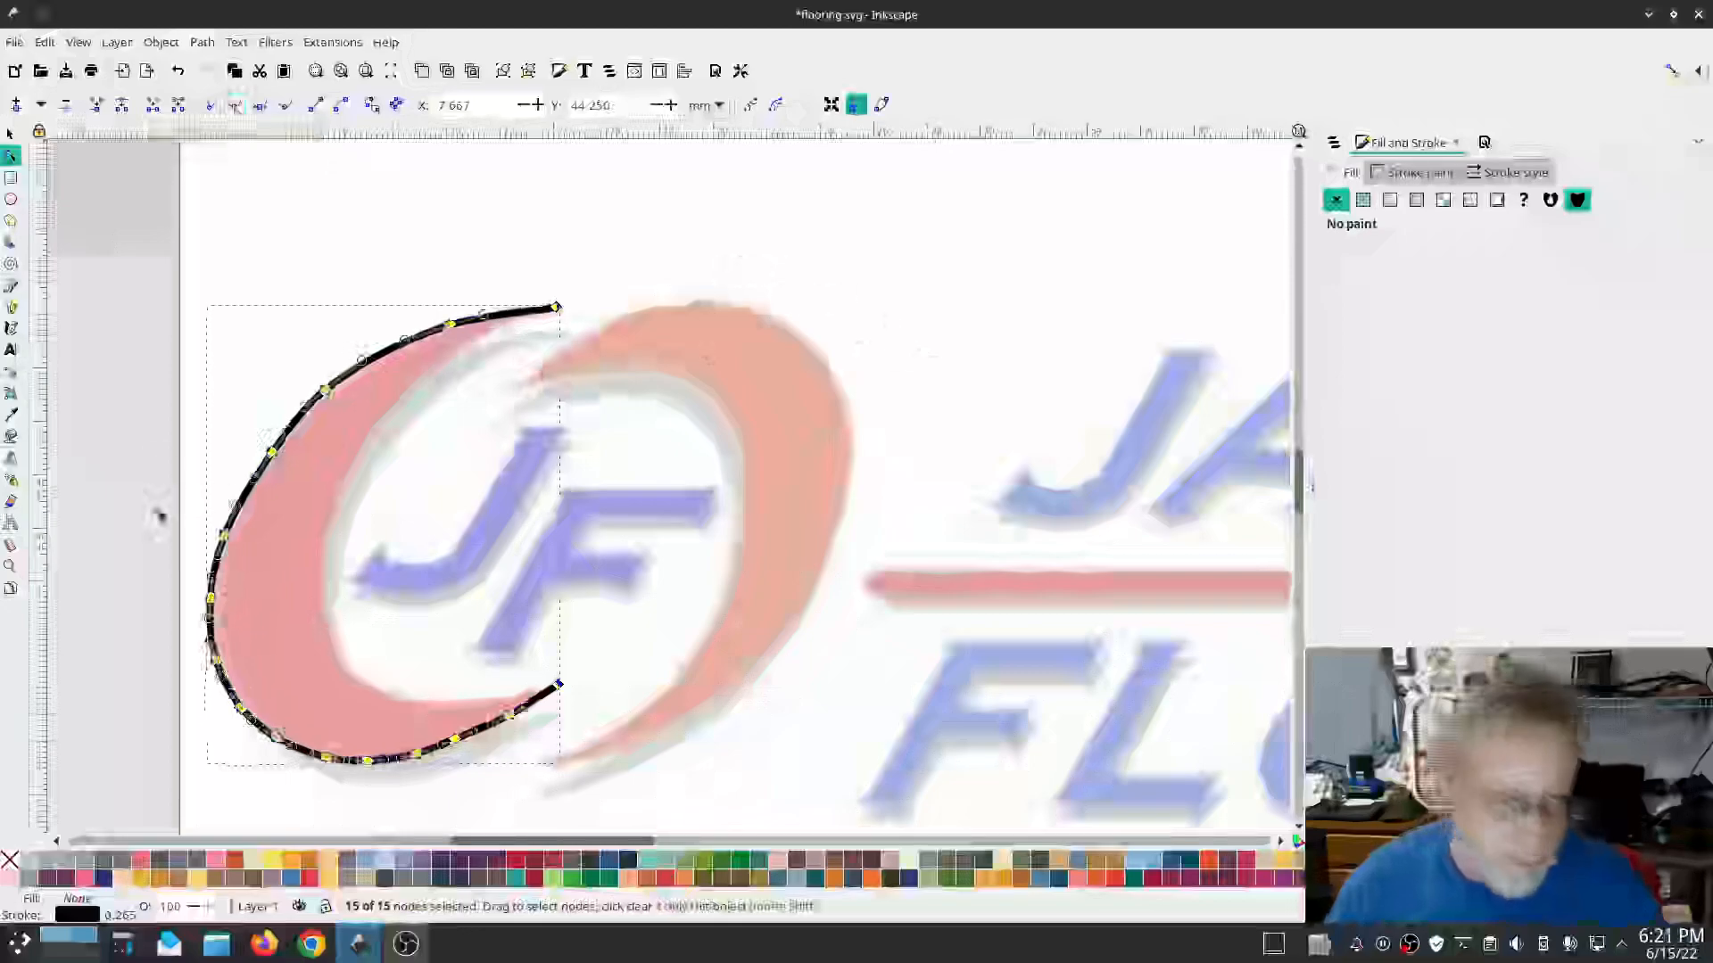
pyautogui.click(233, 434)
pyautogui.click(276, 460)
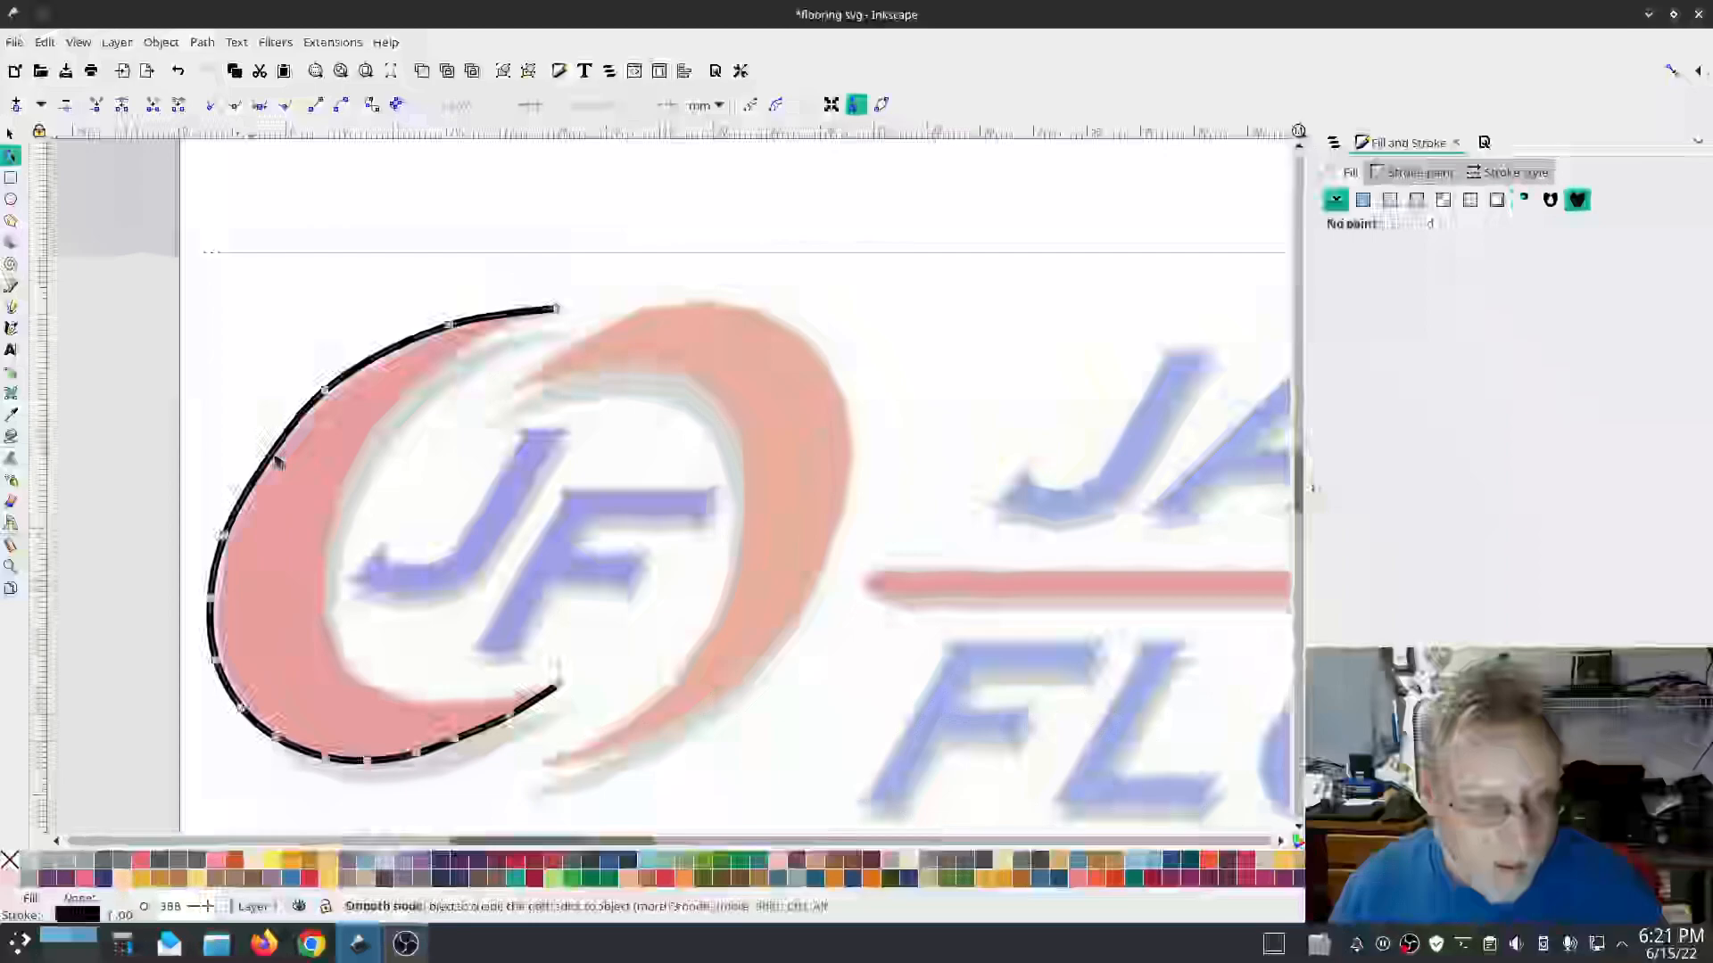
pyautogui.click(269, 455)
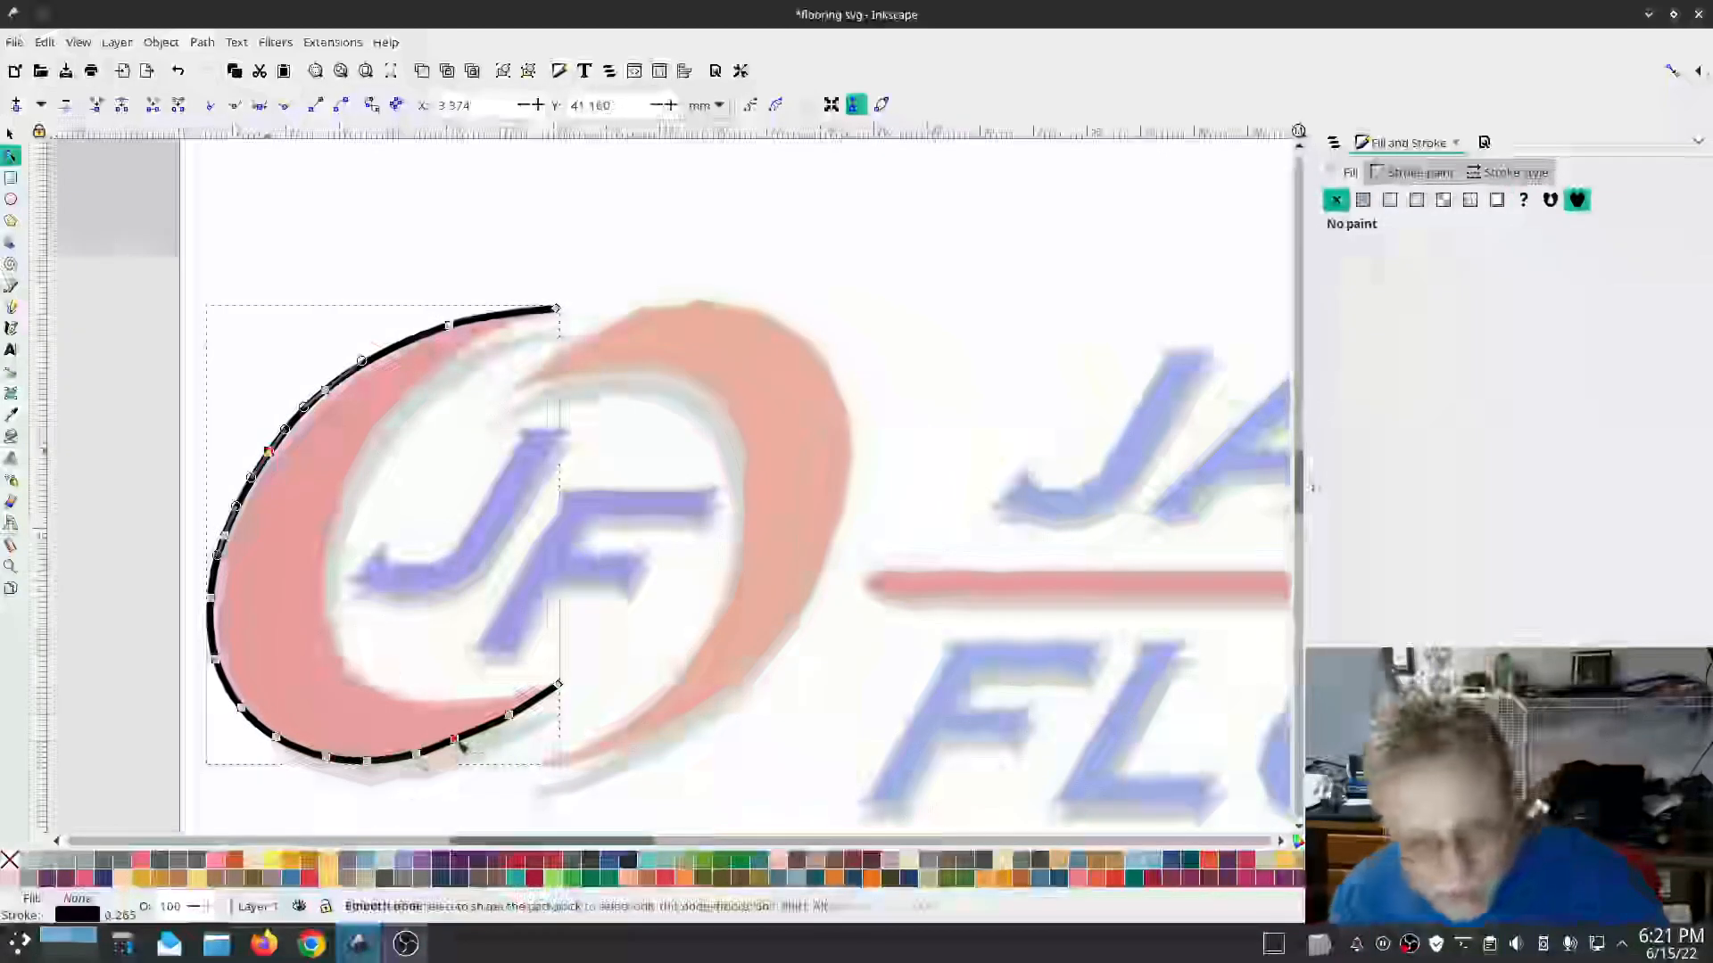
pyautogui.click(457, 742)
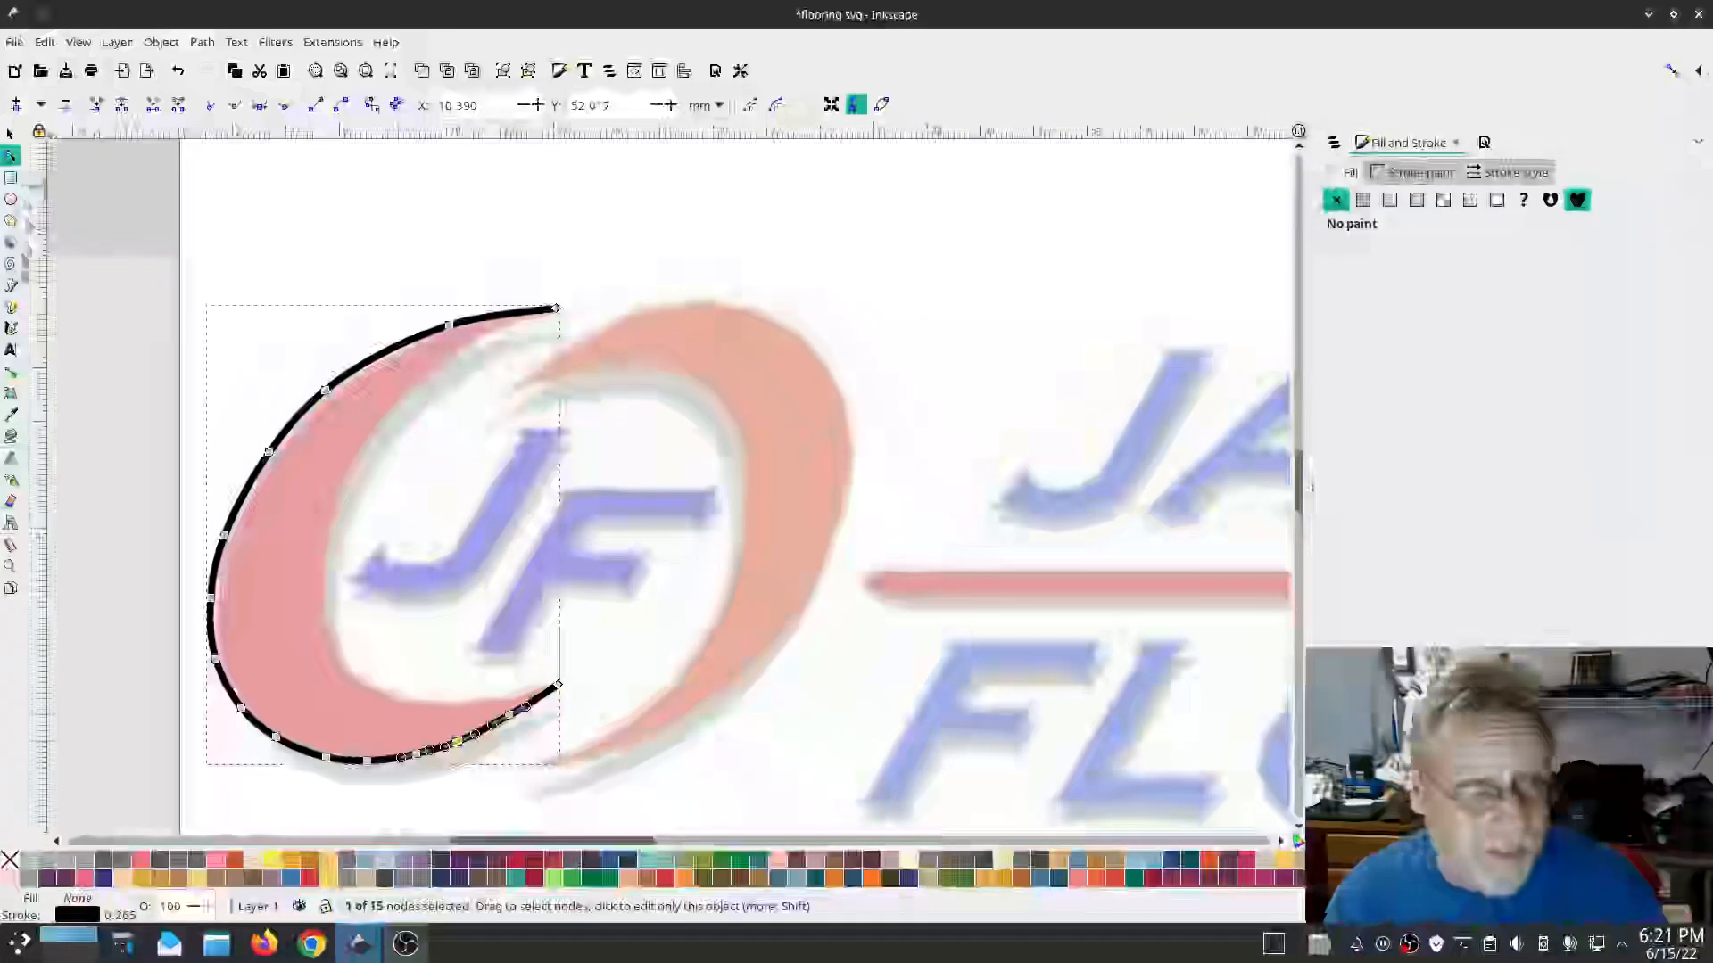
# Step: Trace the inner edge of the red crescent with a second open Pen path from the upper tip to the lower tip
pyautogui.click(14, 288)
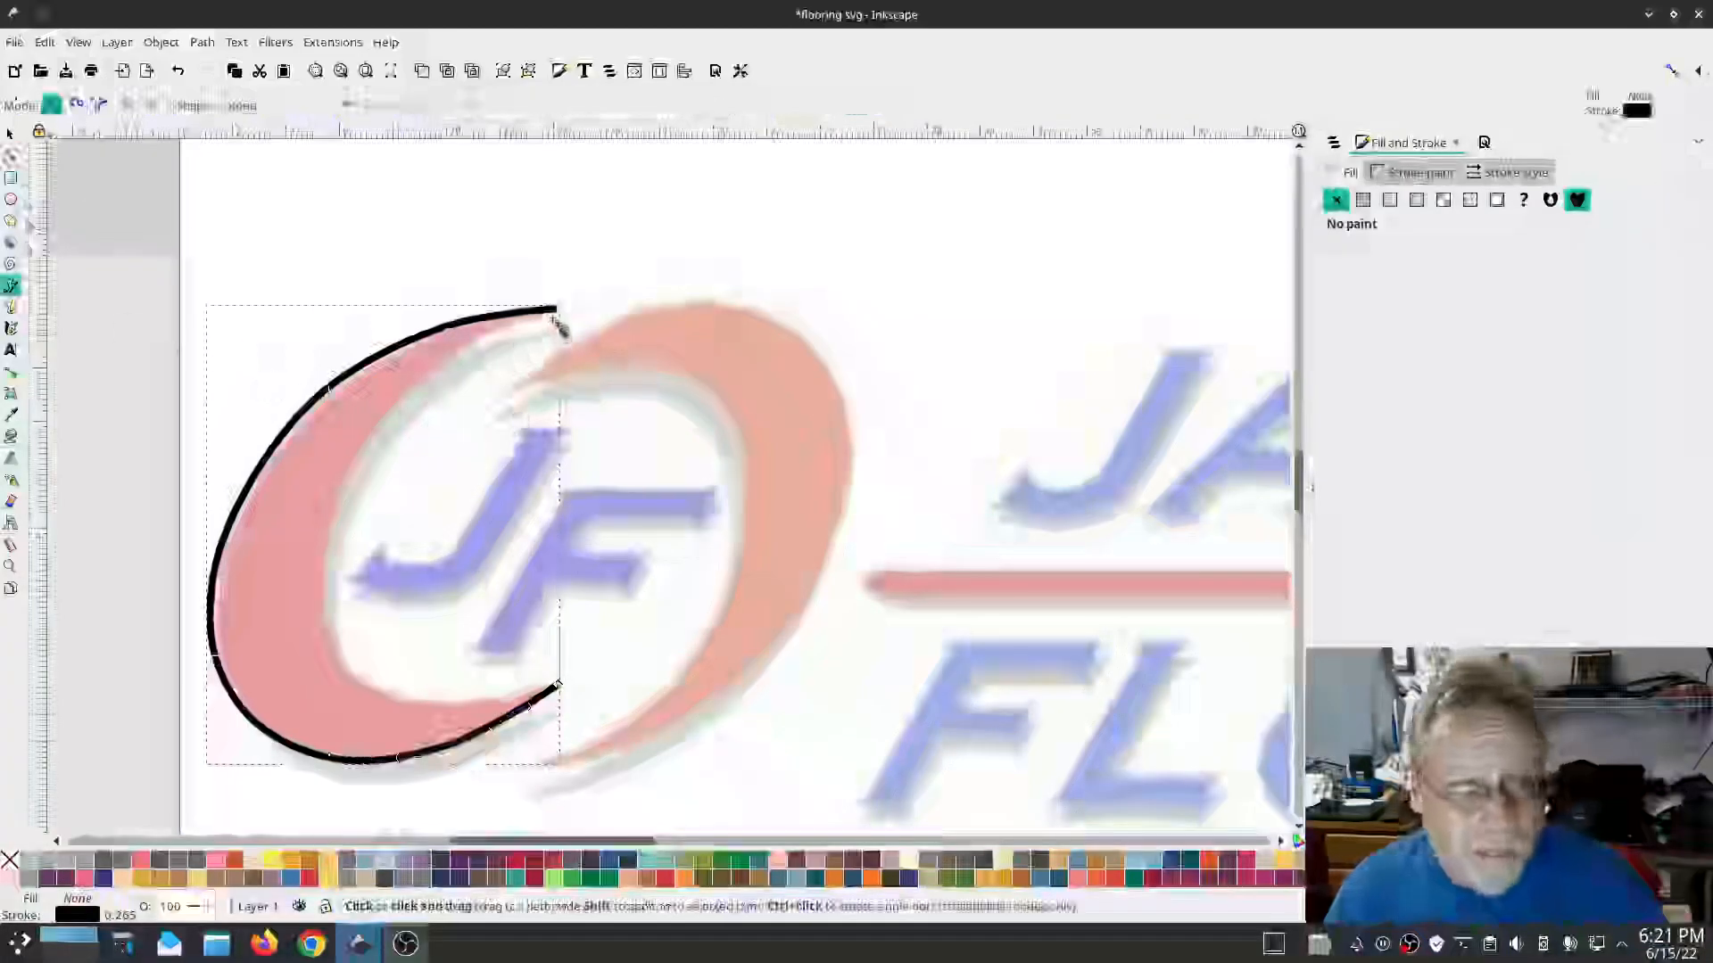
pyautogui.click(555, 314)
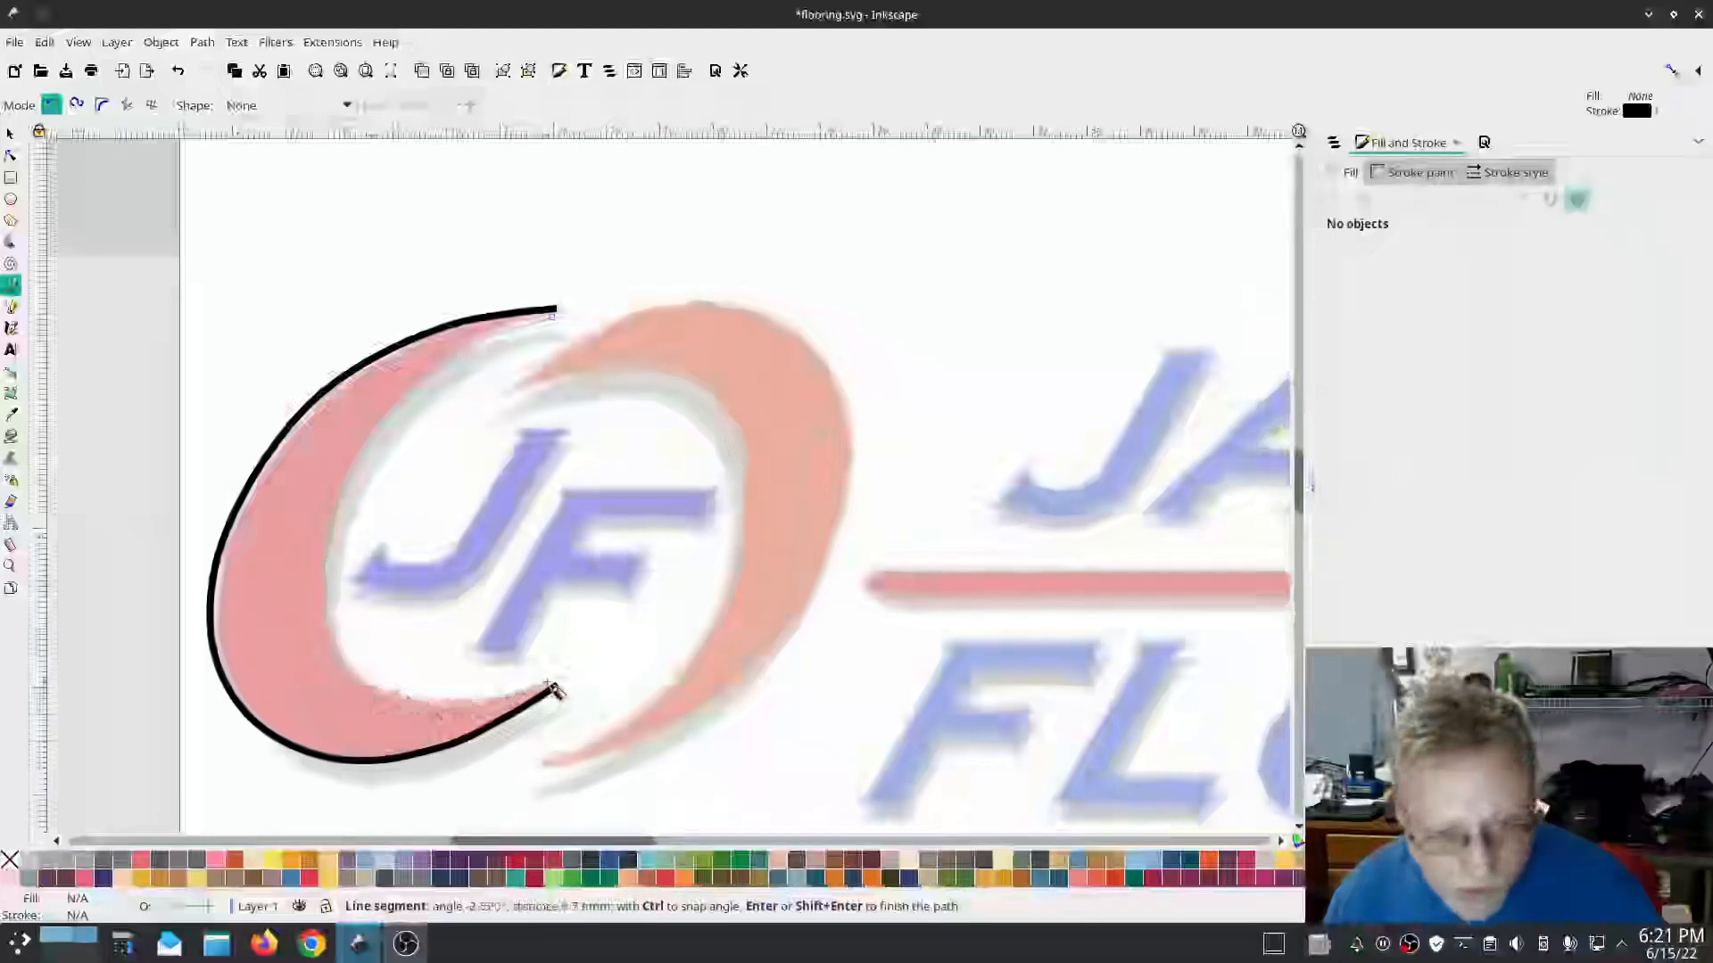
pyautogui.click(547, 684)
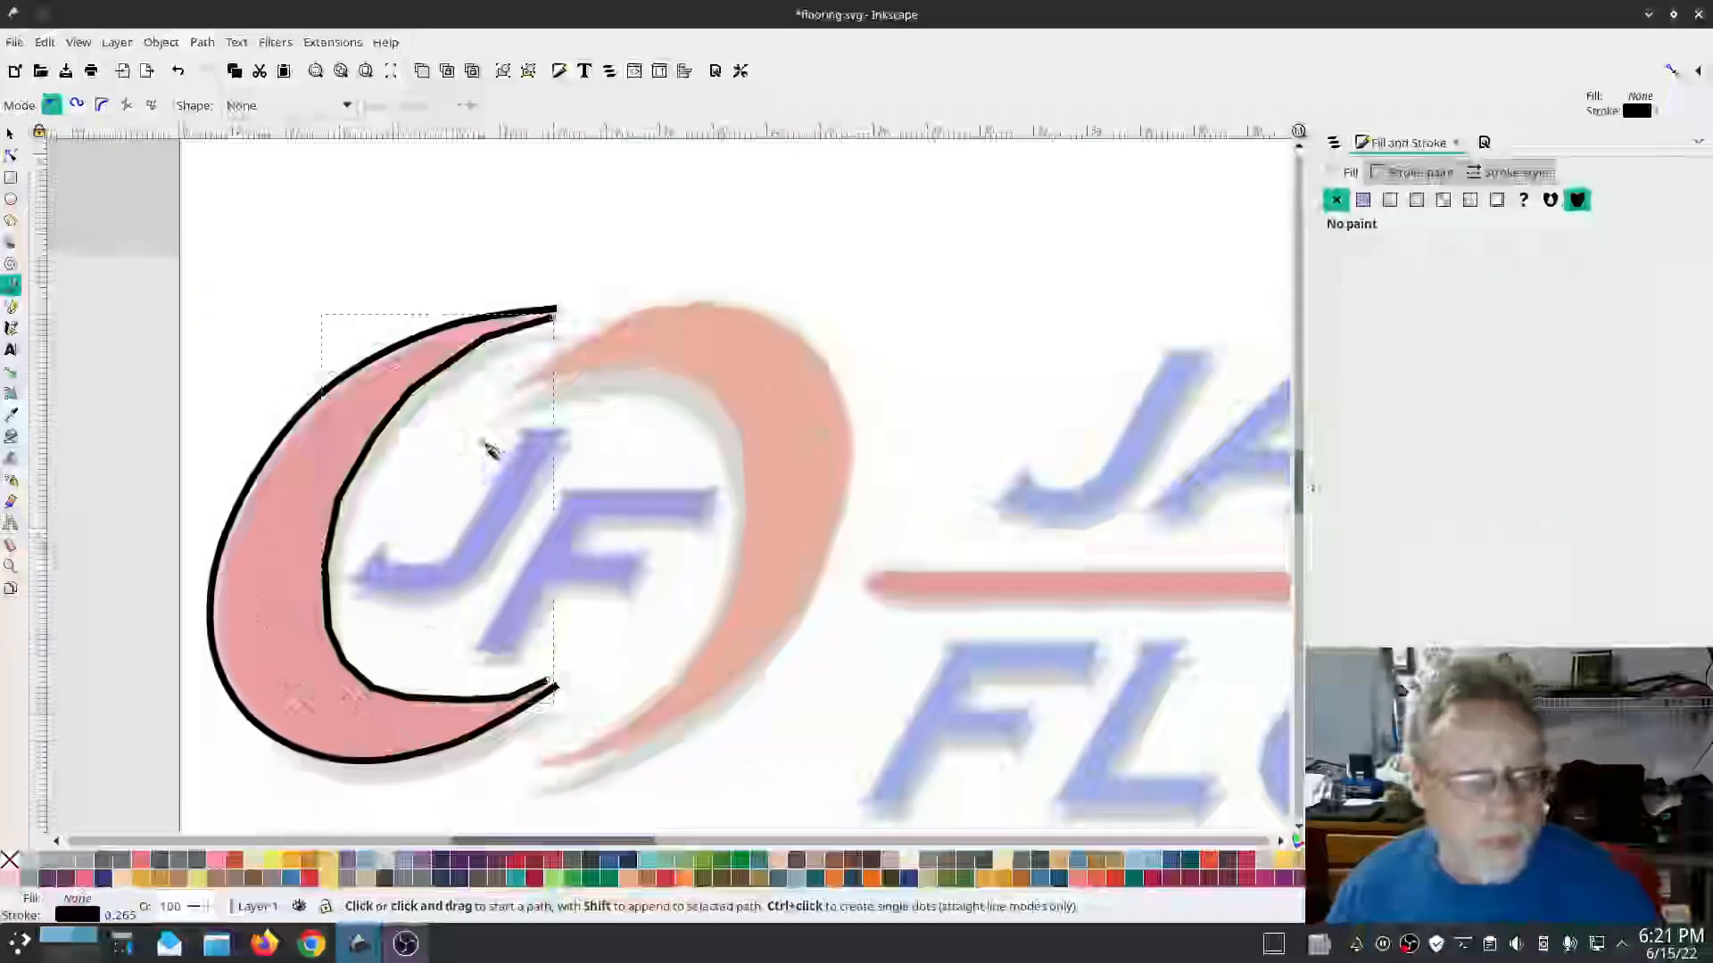
# Step: Make all nodes of the inner crescent path smooth
pyautogui.click(11, 155)
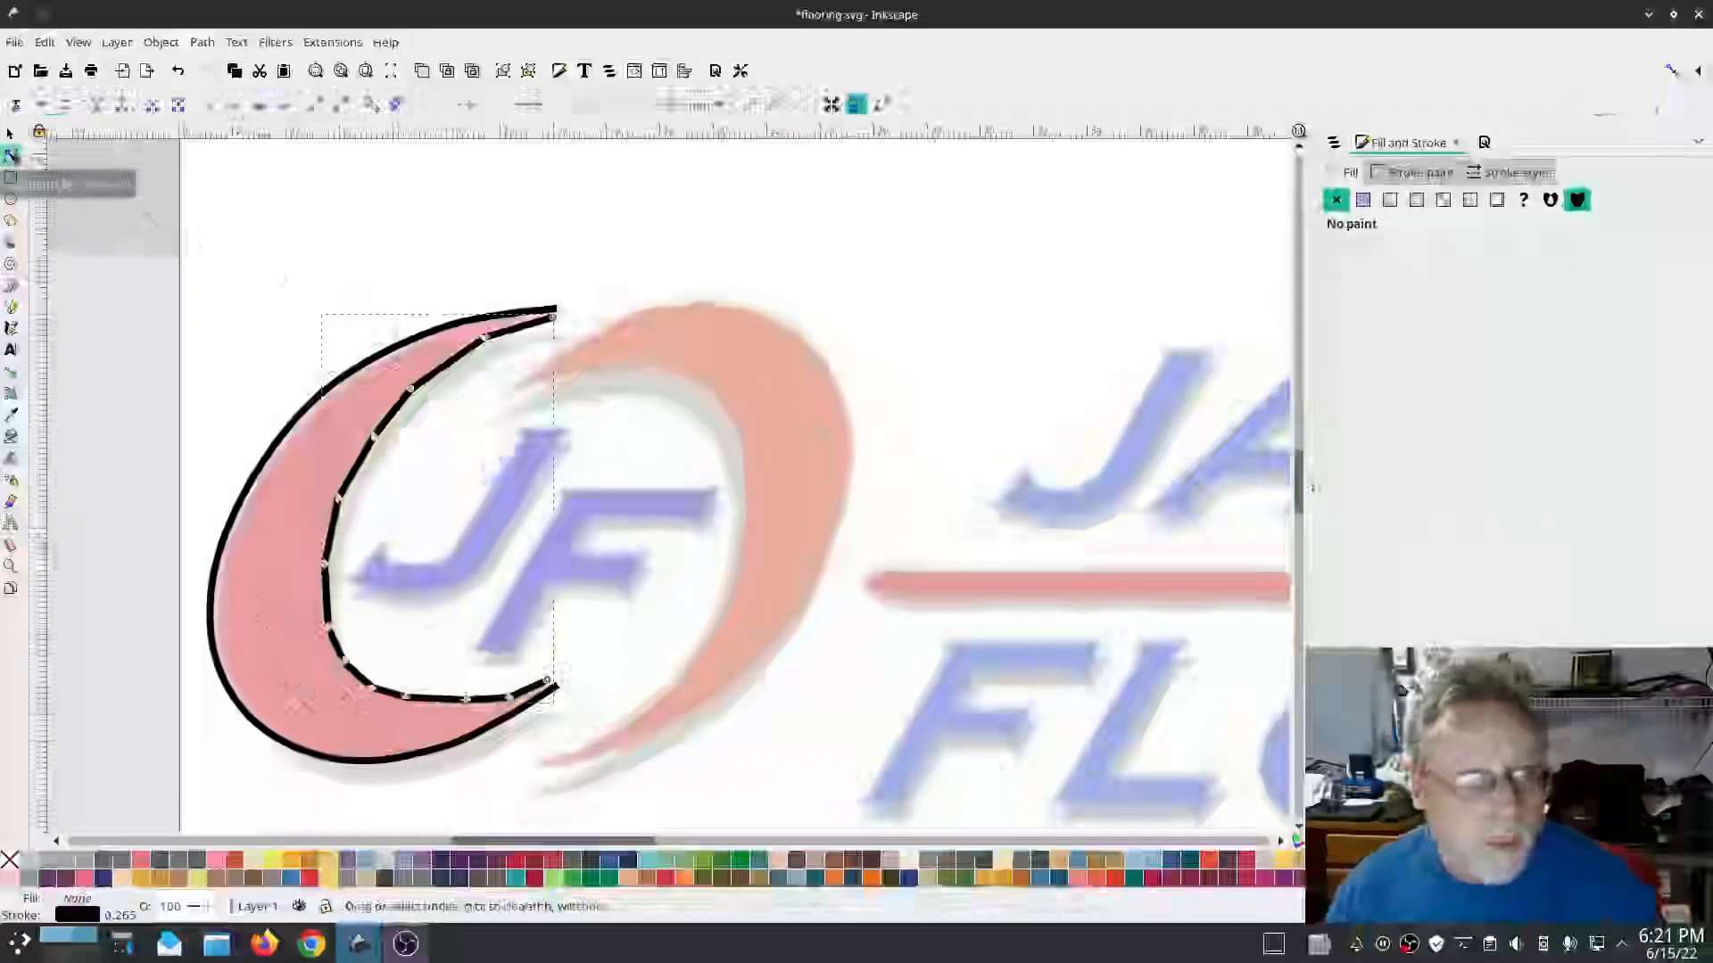
pyautogui.hotkey('ctrl', 'a')
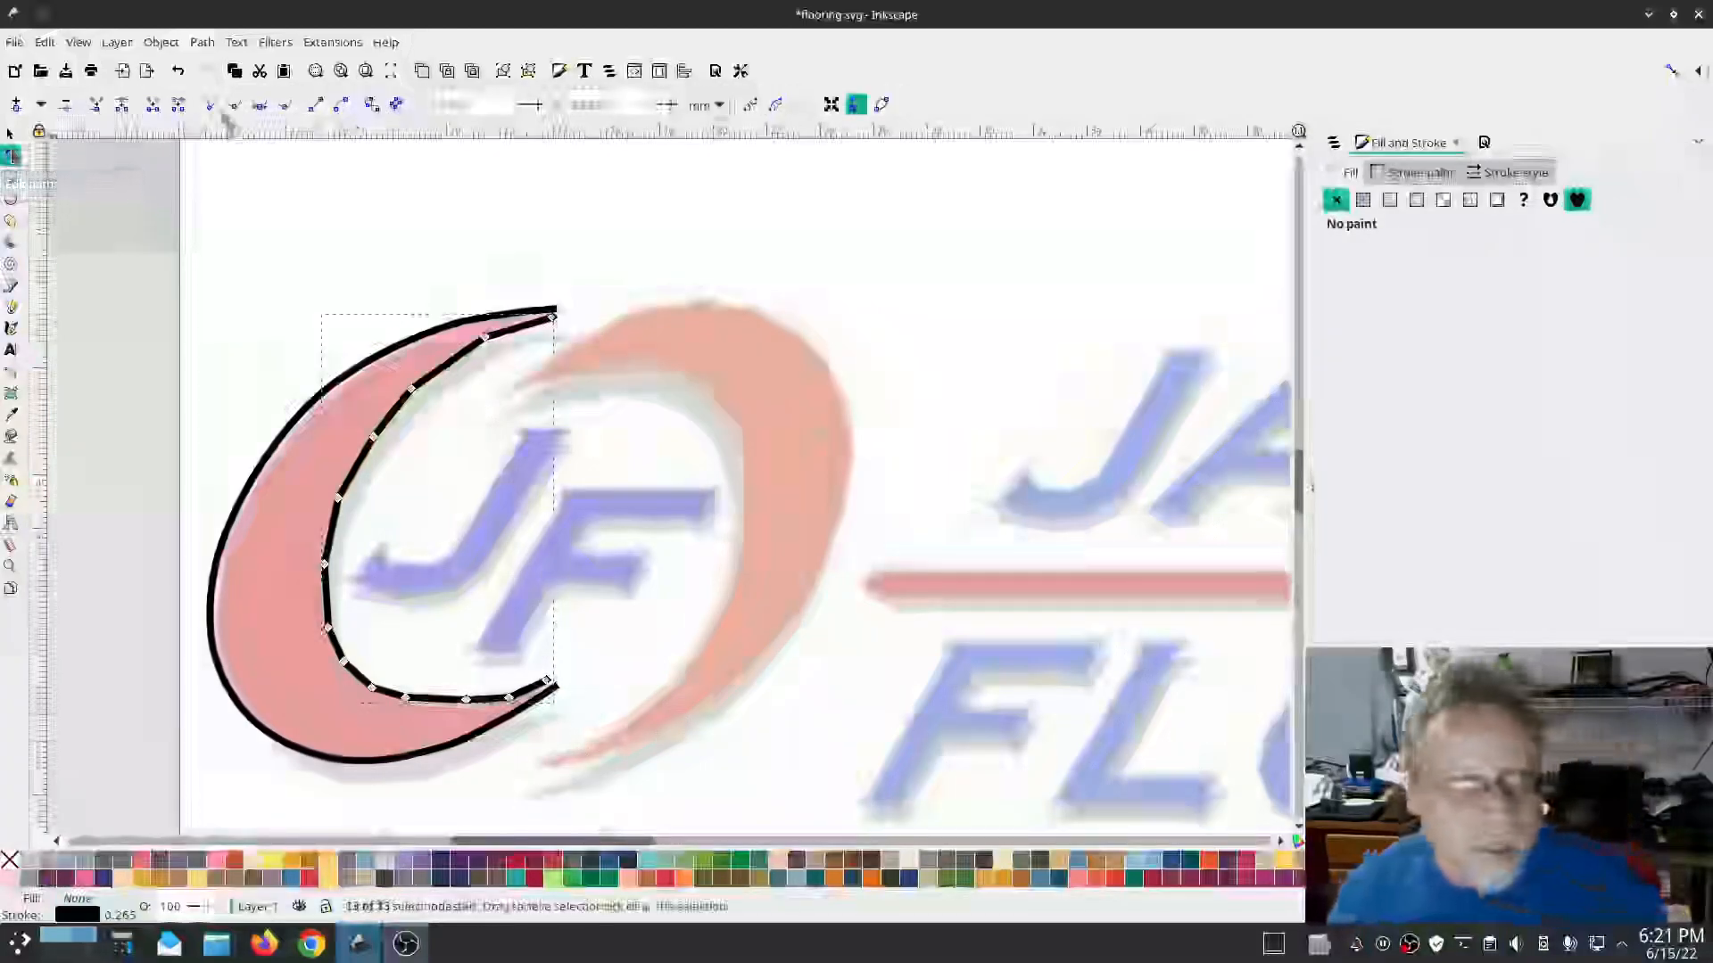
pyautogui.click(234, 104)
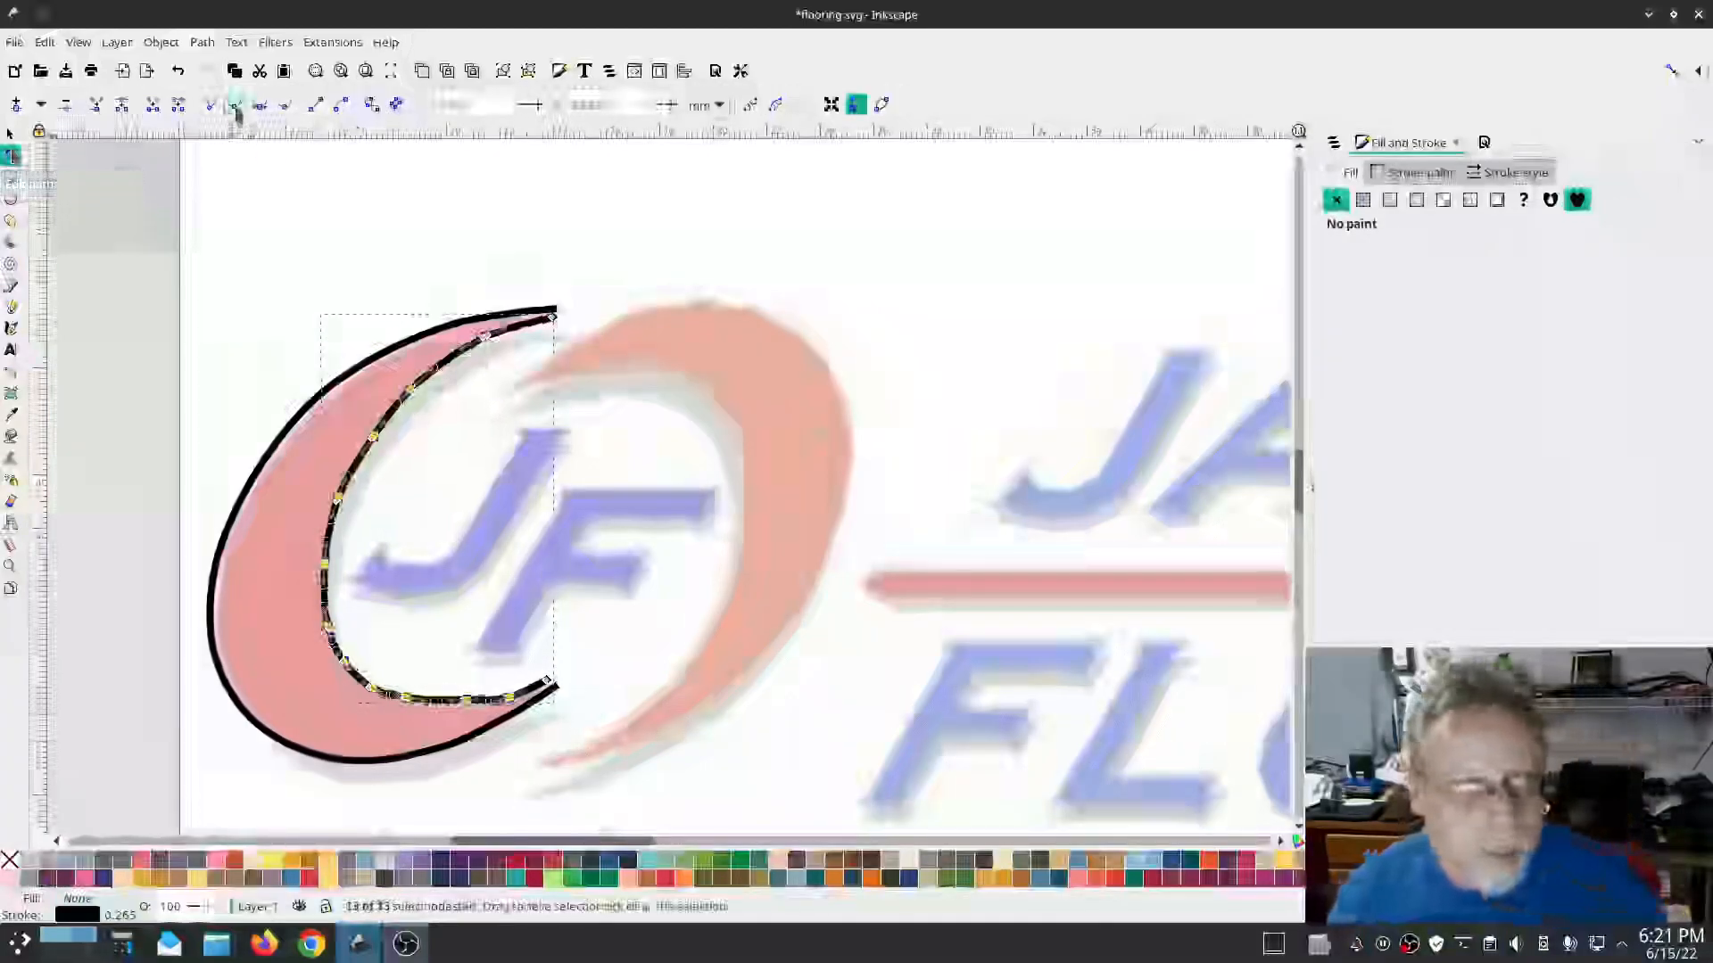
# Step: Measure the crescent's width, and draw four short straight Pencil lines across both edges as rungs along the crescent
pyautogui.click(11, 544)
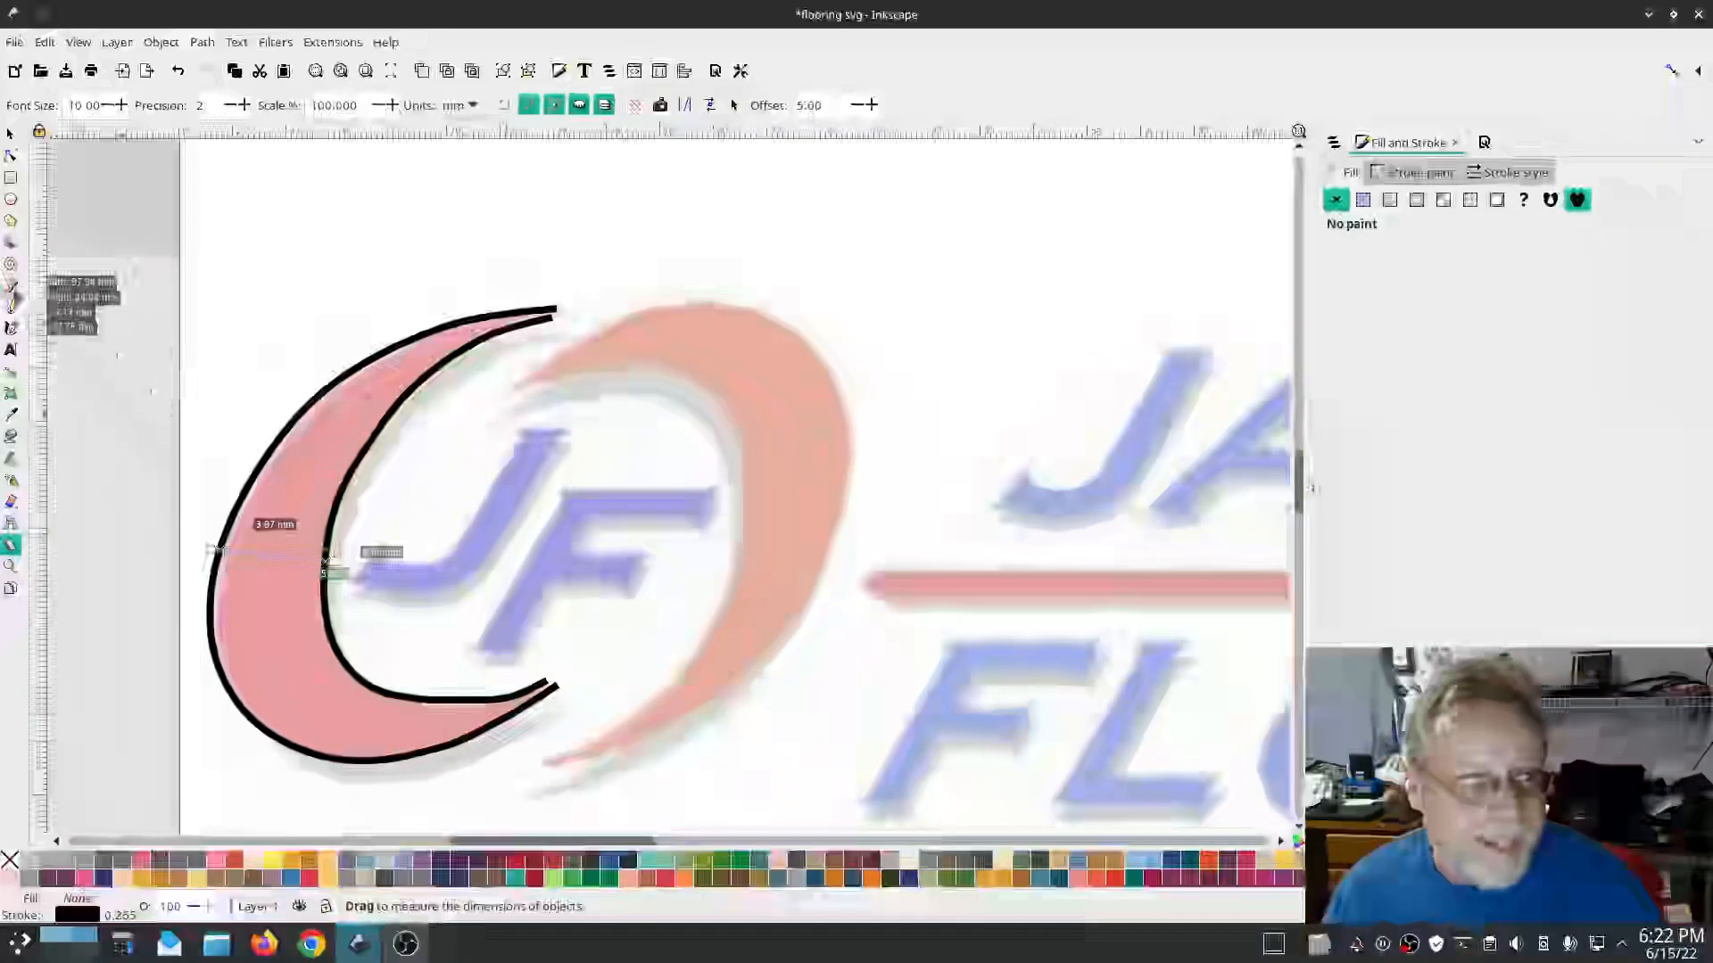
pyautogui.click(10, 306)
pyautogui.moveTo(476, 309); pyautogui.dragTo(498, 342)
pyautogui.moveTo(206, 535); pyautogui.dragTo(339, 546)
pyautogui.moveTo(305, 776)
pyautogui.mouseDown()
pyautogui.moveTo(403, 685)
pyautogui.moveTo(375, 669)
pyautogui.mouseUp()
pyautogui.moveTo(511, 739); pyautogui.dragTo(497, 681)
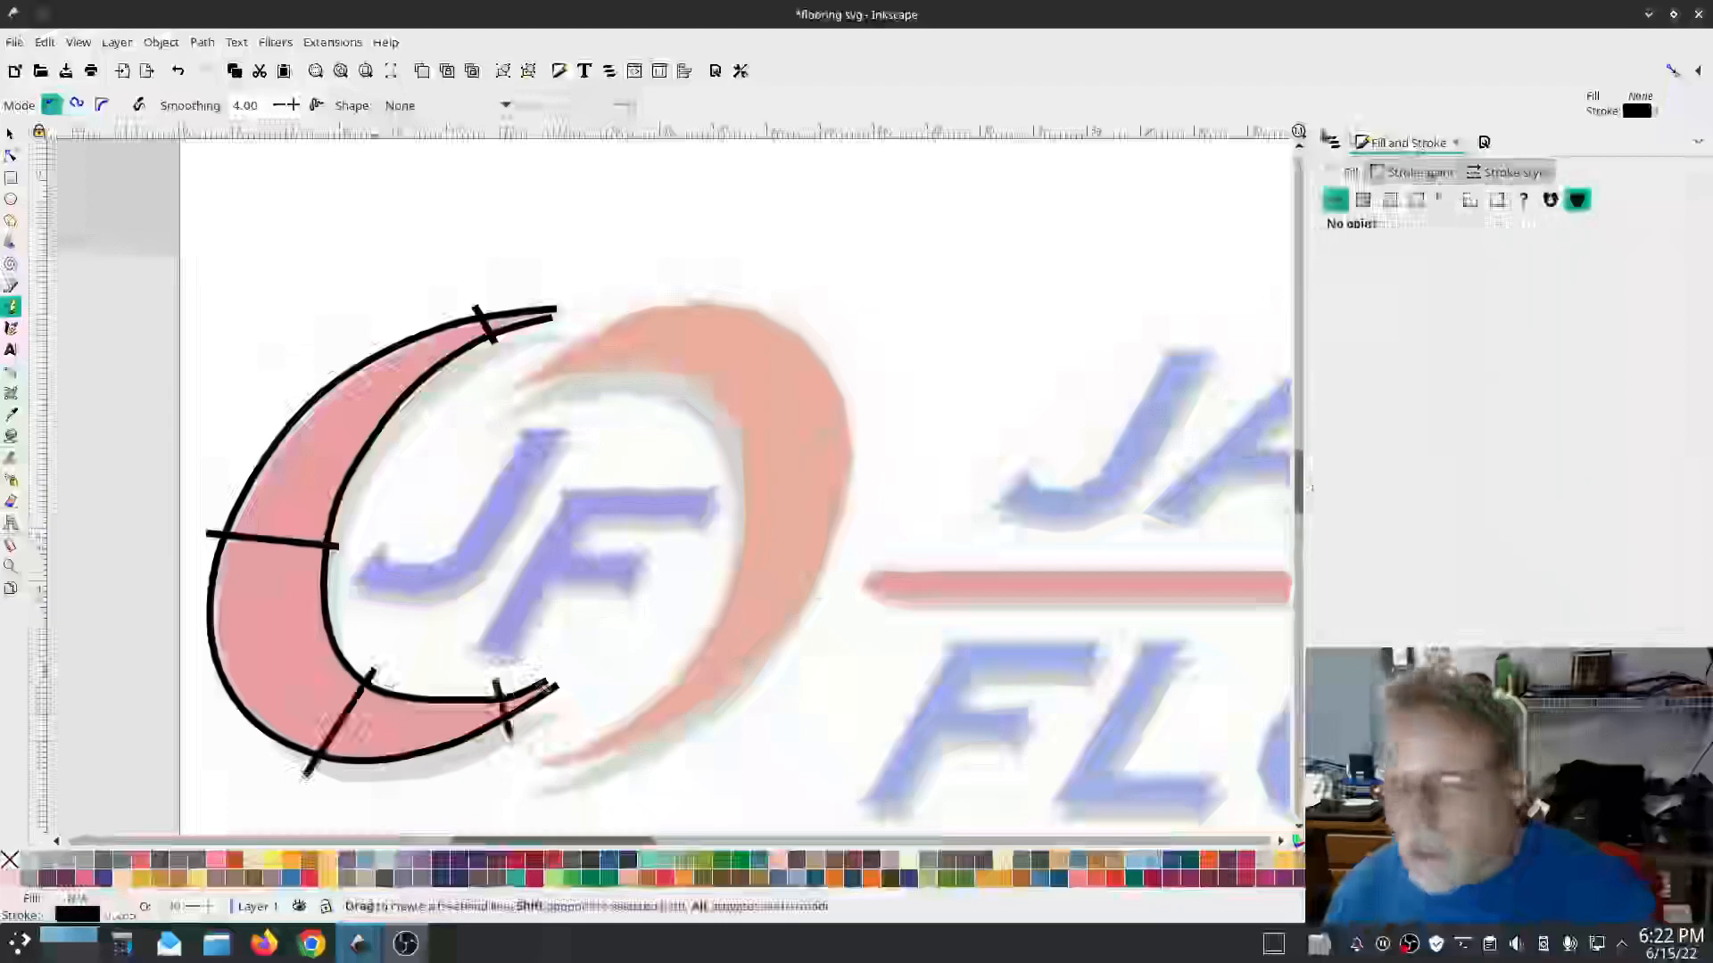
# Step: Select the two crescent edge paths and the four rung lines in the object list and combine them into one path
pyautogui.click(1332, 143)
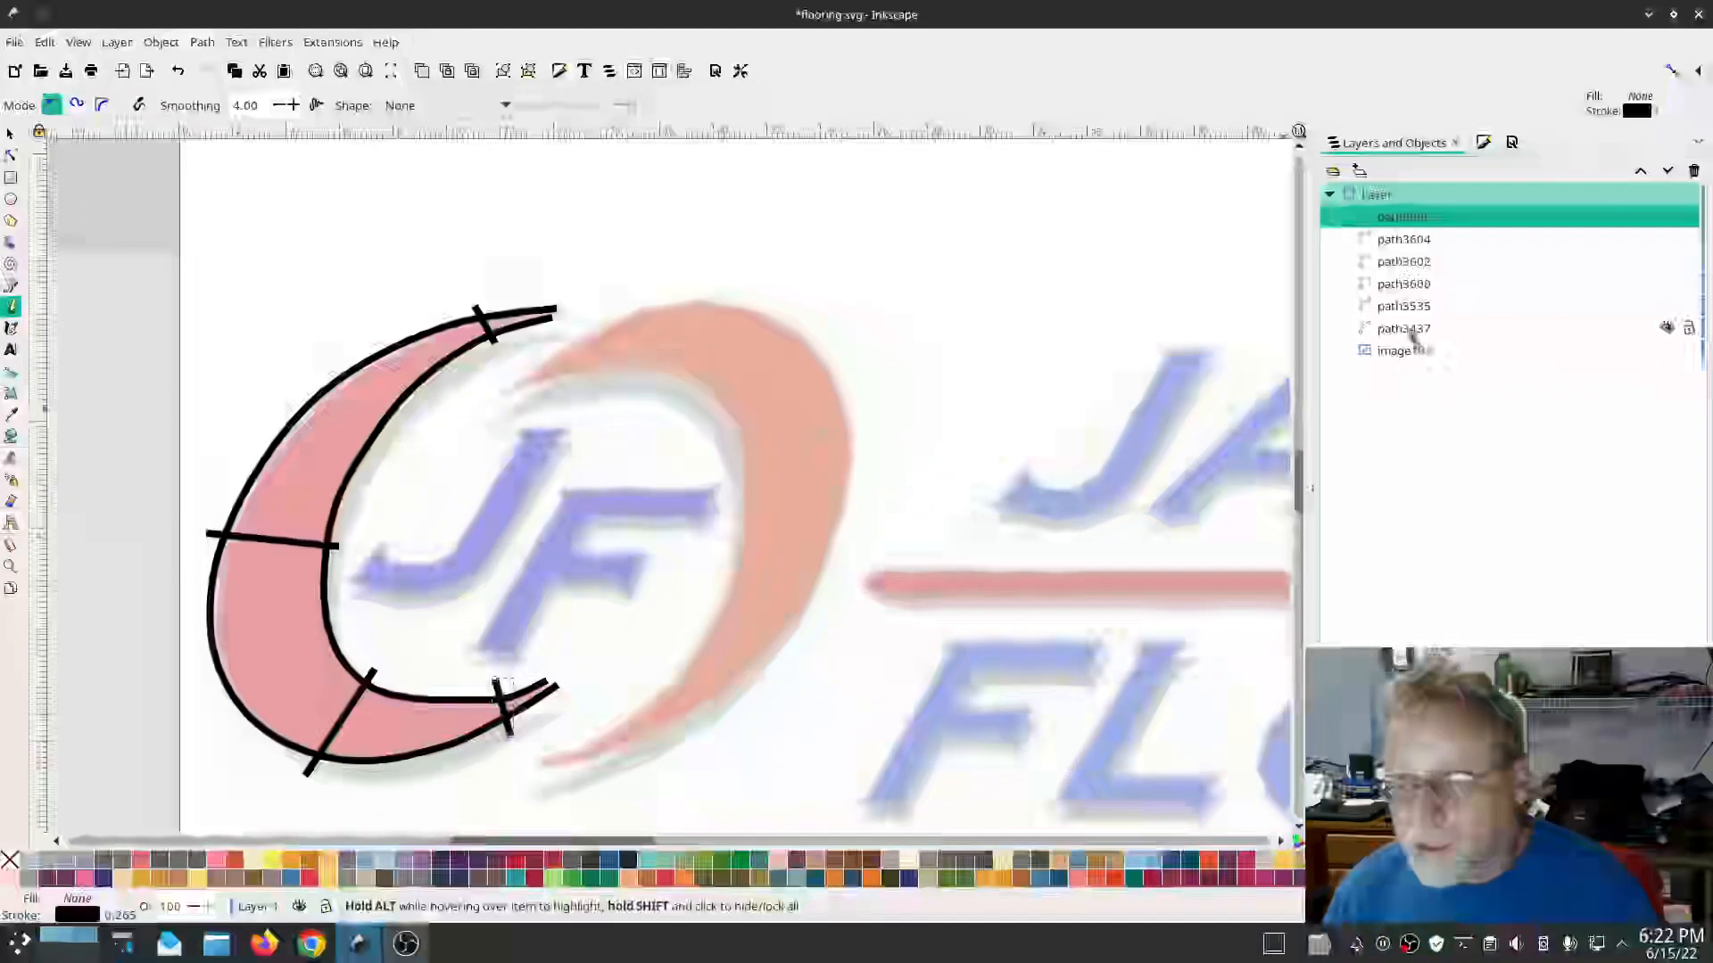
pyautogui.click(1411, 334)
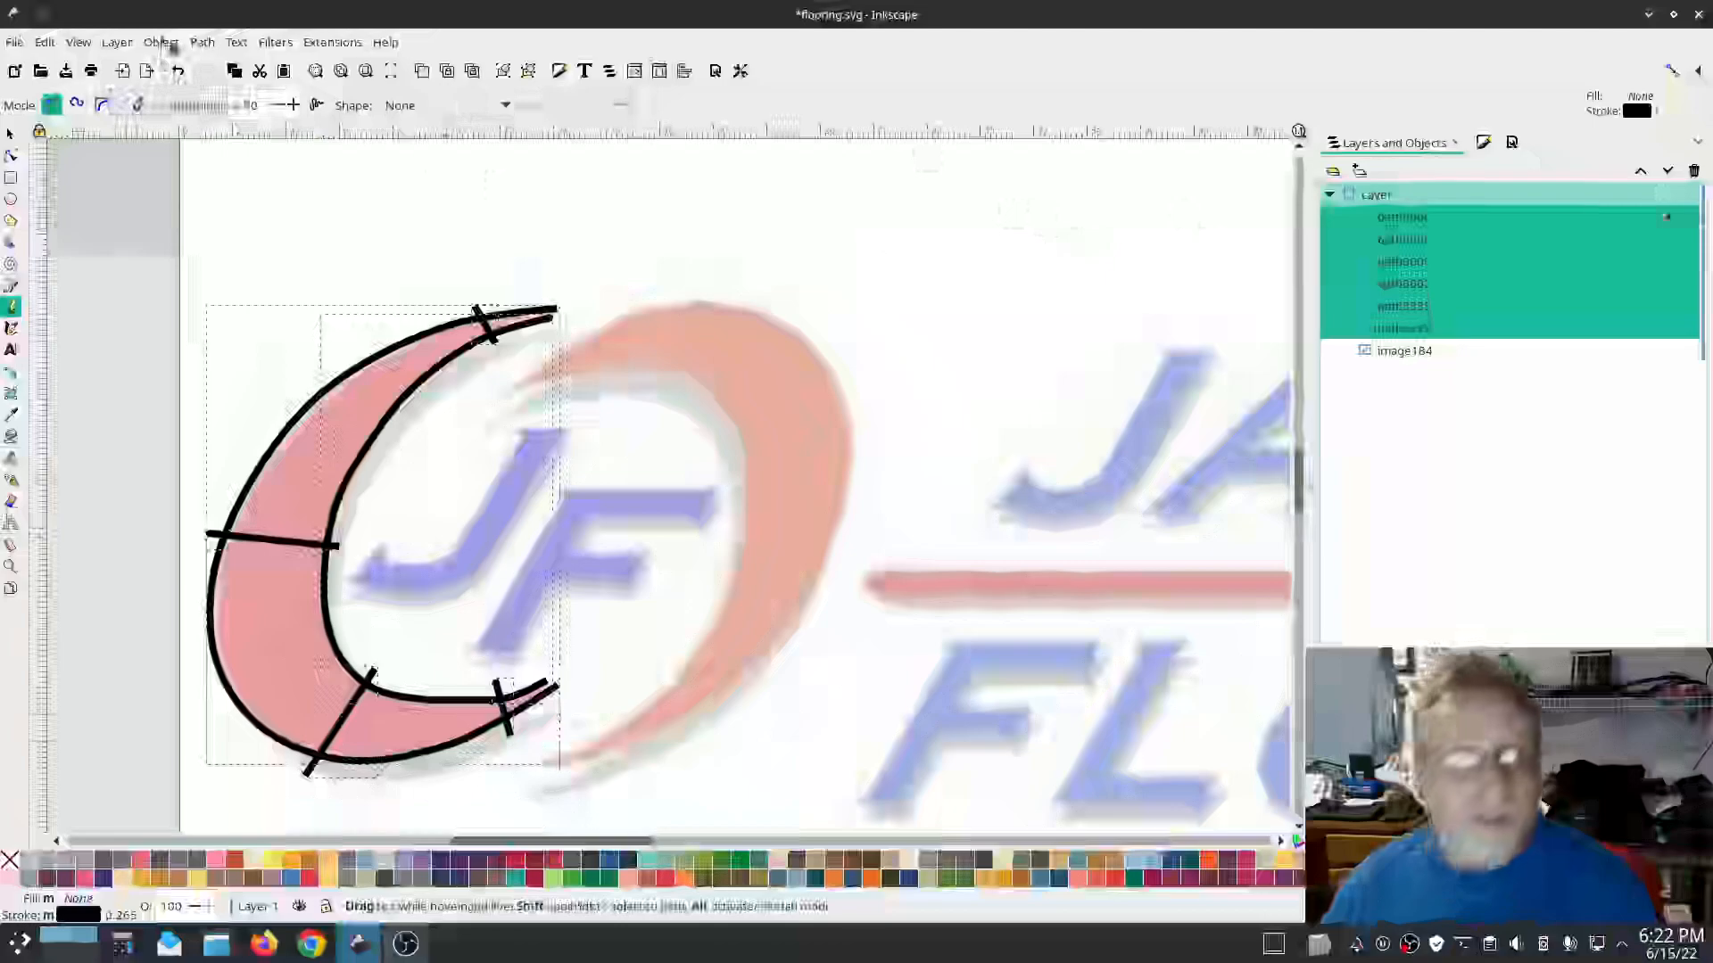
pyautogui.click(200, 43)
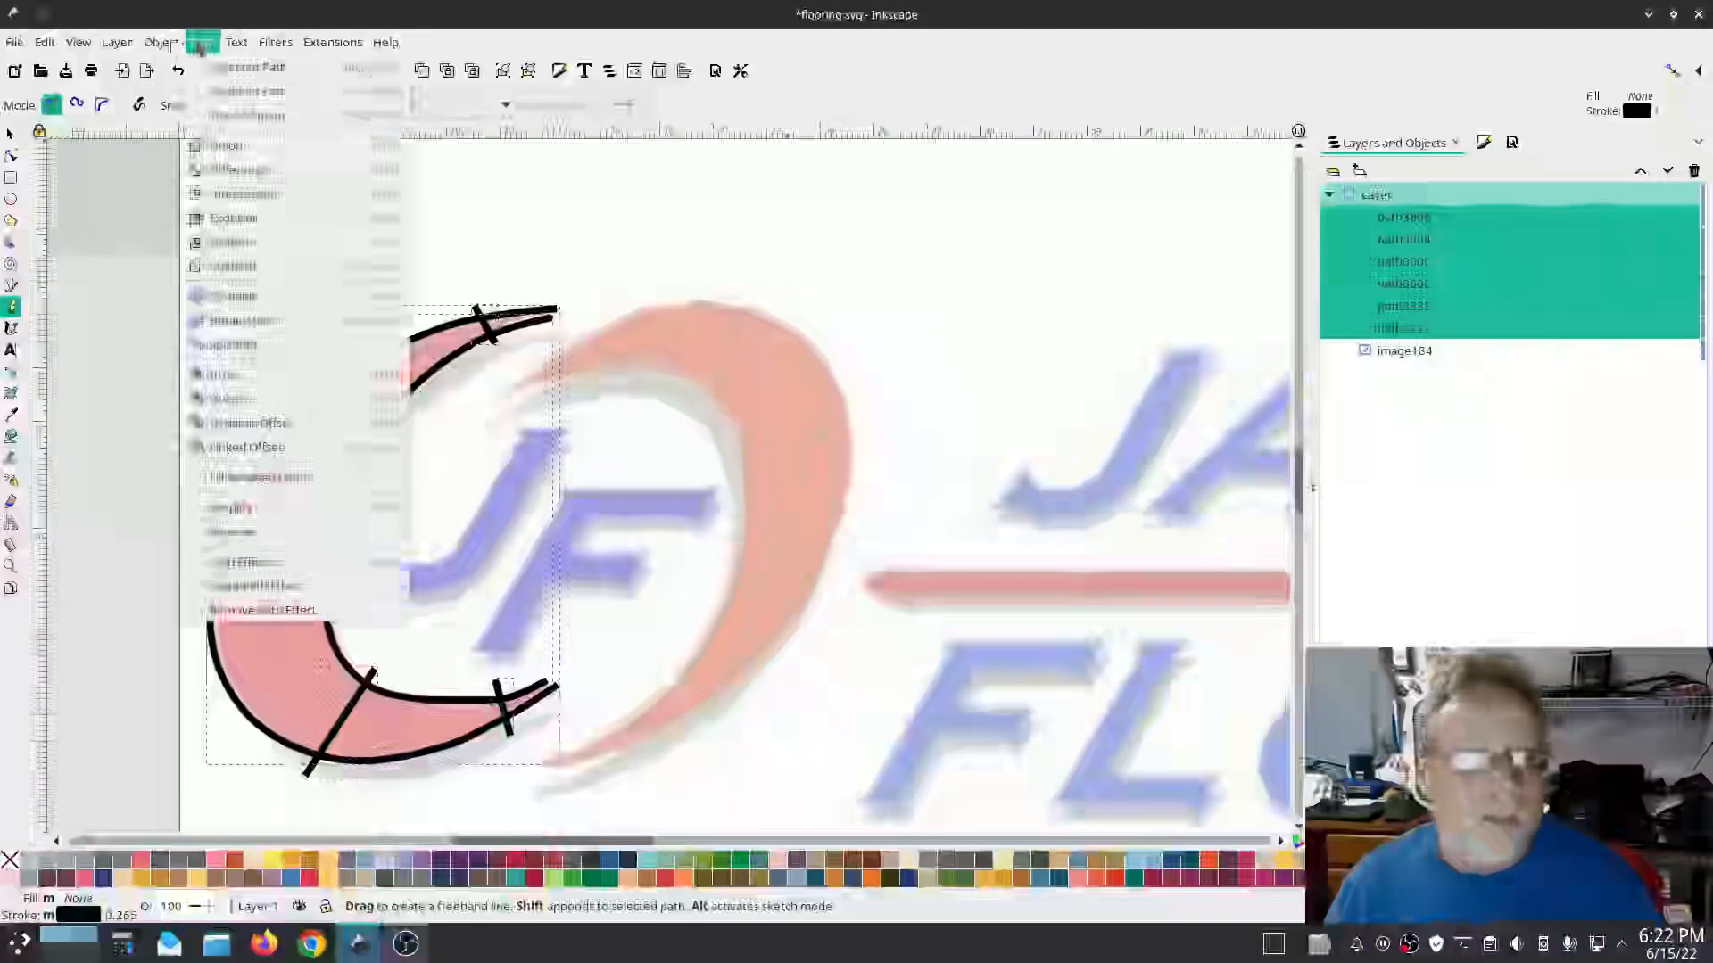
pyautogui.click(236, 296)
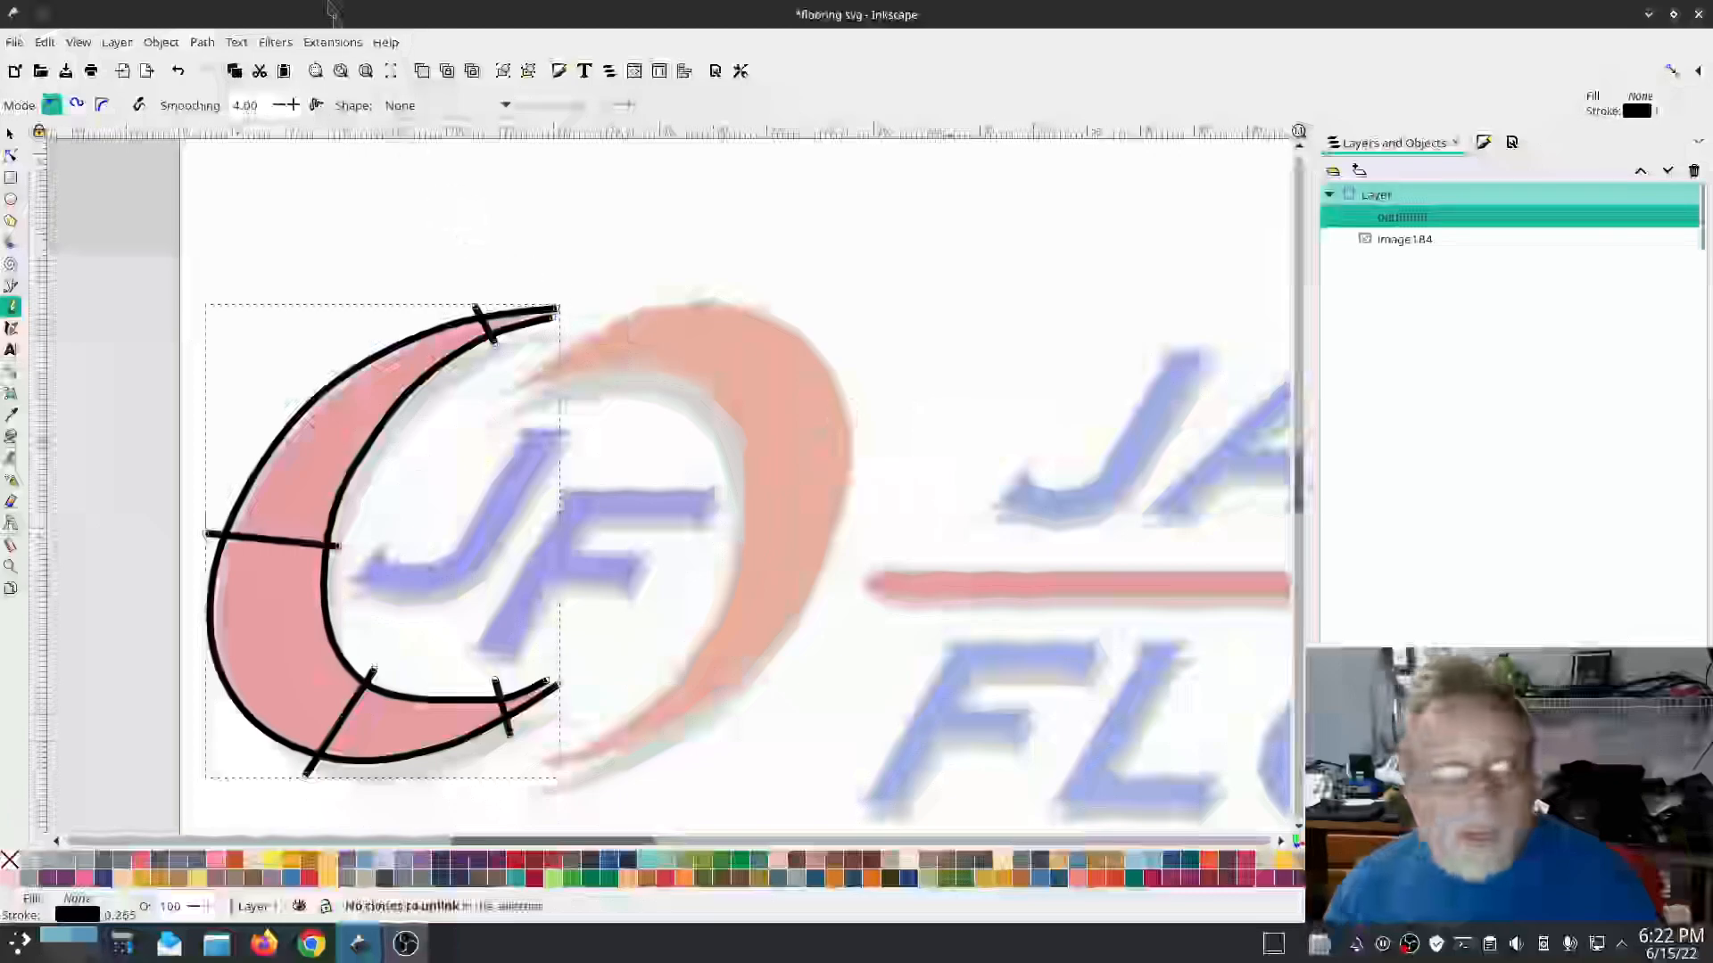
# Step: Open the embroidery parameters for the combined crescent path and enable Custom satin column
pyautogui.click(331, 42)
pyautogui.moveTo(384, 290)
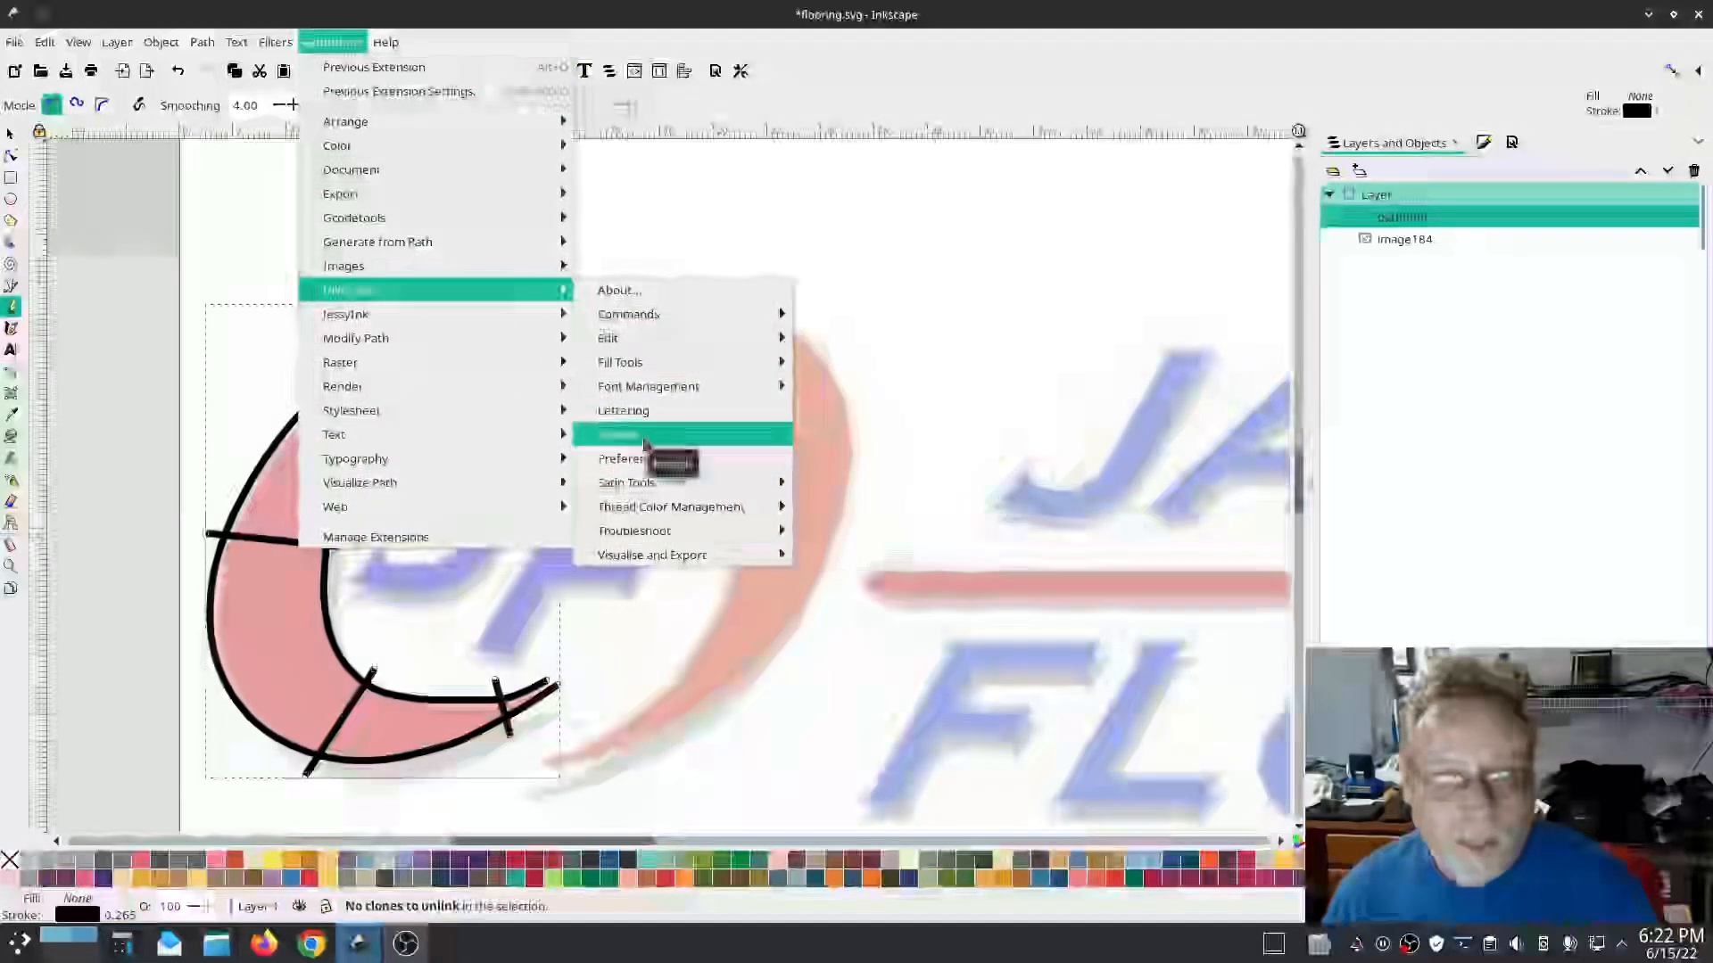
pyautogui.moveTo(682, 484)
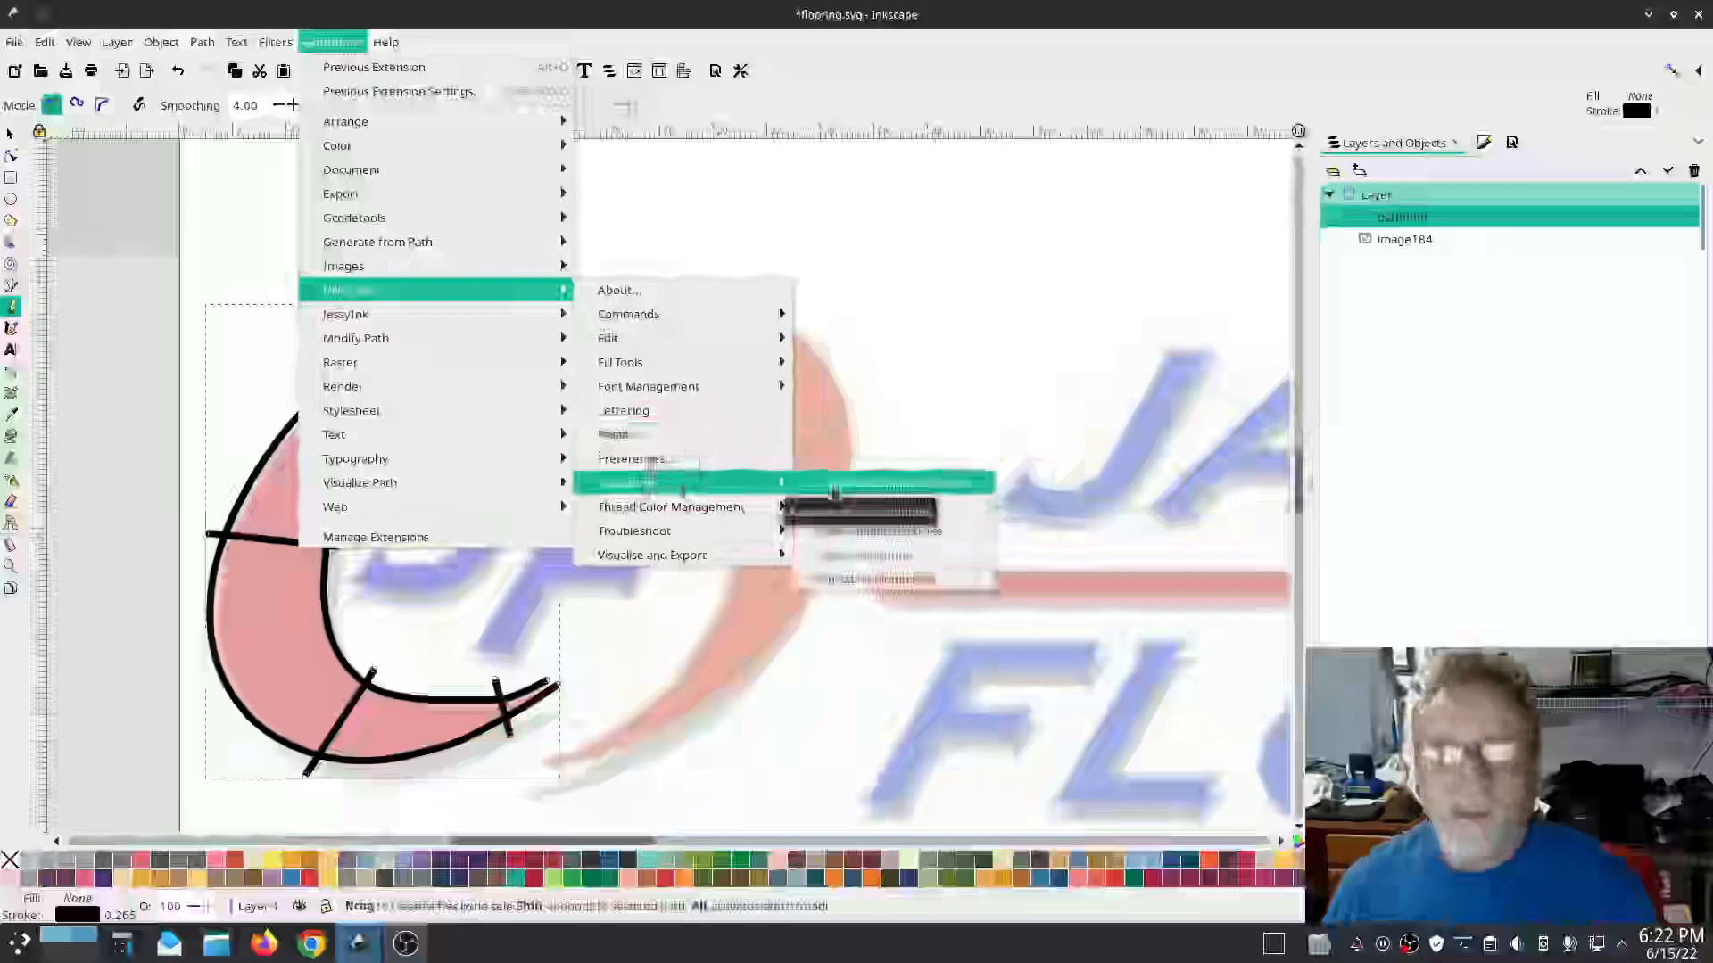
pyautogui.click(664, 434)
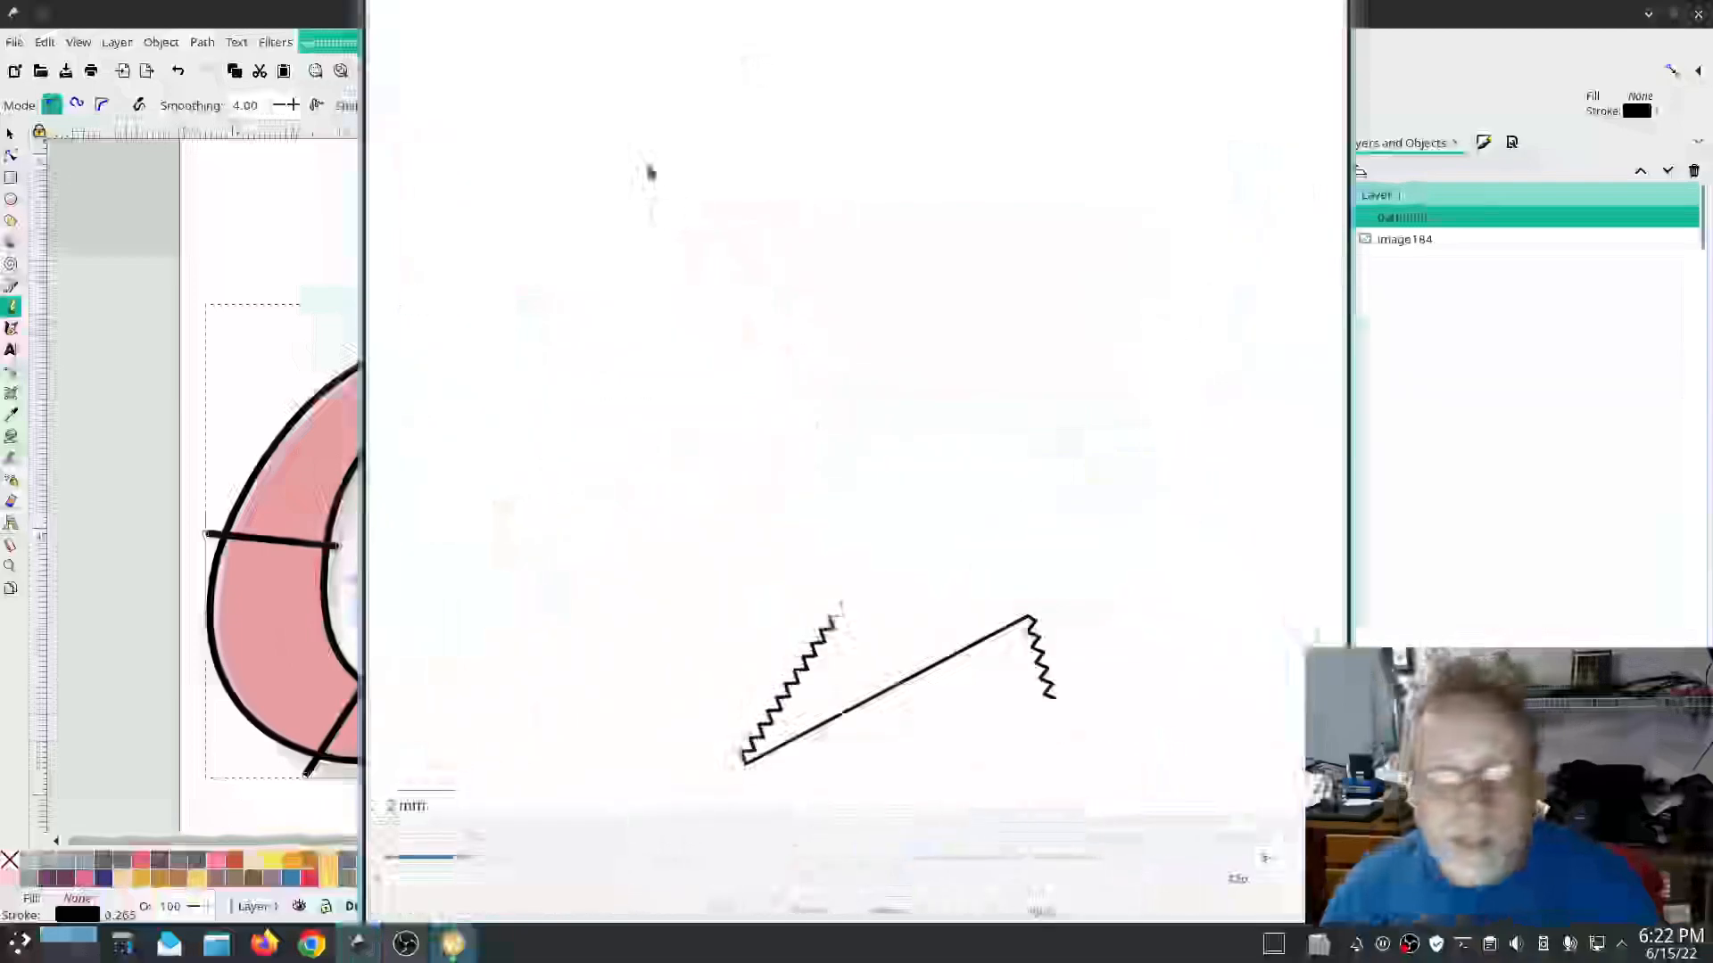
pyautogui.click(1040, 911)
pyautogui.moveTo(725, 131); pyautogui.dragTo(239, 137)
pyautogui.click(121, 183)
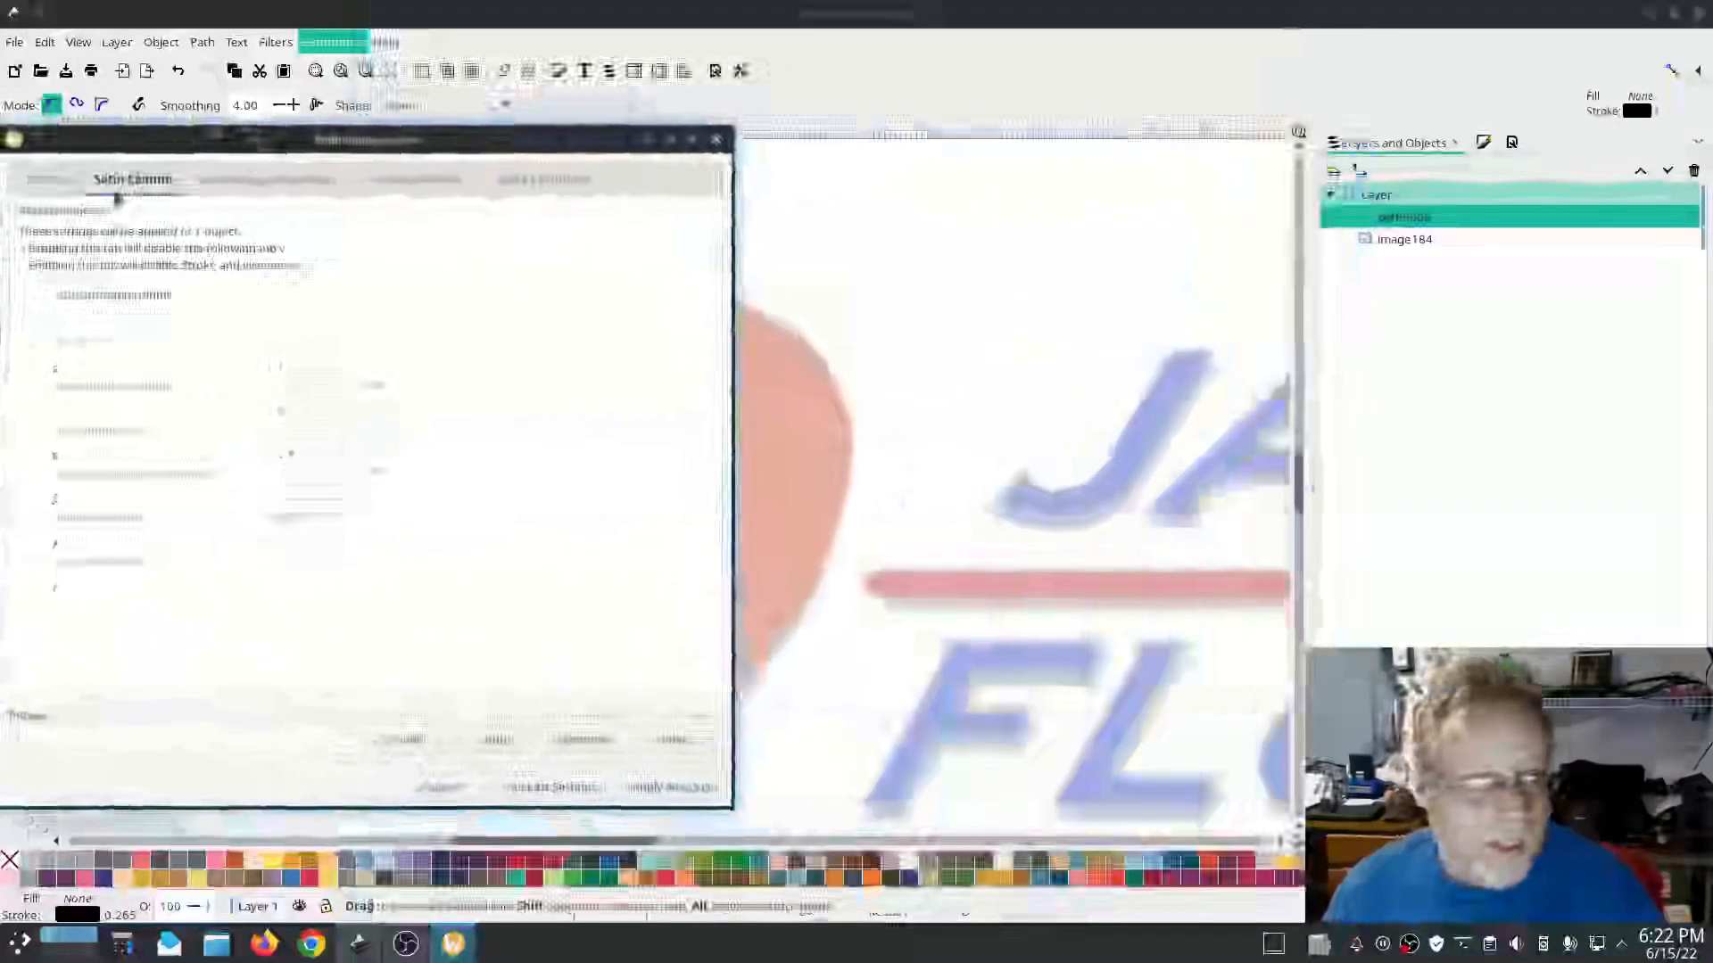
pyautogui.click(50, 295)
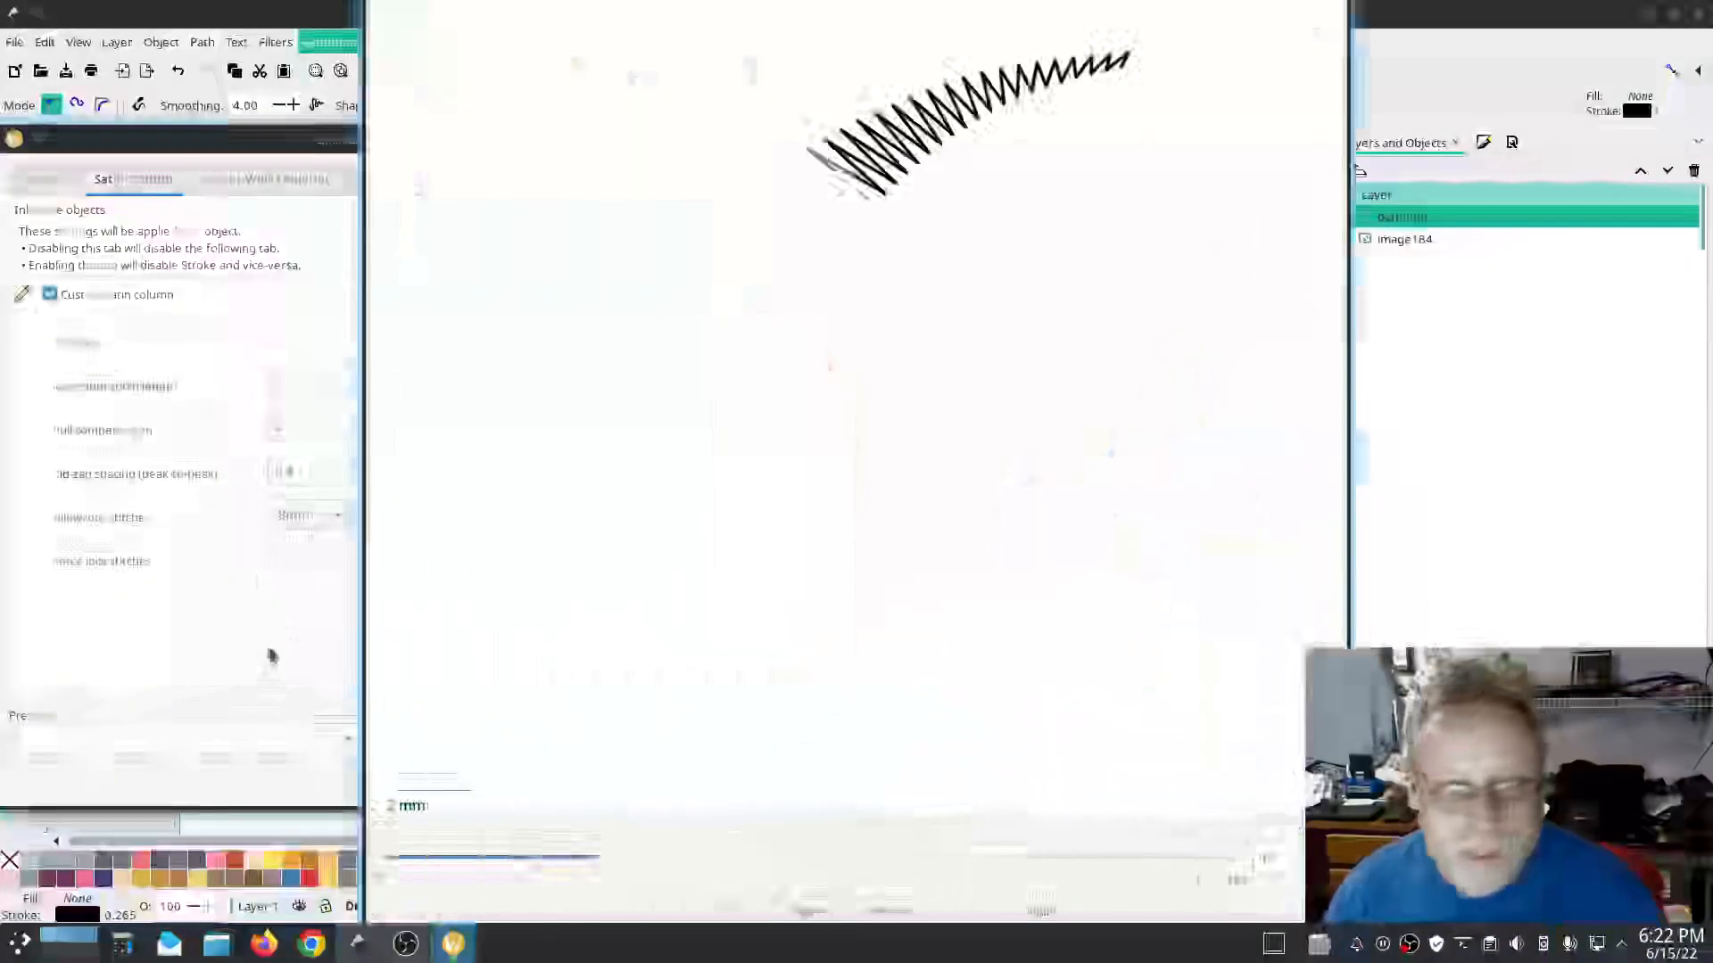
# Step: Set the crescent satin column's zig-zag spacing to 0.35 mm and its pull compensation to 0.1 mm
pyautogui.click(293, 471)
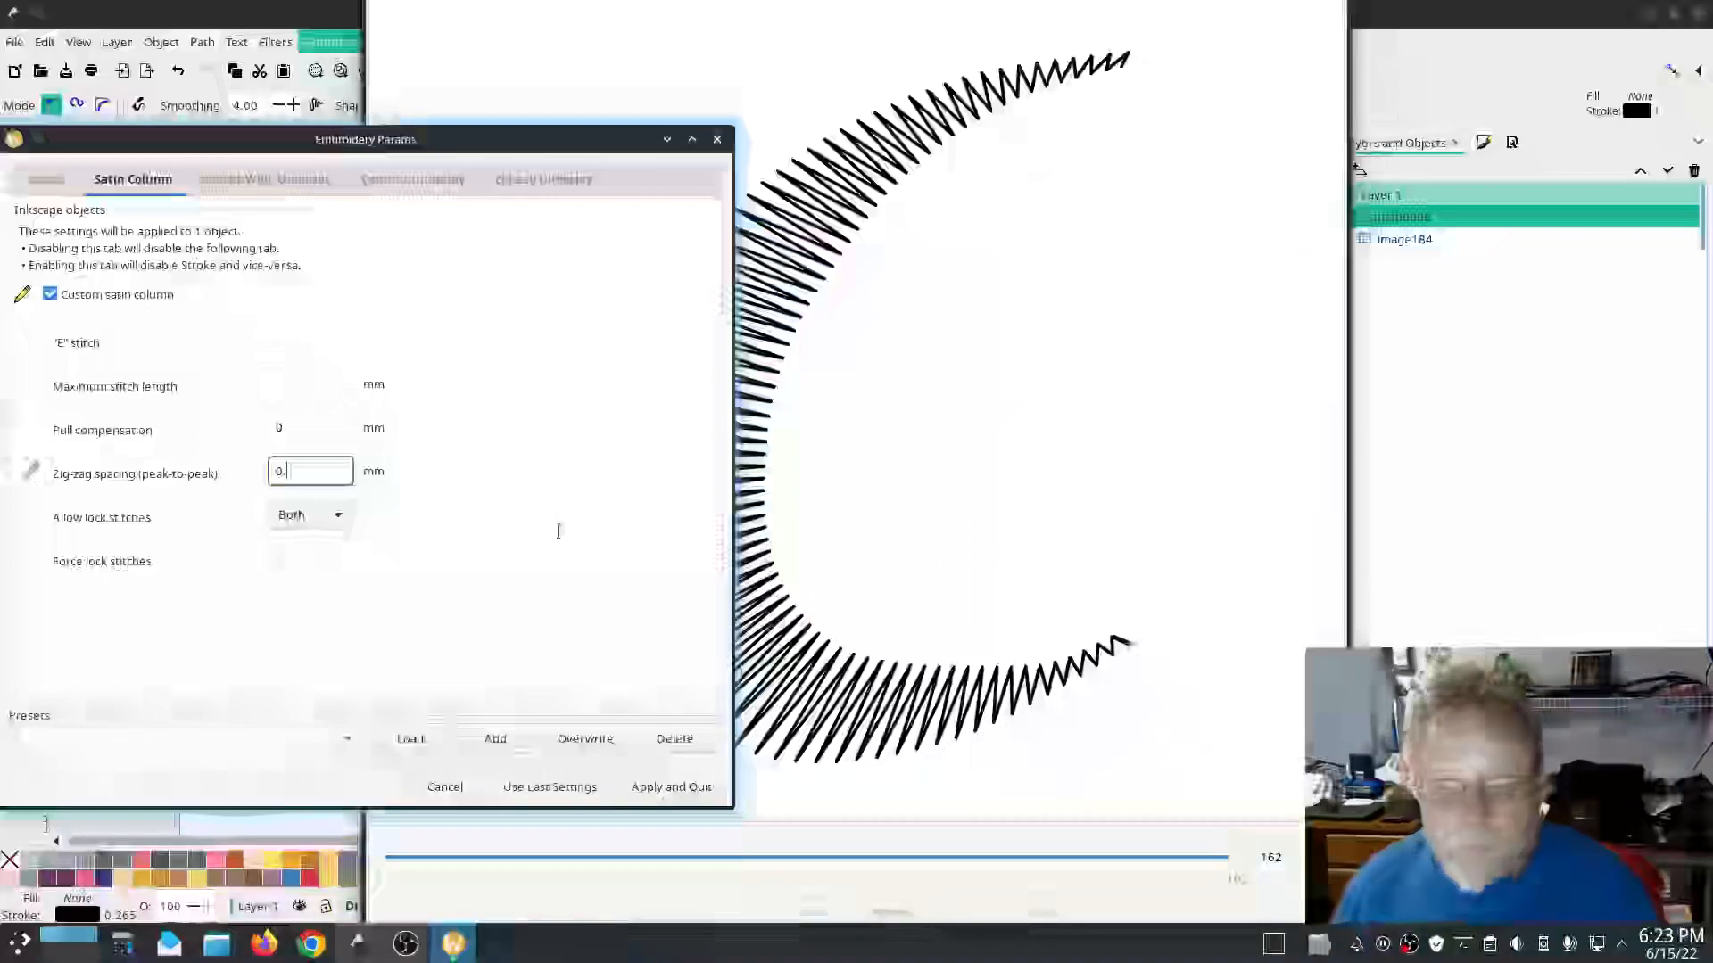
pyautogui.write('35')
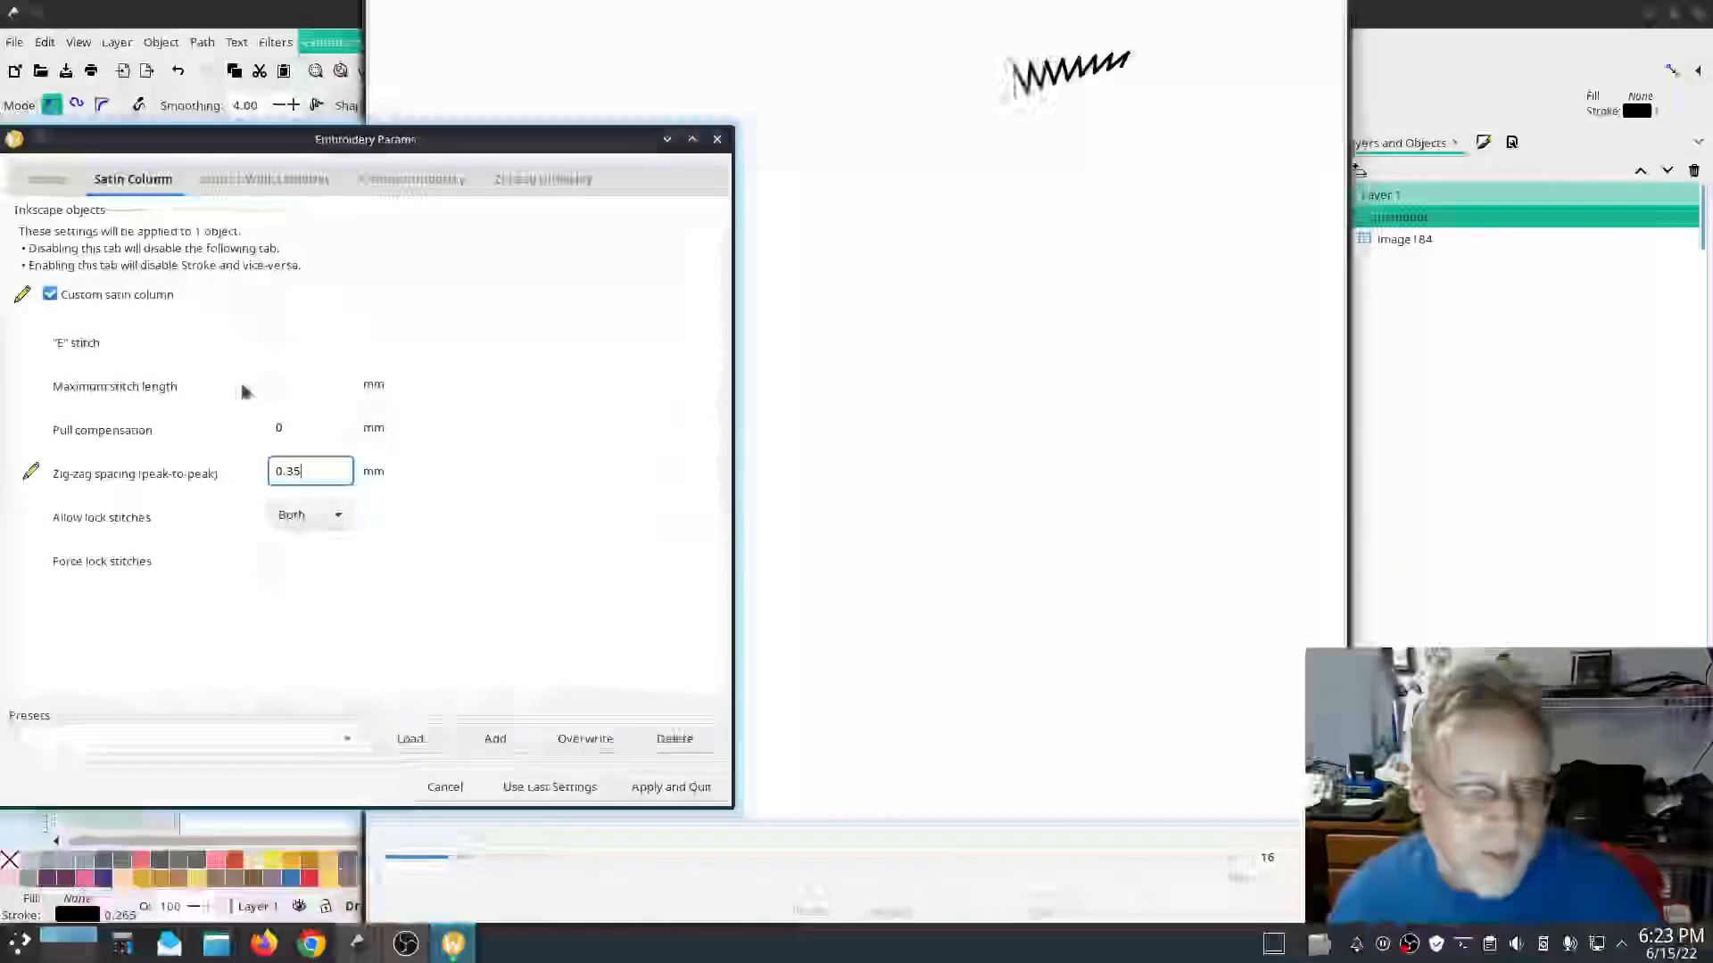
pyautogui.click(311, 434)
pyautogui.write('.')
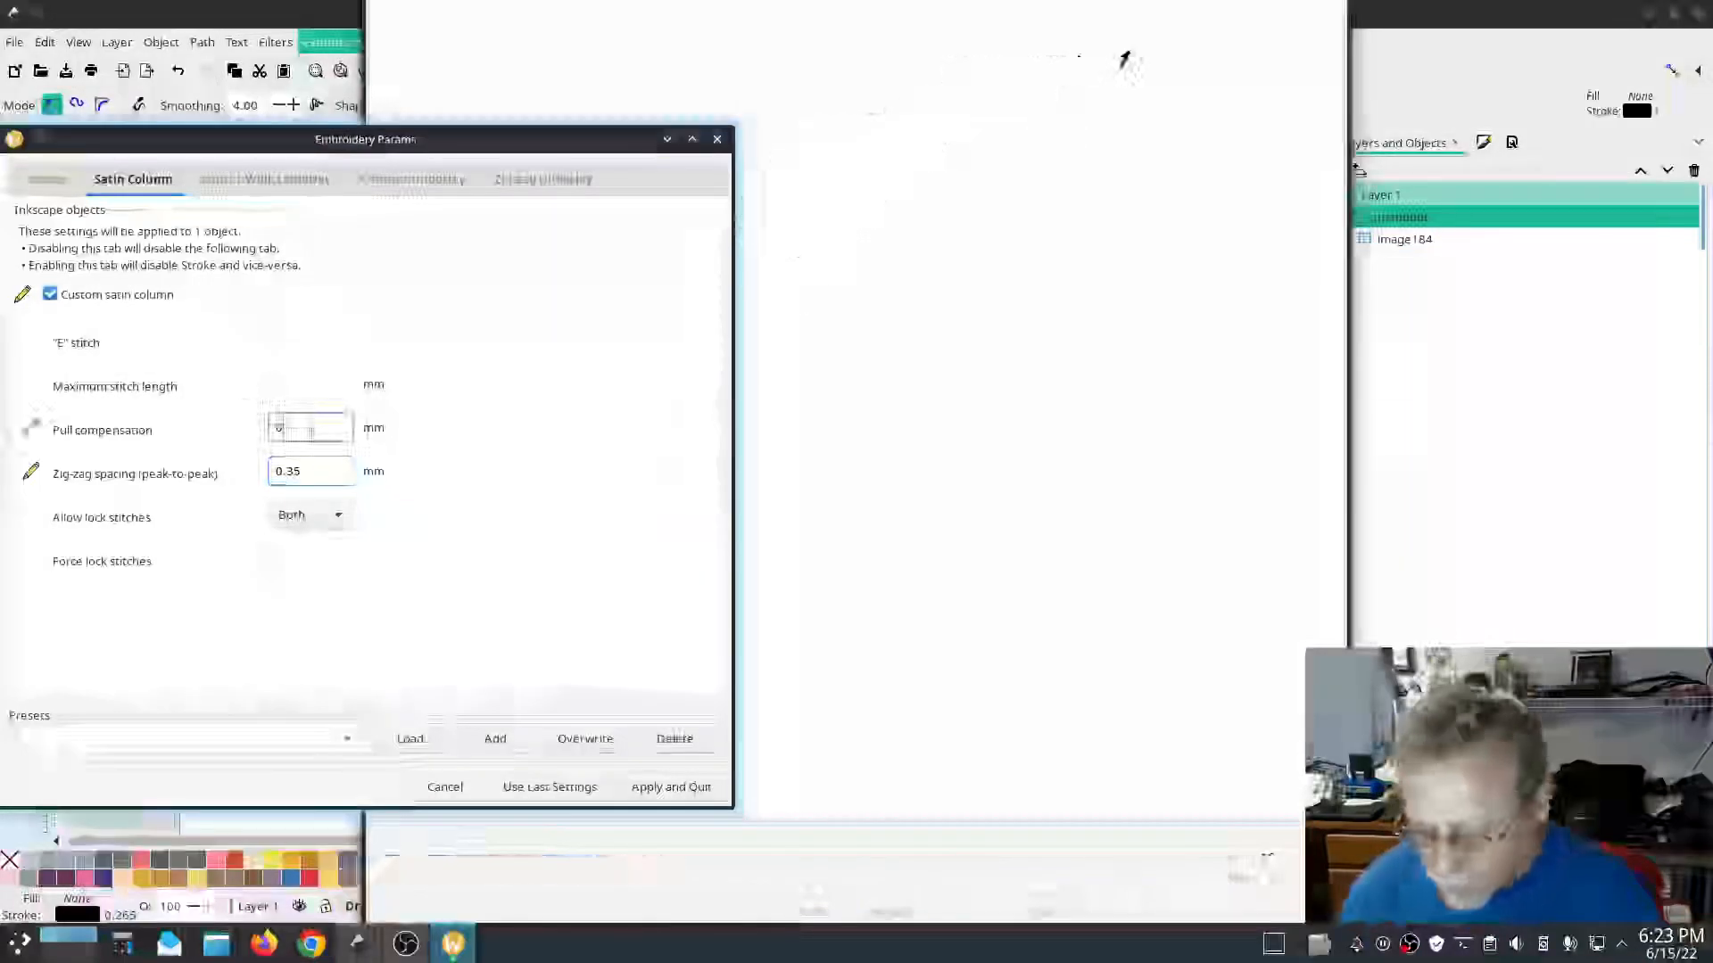
pyautogui.write('1')
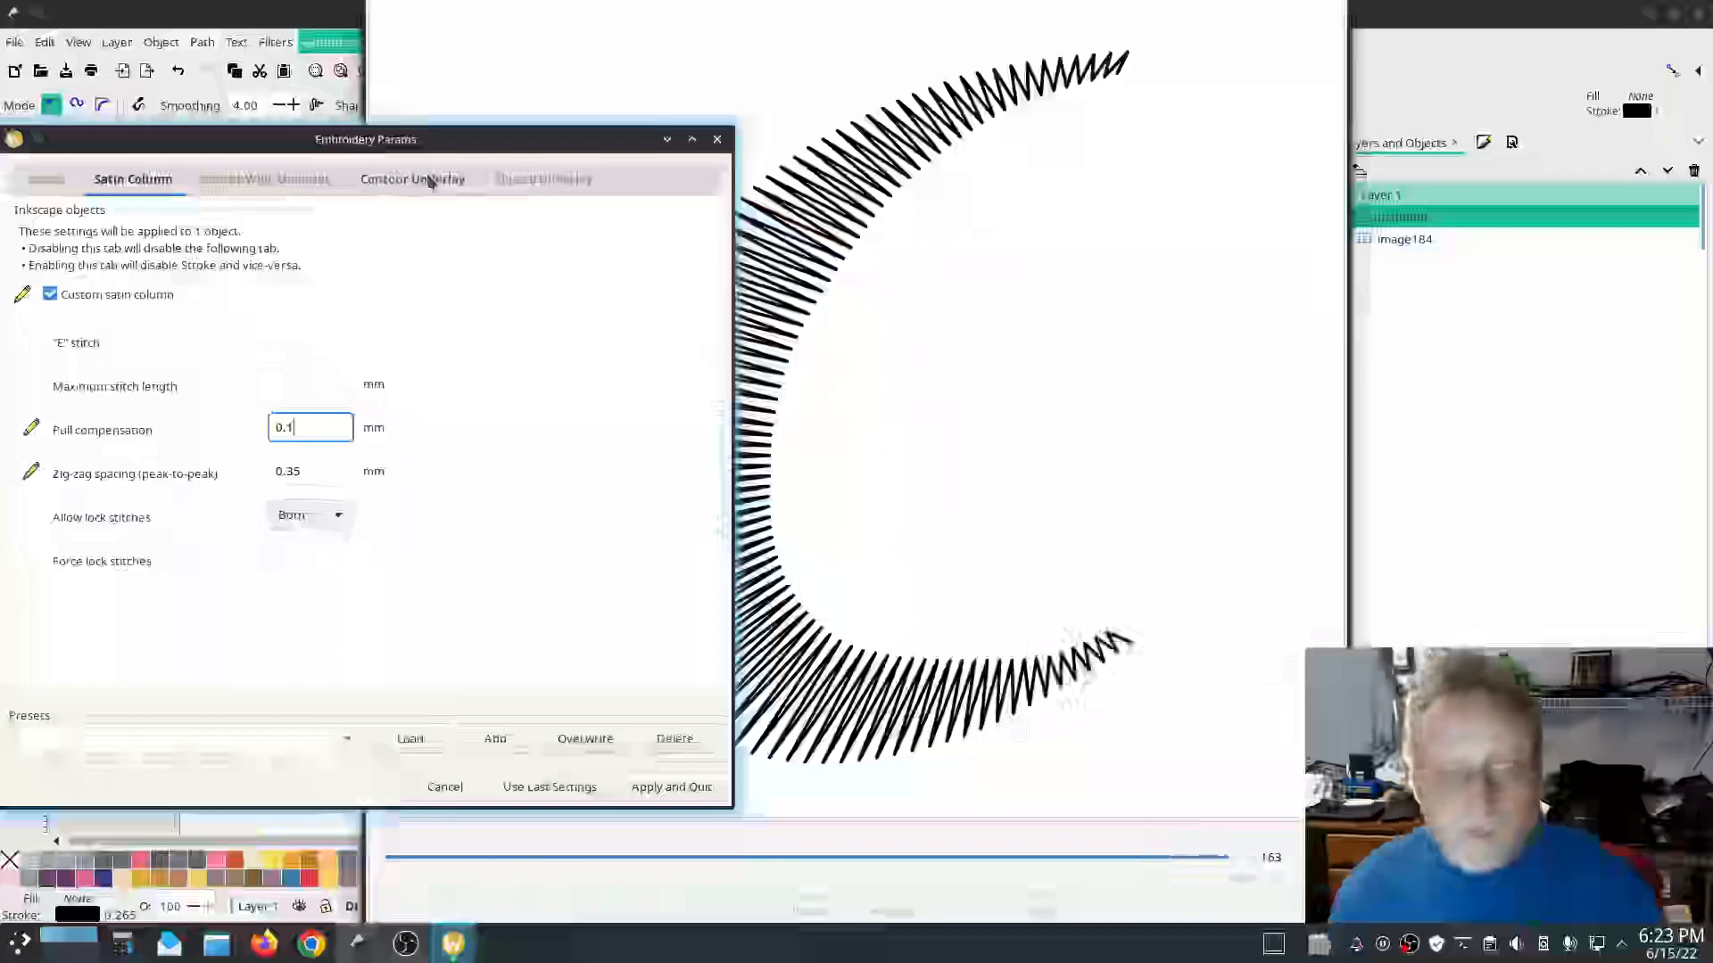
# Step: Enable zig-zag underlay for the crescent satin column and apply the embroidery parameters
pyautogui.click(530, 181)
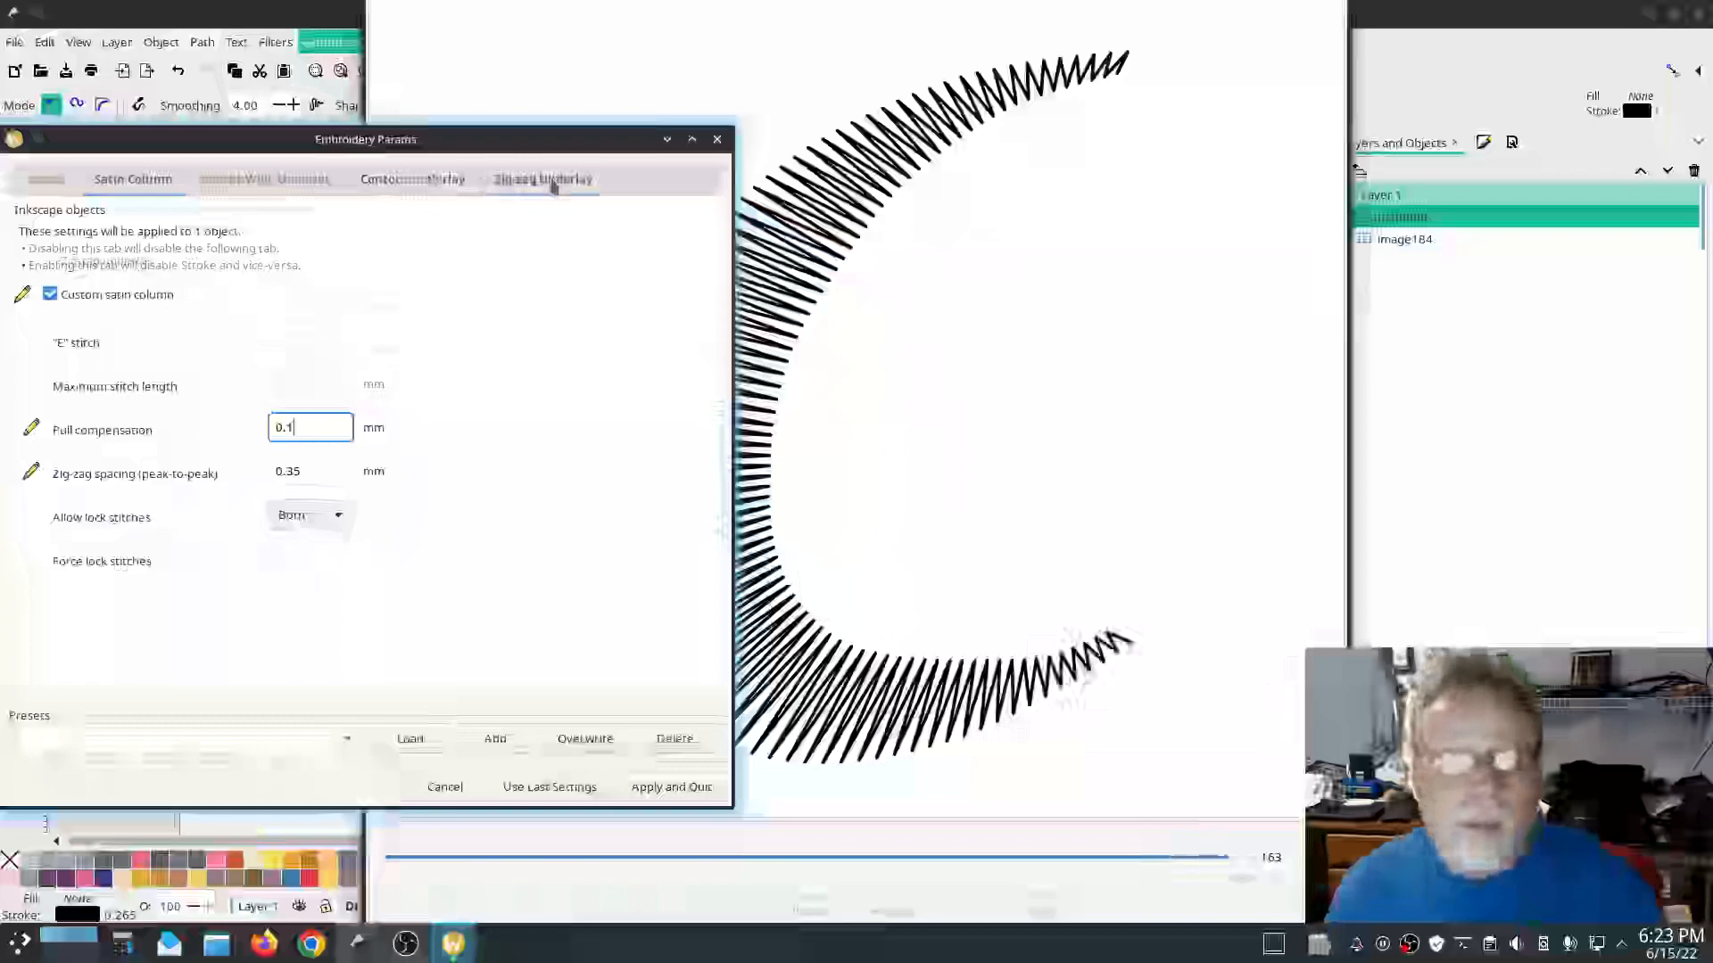
pyautogui.click(50, 261)
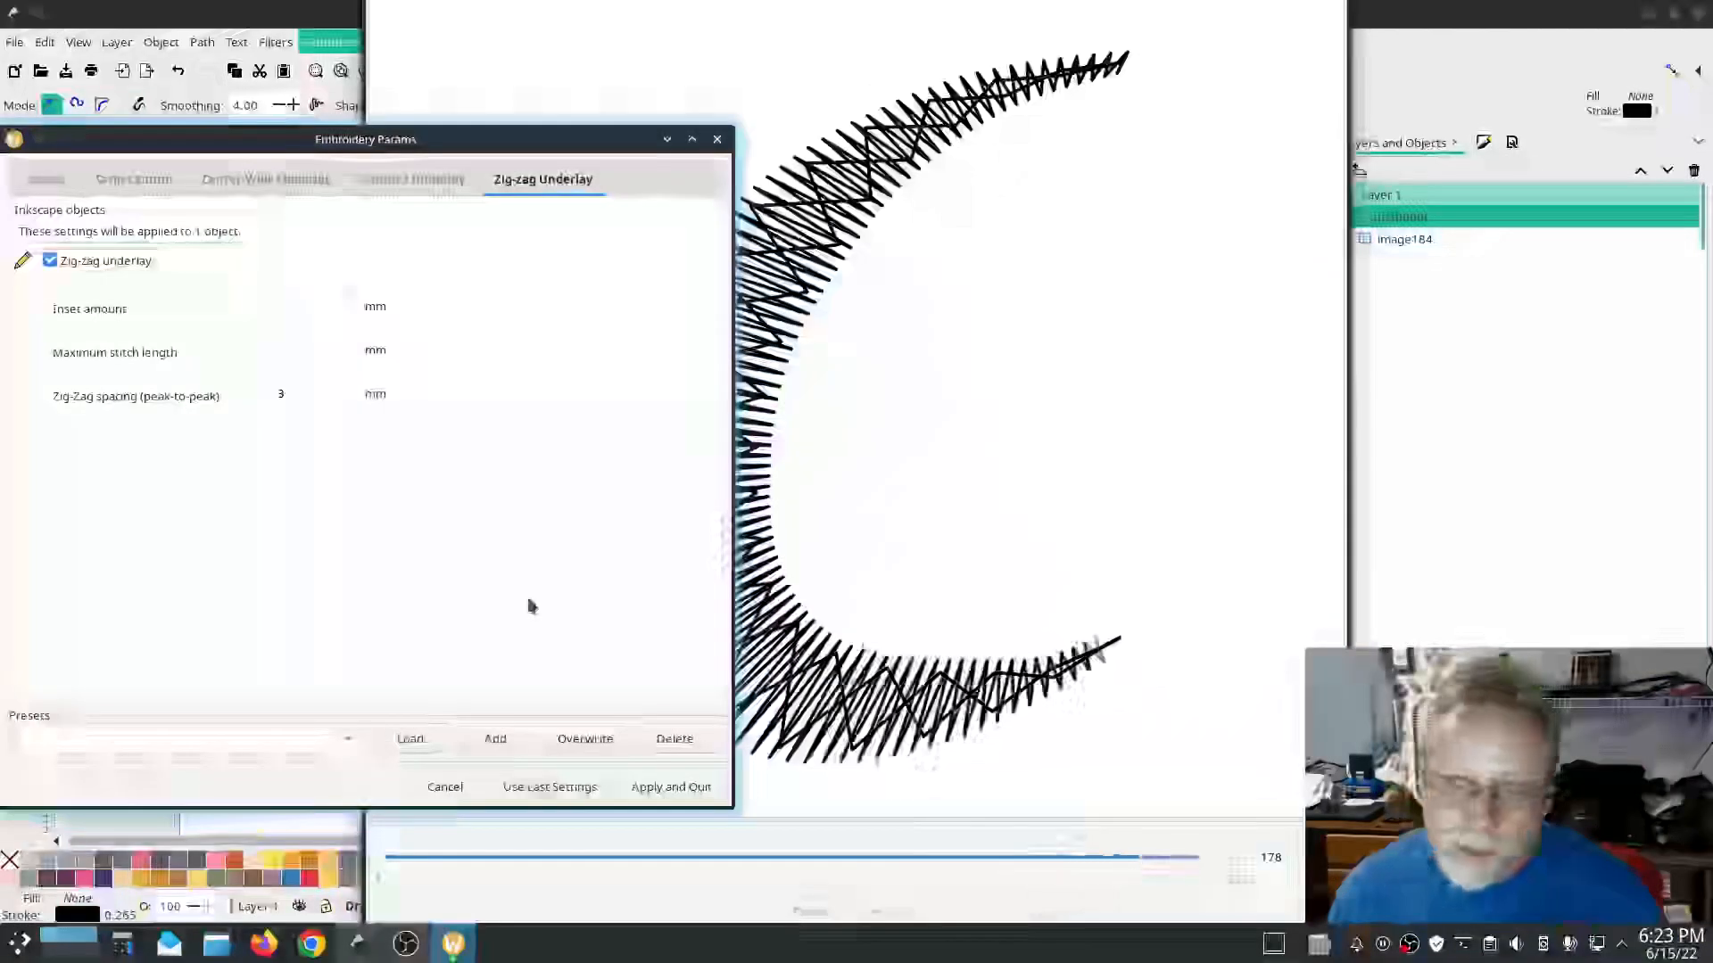
pyautogui.click(669, 789)
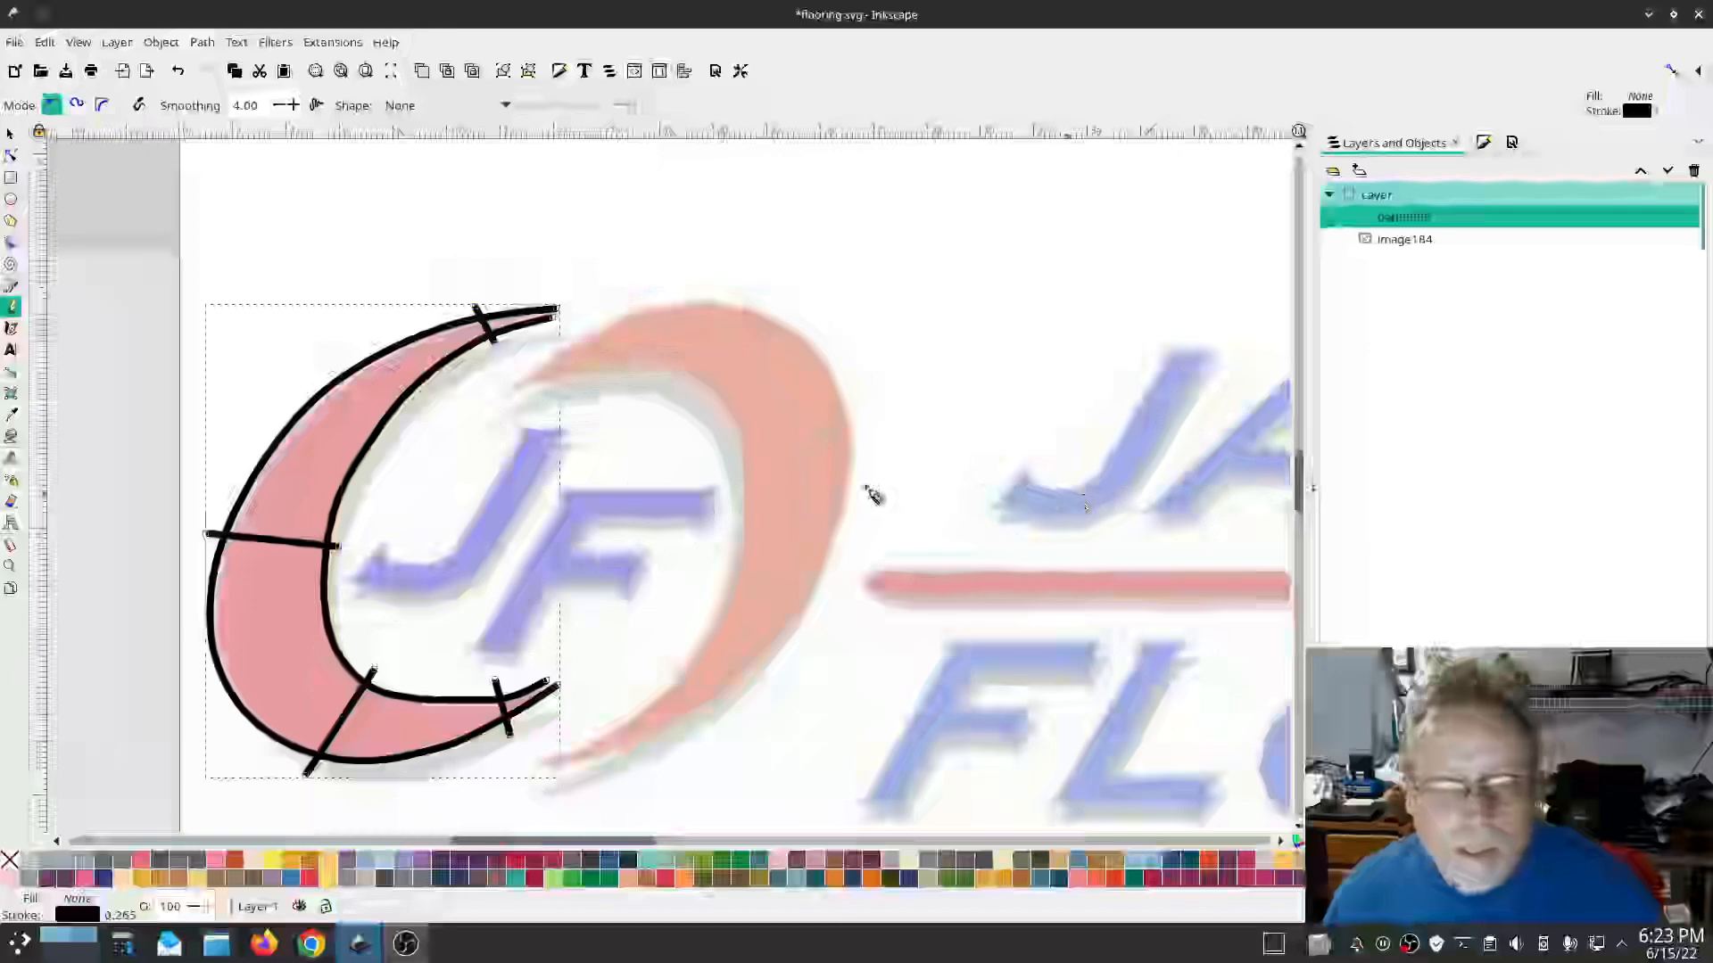
# Step: Duplicate the red crescent's satin path and rotate the copy about half a turn over the logo's opposite orange-red crescent
pyautogui.click(9, 133)
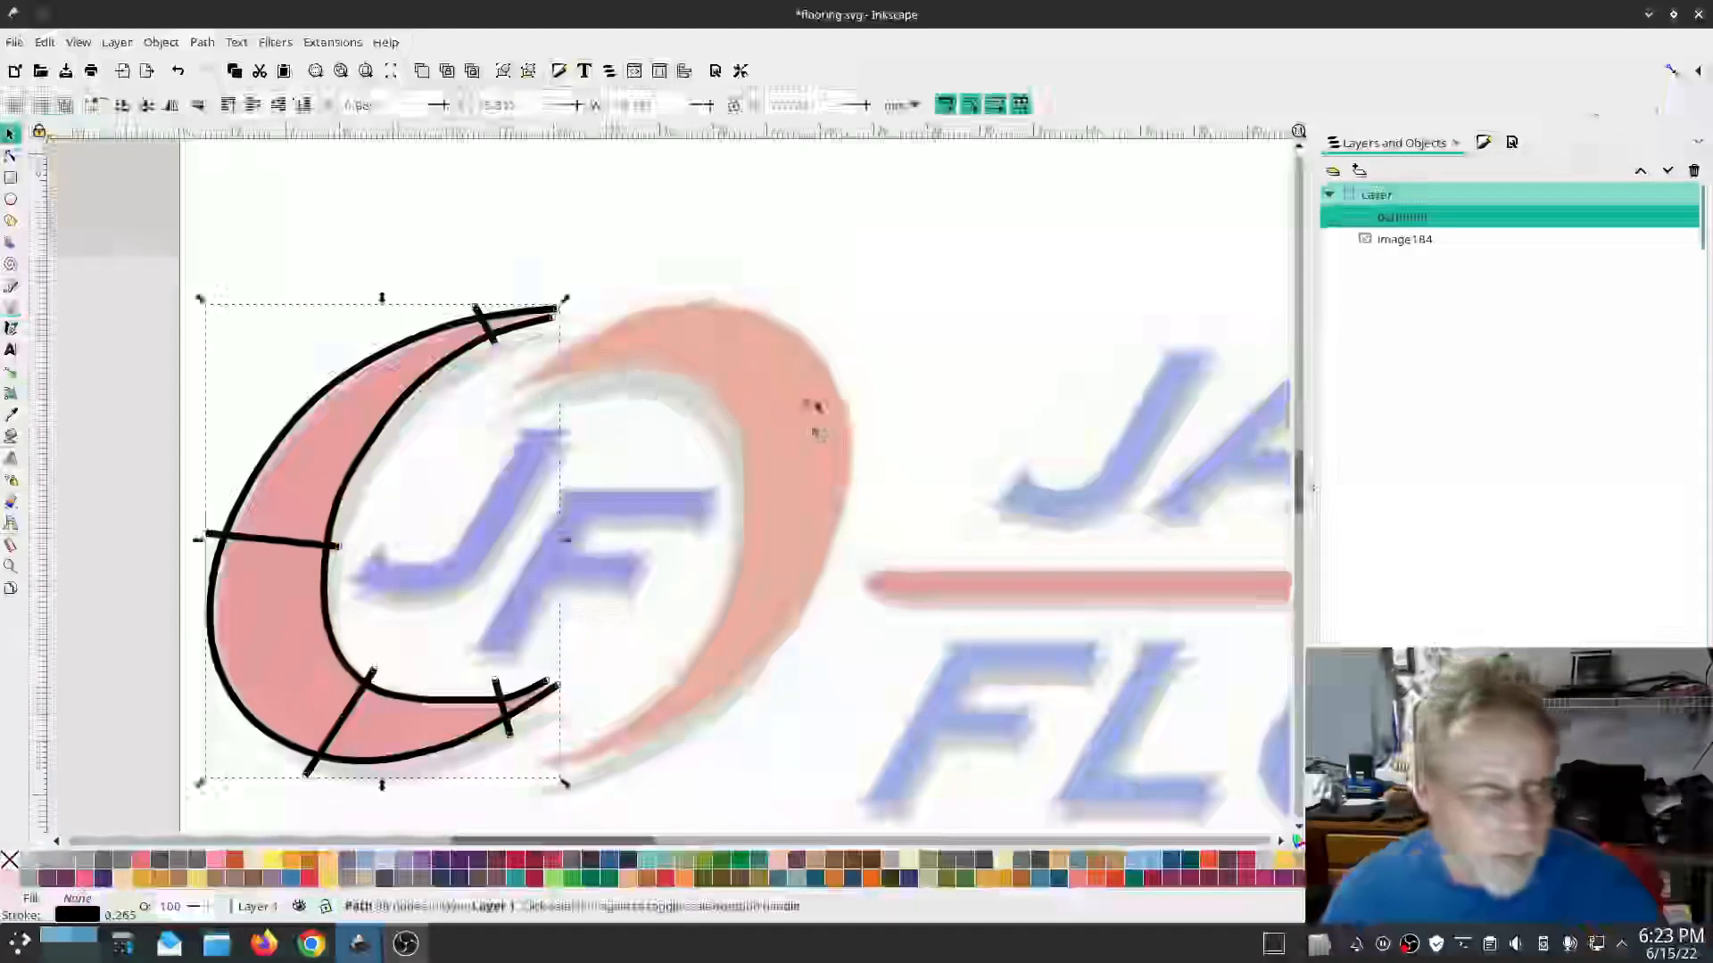
pyautogui.hotkey('ctrl', 'd')
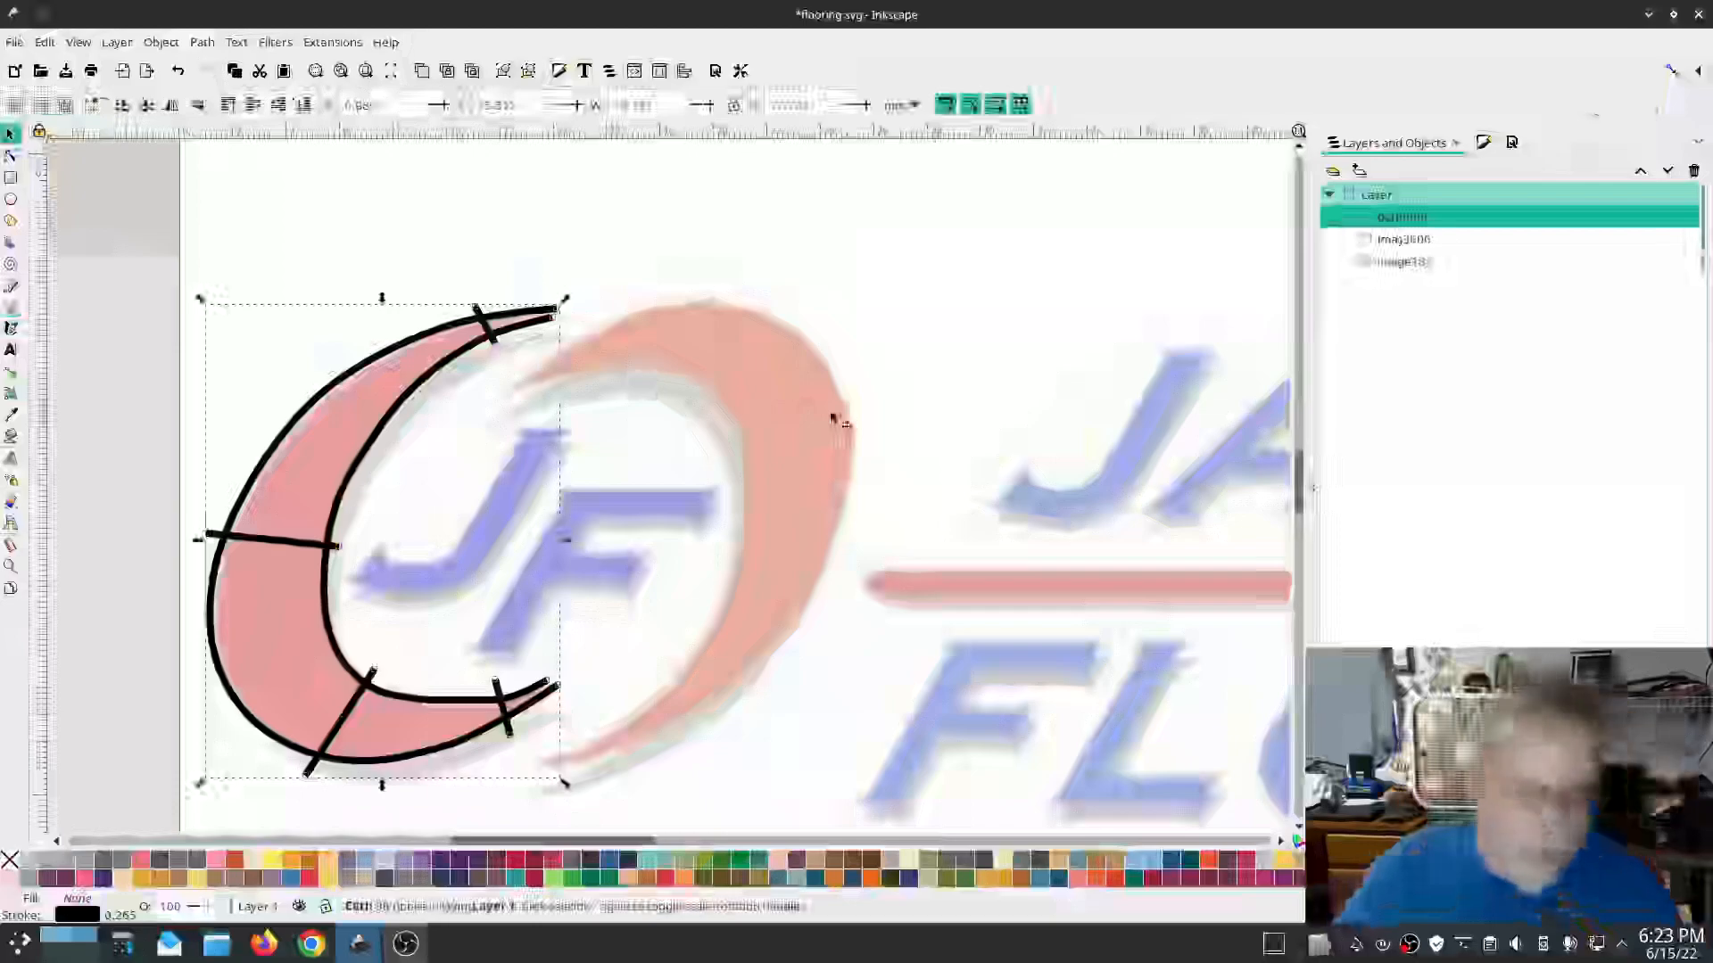
pyautogui.click(440, 379)
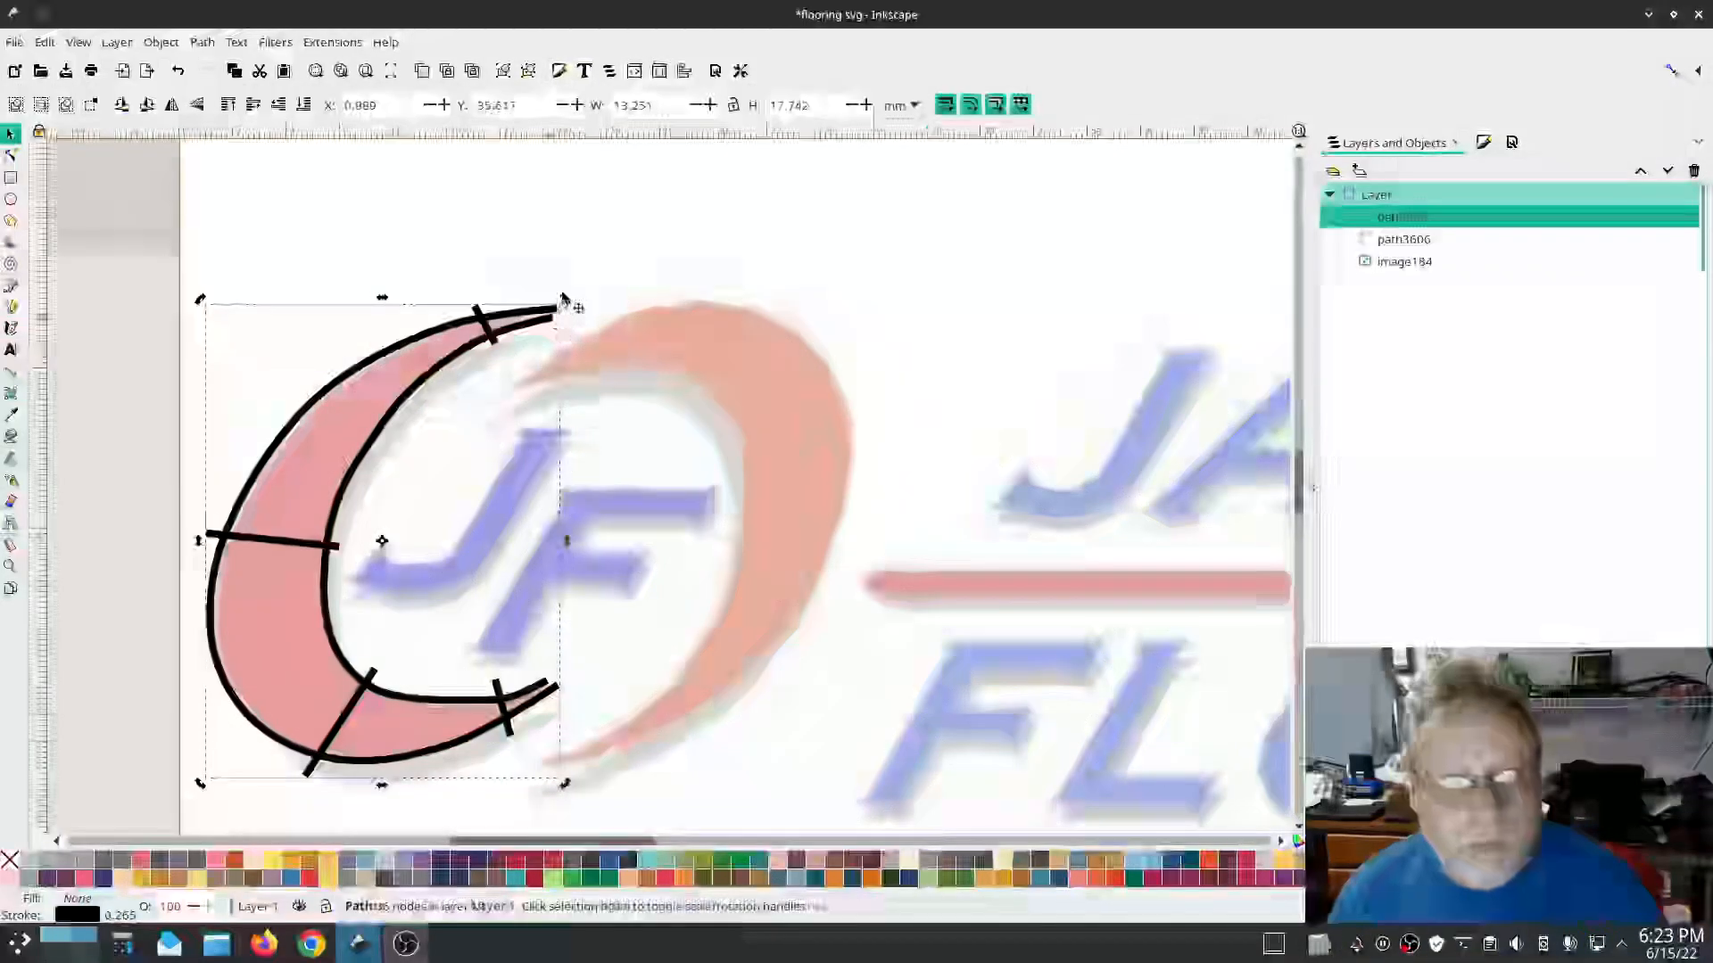
pyautogui.moveTo(565, 301); pyautogui.dragTo(773, 528)
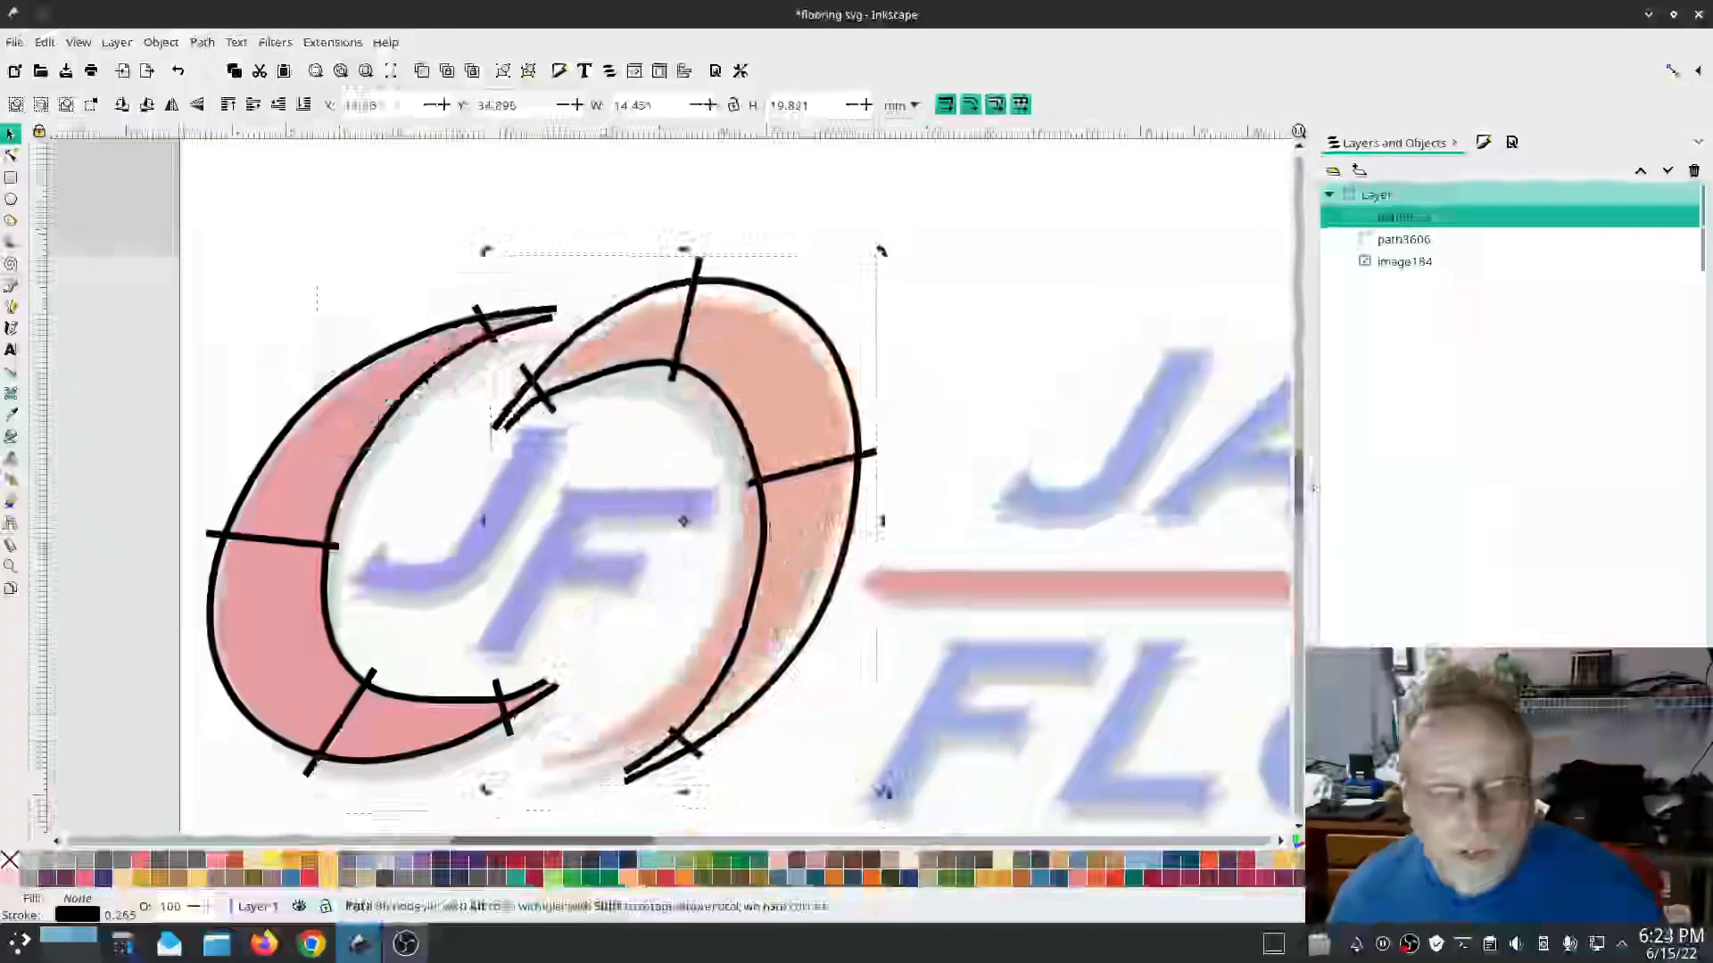
# Step: Fine-tune the rotation, size and position of the duplicated crescent so its edges match the traced crescent, about 14 by 19 mm overall
pyautogui.moveTo(880, 789); pyautogui.dragTo(837, 809)
pyautogui.moveTo(795, 669); pyautogui.dragTo(757, 678)
pyautogui.moveTo(865, 794); pyautogui.dragTo(849, 804)
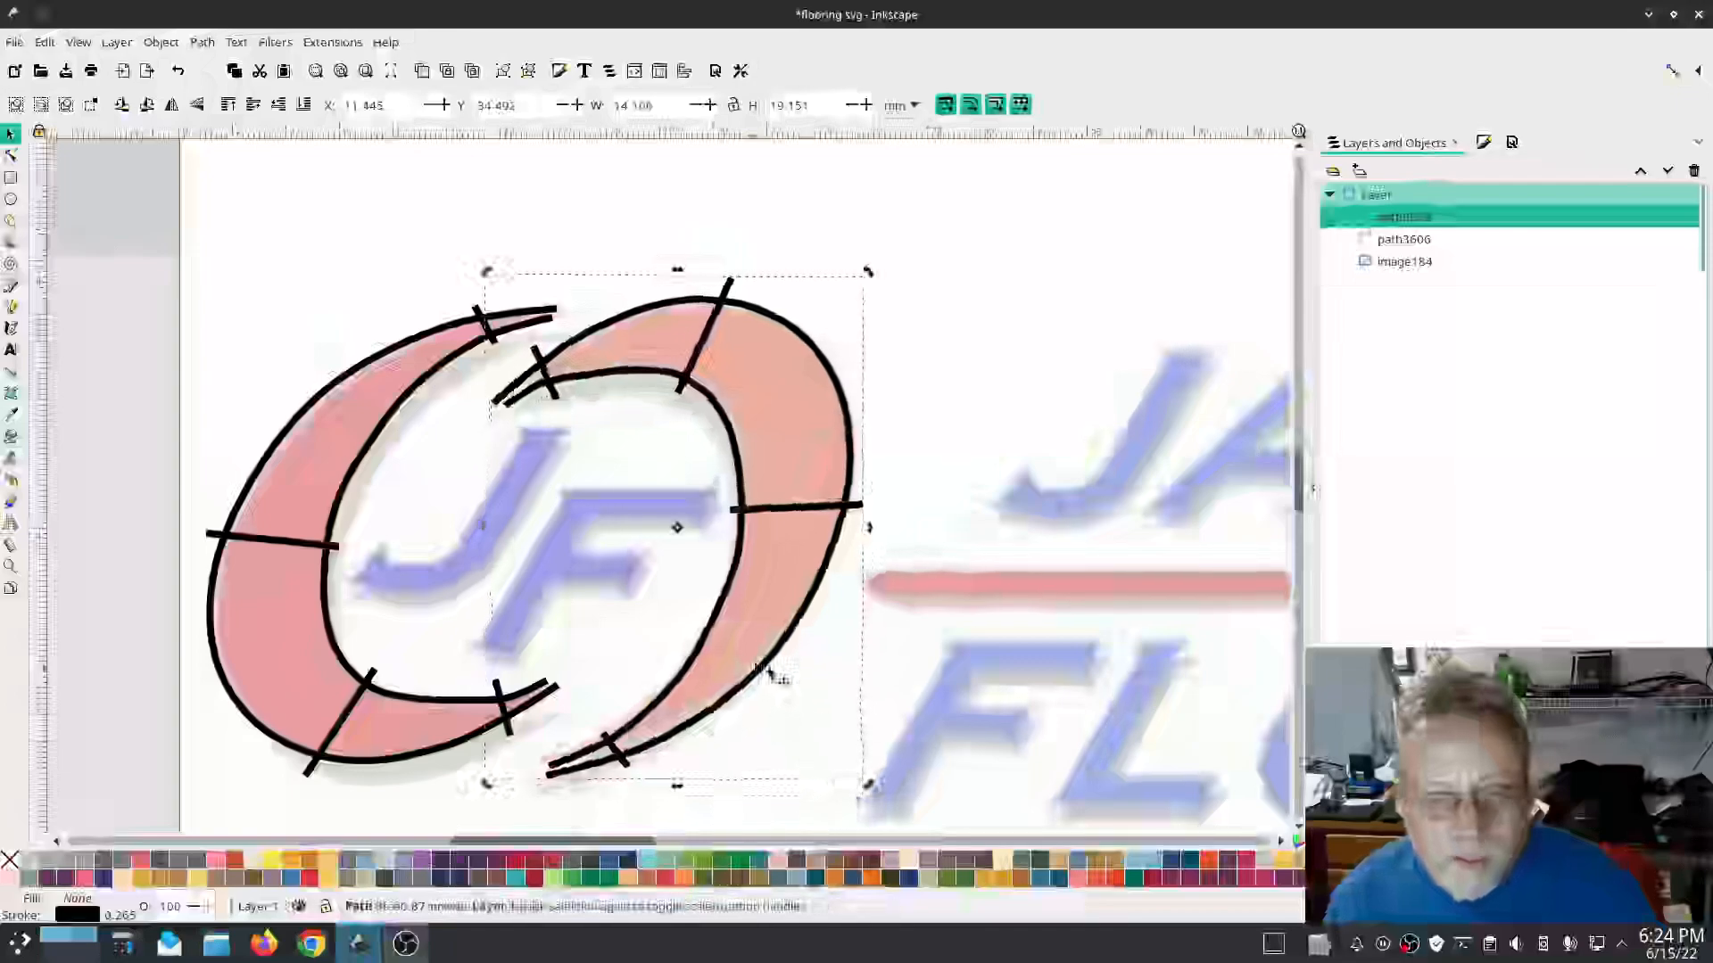
pyautogui.moveTo(762, 671); pyautogui.dragTo(762, 676)
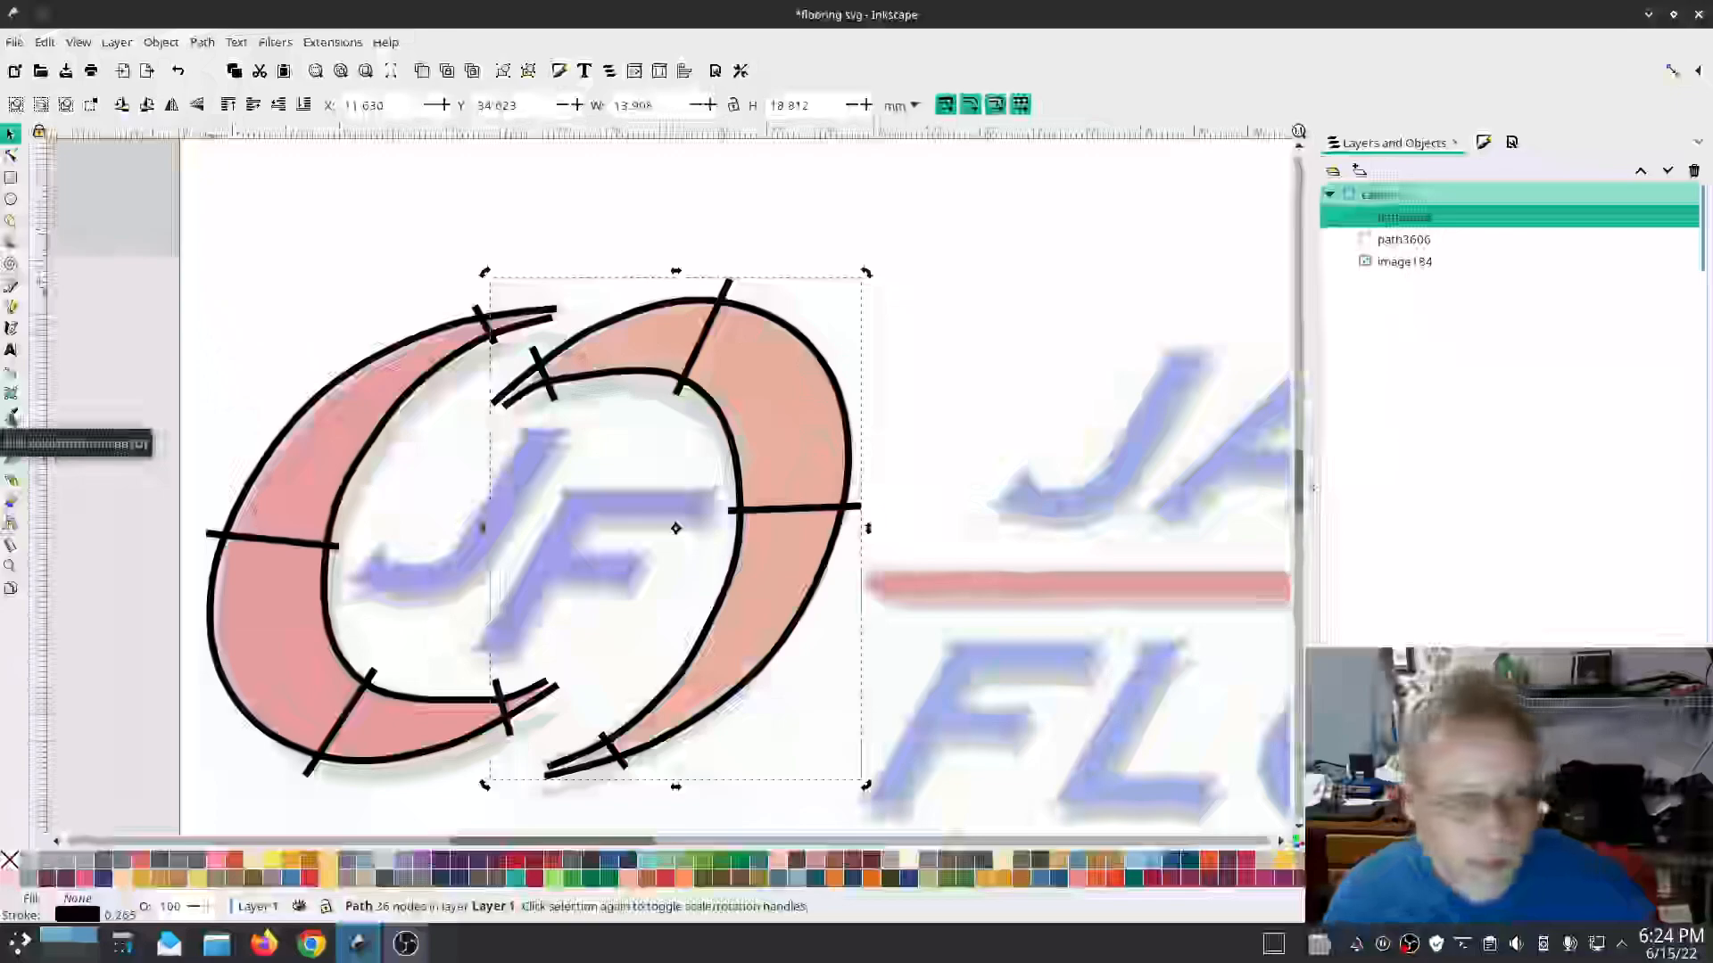
# Step: Recolour the strokes of both crescent paths with red sampled from the second crescent in the logo image
pyautogui.click(13, 414)
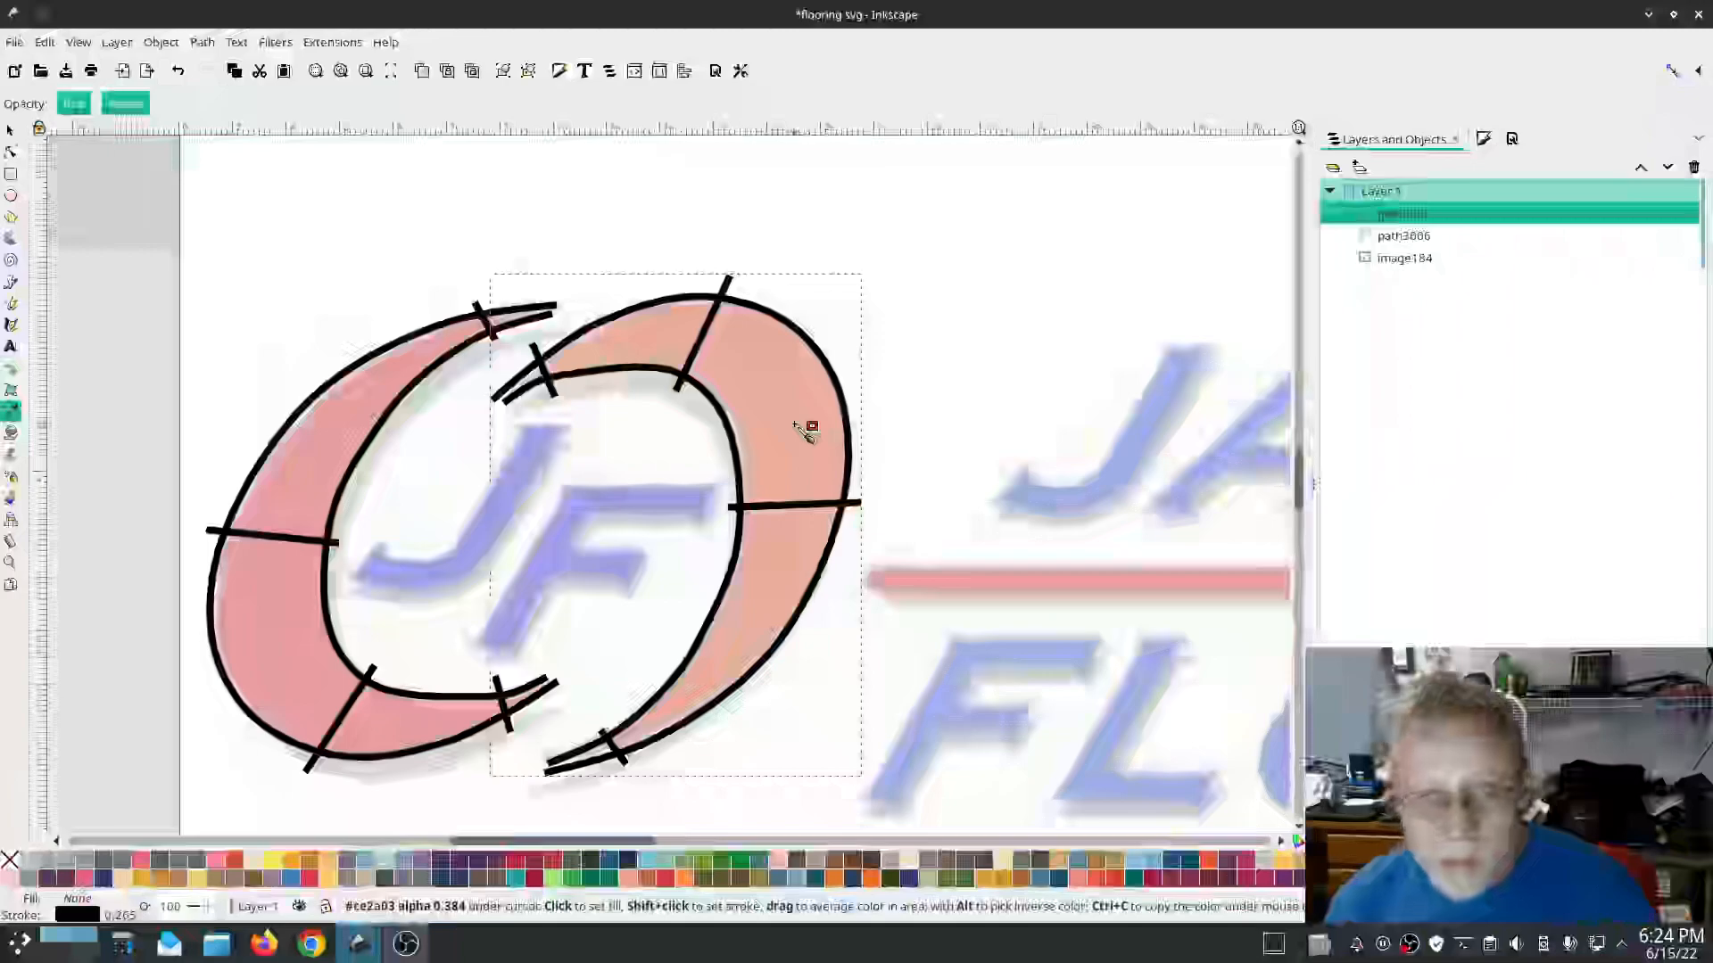
pyautogui.keyDown('shift'); pyautogui.click(795, 425); pyautogui.keyUp('shift')
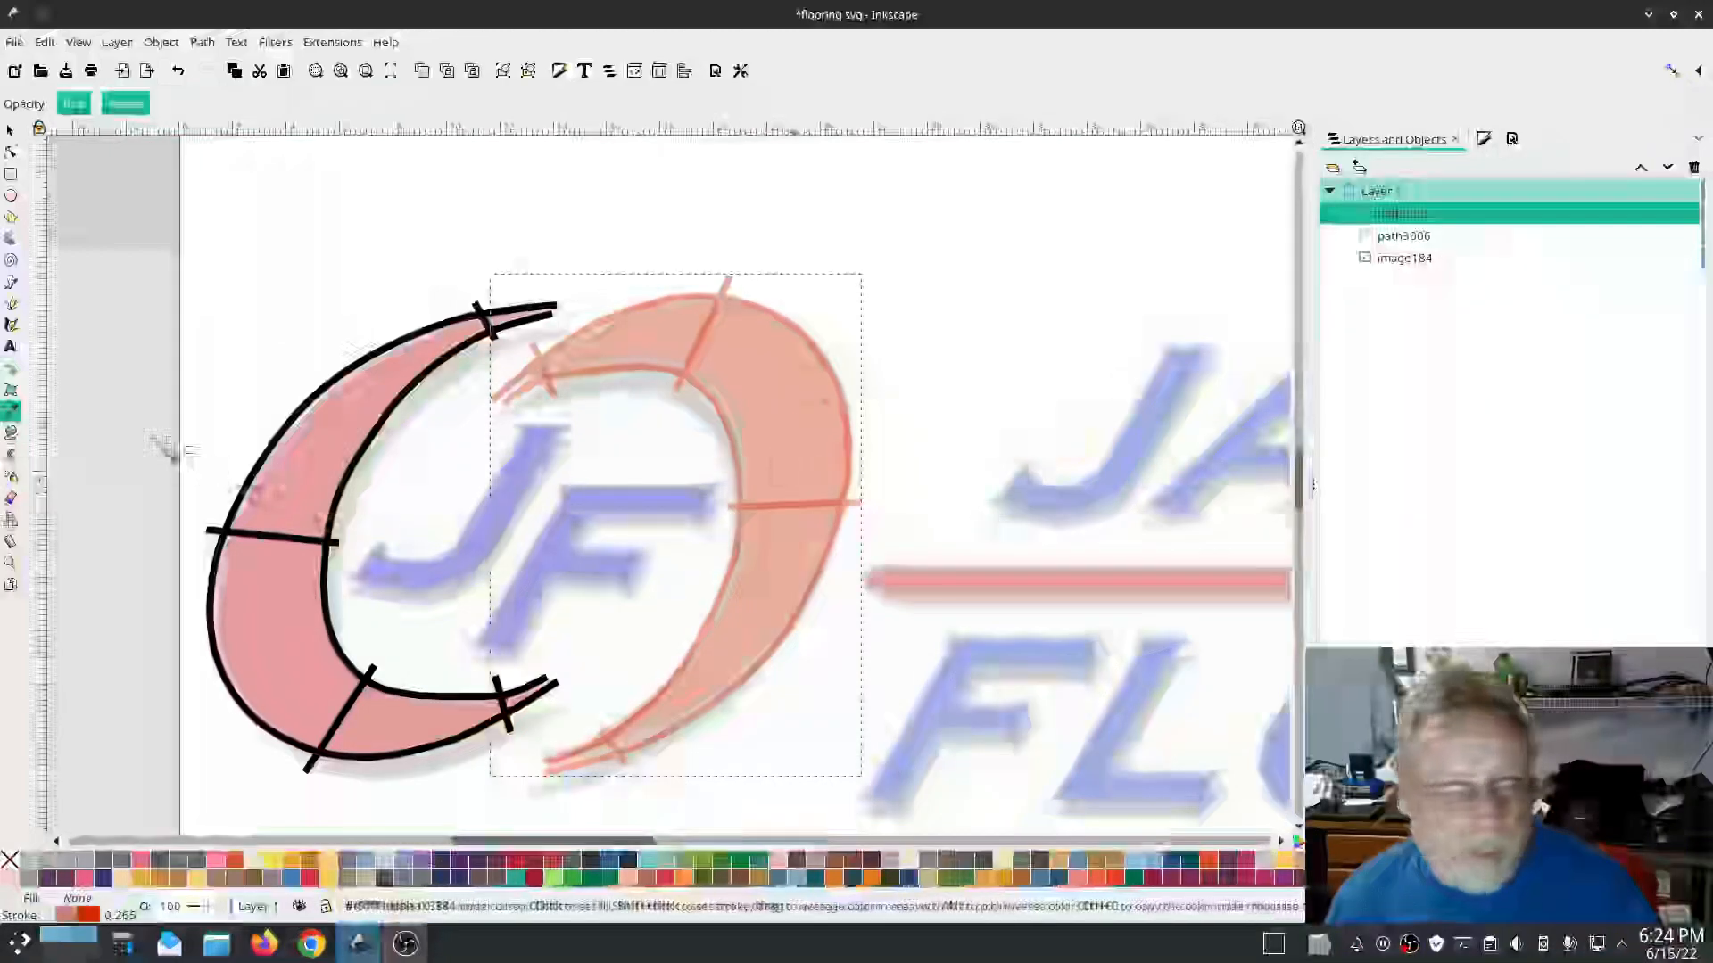
pyautogui.click(11, 131)
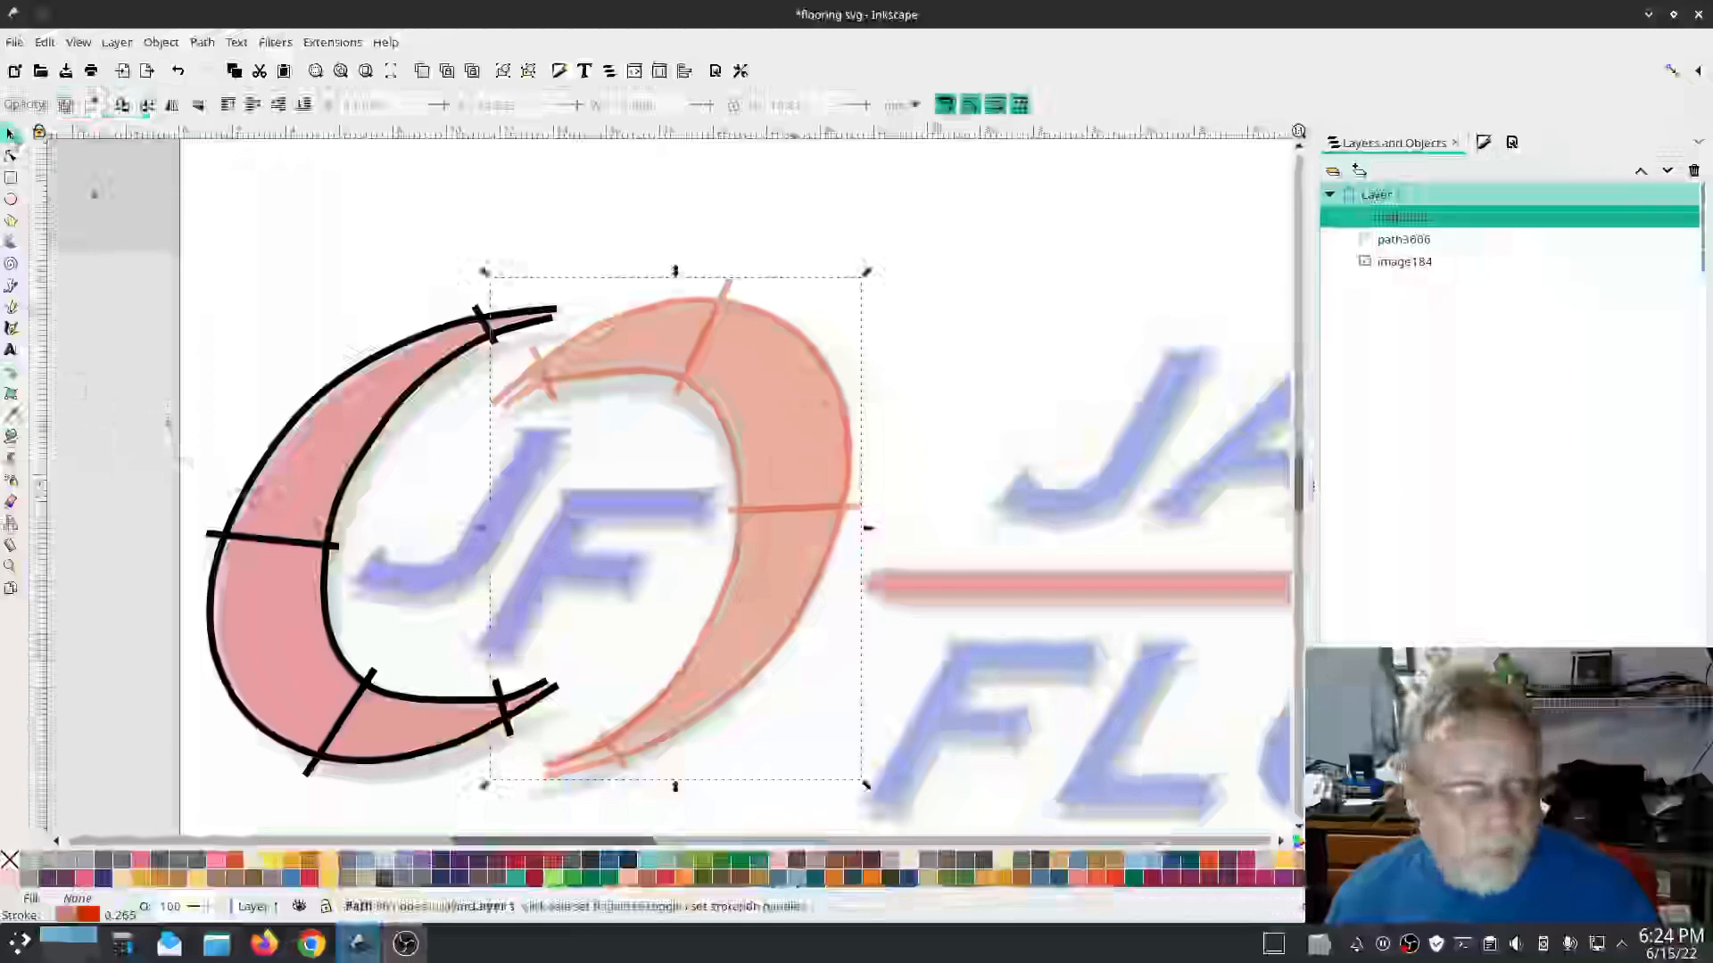
pyautogui.click(380, 443)
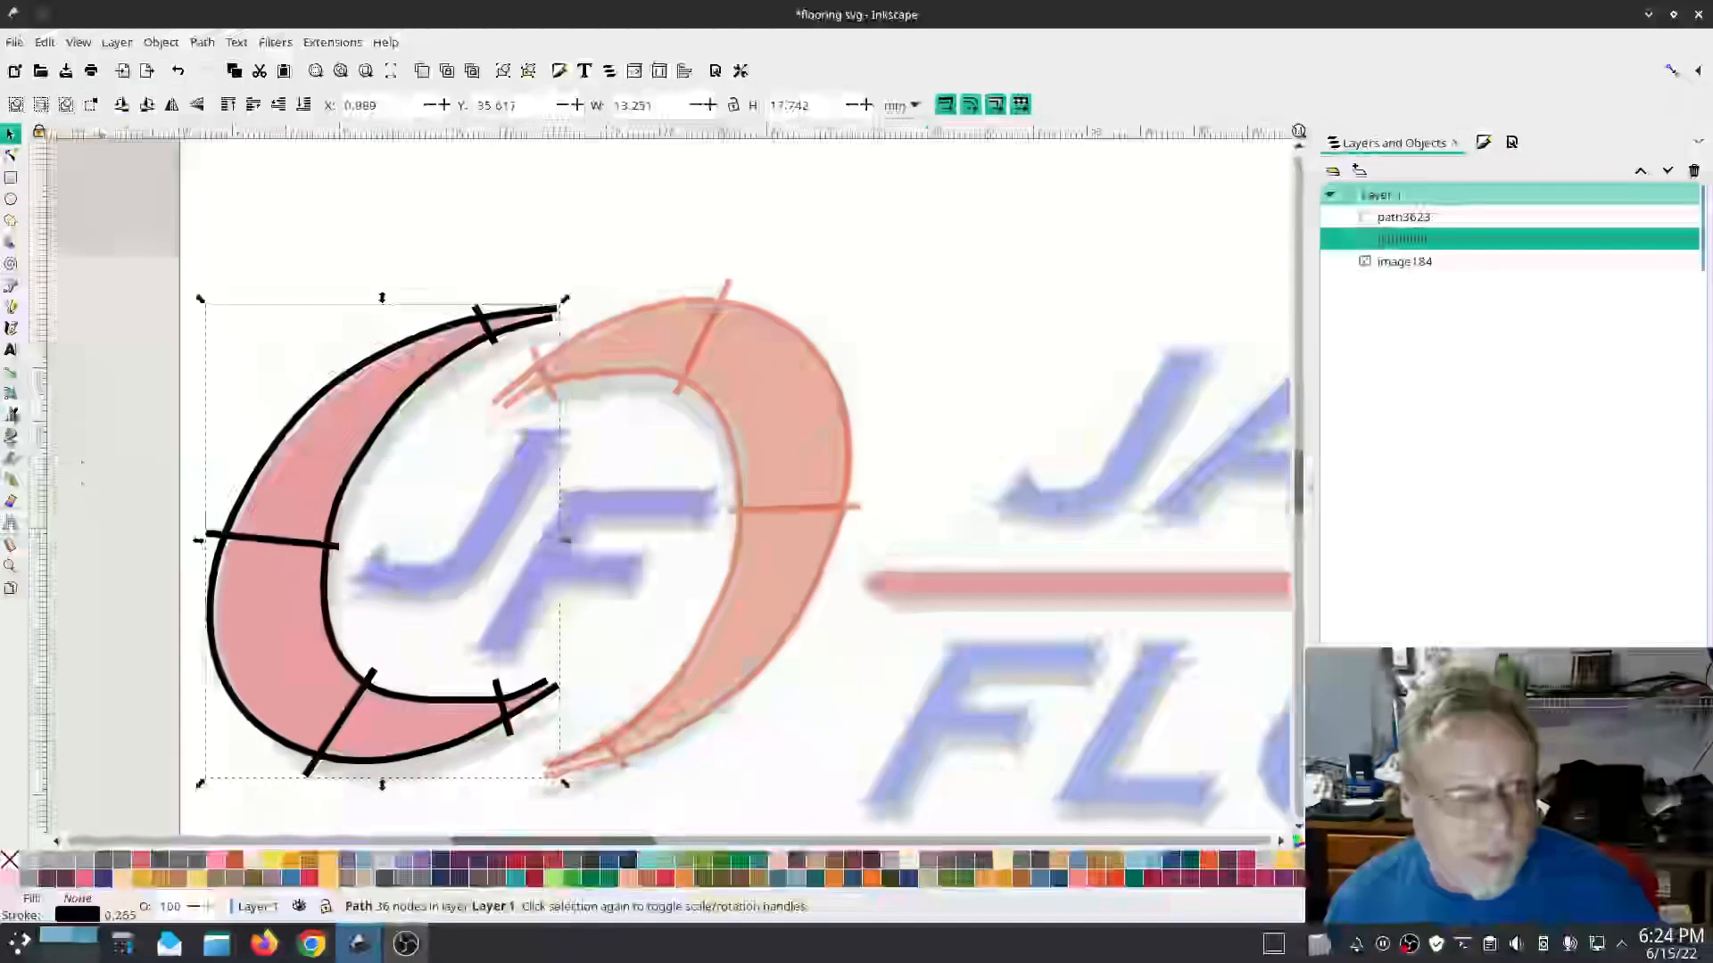
pyautogui.press('d')
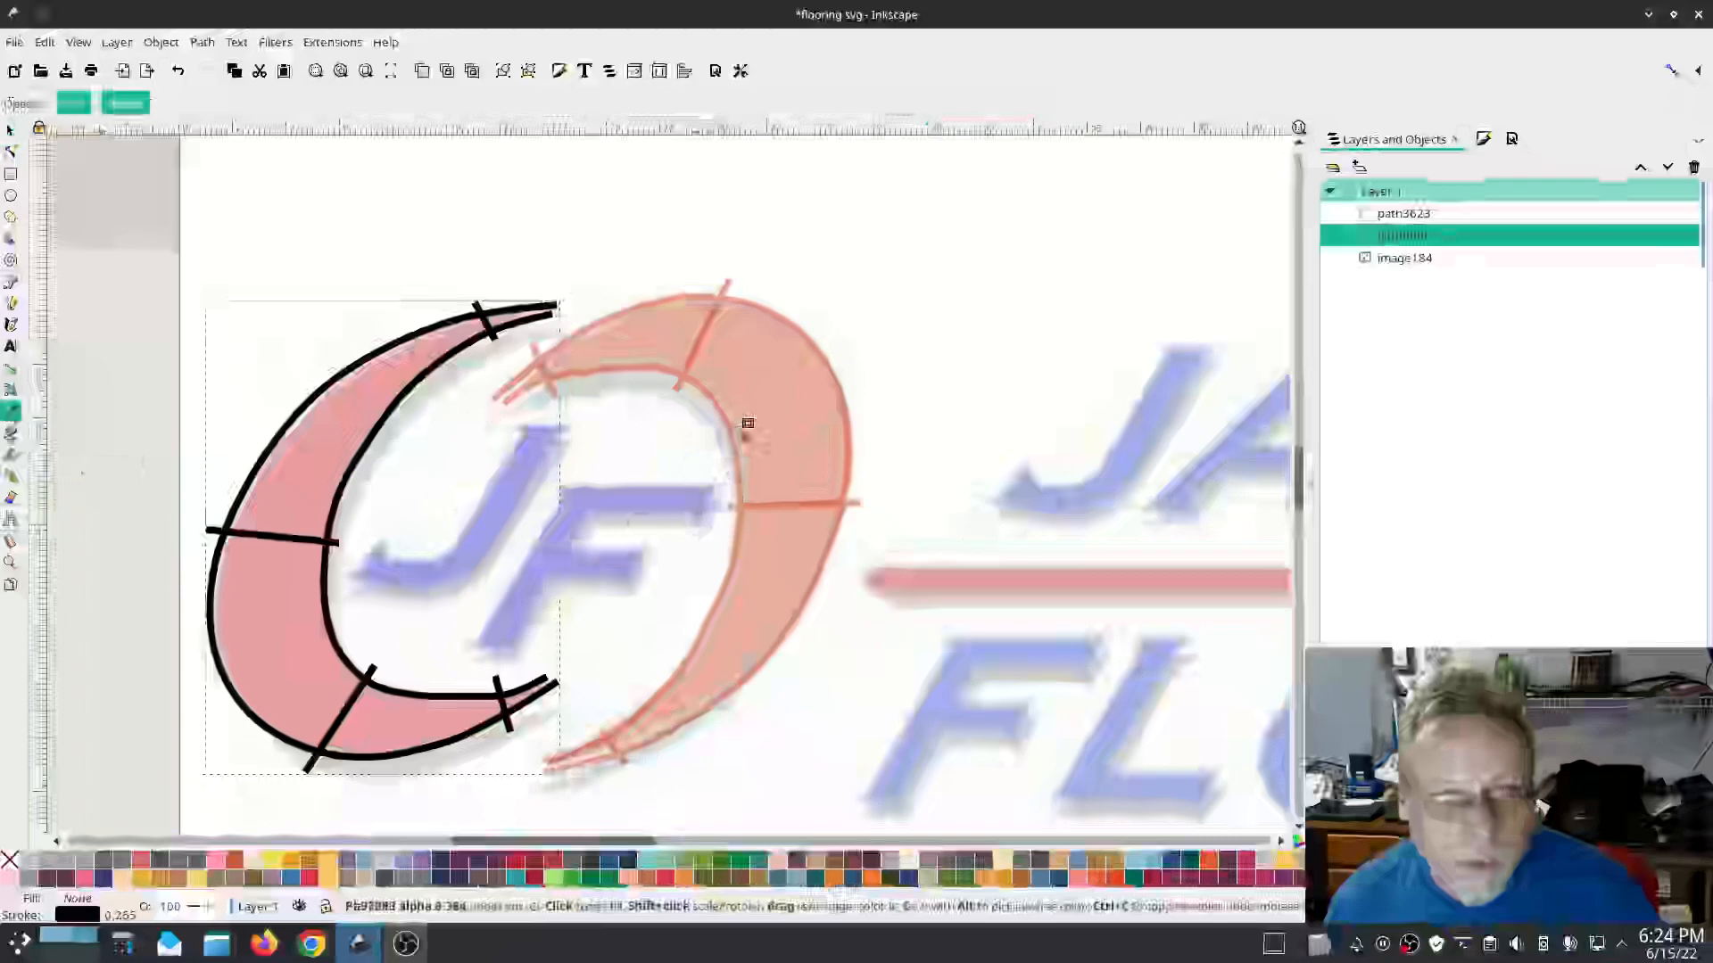
pyautogui.keyDown('shift'); pyautogui.click(740, 419); pyautogui.keyUp('shift')
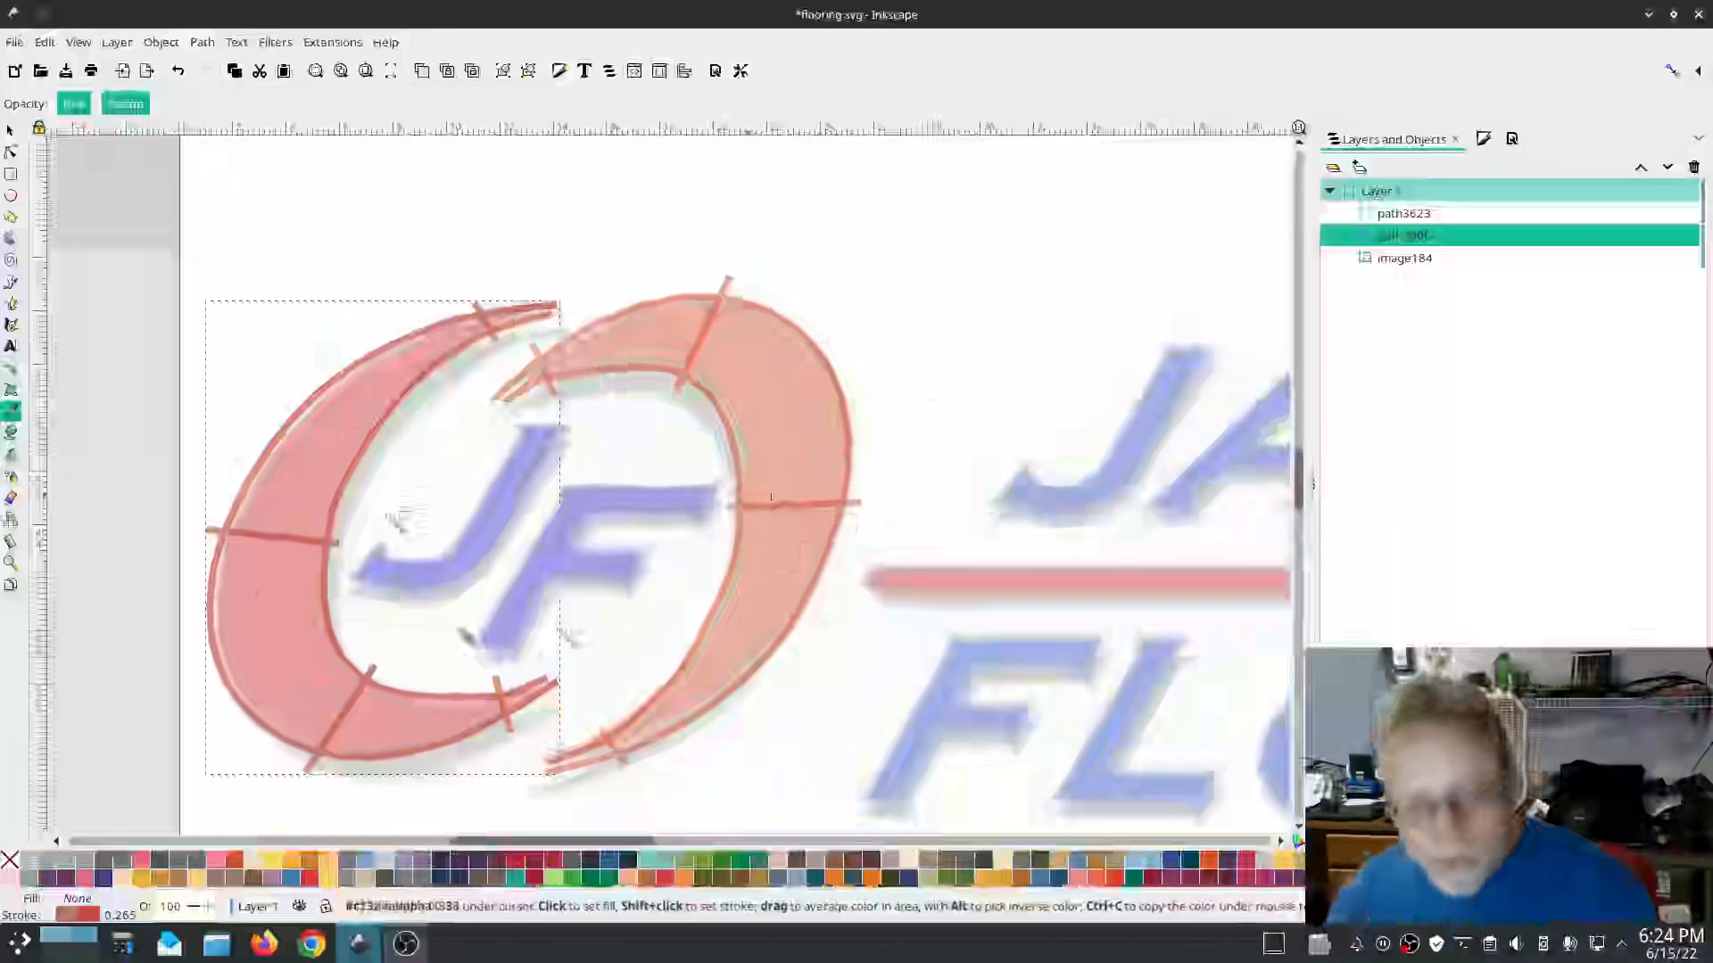
pyautogui.click(11, 131)
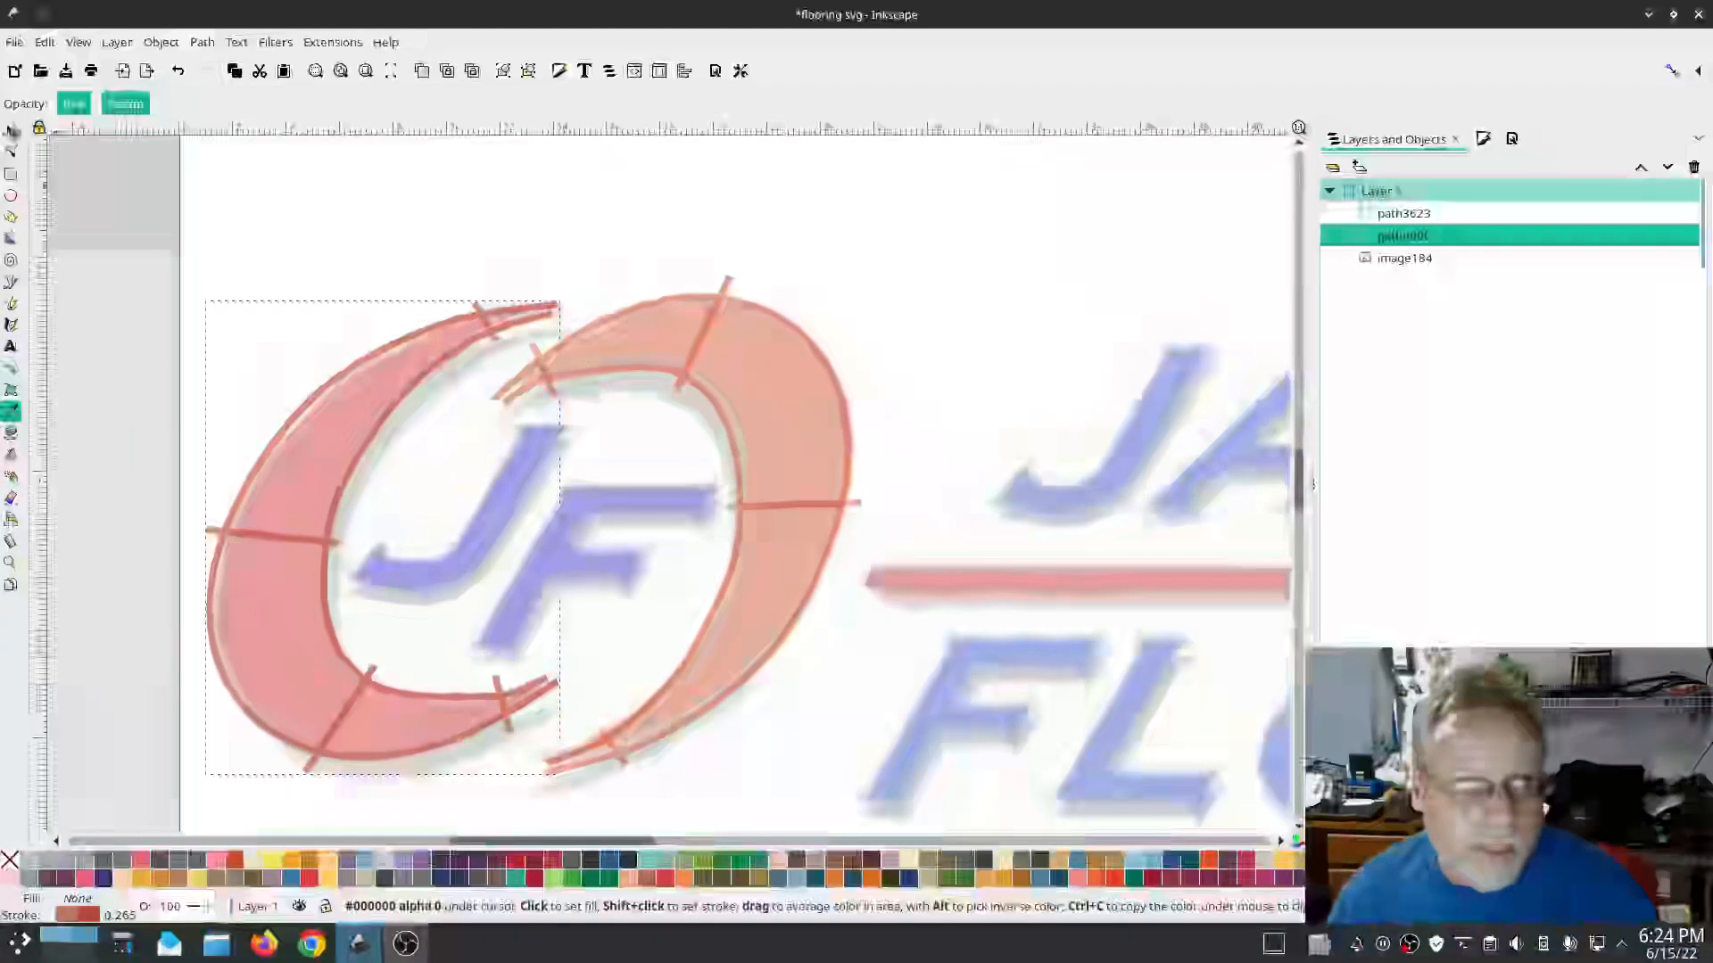
# Step: Draw a straight line about 61 mm long along the red bar between JAYNES and FLOORING
pyautogui.scroll(-1, 1106, 747)
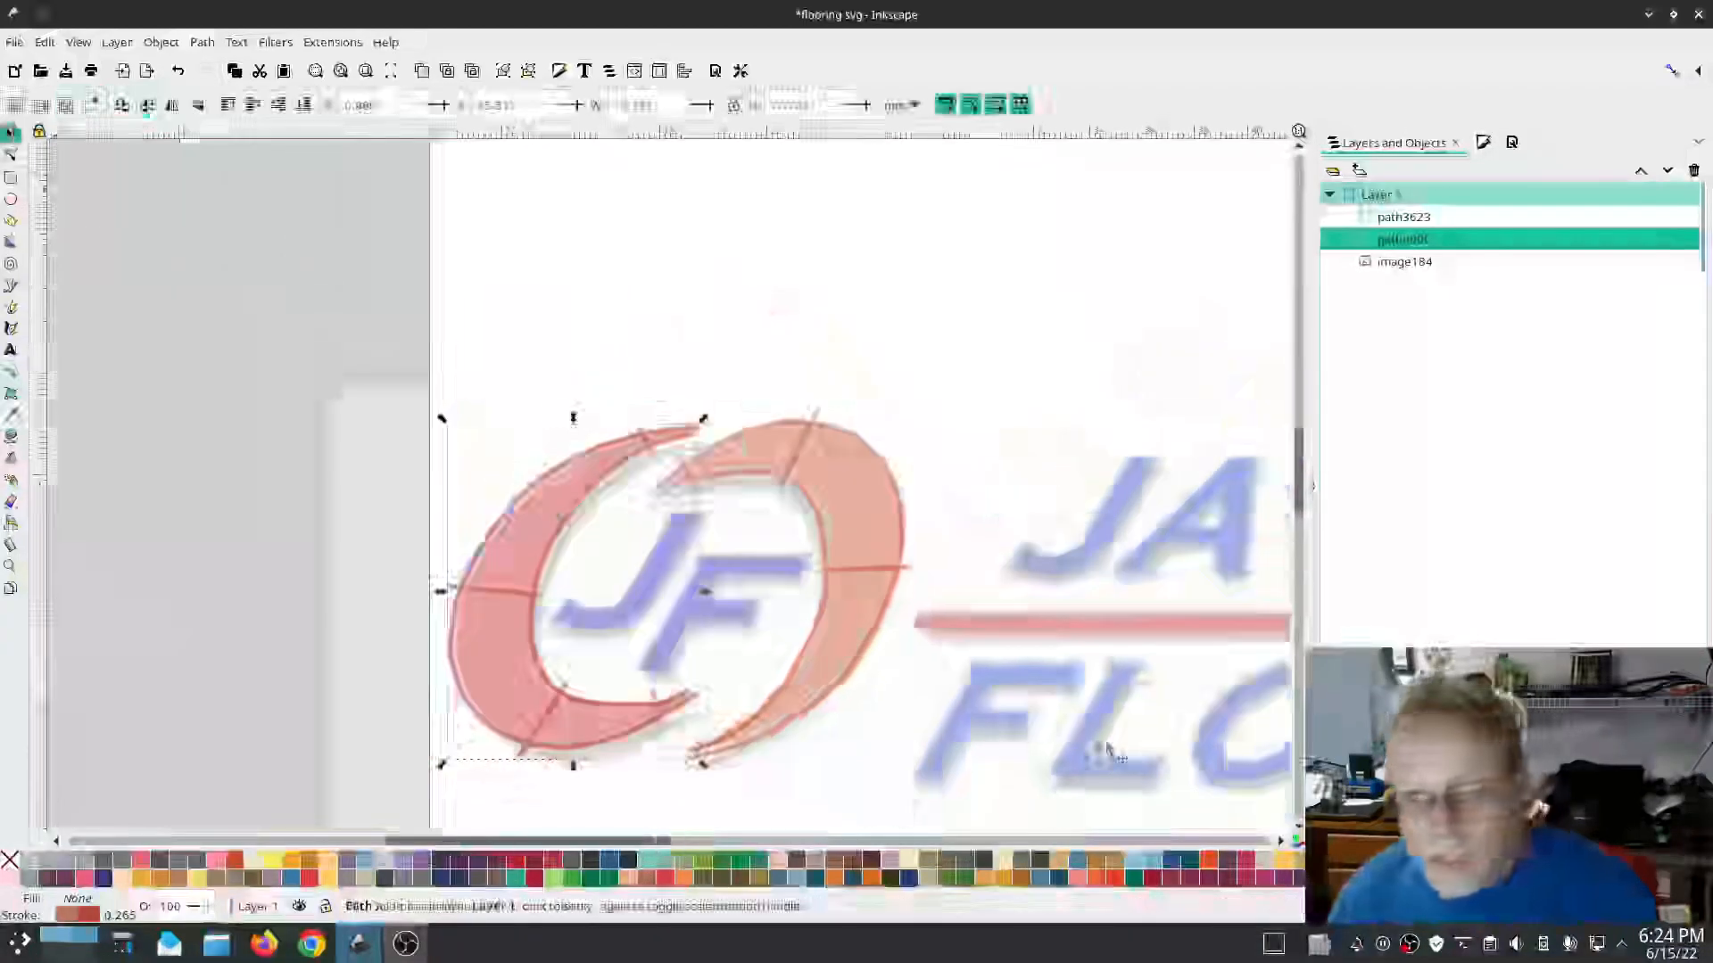
pyautogui.moveTo(1109, 749); pyautogui.dragTo(733, 638)
pyautogui.scroll(-1, 808, 665)
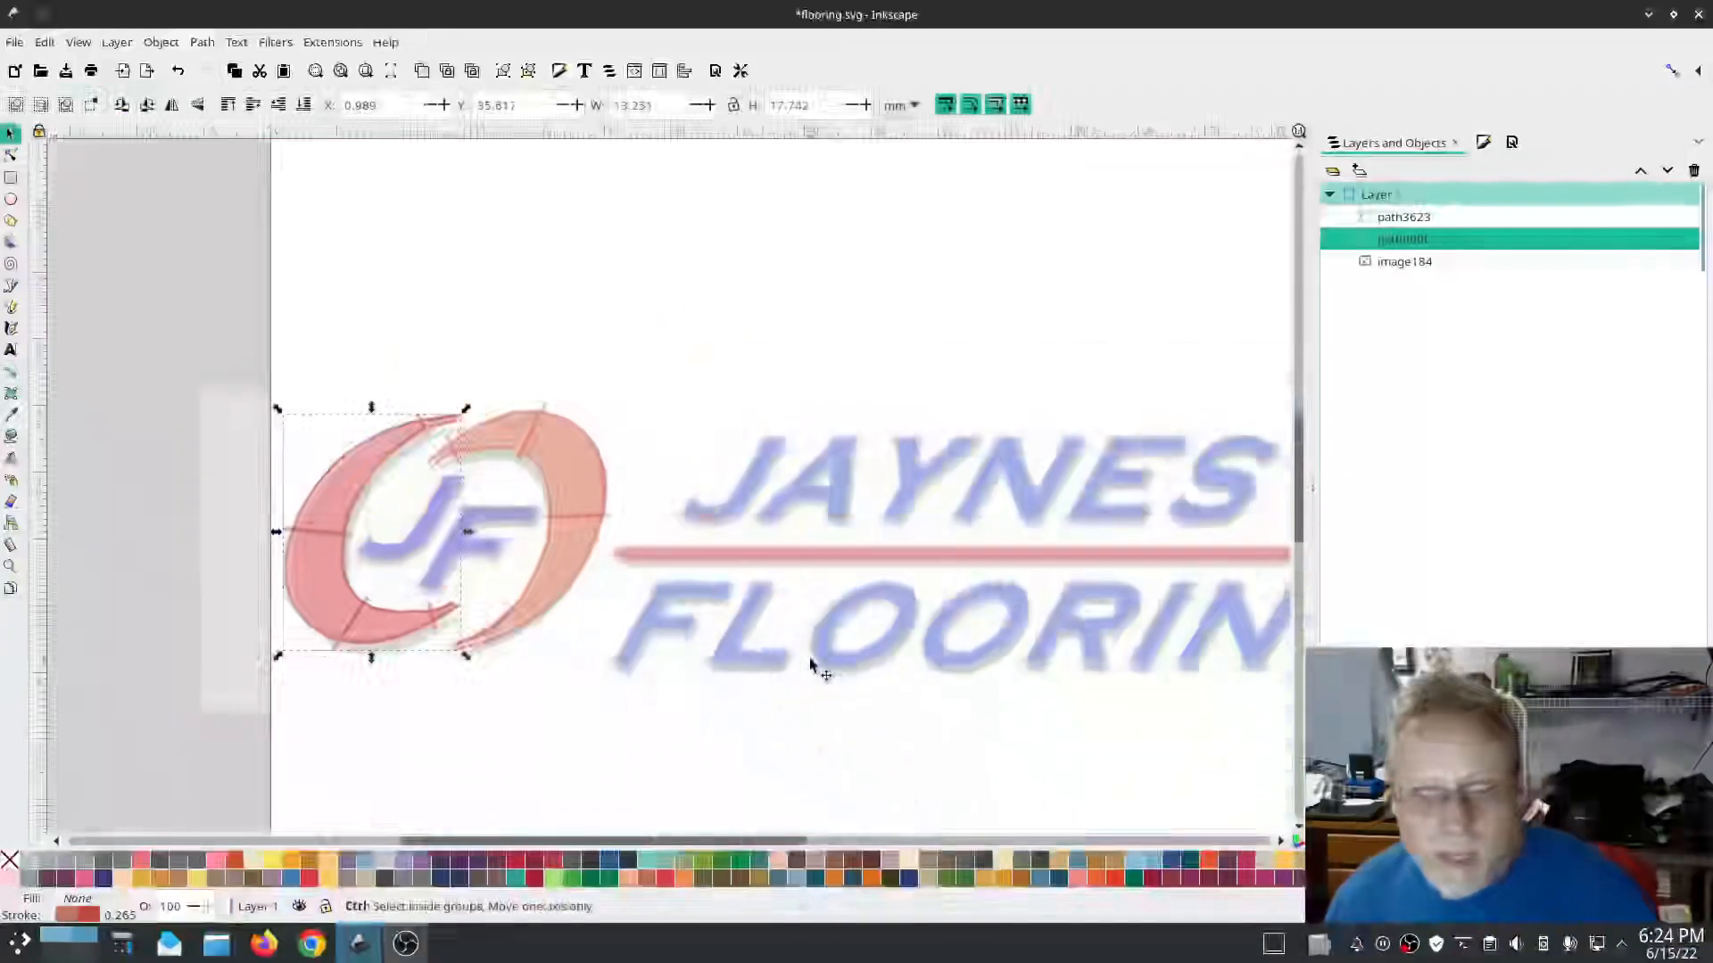
pyautogui.moveTo(971, 683); pyautogui.dragTo(753, 616)
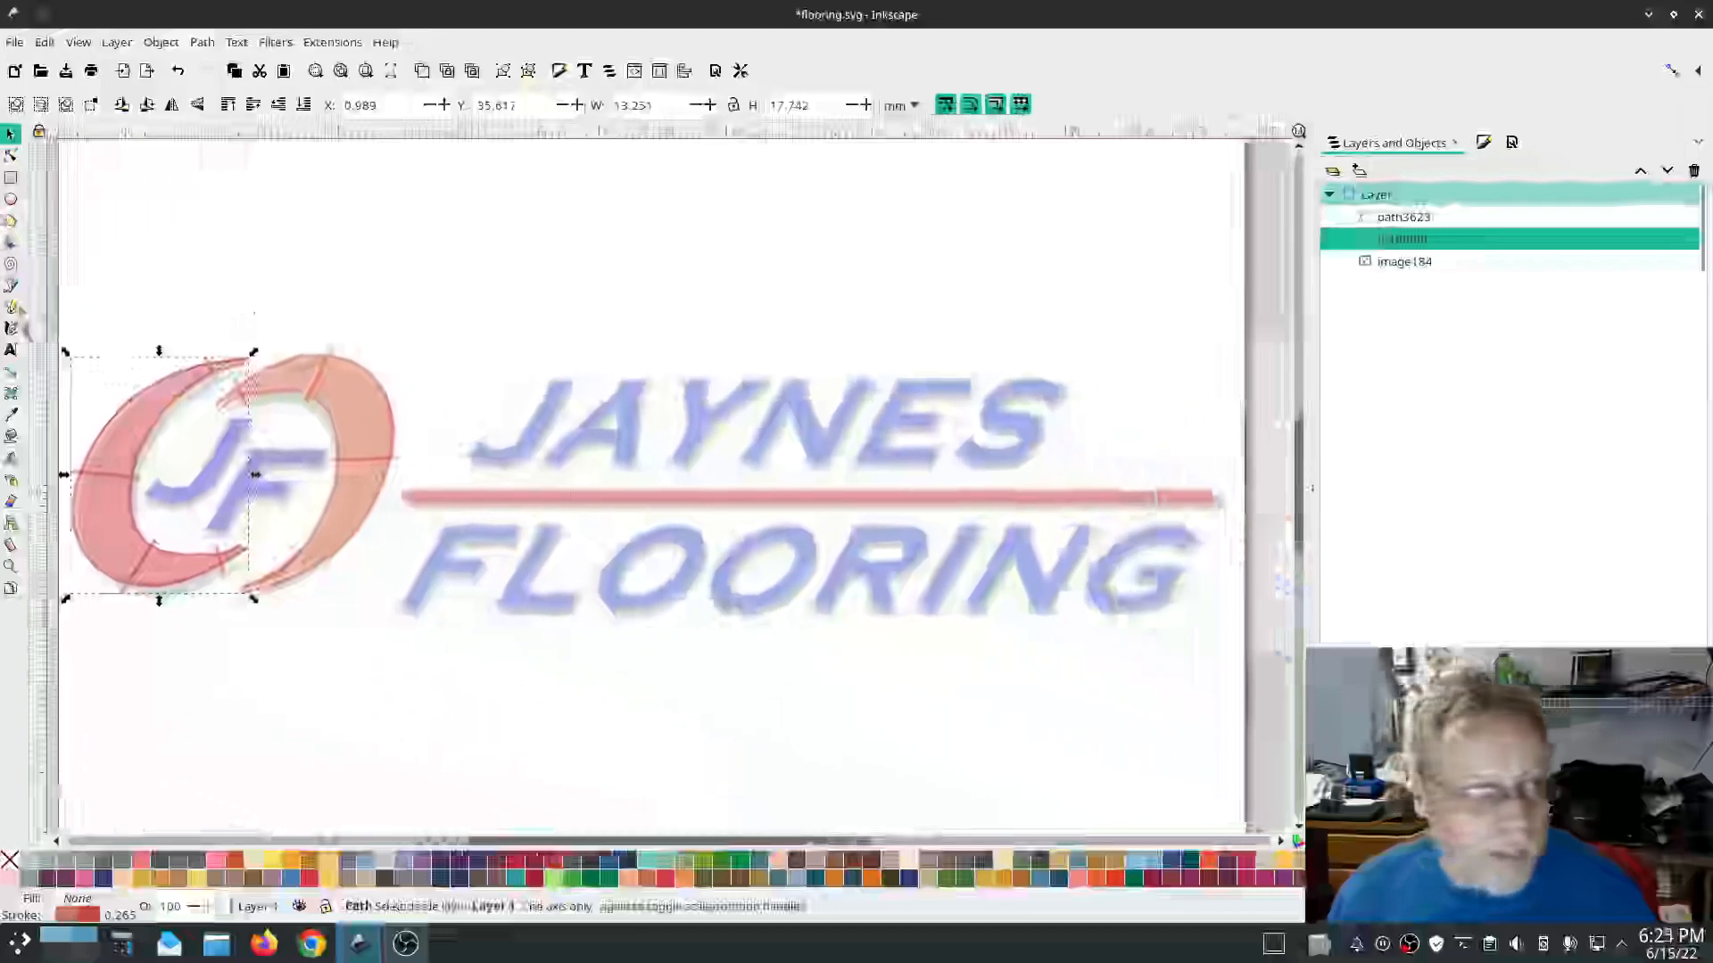
pyautogui.click(10, 285)
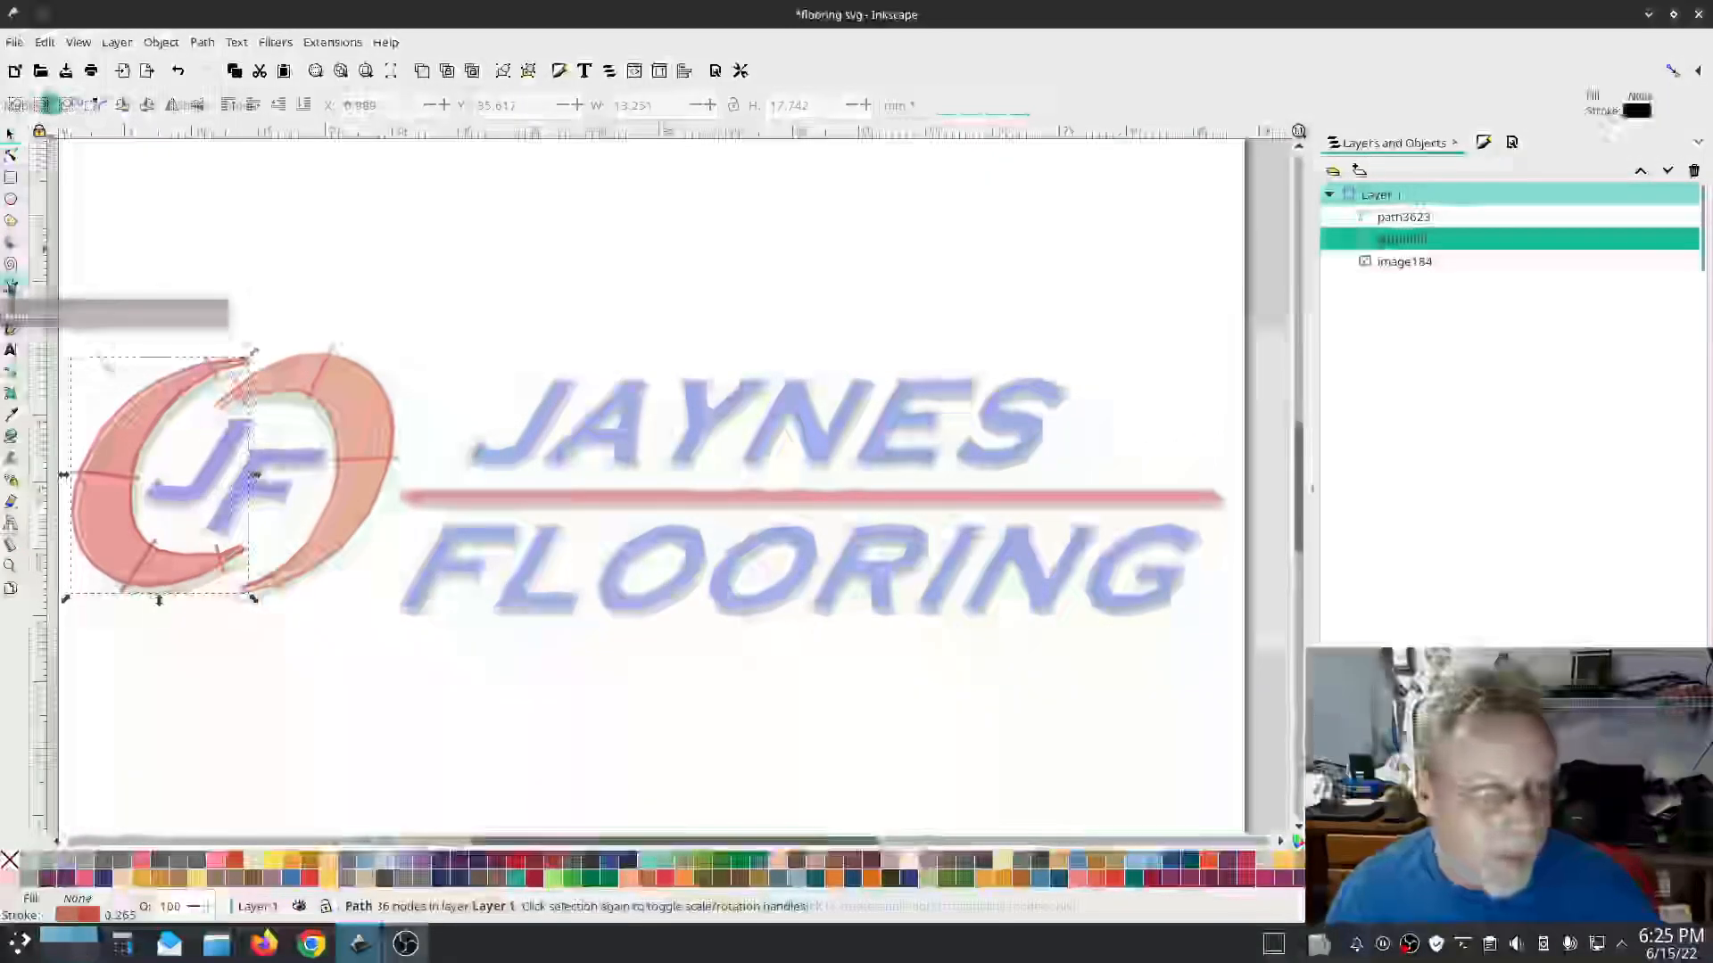
pyautogui.click(401, 494)
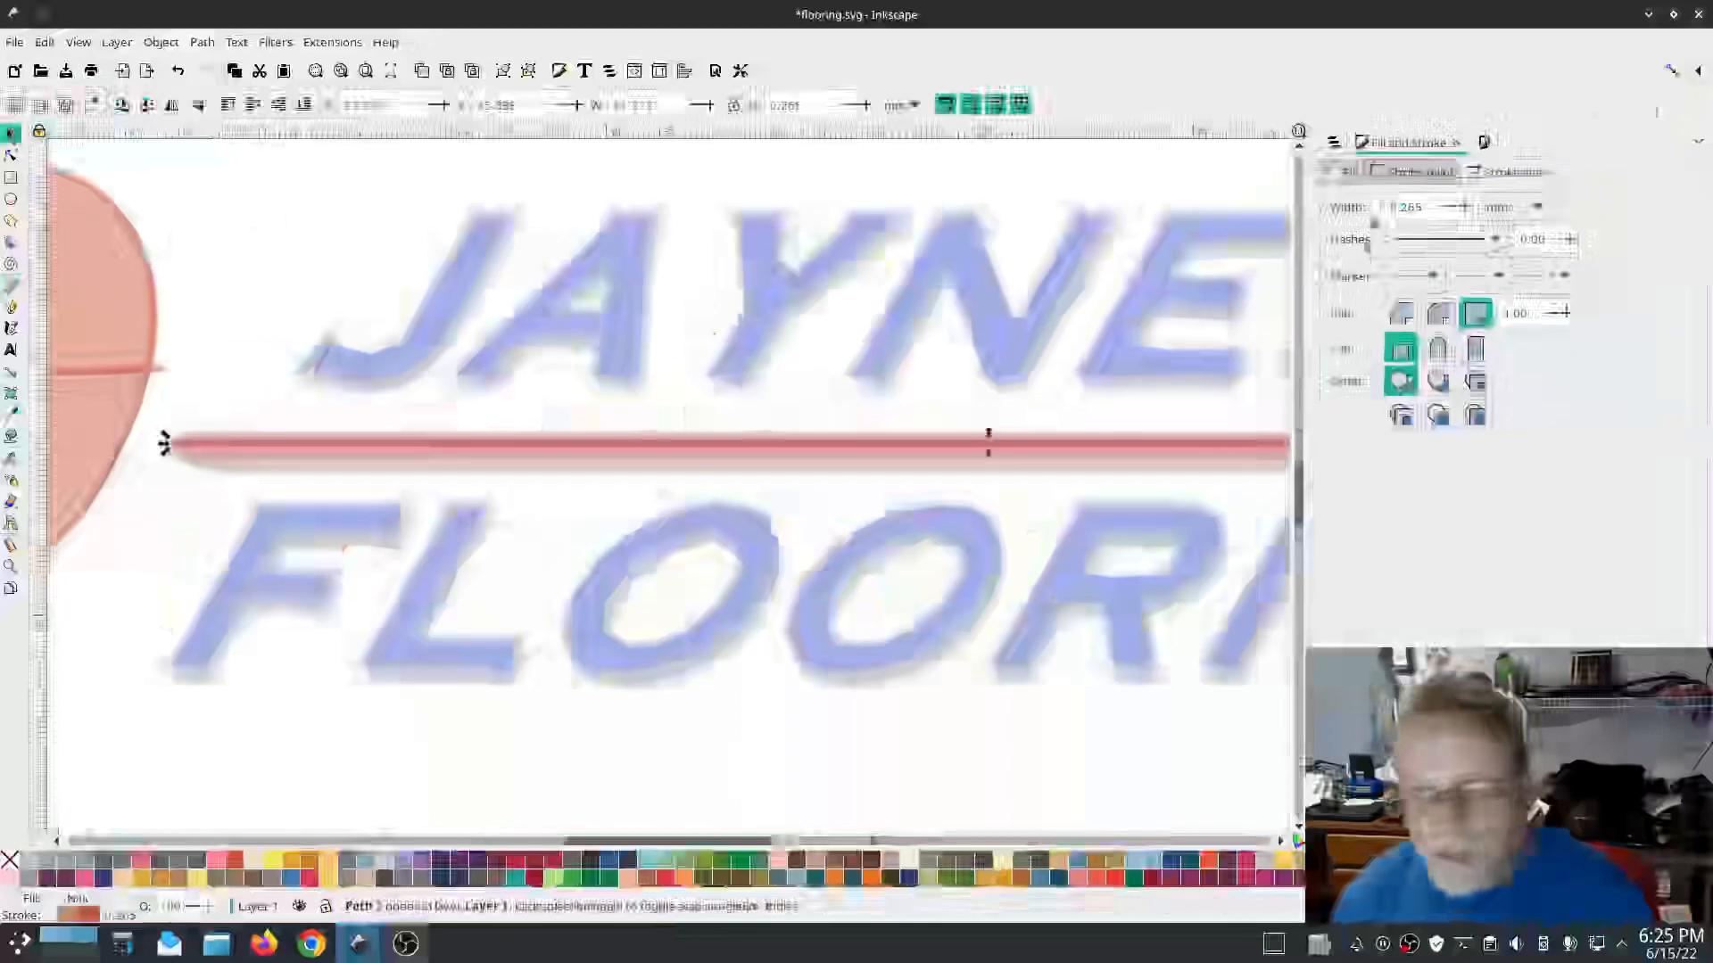
# Step: Try stroke widths of 3 mm and 2 mm on the bar line, and settle on 1.5 mm to match the logo's bar
pyautogui.doubleClick(1419, 207)
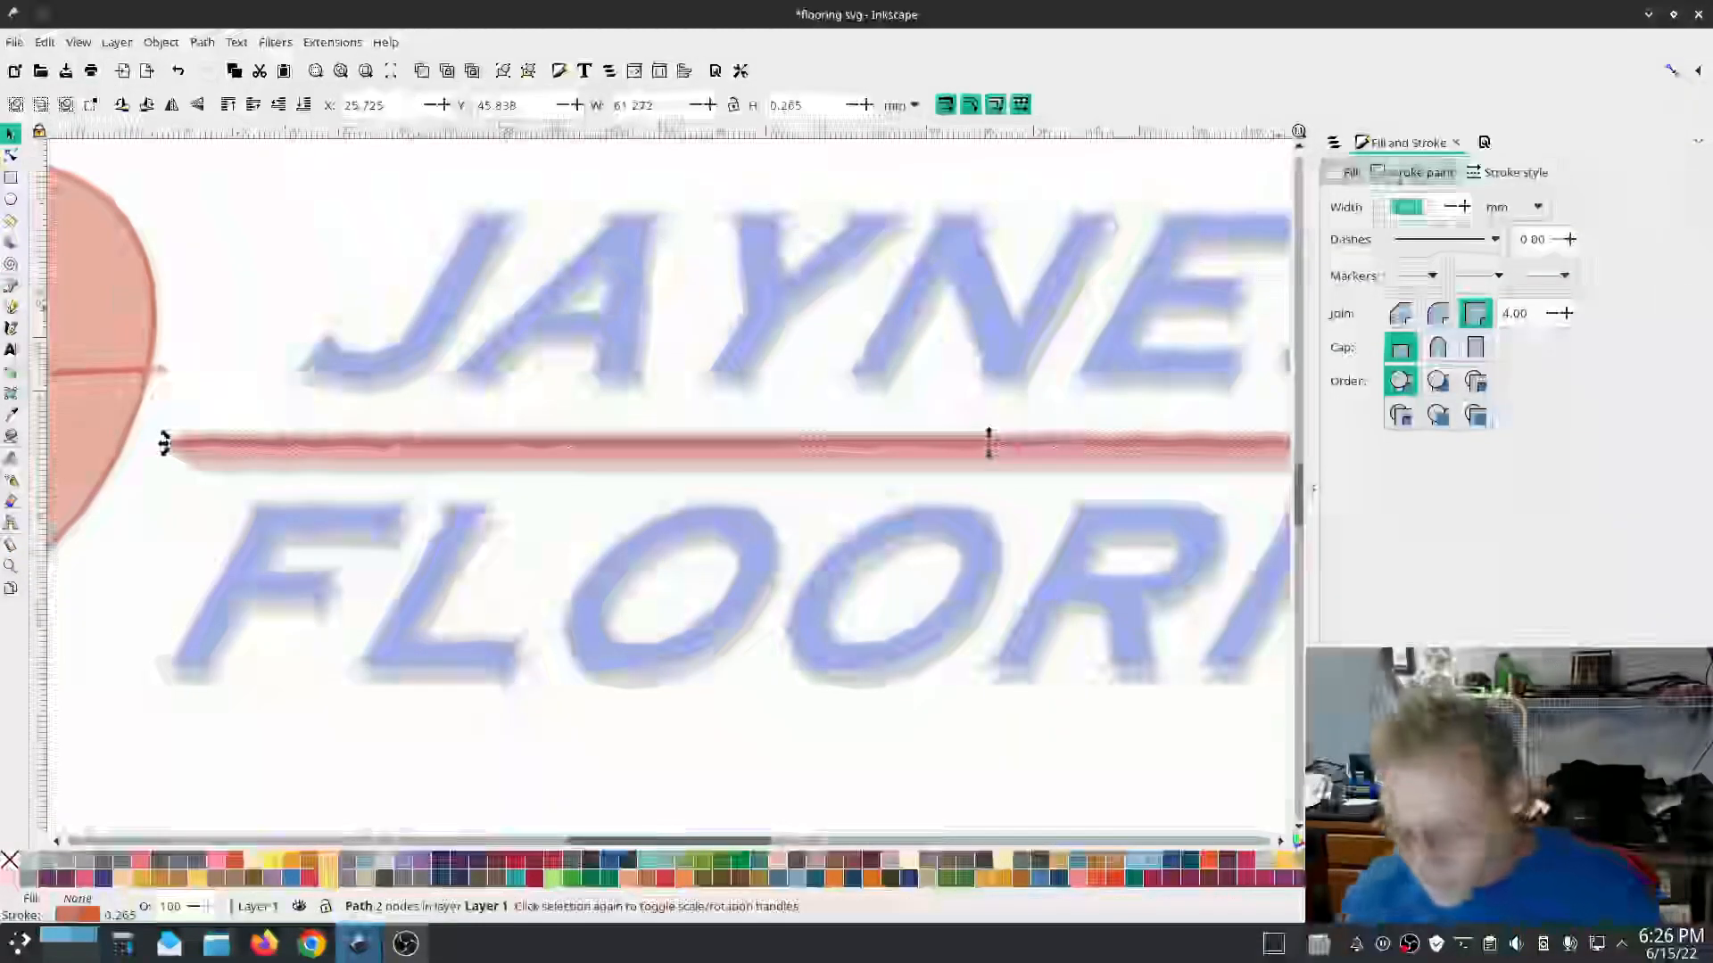
pyautogui.write('3')
pyautogui.press('Return')
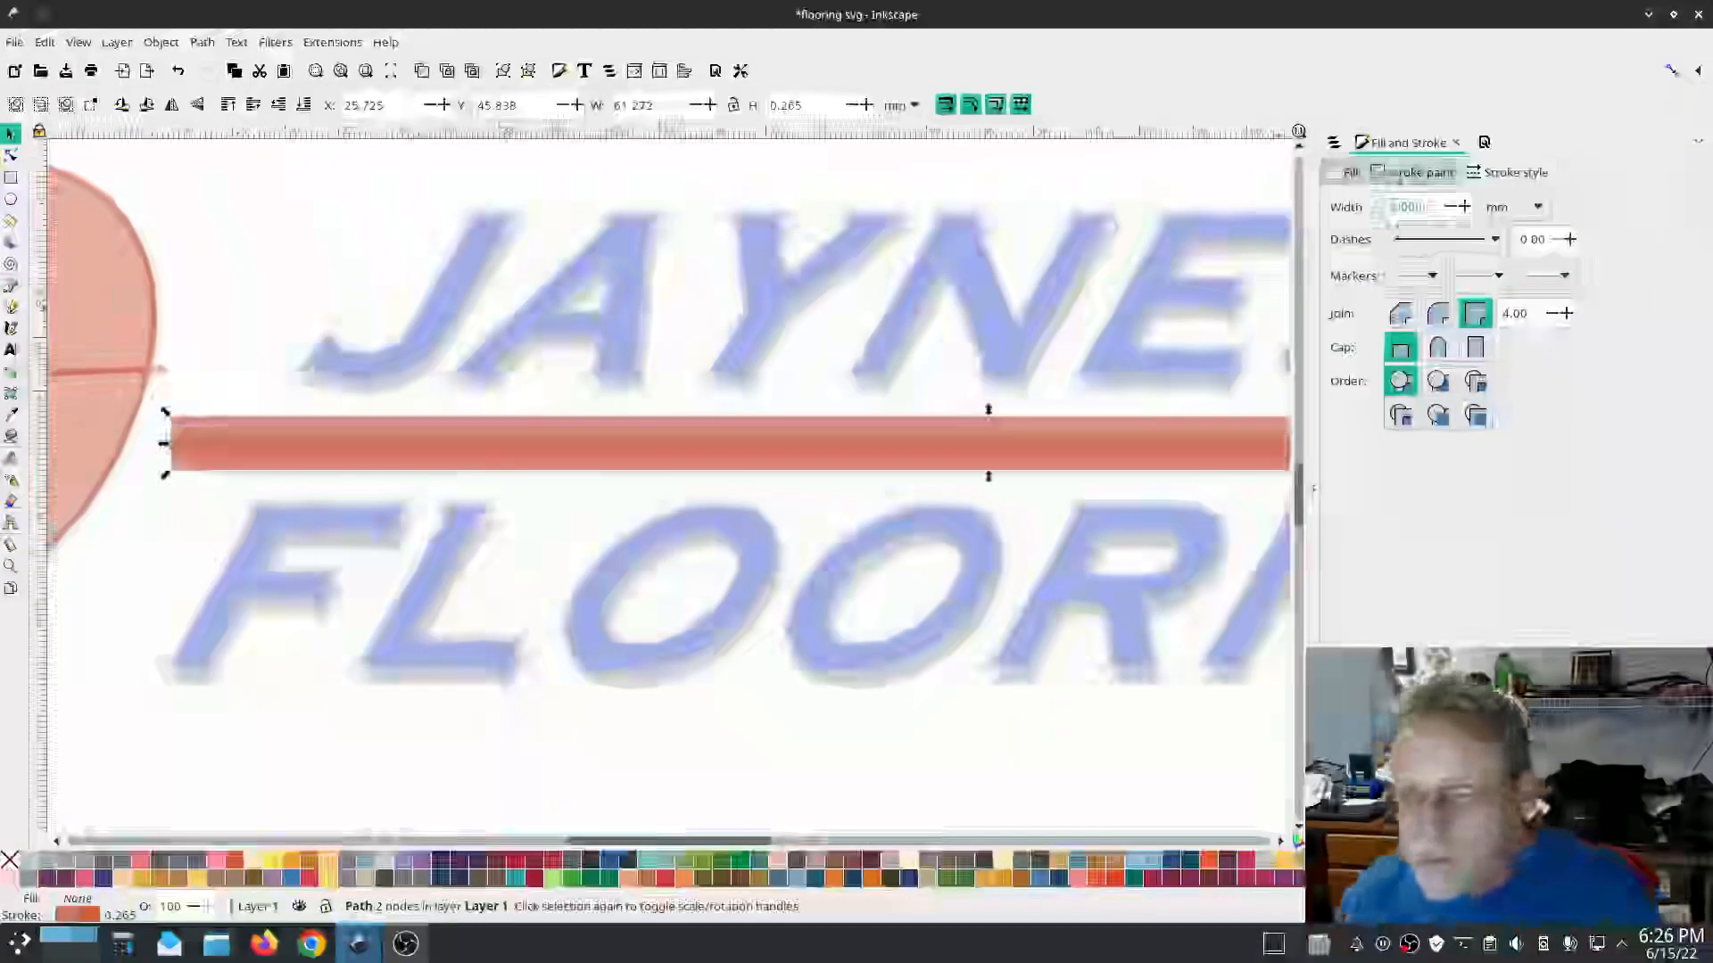
pyautogui.write('2')
pyautogui.press('Return')
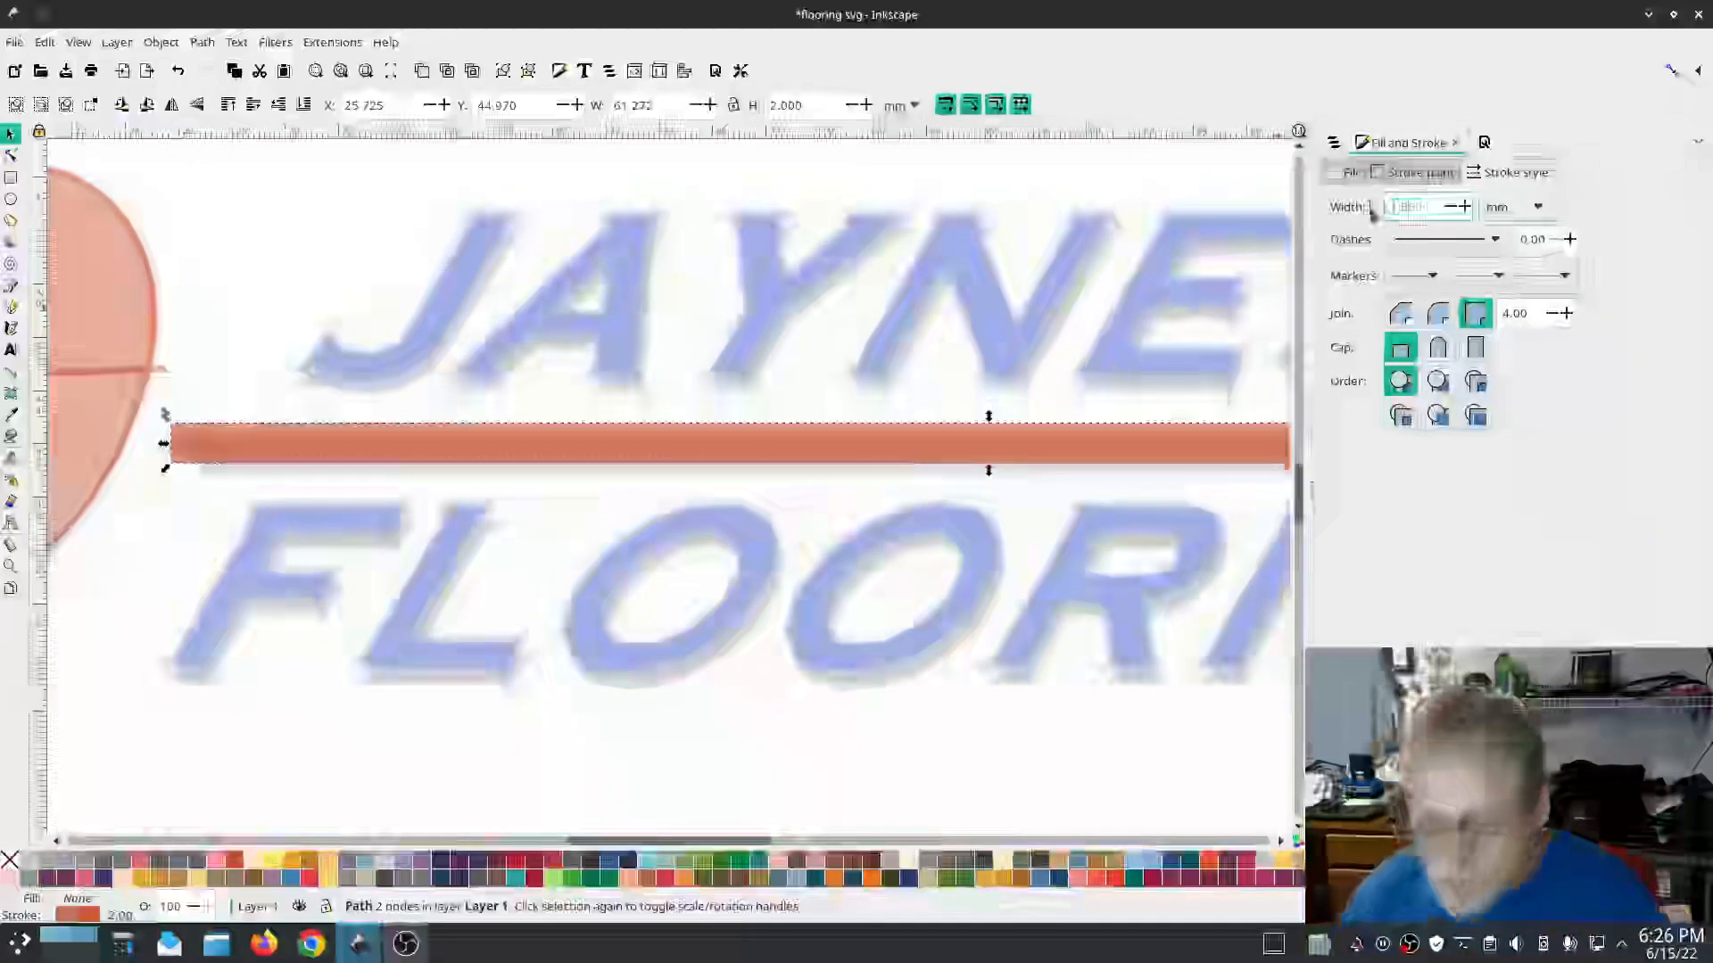
pyautogui.scroll(-4, 1193, 562)
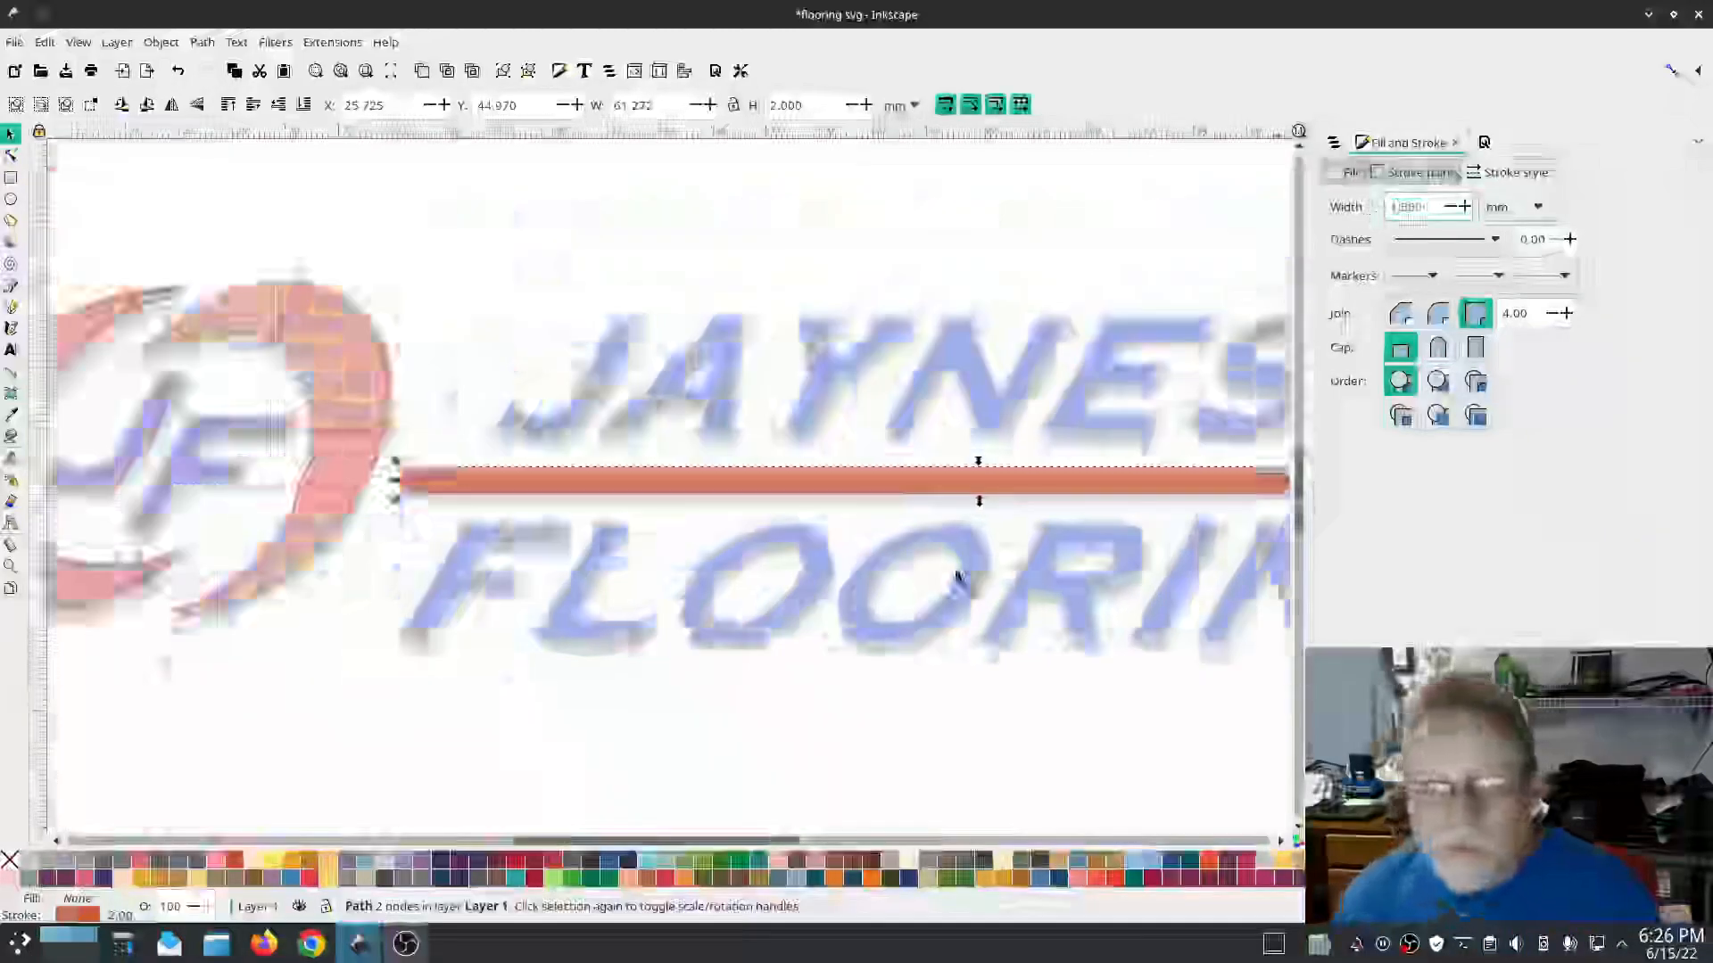
pyautogui.write('1.5')
pyautogui.press('Return')
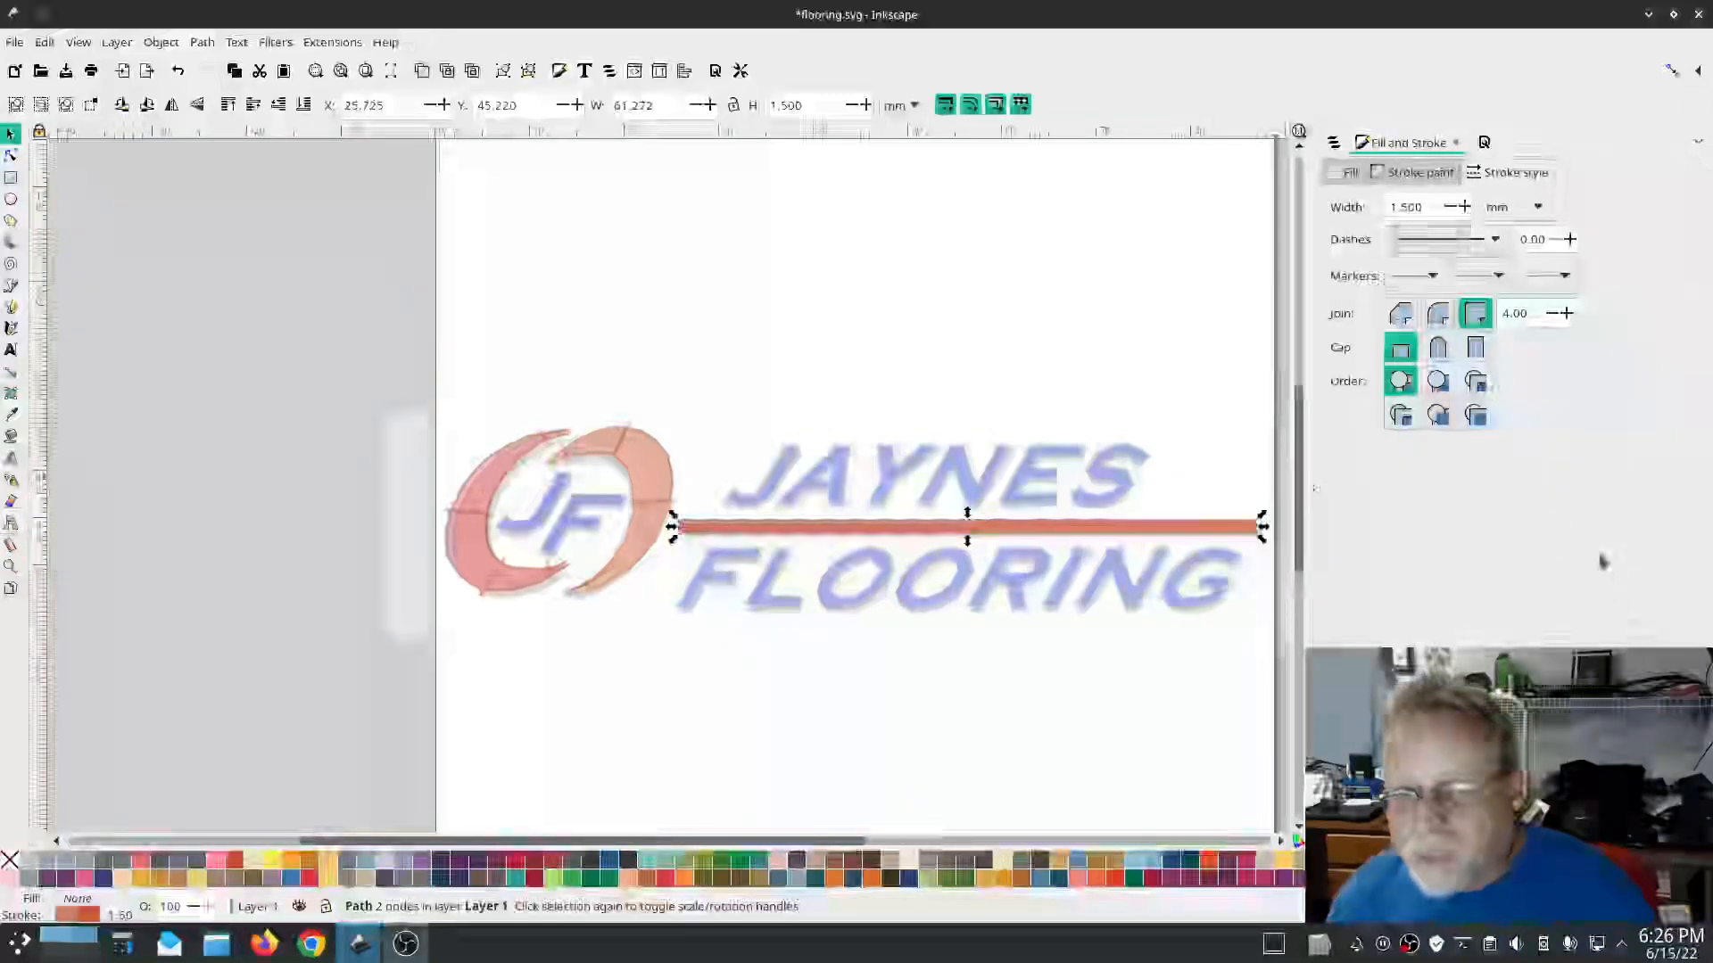
# Step: Convert the 1.5 mm bar line into a satin column with the Ink/Stitch satin tools
pyautogui.click(332, 42)
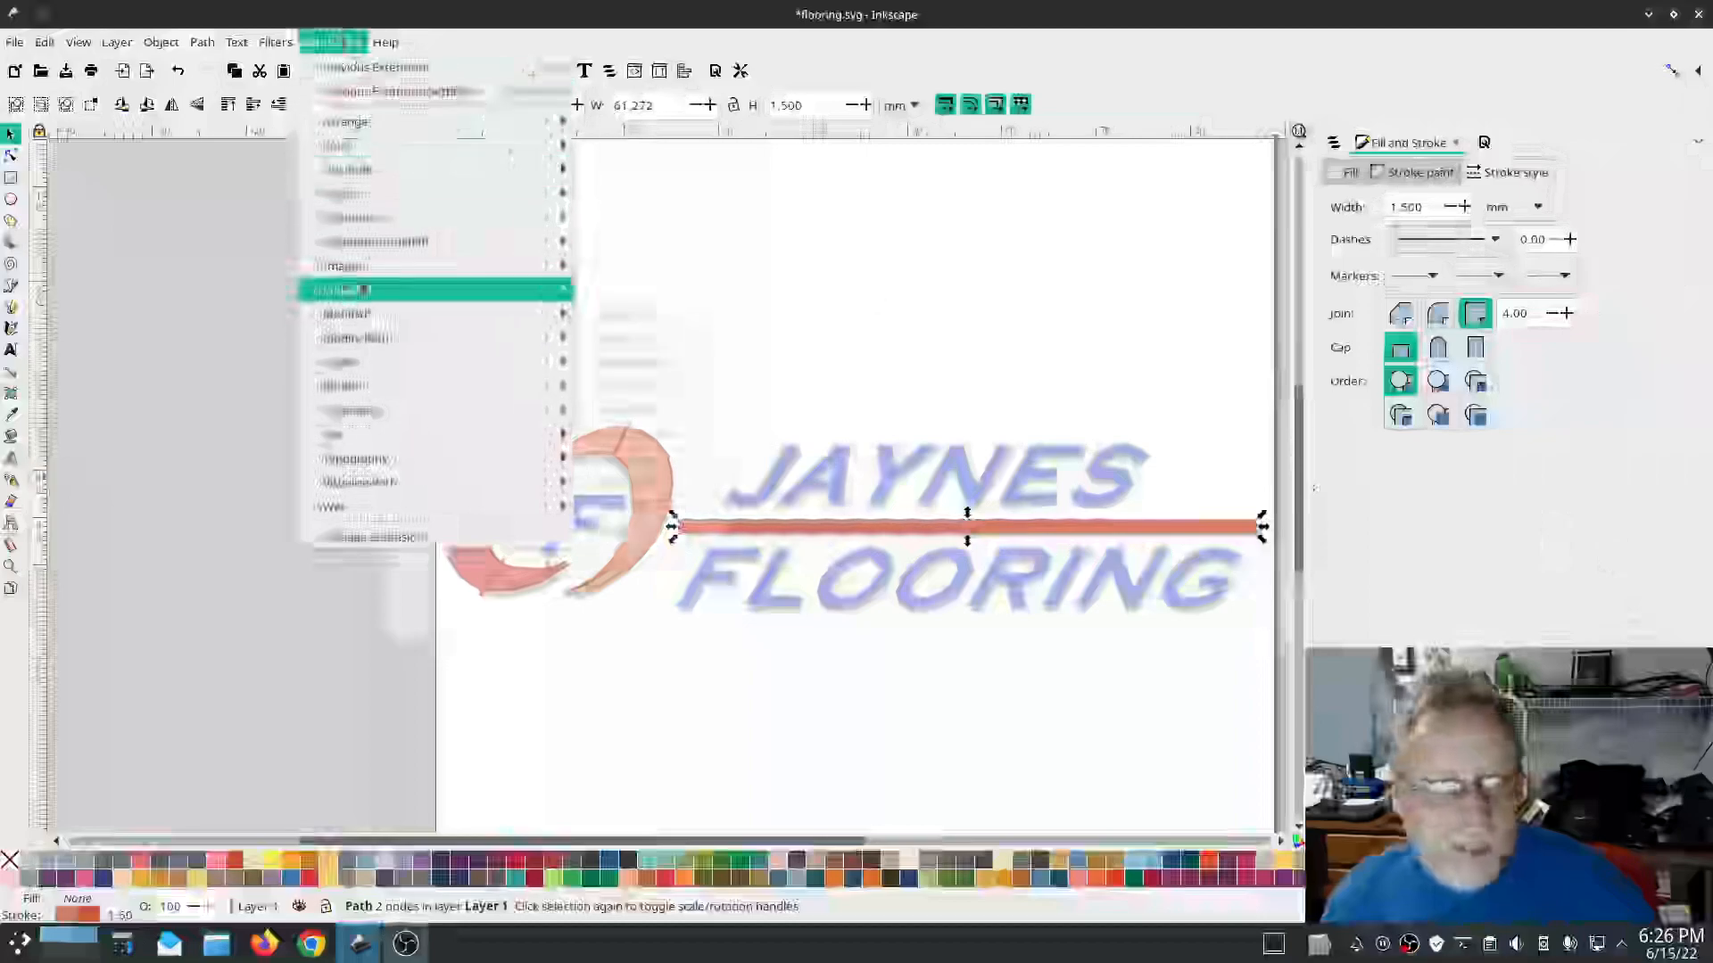
pyautogui.moveTo(499, 291)
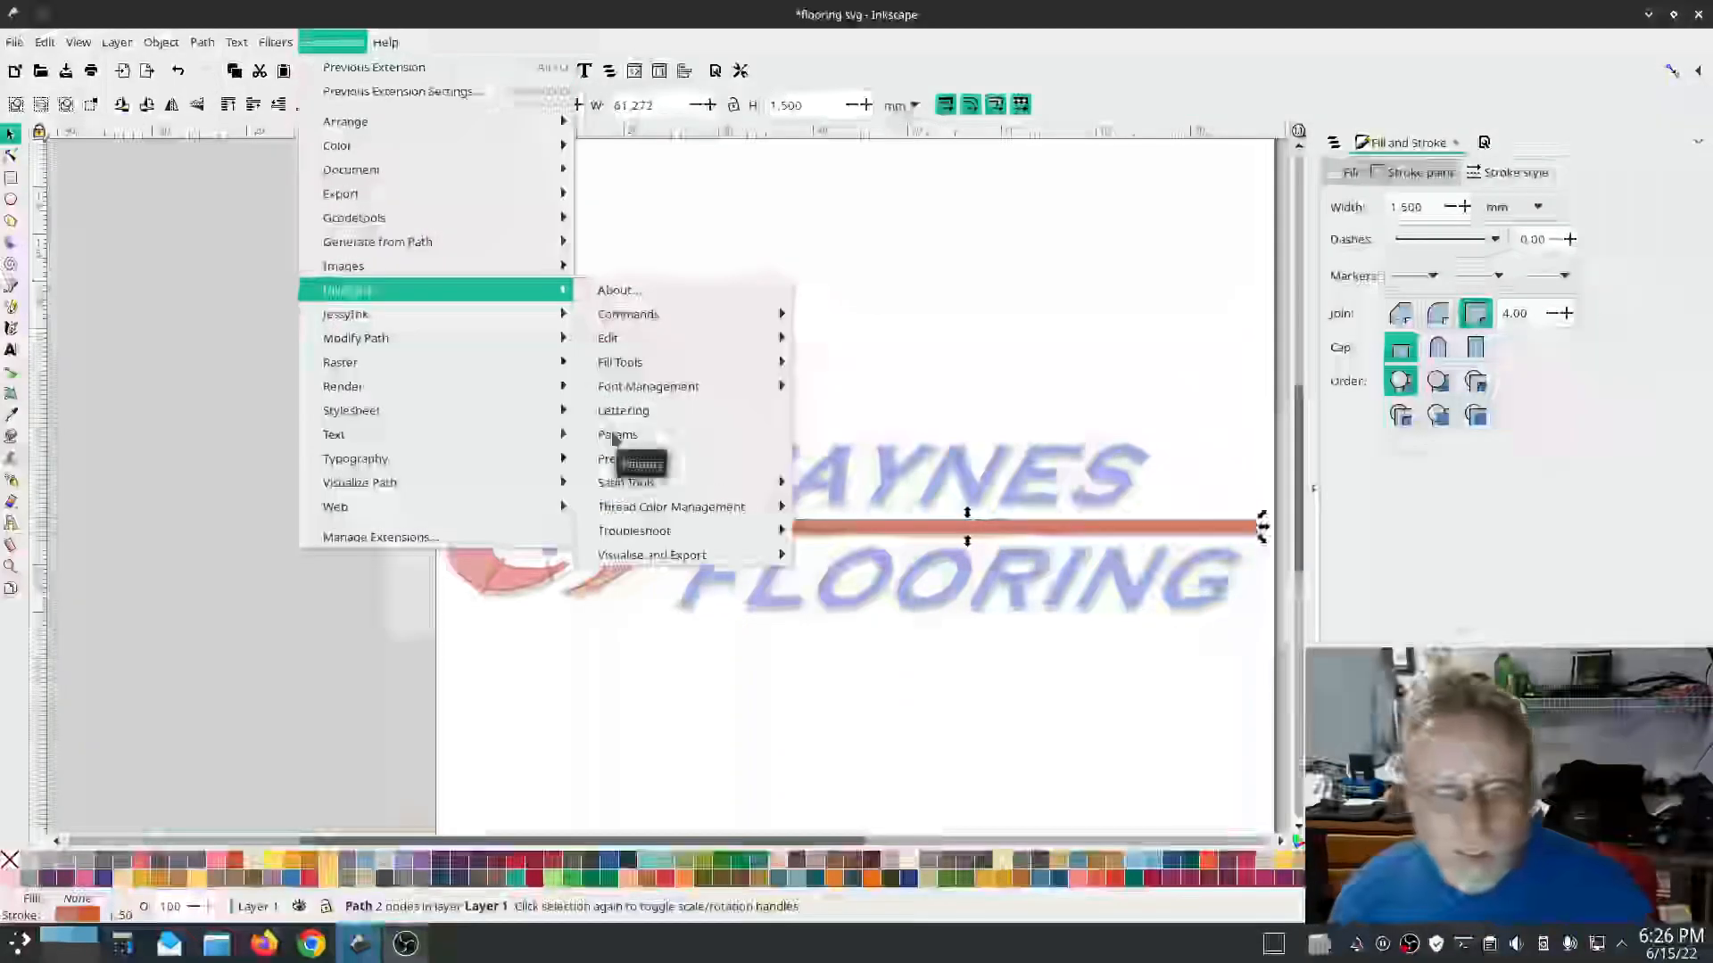
pyautogui.moveTo(630, 486)
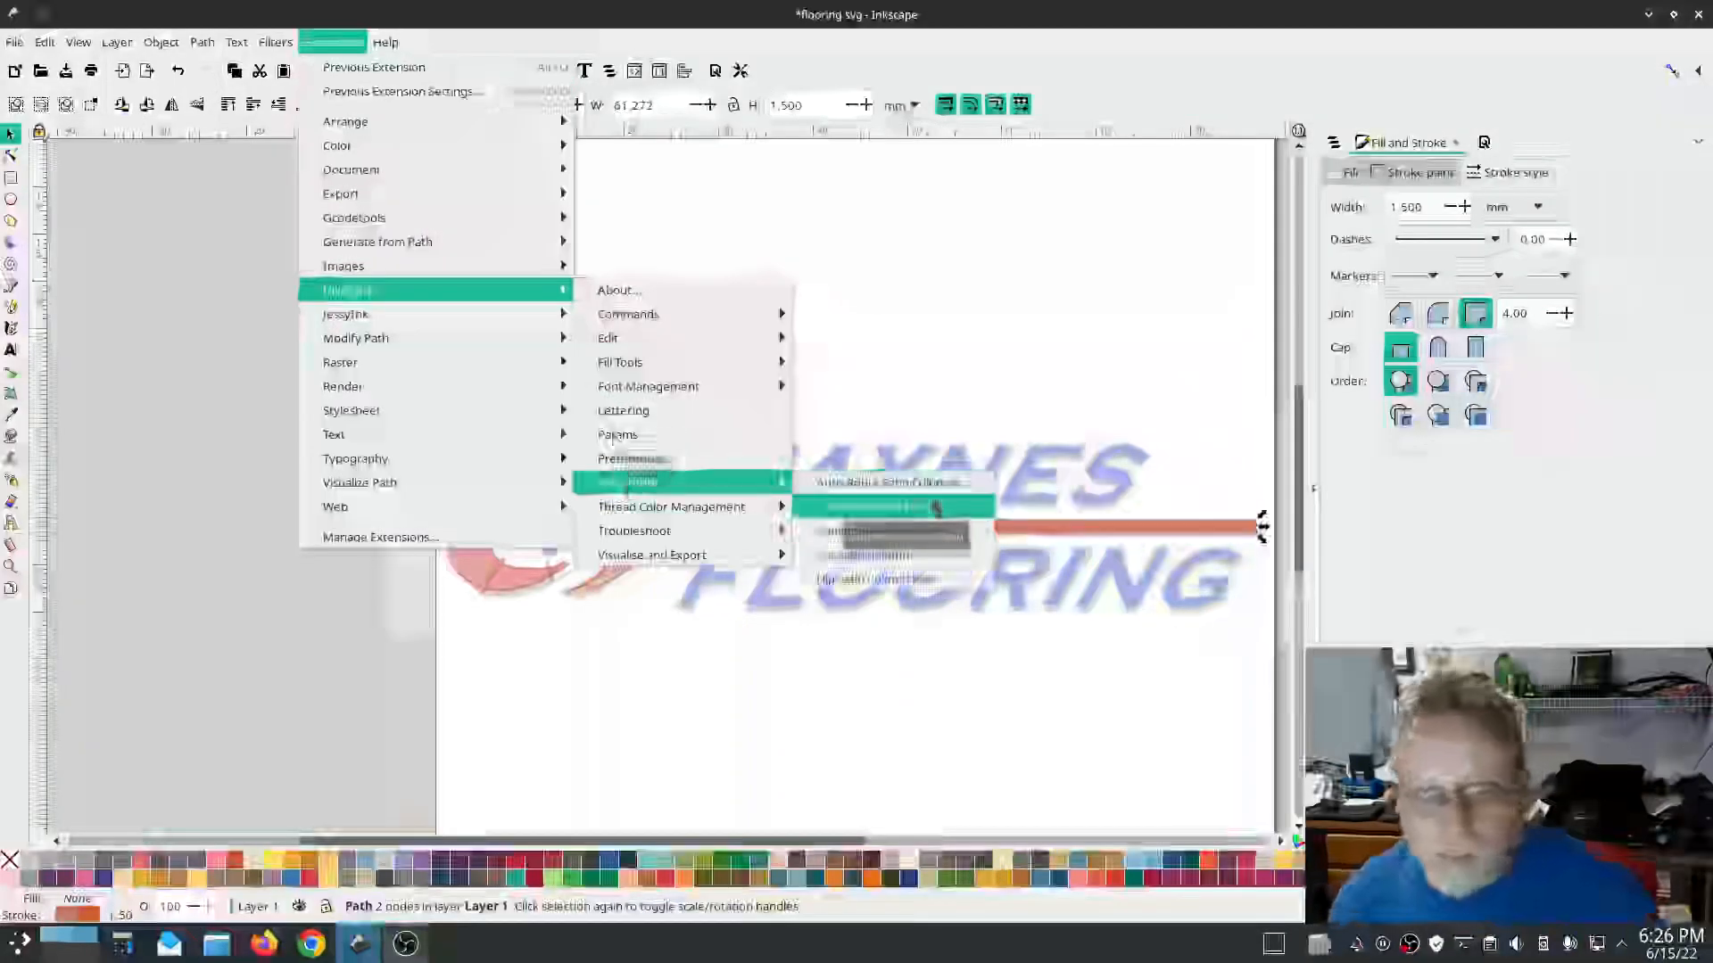
pyautogui.click(932, 506)
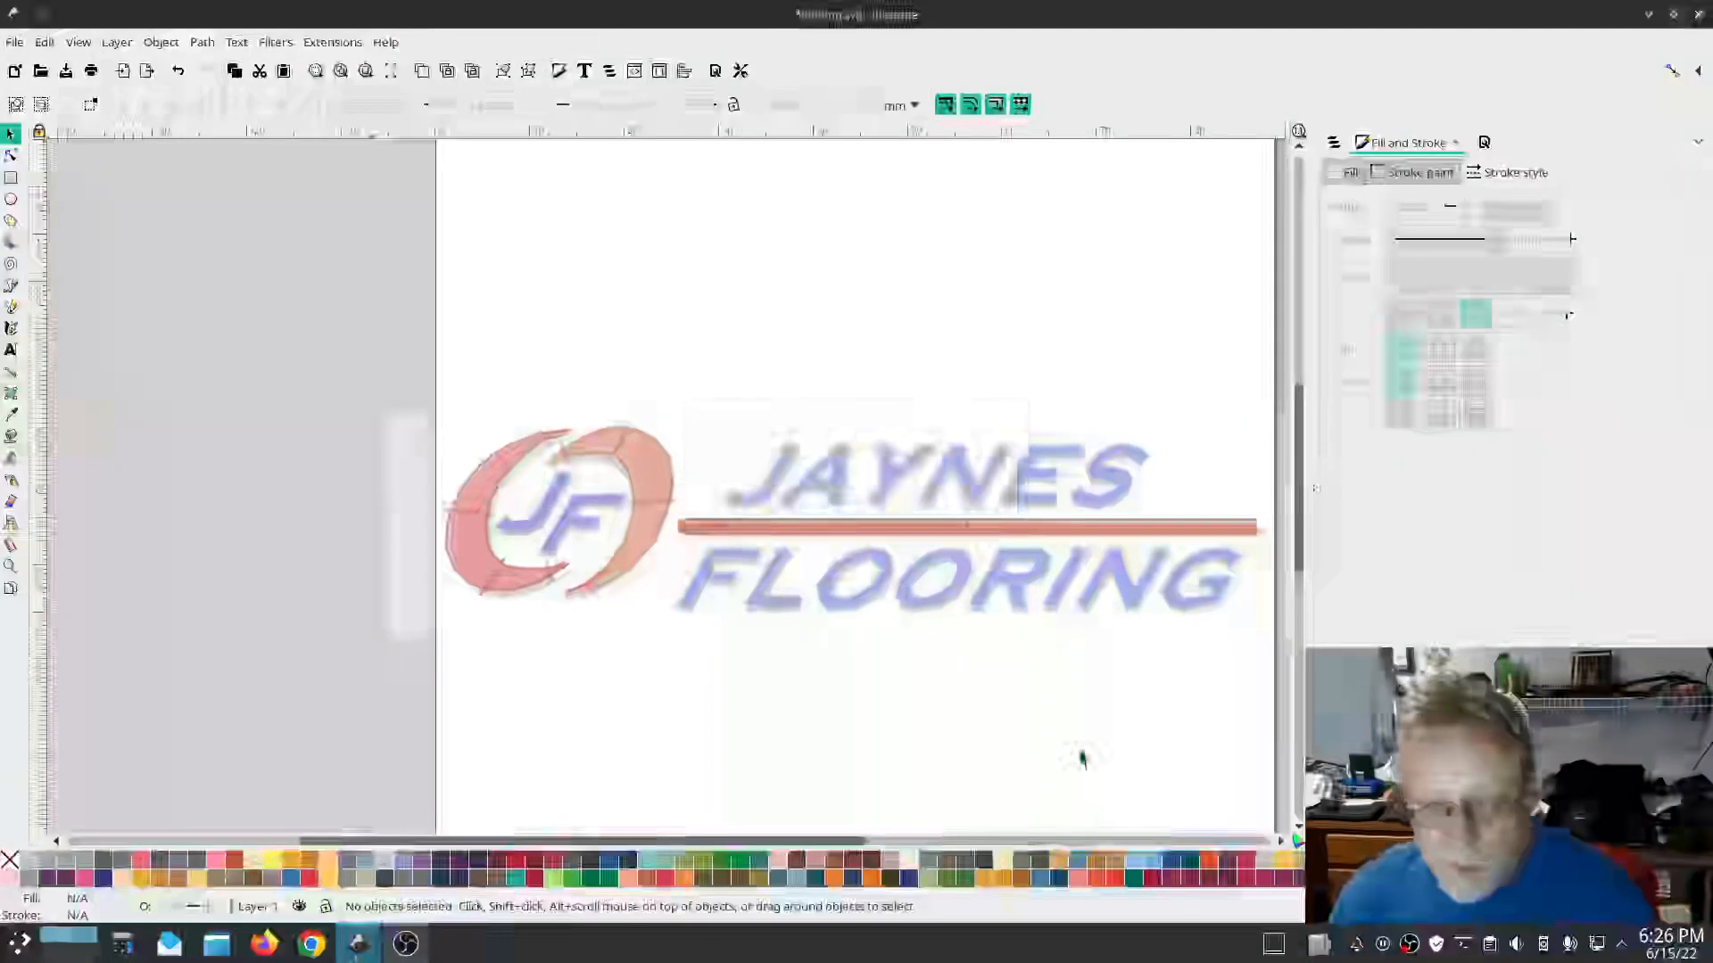
pyautogui.moveTo(1097, 697); pyautogui.dragTo(910, 661)
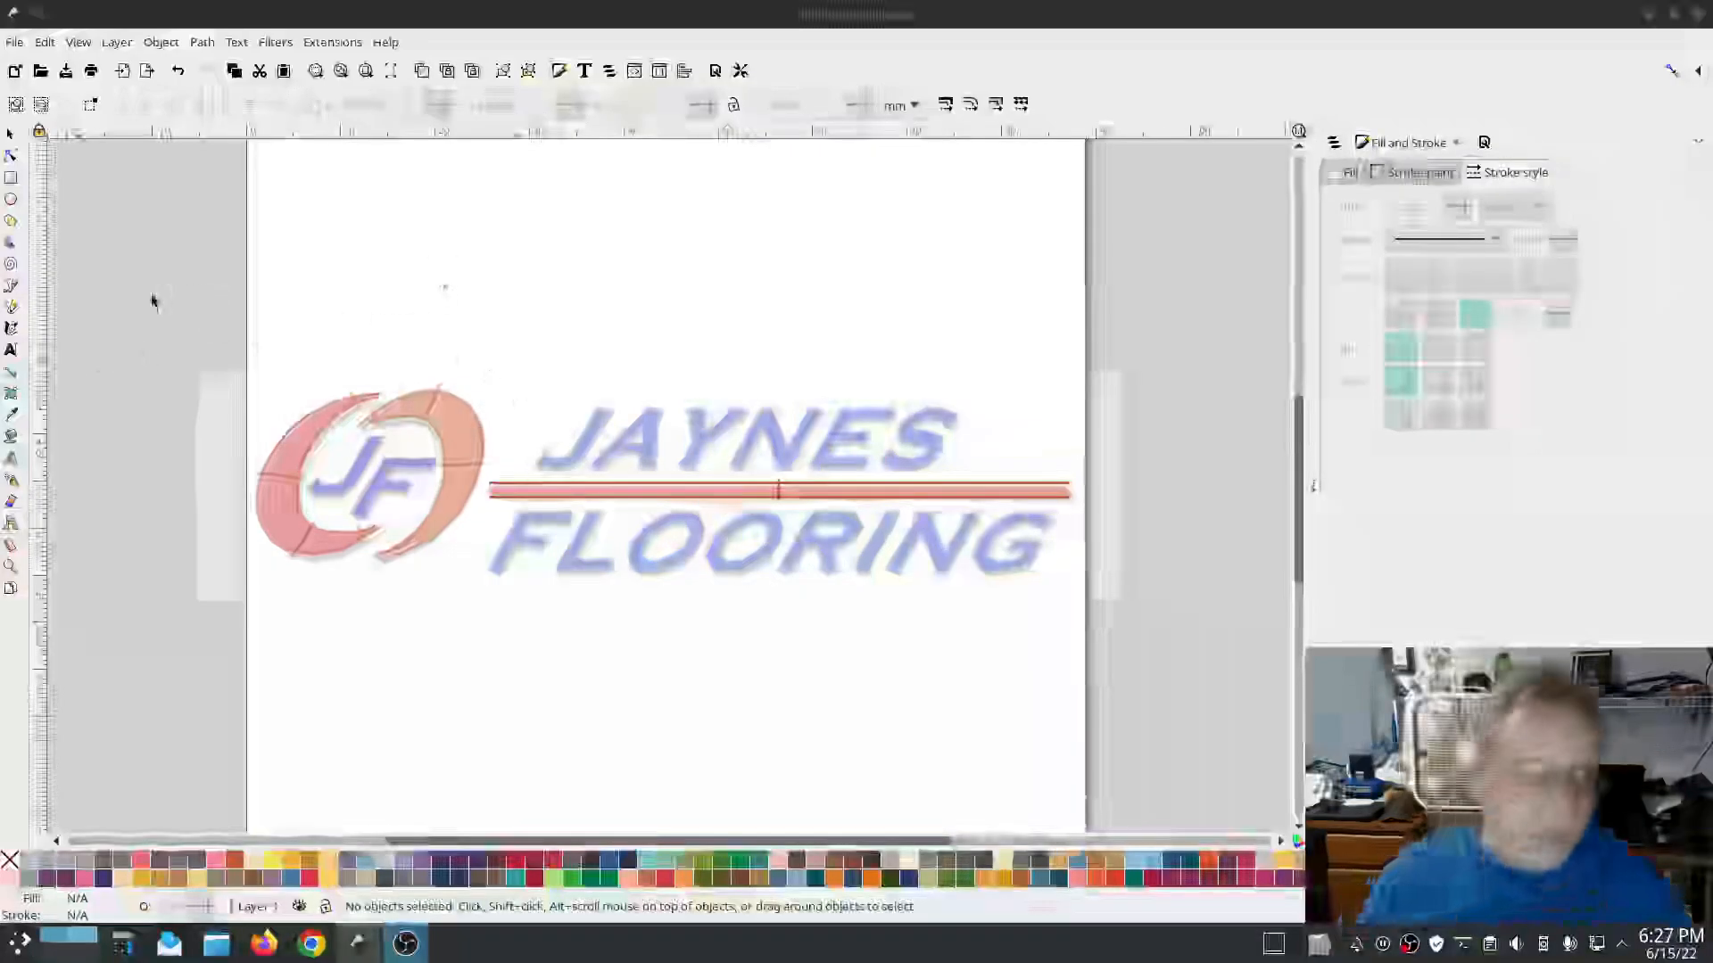
# Step: Trace the inner and outer edges of the J in JAYNES as two separate open paths with the Bezier tool
pyautogui.scroll(3, 582, 439)
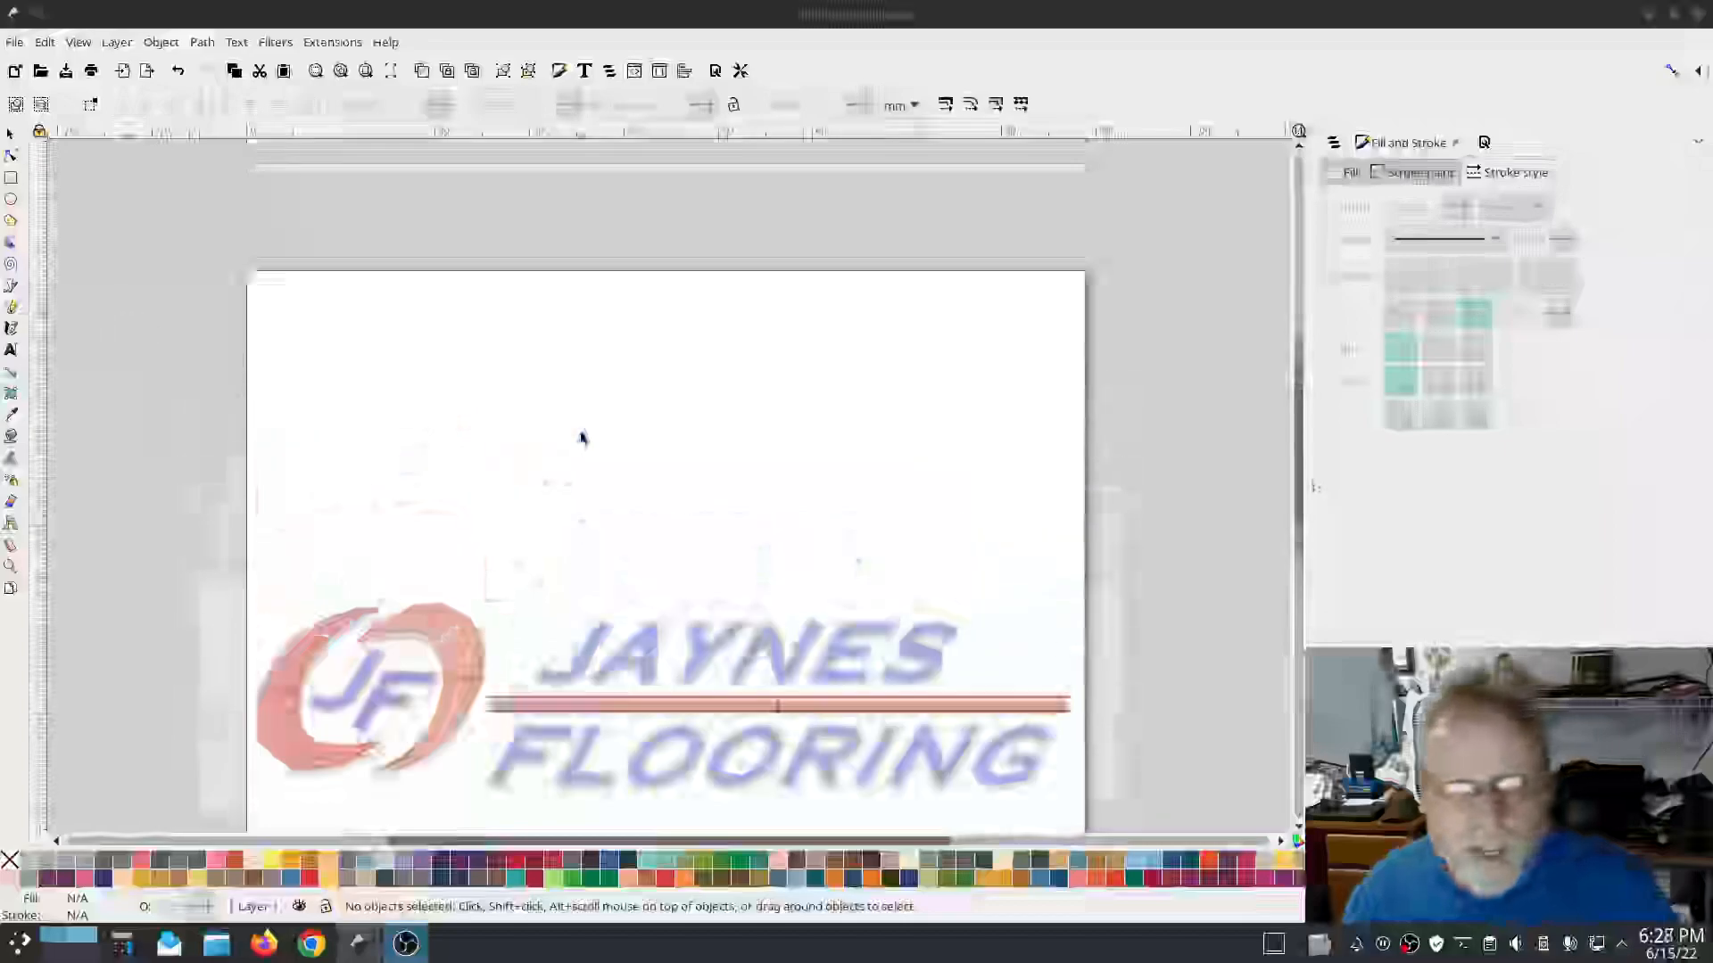
pyautogui.scroll(-3, 578, 446)
pyautogui.keyDown('ctrl'); pyautogui.scroll(5, 589, 552); pyautogui.keyUp('ctrl')
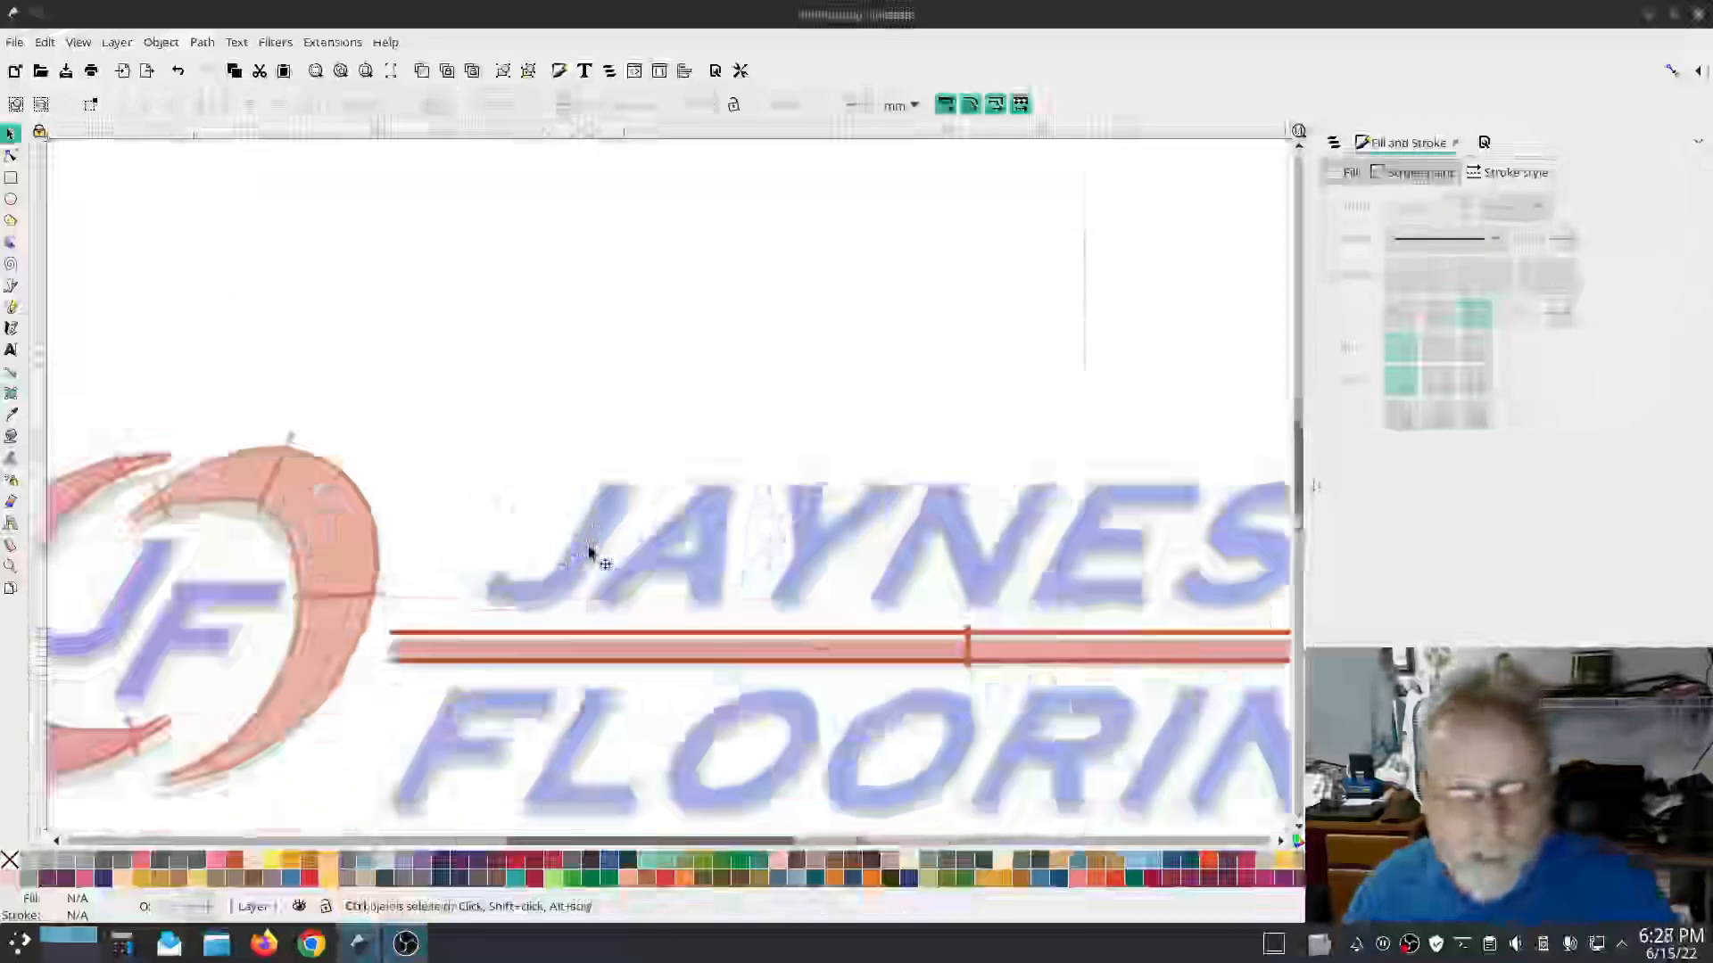
pyautogui.scroll(-3, 573, 565)
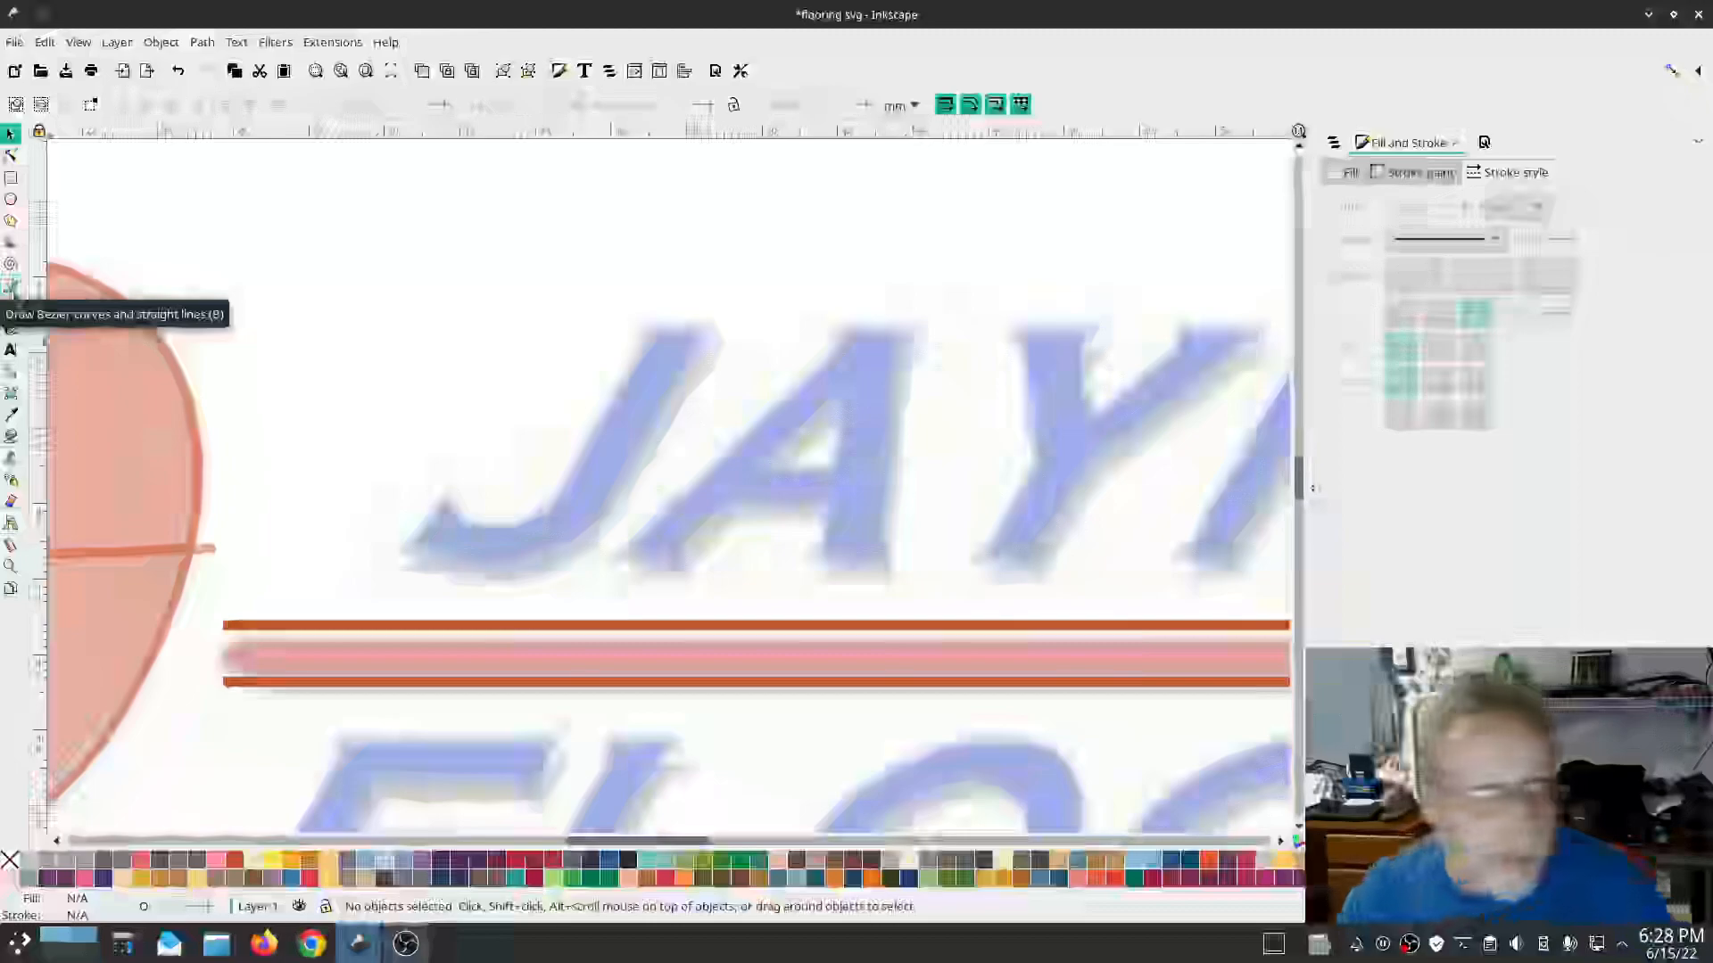
pyautogui.click(13, 287)
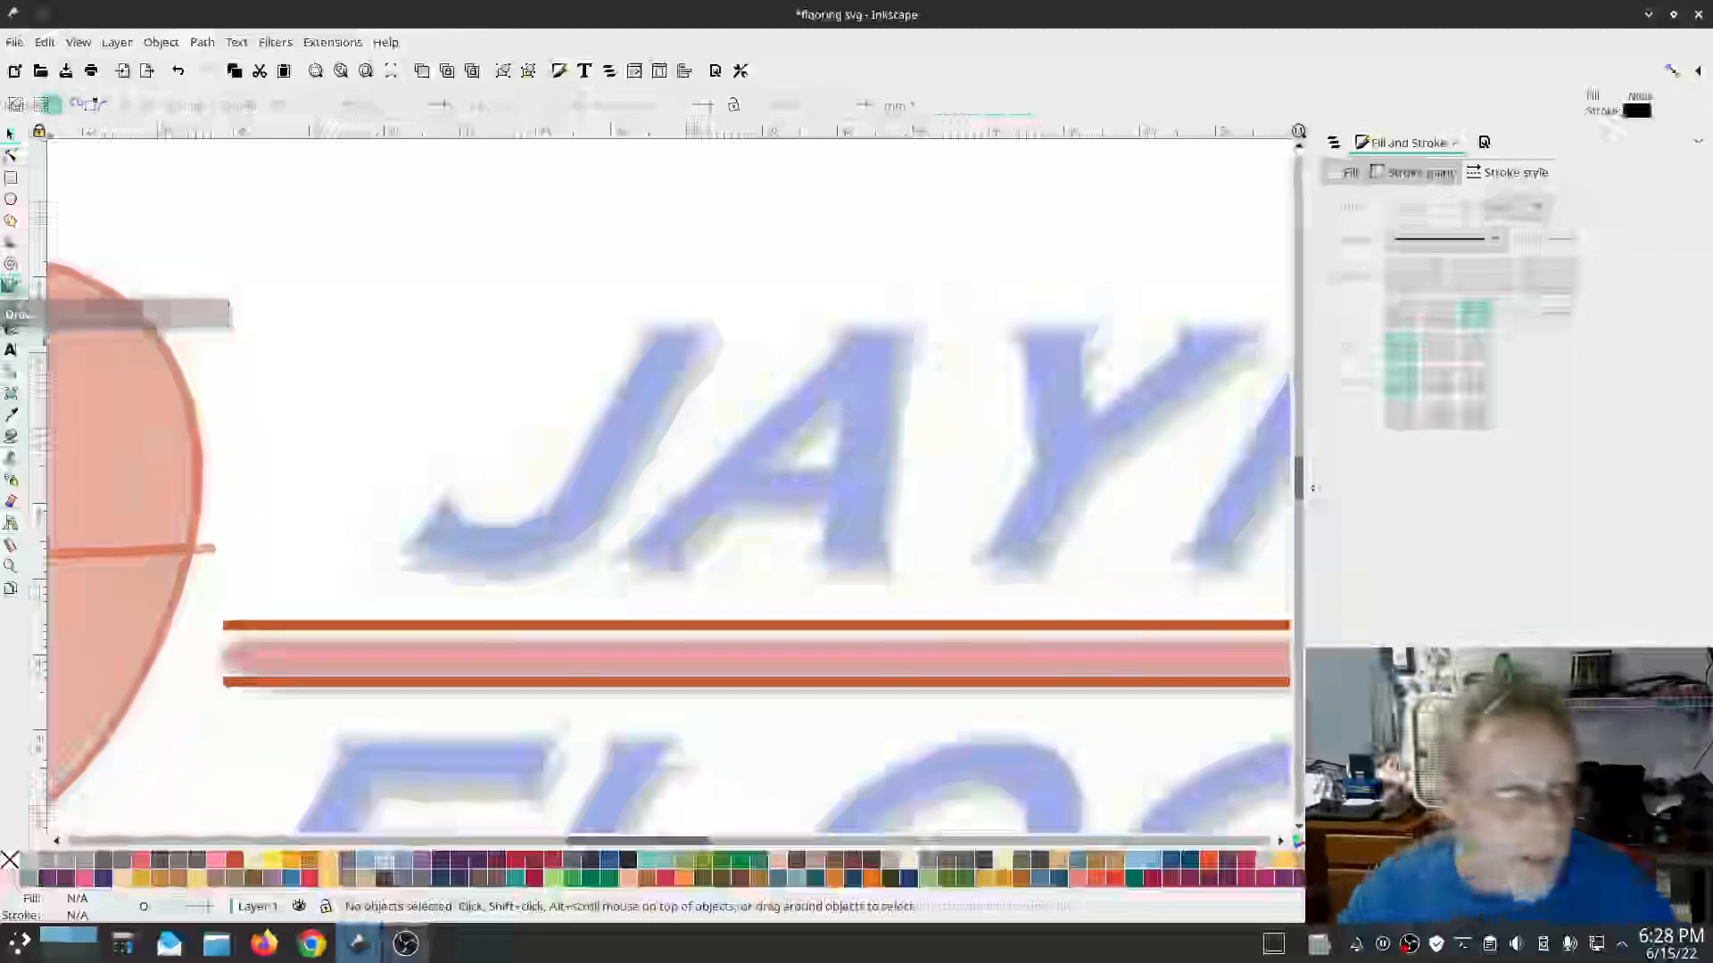
pyautogui.click(656, 338)
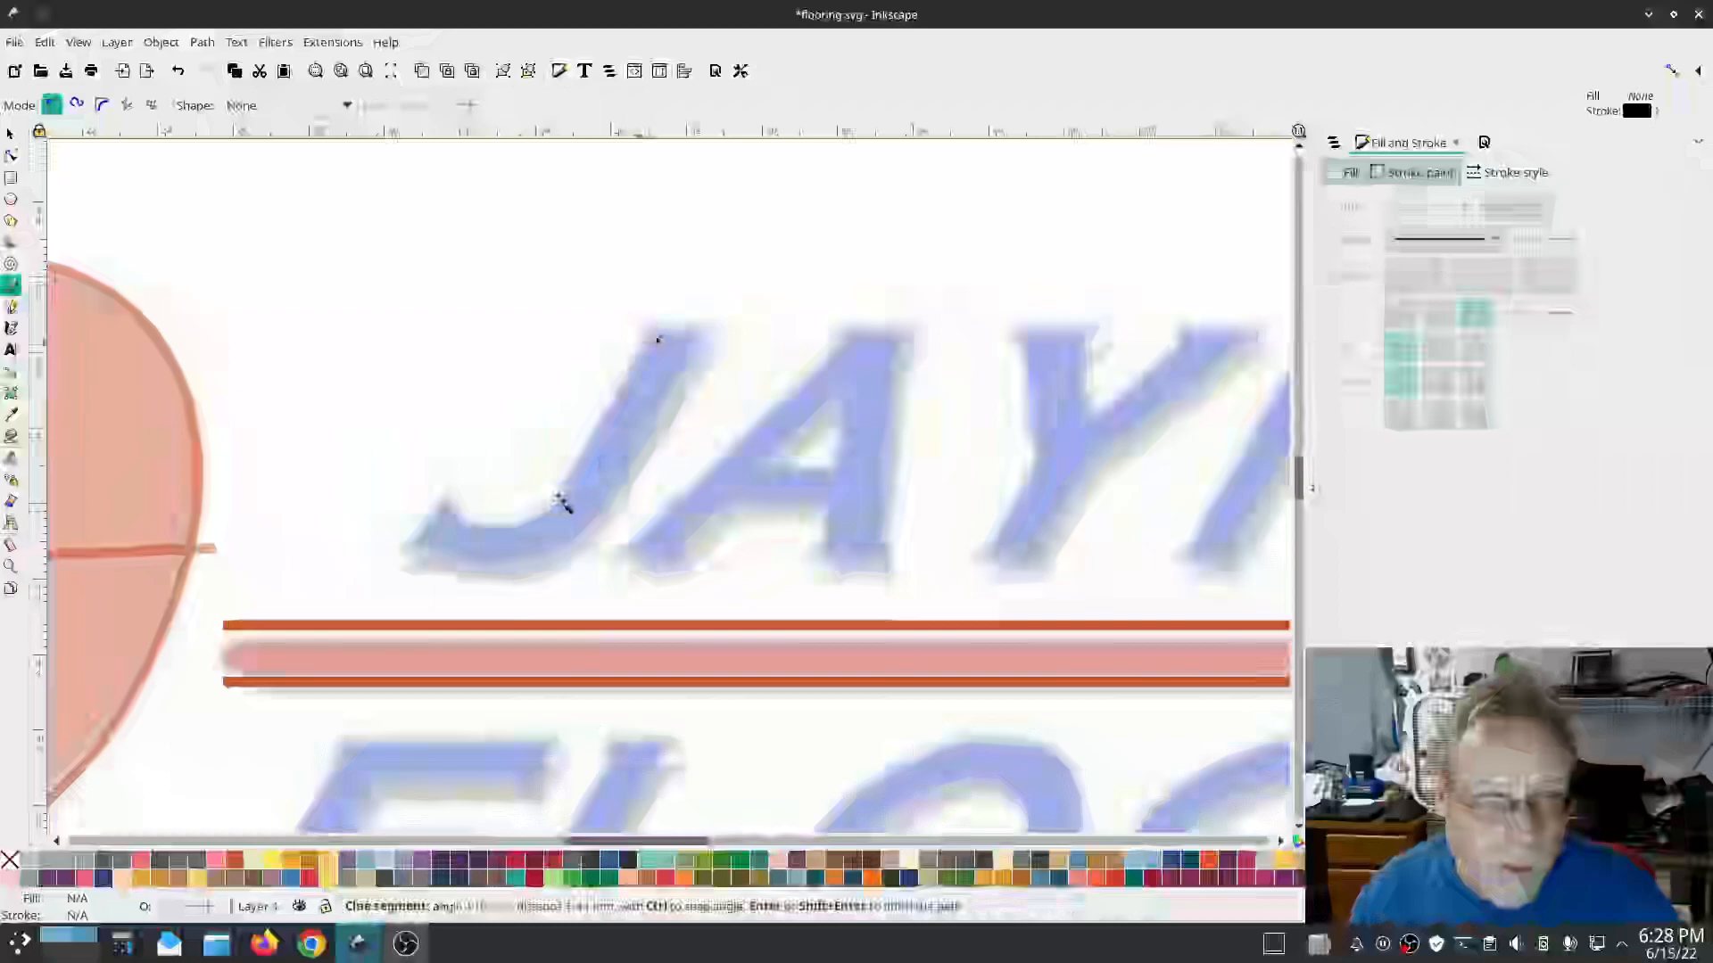
pyautogui.click(531, 528)
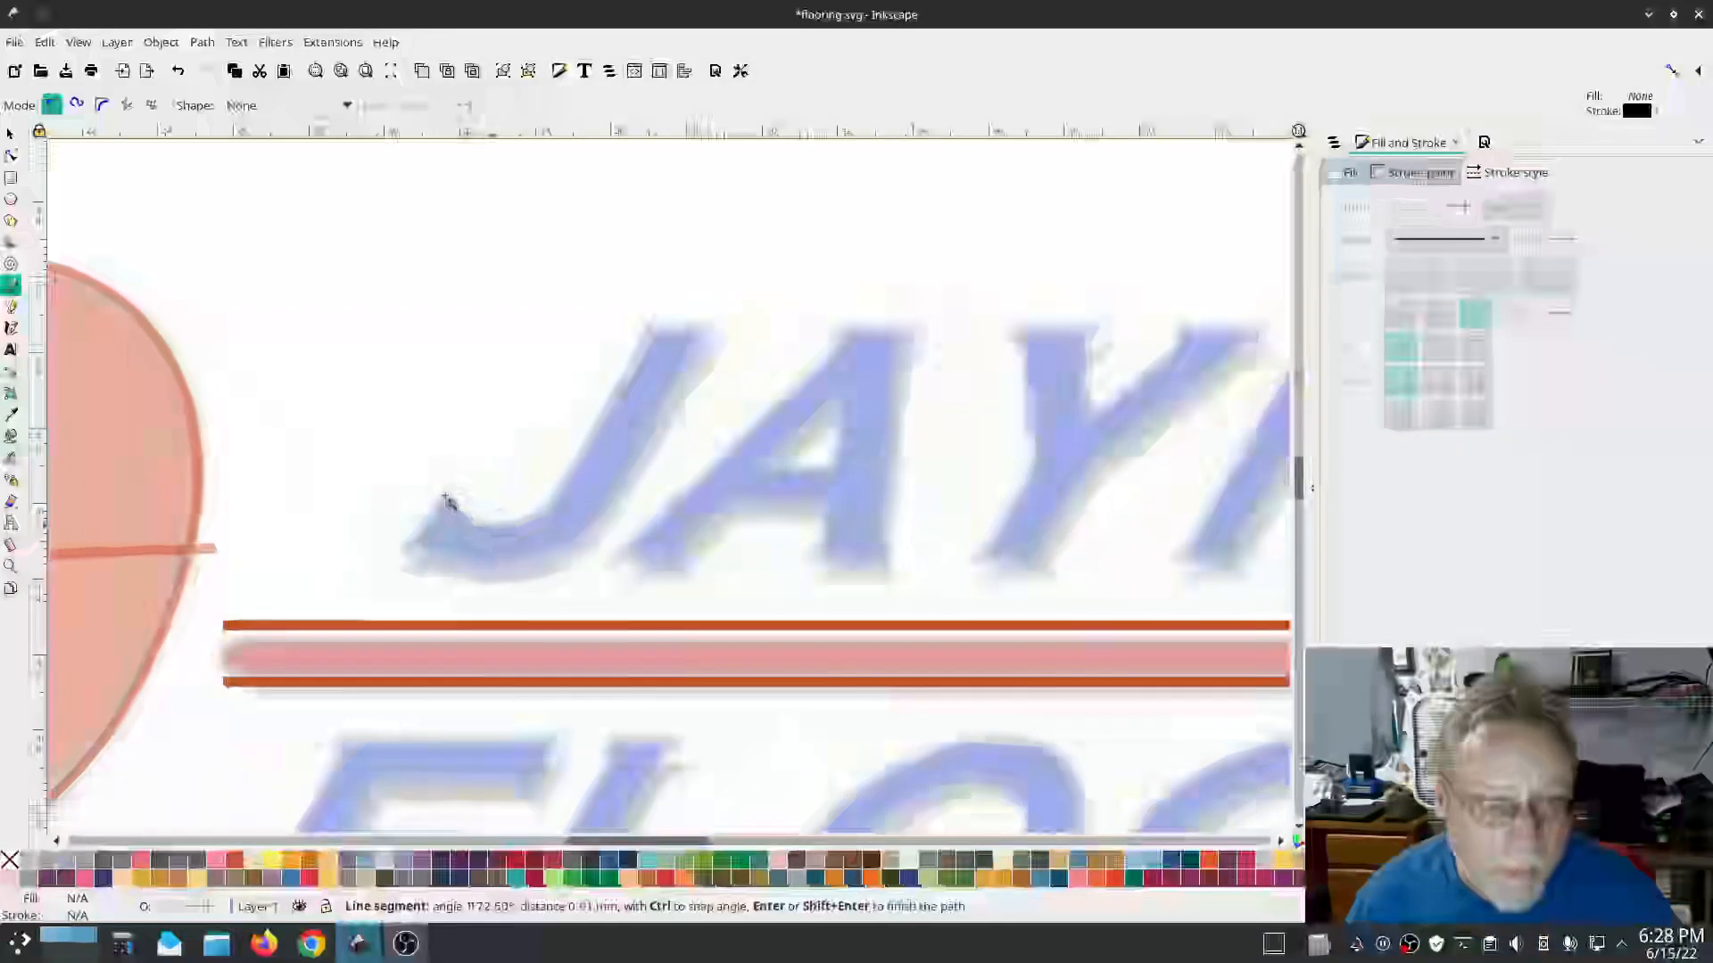
pyautogui.doubleClick(444, 497)
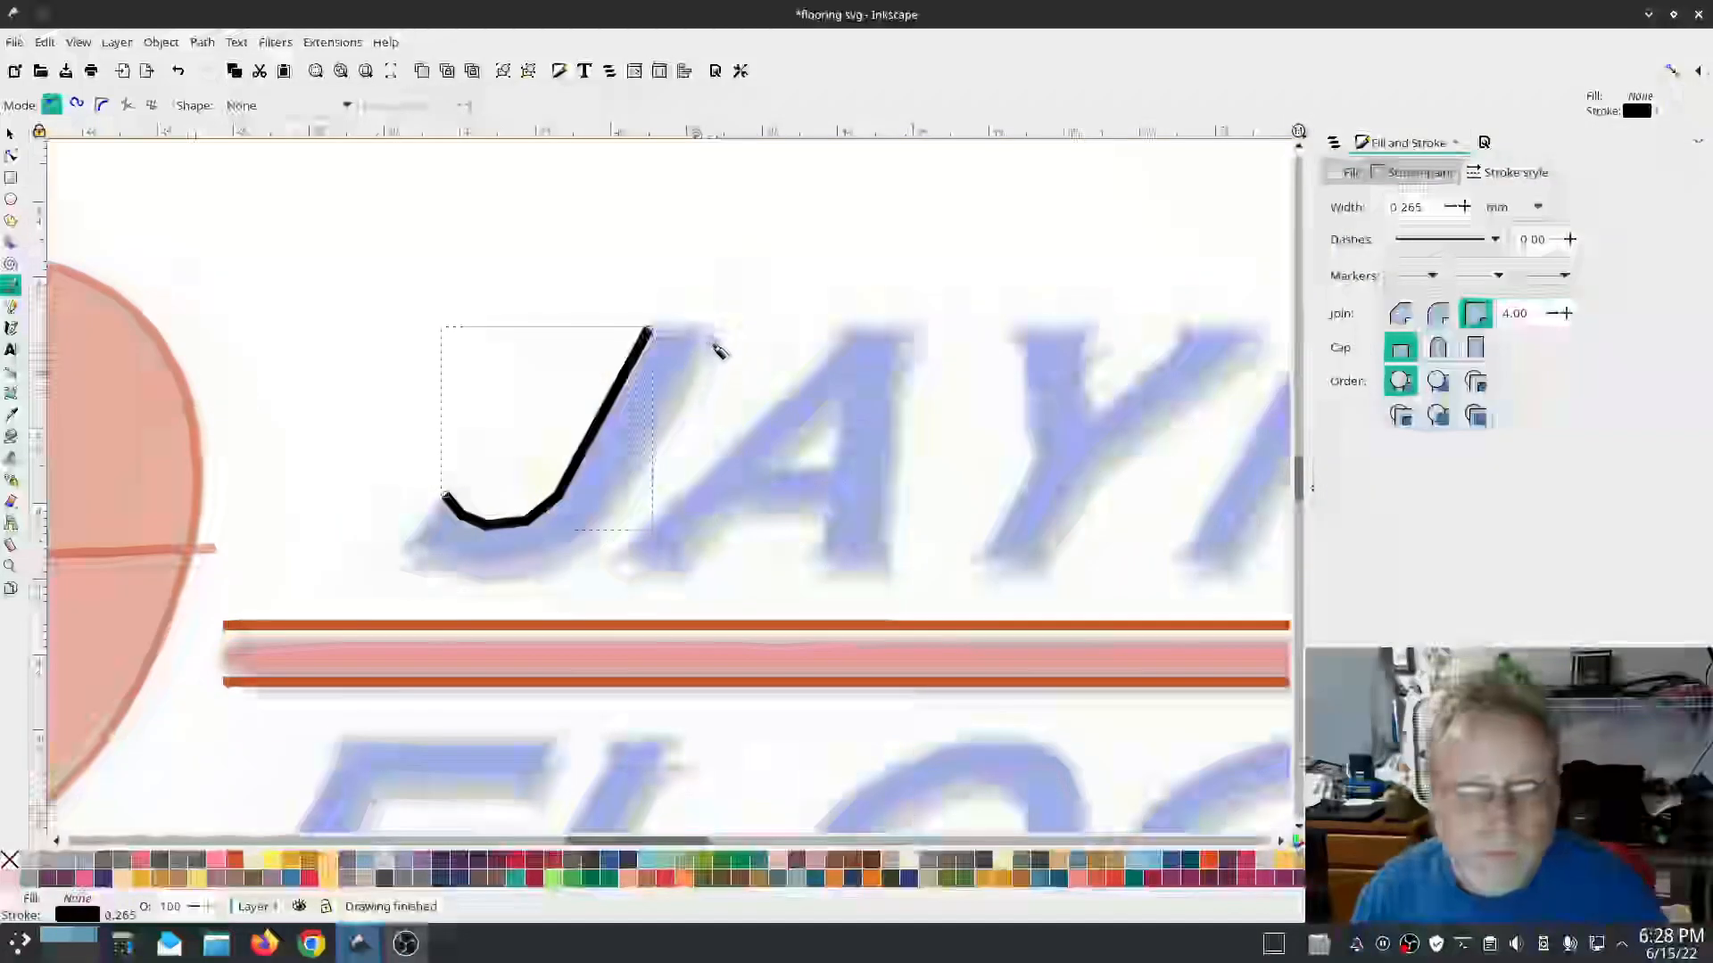
pyautogui.click(704, 331)
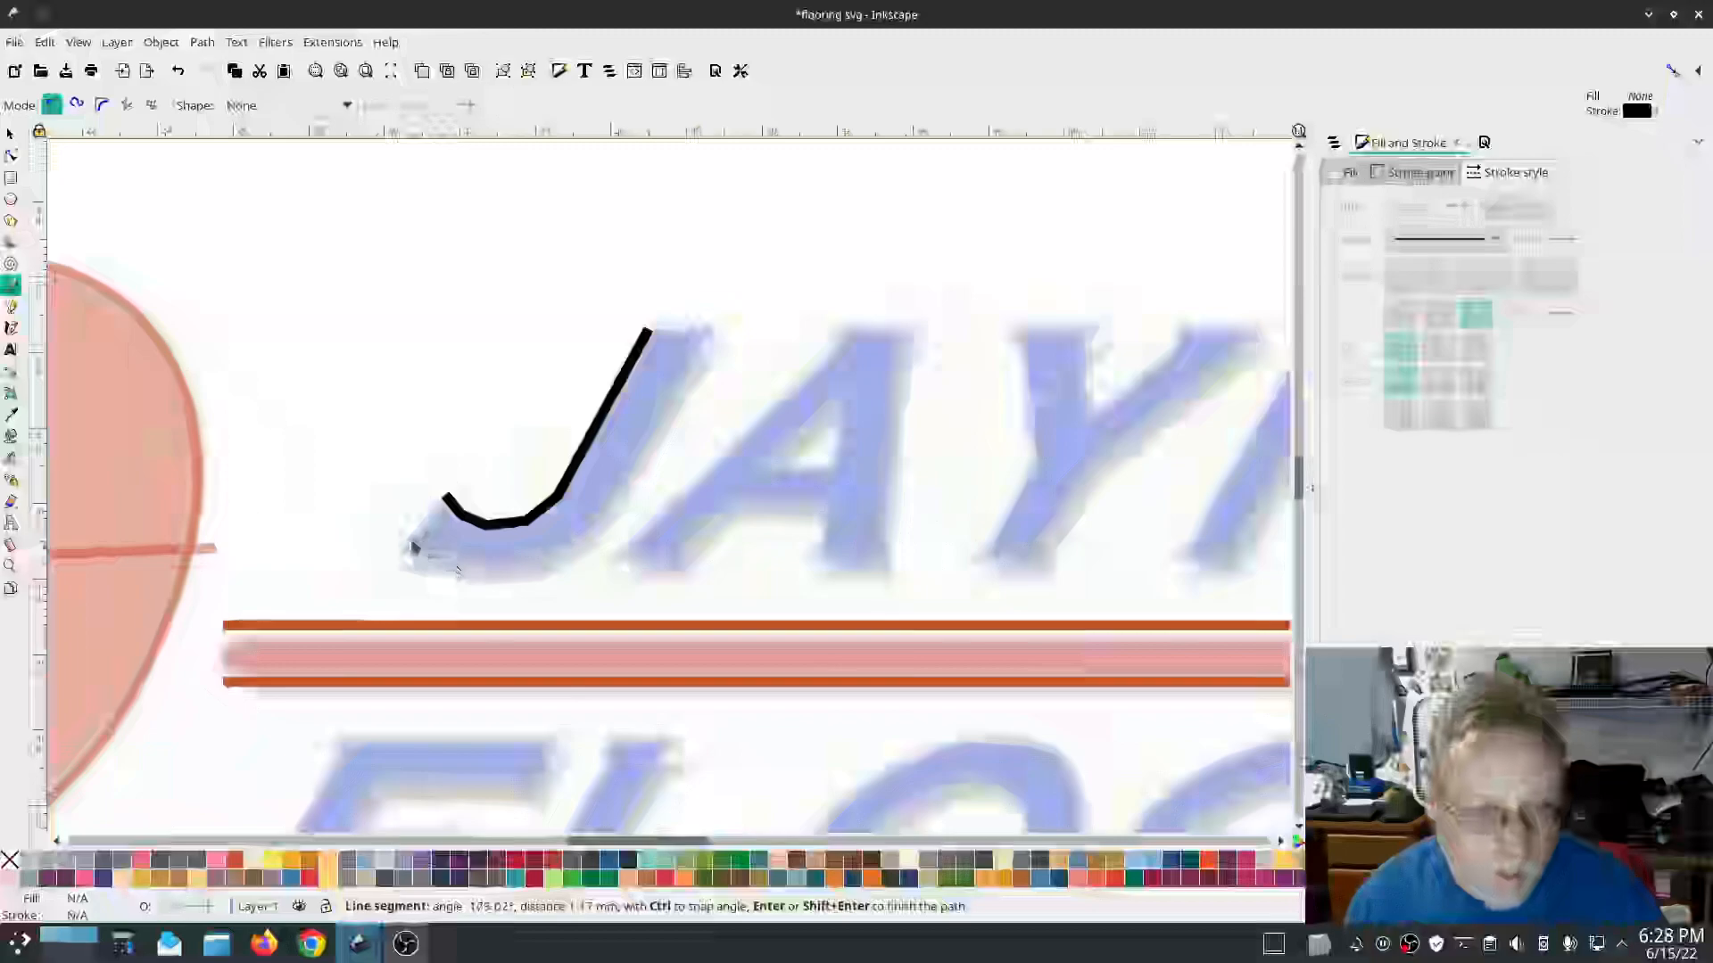
pyautogui.doubleClick(414, 540)
# Step: Draw four short rungs across the two J edges with the Pencil tool: at the stem top, the bend, the curve's bottom and the hook tip
pyautogui.click(10, 306)
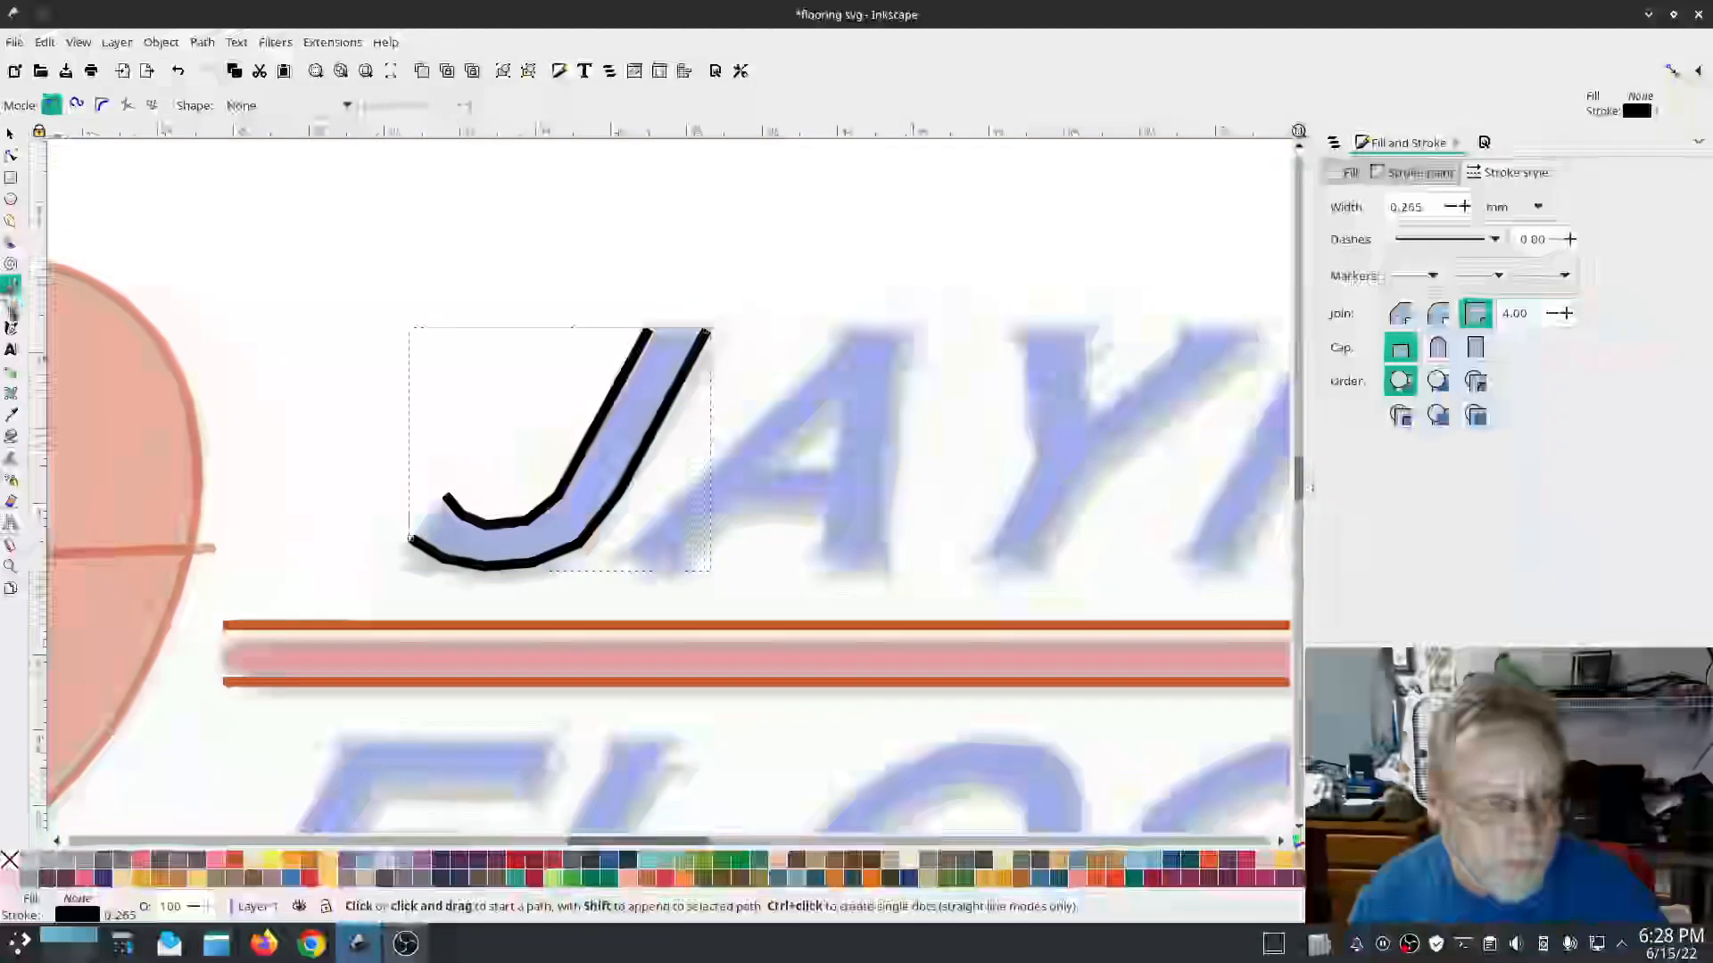
pyautogui.click(625, 344)
pyautogui.click(711, 348)
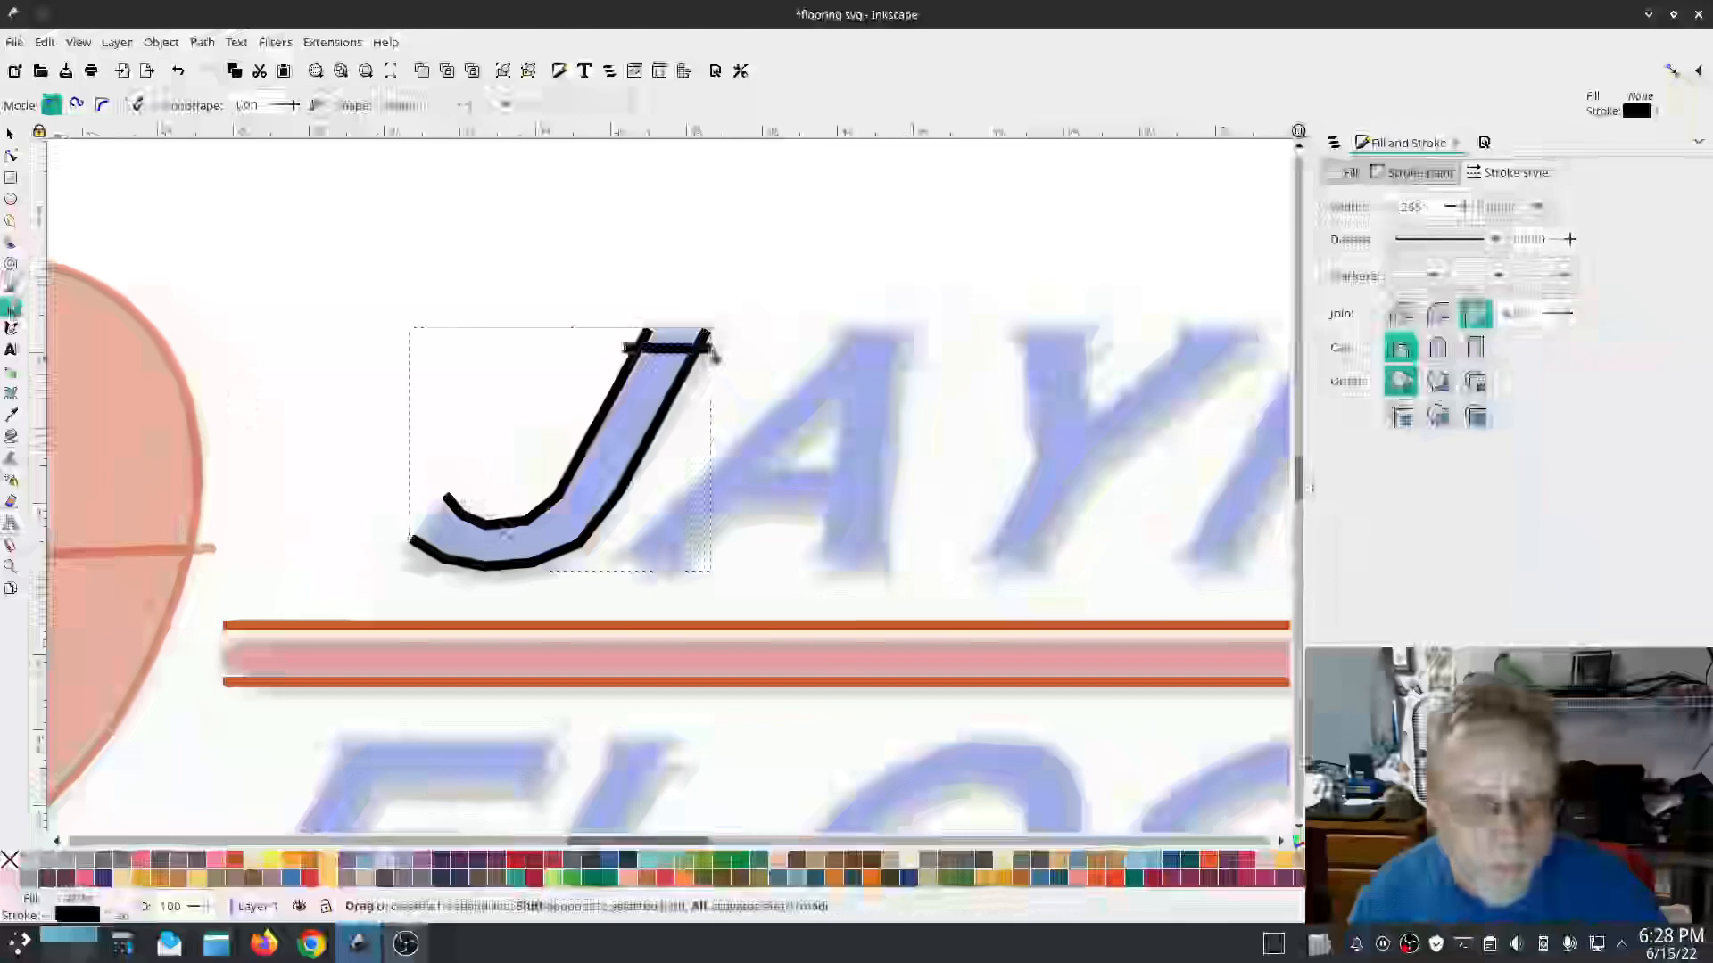
pyautogui.click(551, 494)
pyautogui.click(593, 536)
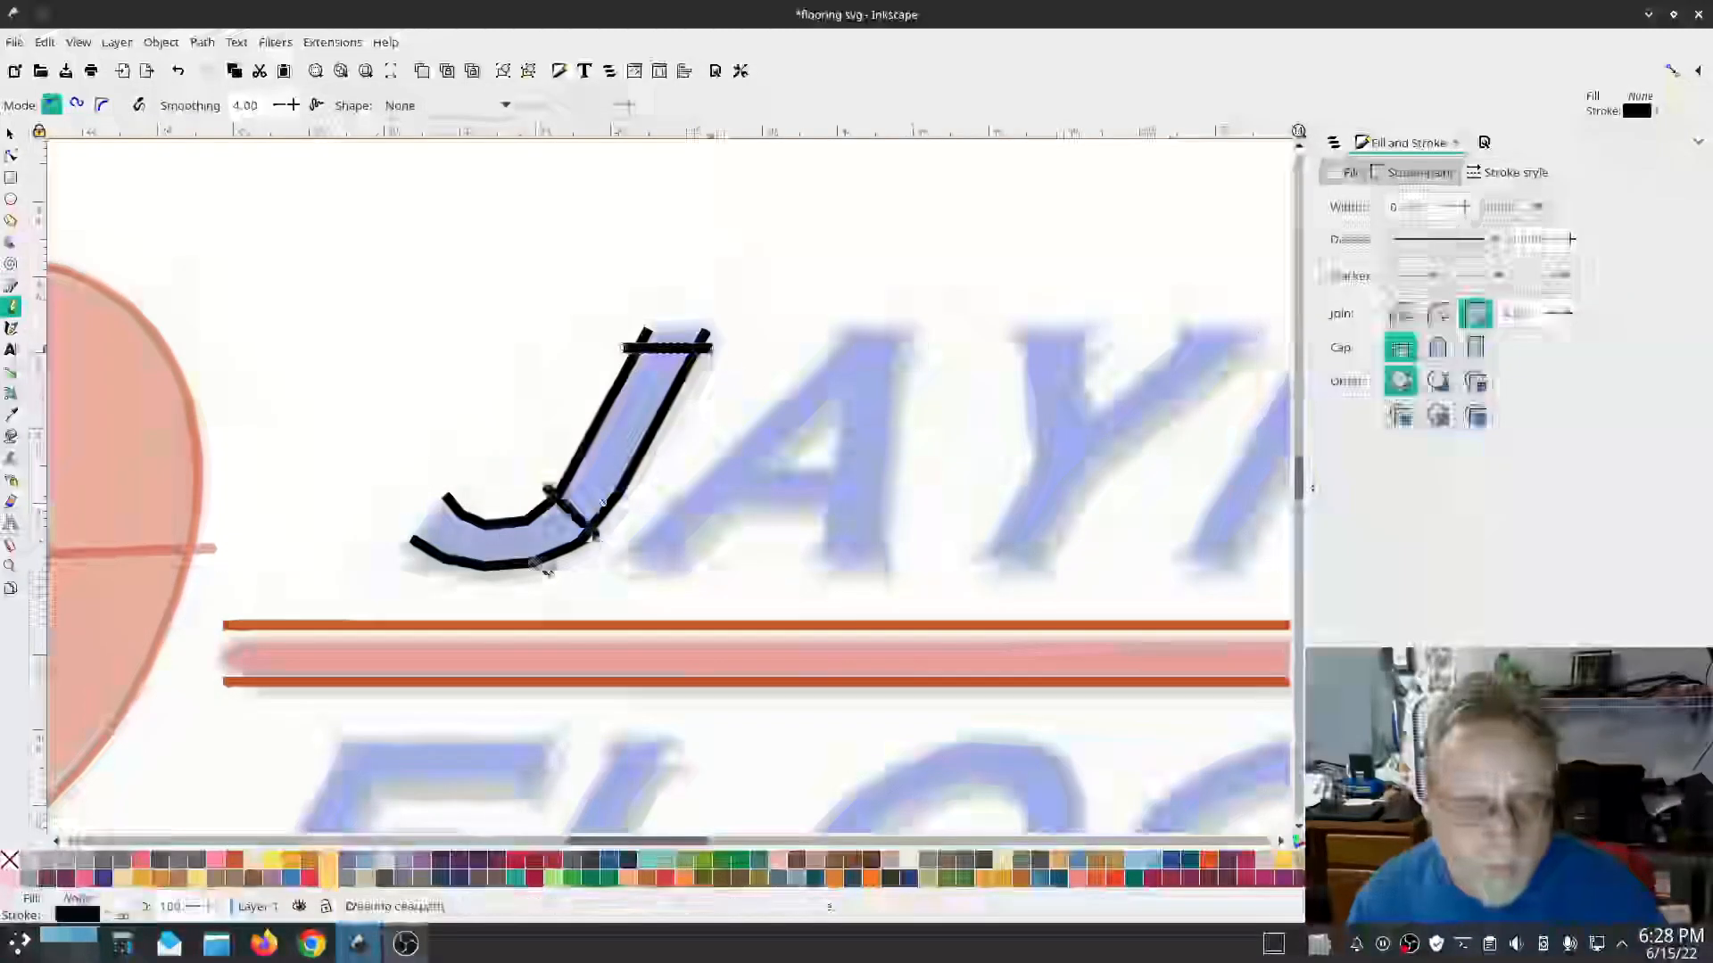
pyautogui.click(501, 578)
pyautogui.click(497, 518)
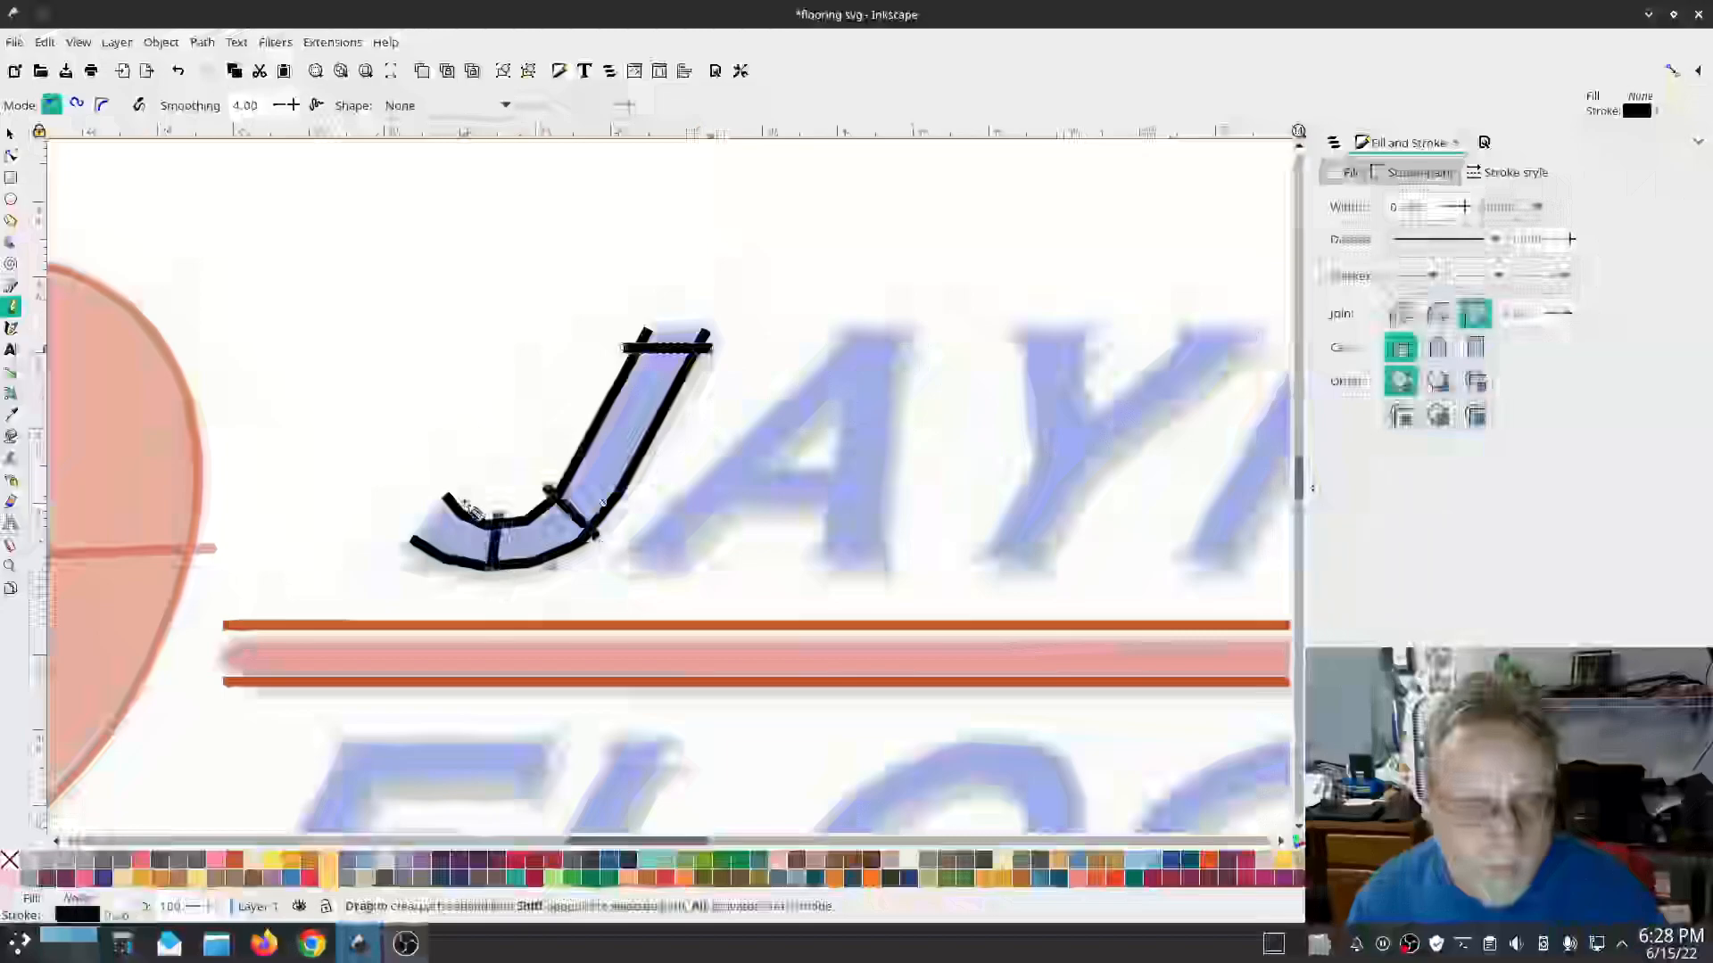
pyautogui.click(455, 546)
pyautogui.click(426, 555)
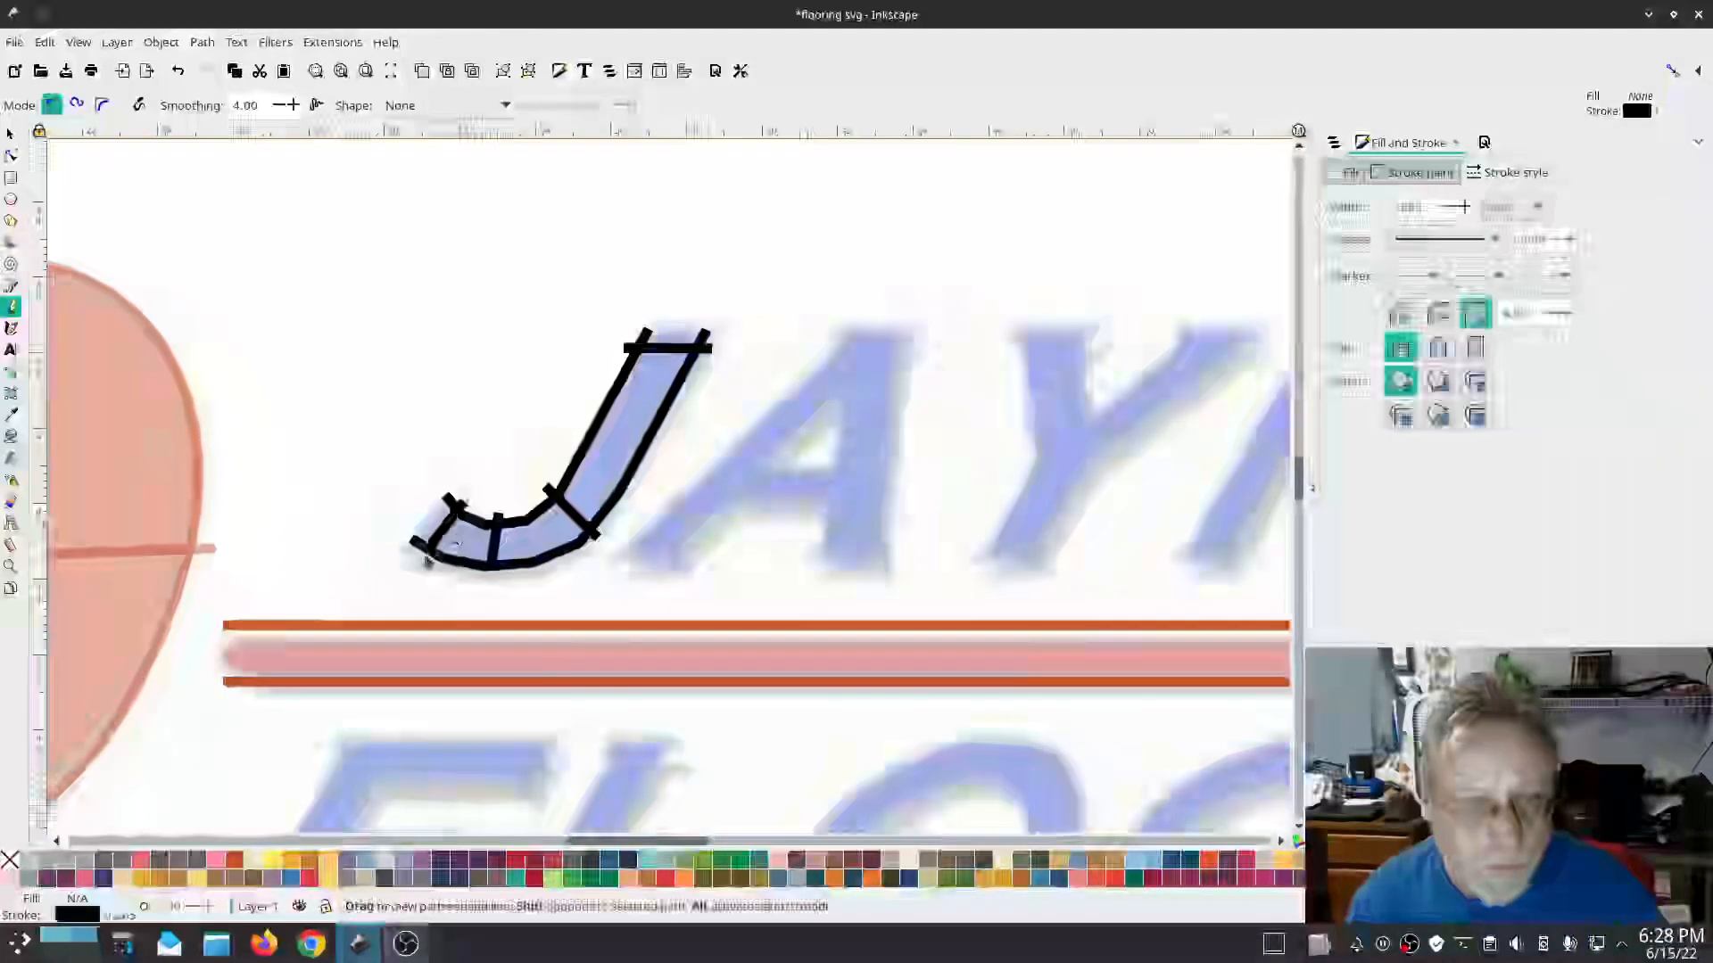
# Step: Adjust the lower end node of the rung at the bottom of the J's curve so it crosses the outer edge
pyautogui.click(12, 156)
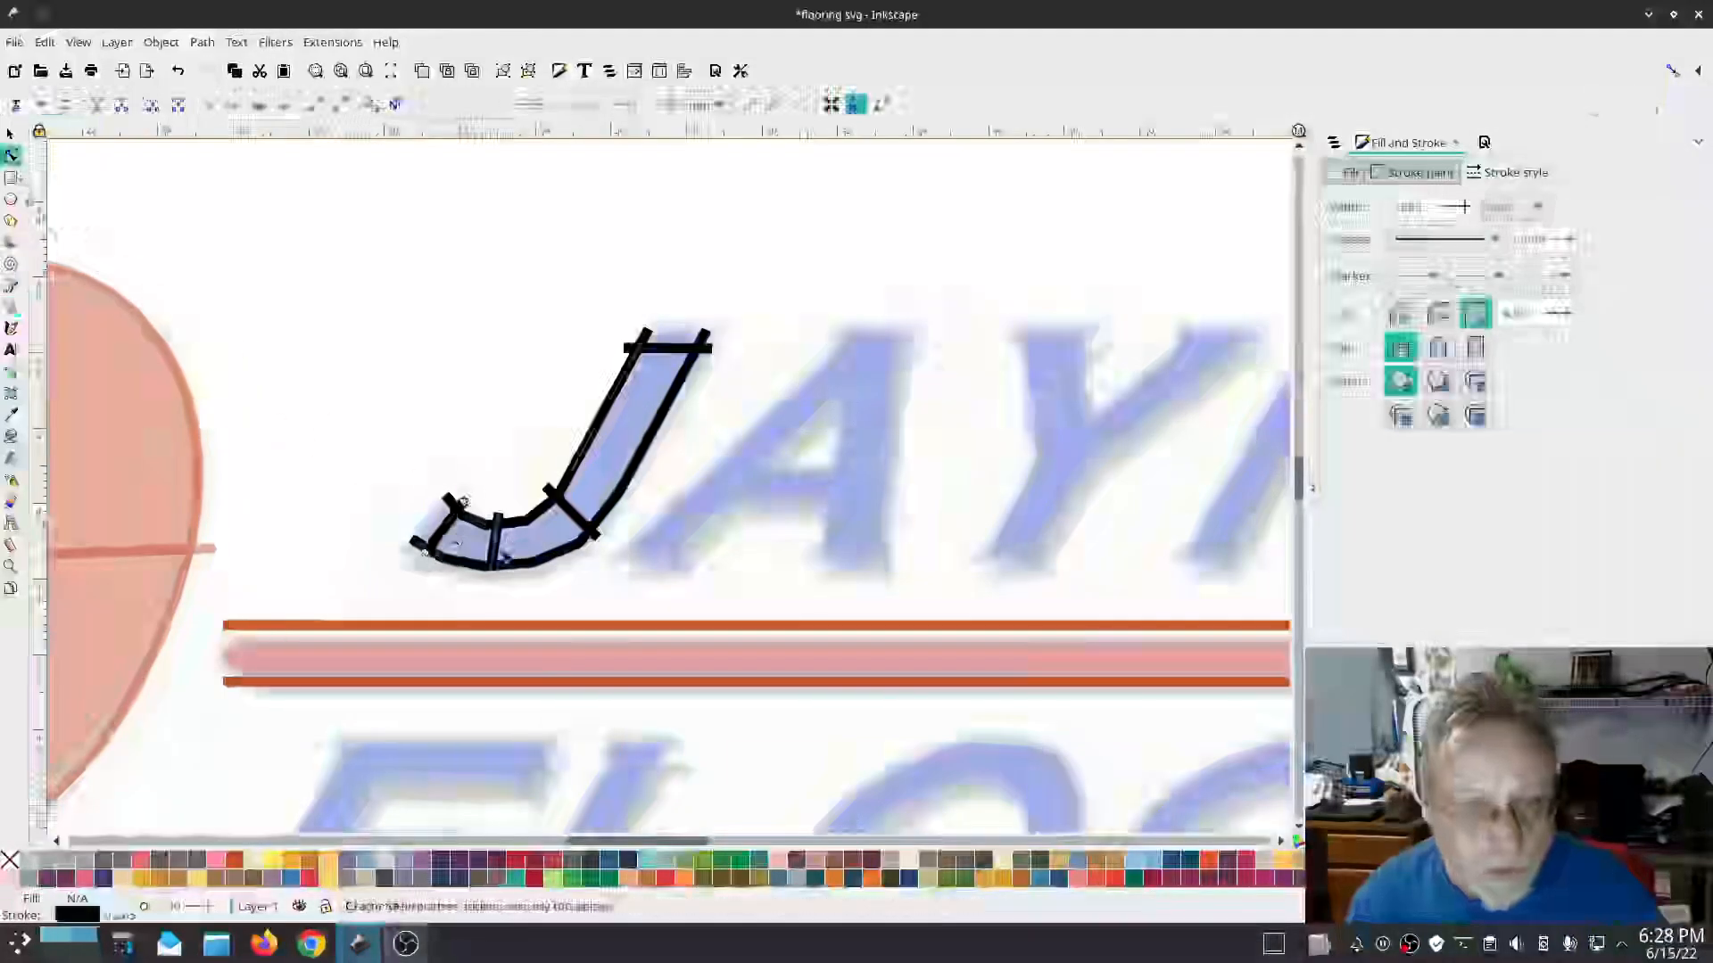
pyautogui.click(492, 567)
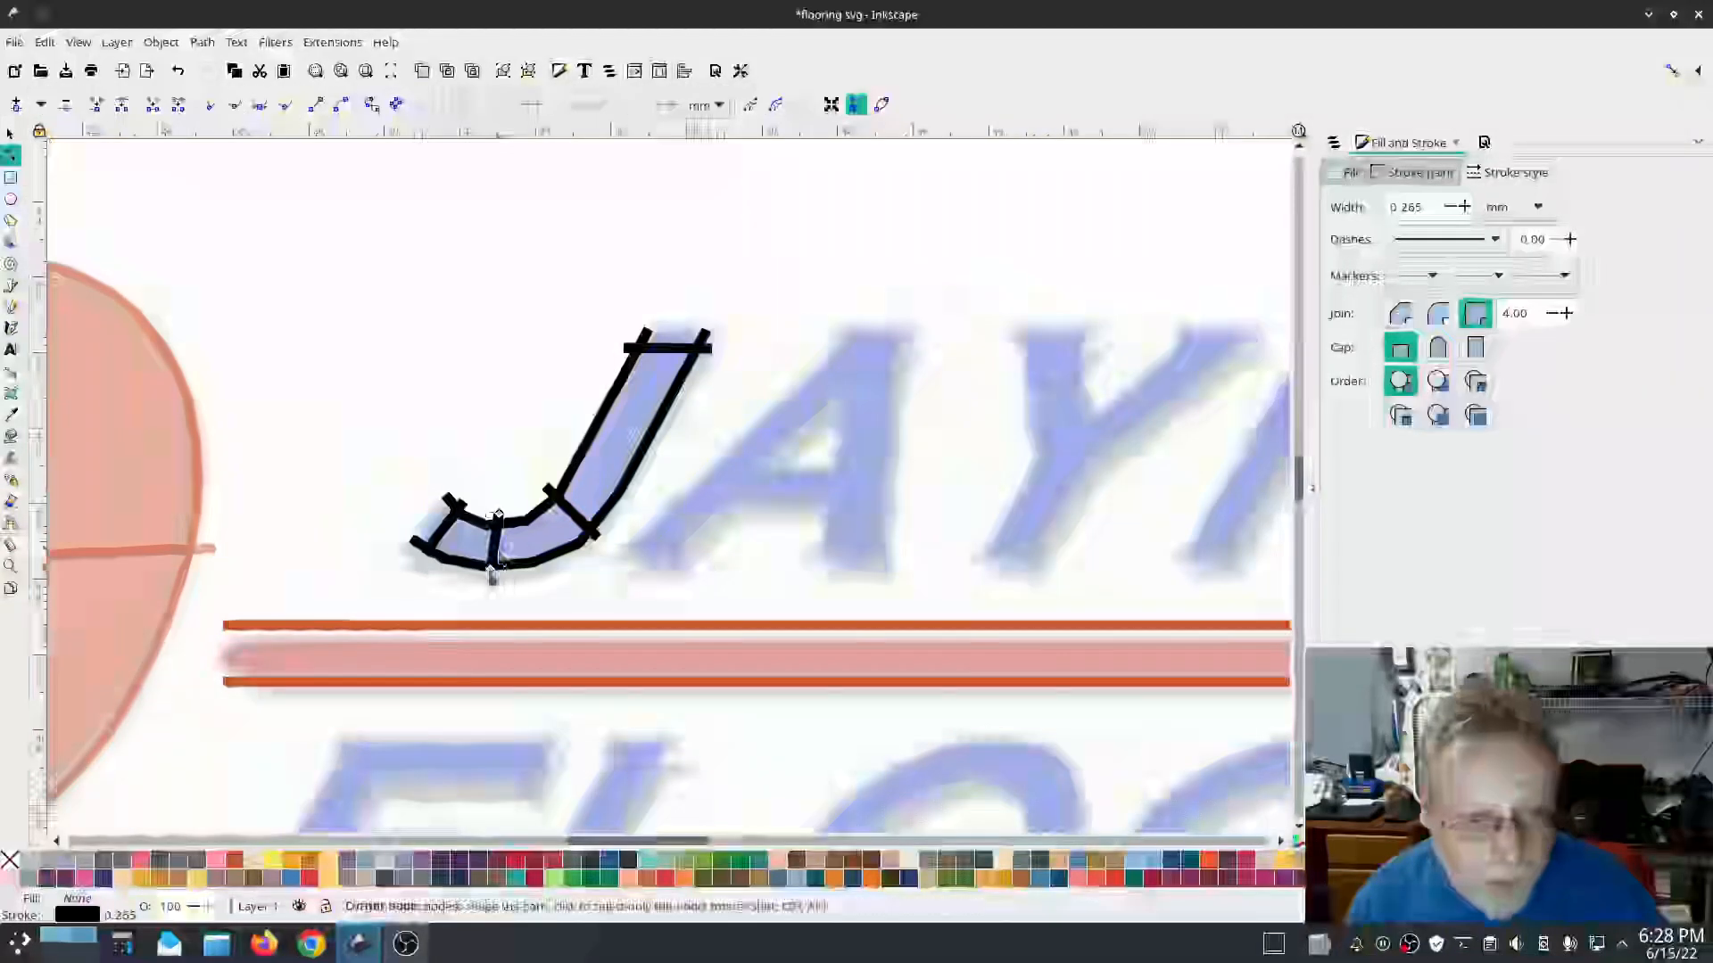
pyautogui.click(489, 569)
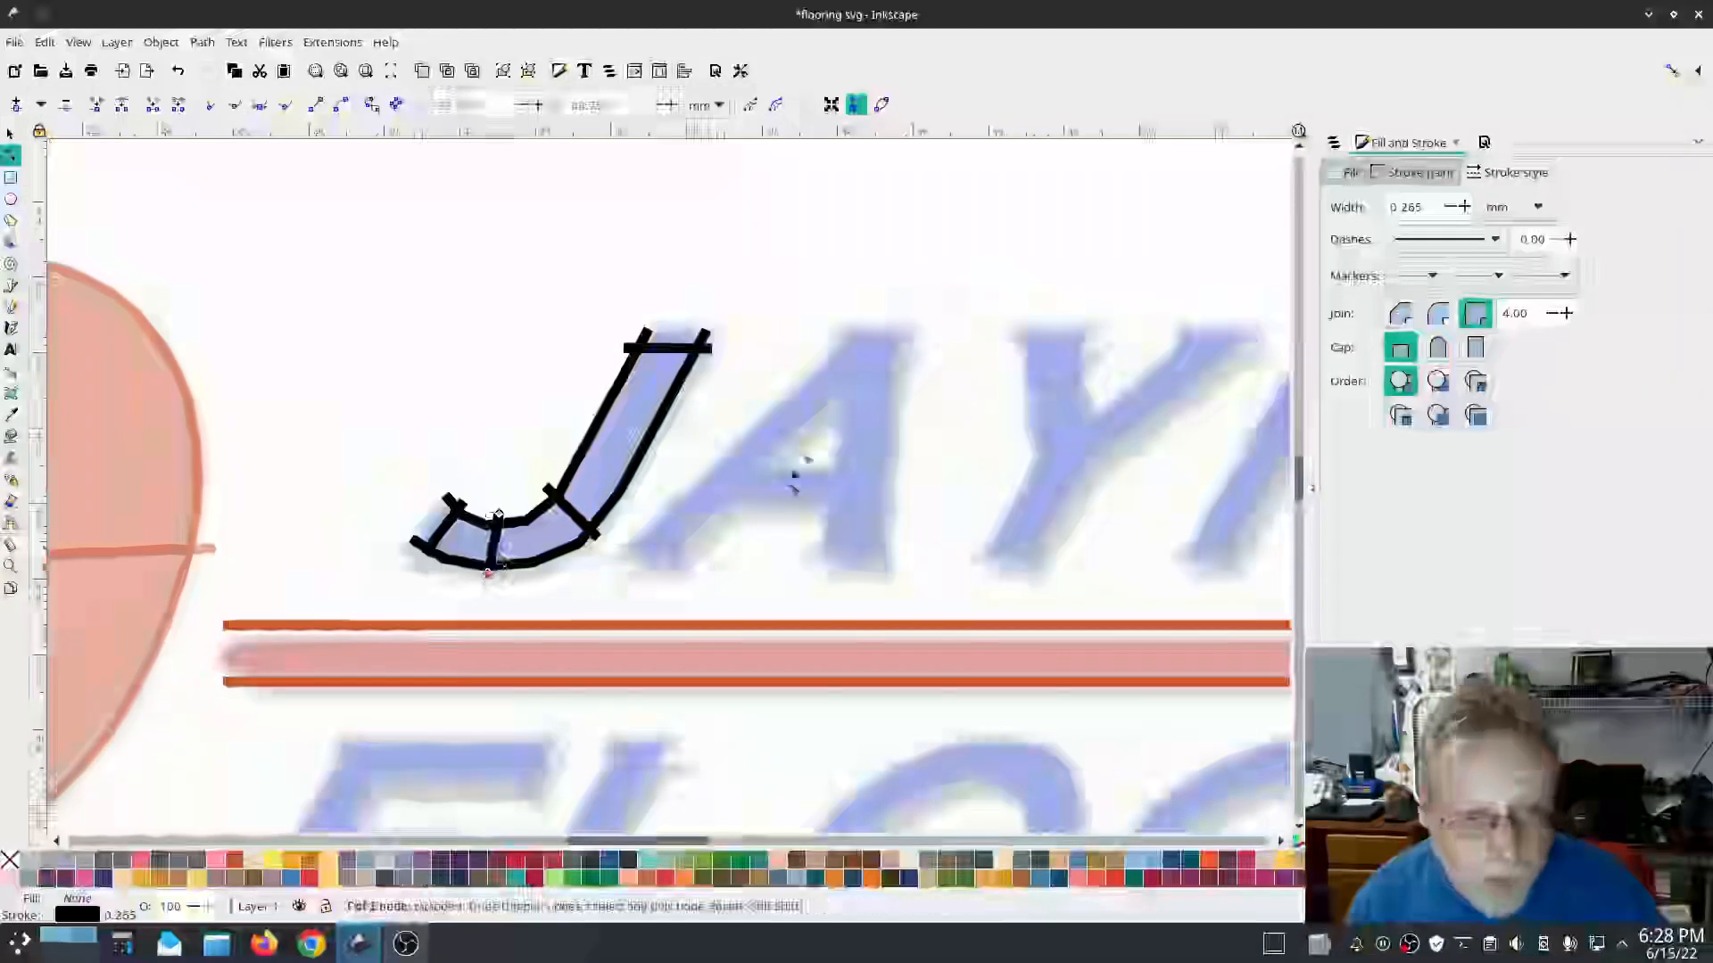
# Step: Select the J's two edge paths and four rungs in the object list and combine them into one path
pyautogui.hotkey('ctrl', 'shift', 'l')
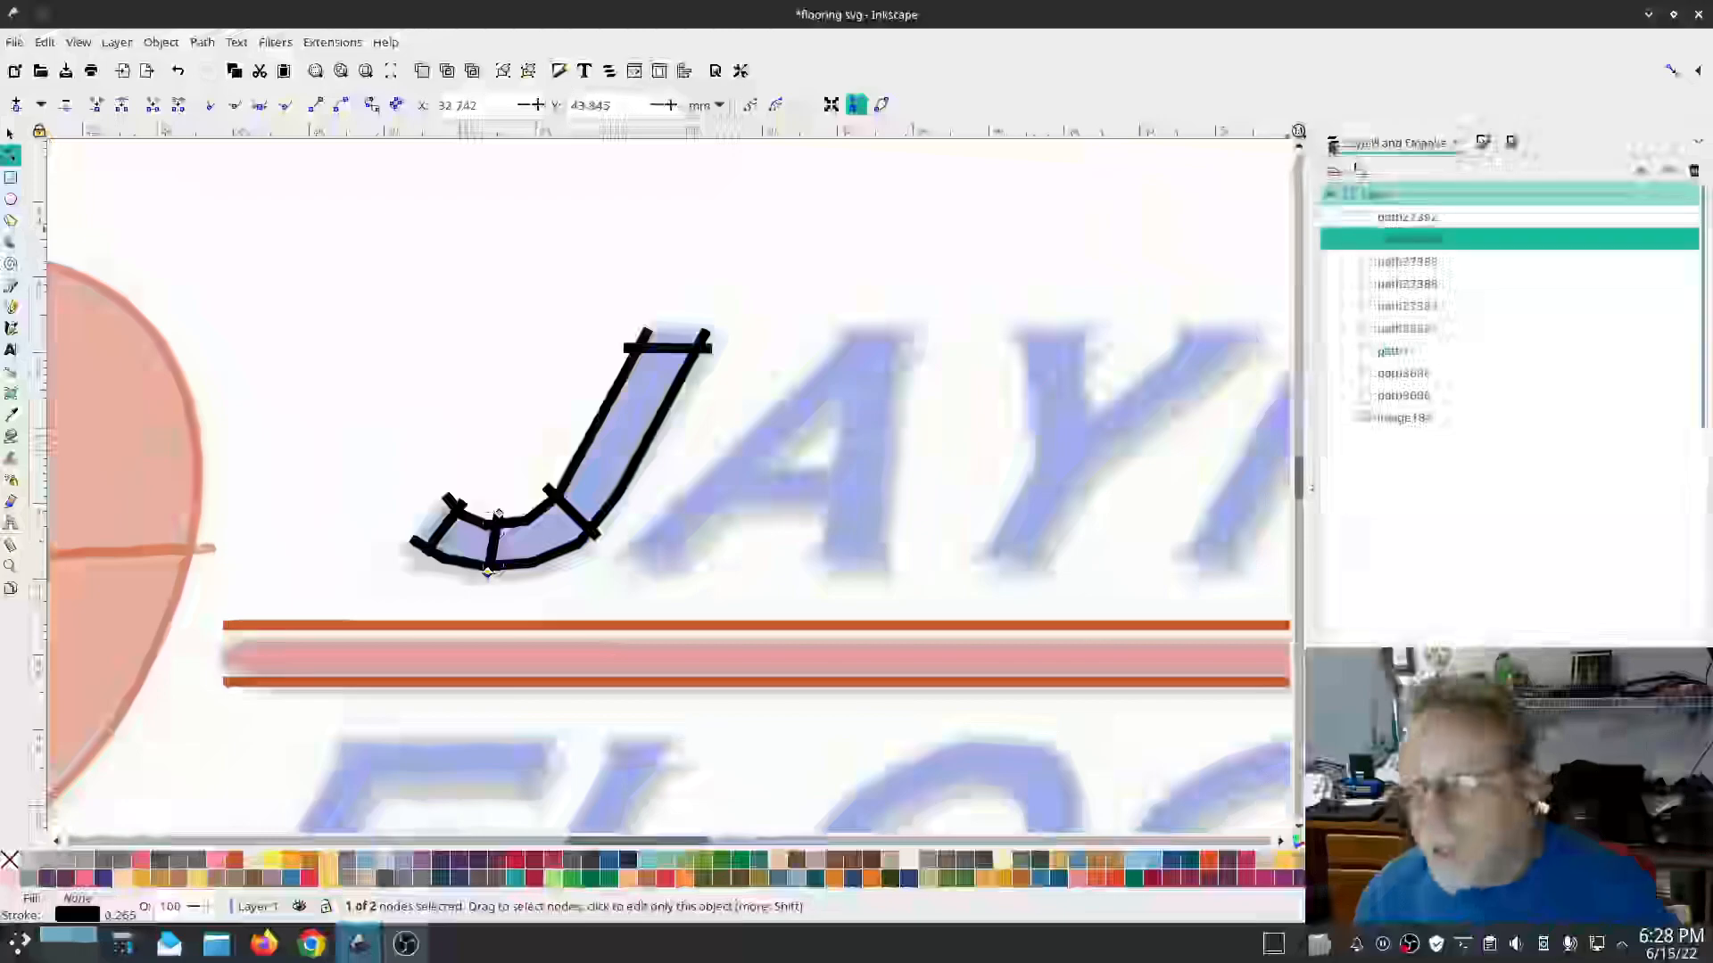
pyautogui.click(1405, 353)
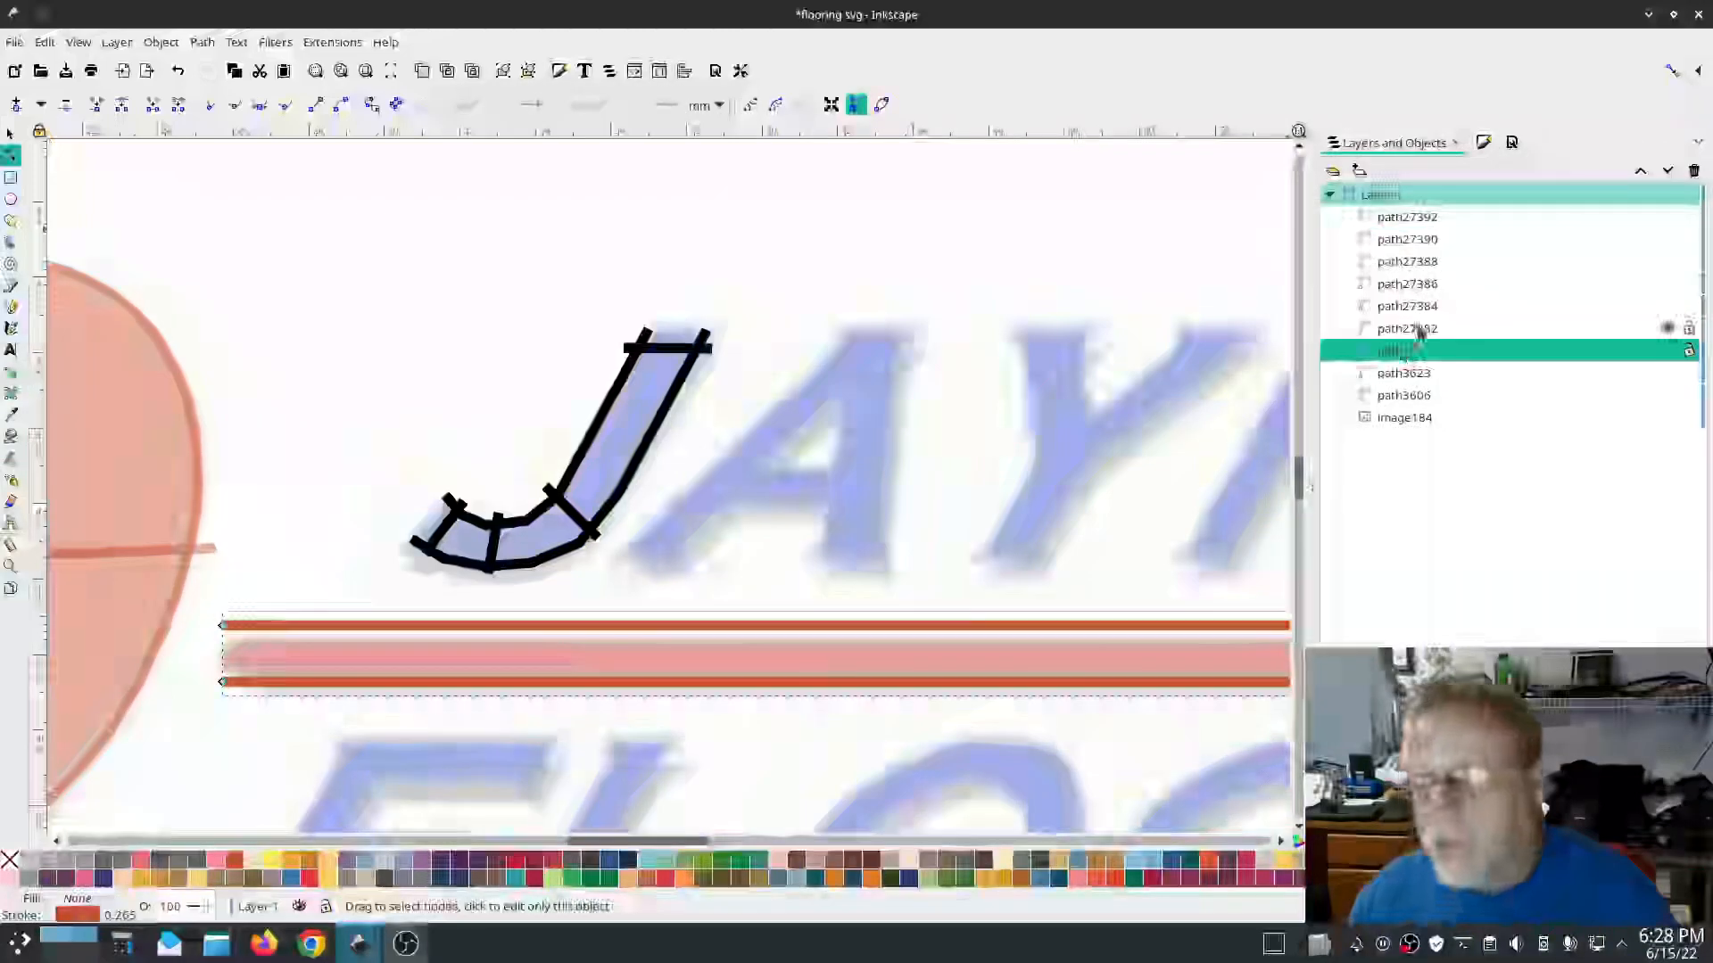
pyautogui.click(1419, 330)
pyautogui.keyDown('shift'); pyautogui.click(1400, 218); pyautogui.keyUp('shift')
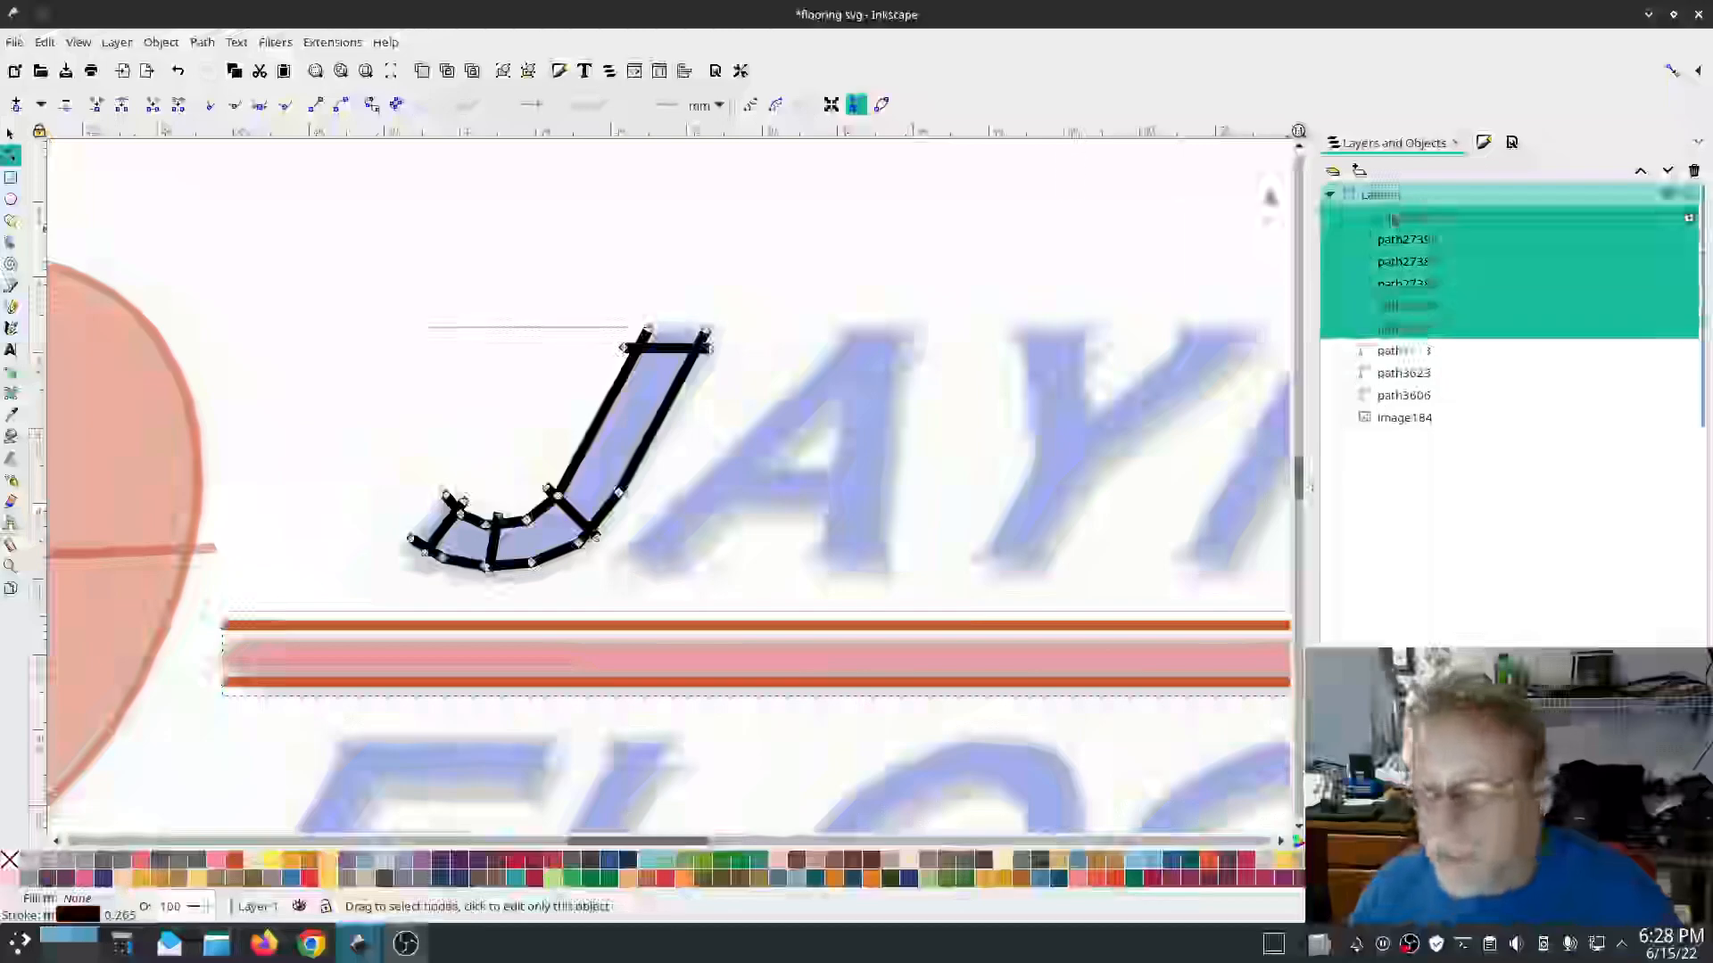
pyautogui.click(199, 42)
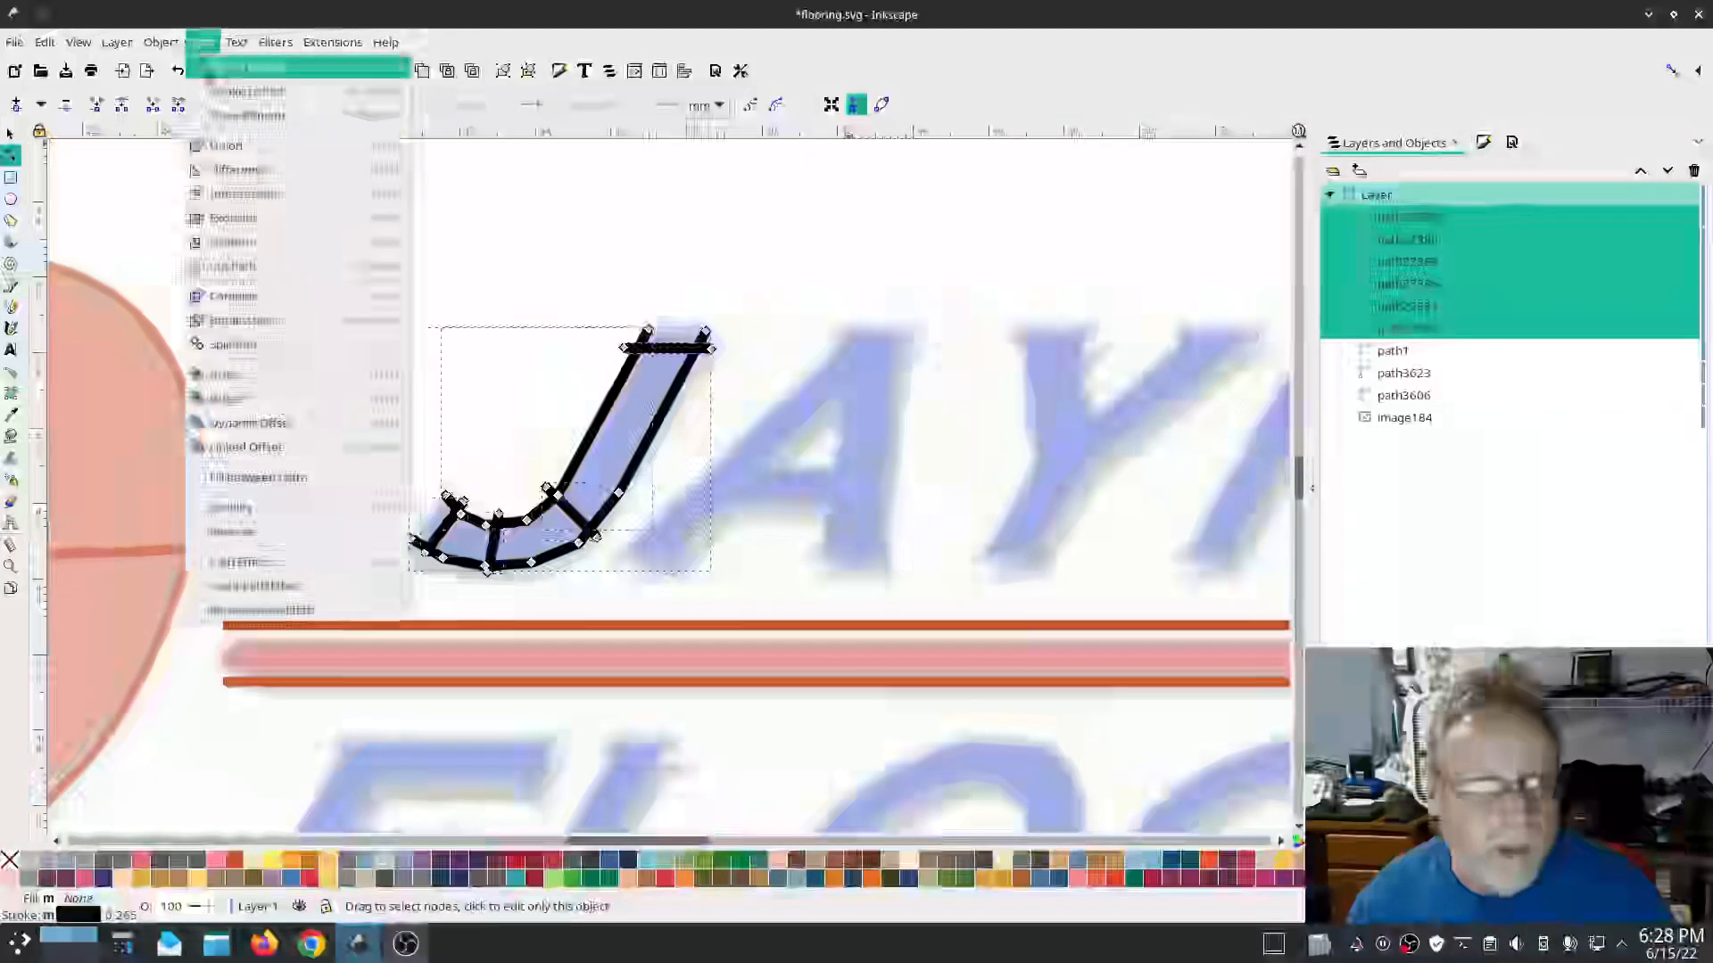
pyautogui.click(268, 297)
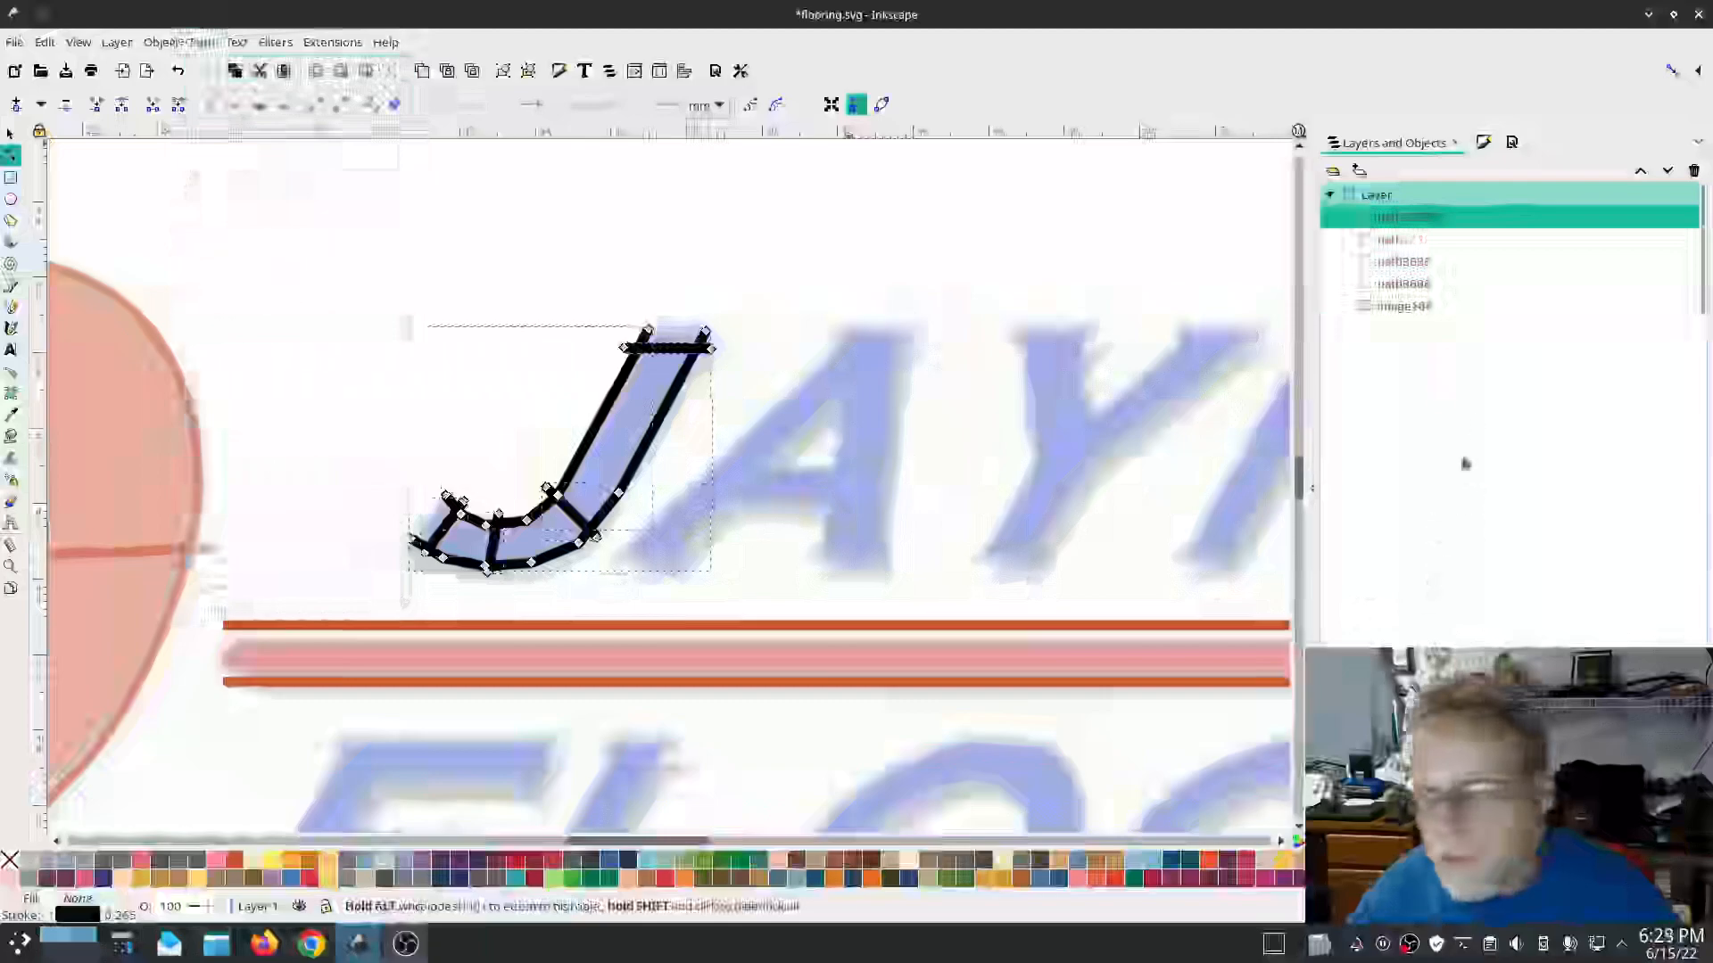
pyautogui.rightClick(1406, 217)
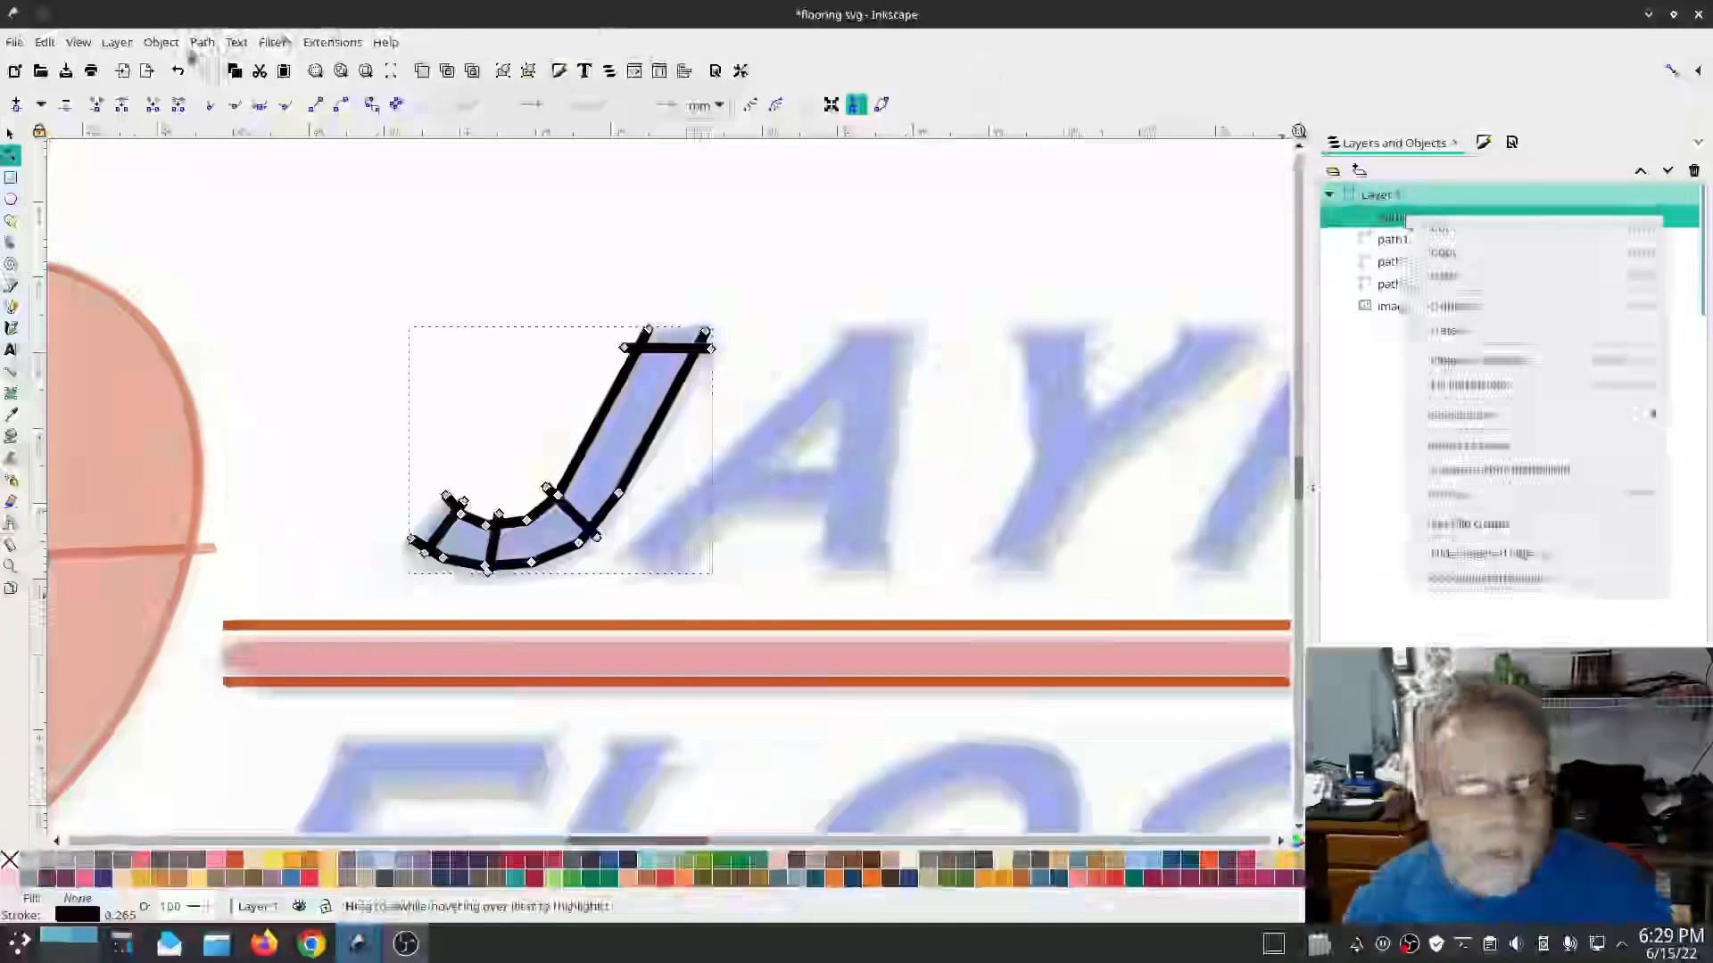
# Step: Enable Custom satin column for the J in the Ink/Stitch embroidery parameters, with 0.4 mm zig-zag spacing, and apply it
pyautogui.click(319, 42)
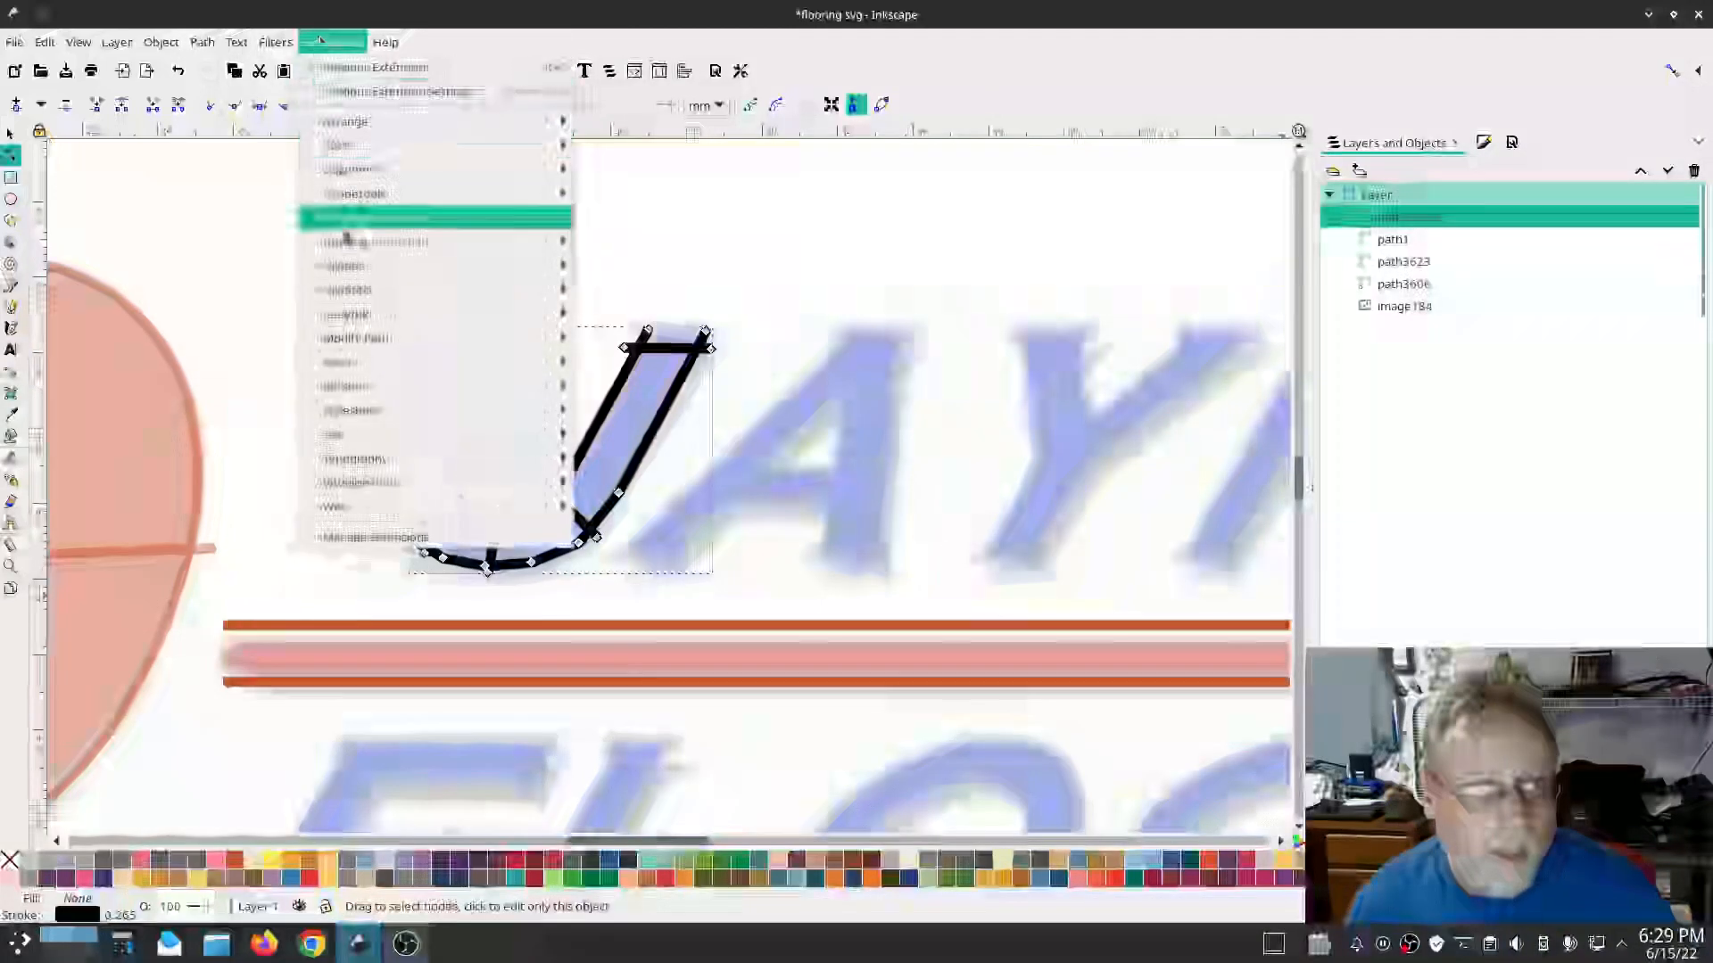
pyautogui.moveTo(367, 291)
pyautogui.click(624, 457)
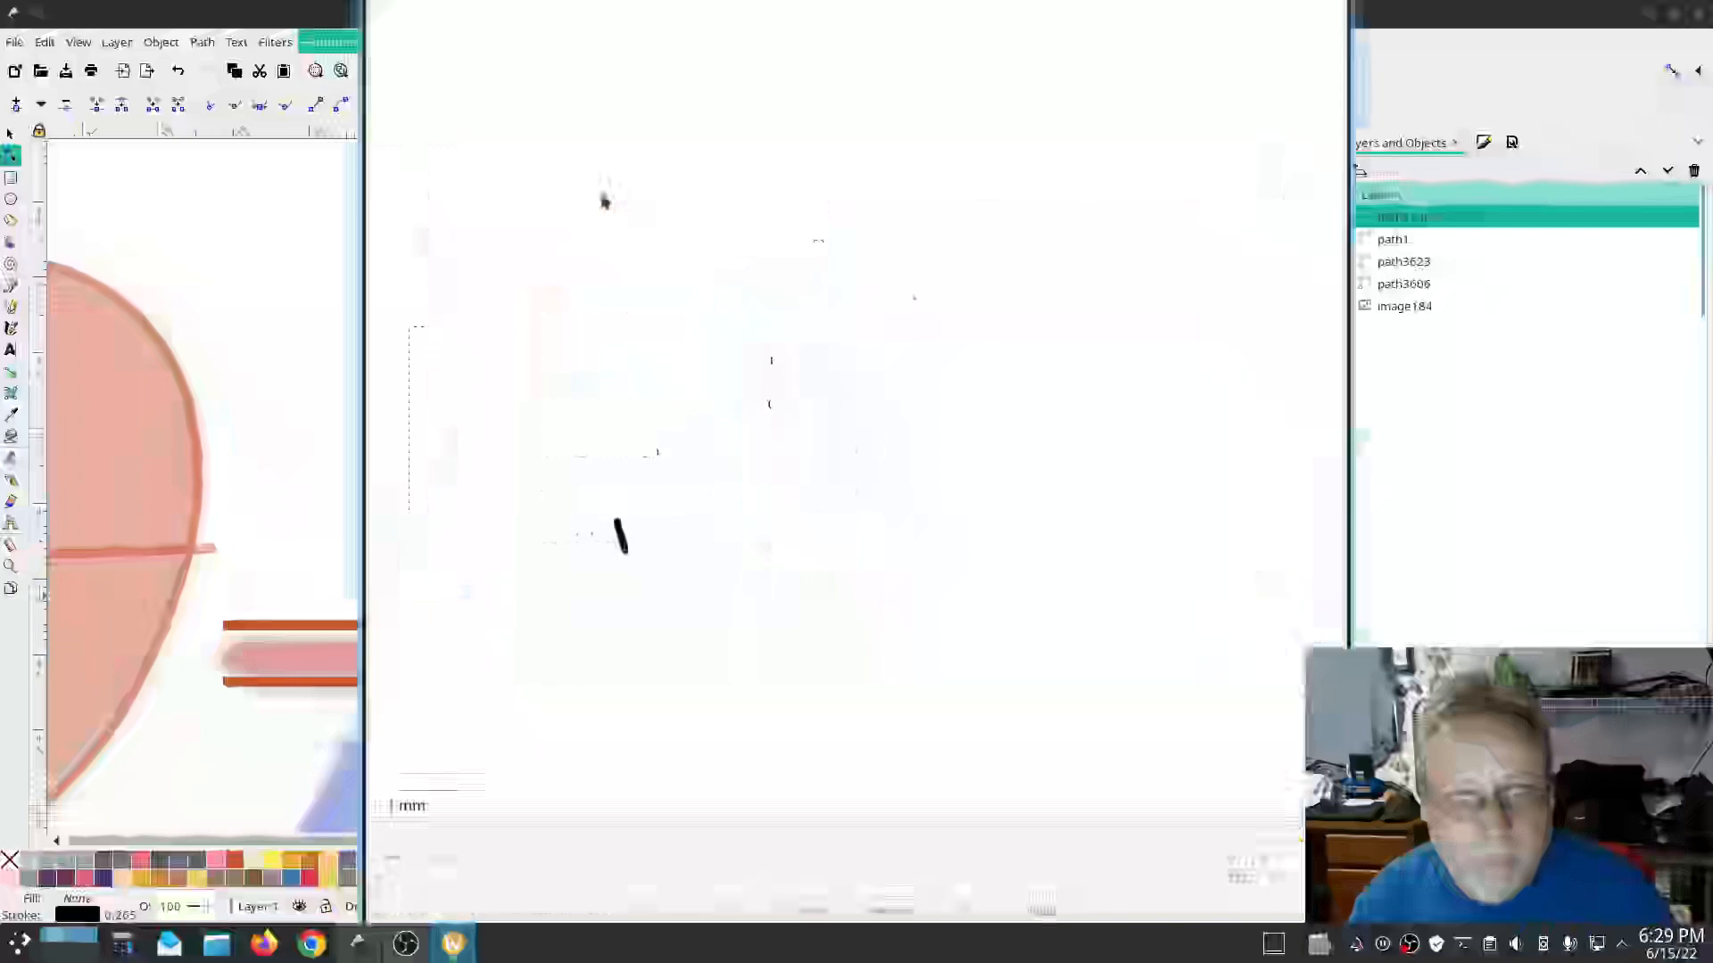
pyautogui.click(1035, 913)
pyautogui.moveTo(719, 133)
pyautogui.mouseDown()
pyautogui.moveTo(308, 171)
pyautogui.moveTo(312, 134)
pyautogui.mouseUp()
pyautogui.click(234, 172)
pyautogui.click(133, 288)
pyautogui.click(279, 619)
pyautogui.click(388, 465)
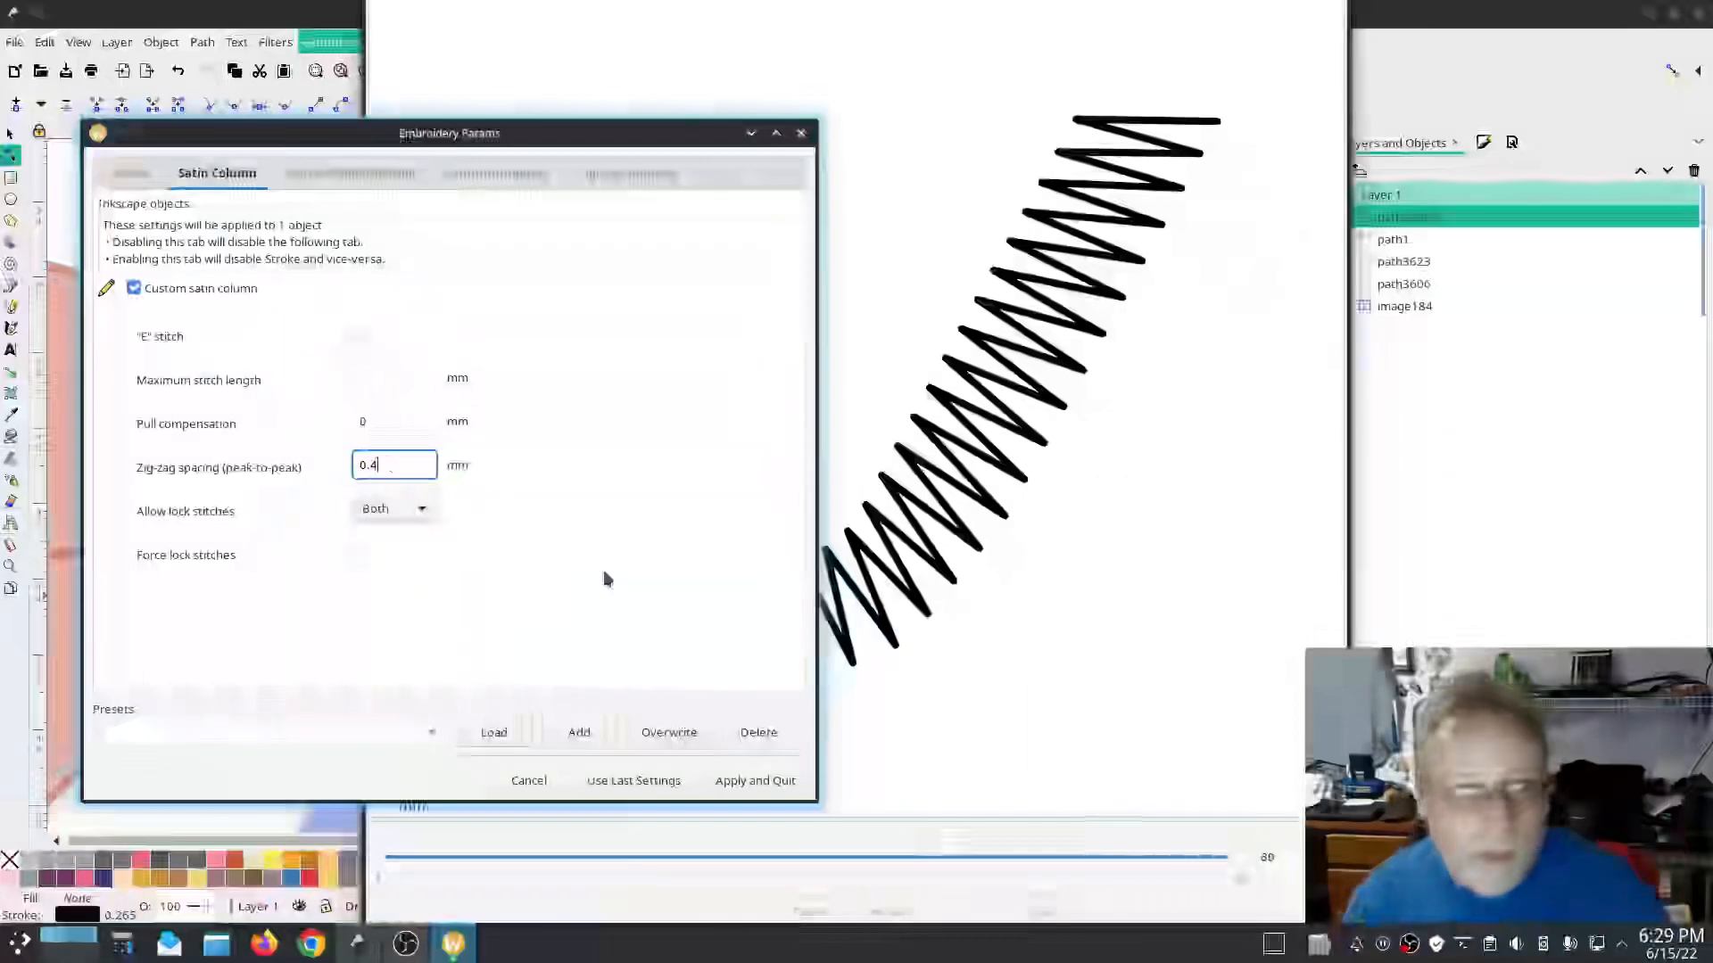
pyautogui.click(734, 783)
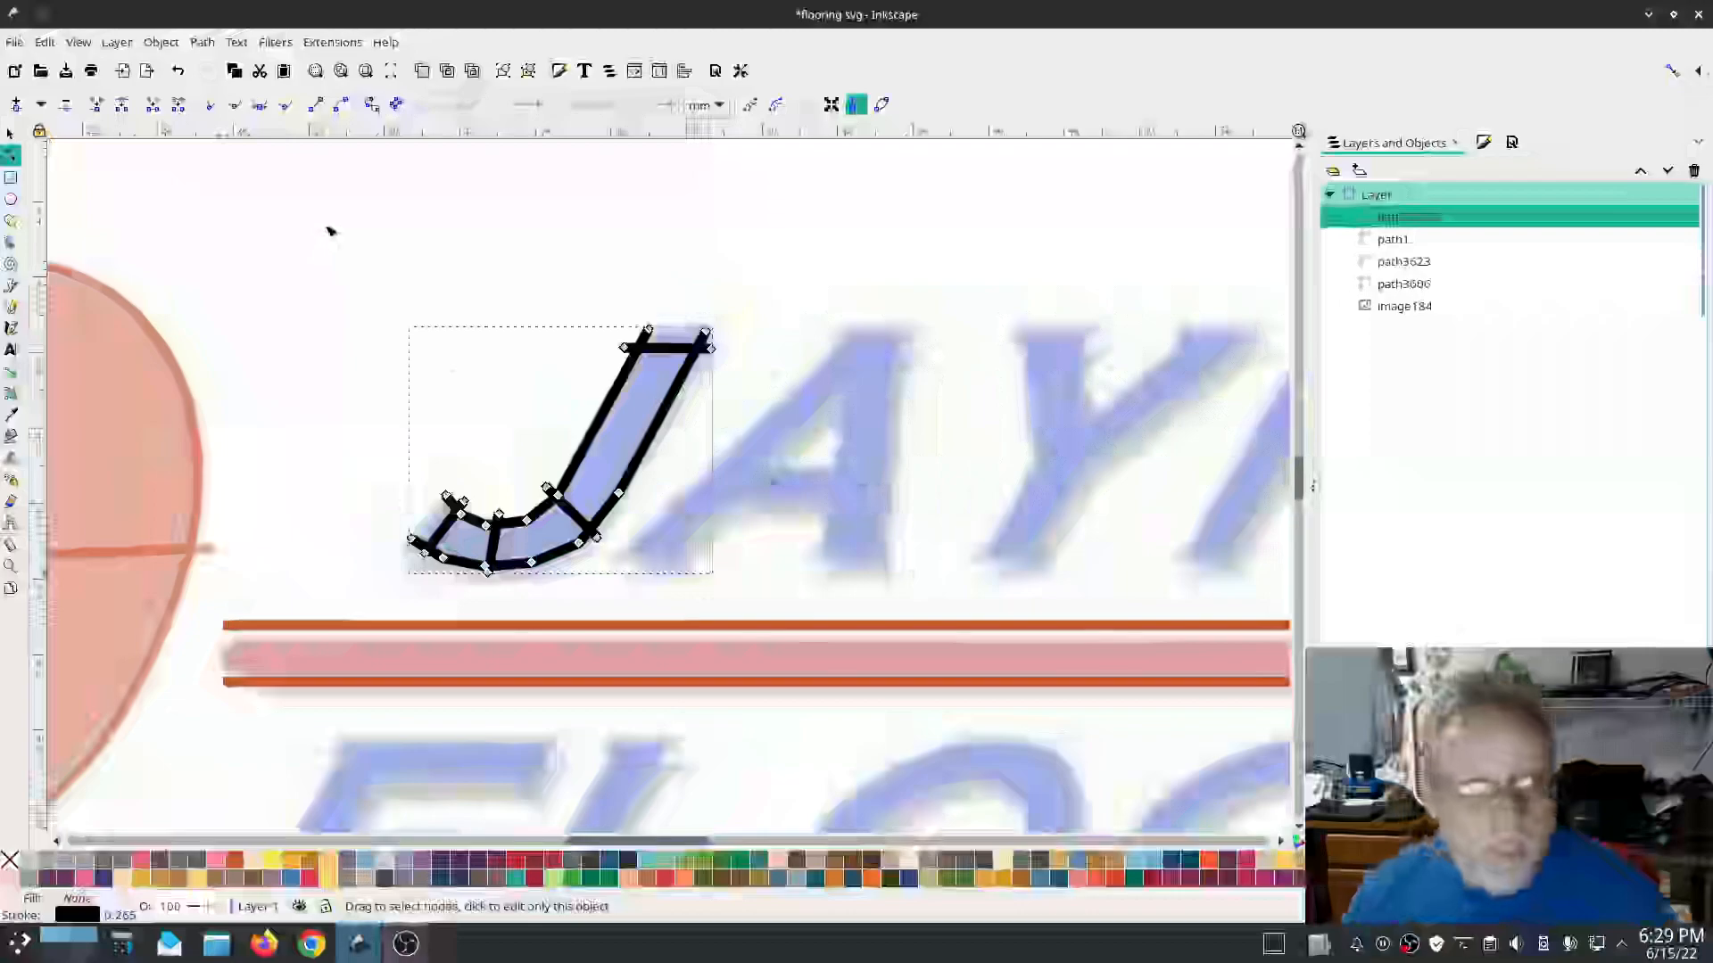
# Step: Draw the lower edge, about 2.7 mm long, and the upper edge of the A's crossbar as two straight Bezier lines
pyautogui.press('s')
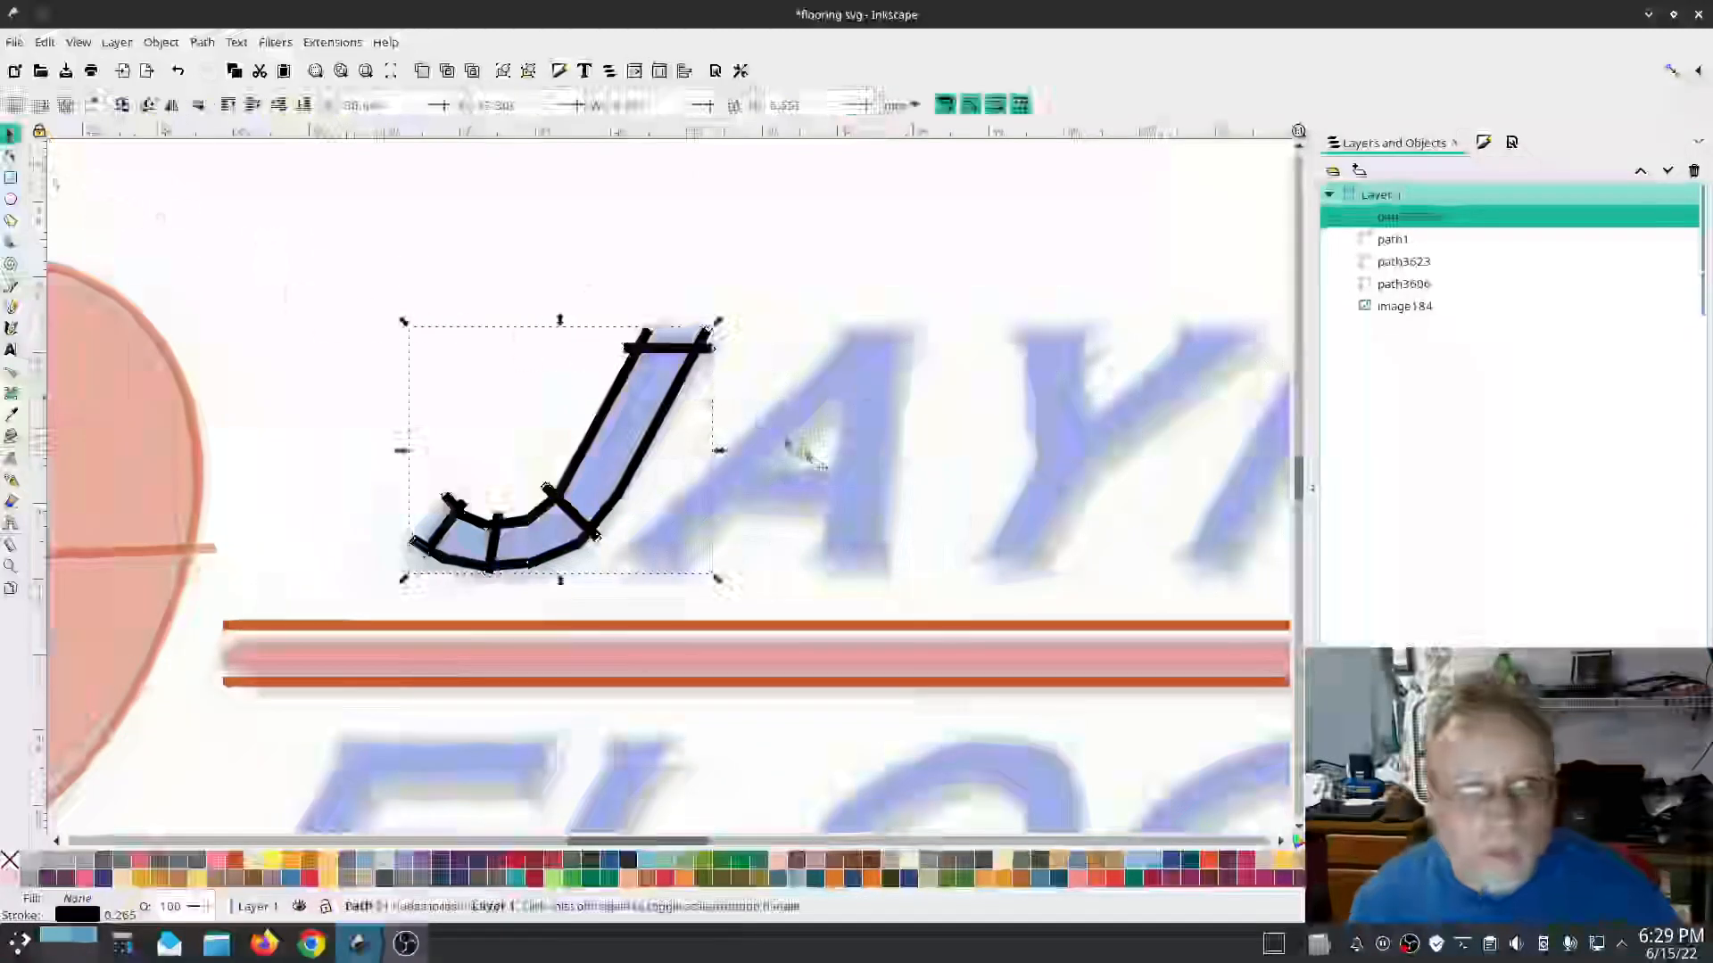
pyautogui.click(774, 442)
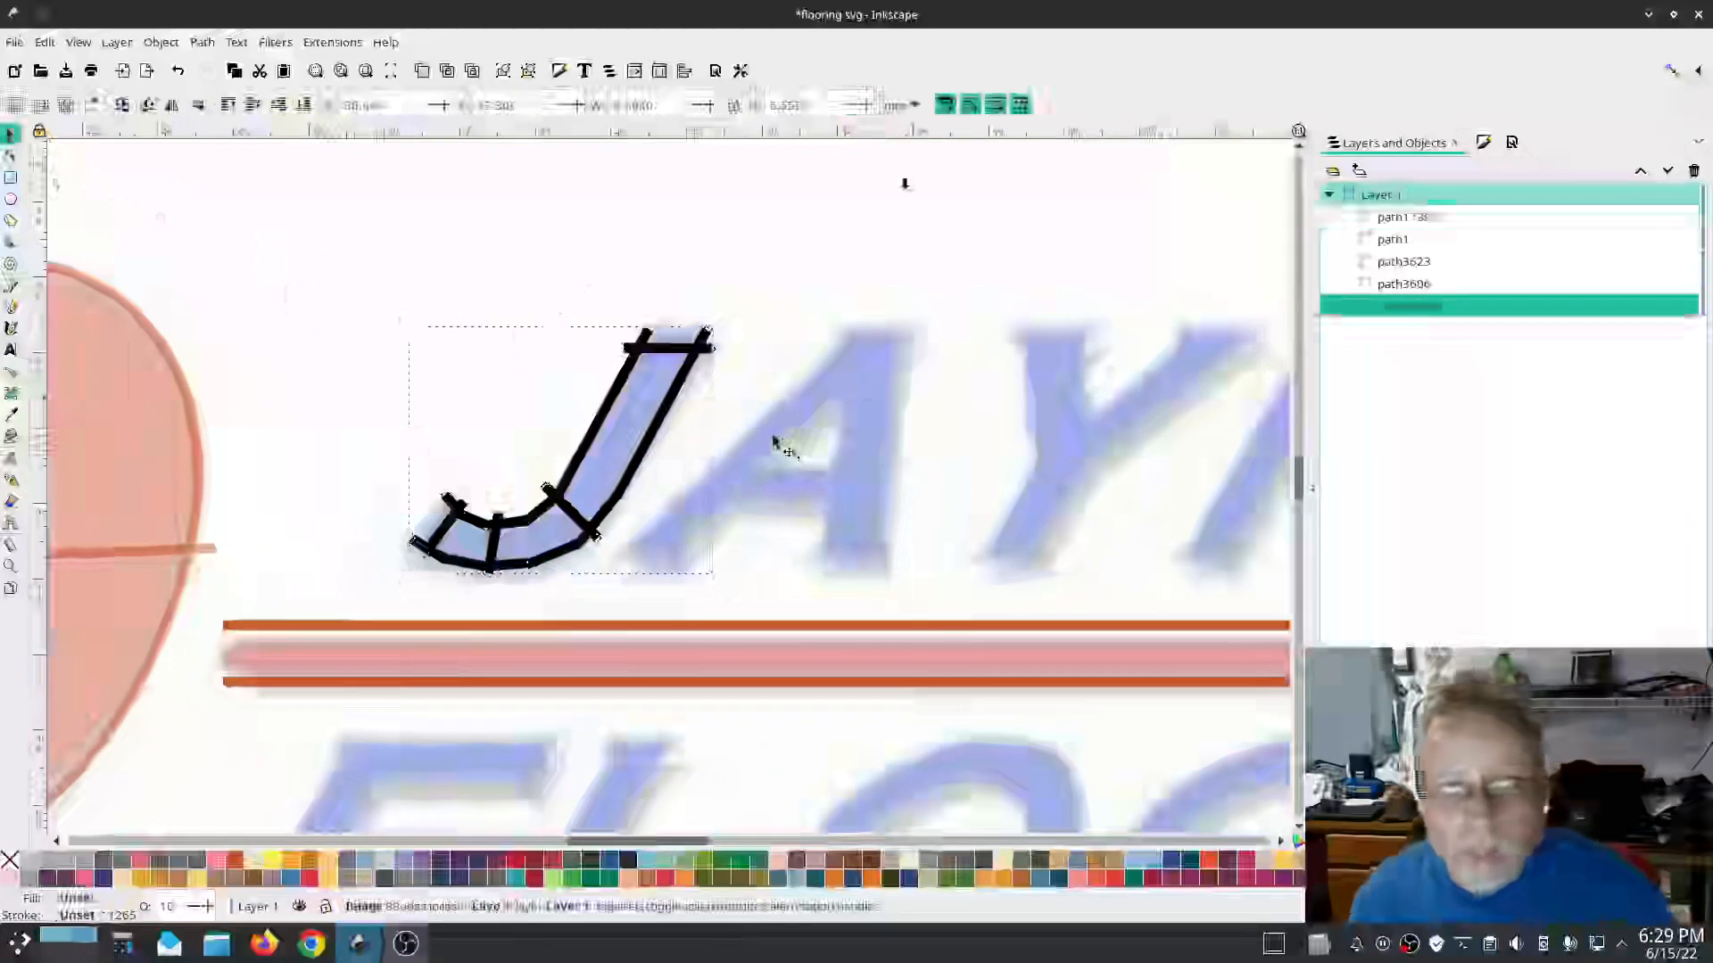
pyautogui.press('b')
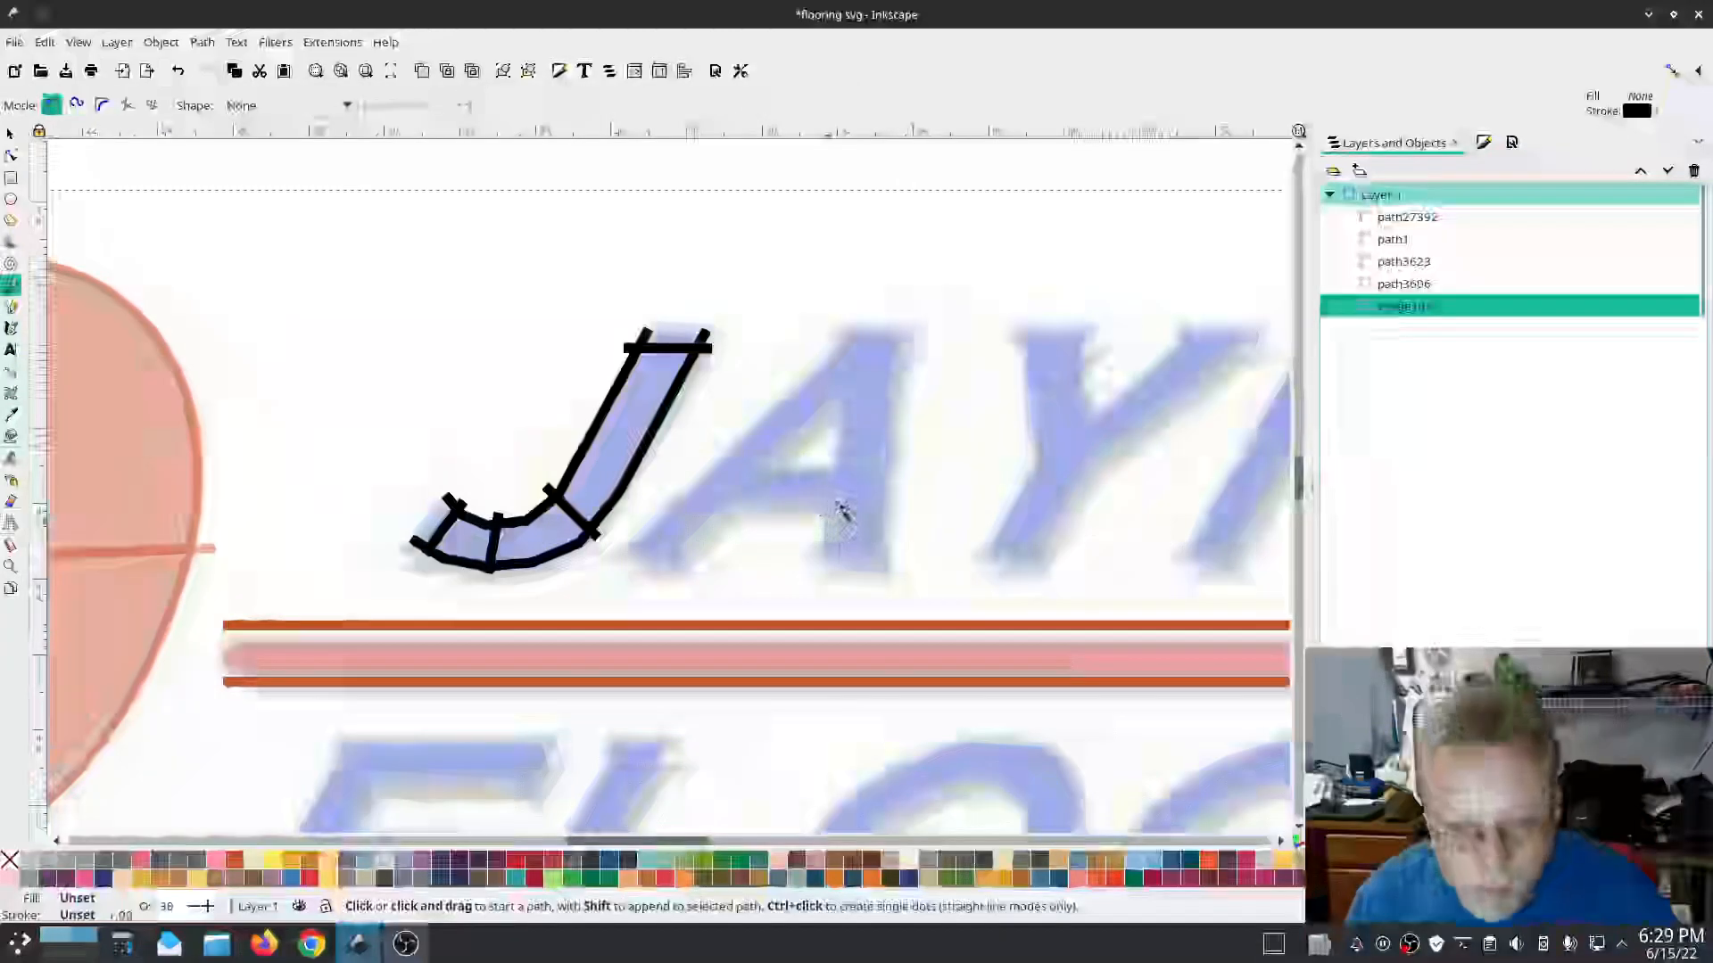
pyautogui.click(839, 511)
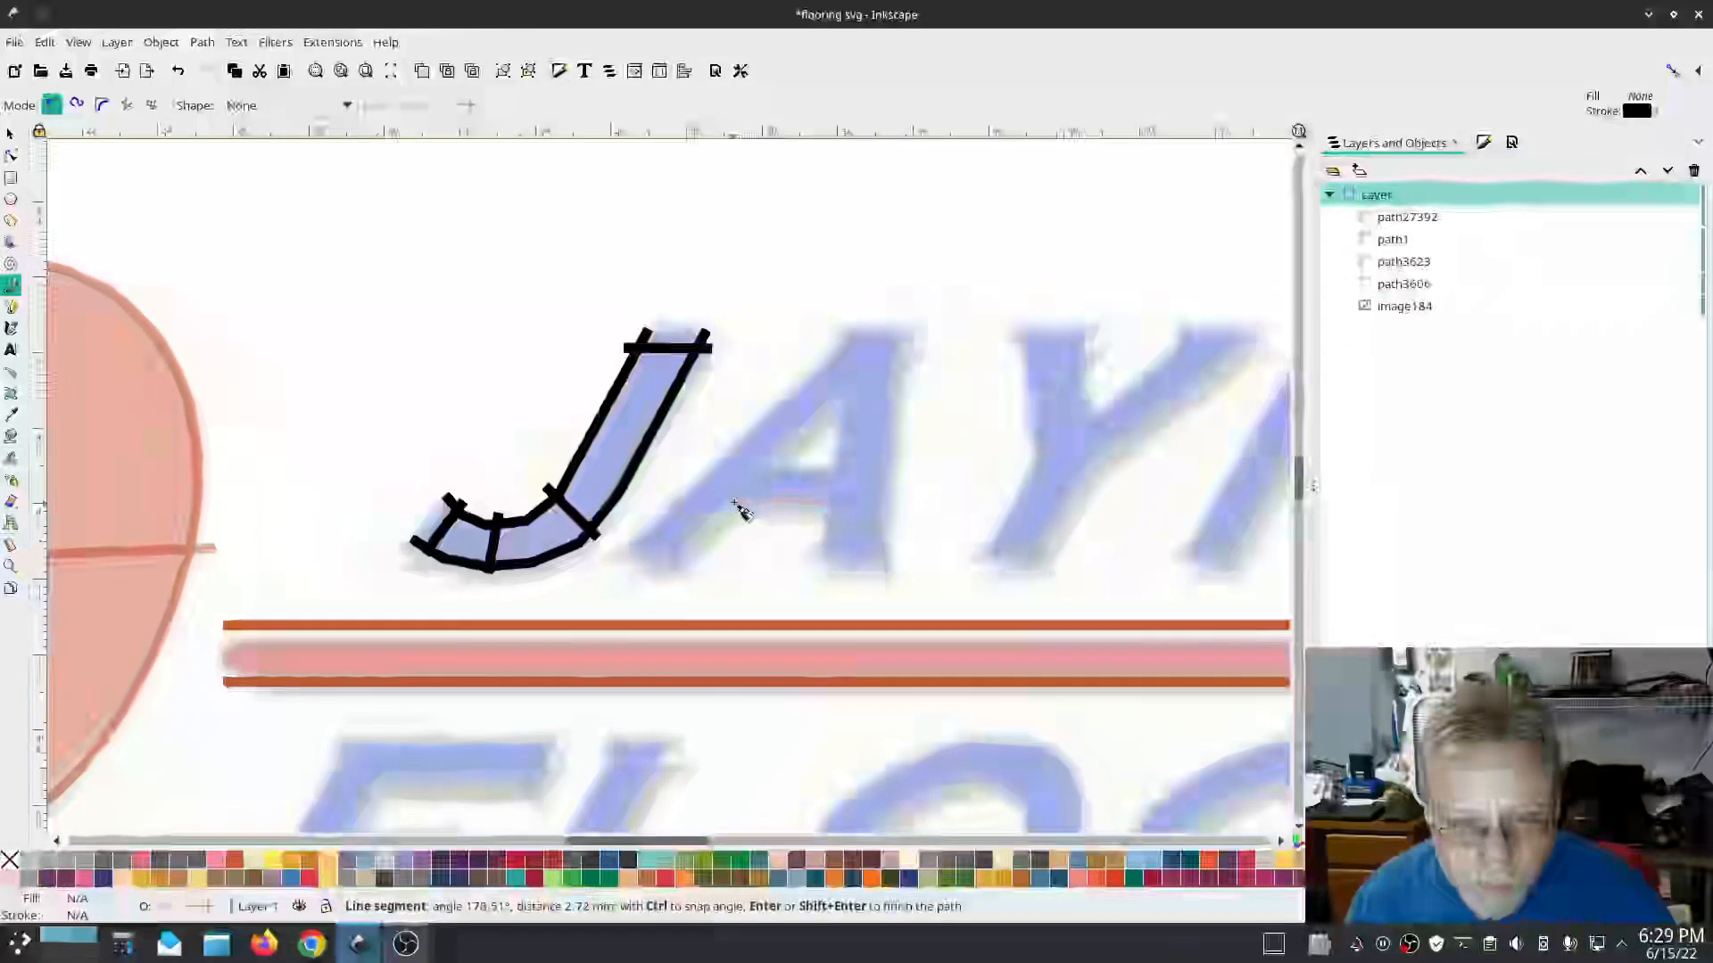
pyautogui.doubleClick(736, 505)
pyautogui.click(844, 479)
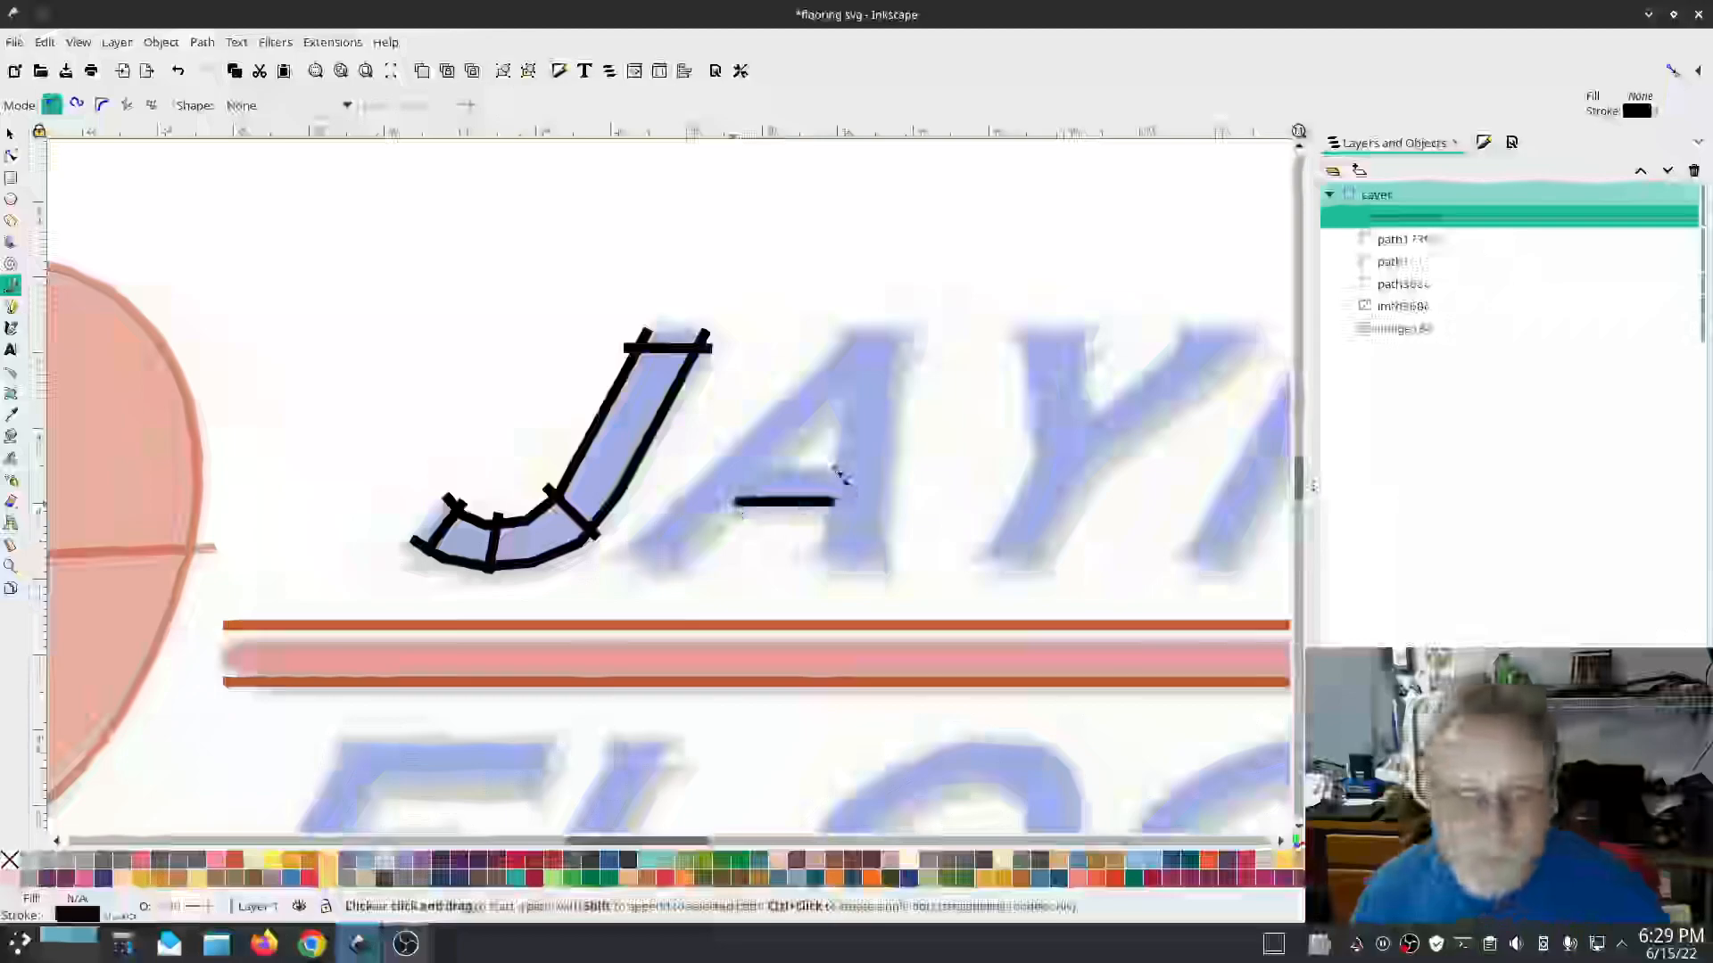
pyautogui.doubleClick(762, 476)
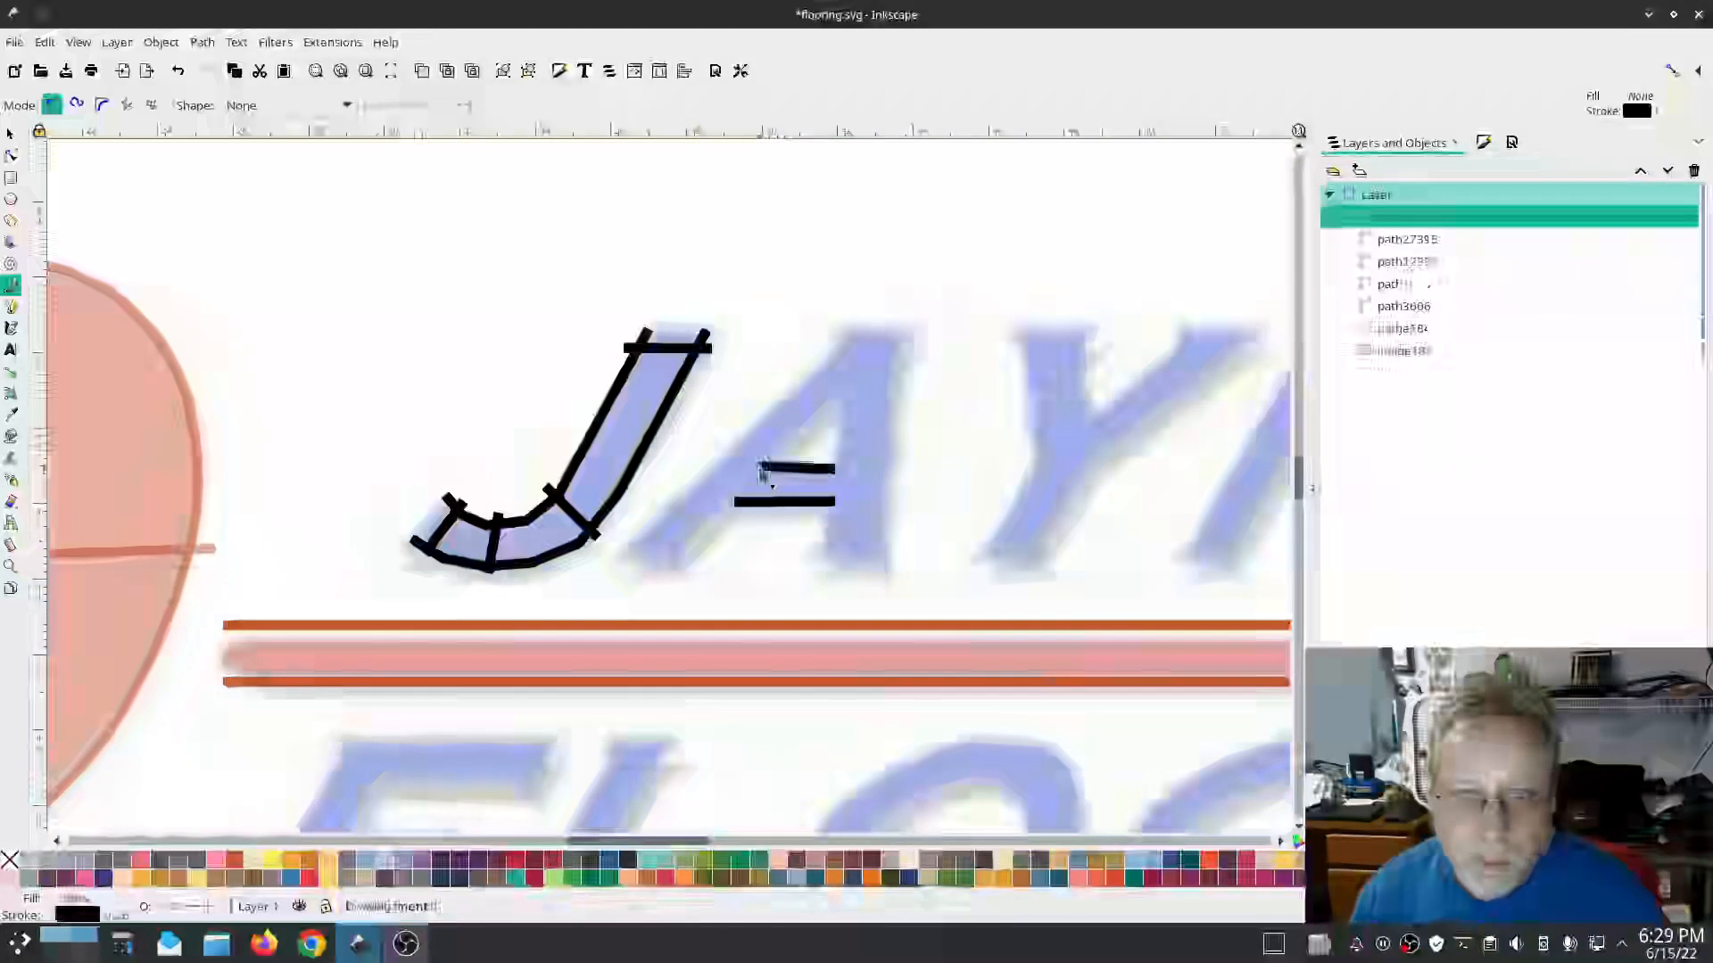
# Step: Raise the right end node of the A's upper crossbar edge slightly and combine the two crossbar edges into one path
pyautogui.press('n')
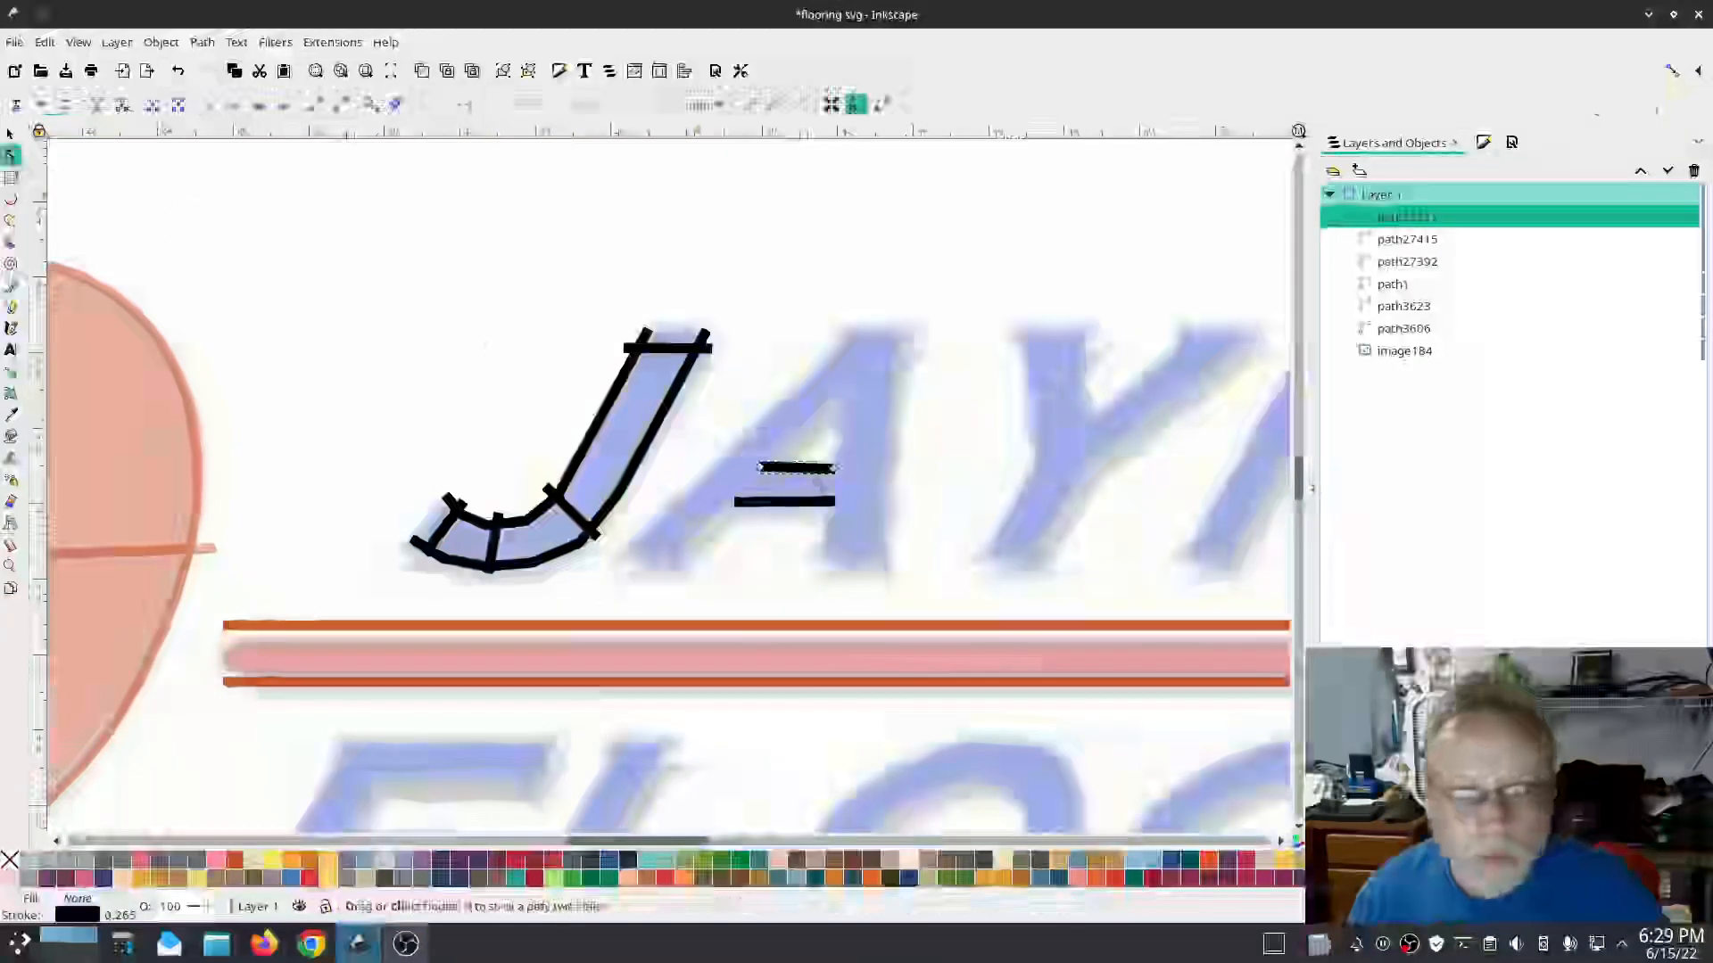
pyautogui.click(835, 467)
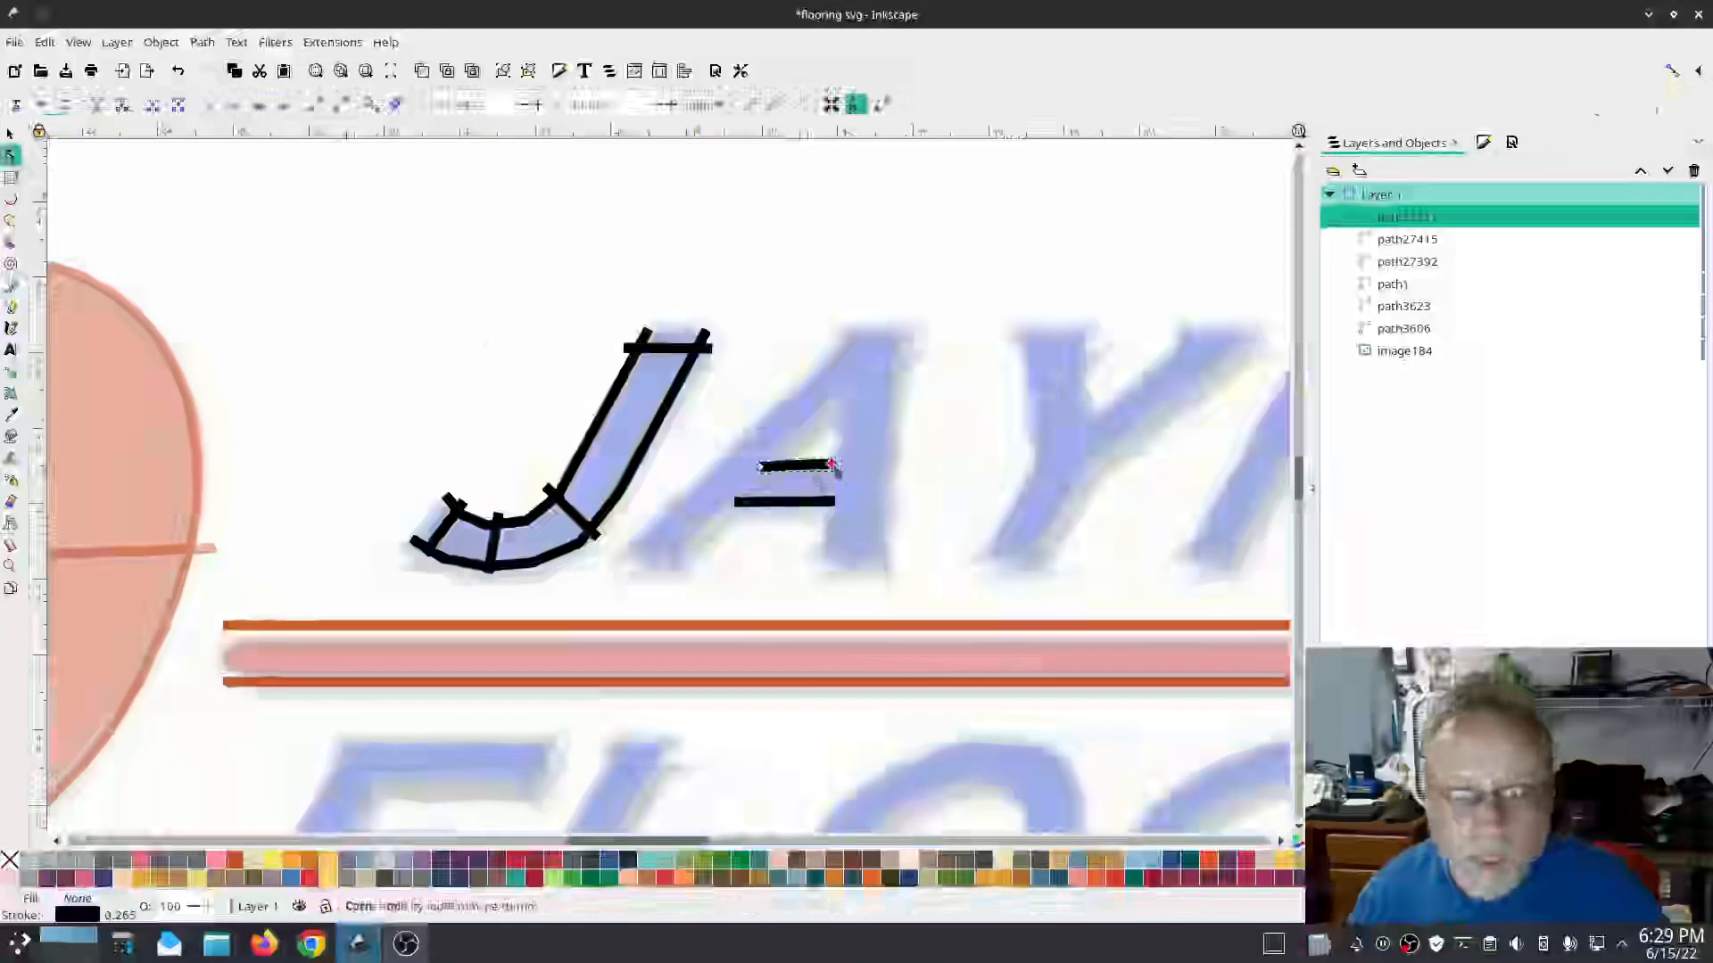
pyautogui.click(836, 501)
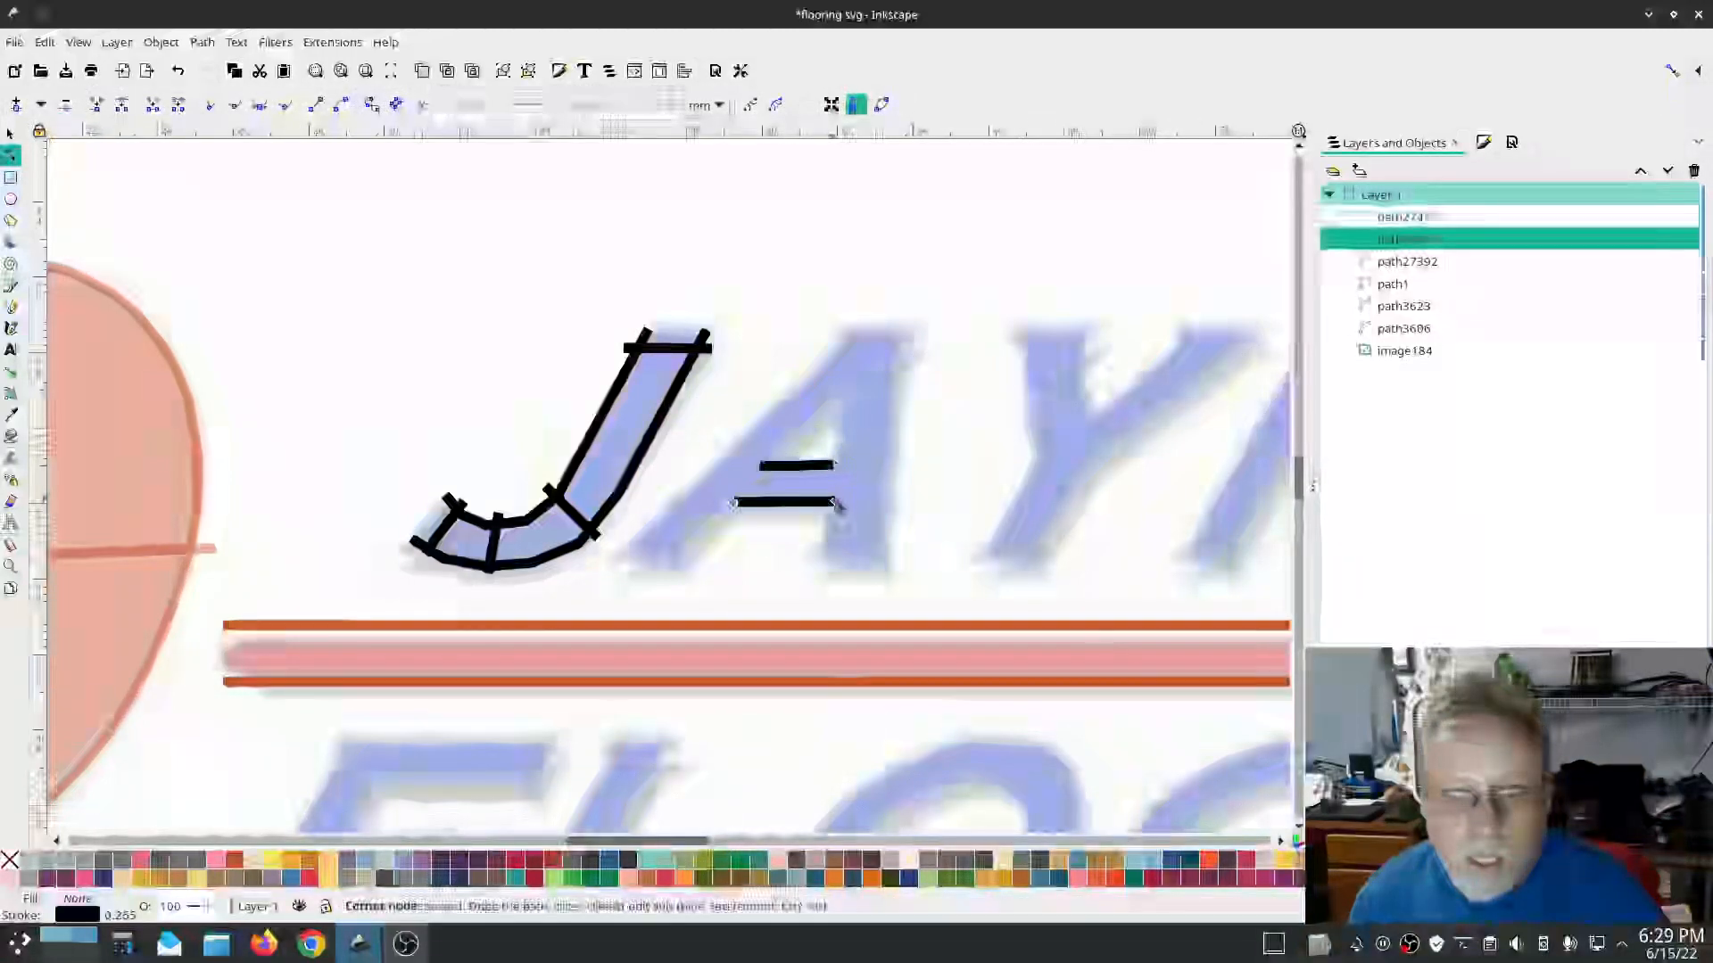
pyautogui.keyDown('shift'); pyautogui.click(1405, 220); pyautogui.keyUp('shift')
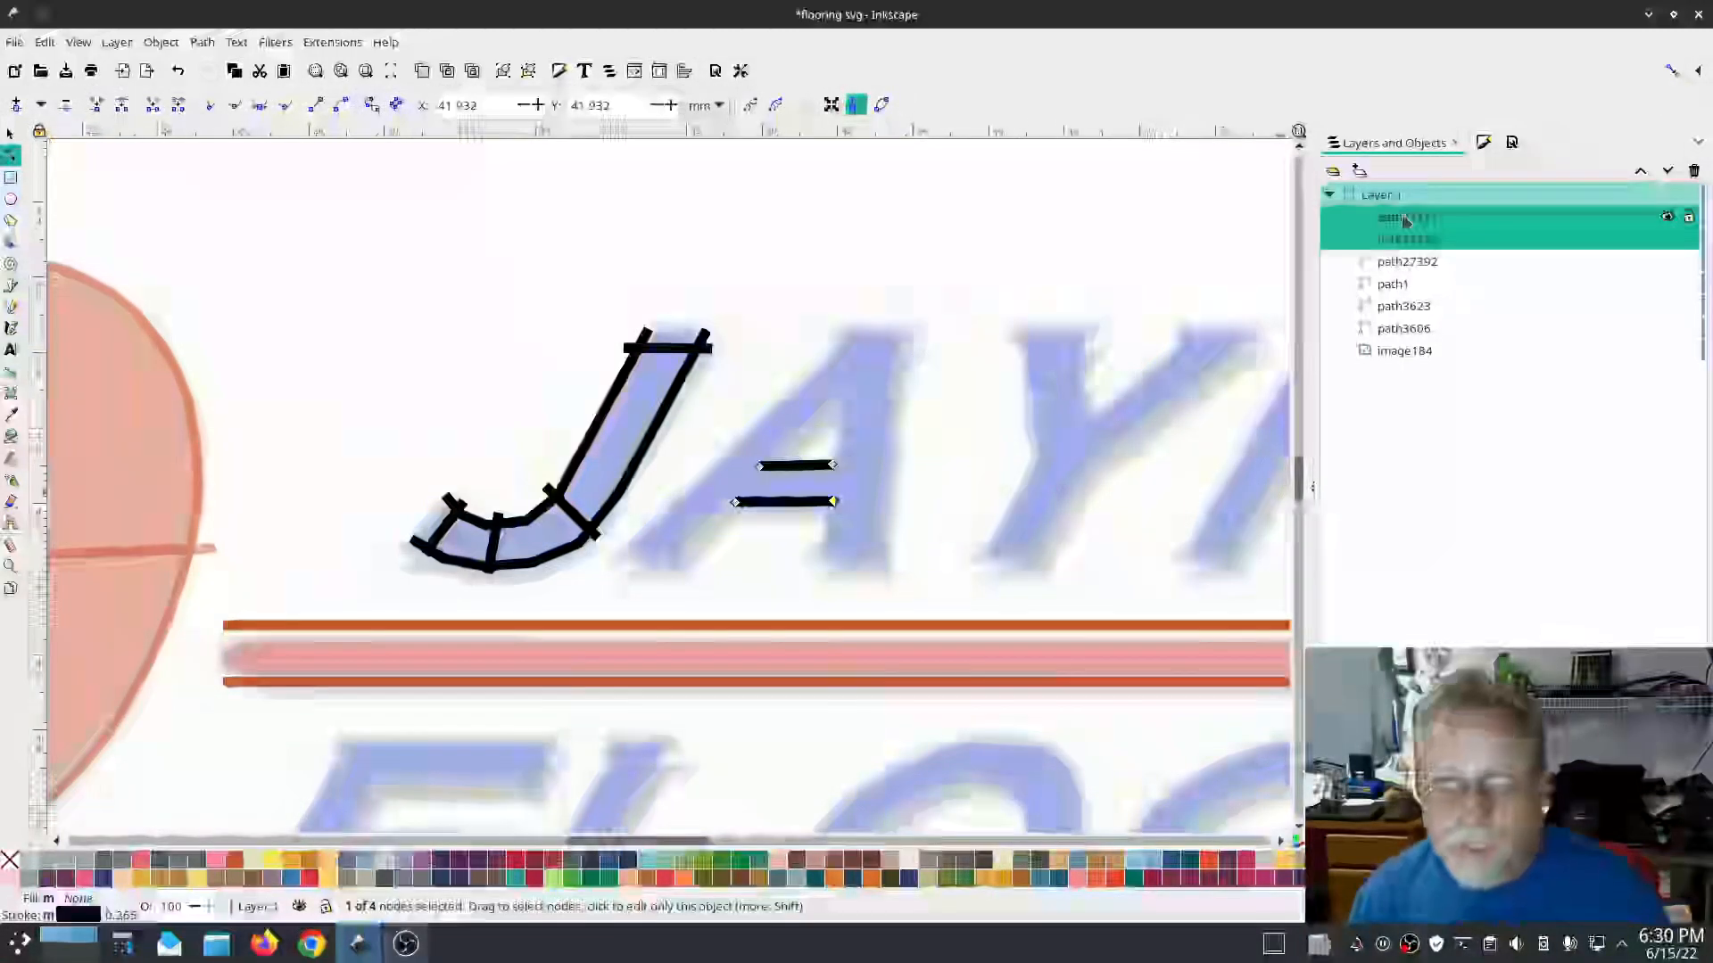
pyautogui.click(203, 42)
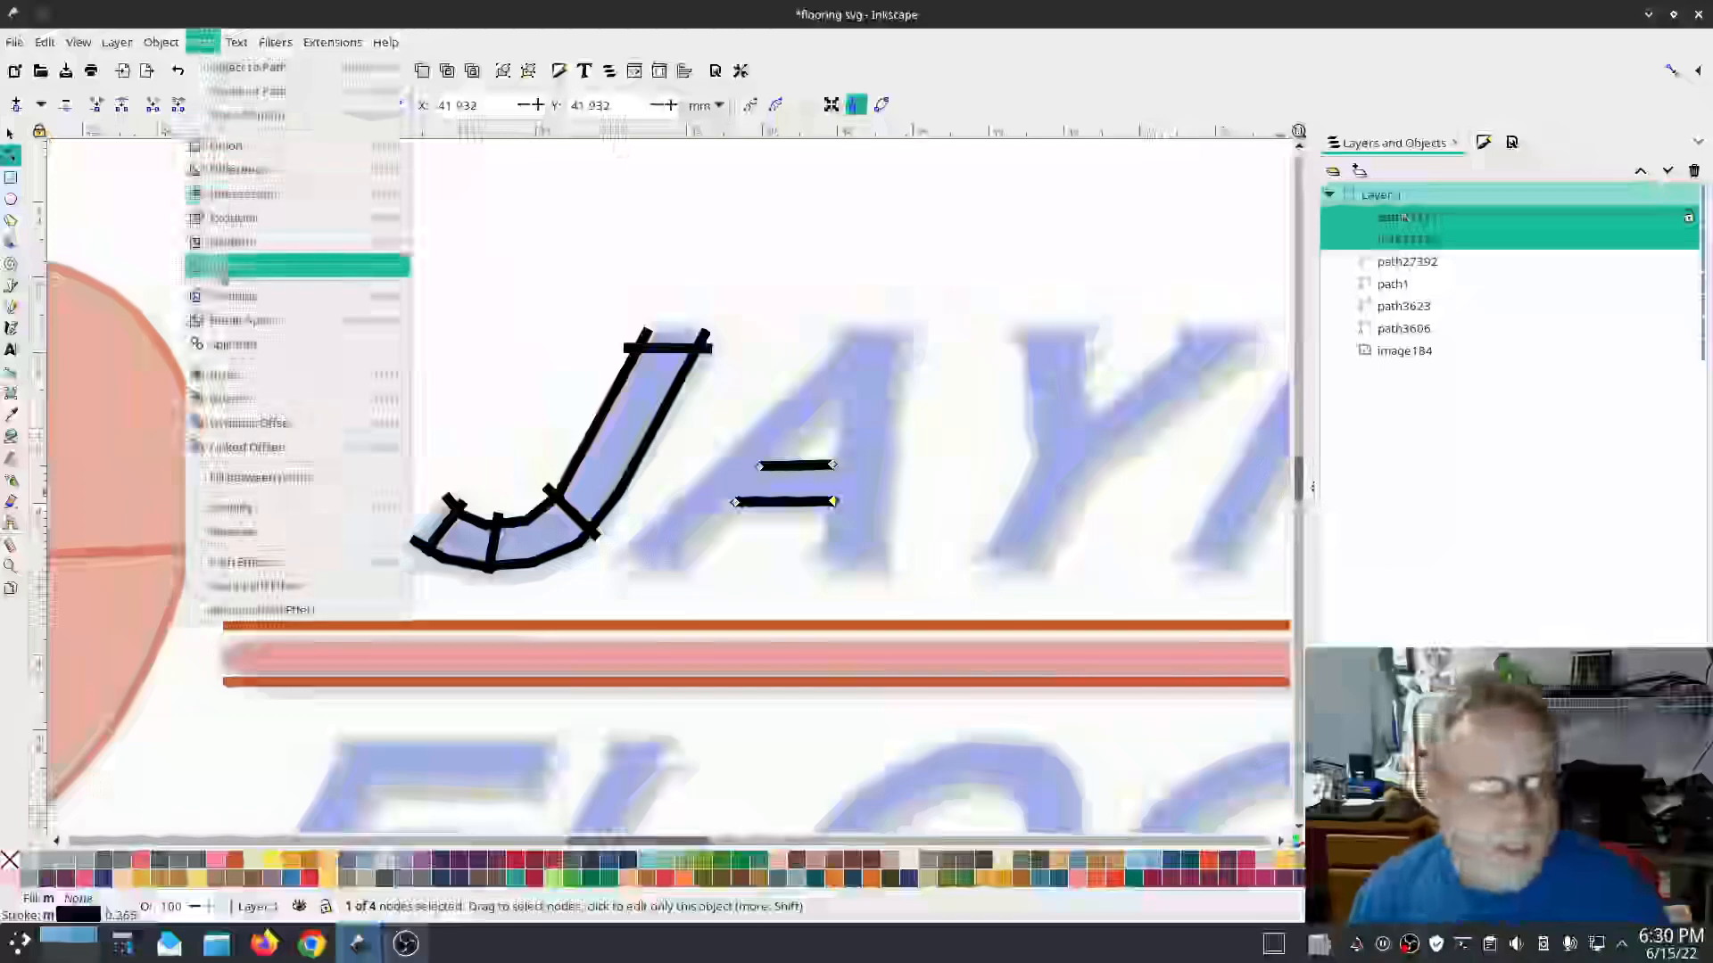
pyautogui.click(229, 294)
# Step: Enable Custom satin column for the A's crossbar in the Ink/Stitch embroidery parameters
pyautogui.click(332, 42)
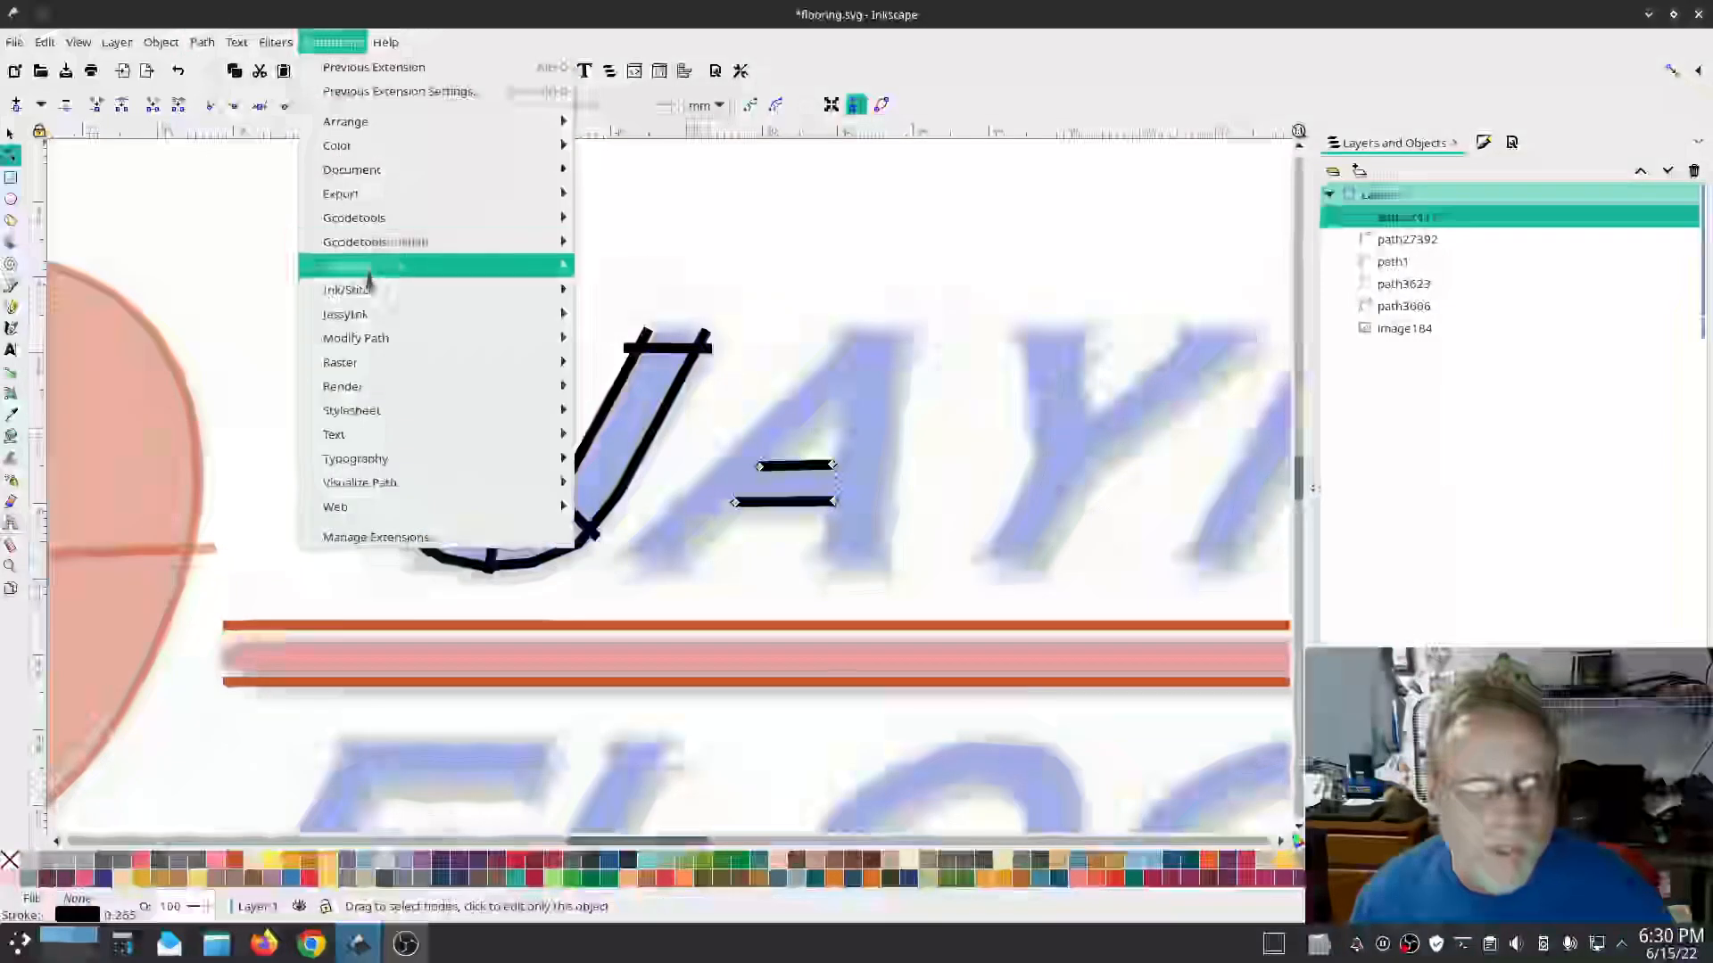
pyautogui.moveTo(367, 291)
pyautogui.click(660, 453)
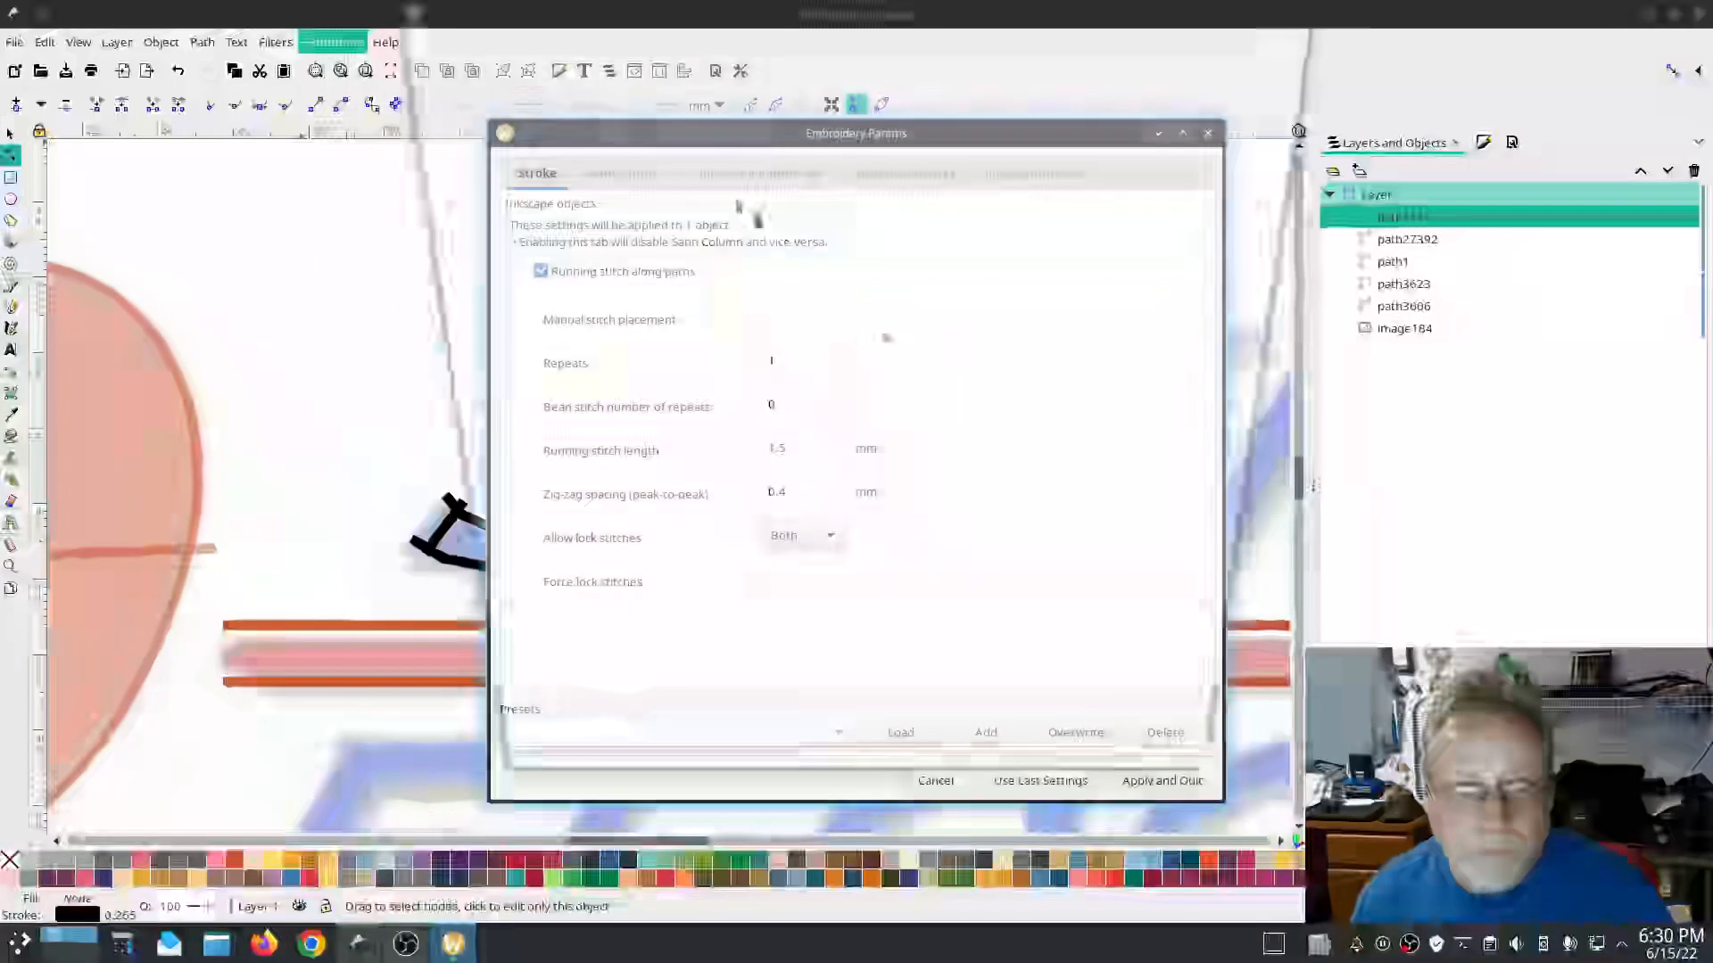
pyautogui.click(1037, 904)
pyautogui.moveTo(615, 141); pyautogui.dragTo(178, 139)
pyautogui.click(169, 180)
pyautogui.click(126, 297)
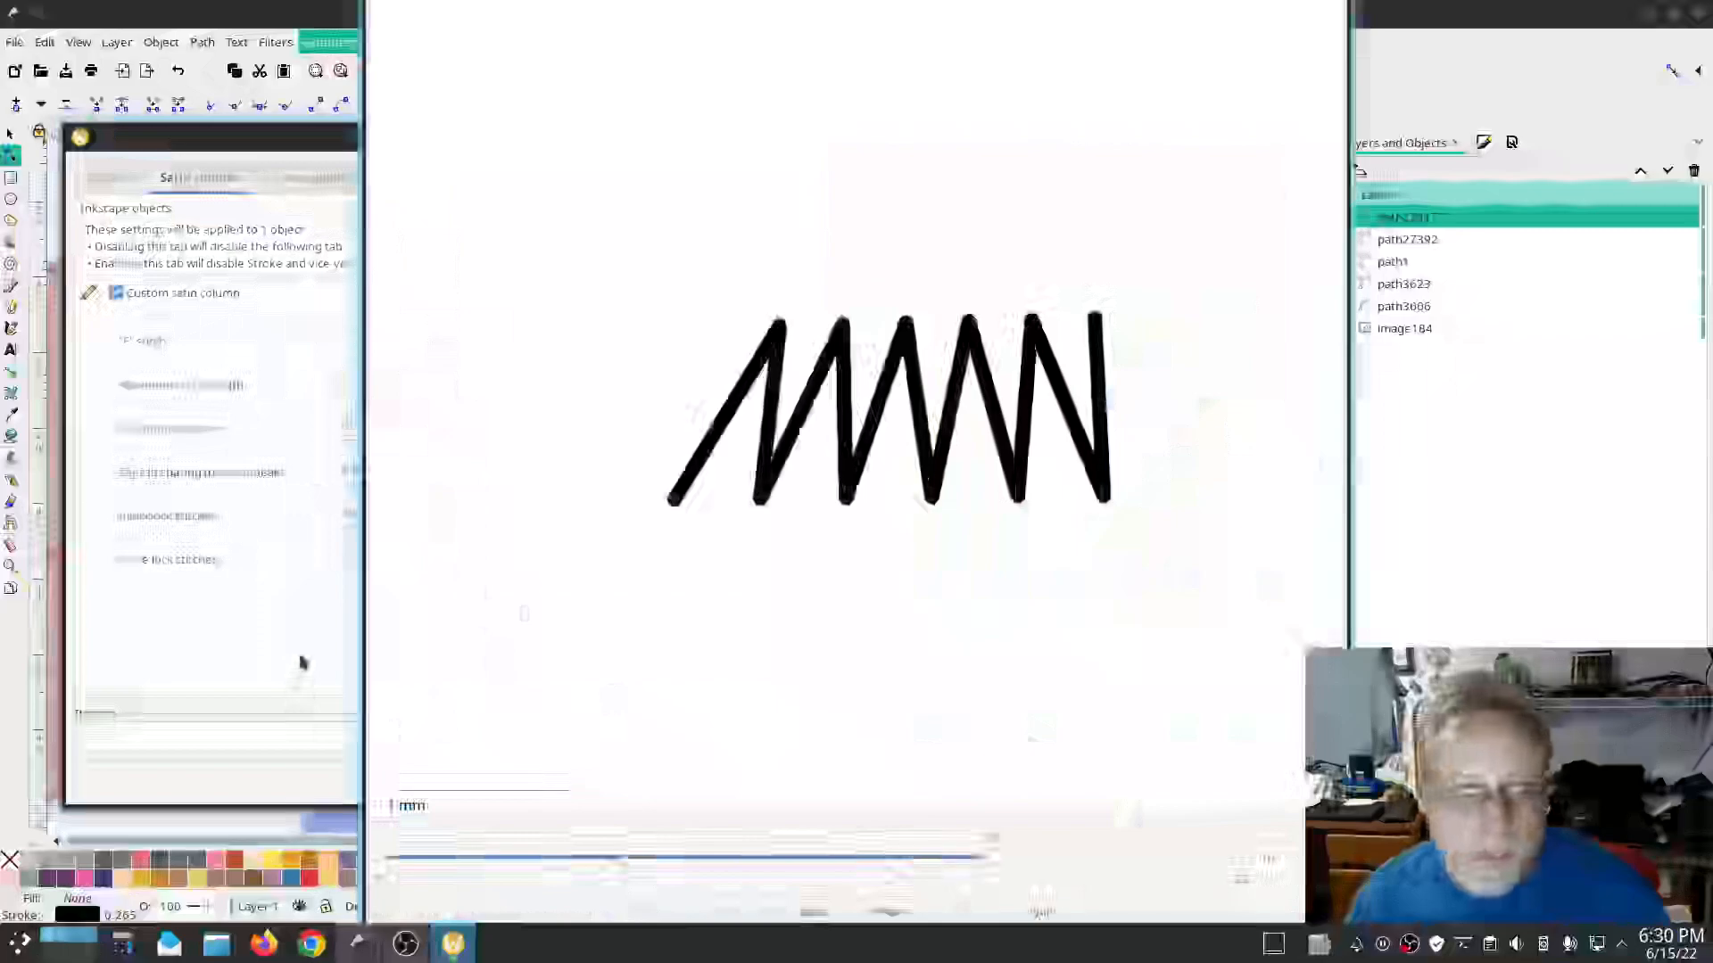
# Step: Set the crossbar's allowed lock stitches to Before and apply the embroidery parameters
pyautogui.click(298, 659)
pyautogui.click(403, 519)
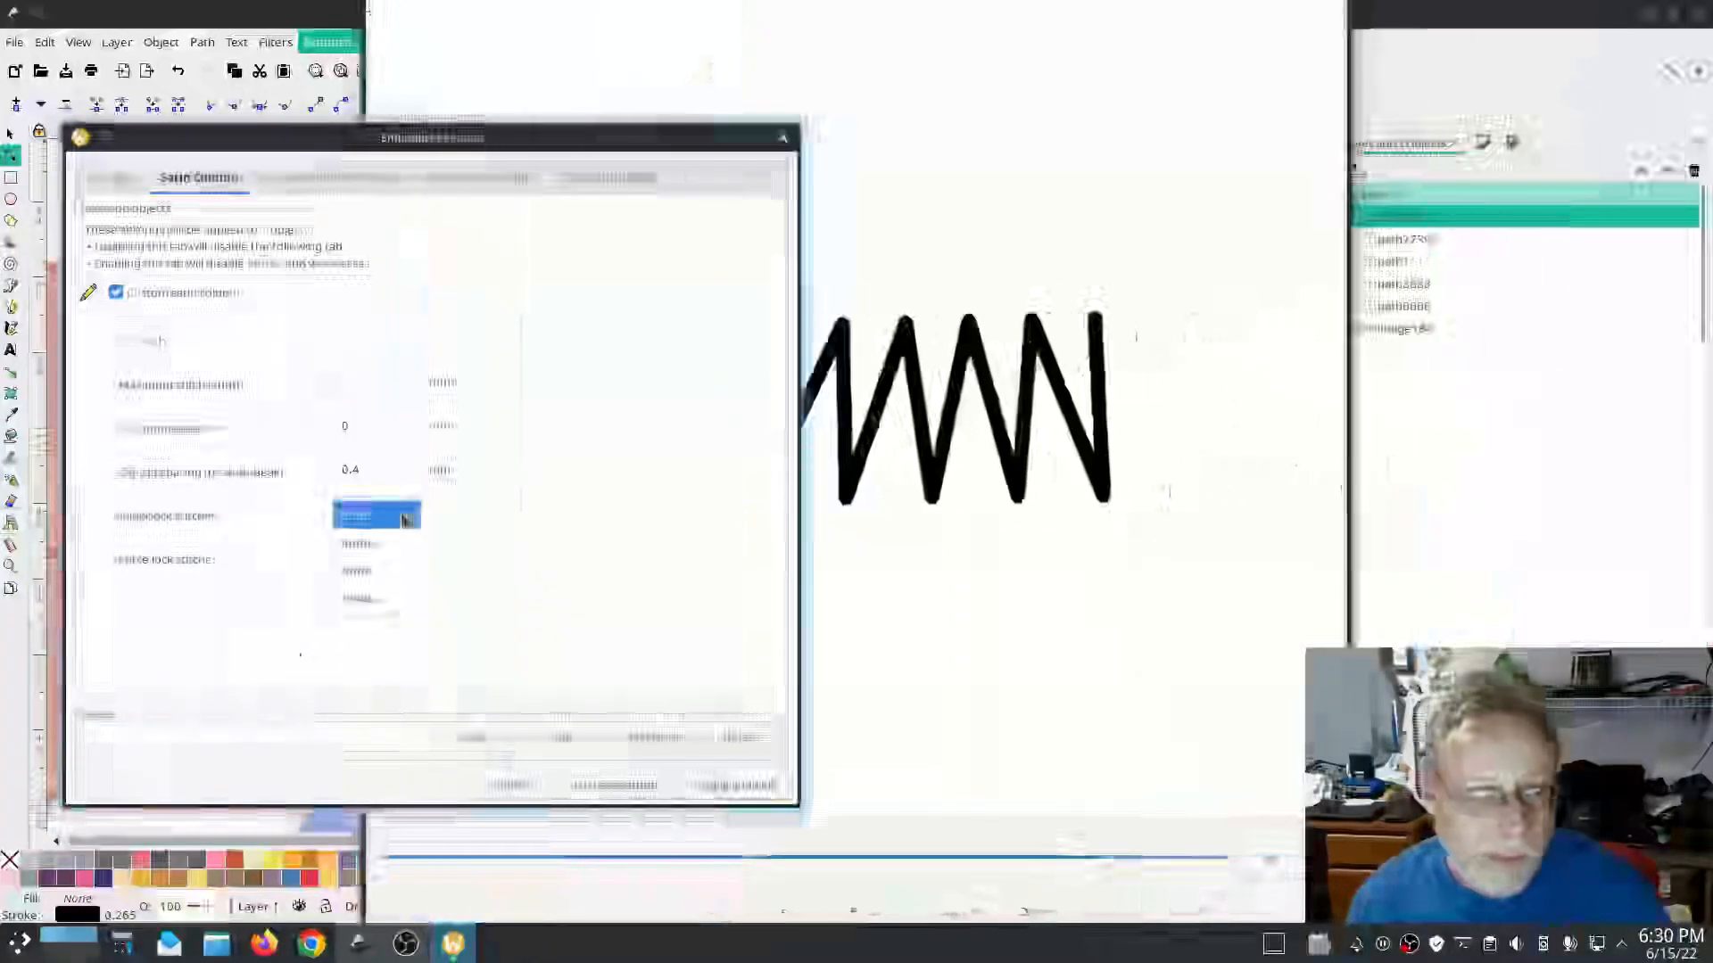
pyautogui.click(383, 544)
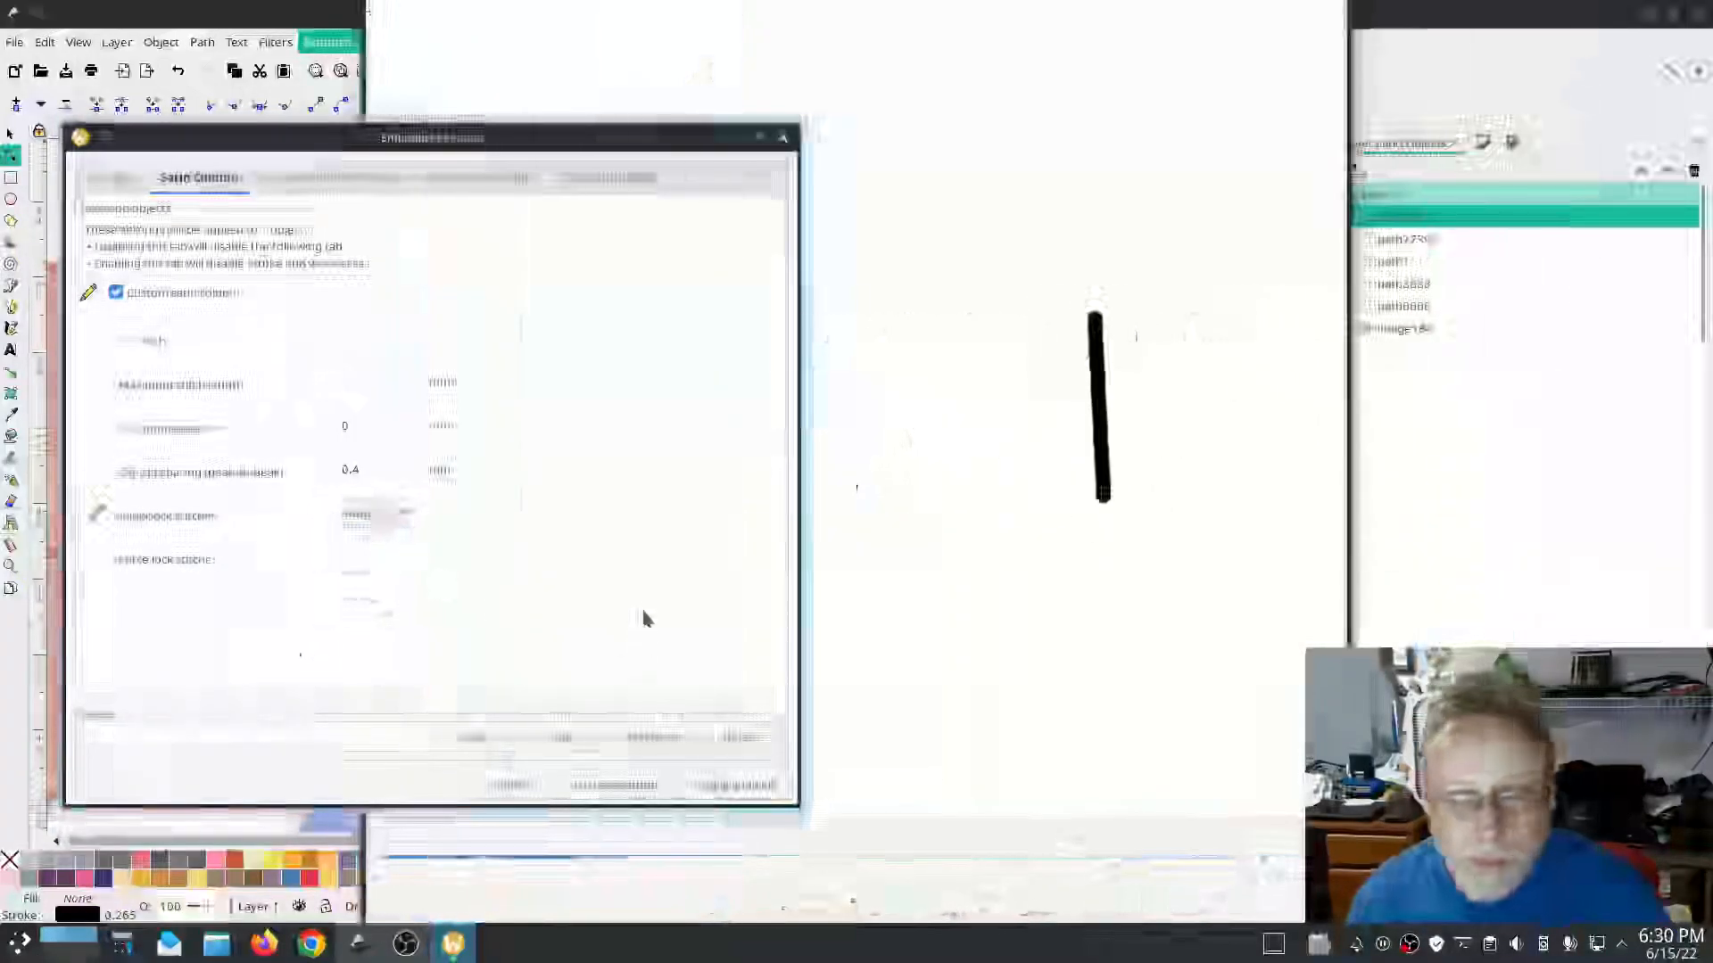
pyautogui.moveTo(595, 140); pyautogui.dragTo(460, 158)
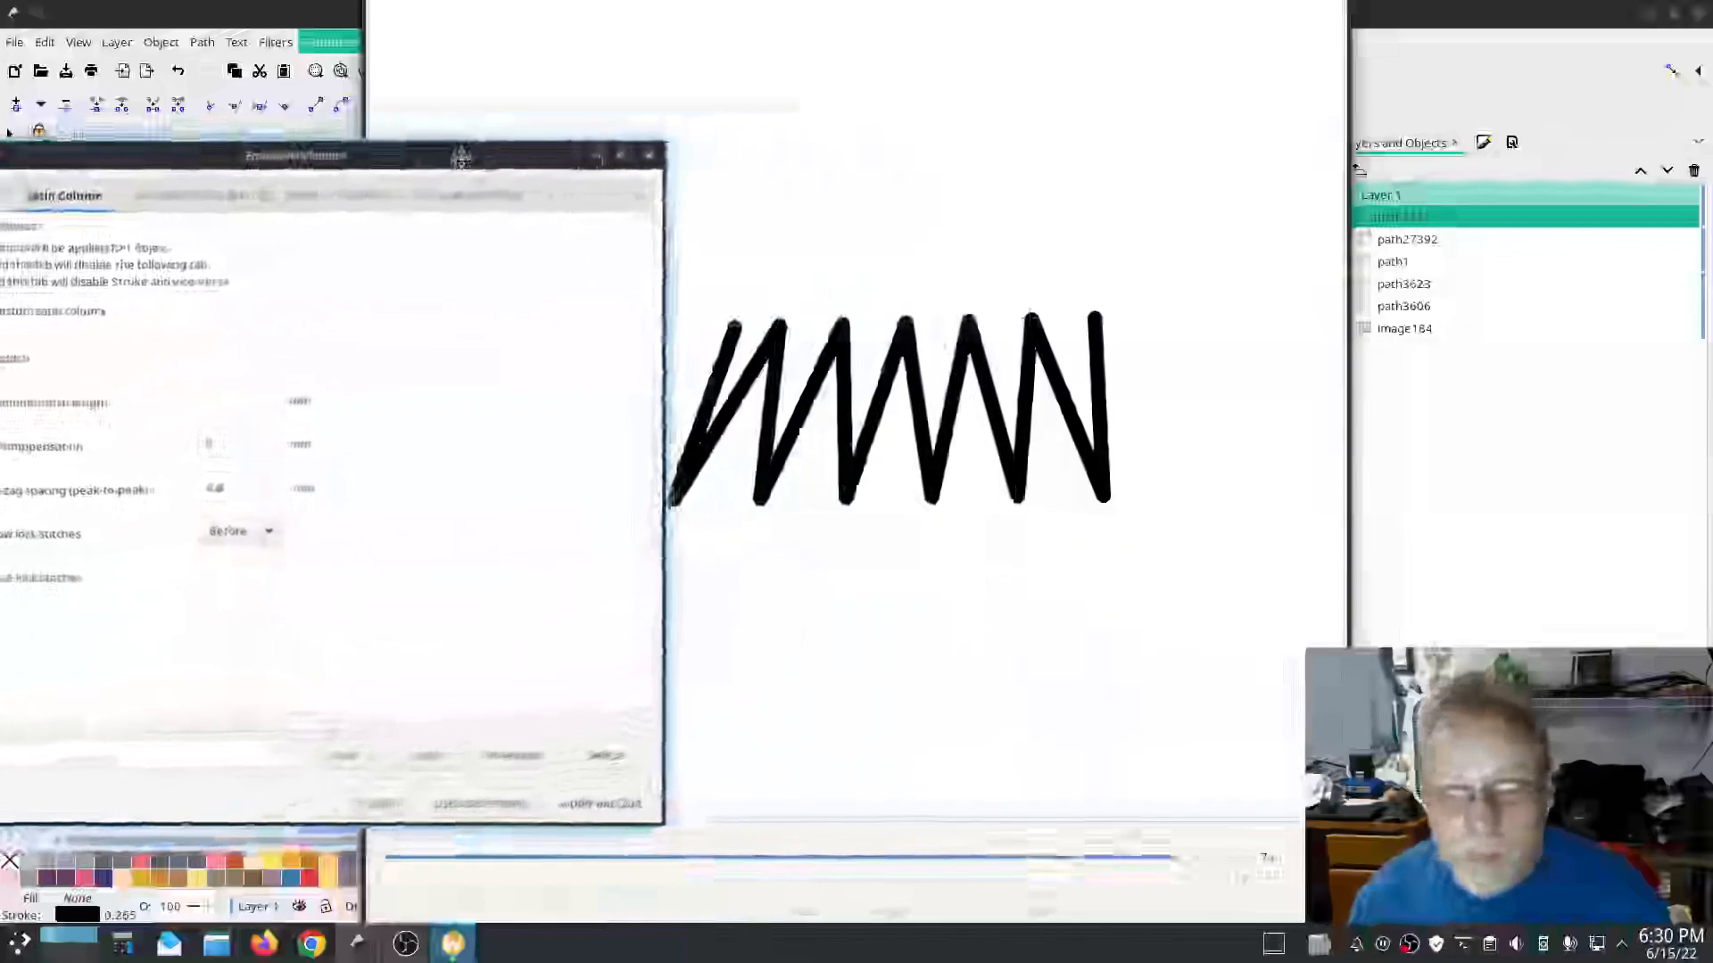
pyautogui.click(585, 803)
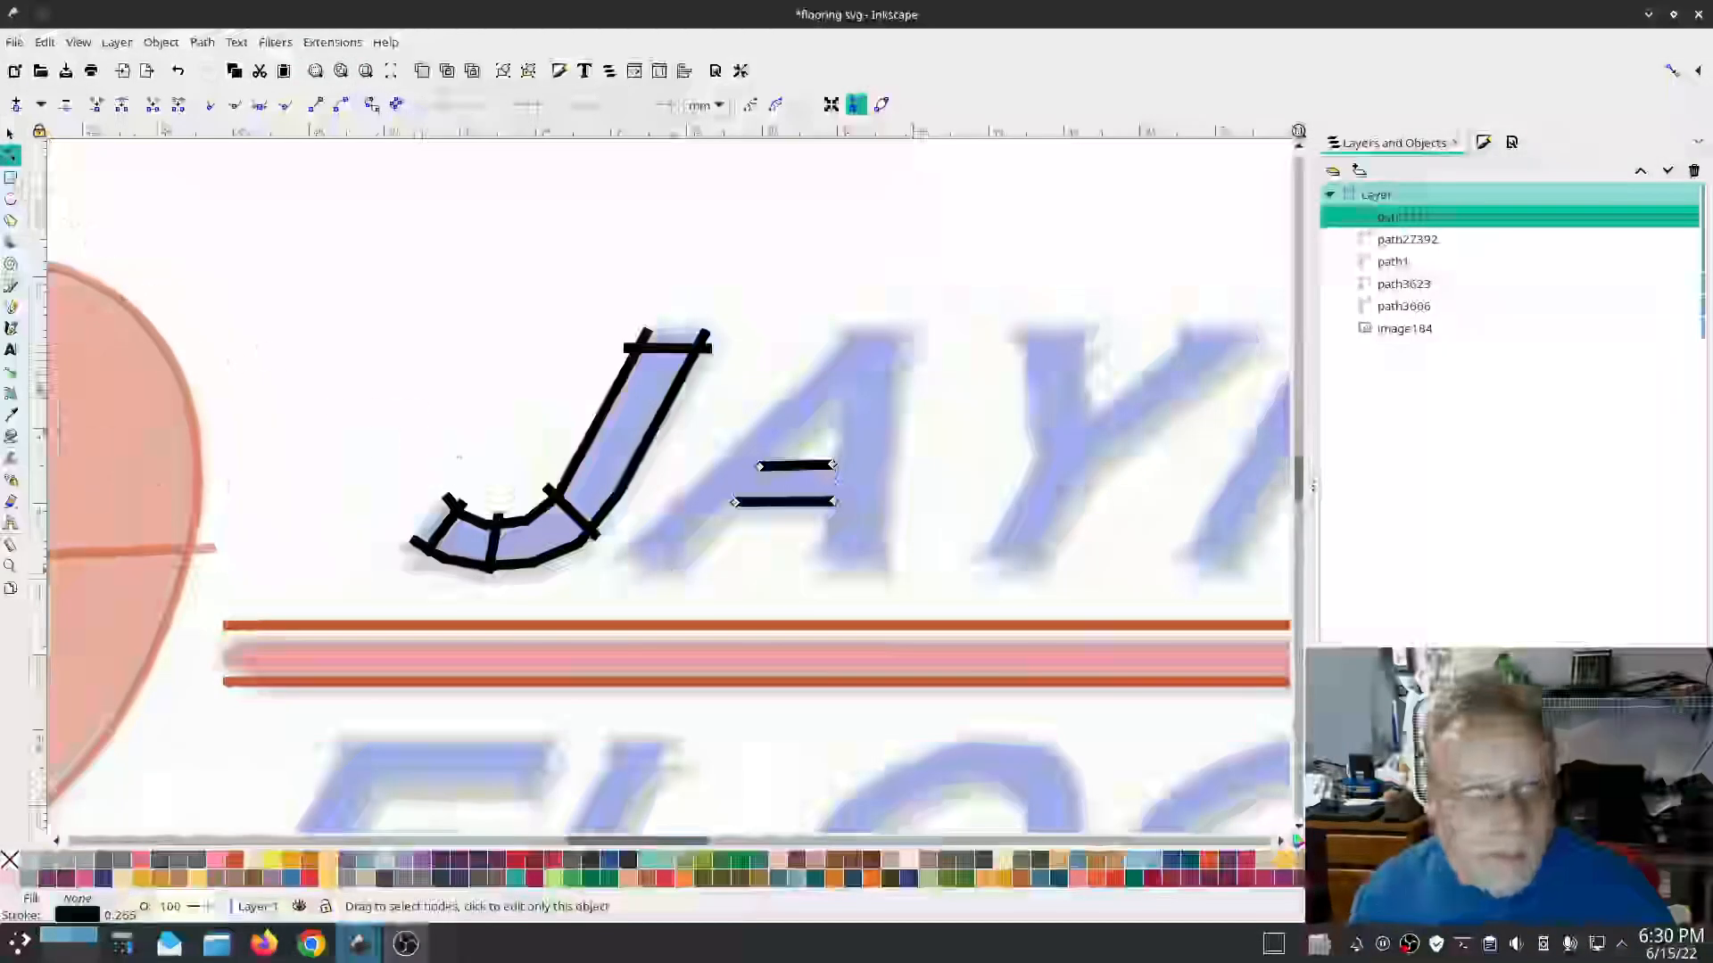
# Step: Draw a bent connecting path from the crossbar down to the foot of the A's left leg and give it a 1 1 dotted stroke pattern
pyautogui.click(10, 287)
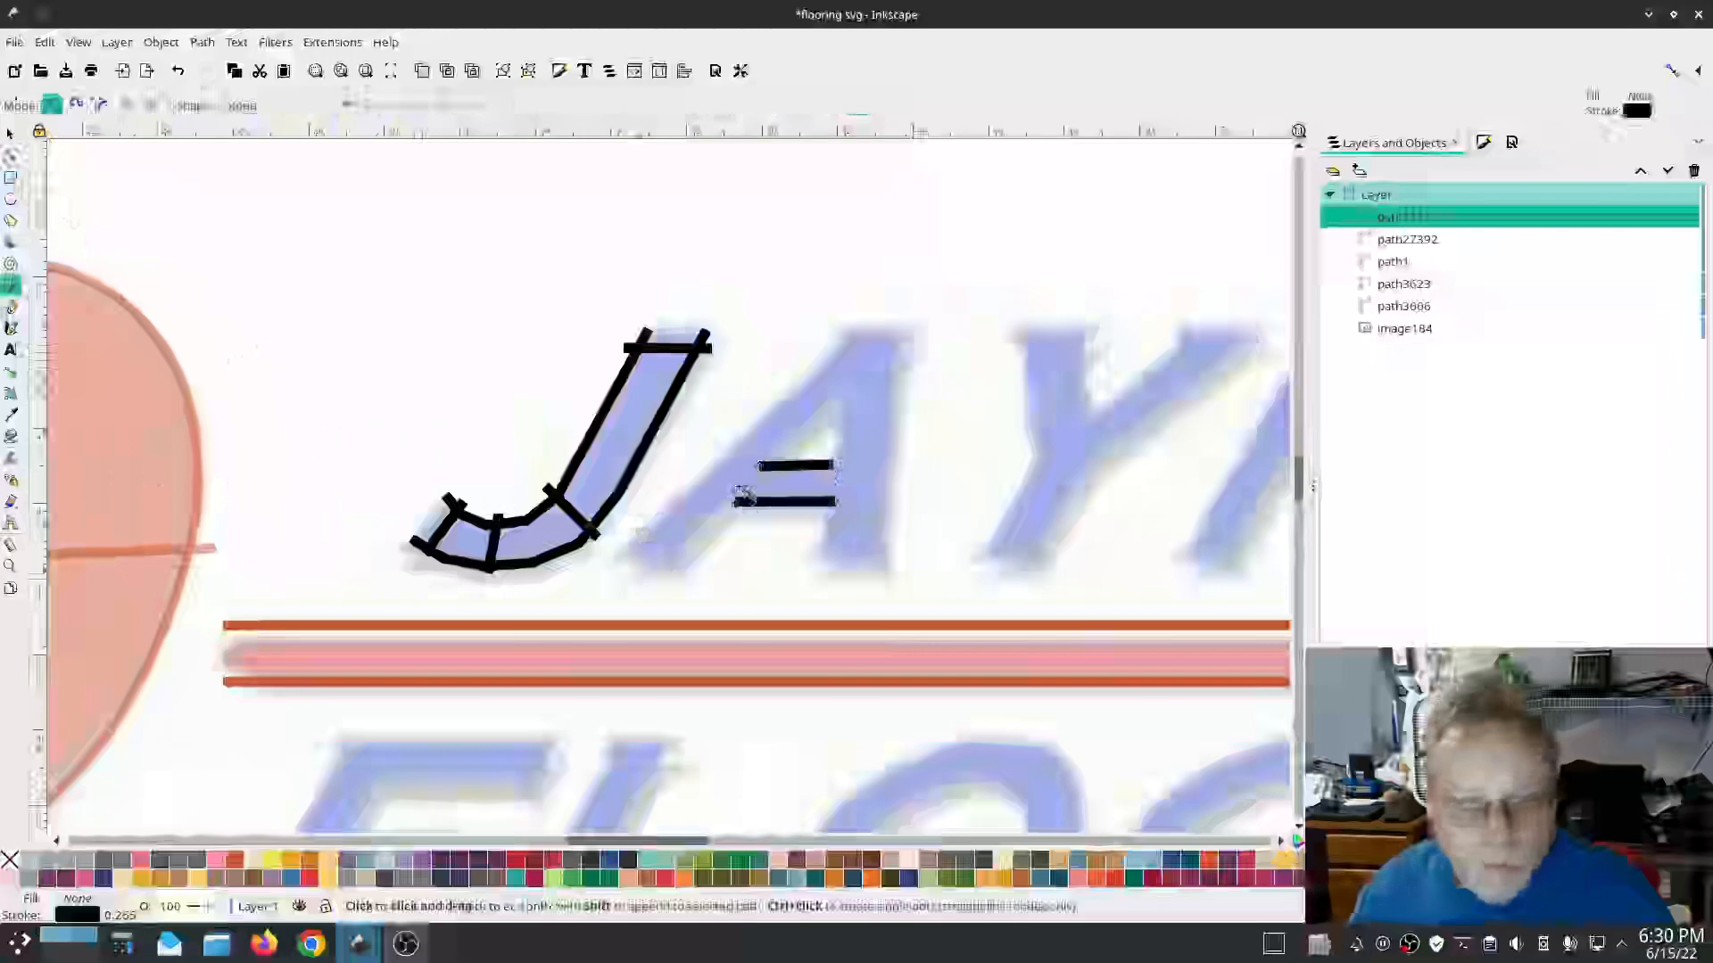
pyautogui.click(721, 500)
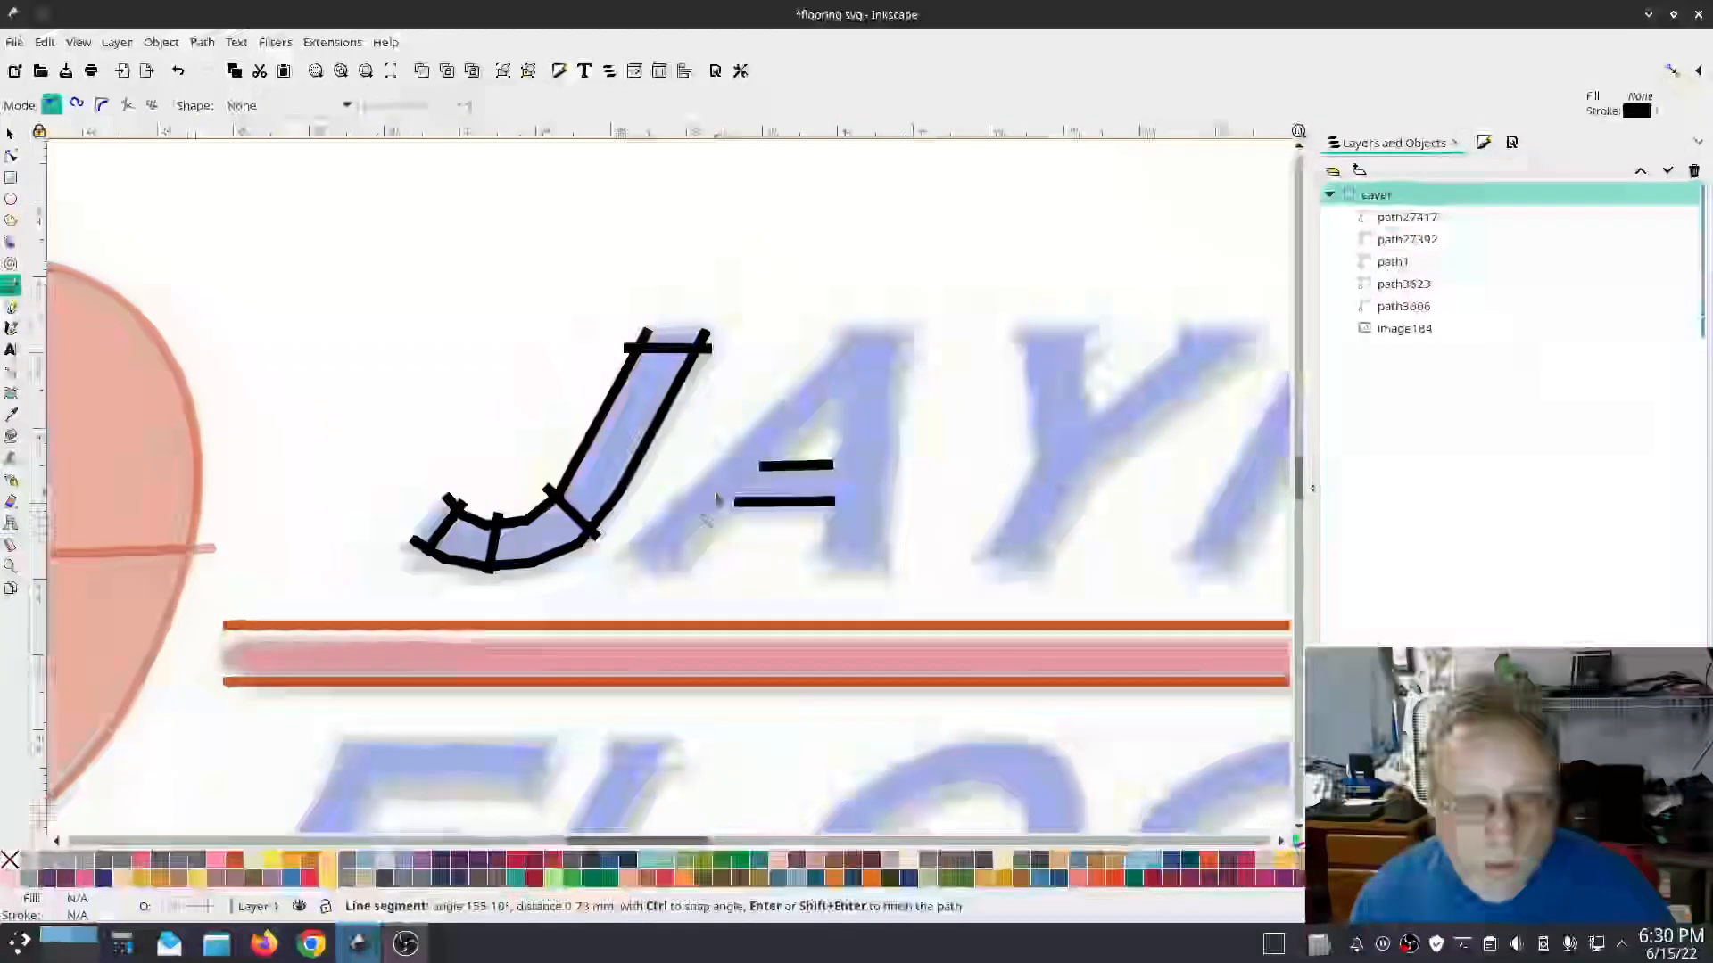
pyautogui.doubleClick(652, 552)
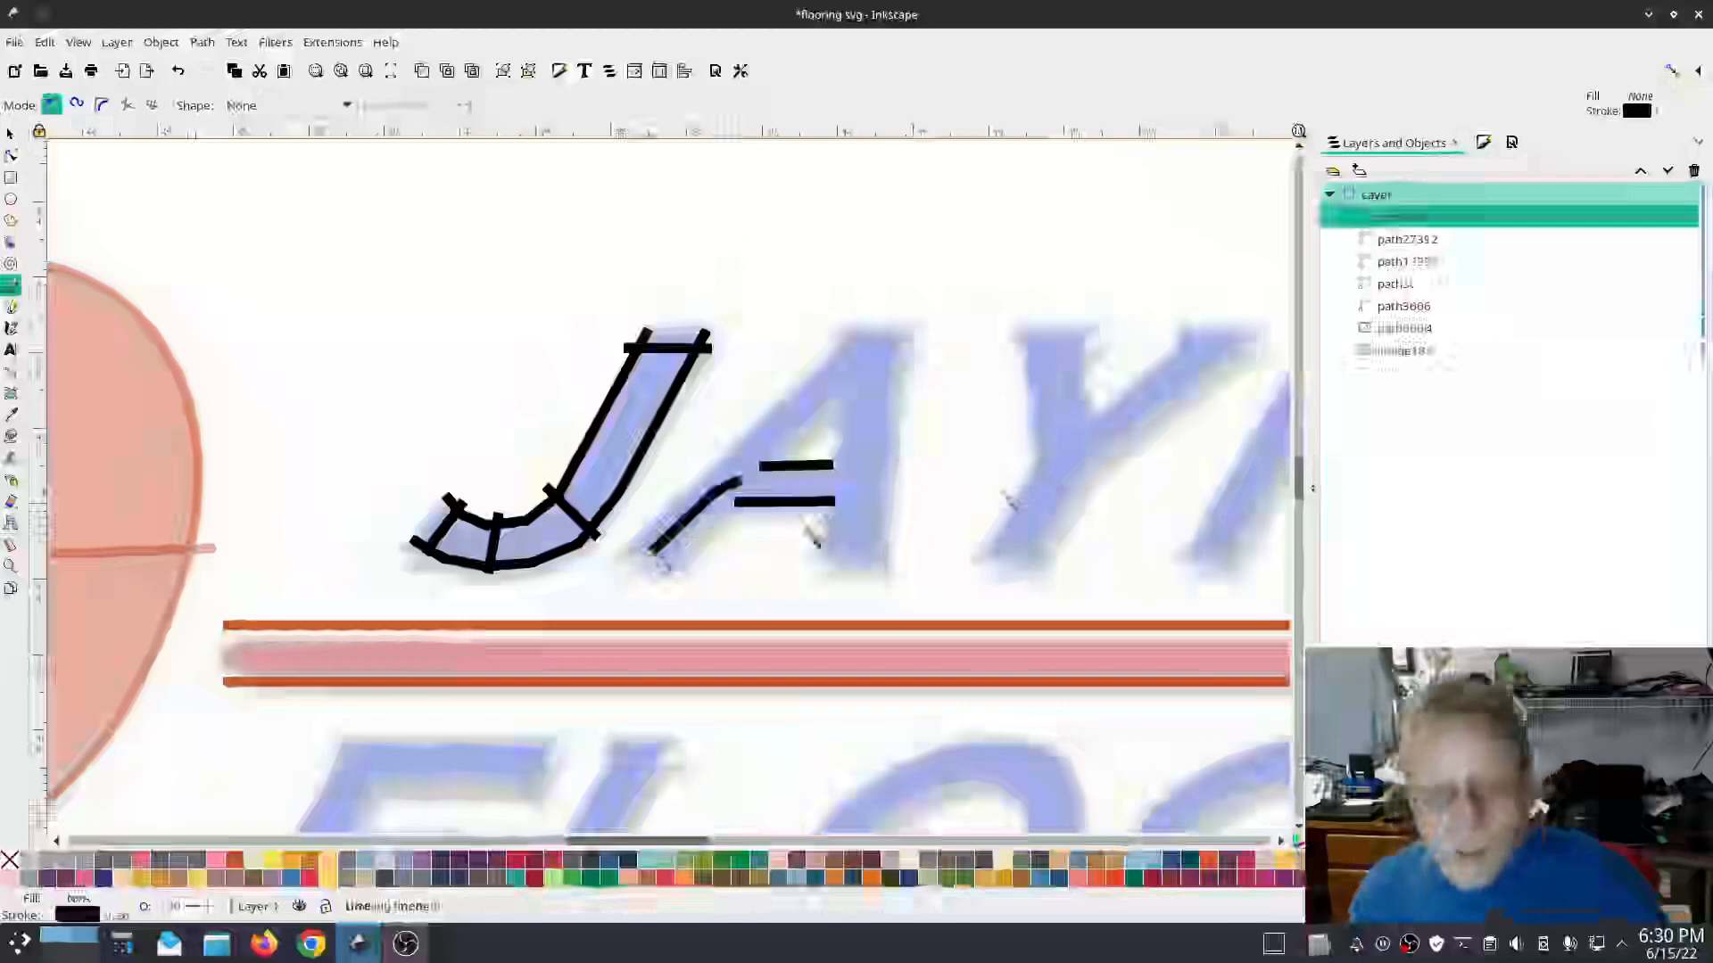
pyautogui.click(1482, 142)
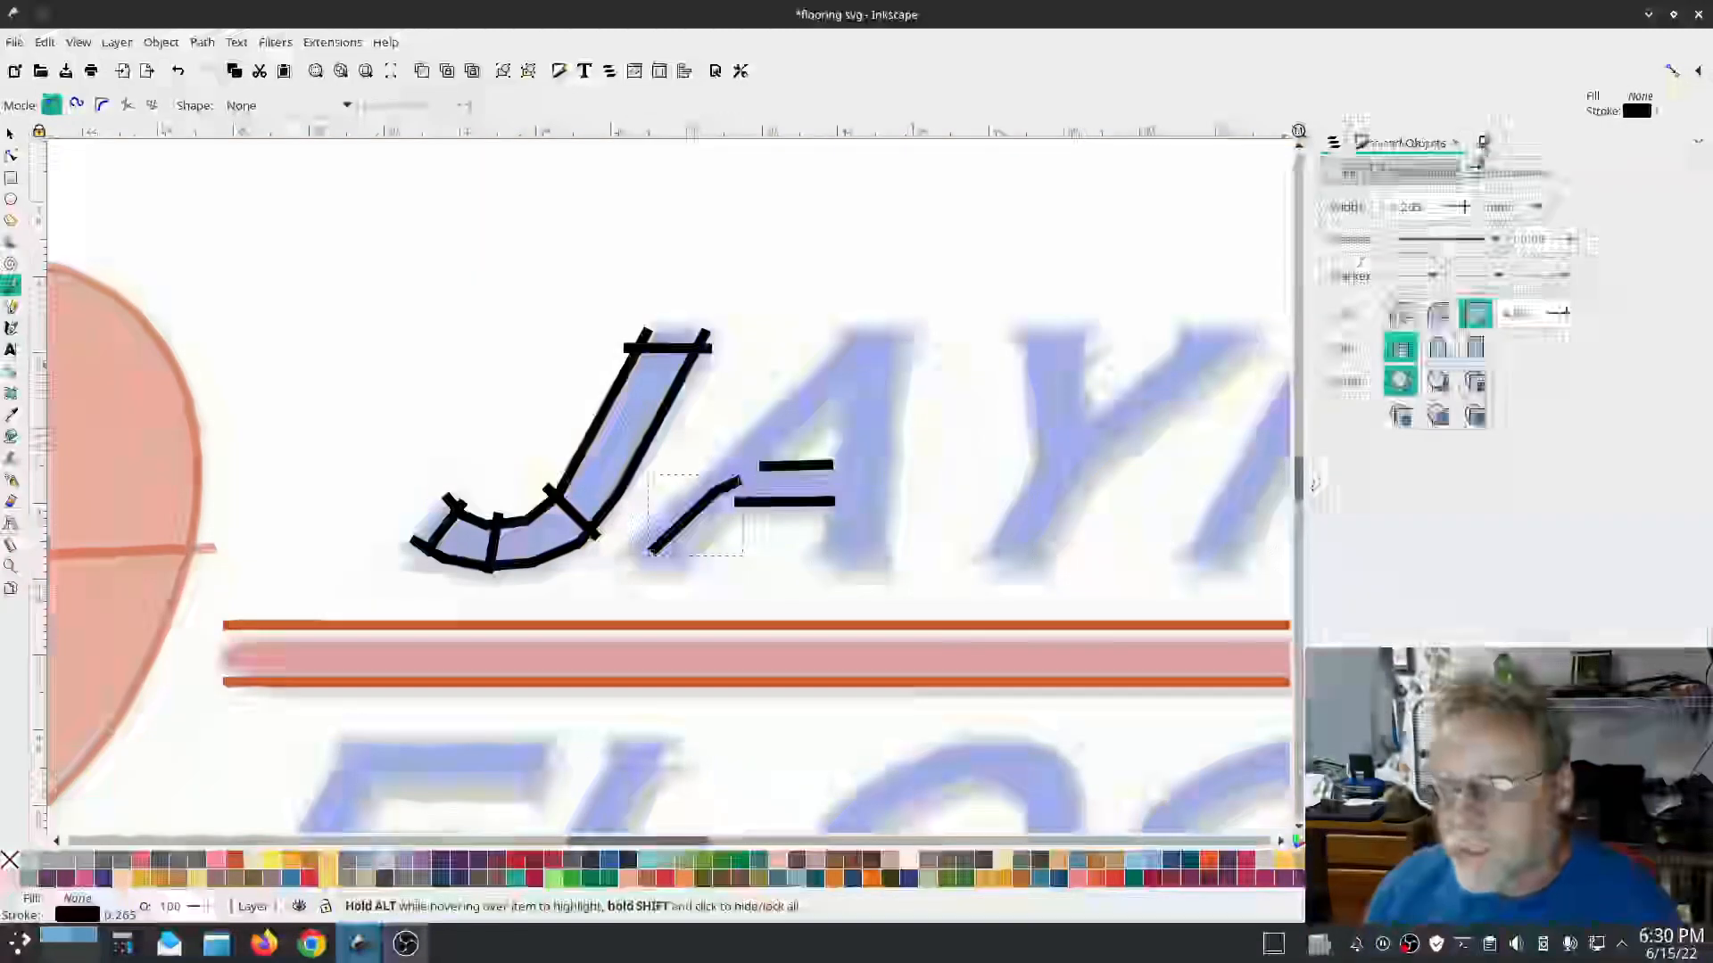
pyautogui.click(1442, 242)
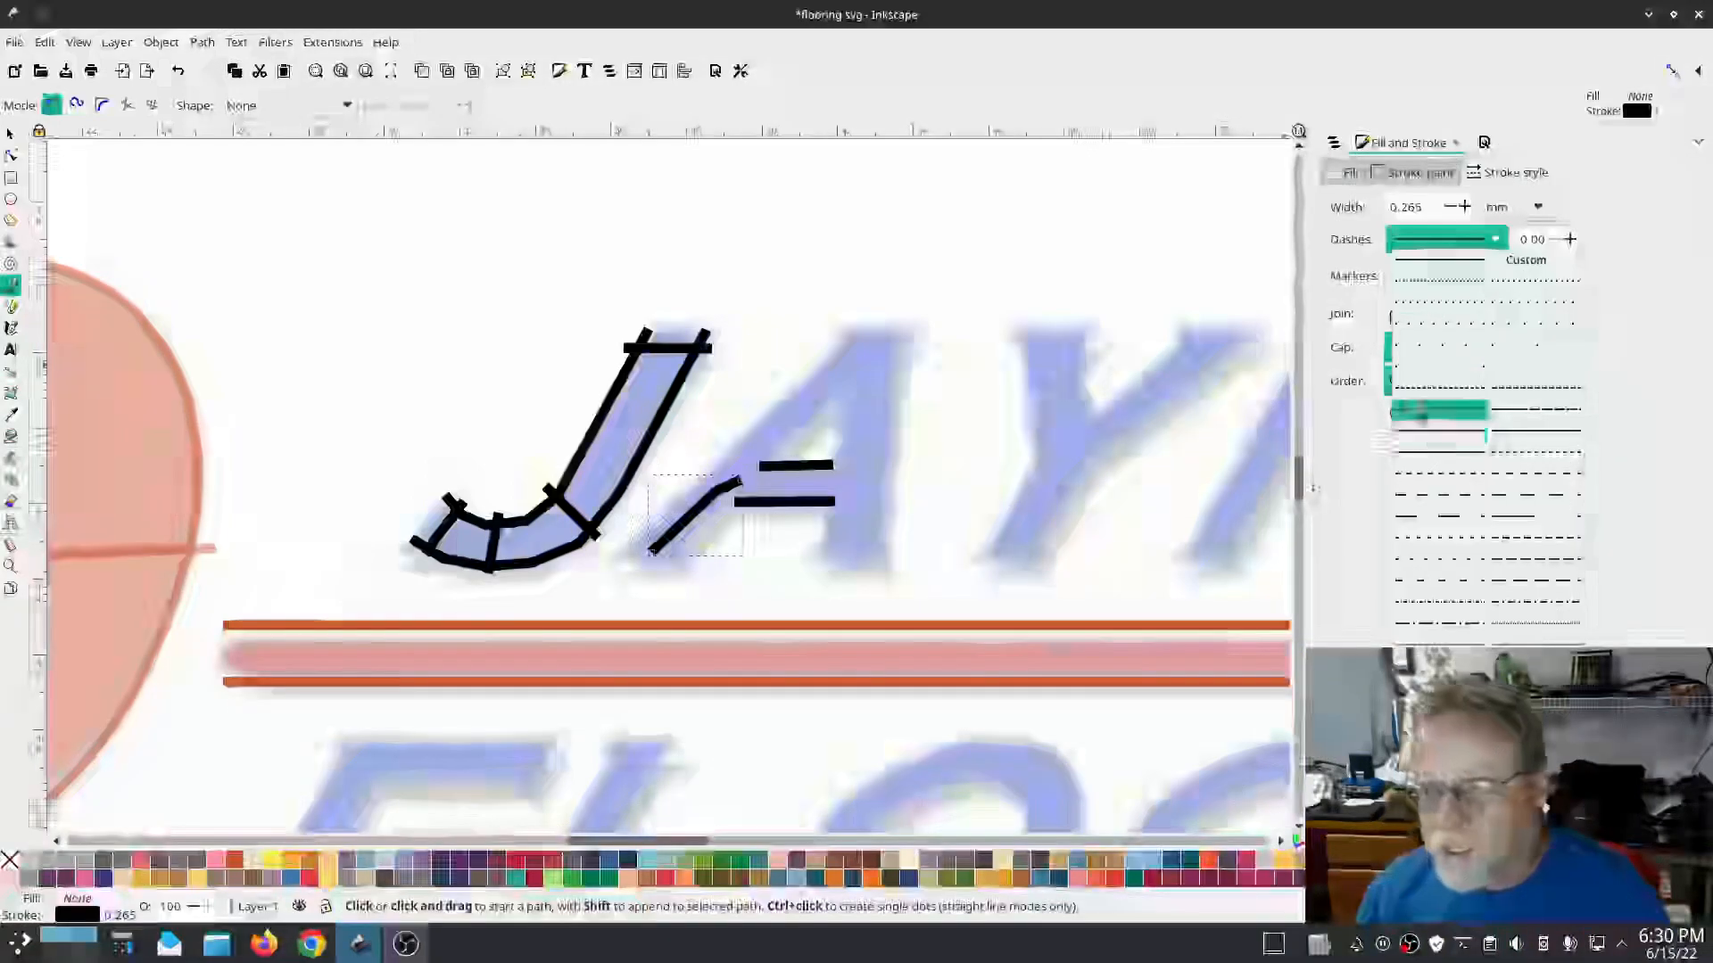
pyautogui.click(1410, 287)
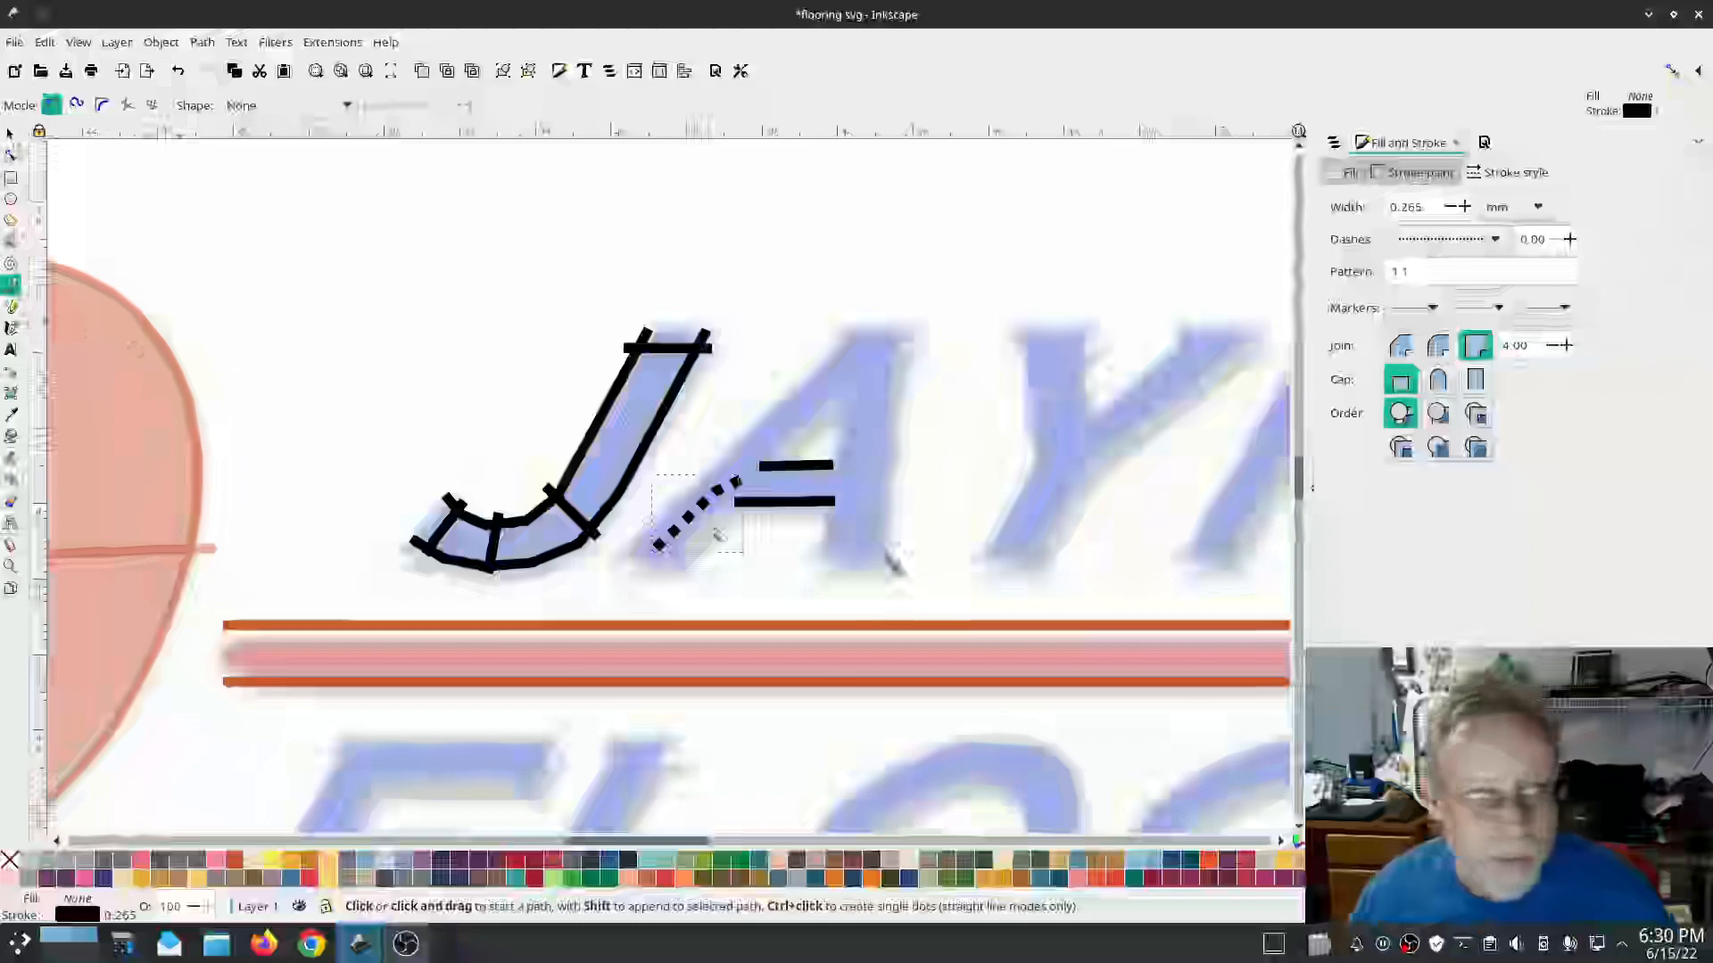
# Step: Draw the outer edge, about 8.2 mm long, and the inner edge, about 6.3 mm long, of the A's left leg as straight Bezier lines
pyautogui.click(625, 569)
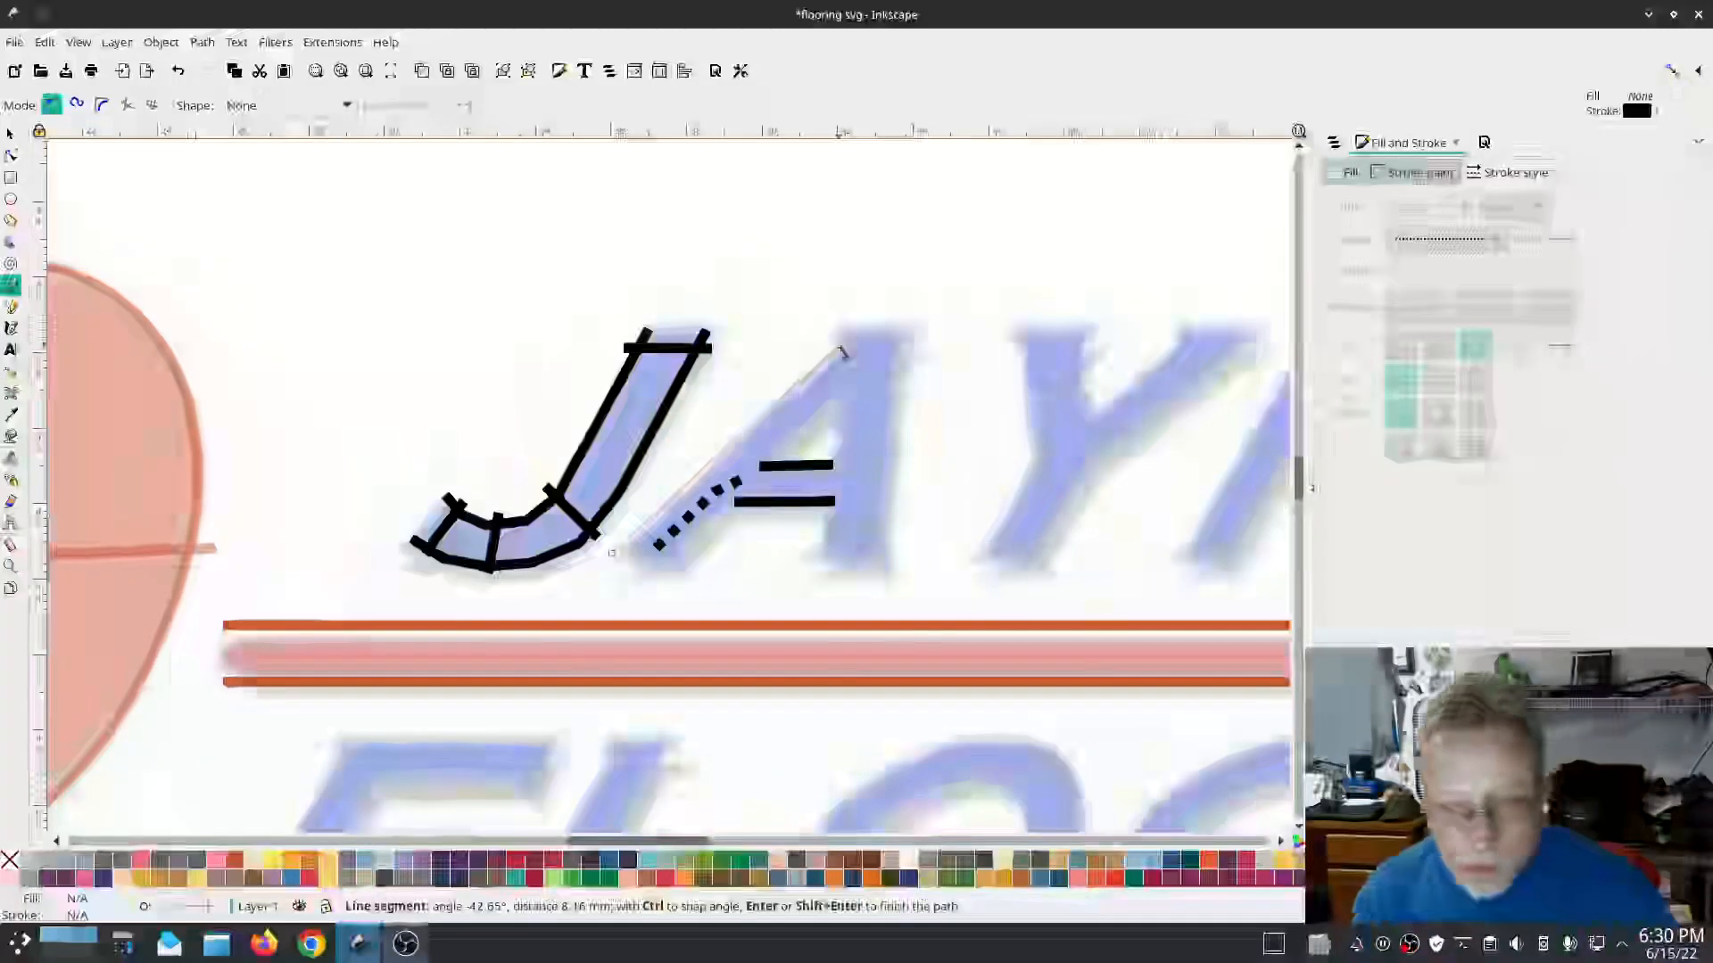
pyautogui.doubleClick(840, 350)
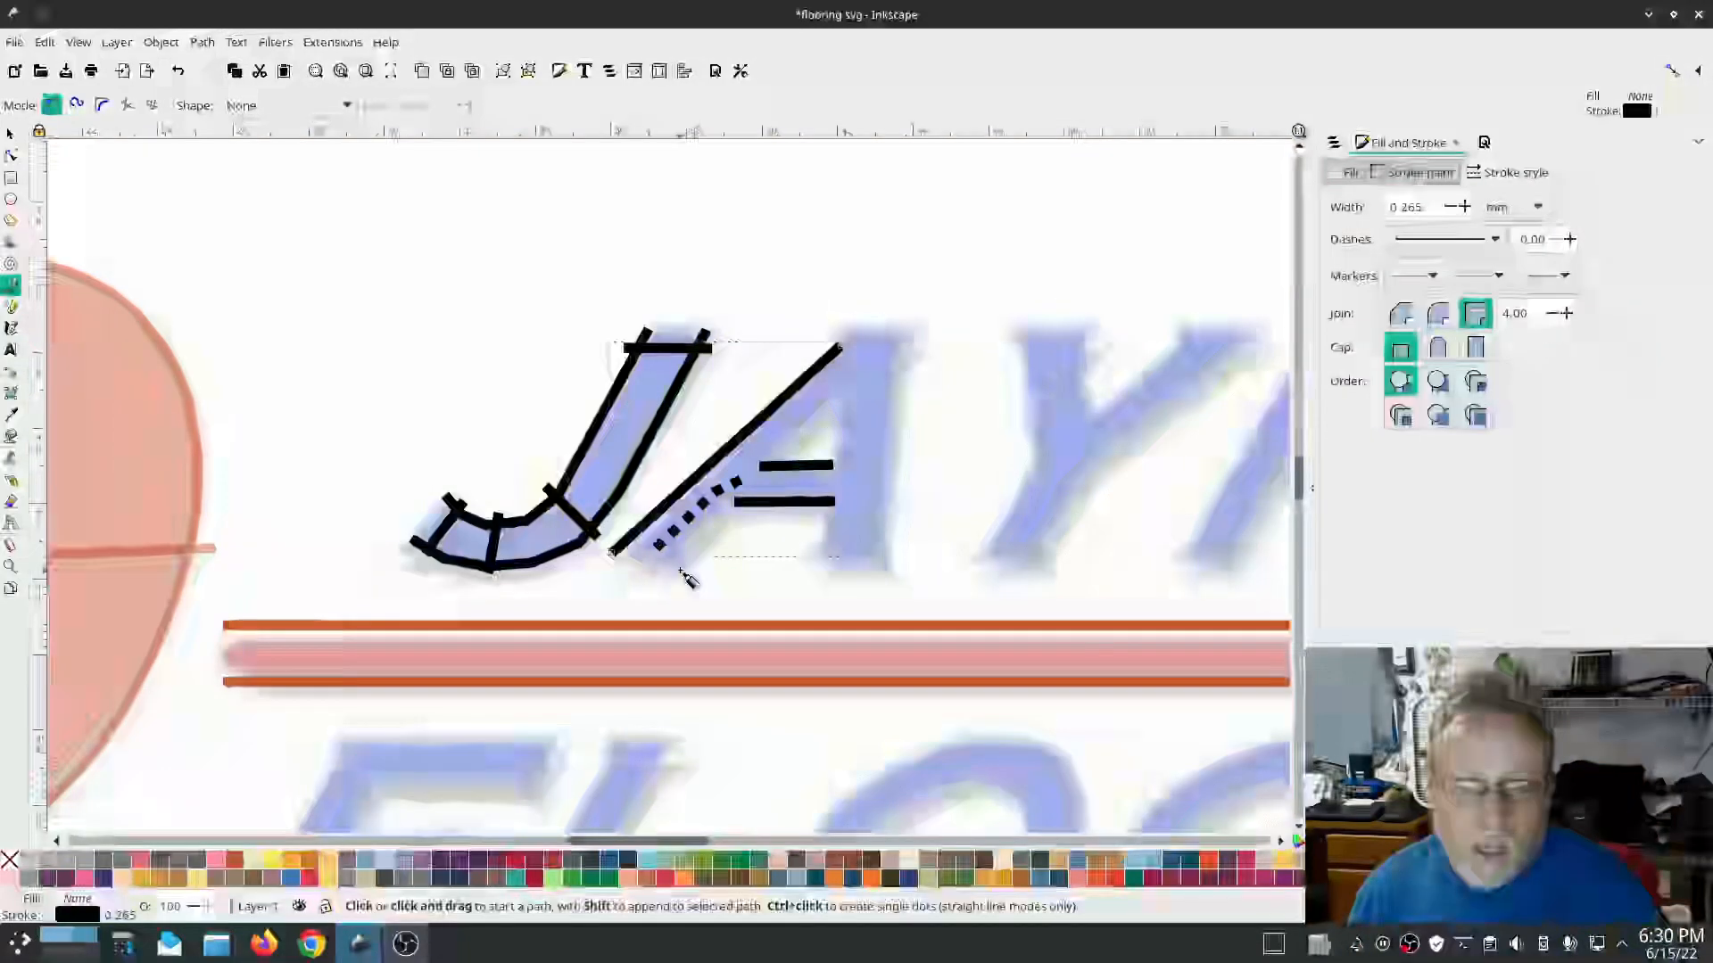
pyautogui.click(611, 553)
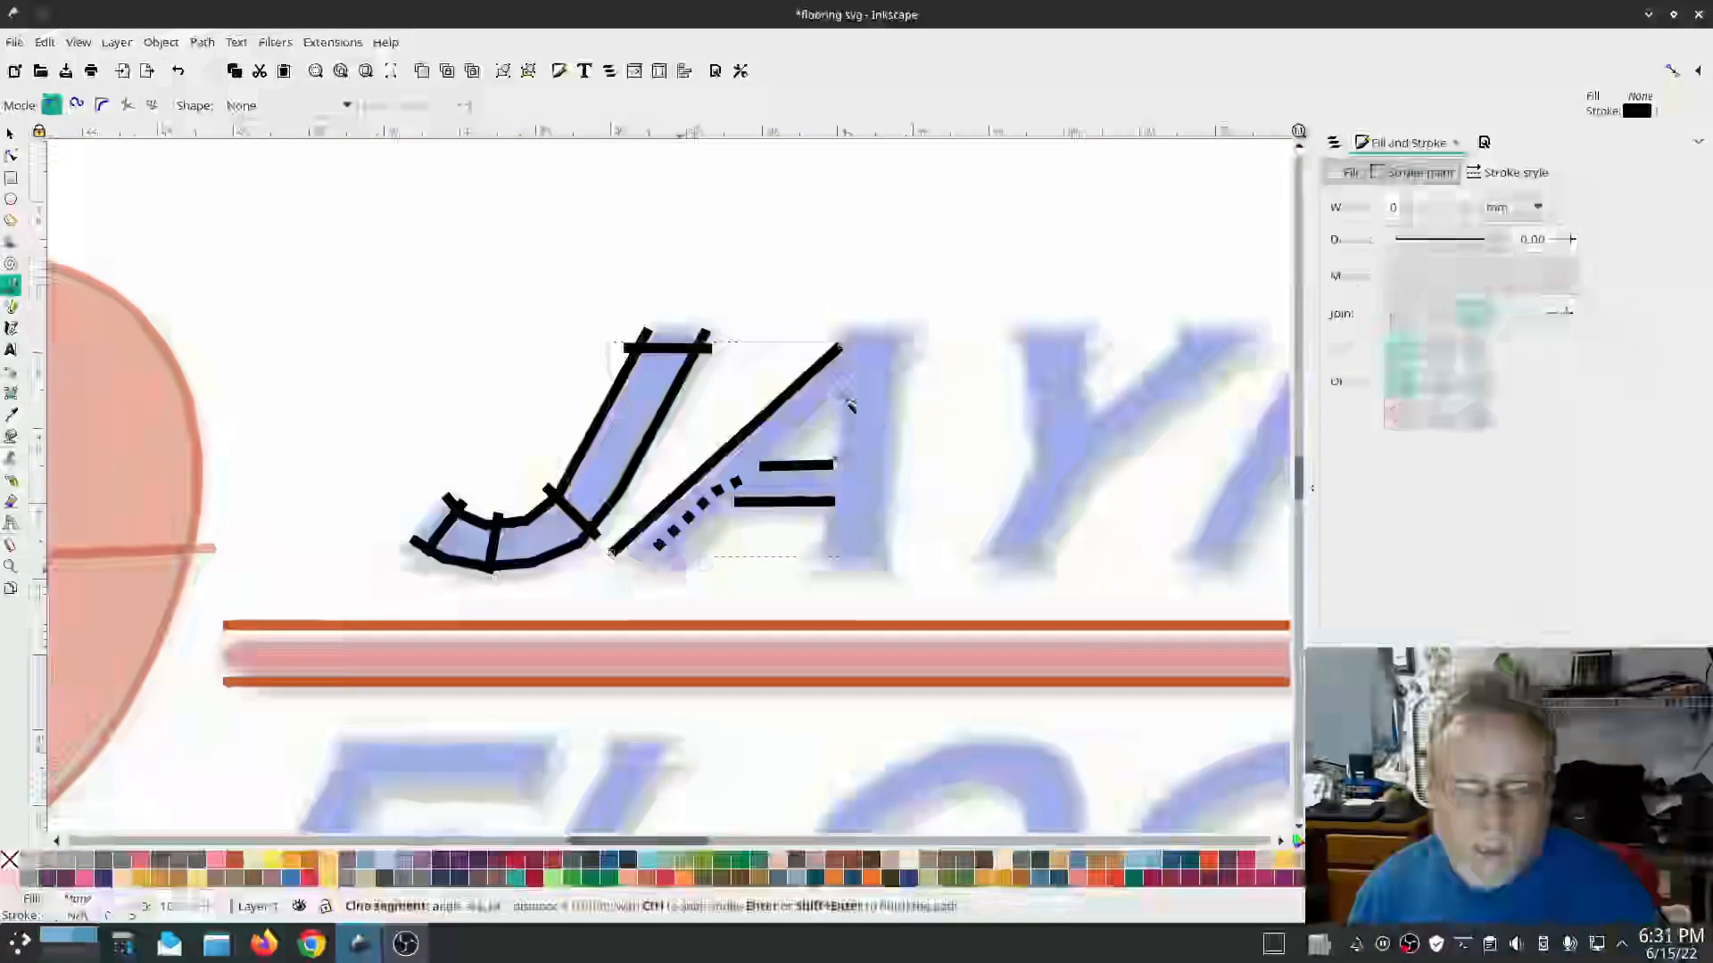
pyautogui.press('Escape')
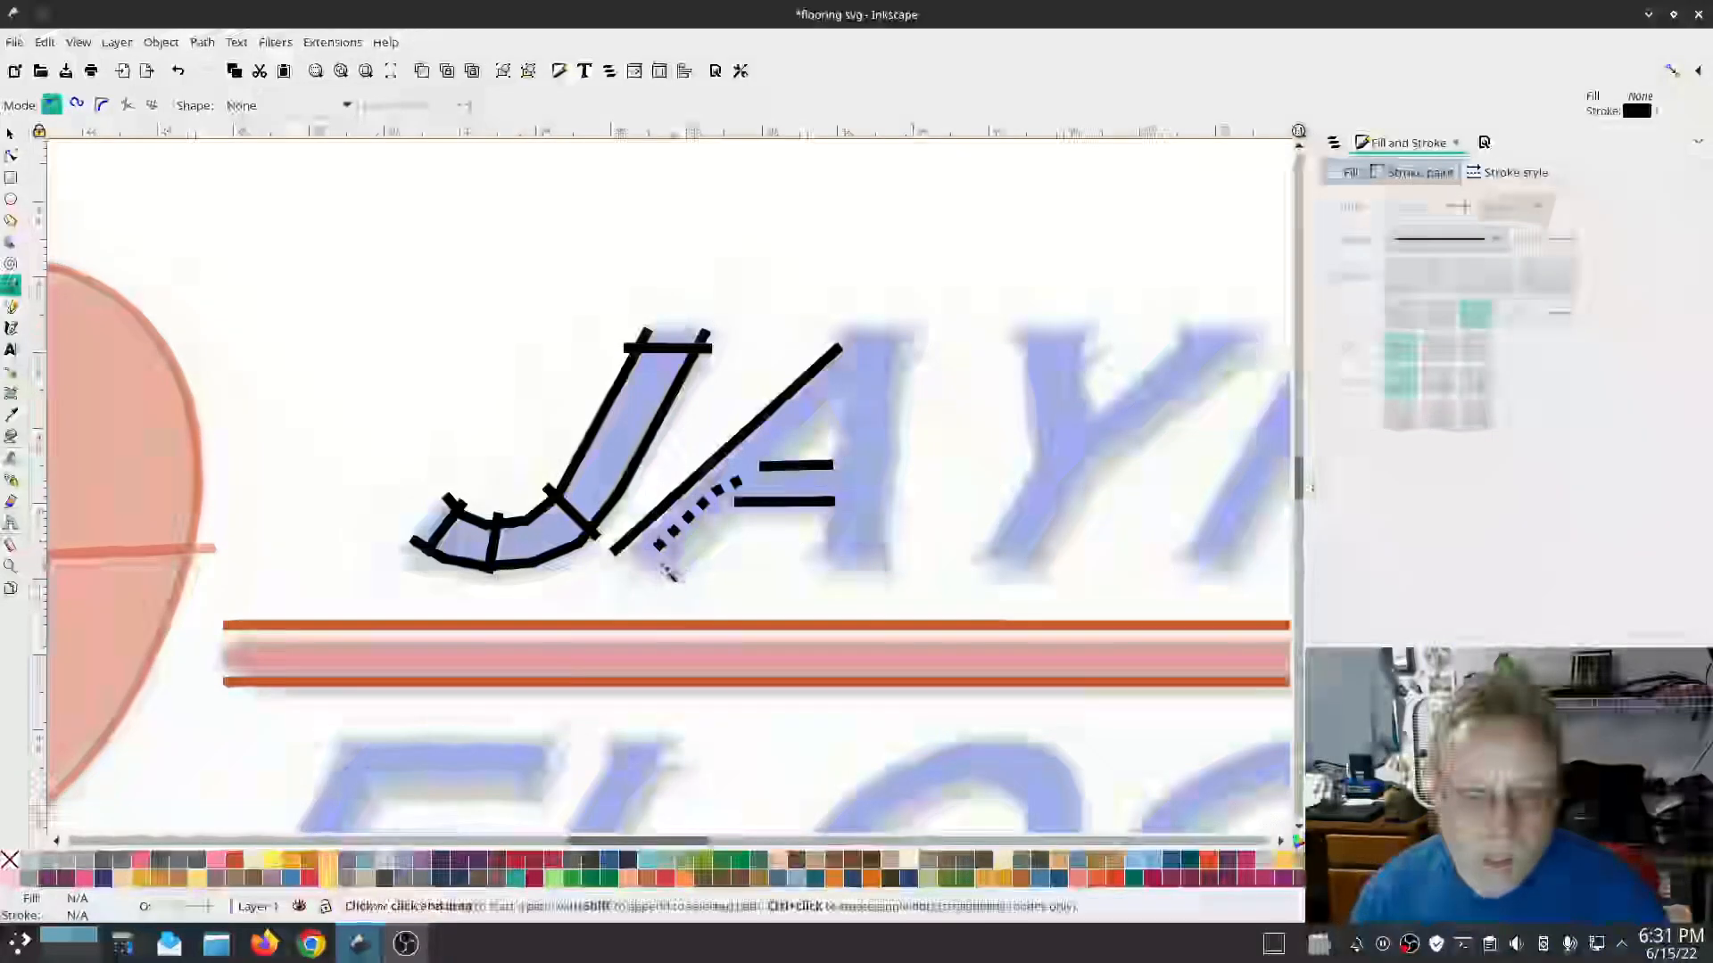
pyautogui.click(782, 465)
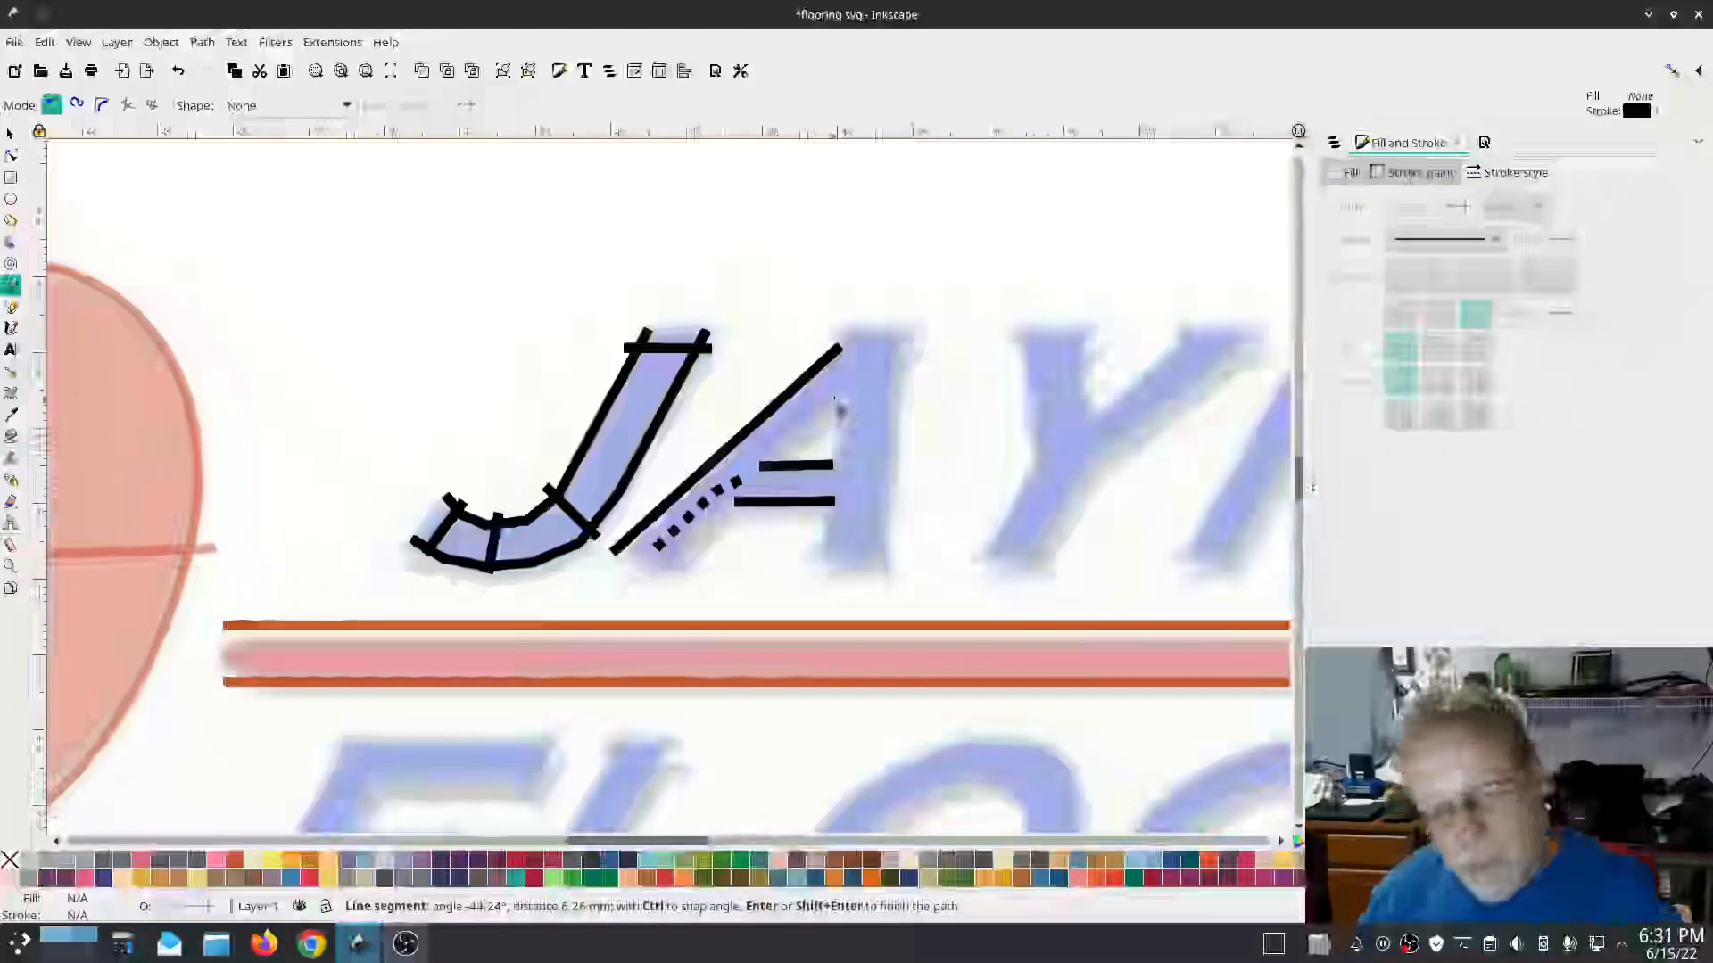
pyautogui.click(836, 402)
pyautogui.press('Return')
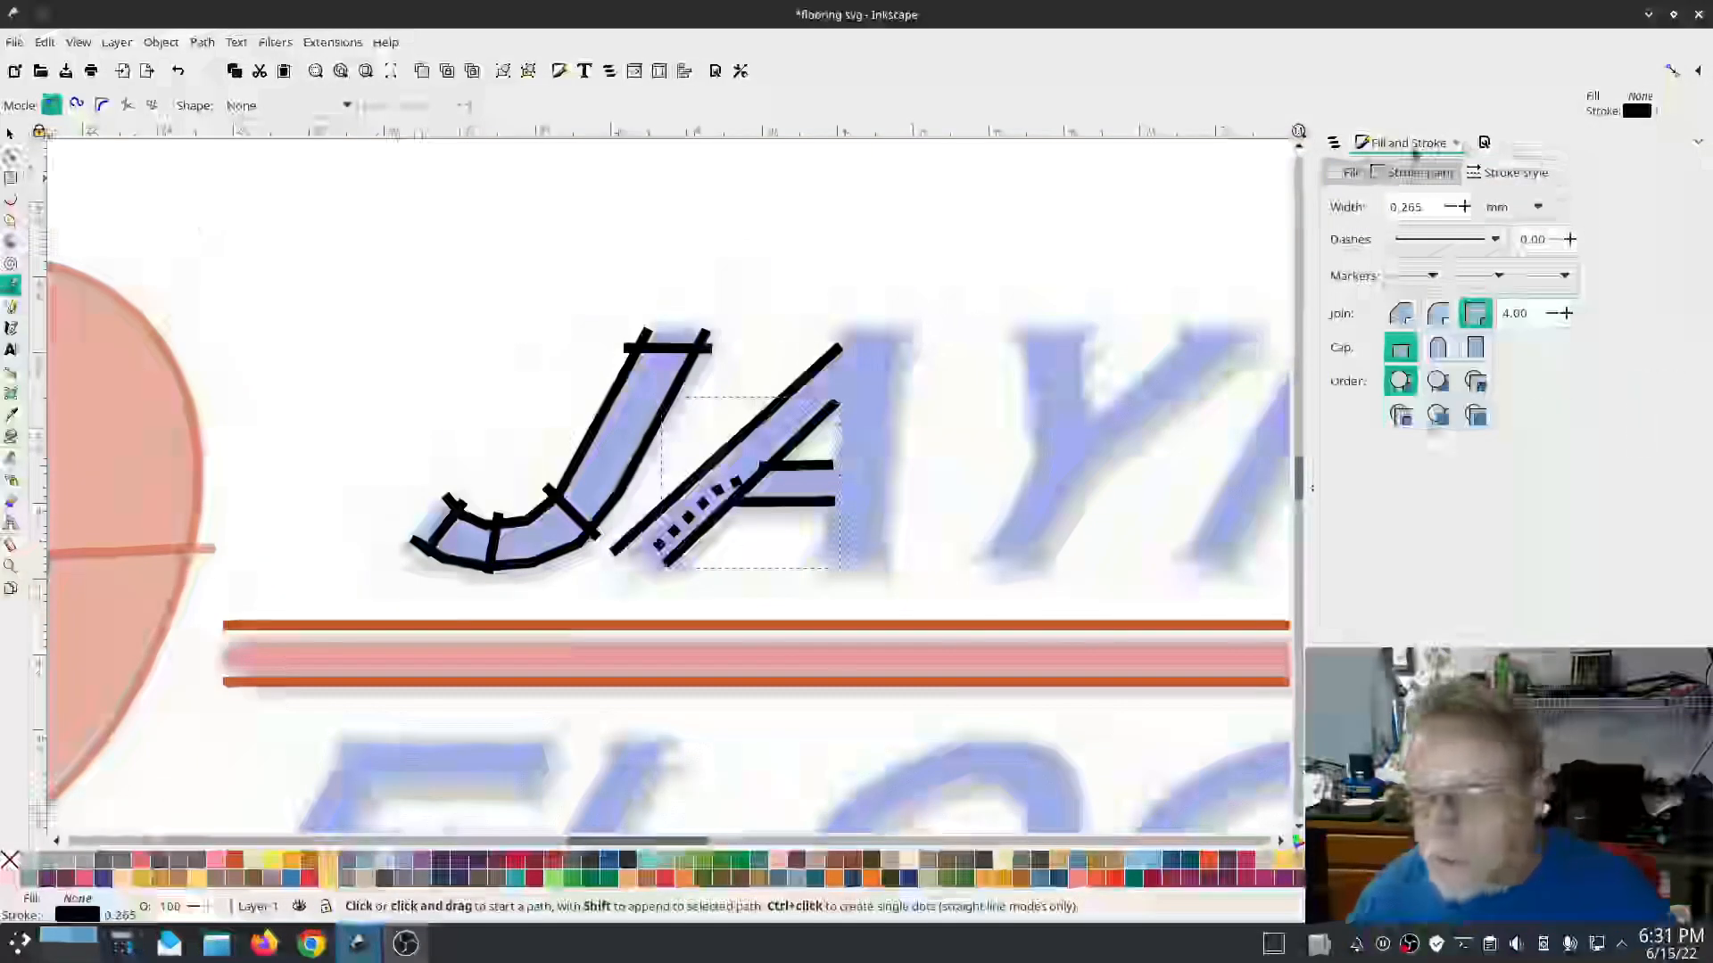
# Step: Select the two edge paths of the A's left leg in the object list and combine them into one path
pyautogui.click(1334, 144)
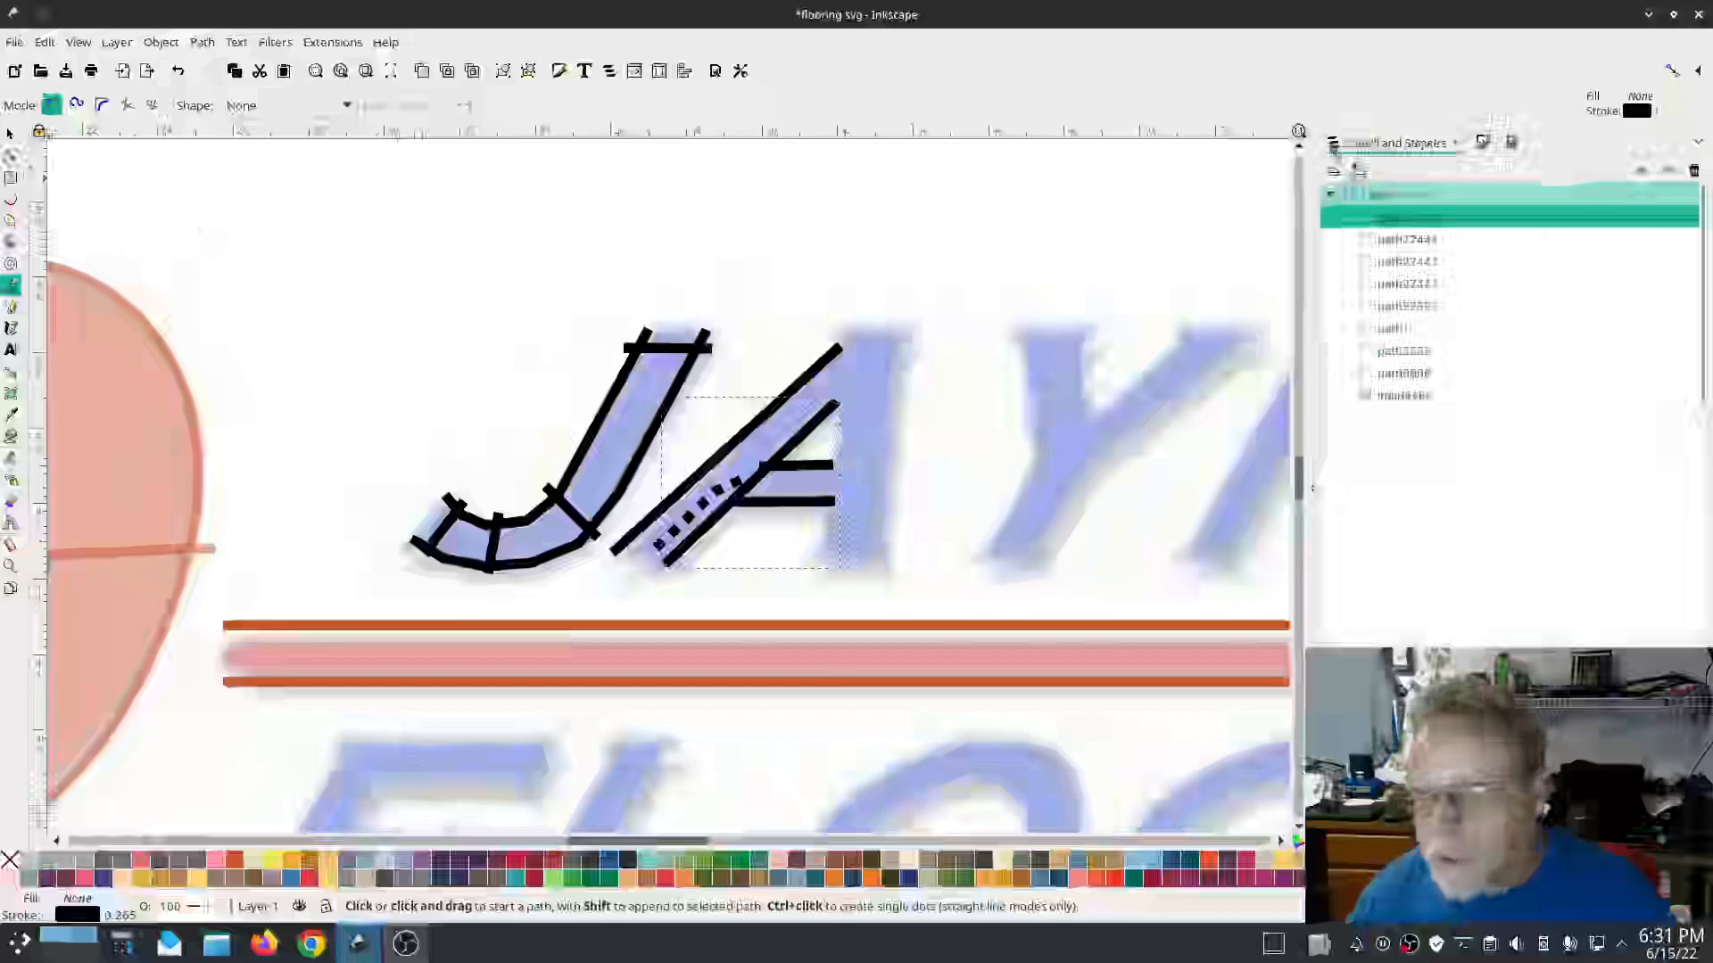
pyautogui.keyDown('shift'); pyautogui.click(1425, 240); pyautogui.keyUp('shift')
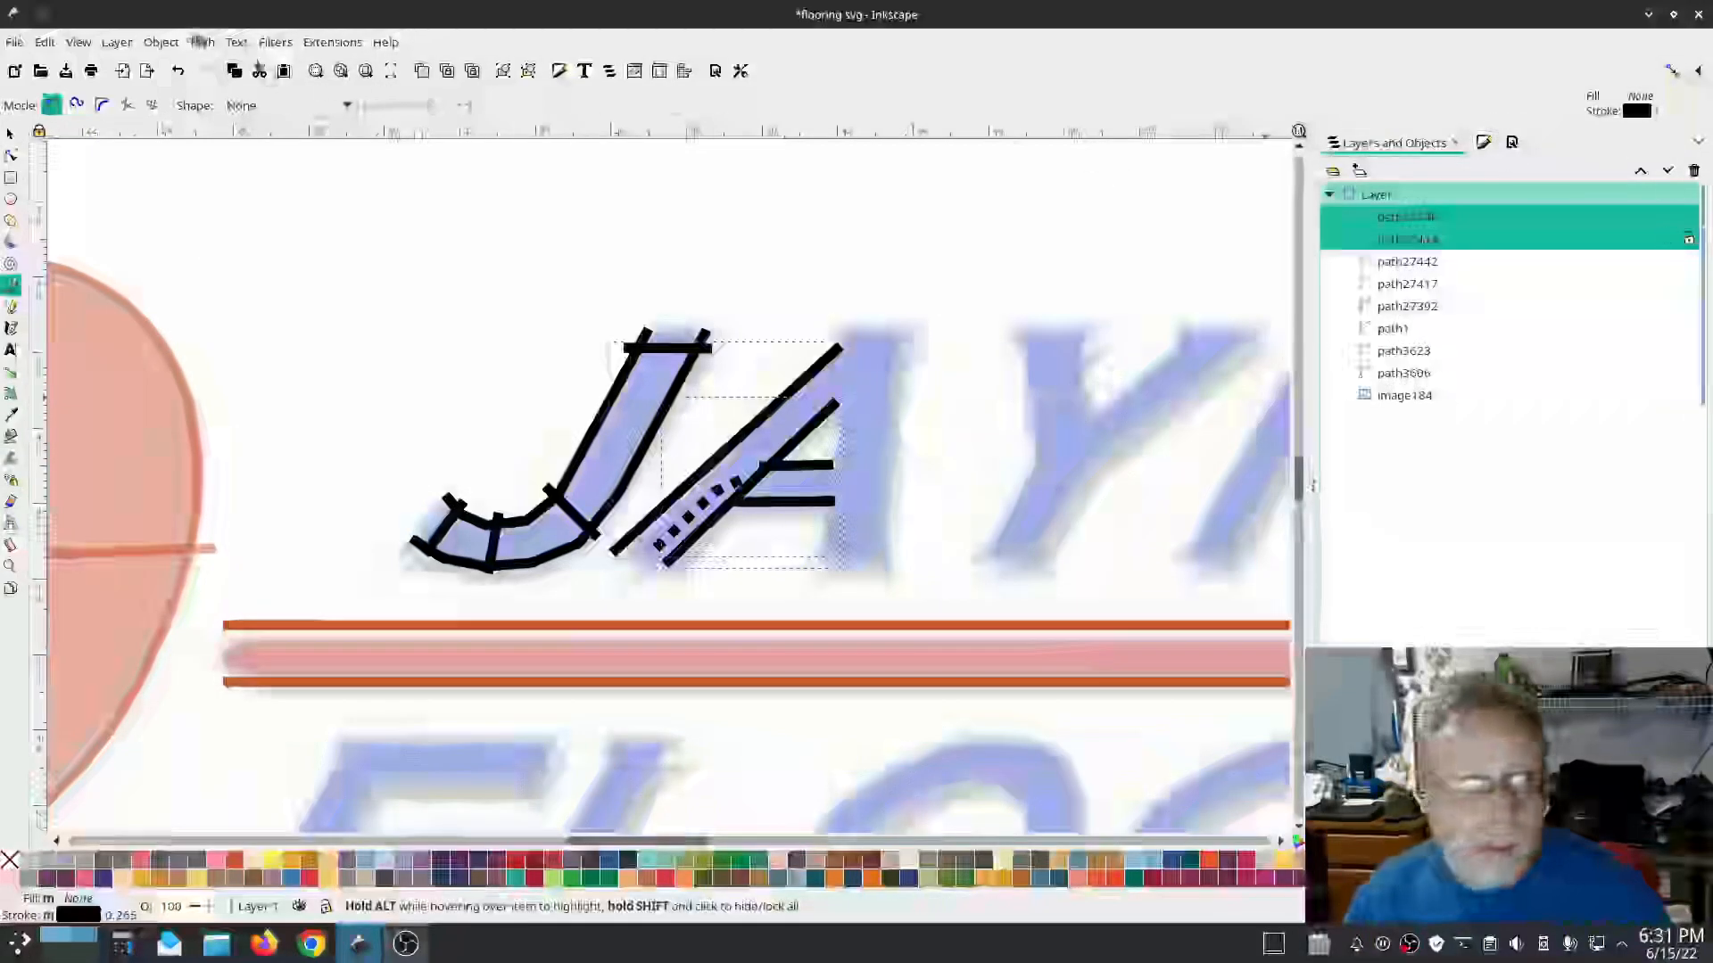
pyautogui.click(192, 47)
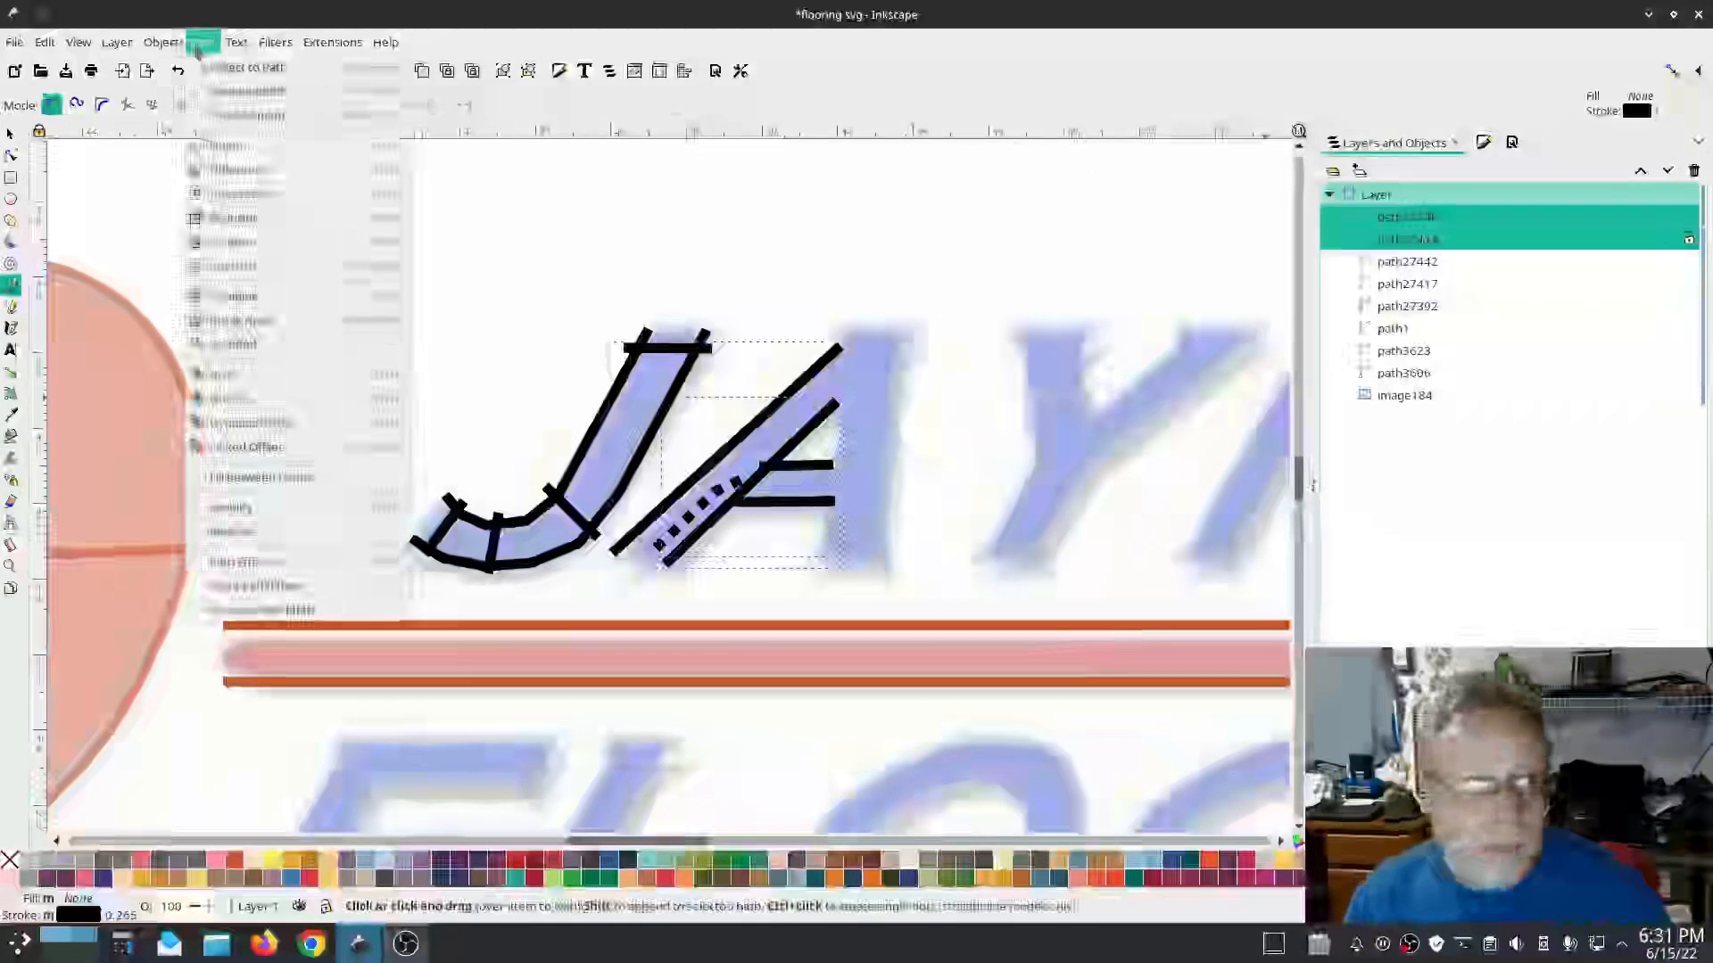
pyautogui.click(229, 294)
# Step: Enable Custom satin column for the A's left leg in the Ink/Stitch parameters, set allowed lock stitches to Neither, and apply
pyautogui.click(332, 42)
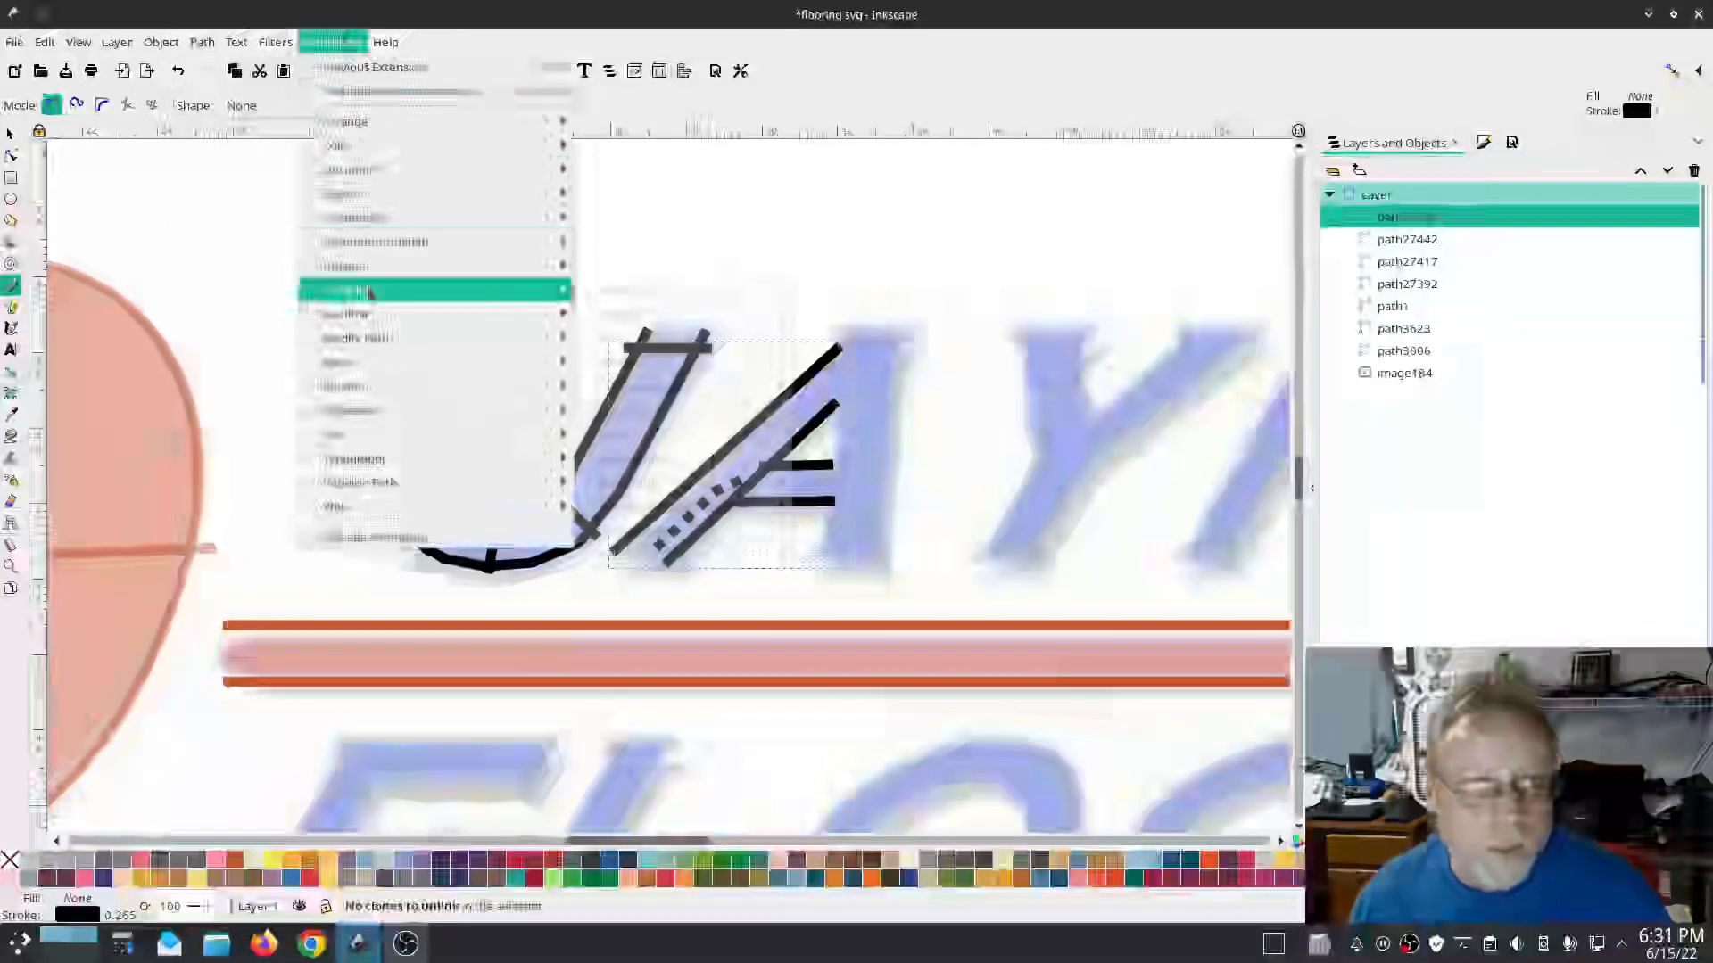
pyautogui.moveTo(357, 289)
pyautogui.click(610, 435)
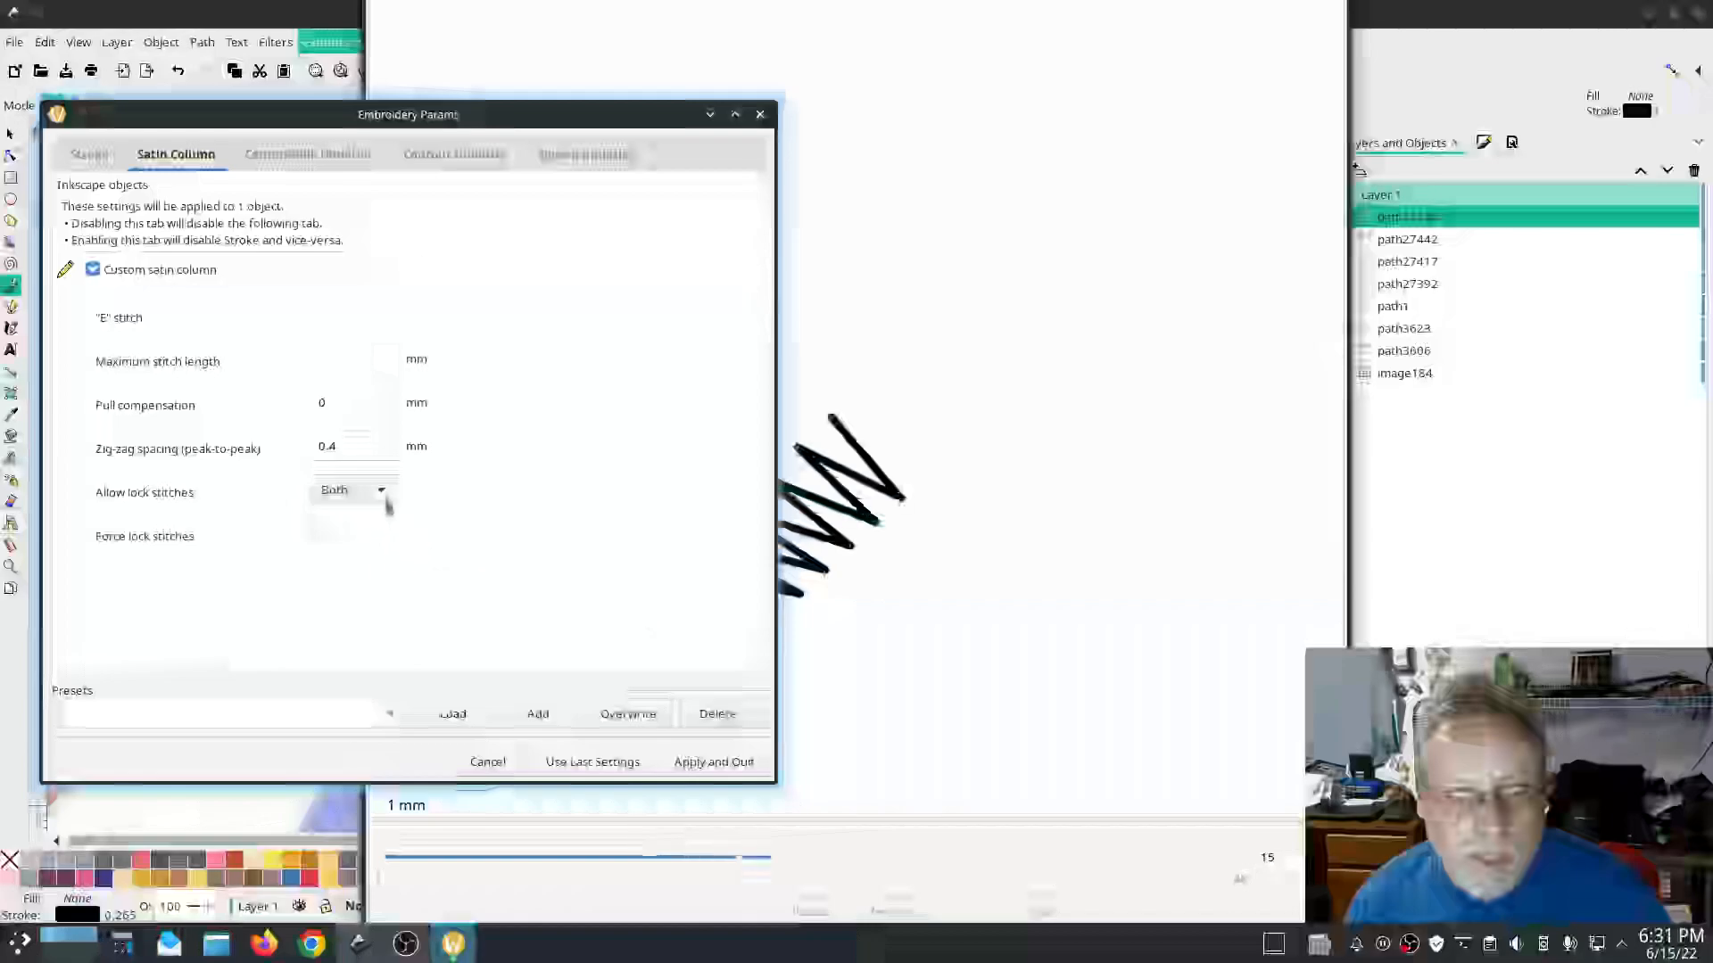
pyautogui.click(339, 492)
pyautogui.click(342, 580)
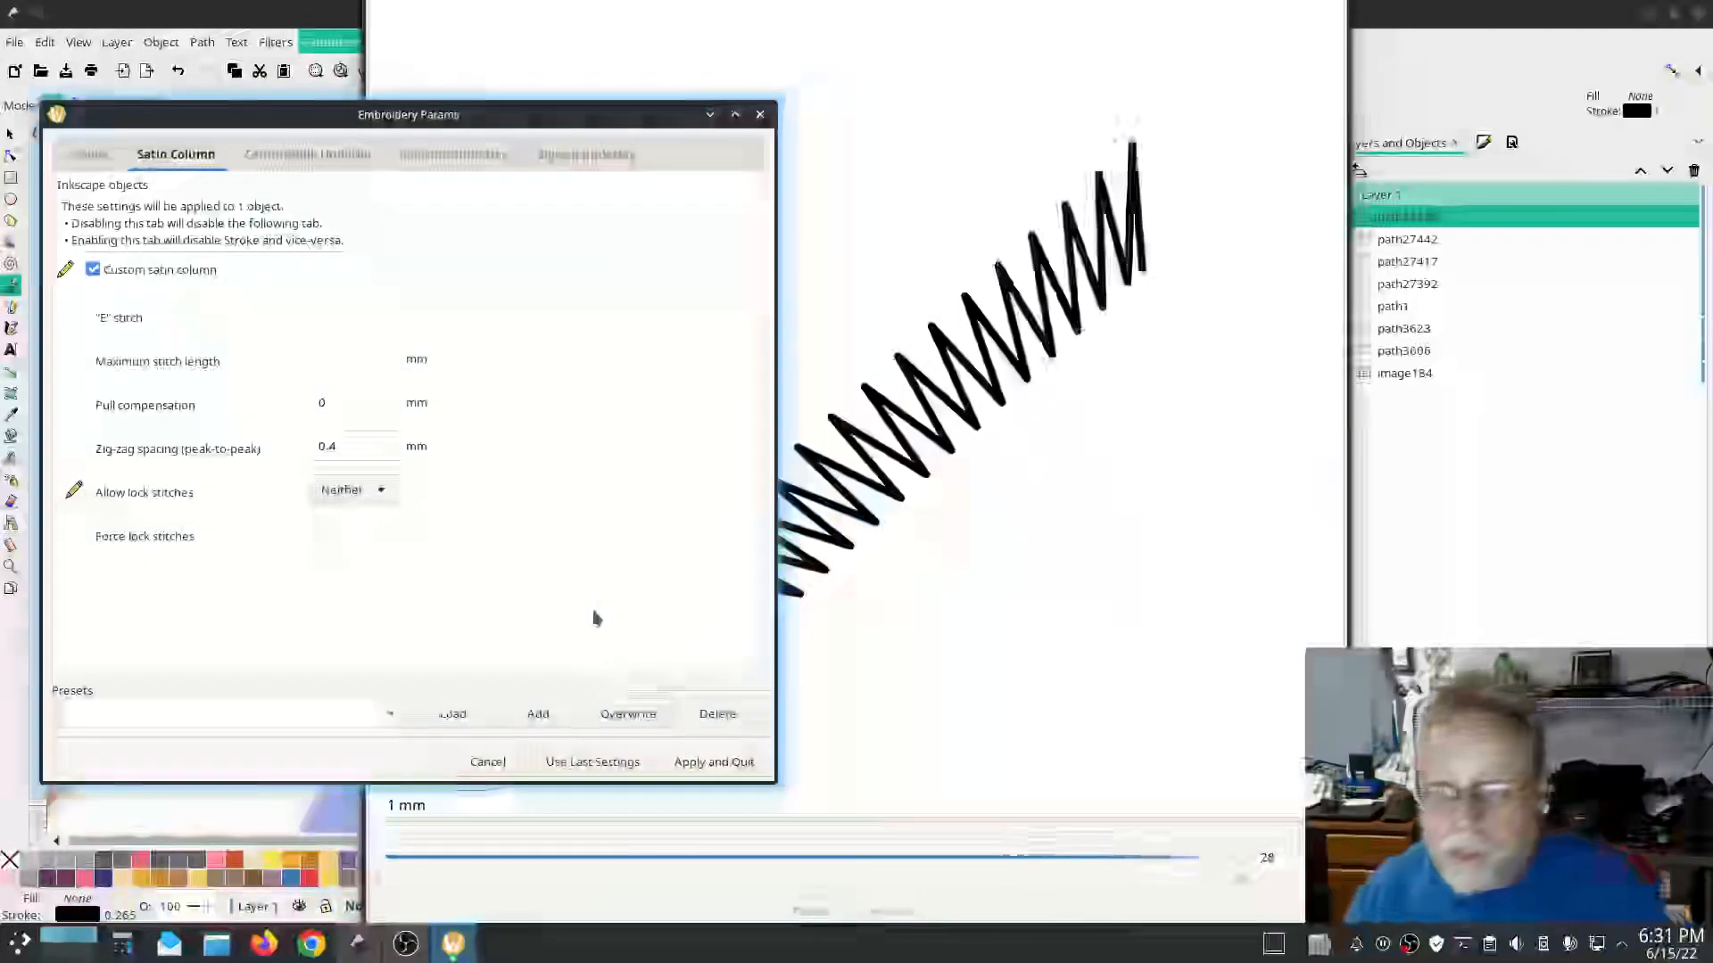
pyautogui.click(702, 760)
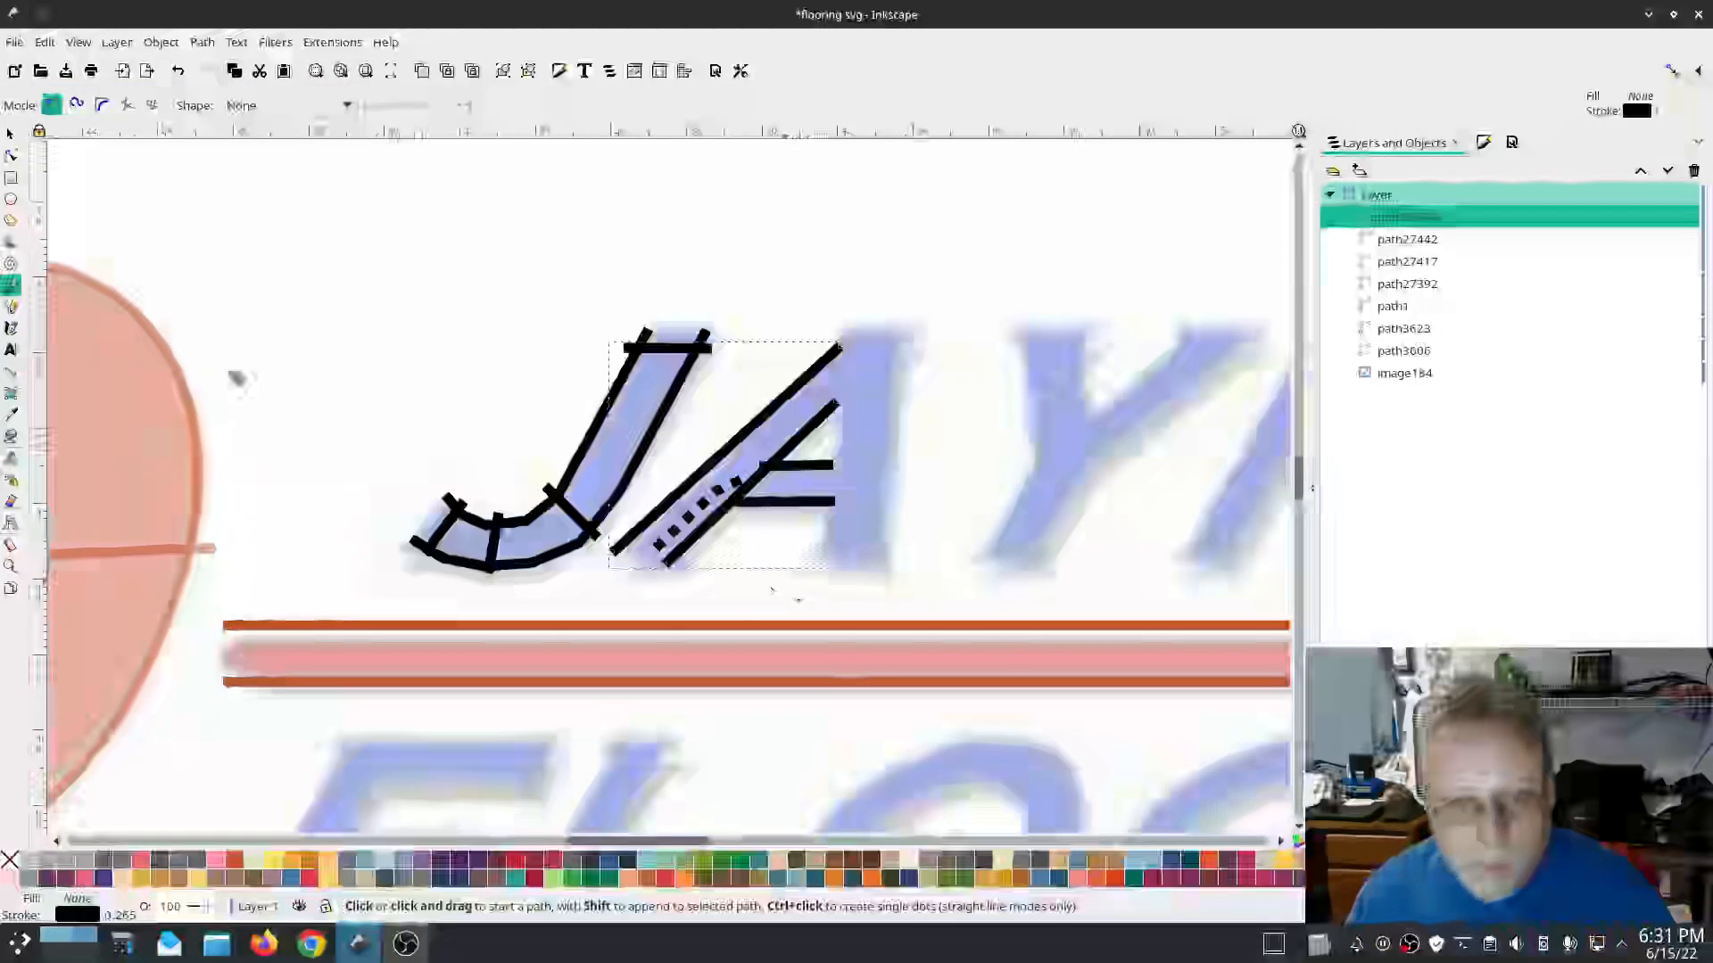
# Step: Set allowed lock stitches to Neither in the Ink/Stitch parameters of the A's dotted connecting path and apply
pyautogui.press('s')
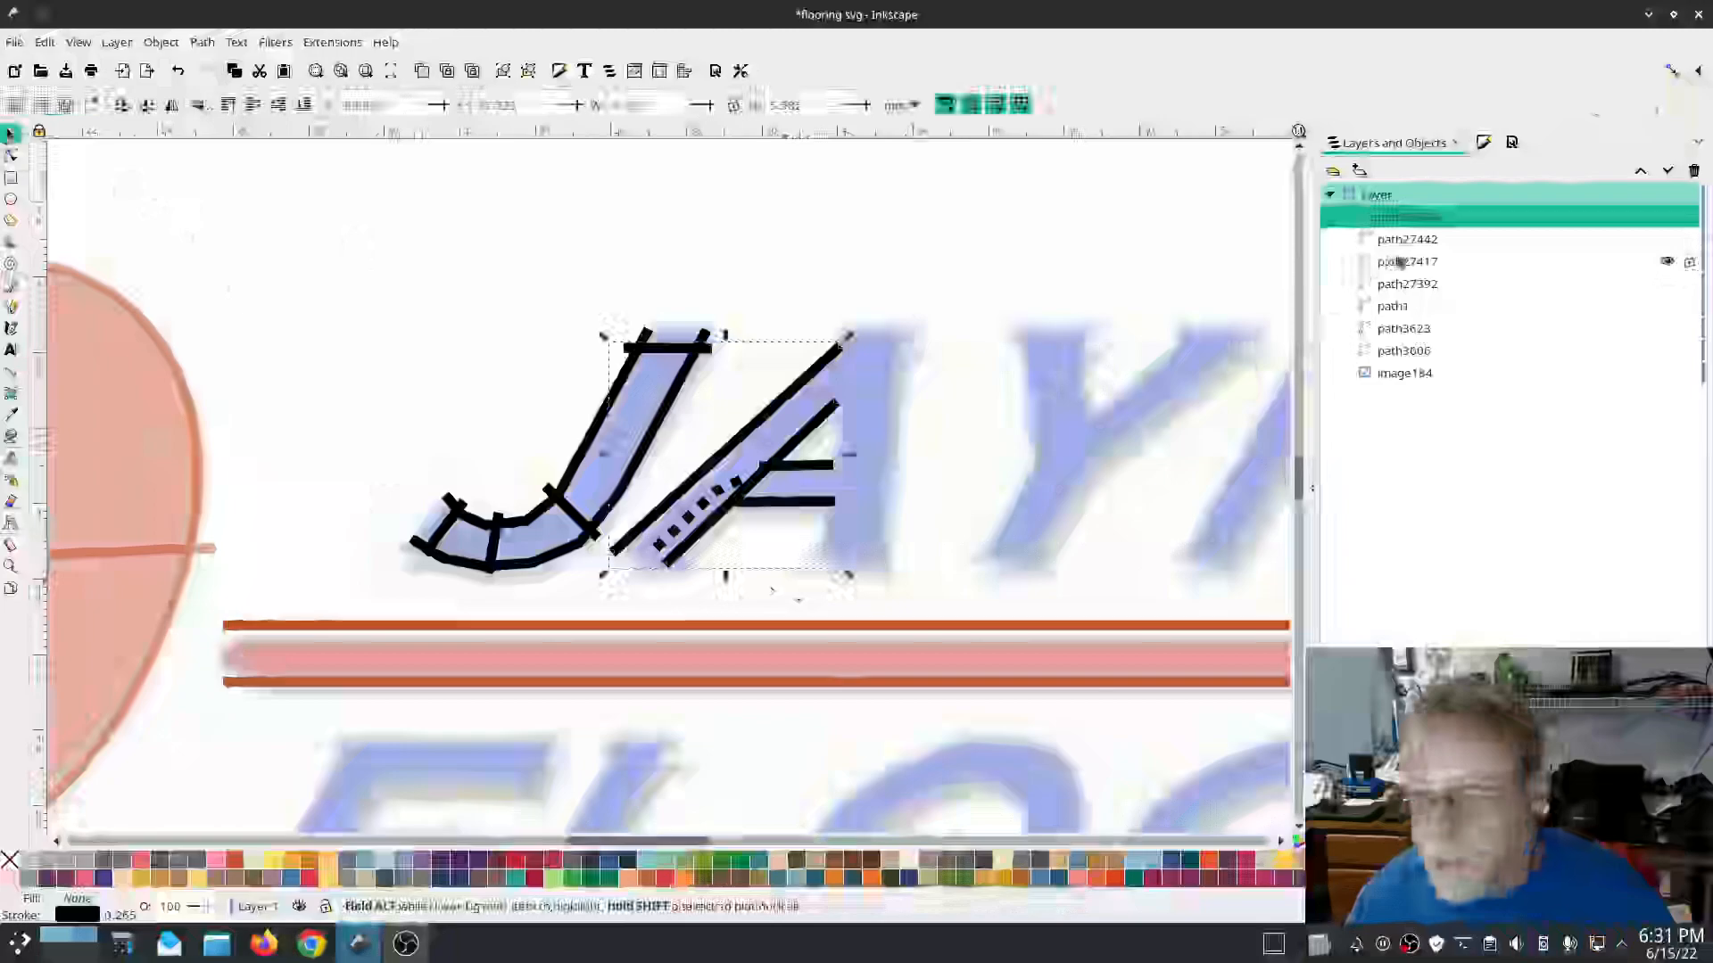
pyautogui.click(1399, 241)
pyautogui.click(332, 42)
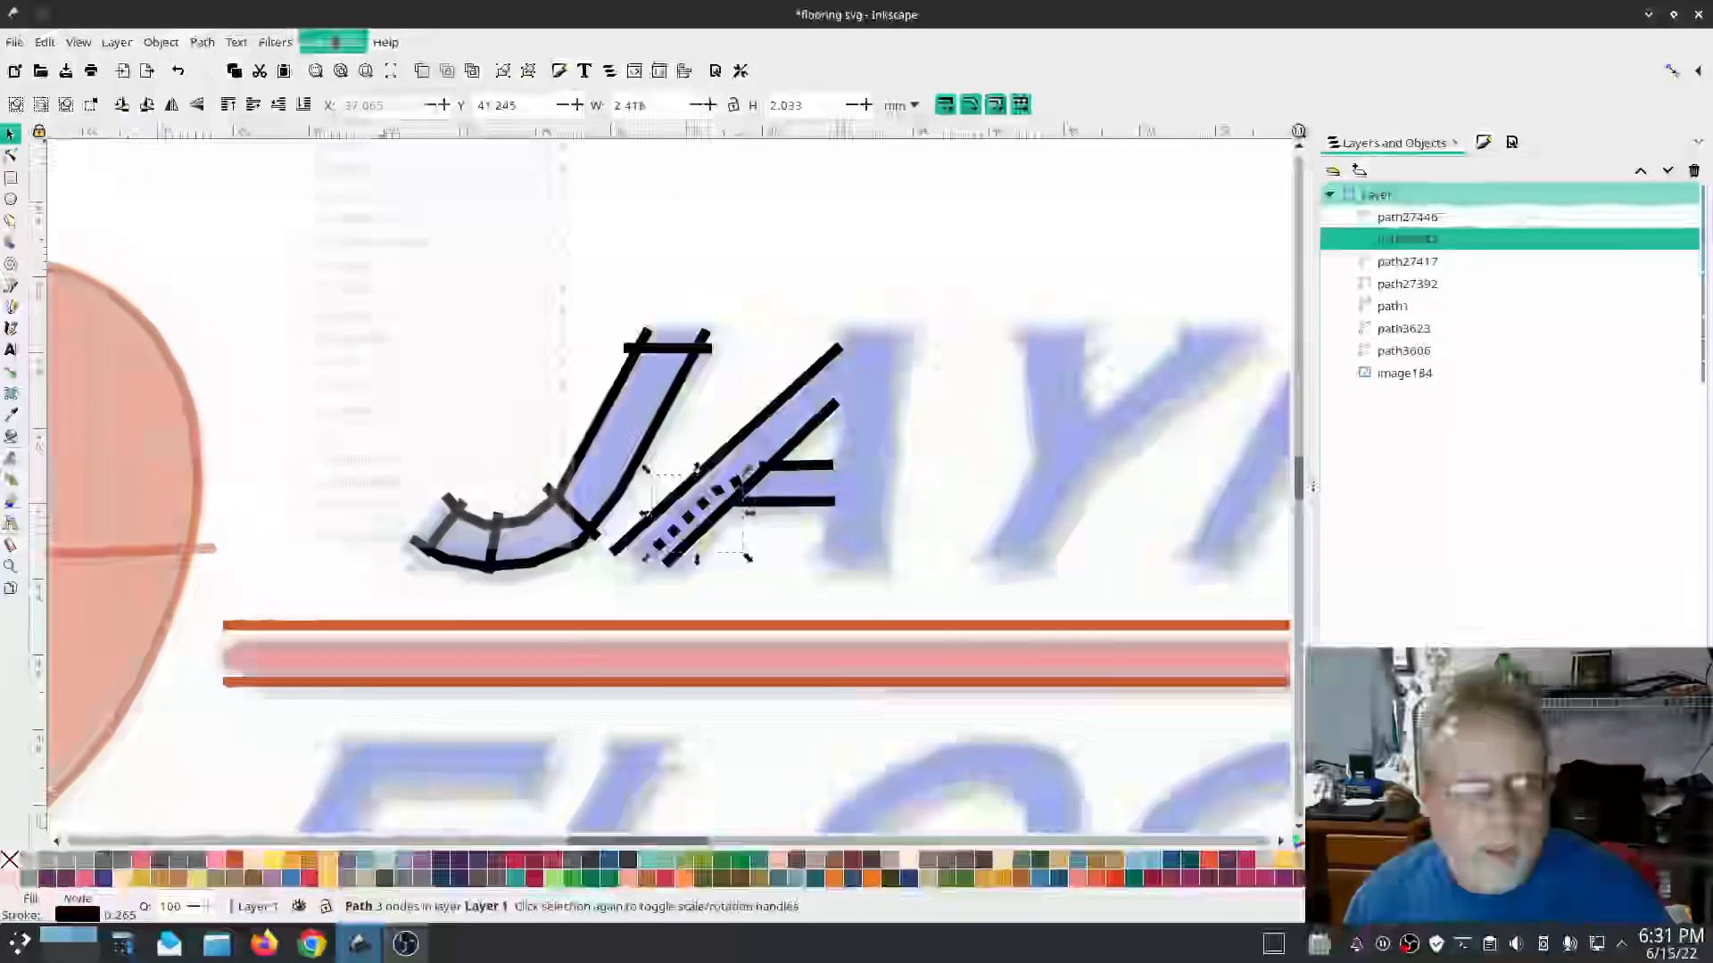
pyautogui.moveTo(354, 299)
pyautogui.click(682, 431)
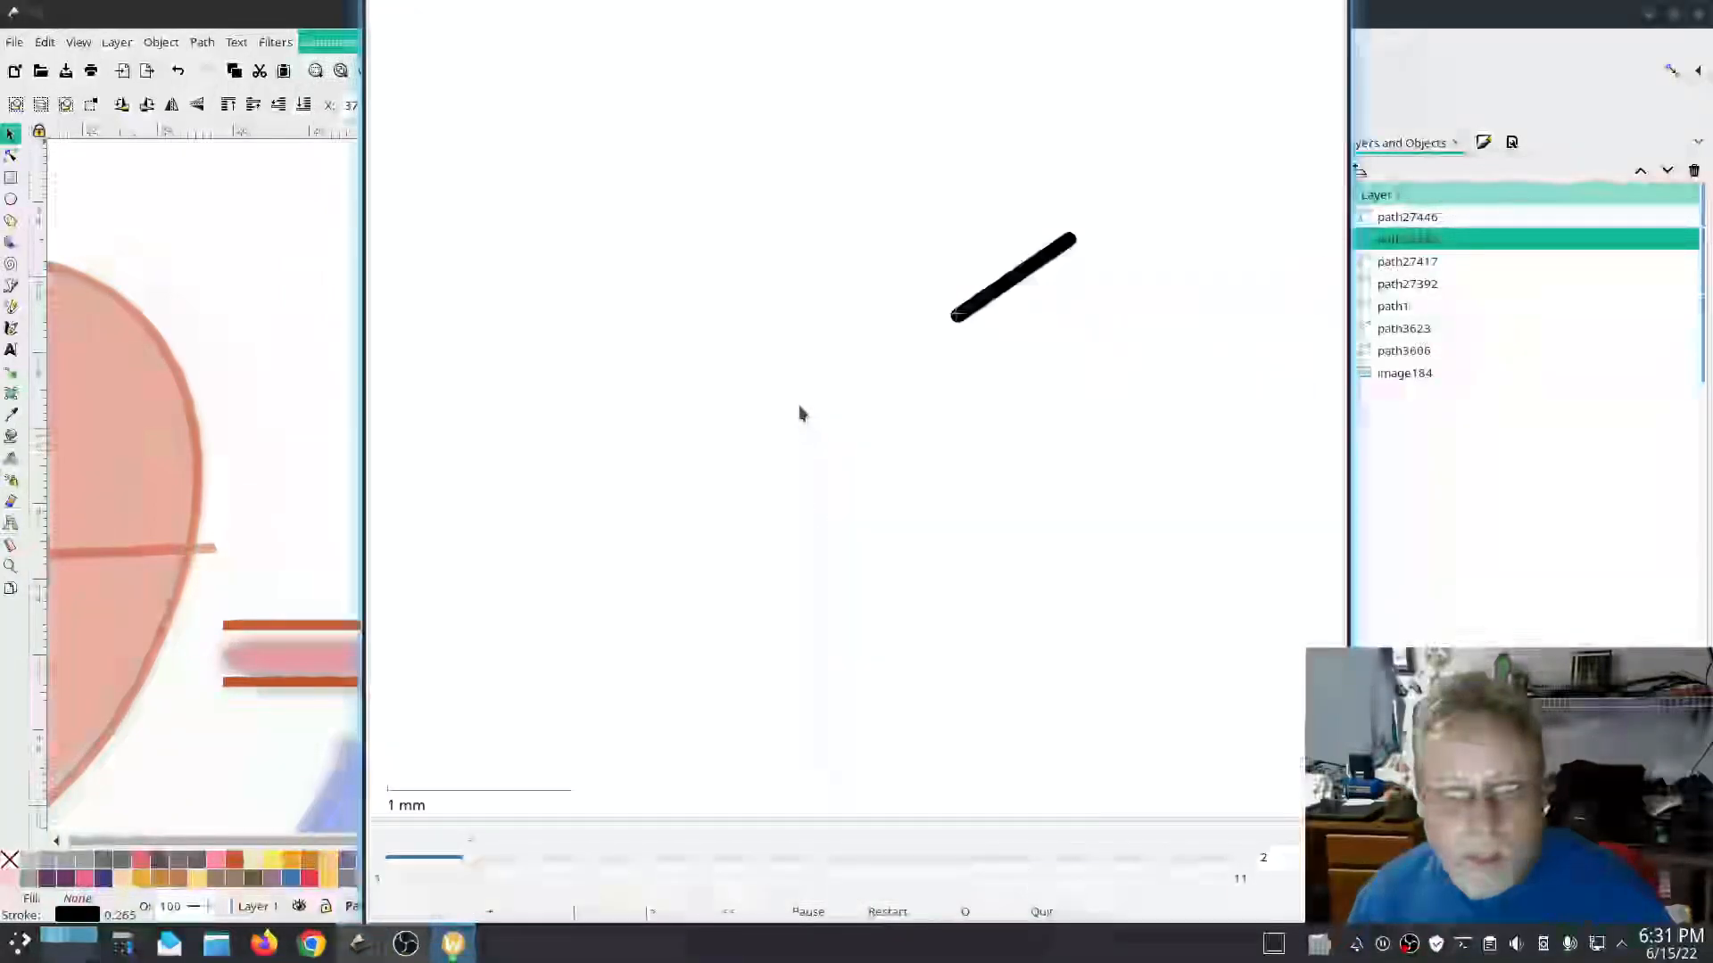
pyautogui.click(821, 521)
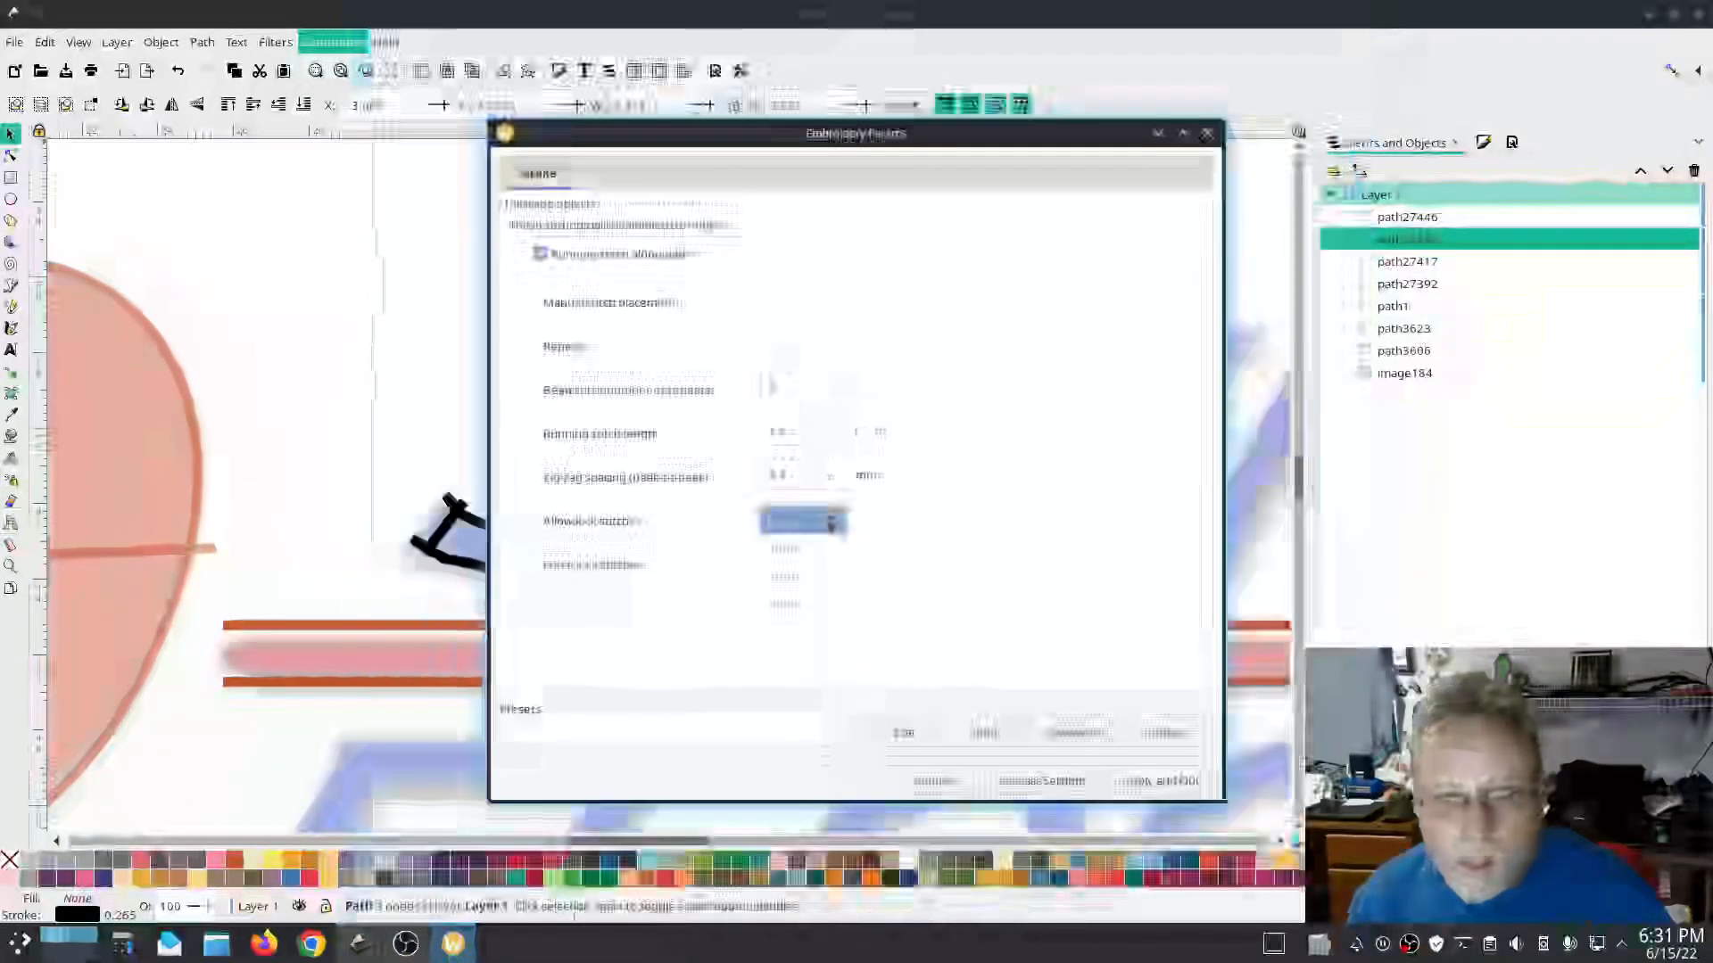
pyautogui.click(797, 602)
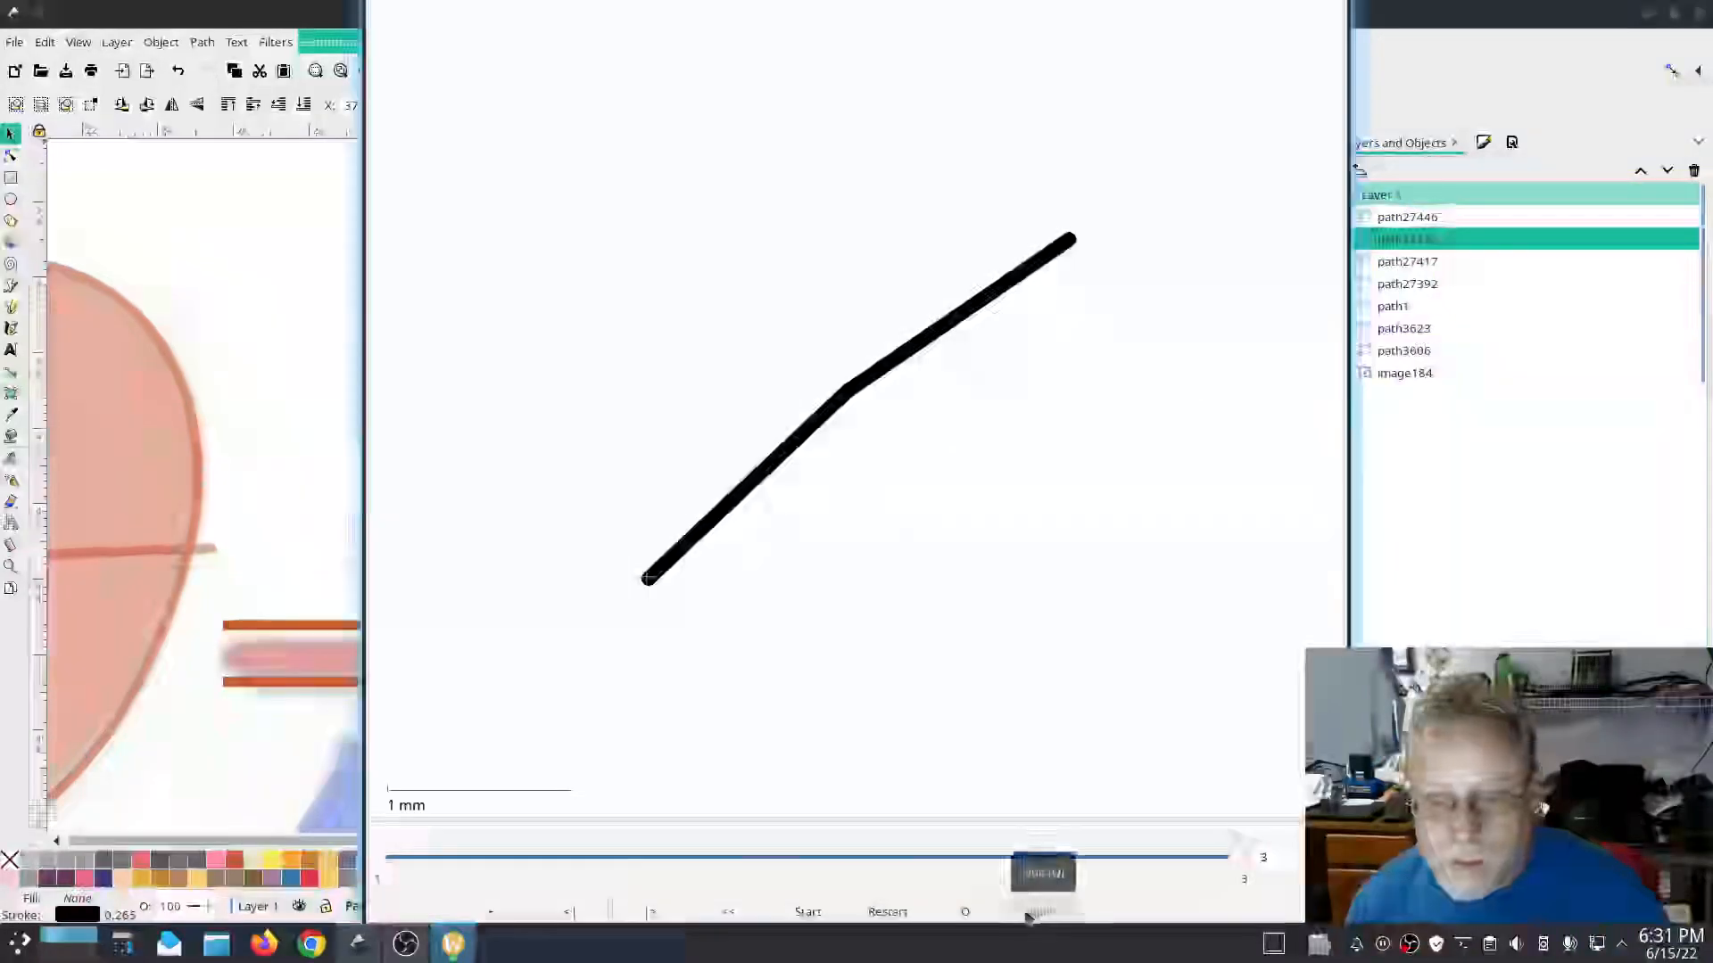
pyautogui.click(1157, 778)
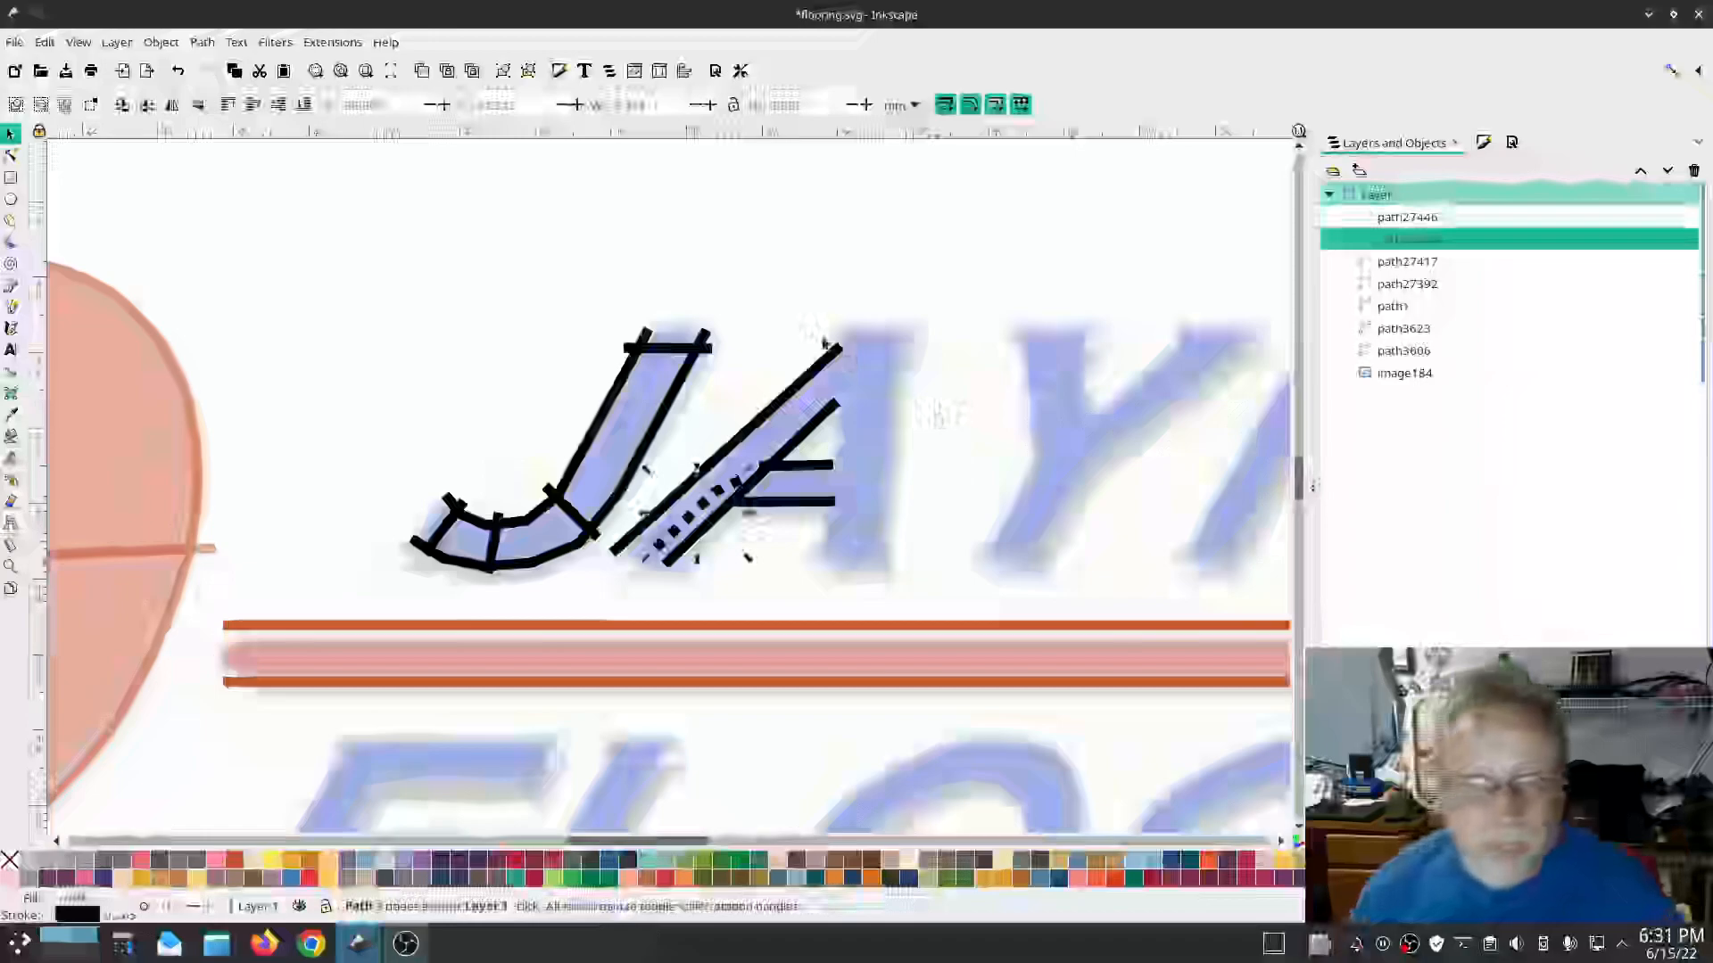
# Step: Preview the satin stitching of the A's left leg in the Ink/Stitch parameters, then close the preview
pyautogui.click(1405, 219)
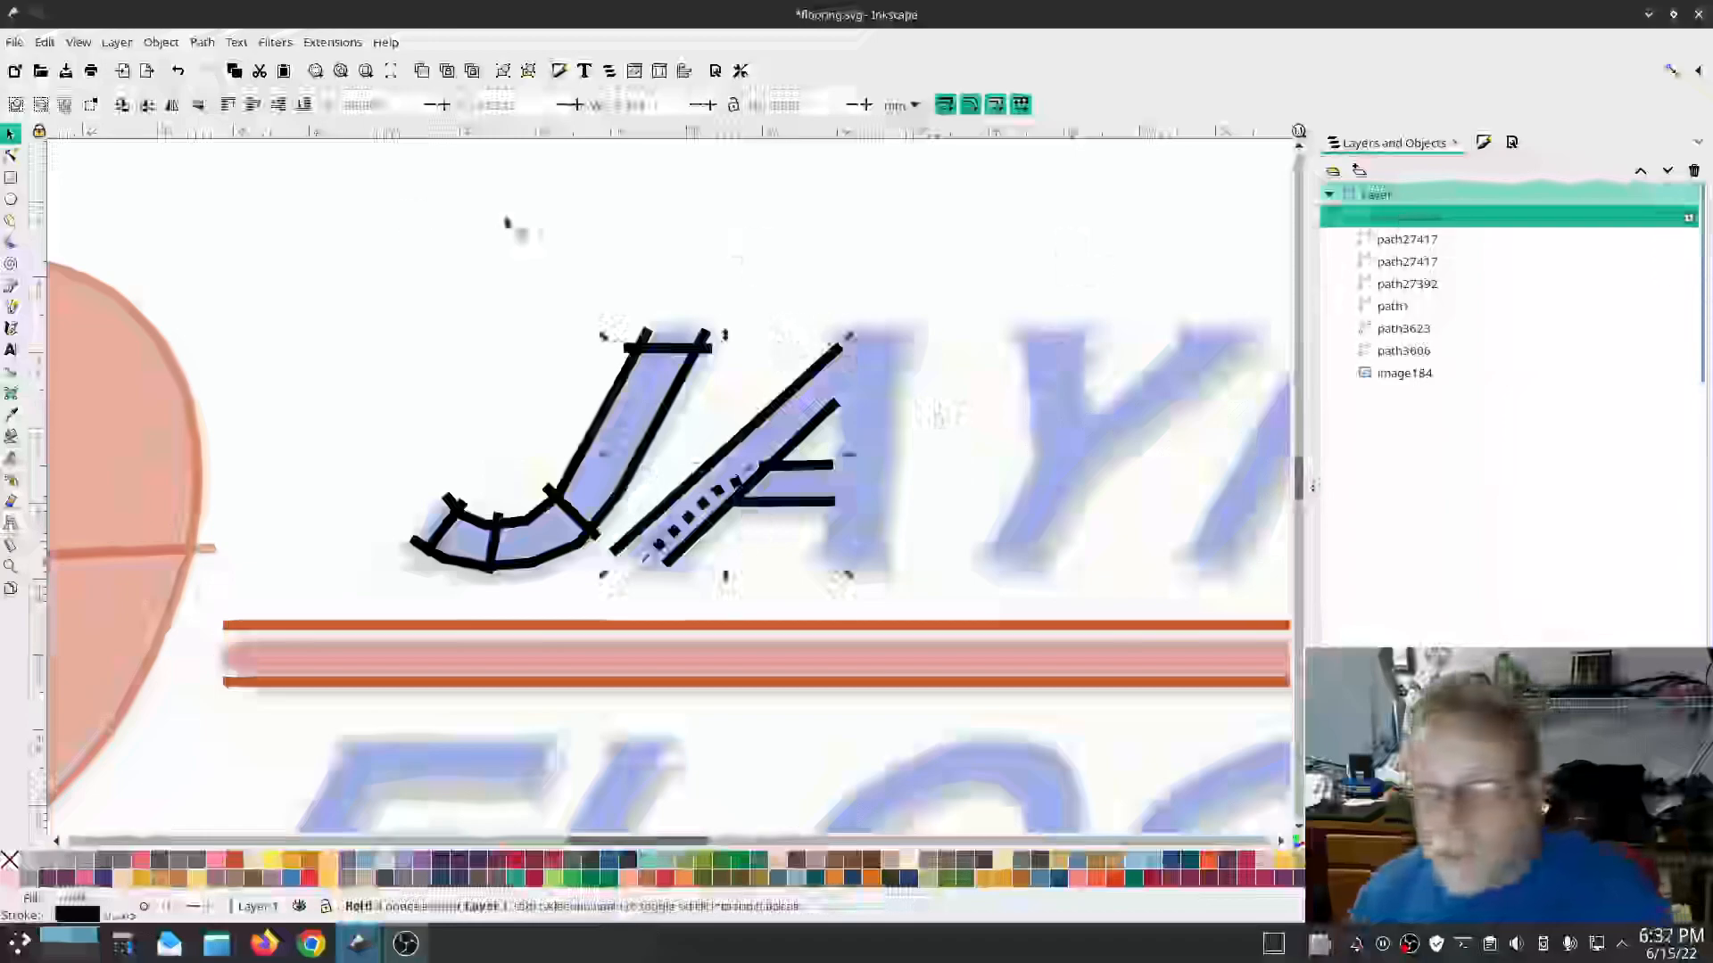
pyautogui.click(330, 42)
pyautogui.moveTo(362, 292)
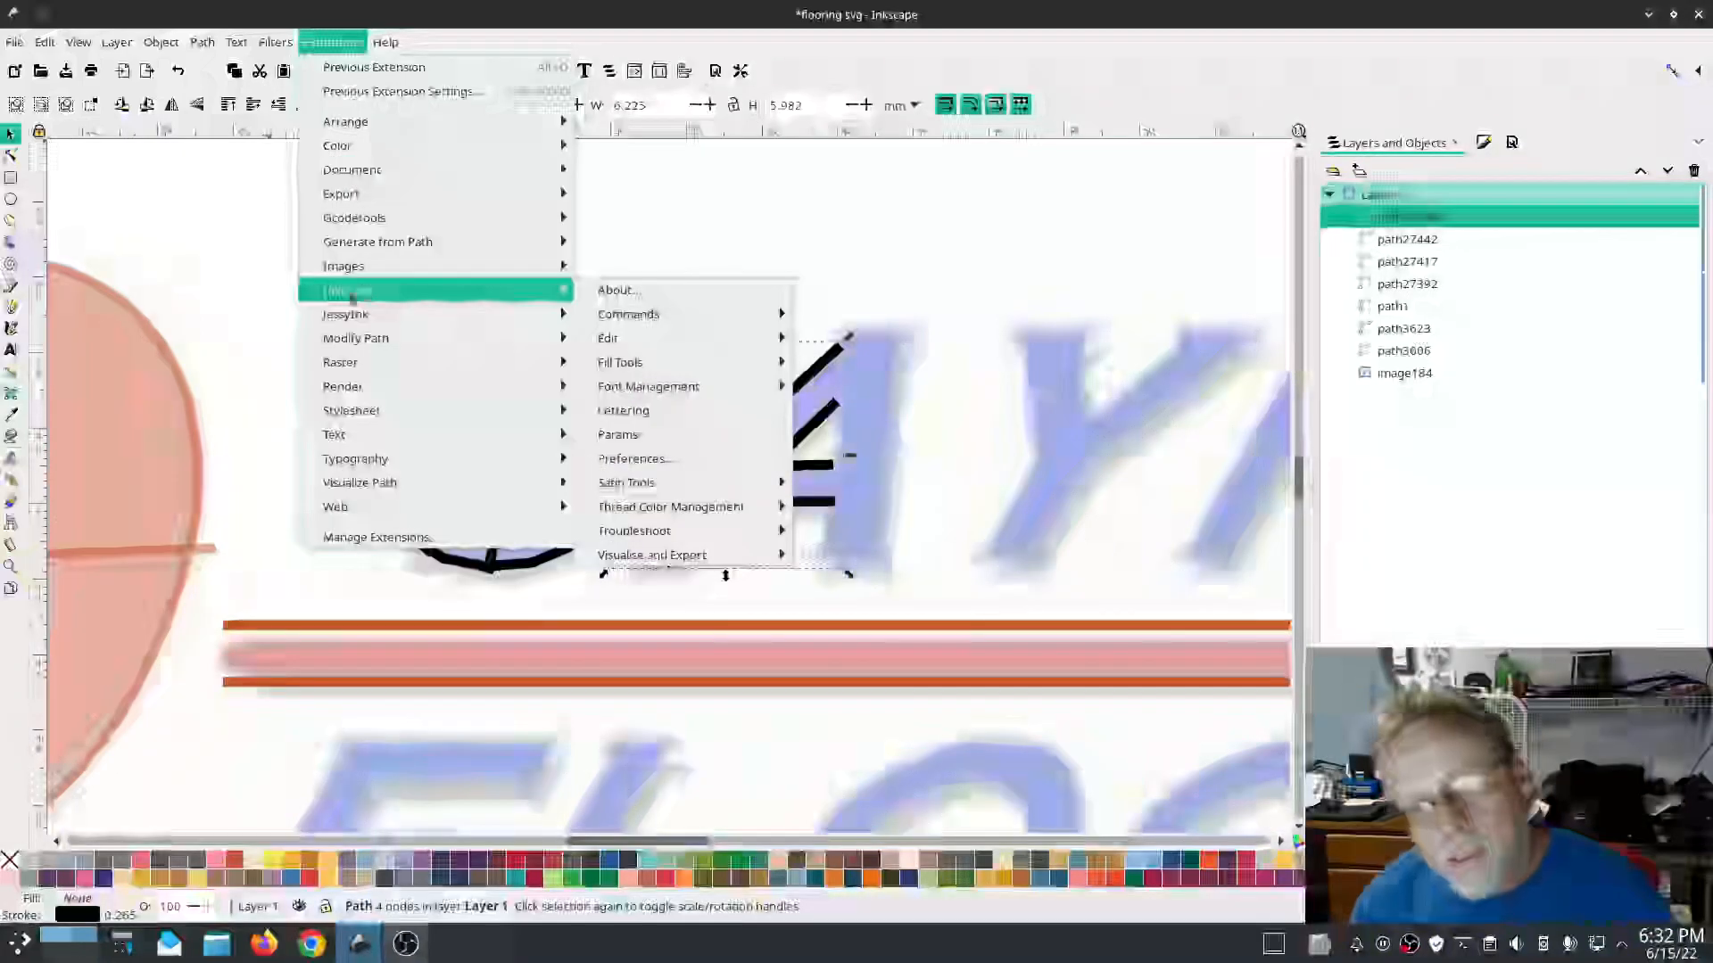
pyautogui.moveTo(644, 558)
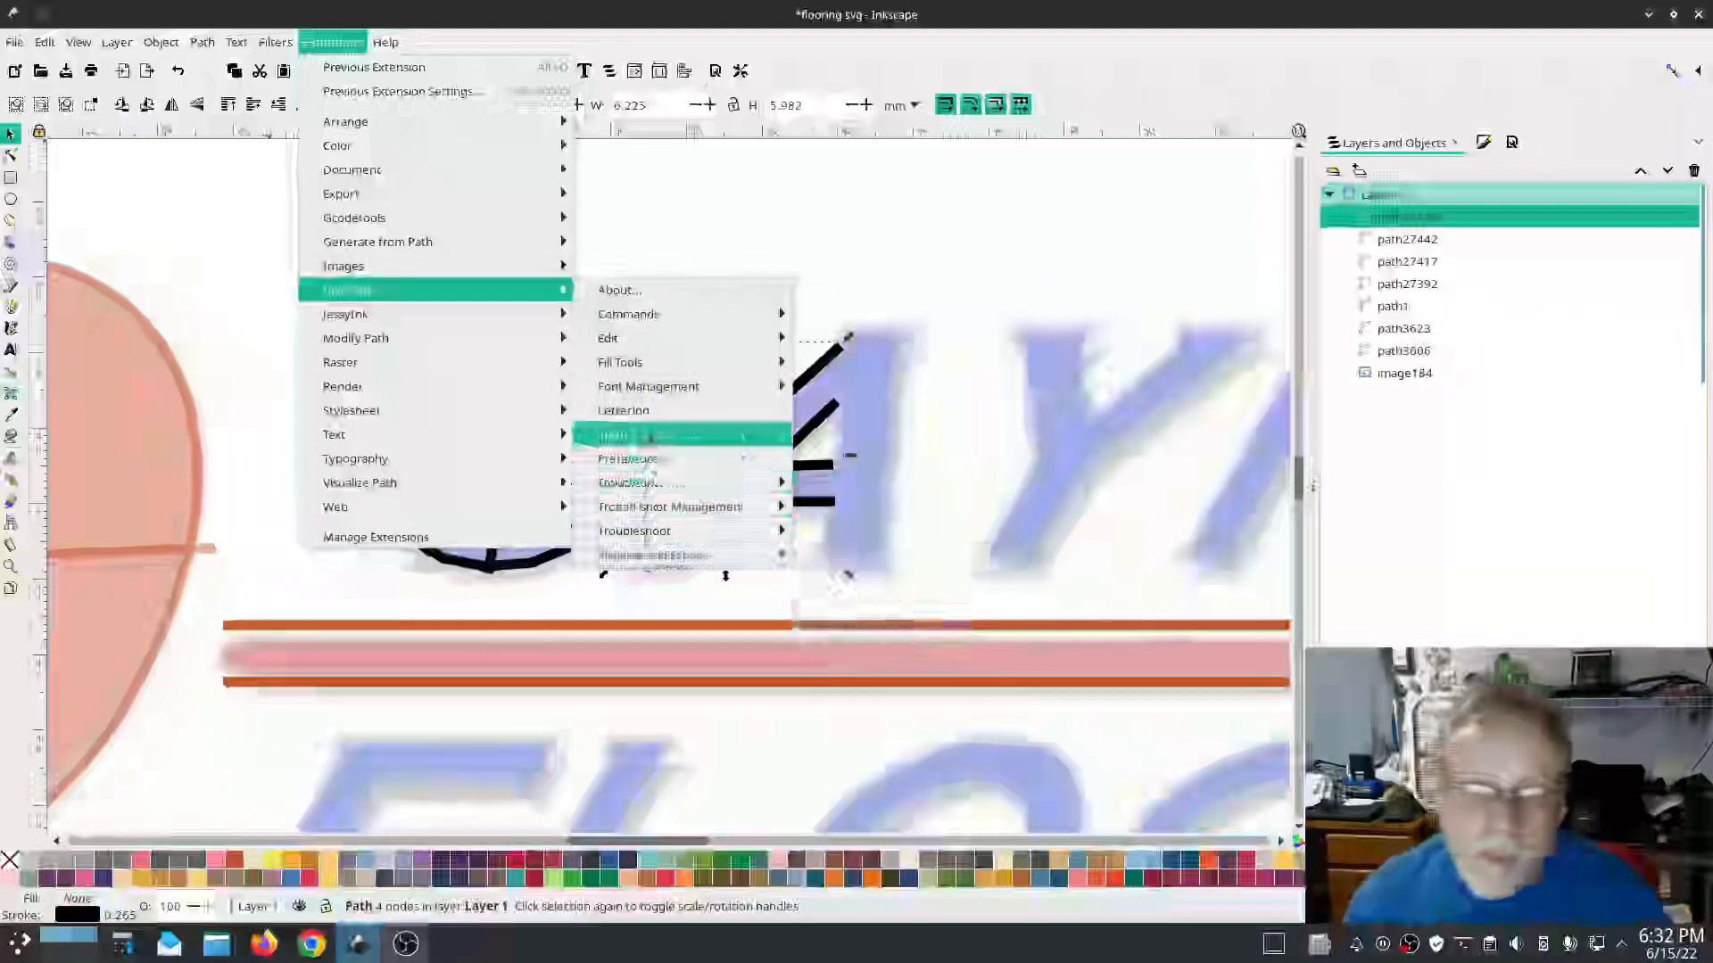
pyautogui.click(639, 434)
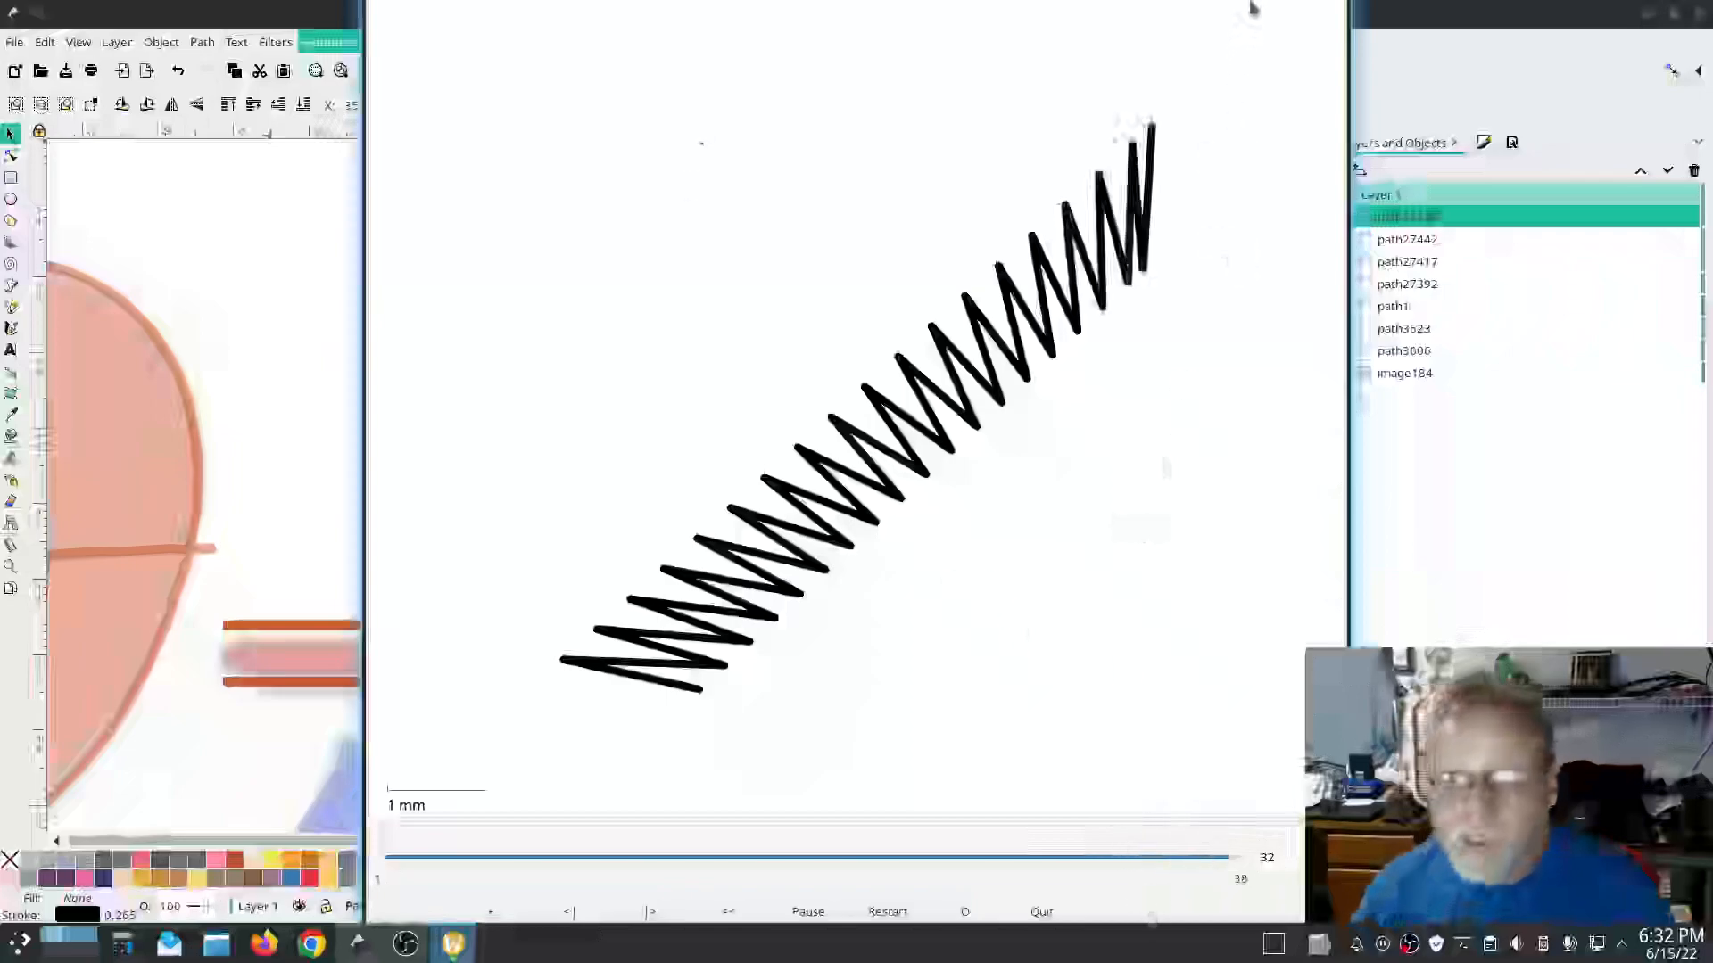
pyautogui.click(1042, 912)
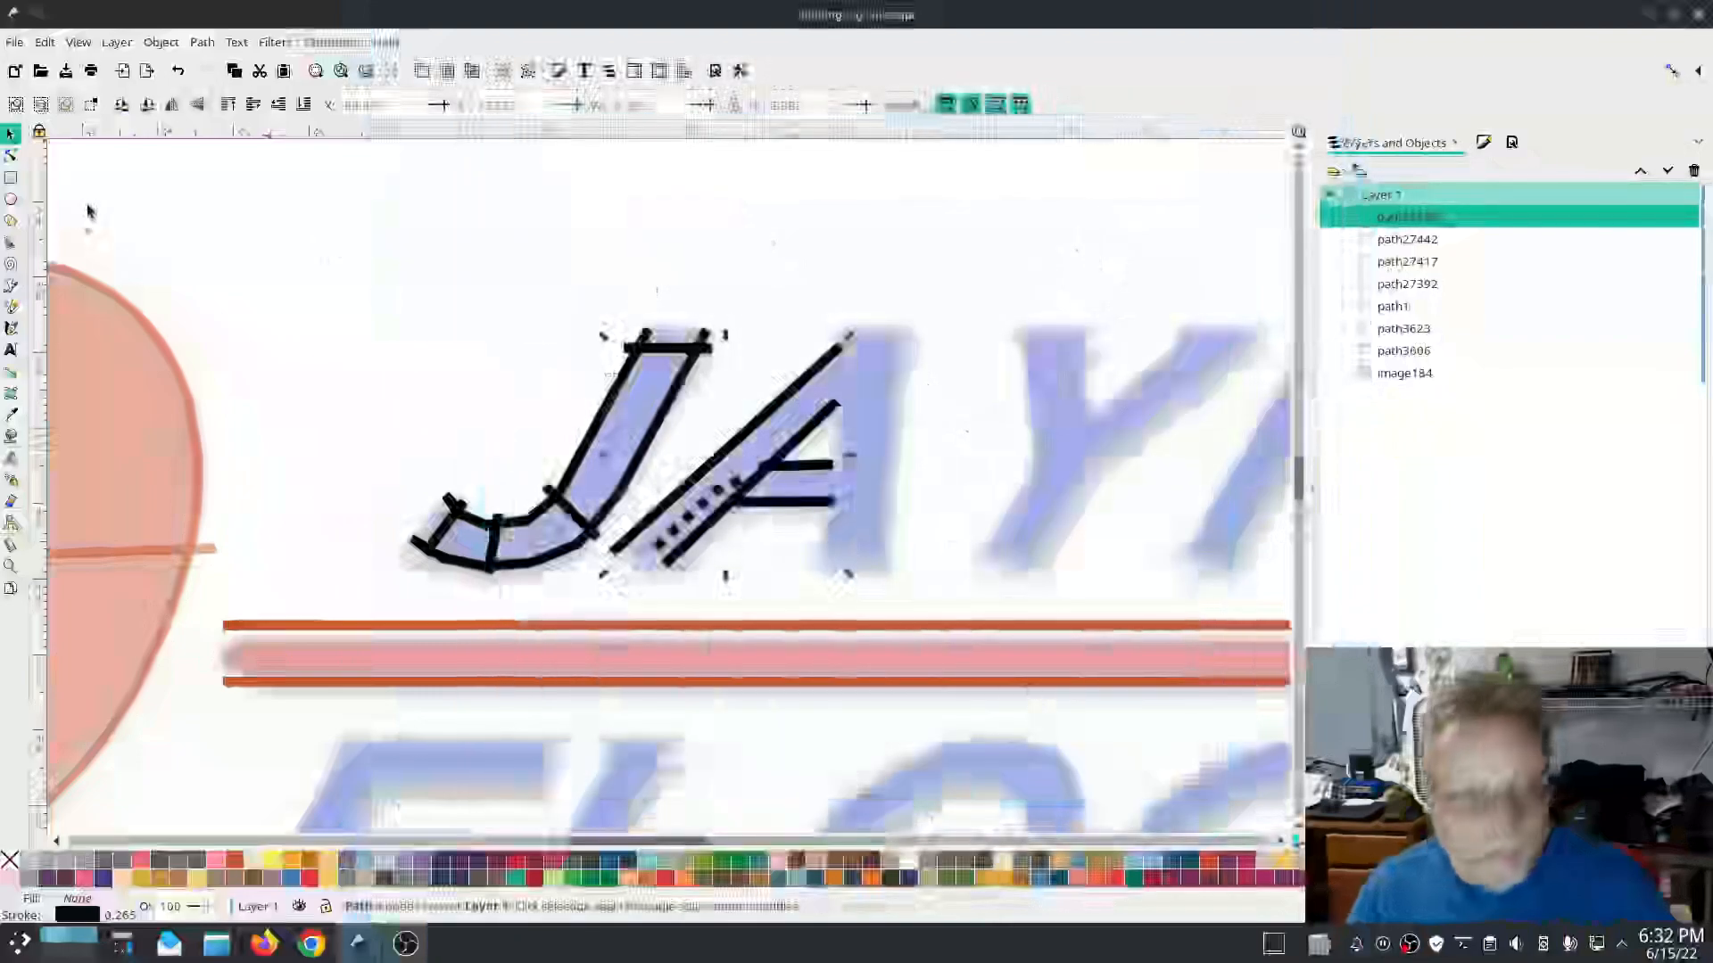
# Step: Draw the left and right edges of the A's right stem as near-vertical straight Bezier lines, each about 6.3 mm long
pyautogui.click(10, 285)
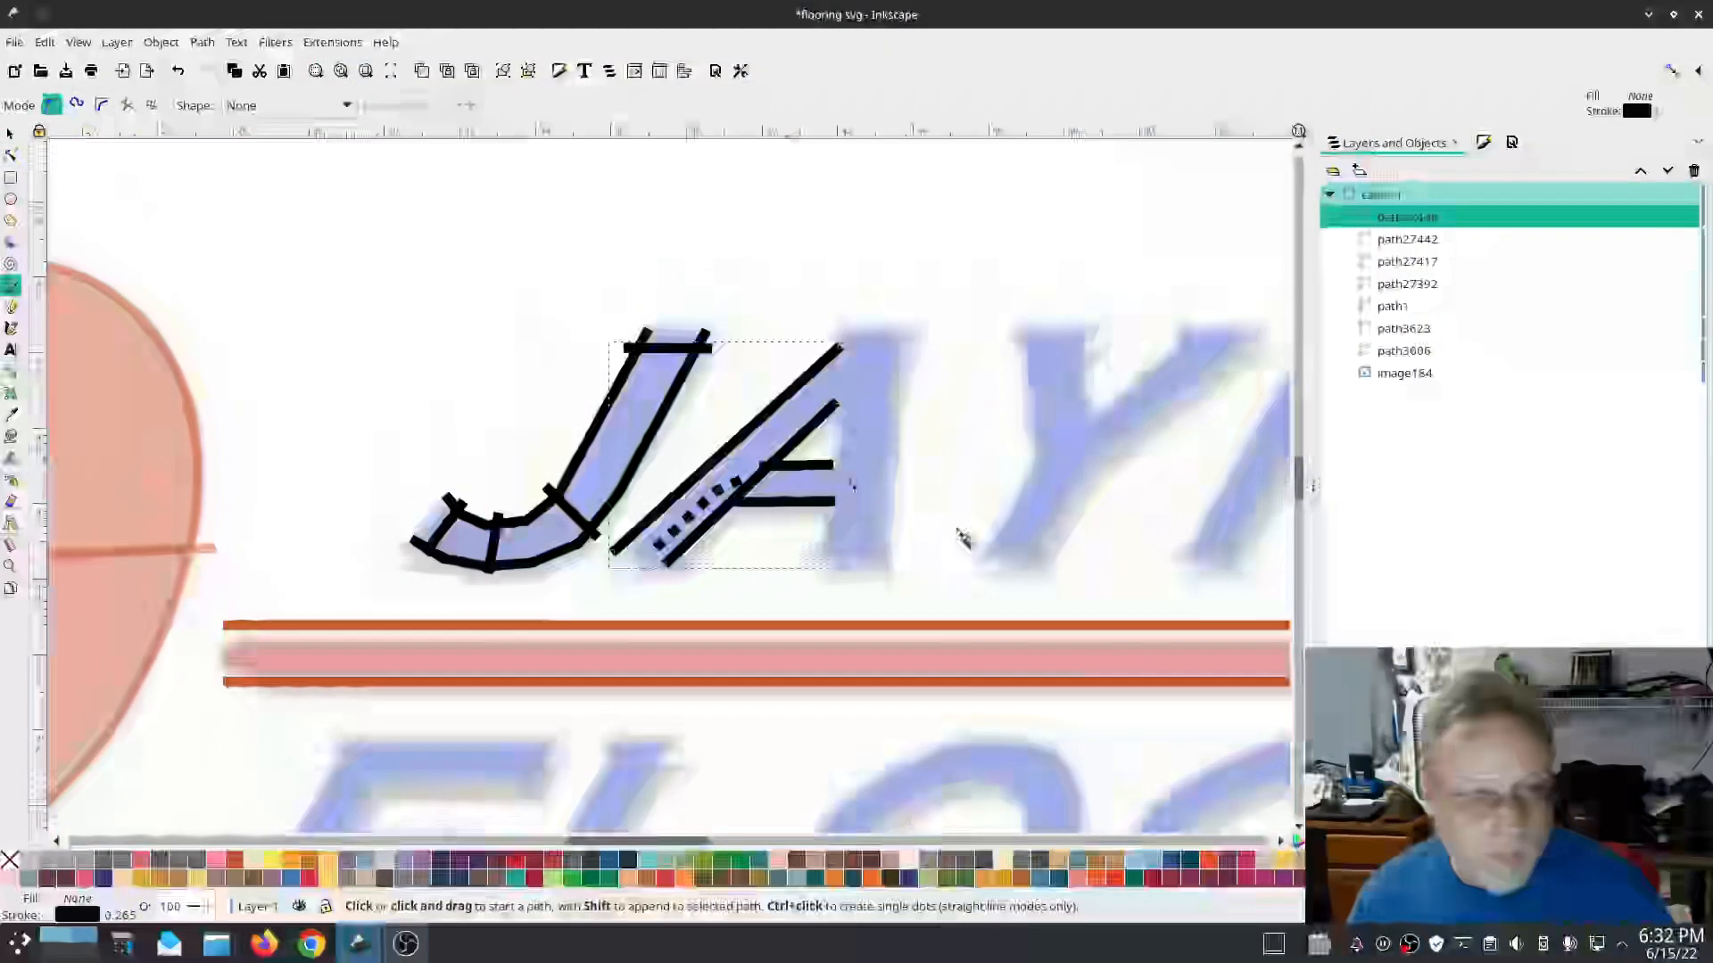
pyautogui.click(838, 337)
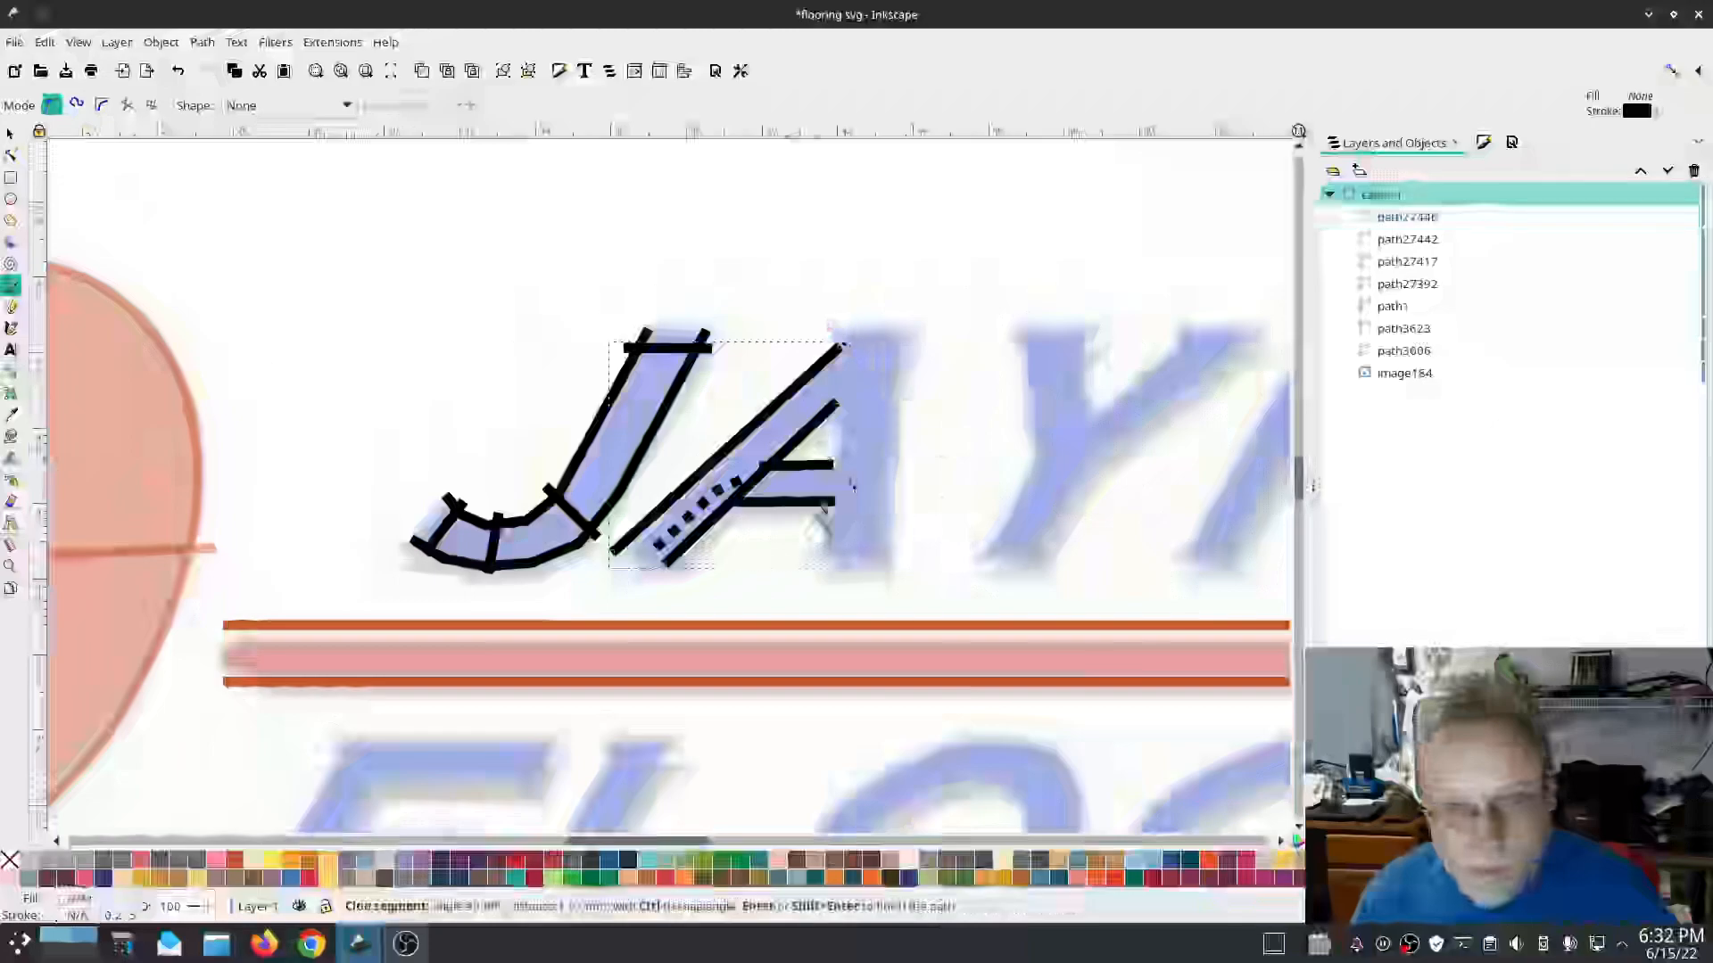
pyautogui.doubleClick(828, 569)
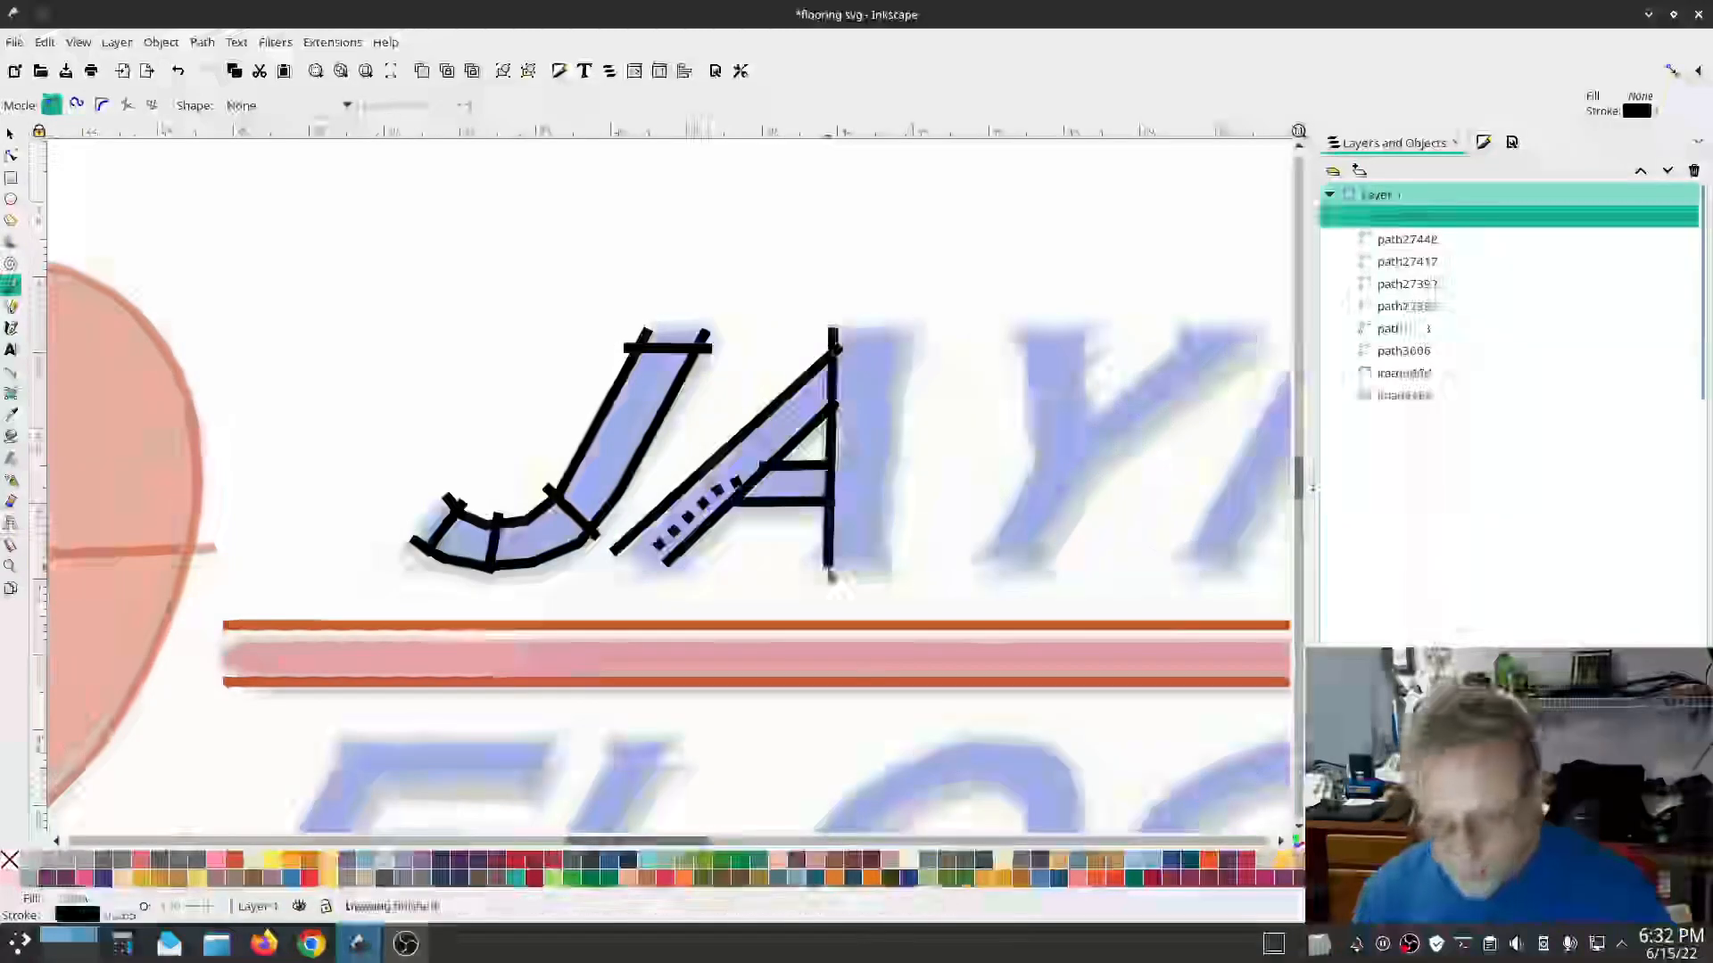
pyautogui.click(899, 335)
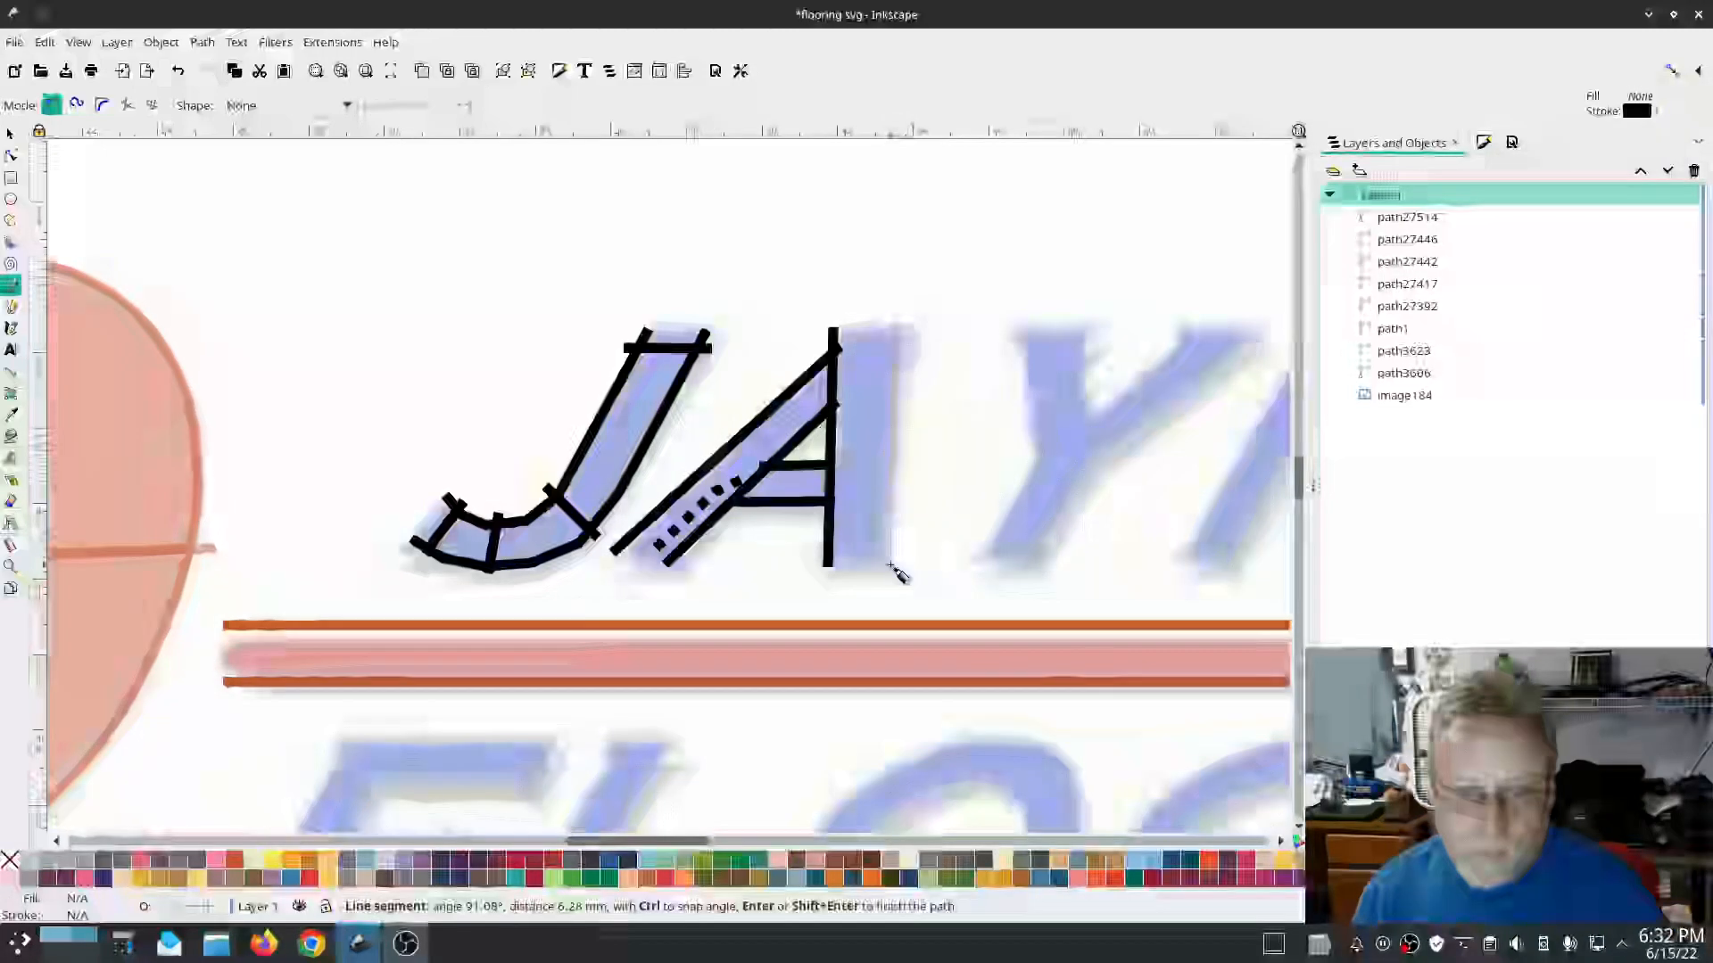
pyautogui.doubleClick(894, 575)
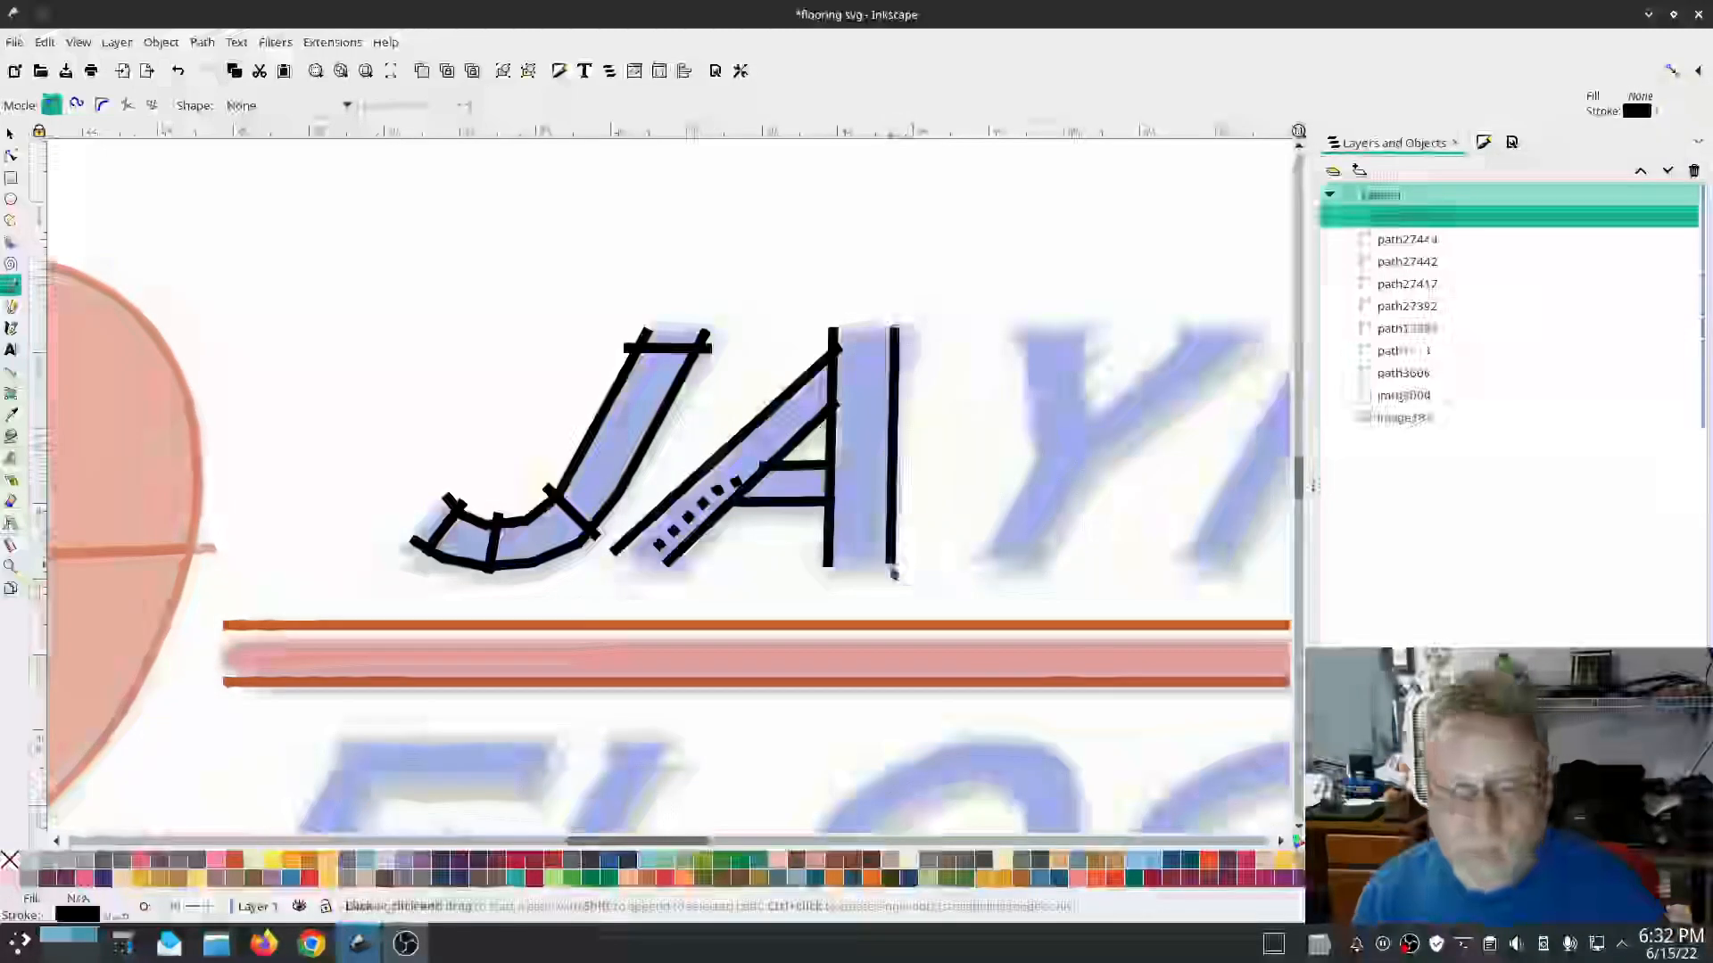
# Step: Select both edge paths of the A's right stem and combine them into one path
pyautogui.keyDown('shift'); pyautogui.click(1394, 246); pyautogui.keyUp('shift')
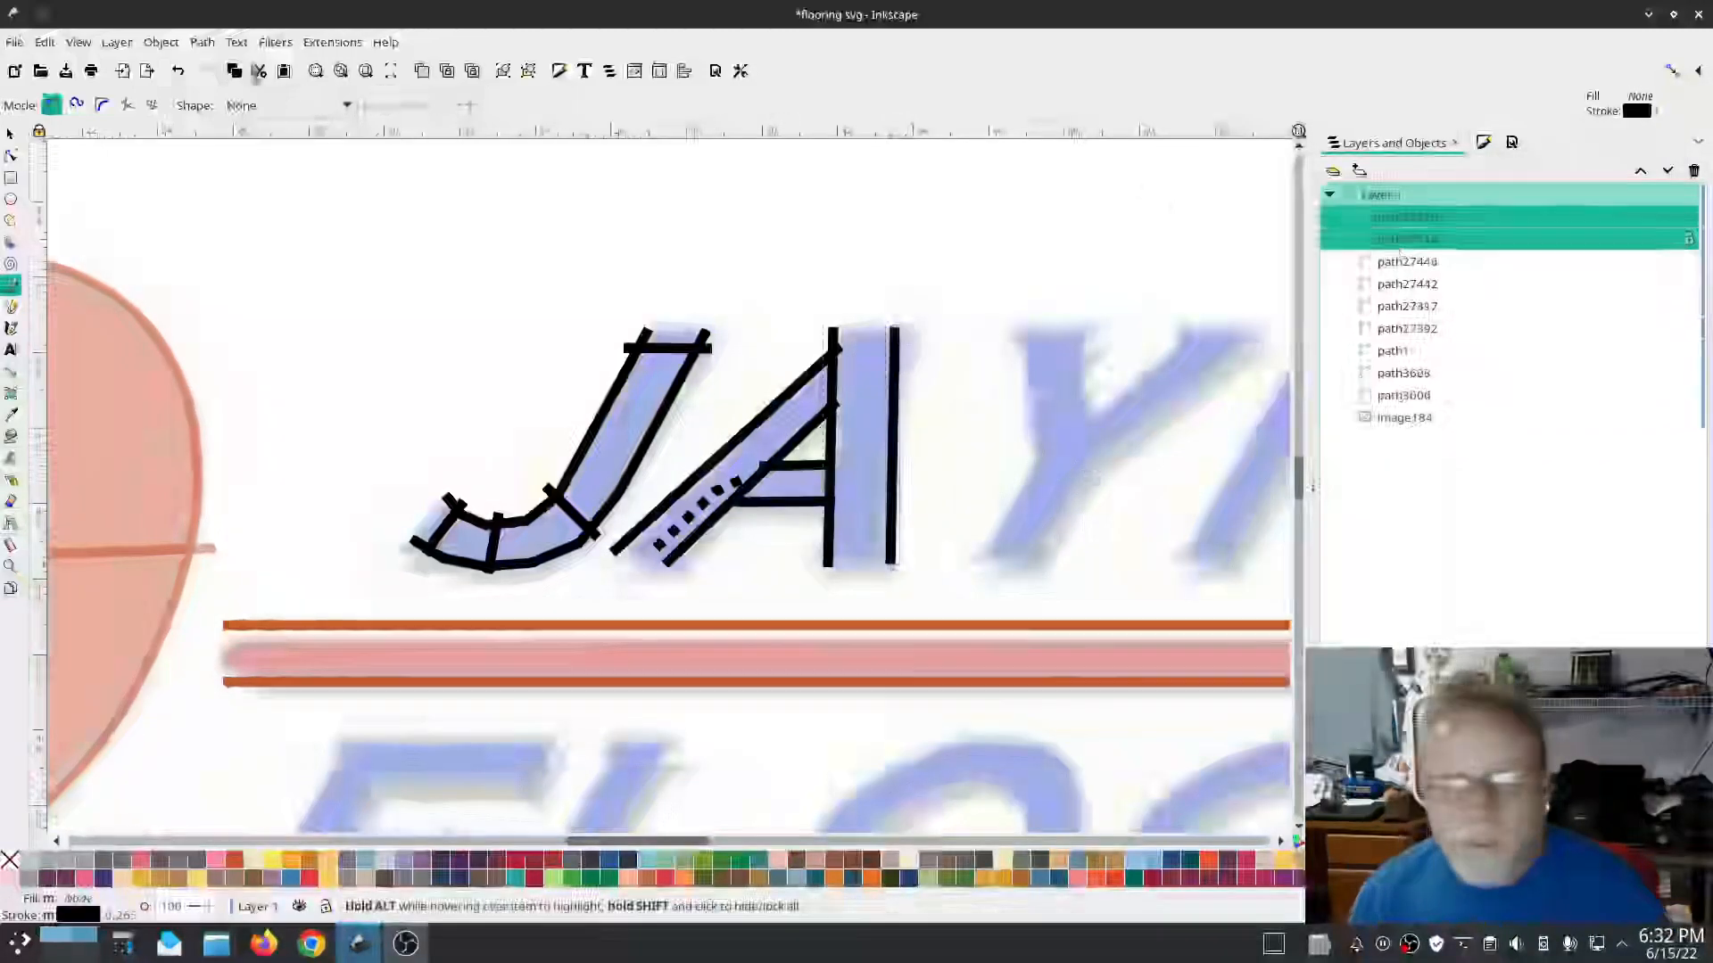
pyautogui.click(203, 42)
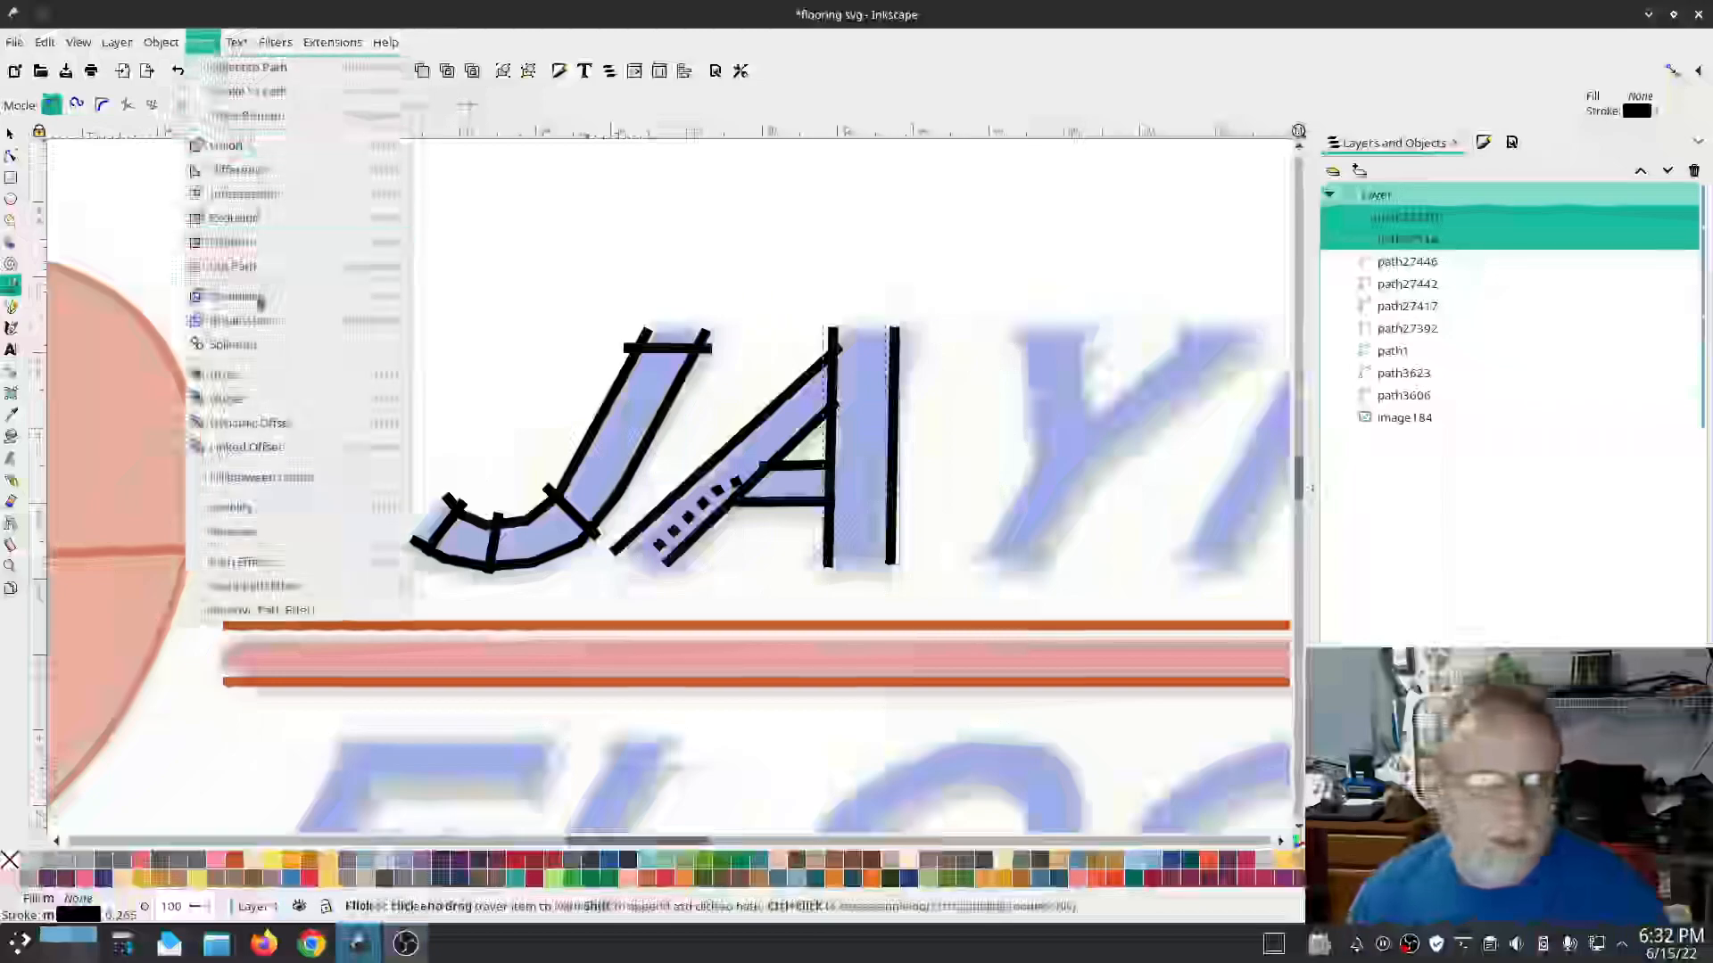
pyautogui.click(250, 296)
# Step: Enable Custom satin column for the A's right stem in the Ink/Stitch parameters, set allowed lock stitches to After, and apply
pyautogui.click(332, 42)
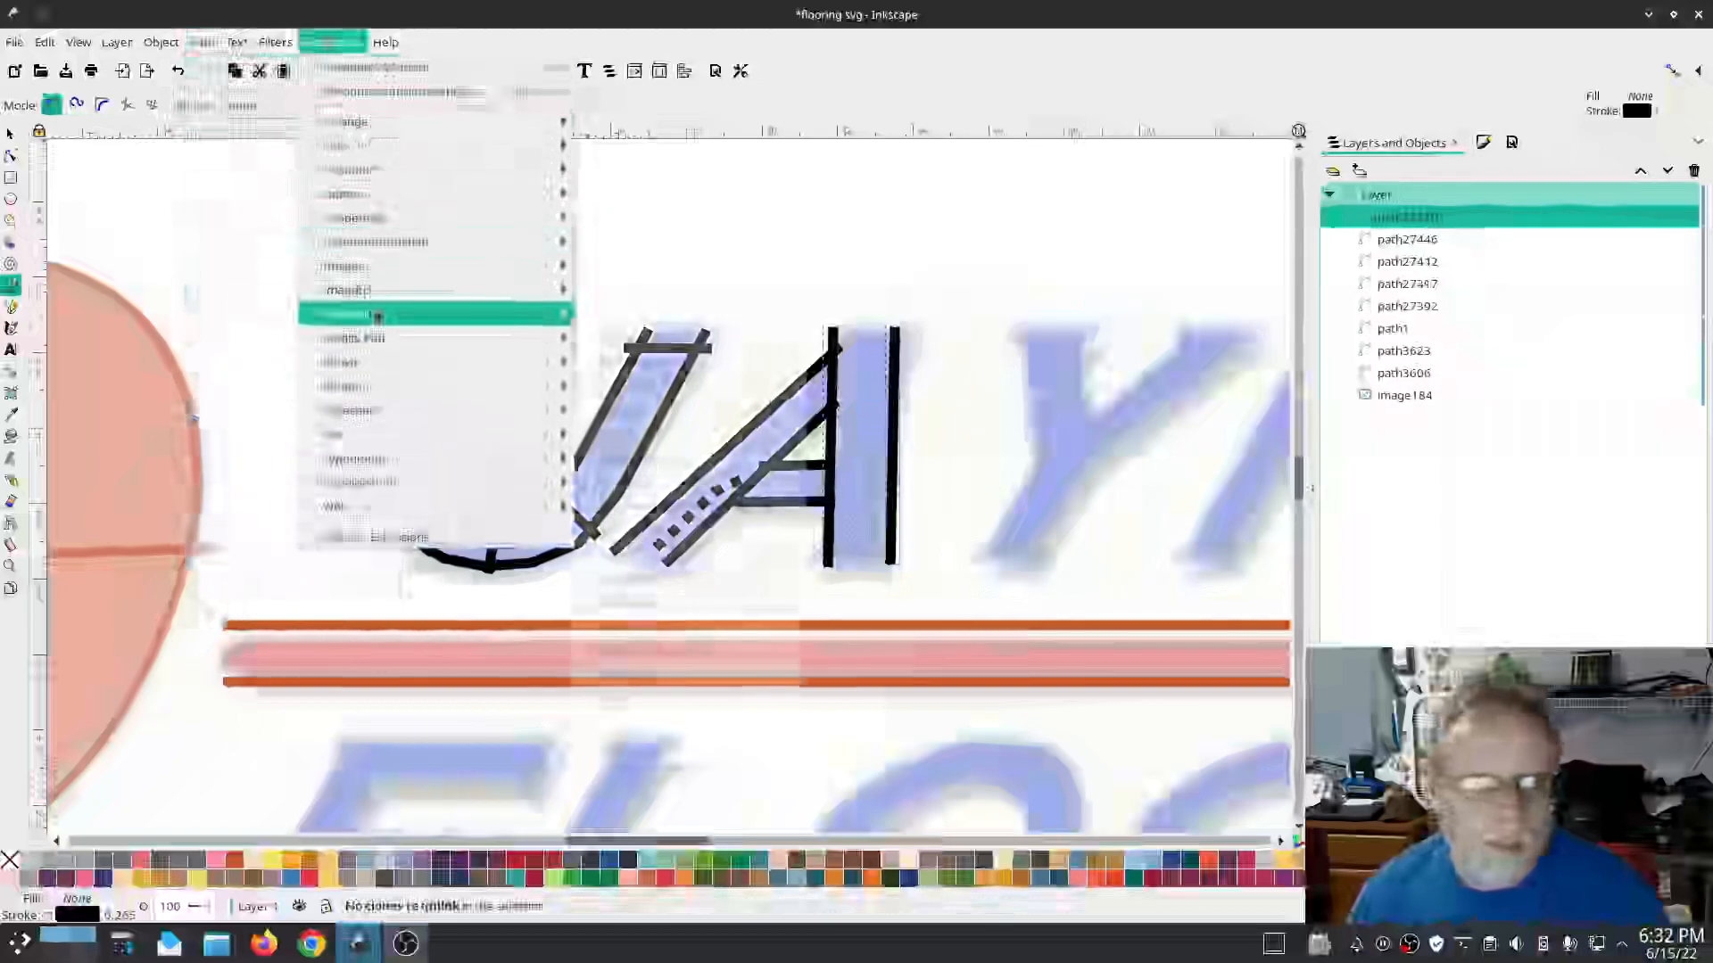
pyautogui.moveTo(423, 292)
pyautogui.click(638, 436)
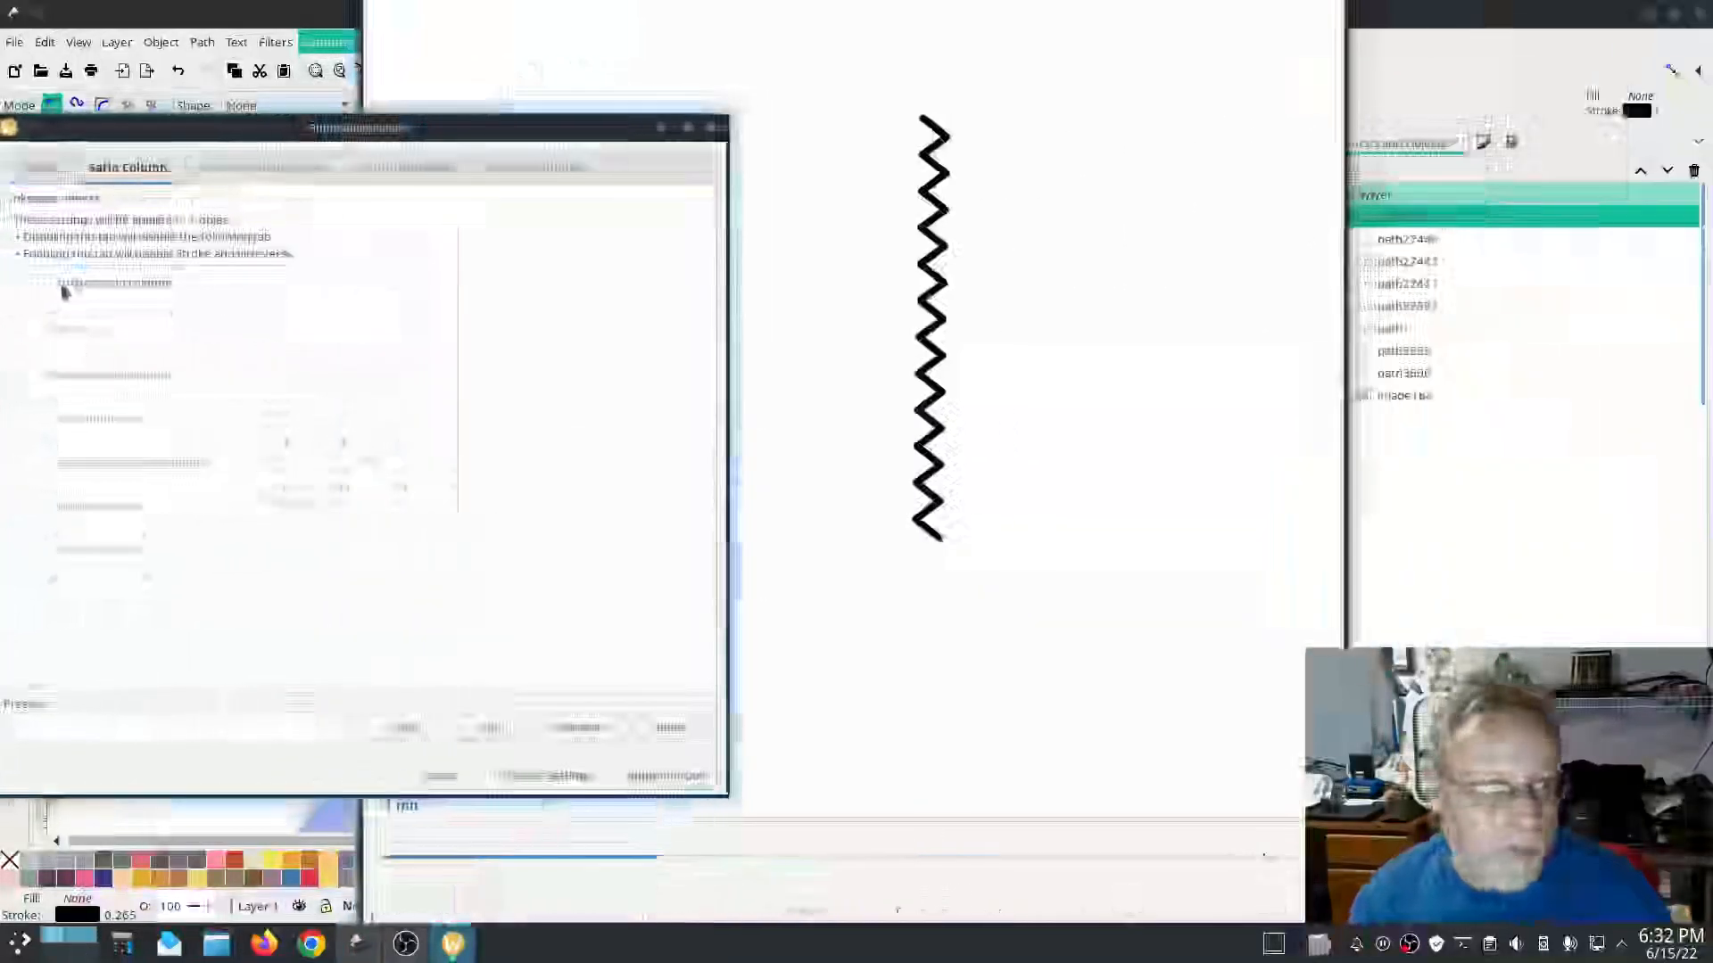
pyautogui.click(44, 283)
pyautogui.click(332, 507)
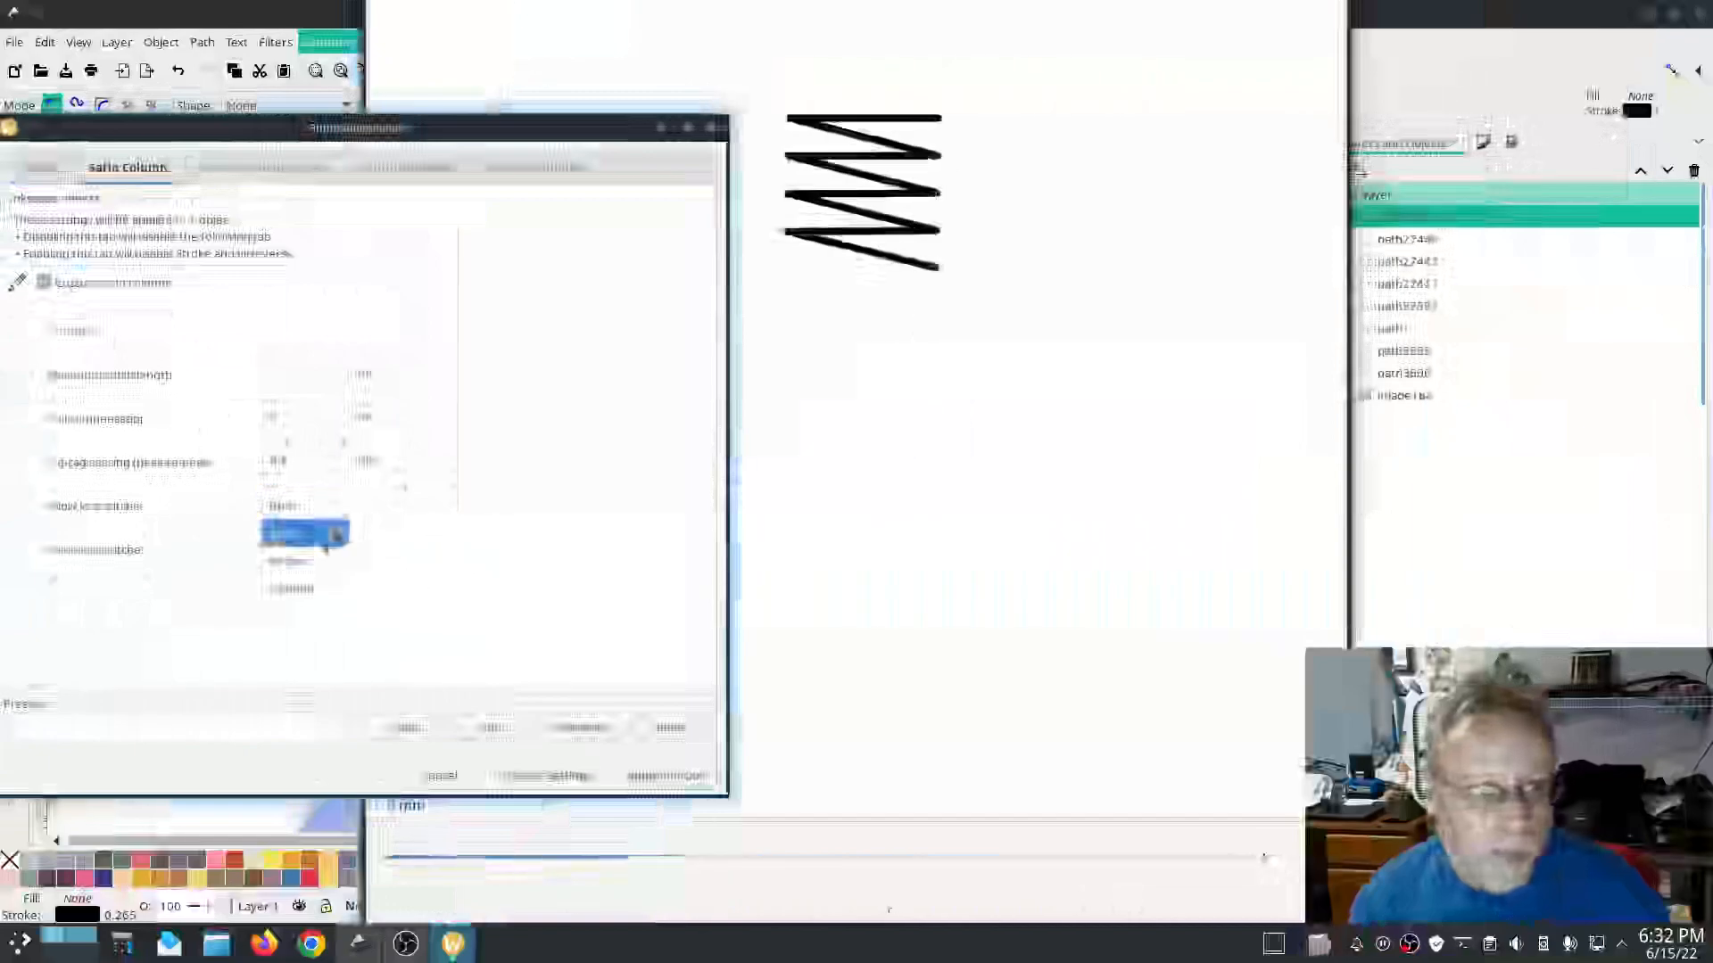
pyautogui.click(307, 562)
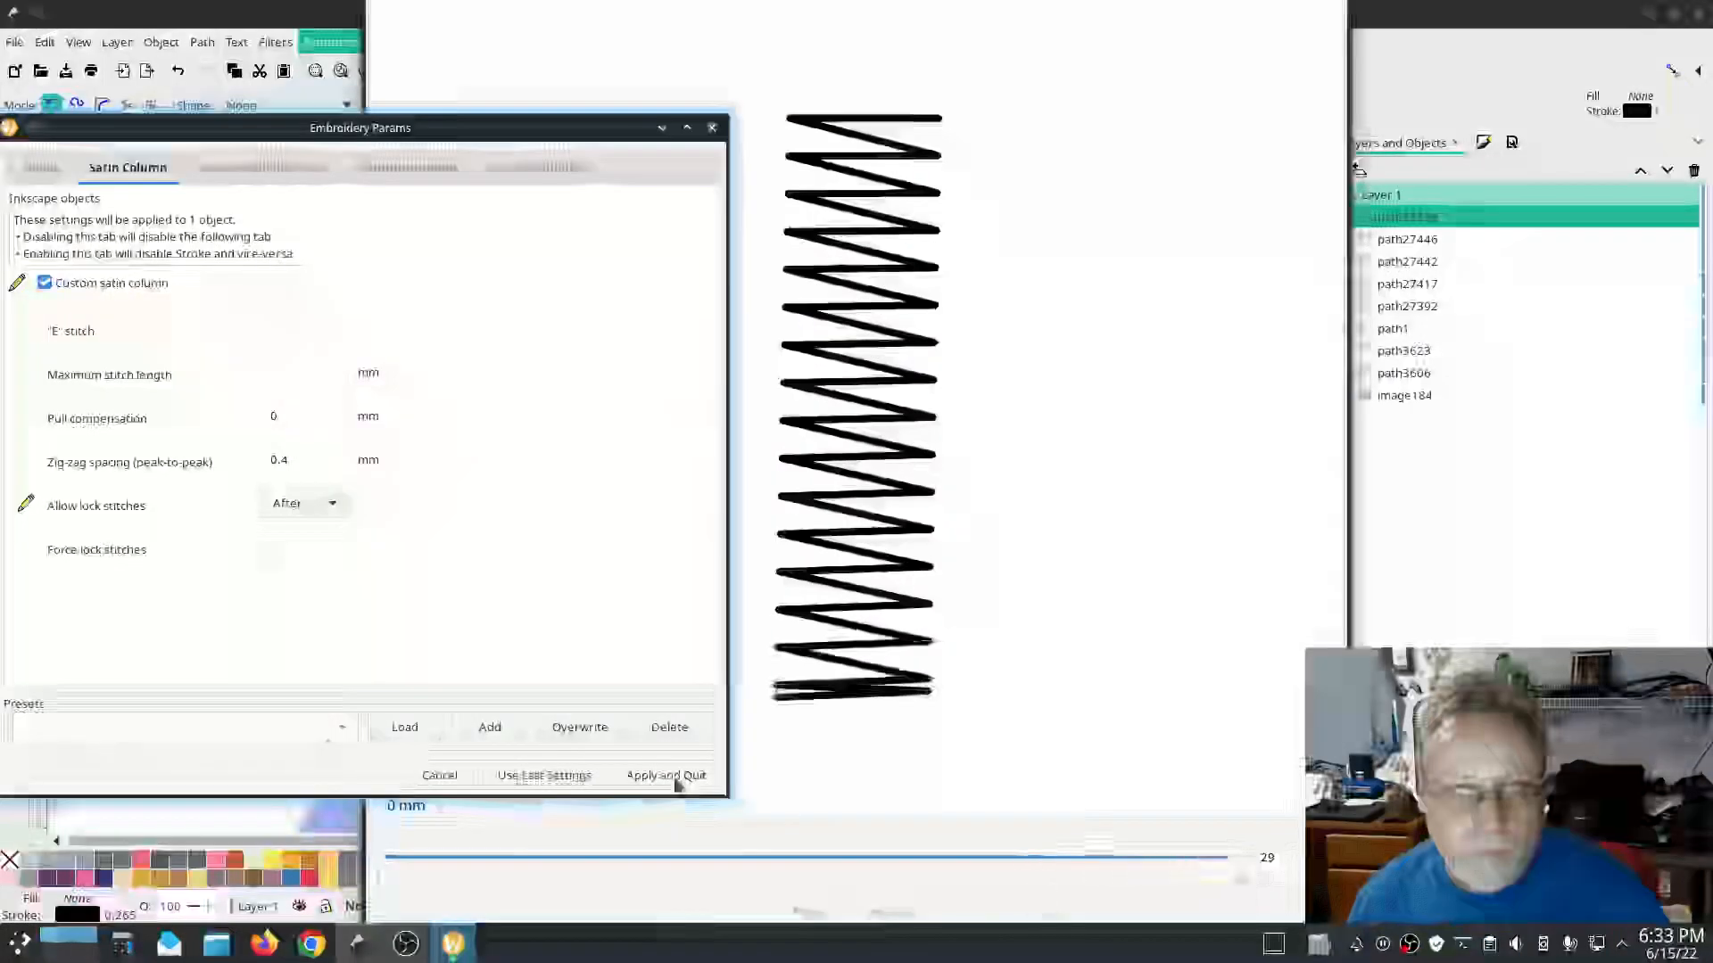
pyautogui.click(667, 776)
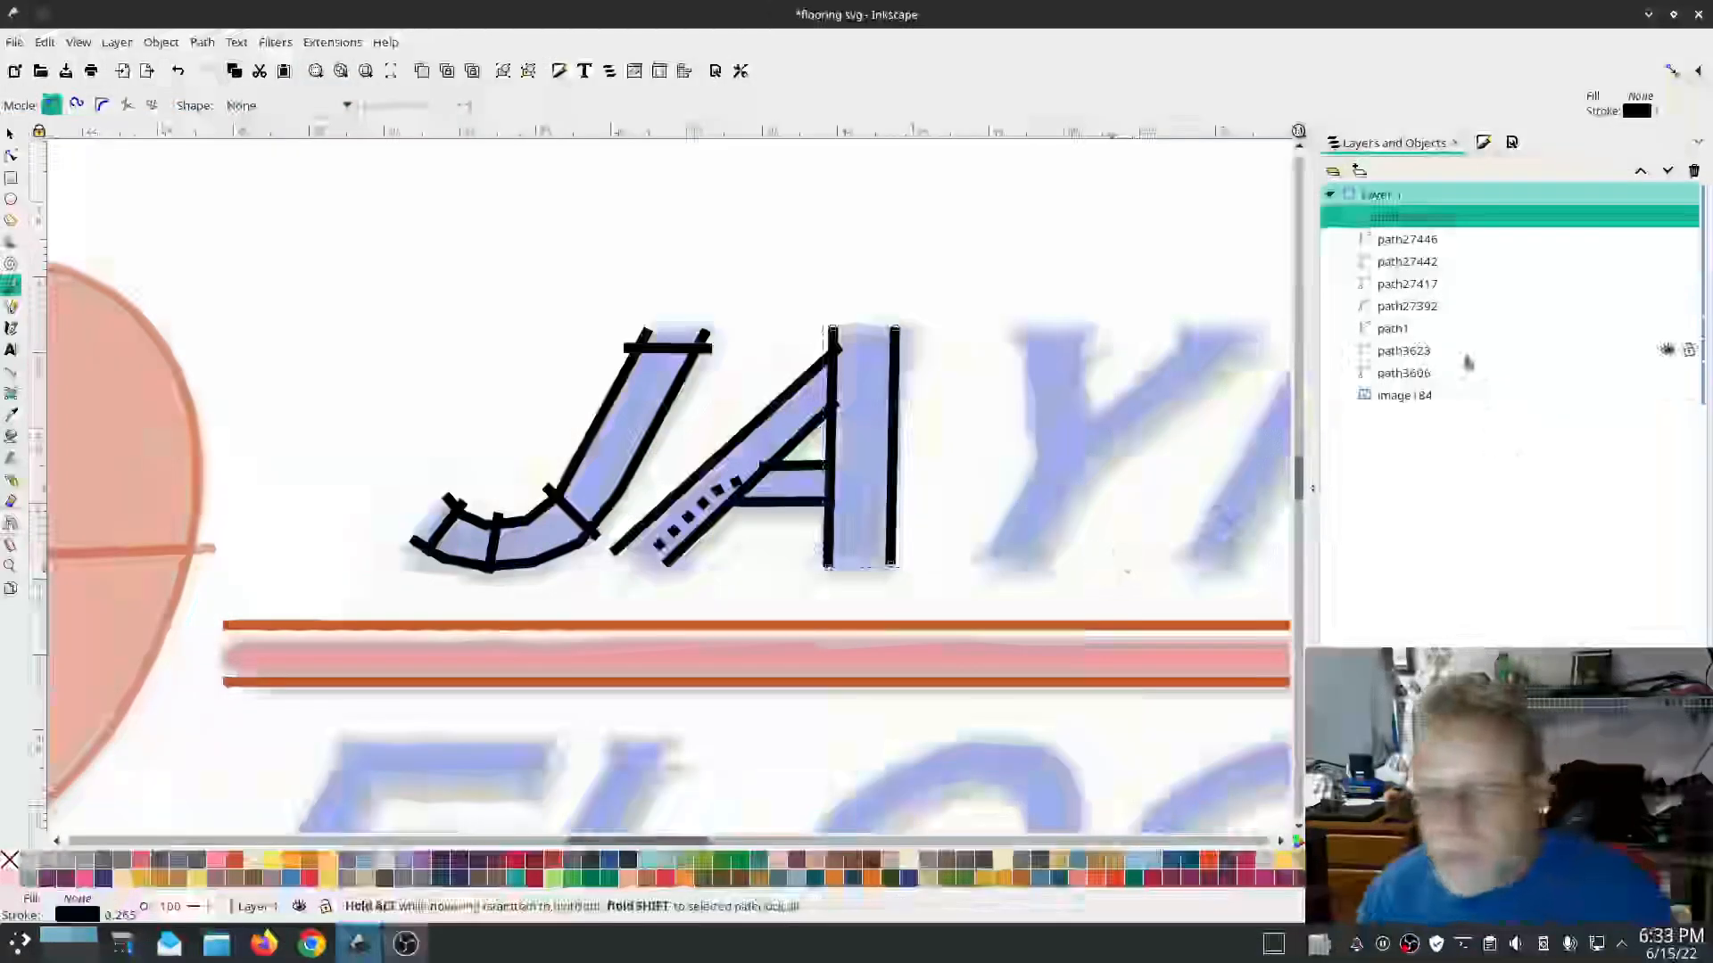
# Step: Select the four paths that make up the letter A in the object list and group them
pyautogui.click(1425, 284)
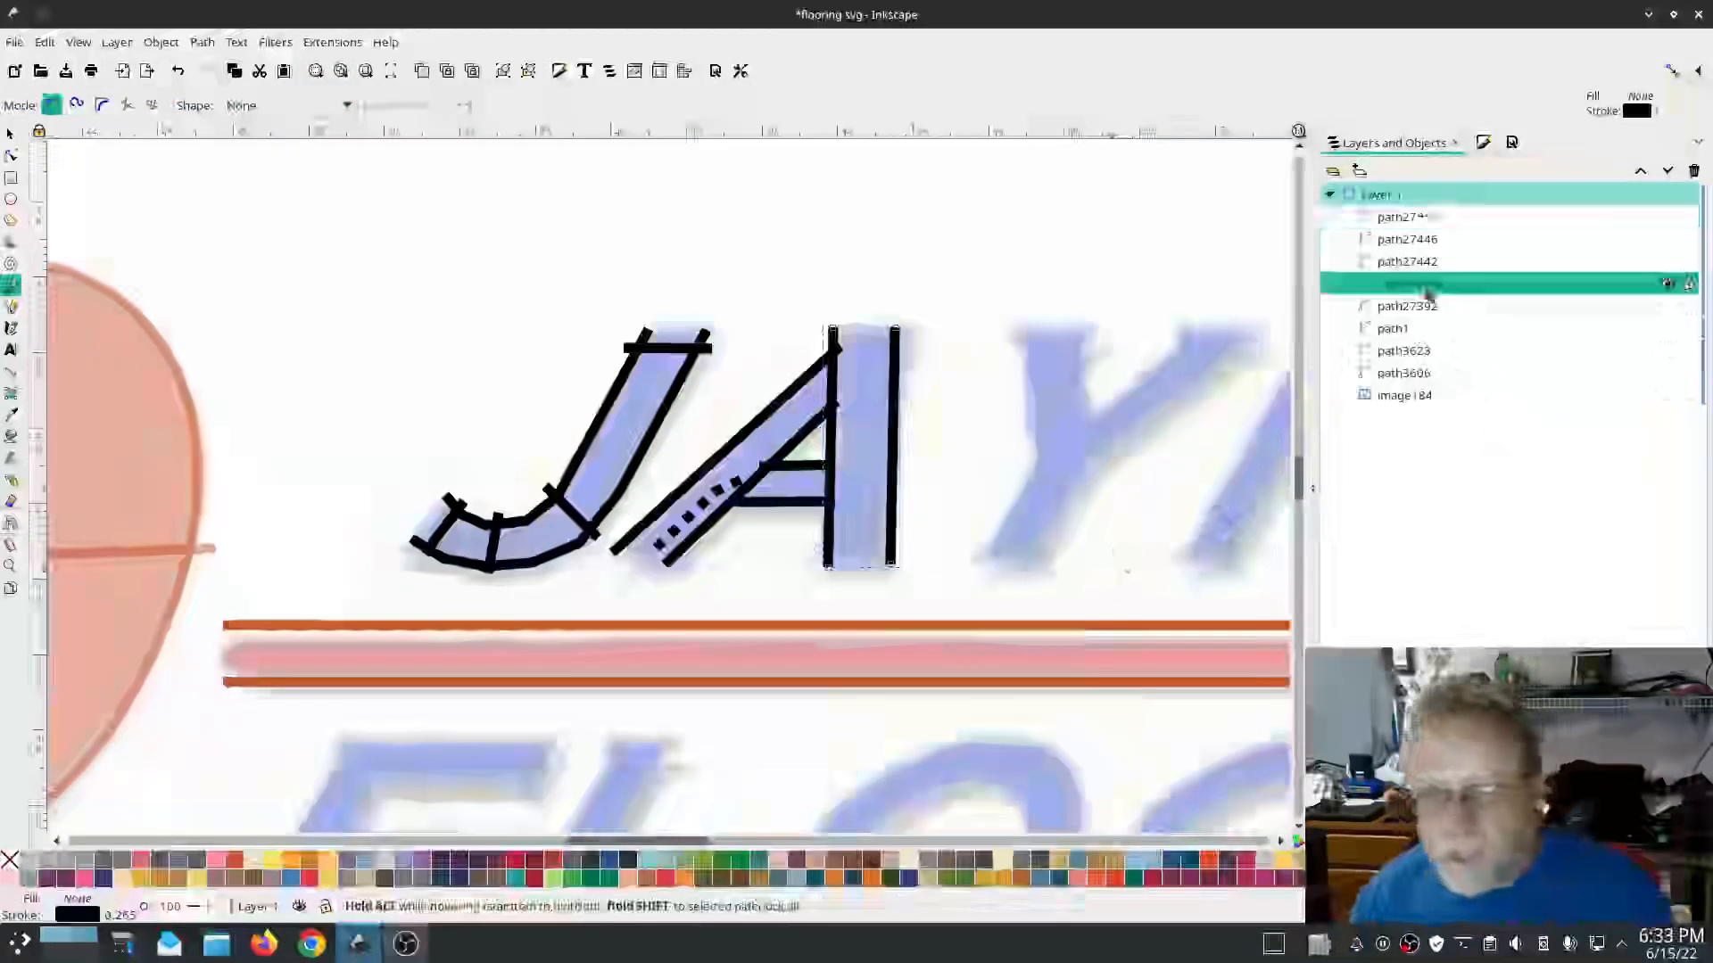
pyautogui.keyDown('shift'); pyautogui.click(1403, 219); pyautogui.keyUp('shift')
pyautogui.rightClick(1403, 221)
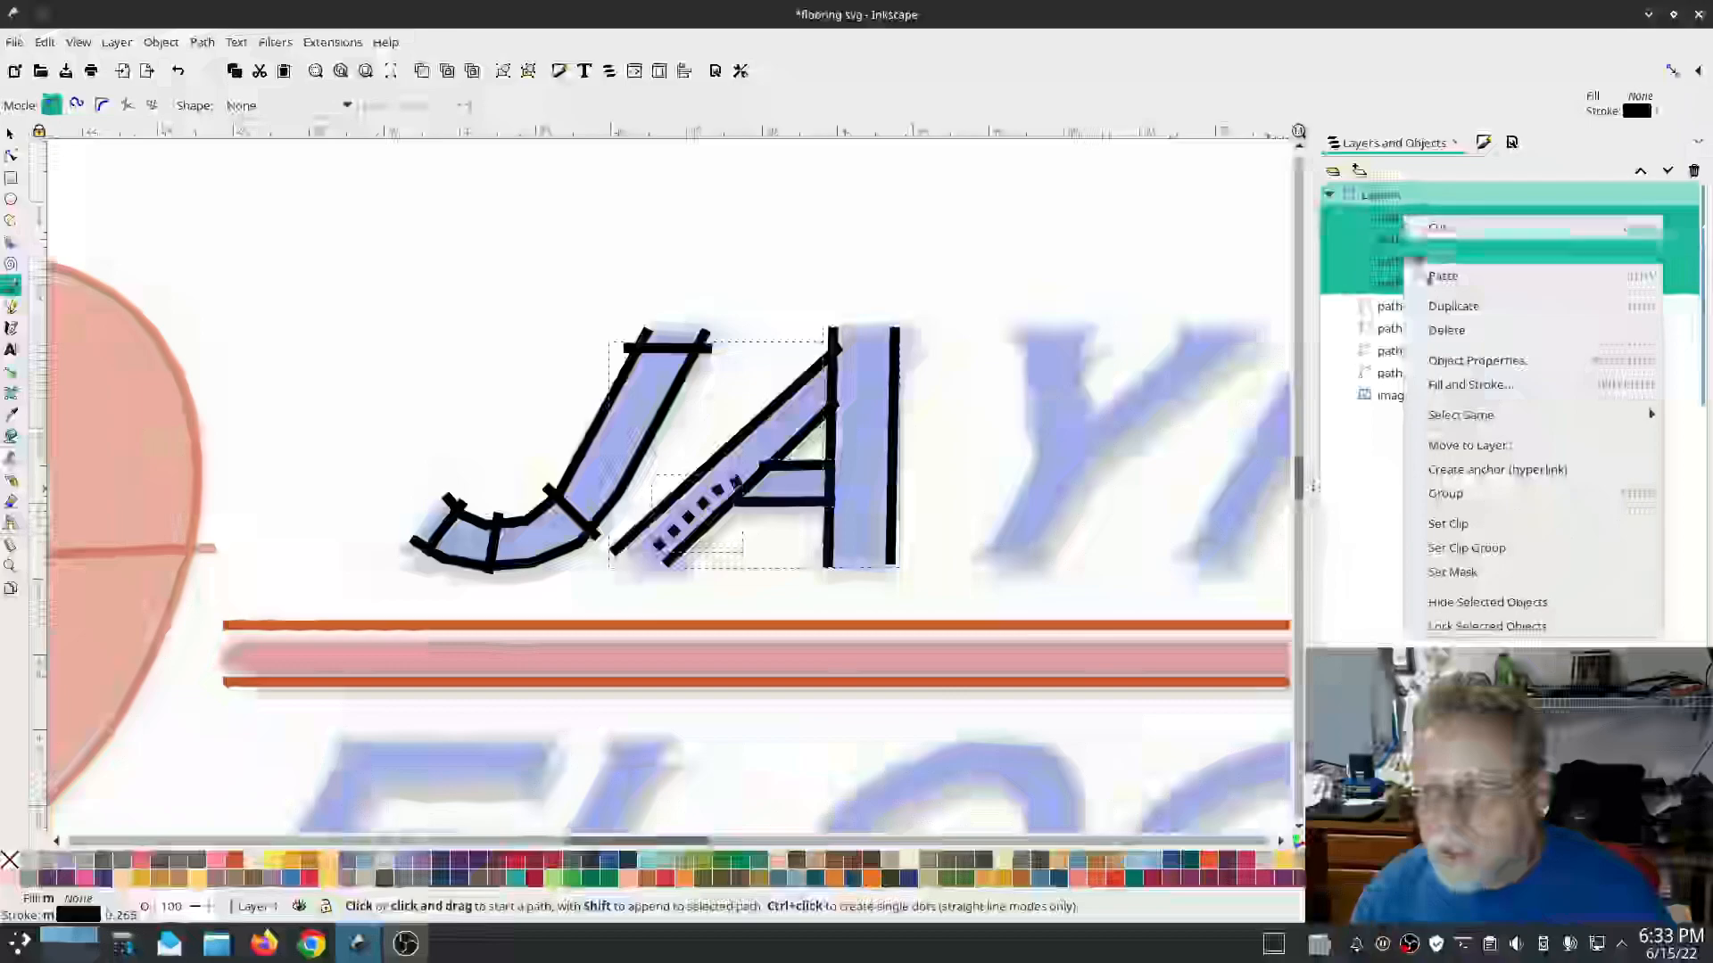
pyautogui.click(1441, 493)
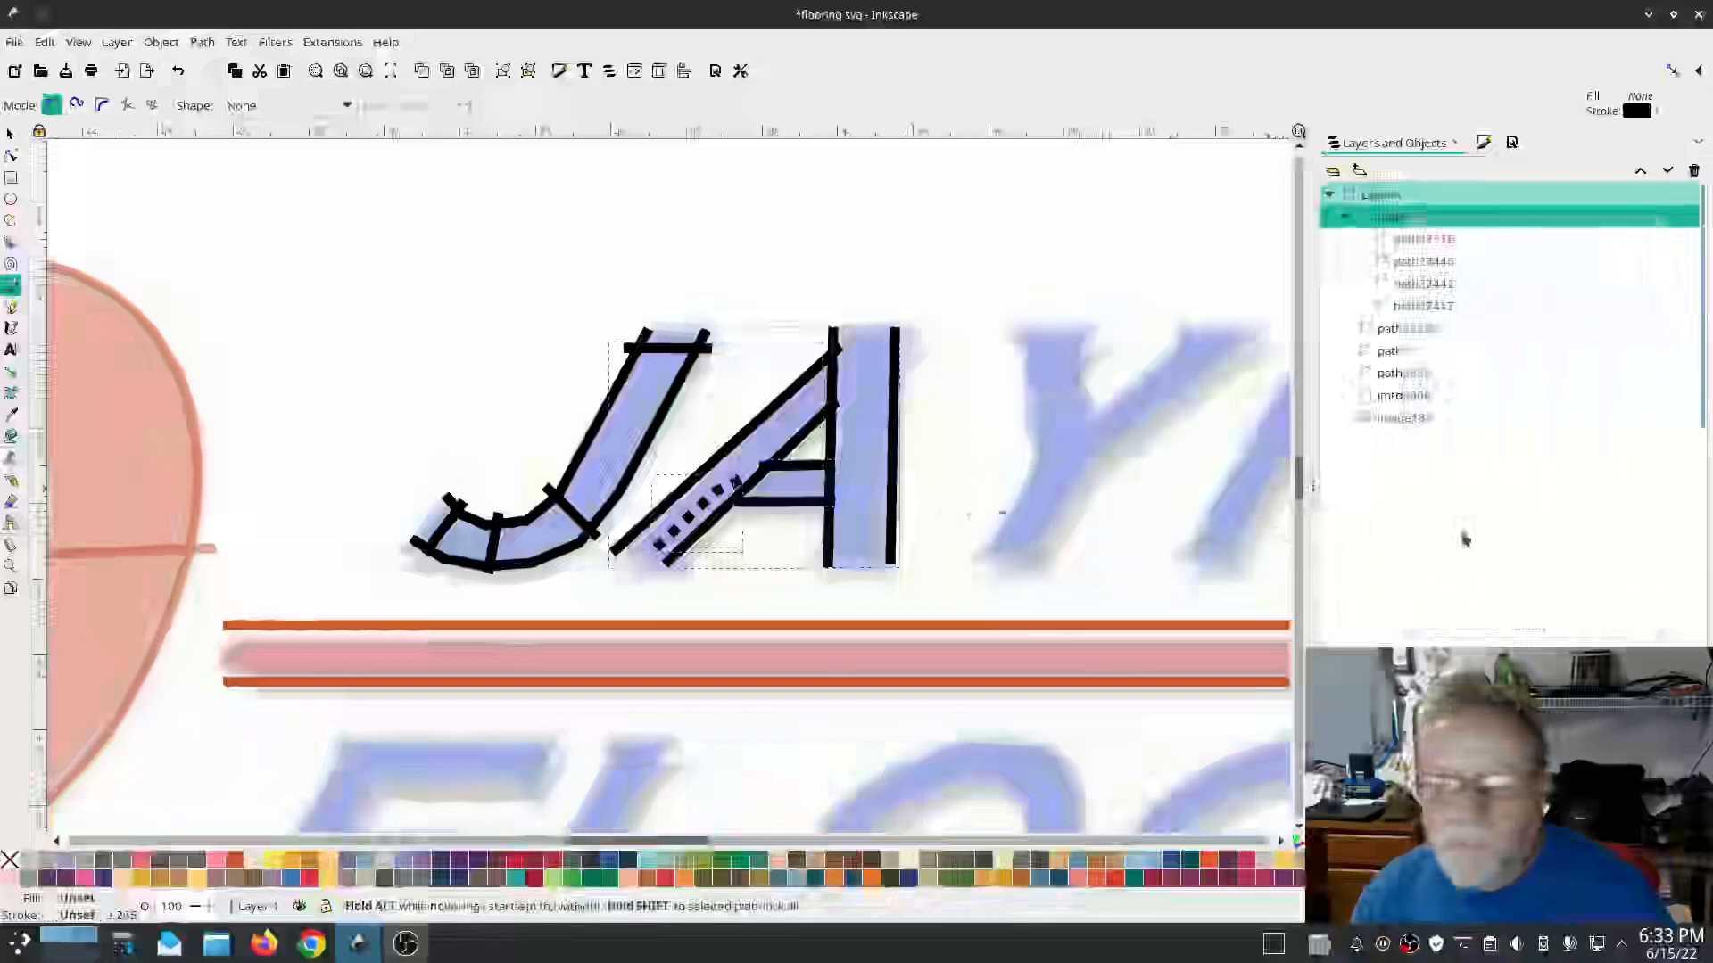
pyautogui.click(1344, 221)
# Step: Run the Ink/Stitch simulator with realistic preview on the A group to check its stitching, then close it
pyautogui.click(1409, 219)
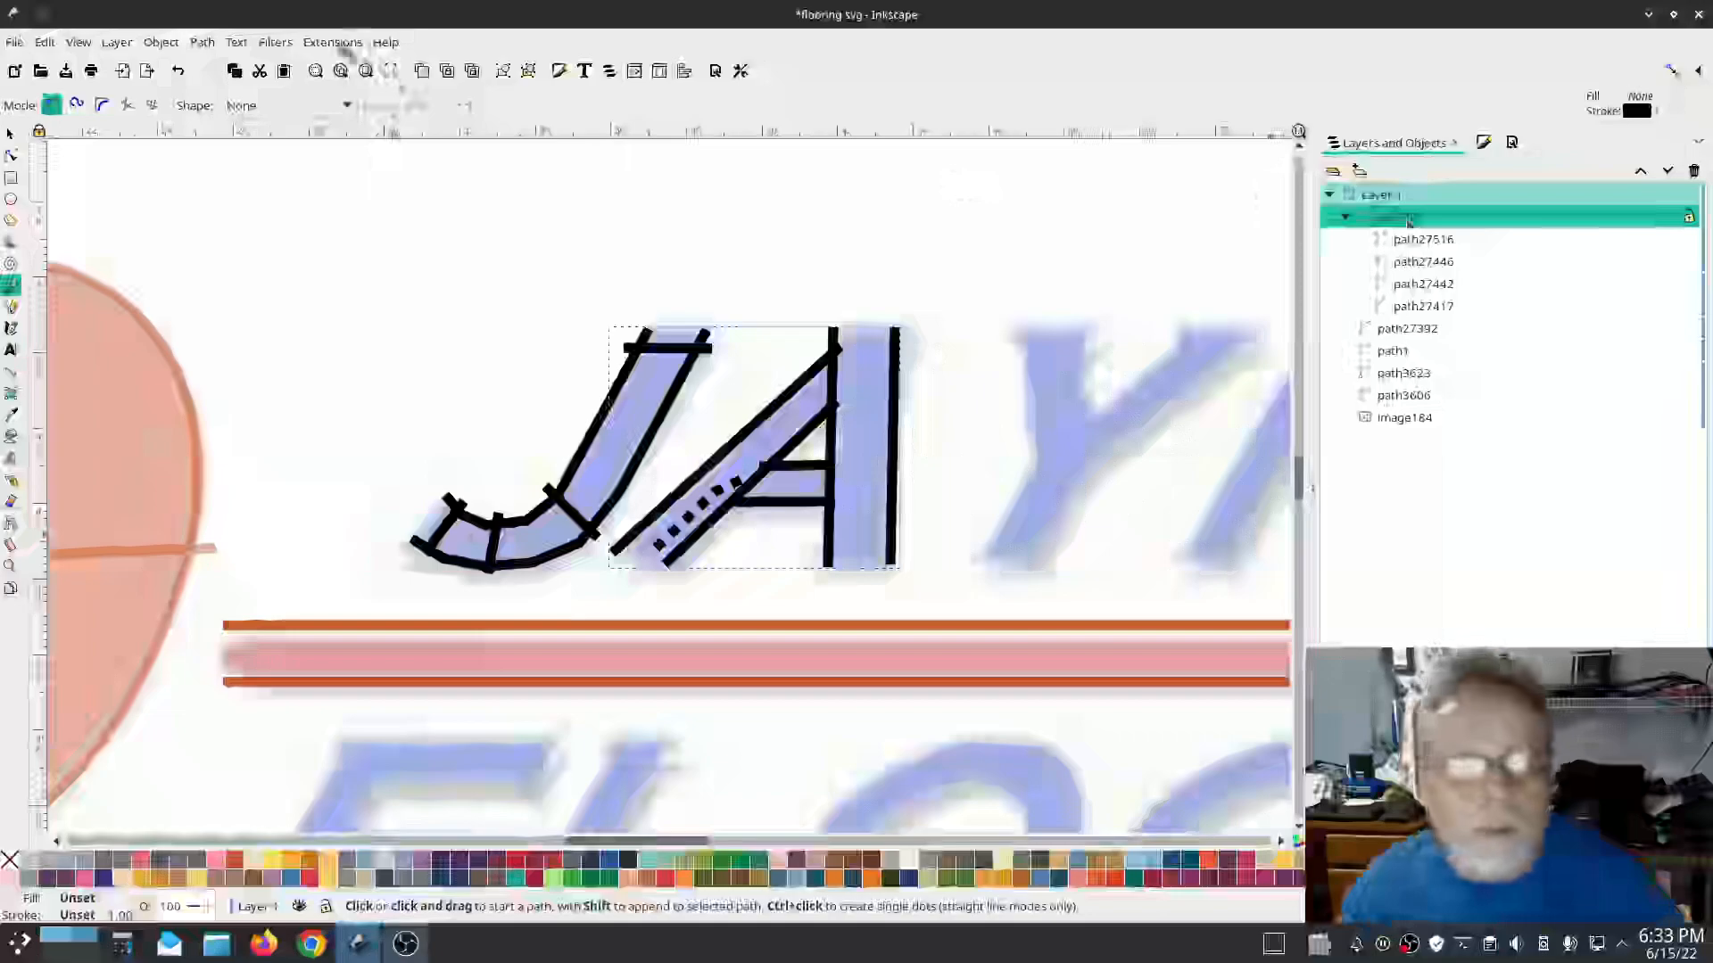
pyautogui.click(335, 42)
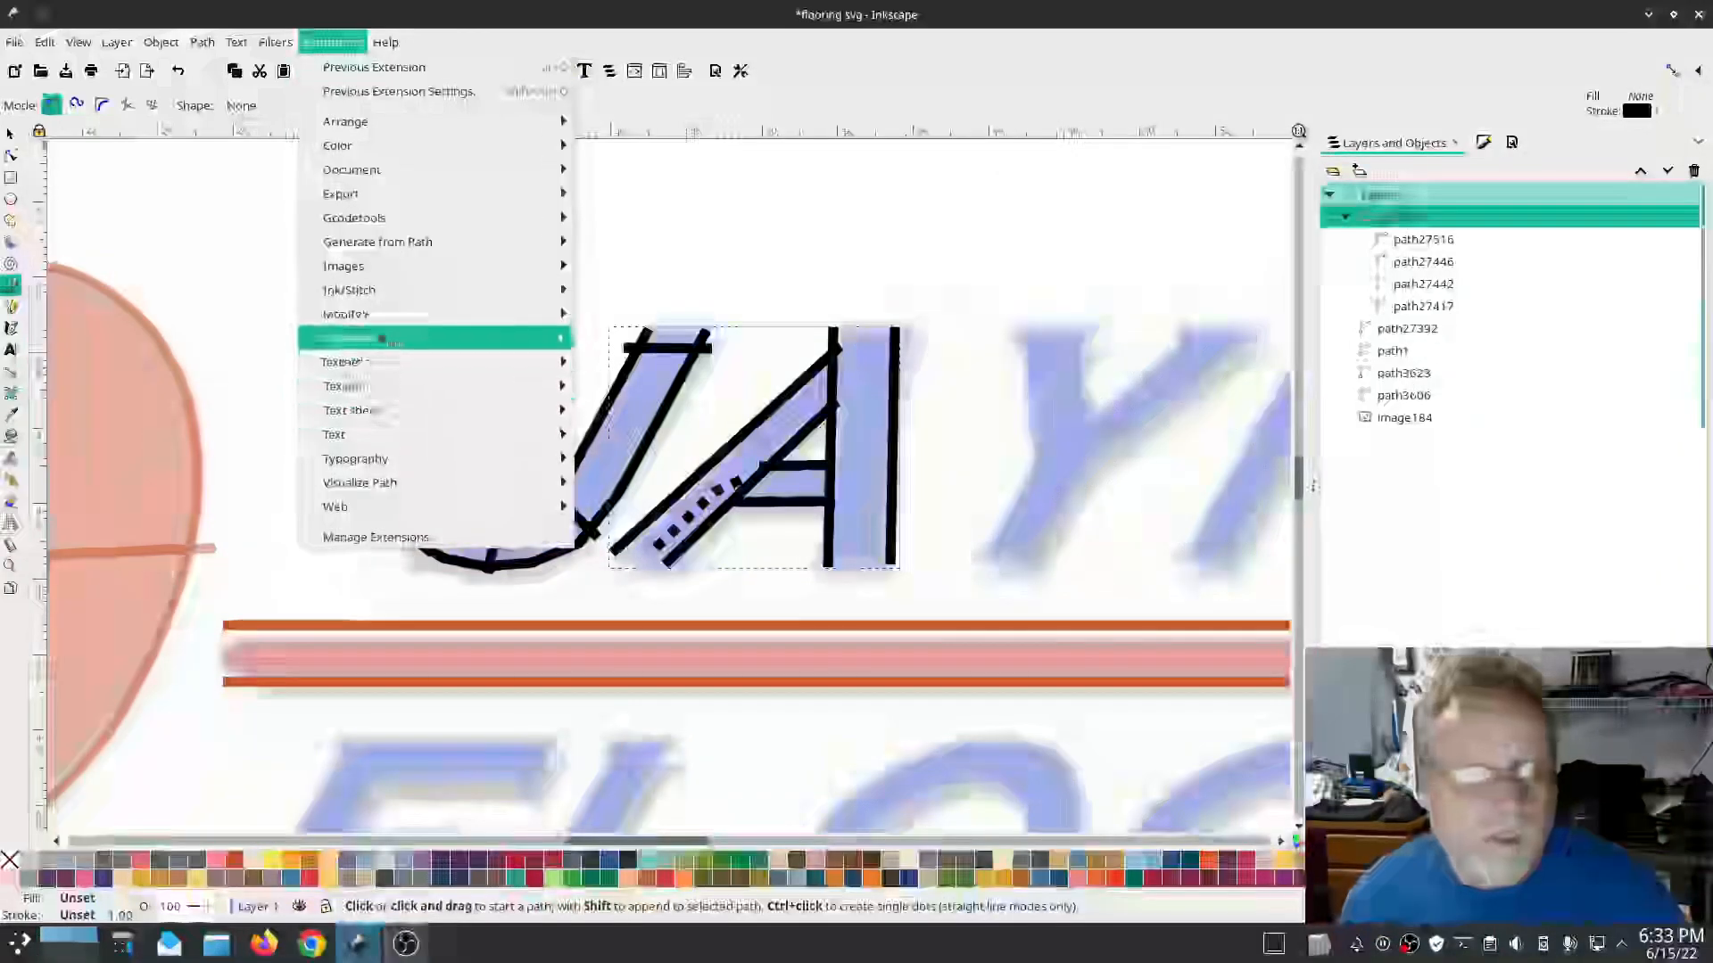
pyautogui.moveTo(383, 290)
pyautogui.moveTo(695, 557)
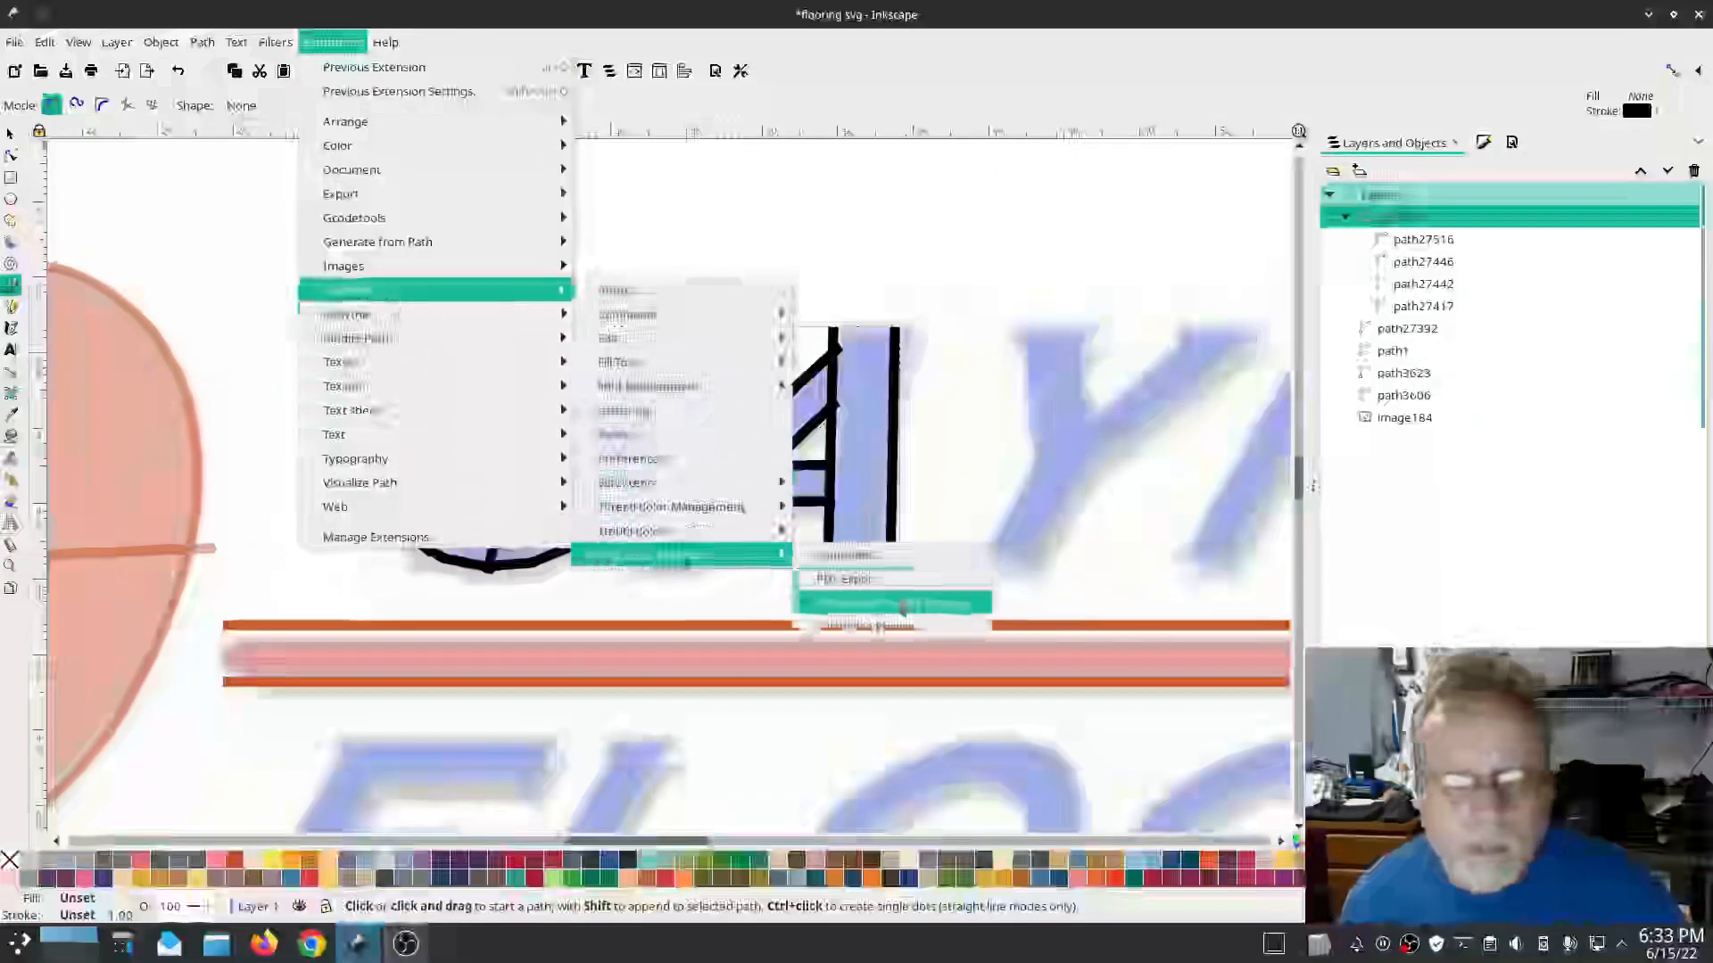
pyautogui.click(879, 602)
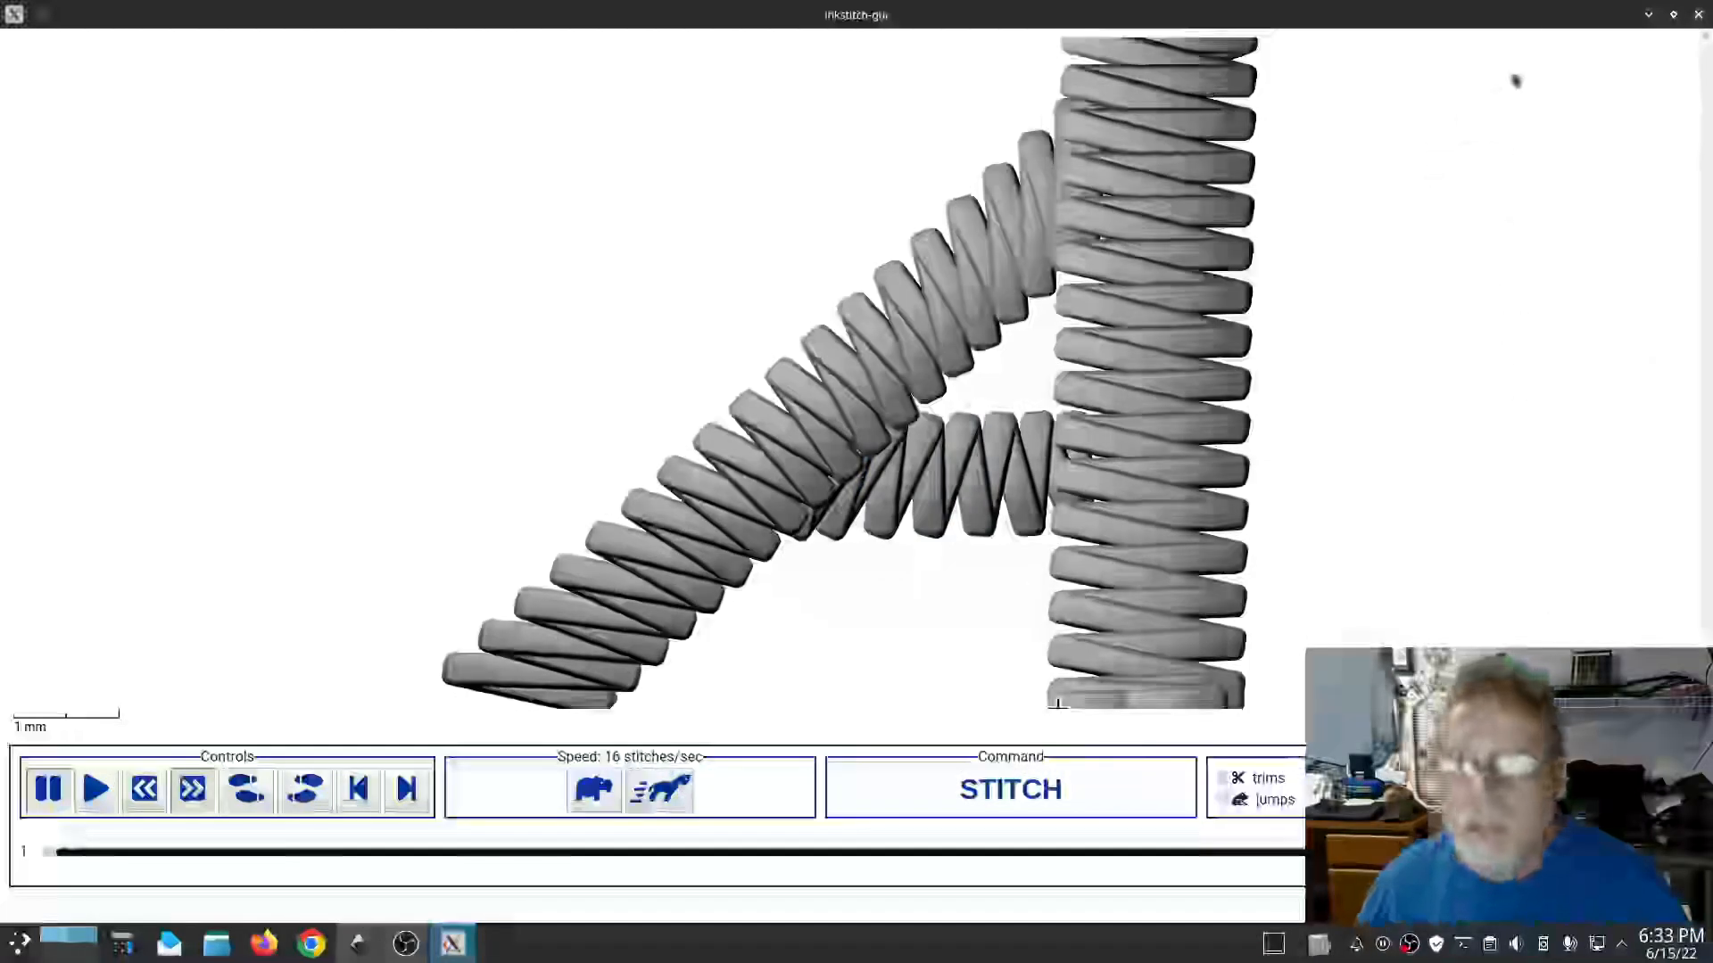
pyautogui.click(1697, 15)
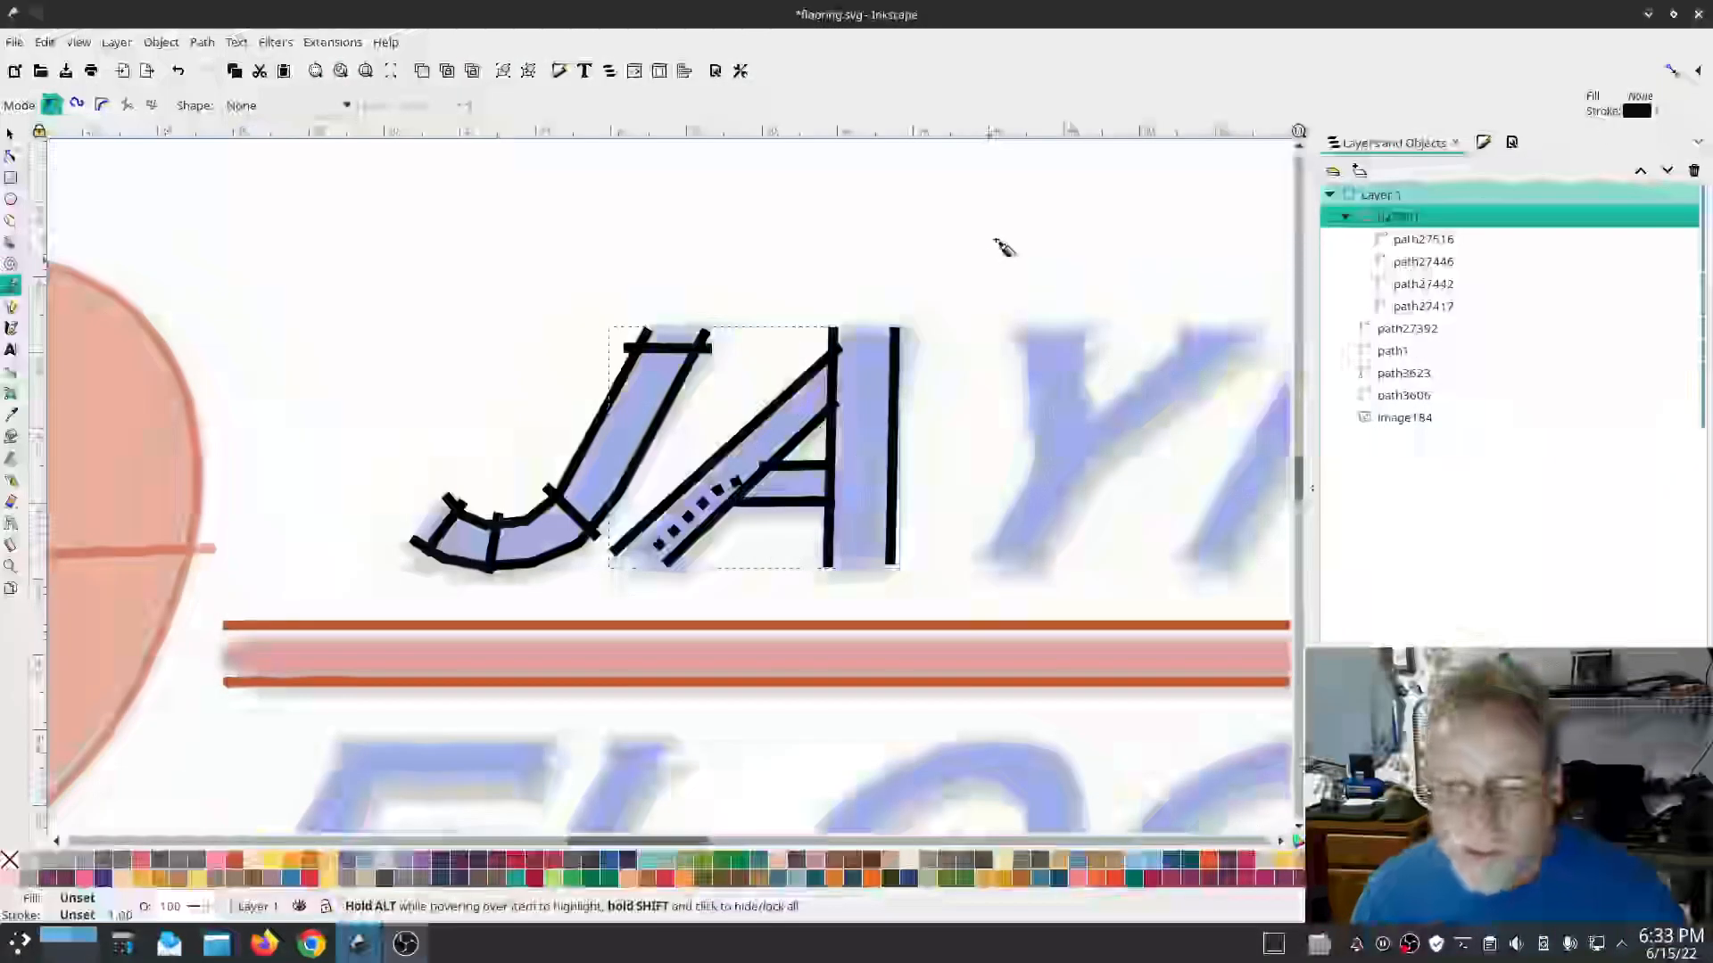
# Step: Draw the two straight edge lines of the Y's short left arm with the Pen tool, directly on Layer 1
pyautogui.moveTo(1009, 469)
pyautogui.mouseDown()
pyautogui.moveTo(667, 450)
pyautogui.moveTo(649, 428)
pyautogui.mouseUp()
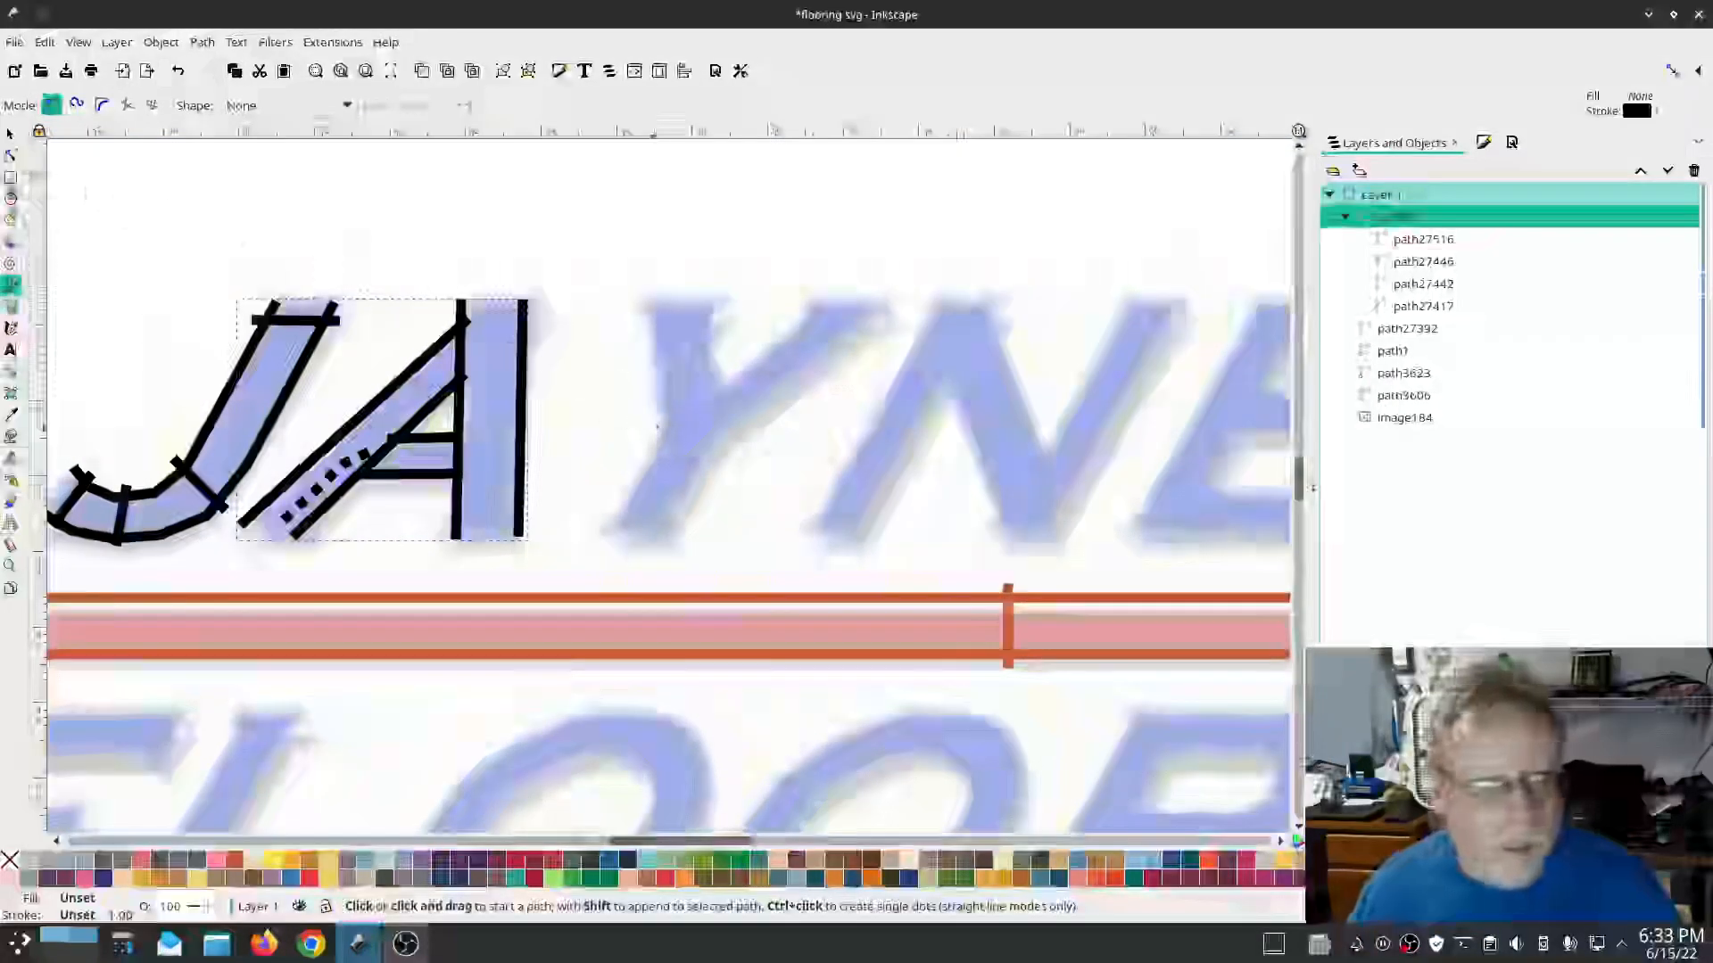
pyautogui.click(12, 136)
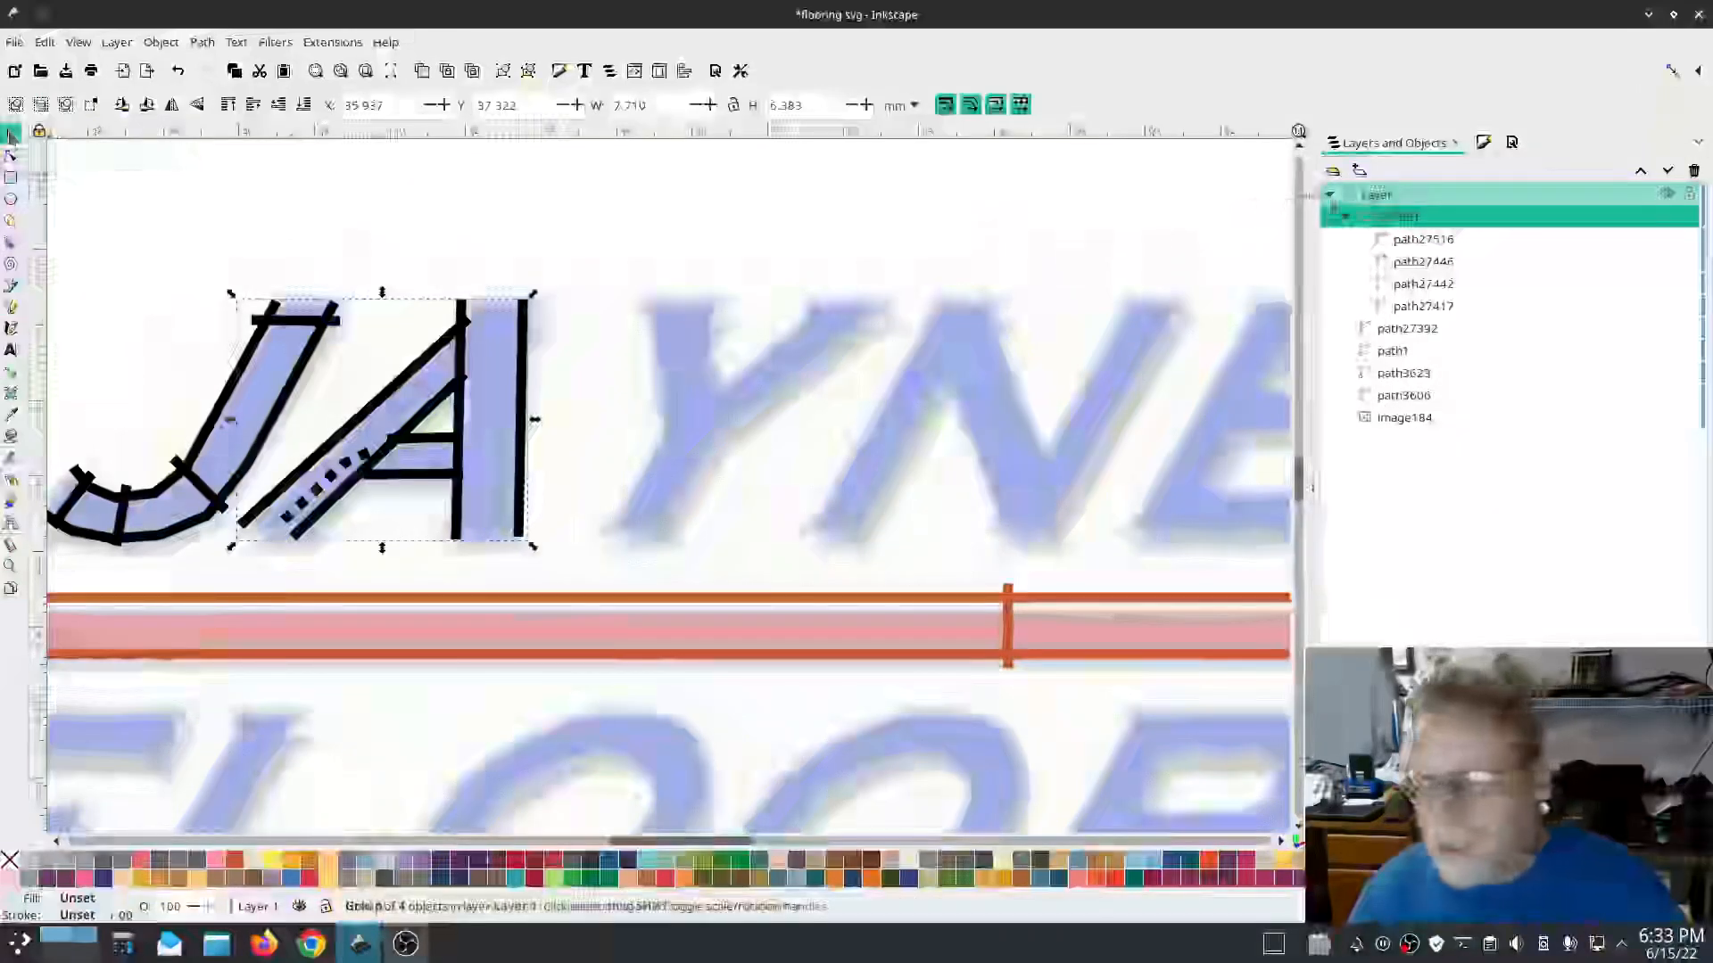
pyautogui.click(1384, 196)
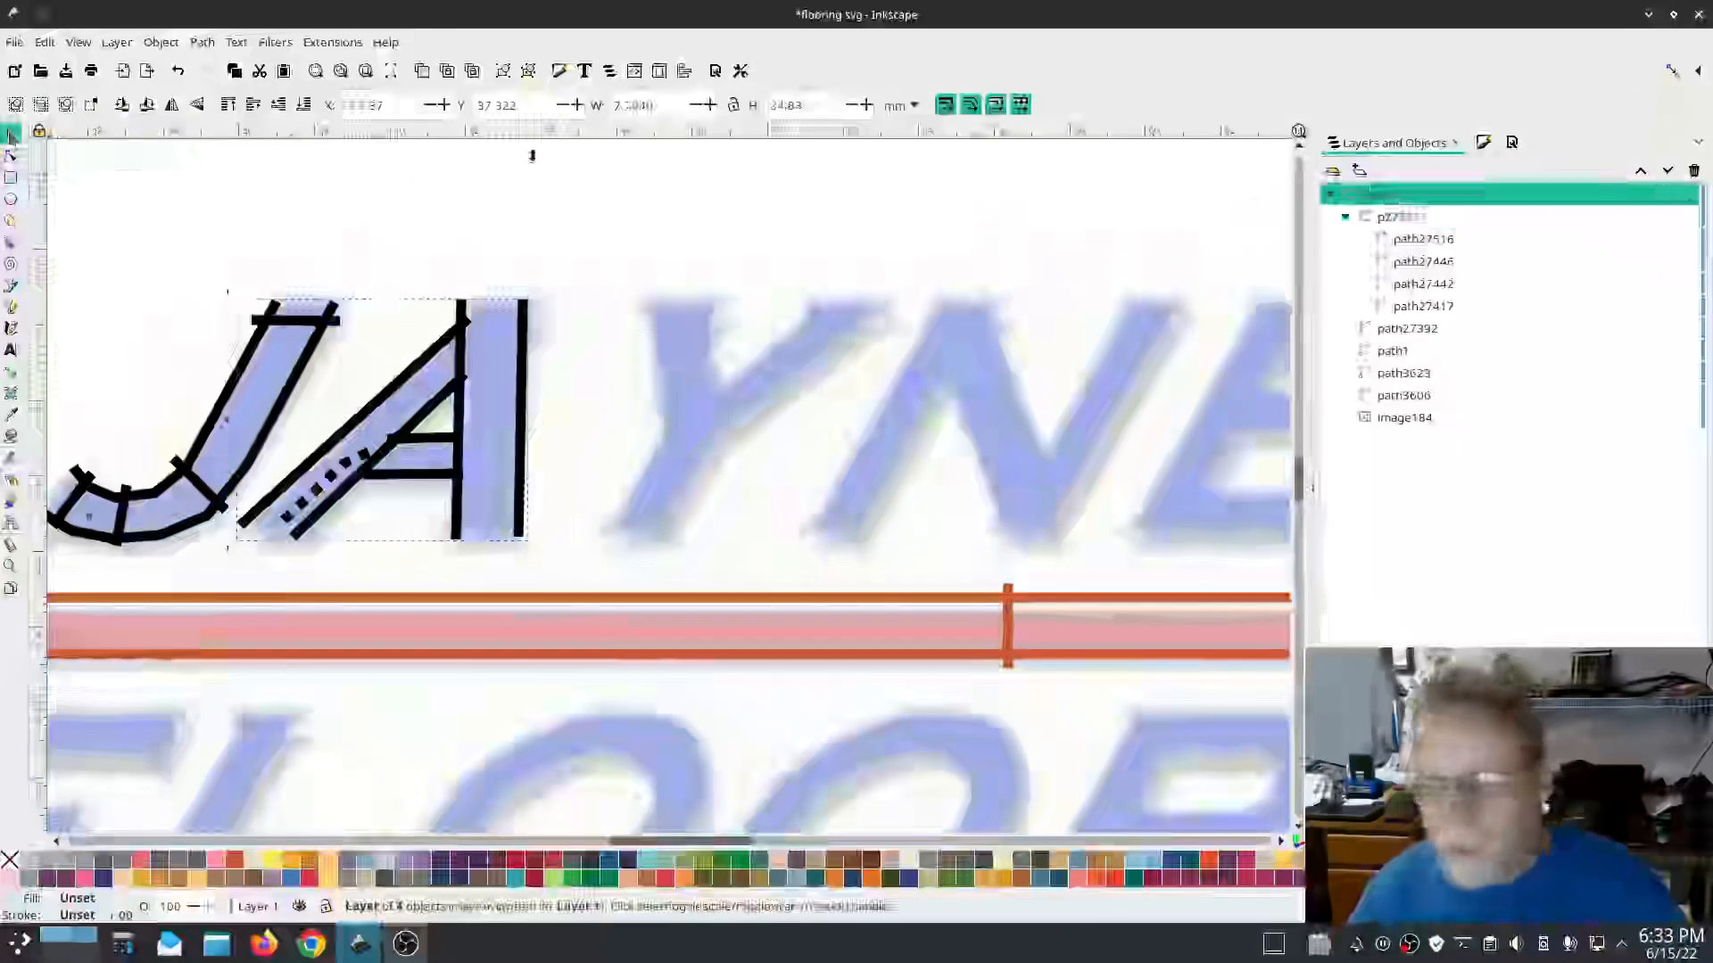
pyautogui.click(11, 285)
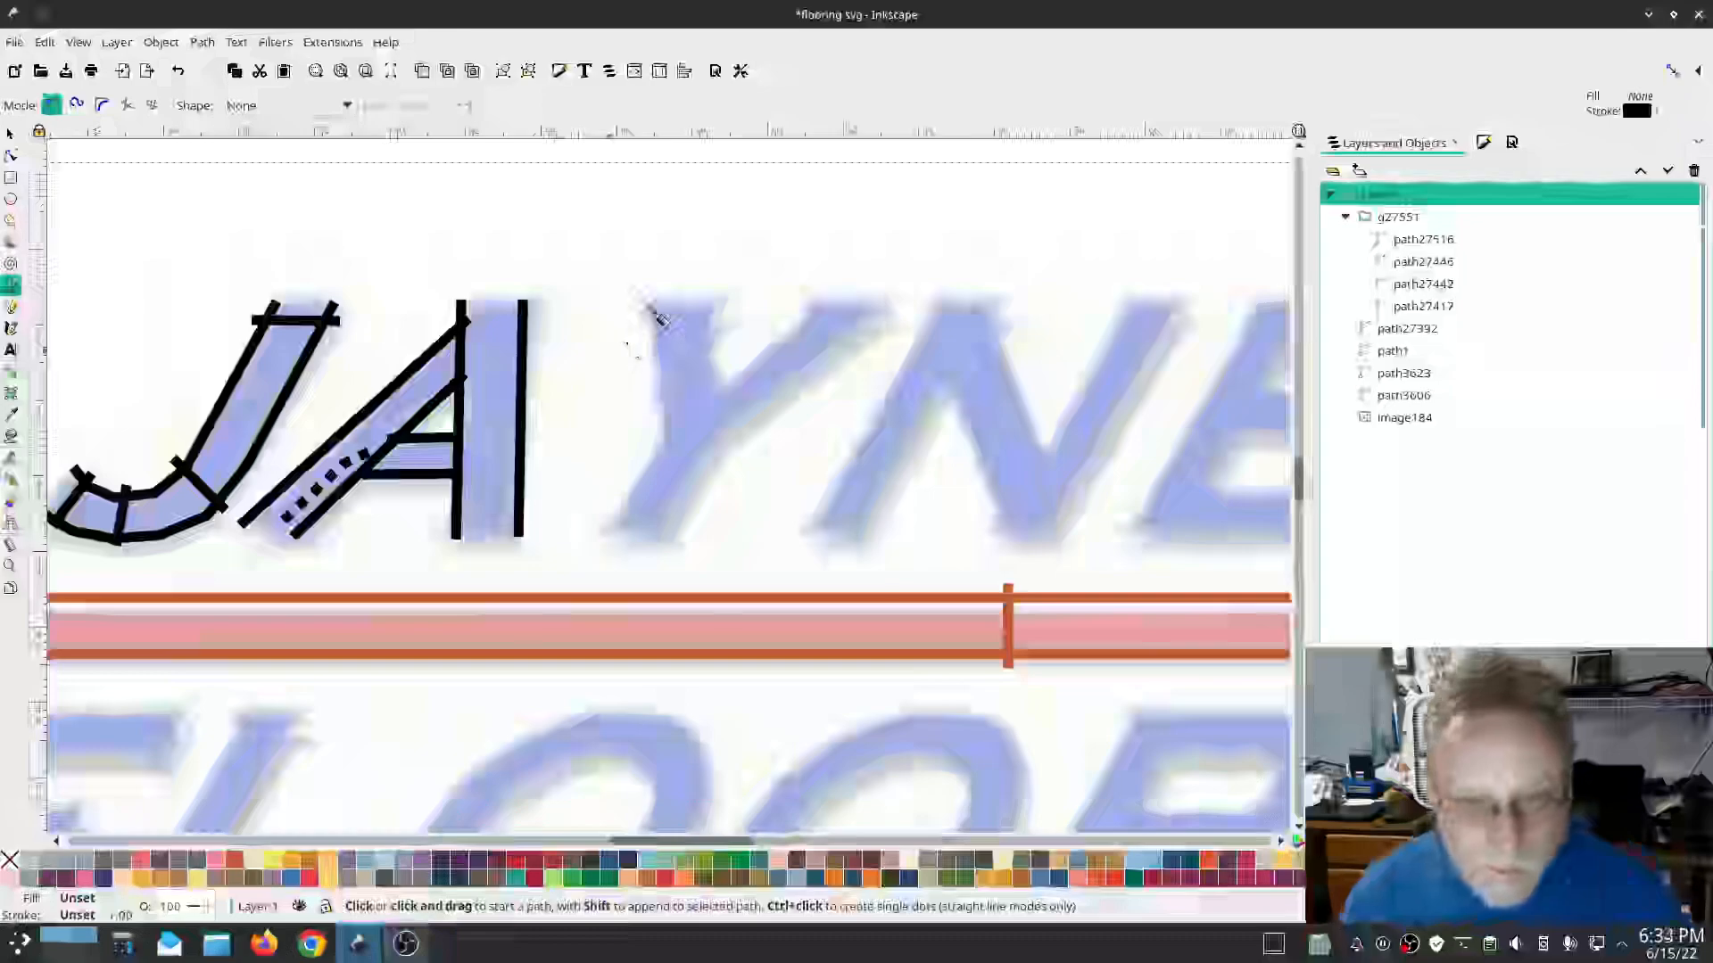
pyautogui.click(650, 307)
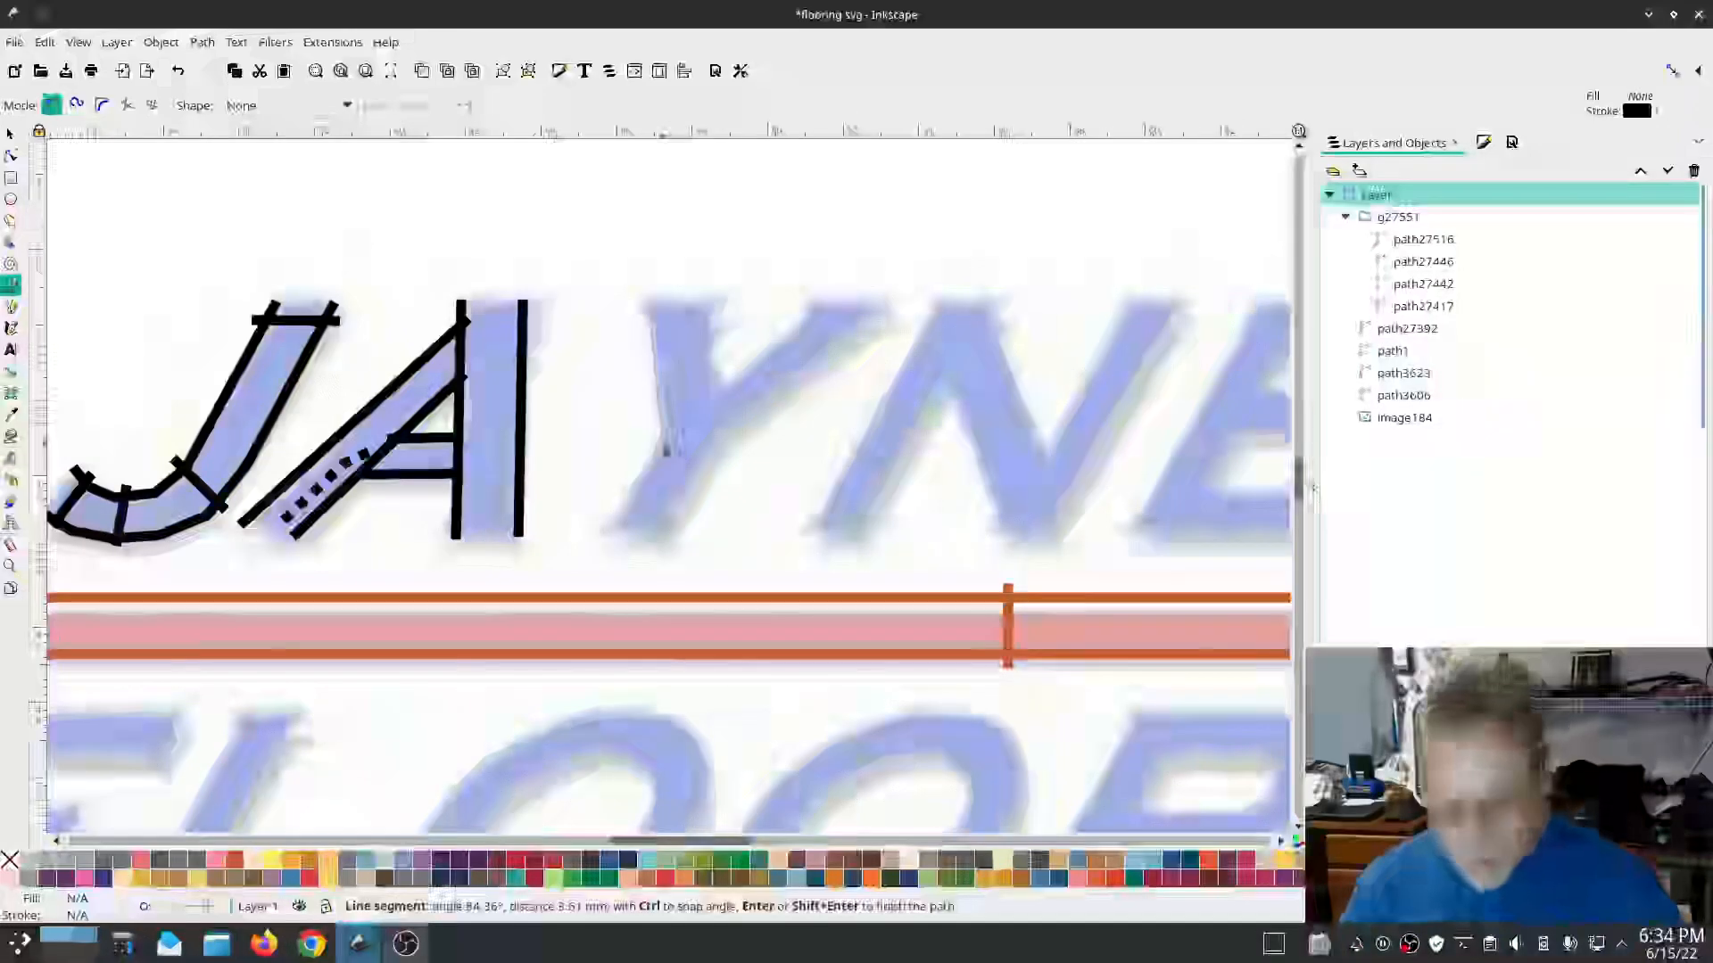
pyautogui.doubleClick(663, 442)
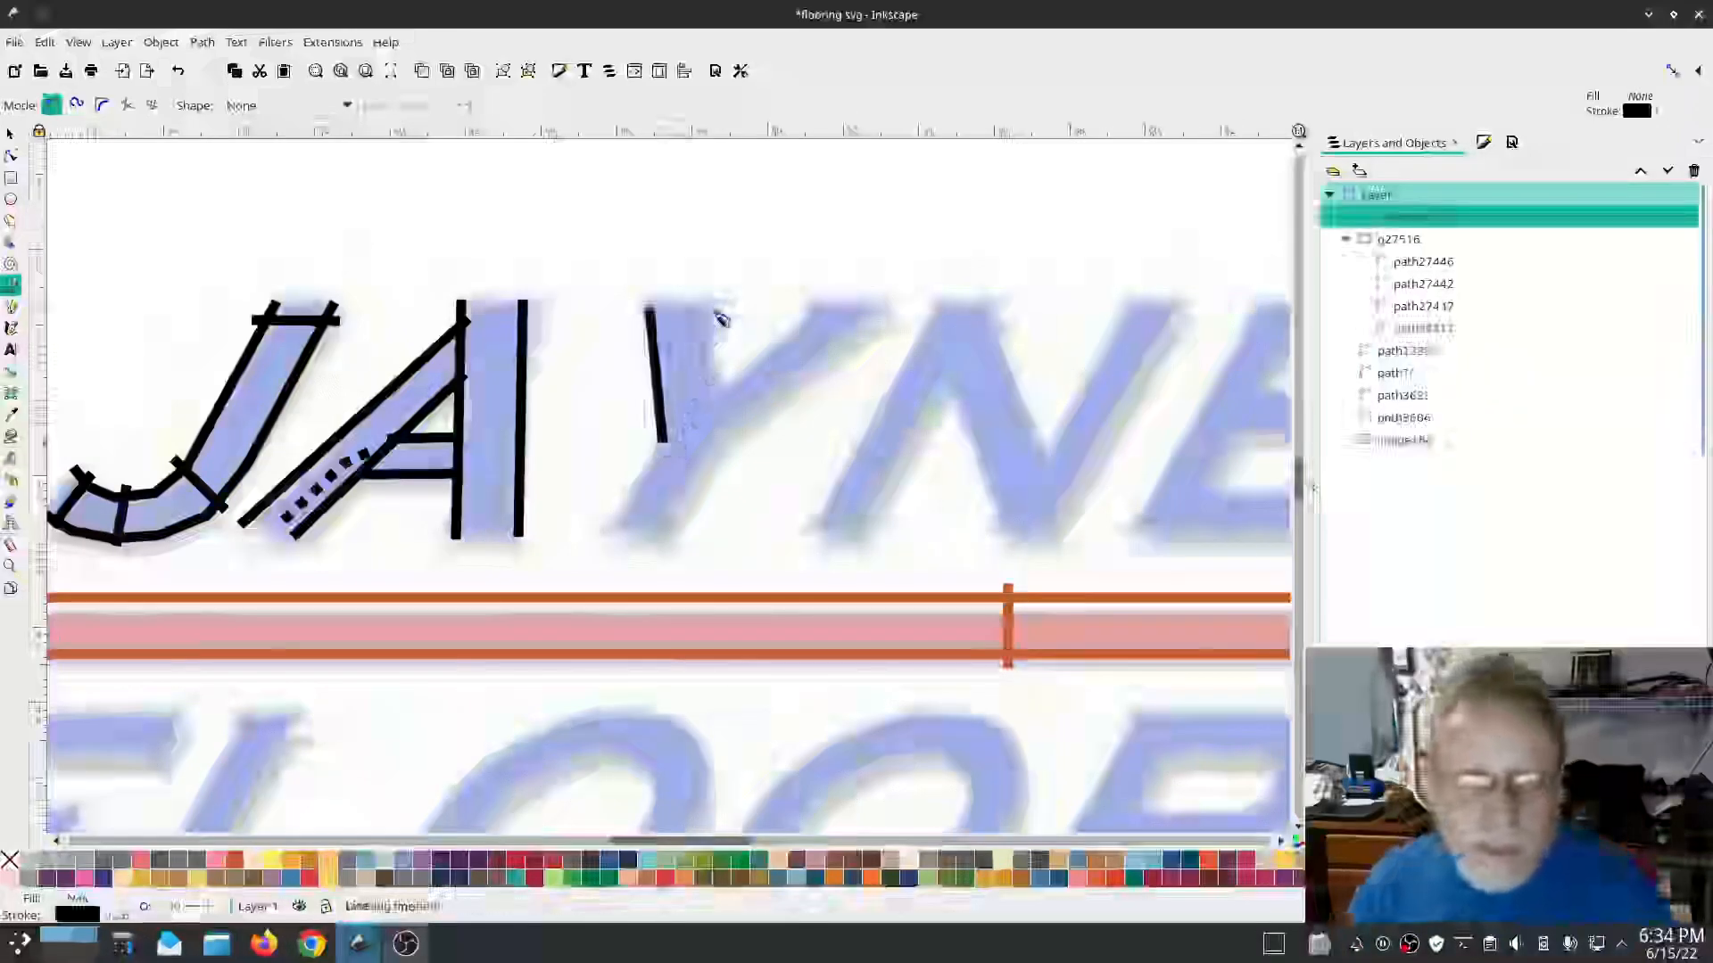
pyautogui.click(721, 320)
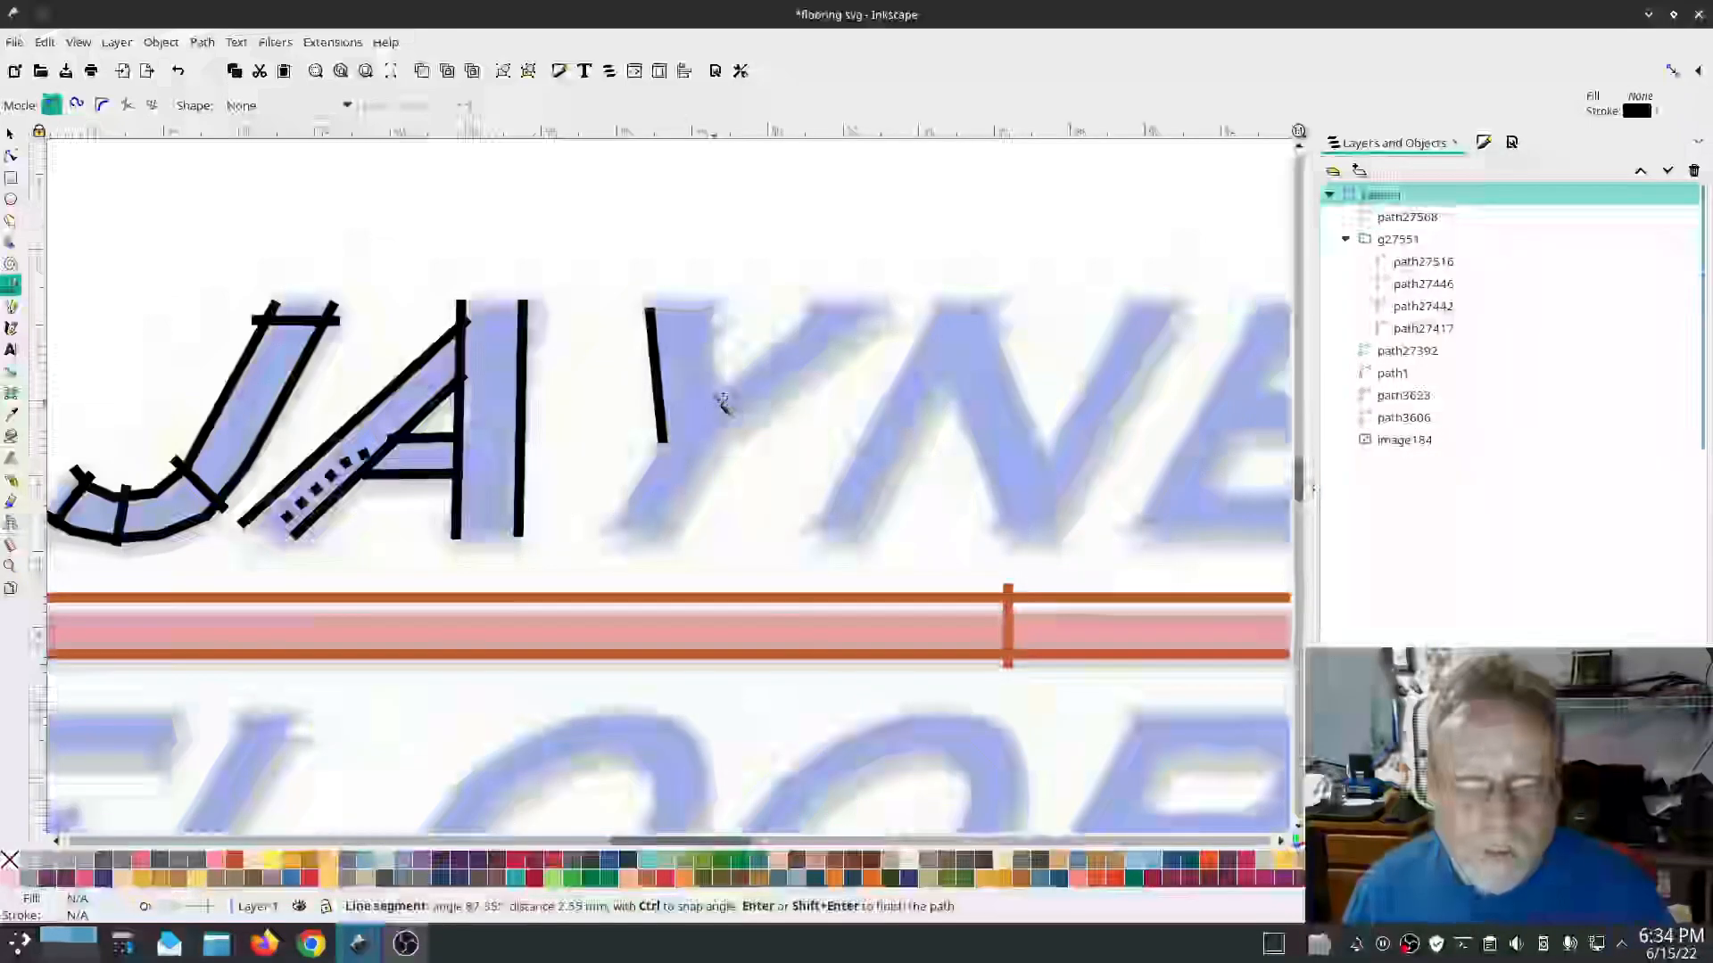
pyautogui.doubleClick(718, 398)
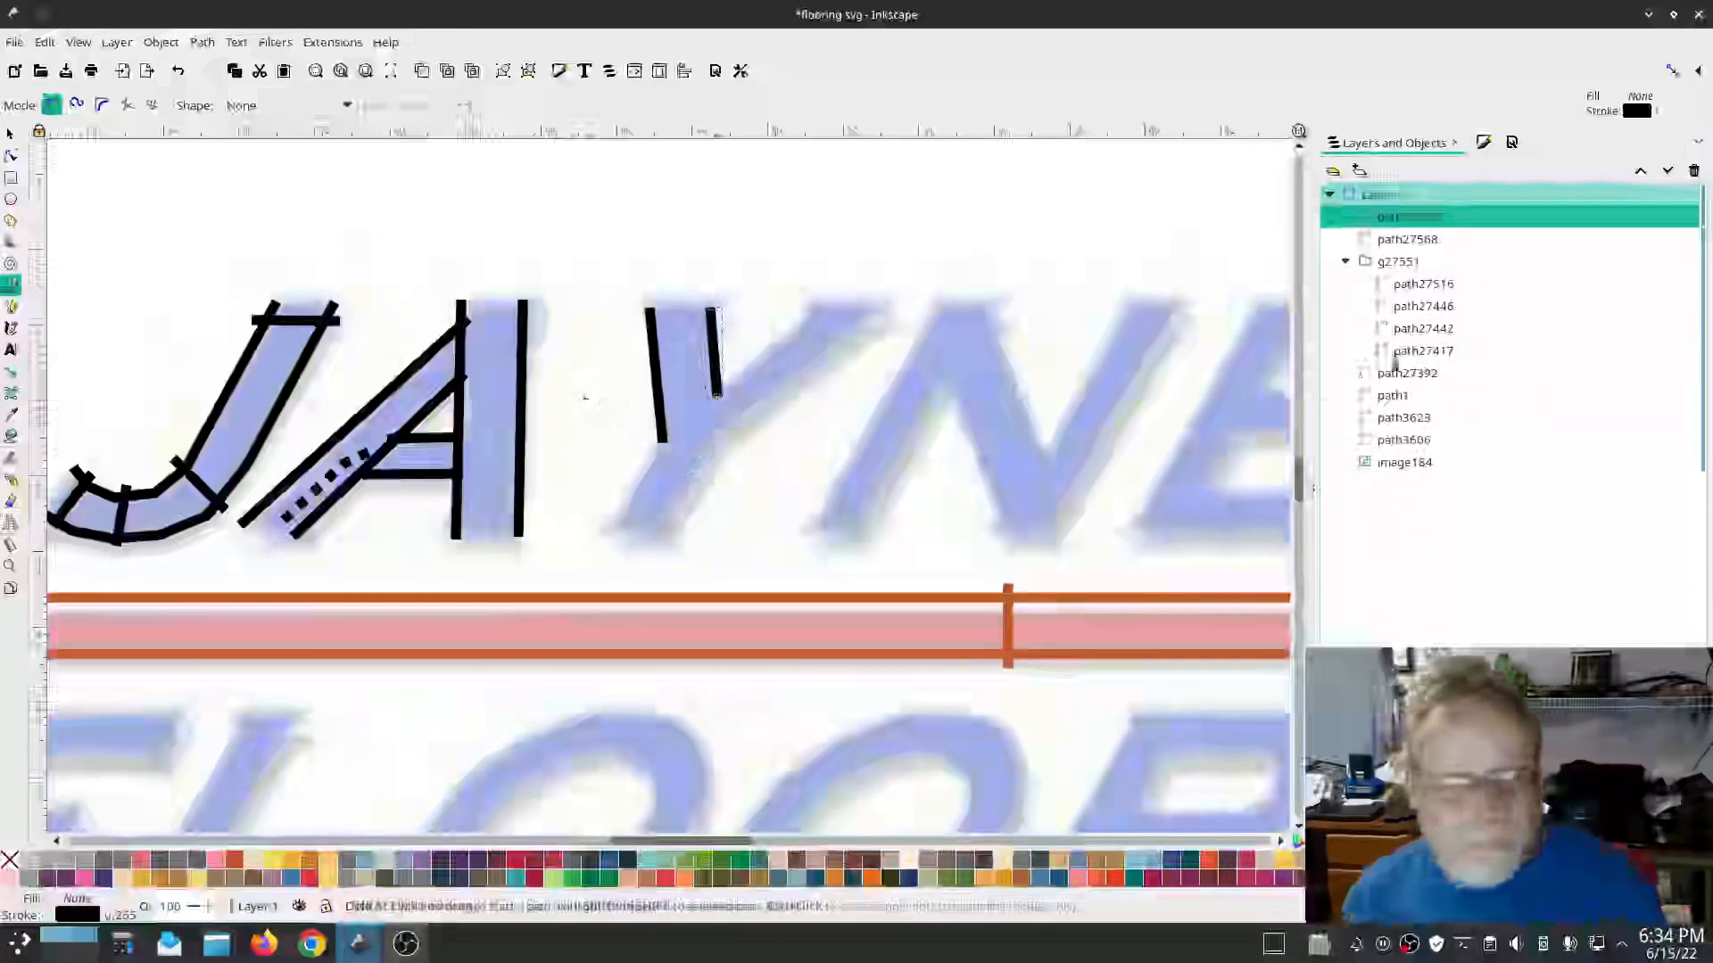
# Step: Select both edge paths of the Y's left arm and combine them into one path
pyautogui.keyDown('shift'); pyautogui.click(1407, 239); pyautogui.keyUp('shift')
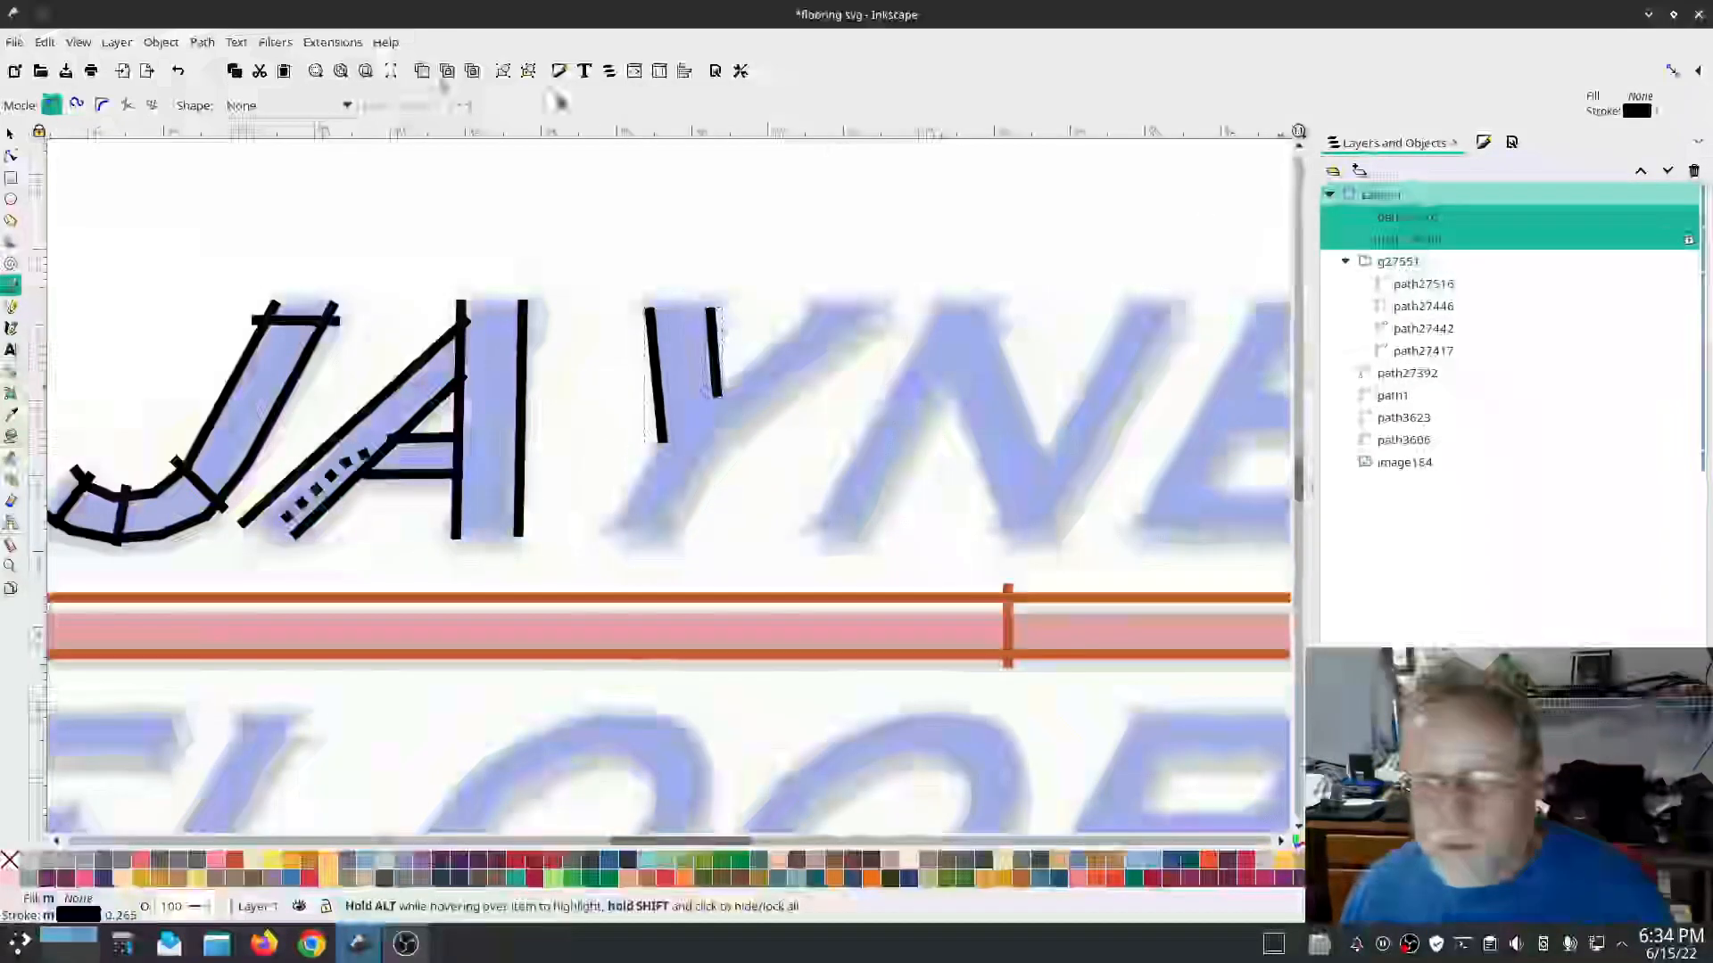
pyautogui.click(202, 42)
pyautogui.click(250, 293)
# Step: Enable Custom satin column for the Y's left arm in the Ink/Stitch parameters, choose its allowed lock stitches, and apply
pyautogui.click(332, 42)
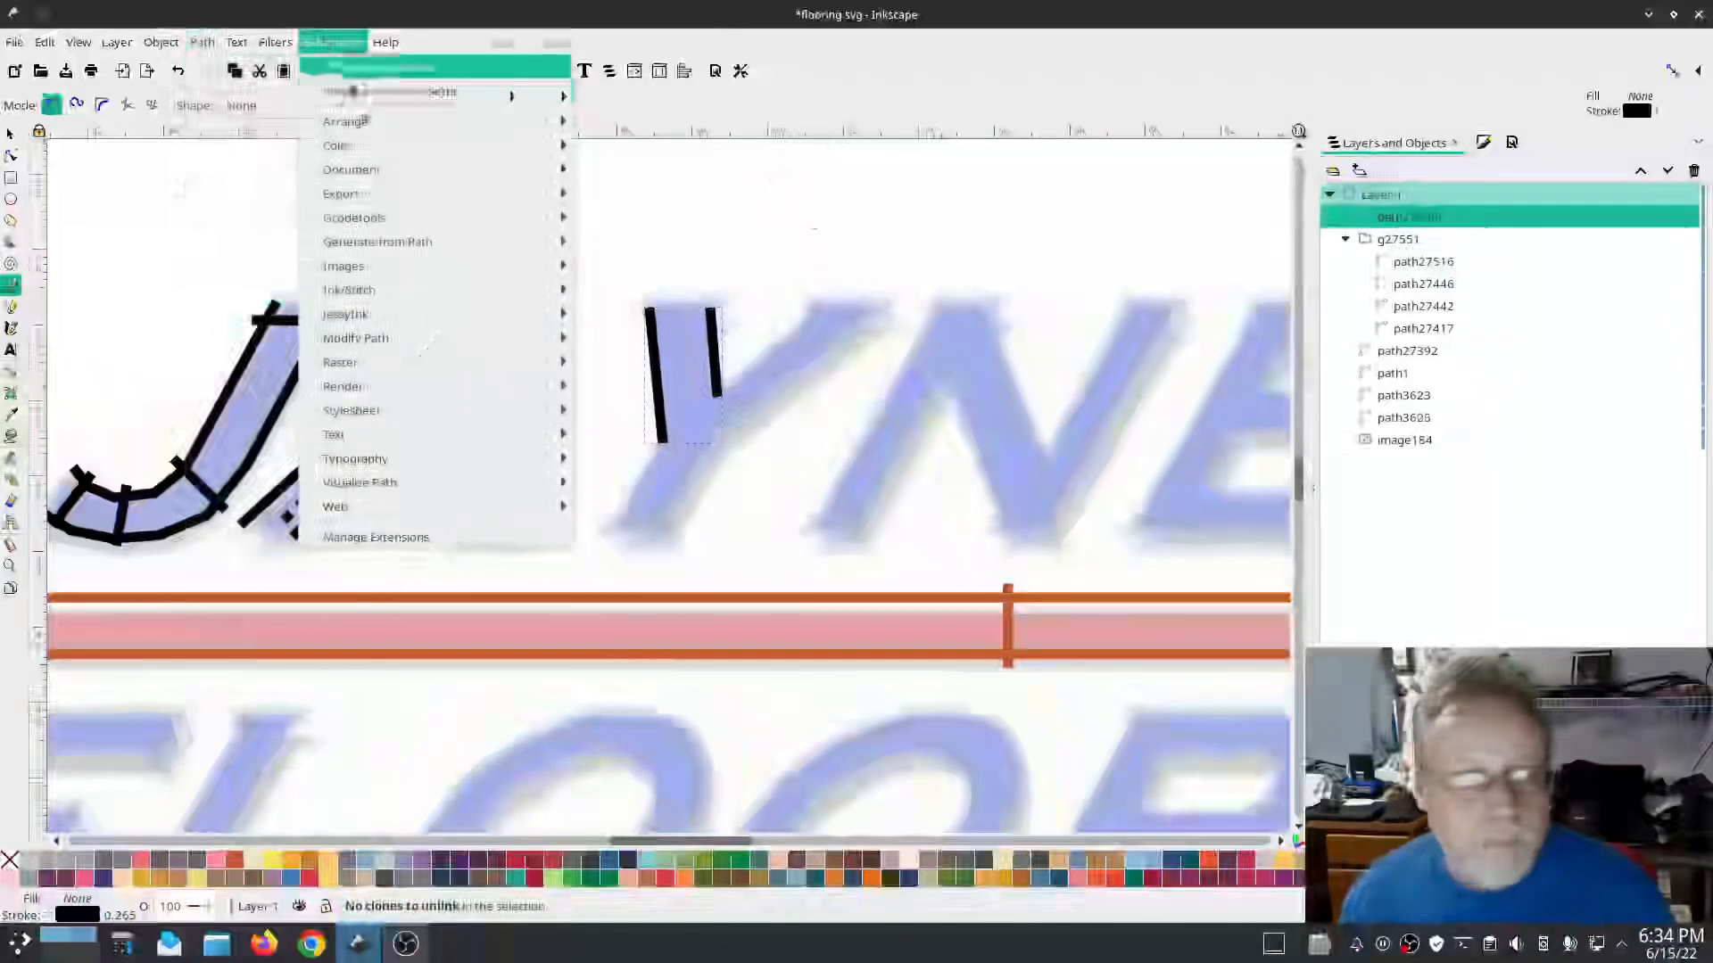
pyautogui.moveTo(402, 297)
pyautogui.click(681, 436)
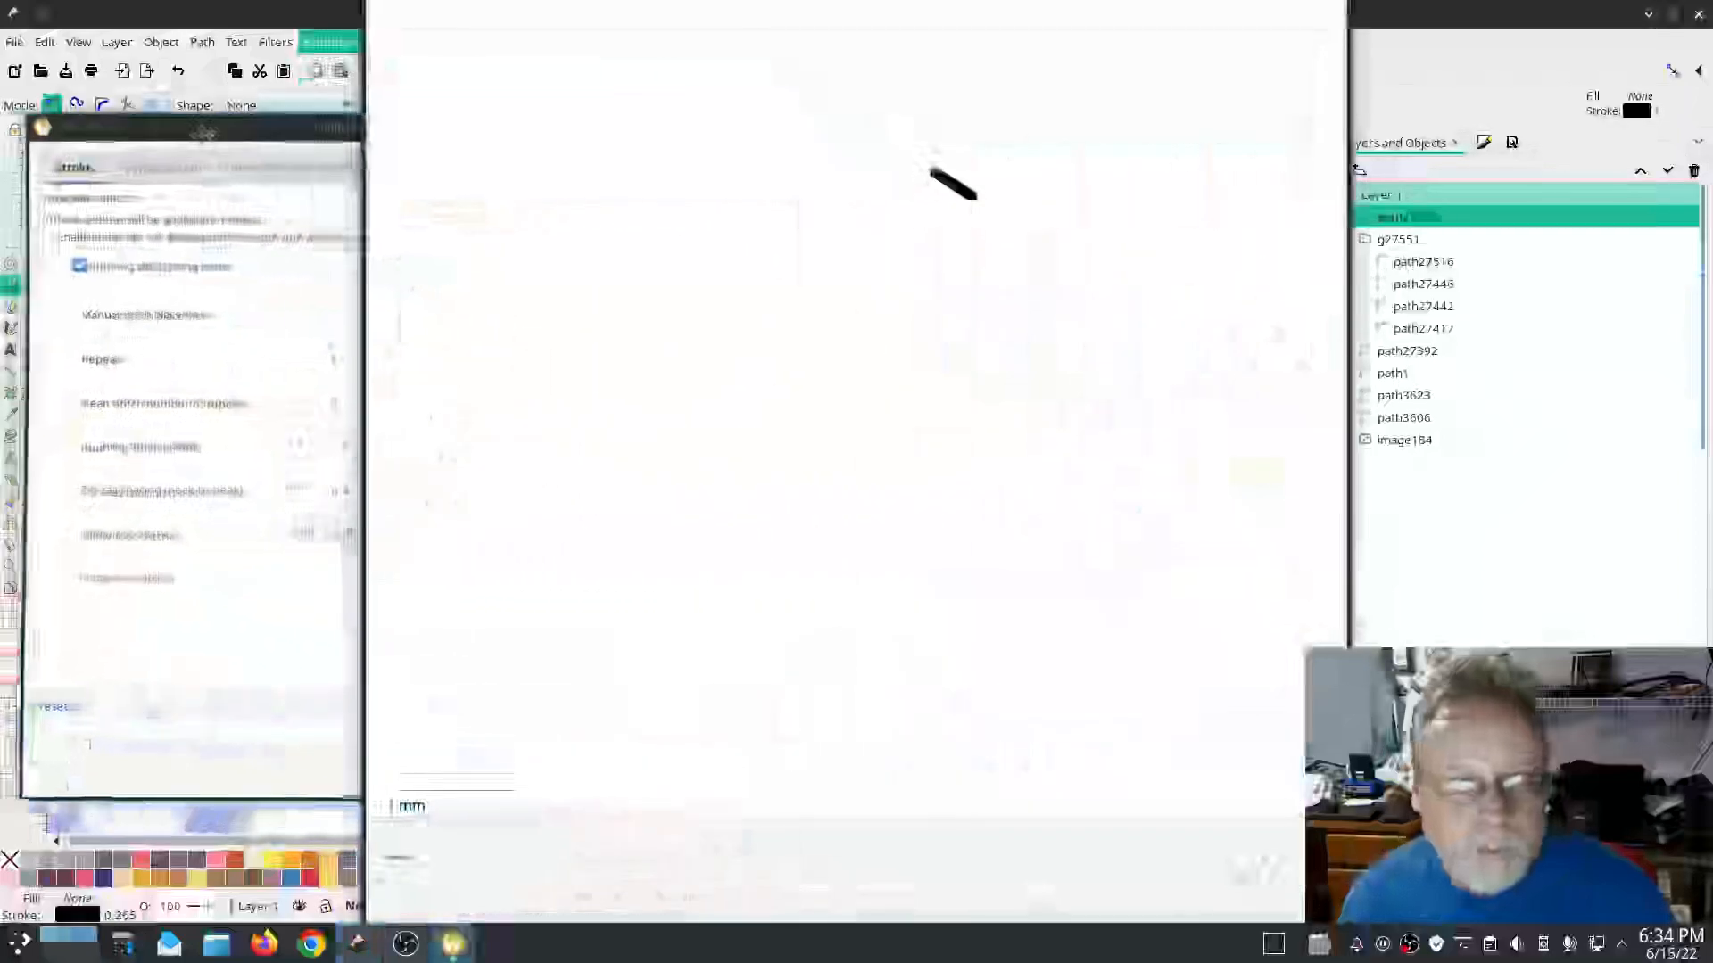
pyautogui.click(138, 172)
pyautogui.click(51, 285)
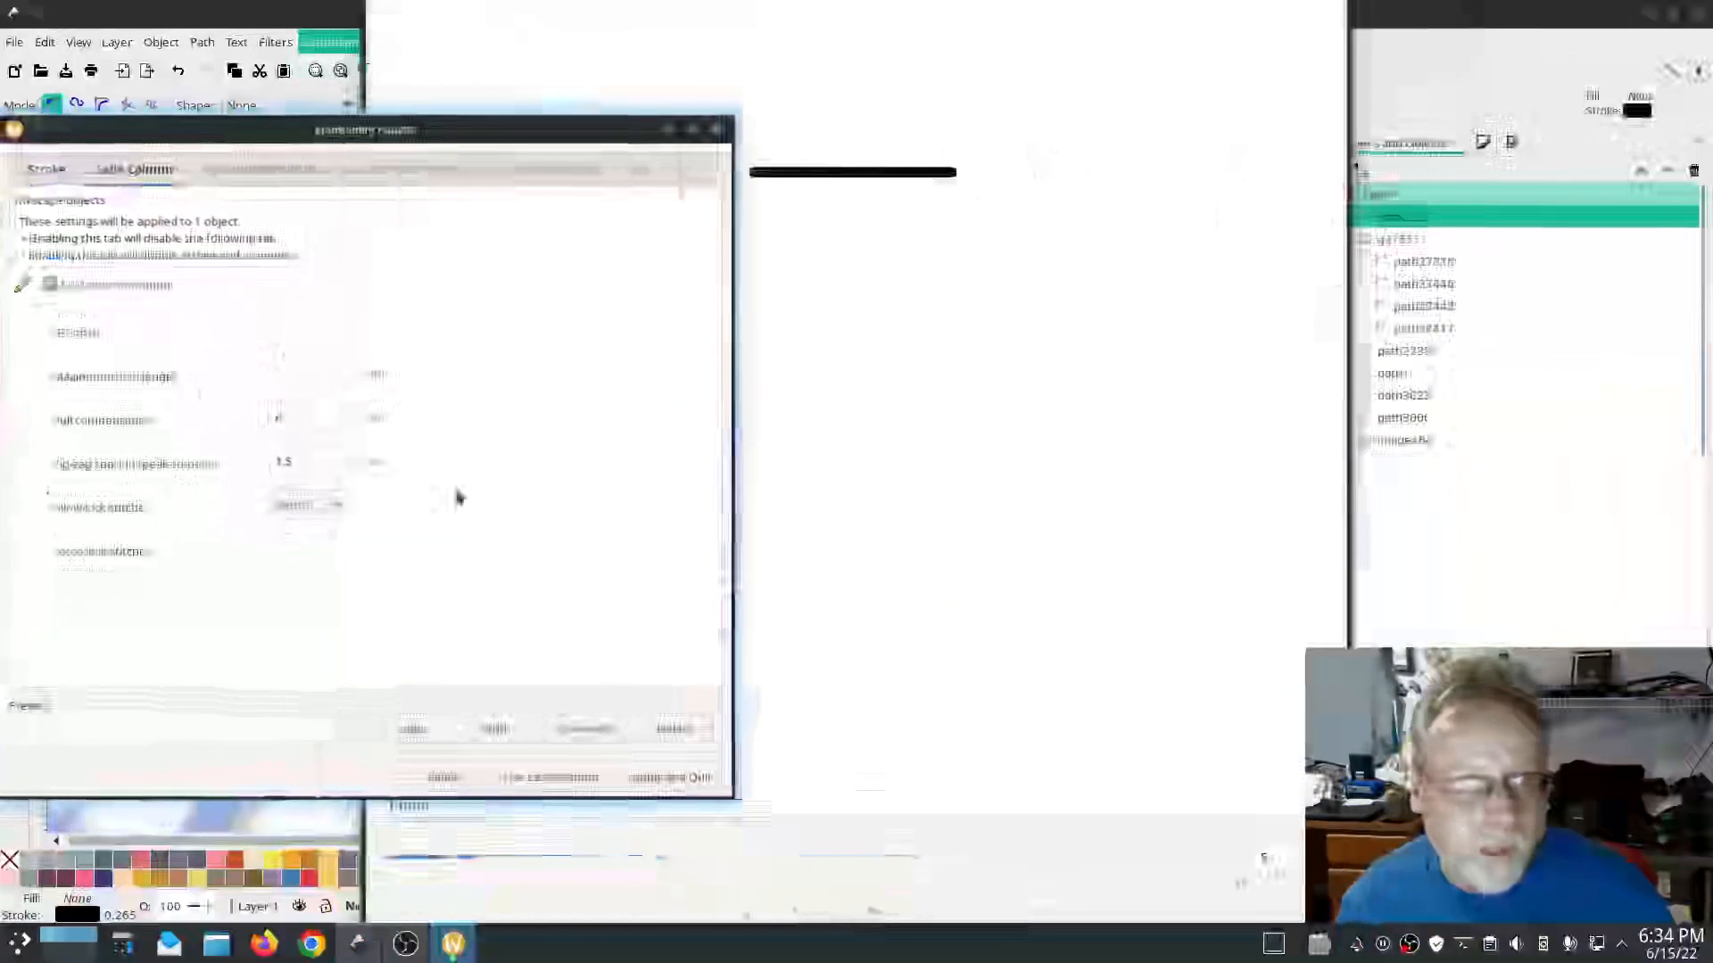
pyautogui.click(336, 509)
pyautogui.click(321, 535)
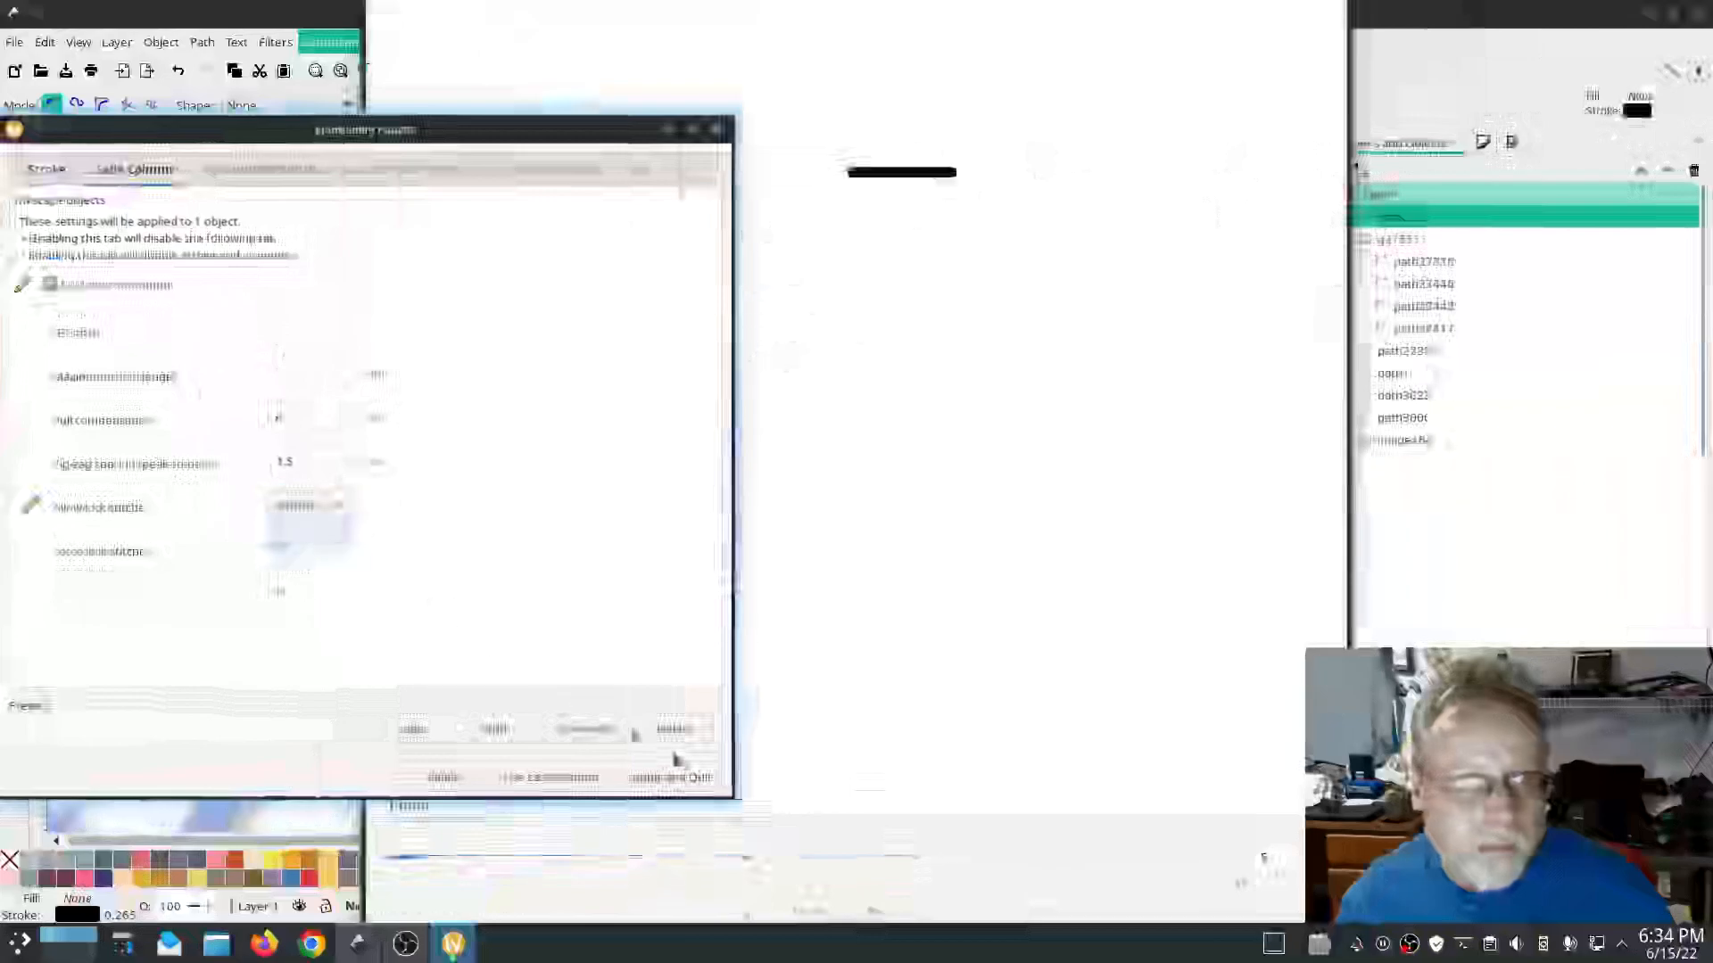
pyautogui.click(671, 777)
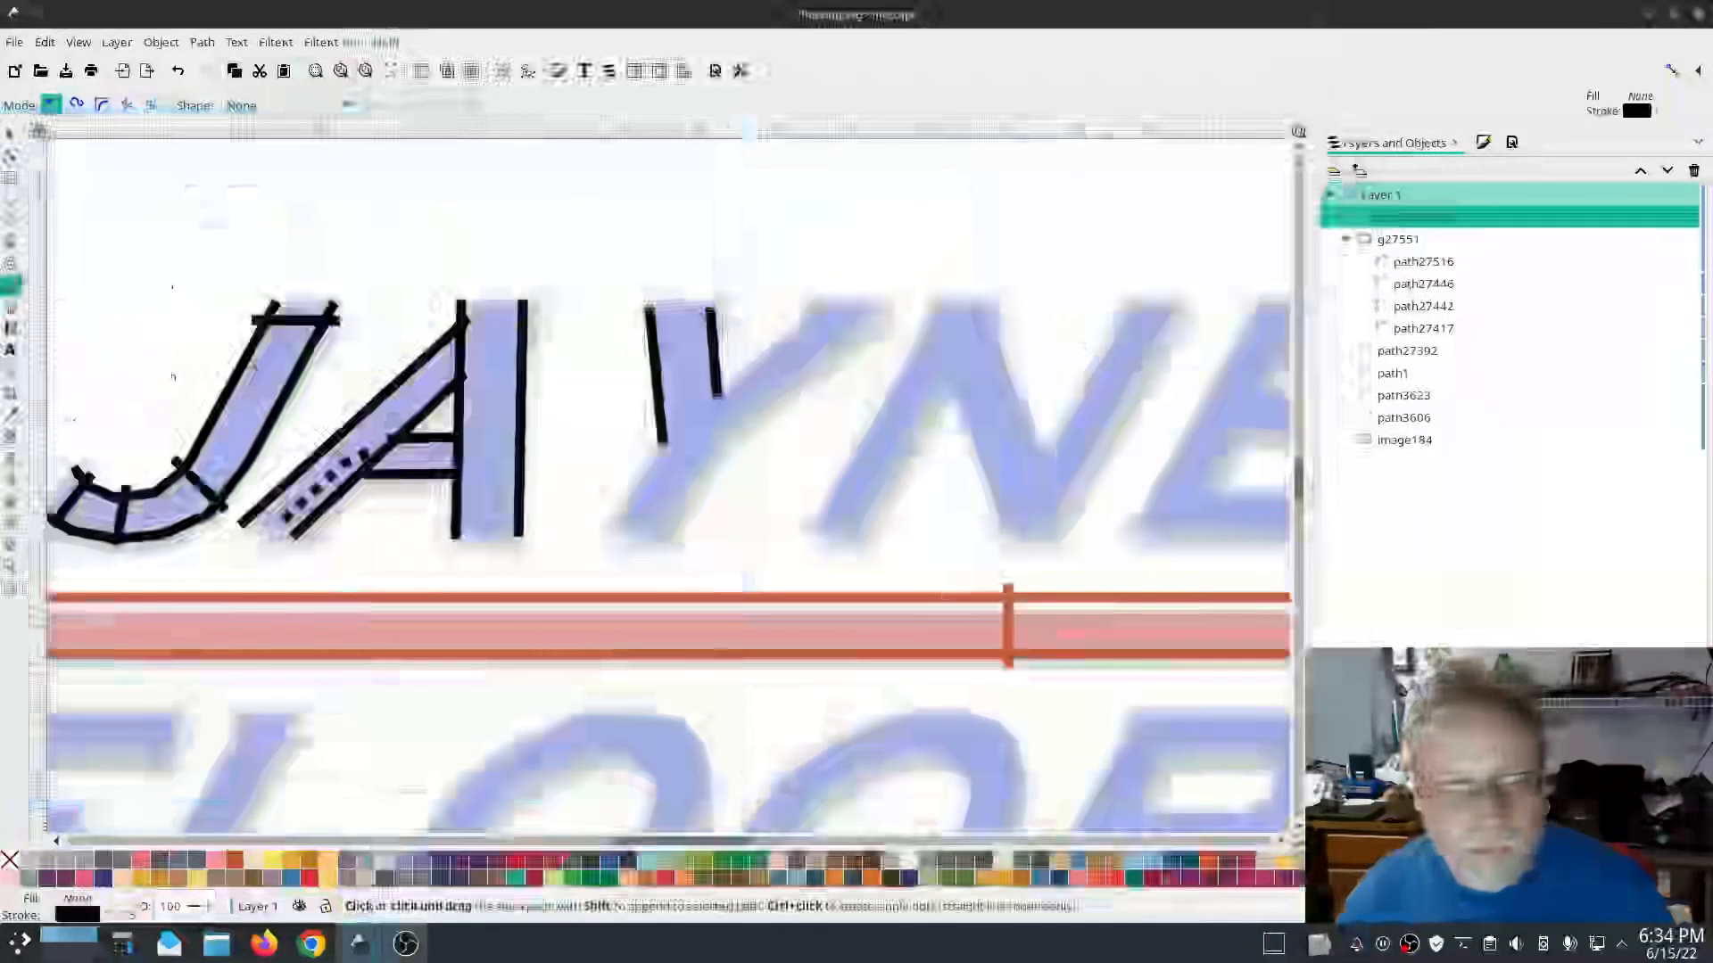
# Step: Draw the two edge lines of the Y's long diagonal stroke, from its foot to its upper right end
pyautogui.click(606, 538)
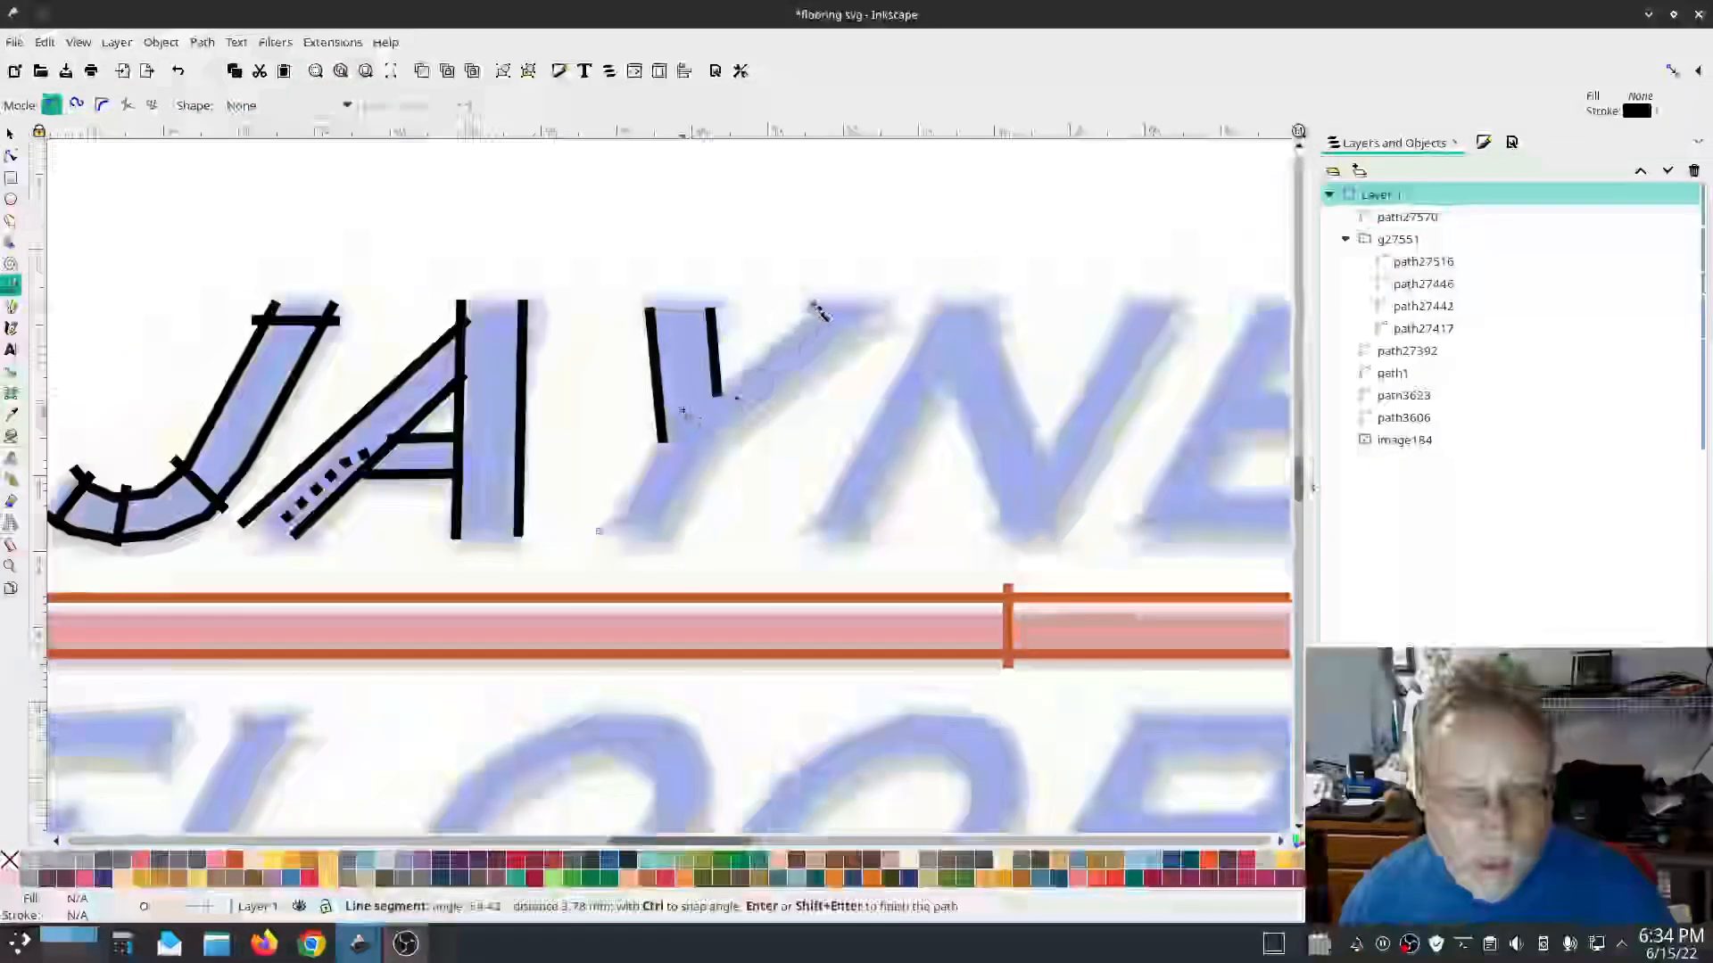
pyautogui.doubleClick(813, 304)
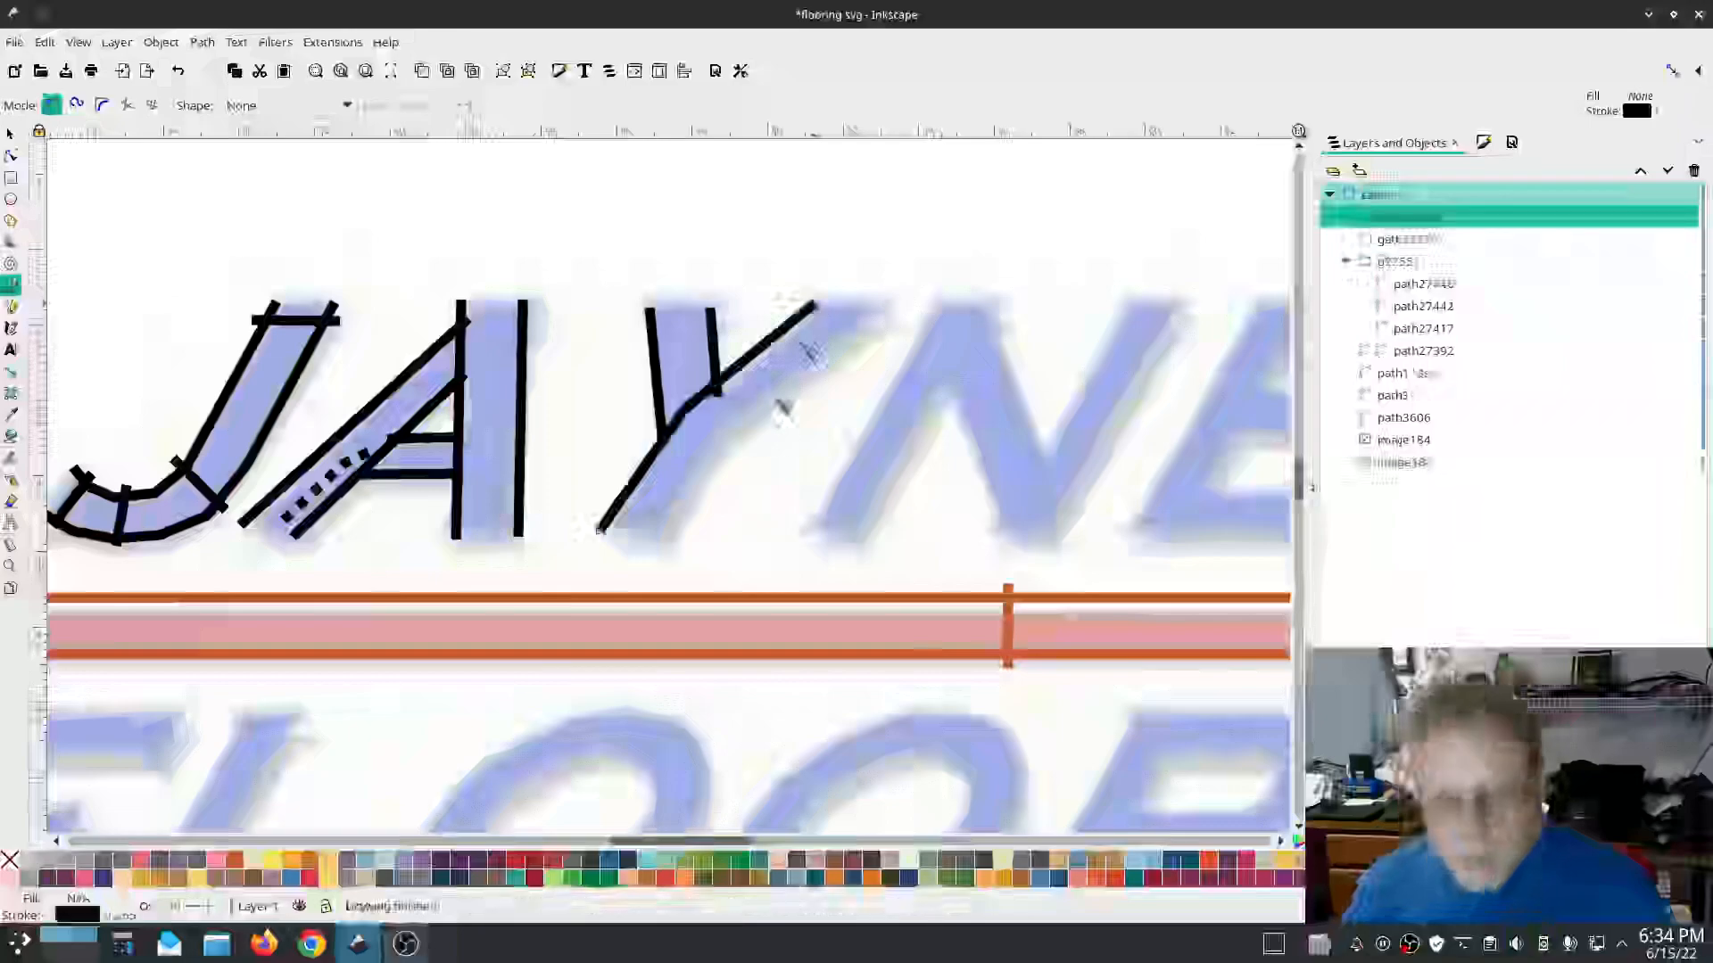
pyautogui.click(675, 545)
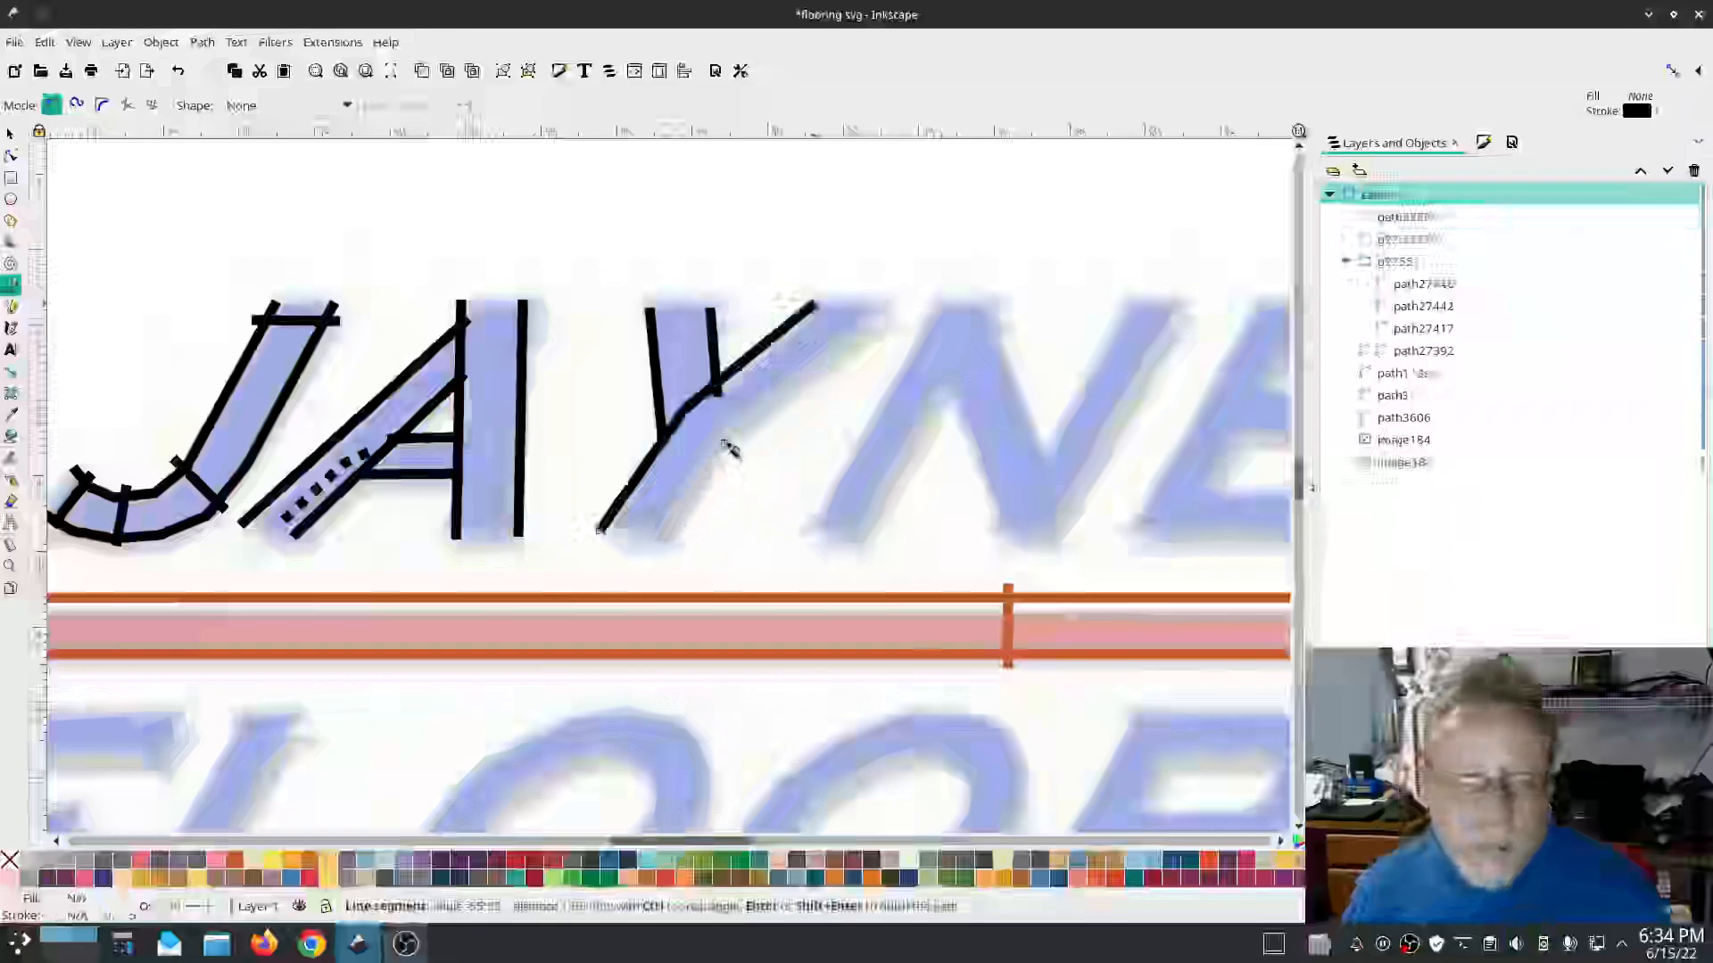
pyautogui.doubleClick(884, 315)
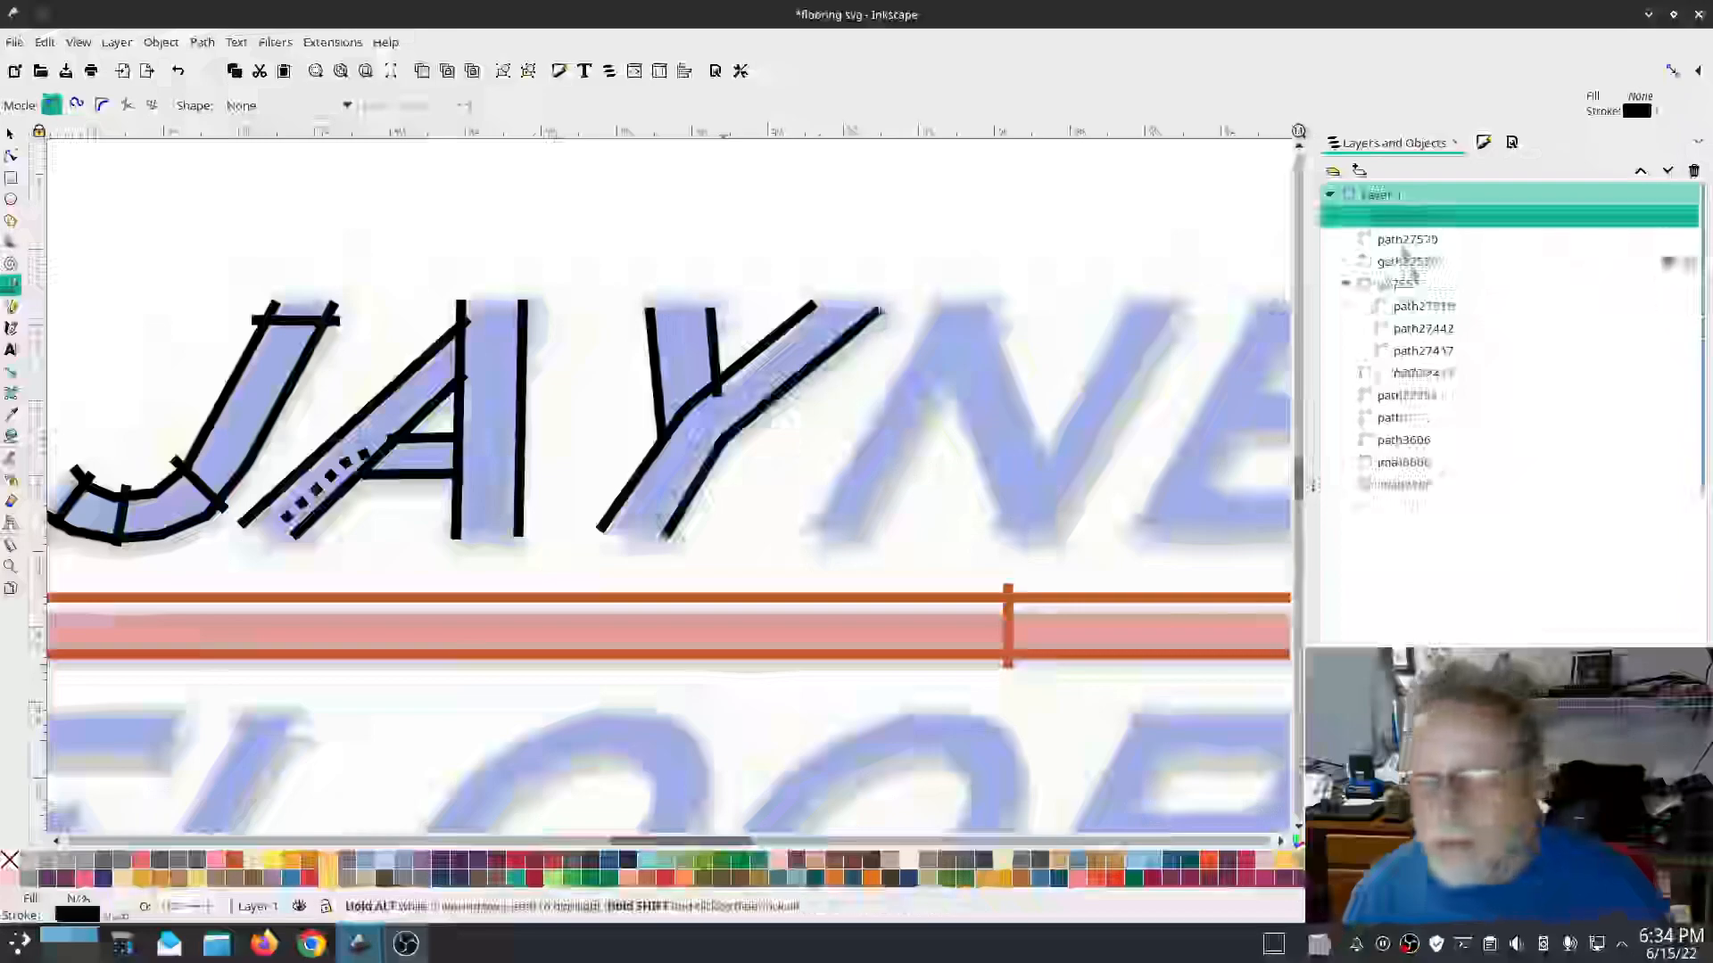
# Step: Select both edge paths of the Y's long diagonal stroke and combine them into one path
pyautogui.keyDown('shift'); pyautogui.click(1405, 241); pyautogui.keyUp('shift')
pyautogui.click(327, 45)
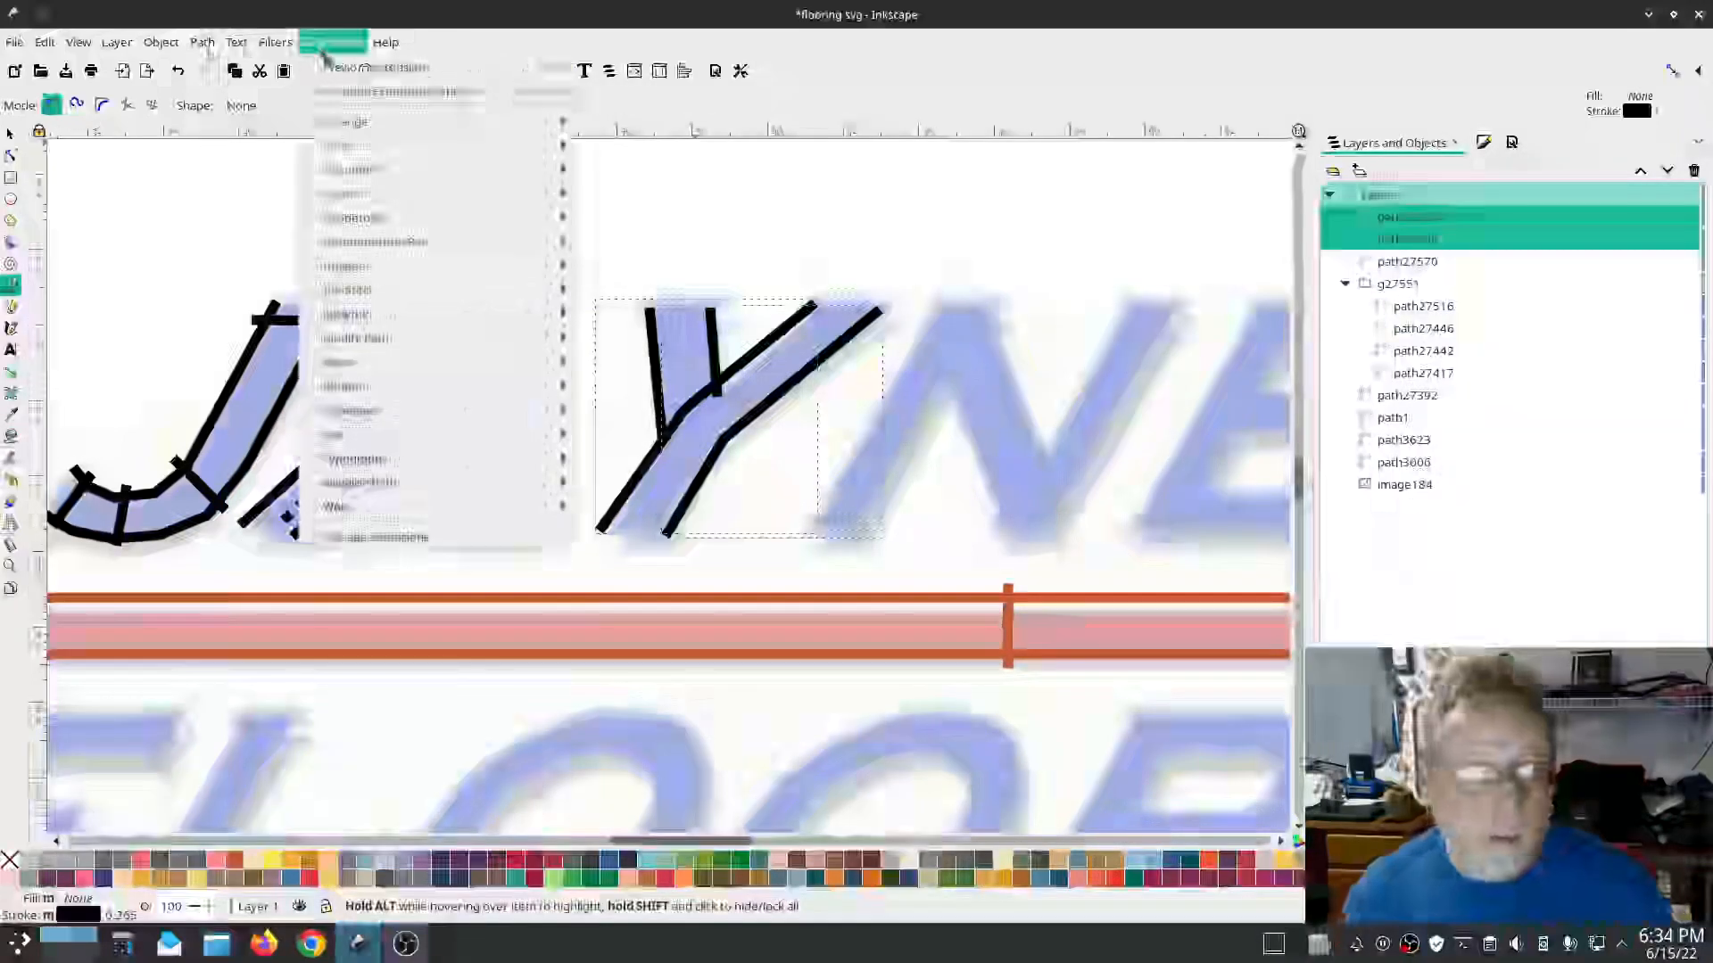
pyautogui.moveTo(202, 42)
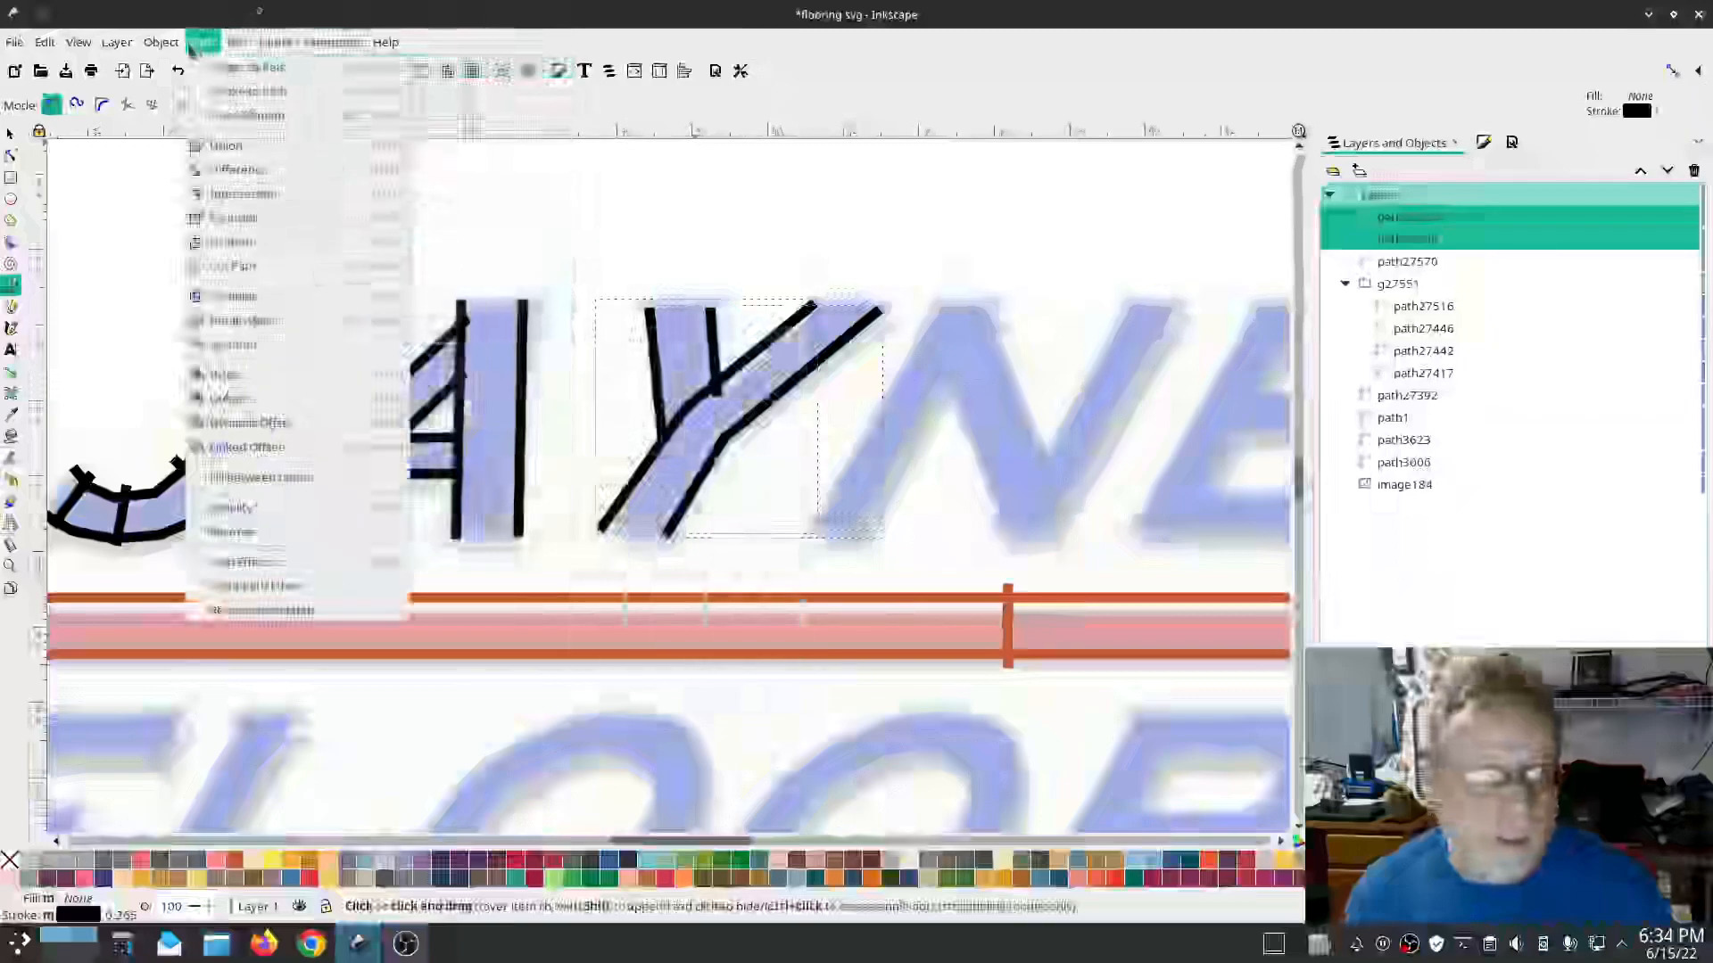
pyautogui.click(223, 295)
# Step: Enable Custom satin column for the Y's diagonal stroke in the Ink/Stitch parameters, choose its allowed lock stitches, and apply
pyautogui.click(330, 41)
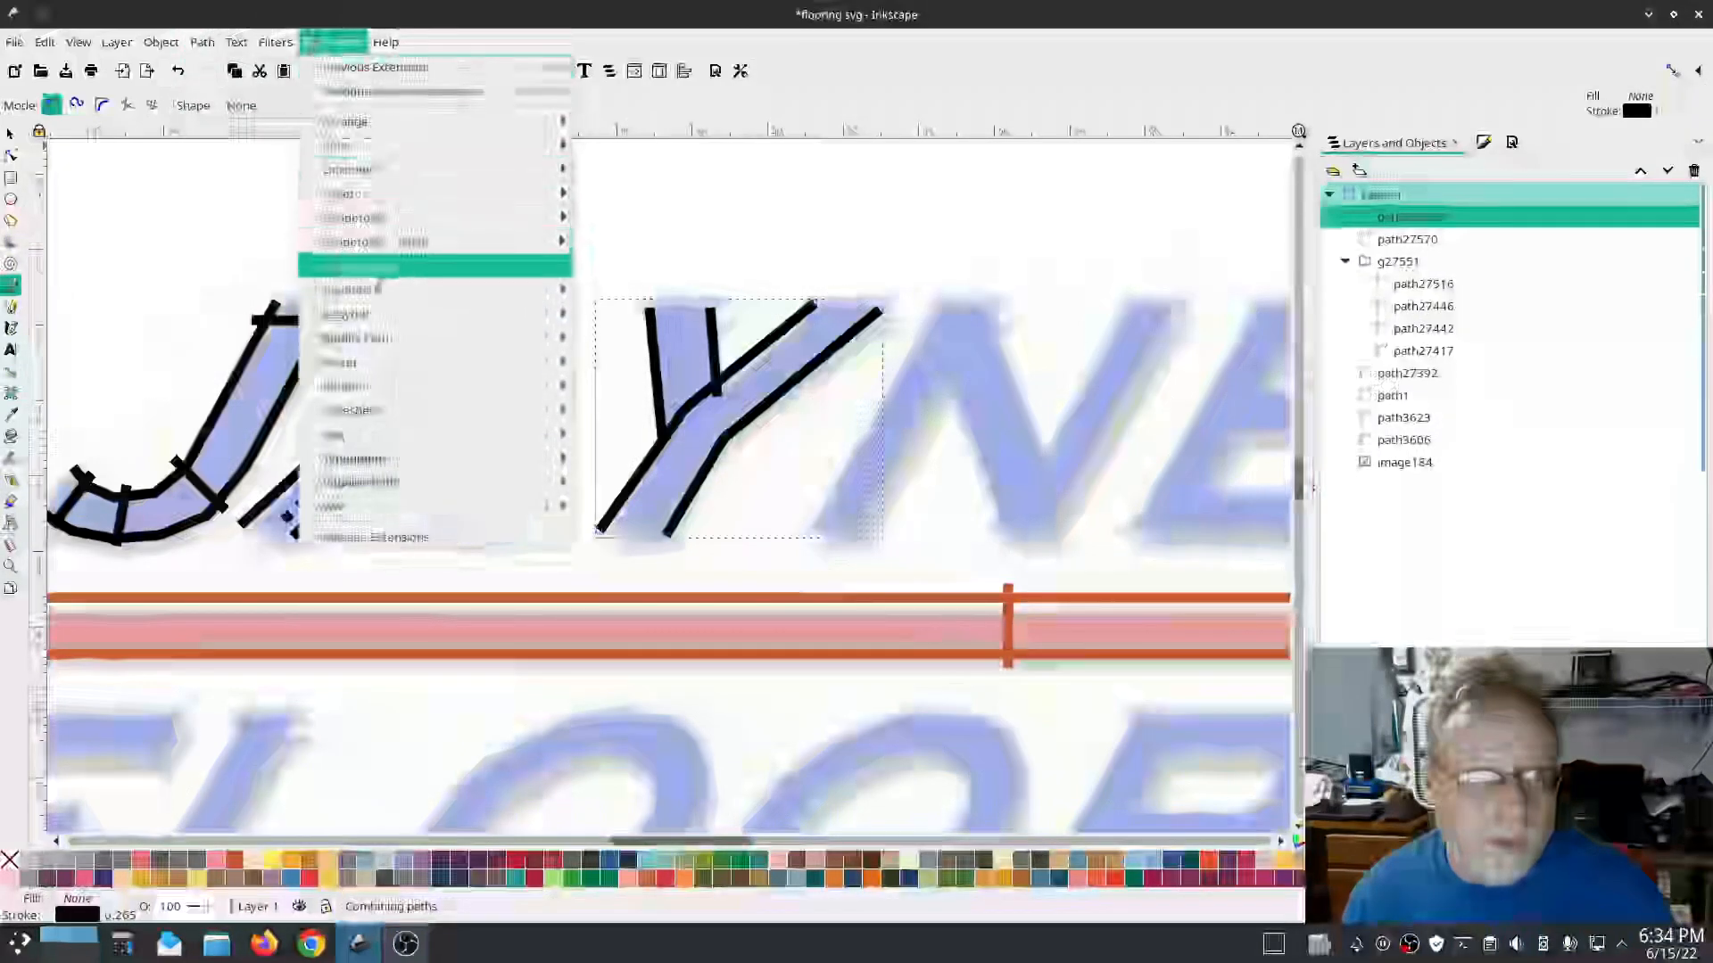
pyautogui.moveTo(375, 291)
pyautogui.click(615, 435)
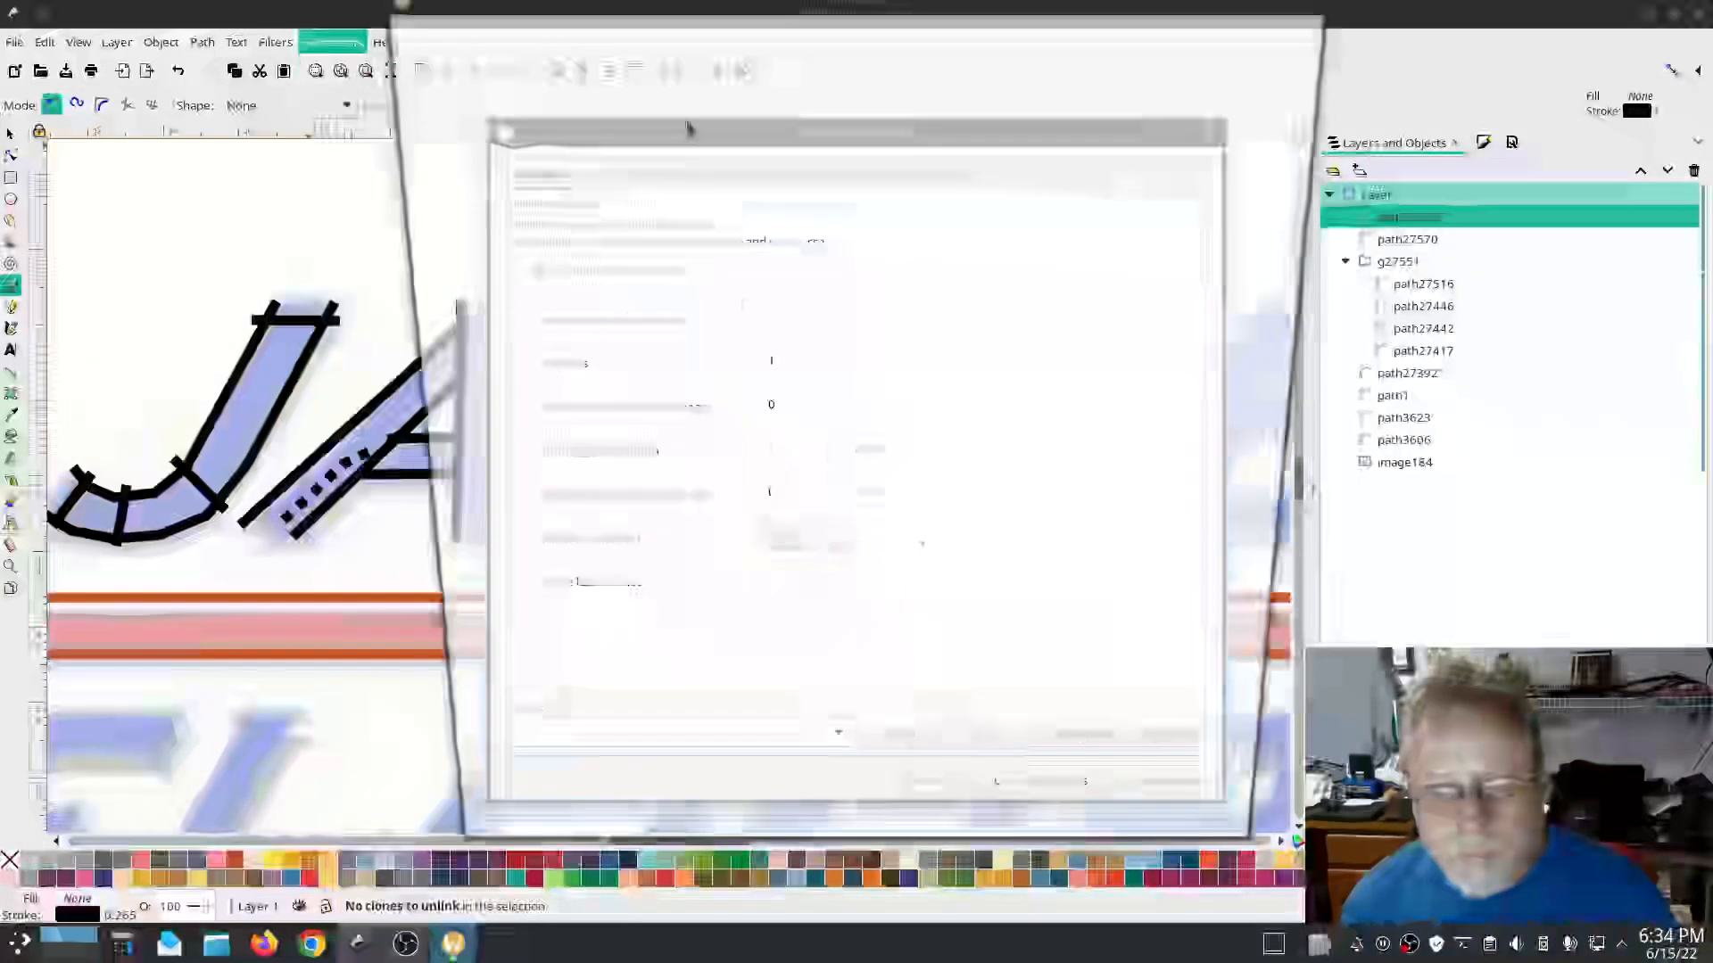
pyautogui.click(1041, 906)
pyautogui.moveTo(778, 134); pyautogui.dragTo(290, 105)
pyautogui.click(122, 146)
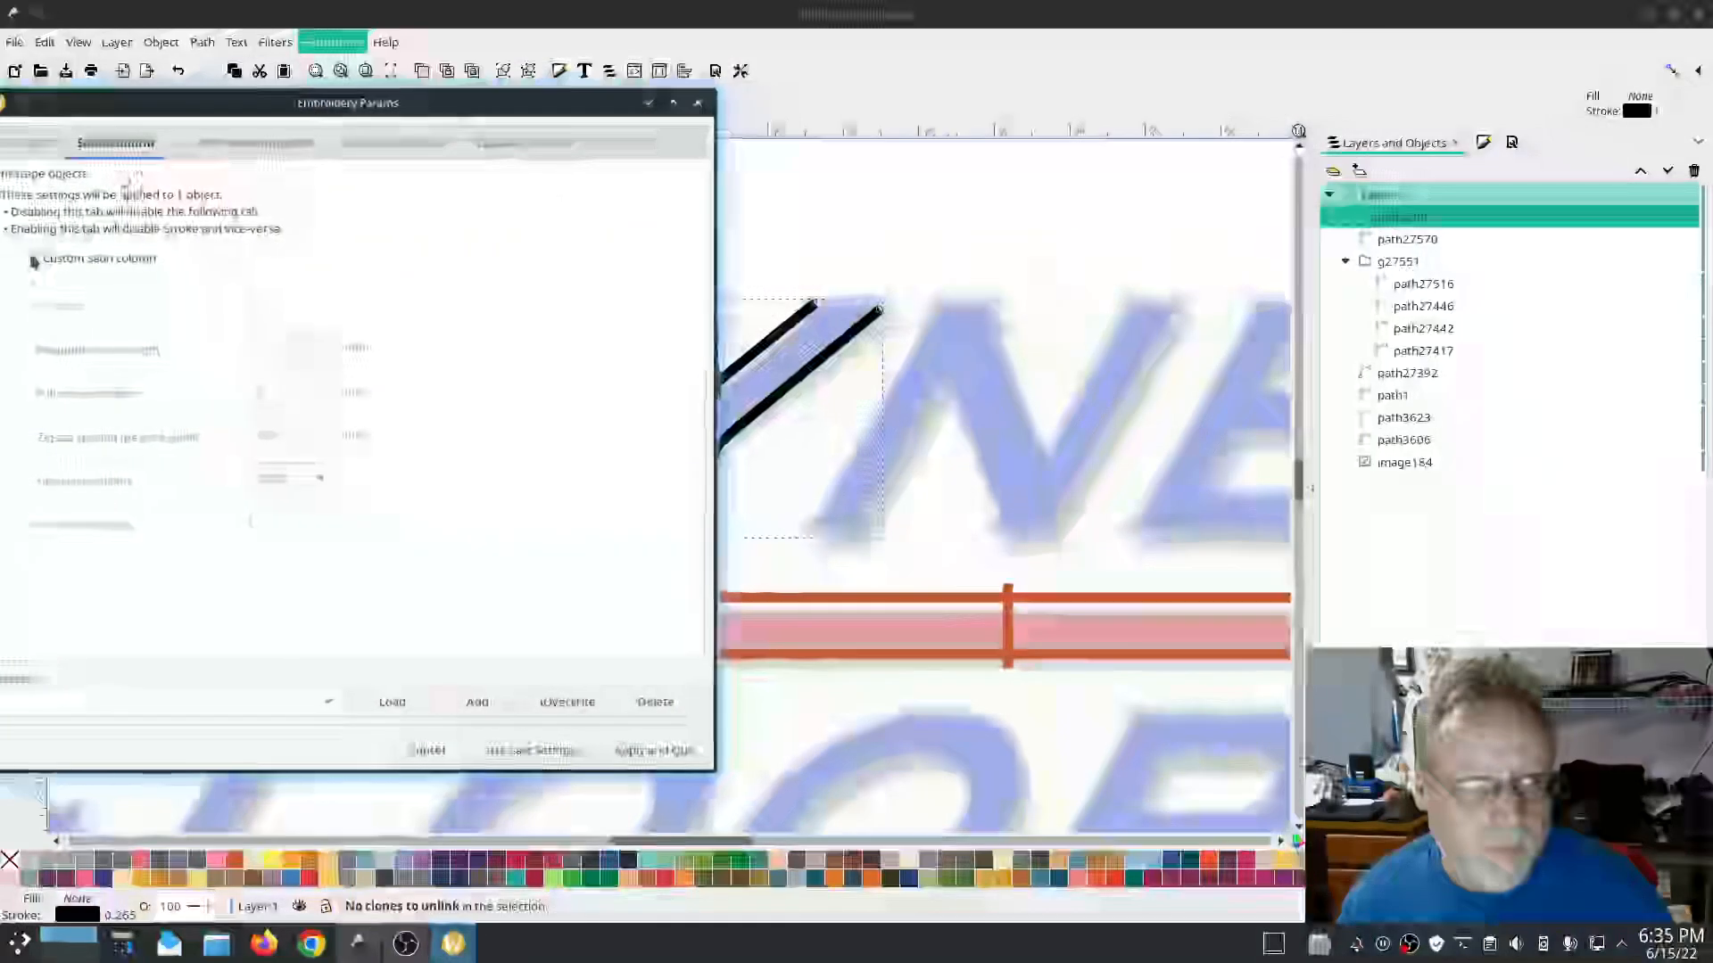
pyautogui.click(34, 259)
pyautogui.click(315, 489)
pyautogui.click(294, 537)
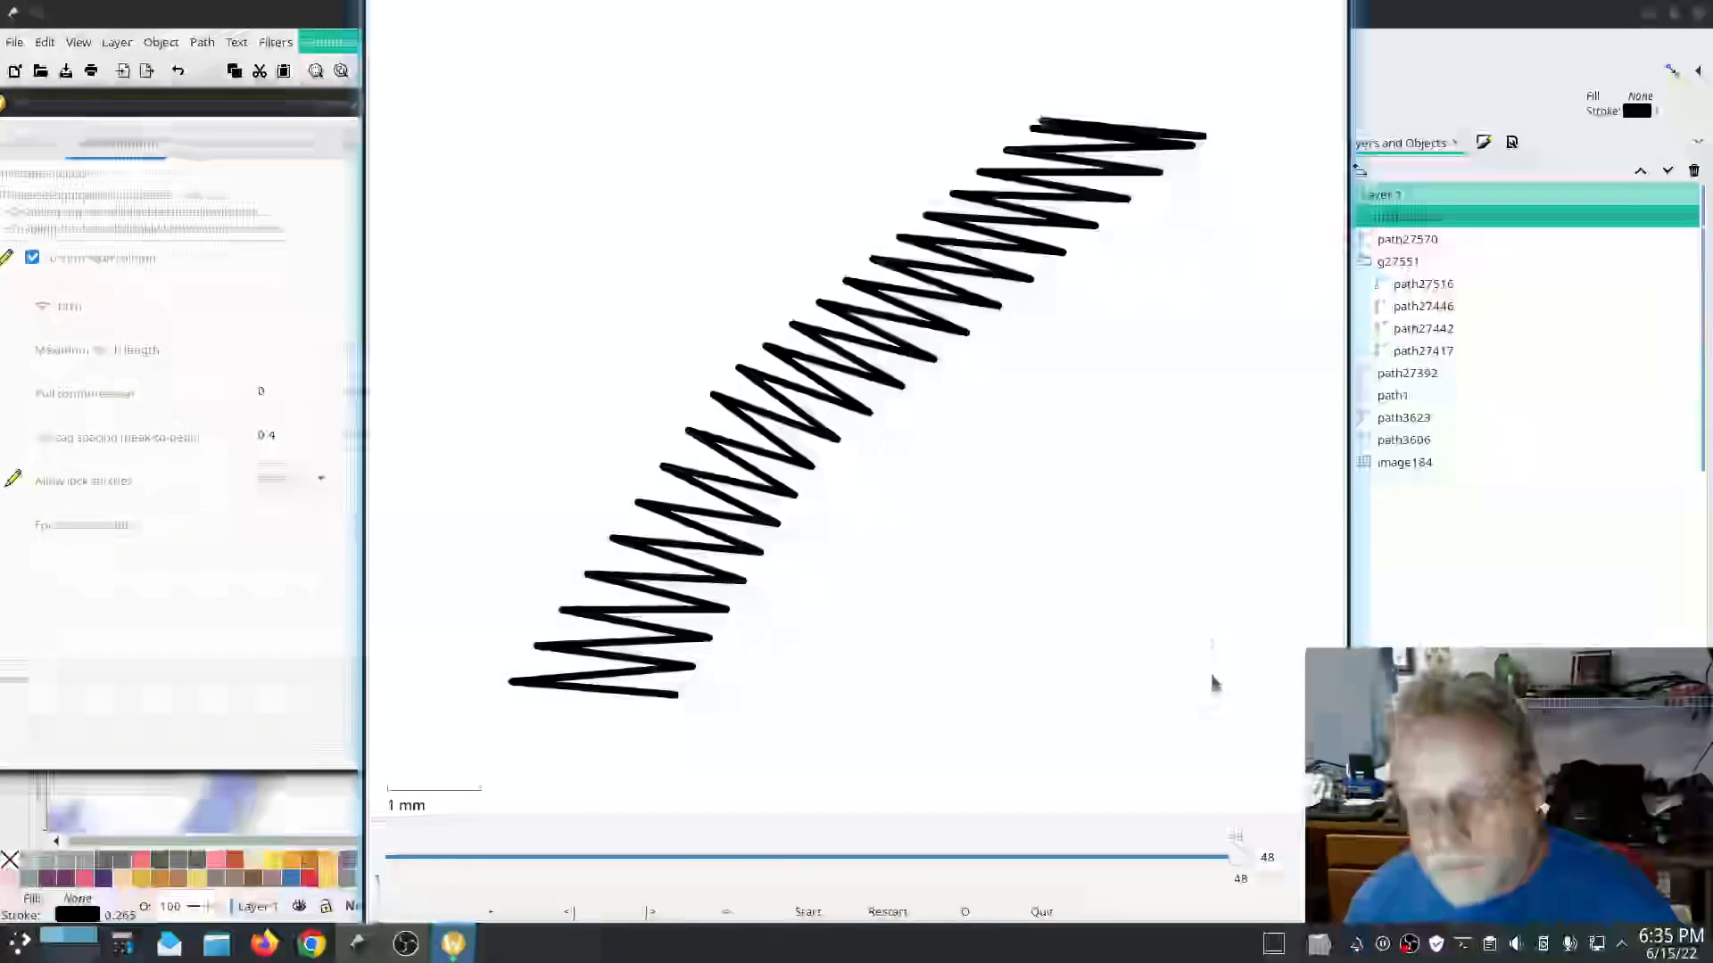
pyautogui.click(1042, 912)
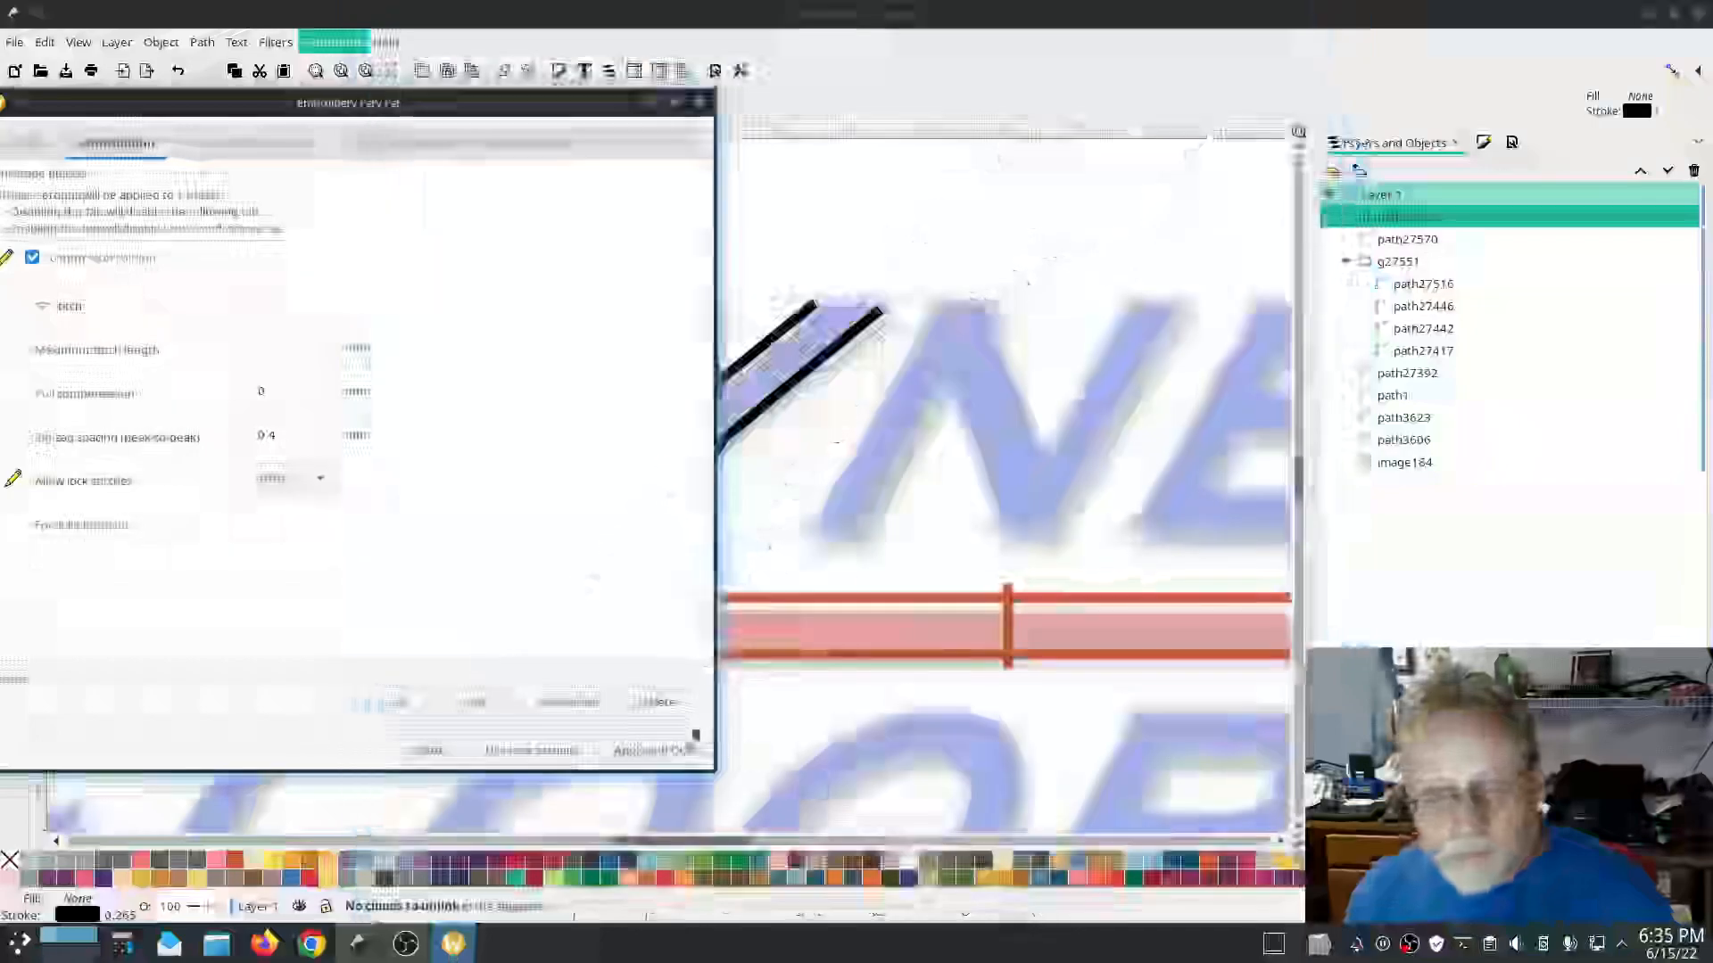
pyautogui.click(704, 702)
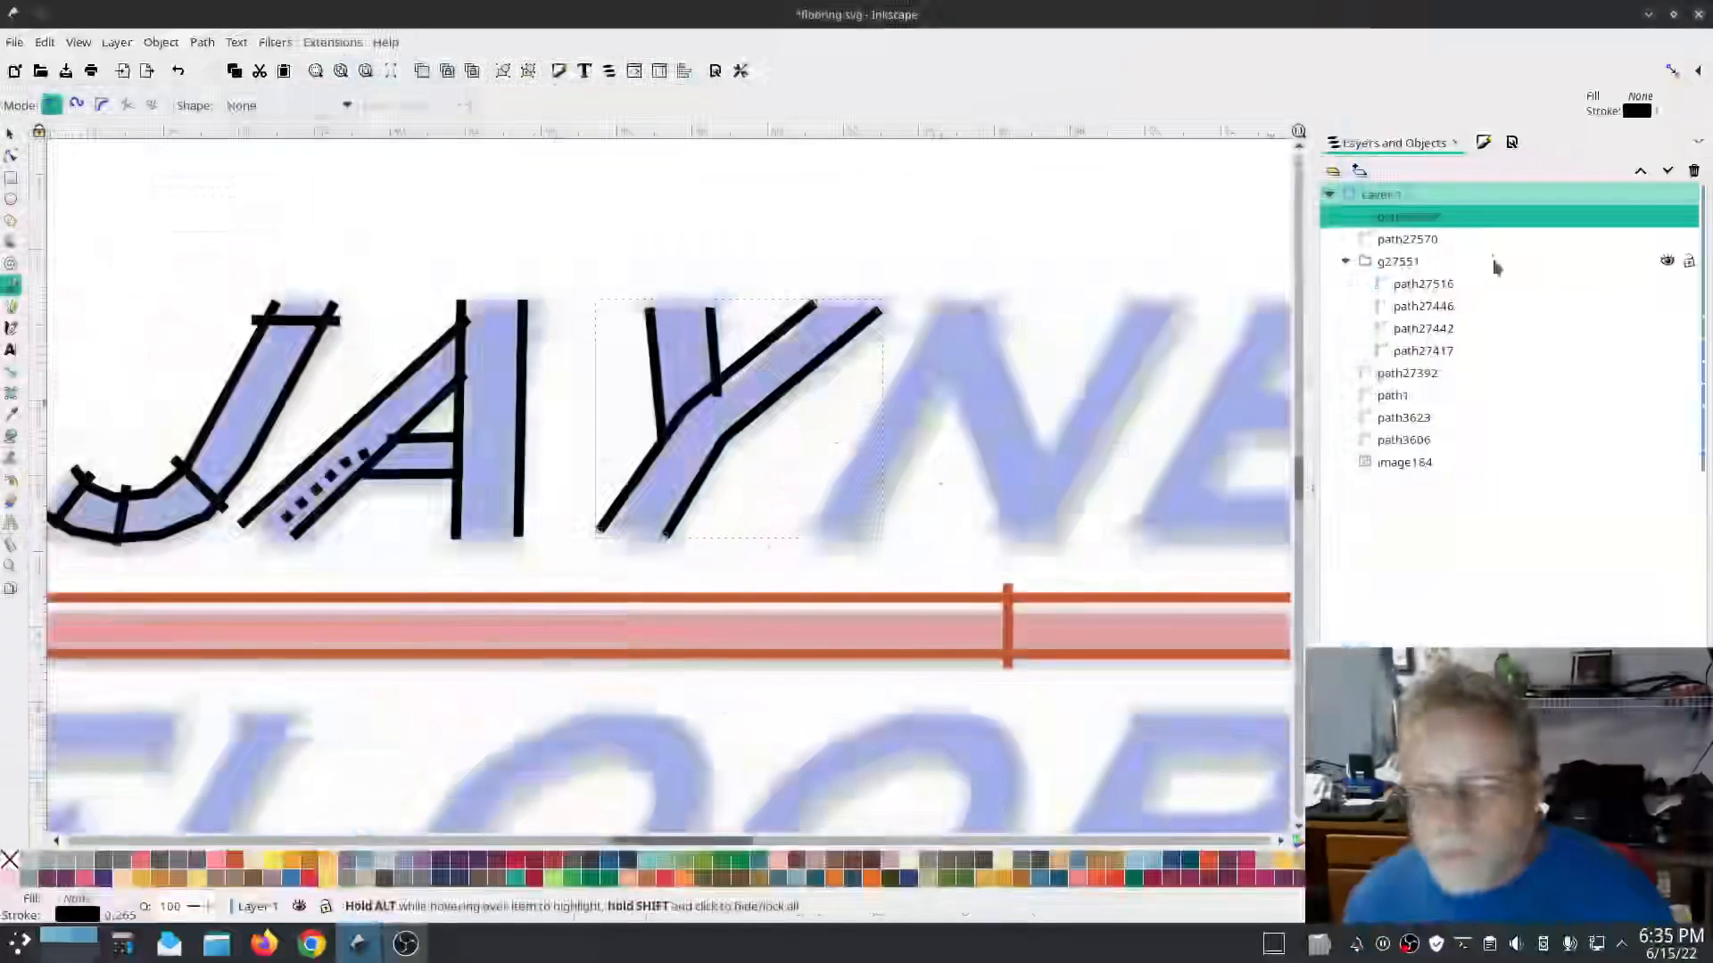
# Step: Select the two satin paths of the letter Y in the object list and group them
pyautogui.click(1409, 239)
pyautogui.rightClick(1415, 243)
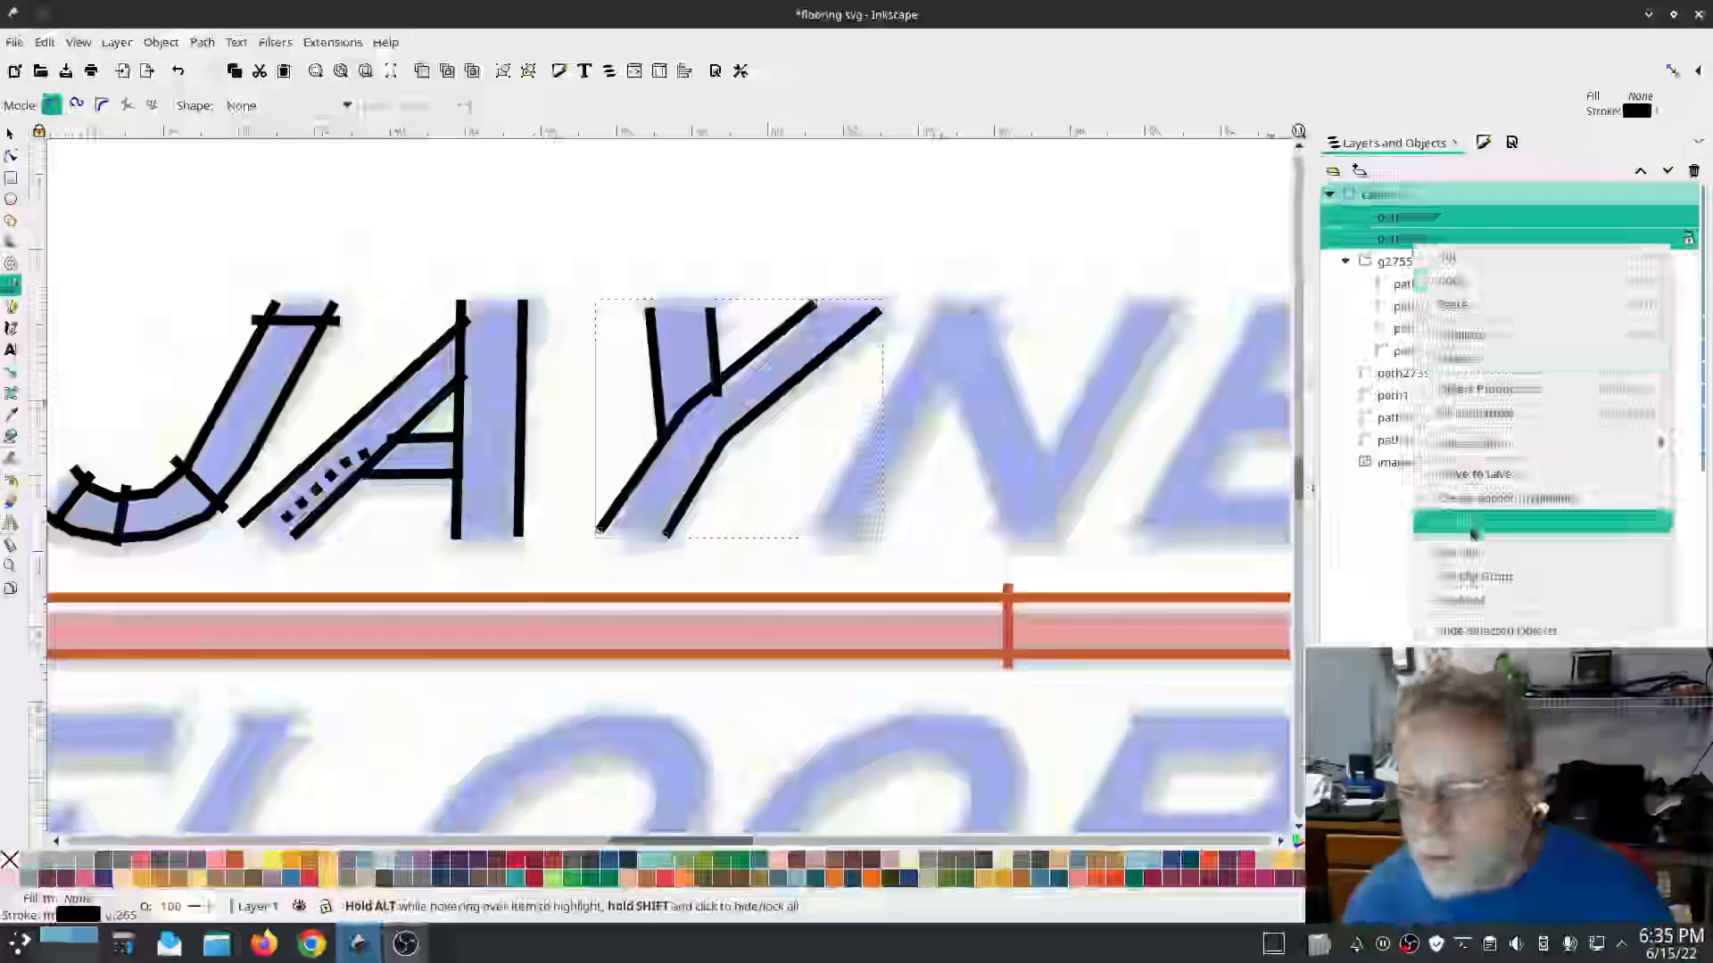
pyautogui.click(1557, 581)
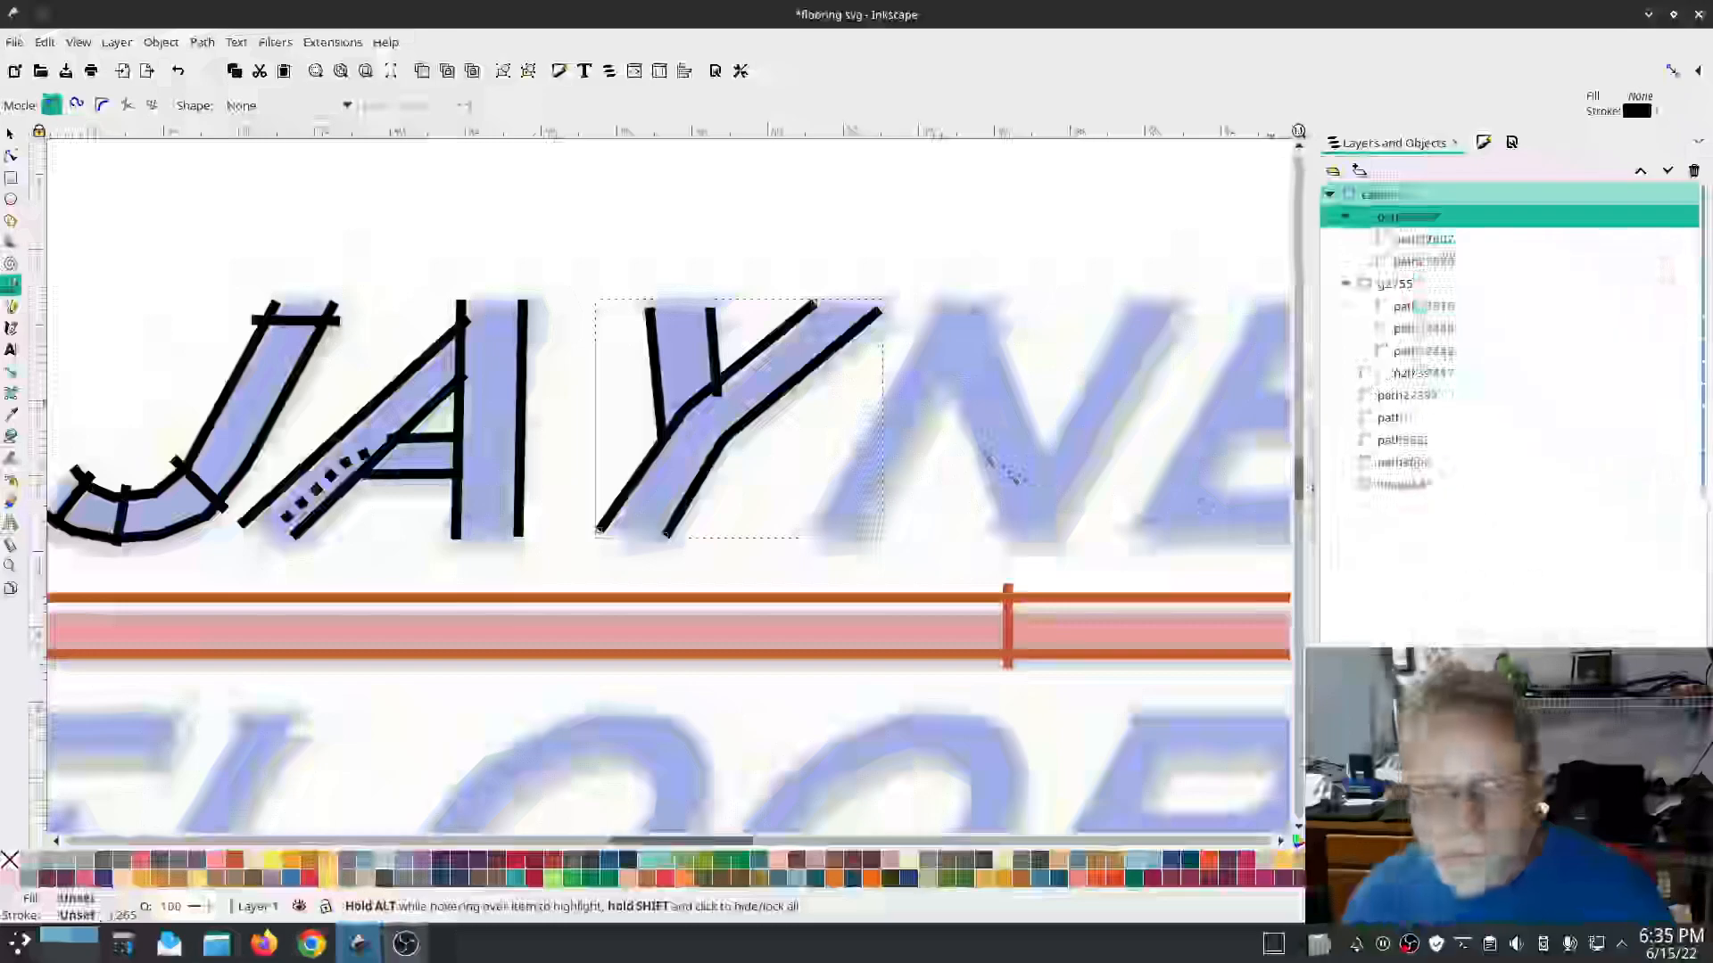
# Step: Draw the two slanted edge lines of the N's left stem on Layer 1 and combine them into one path
pyautogui.press('s')
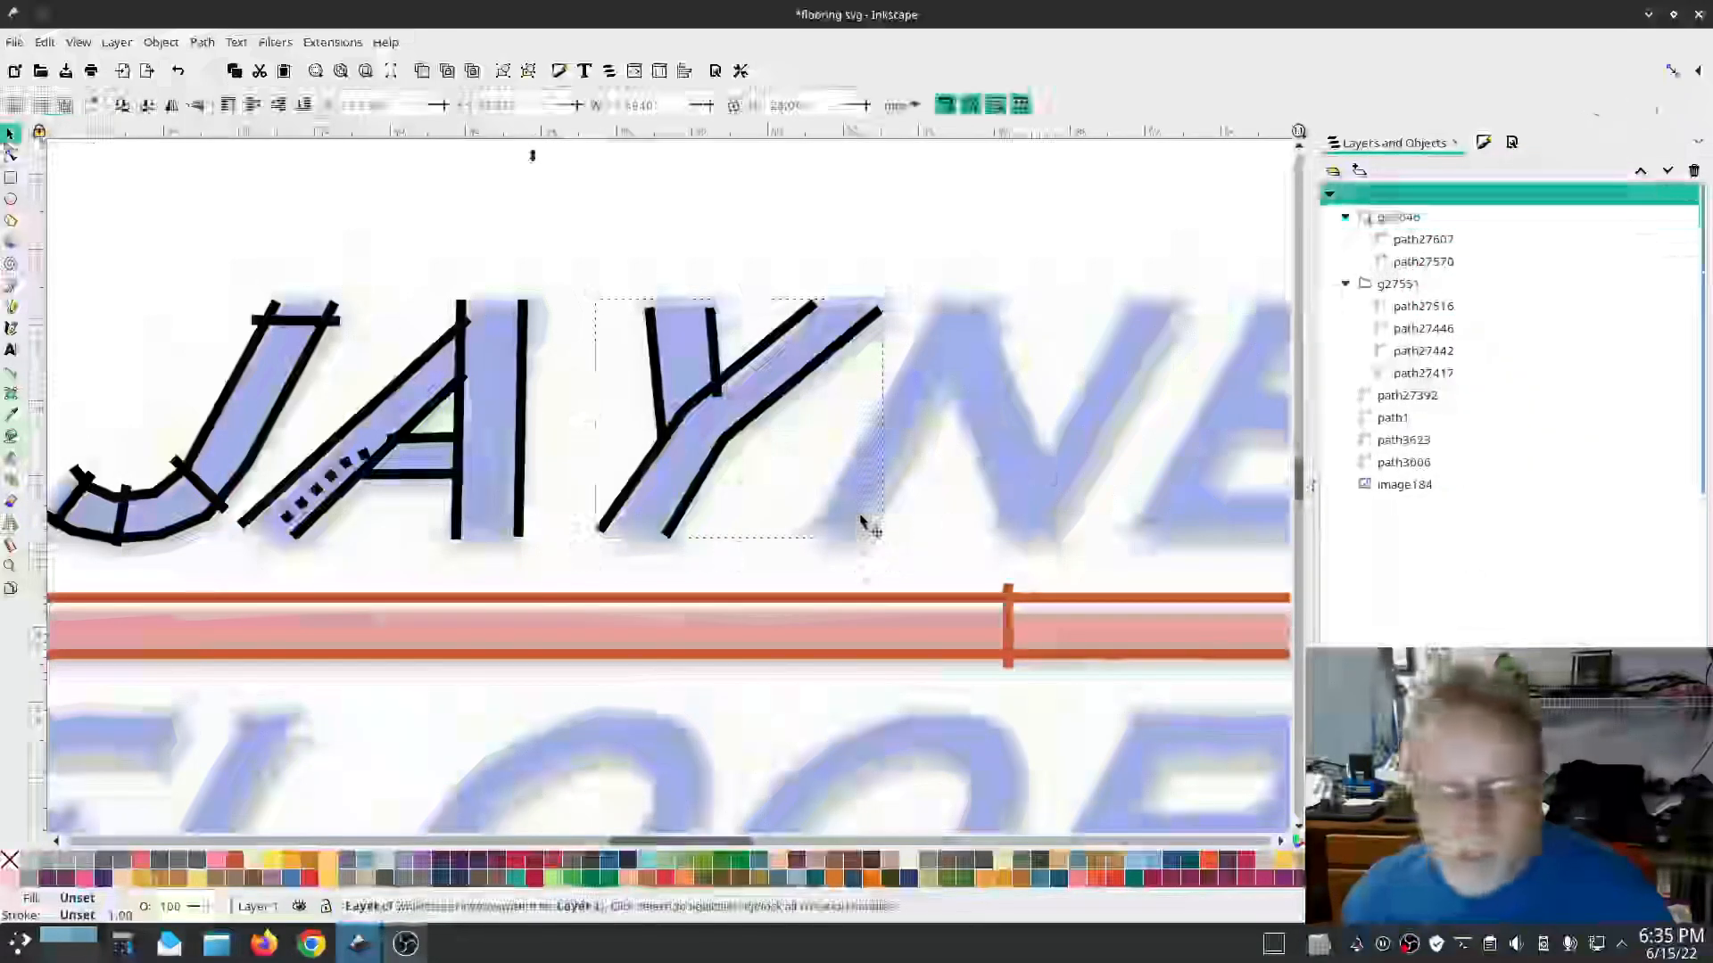
pyautogui.press('b')
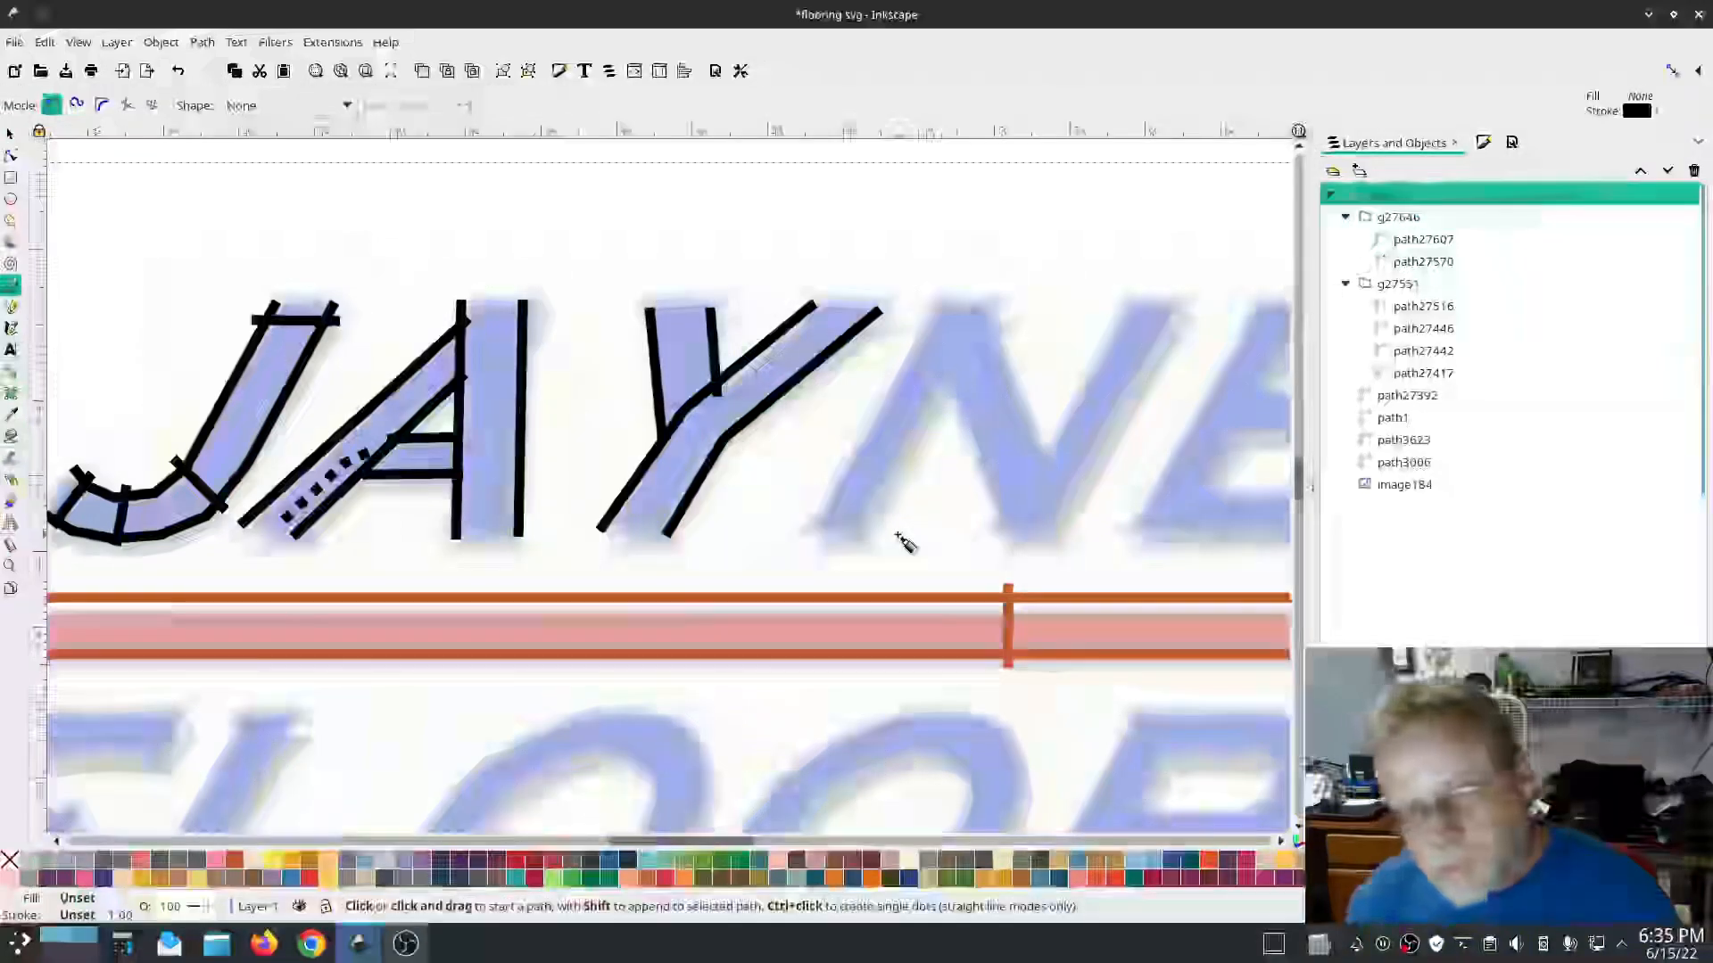
pyautogui.click(809, 533)
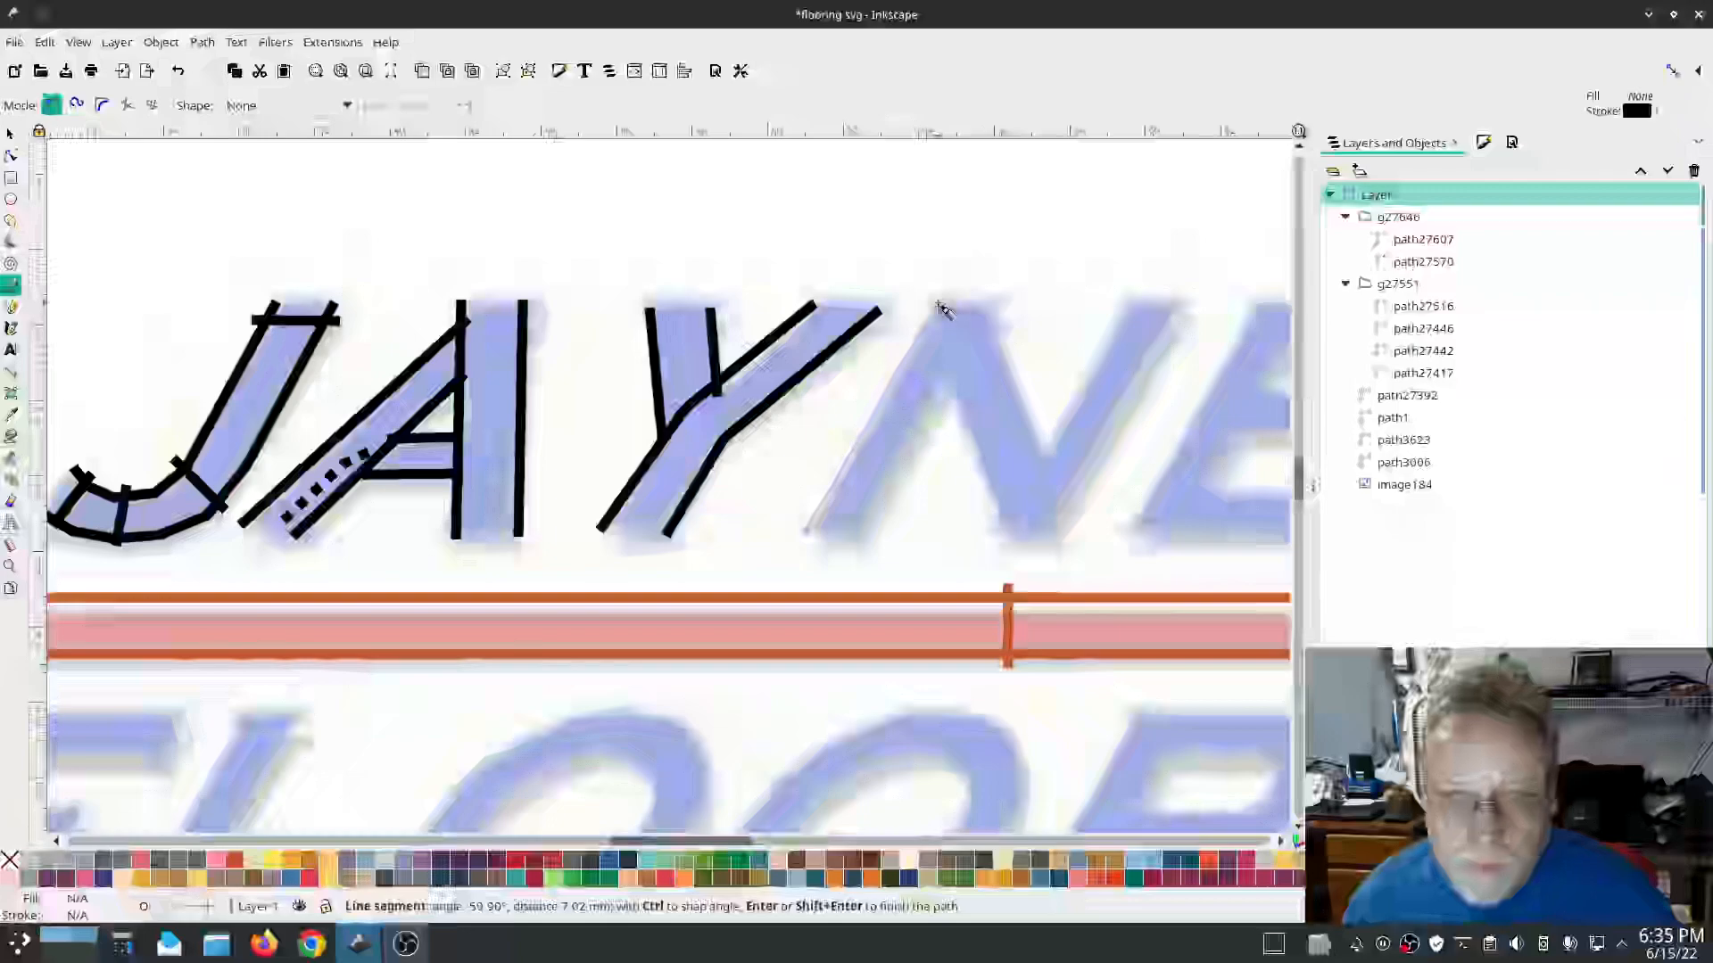
pyautogui.doubleClick(936, 305)
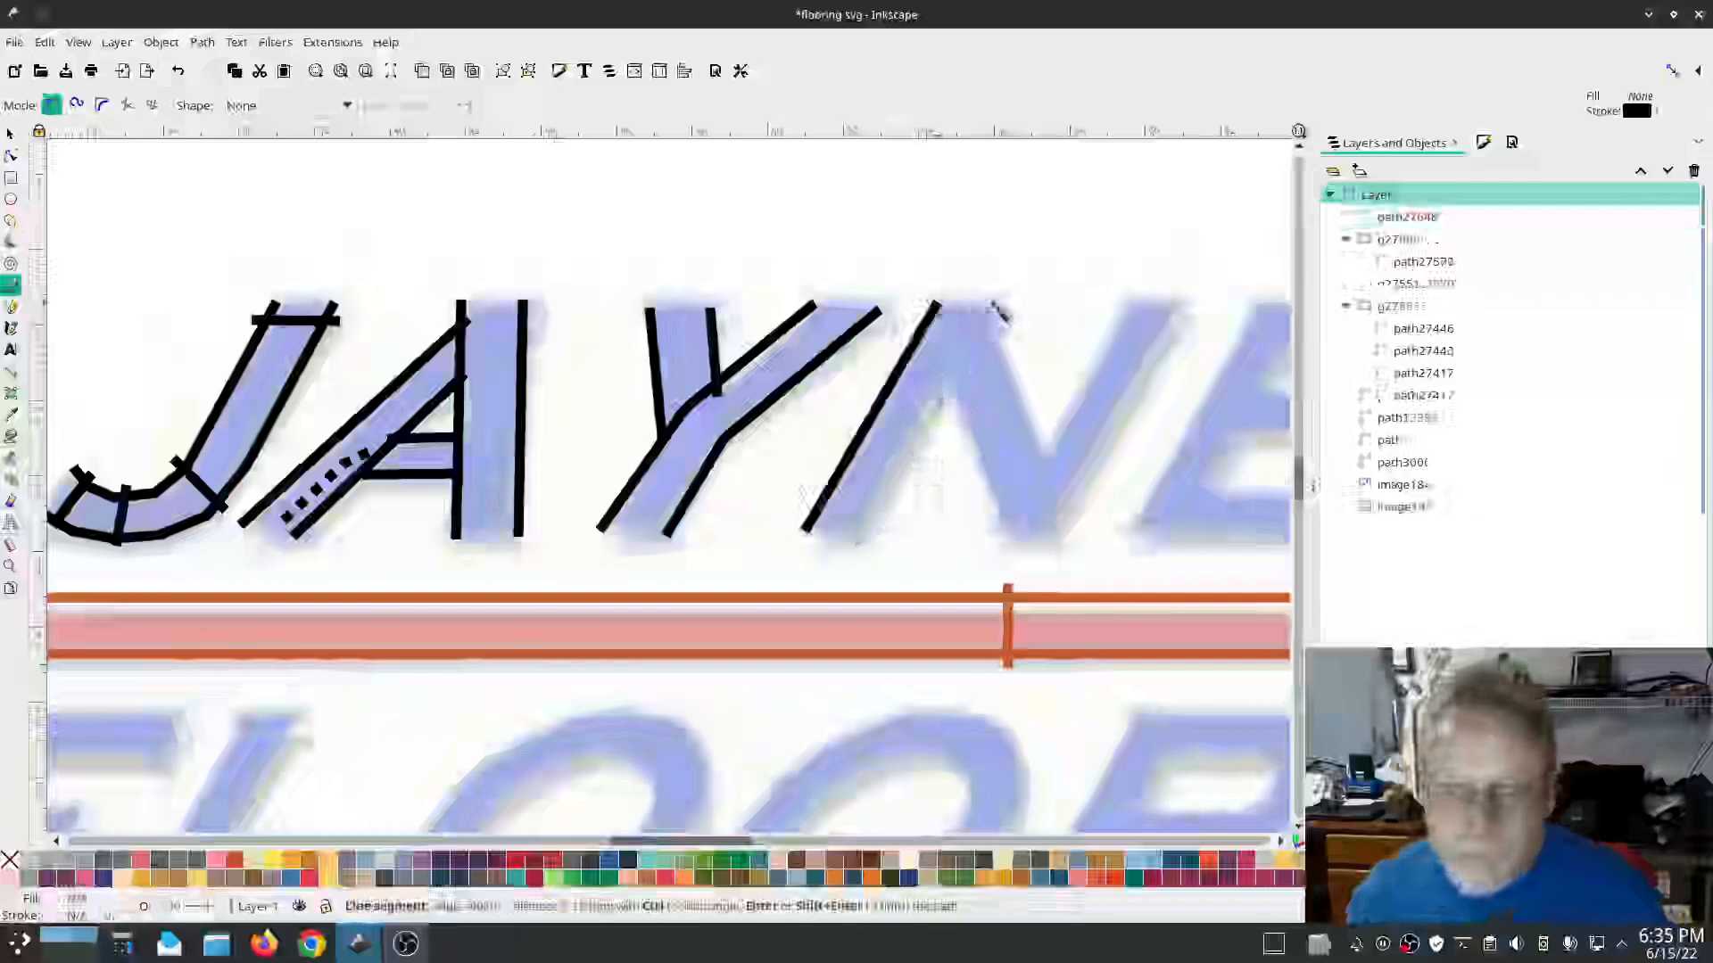
pyautogui.doubleClick(995, 305)
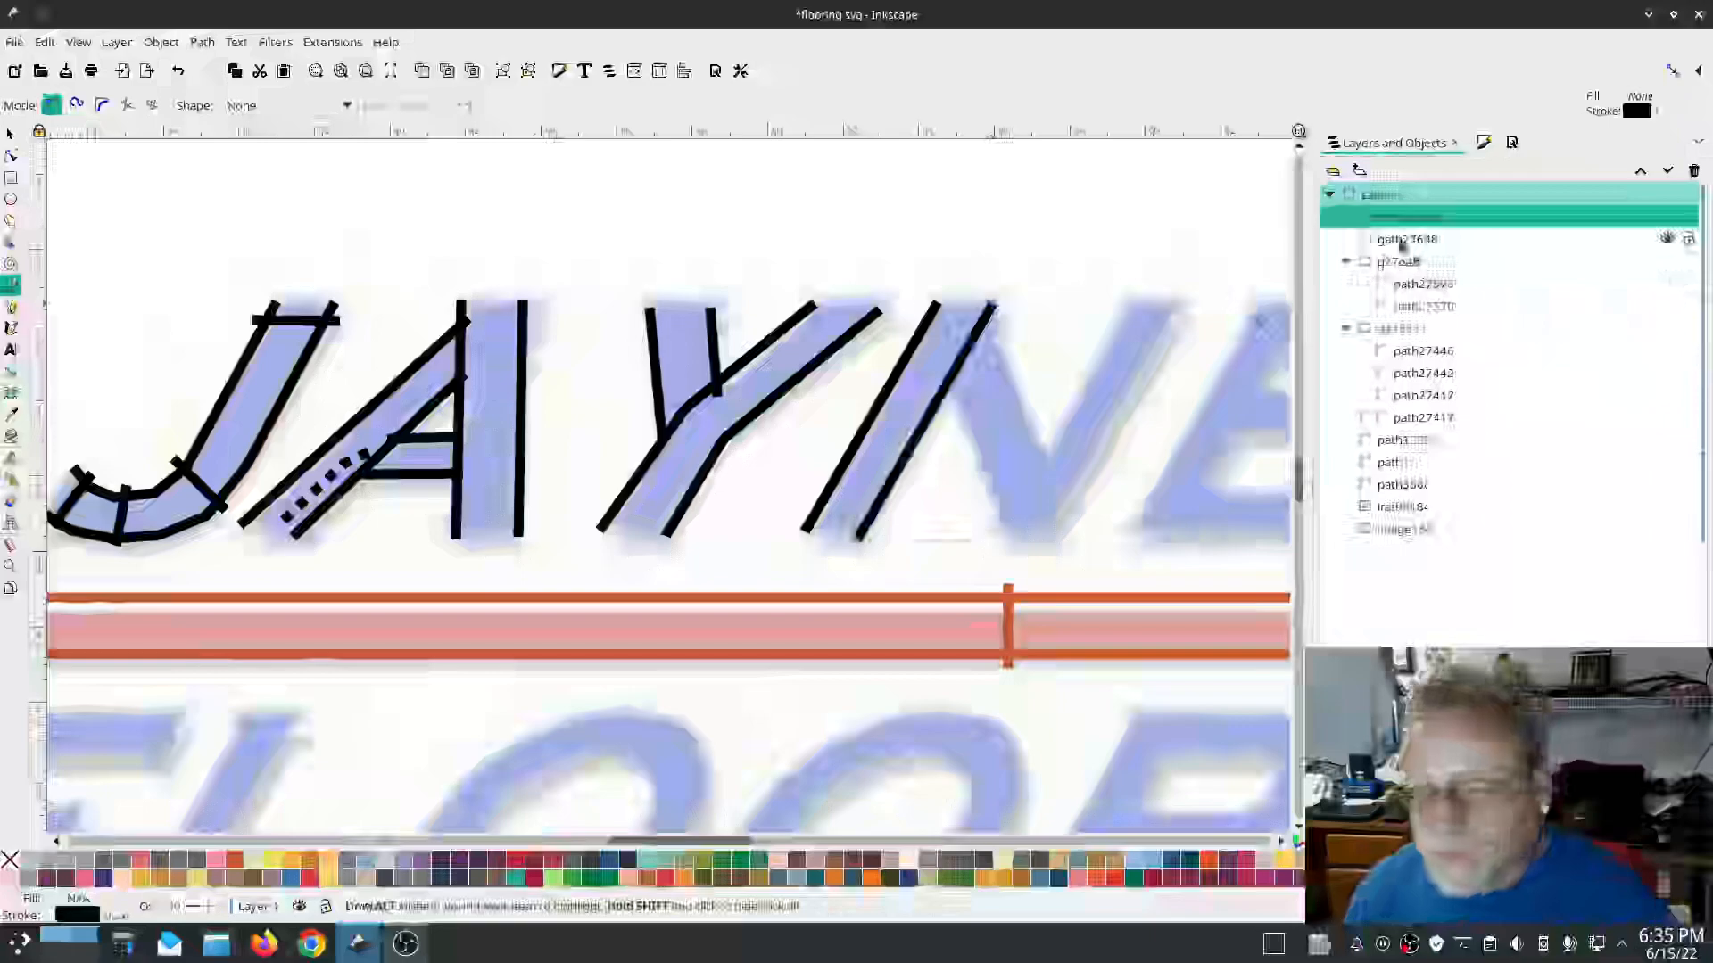
pyautogui.click(202, 42)
pyautogui.click(223, 169)
# Step: Enable Custom satin column for the N's left stem in the Ink/Stitch parameters, choose its allowed lock stitches, and apply
pyautogui.click(332, 42)
pyautogui.moveTo(446, 290)
pyautogui.click(643, 435)
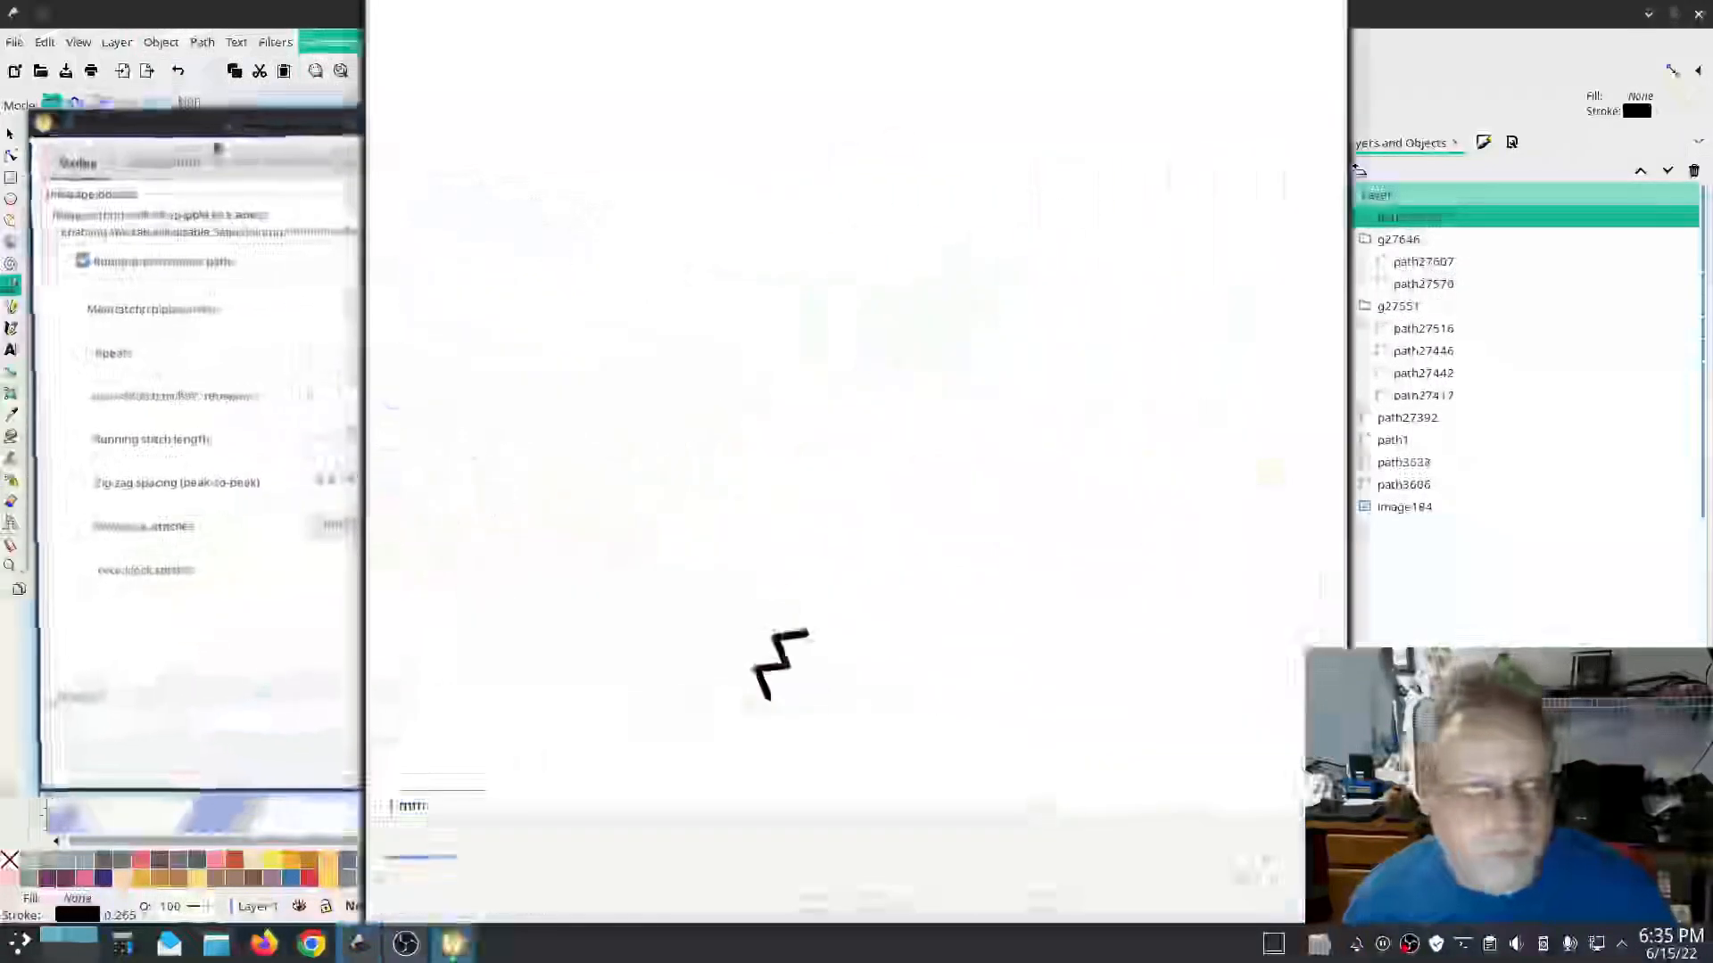
pyautogui.click(96, 283)
pyautogui.click(355, 495)
pyautogui.click(363, 553)
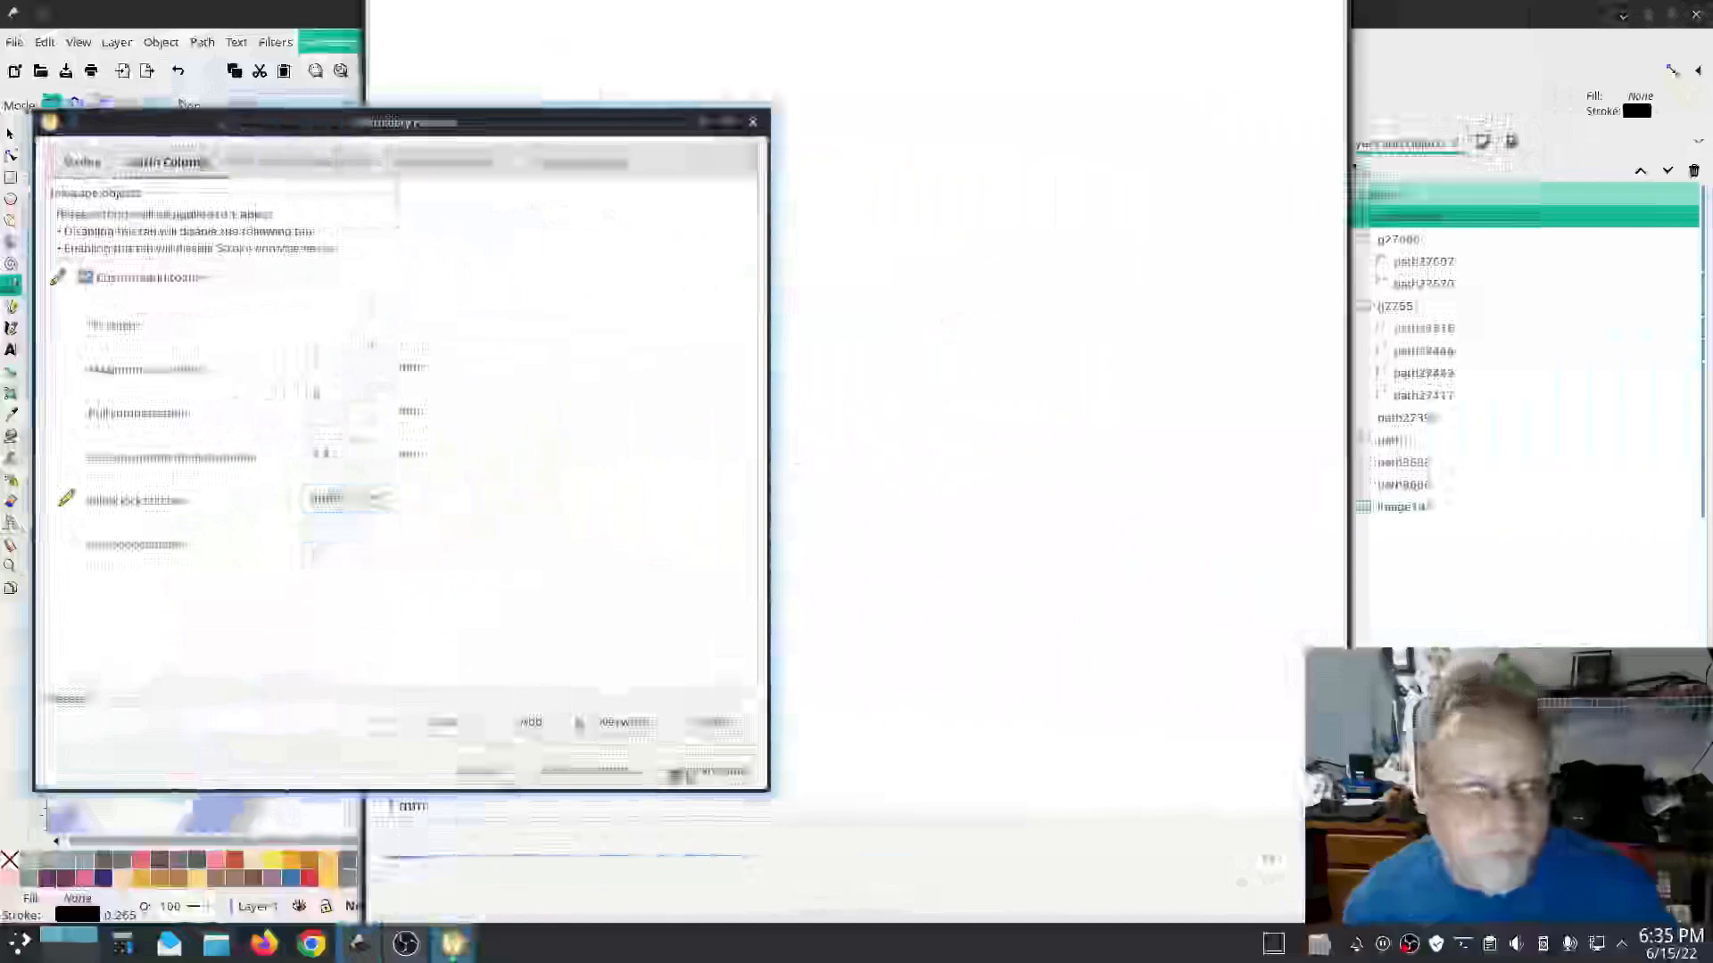
pyautogui.click(708, 772)
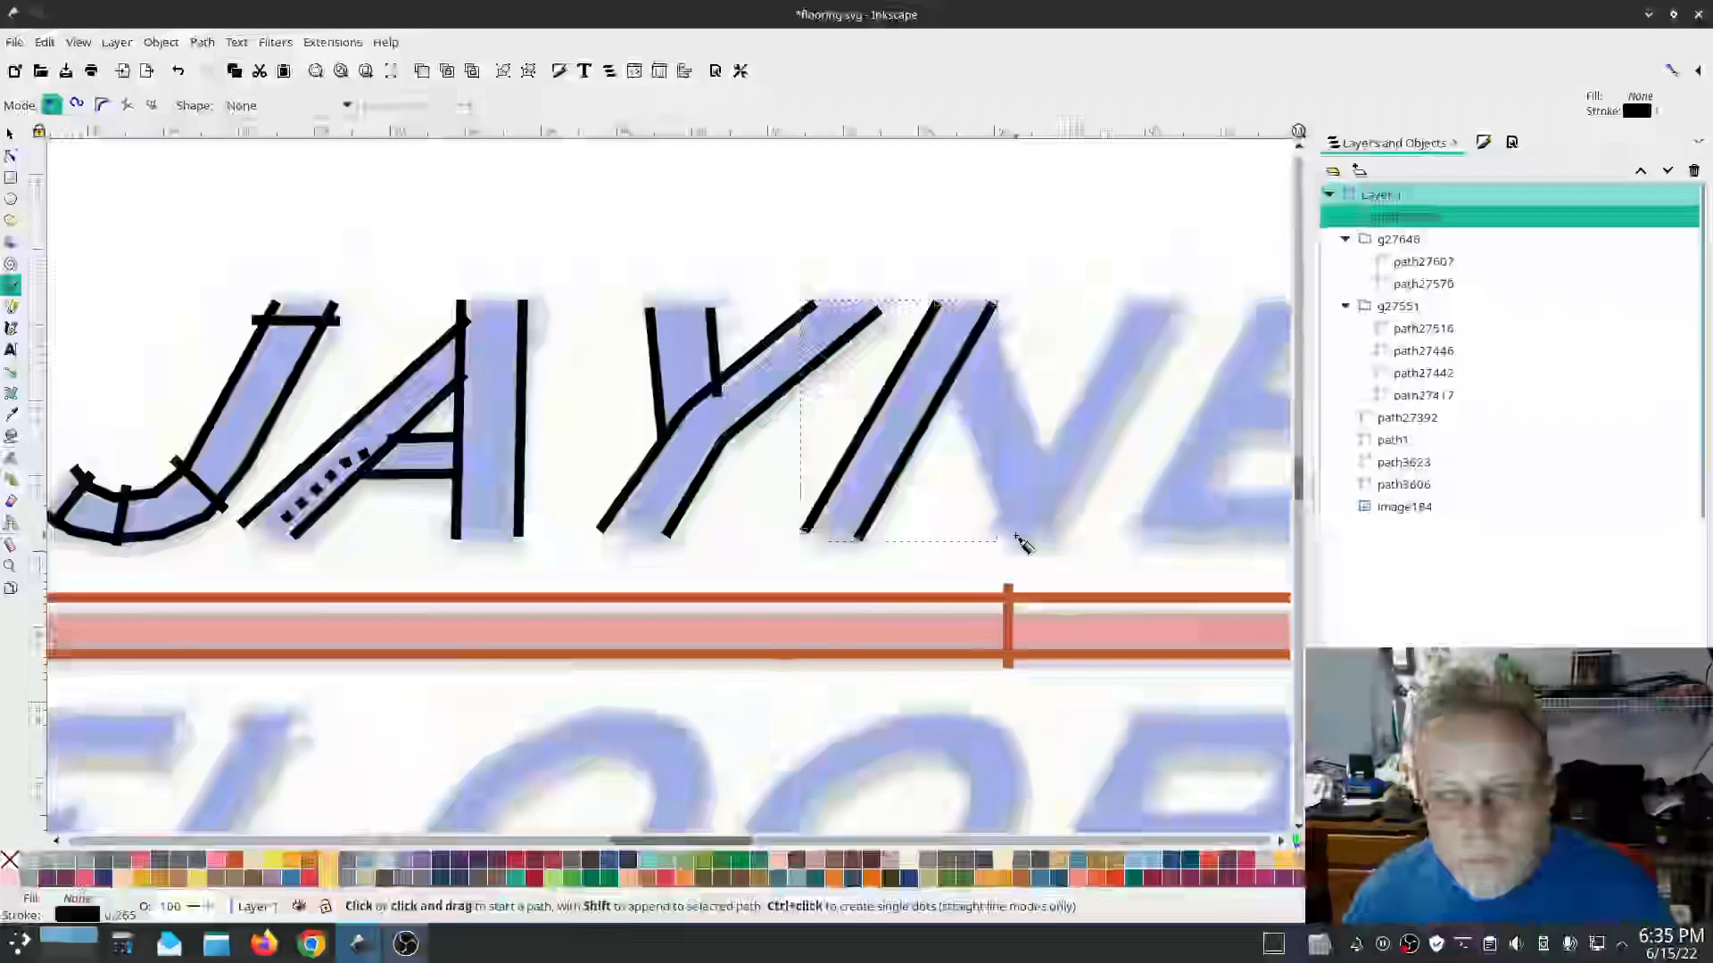
# Step: Preview the stitch simulation of the N's left stem through the Ink/Stitch parameters to check where sewing starts and ends
pyautogui.click(332, 42)
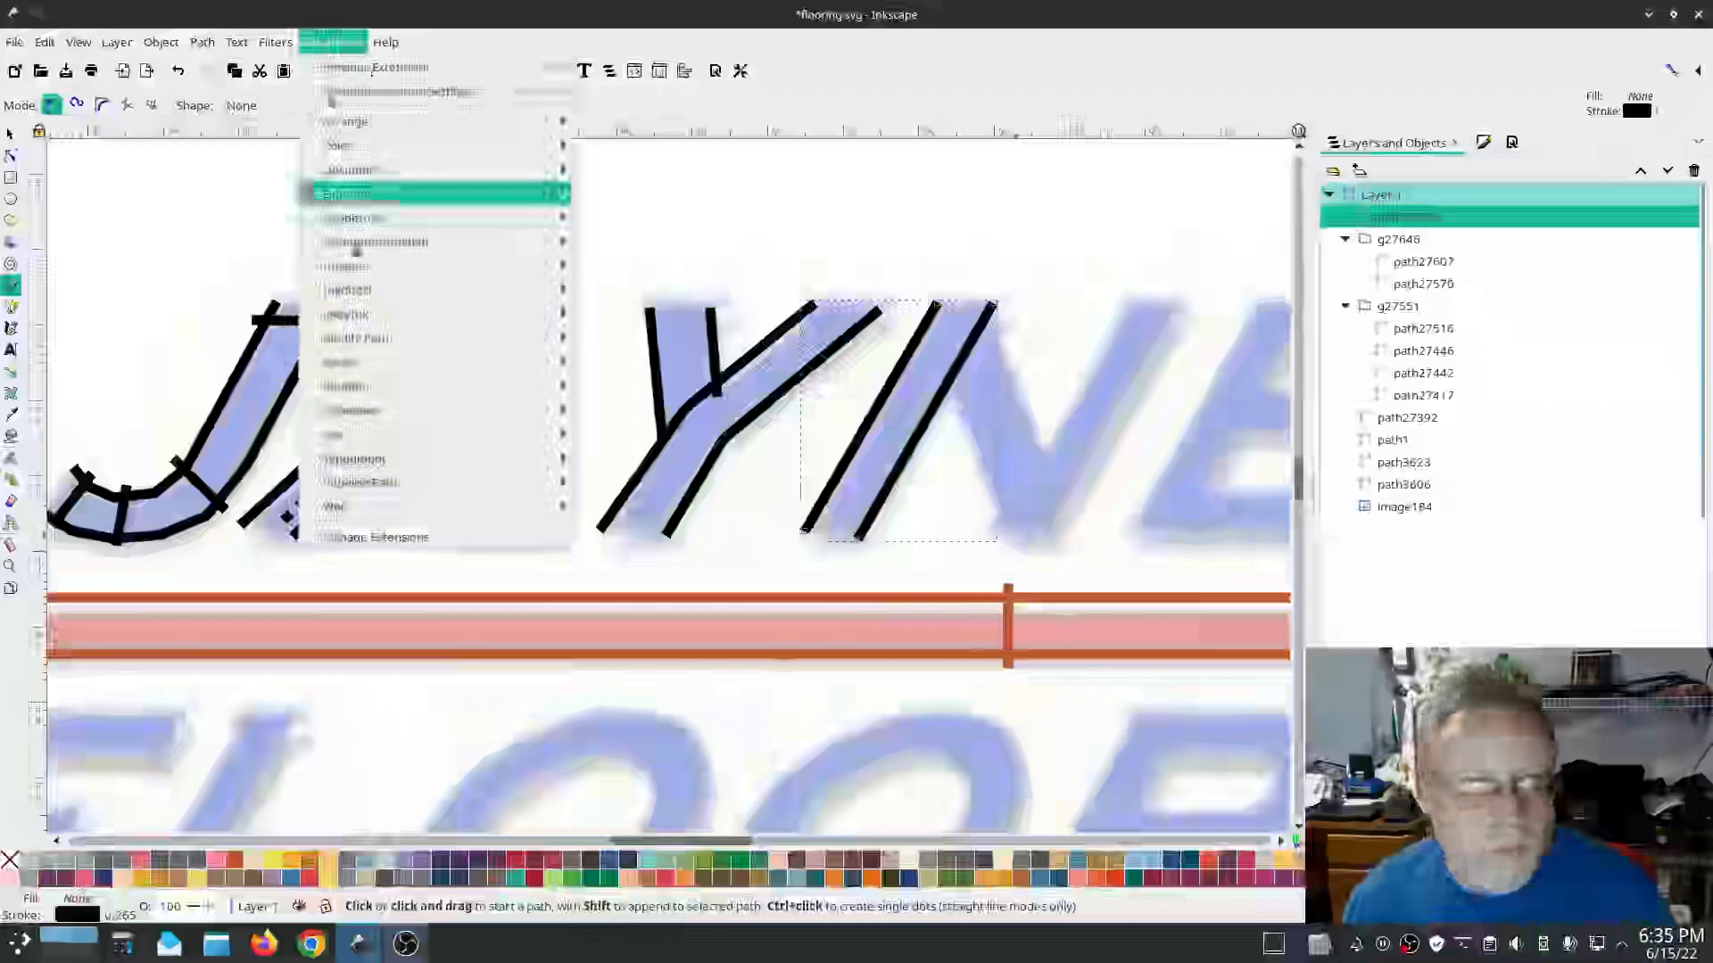
pyautogui.moveTo(383, 287)
pyautogui.click(642, 430)
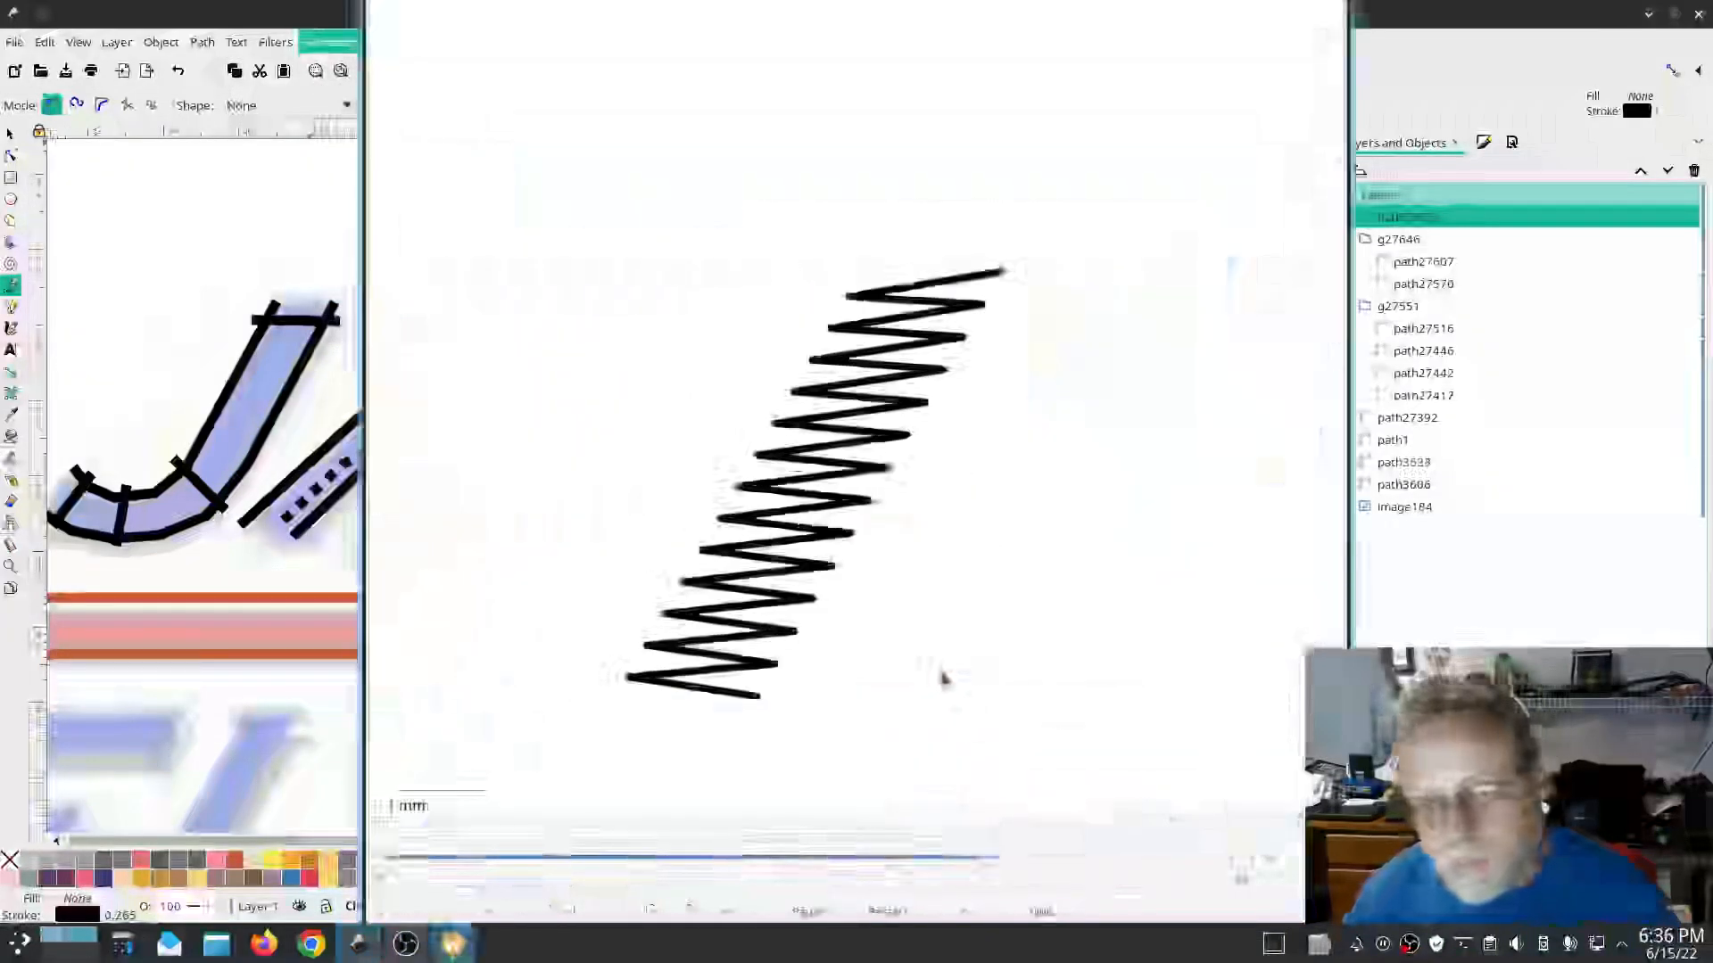
pyautogui.click(1041, 911)
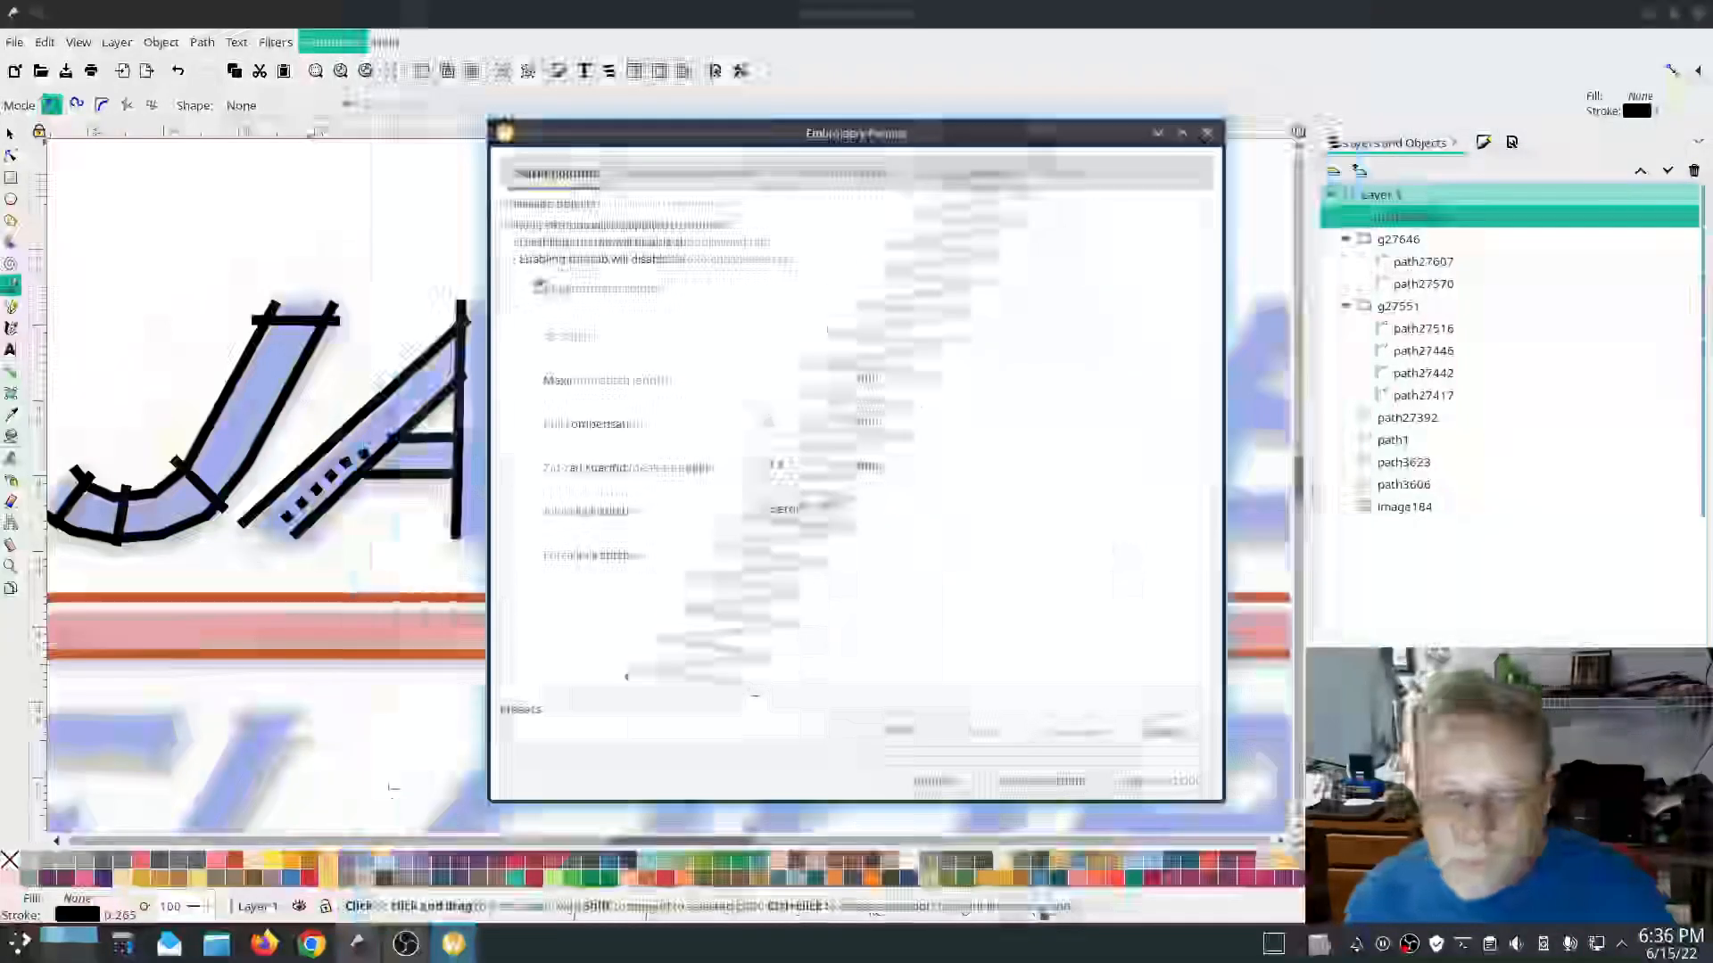
pyautogui.click(935, 784)
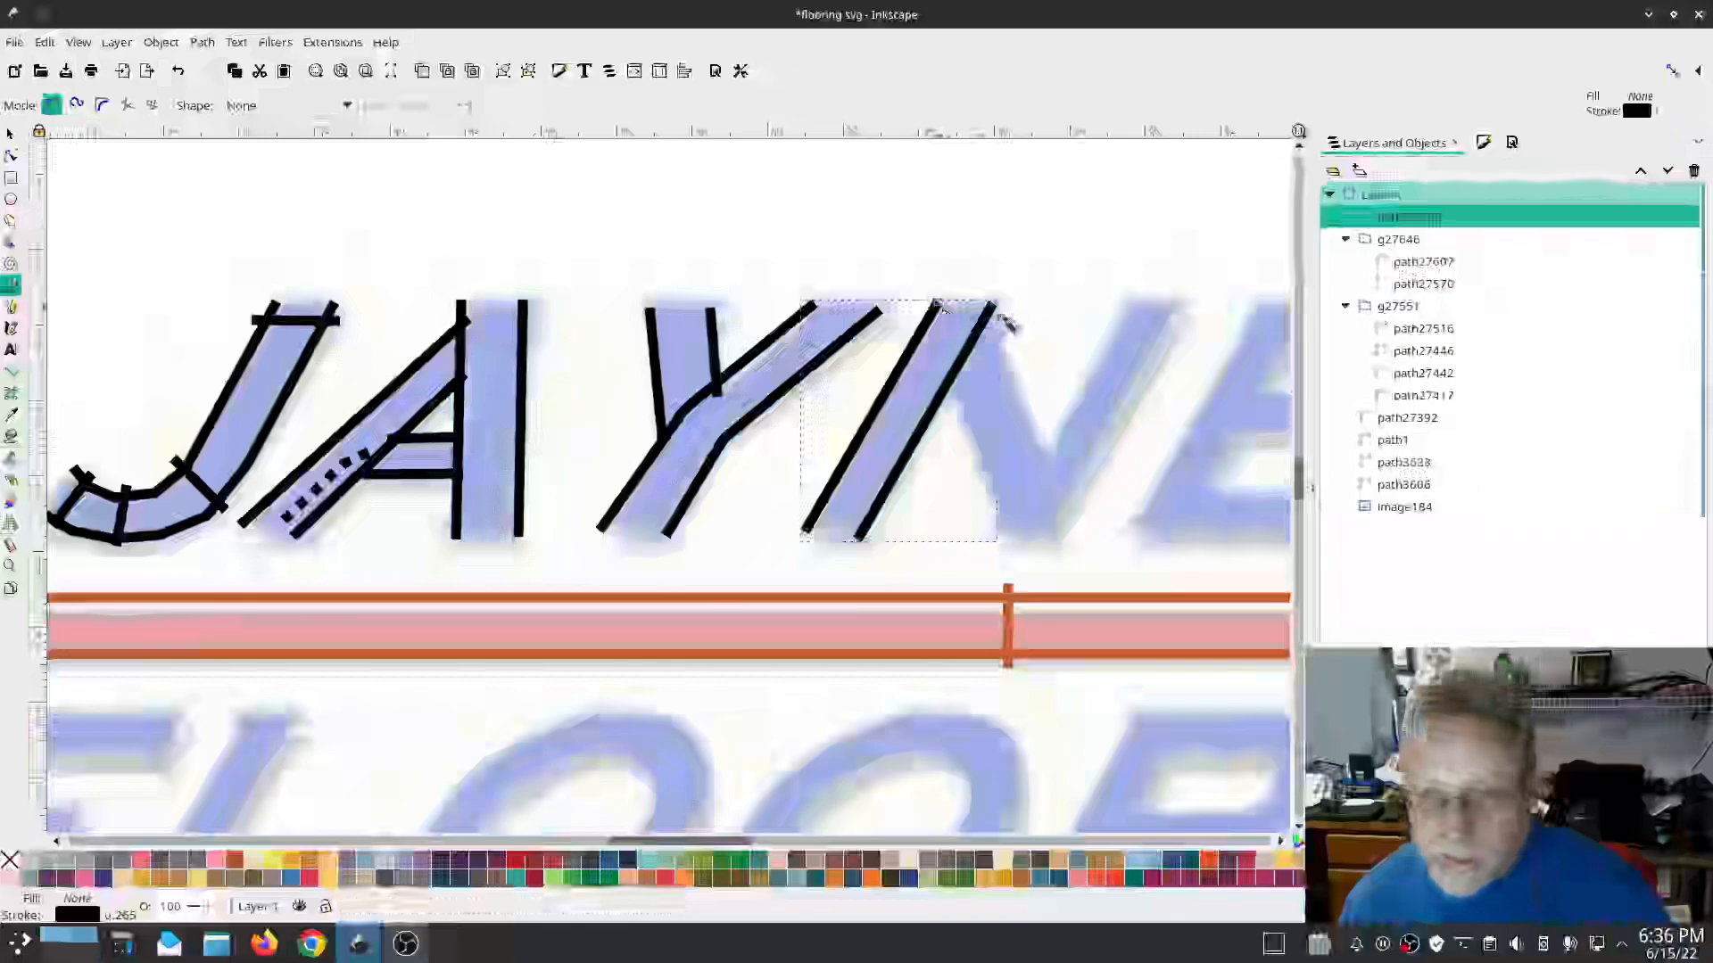
# Step: Flip the satin column rails of the N's left stem
pyautogui.click(342, 43)
pyautogui.moveTo(357, 290)
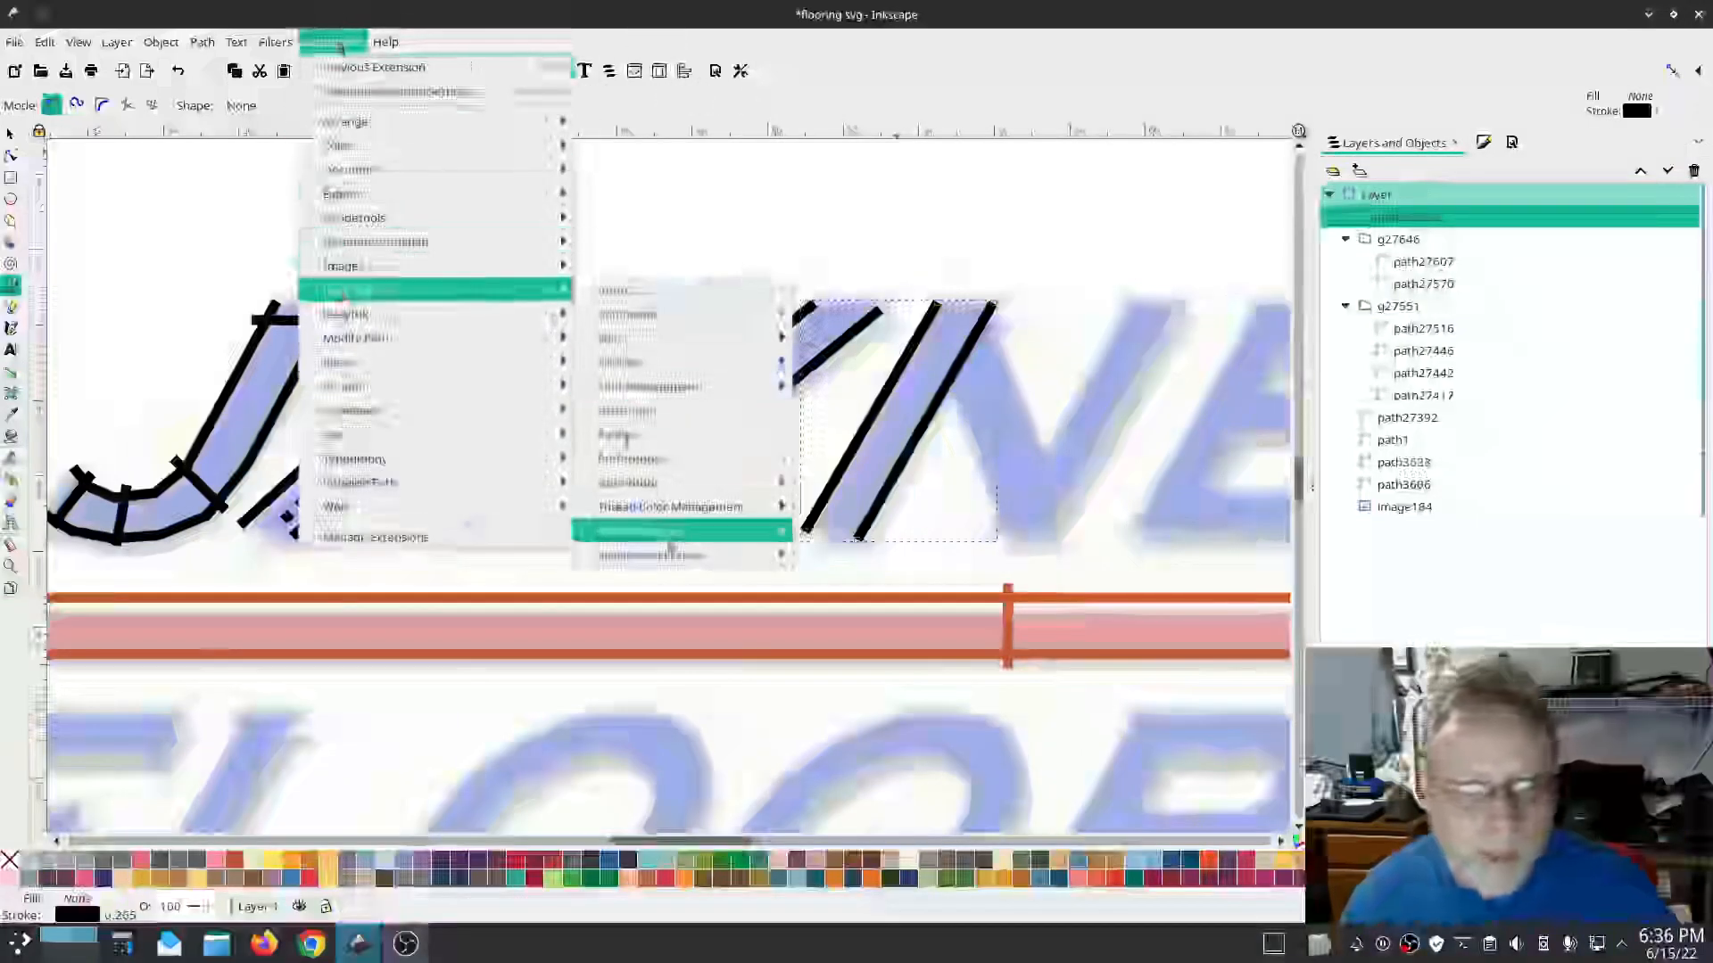
pyautogui.moveTo(660, 534)
pyautogui.moveTo(655, 485)
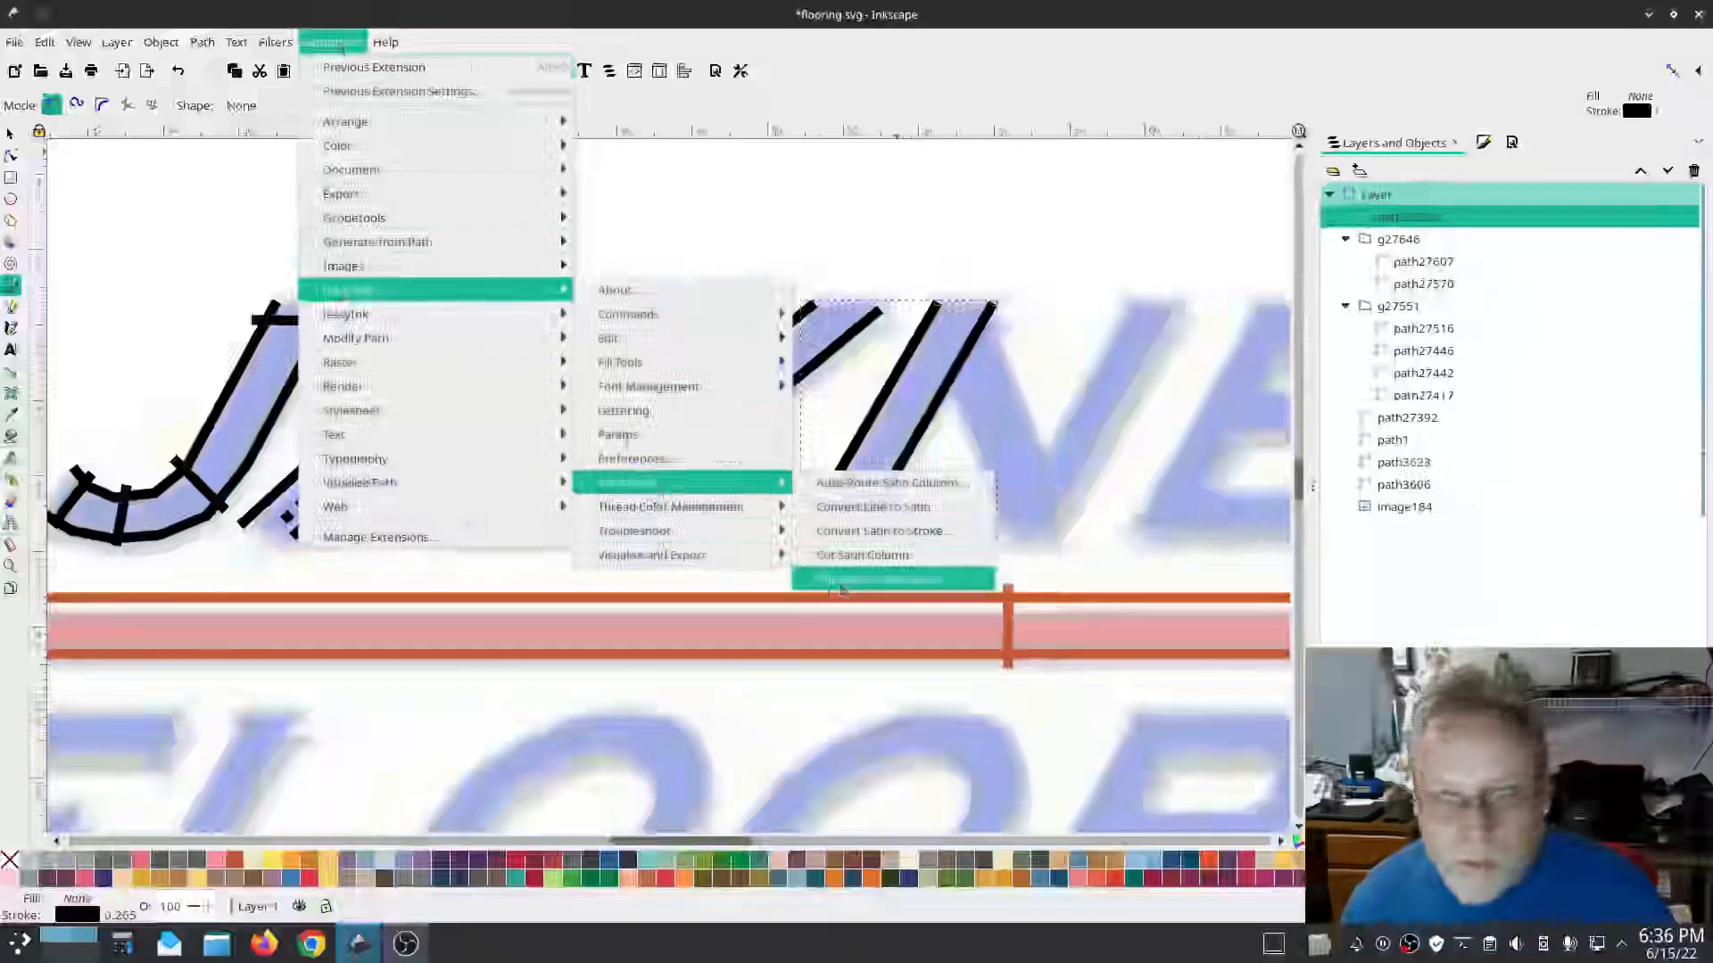
pyautogui.click(831, 580)
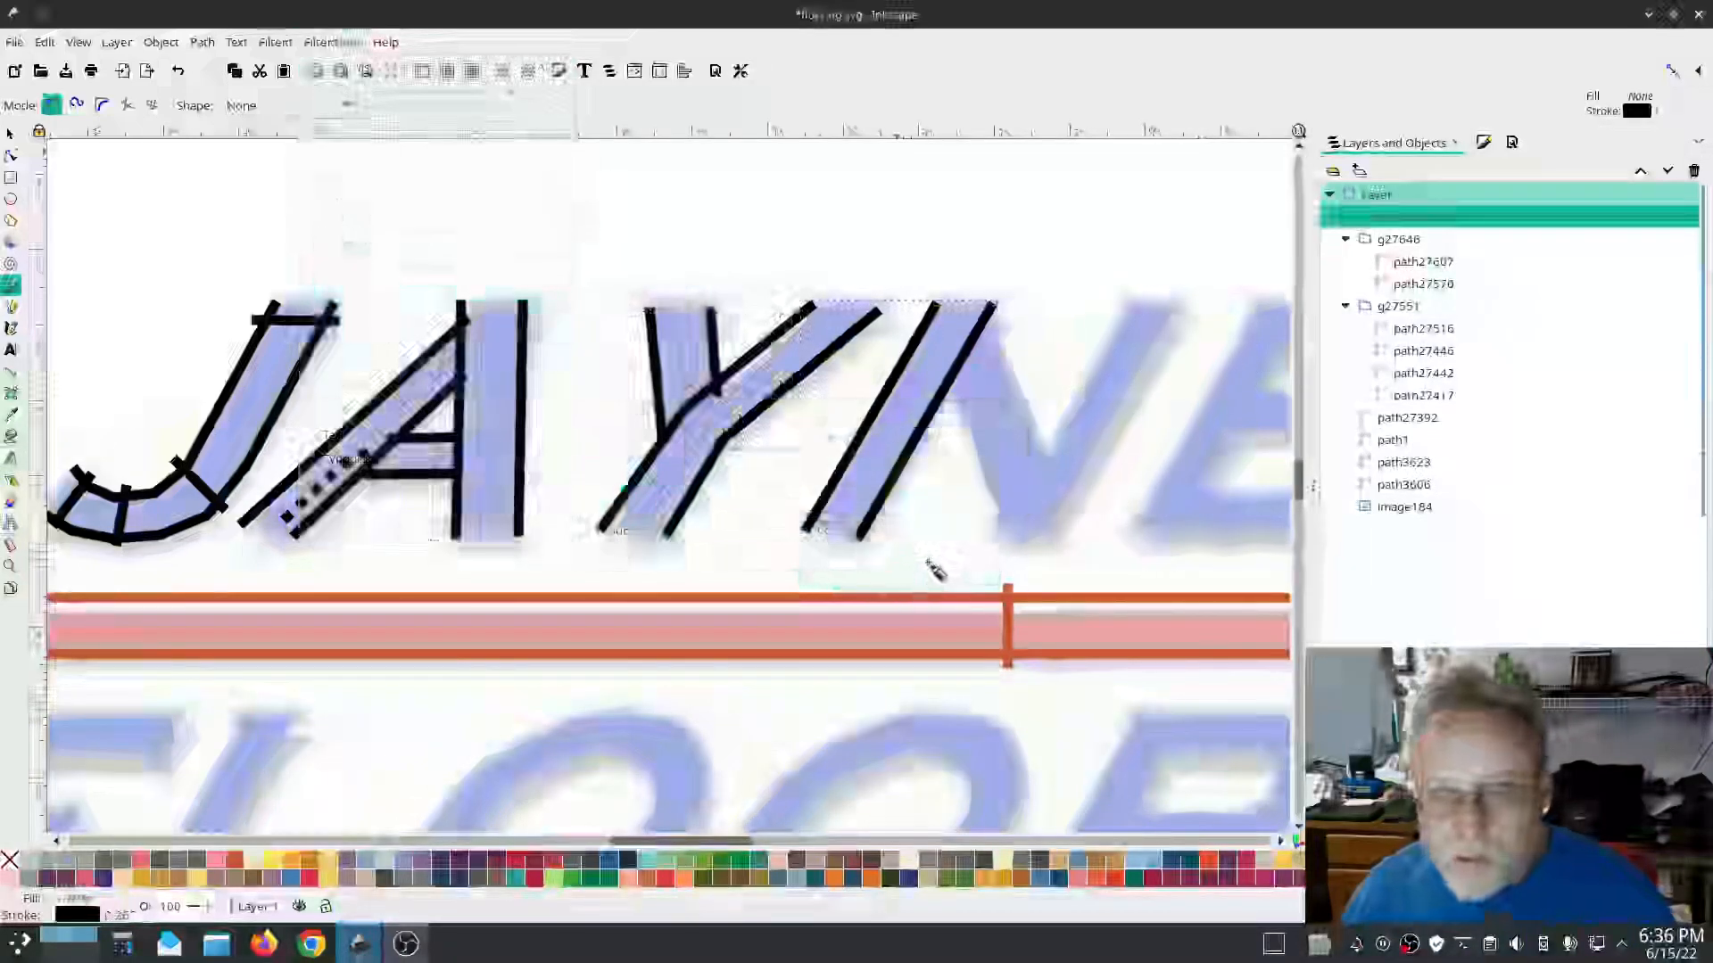
# Step: Recheck the stitch simulation of the N's left stem with its flipped rails, leaving the Ink/Stitch parameters as they are
pyautogui.click(338, 44)
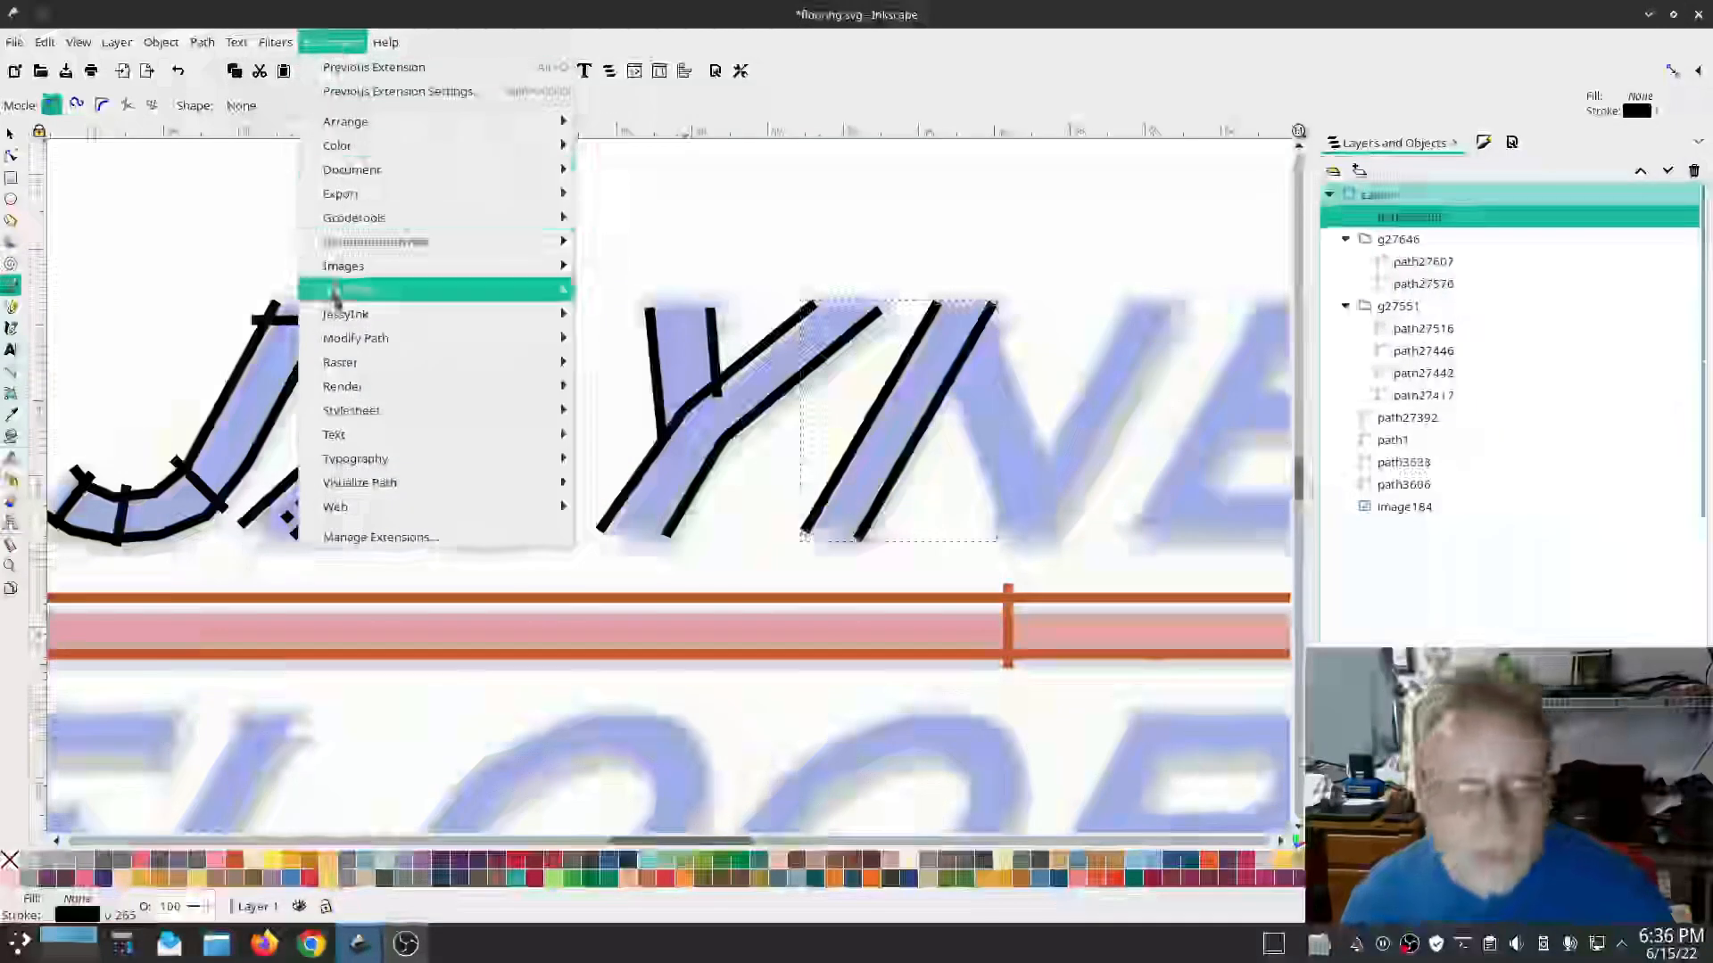
pyautogui.moveTo(337, 290)
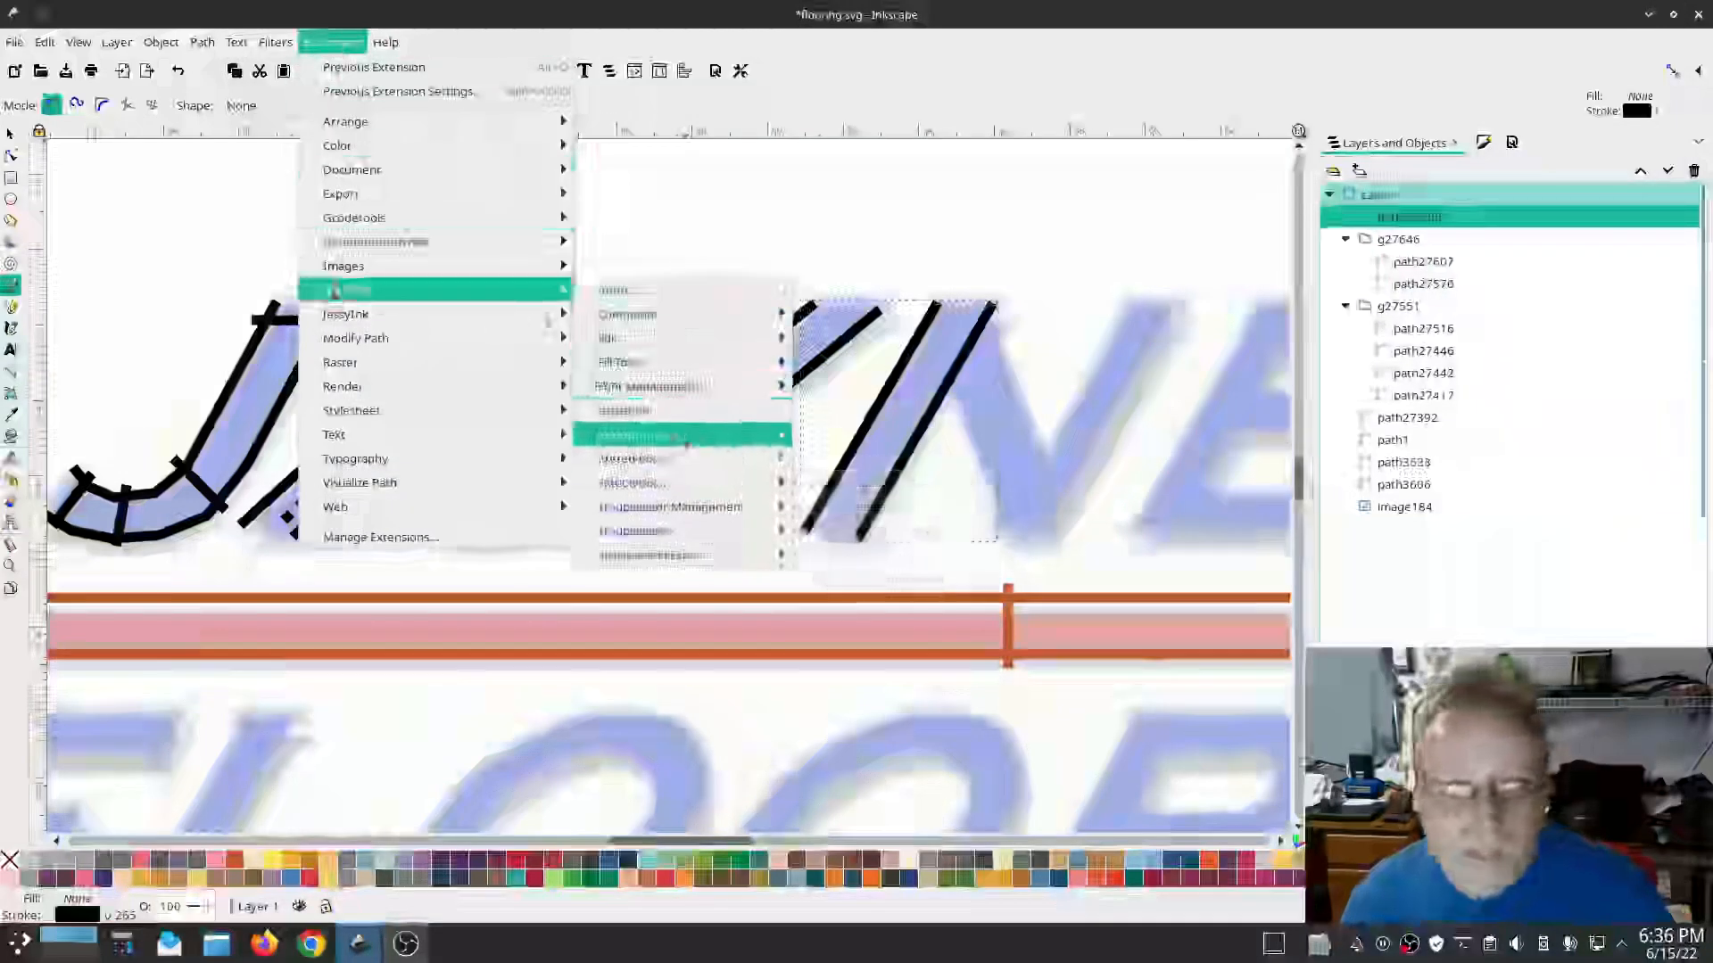
pyautogui.click(705, 436)
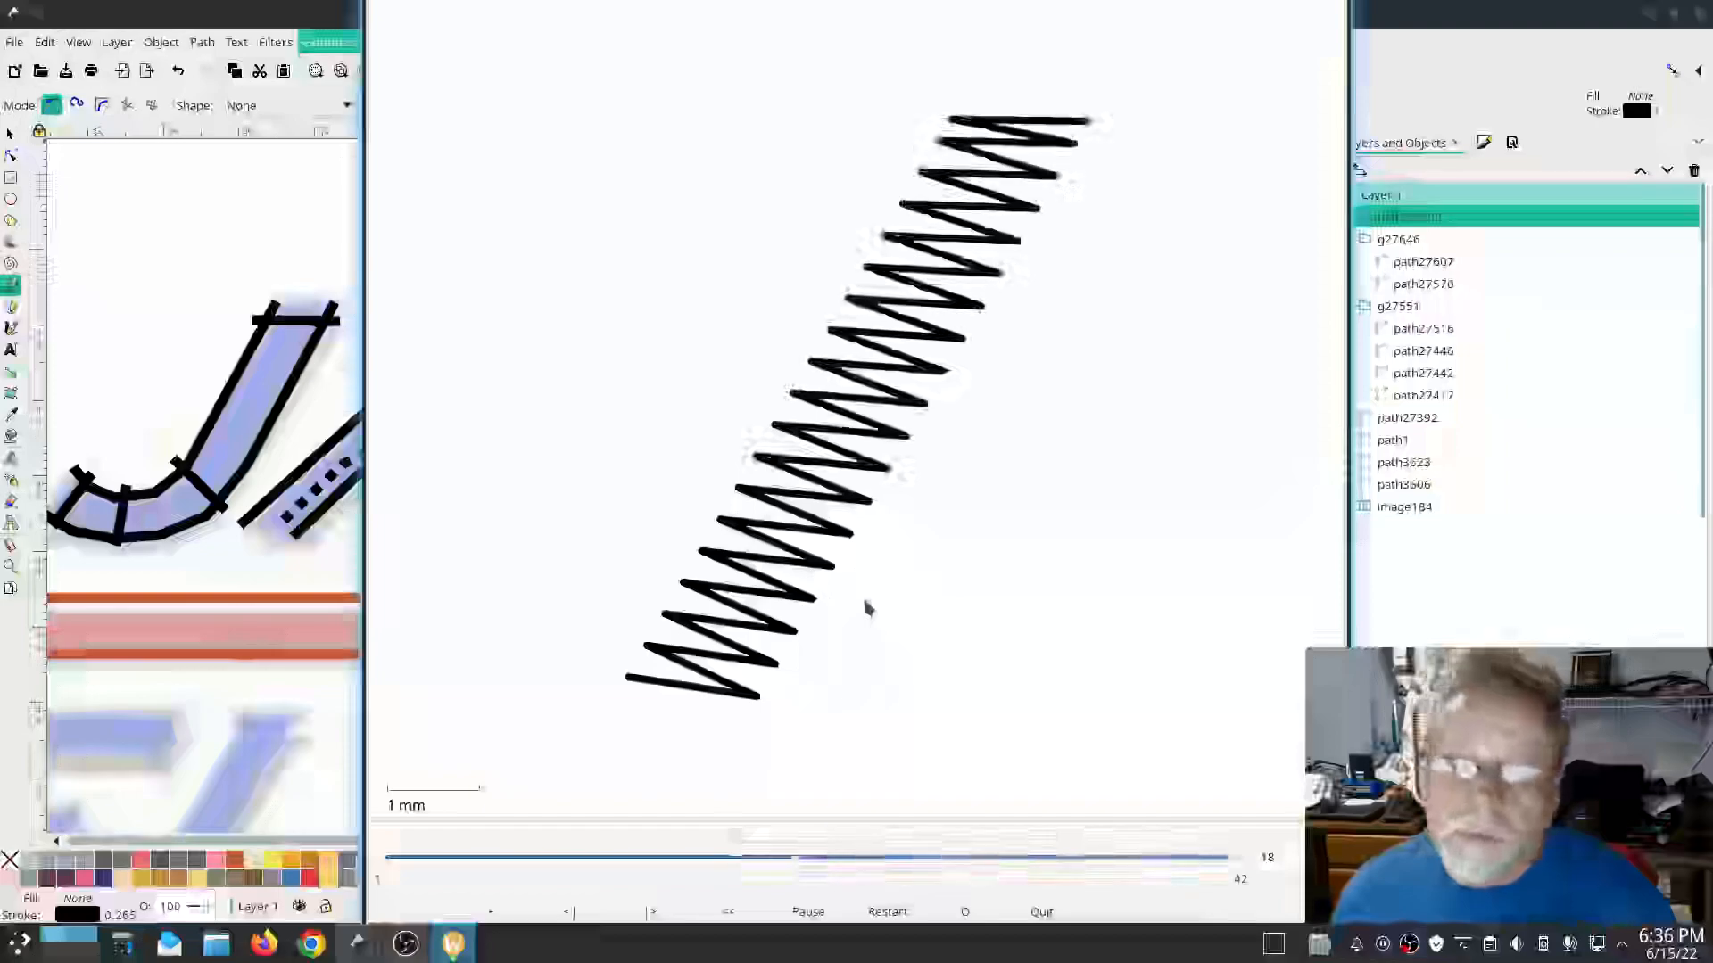
pyautogui.click(1040, 912)
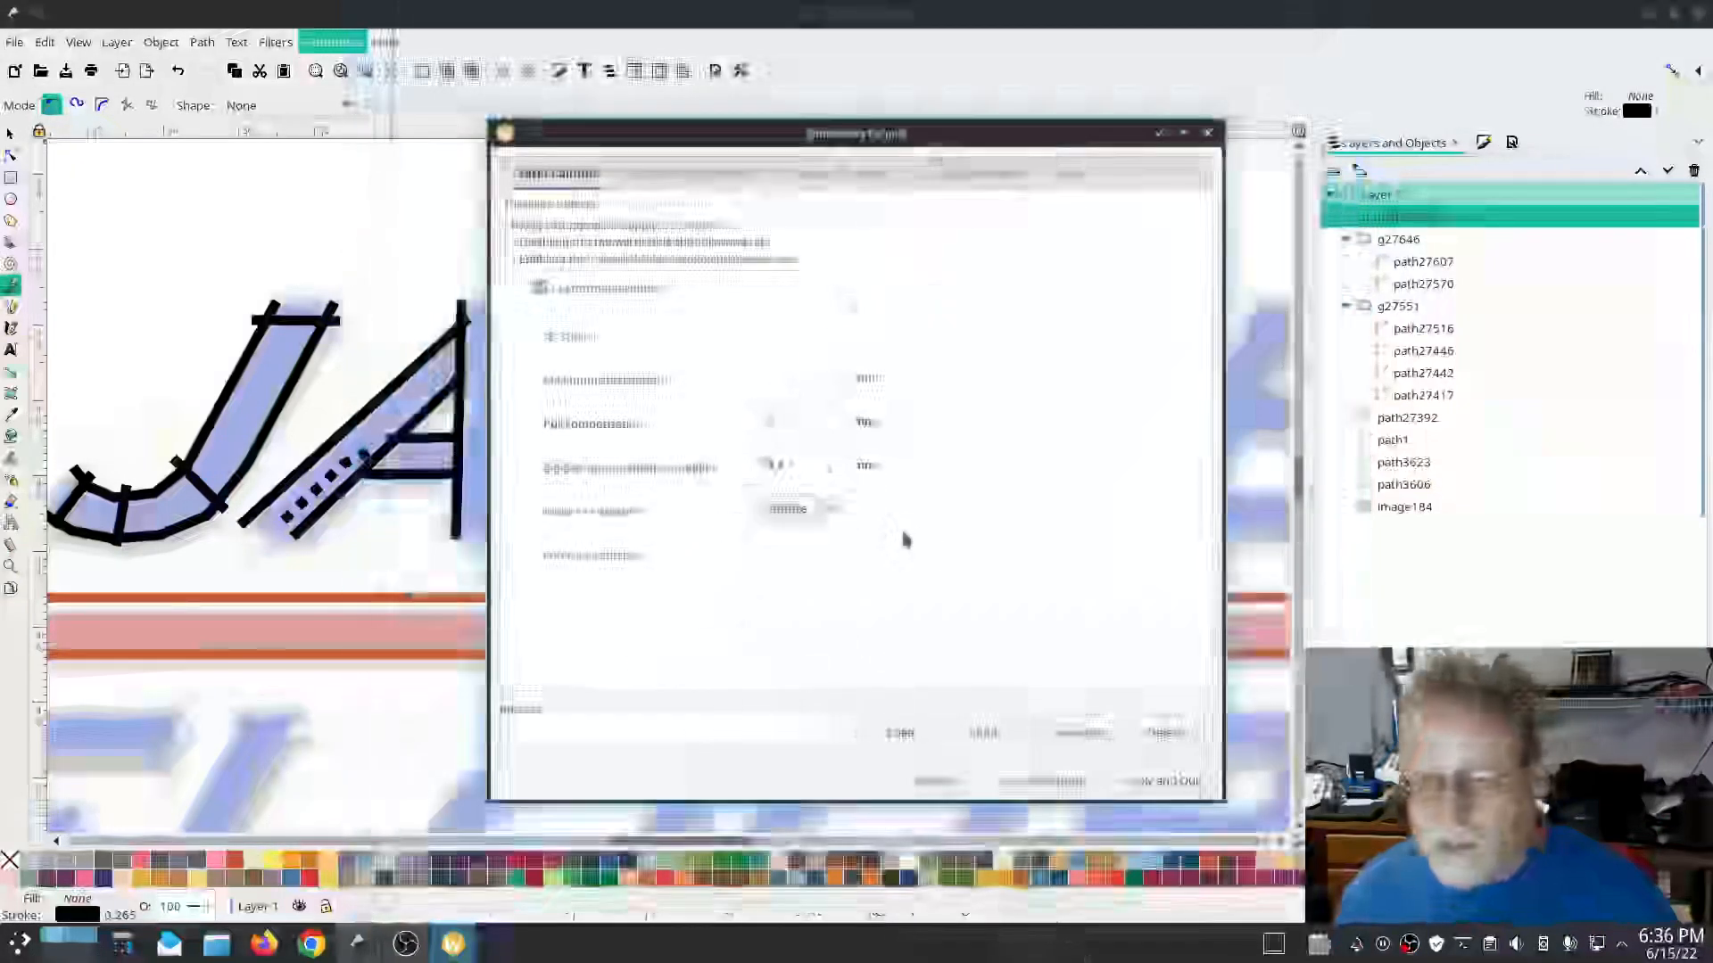
pyautogui.click(944, 783)
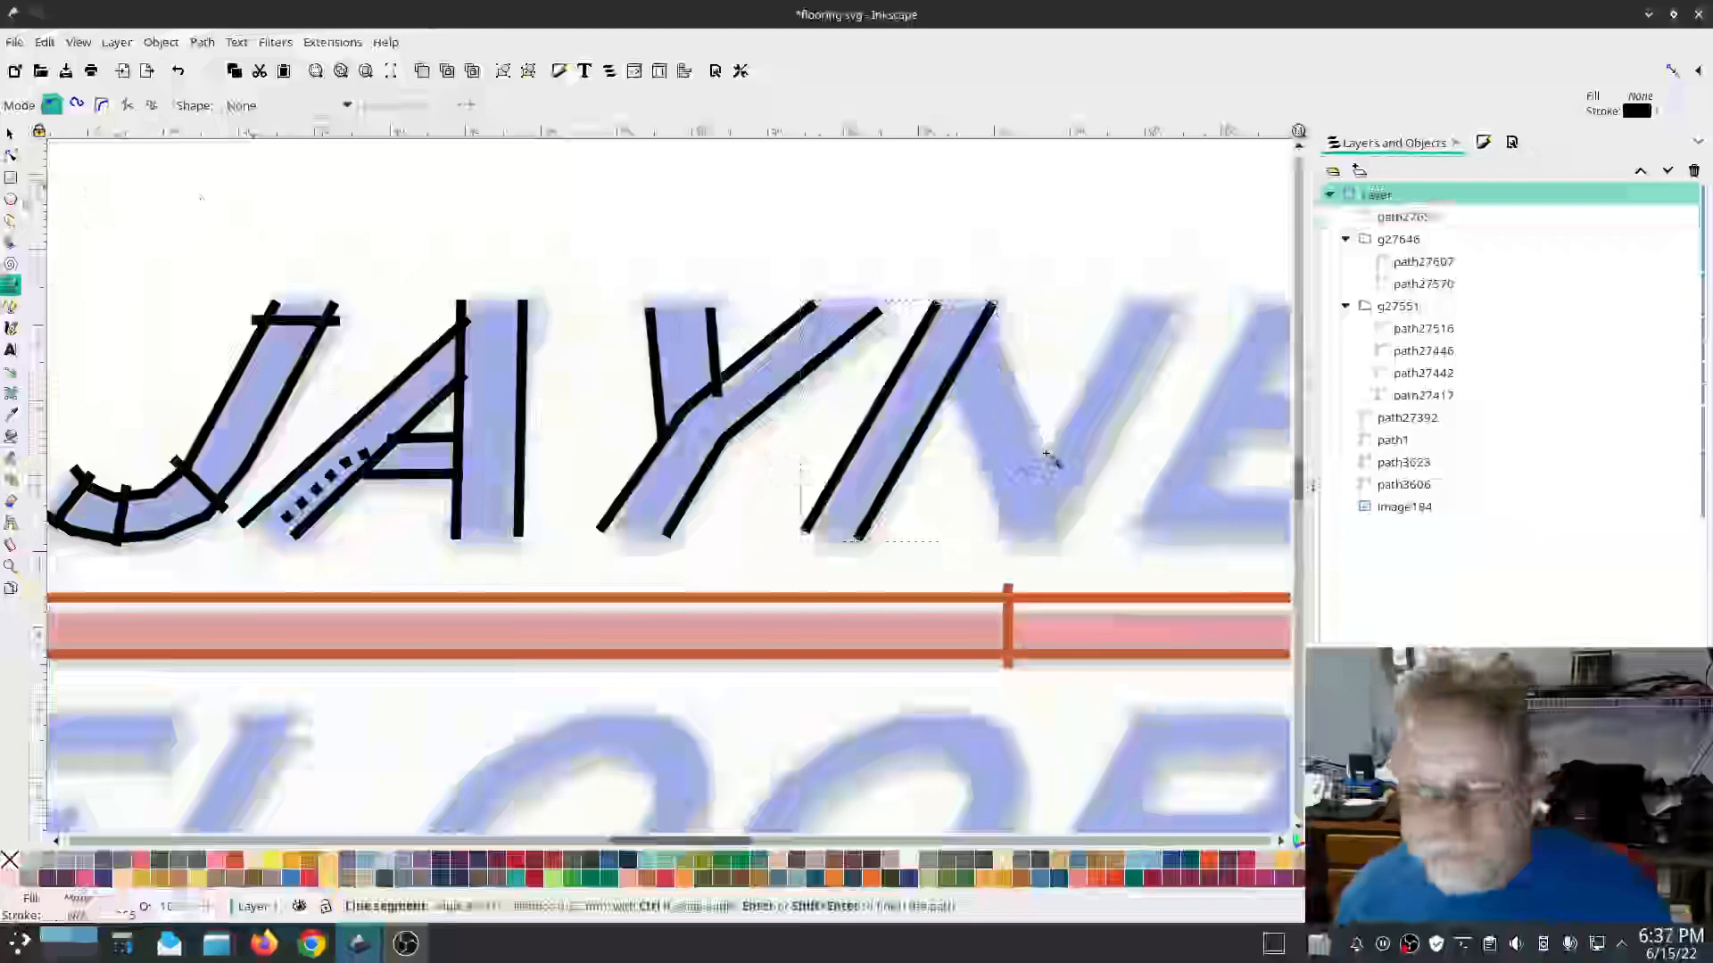
# Step: Trace the N's diagonal as two edge lines combined into one path and make it a custom satin column in the Ink/Stitch parameters
pyautogui.doubleClick(1049, 455)
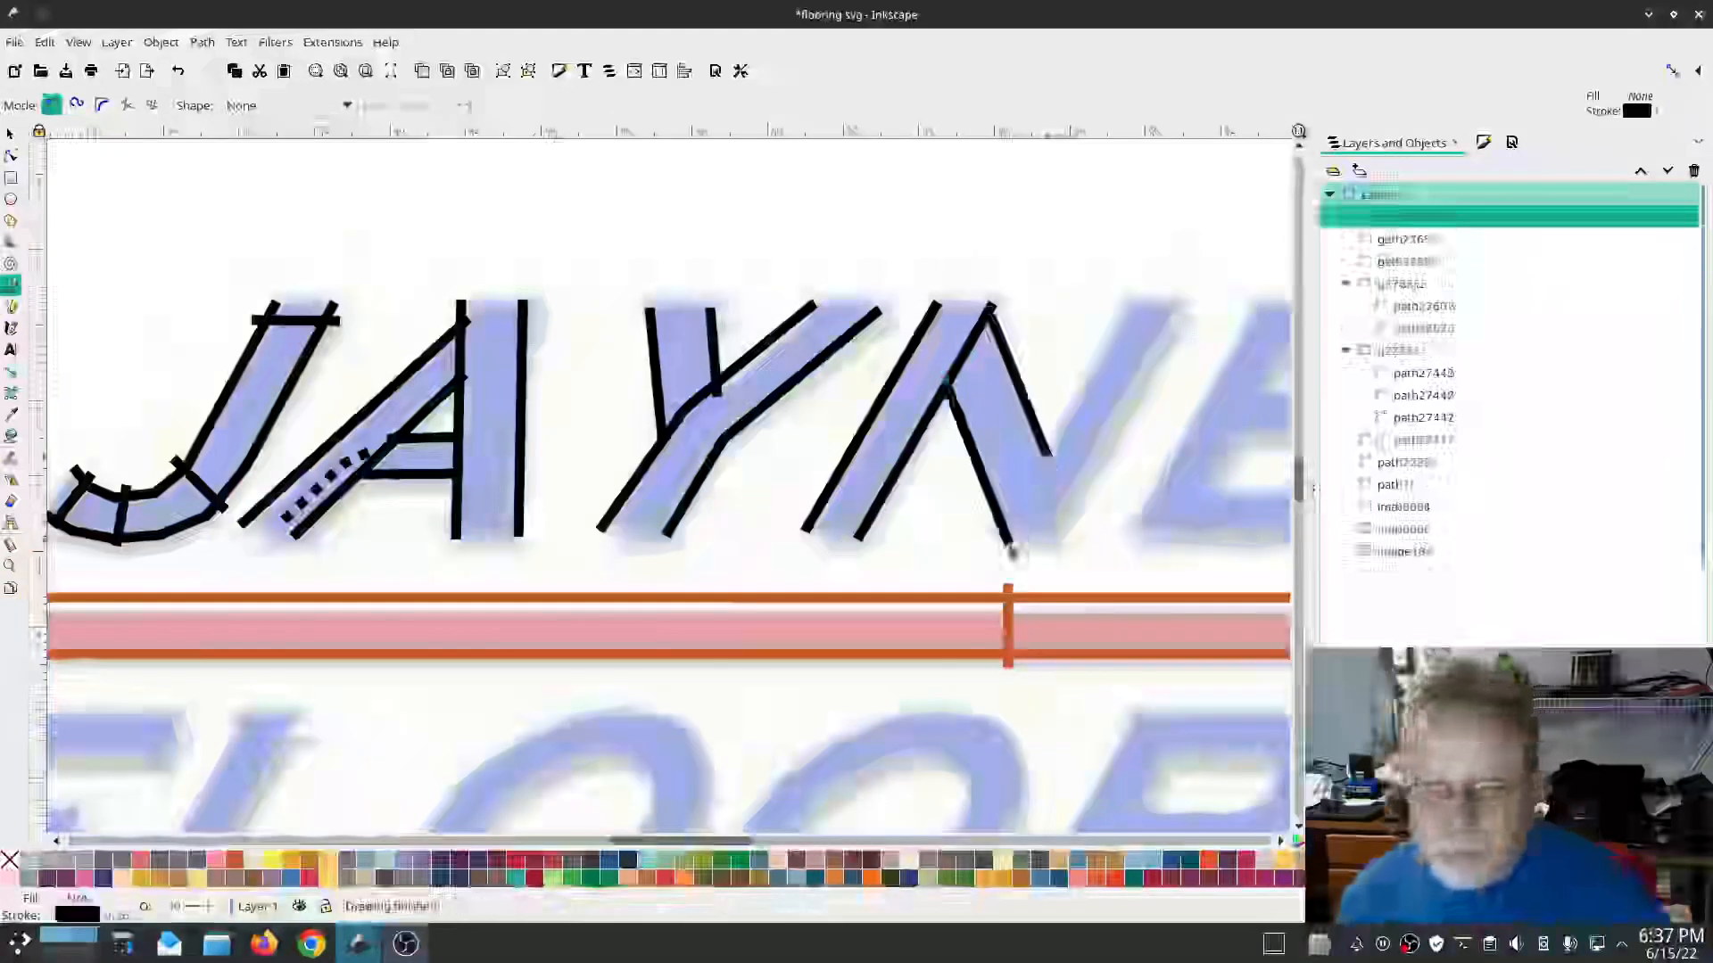
pyautogui.click(332, 42)
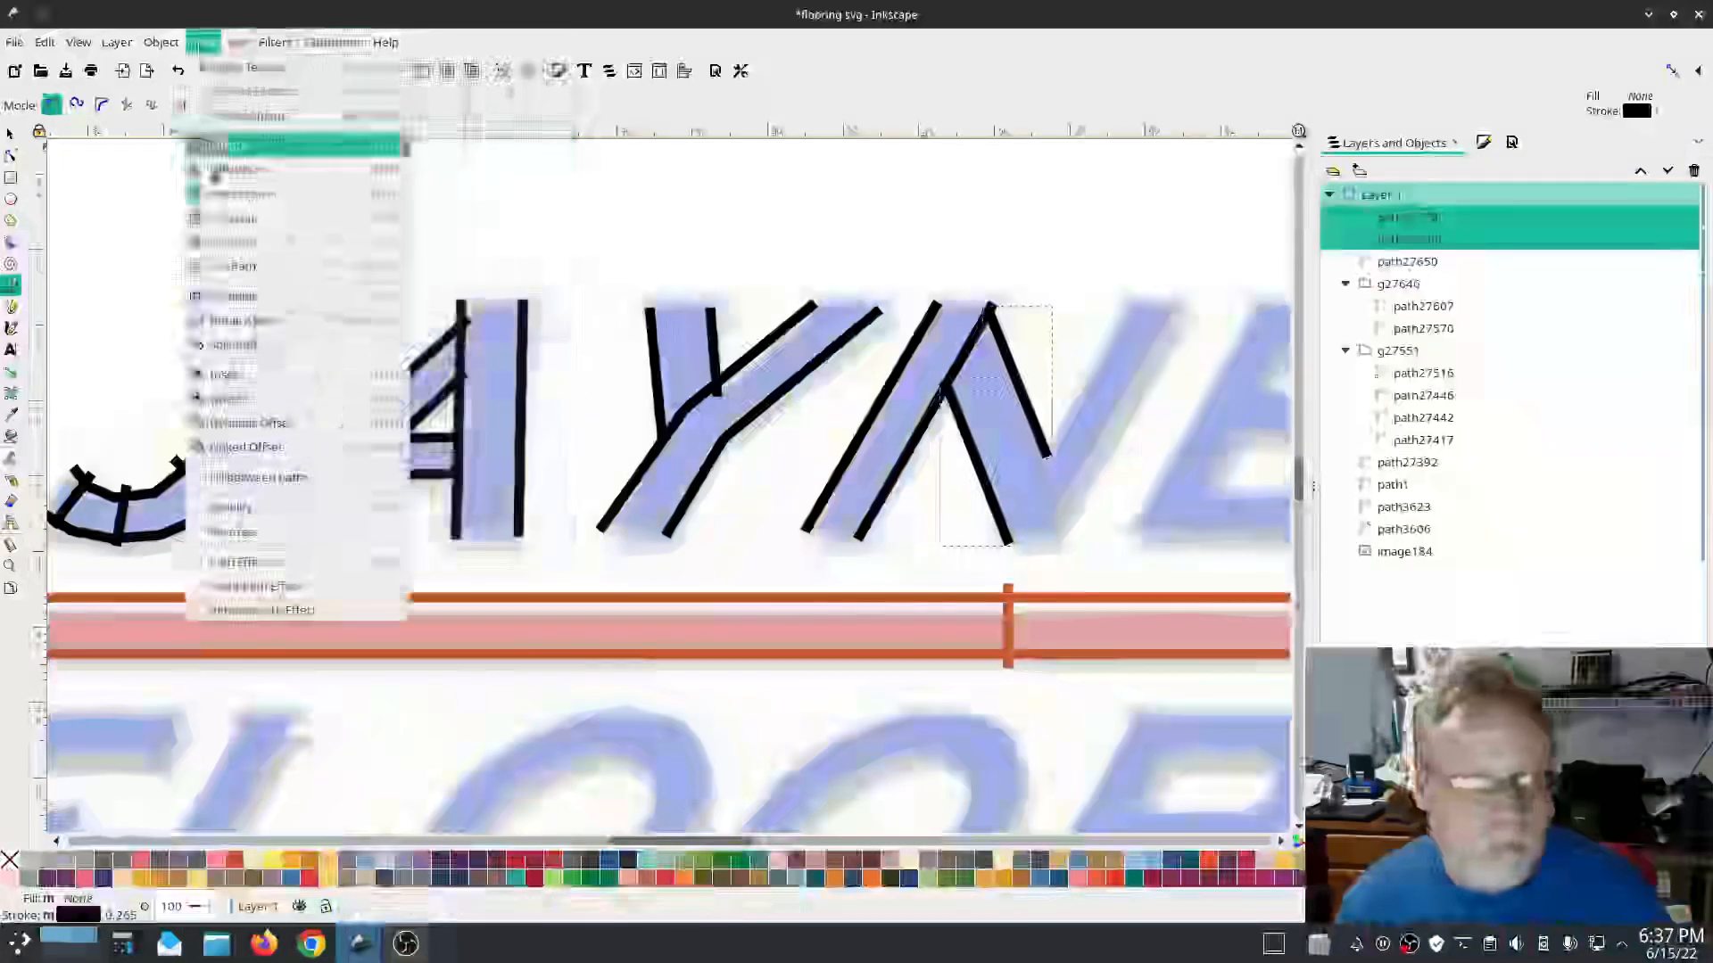
pyautogui.moveTo(428, 290)
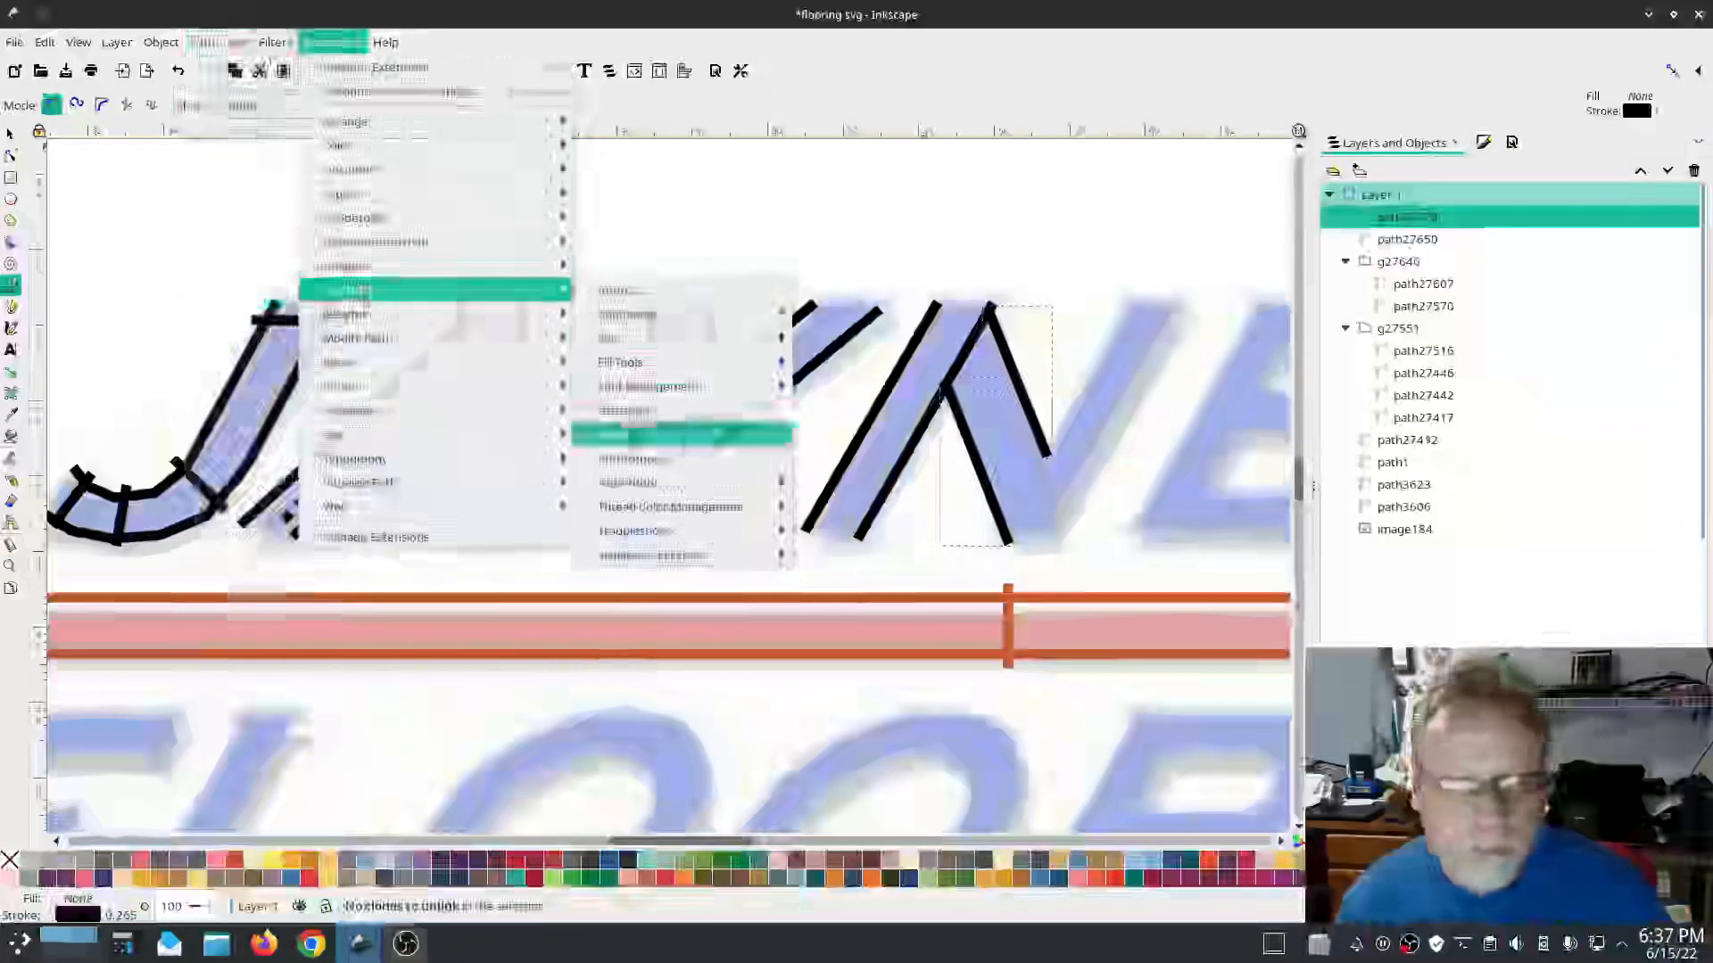
pyautogui.click(664, 411)
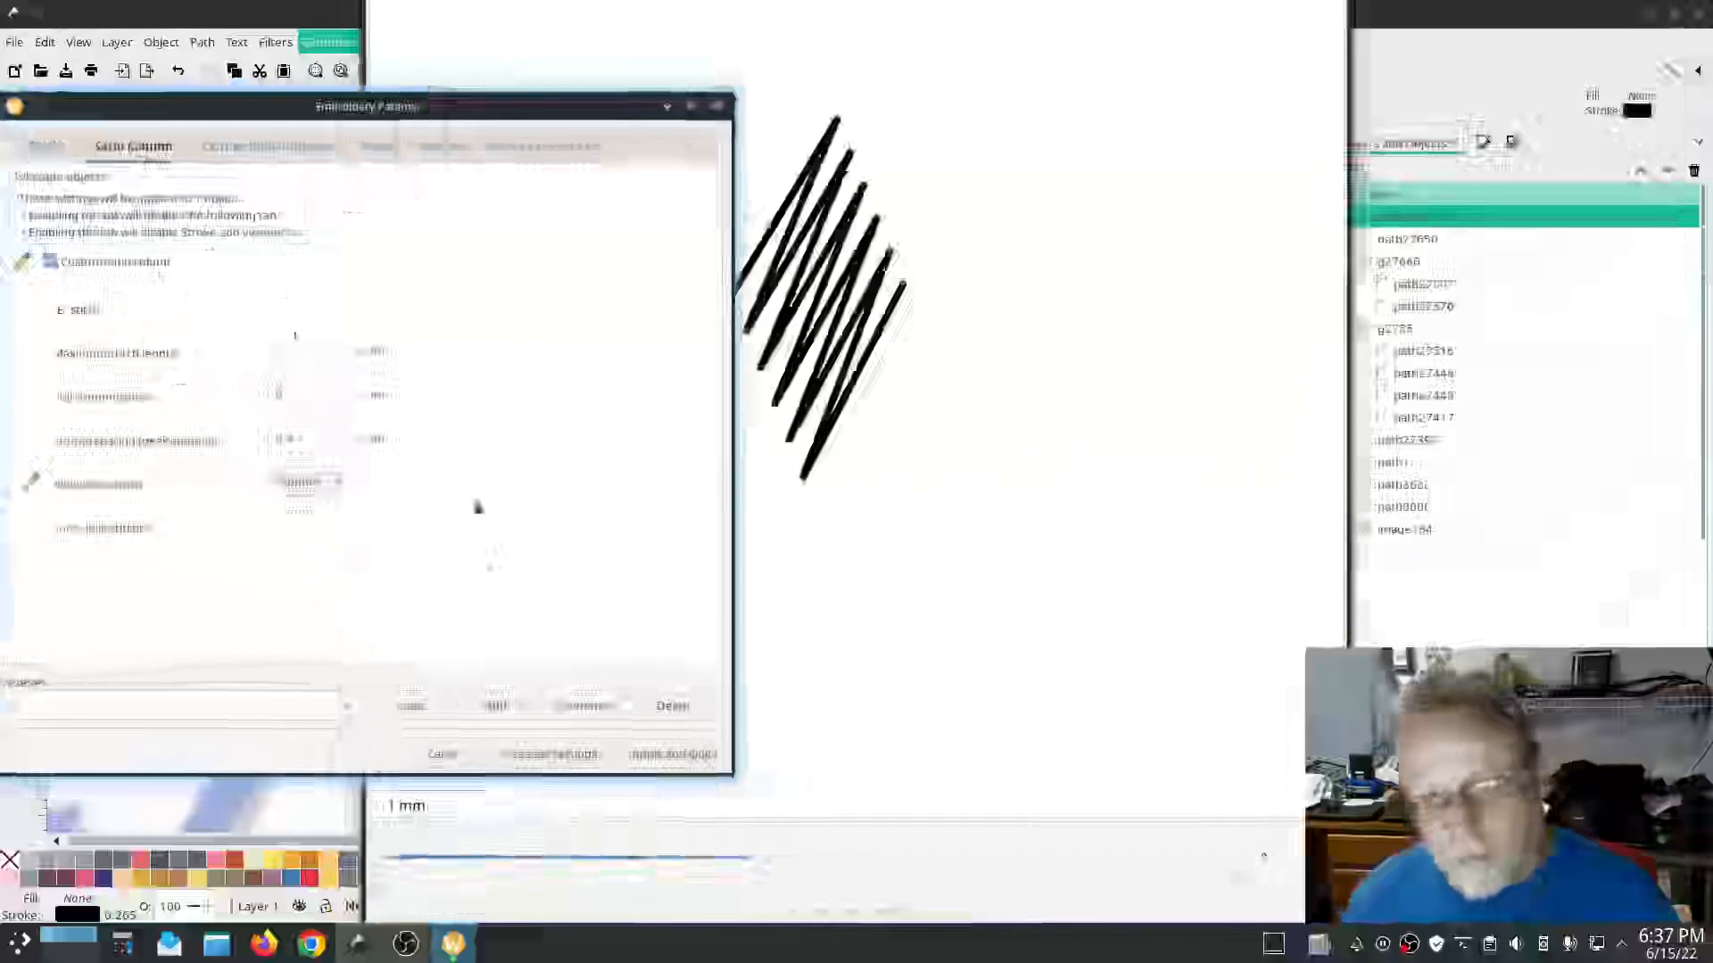
pyautogui.click(663, 756)
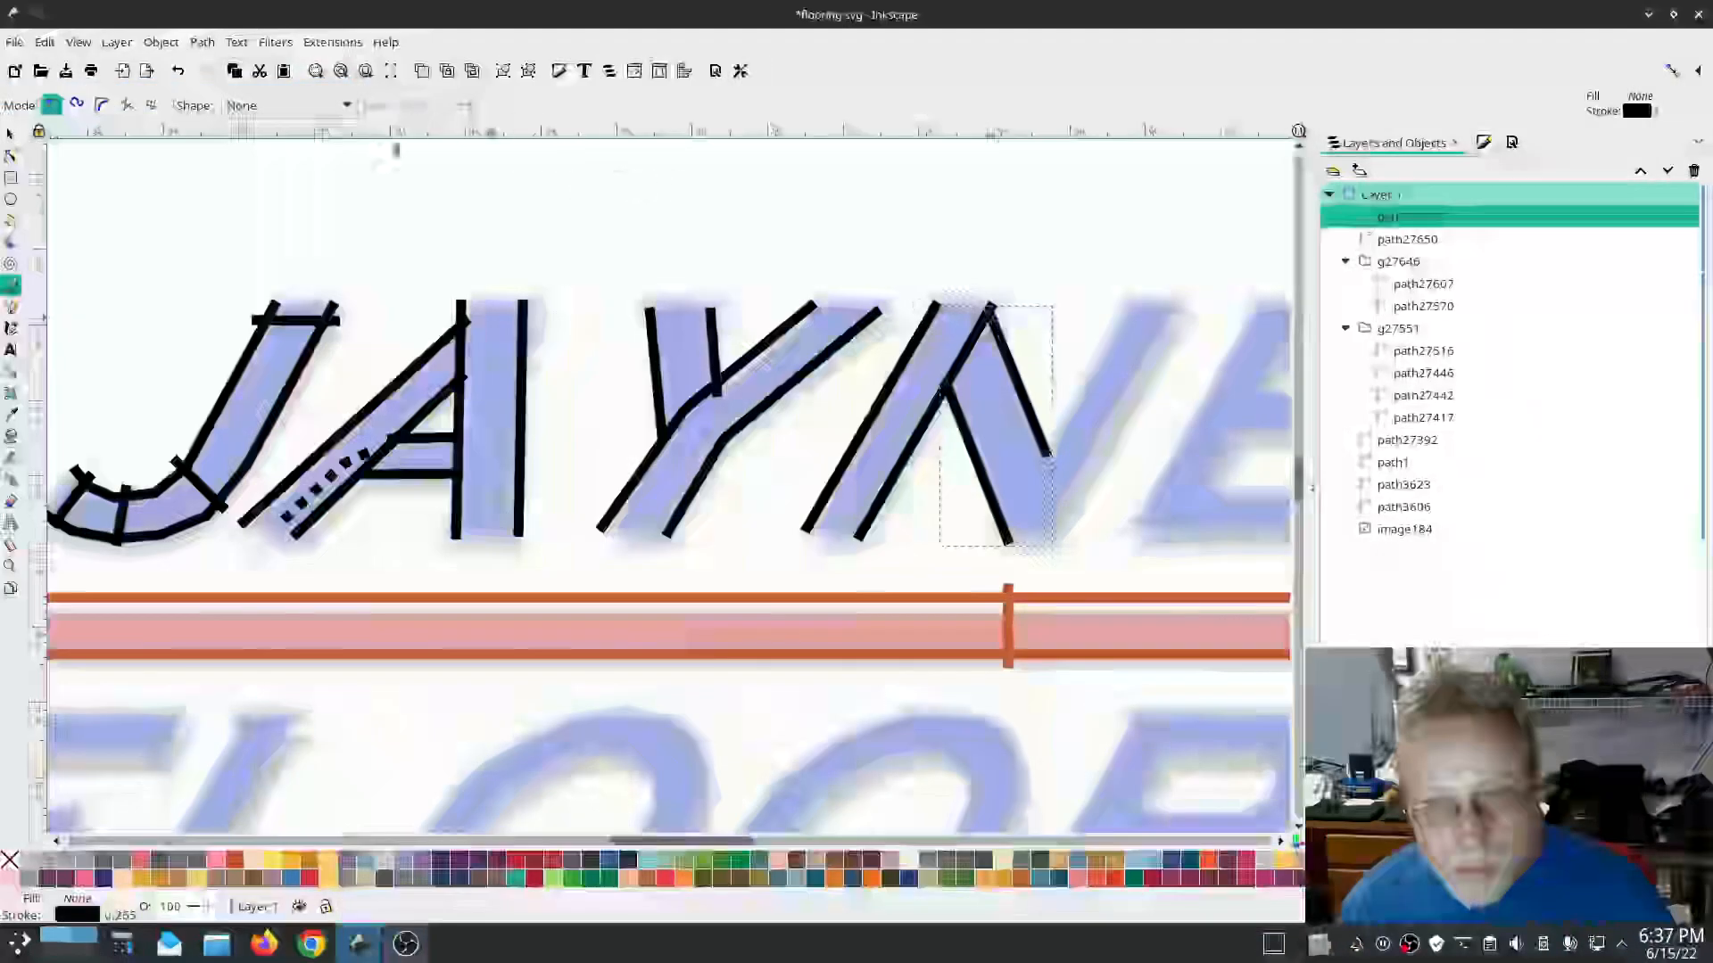
# Step: Preview the stitch simulation of the N's diagonal through the Ink/Stitch parameters to check its stitching direction
pyautogui.click(332, 44)
pyautogui.moveTo(428, 290)
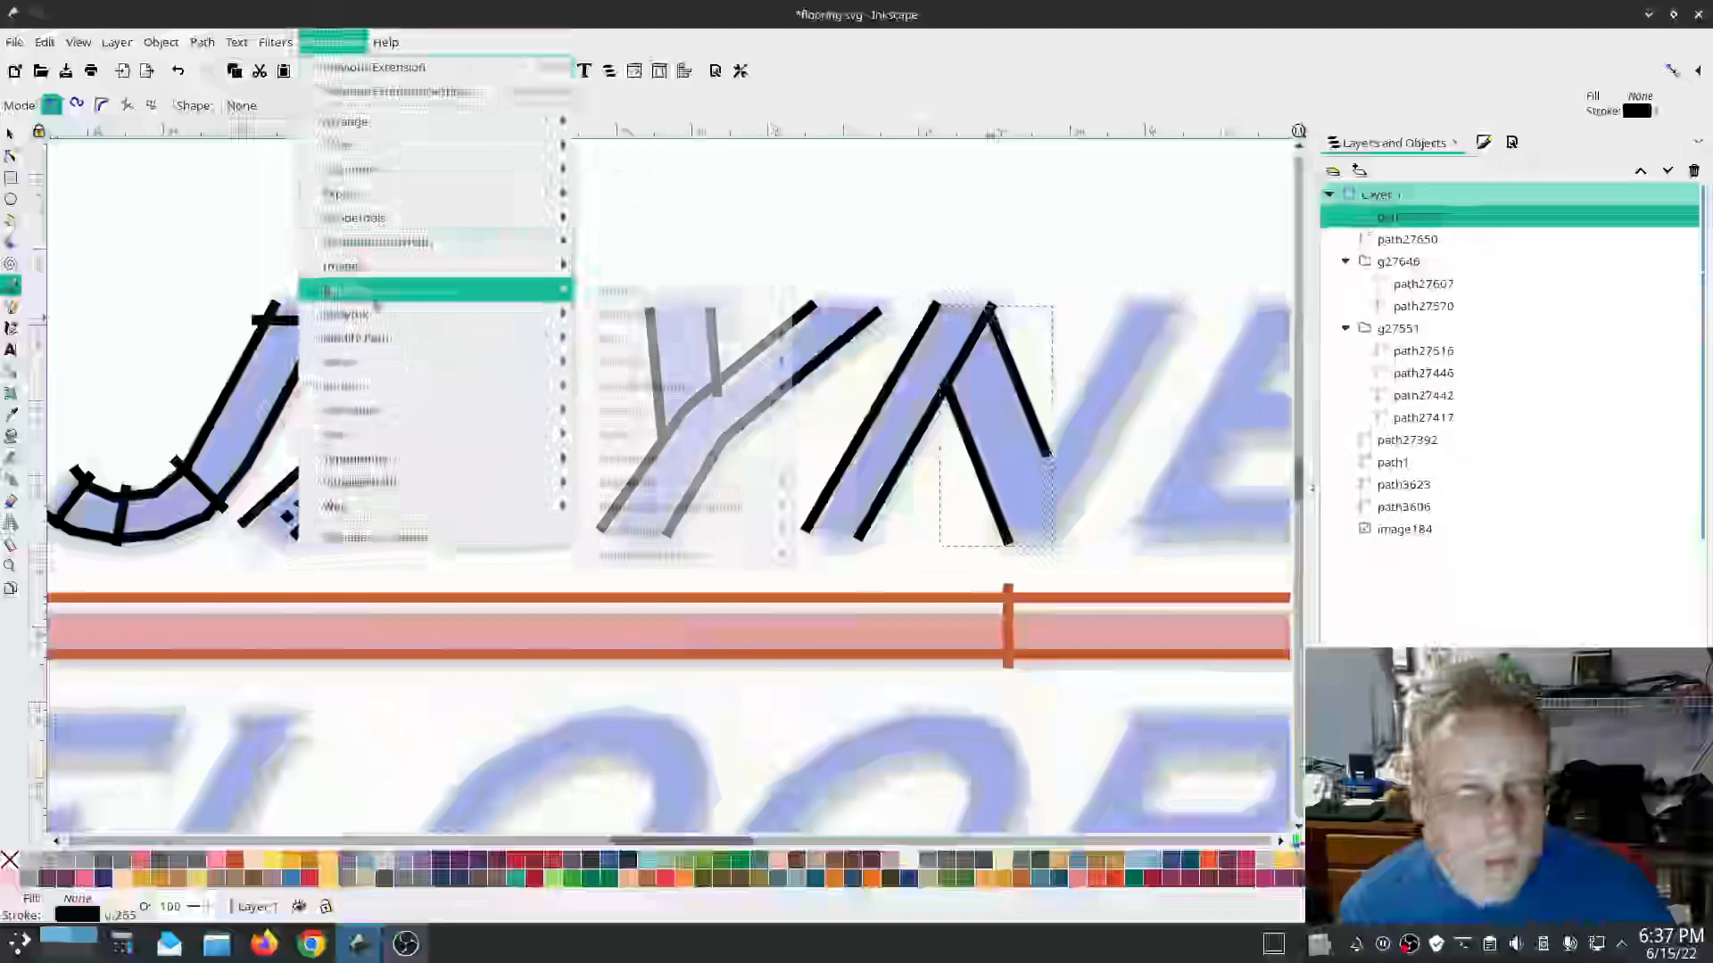
pyautogui.click(642, 433)
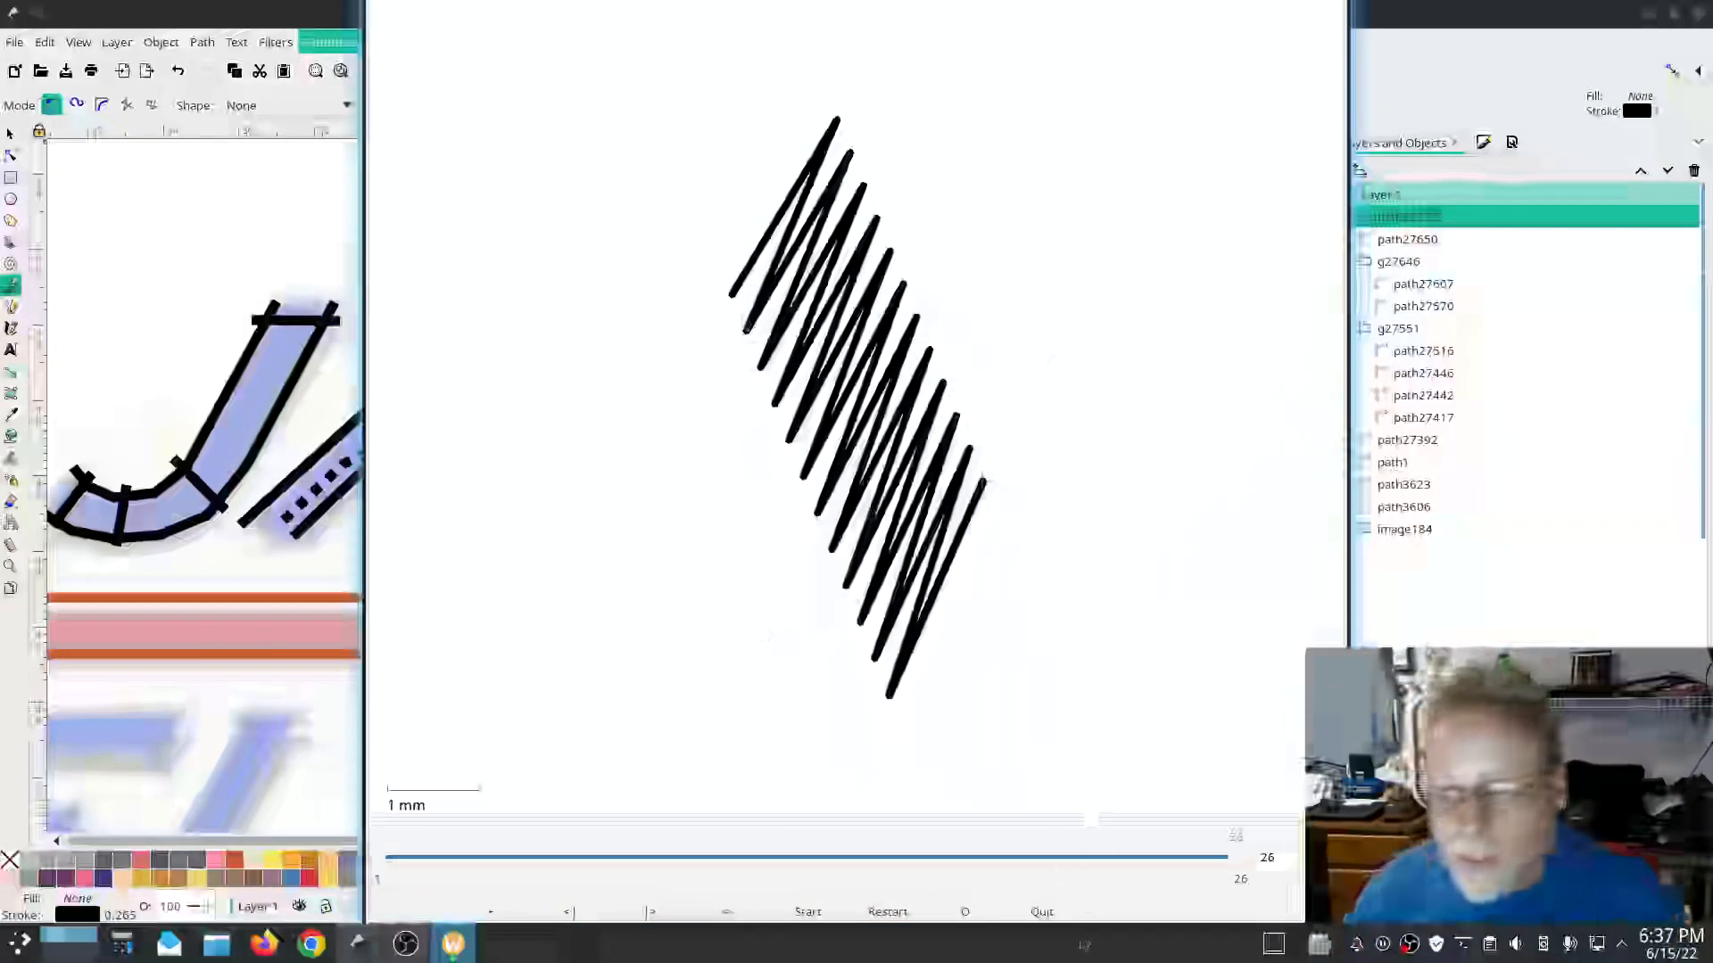
pyautogui.click(1058, 914)
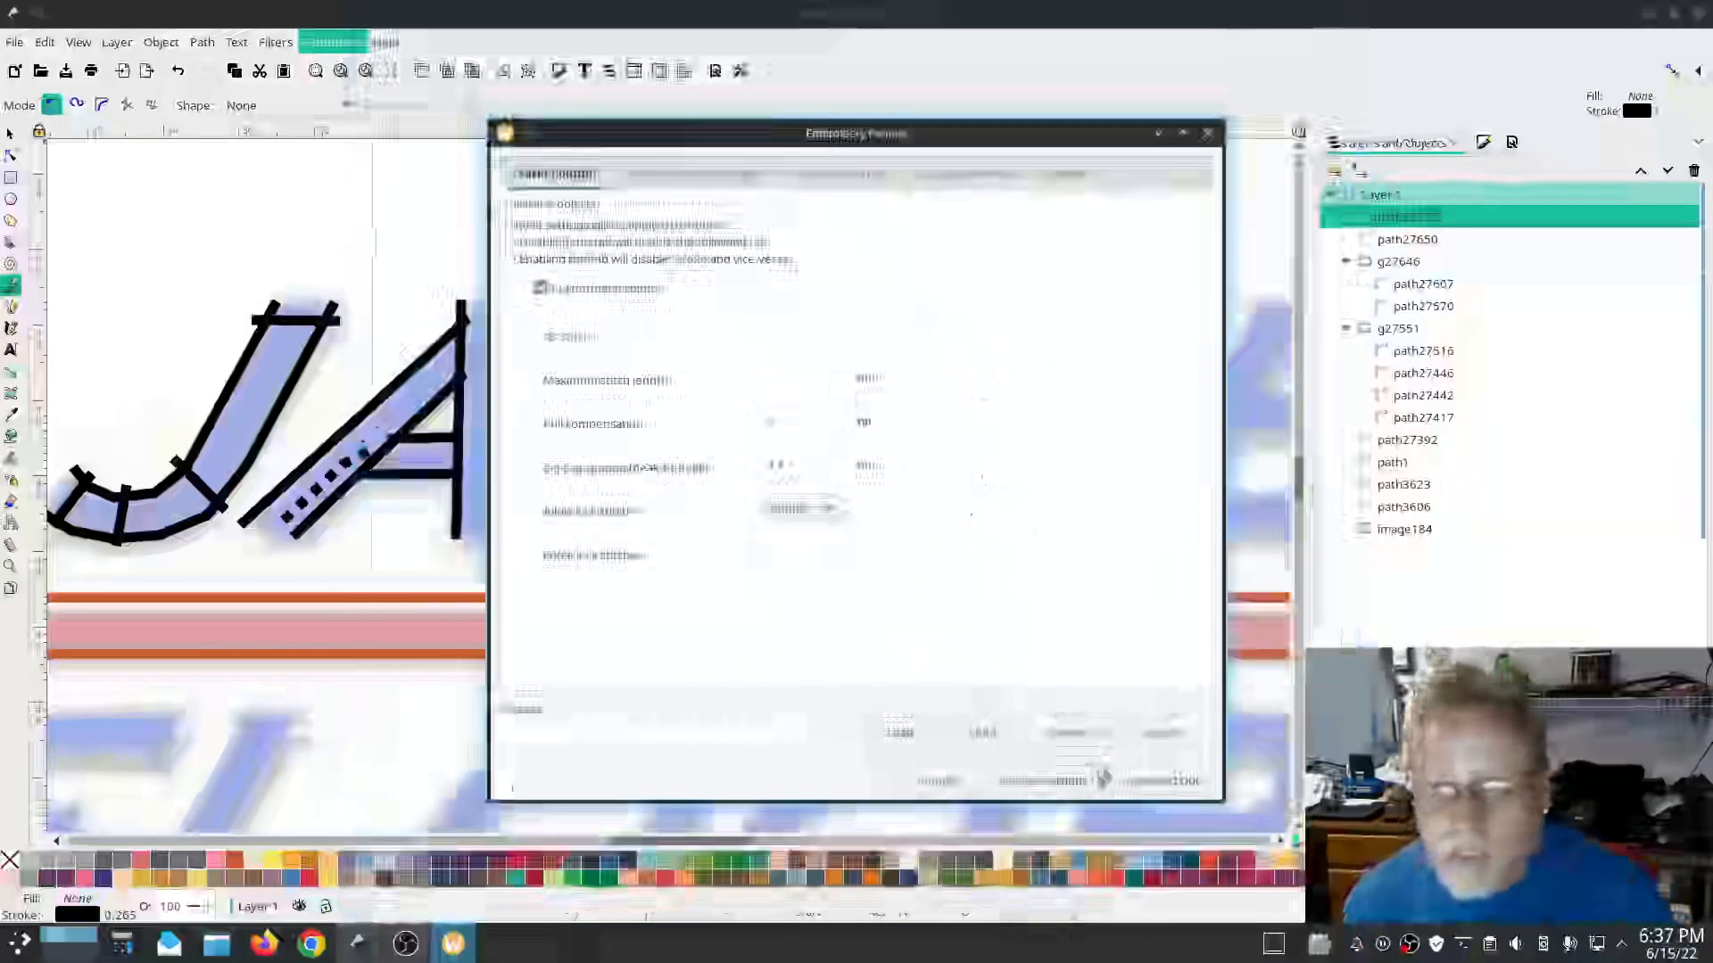
pyautogui.click(1159, 781)
# Step: Flip the satin column rails of the N's diagonal
pyautogui.click(332, 42)
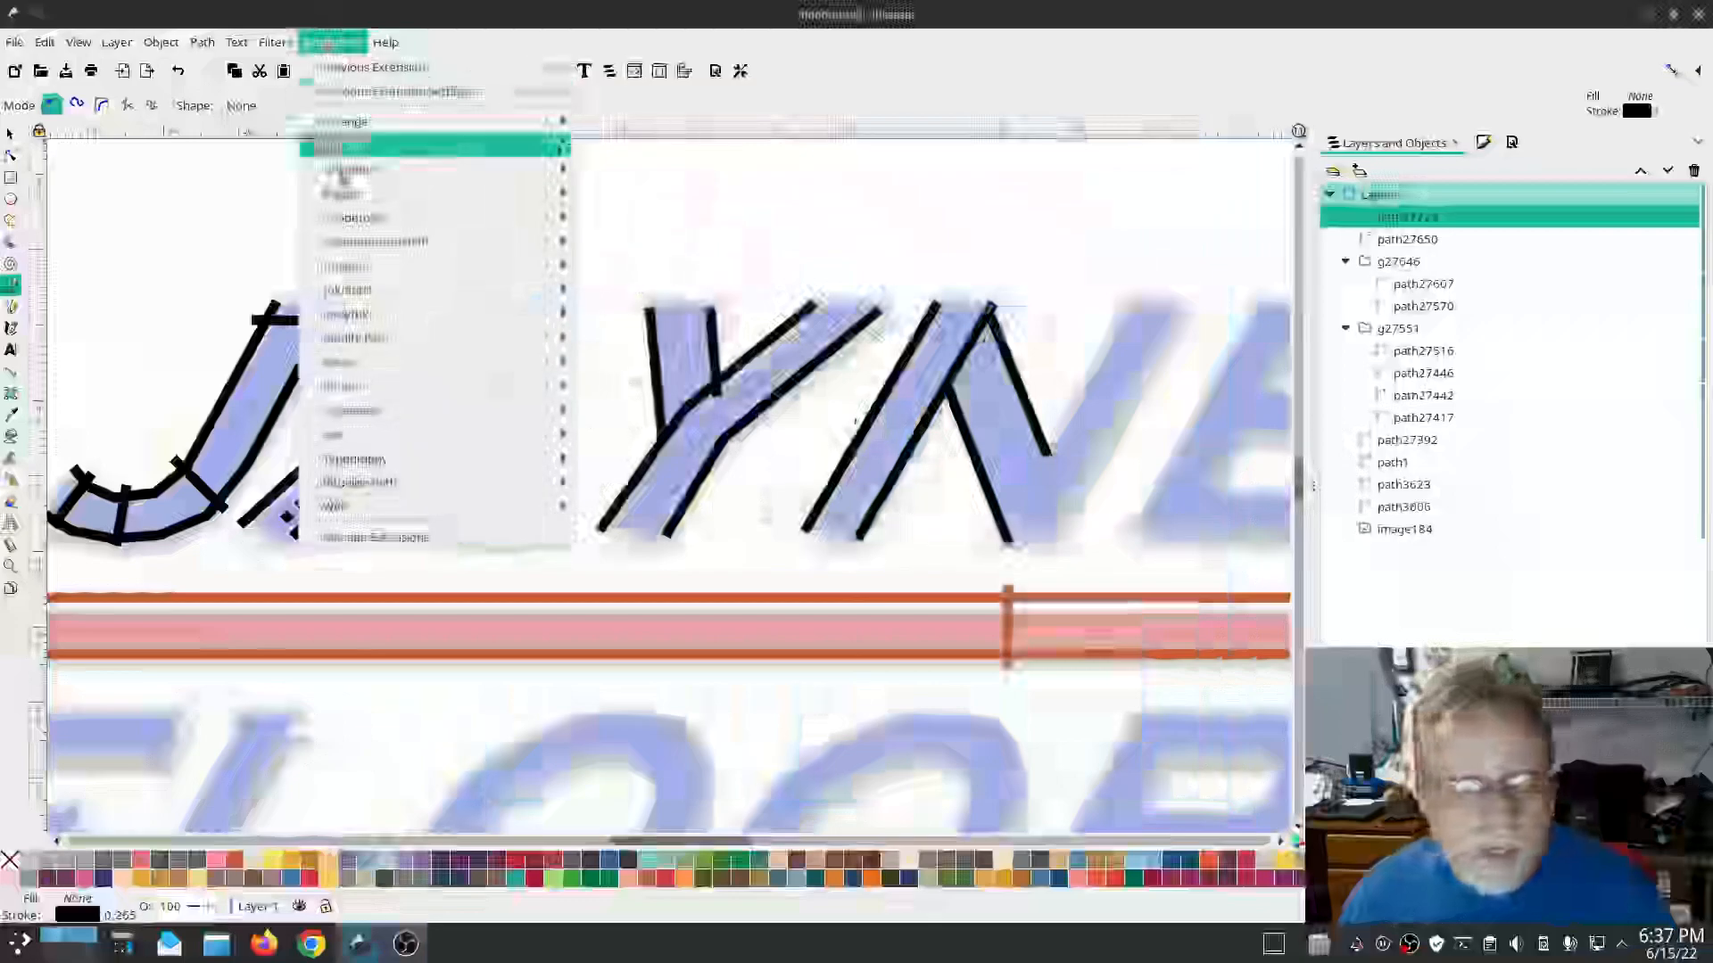
pyautogui.moveTo(357, 290)
pyautogui.moveTo(709, 483)
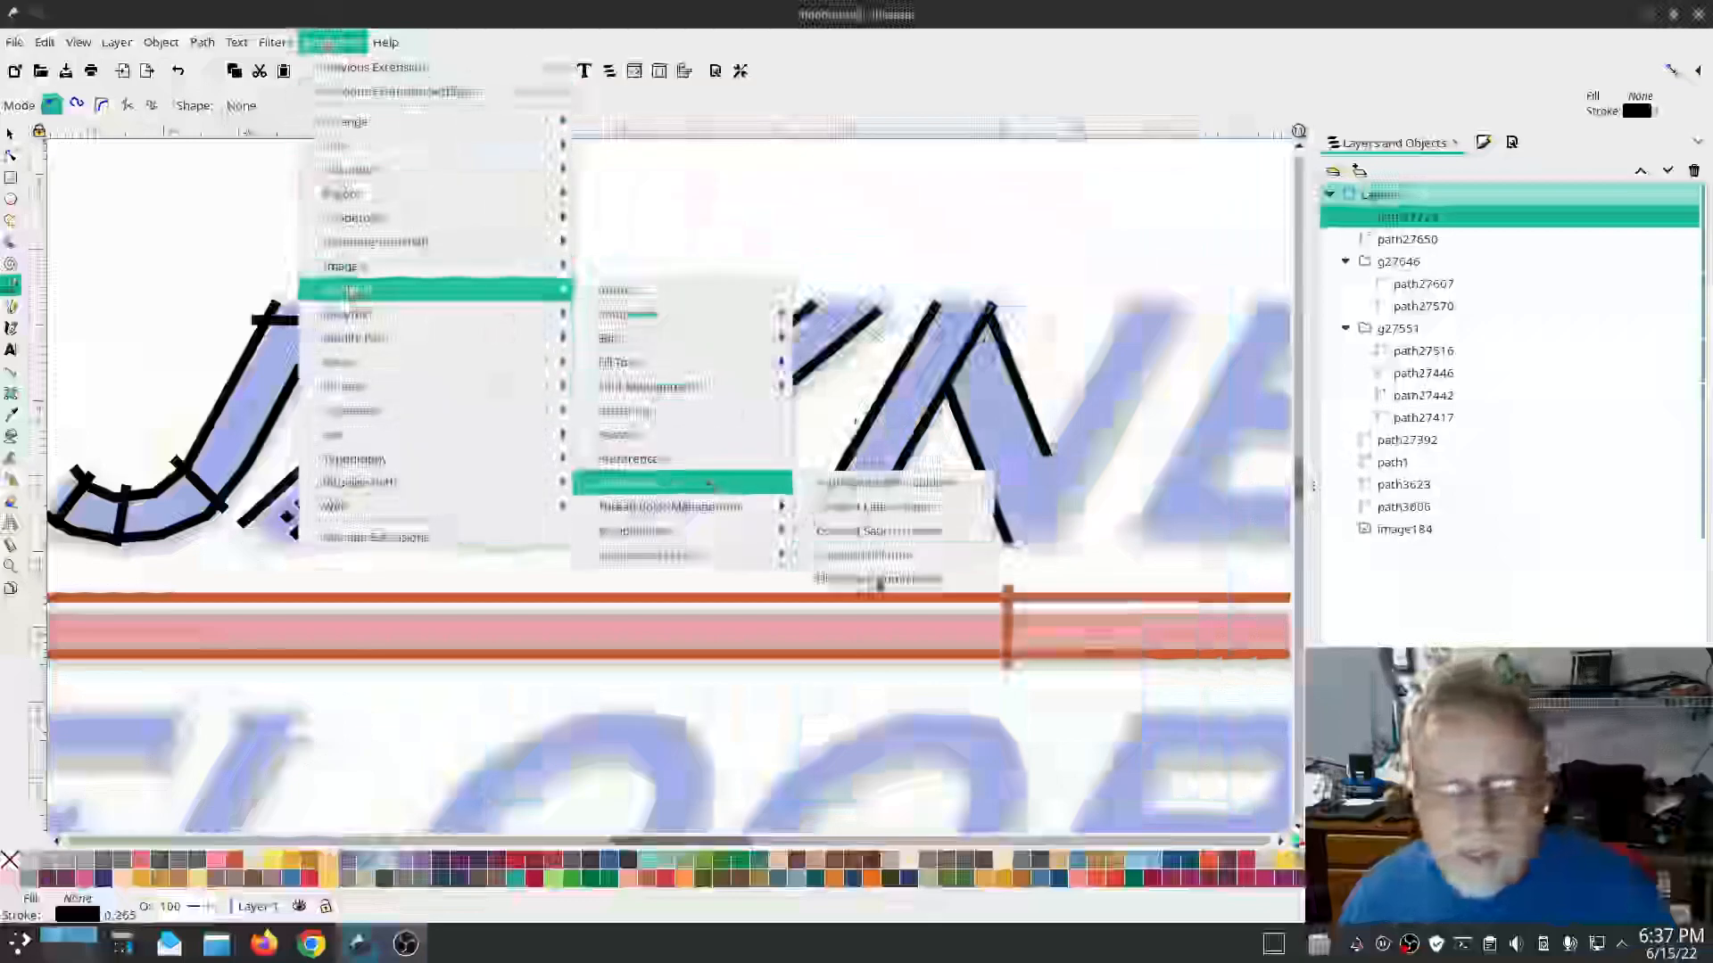
pyautogui.click(879, 578)
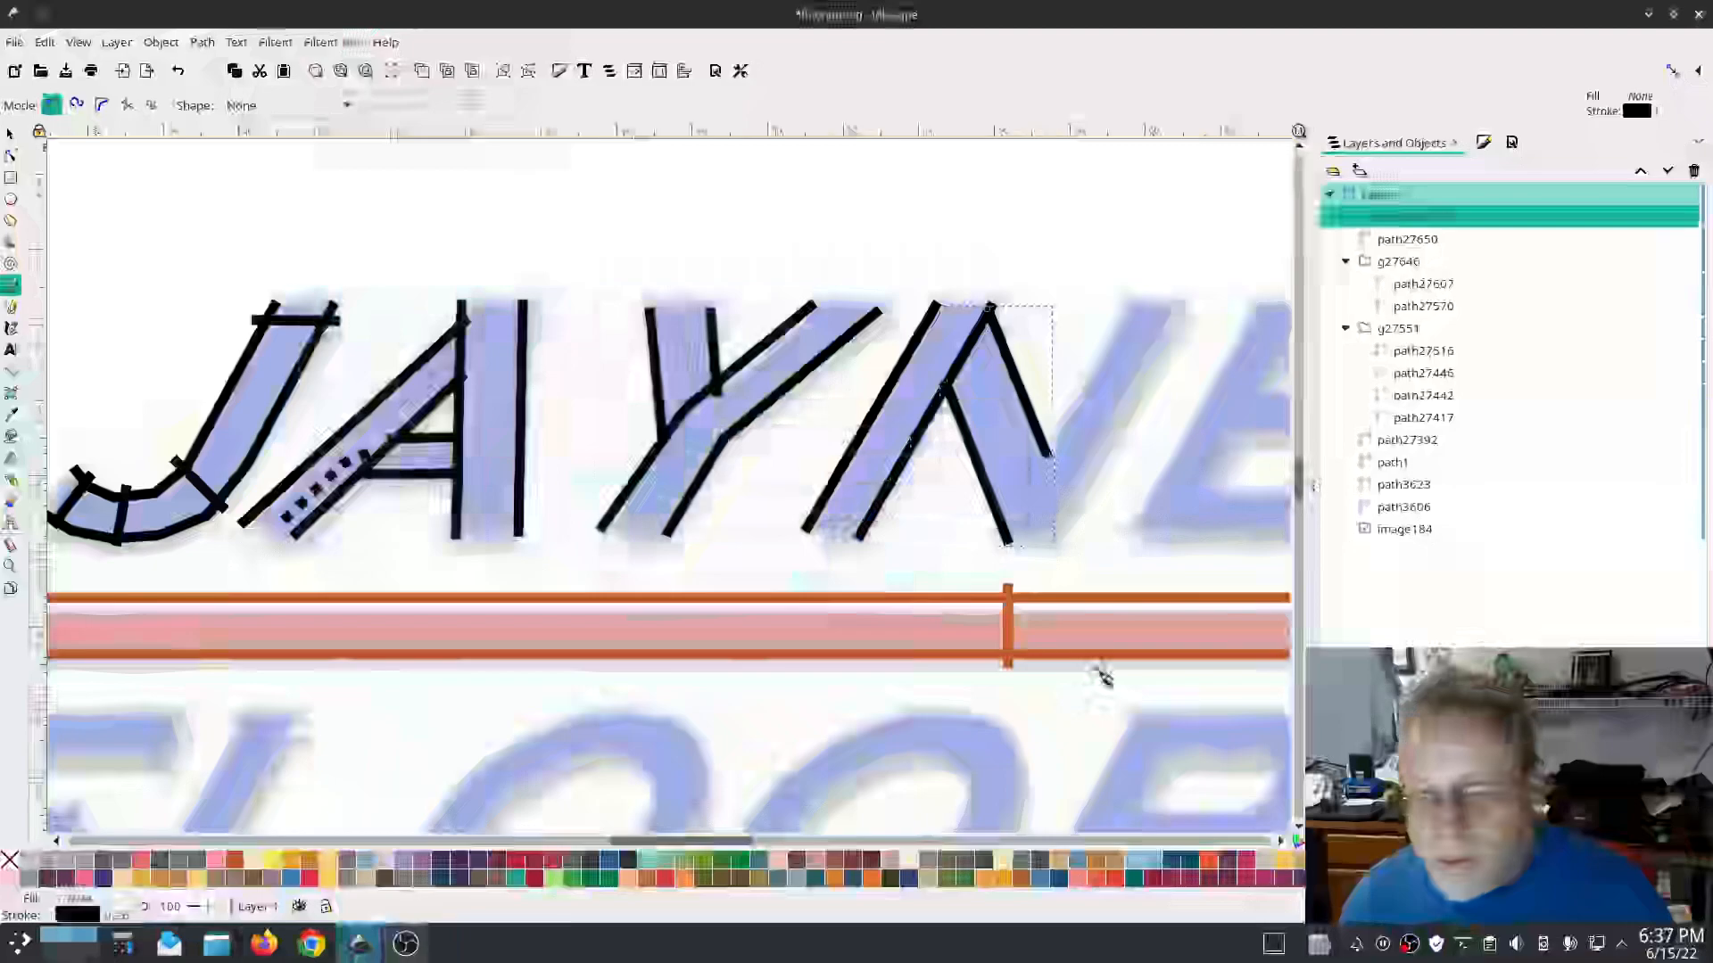
# Step: Recheck the stitch simulation of the N's diagonal with its flipped rails and close the Ink/Stitch parameters
pyautogui.click(333, 42)
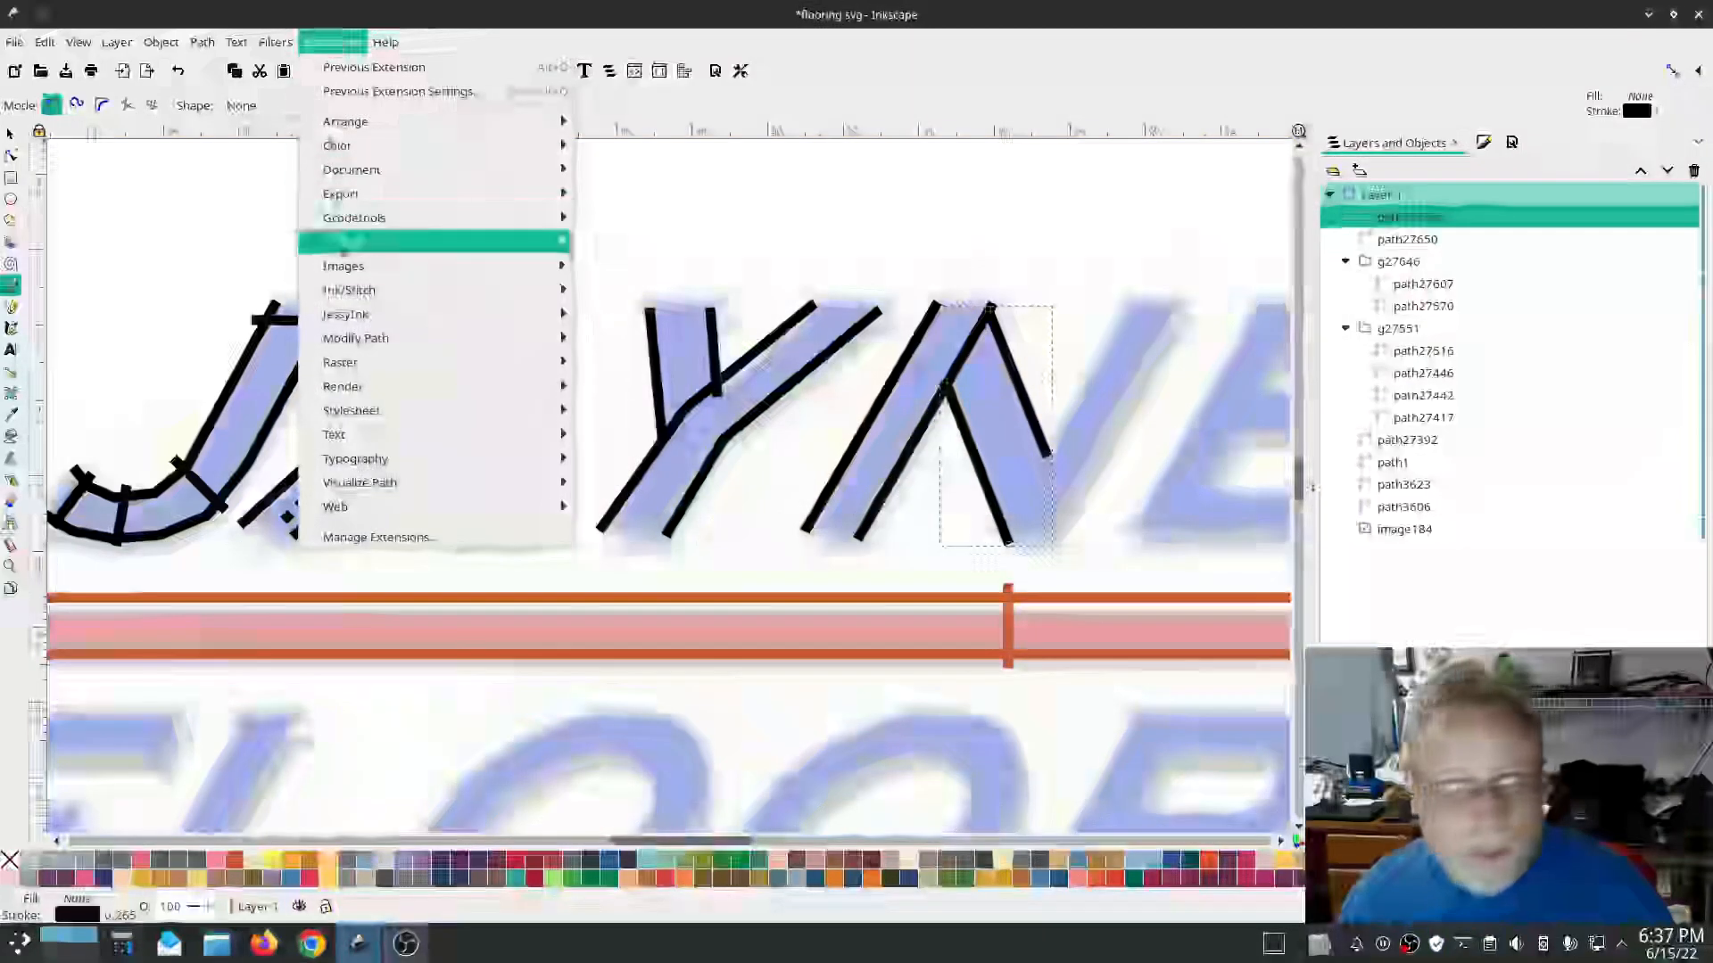
pyautogui.moveTo(349, 290)
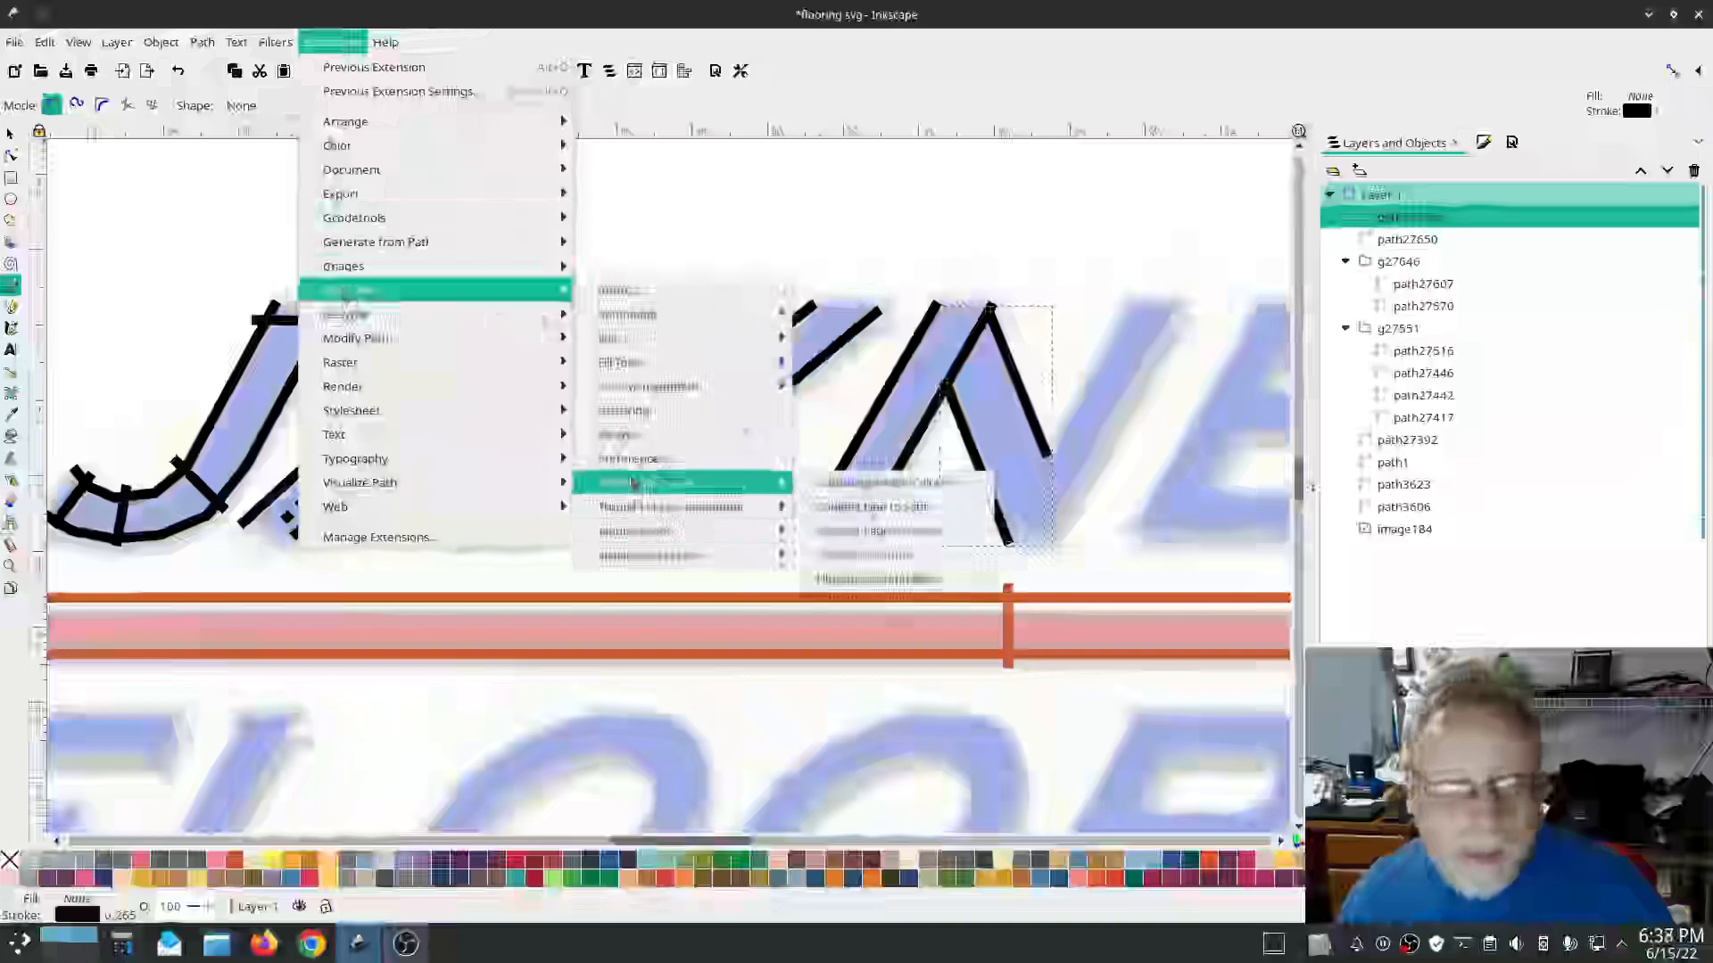
pyautogui.click(624, 434)
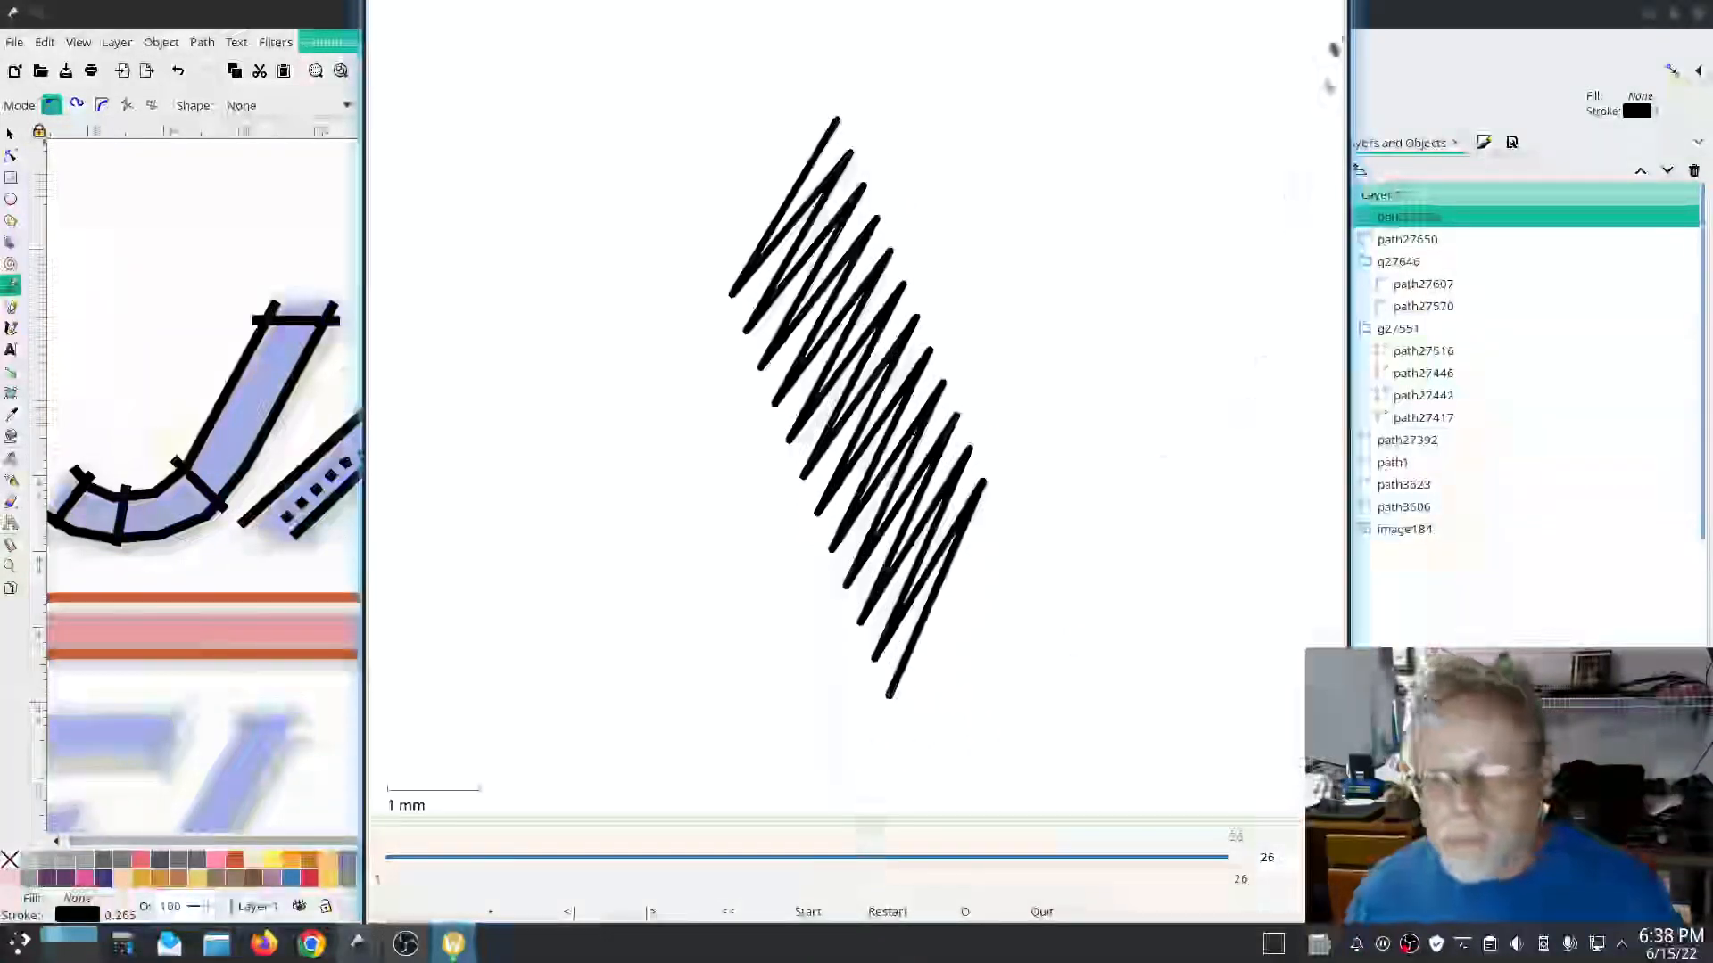
pyautogui.click(1037, 910)
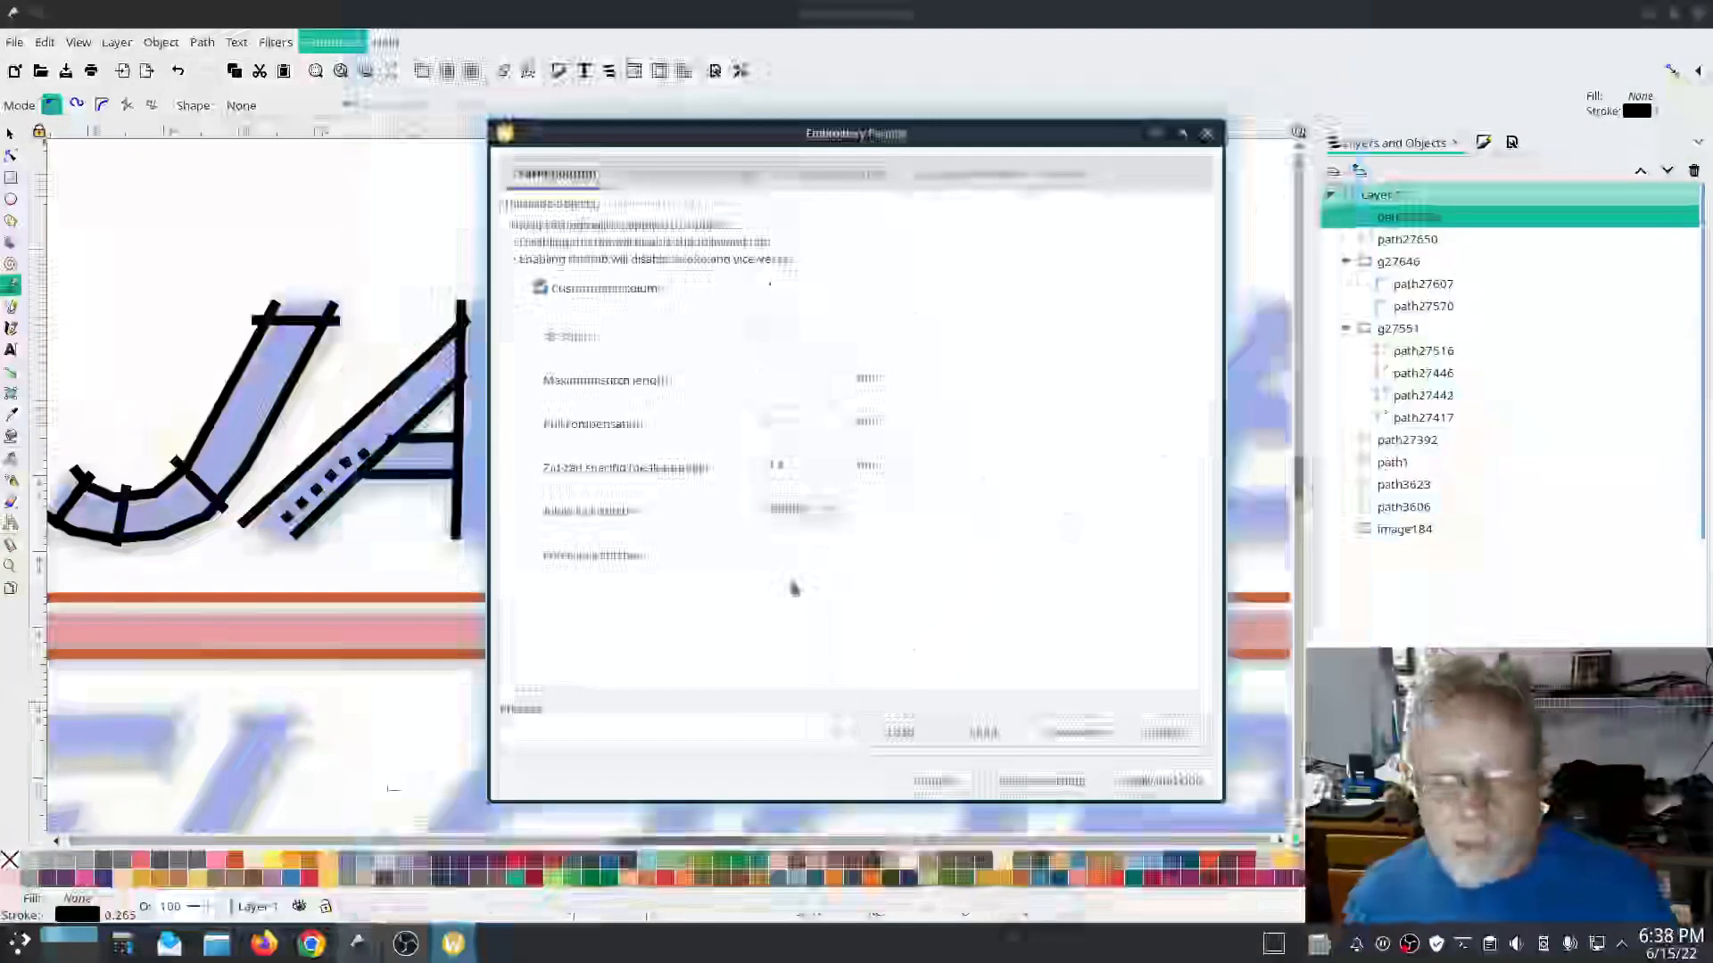
pyautogui.click(1100, 783)
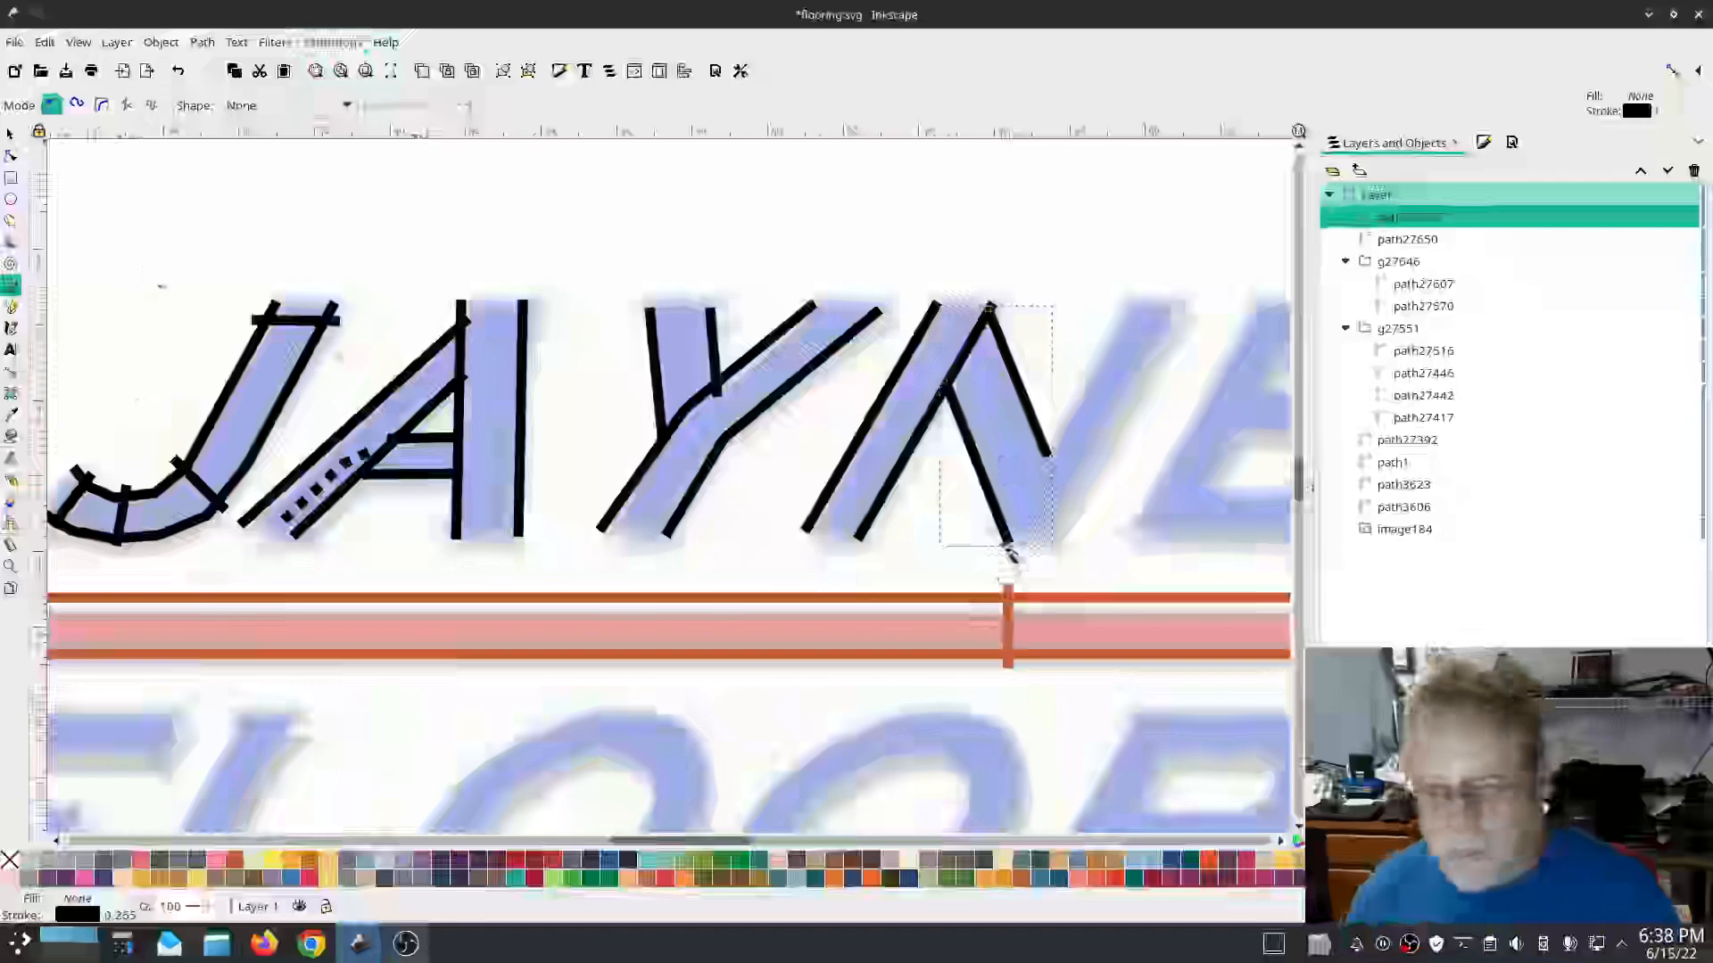
# Step: Draw the two slanted edge lines of the N's right stem and combine them into one path
pyautogui.click(1011, 549)
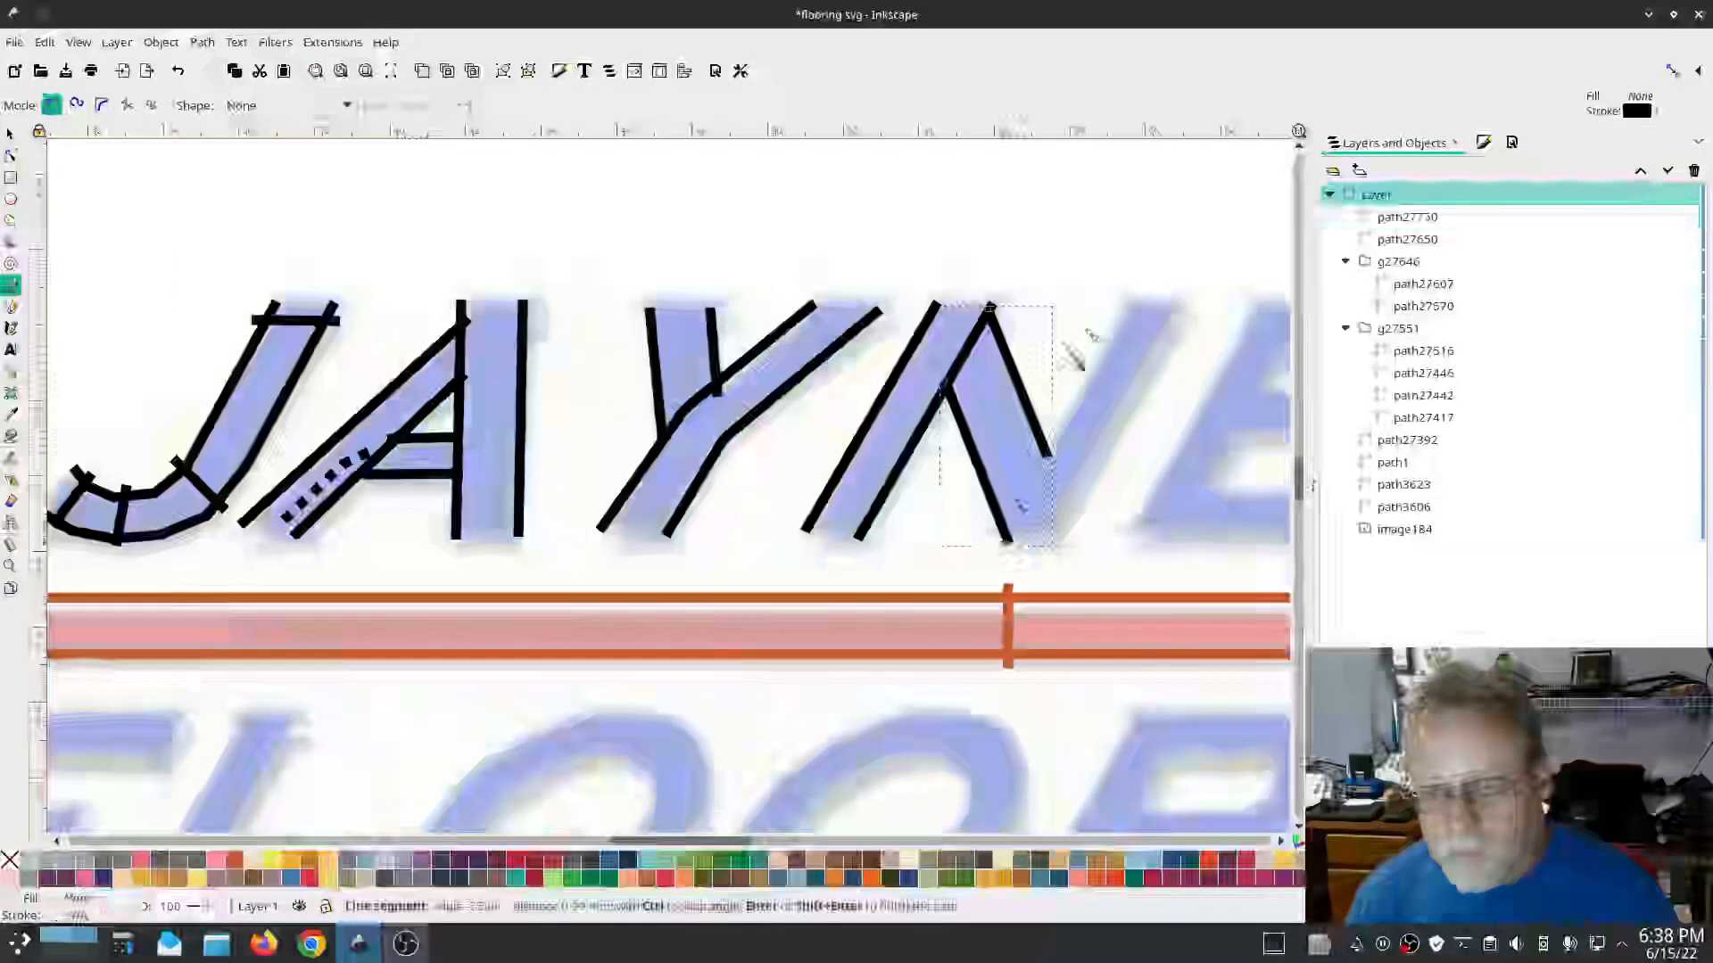
pyautogui.click(1124, 303)
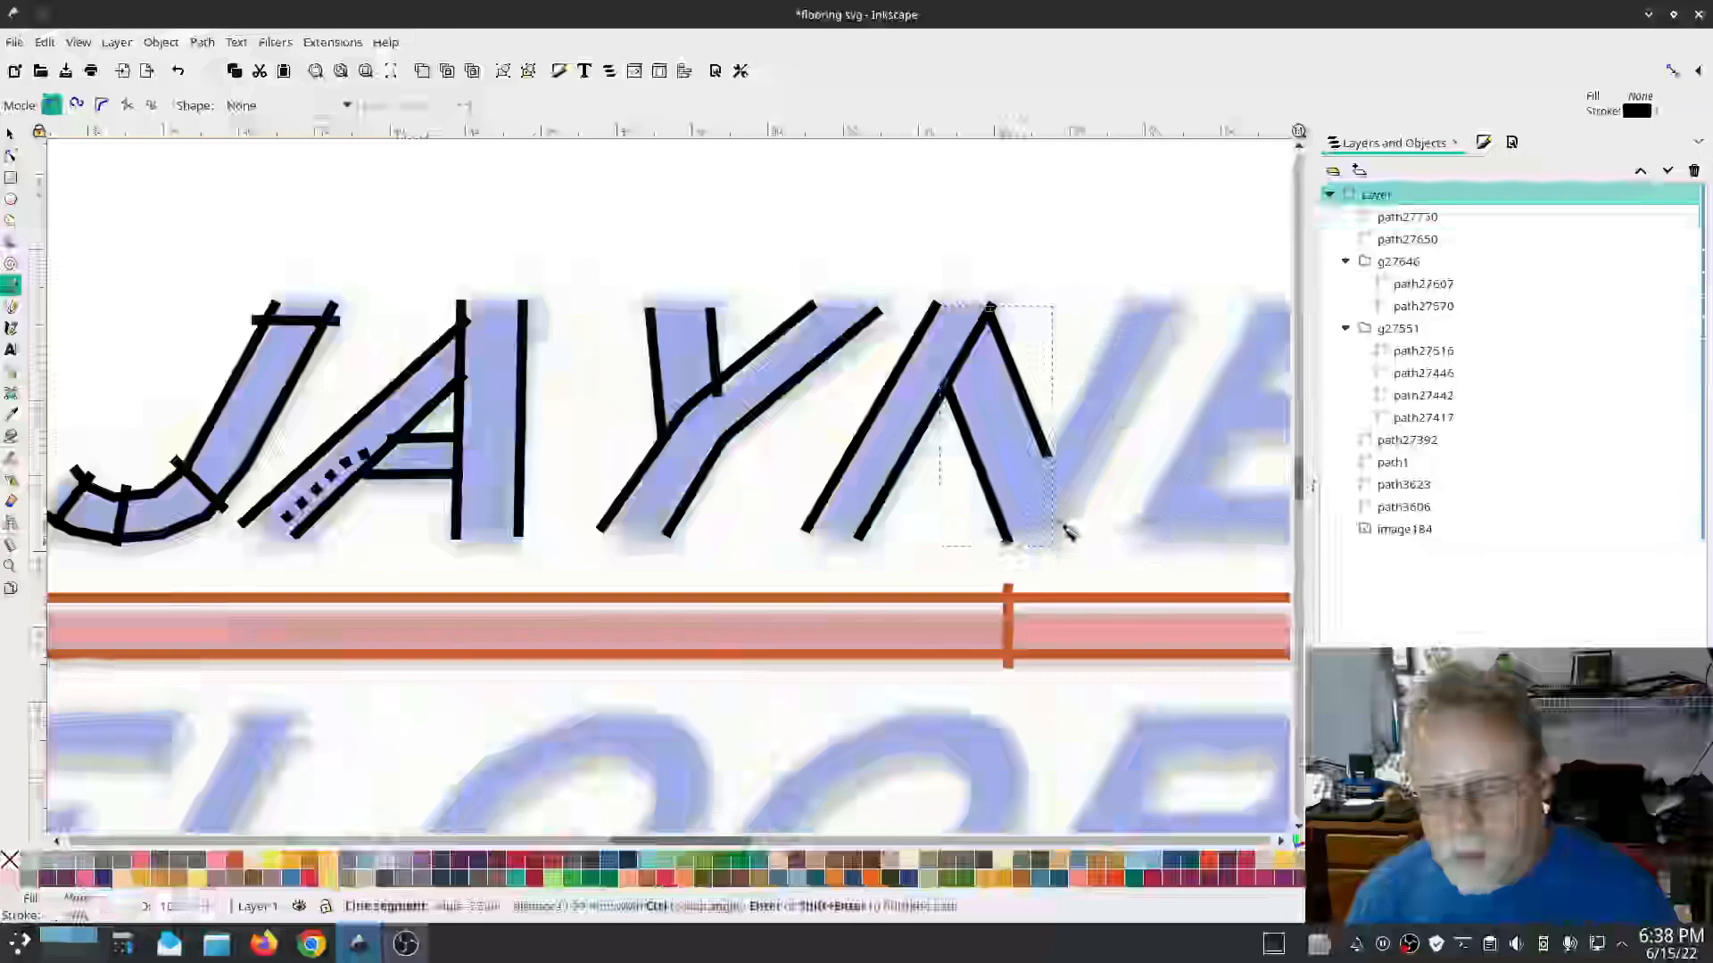
pyautogui.doubleClick(1184, 306)
pyautogui.click(202, 42)
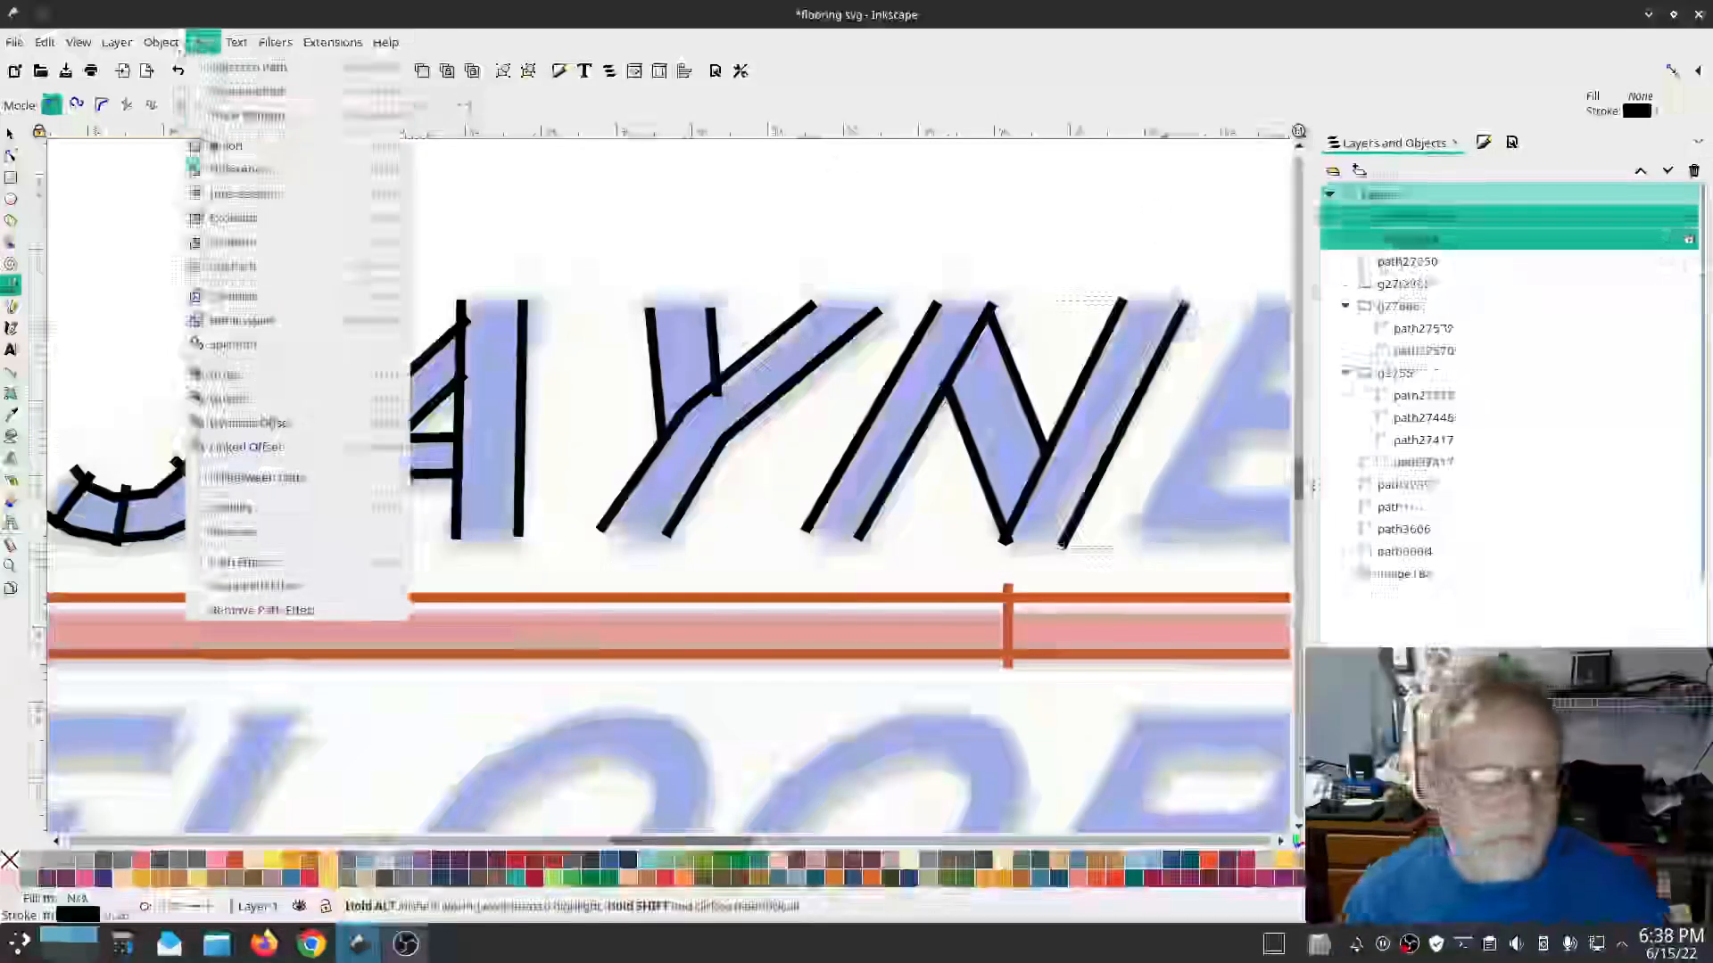
# Step: Make the N's right stem a custom satin column in the Ink/Stitch parameters, allow lock stitches only After, and apply the settings
pyautogui.click(332, 42)
pyautogui.moveTo(332, 266)
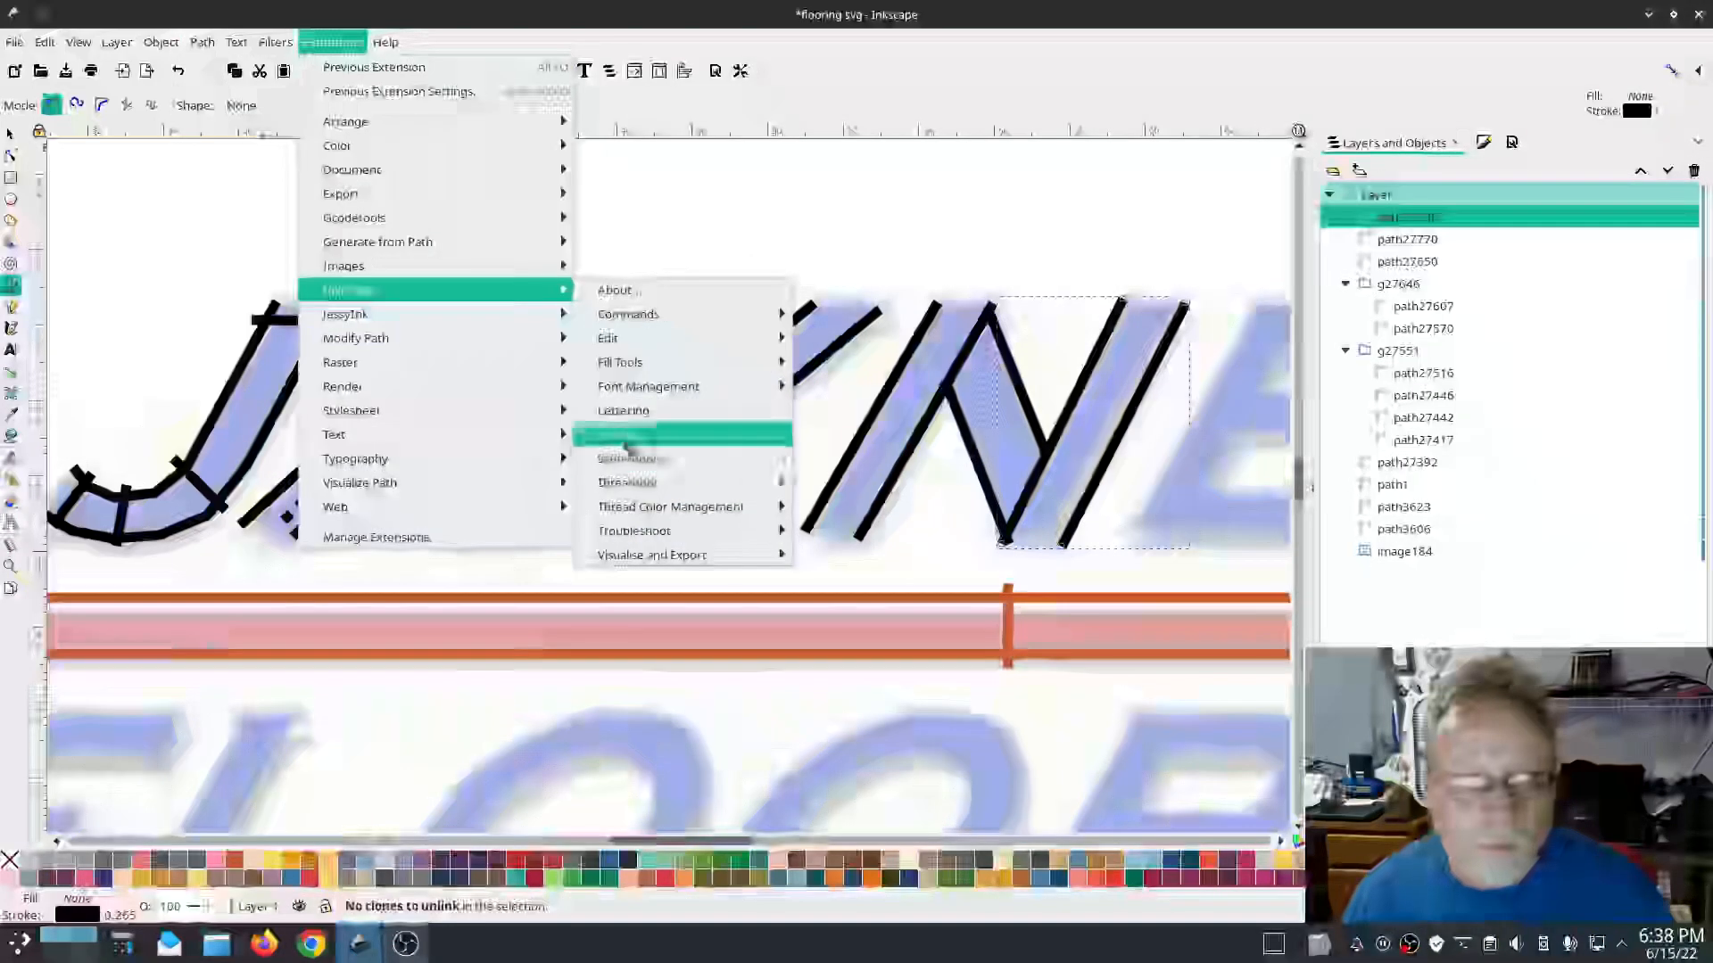
pyautogui.click(664, 455)
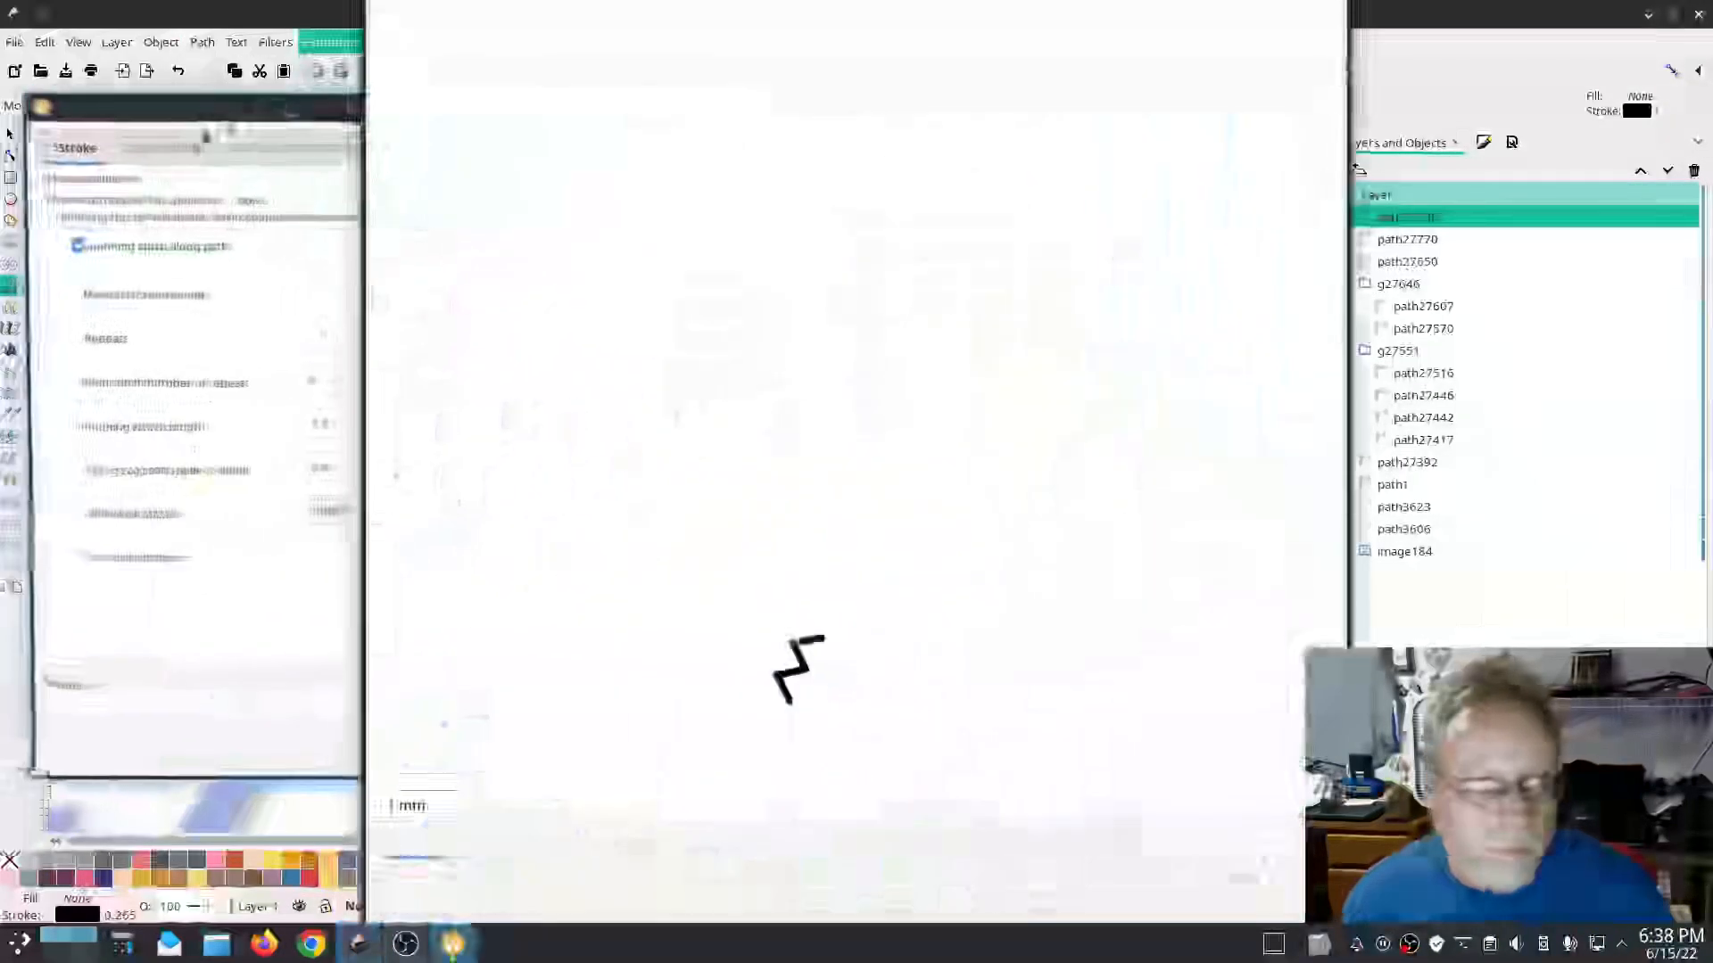
pyautogui.click(170, 147)
pyautogui.click(80, 264)
pyautogui.moveTo(310, 107); pyautogui.dragTo(161, 90)
pyautogui.click(262, 470)
pyautogui.click(235, 524)
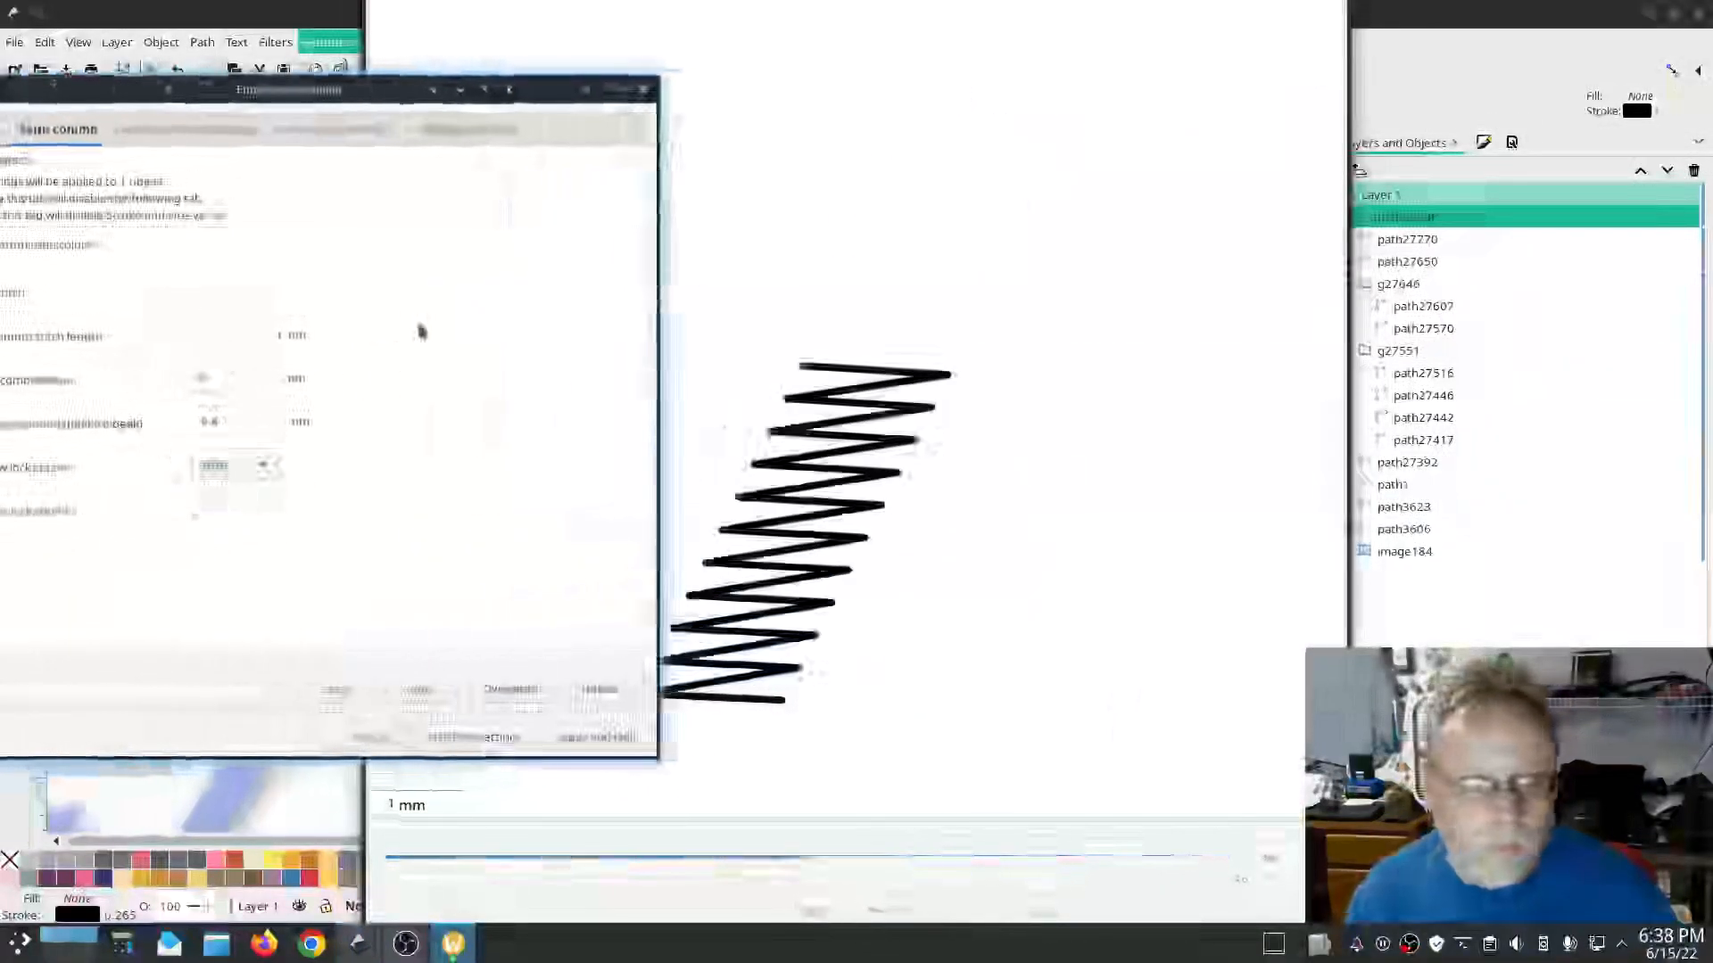
pyautogui.click(613, 737)
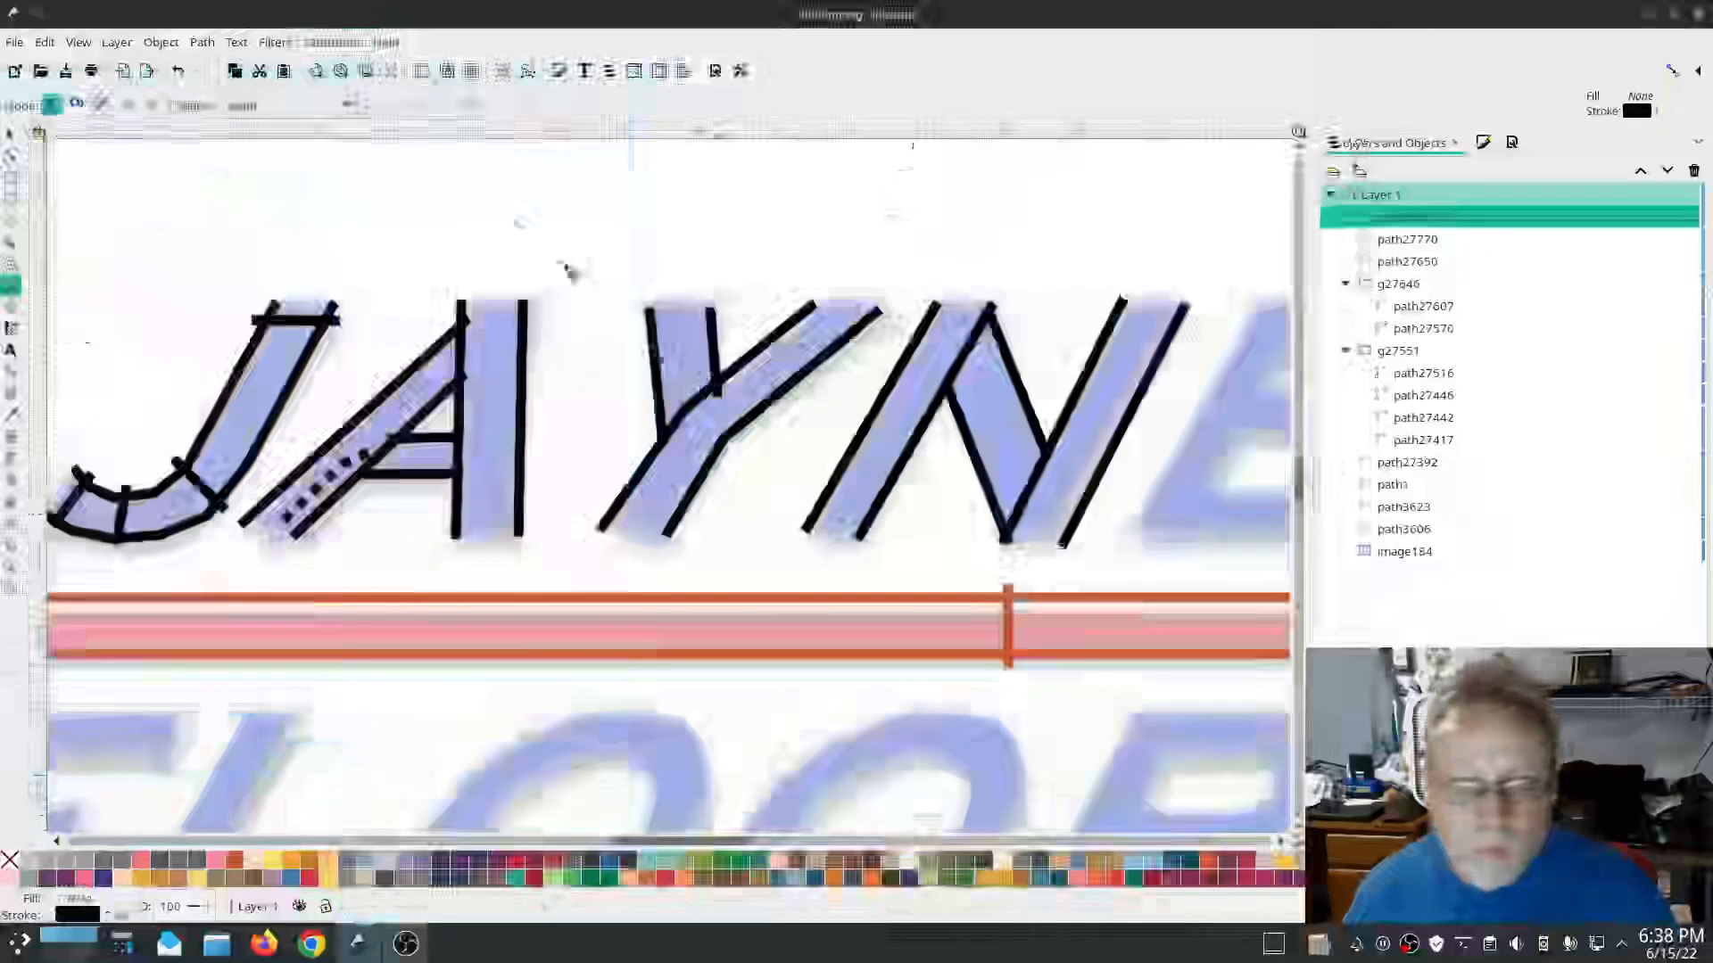
# Step: Flip the satin column rails of the N's right stem
pyautogui.click(334, 42)
pyautogui.moveTo(364, 294)
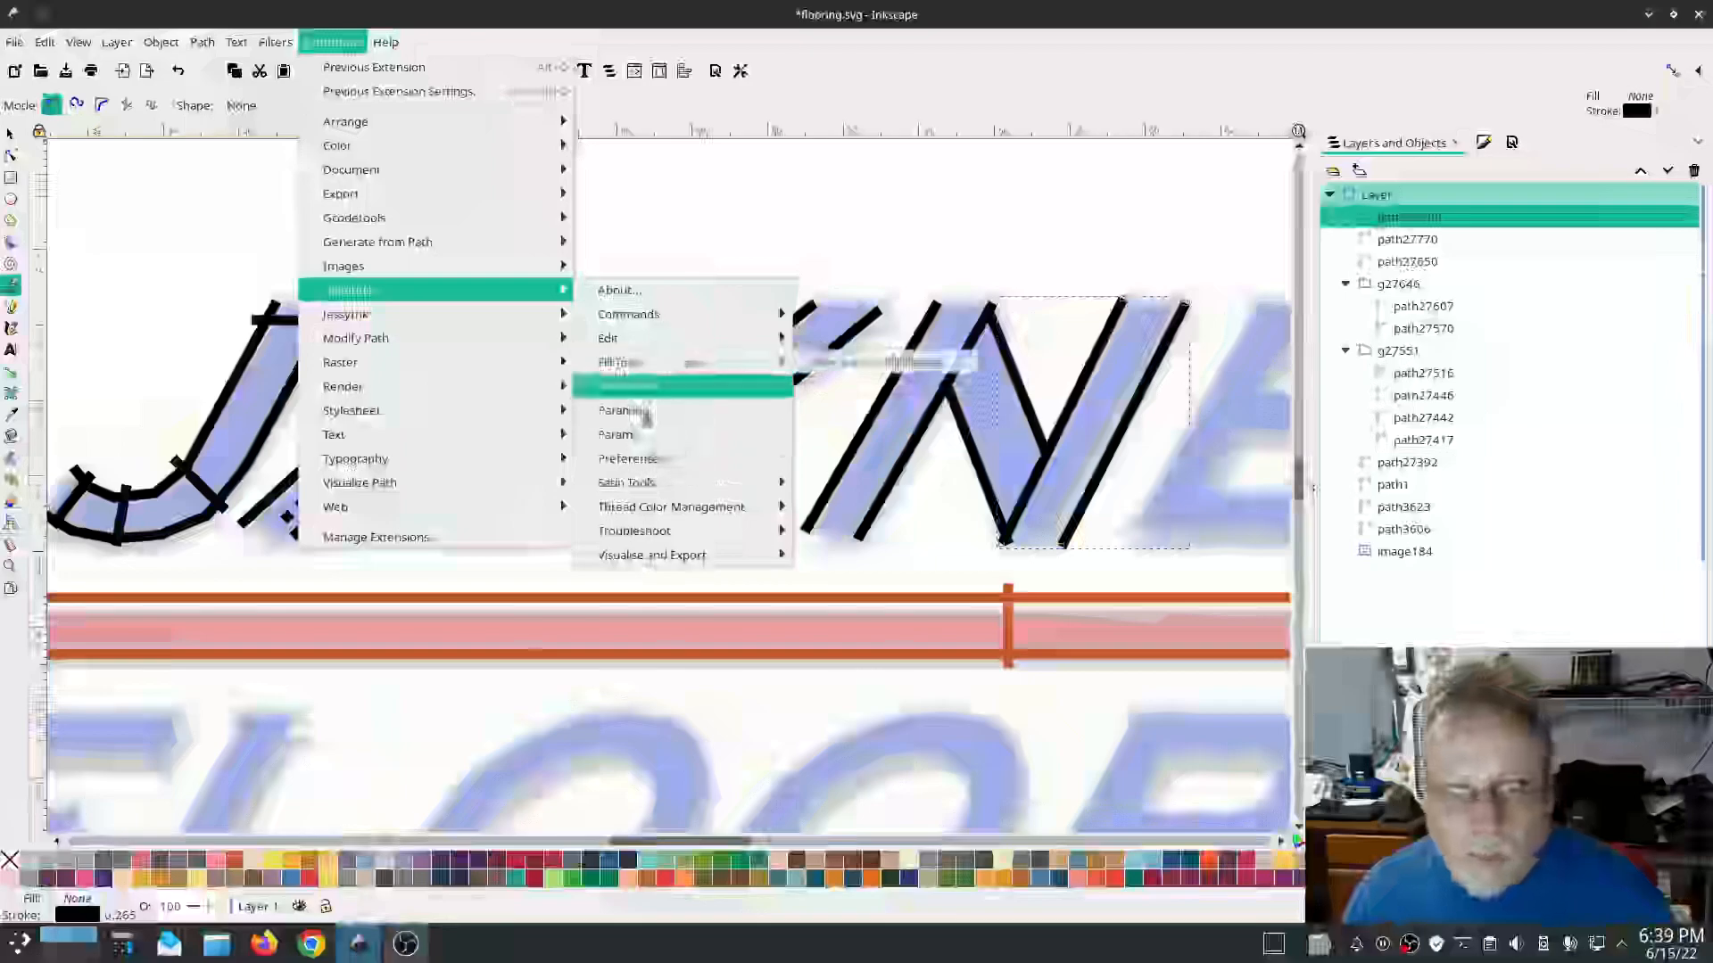
pyautogui.moveTo(655, 482)
pyautogui.click(856, 579)
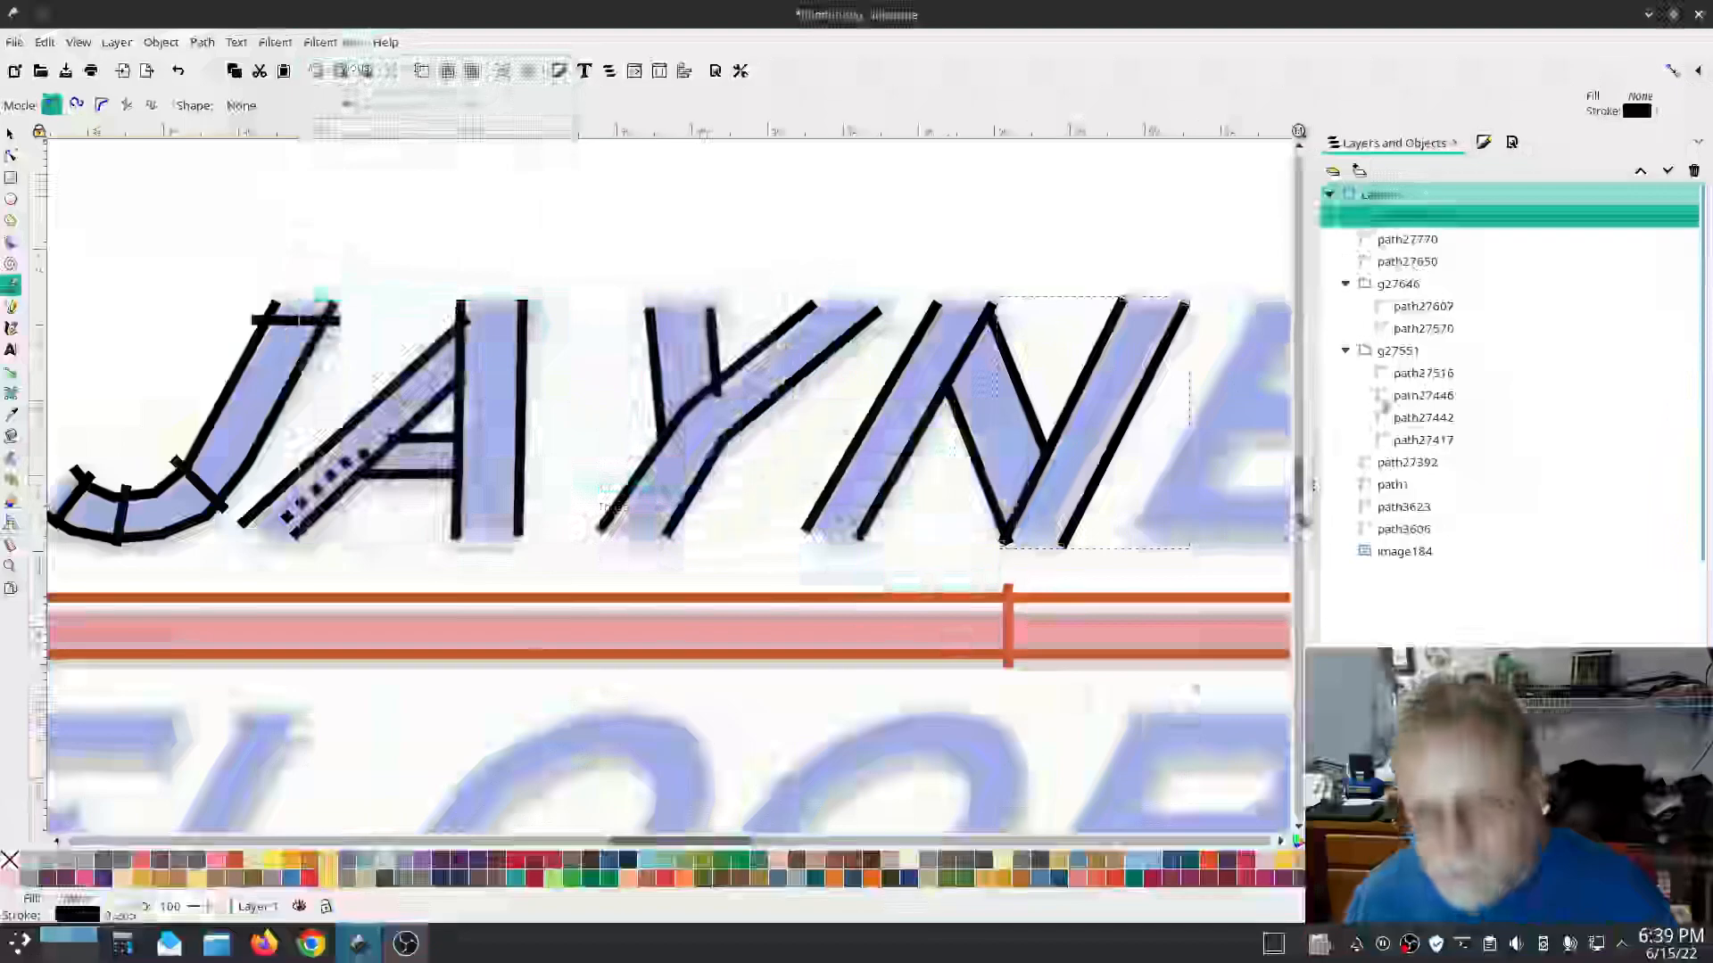
# Step: Group the three satin column paths that make up the letter N
pyautogui.keyDown('shift'); pyautogui.click(1414, 263); pyautogui.keyUp('shift')
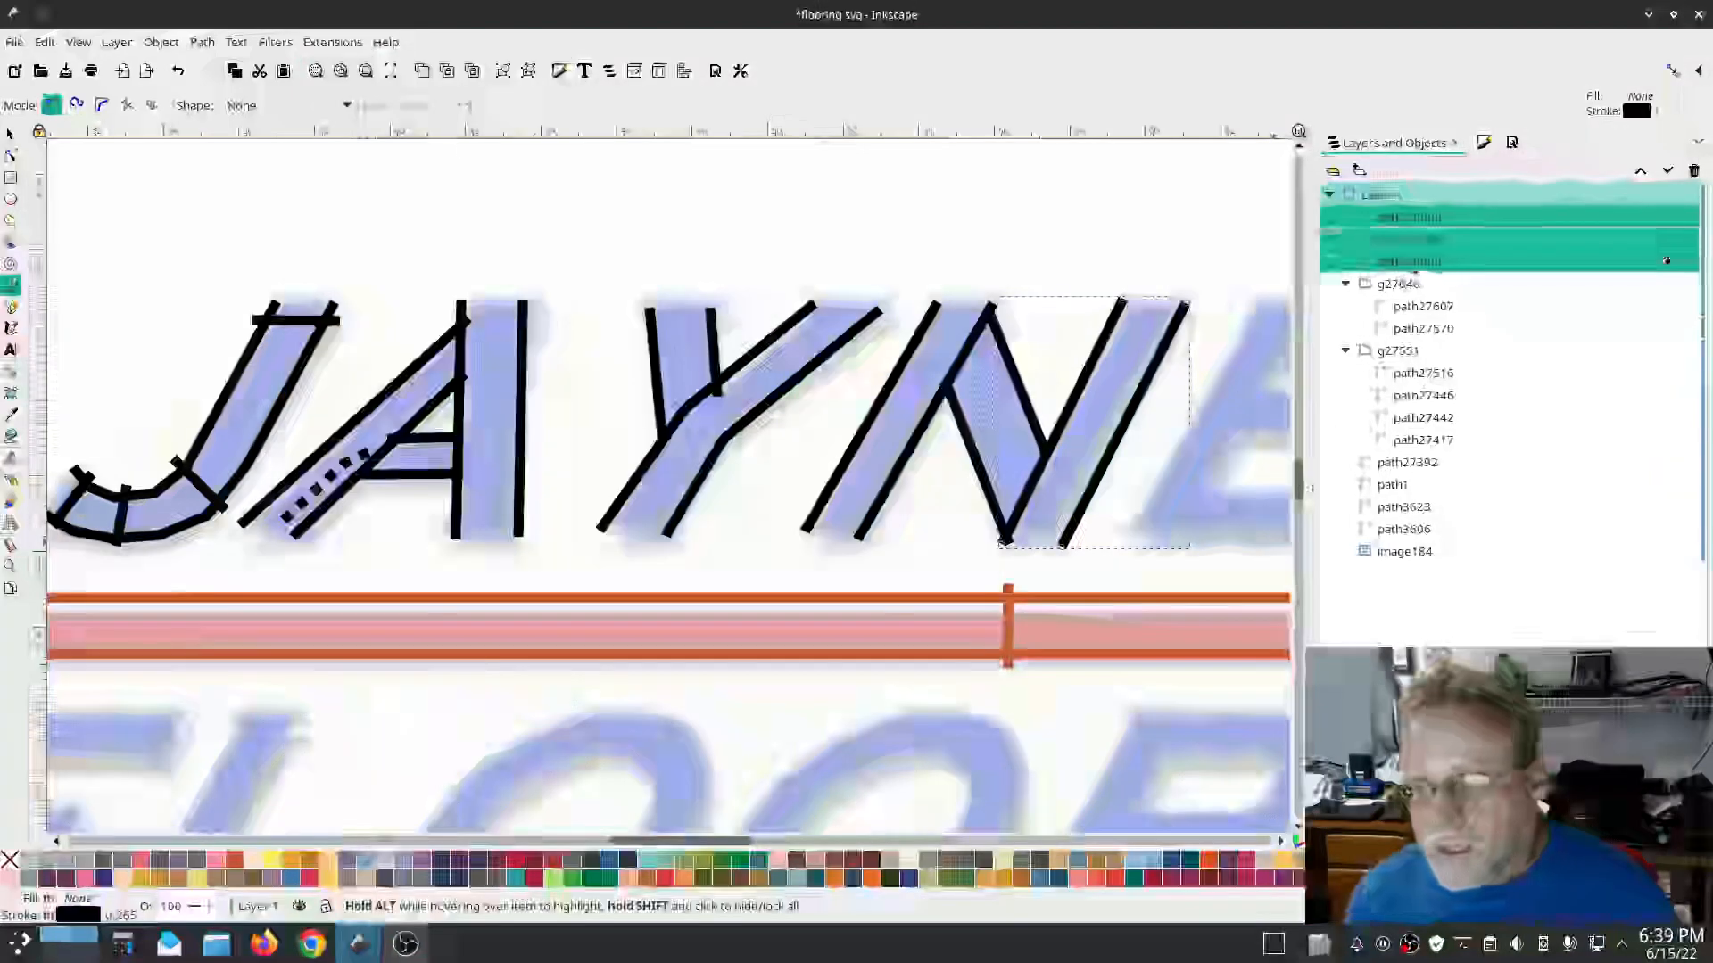
pyautogui.rightClick(1413, 263)
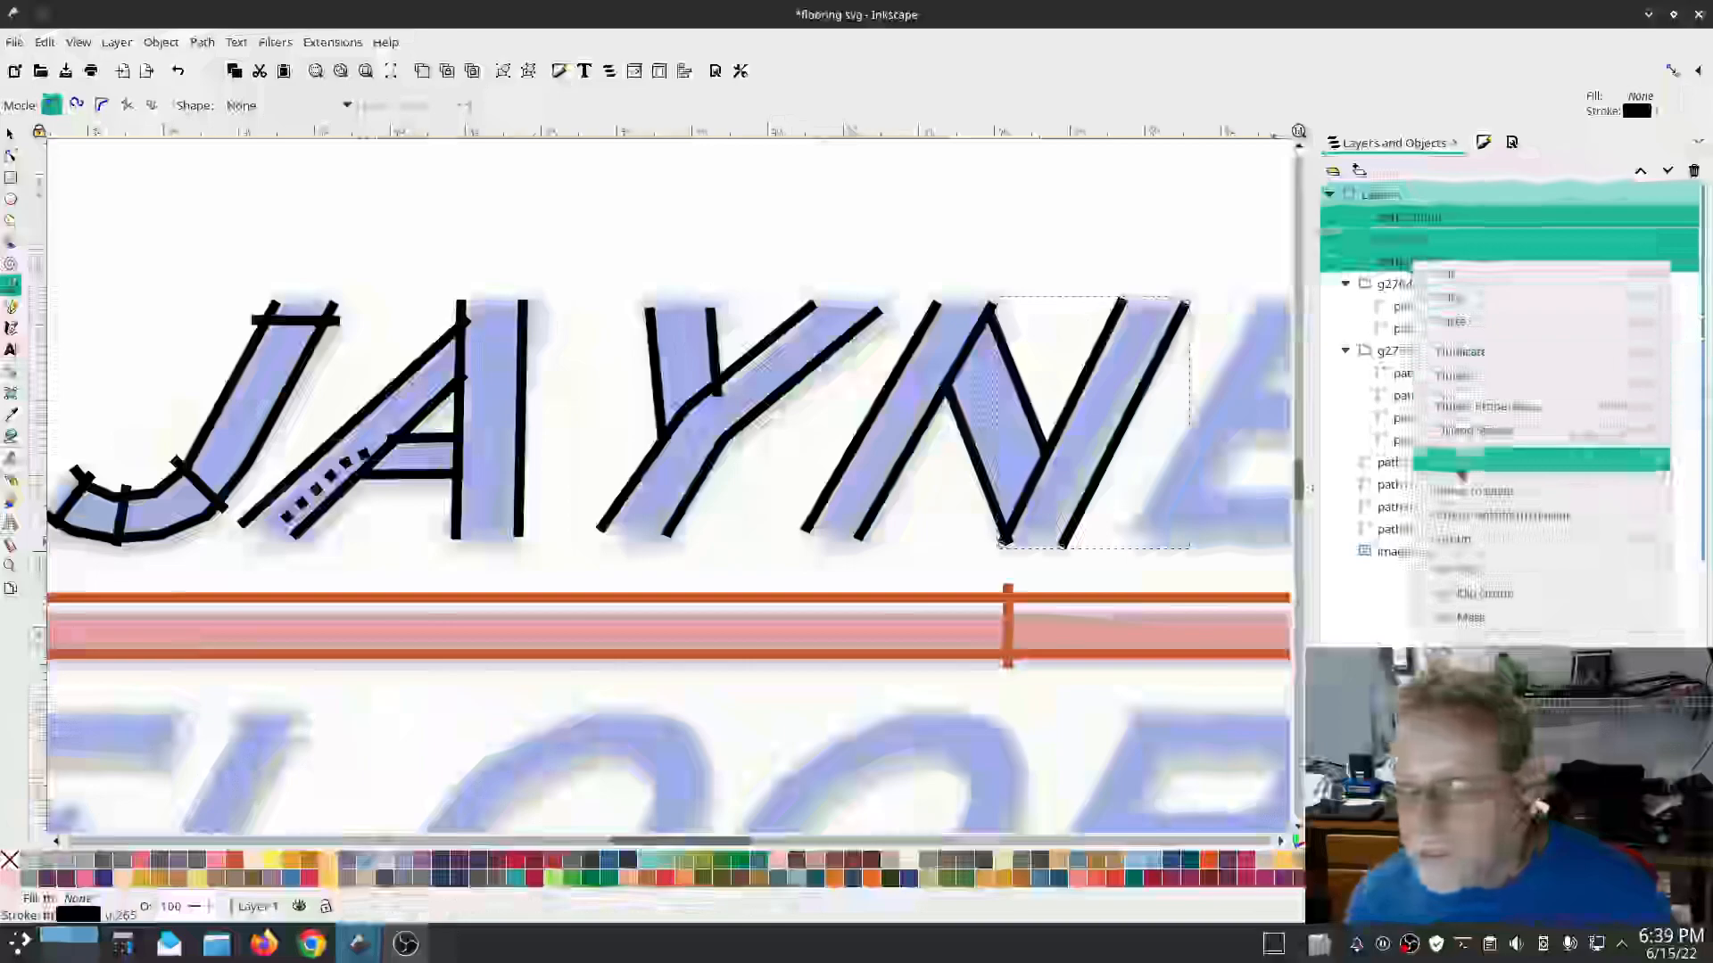
pyautogui.click(1461, 540)
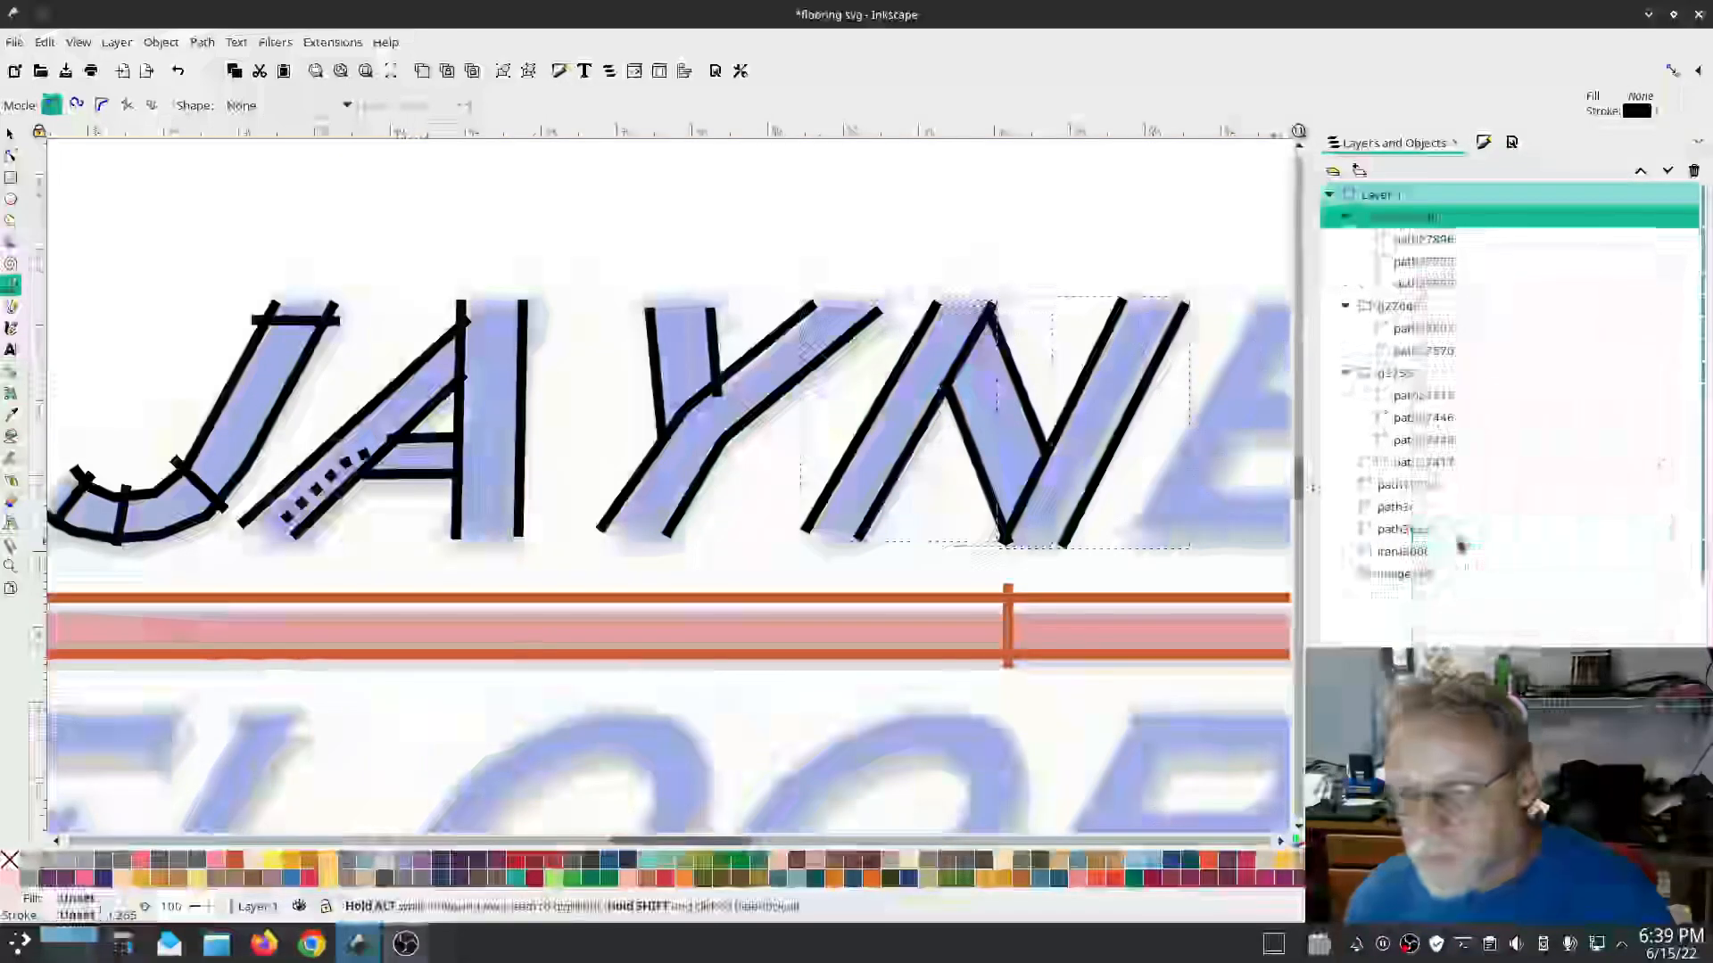
# Step: Play the Ink/Stitch simulation of the grouped N to check its stitching, and close the simulator
pyautogui.click(331, 42)
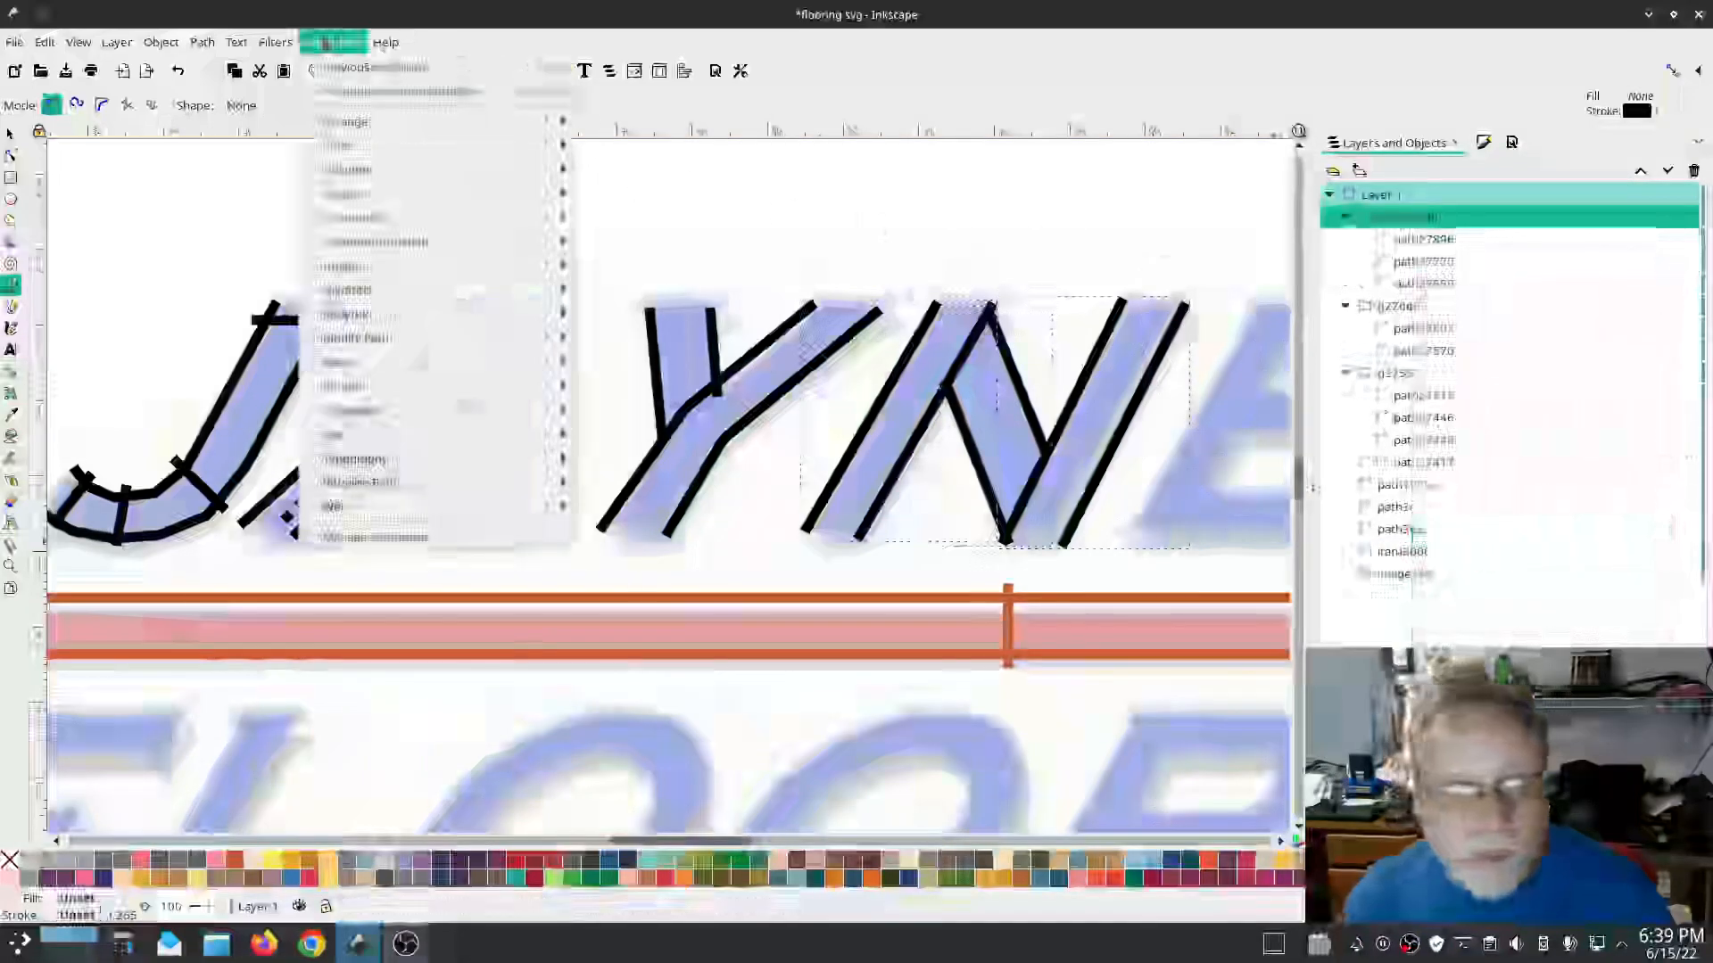
pyautogui.moveTo(651, 555)
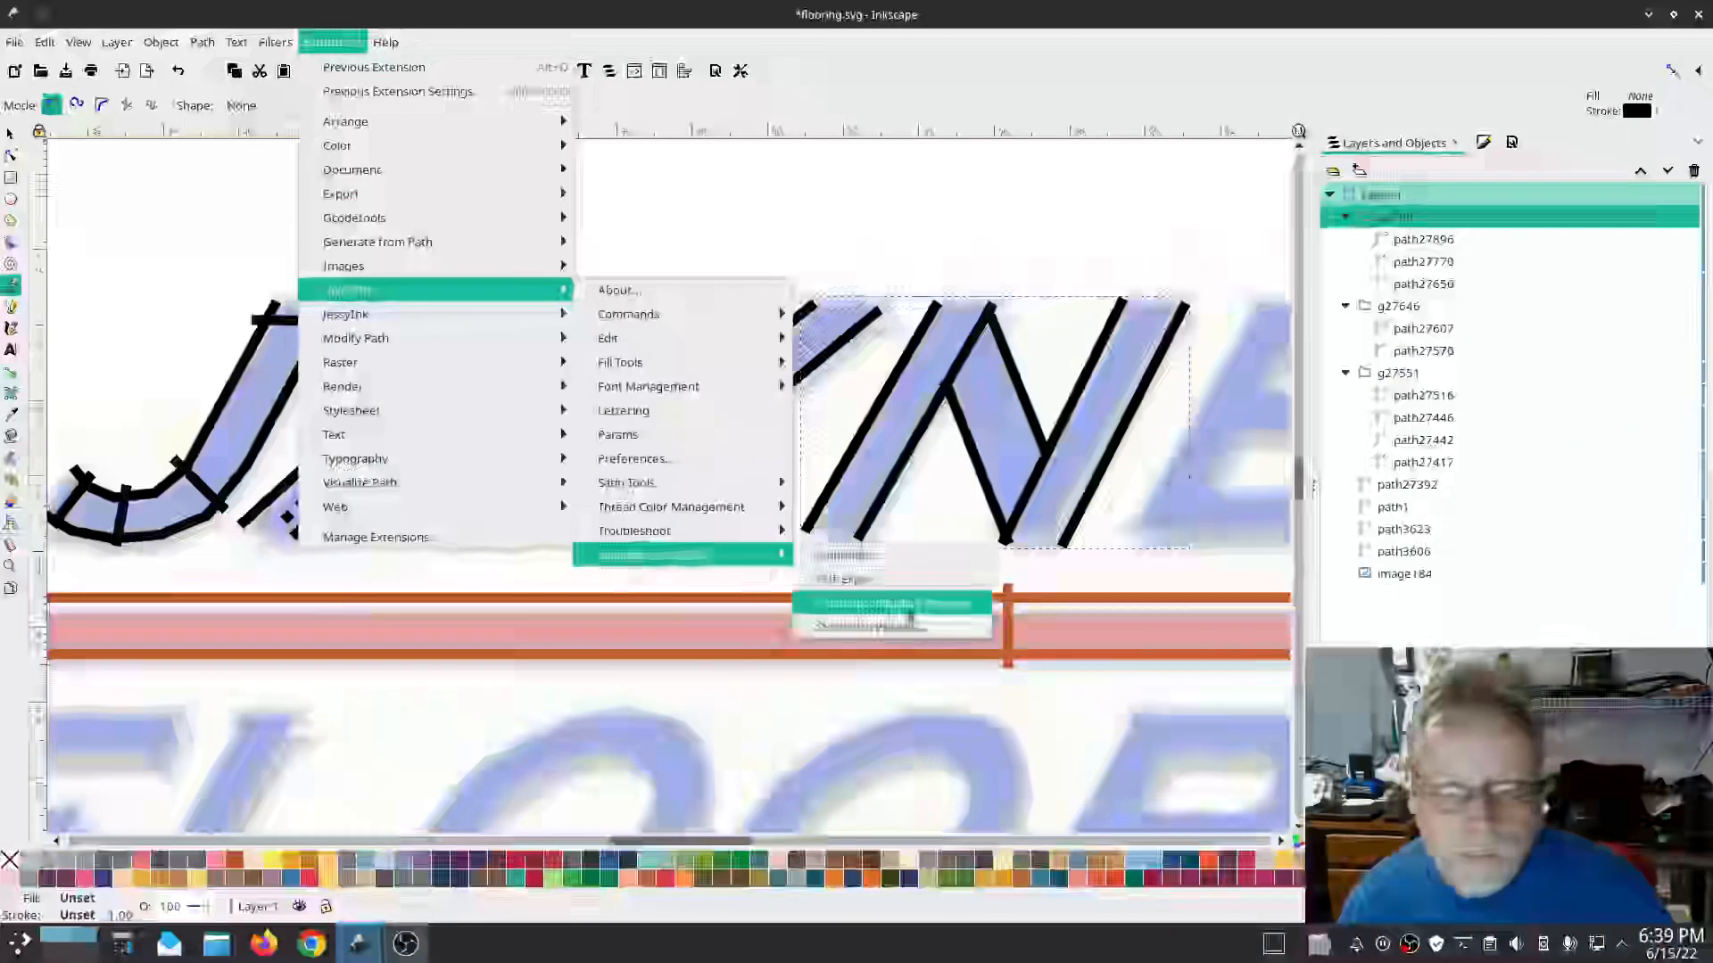
pyautogui.click(910, 607)
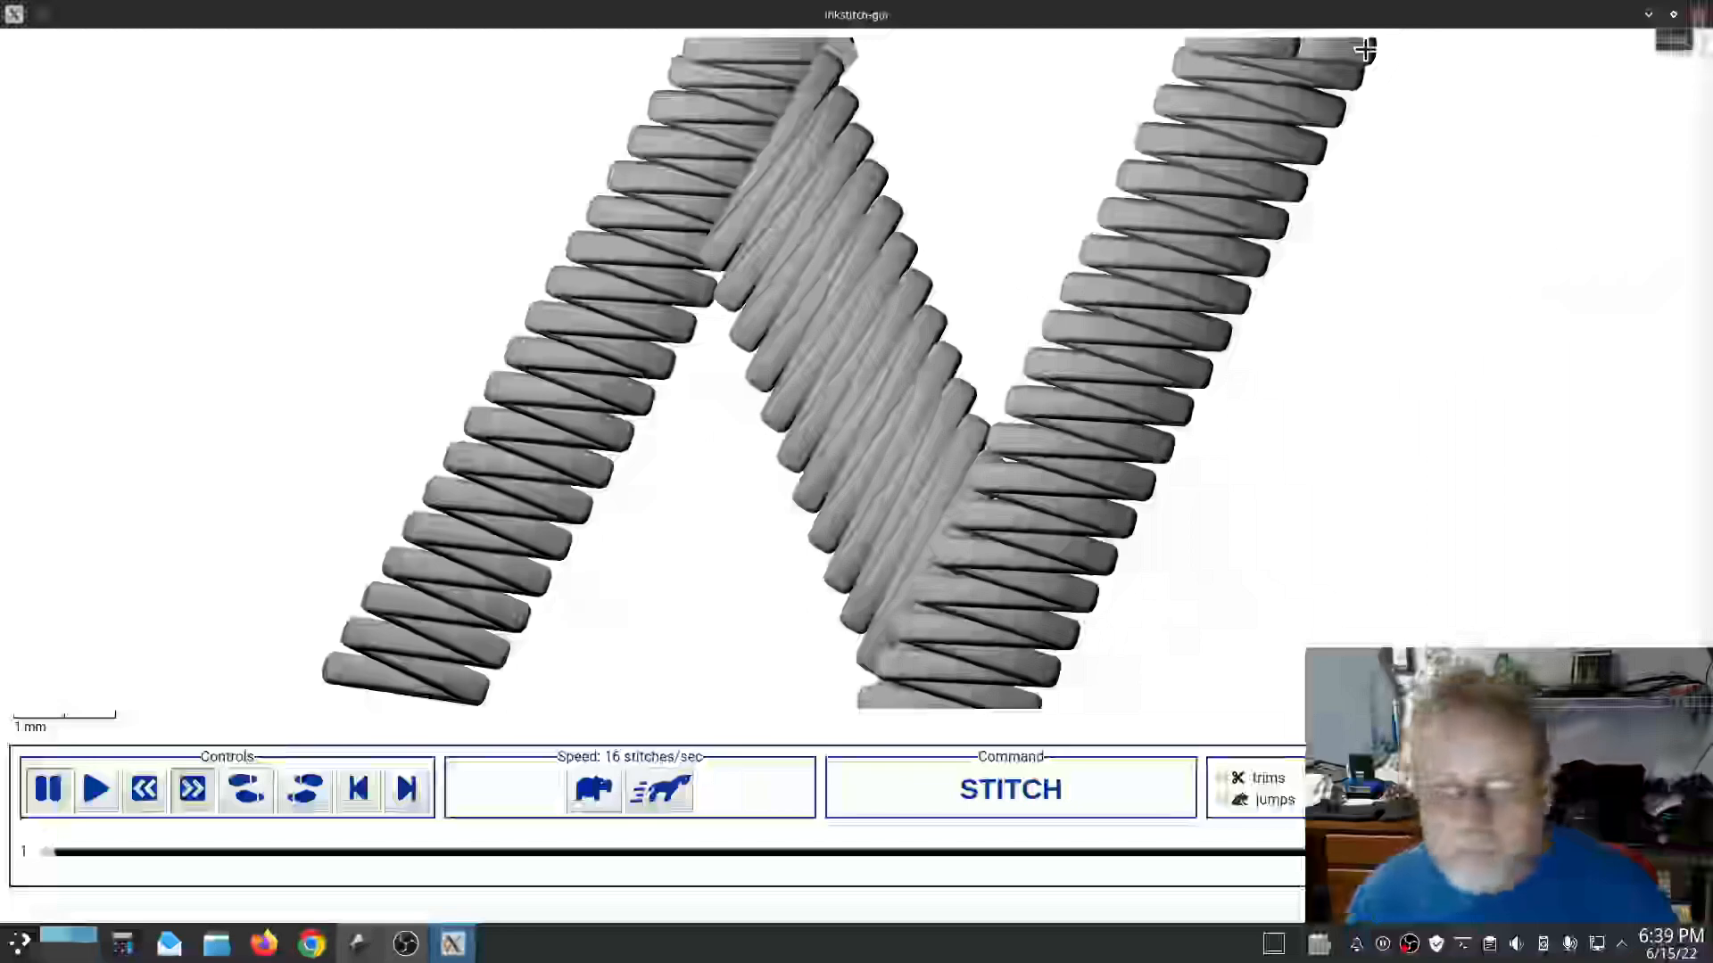
pyautogui.click(1700, 16)
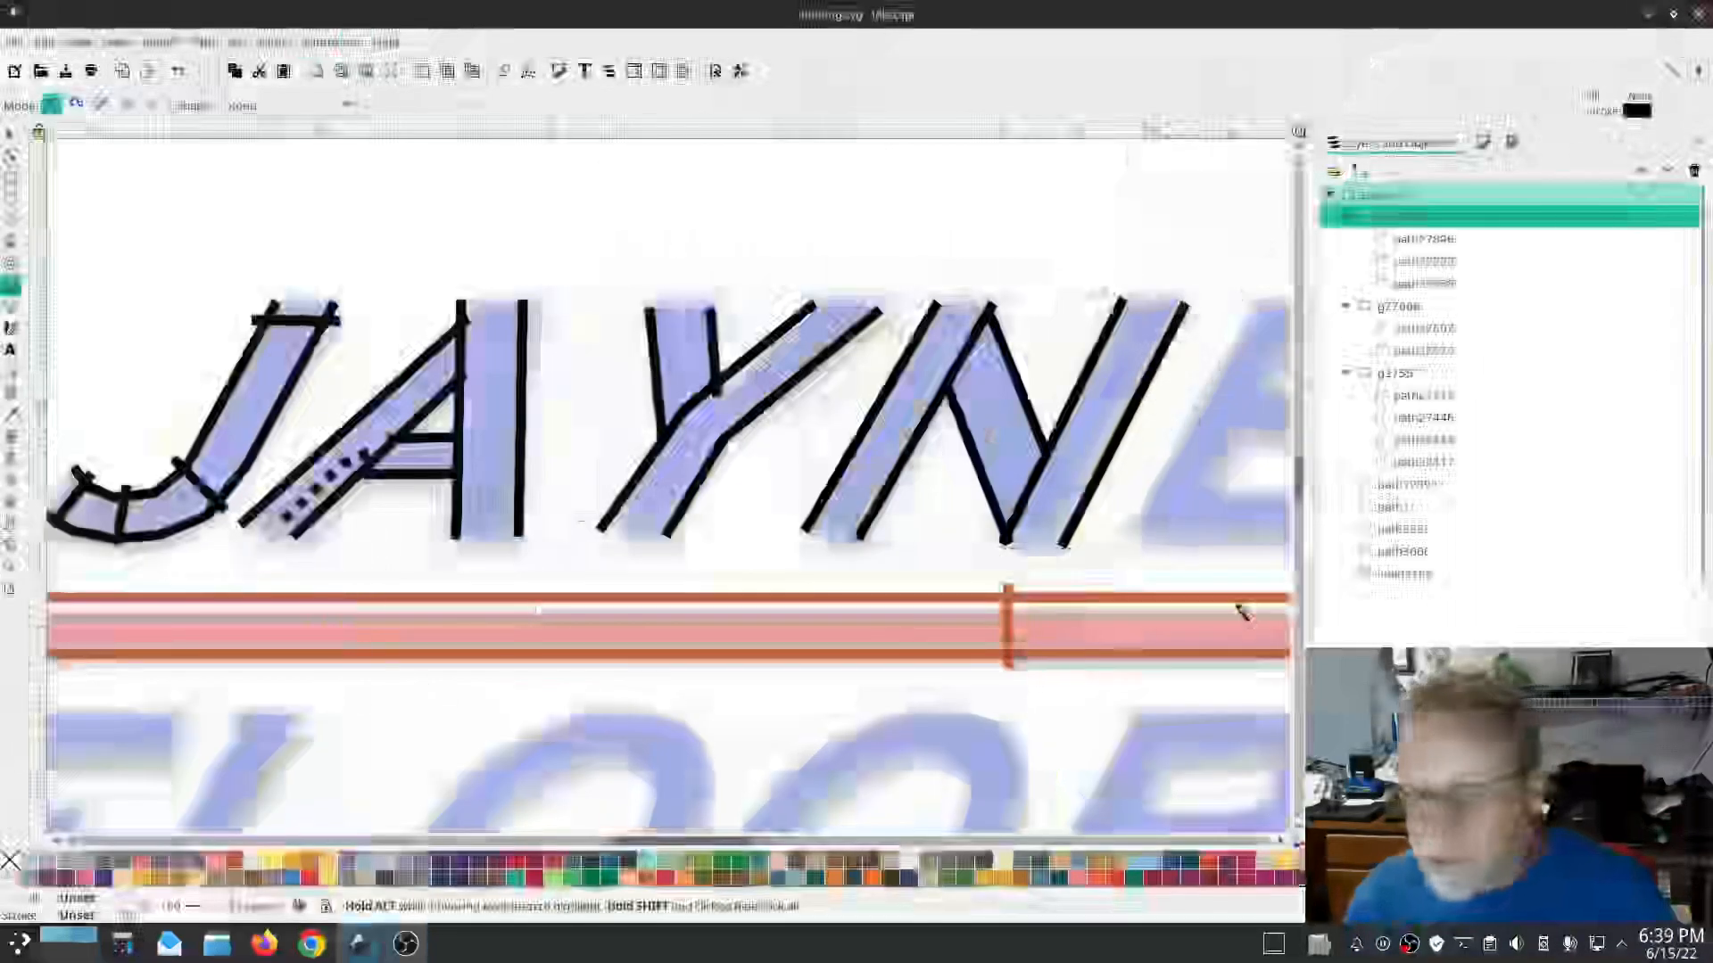
# Step: Draw the upper edge, about 4.3 mm long, and lower edge of the E's bottom bar in Layer 1 and combine both lines into one path
pyautogui.hscroll(10, 1242, 580)
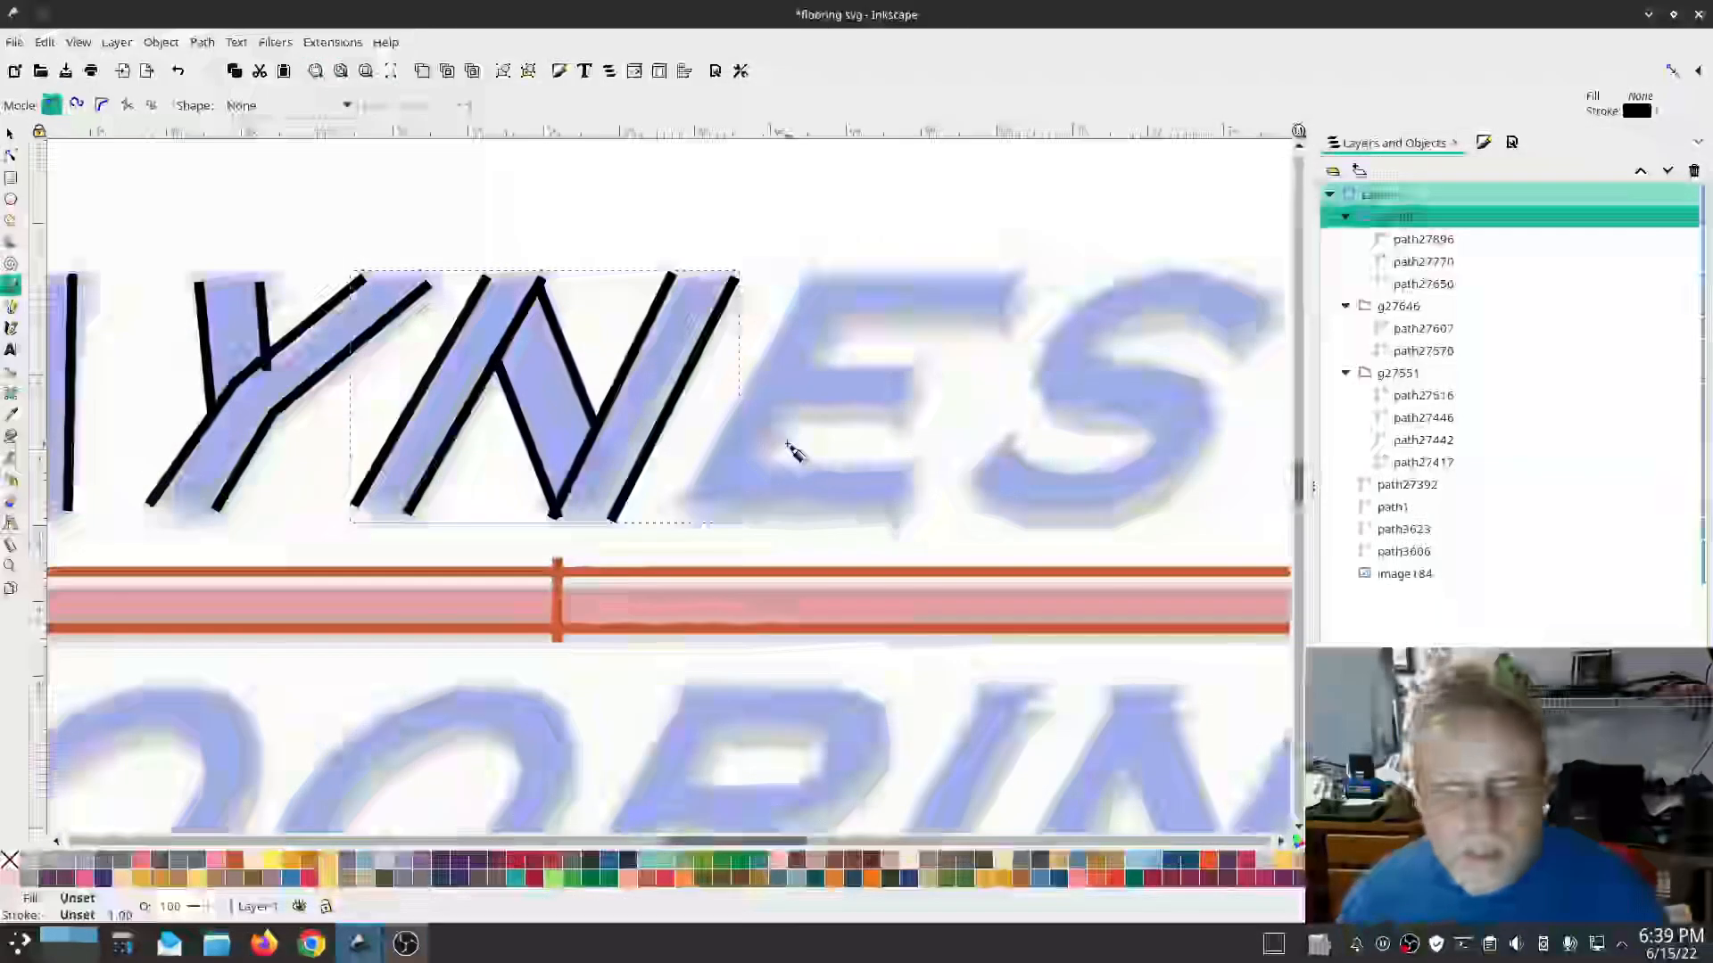
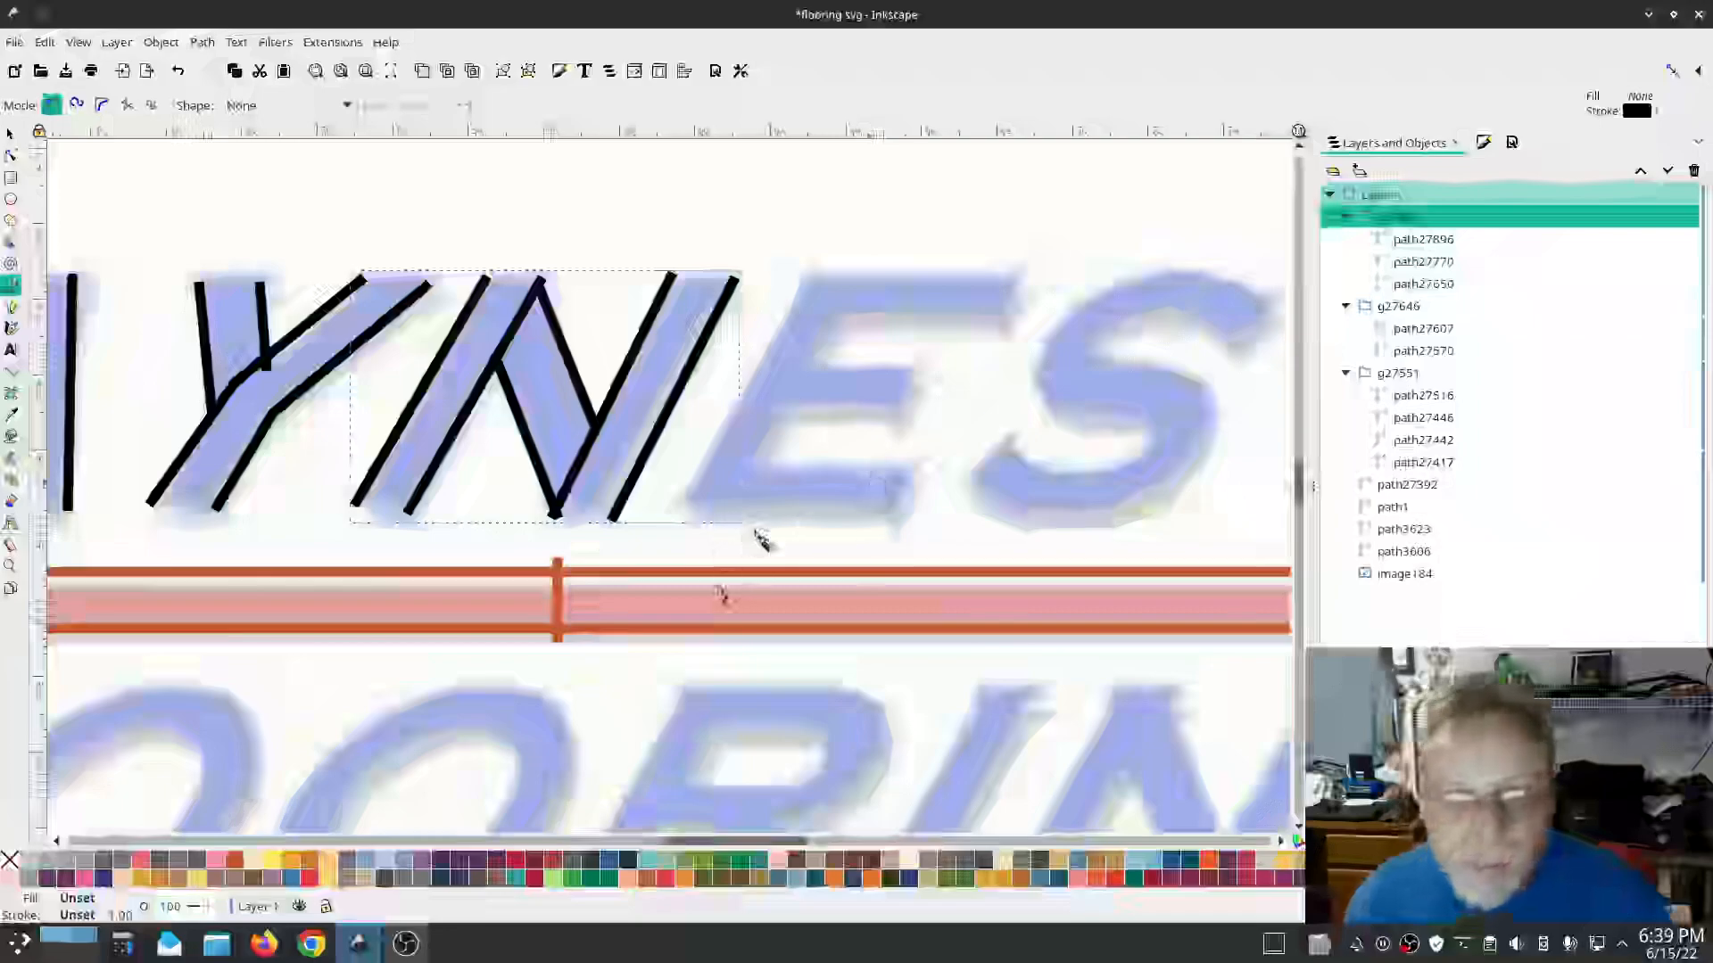
pyautogui.click(10, 133)
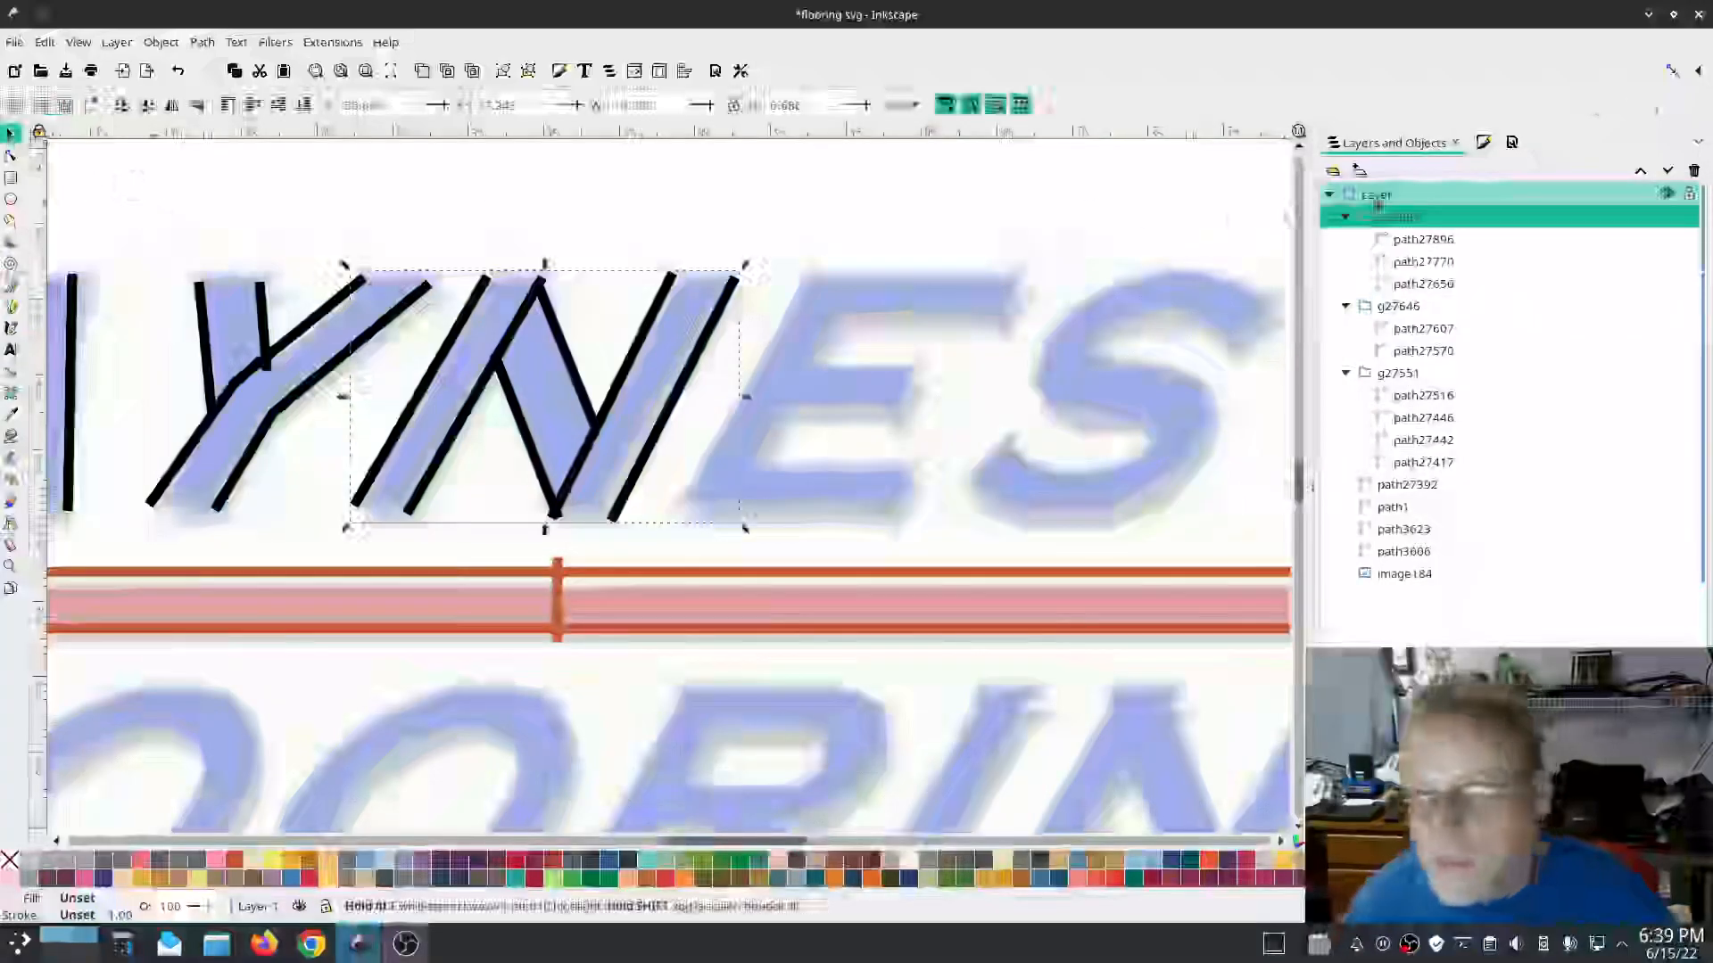
pyautogui.click(1376, 198)
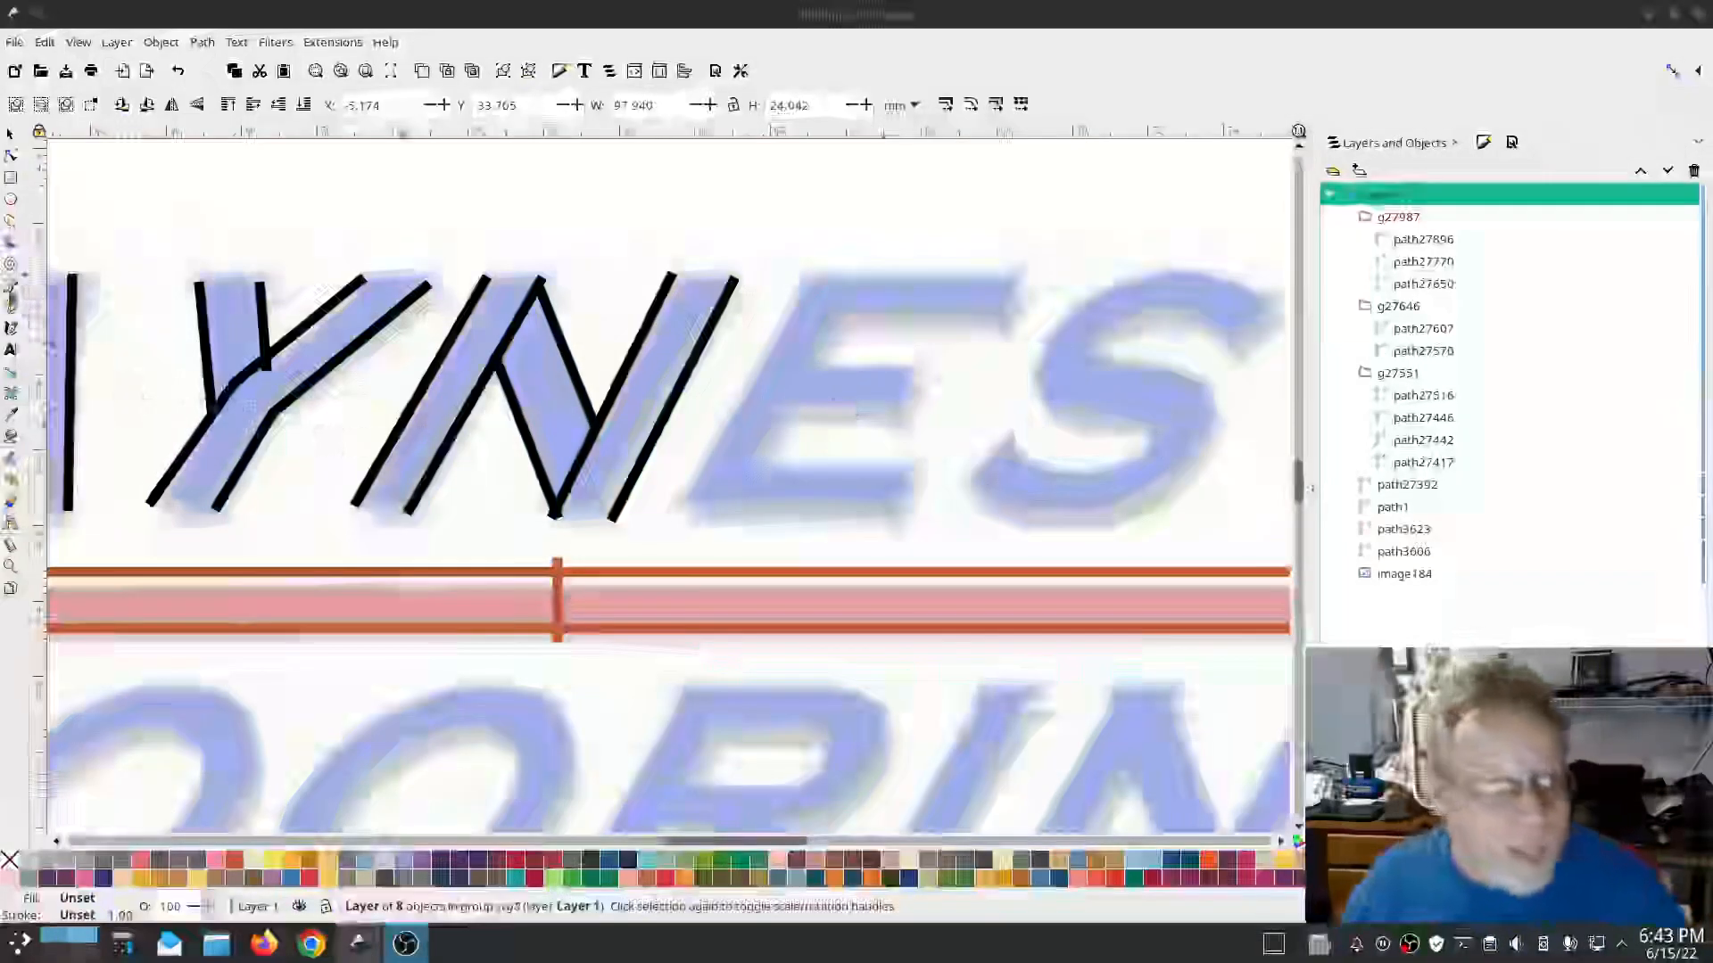
pyautogui.click(10, 286)
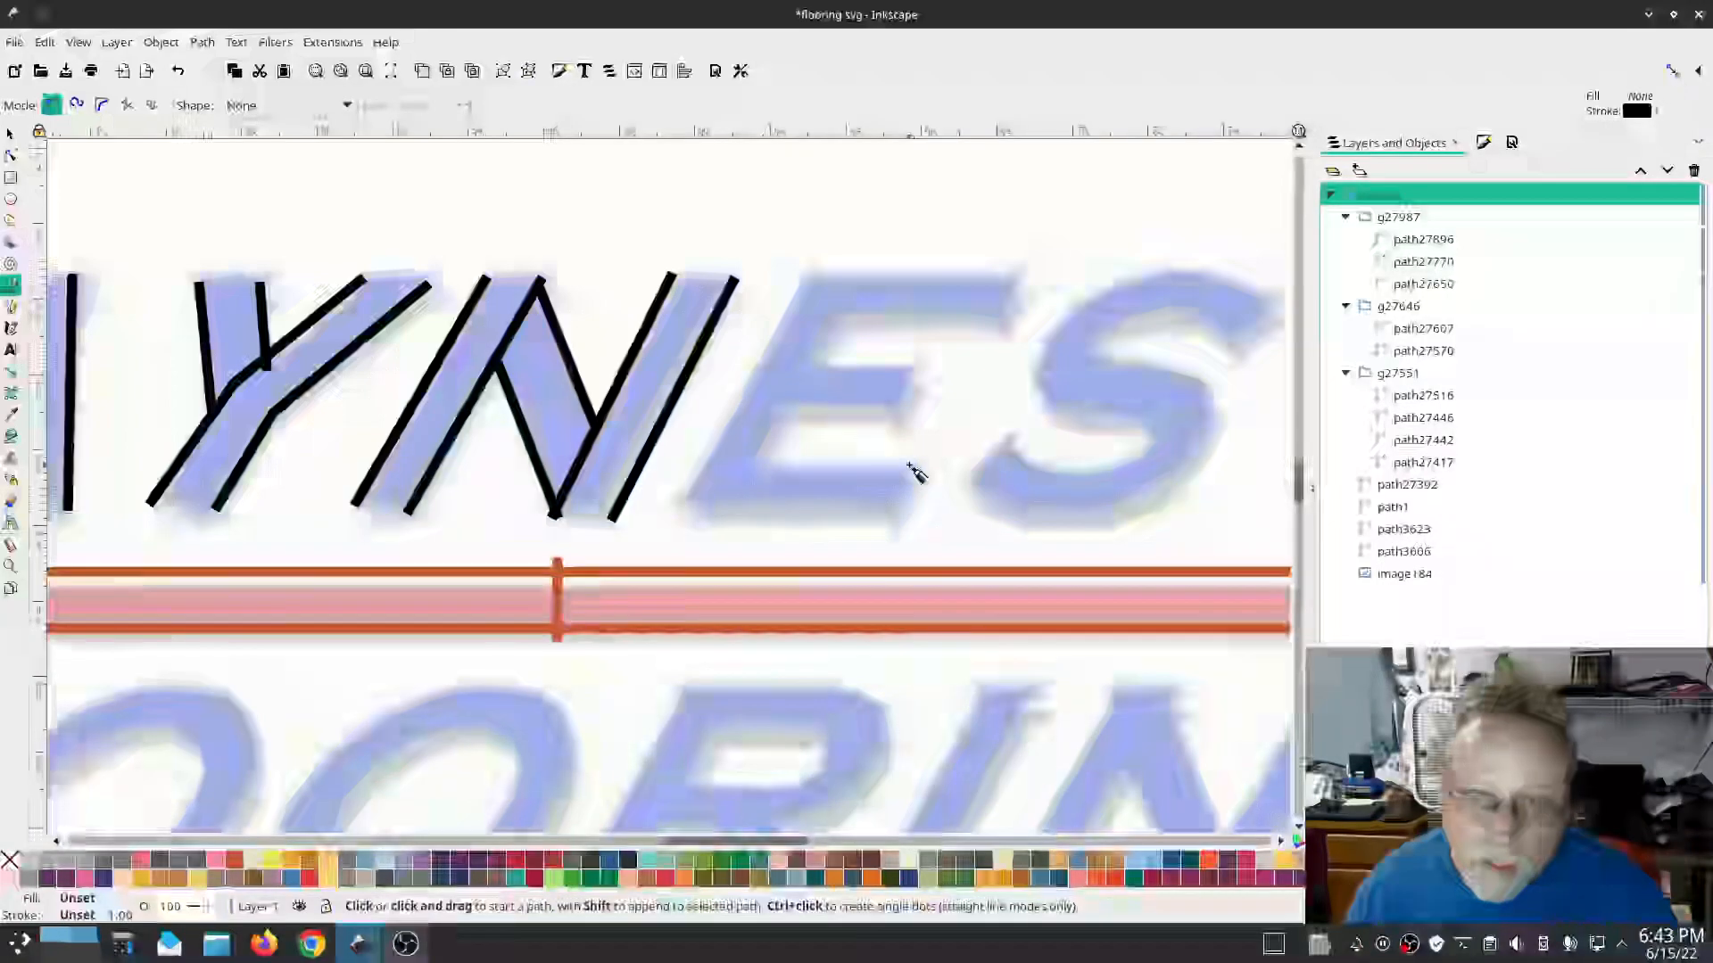
pyautogui.click(915, 474)
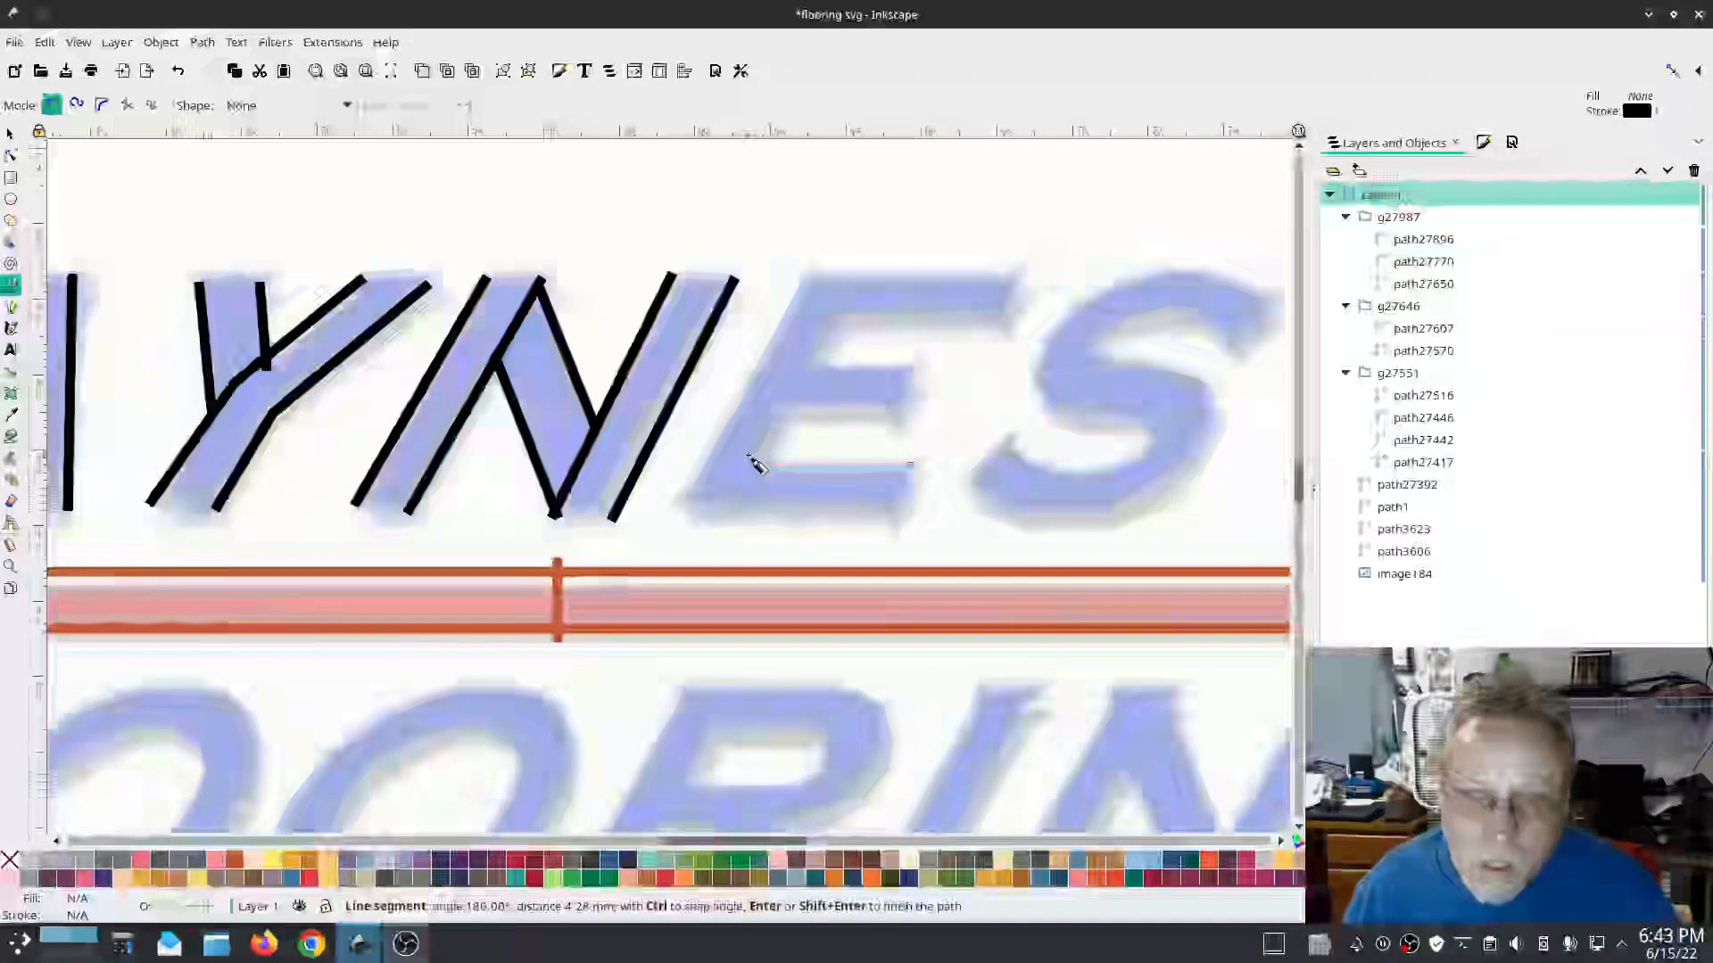
pyautogui.doubleClick(748, 462)
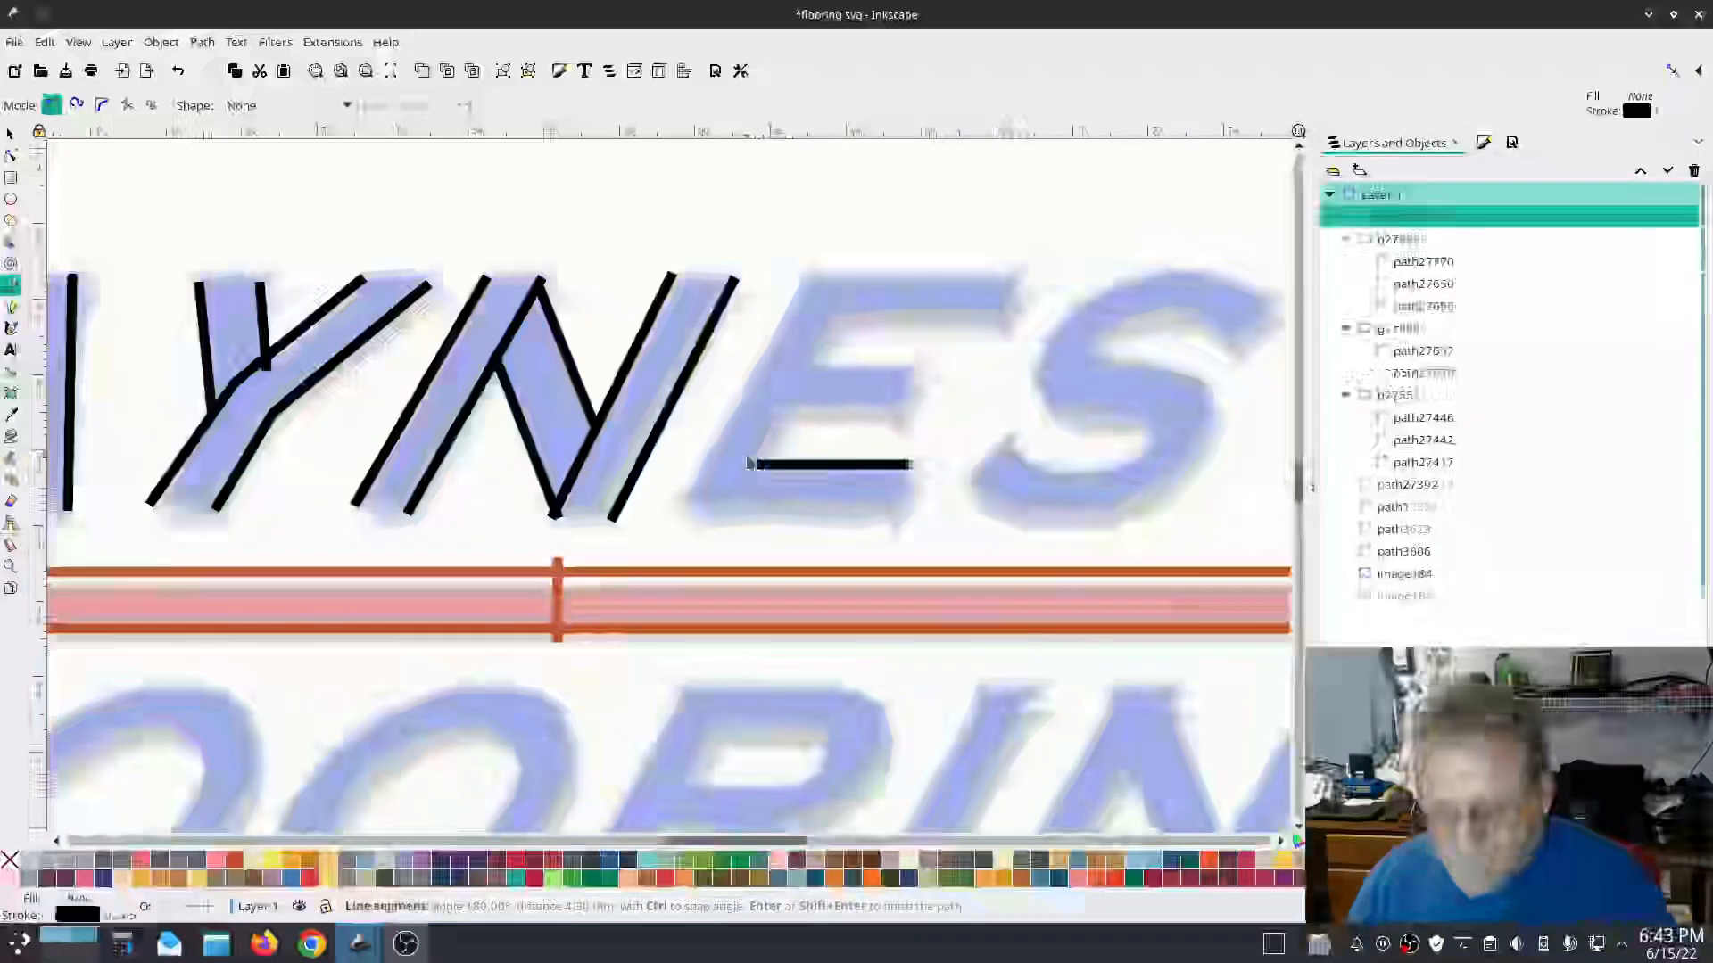
pyautogui.click(912, 503)
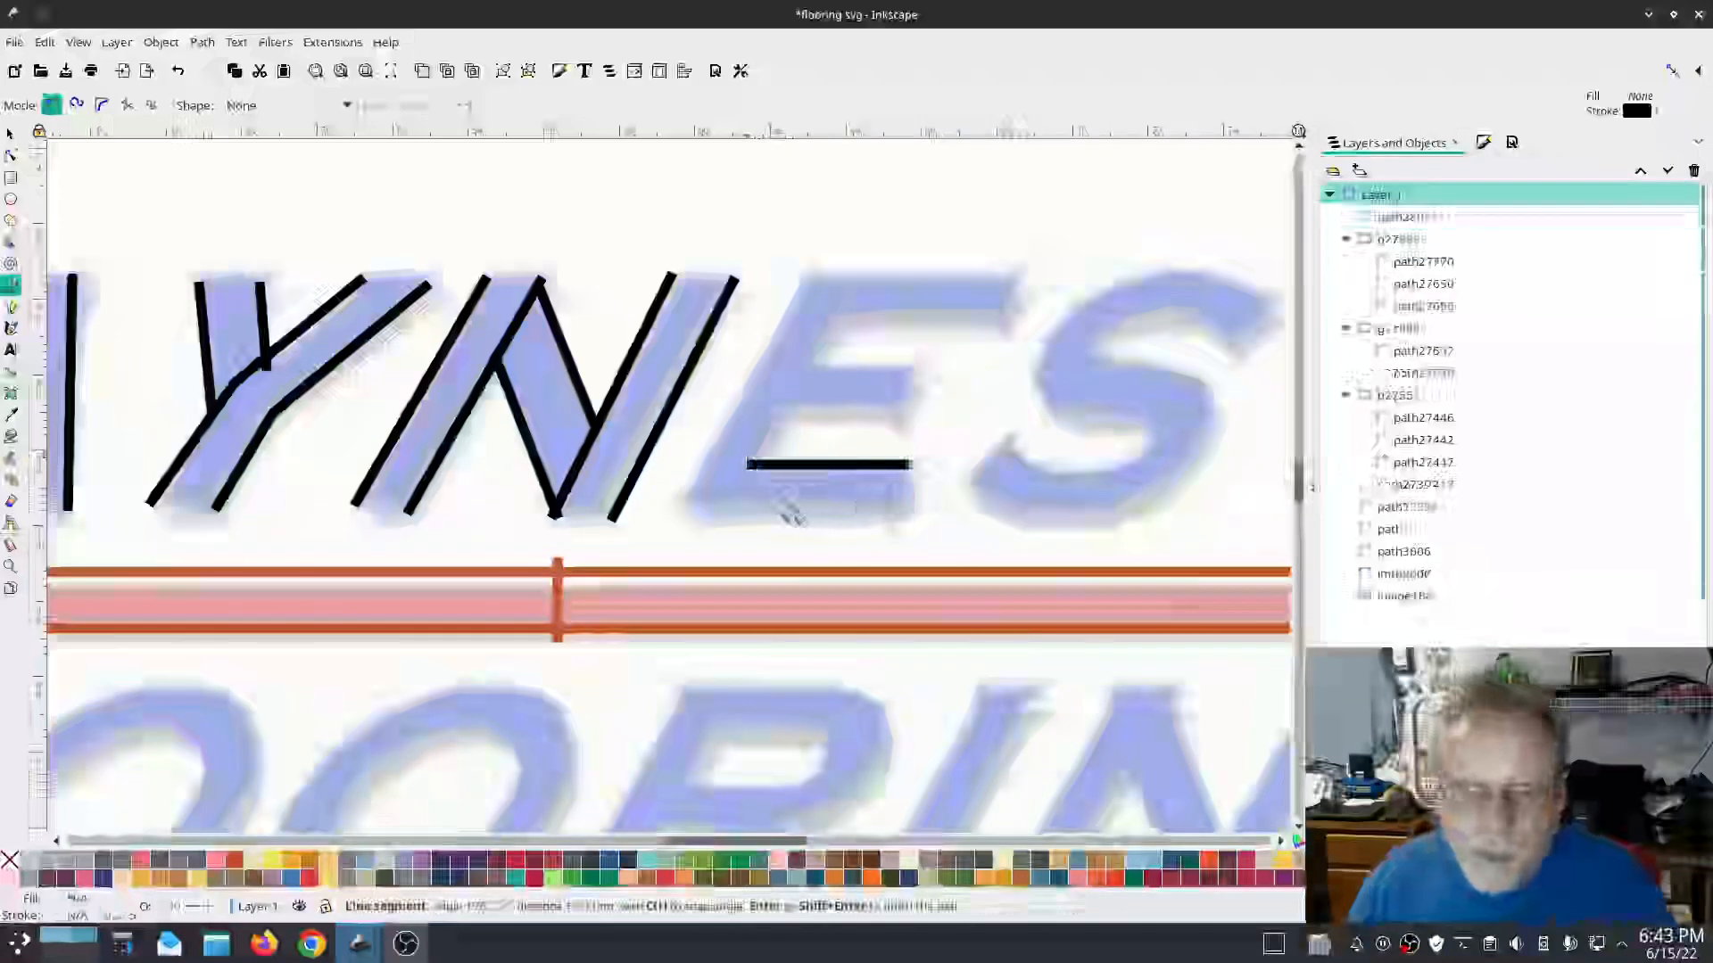
pyautogui.doubleClick(722, 502)
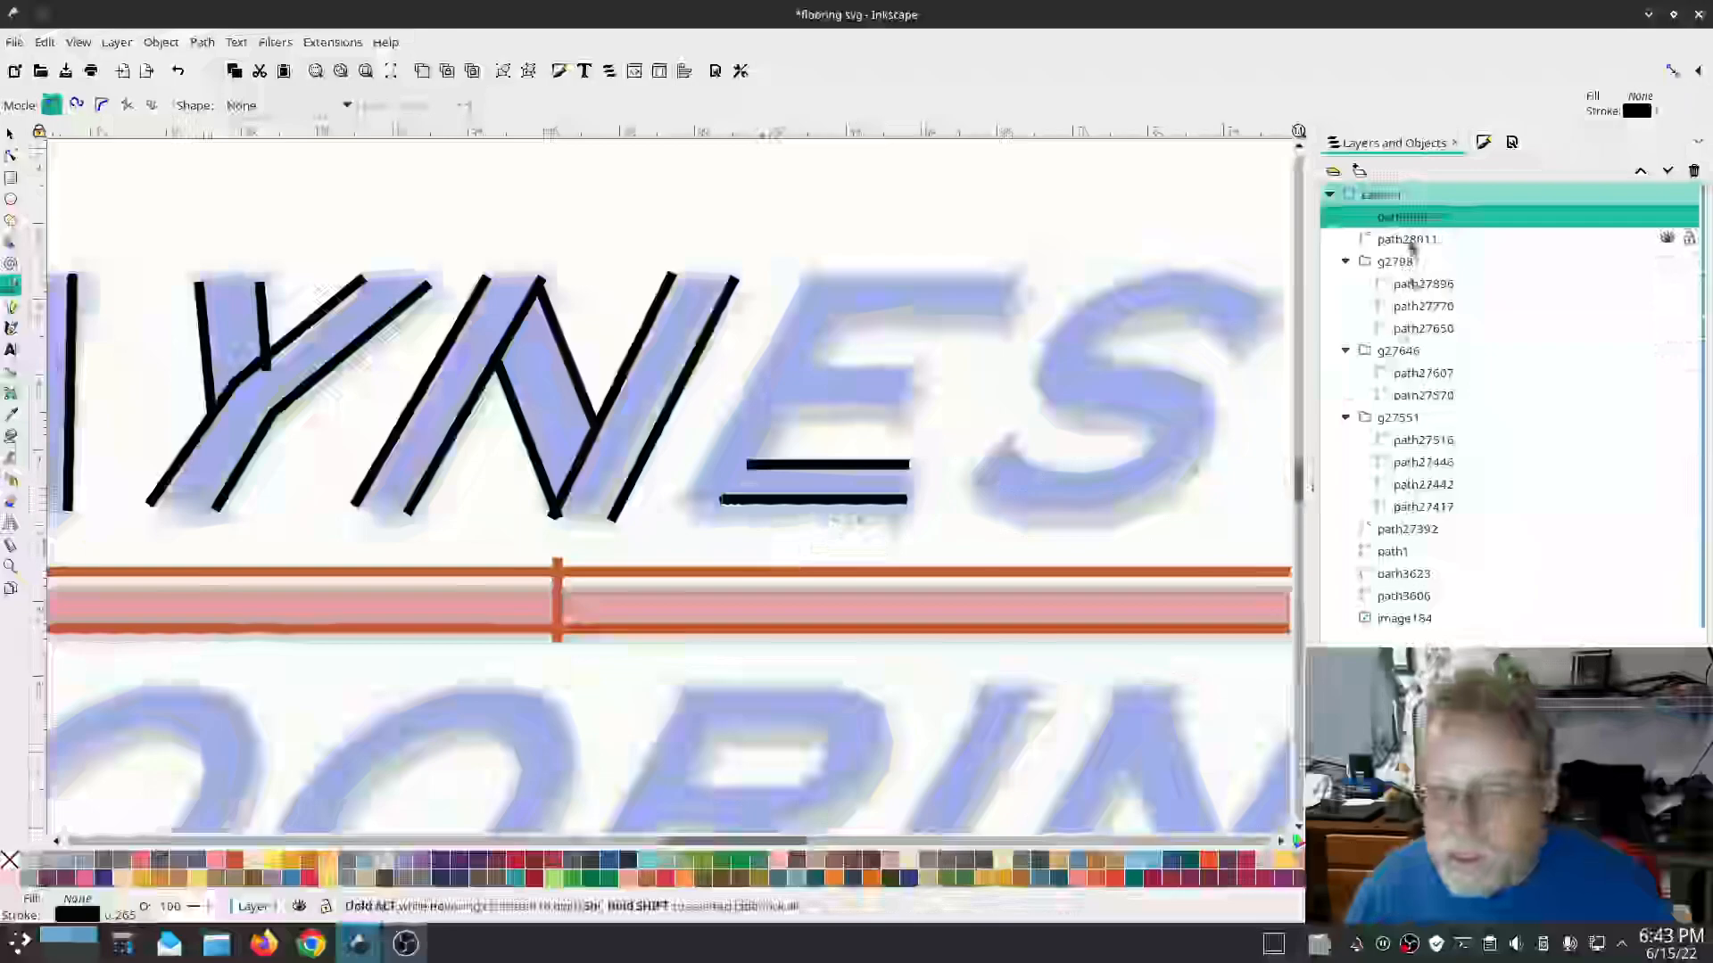
pyautogui.keyDown('shift'); pyautogui.click(1408, 241); pyautogui.keyUp('shift')
pyautogui.hotkey('ctrl', 'k')
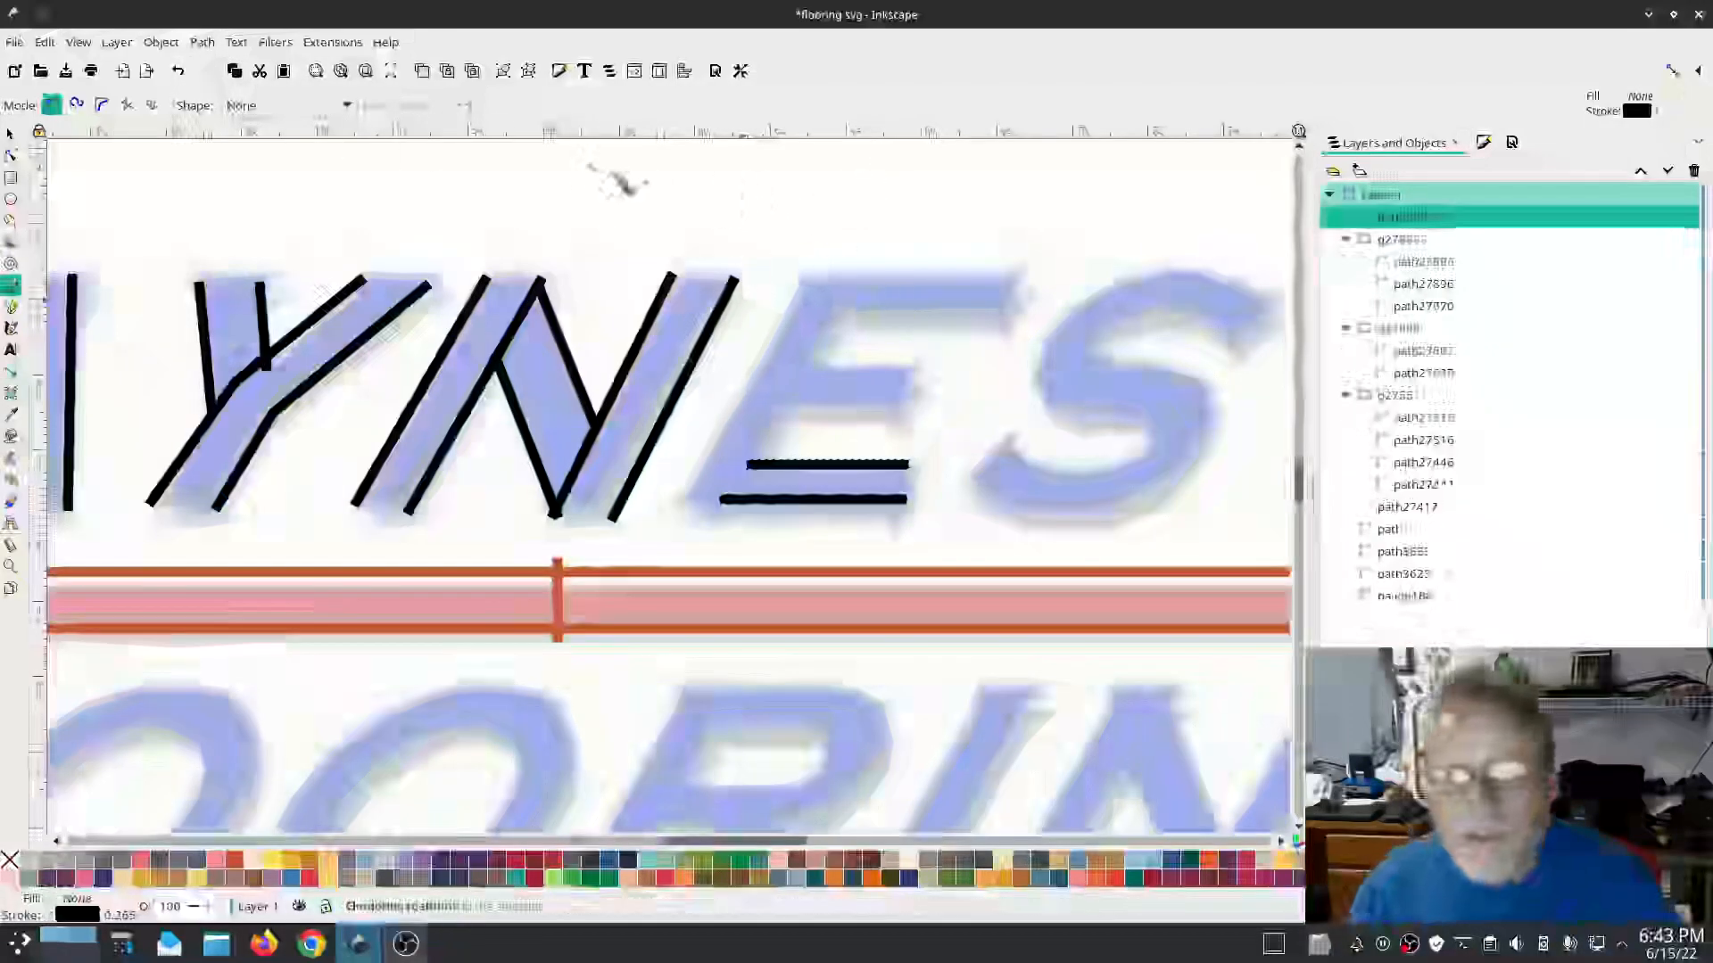
# Step: Make the E's bottom bar a custom satin column in the Ink/Stitch parameters, allow lock stitches only Before, and apply the settings
pyautogui.click(332, 42)
pyautogui.moveTo(354, 290)
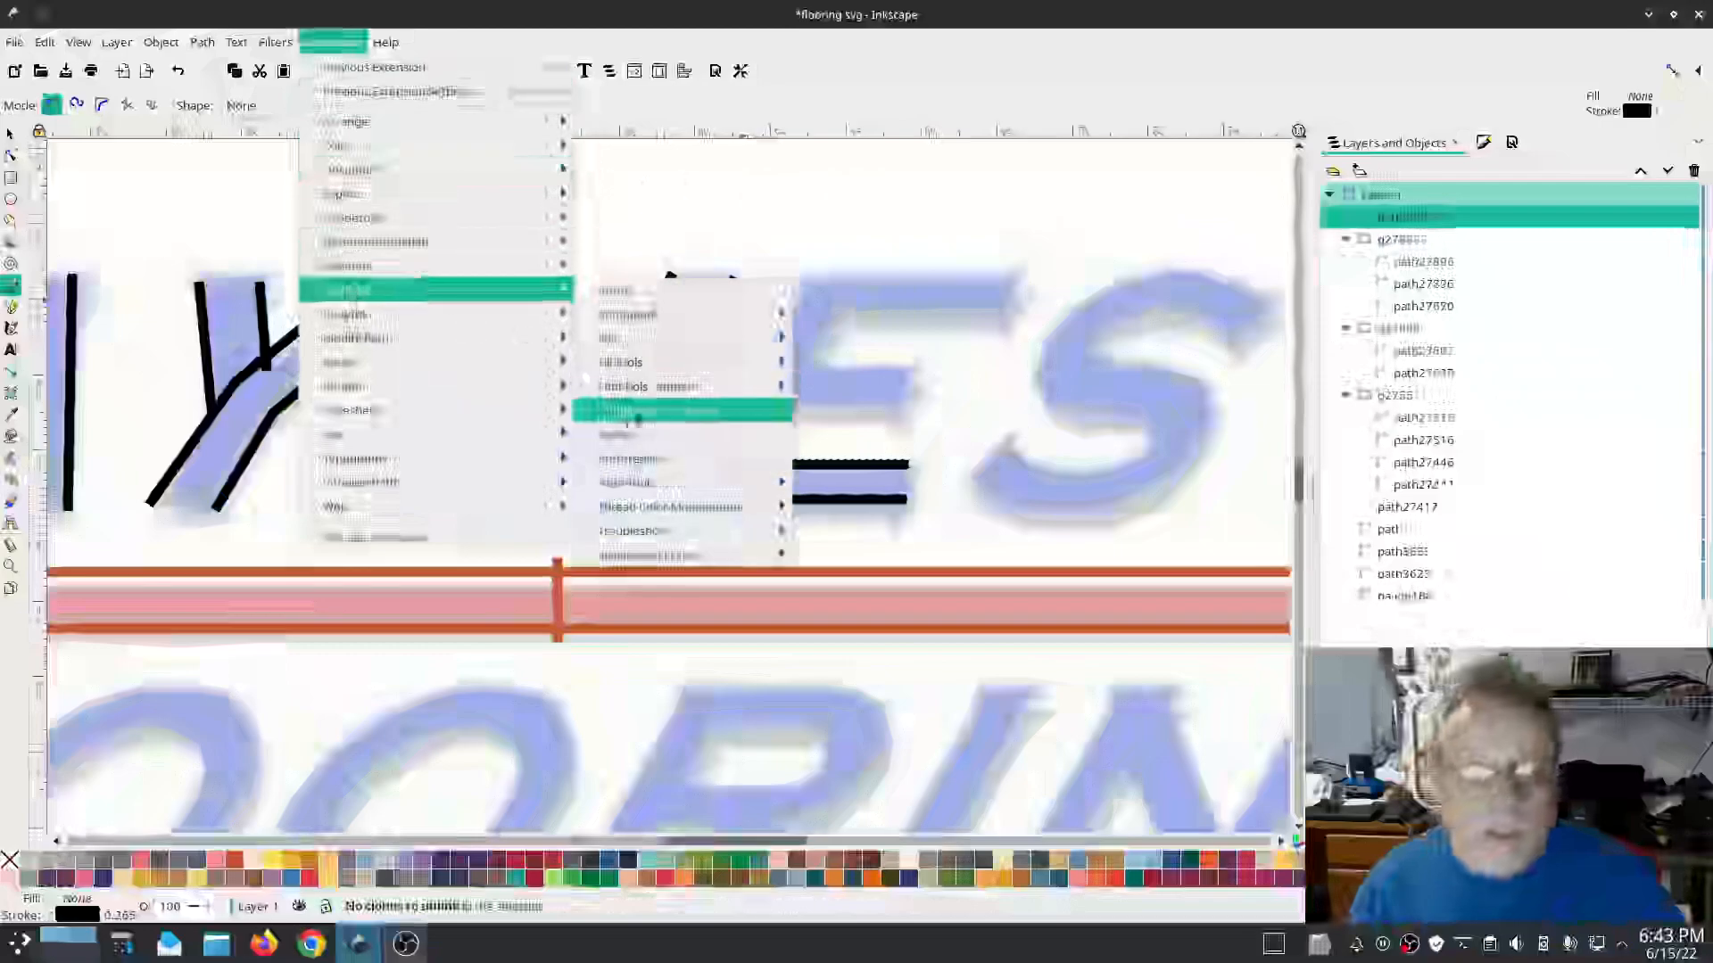
pyautogui.click(660, 431)
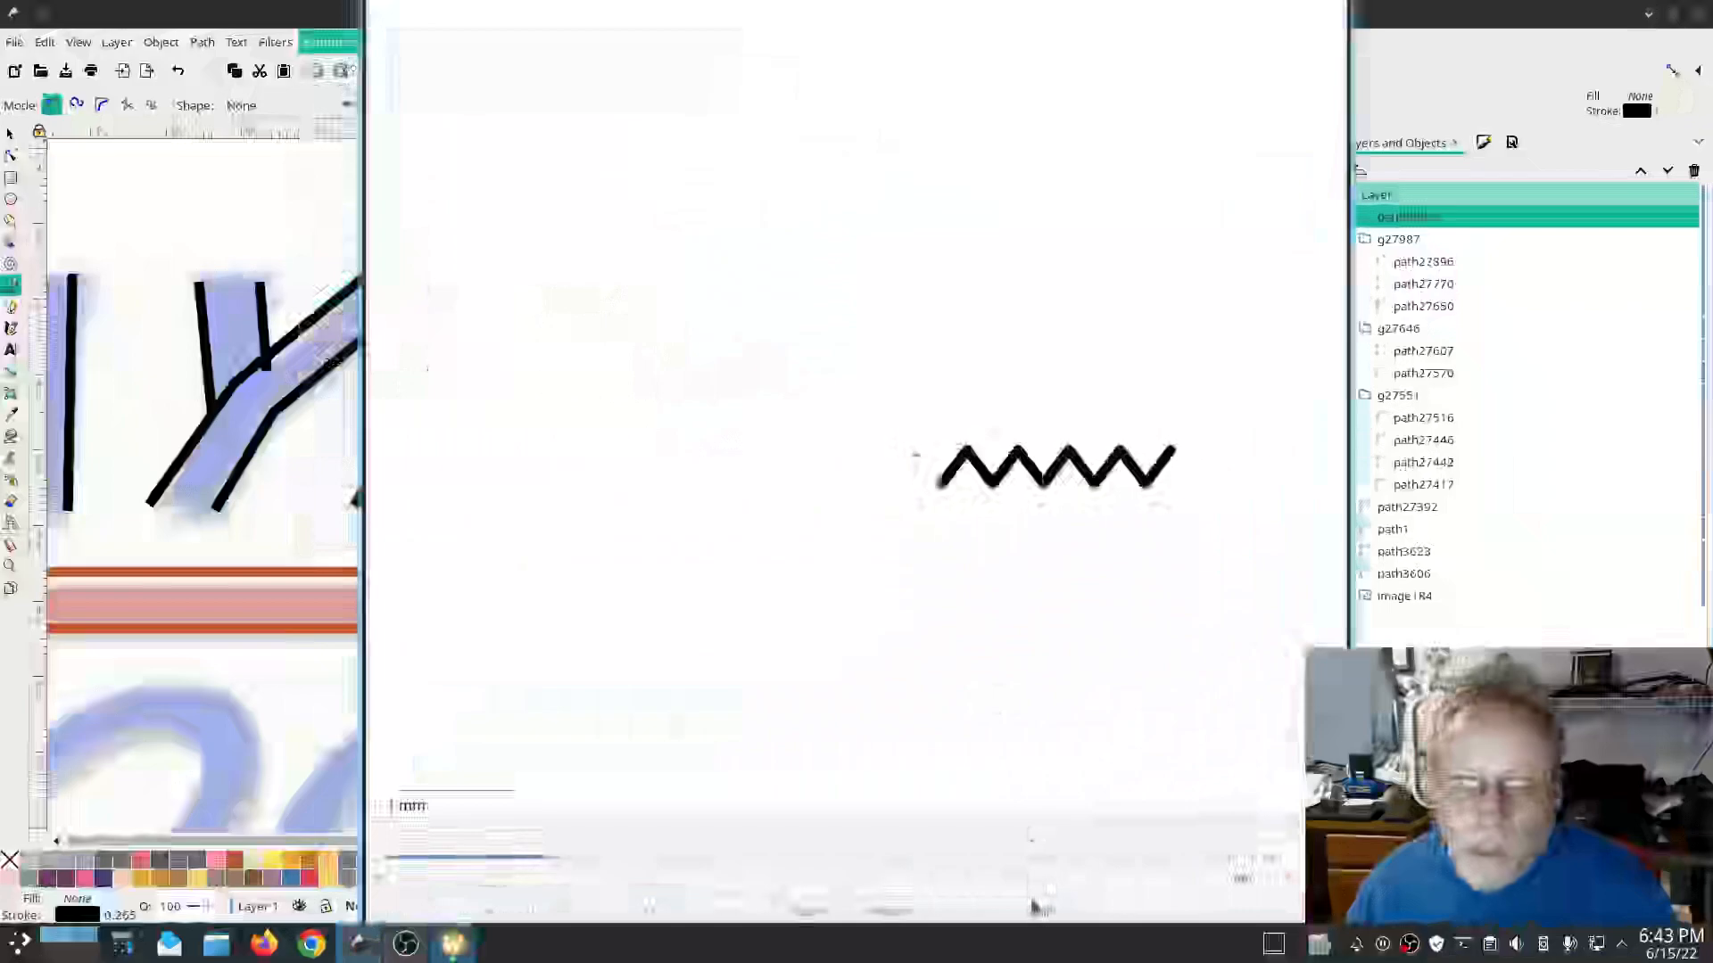
pyautogui.click(1034, 901)
pyautogui.moveTo(802, 138); pyautogui.dragTo(225, 100)
pyautogui.click(149, 138)
pyautogui.click(64, 254)
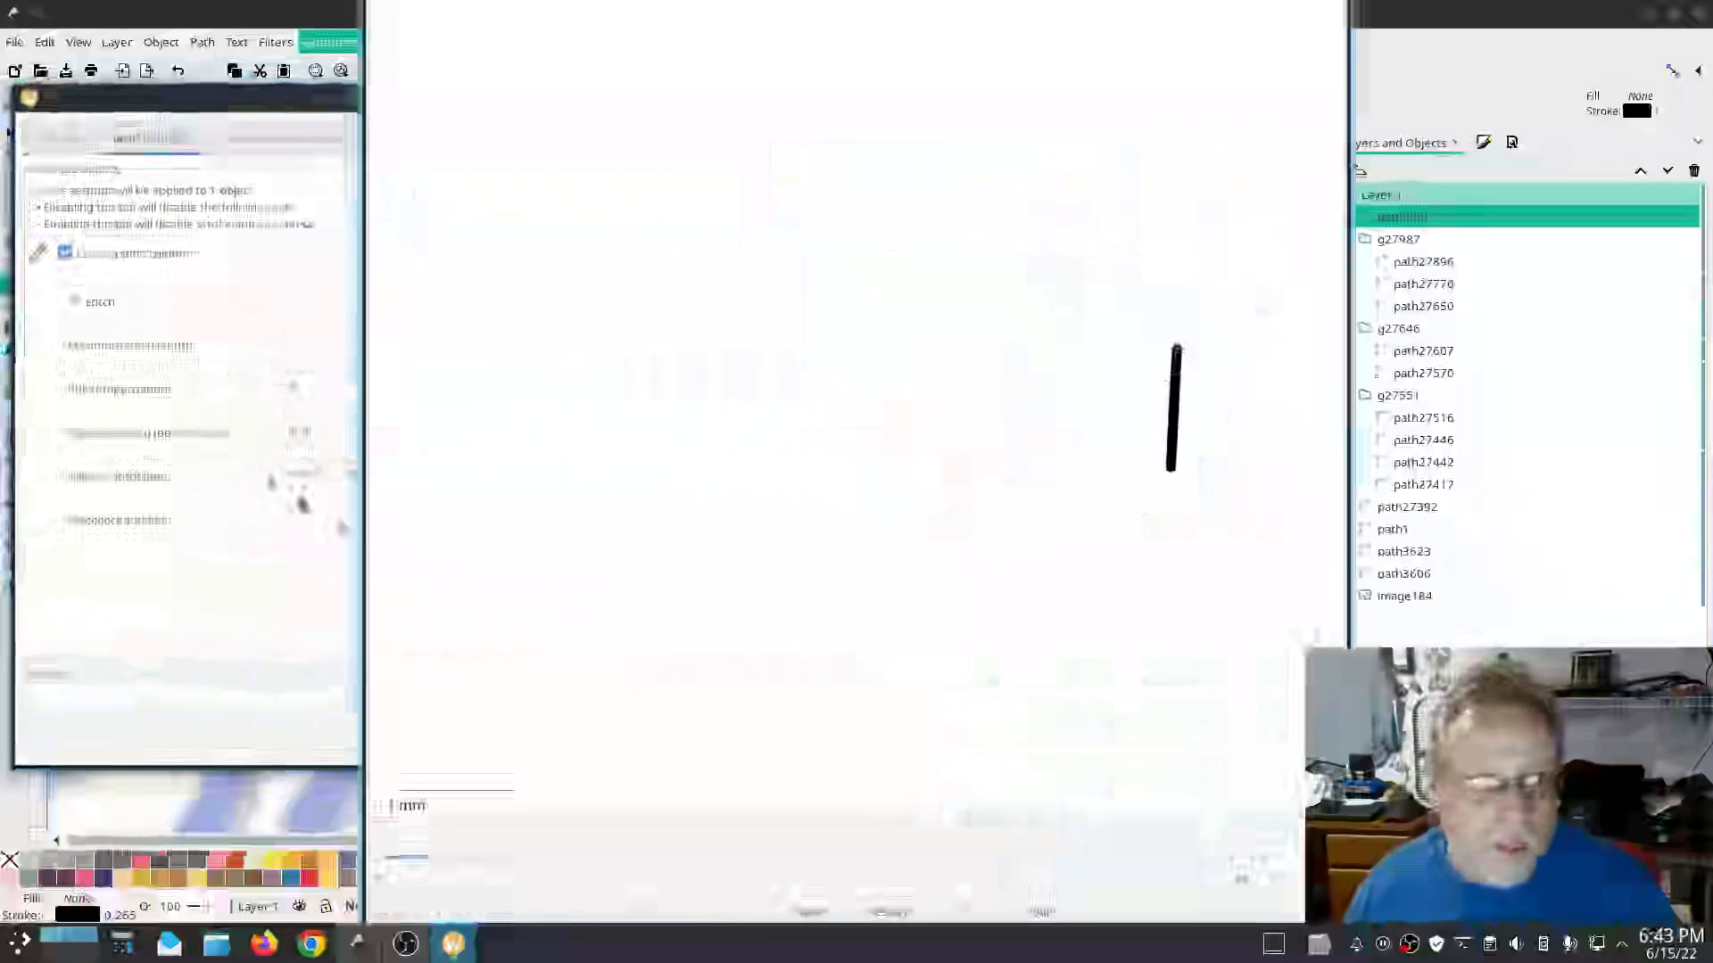
pyautogui.click(326, 476)
pyautogui.click(309, 504)
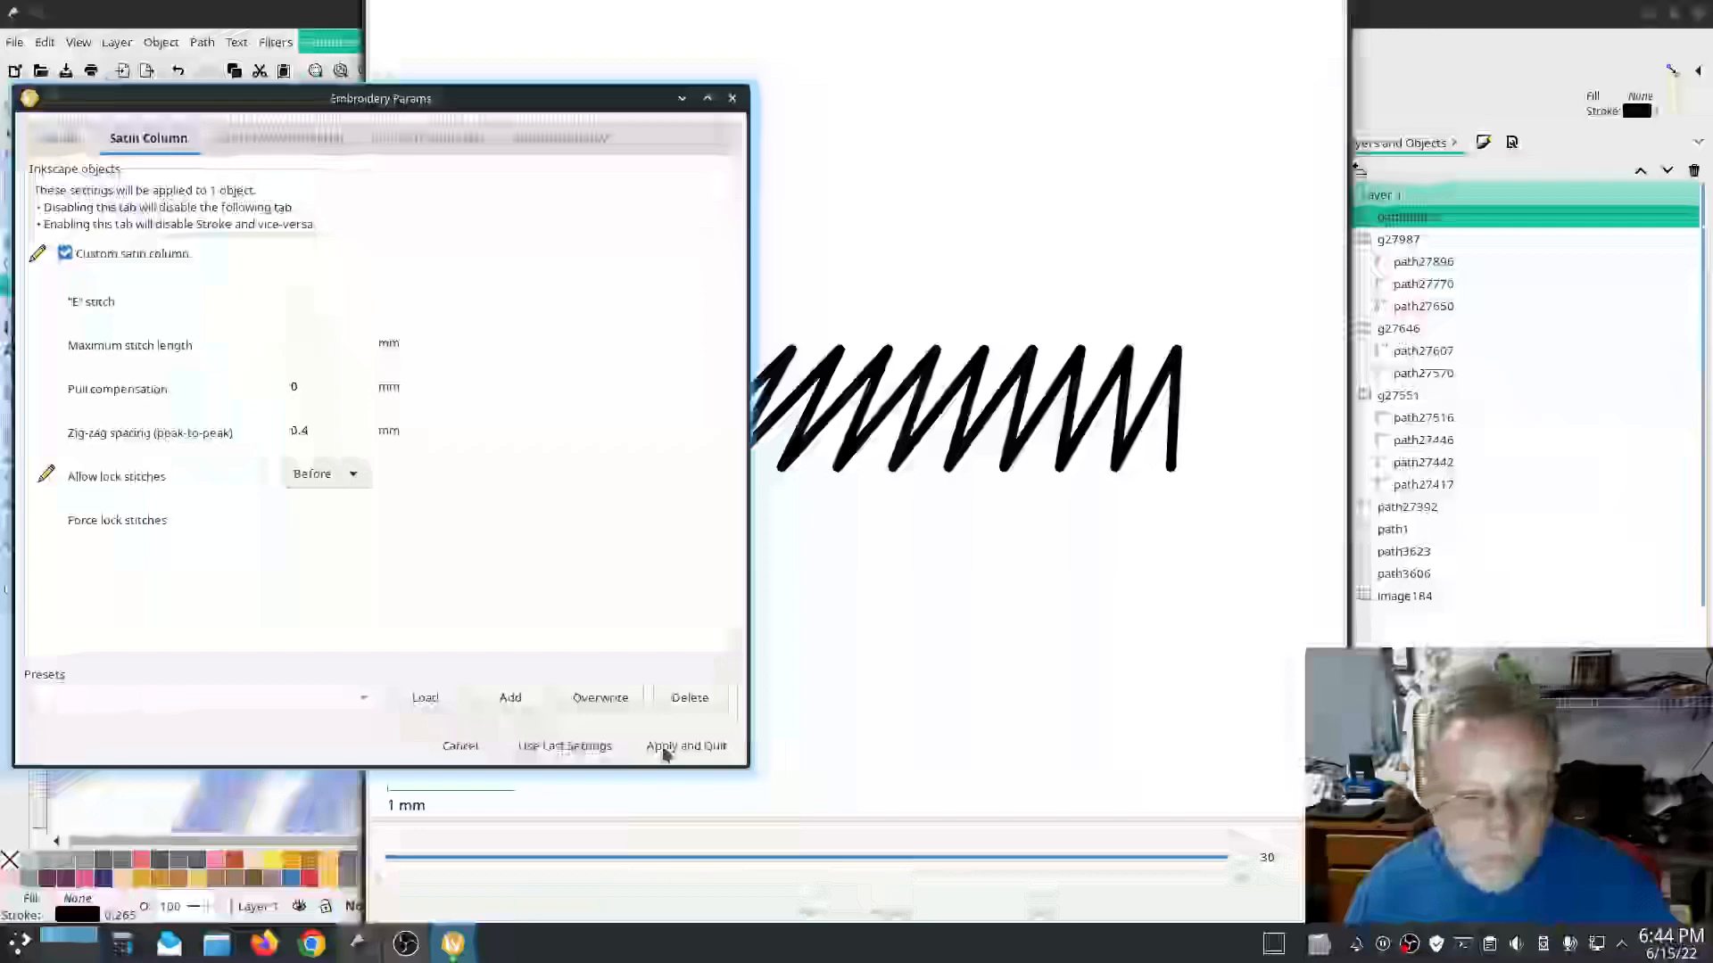
pyautogui.click(664, 749)
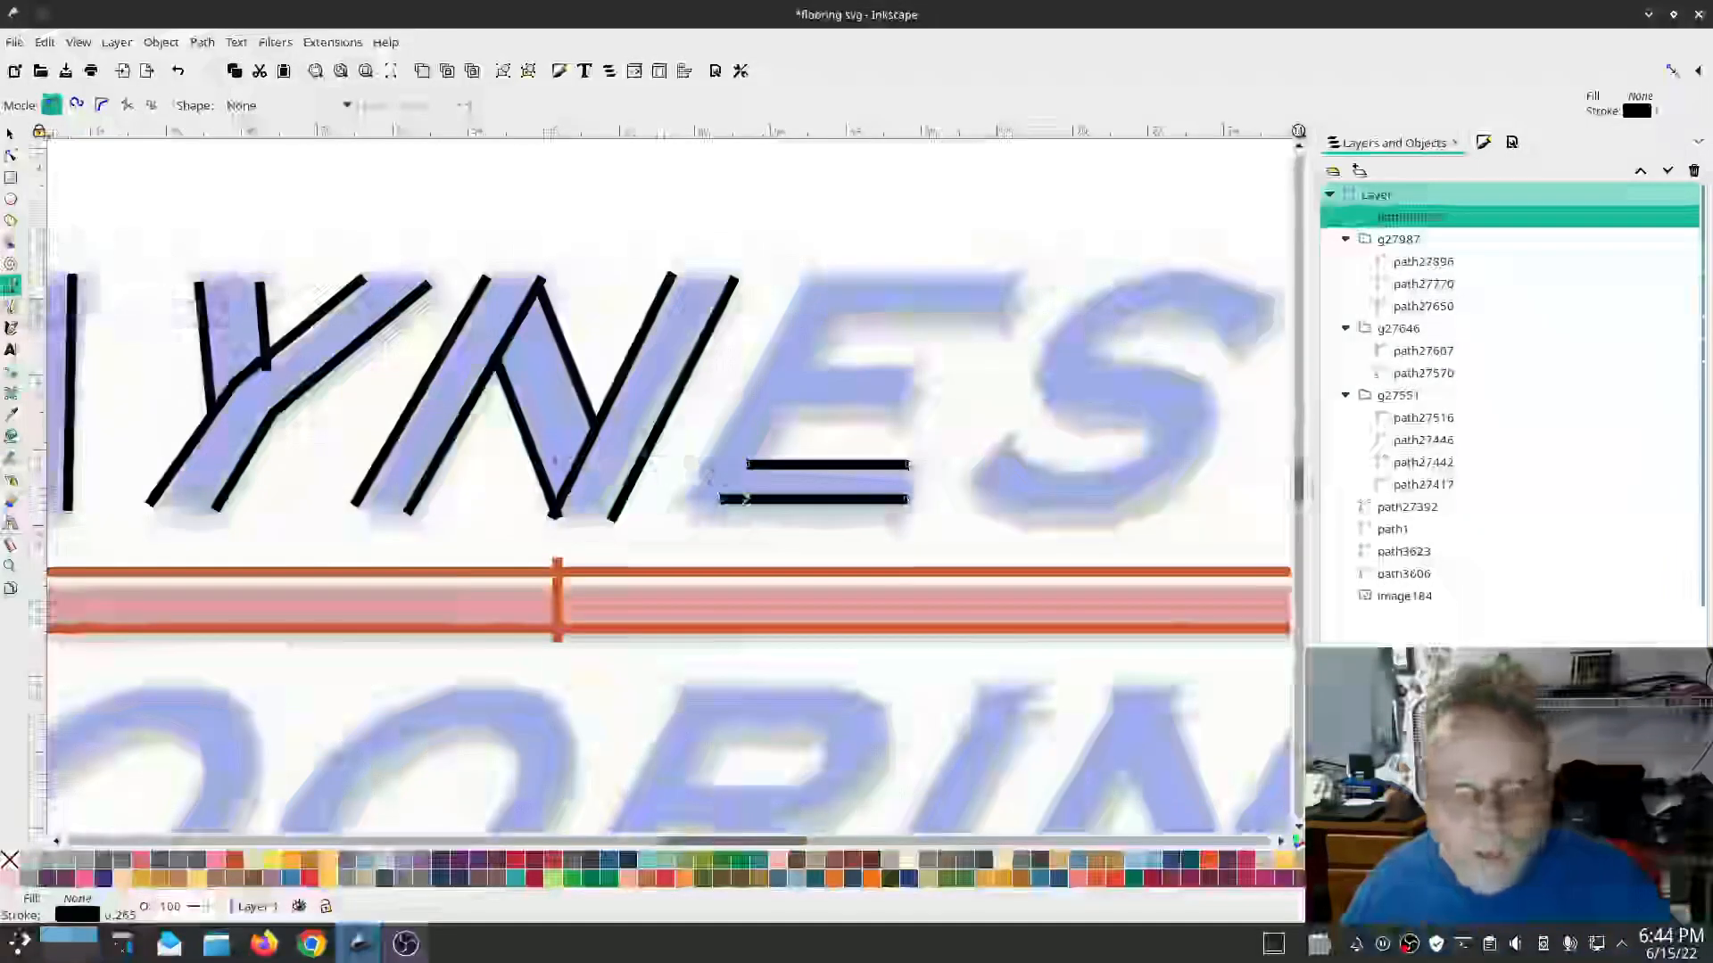
# Step: Draw a connecting path from the E's bottom bar up the stem and along its middle bar, and give its stroke a 1:1 dash pattern
pyautogui.click(727, 484)
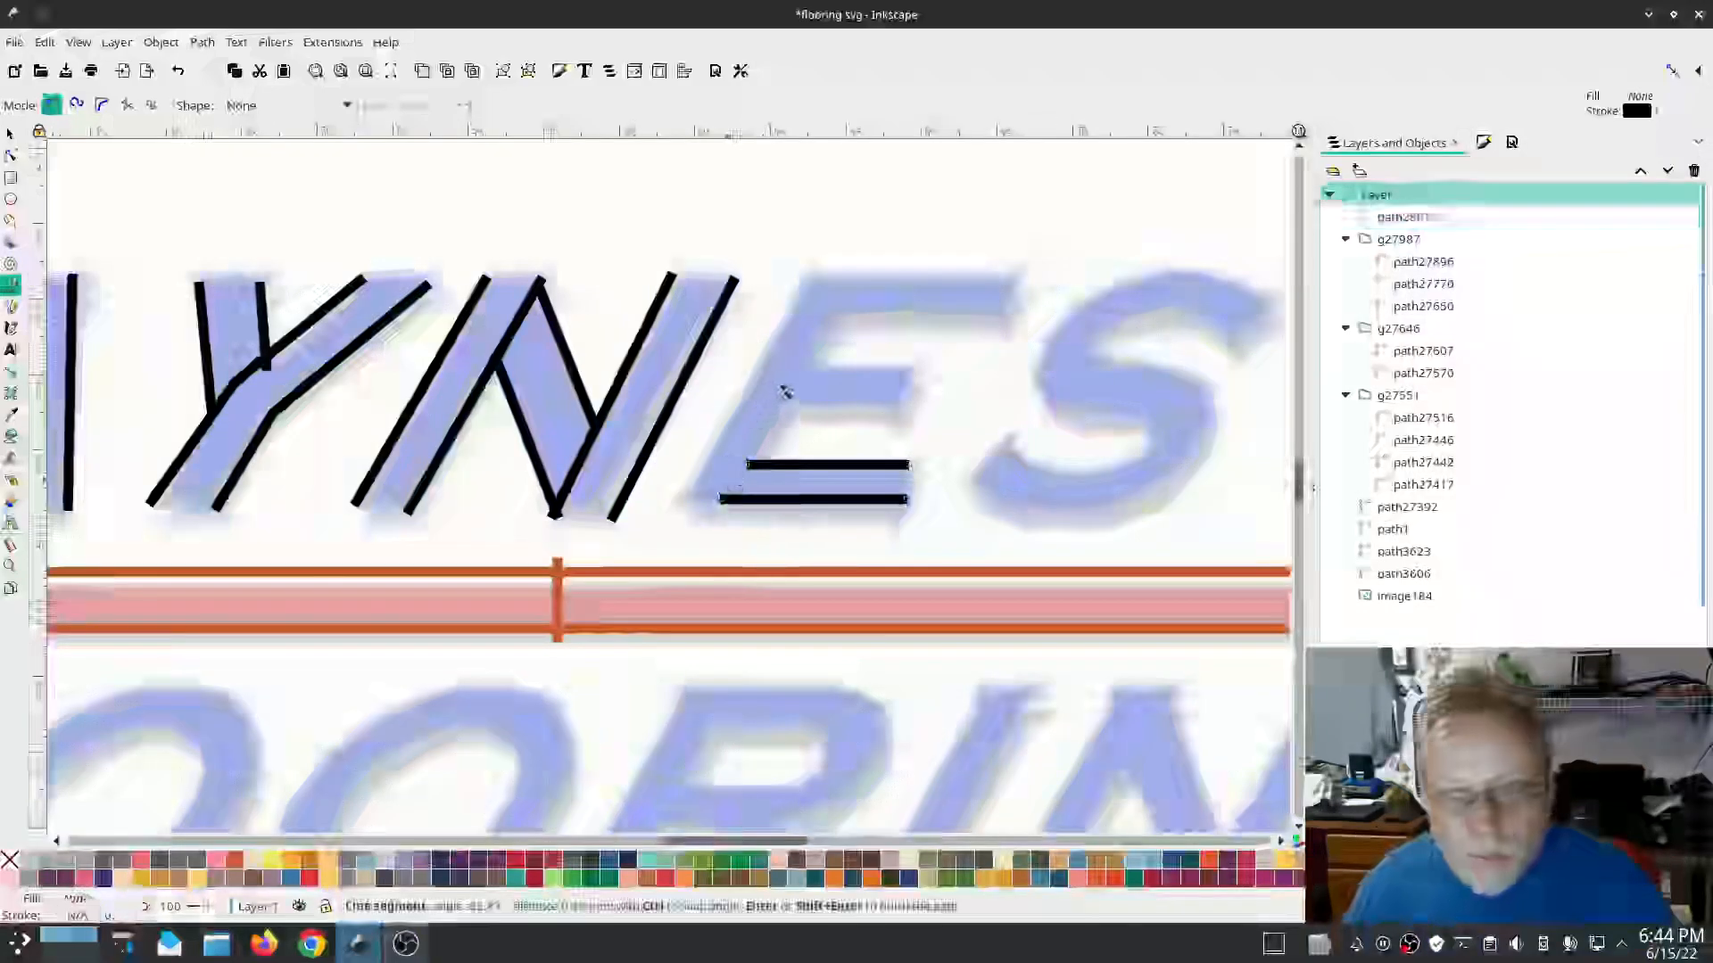
pyautogui.doubleClick(899, 385)
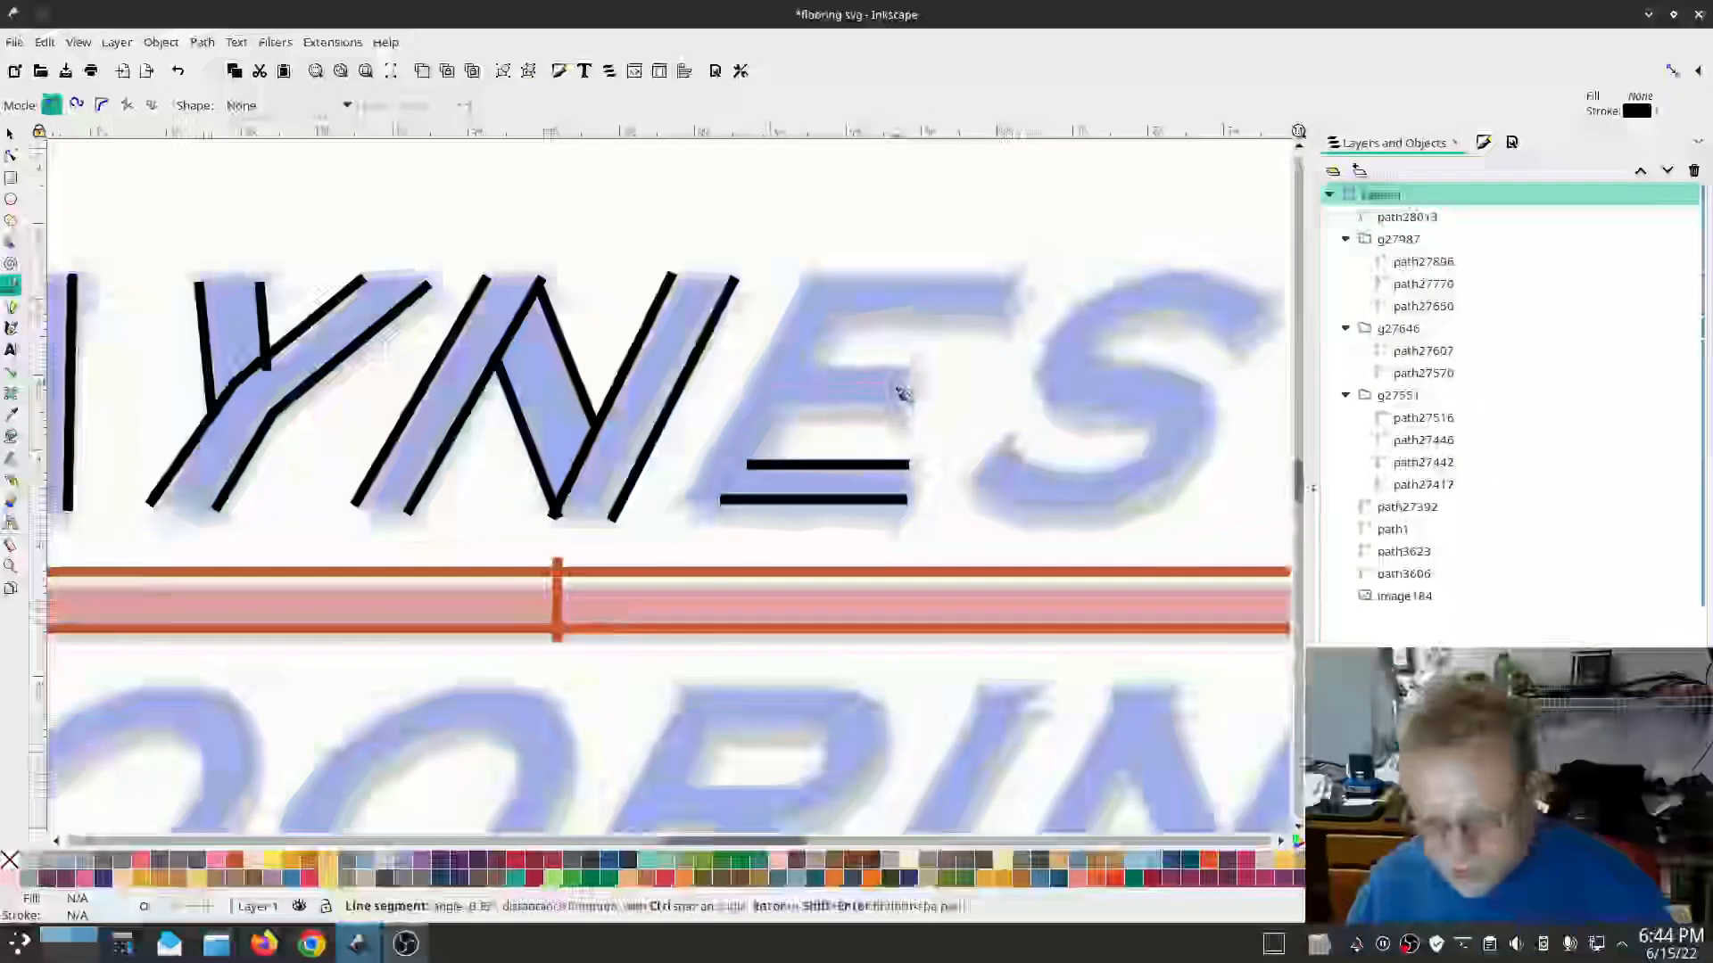
pyautogui.click(1483, 141)
pyautogui.click(1447, 241)
pyautogui.click(1451, 290)
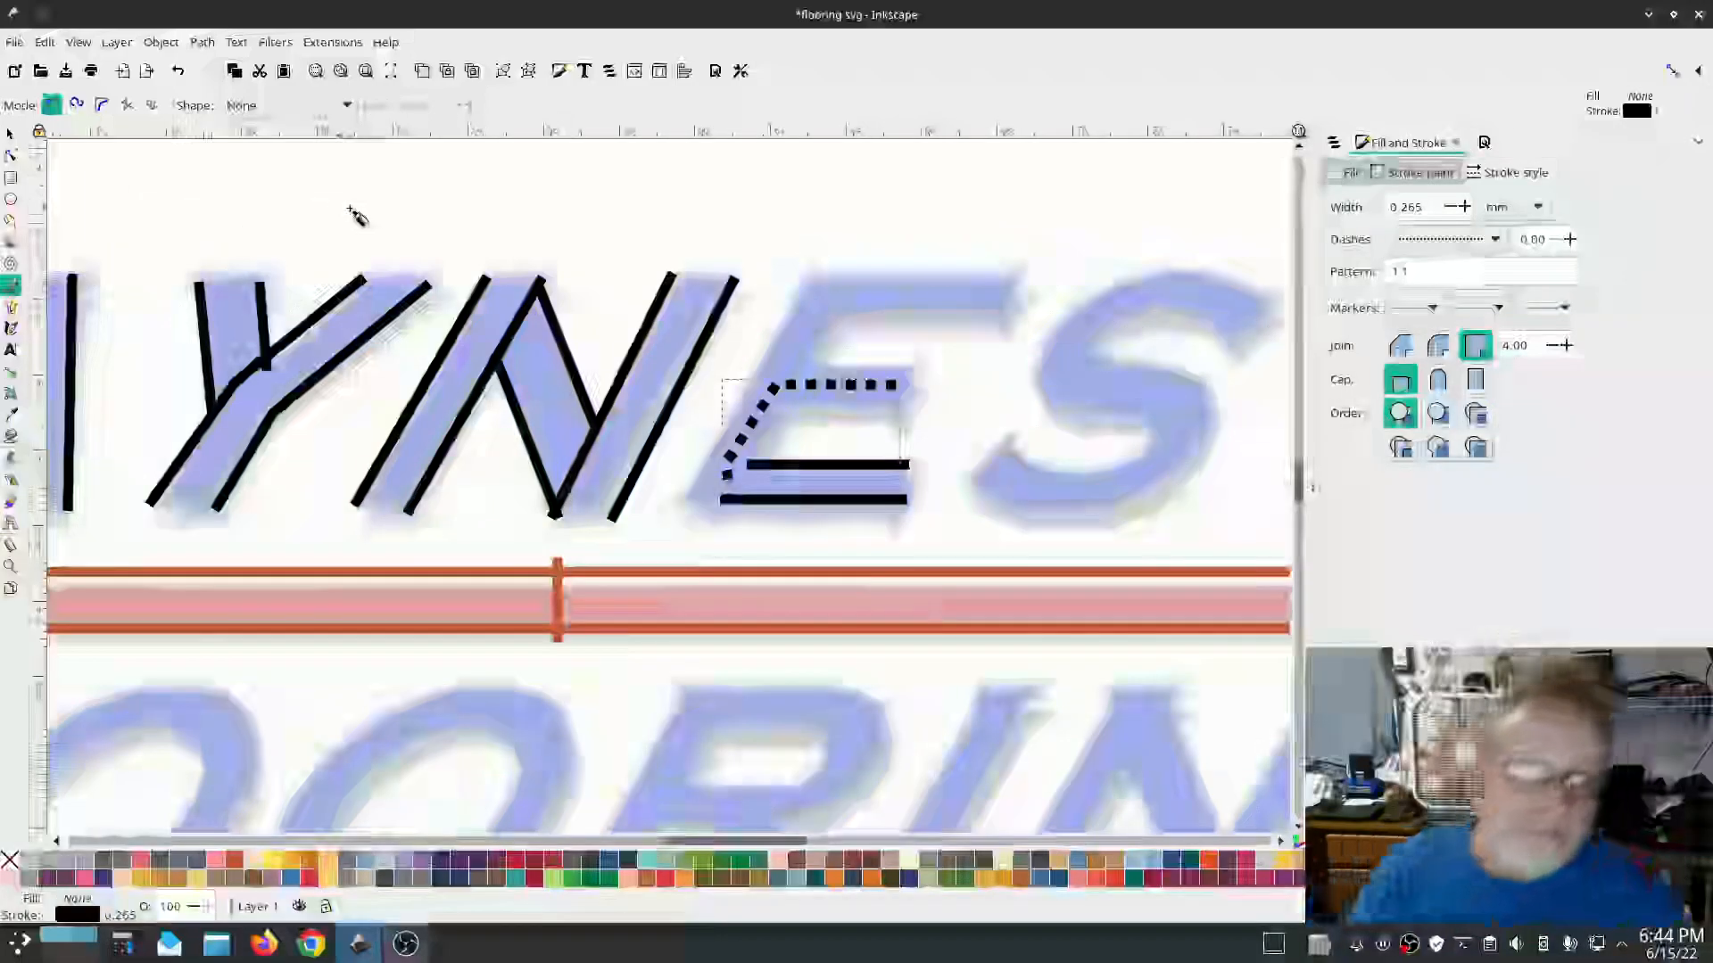
# Step: Set lock stitches to Neither for the E's dashed running stitch path in the Ink/Stitch parameters and apply the settings
pyautogui.click(332, 42)
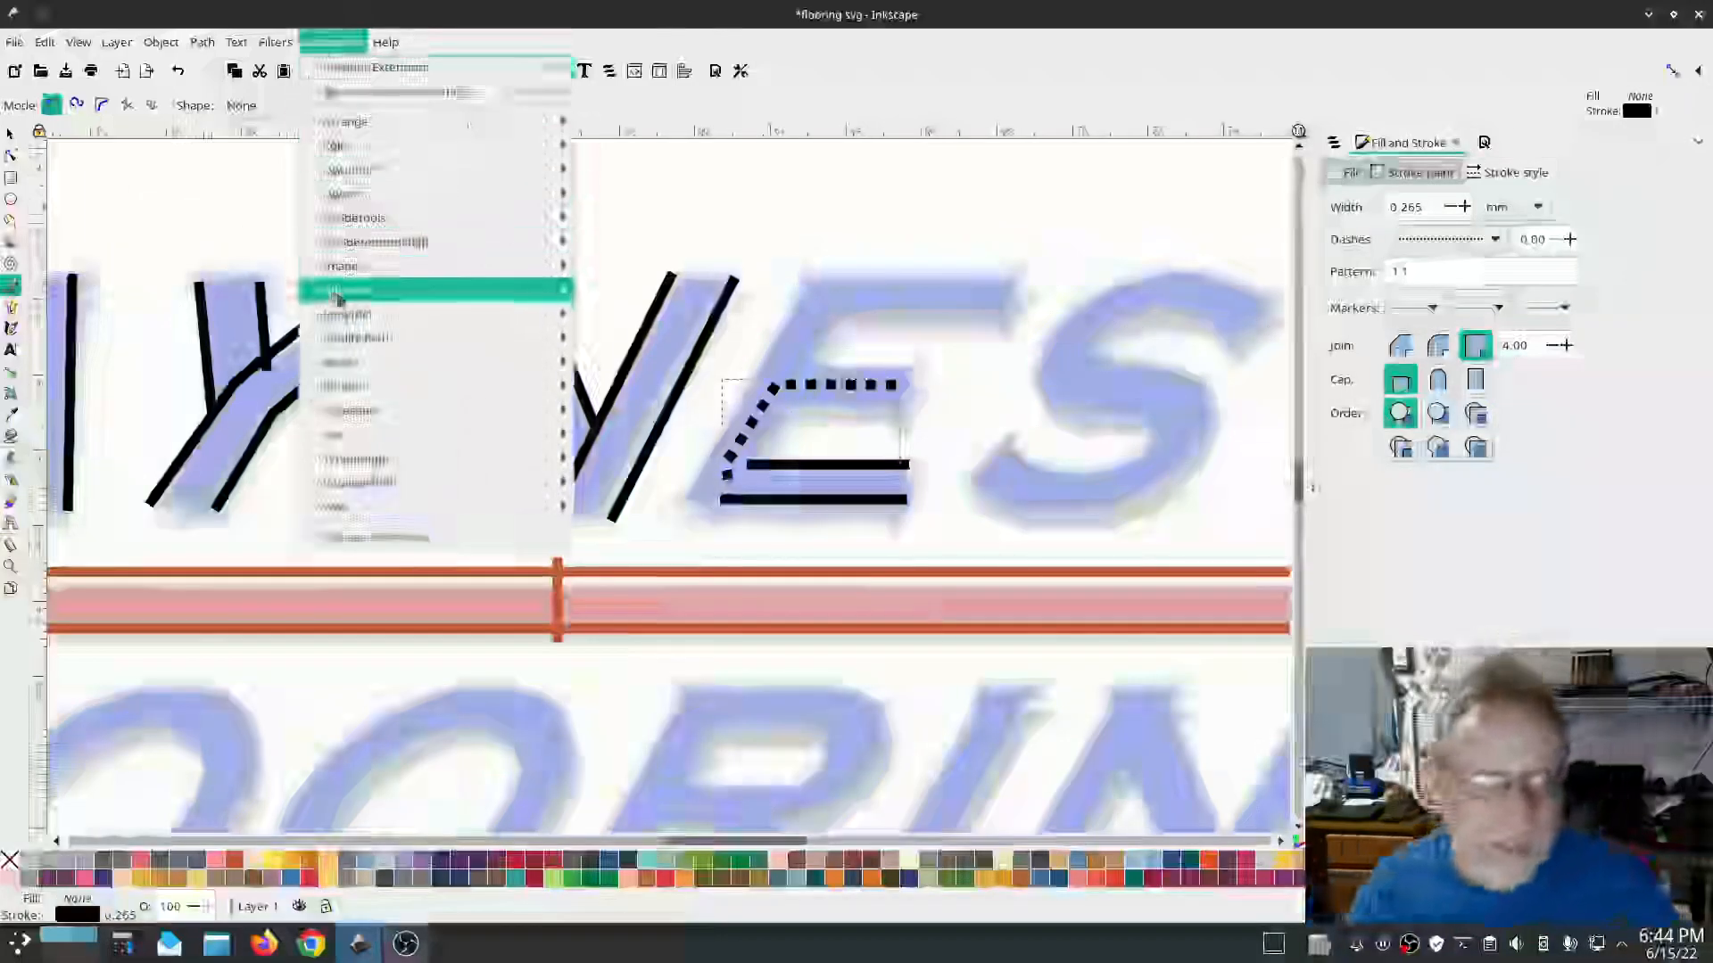
pyautogui.moveTo(337, 297)
pyautogui.click(649, 434)
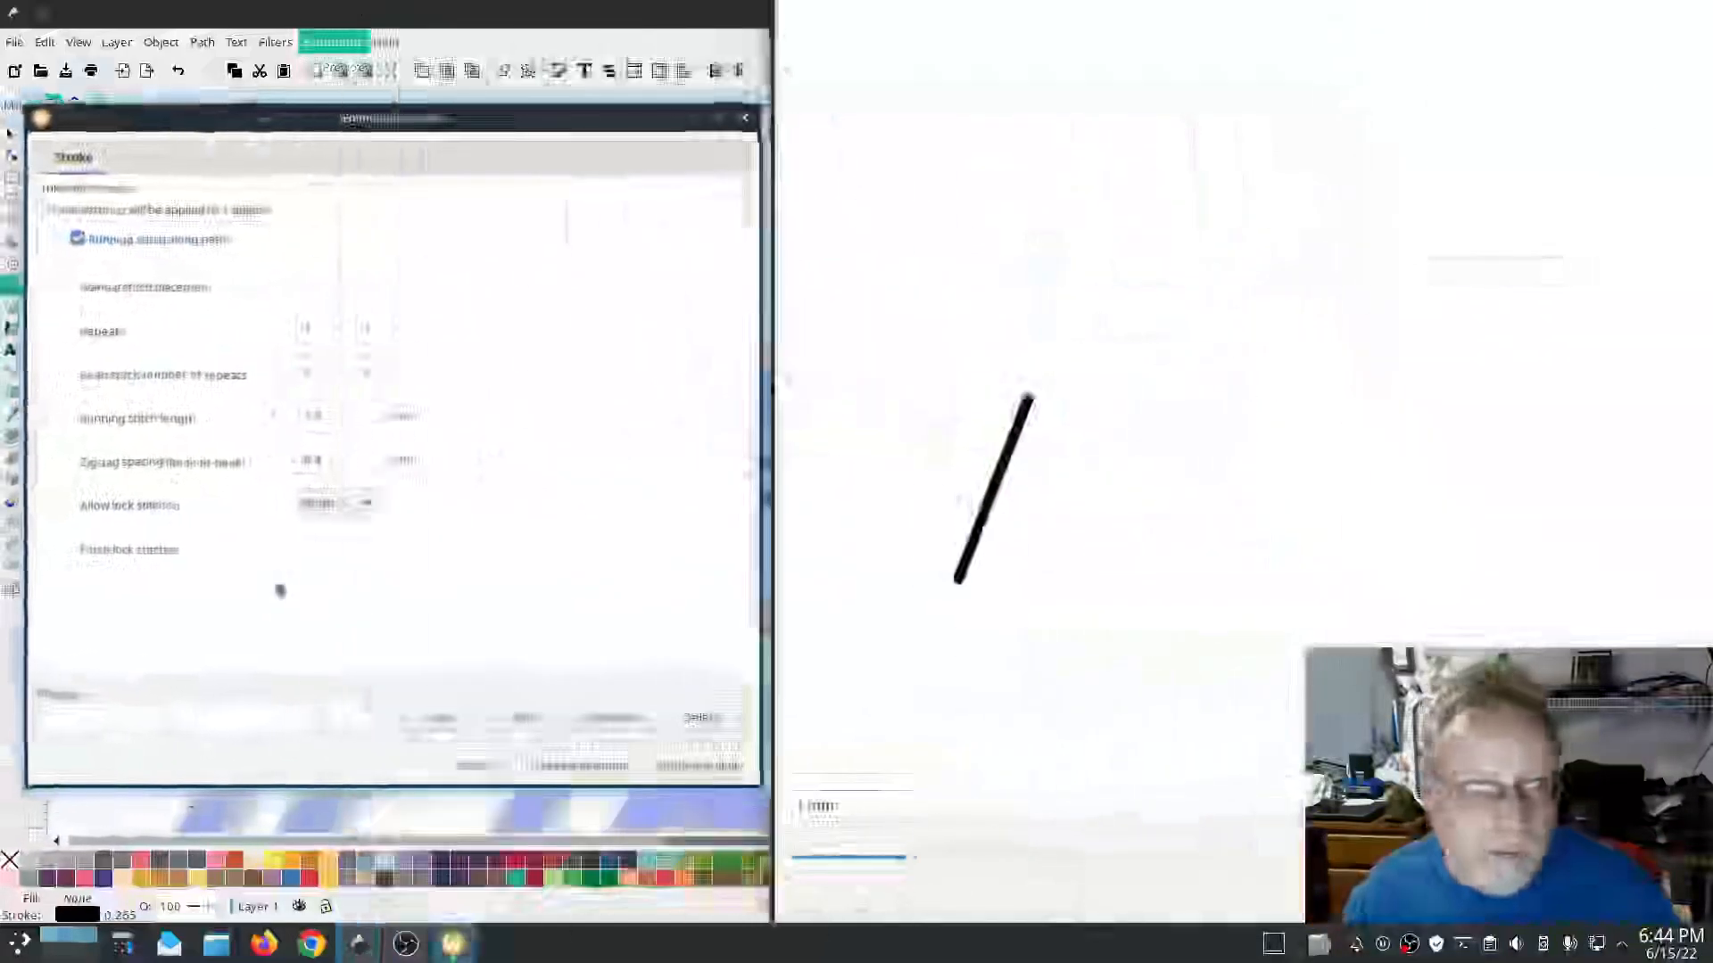
pyautogui.click(336, 504)
pyautogui.click(344, 588)
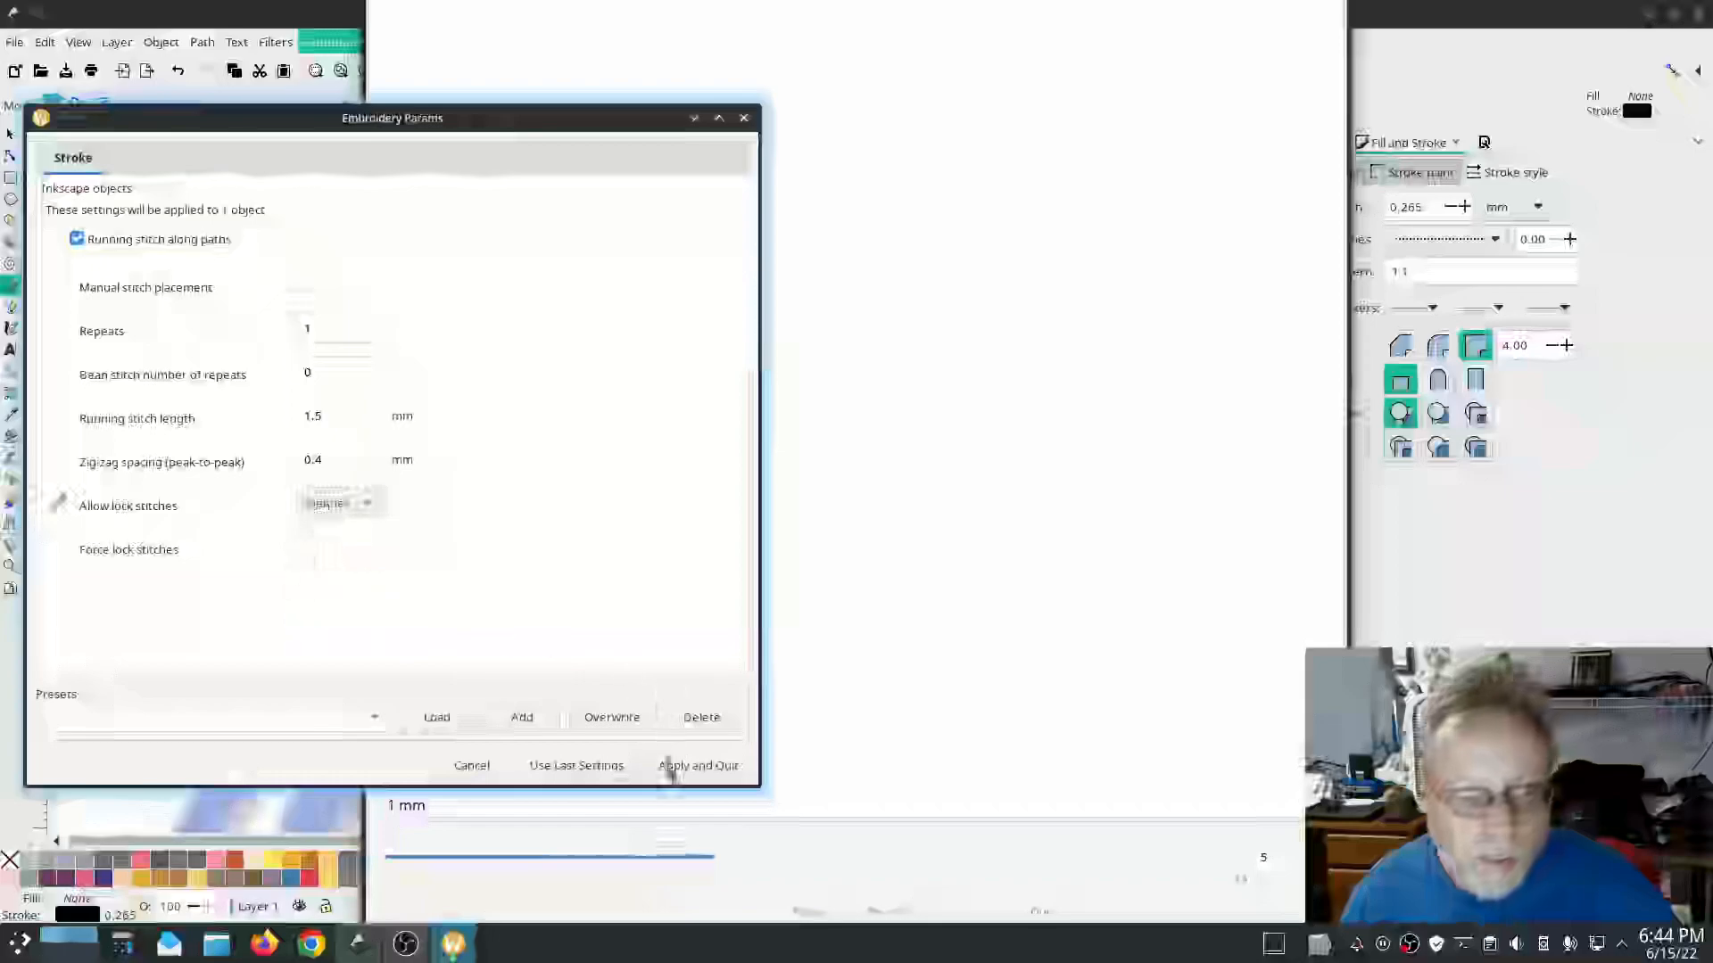
pyautogui.click(699, 766)
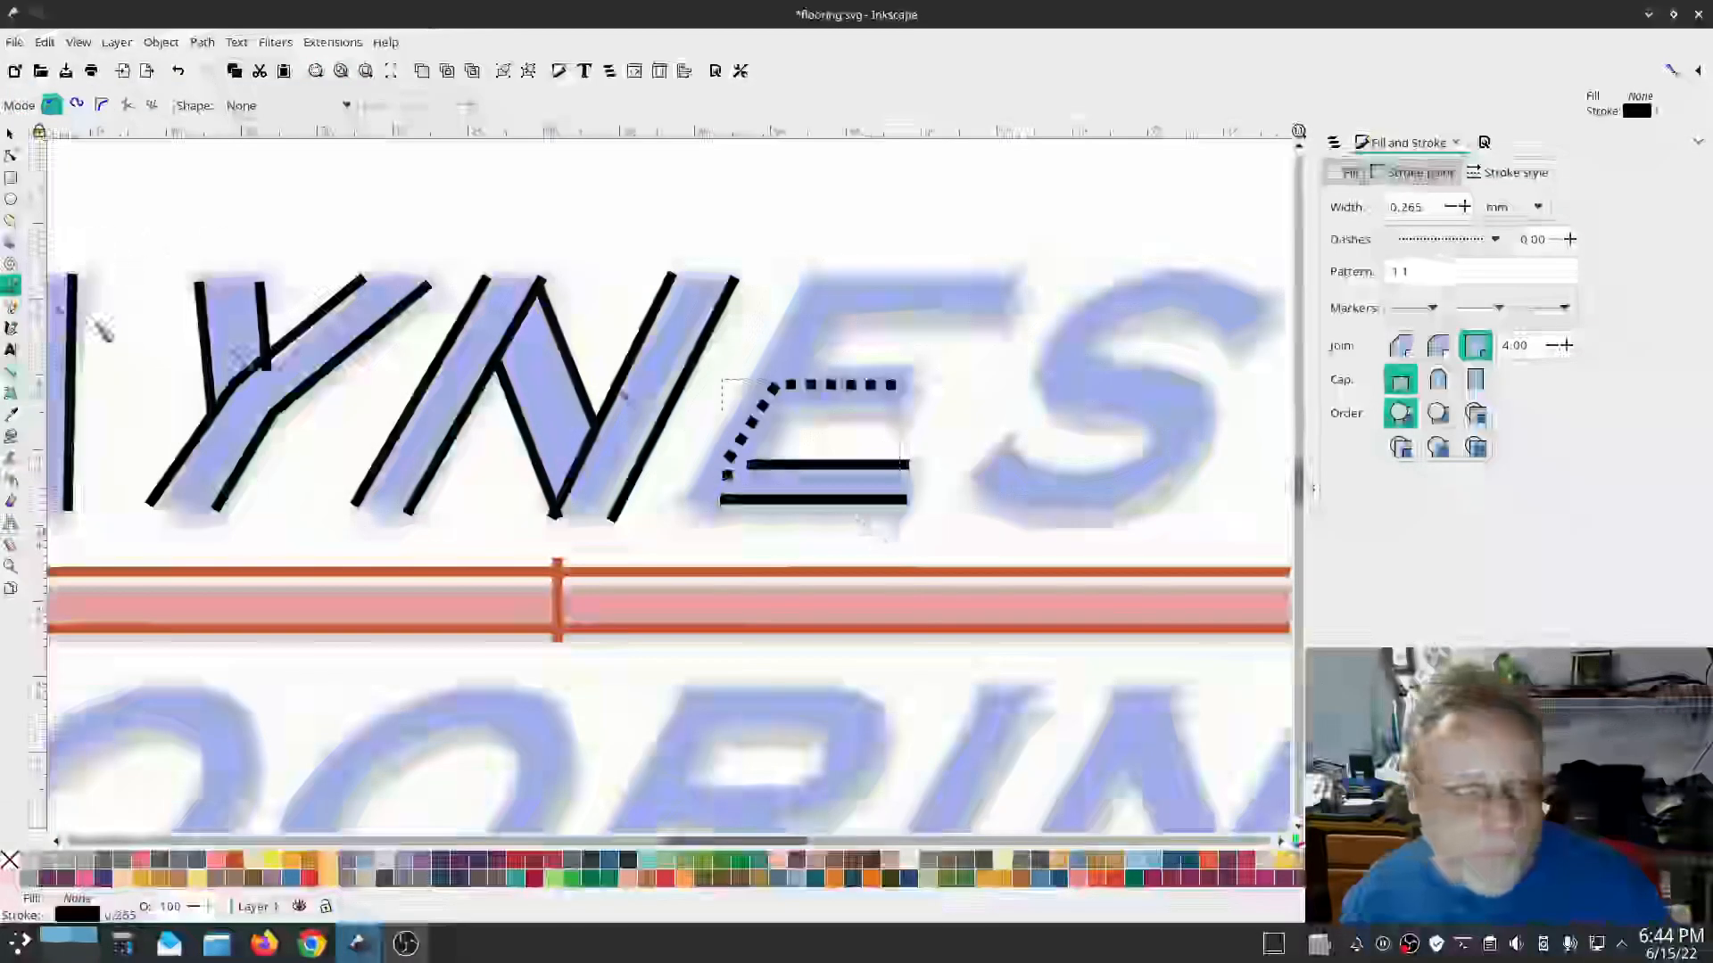
# Step: Draw the upper edge and the lower edge, about 3.4 mm long, of the E's middle bar and combine both lines into one path
pyautogui.click(913, 367)
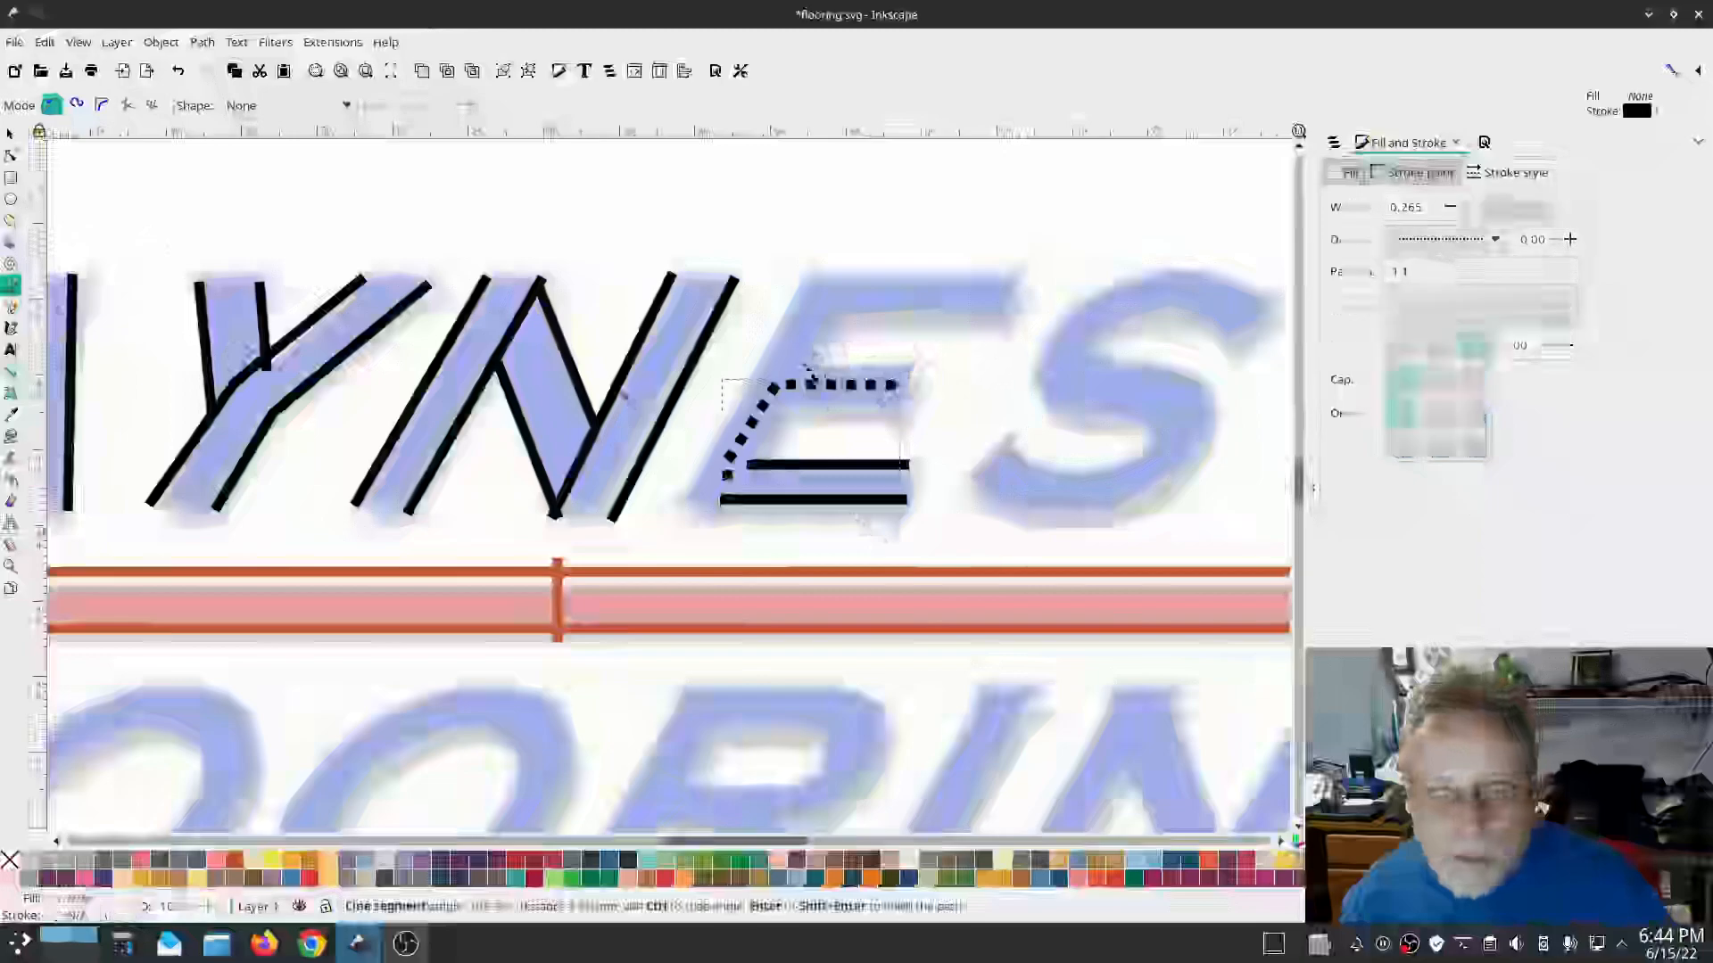
pyautogui.doubleClick(805, 365)
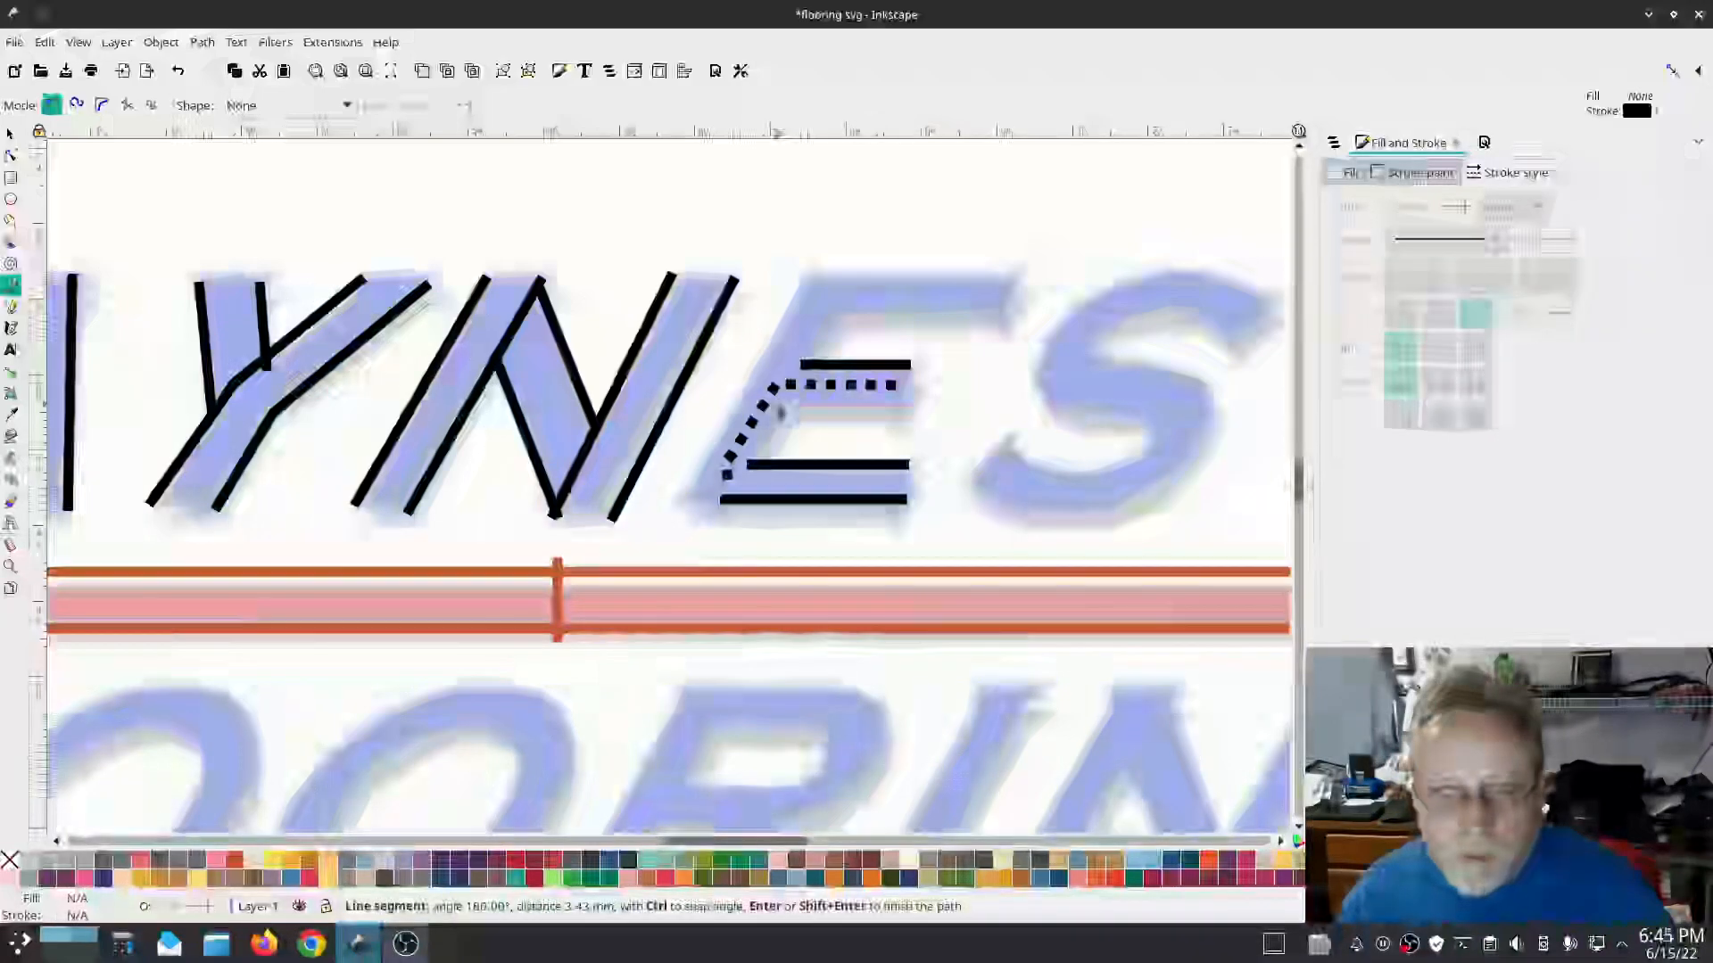
pyautogui.doubleClick(780, 408)
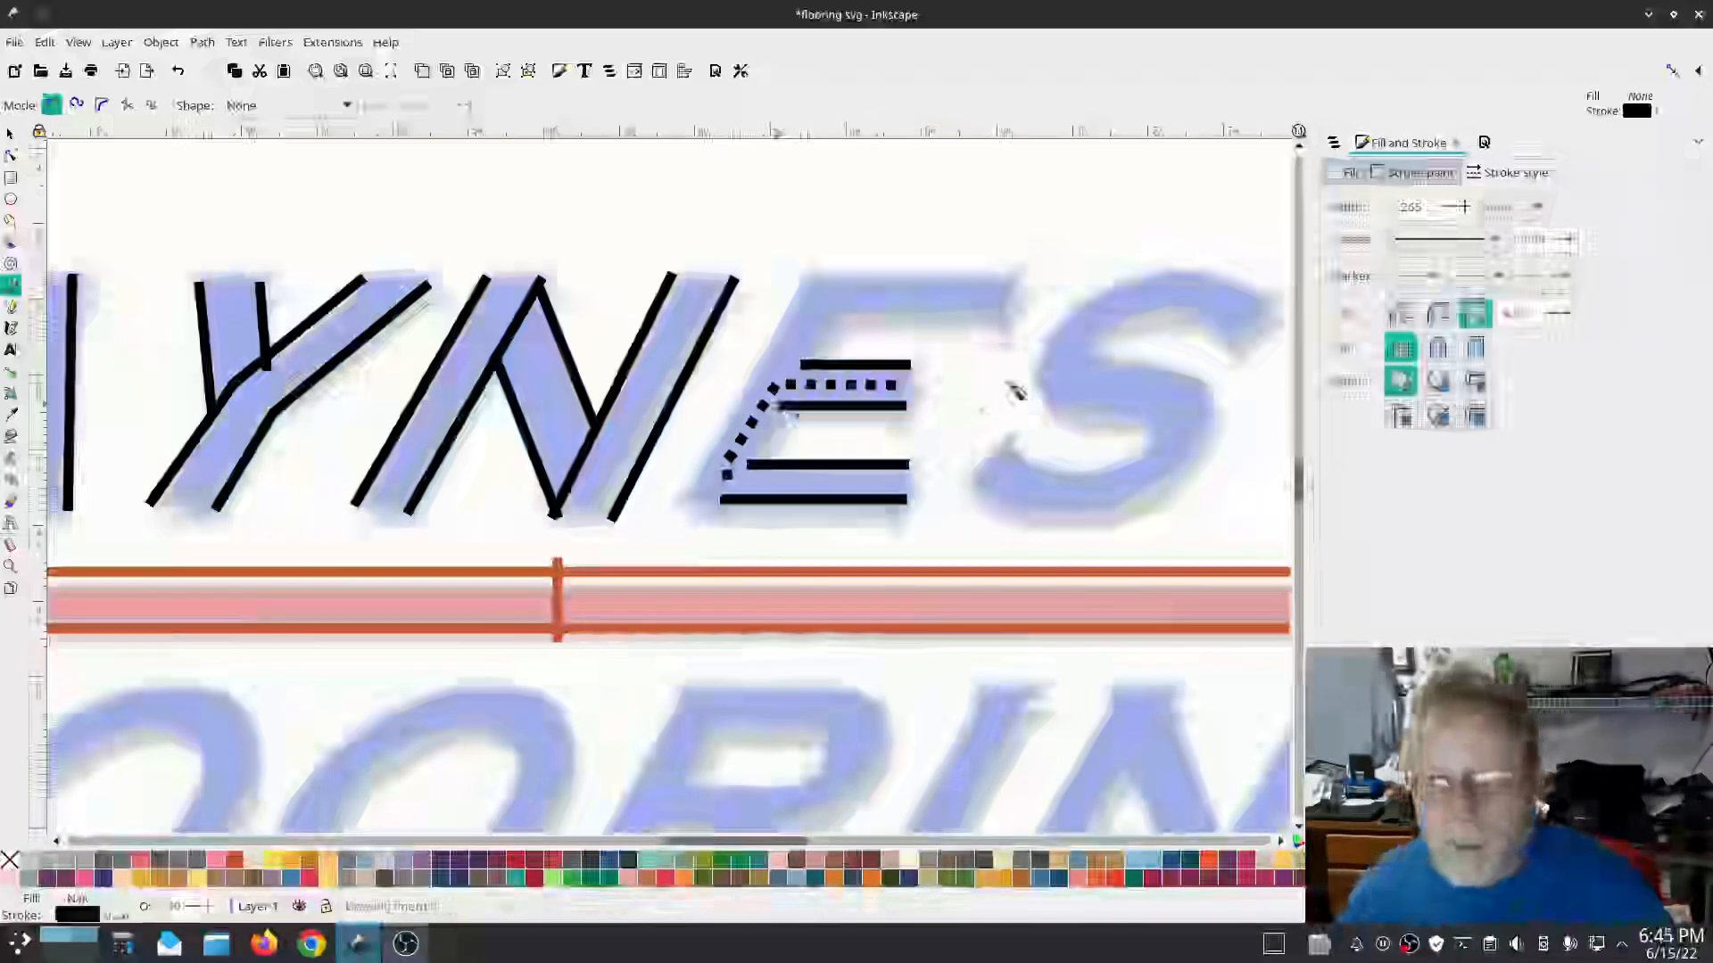
pyautogui.hotkey('ctrl', 'shift', 'l')
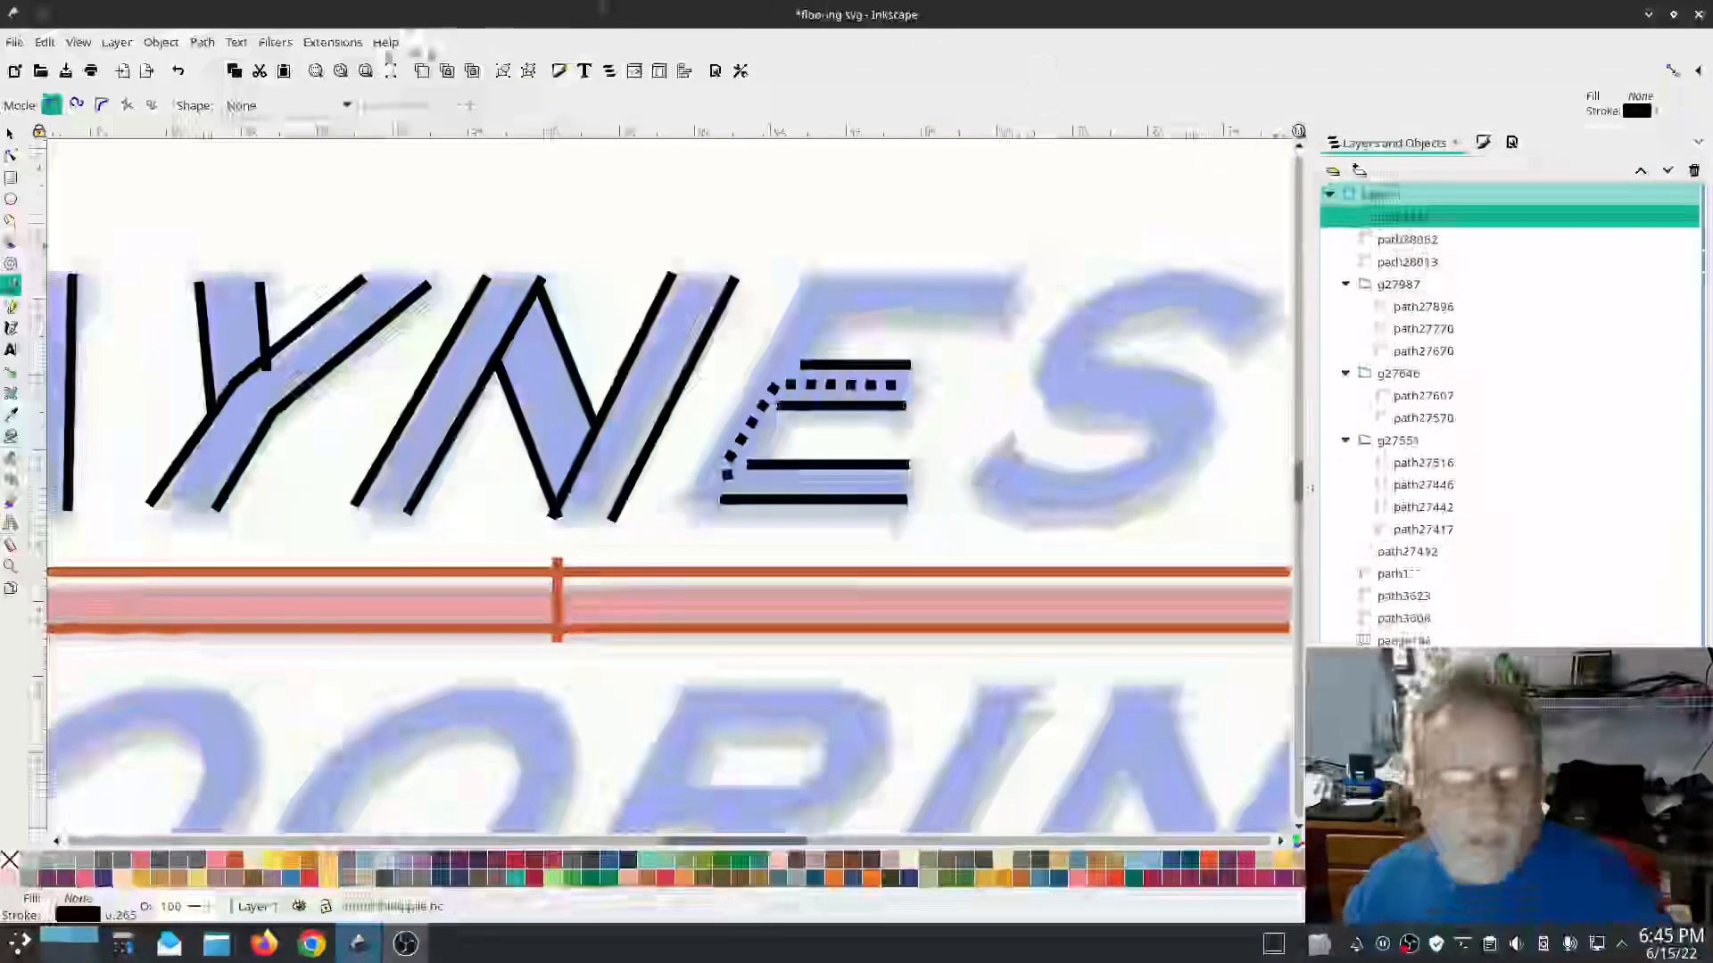
# Step: Make the E's middle bar a custom satin column in the Ink/Stitch parameters, set its lock stitches to Neither, and apply the settings
pyautogui.click(331, 42)
pyautogui.moveTo(359, 277)
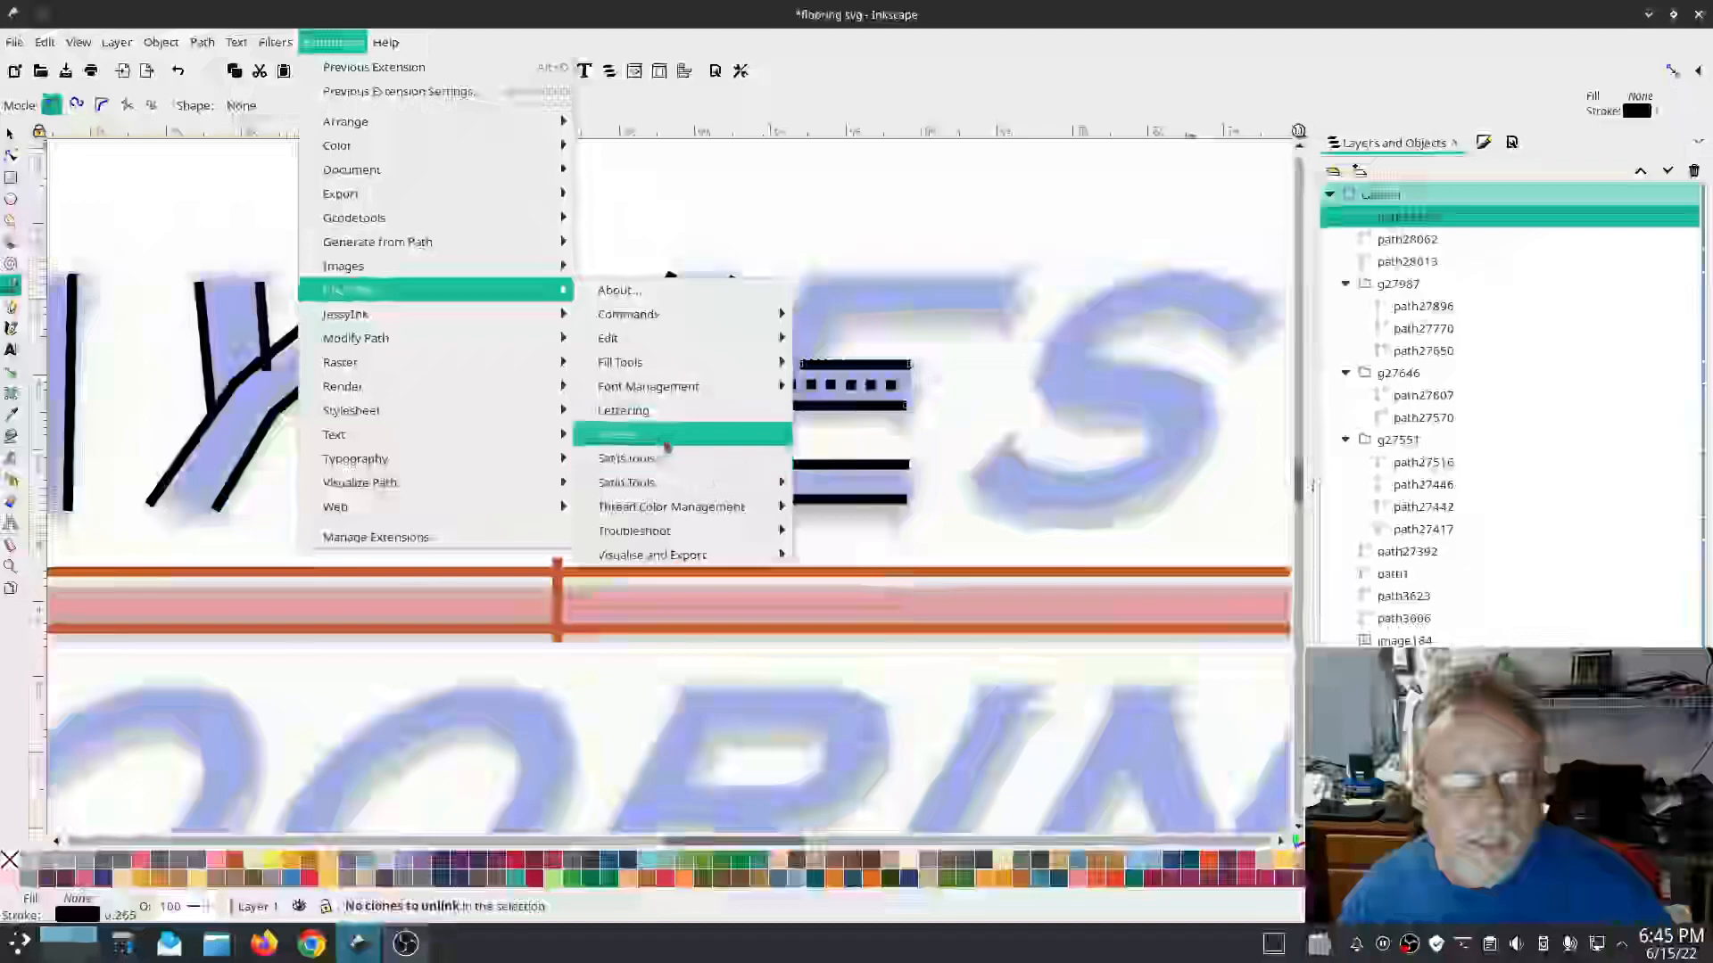
pyautogui.click(687, 432)
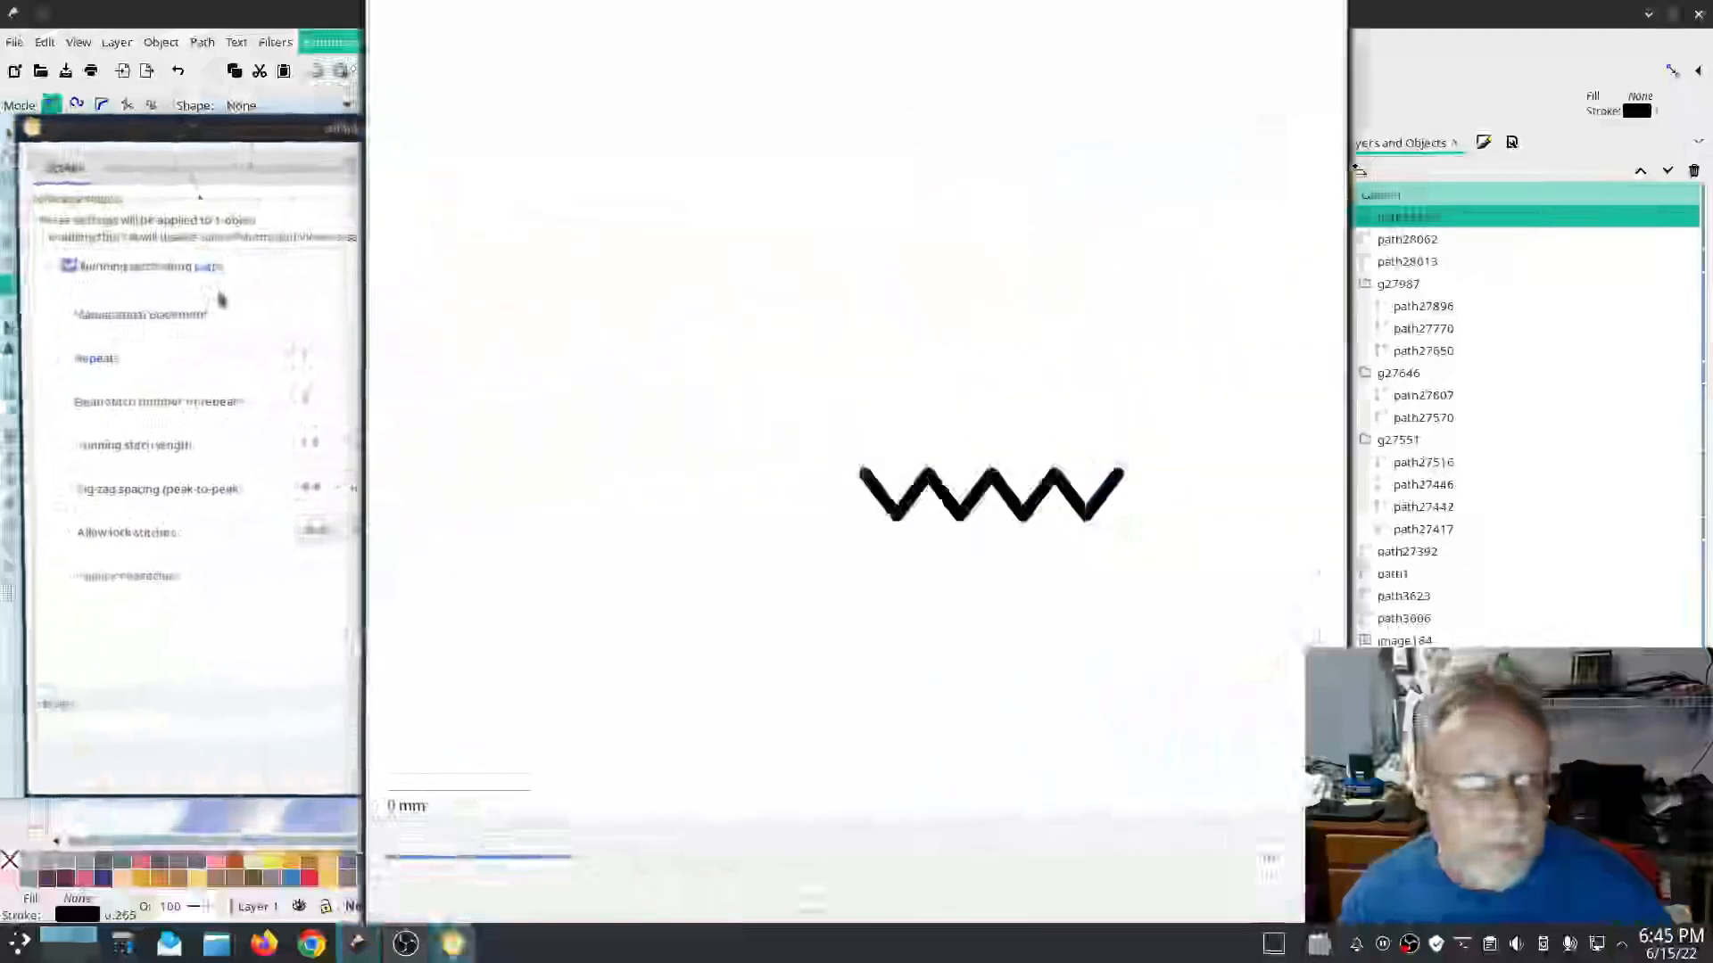
pyautogui.click(150, 168)
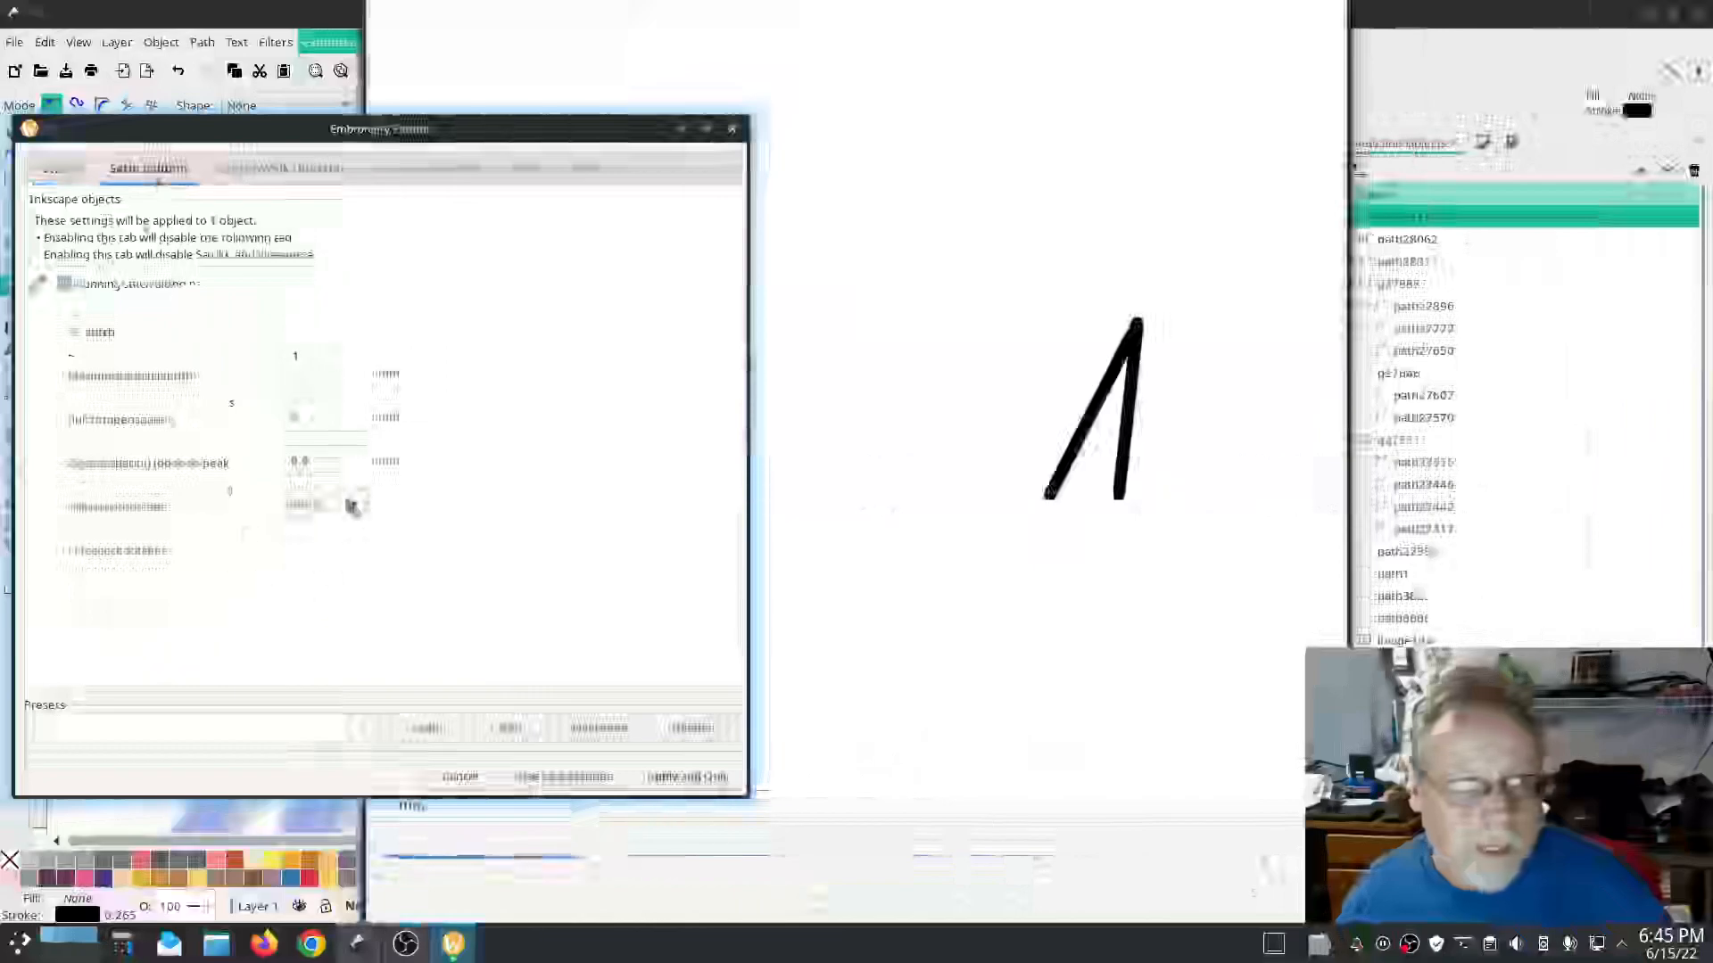
pyautogui.click(348, 506)
pyautogui.click(357, 587)
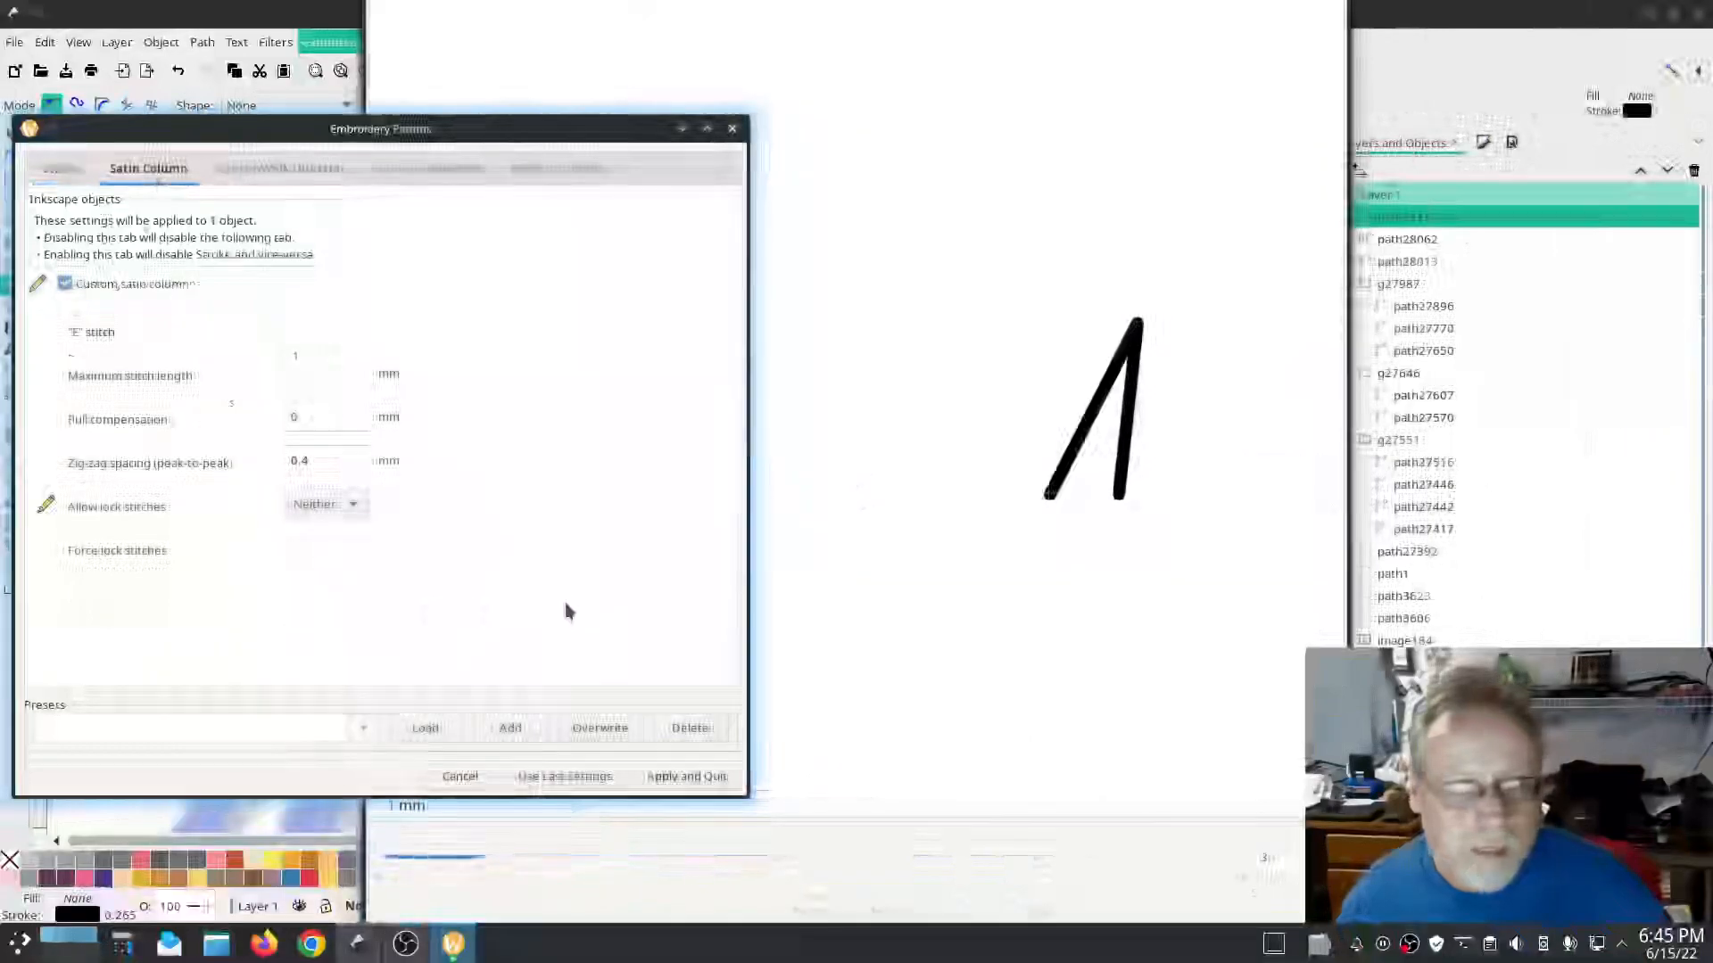
pyautogui.click(682, 776)
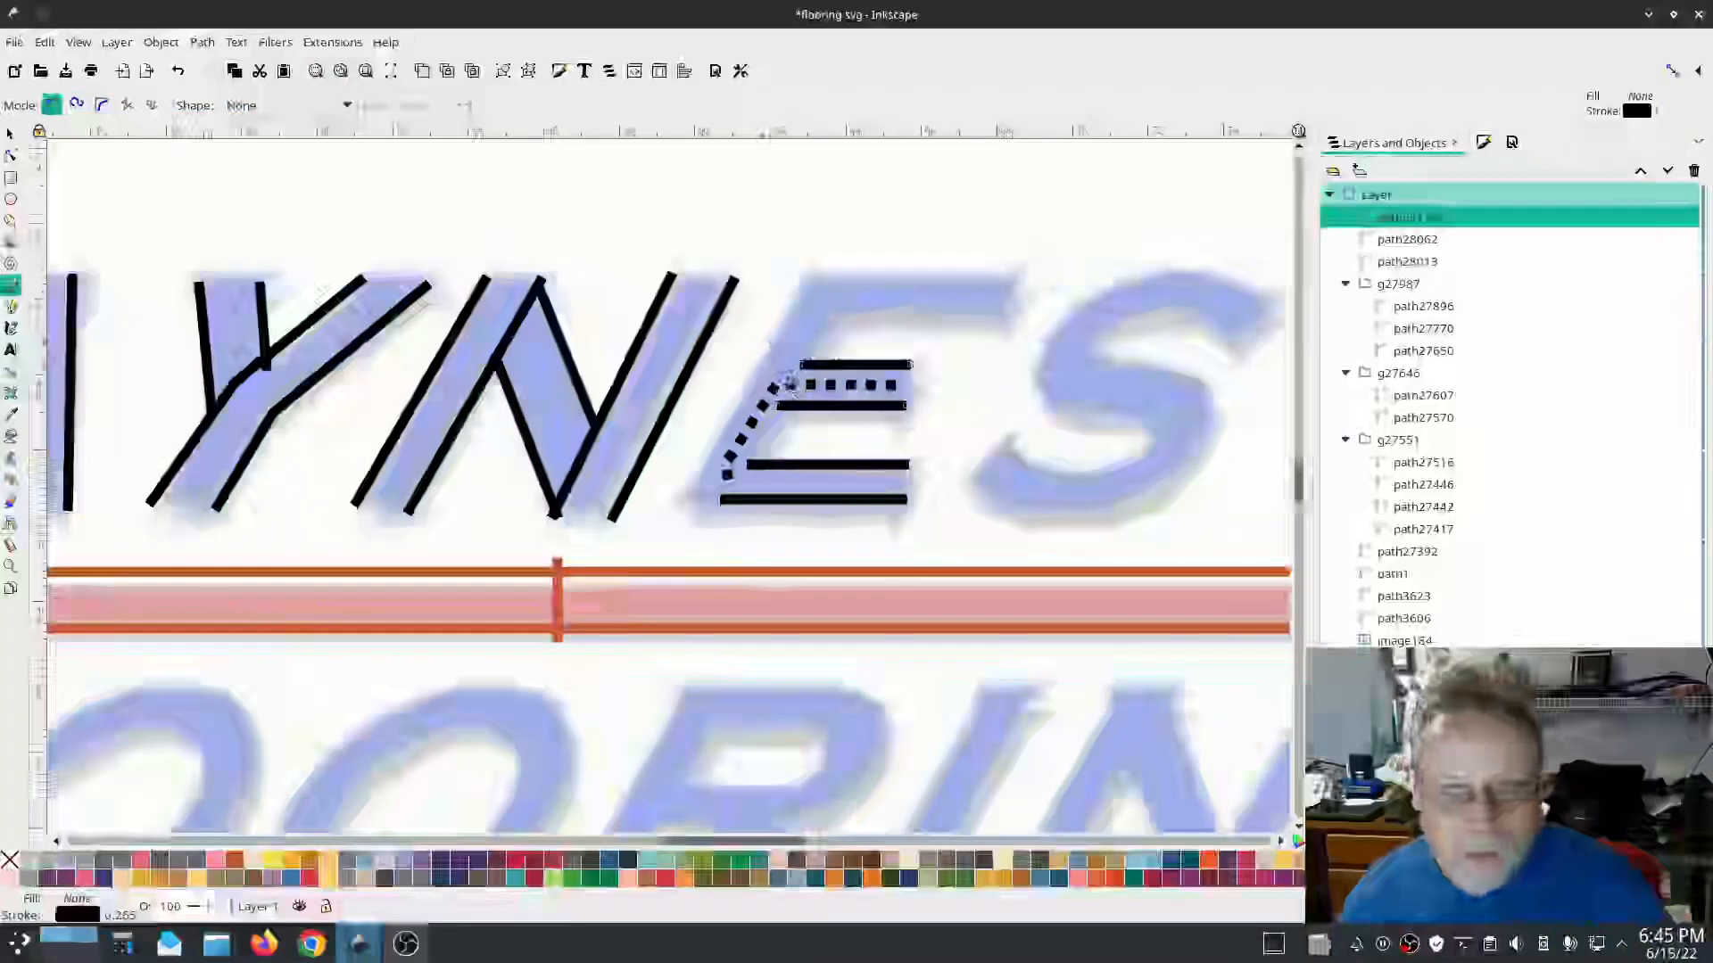
# Step: Draw a connecting path from the E's middle bar up the stem and along its top bar, and give its stroke a 1:1 dash pattern
pyautogui.click(790, 383)
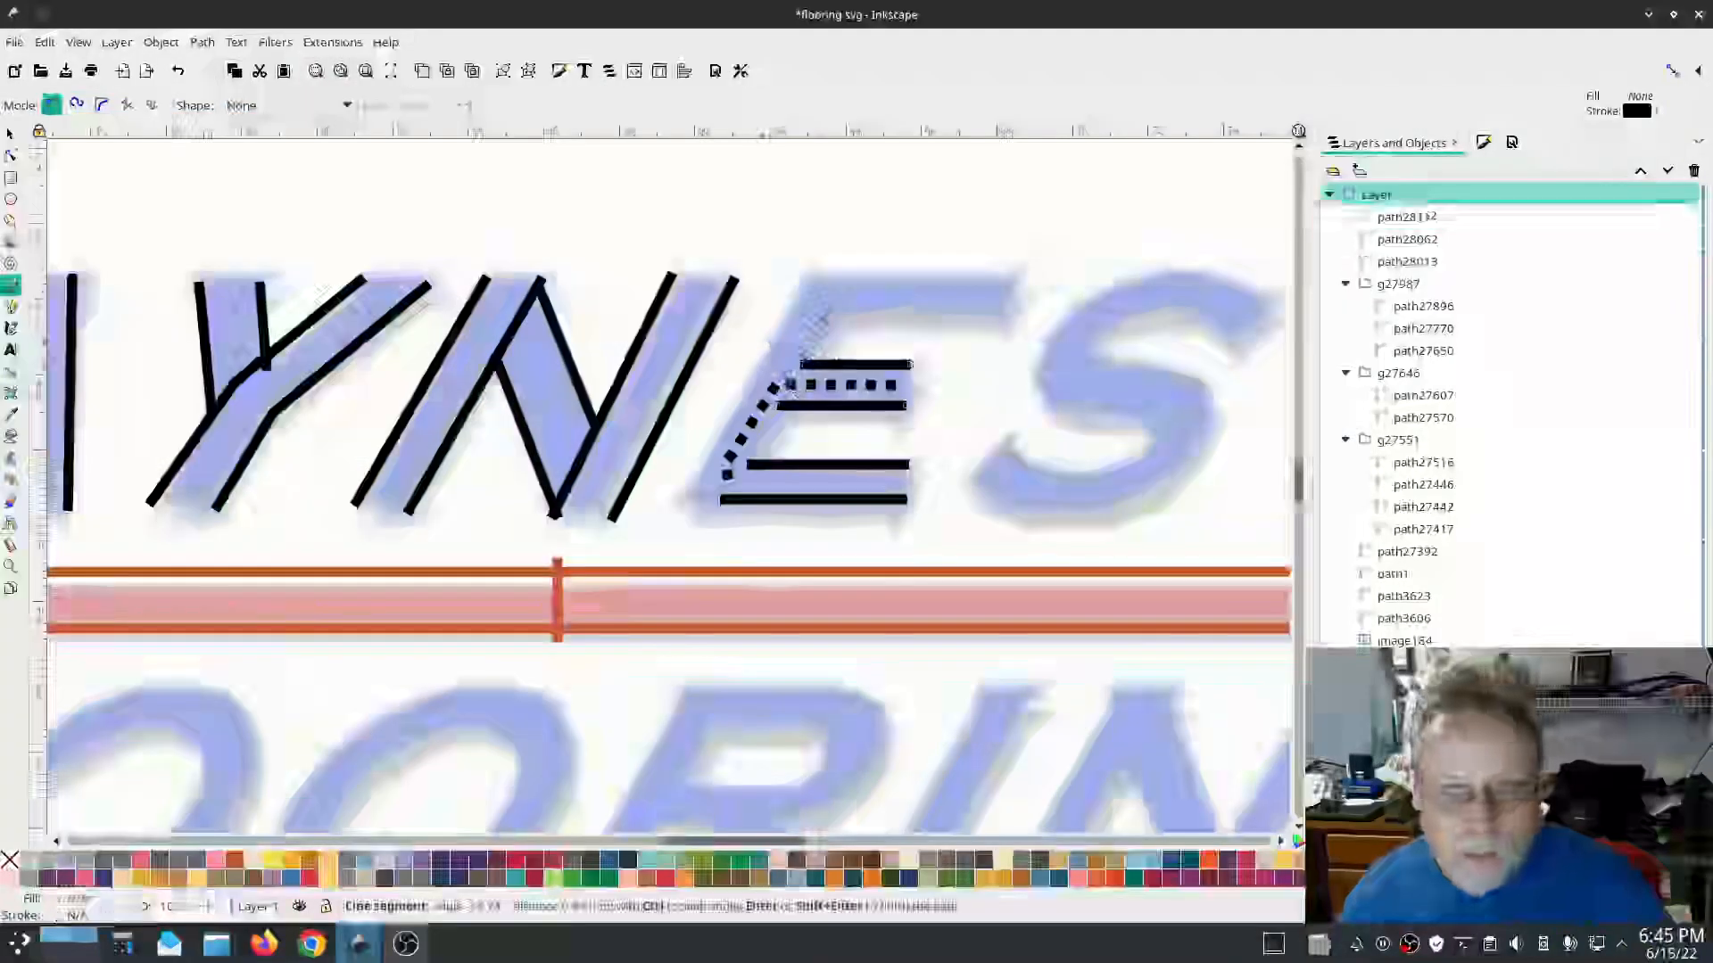
pyautogui.doubleClick(1005, 295)
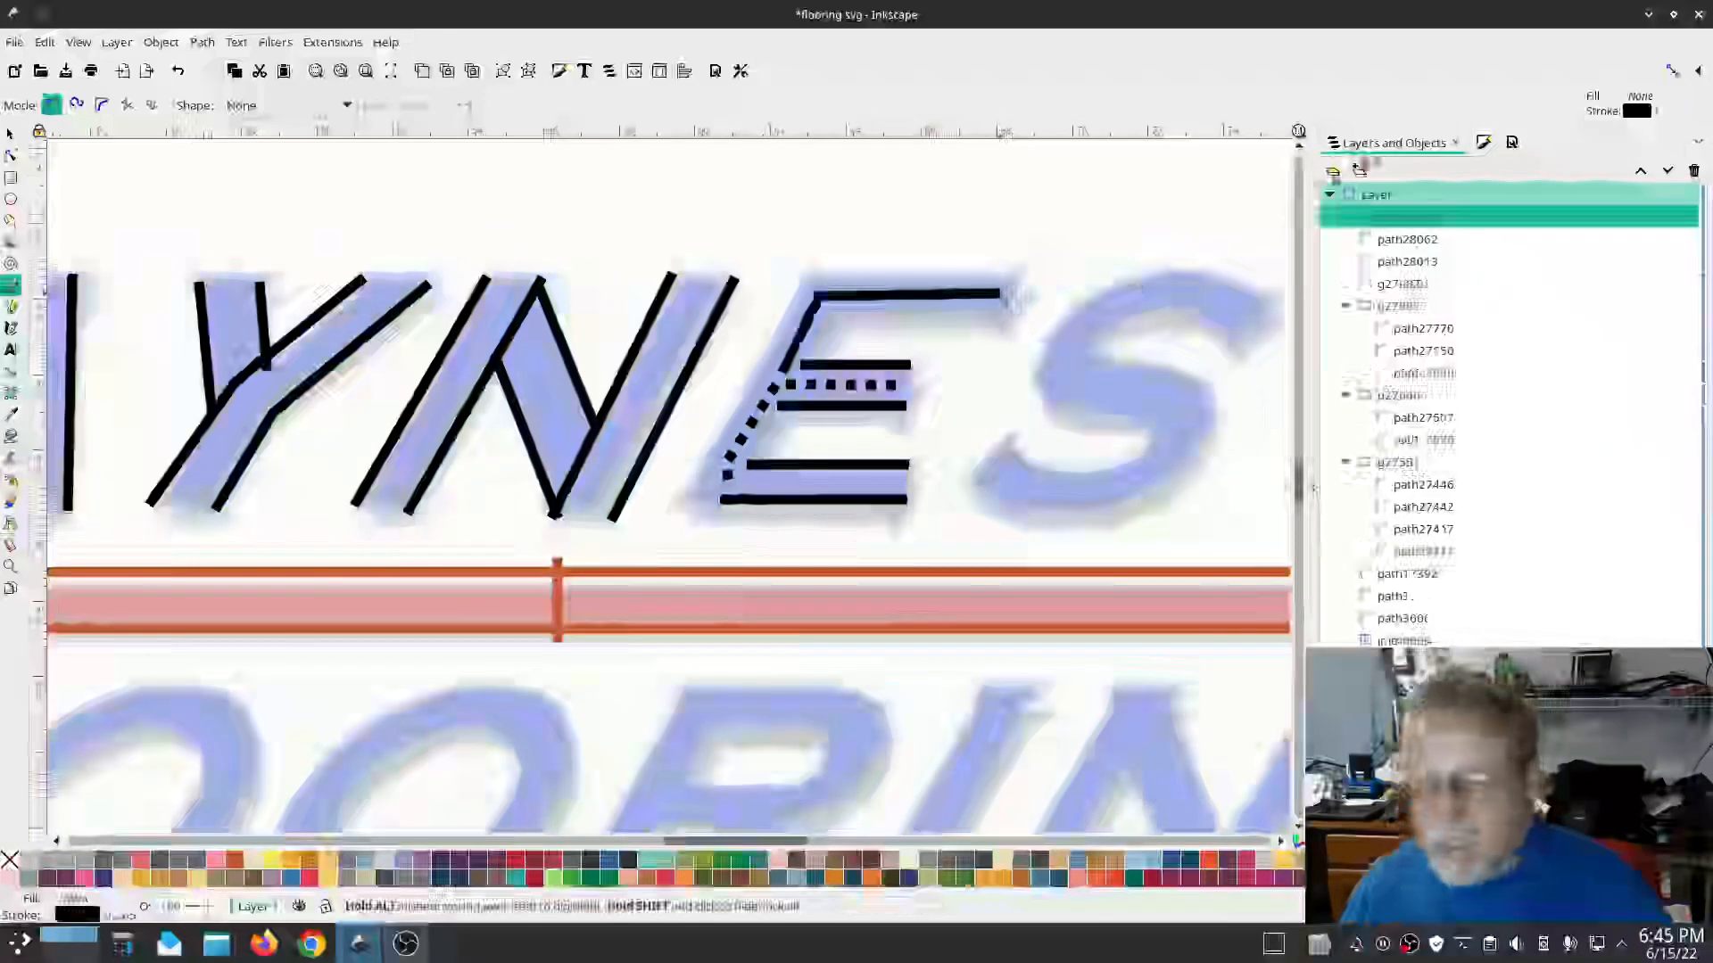
pyautogui.click(1483, 142)
pyautogui.click(1426, 241)
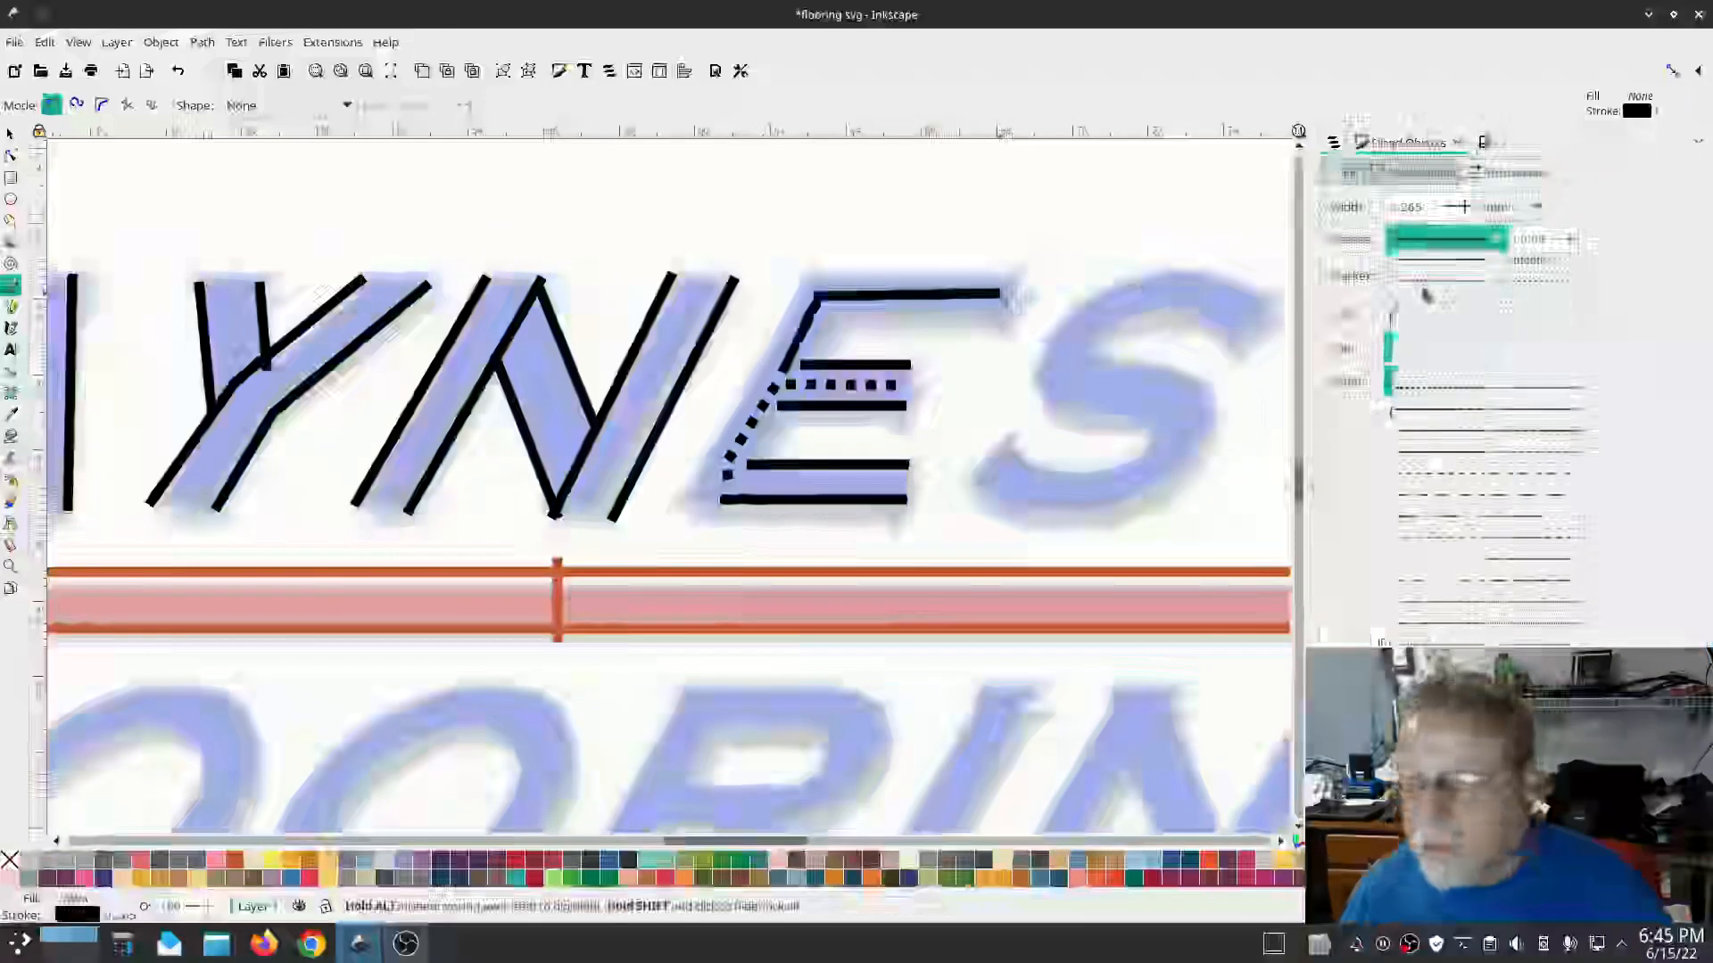
pyautogui.click(1426, 293)
# Step: Set lock stitches to Neither for the dashed path along the E's top bar in the Ink/Stitch parameters and apply the settings
pyautogui.click(331, 42)
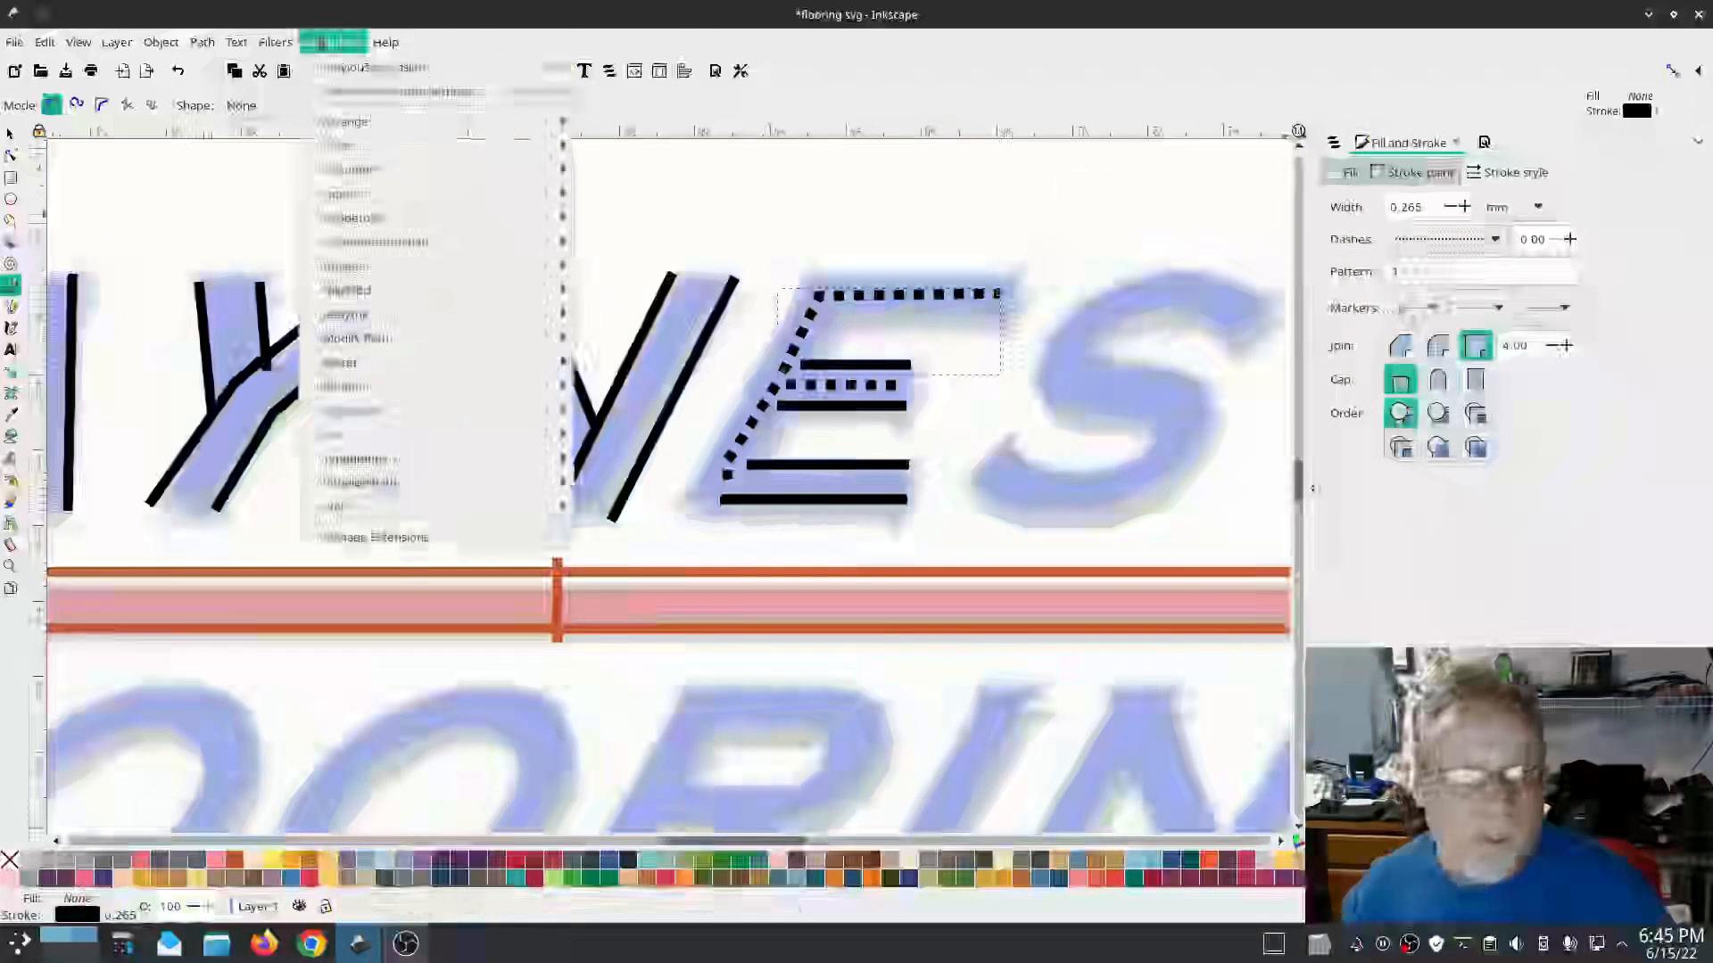
pyautogui.moveTo(499, 290)
pyautogui.click(635, 438)
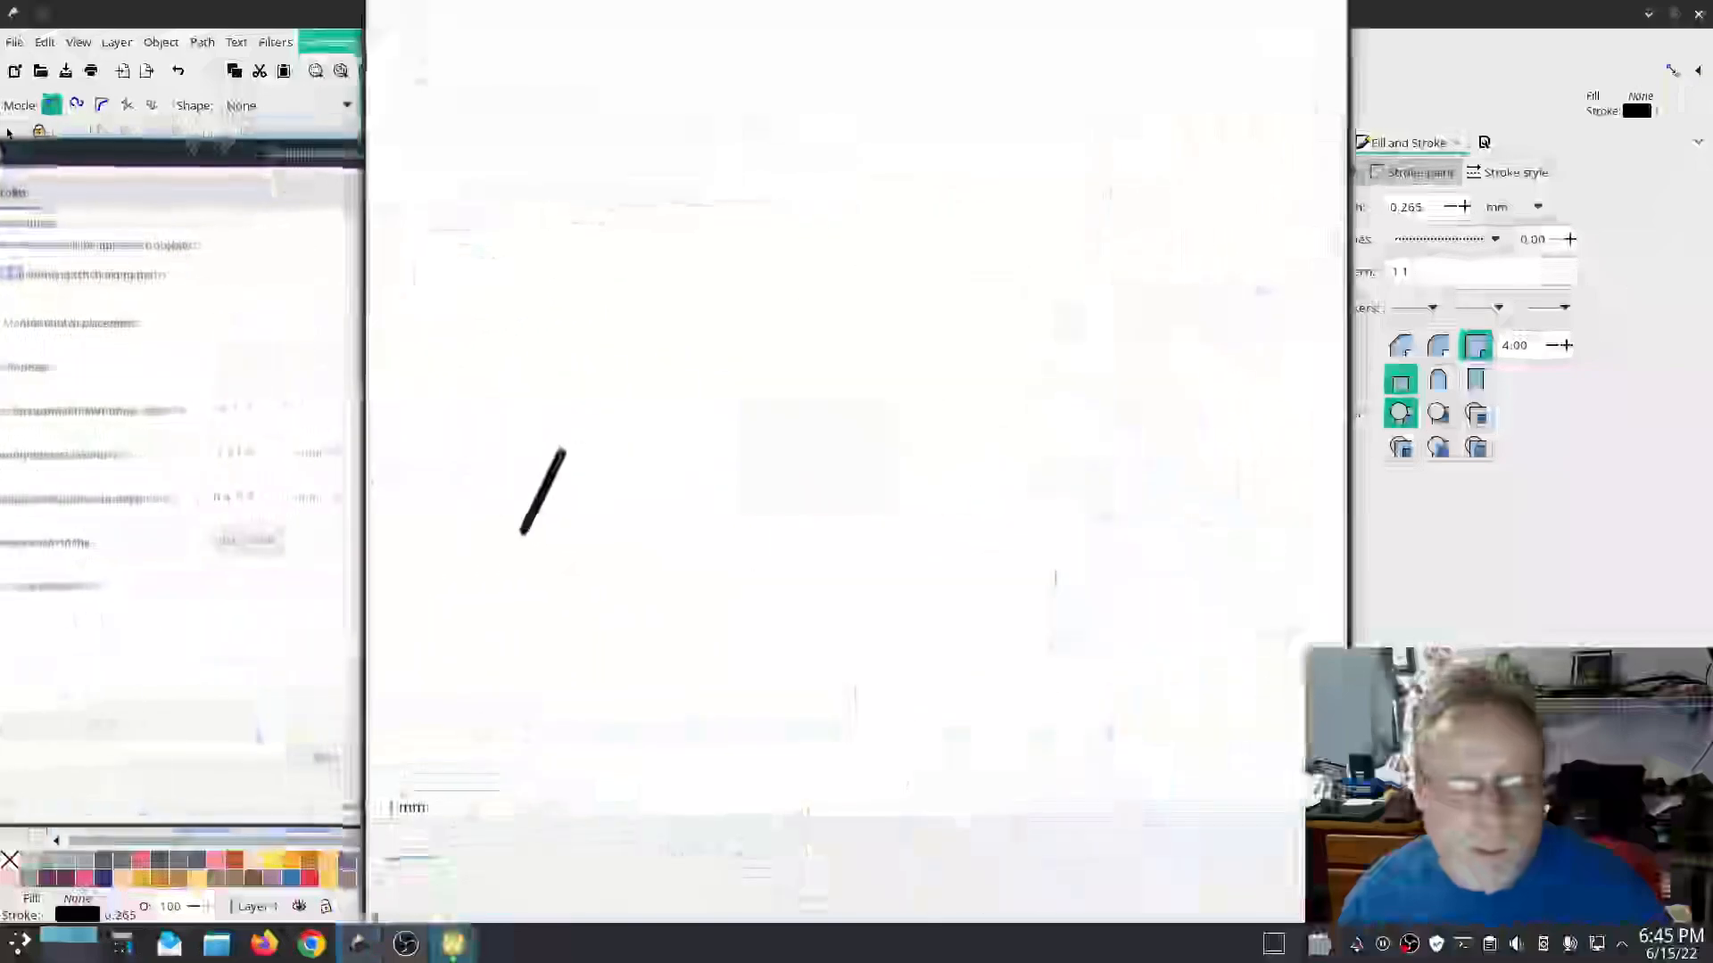
pyautogui.click(294, 535)
pyautogui.click(298, 615)
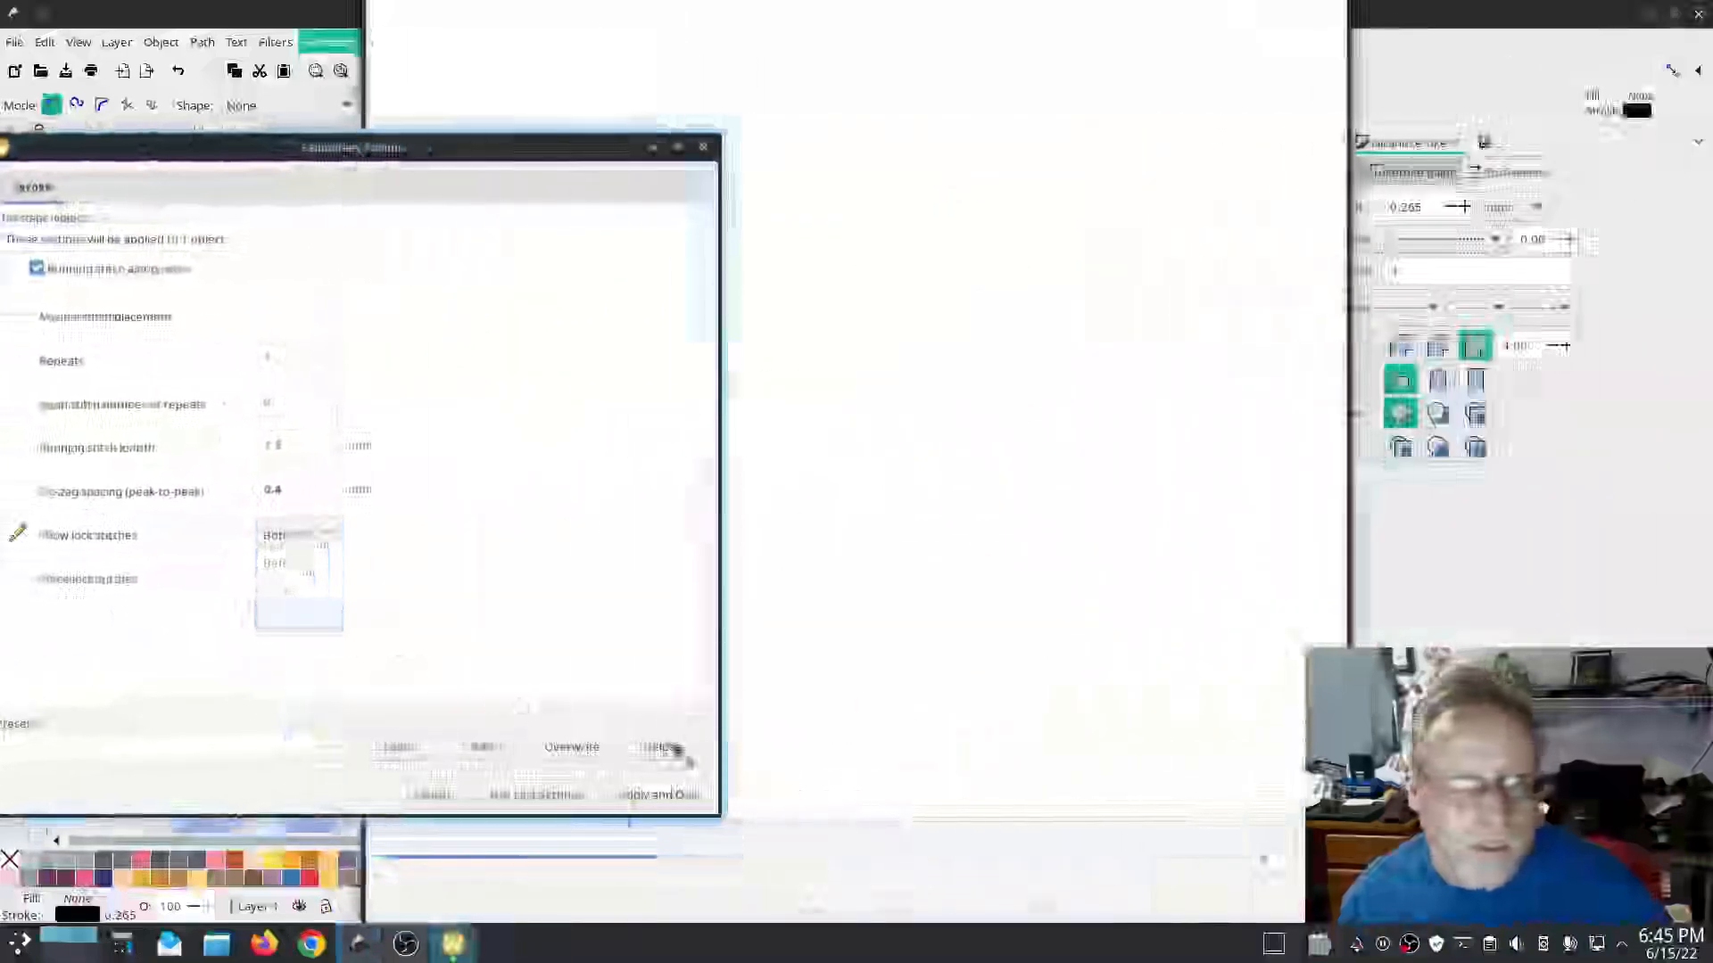
pyautogui.click(658, 792)
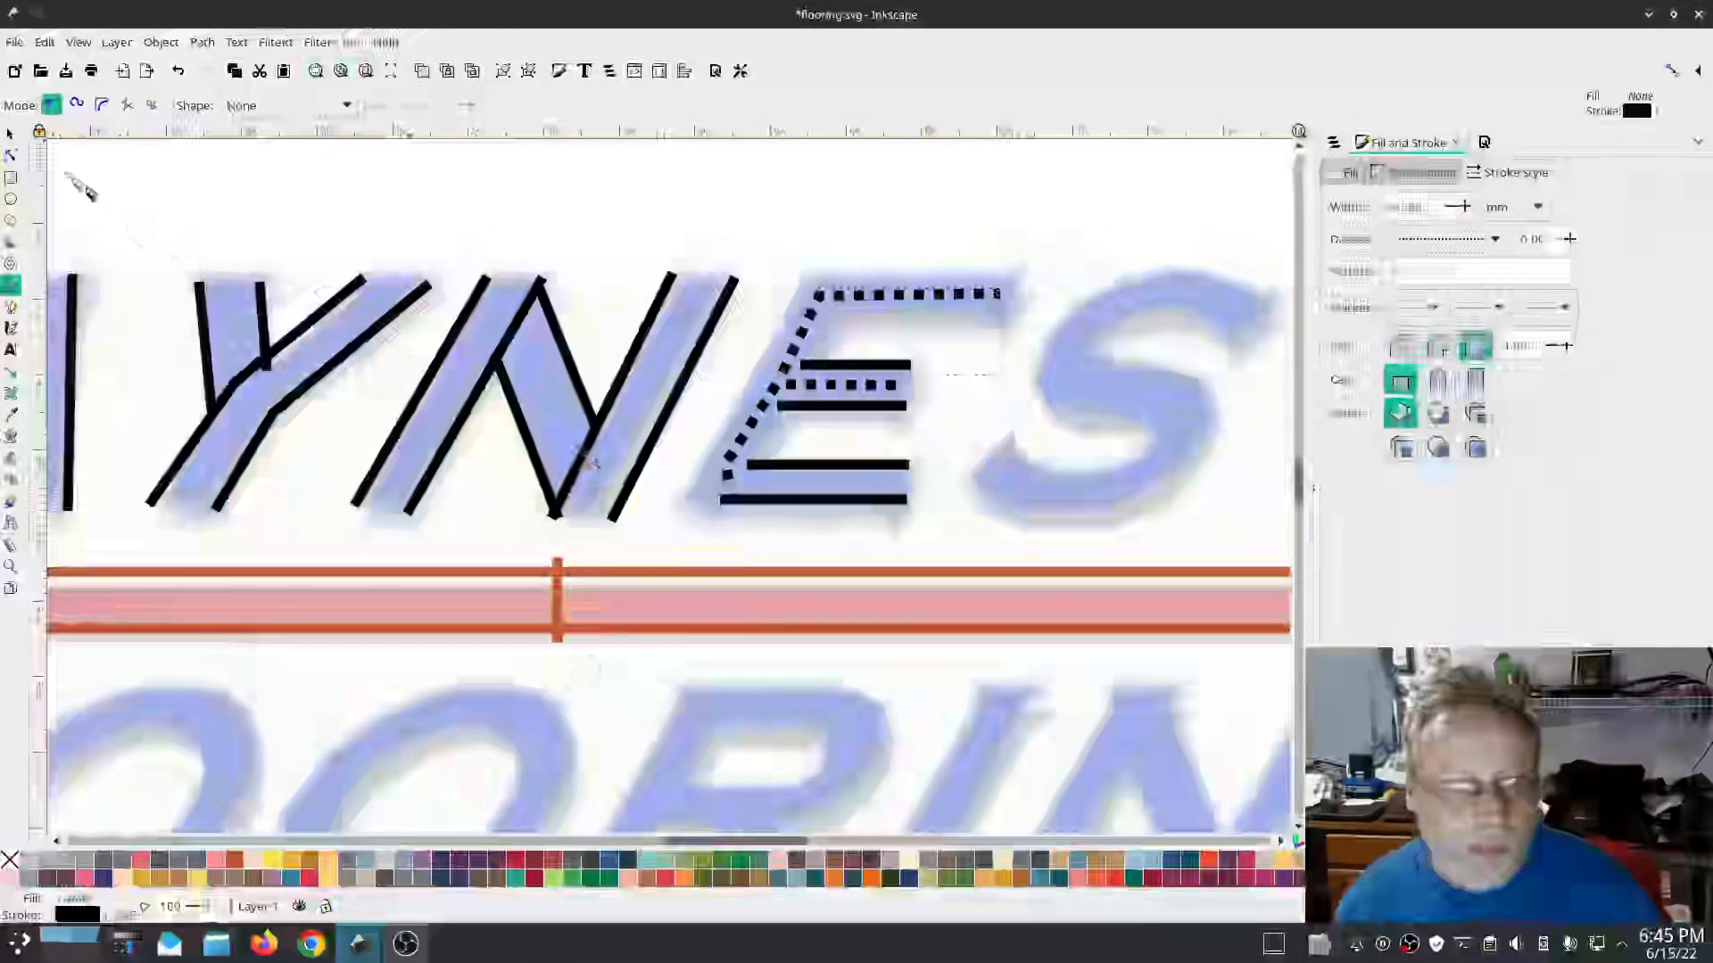
# Step: Draw two horizontal satin rails above and below the dotted line along the E's top arm
pyautogui.click(1023, 275)
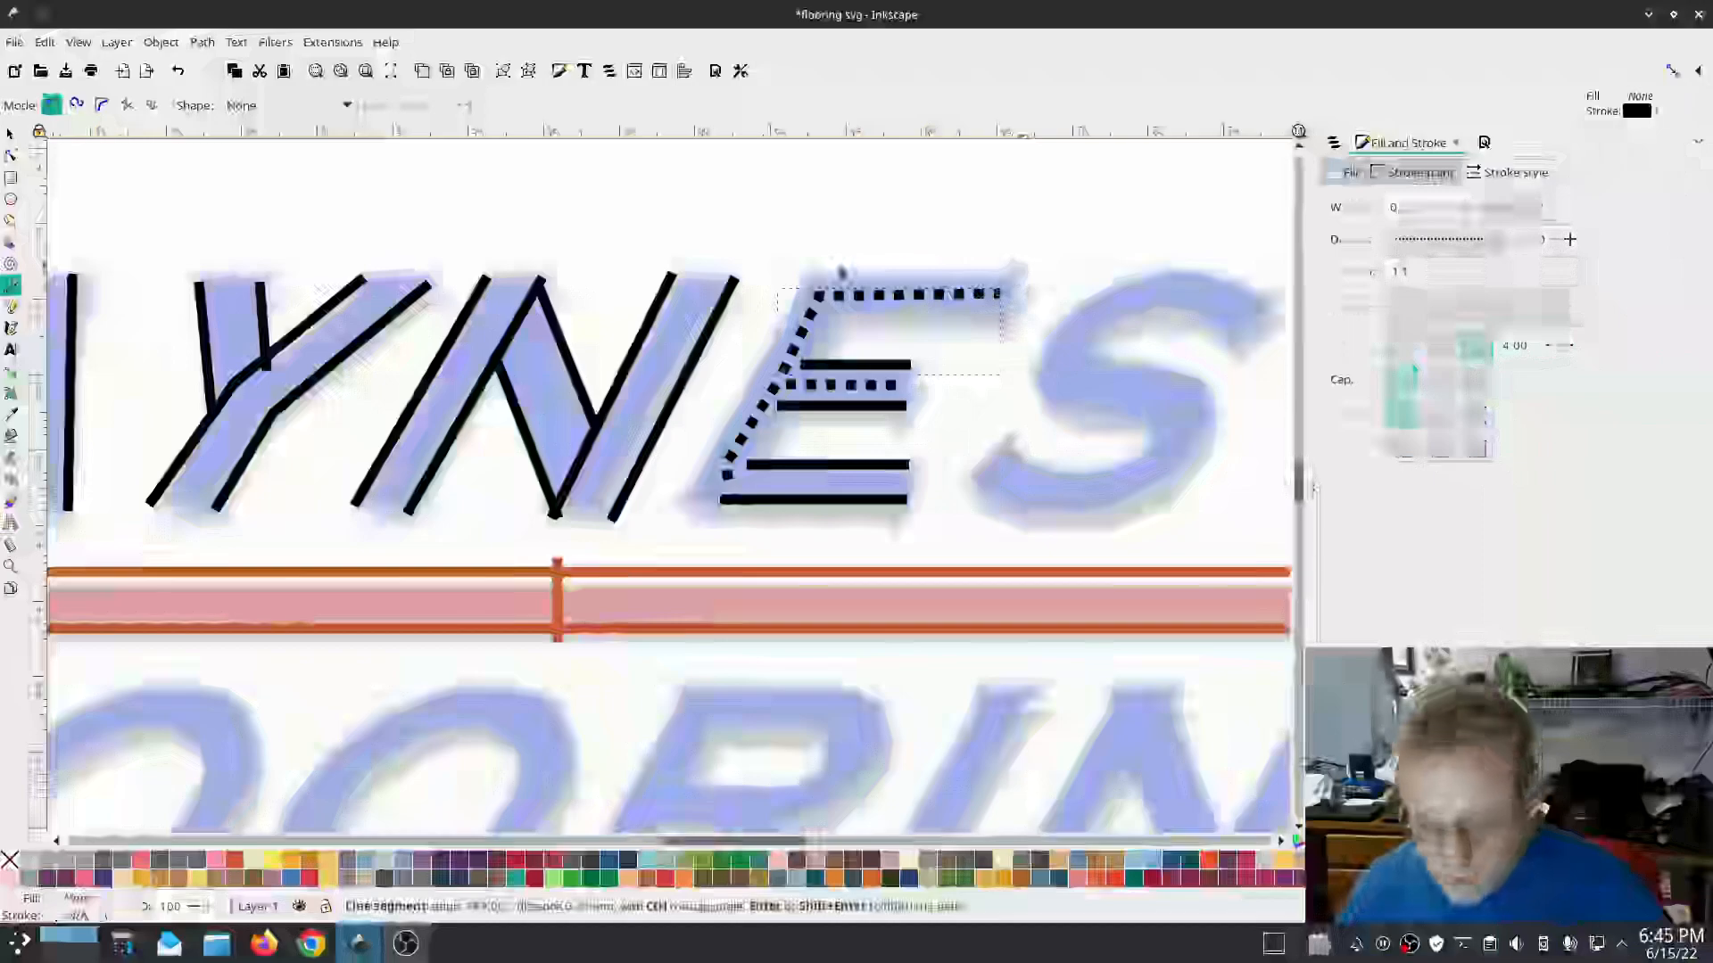
pyautogui.doubleClick(840, 271)
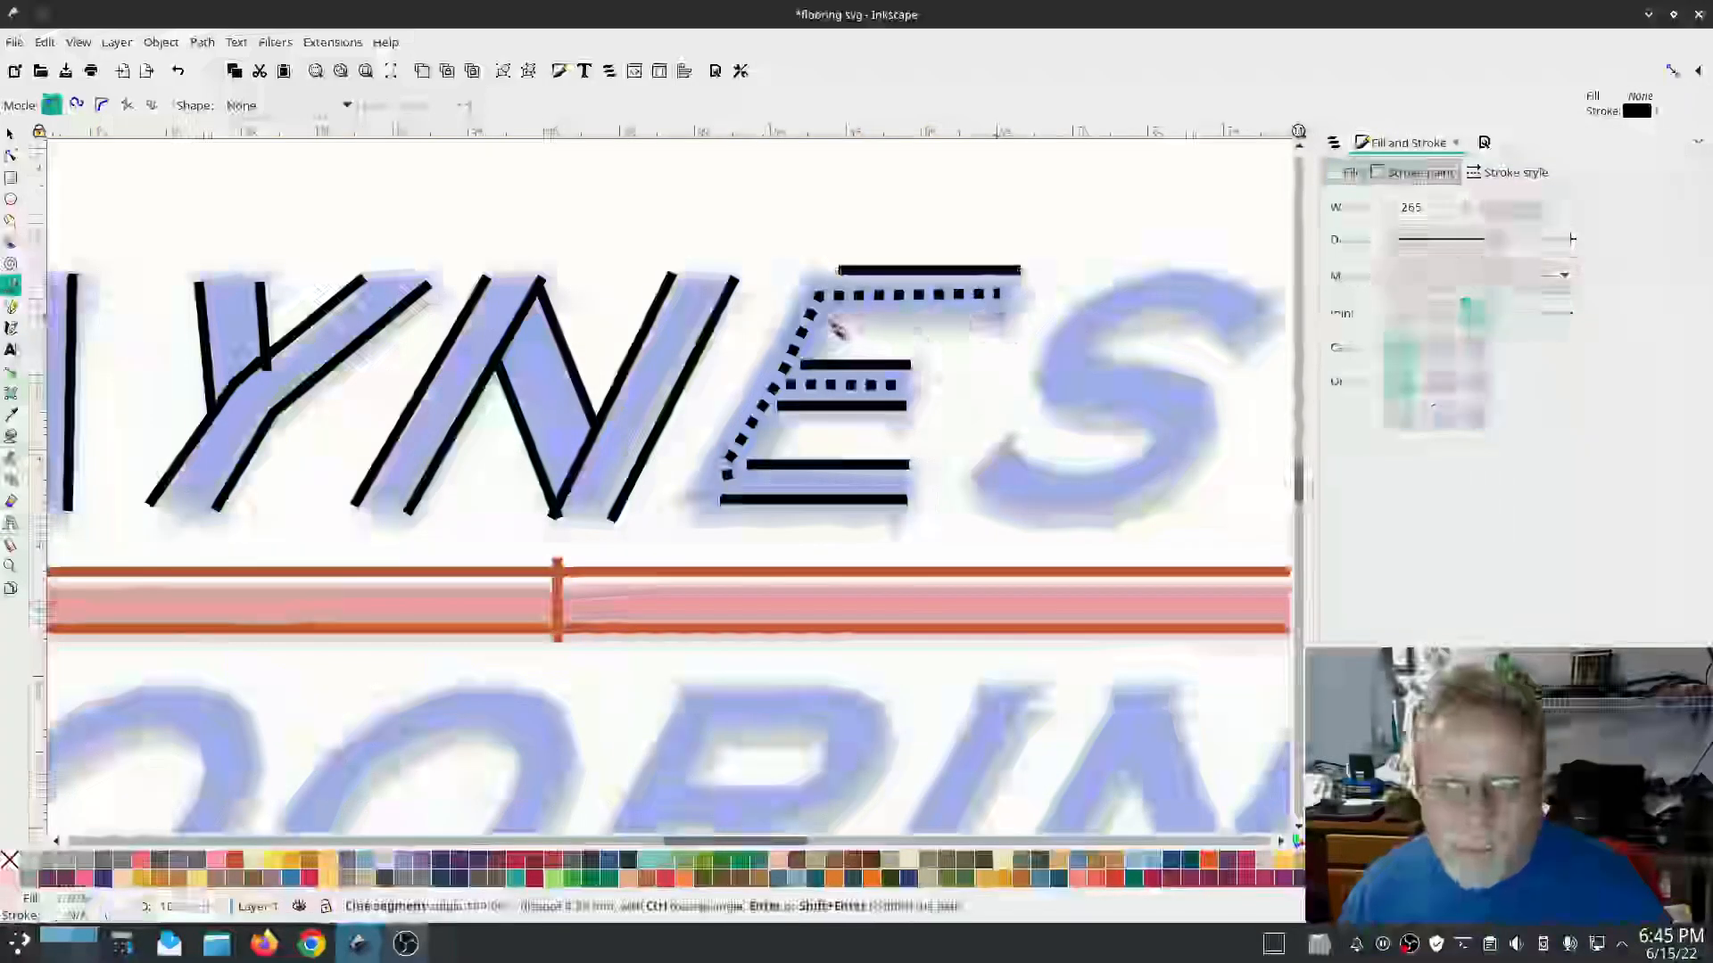
pyautogui.doubleClick(828, 321)
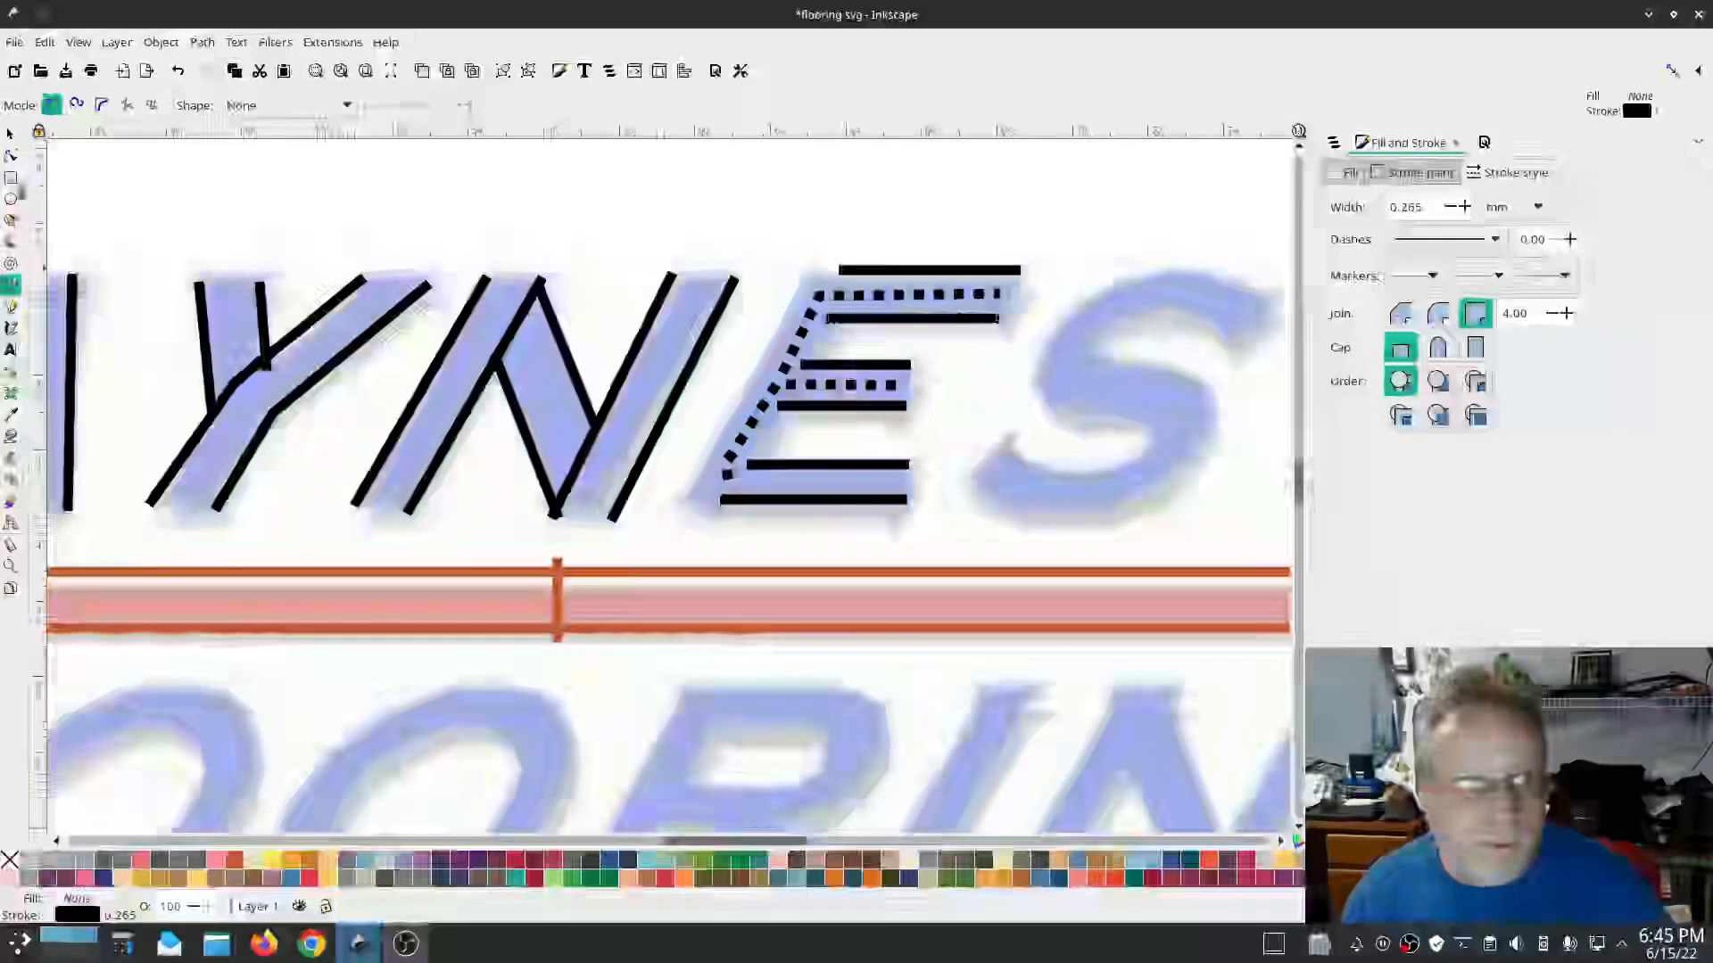
# Step: Move the end nodes to lengthen the E's middle-arm upper rail slightly and shorten its bottom-arm lower rail
pyautogui.click(11, 156)
pyautogui.click(892, 364)
pyautogui.moveTo(910, 365); pyautogui.dragTo(920, 366)
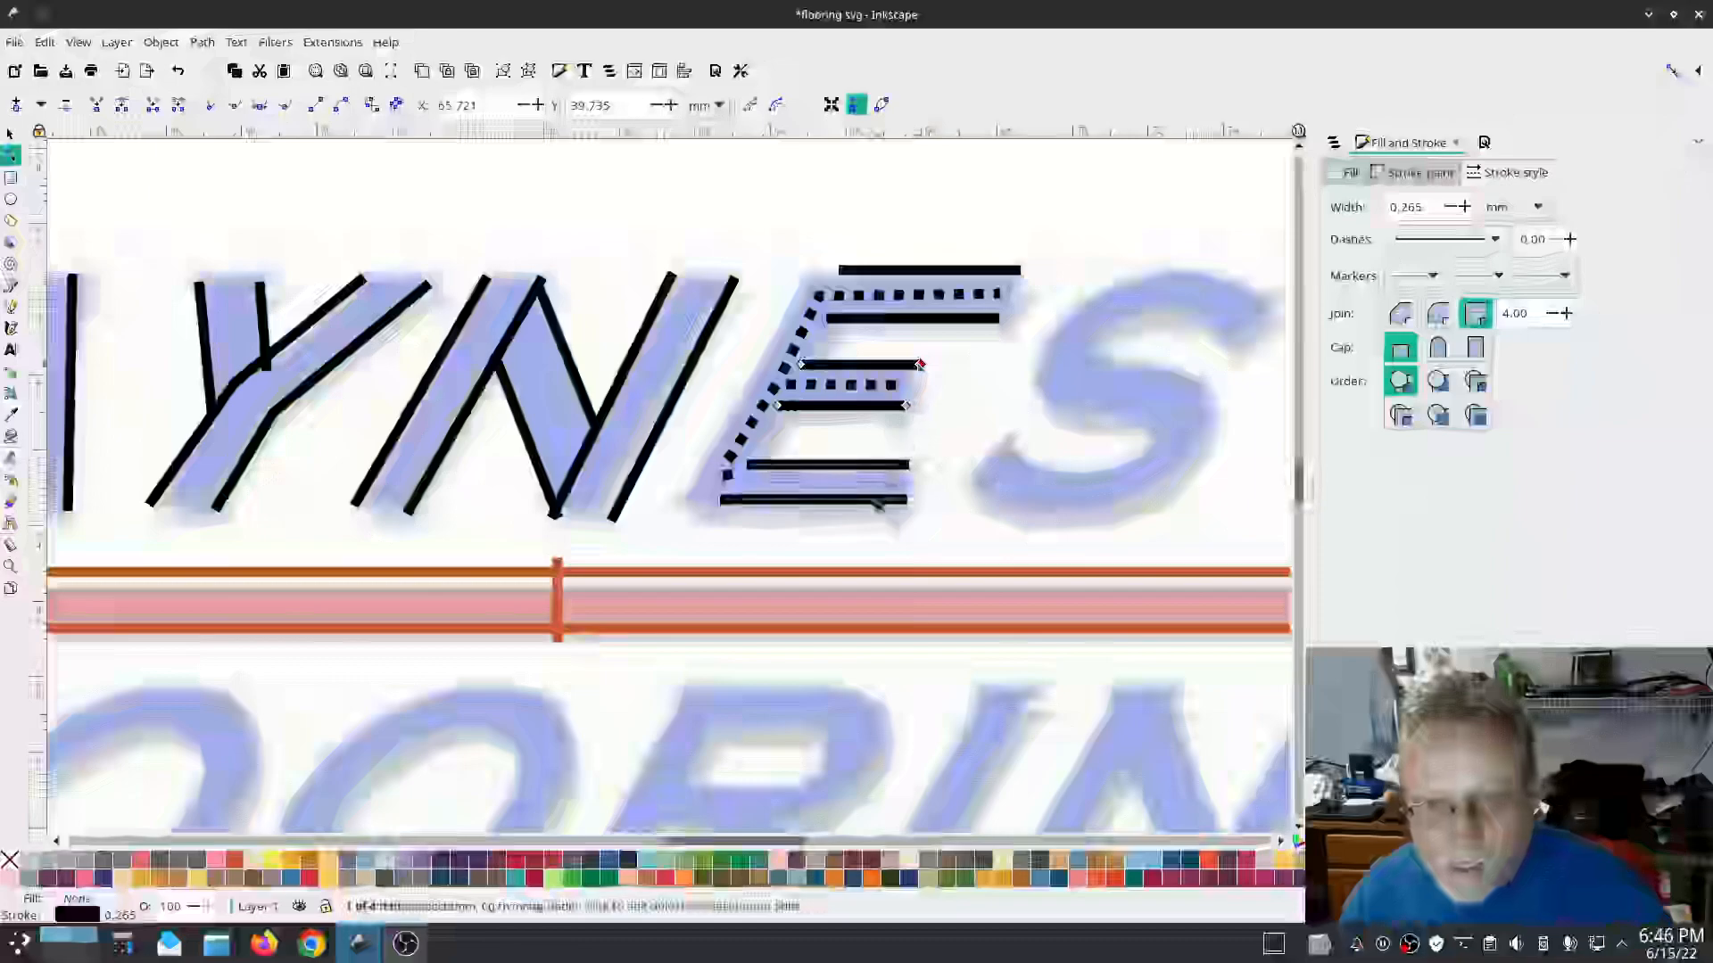
pyautogui.click(878, 500)
pyautogui.click(908, 500)
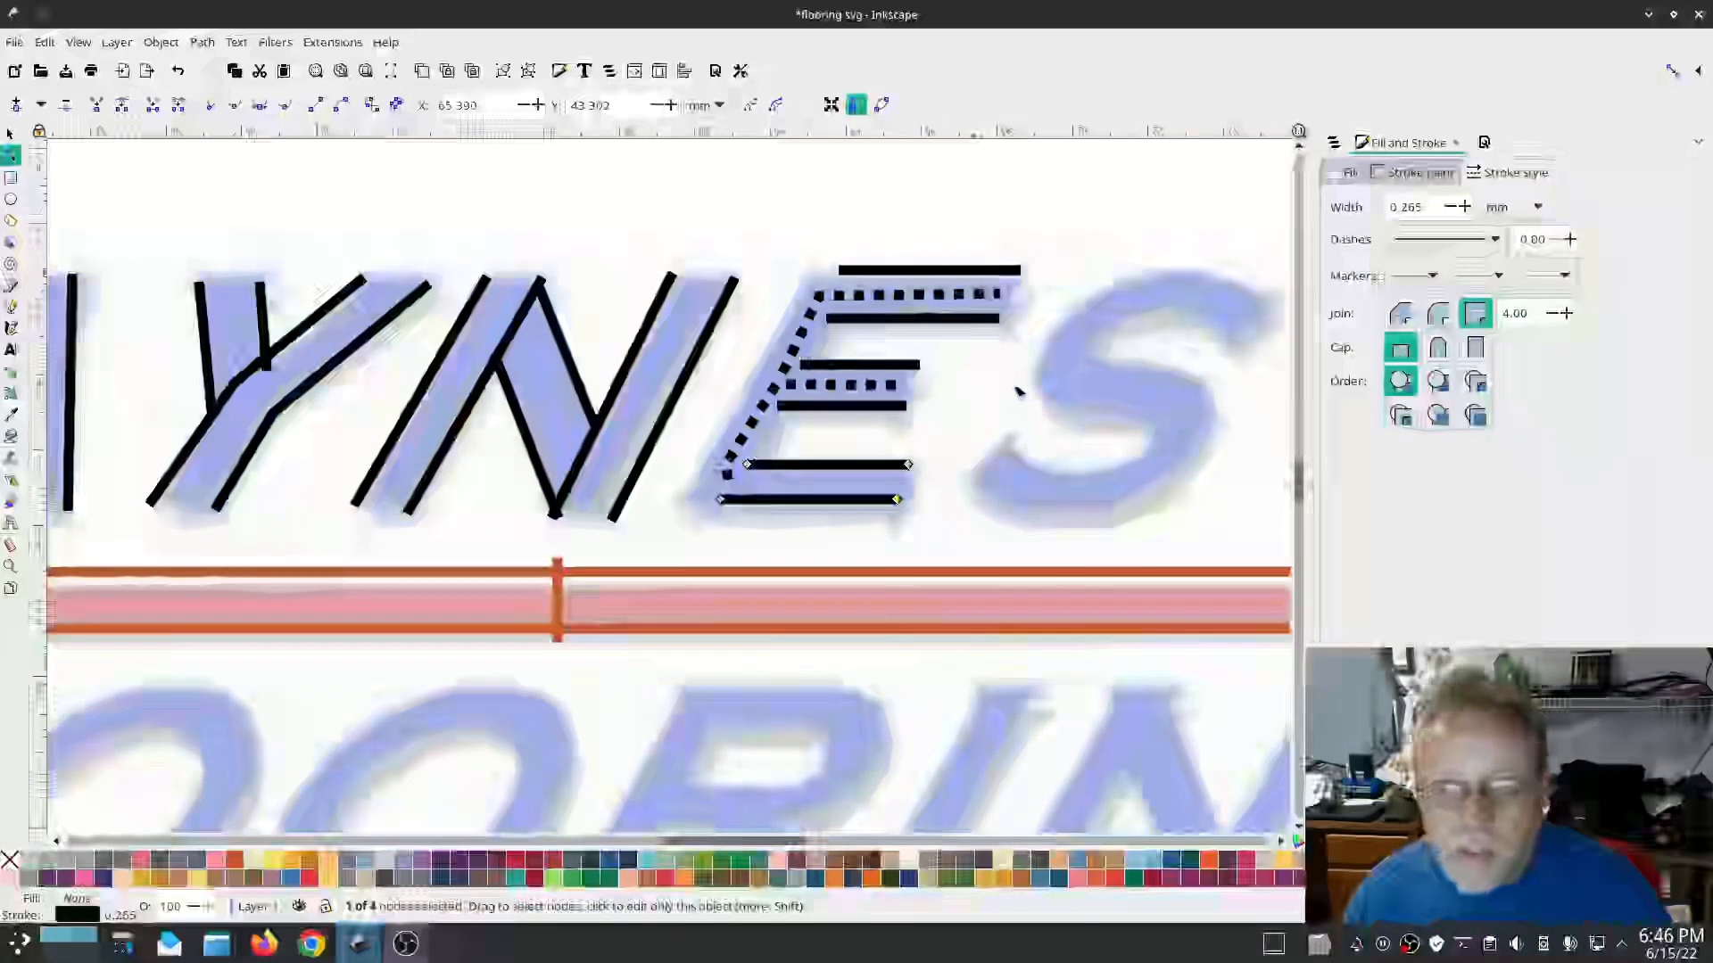
# Step: Combine the two rails of the E's top arm into a single path
pyautogui.click(1333, 143)
pyautogui.click(1401, 240)
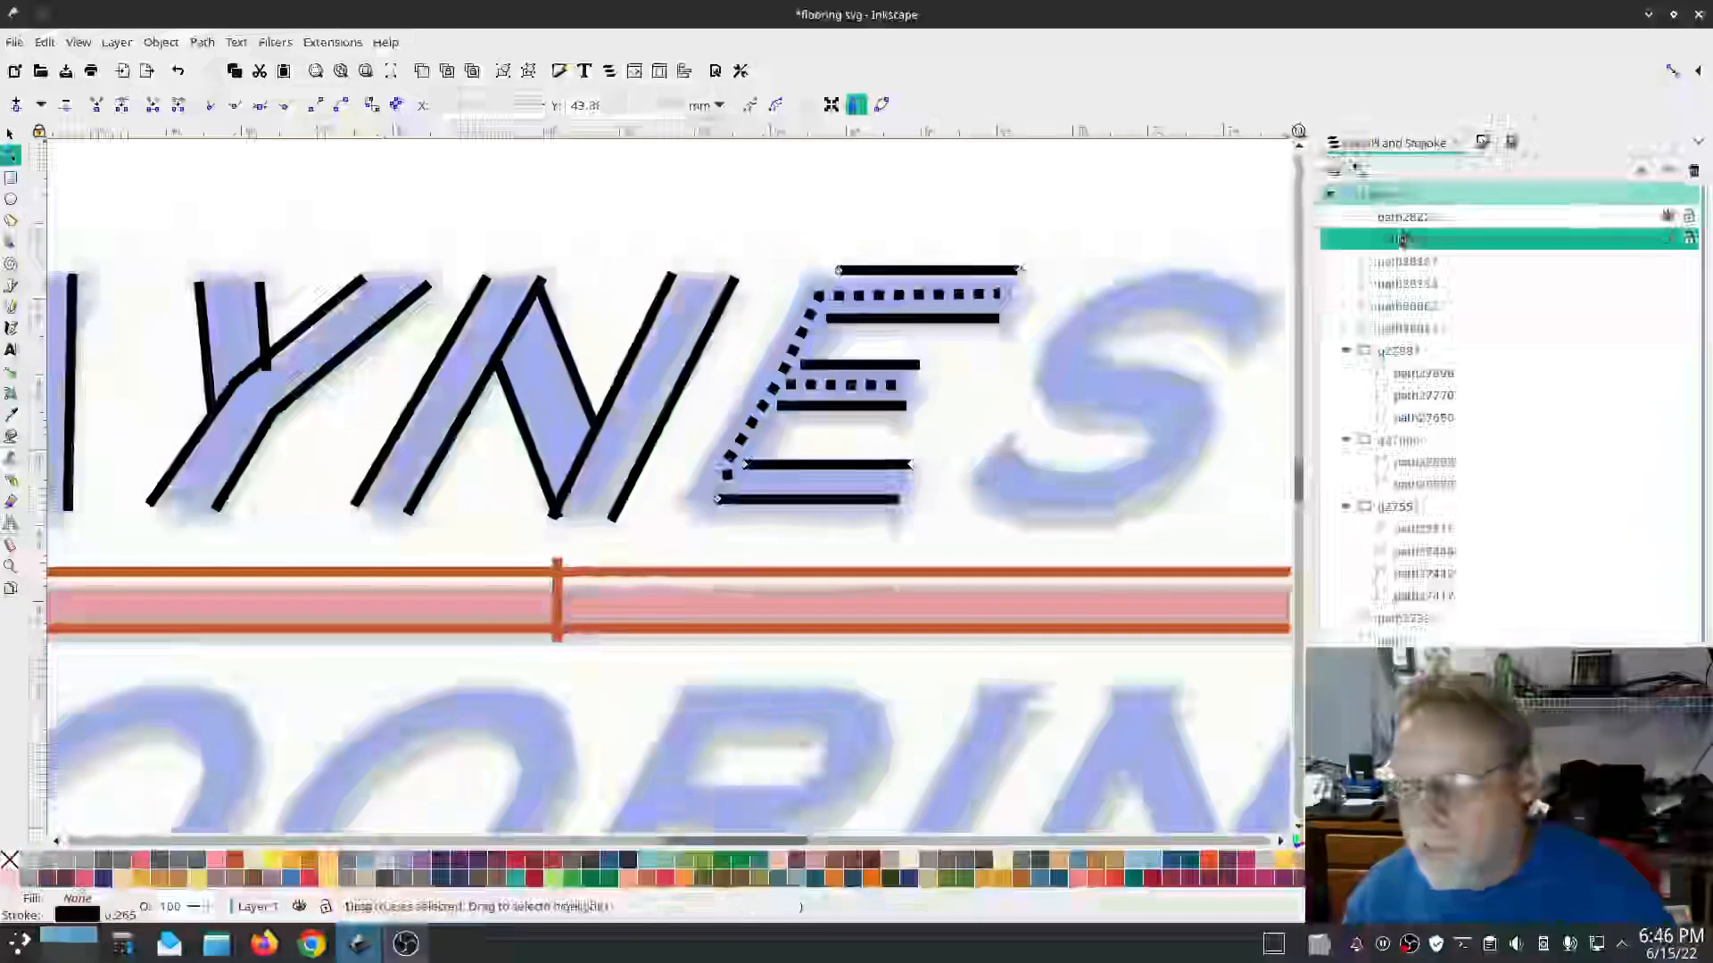
pyautogui.keyDown('shift'); pyautogui.click(1407, 219); pyautogui.keyUp('shift')
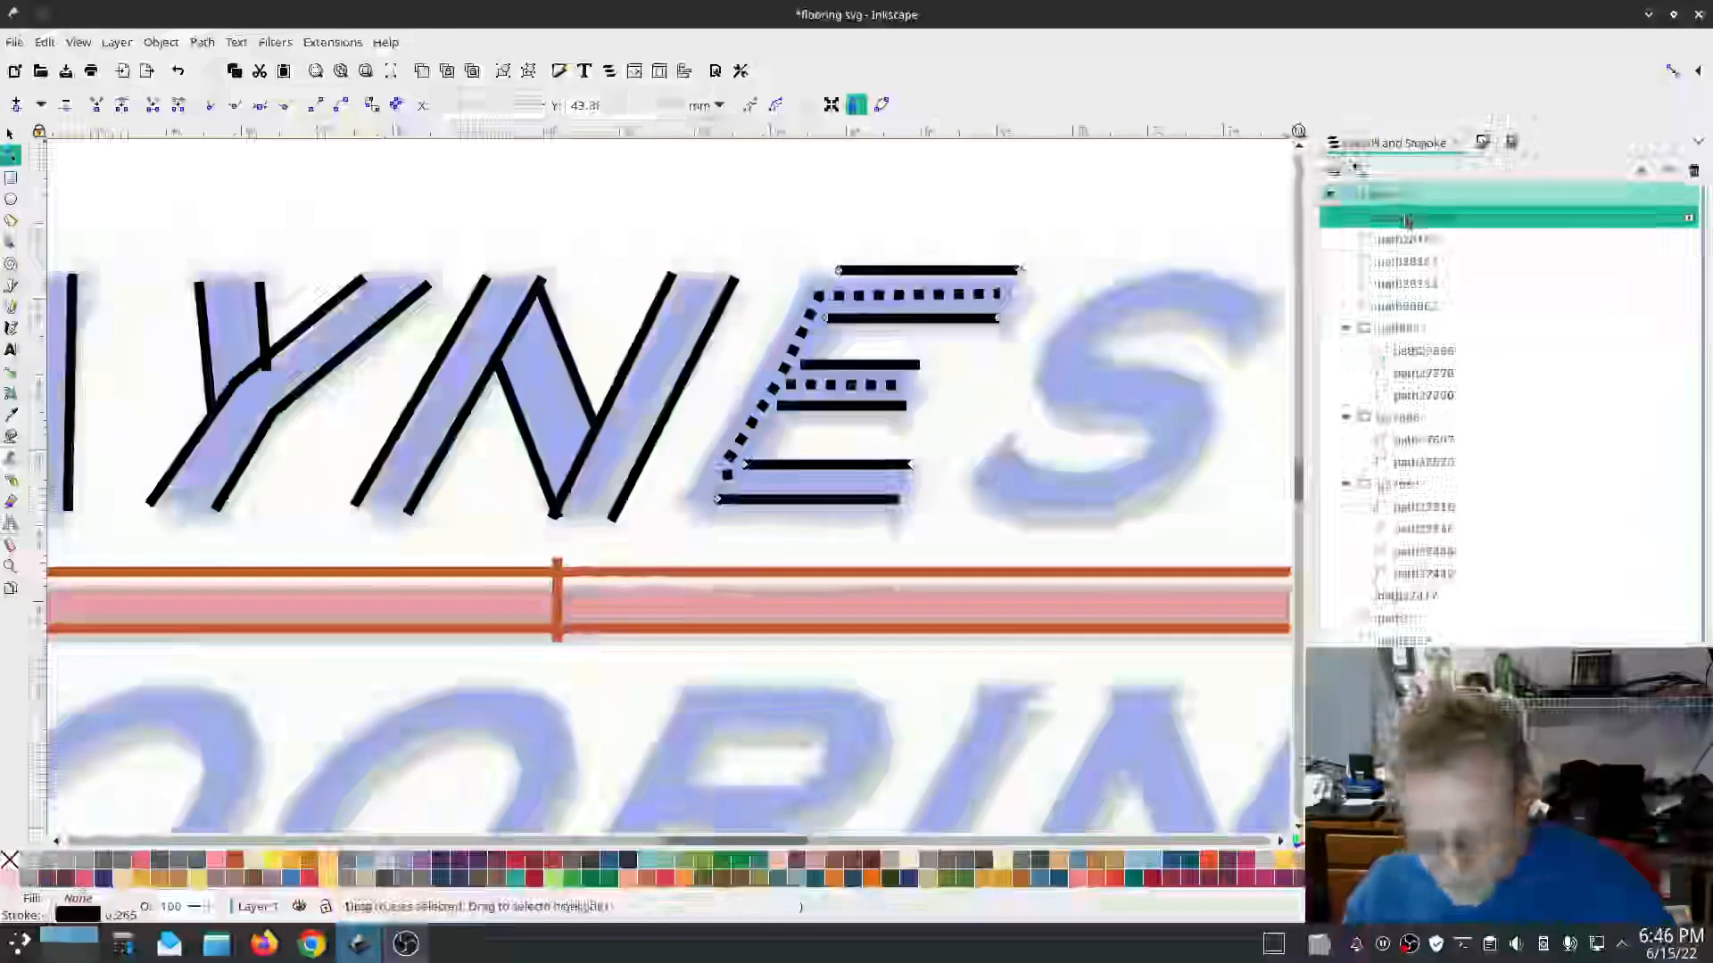
# Step: Enable Custom satin column for the E's top-arm path in Embroidery Params, change its Allow lock stitches option, and apply
pyautogui.click(332, 42)
pyautogui.moveTo(552, 296)
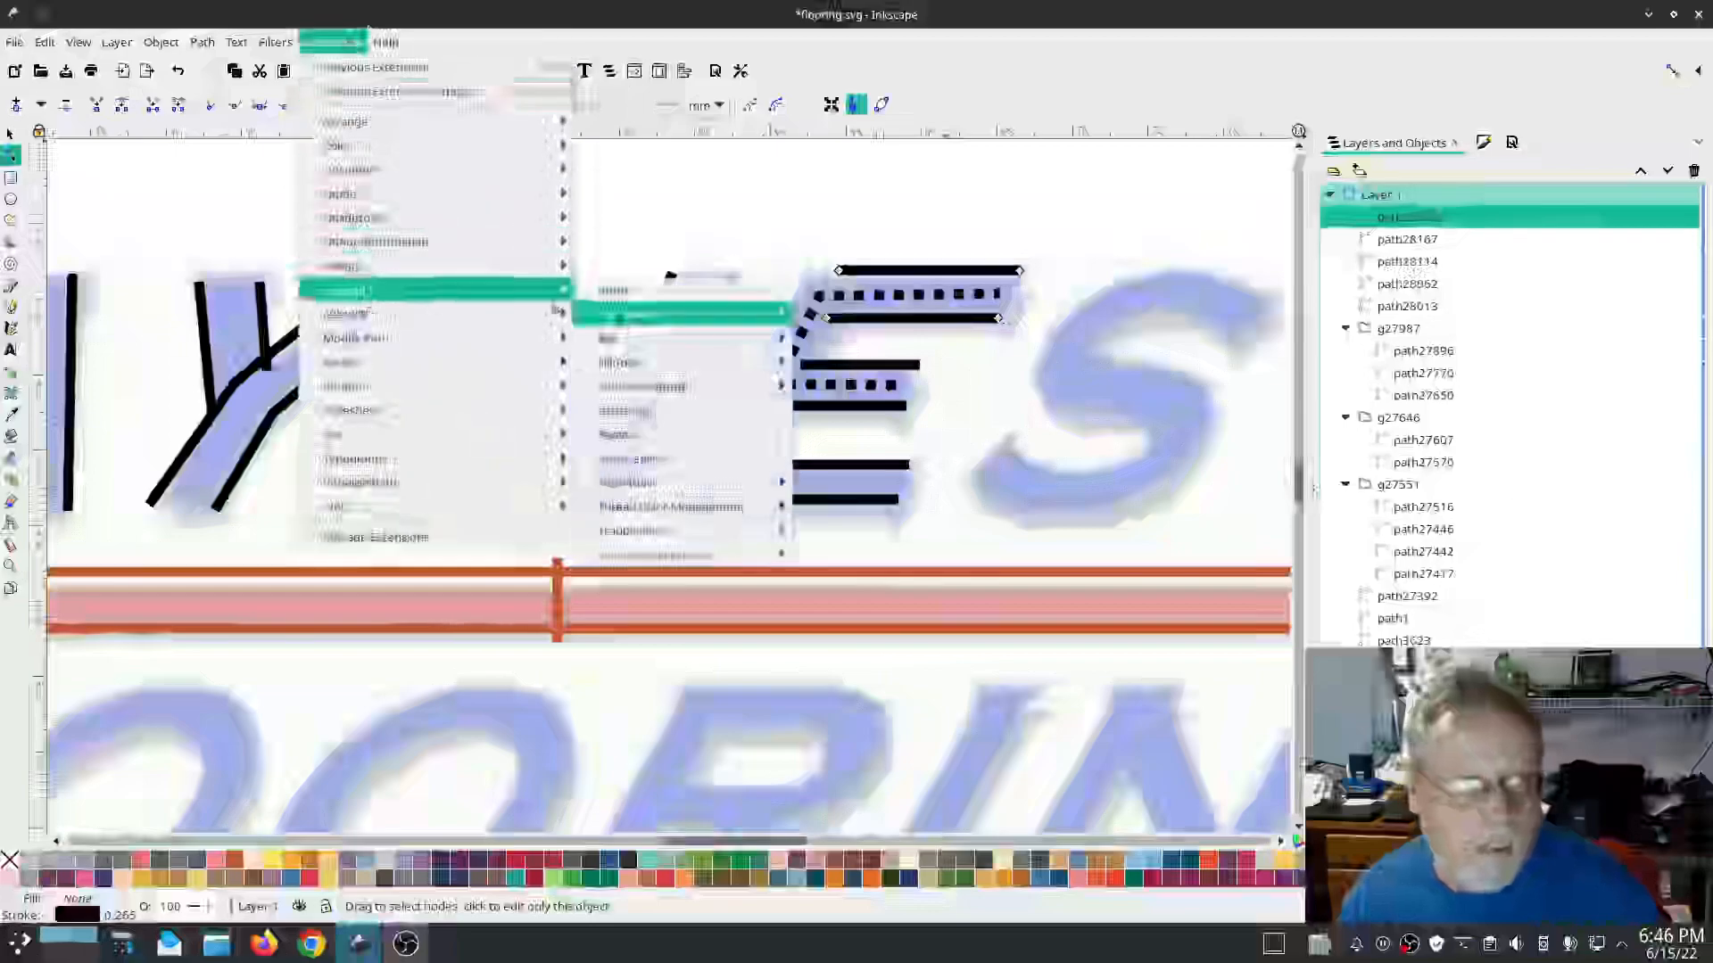
pyautogui.click(629, 434)
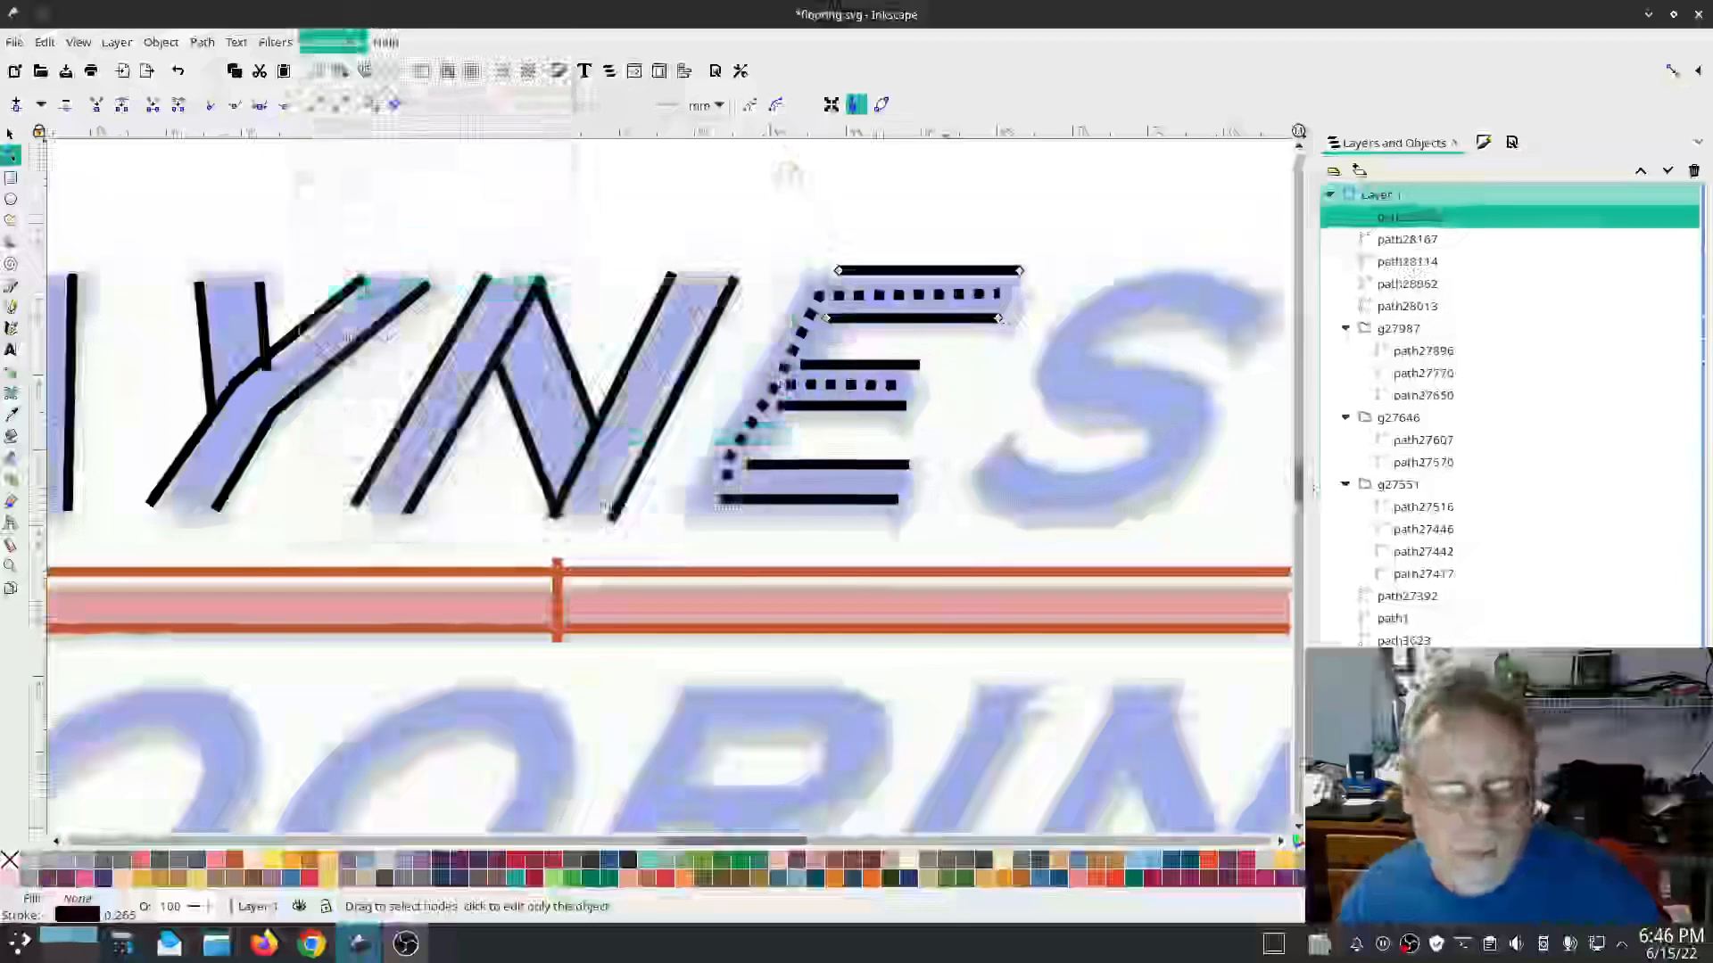
pyautogui.moveTo(724, 132); pyautogui.dragTo(287, 127)
pyautogui.click(202, 170)
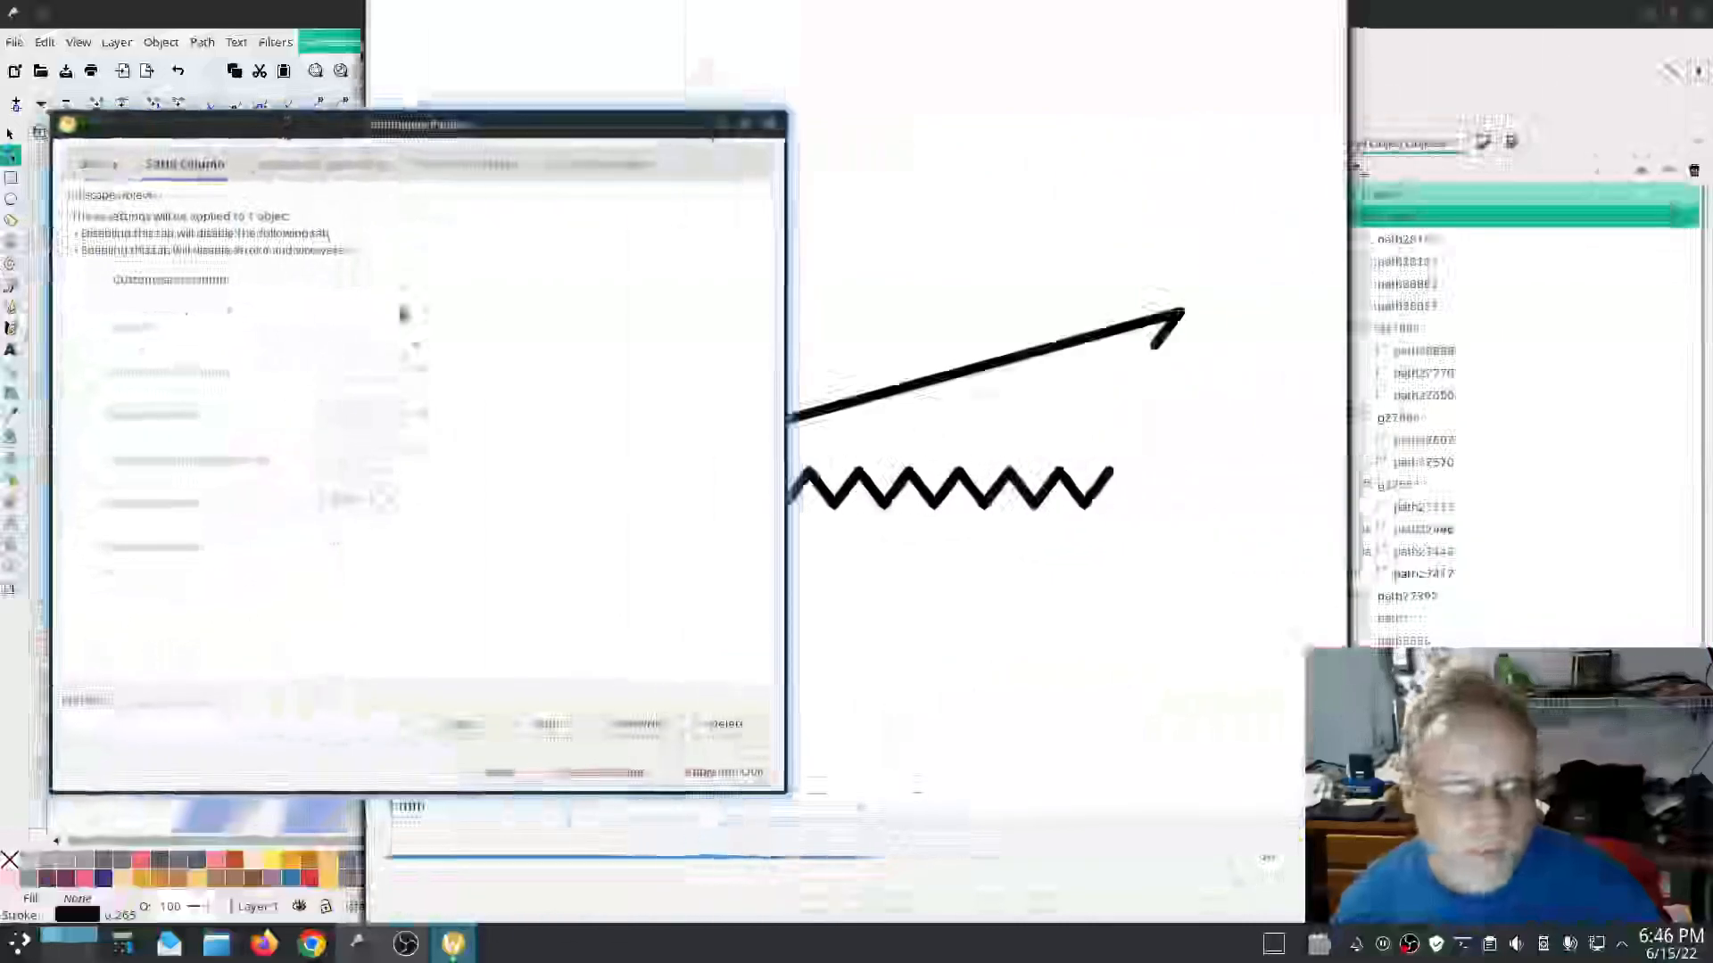
pyautogui.click(103, 279)
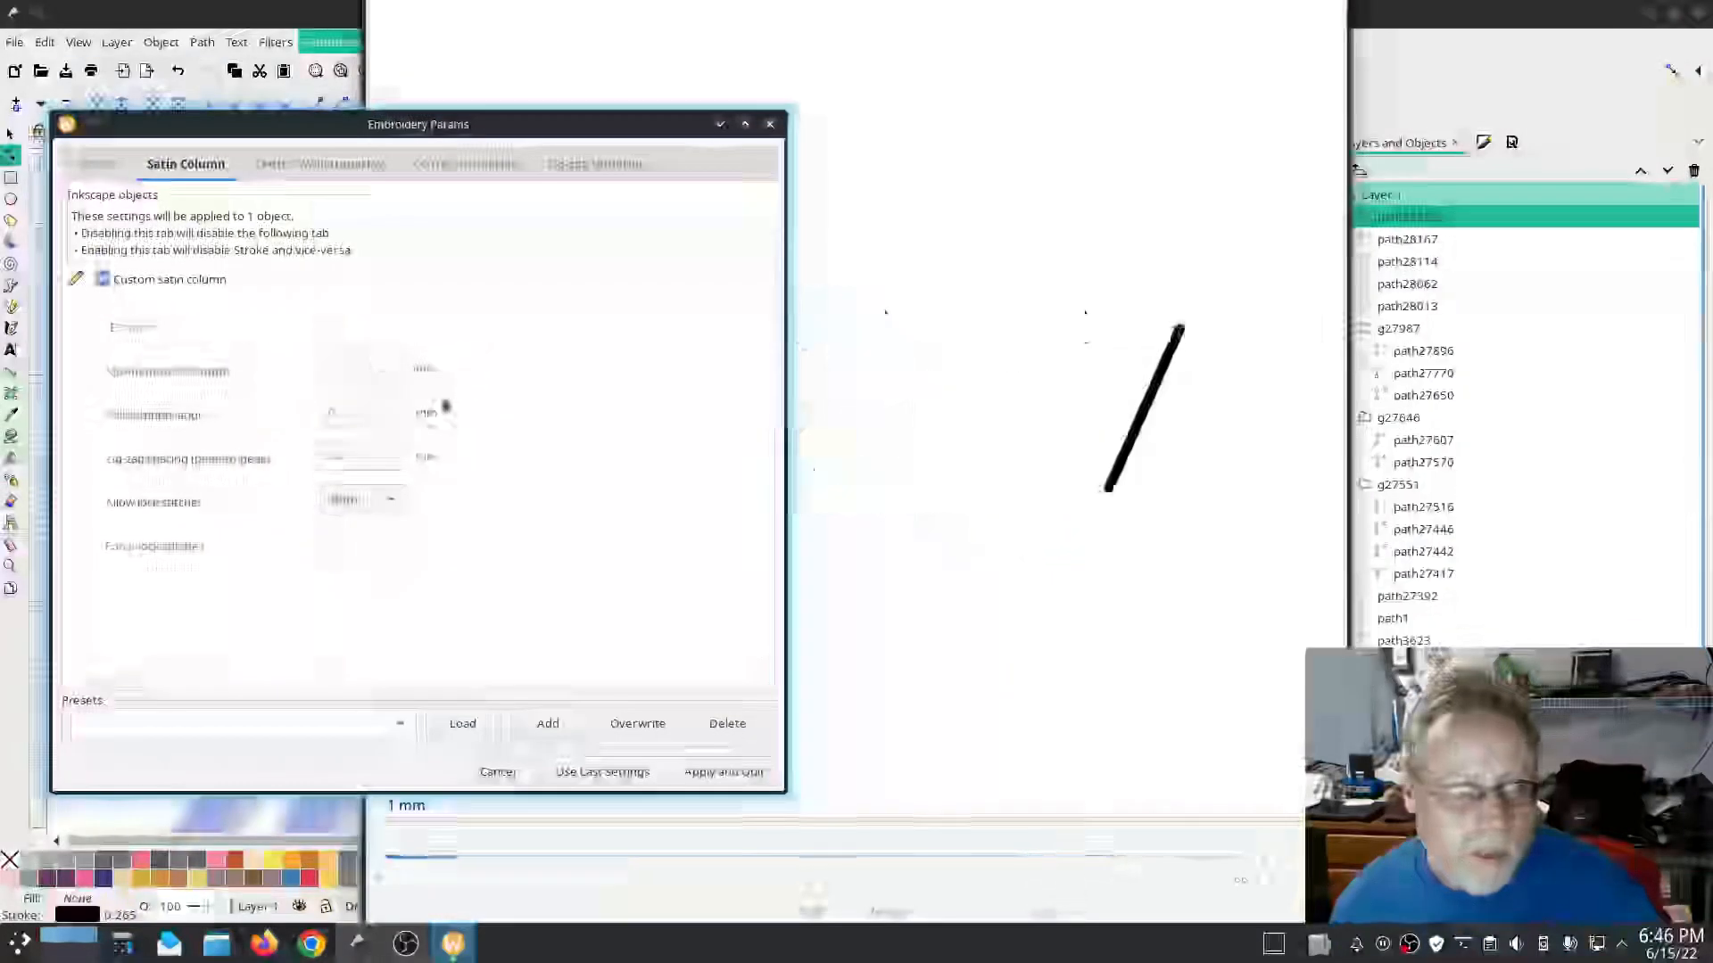
pyautogui.click(365, 500)
pyautogui.click(360, 586)
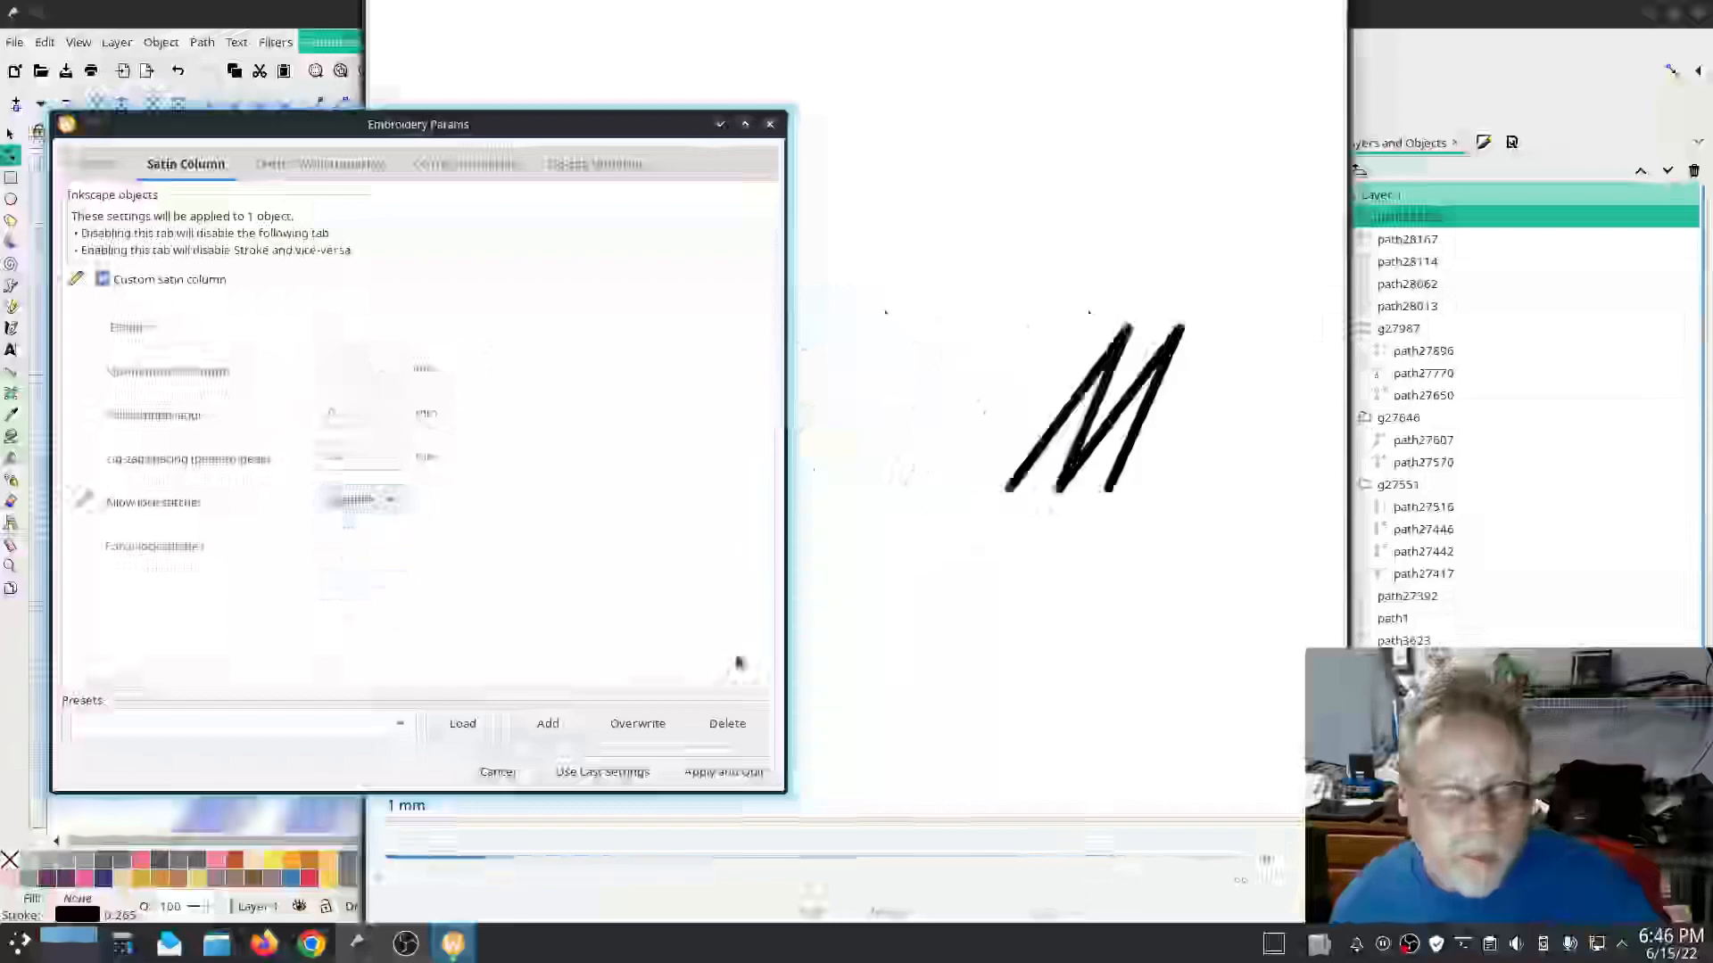
pyautogui.click(719, 772)
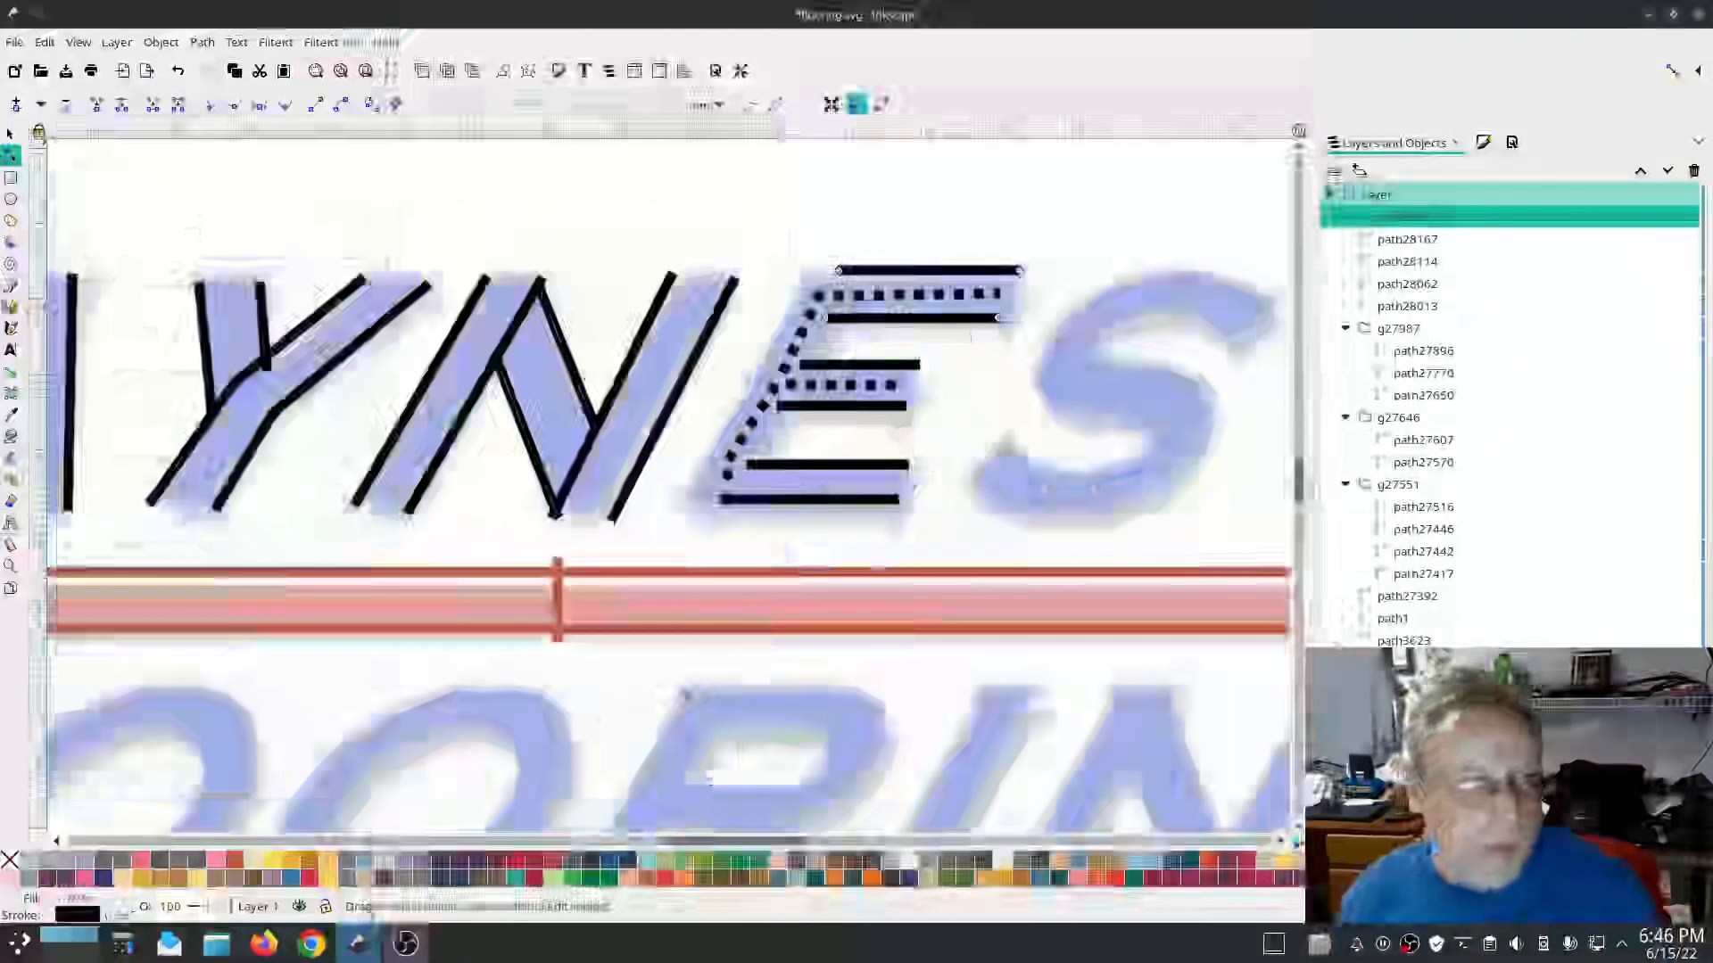
# Step: Draw two slanted rails along the outer and inner edges of the E's stem, from its top to its base
pyautogui.press('b')
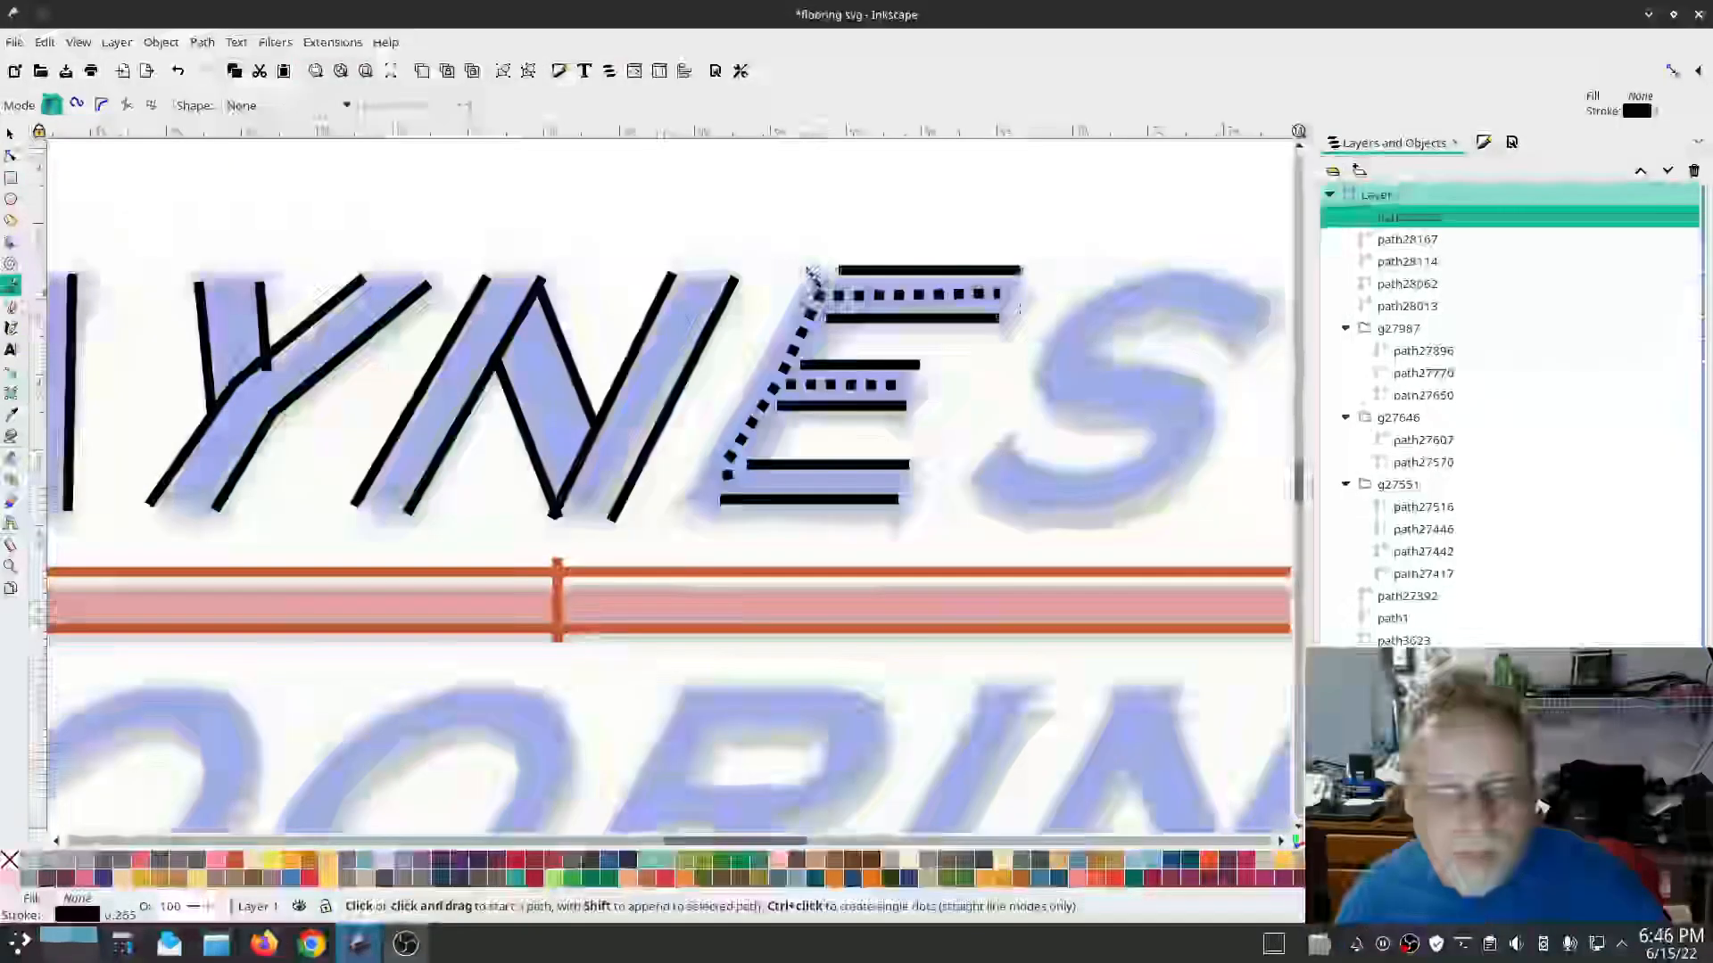
pyautogui.click(812, 272)
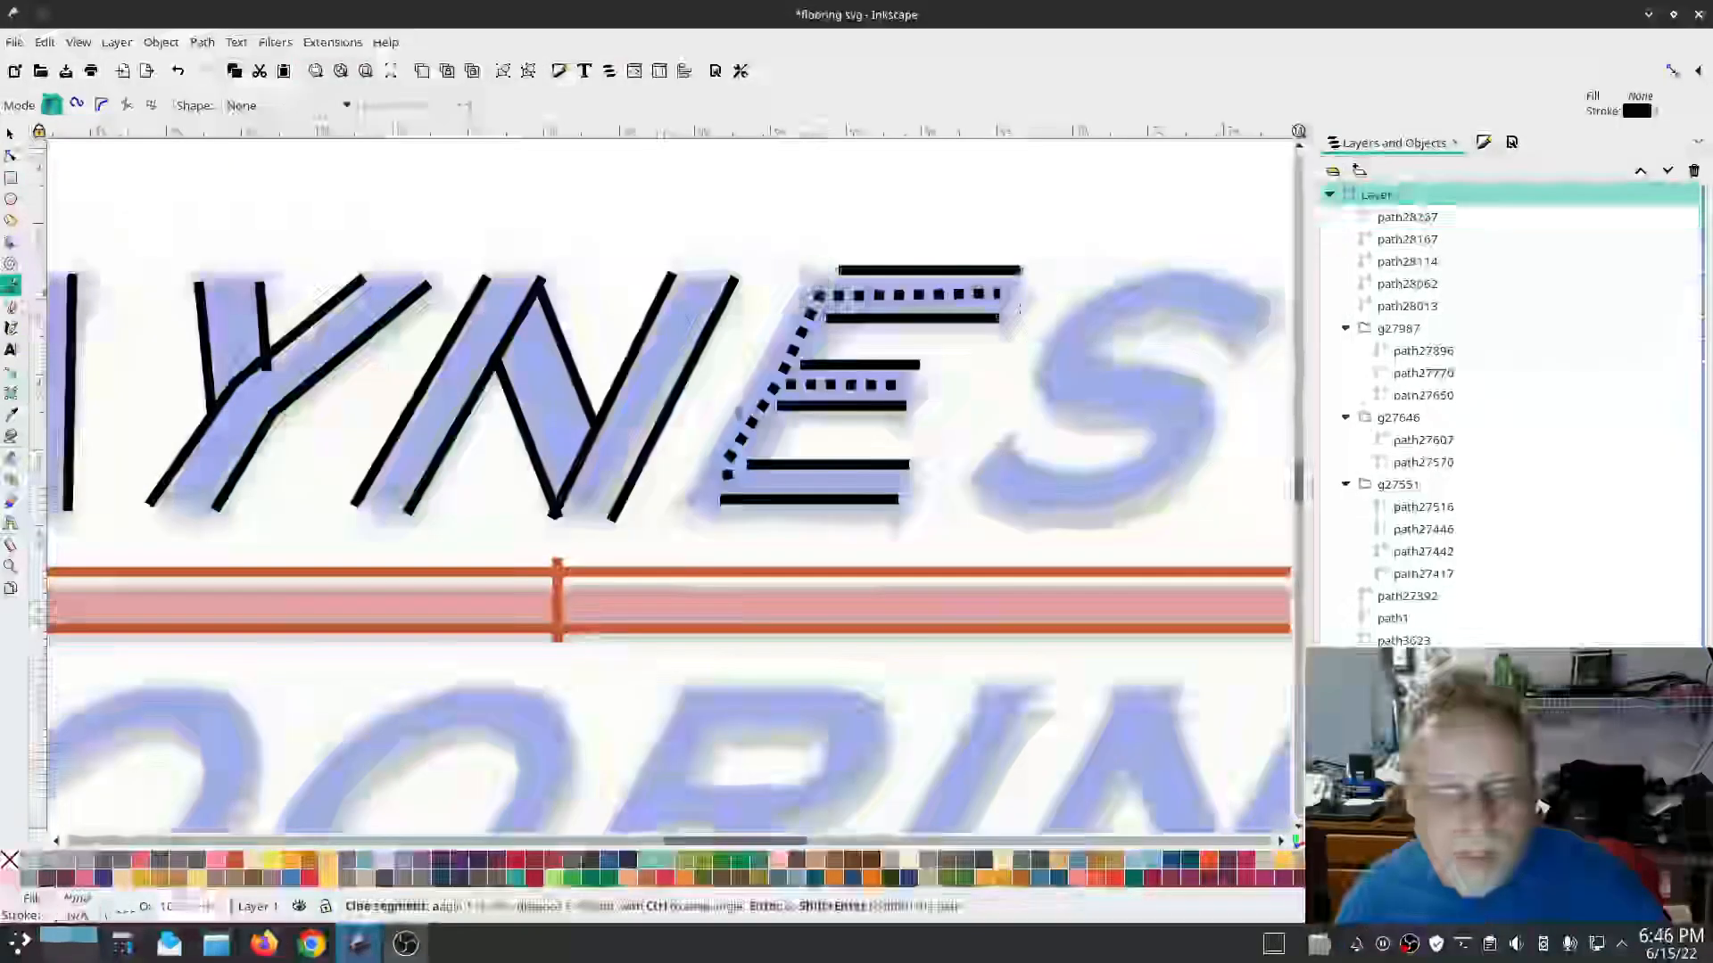
pyautogui.doubleClick(679, 519)
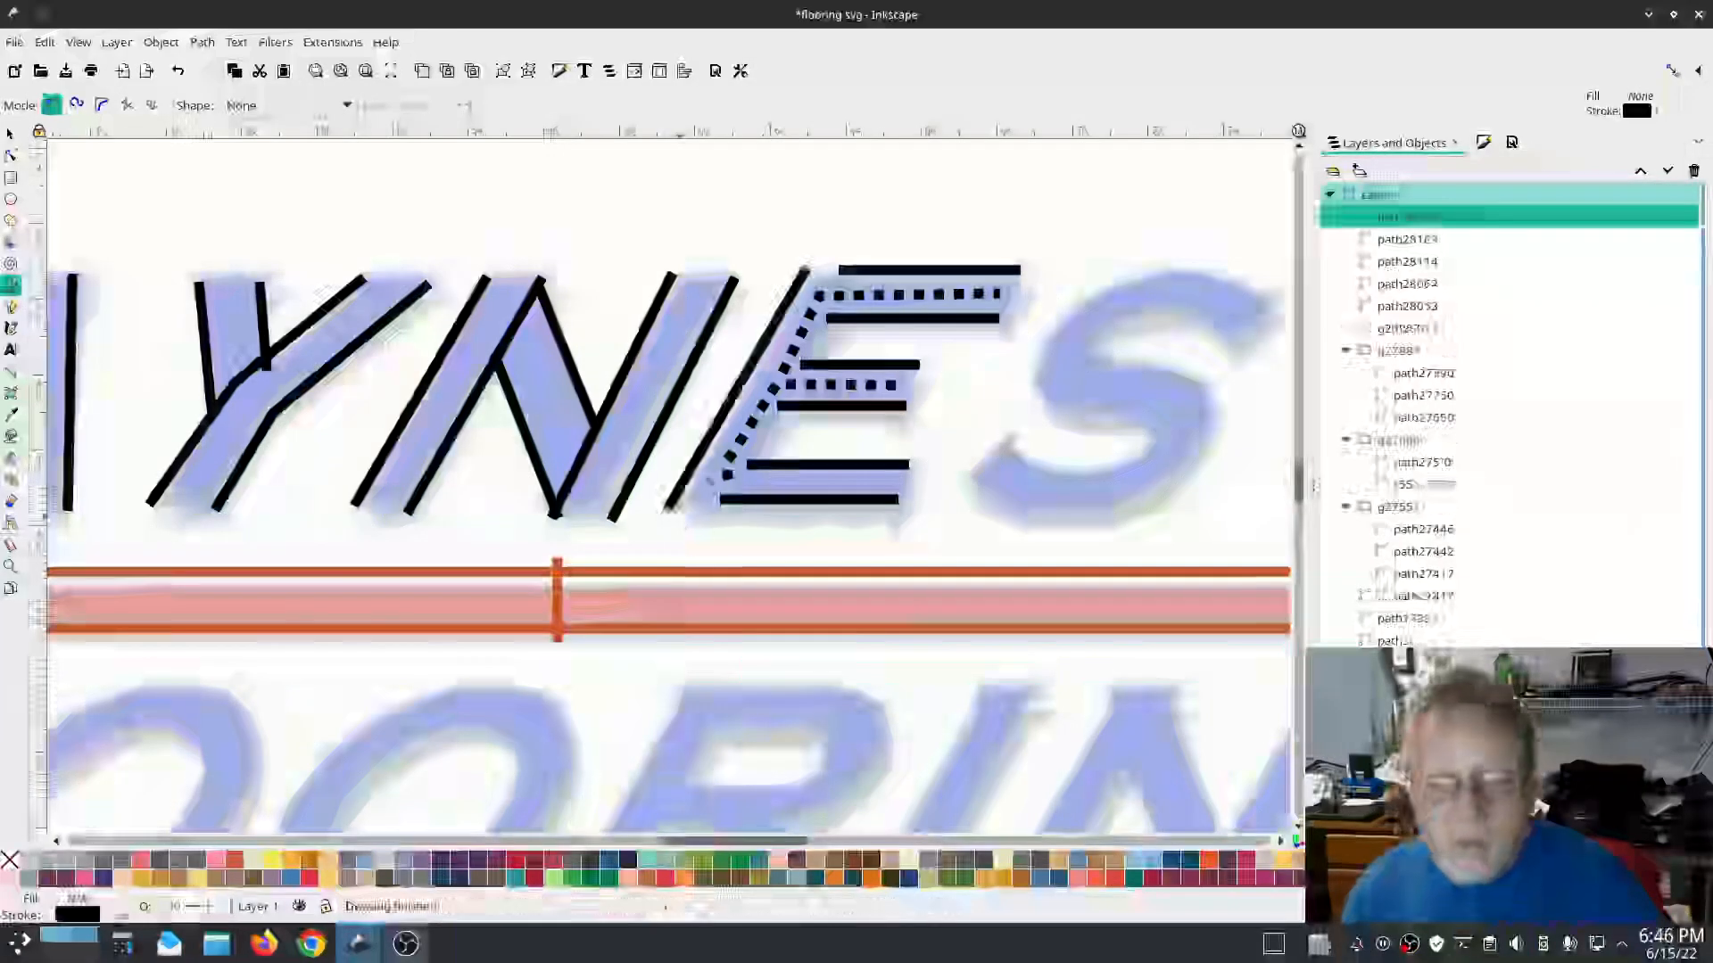
pyautogui.click(847, 274)
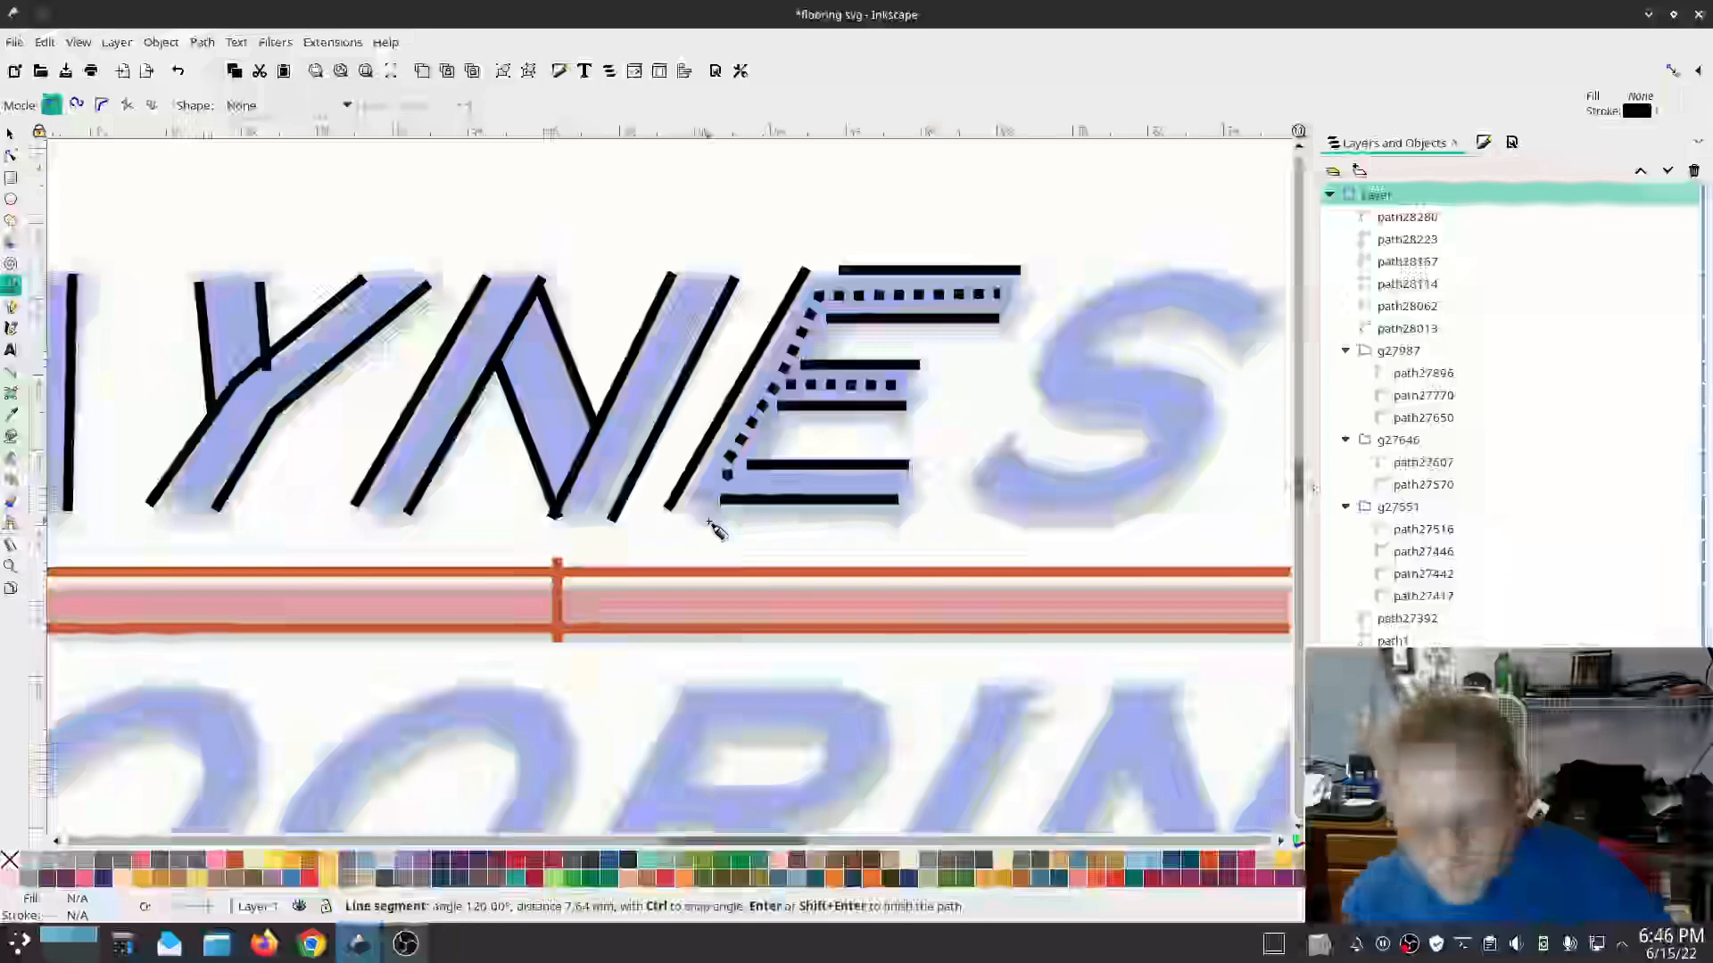
pyautogui.press('Escape')
pyautogui.click(865, 271)
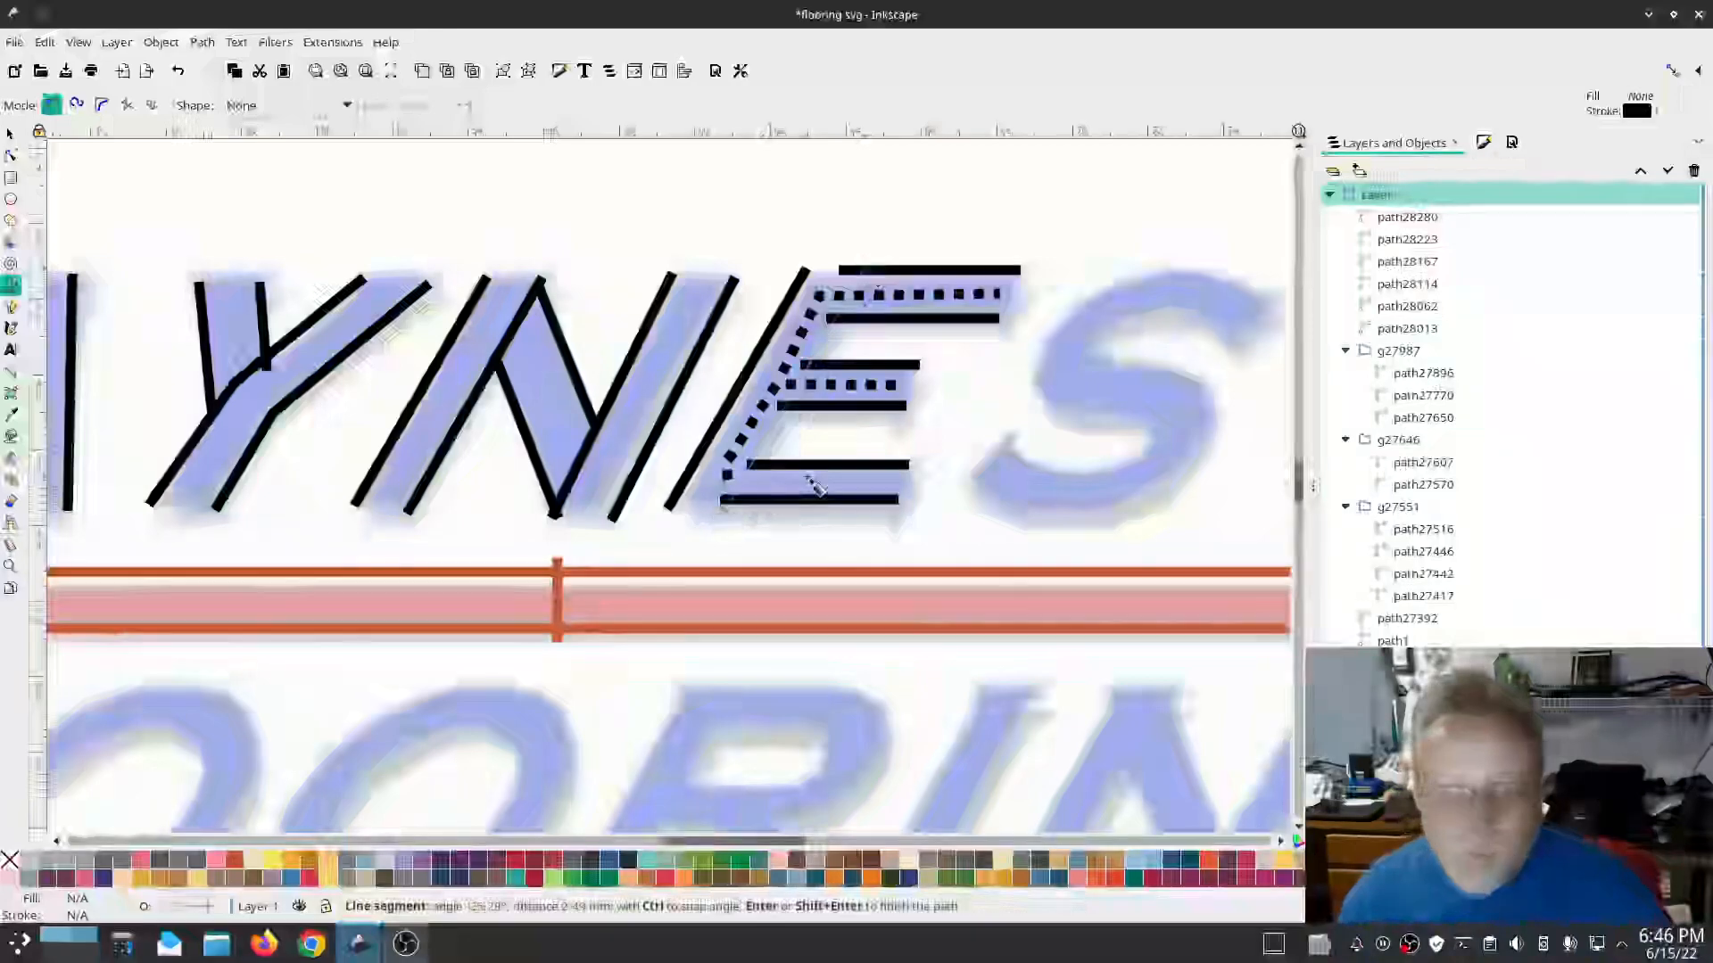
pyautogui.press('Return')
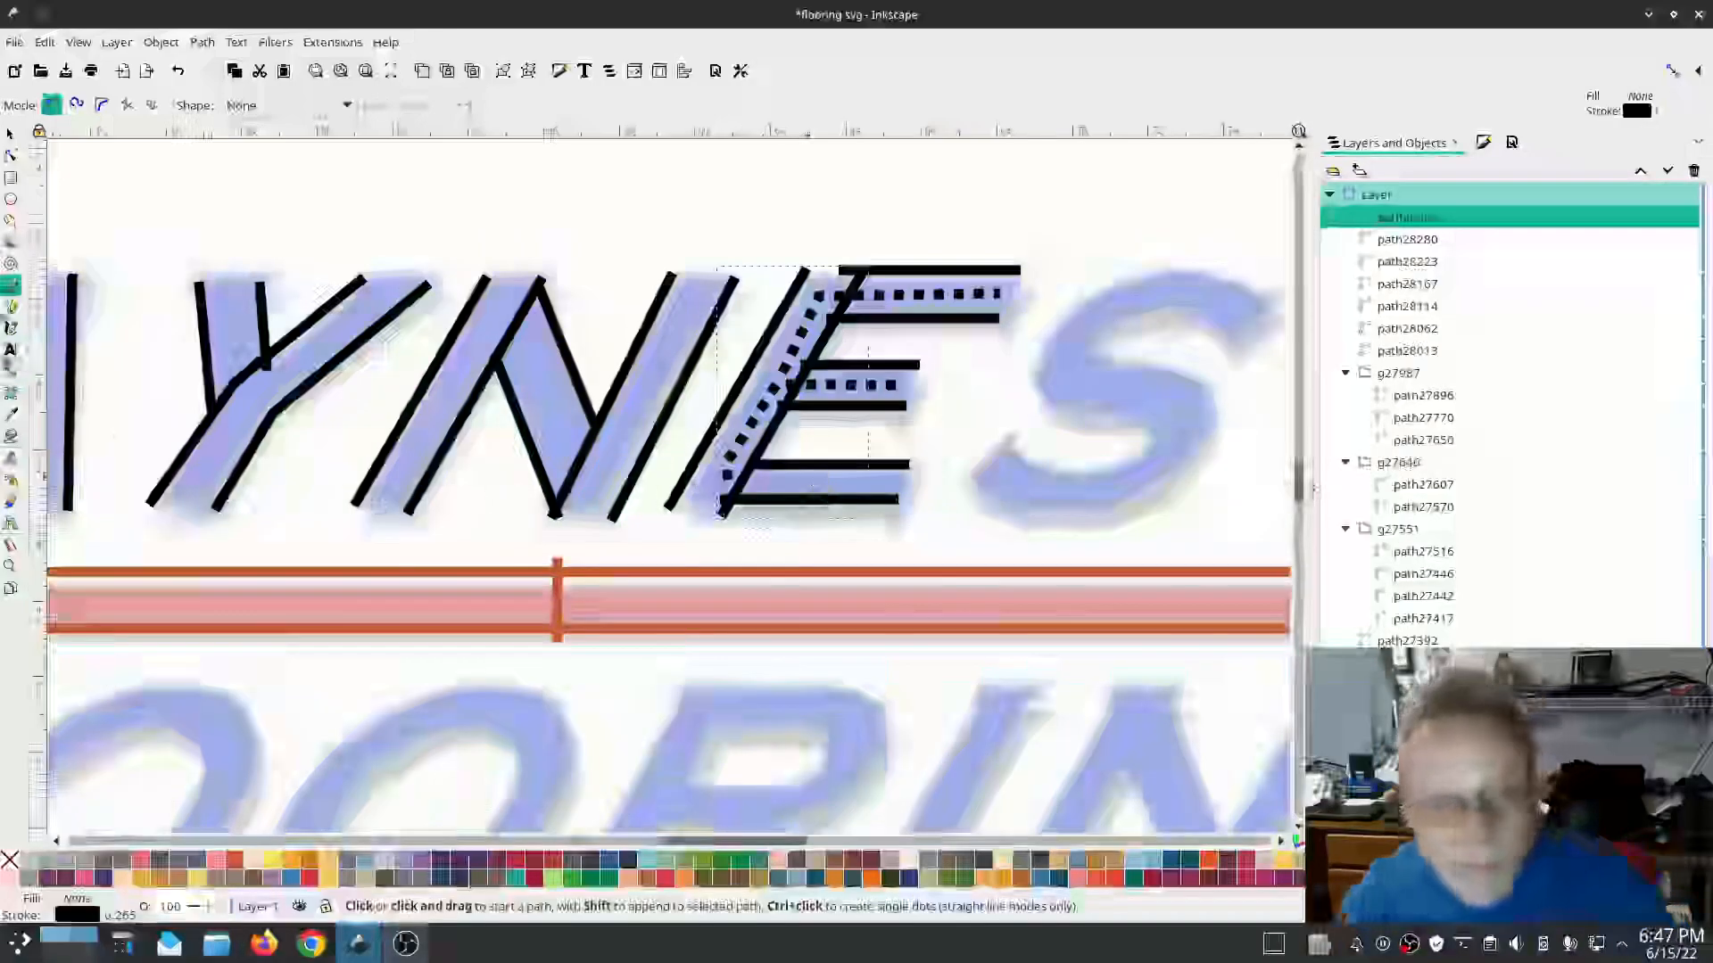
# Step: Raise the inner stem rail's bottom node to the E's lower rail and shift the top arm's upper rail start slightly inward
pyautogui.click(11, 155)
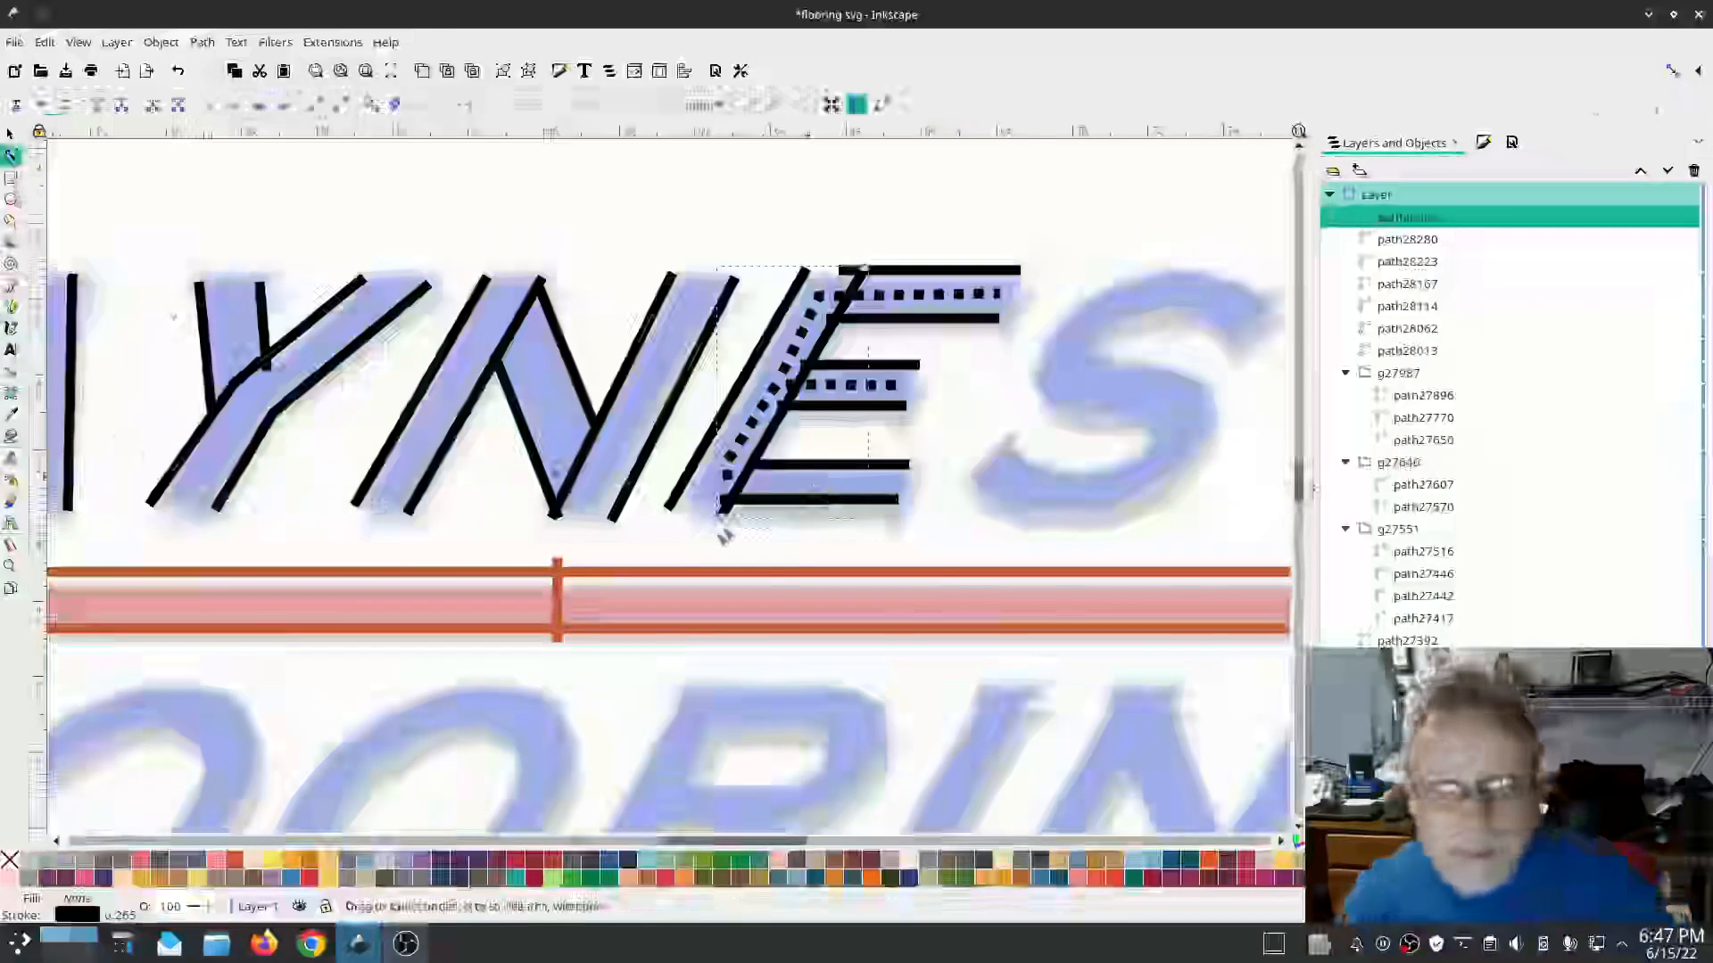
pyautogui.click(722, 516)
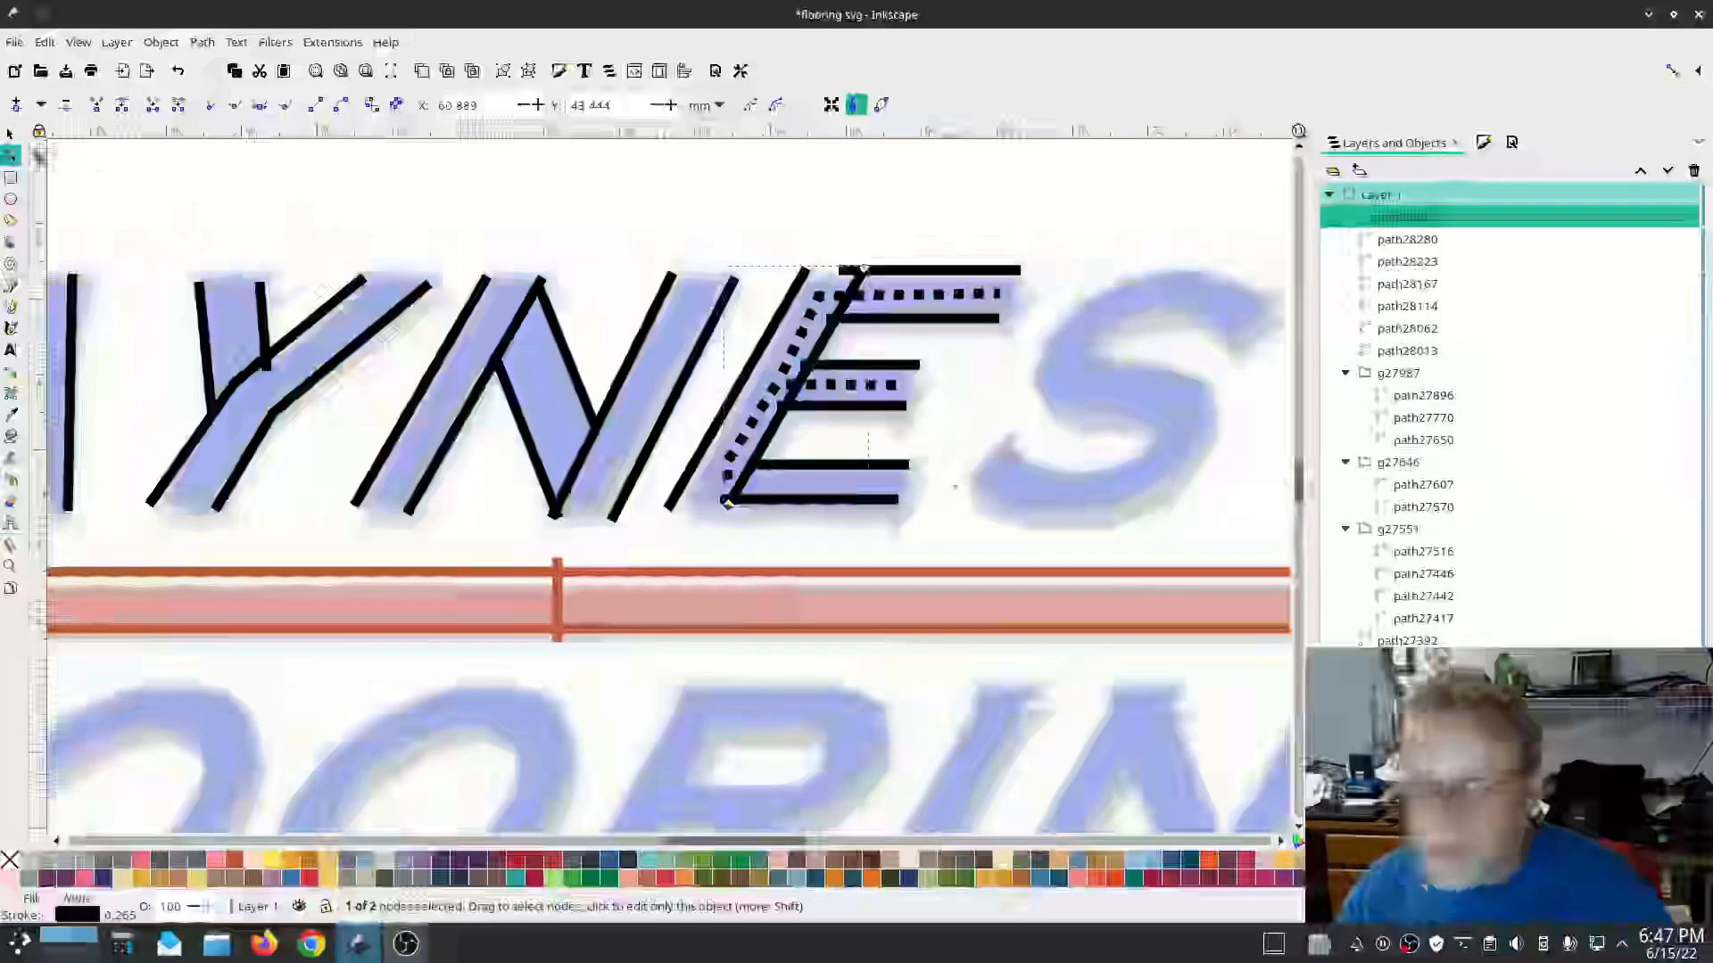
pyautogui.press('Escape')
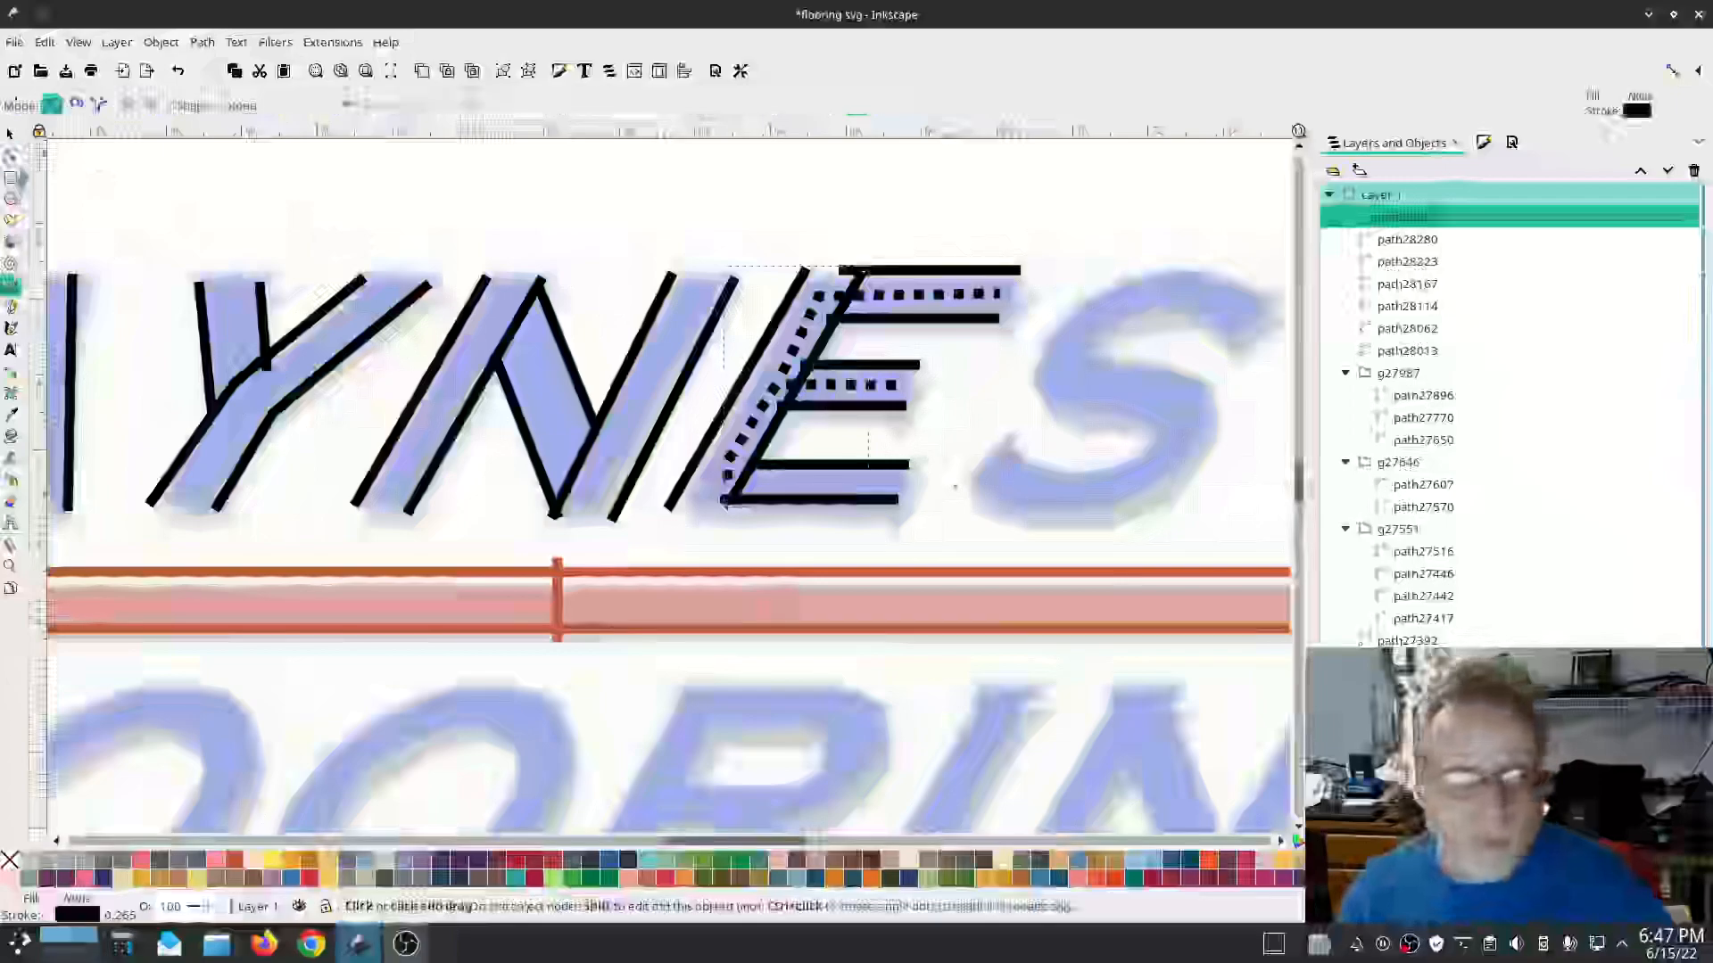
pyautogui.click(852, 271)
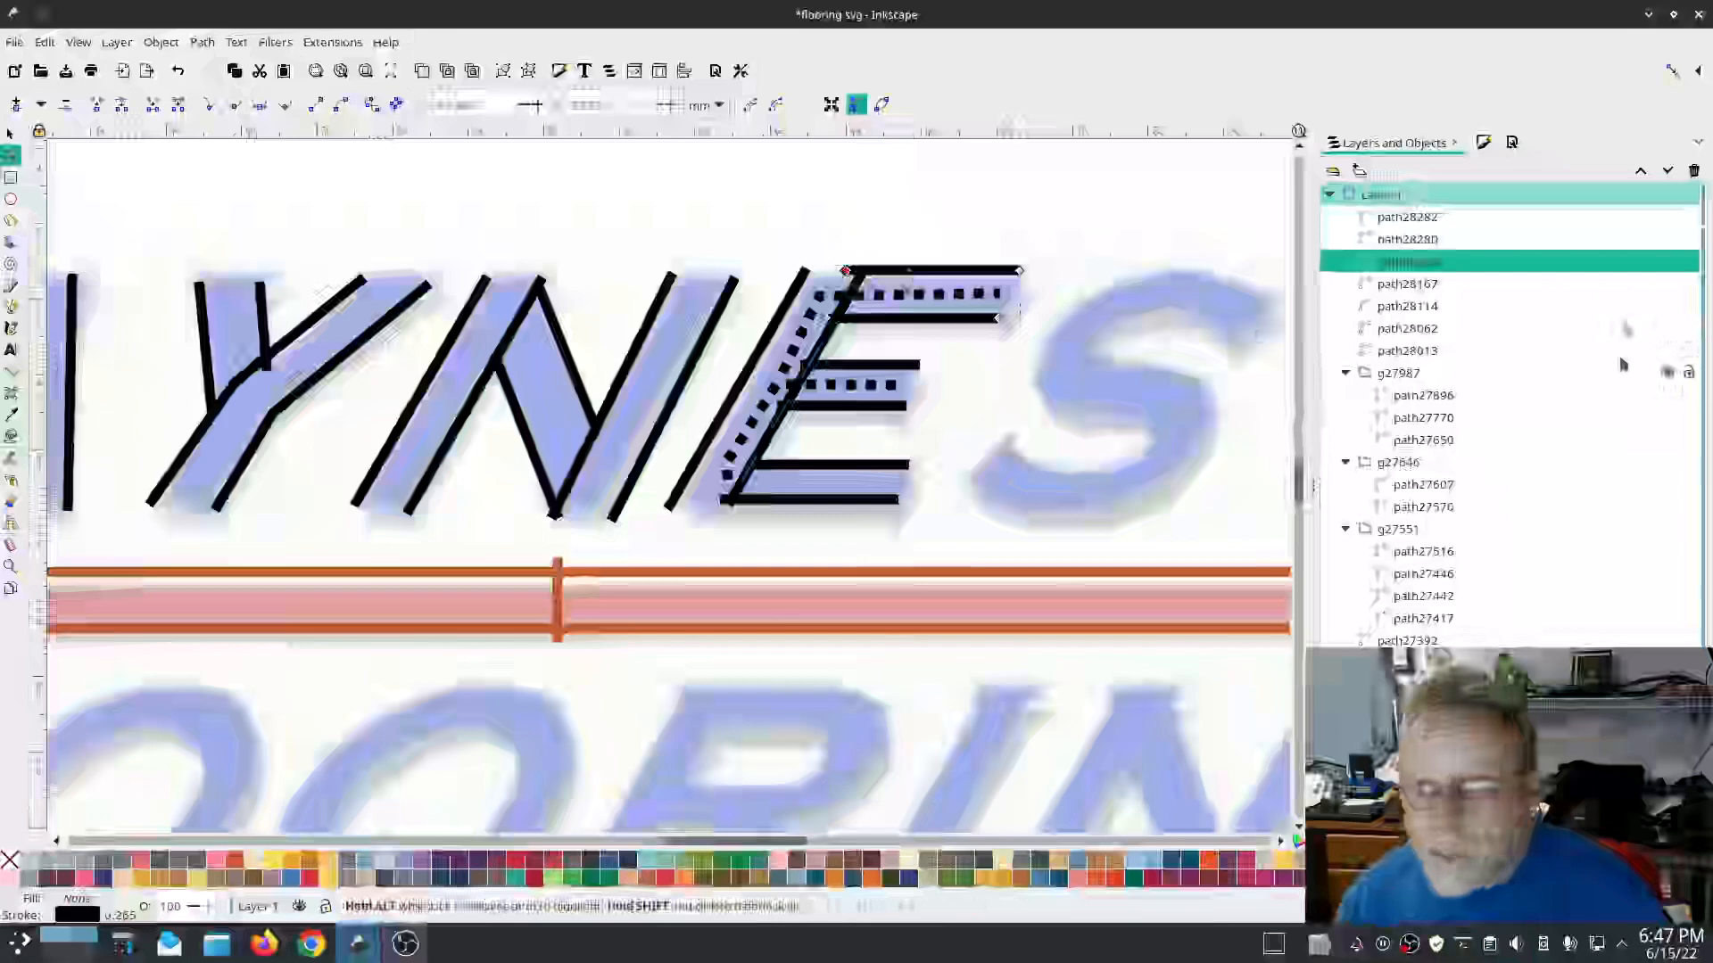
# Step: Combine the two slanted rails of the E's stem into a single path
pyautogui.click(1410, 237)
pyautogui.keyDown('shift'); pyautogui.click(1407, 221); pyautogui.keyUp('shift')
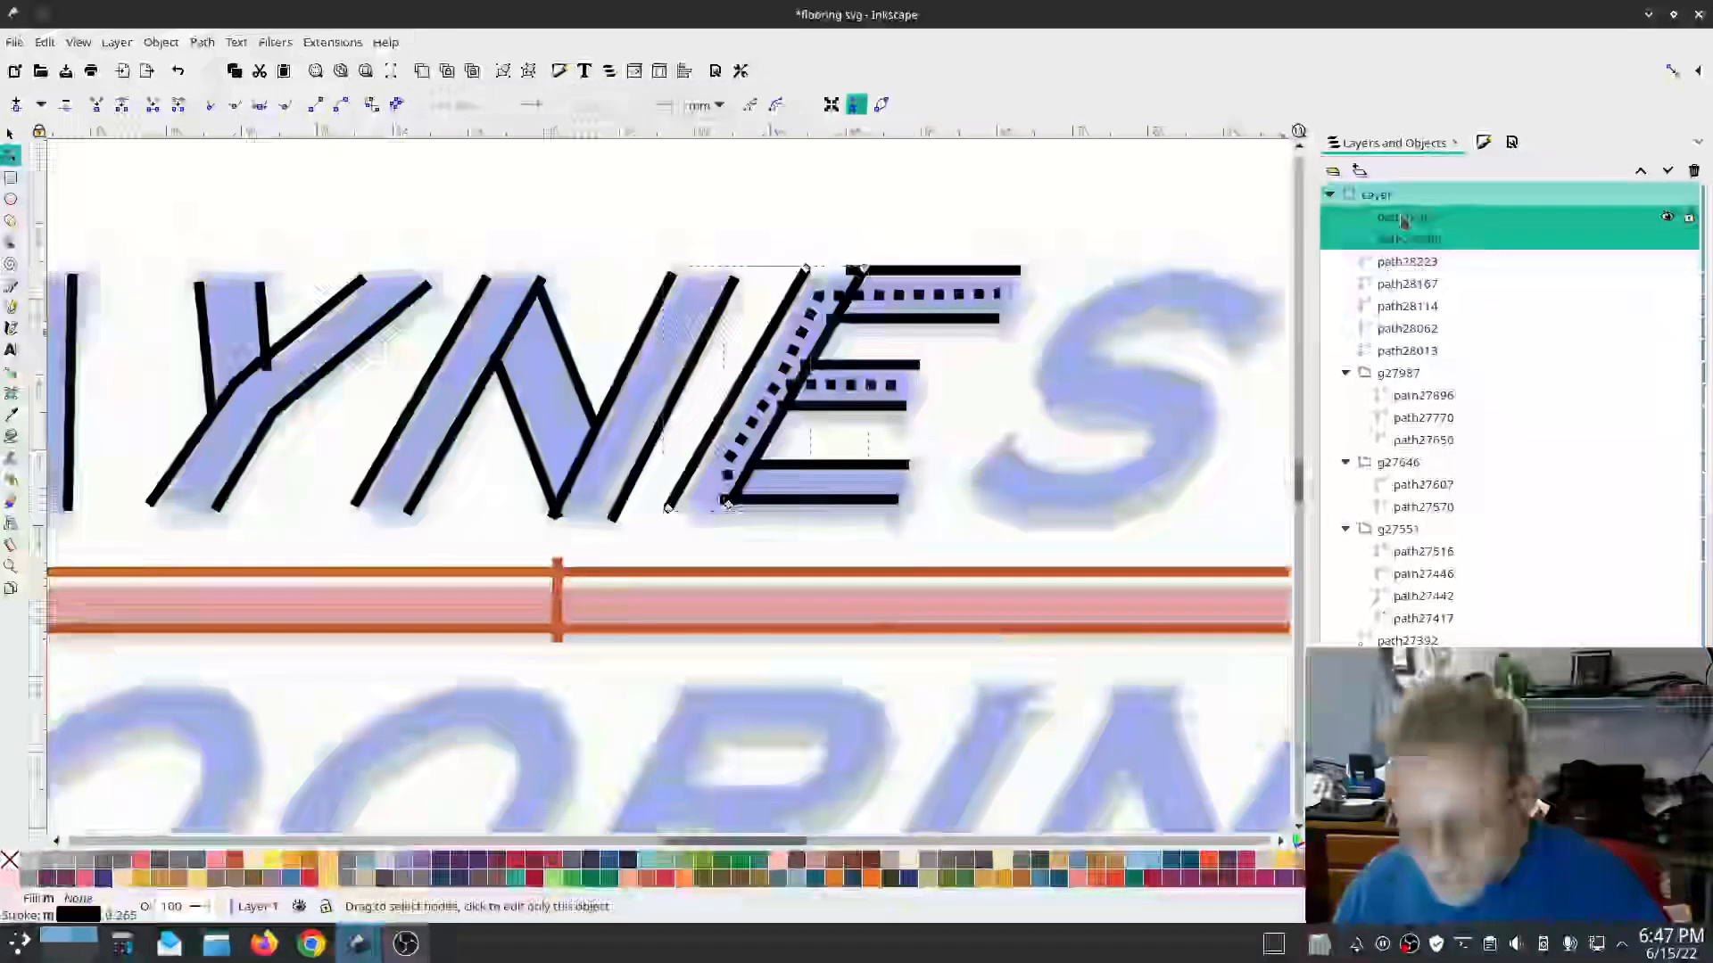
pyautogui.hotkey('ctrl', 'k')
# Step: Enable Custom satin column for the E's stem path in Embroidery Params, change its Allow lock stitches option, and apply
pyautogui.click(332, 42)
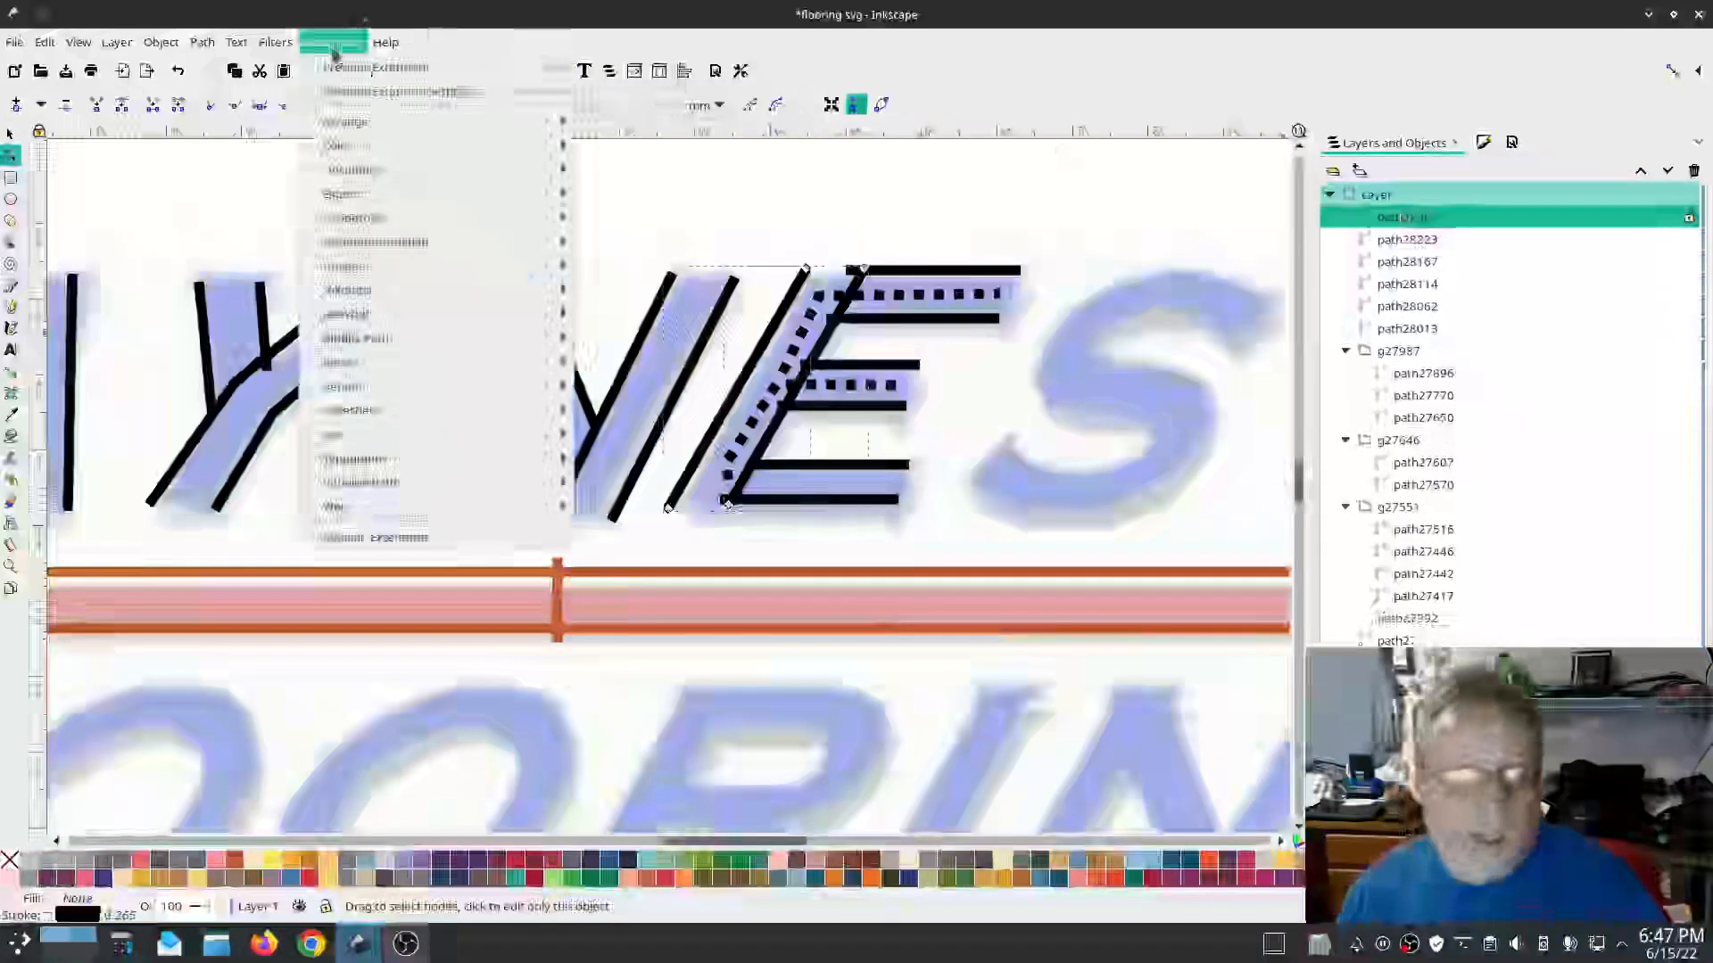
pyautogui.moveTo(461, 294)
pyautogui.click(627, 434)
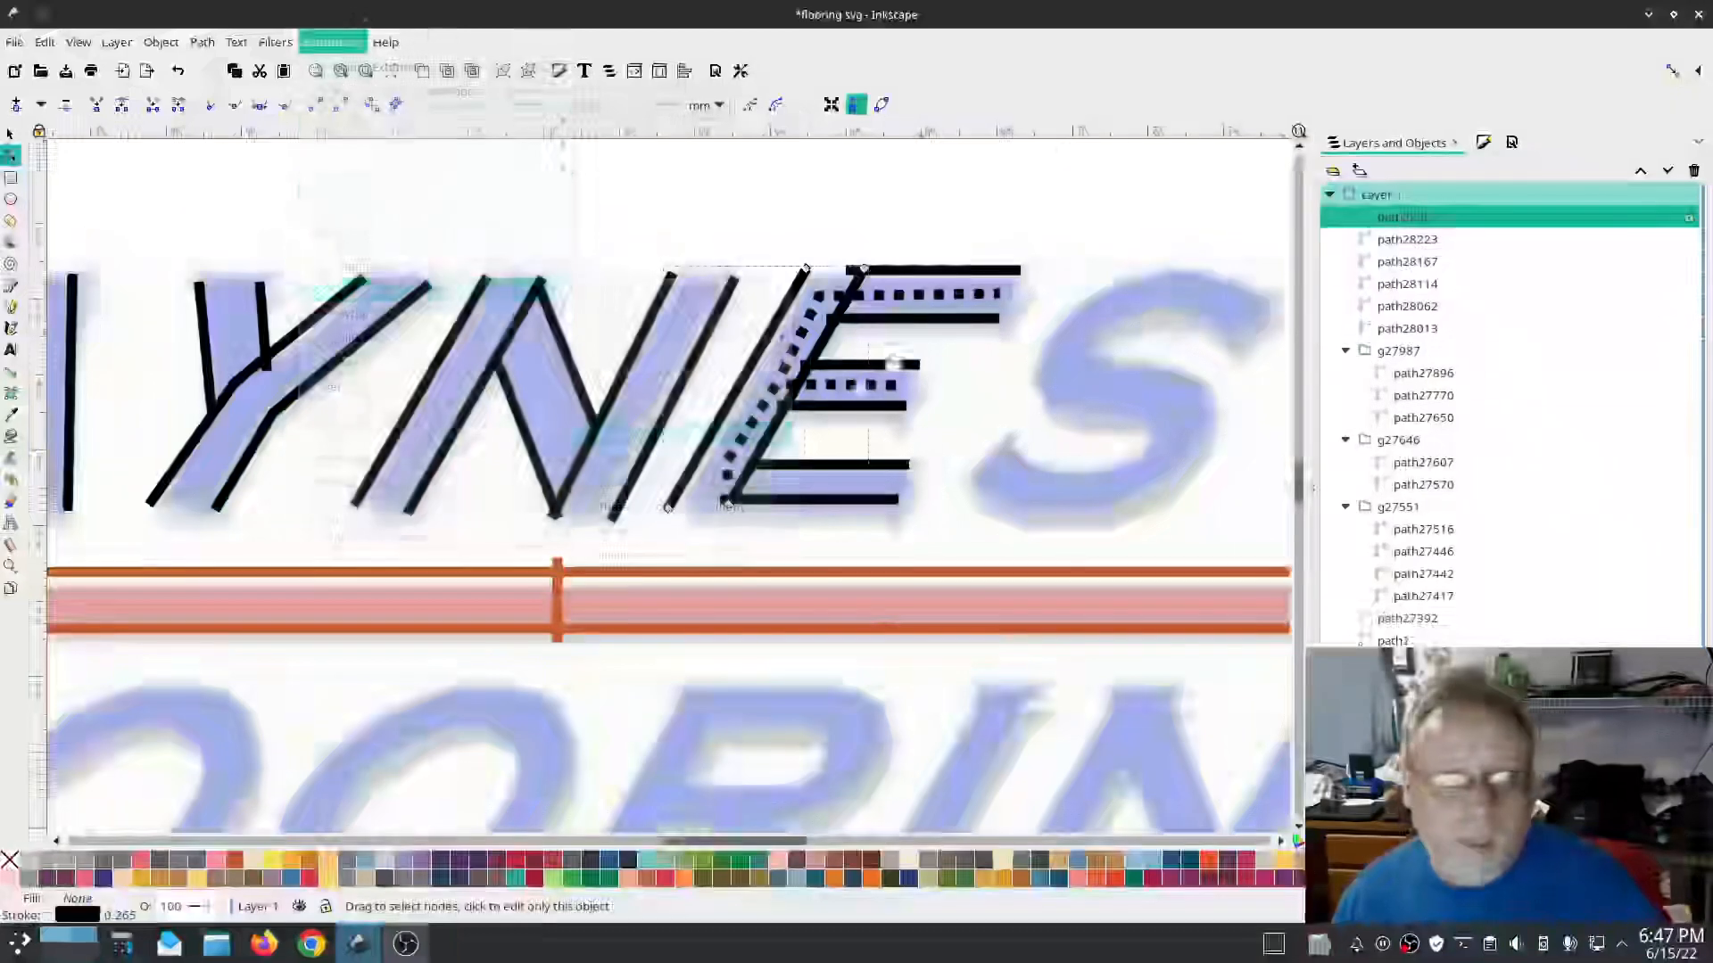
pyautogui.moveTo(673, 136); pyautogui.dragTo(233, 133)
pyautogui.click(173, 175)
pyautogui.click(104, 286)
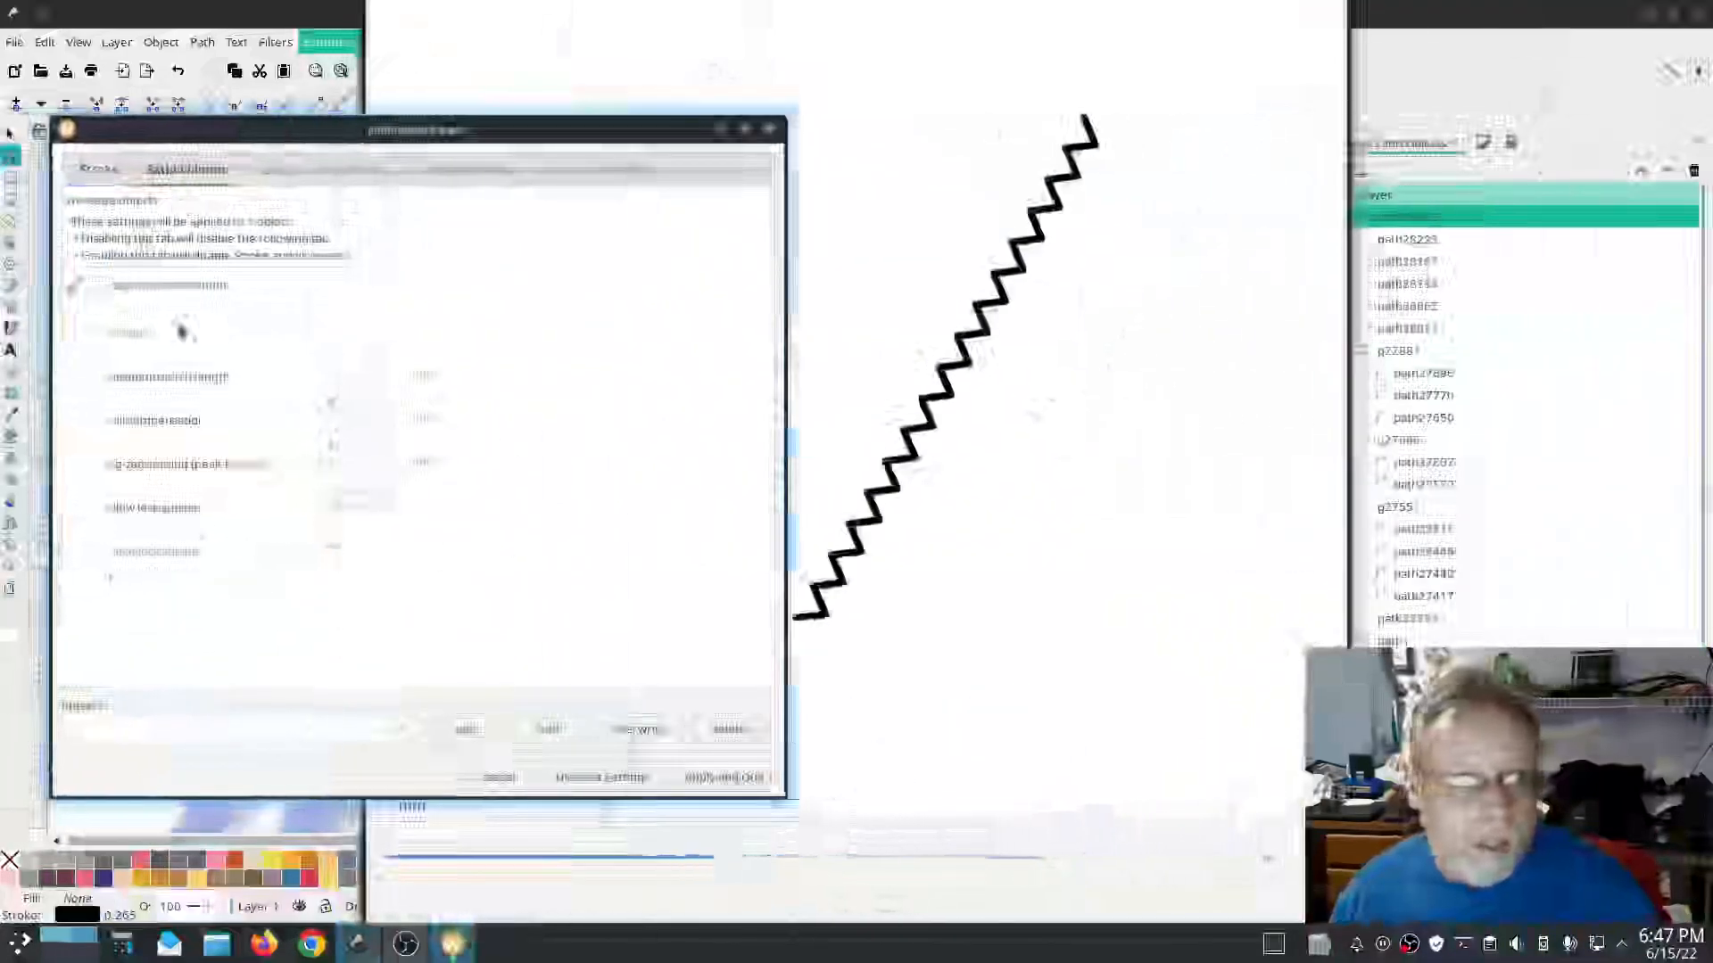
pyautogui.click(391, 510)
pyautogui.click(361, 562)
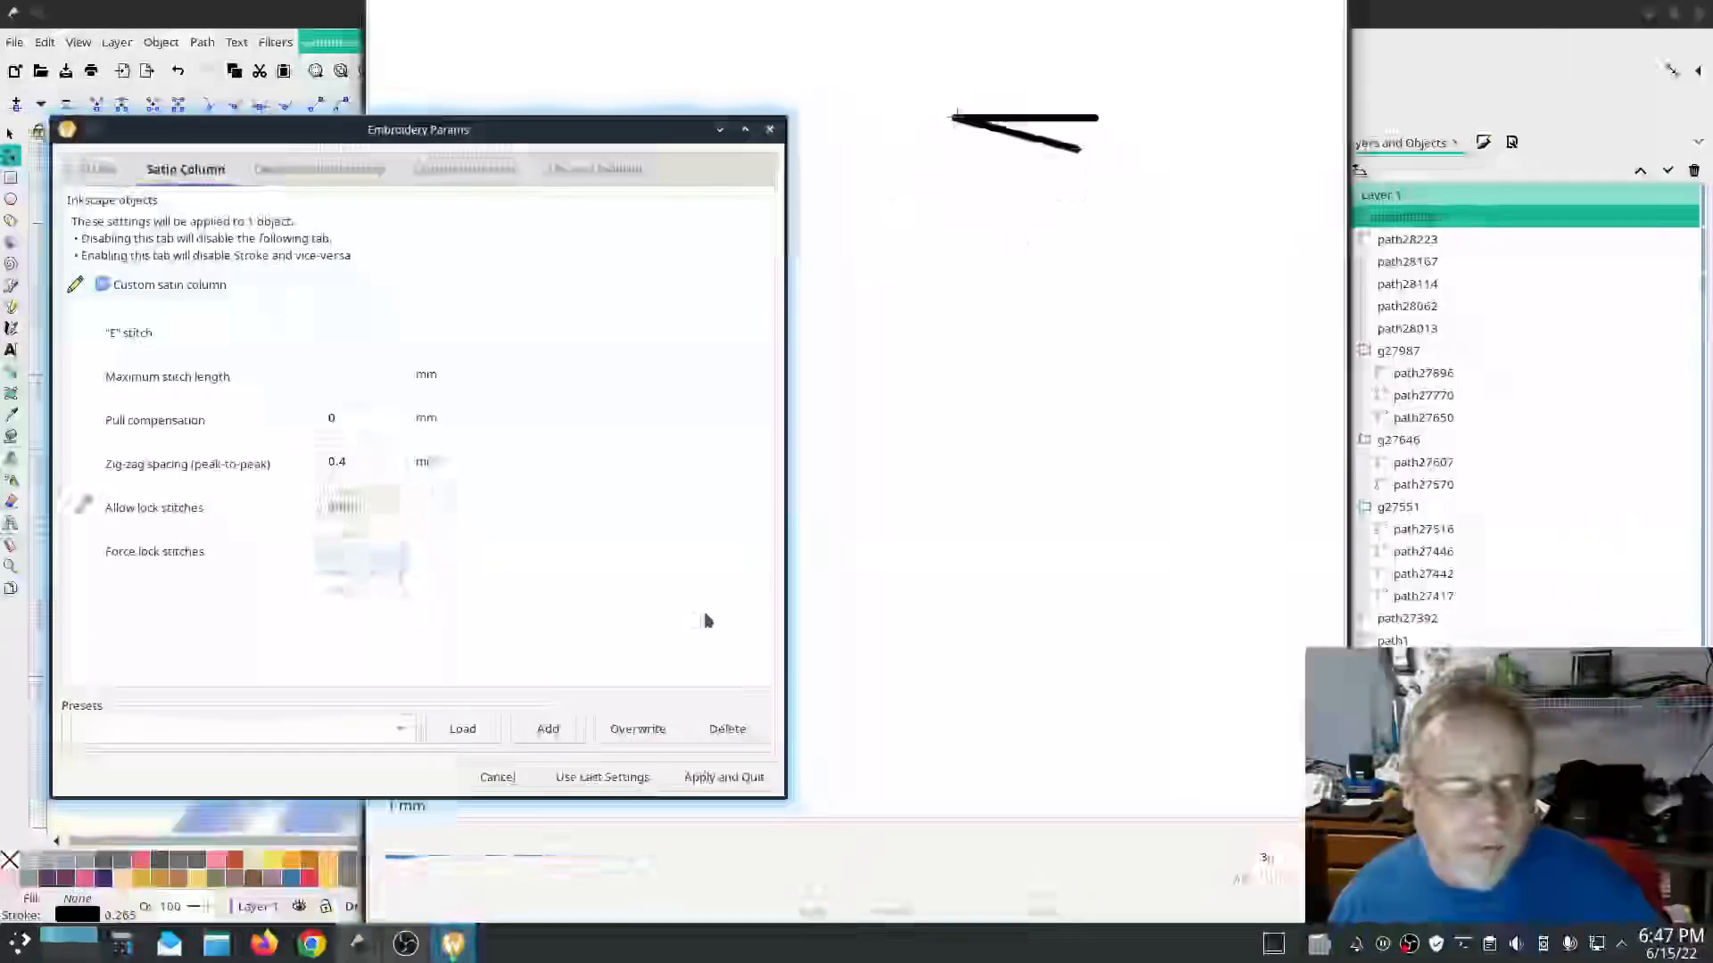
pyautogui.click(725, 778)
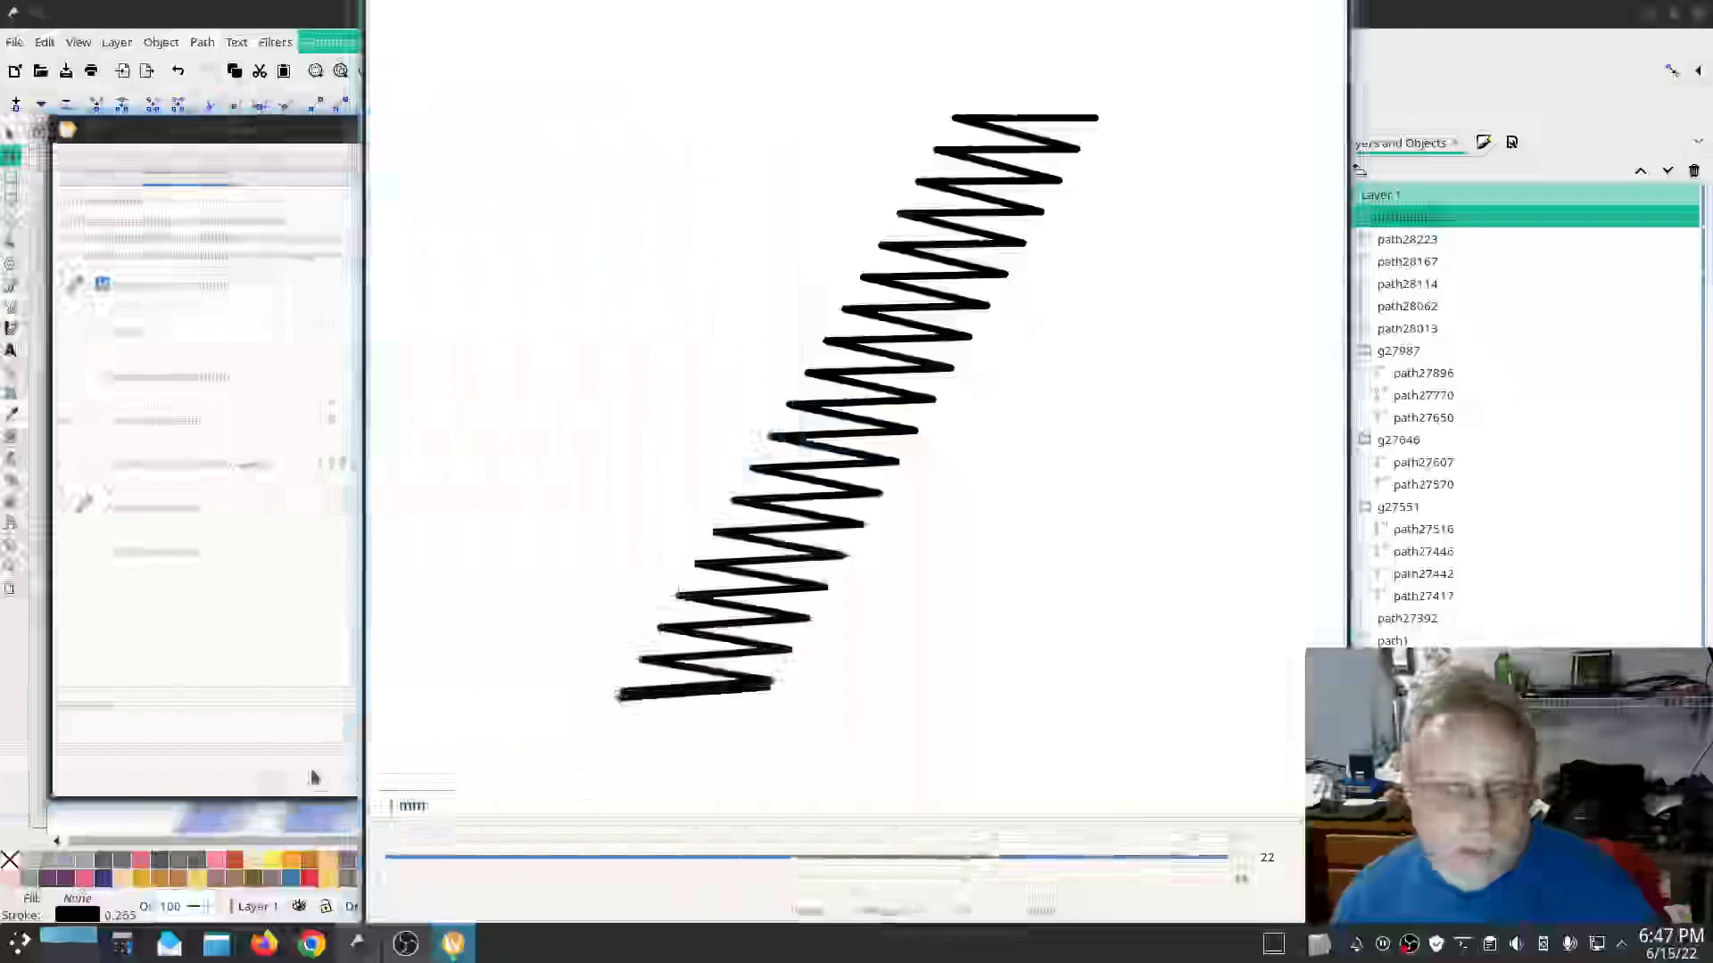
pyautogui.click(718, 776)
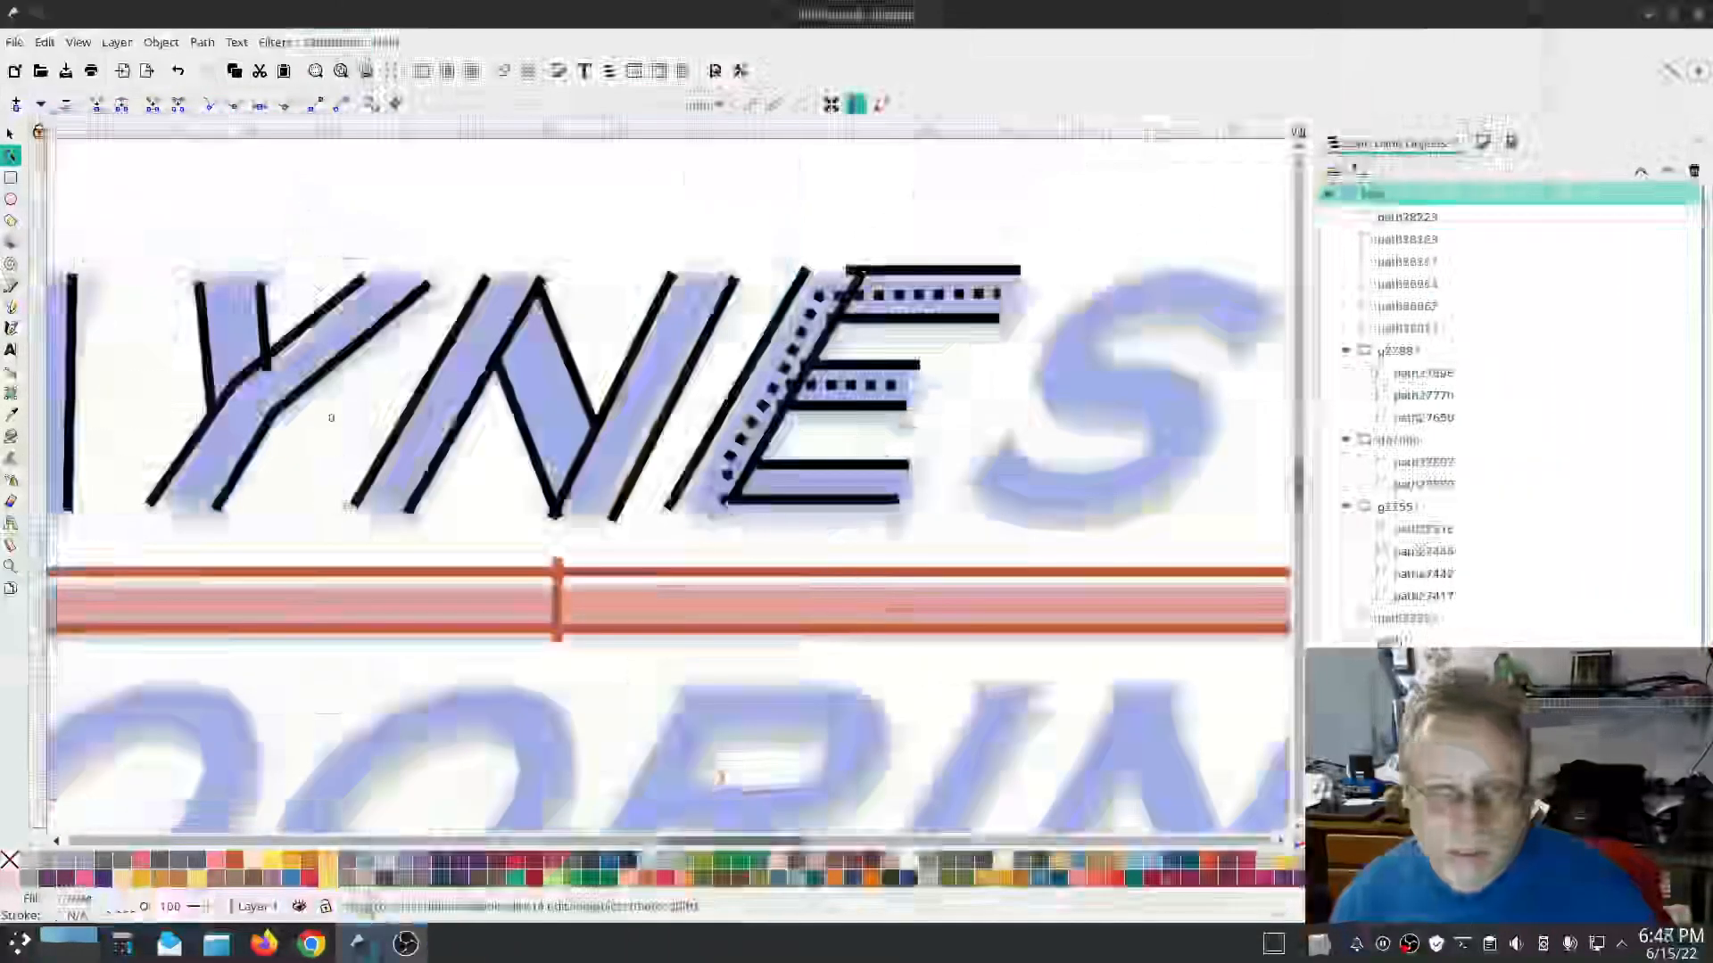
# Step: Group all the paths that make up the letter E
pyautogui.click(1425, 332)
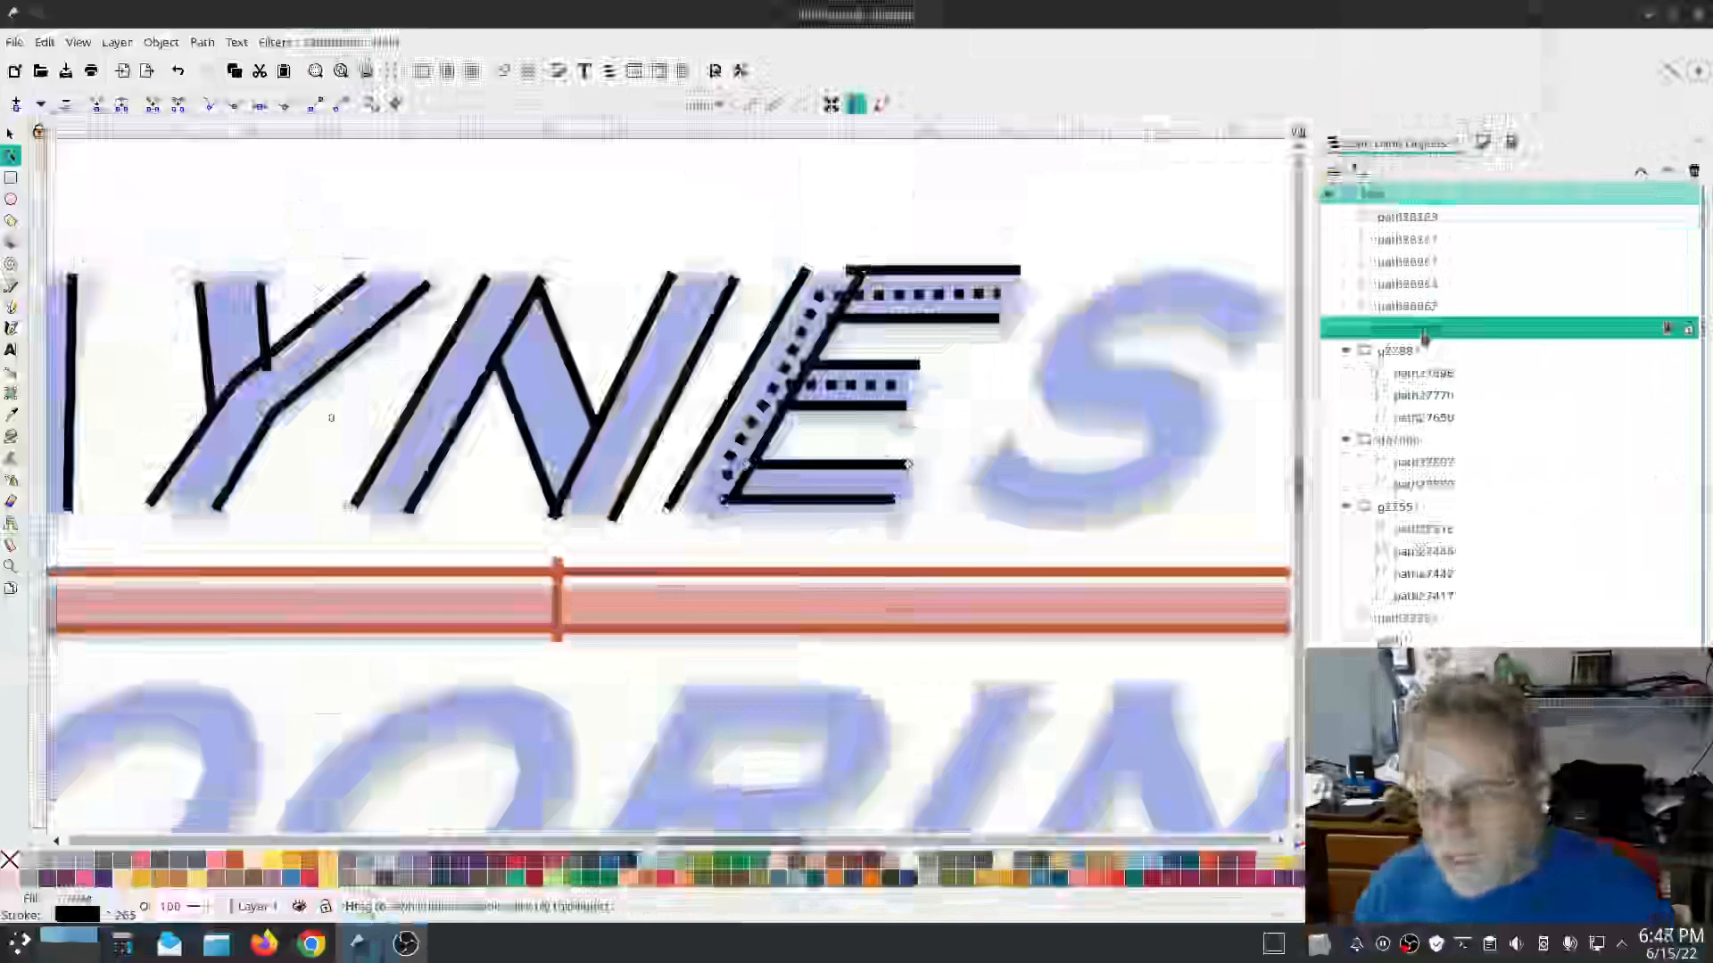
pyautogui.rightClick(1403, 221)
pyautogui.click(1427, 490)
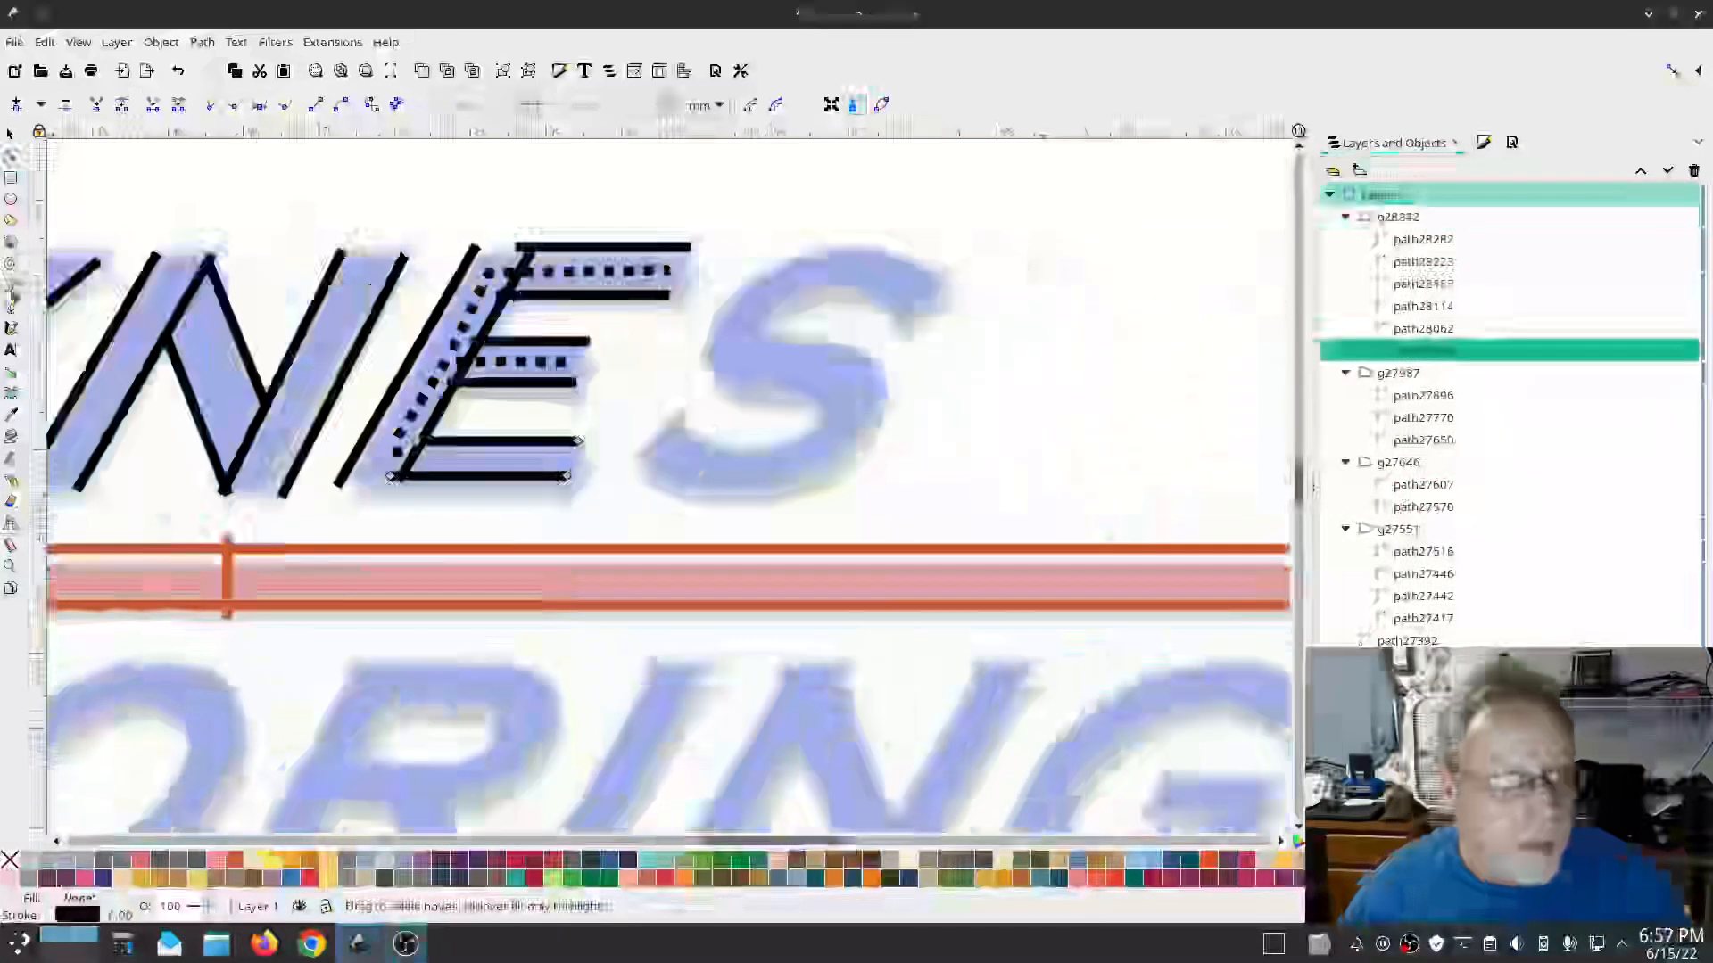
# Step: Trace the upper-left rail of the S with straight segments, from its top tip through the middle curve to the bottom tip
pyautogui.click(11, 285)
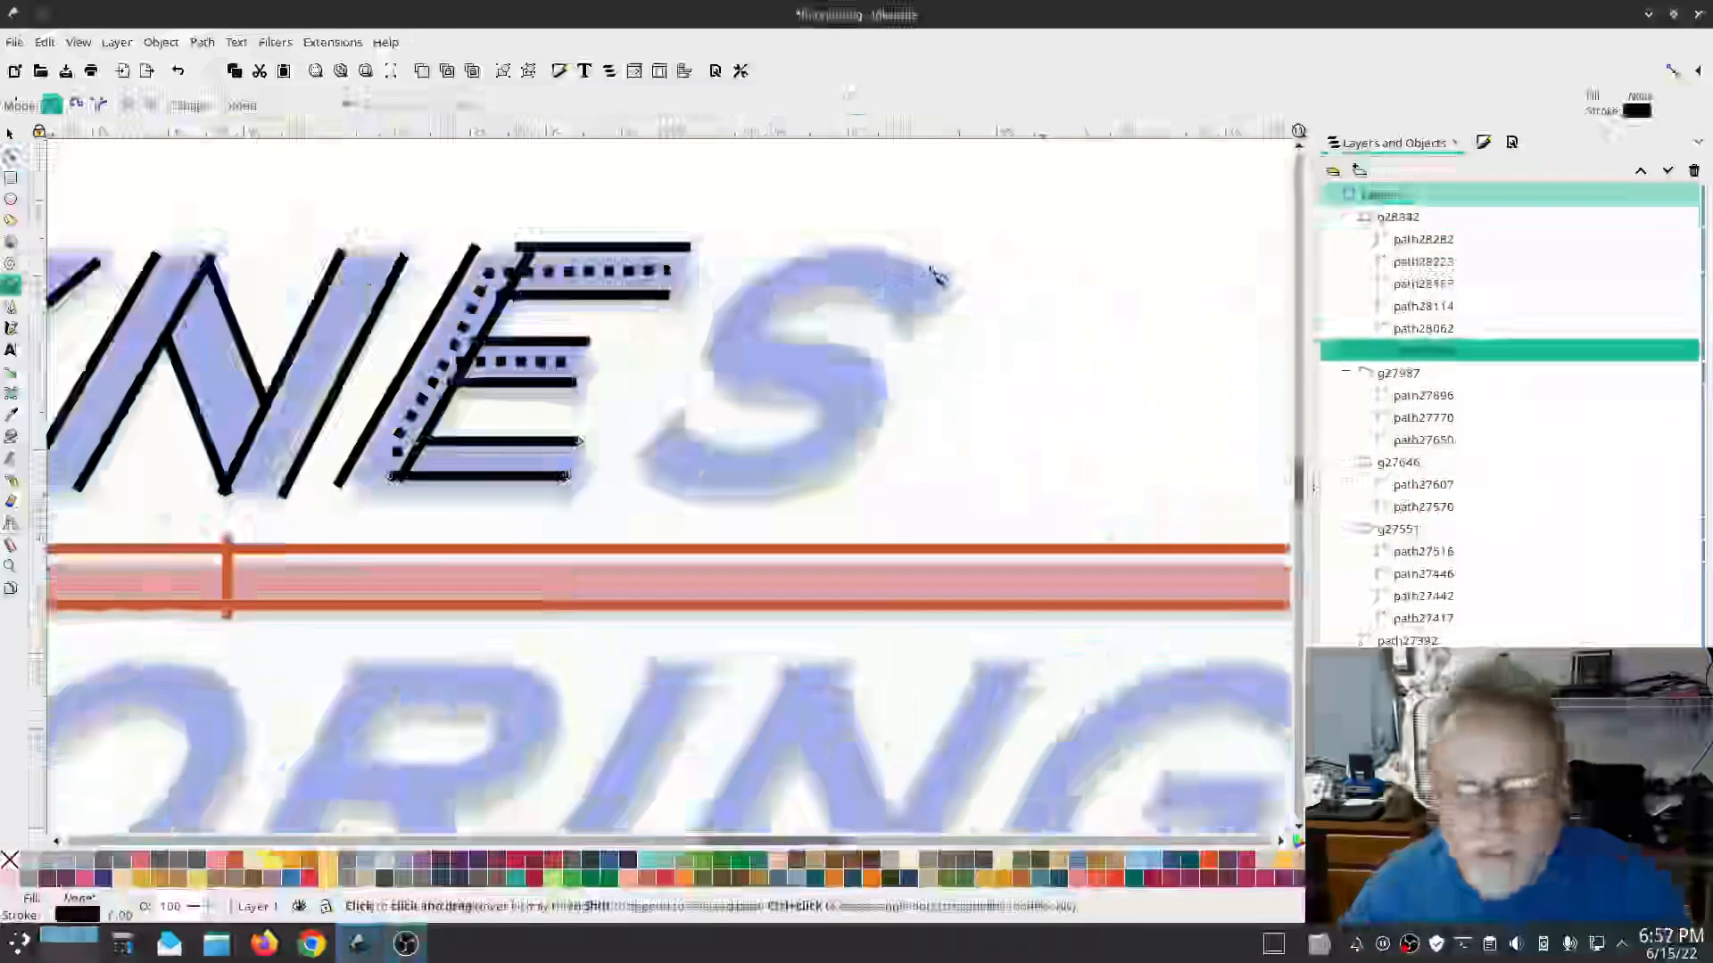
pyautogui.click(928, 269)
pyautogui.click(875, 246)
pyautogui.click(796, 249)
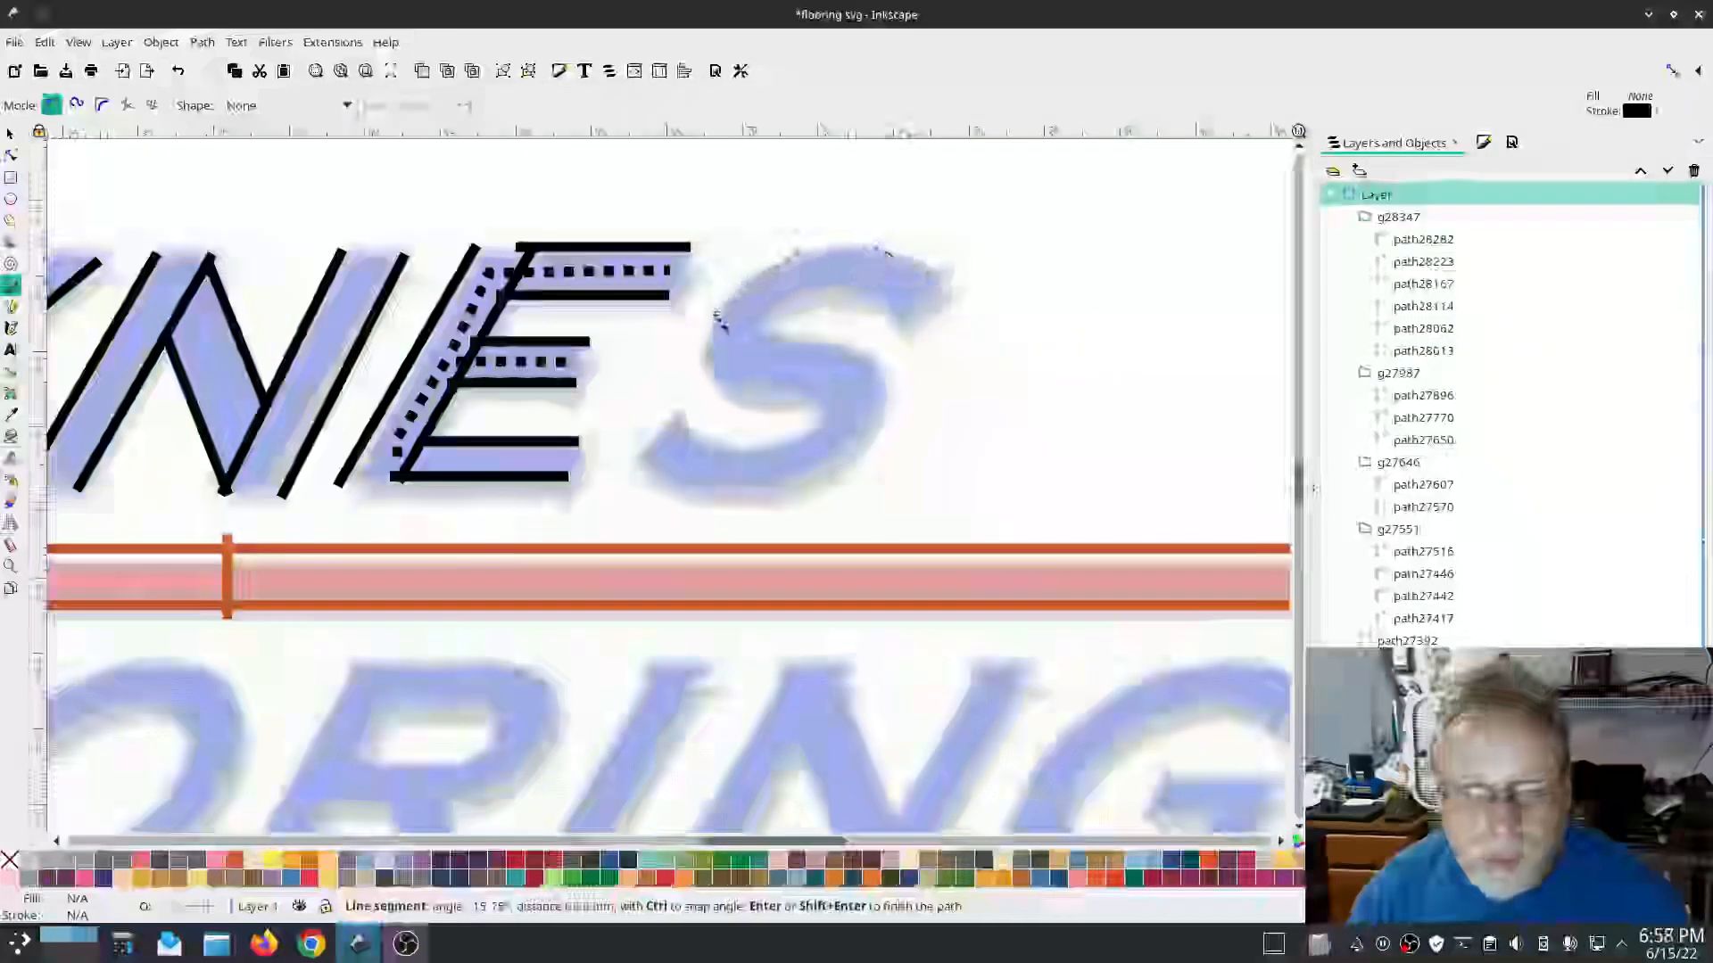
pyautogui.click(719, 381)
pyautogui.click(799, 400)
pyautogui.click(821, 401)
pyautogui.click(818, 424)
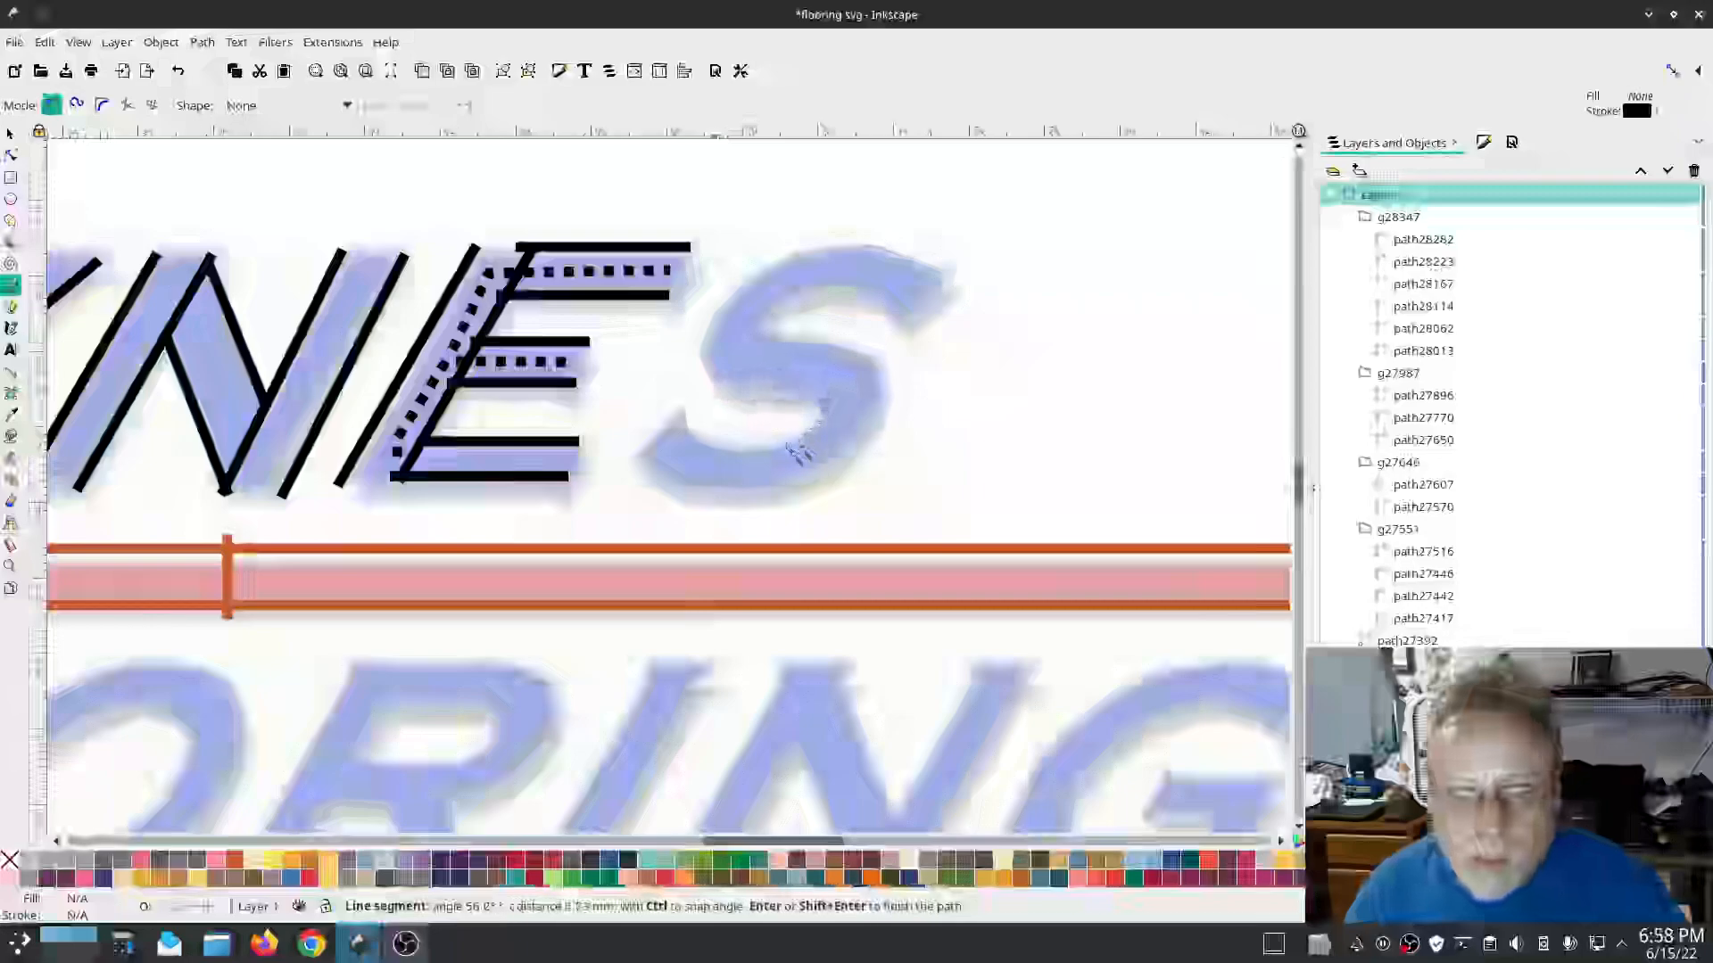
pyautogui.click(700, 448)
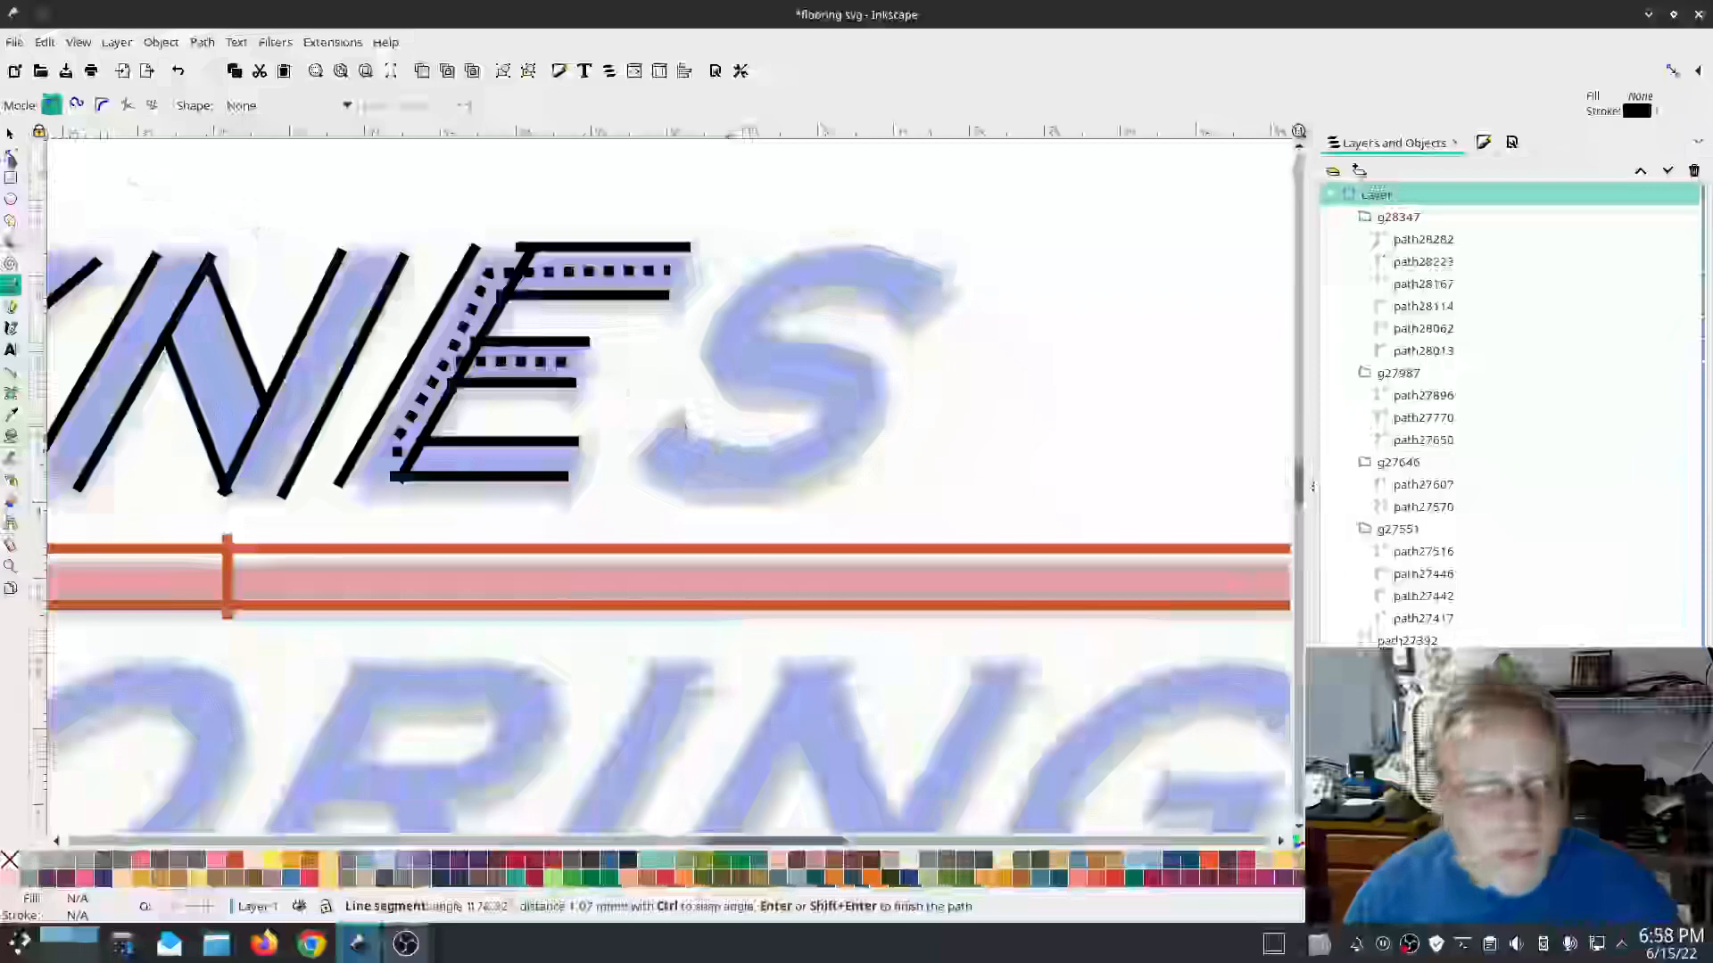
# Step: Select all nodes of the S's first rail and make them smooth
pyautogui.click(10, 157)
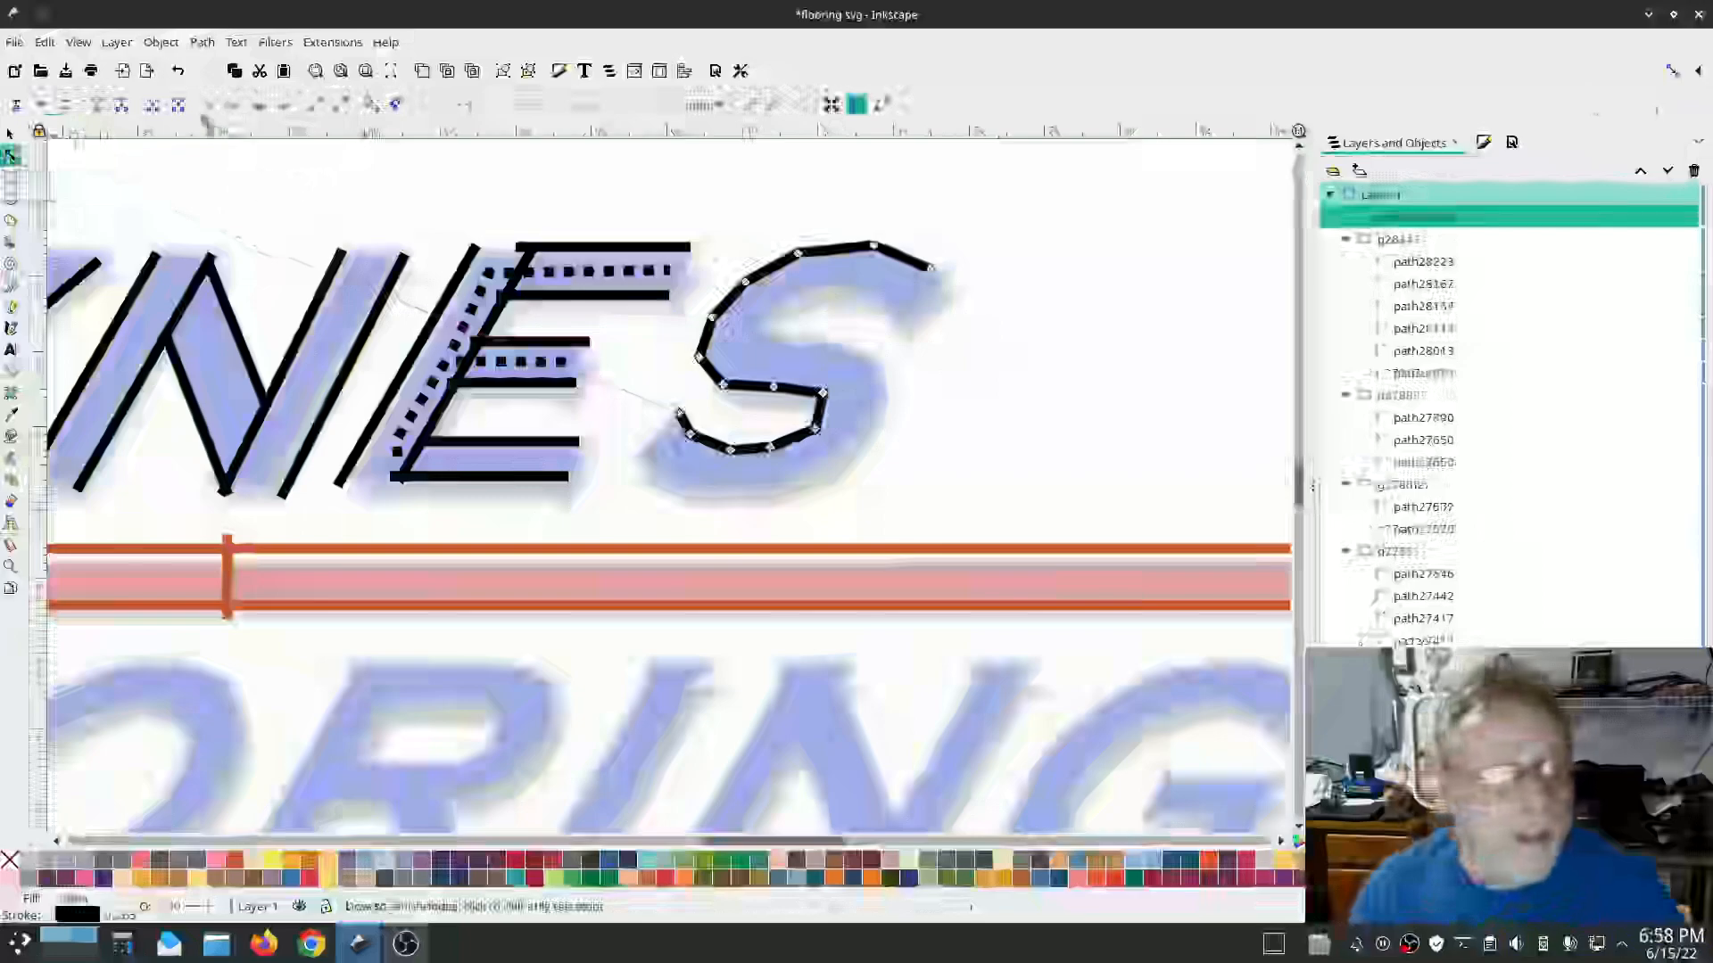
pyautogui.hotkey('ctrl', 'a')
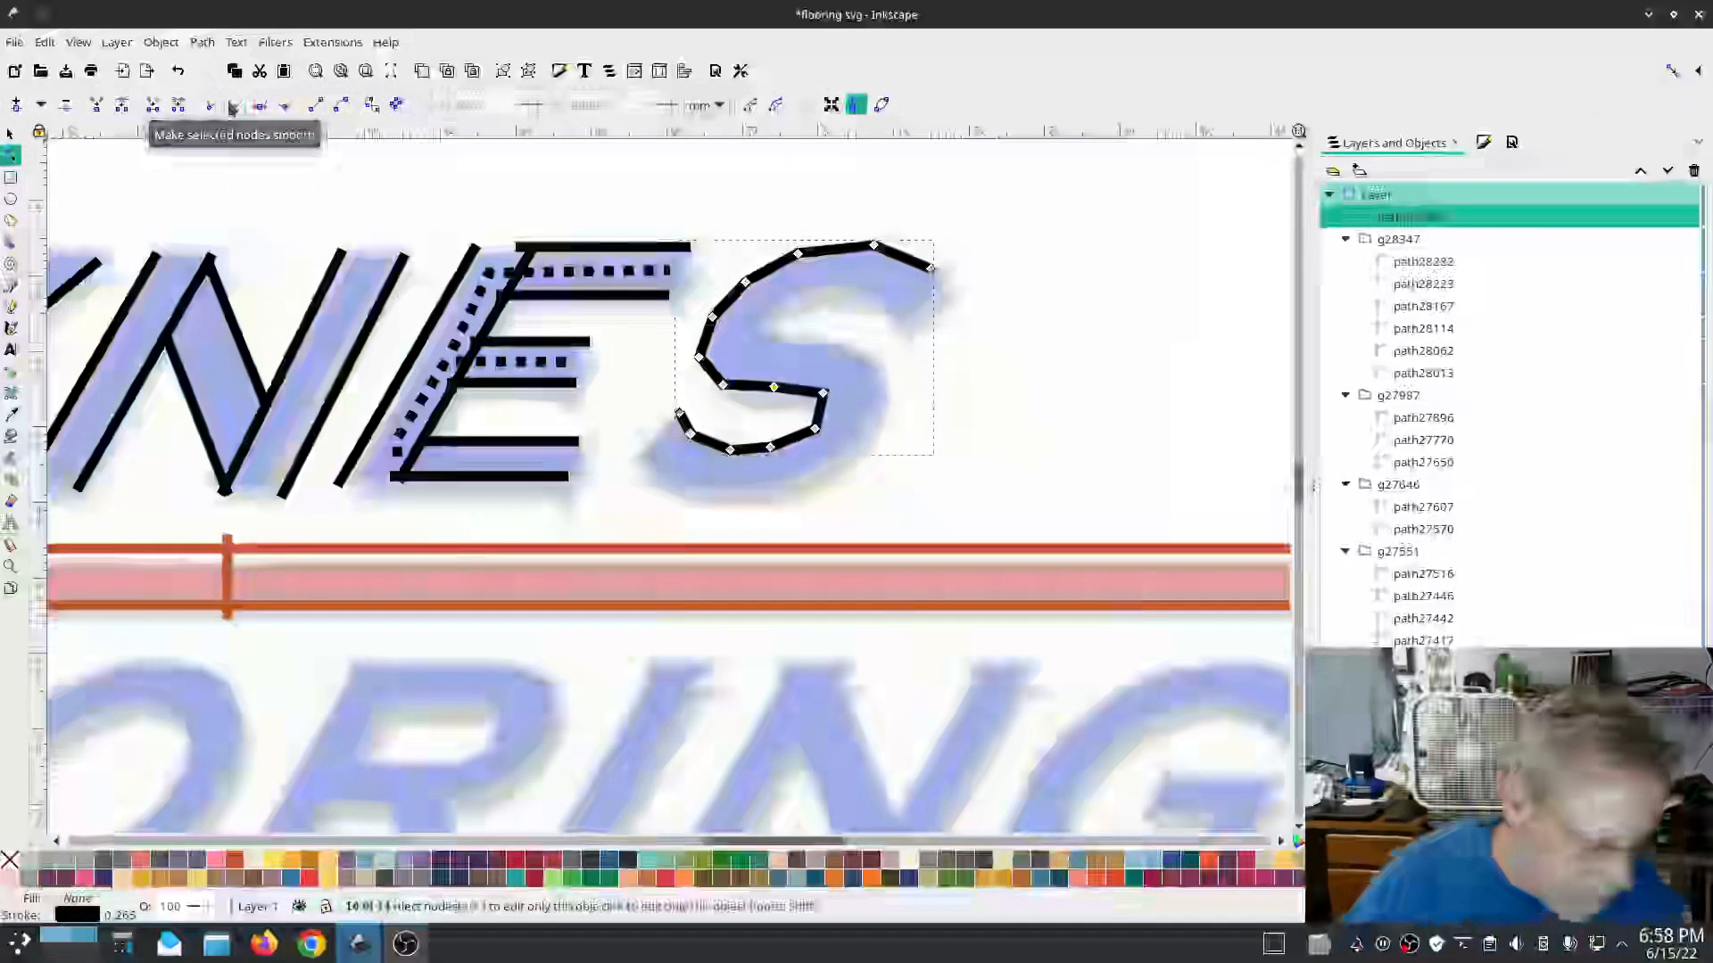
pyautogui.click(236, 106)
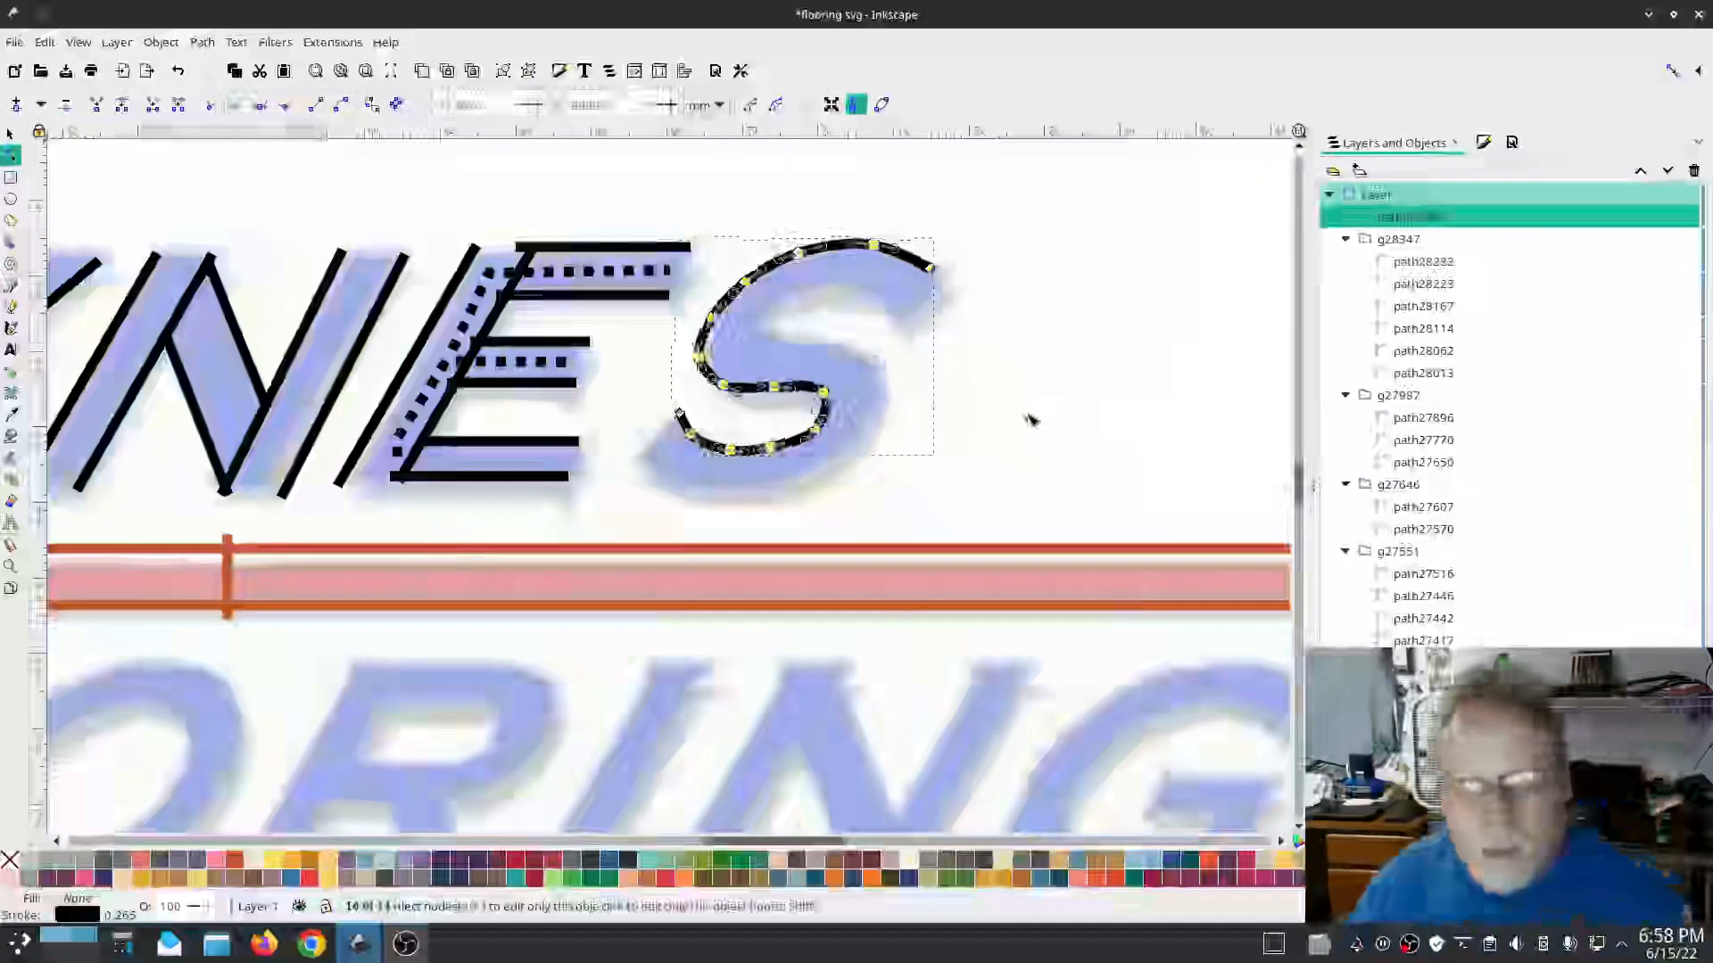
# Step: Trace the opposite rail of the S with straight segments, from the inner top tip around to the bottom tip
pyautogui.click(12, 288)
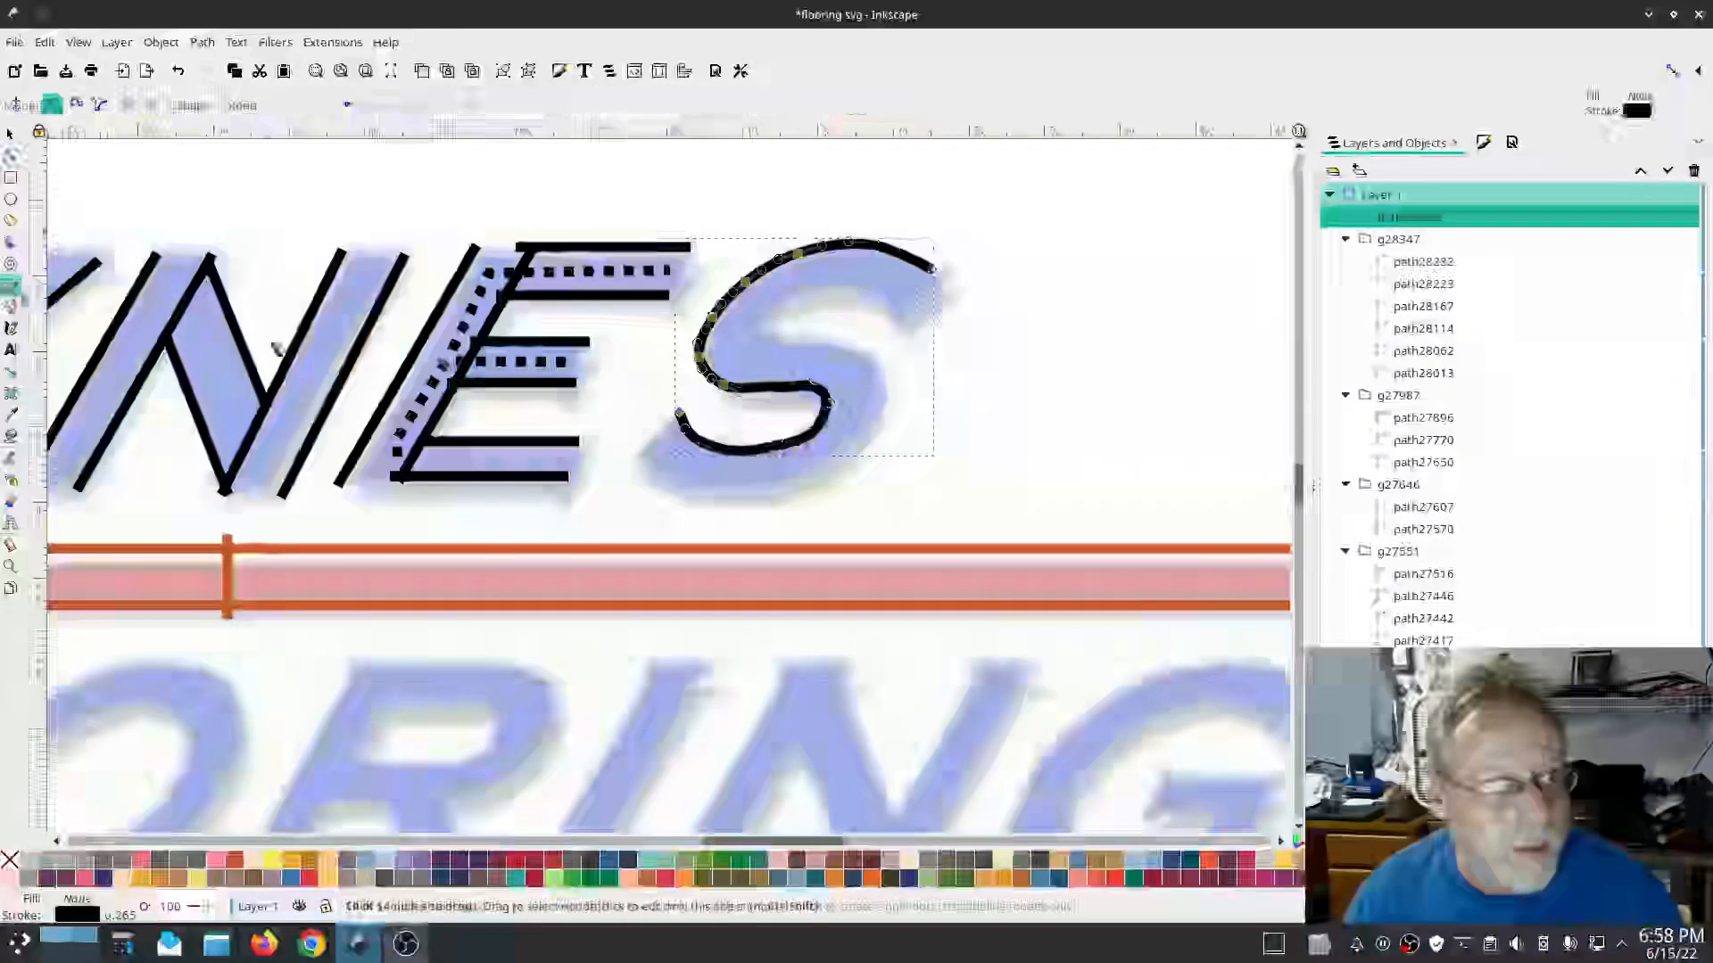
pyautogui.click(903, 319)
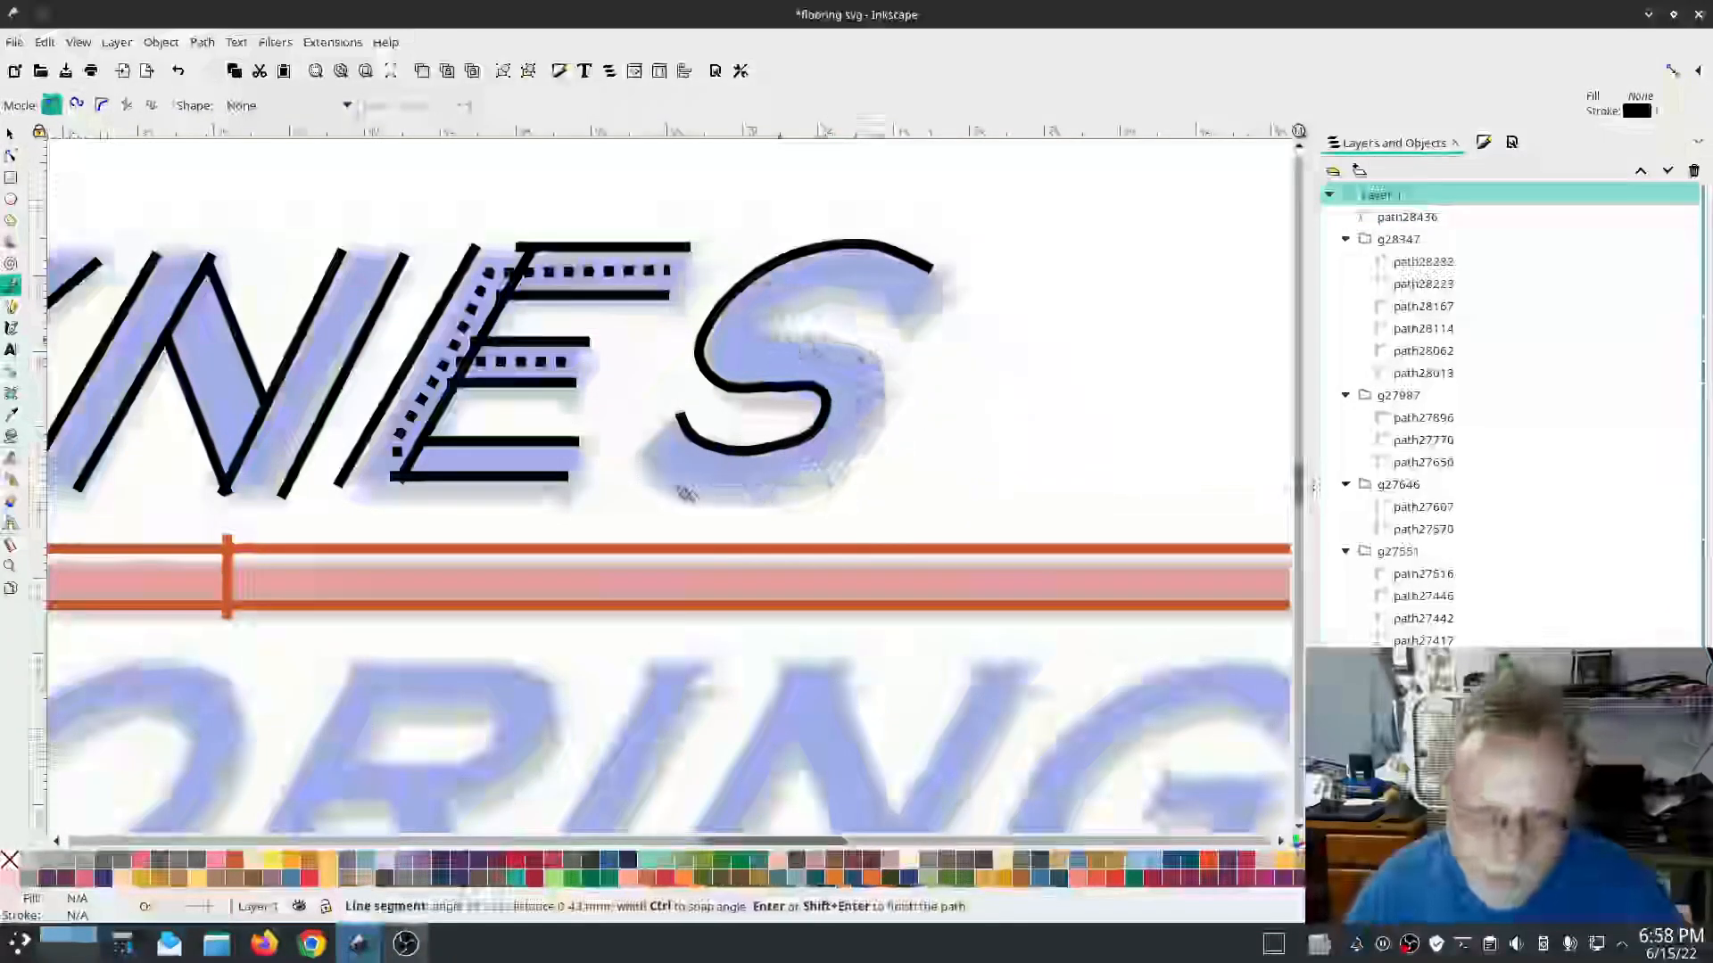
pyautogui.doubleClick(641, 460)
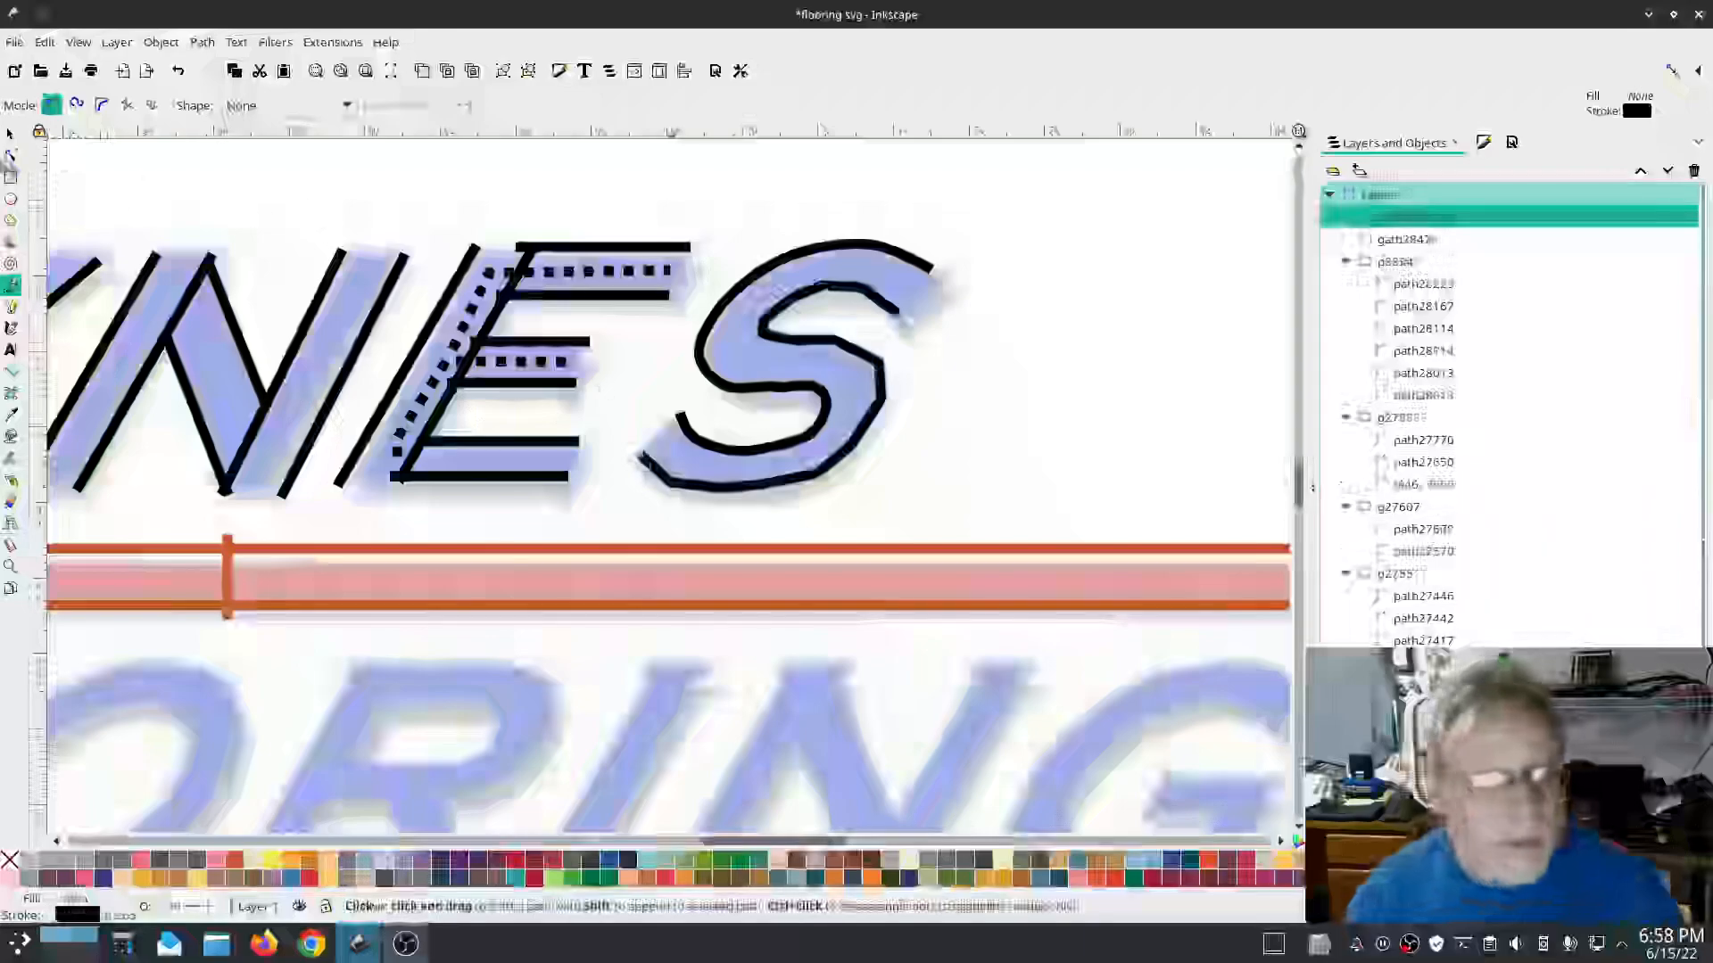
# Step: Make the second S rail's nodes symmetric and nudge its bottom node slightly down onto the letter's edge
pyautogui.click(10, 156)
pyautogui.click(259, 106)
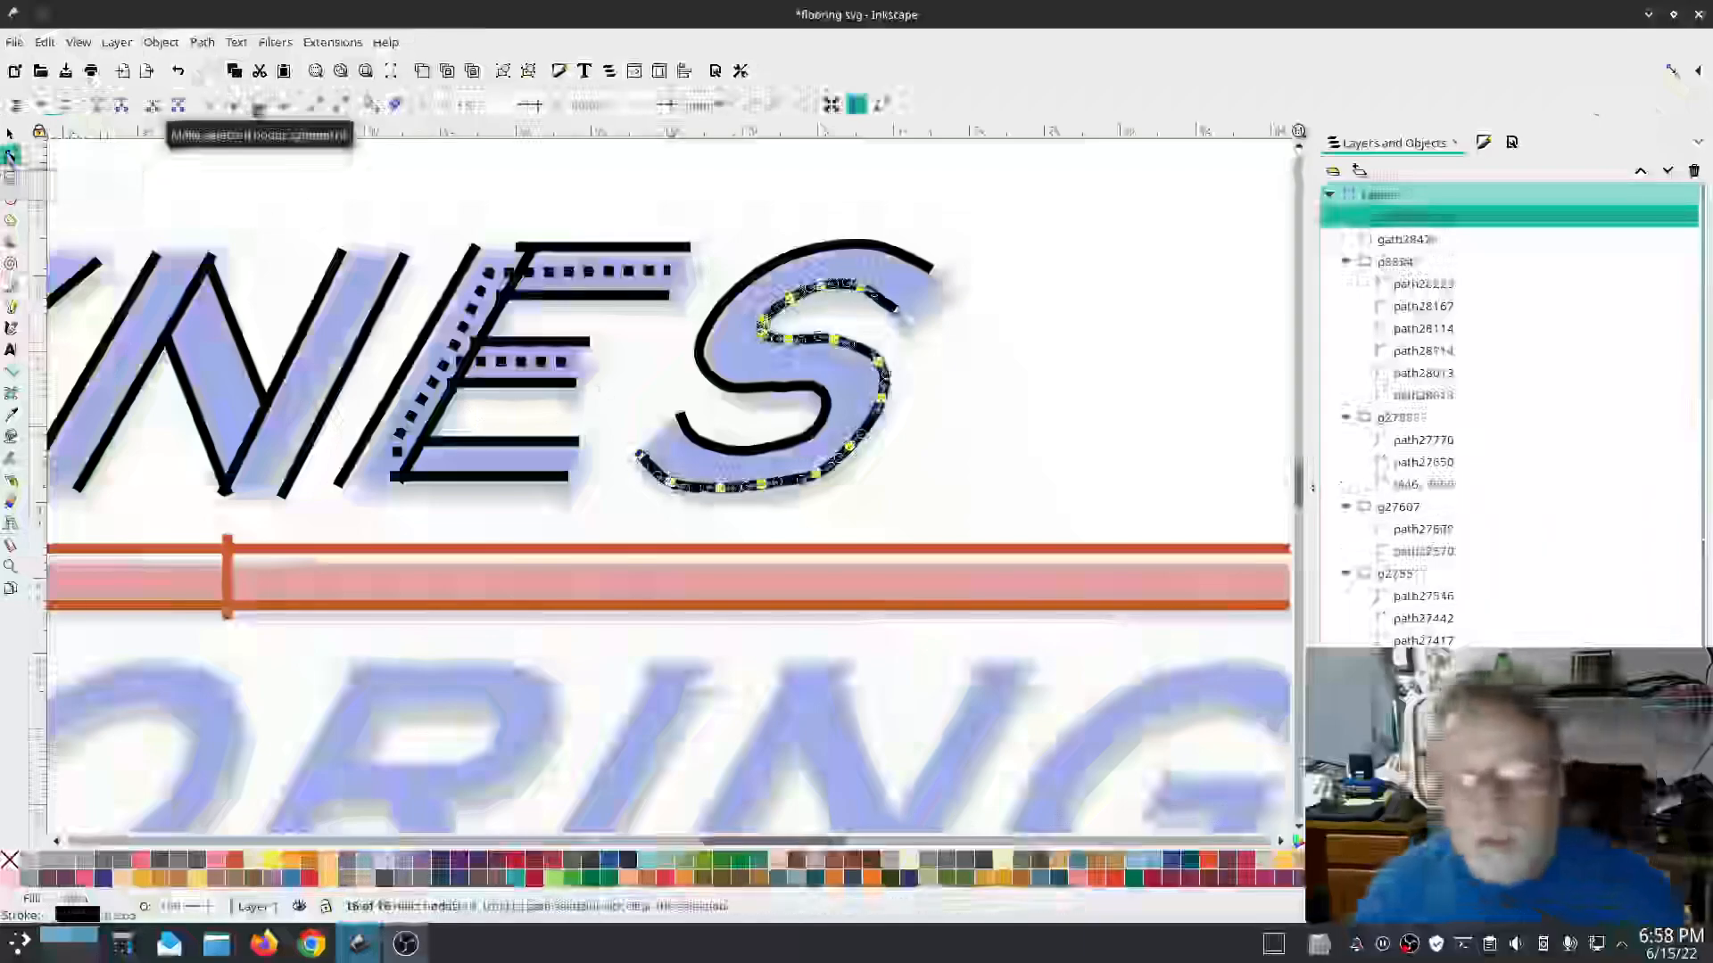
pyautogui.click(761, 485)
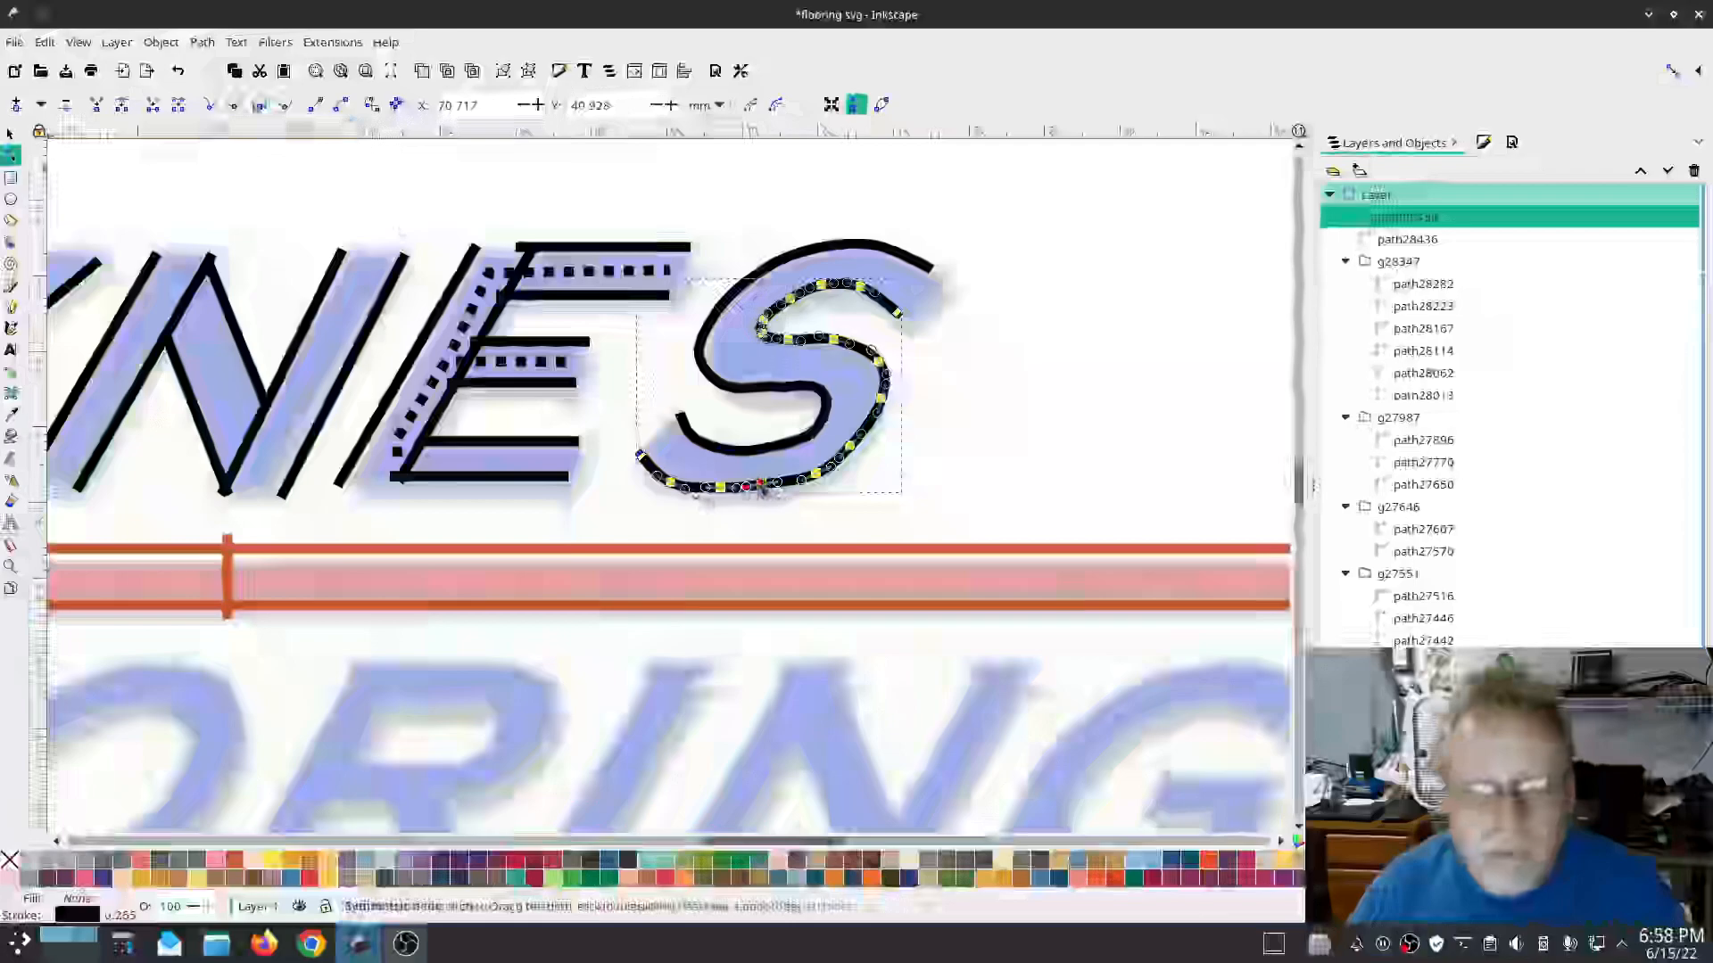
pyautogui.moveTo(761, 485); pyautogui.dragTo(760, 490)
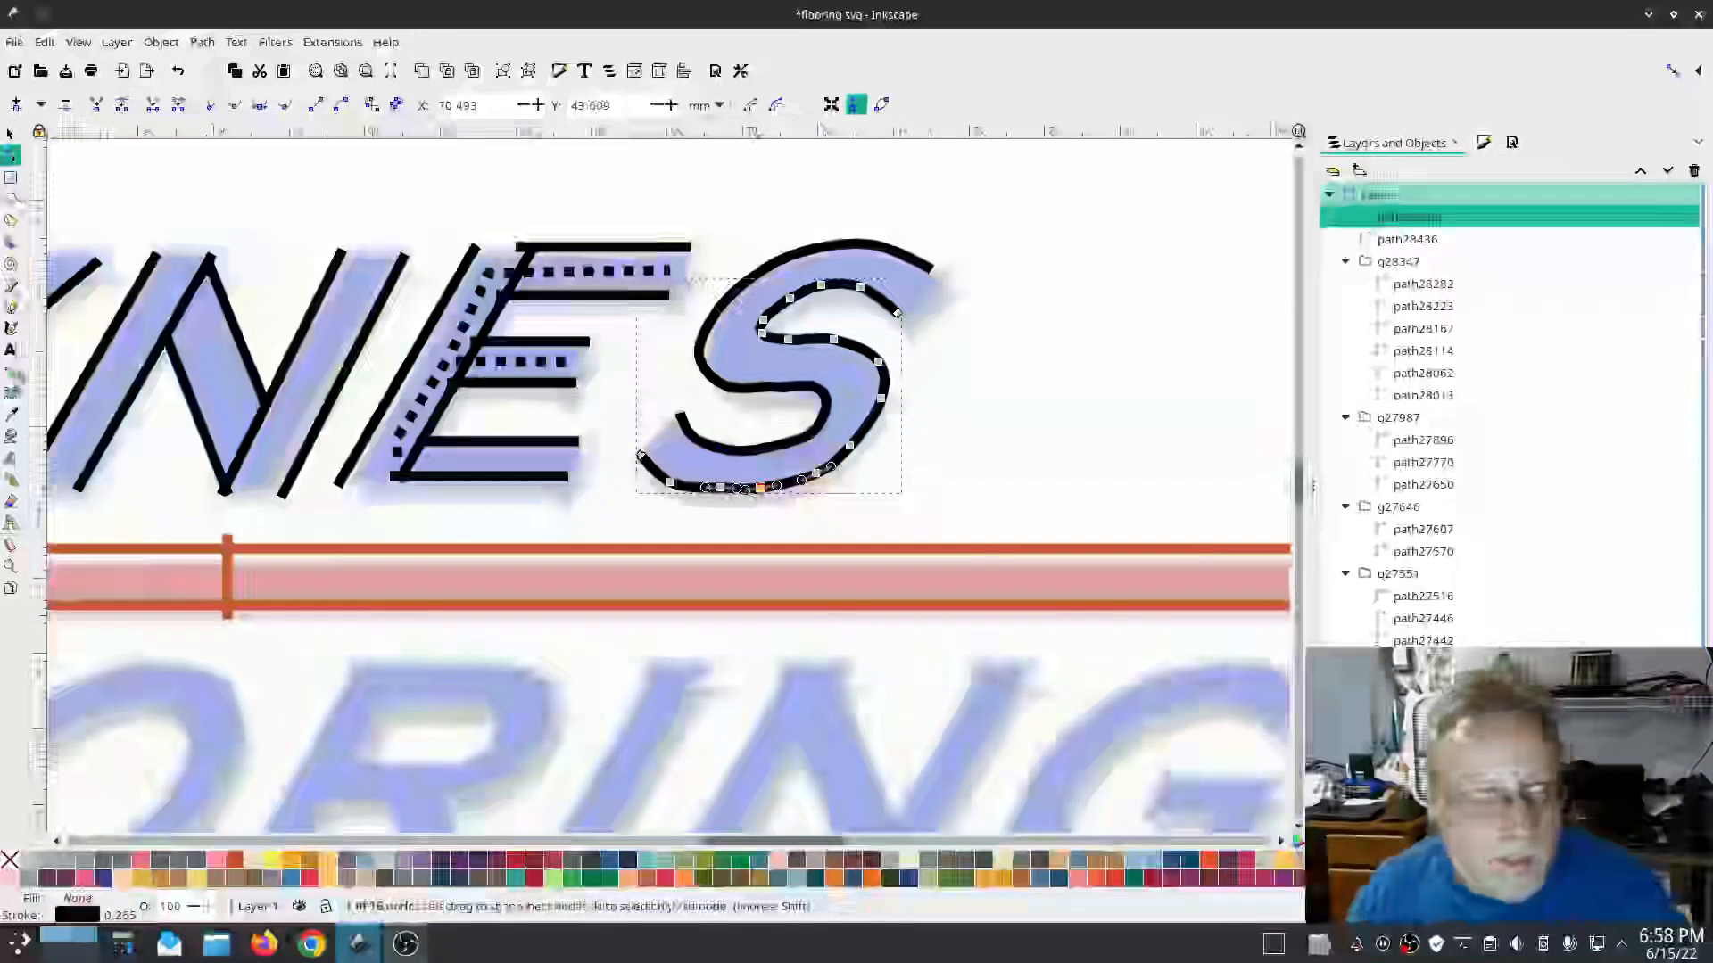
# Step: Draw seven short rungs across the two S rails, spaced along the curve from the top tip to the bottom tip
pyautogui.press('p')
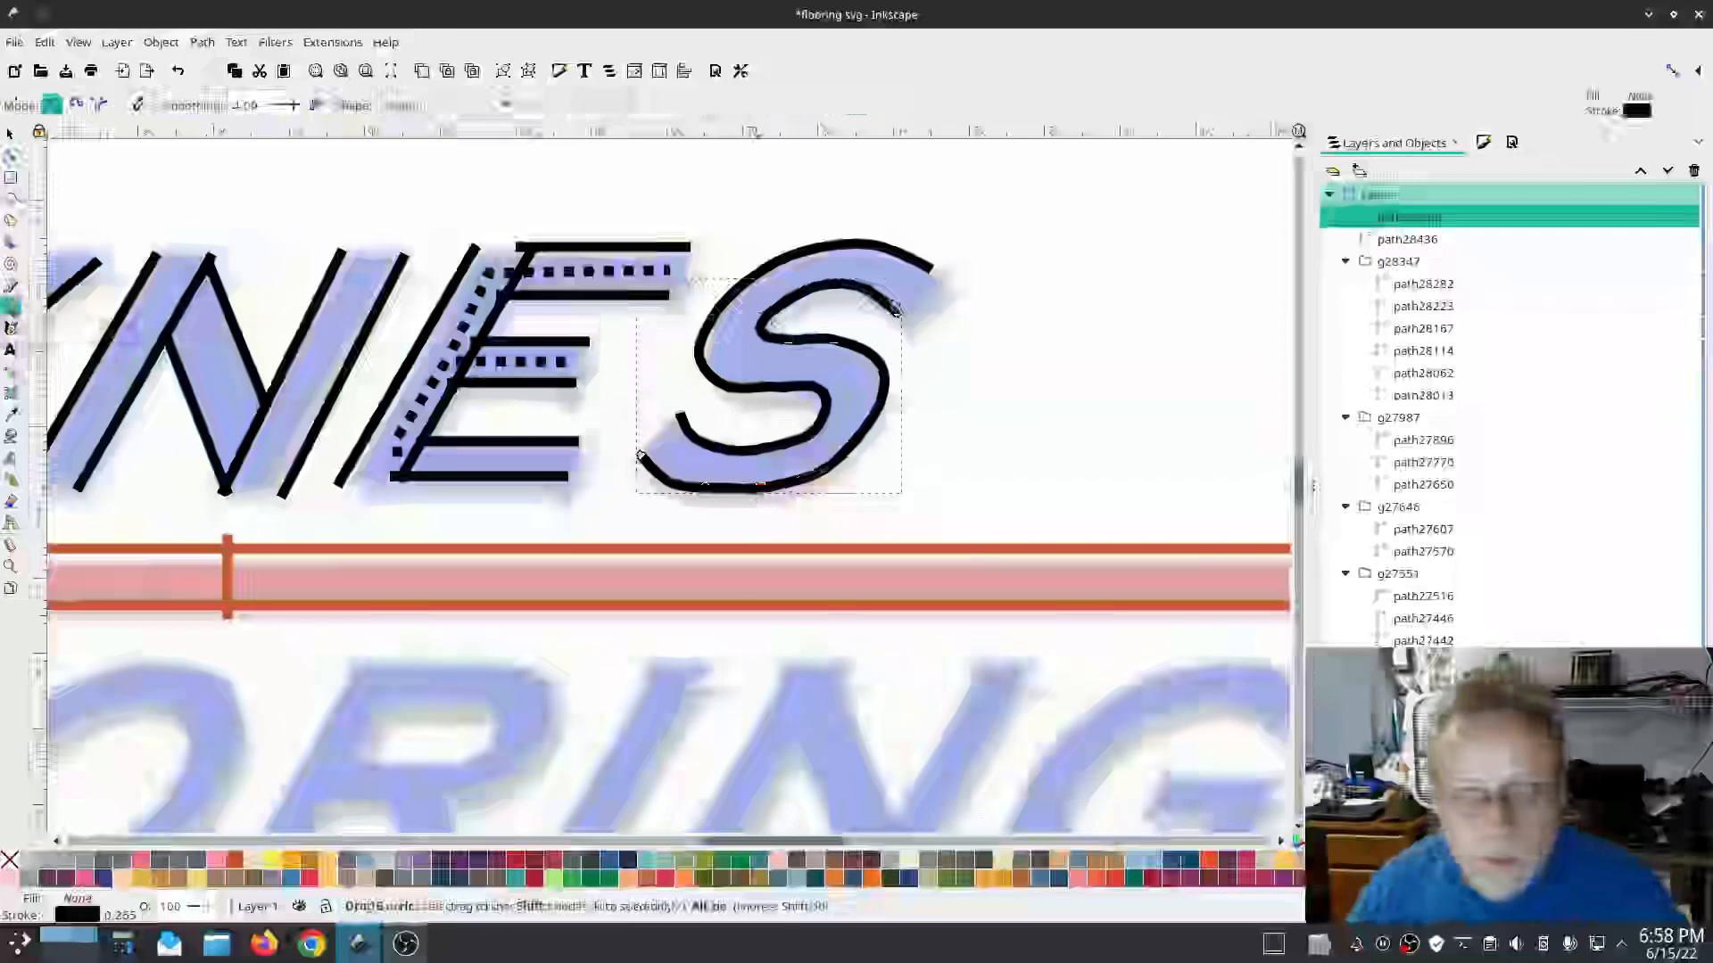
pyautogui.moveTo(879, 323); pyautogui.dragTo(899, 239)
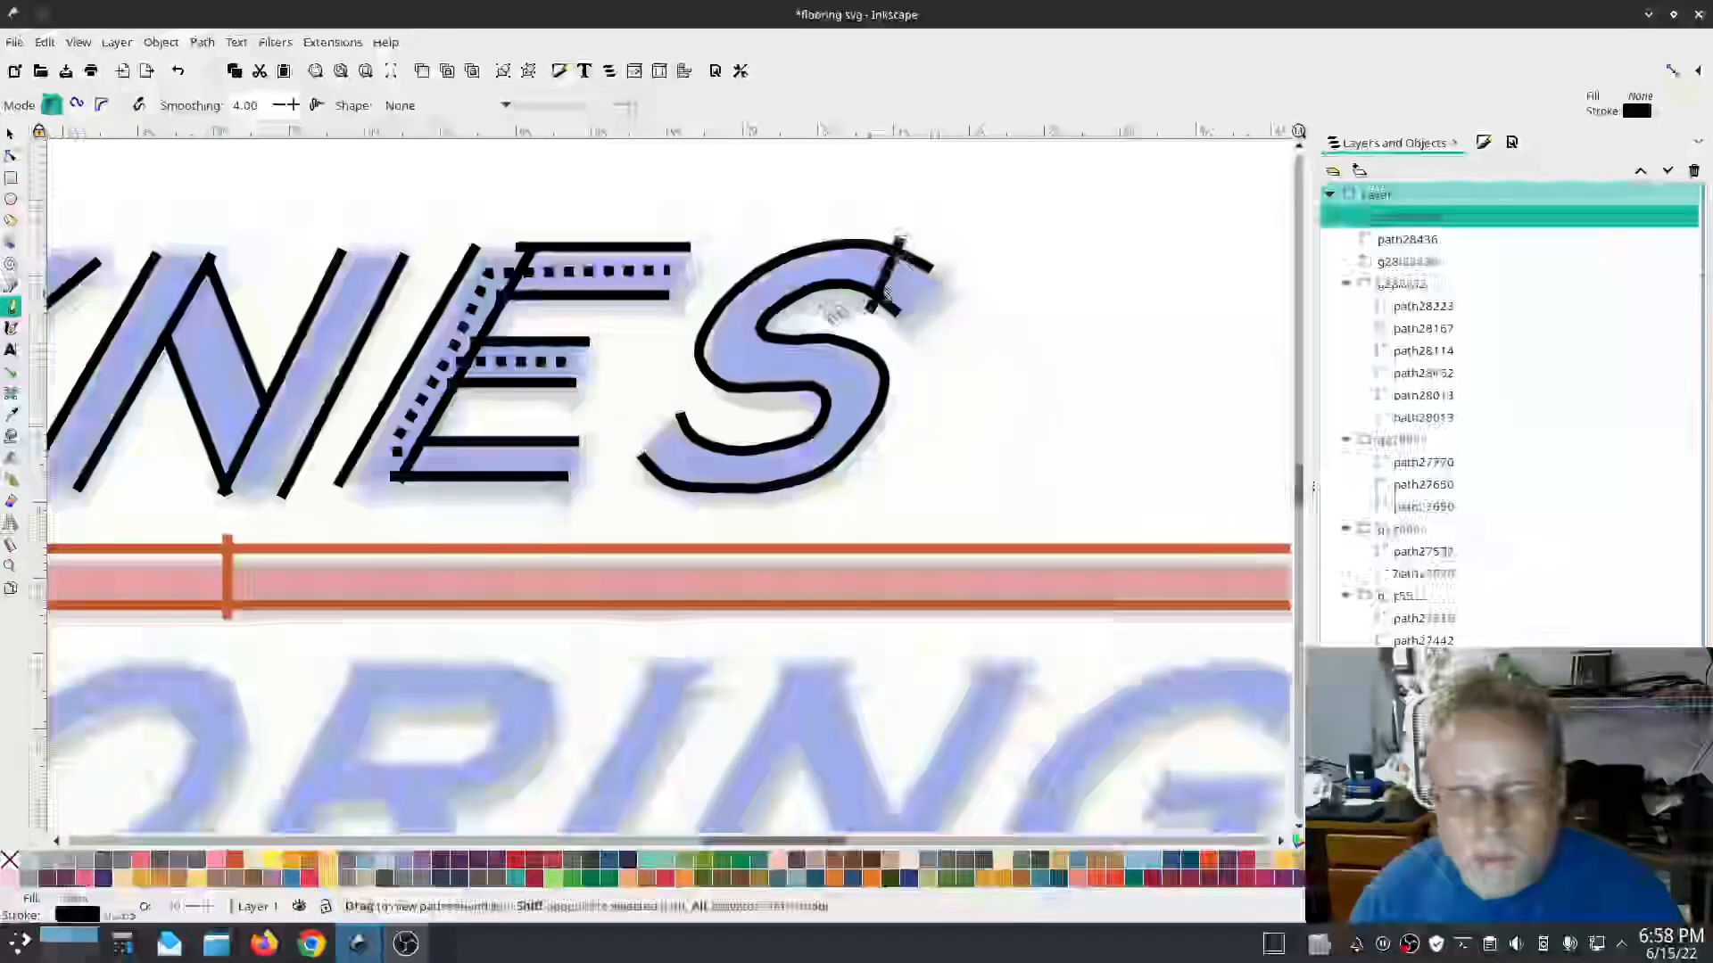
pyautogui.moveTo(773, 263)
pyautogui.mouseDown()
pyautogui.moveTo(778, 318)
pyautogui.moveTo(733, 355)
pyautogui.moveTo(773, 318)
pyautogui.mouseUp()
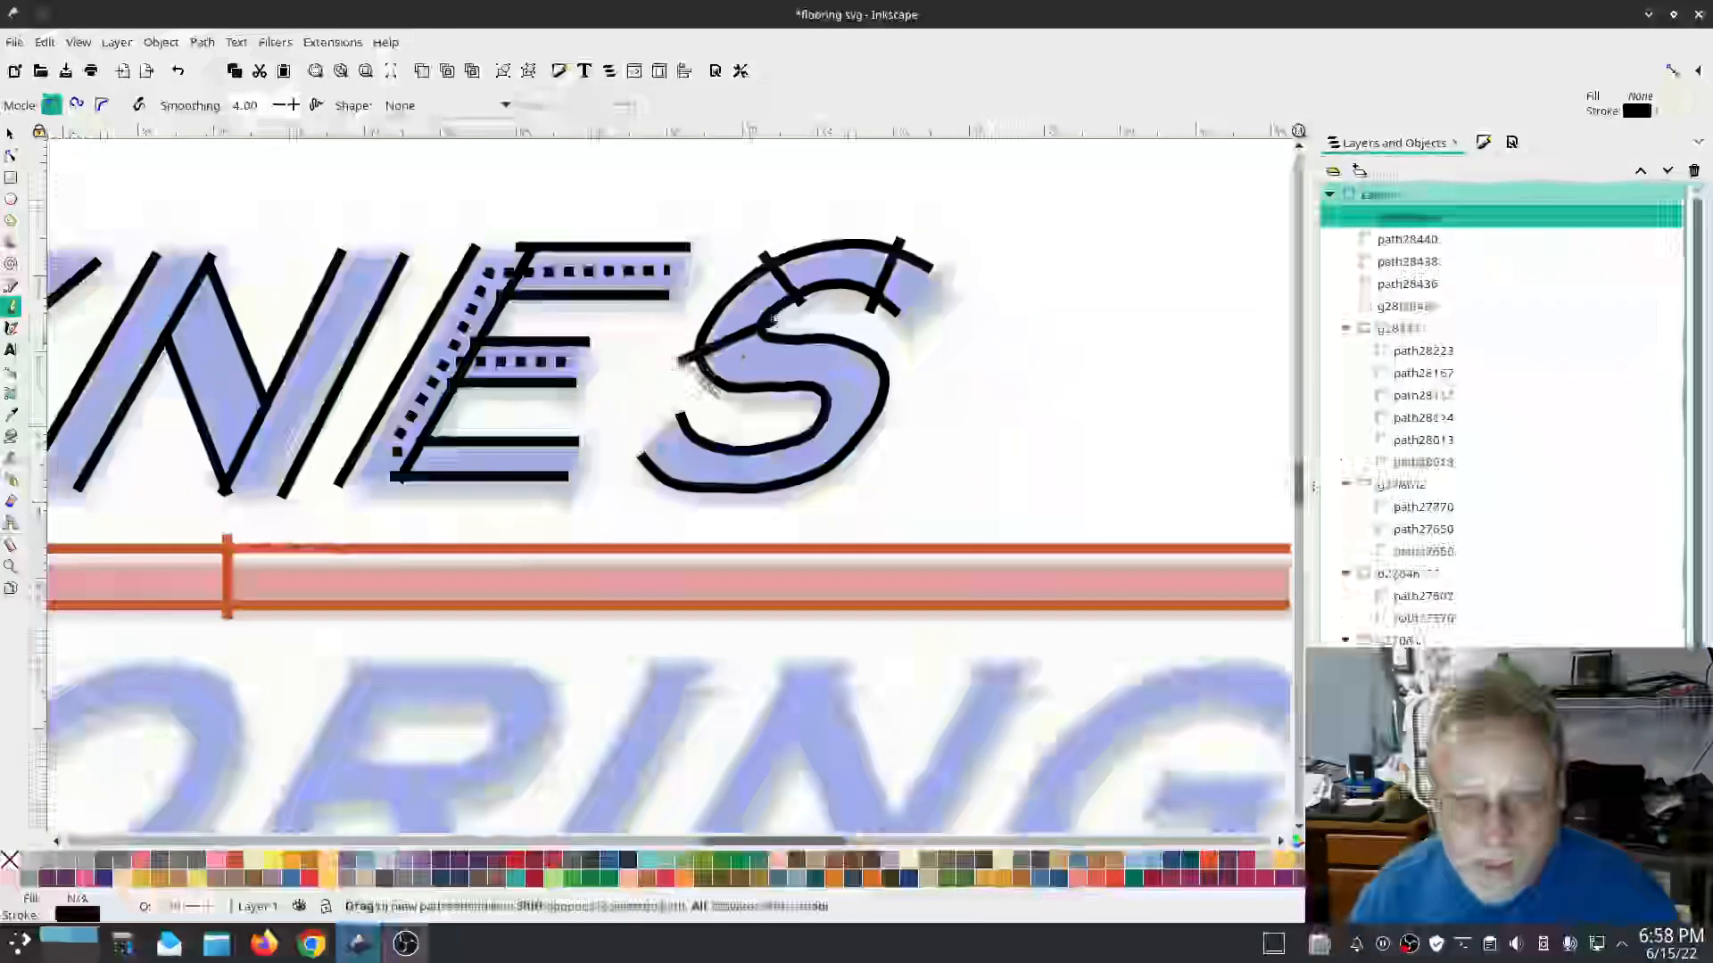
pyautogui.moveTo(792, 393); pyautogui.dragTo(816, 406)
pyautogui.click(822, 333)
pyautogui.click(809, 413)
pyautogui.click(895, 387)
pyautogui.click(783, 434)
pyautogui.click(822, 483)
pyautogui.click(711, 437)
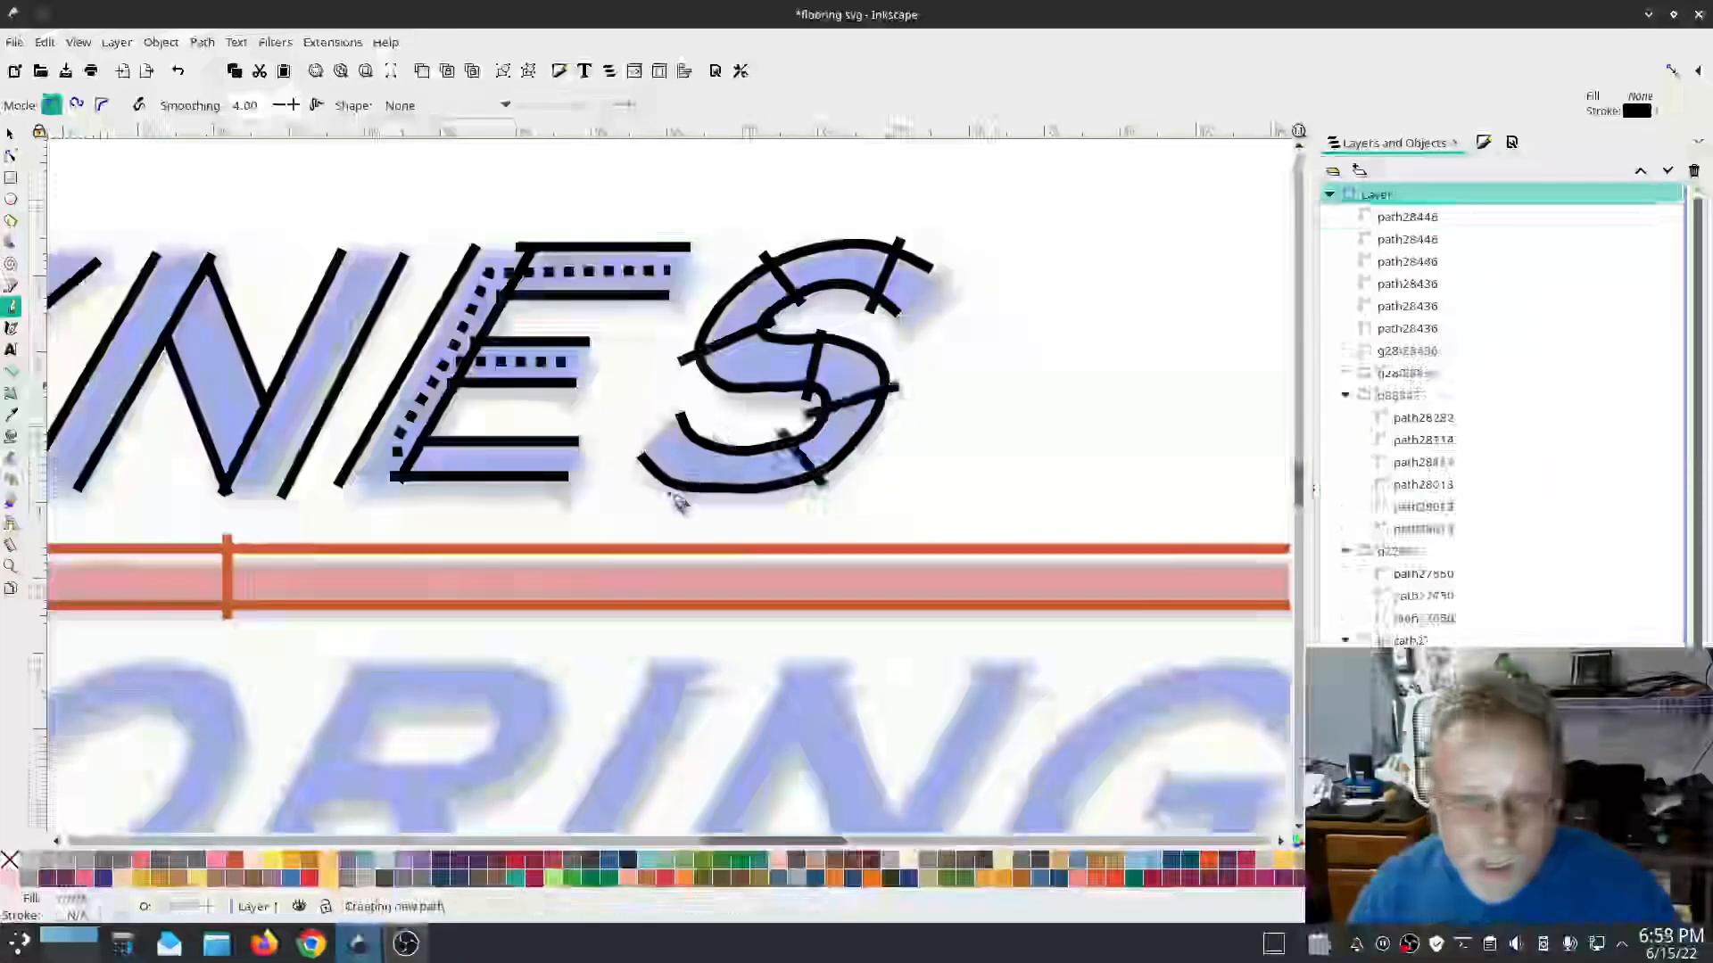
pyautogui.click(674, 492)
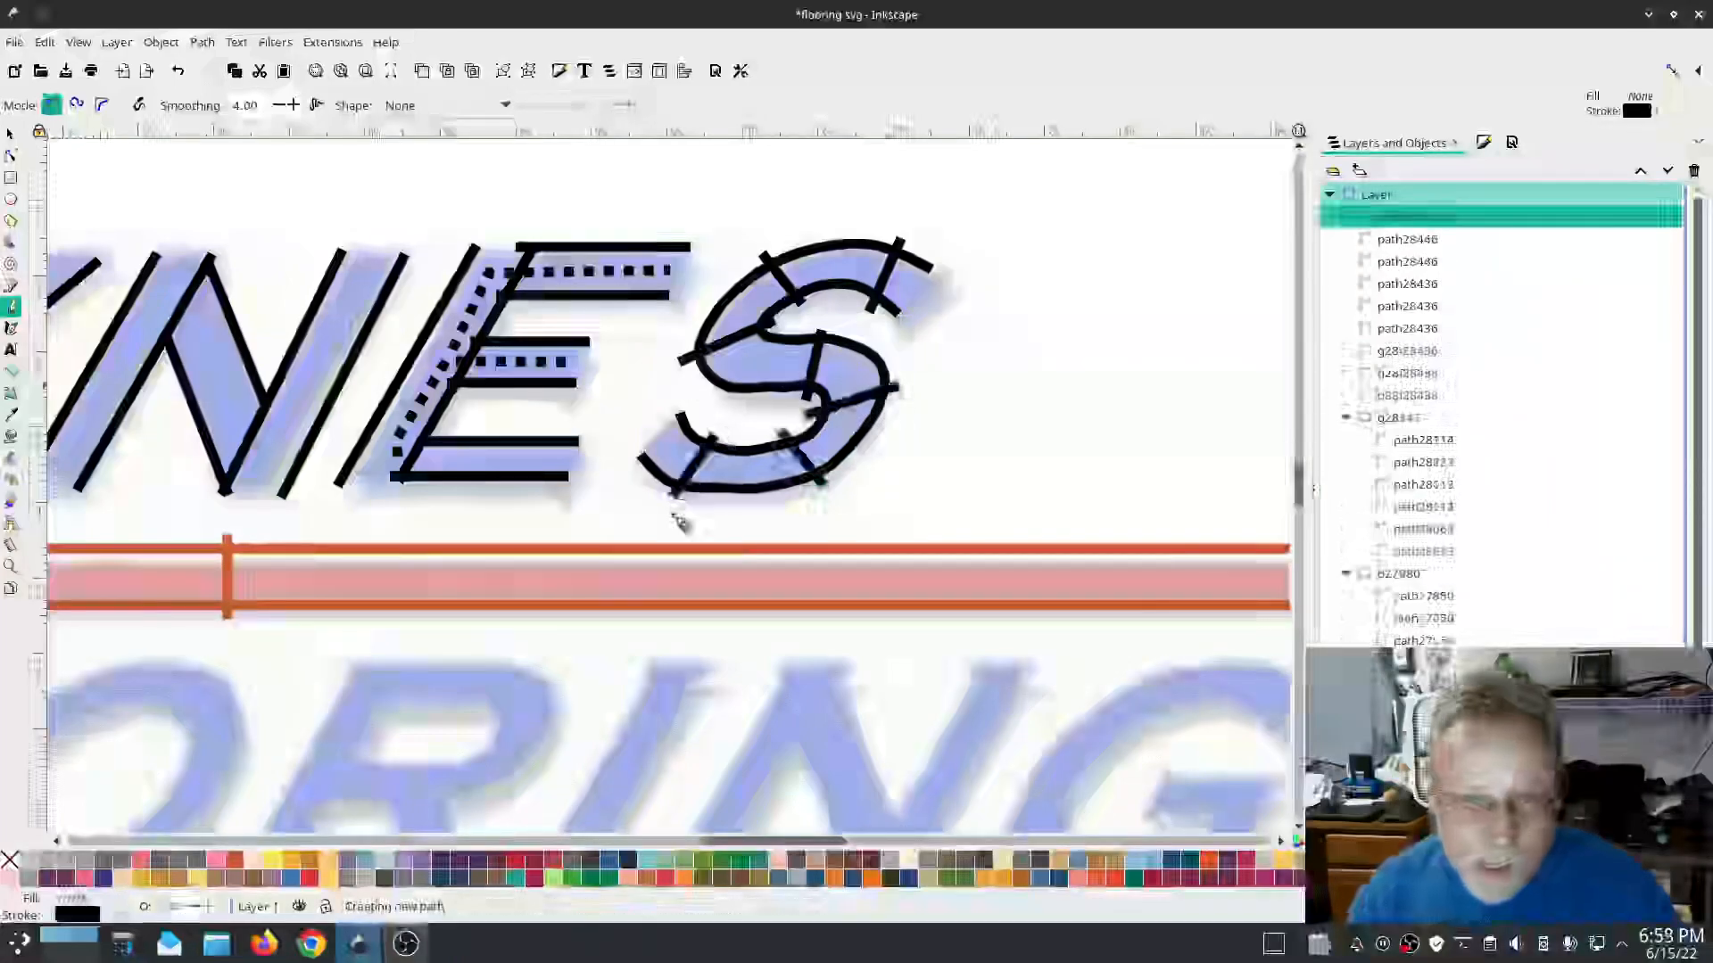
# Step: Select the two rails and all seven rungs of the S and combine them into a single path
pyautogui.click(1420, 396)
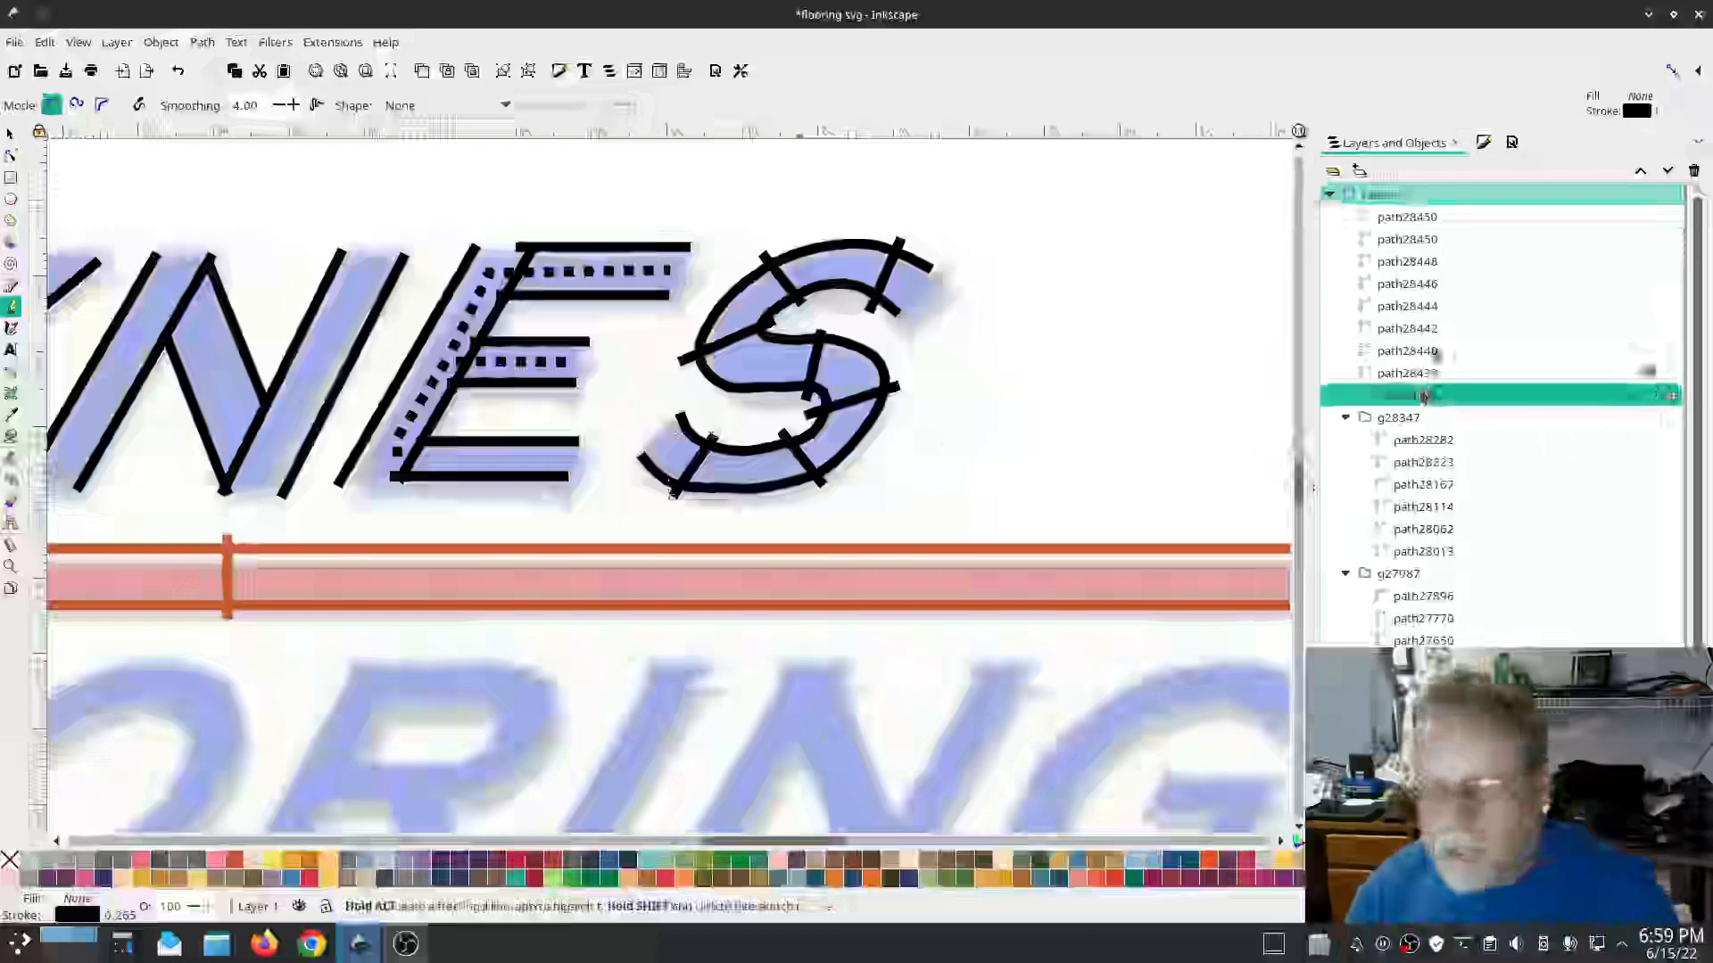
pyautogui.keyDown('shift'); pyautogui.click(1425, 219); pyautogui.keyUp('shift')
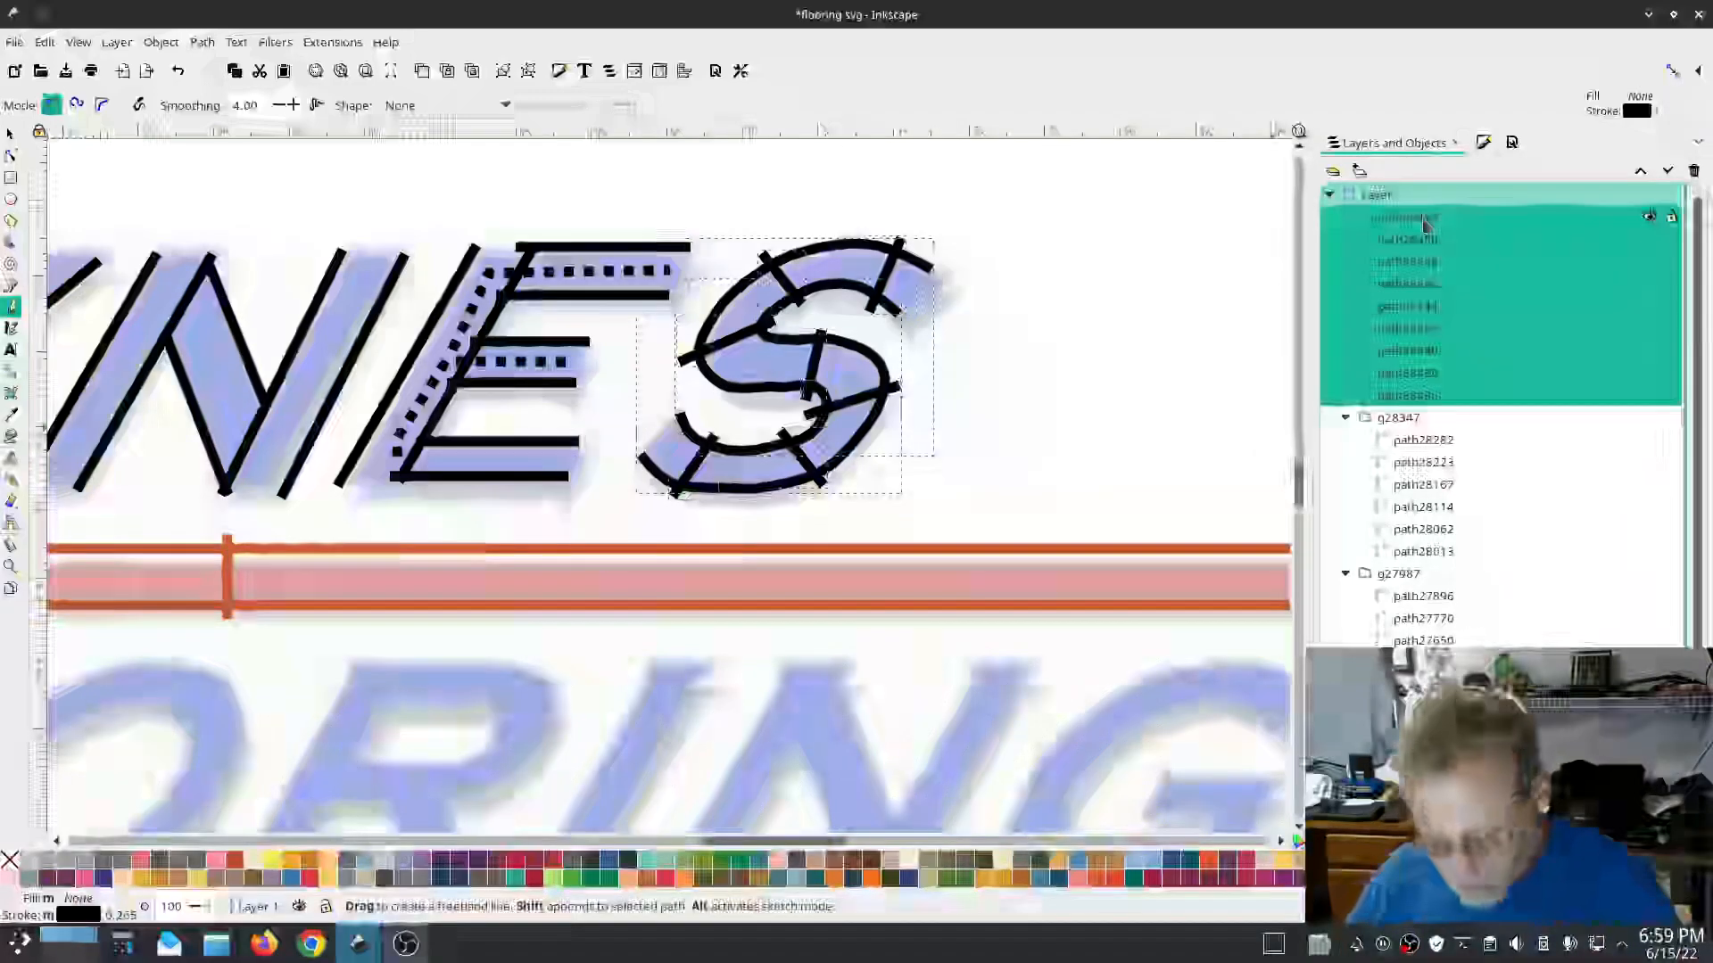
pyautogui.hotkey('ctrl', 'g')
# Step: Apply Custom satin column to the S path in Embroidery Params with 0.4 mm zig-zag spacing and lock stitches set to Both
pyautogui.click(338, 43)
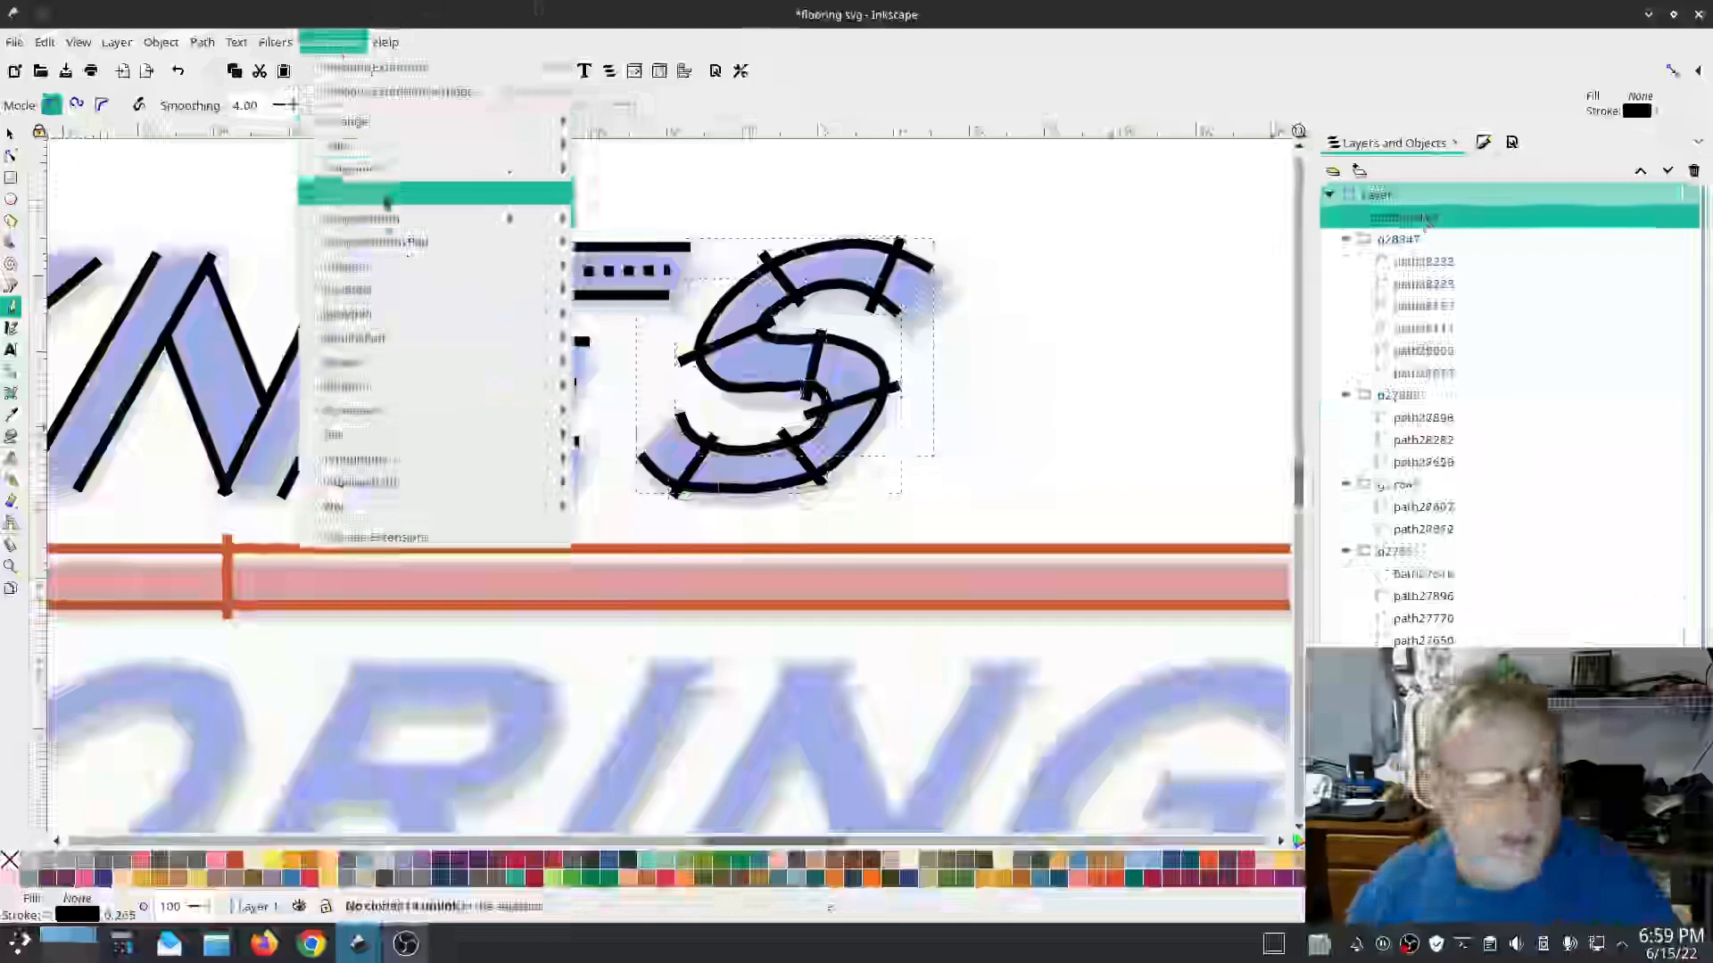
pyautogui.moveTo(384, 290)
pyautogui.click(620, 435)
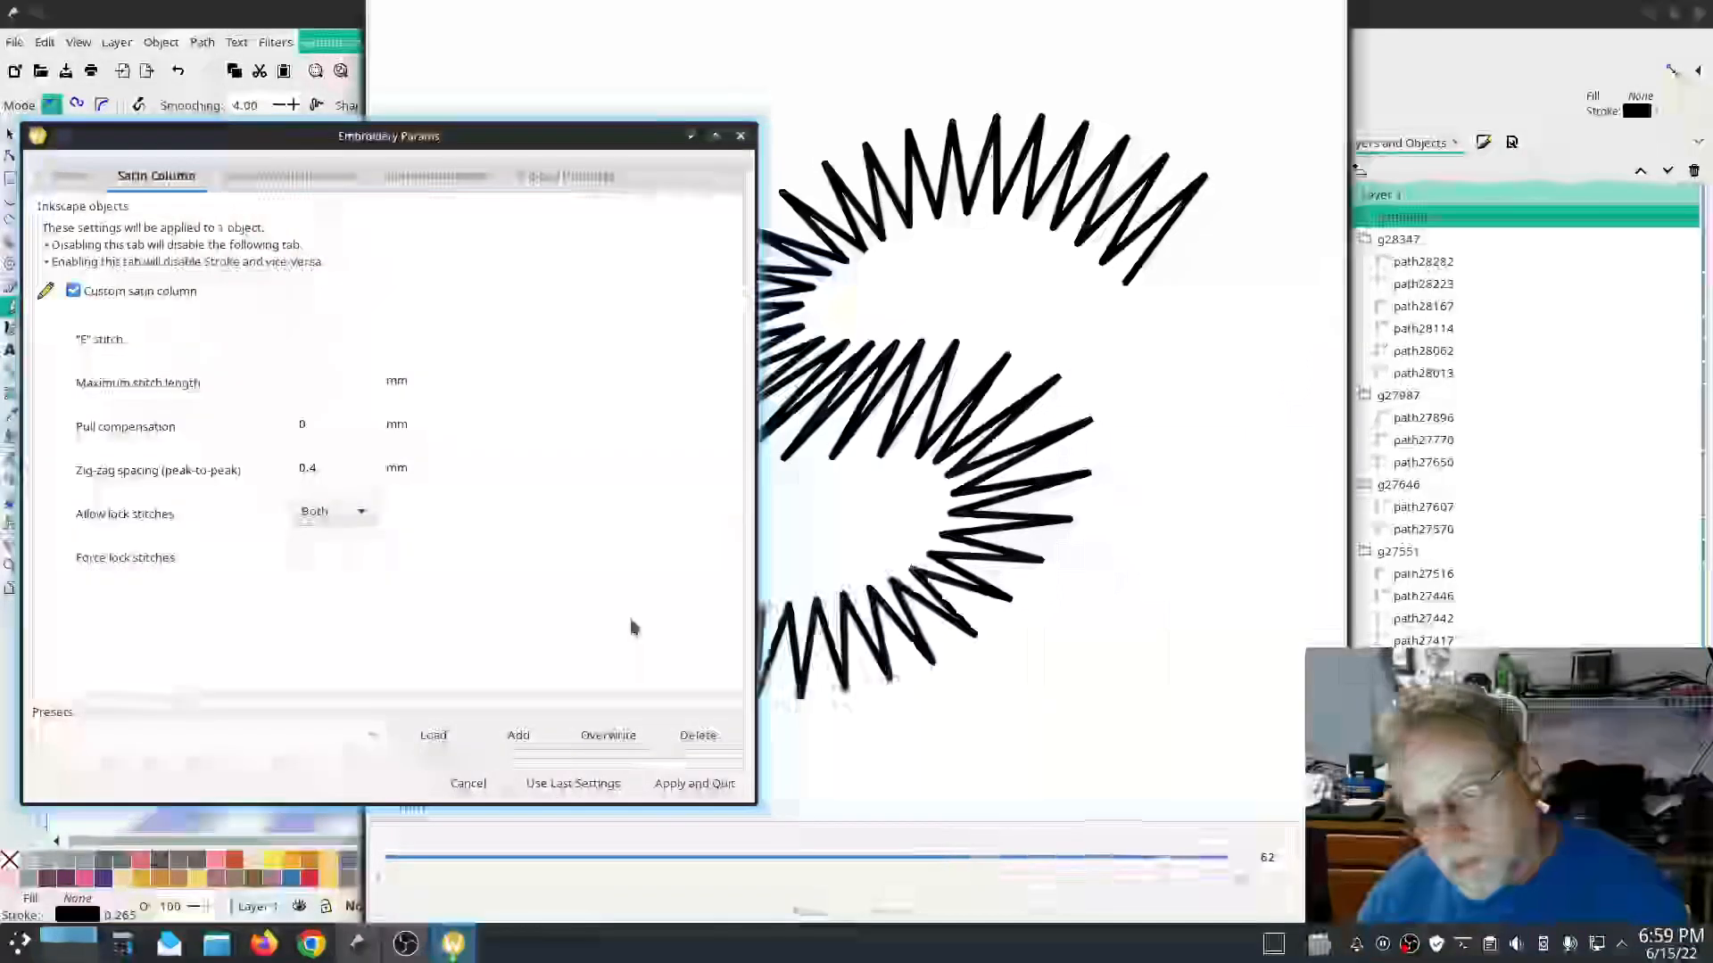
pyautogui.click(694, 784)
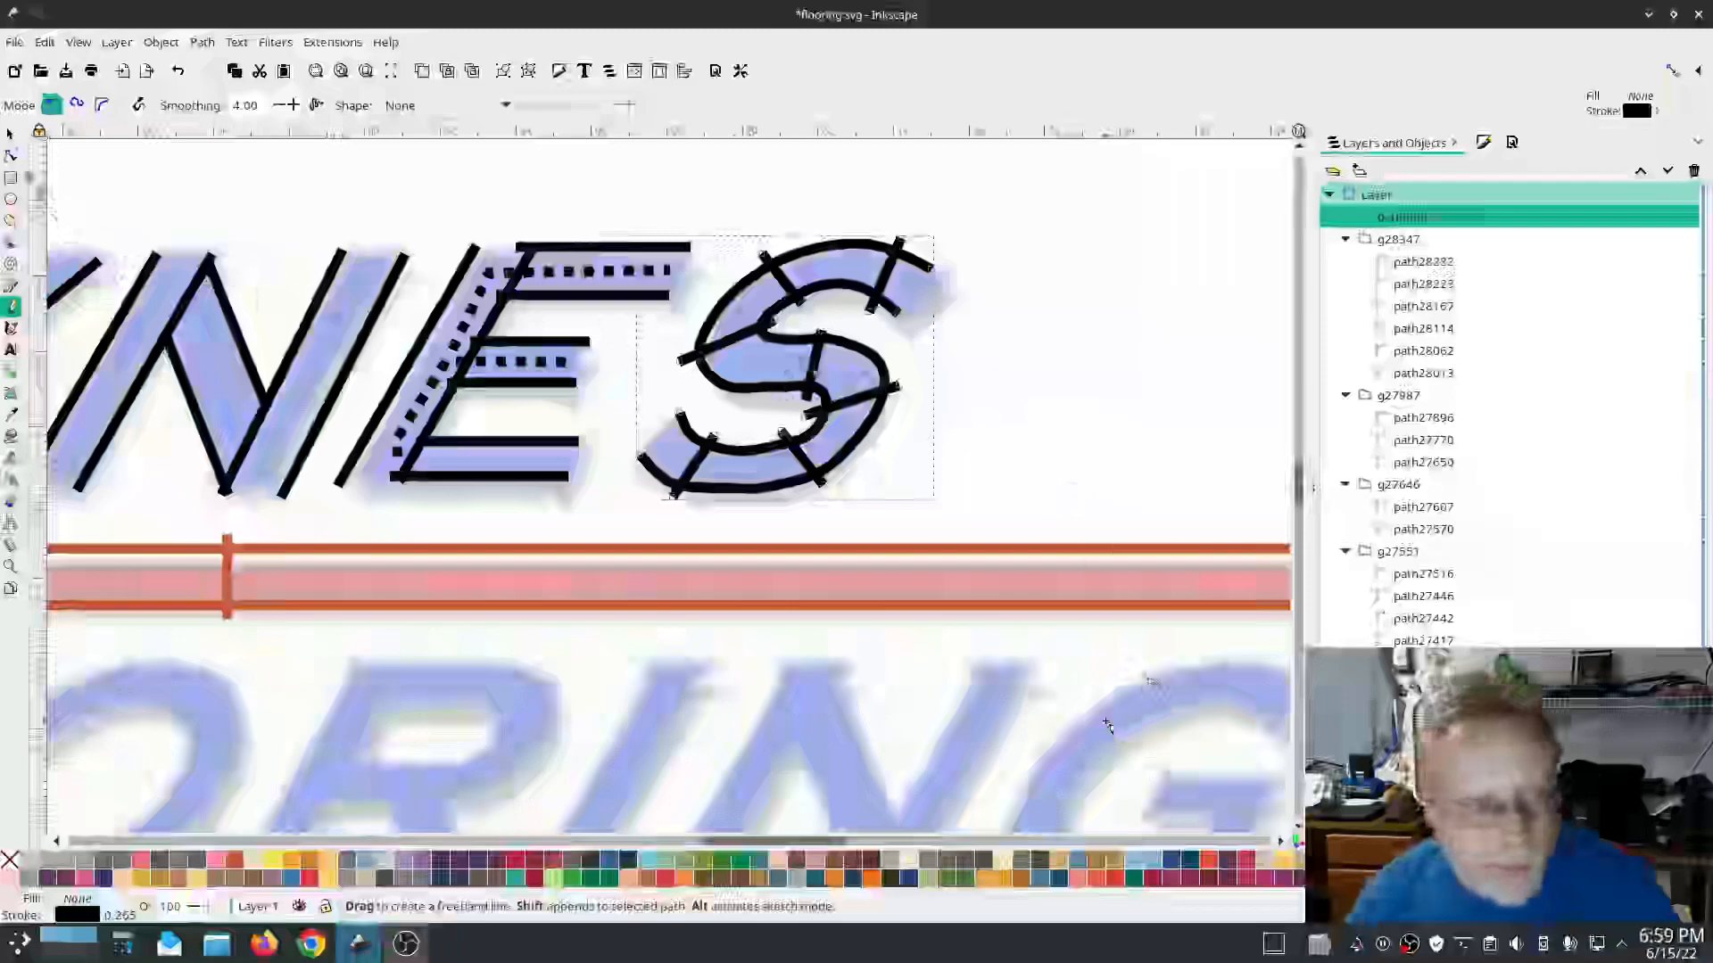
# Step: Adjust the rung end nodes in the S's middle, right and lower curves so the rungs cross the rails more evenly
pyautogui.press('n')
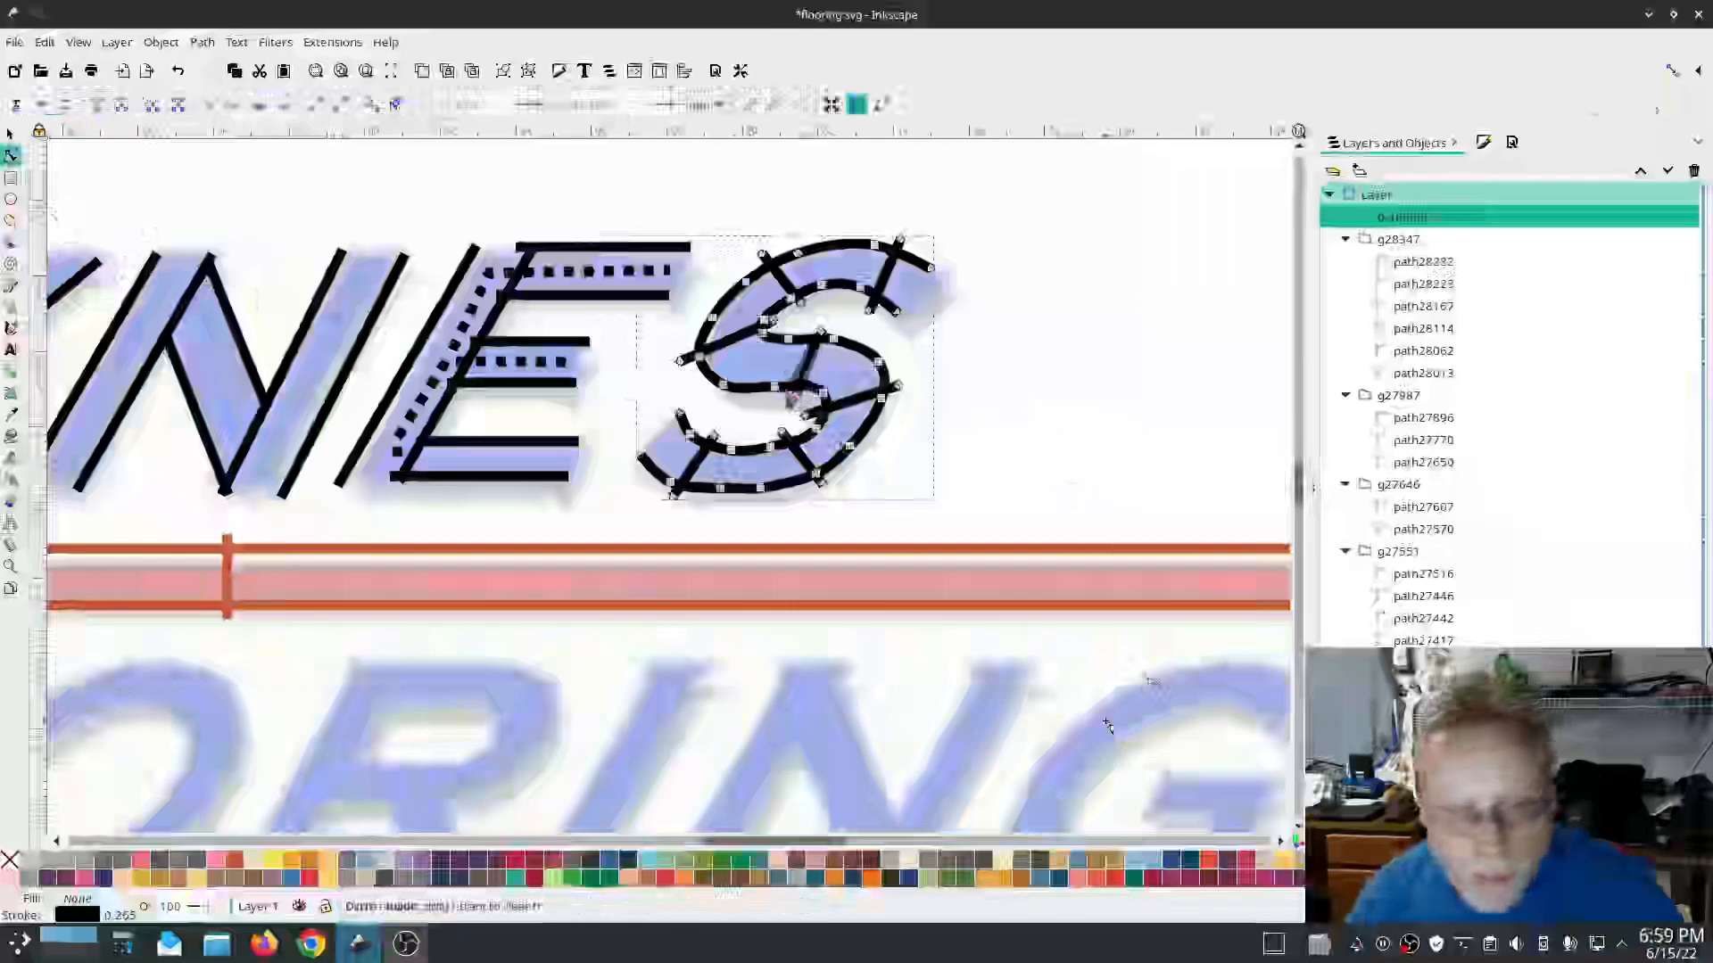
pyautogui.moveTo(900, 386); pyautogui.dragTo(907, 393)
pyautogui.moveTo(806, 416); pyautogui.dragTo(805, 412)
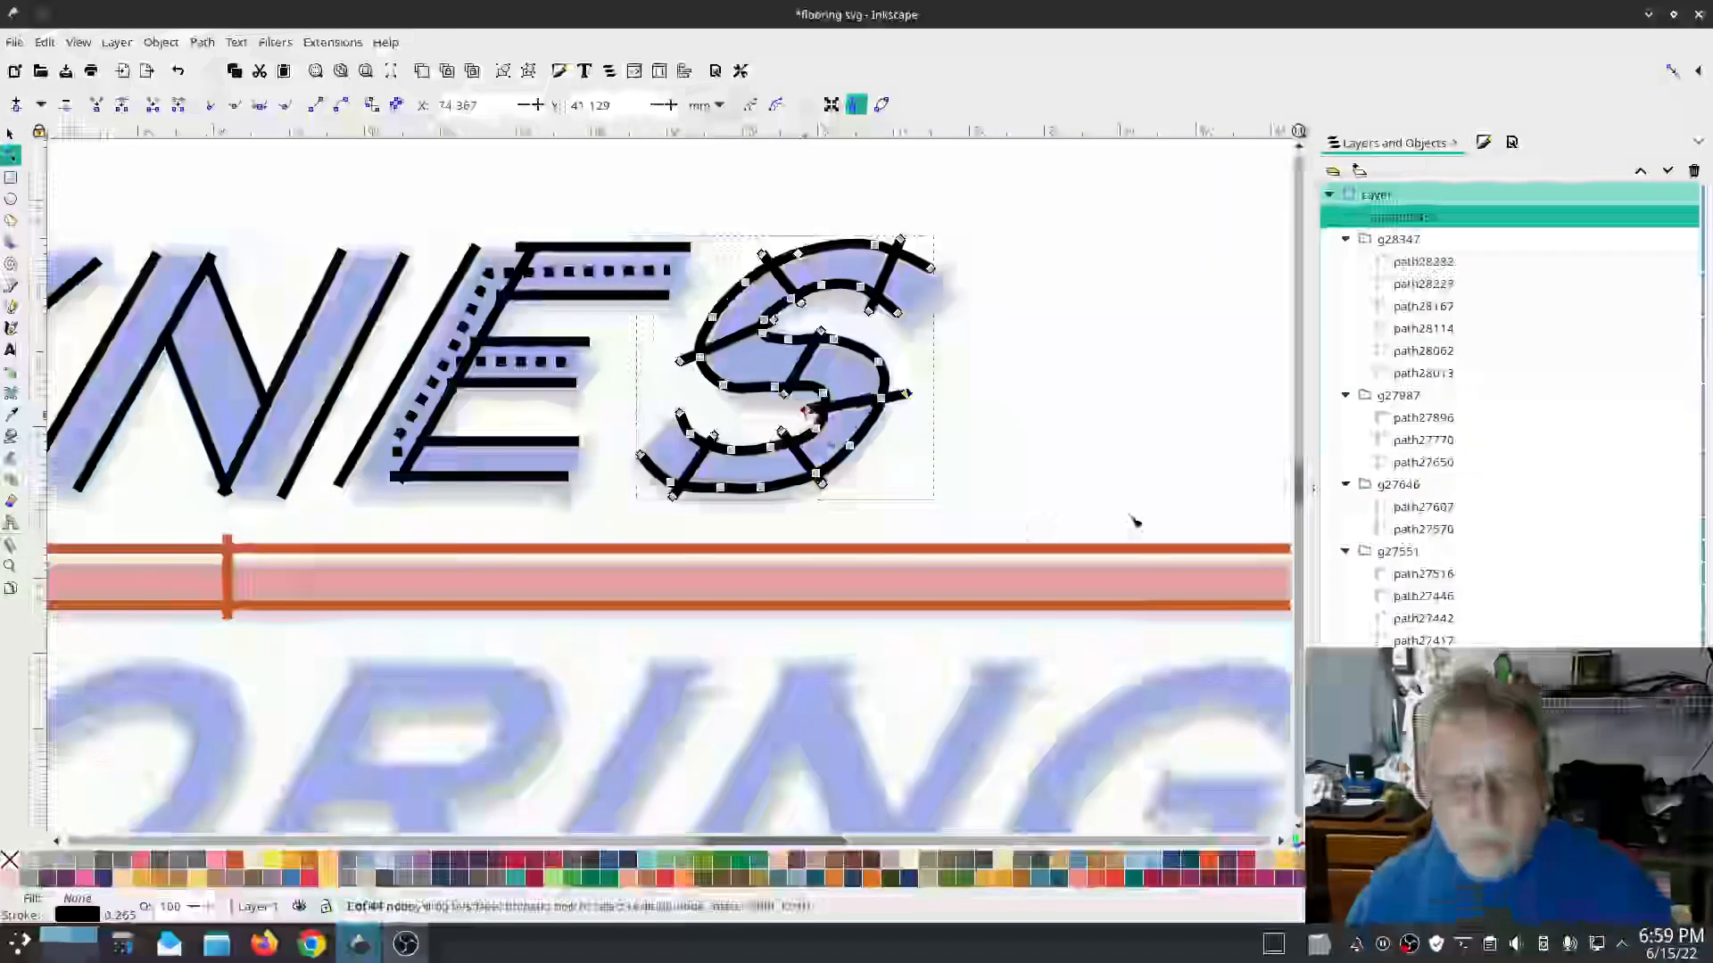
pyautogui.click(774, 321)
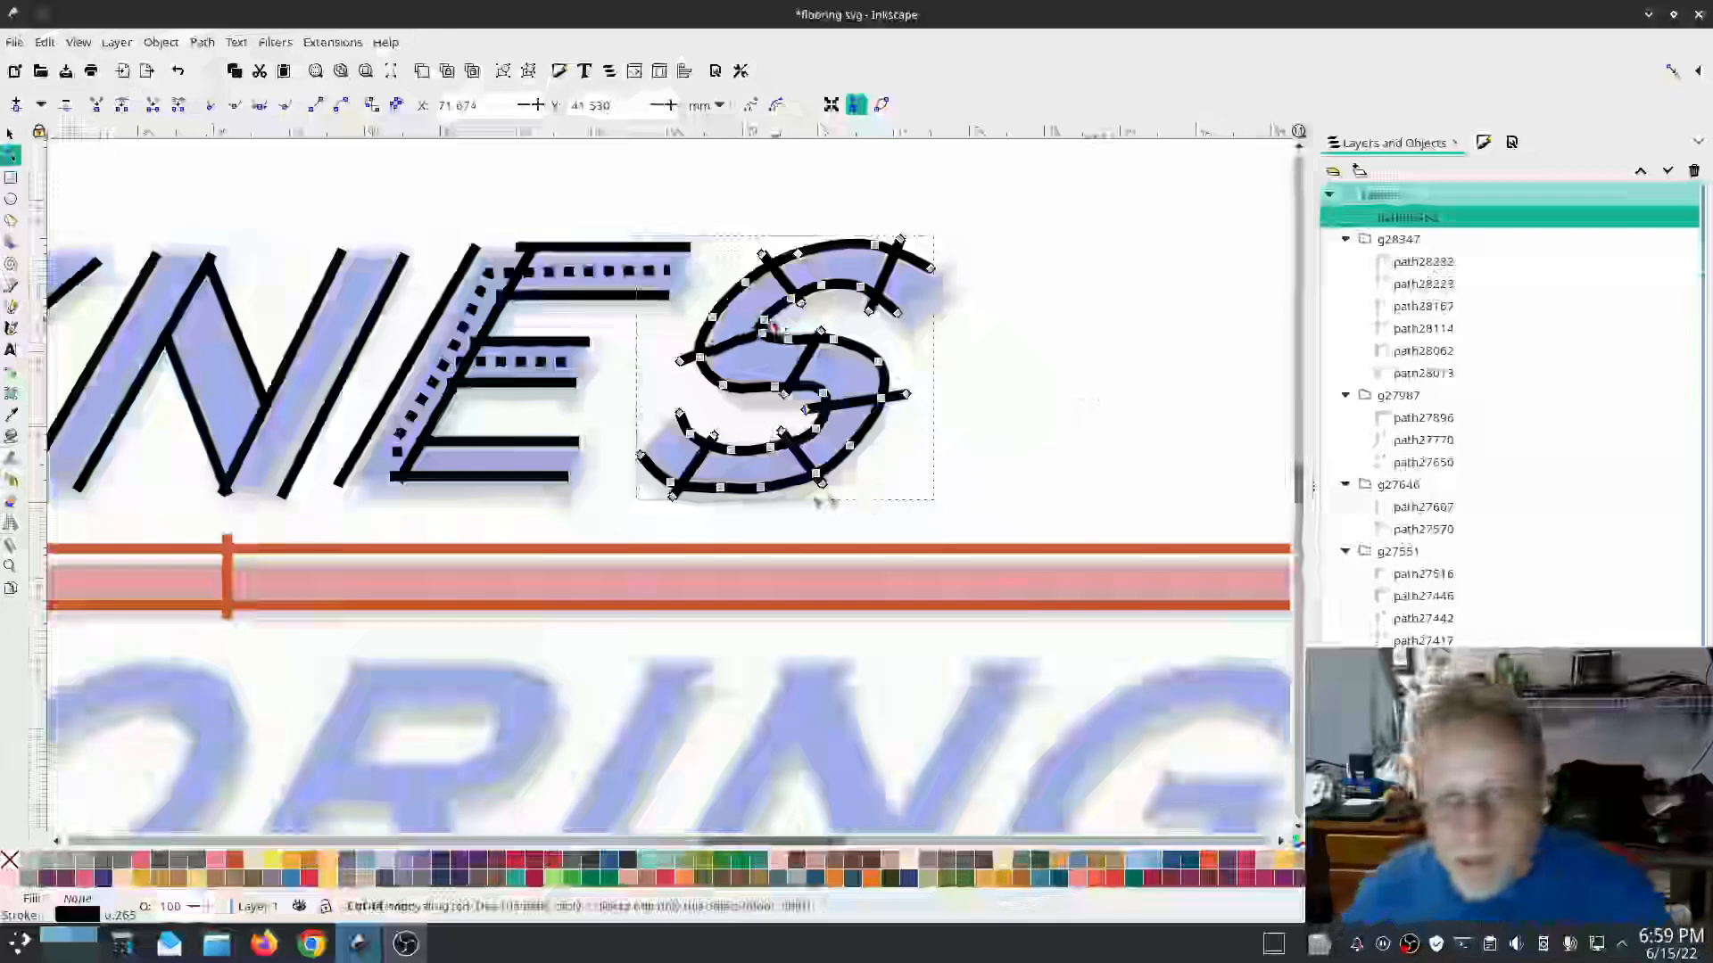
pyautogui.moveTo(821, 485); pyautogui.dragTo(809, 489)
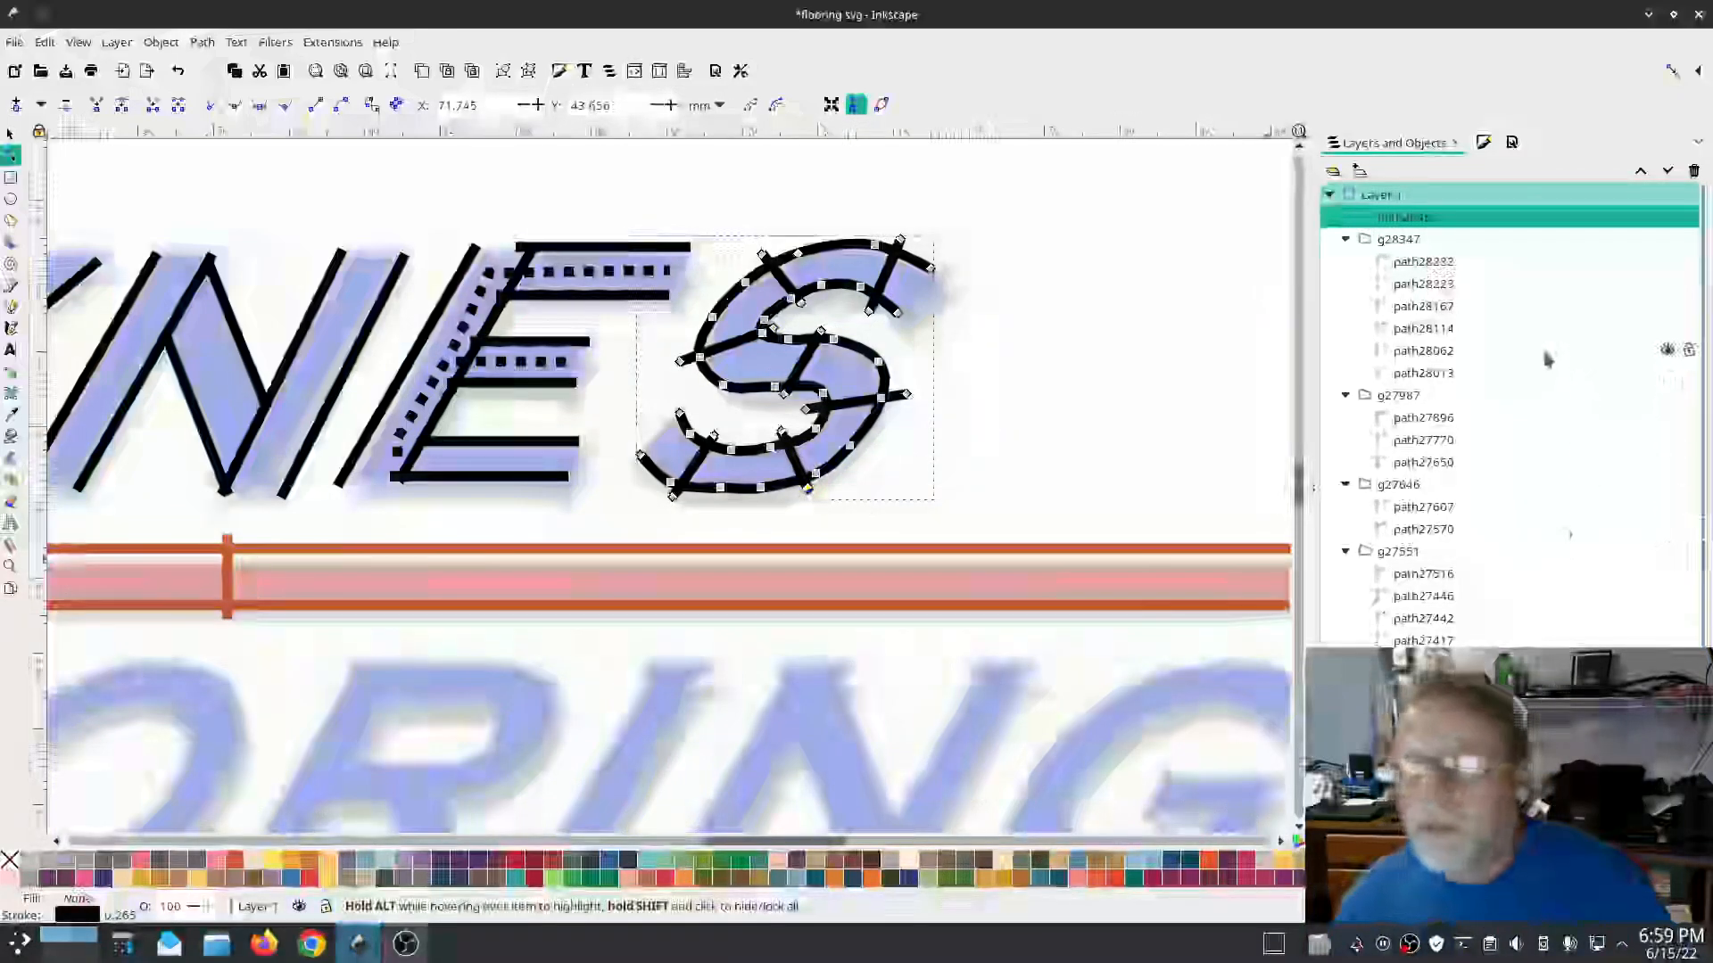
# Step: Try to box-select the JAYNES lettering and undo the accidental move of the background image
pyautogui.click(8, 134)
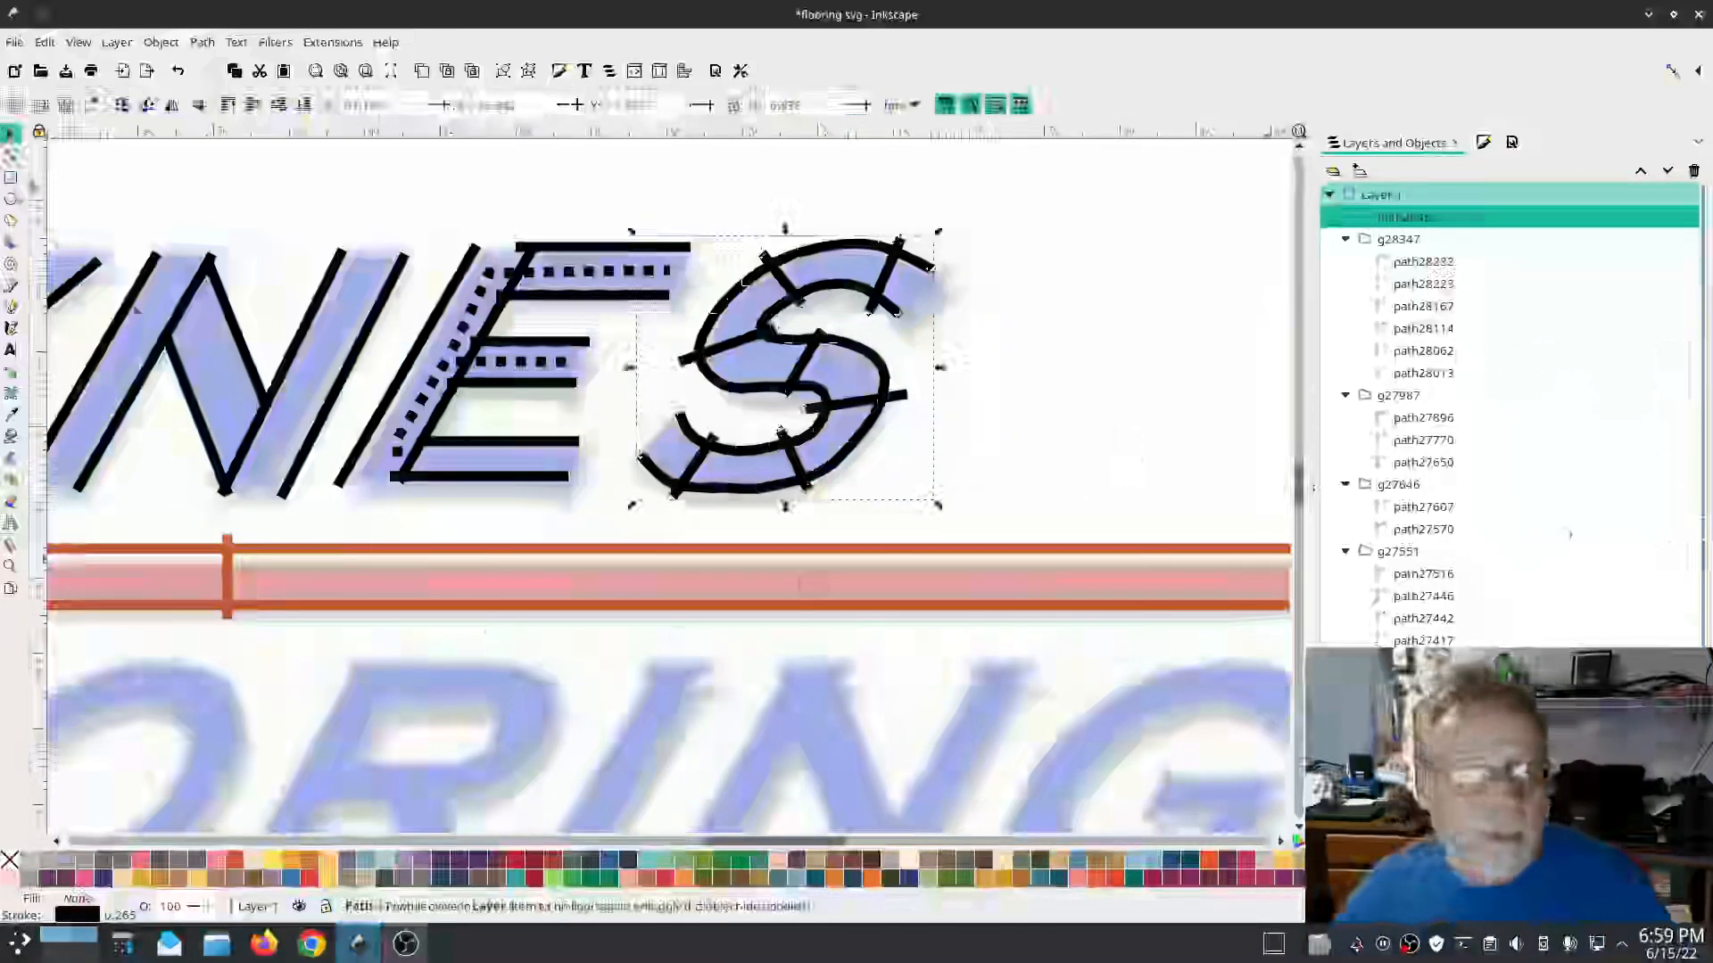
pyautogui.scroll(-1, 339, 455)
pyautogui.moveTo(338, 452); pyautogui.dragTo(799, 363)
pyautogui.scroll(-2, 699, 532)
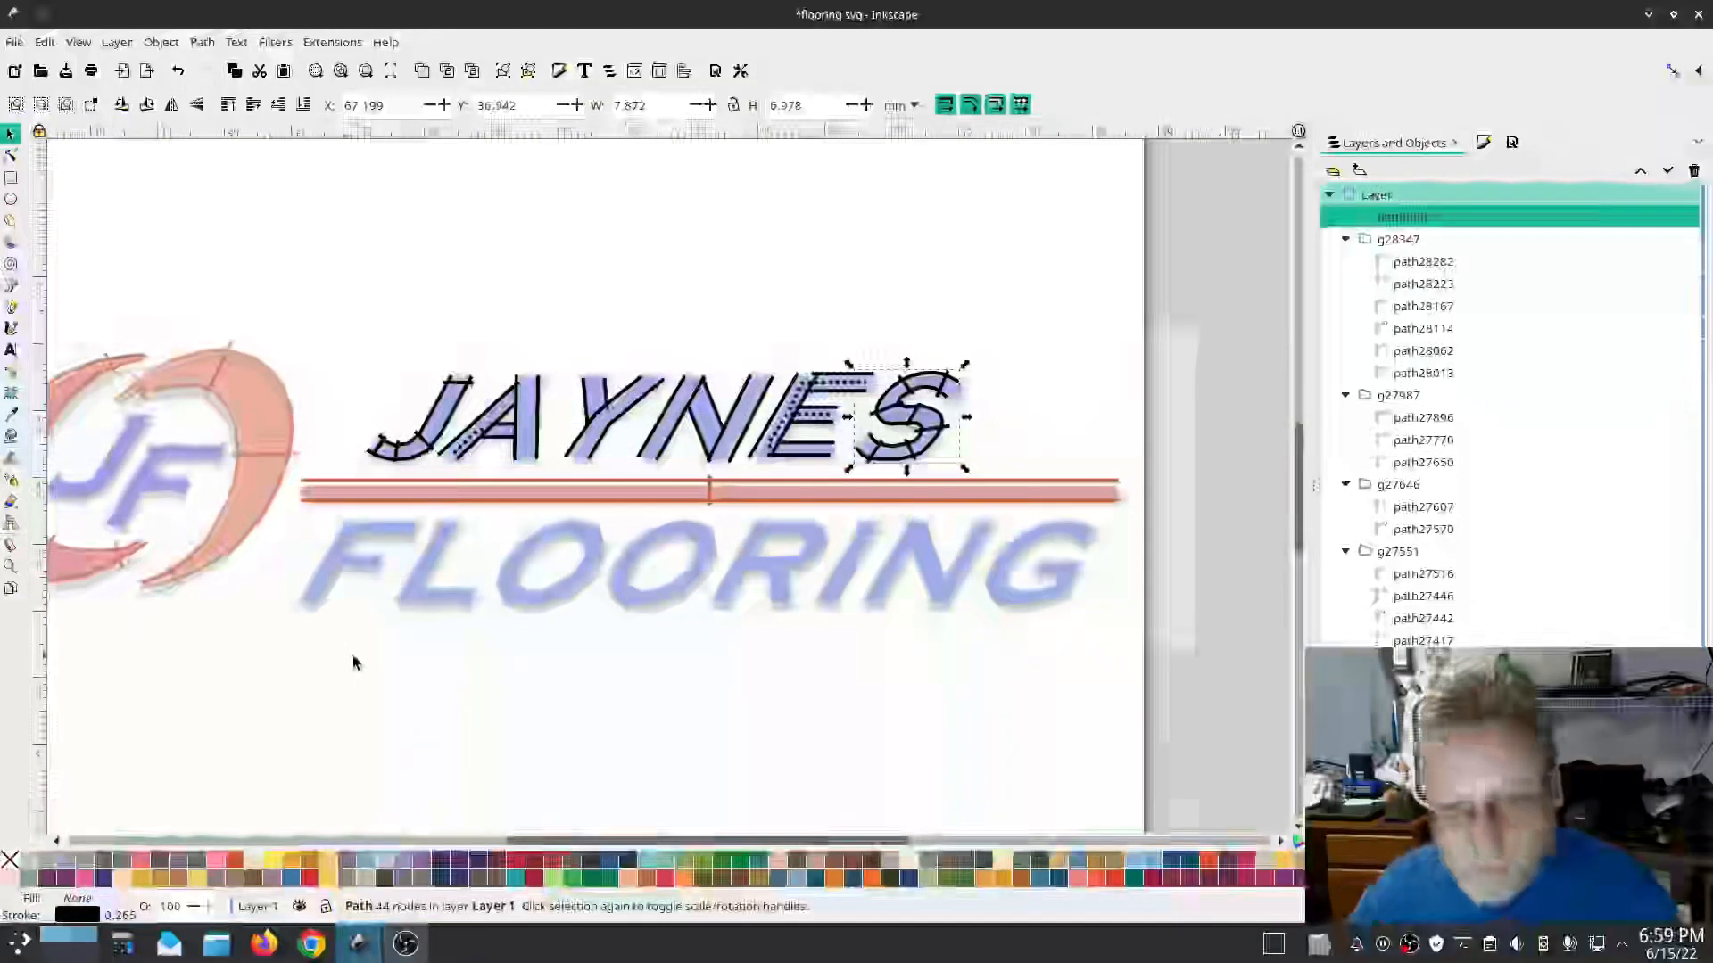
pyautogui.moveTo(353, 663); pyautogui.dragTo(566, 581)
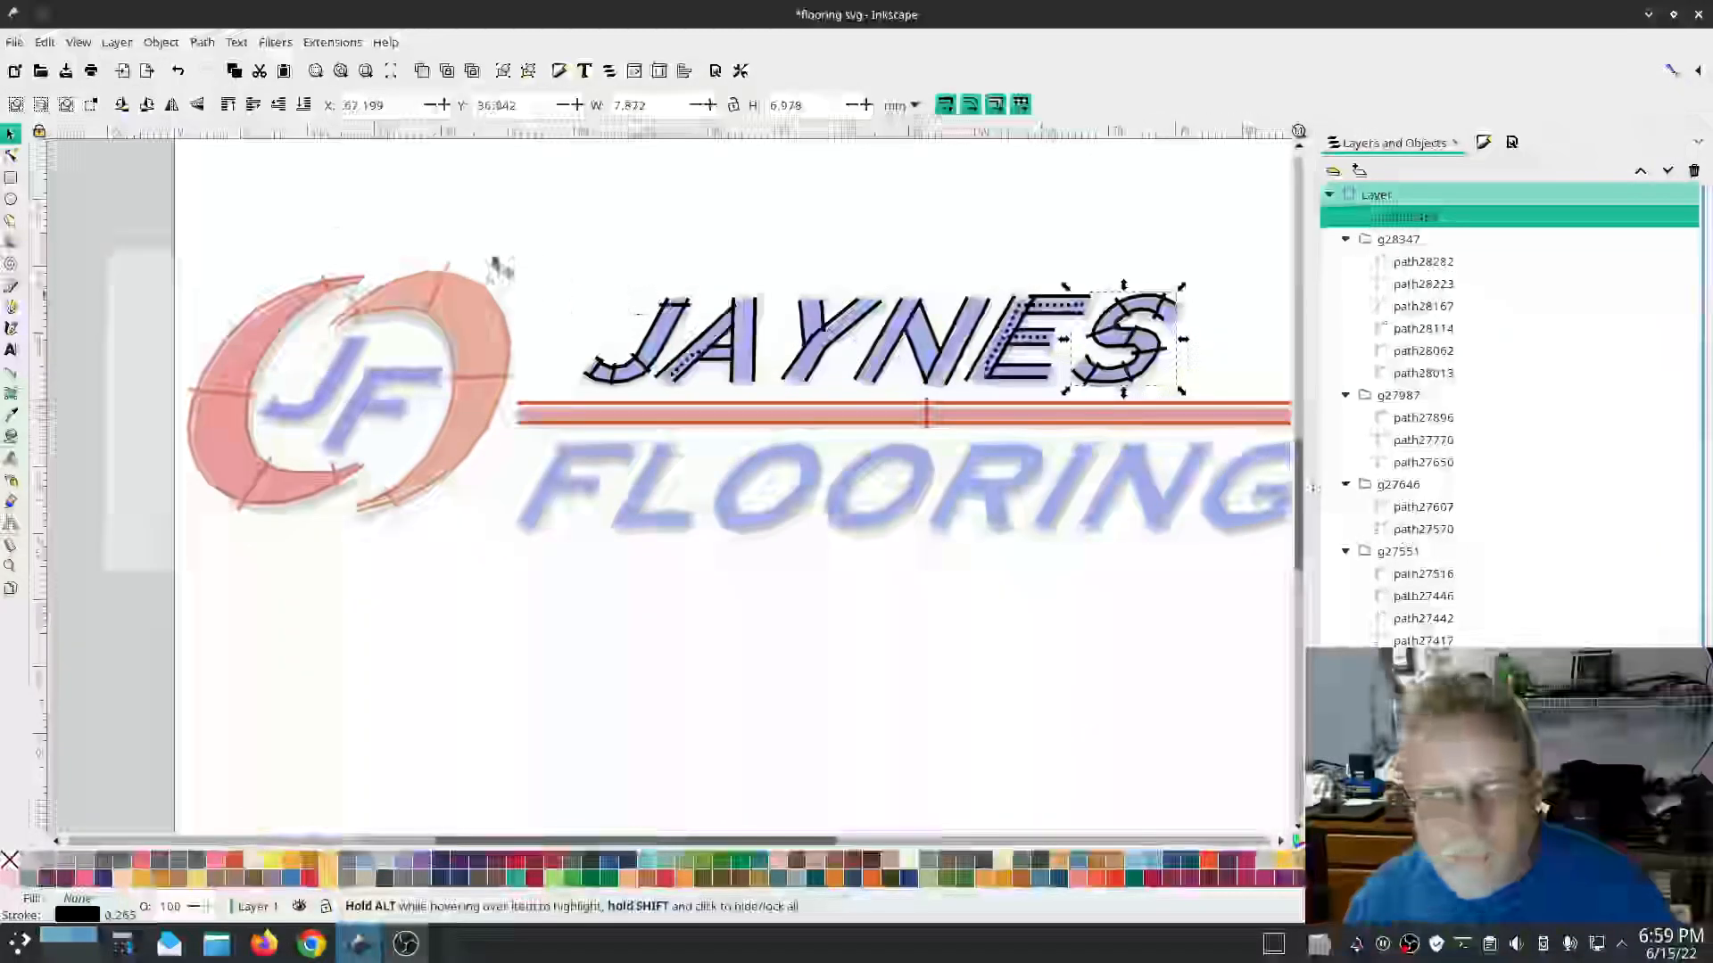
pyautogui.moveTo(530, 247); pyautogui.dragTo(1106, 390)
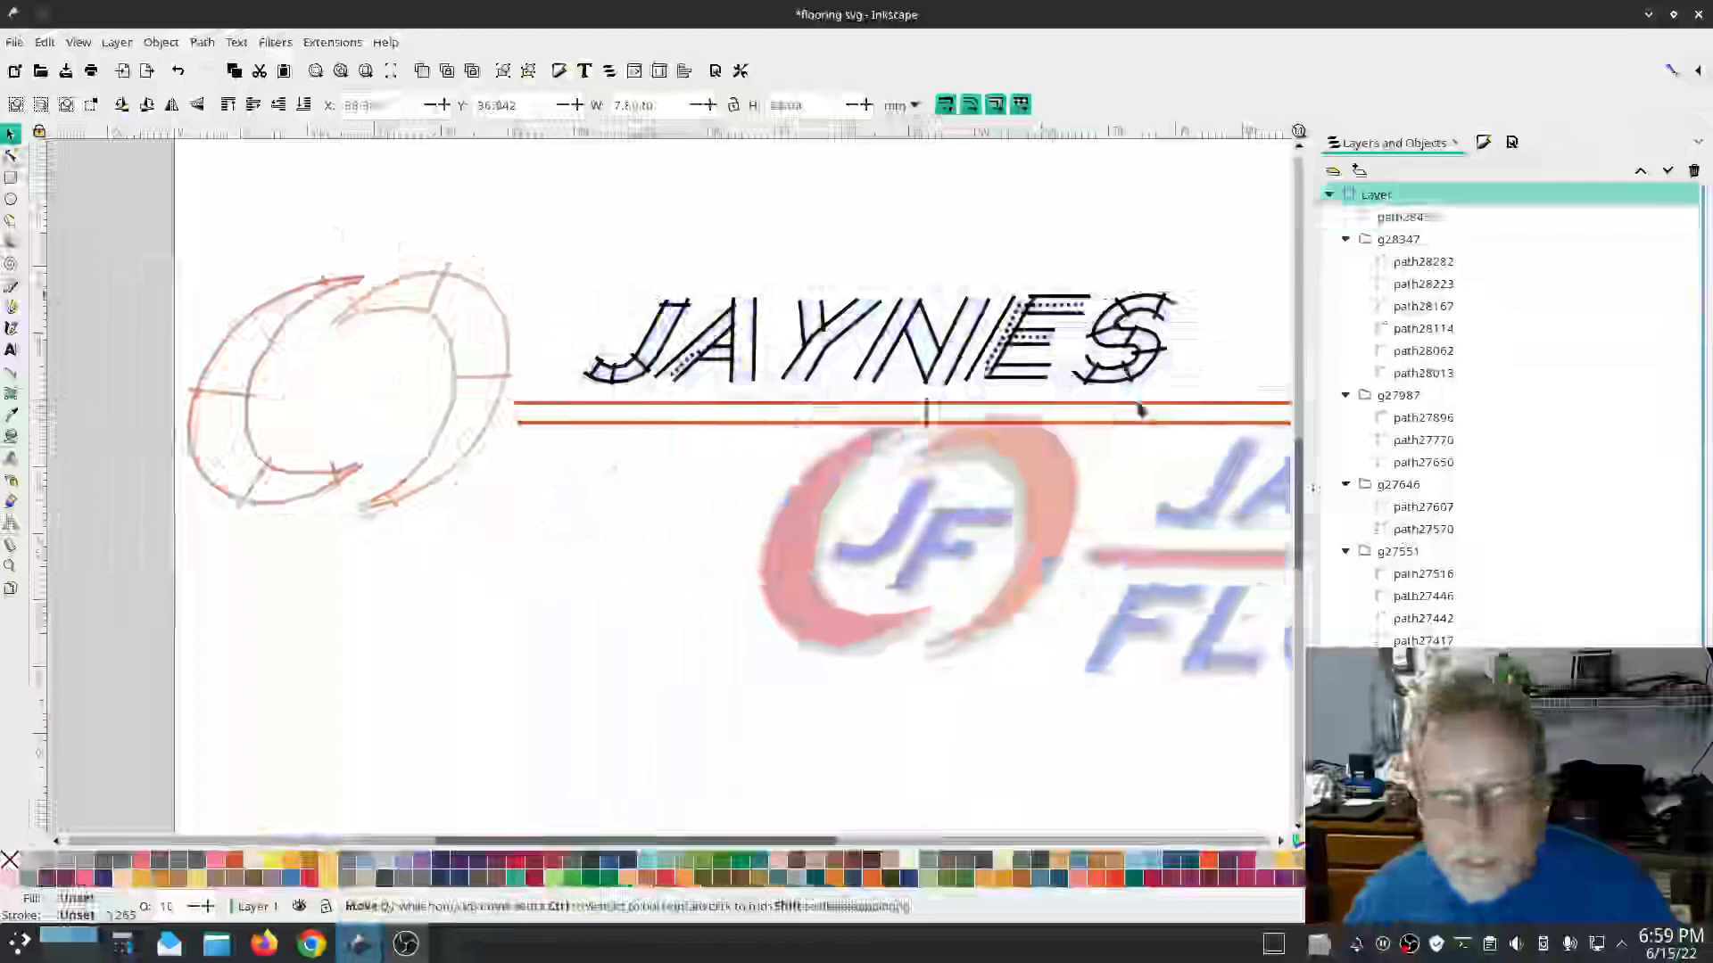
pyautogui.hotkey('ctrl', 'z')
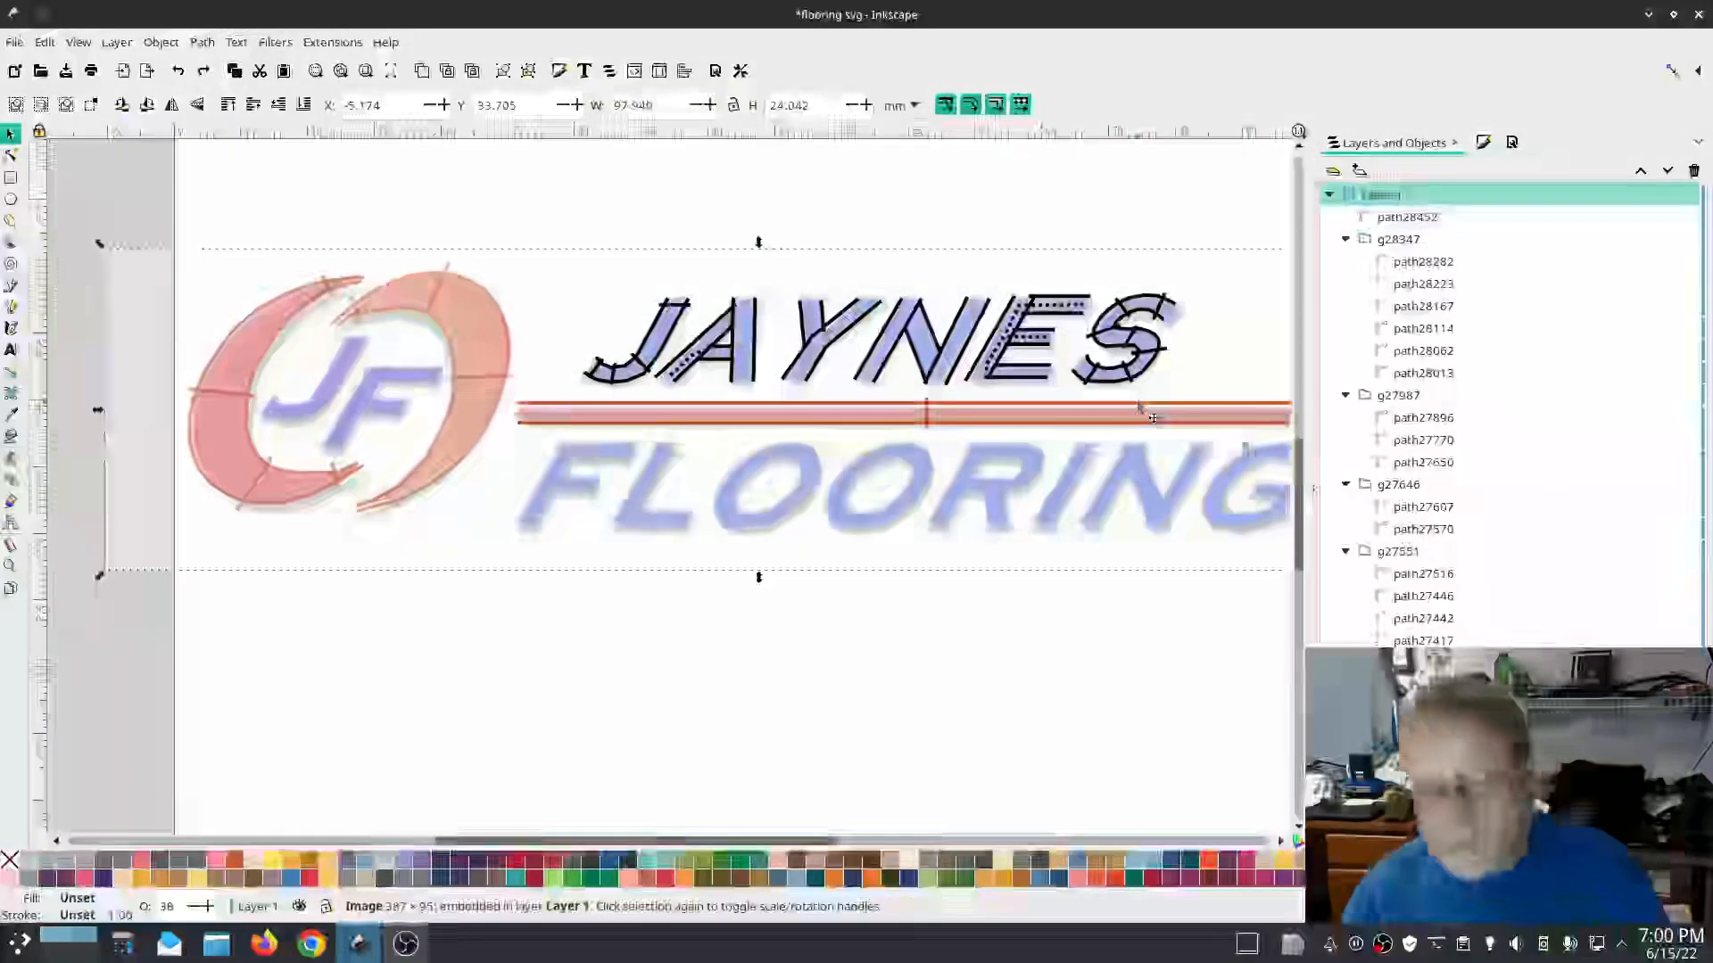
# Step: Select all the JAYNES letter groups and paths and simulate their stitching, including the realistic preview
pyautogui.click(1388, 551)
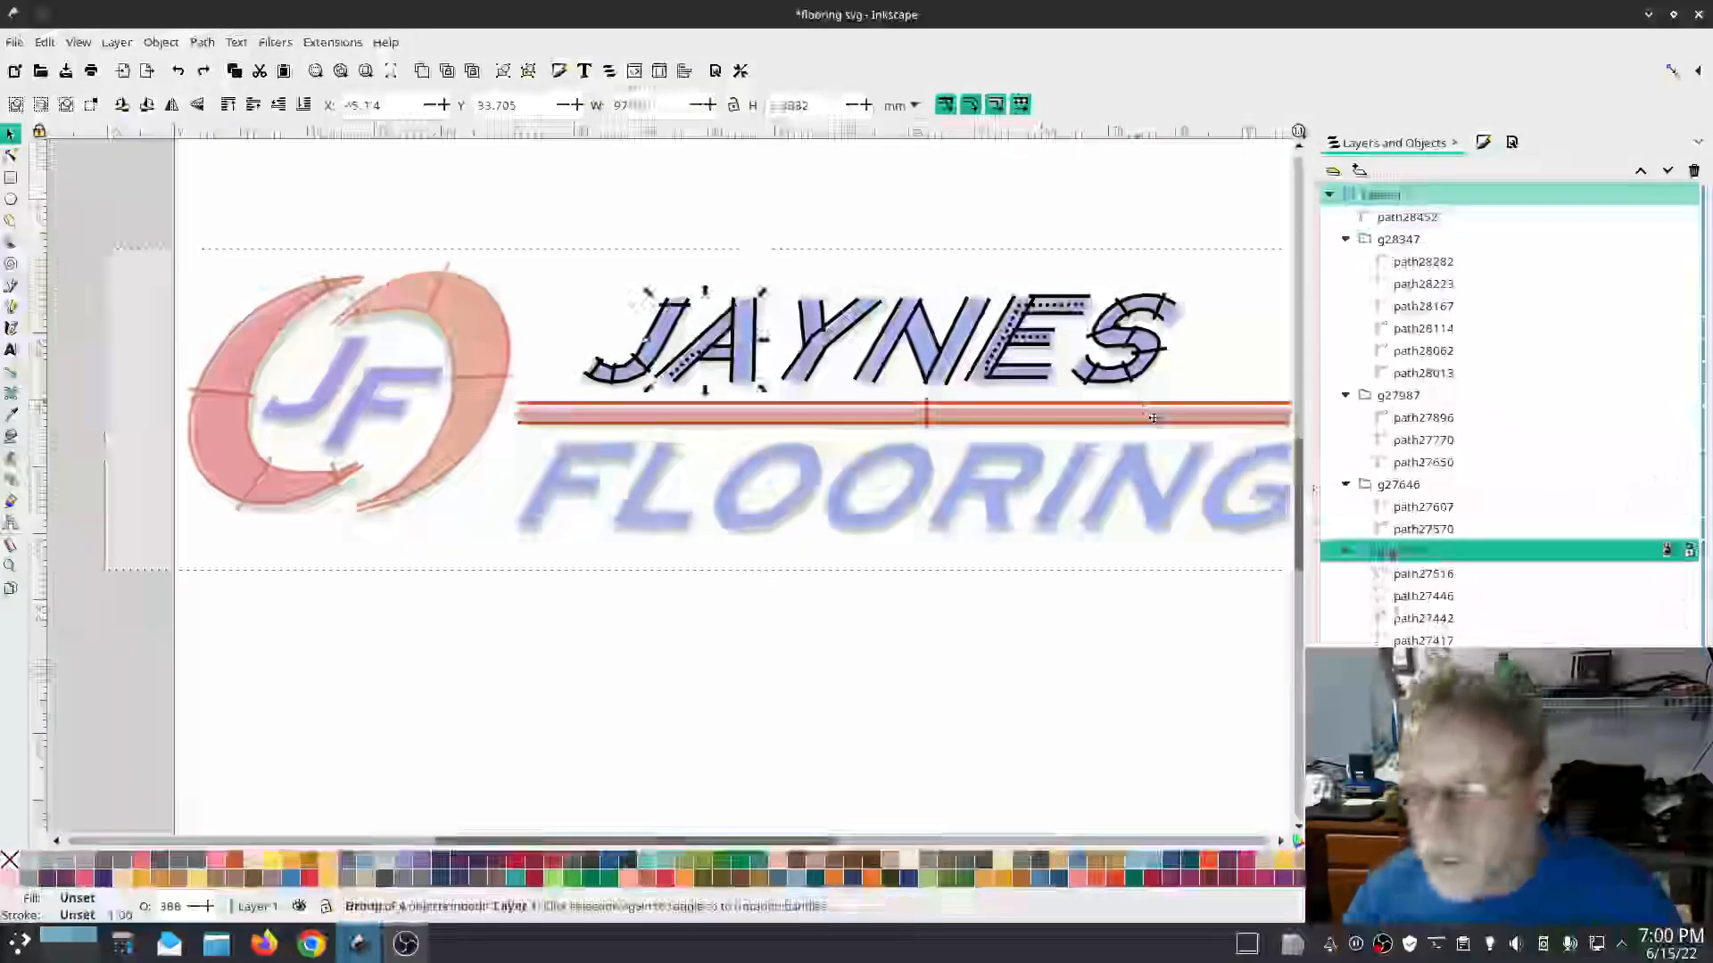
pyautogui.click(1405, 663)
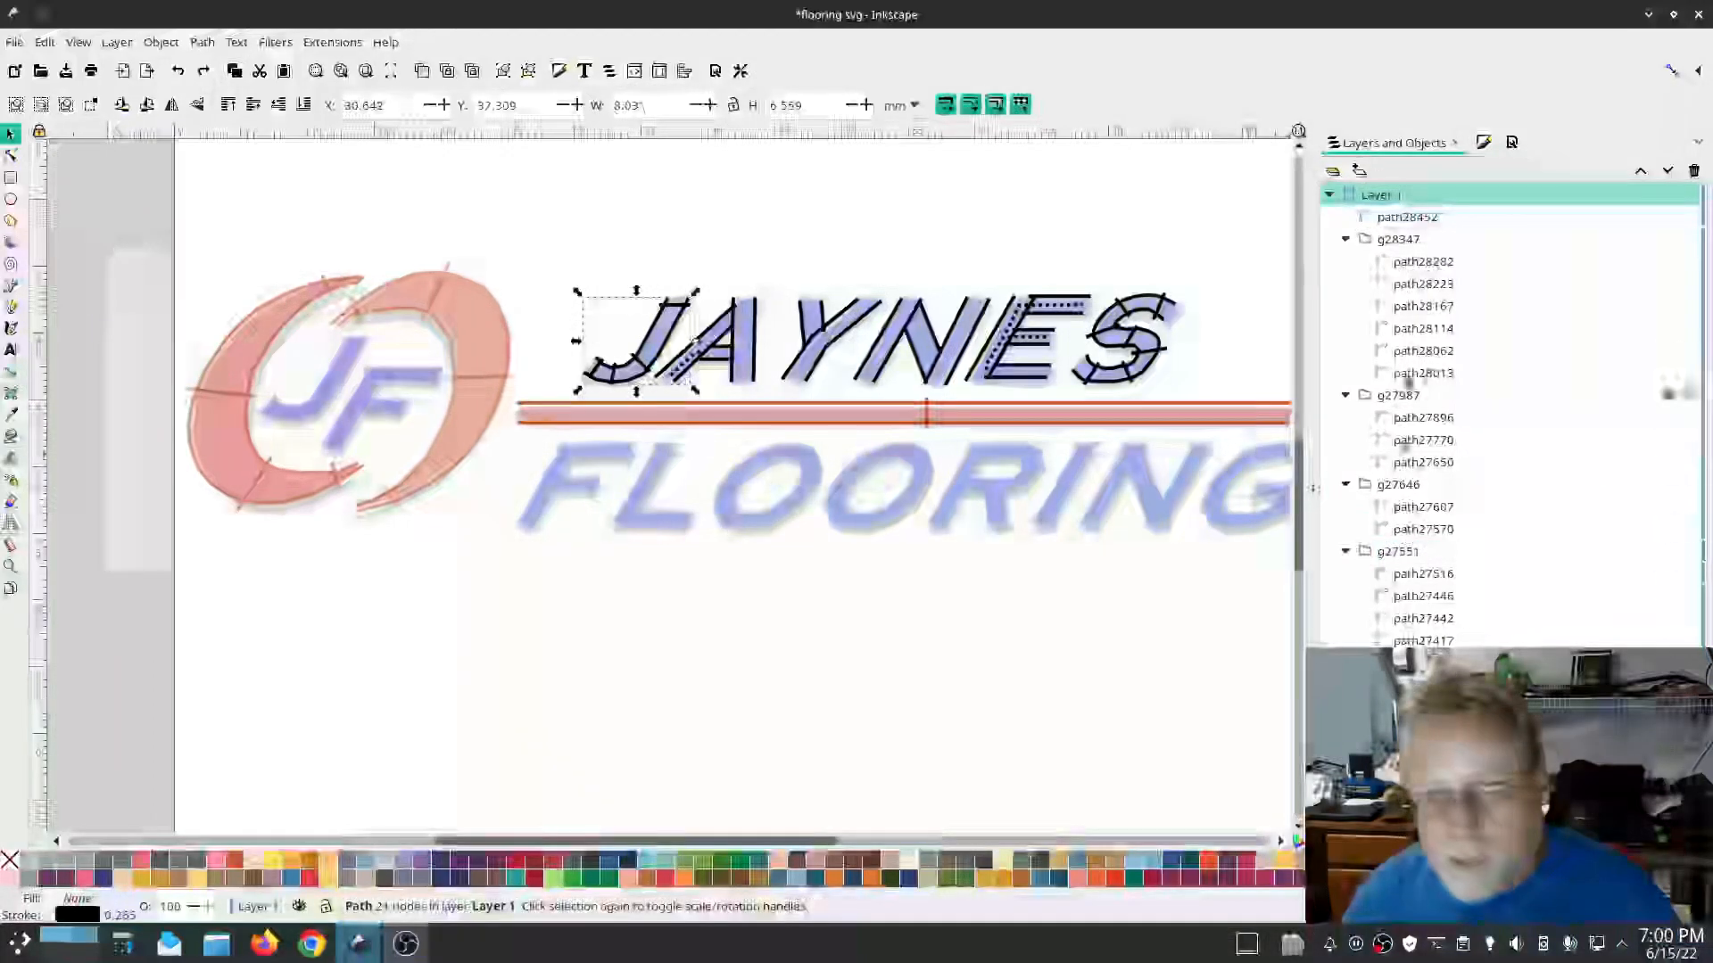
pyautogui.keyDown('shift'); pyautogui.click(1394, 219); pyautogui.keyUp('shift')
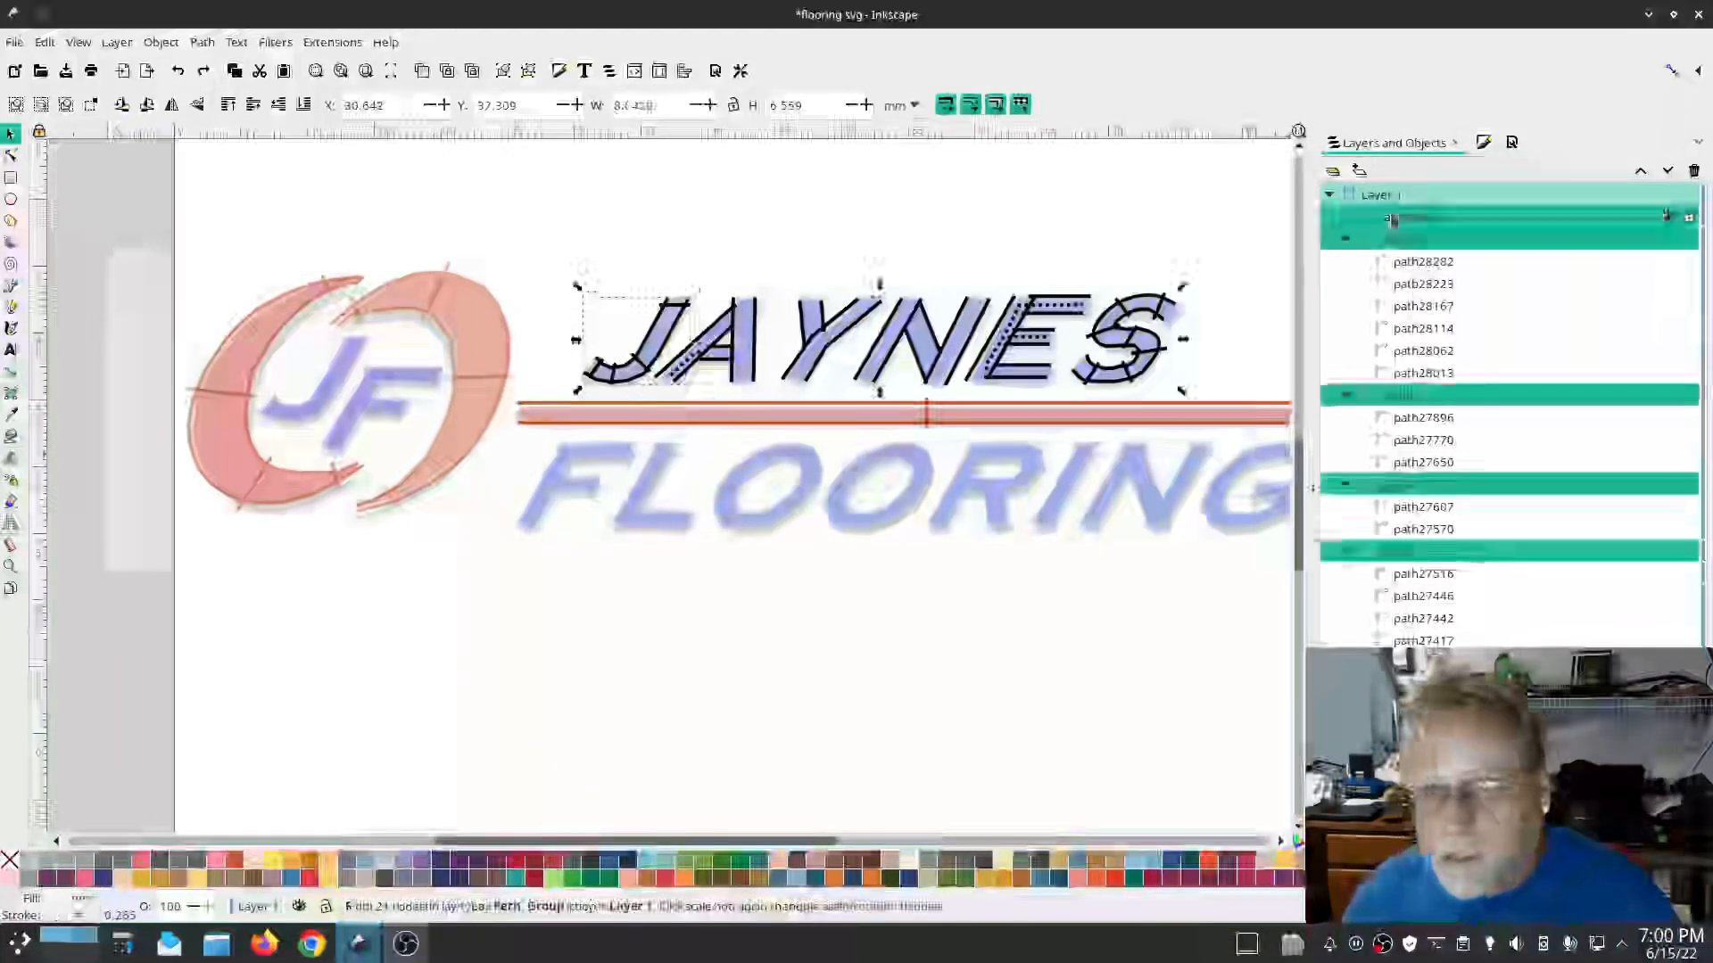
pyautogui.click(333, 42)
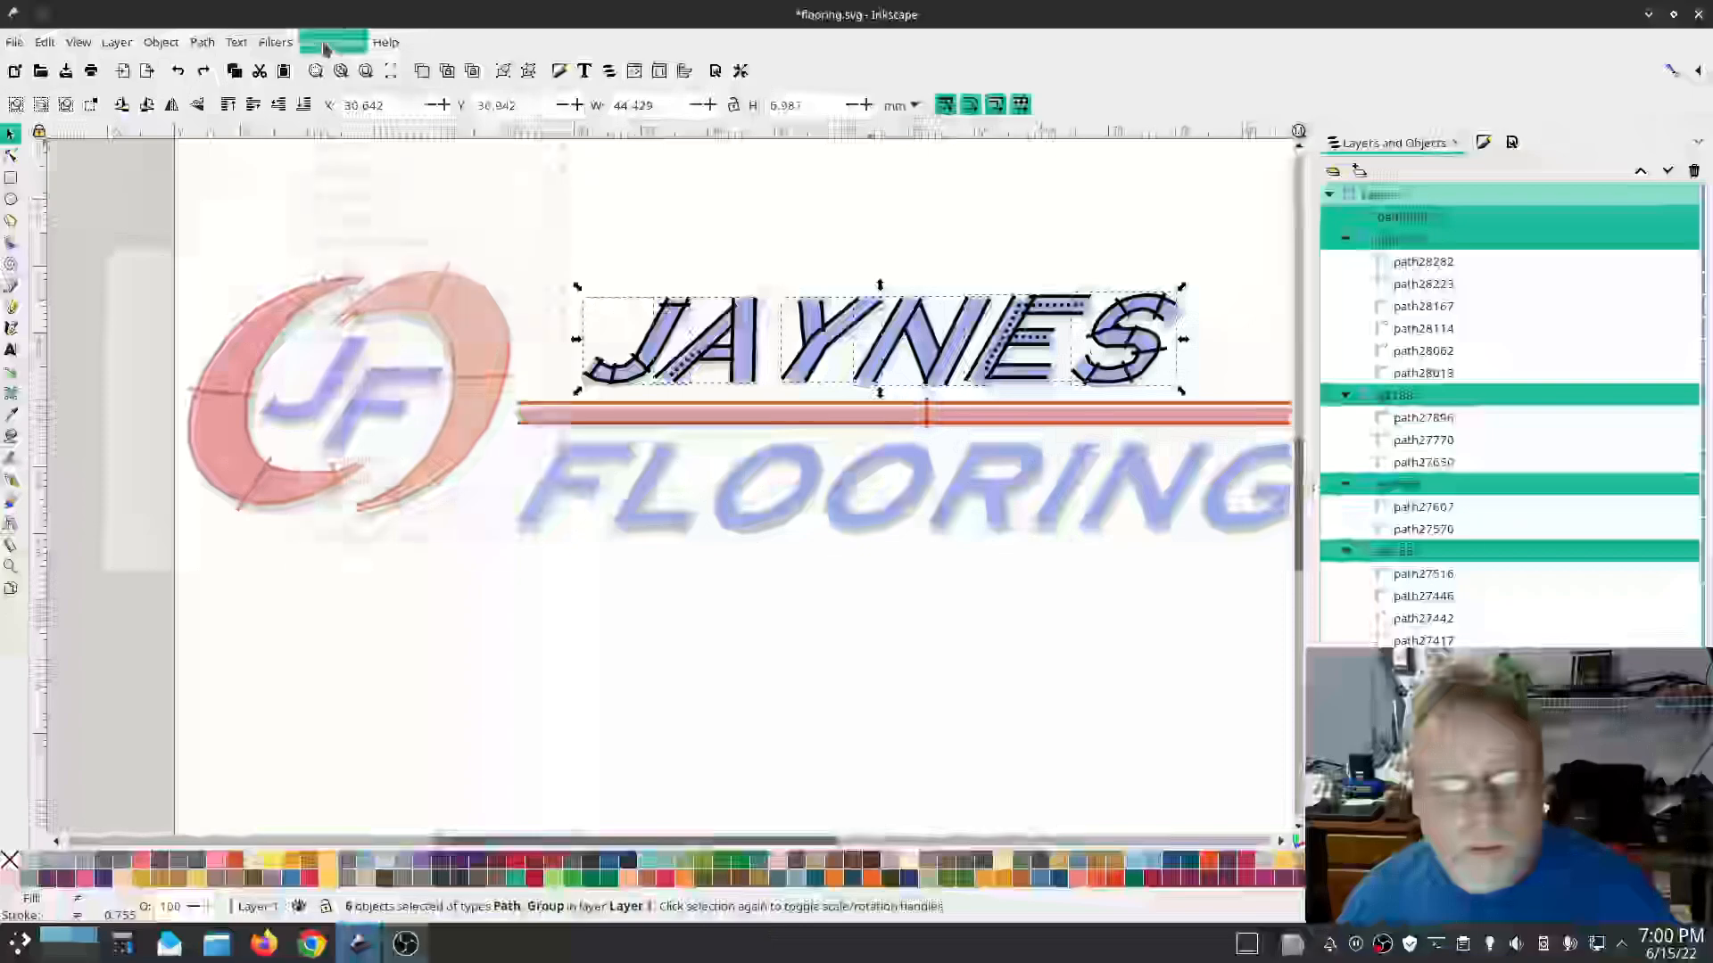
pyautogui.moveTo(355, 291)
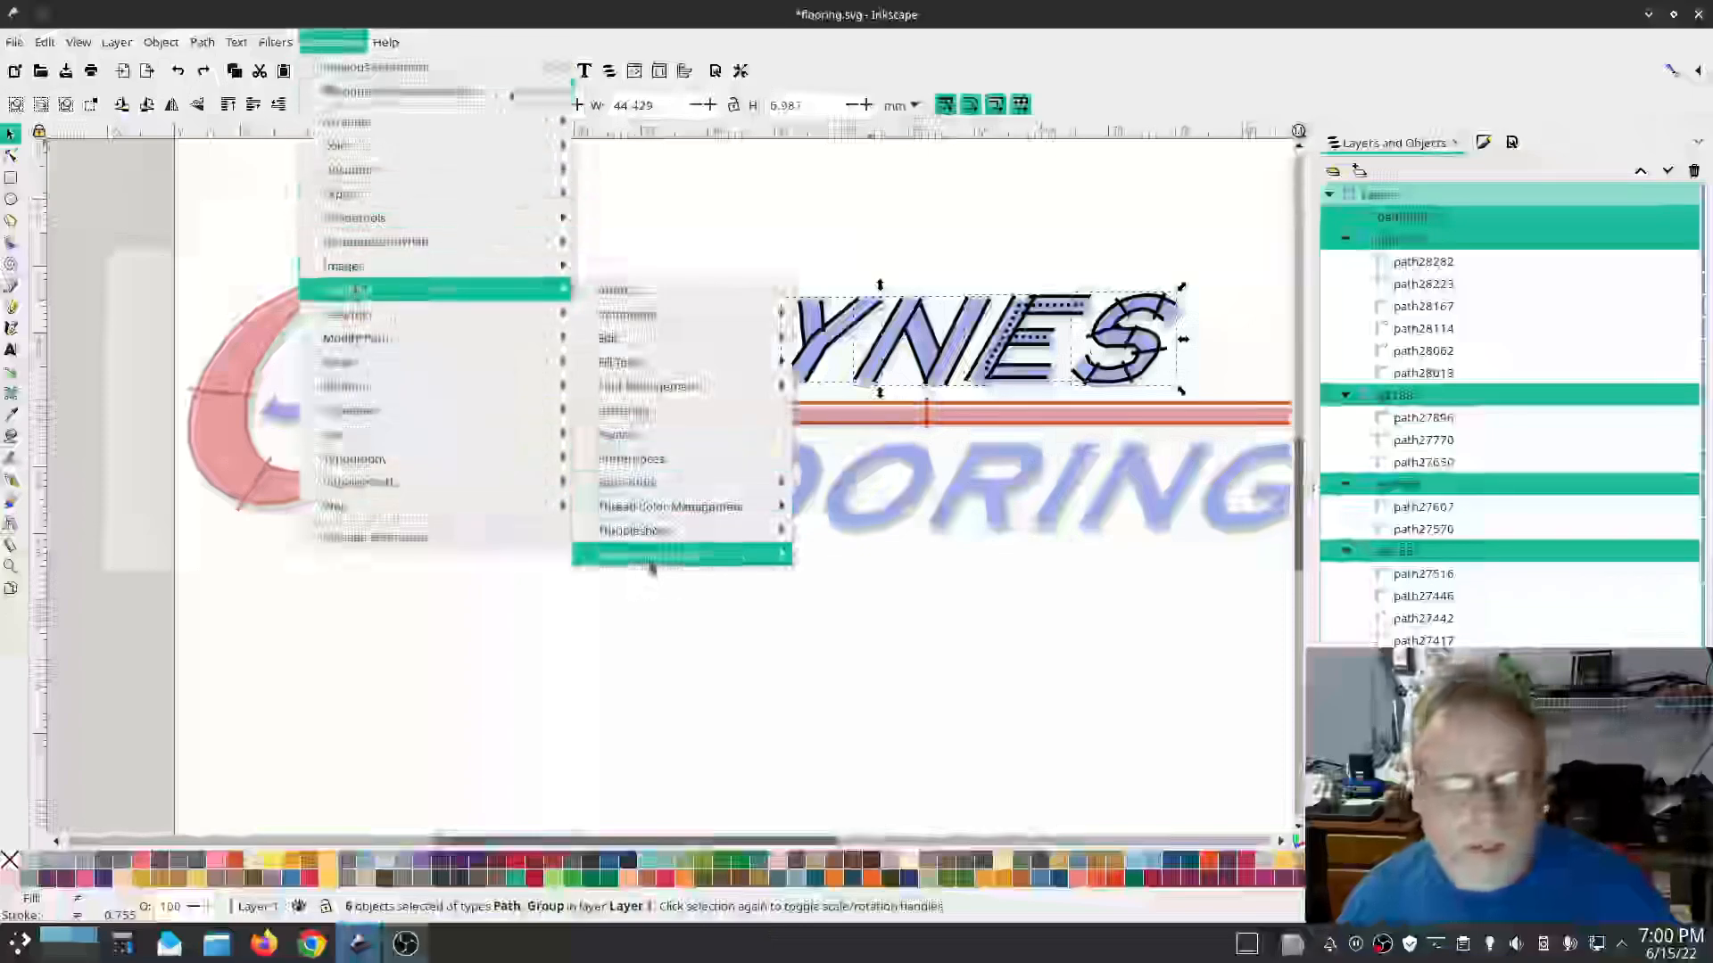
pyautogui.moveTo(758, 555)
pyautogui.click(886, 606)
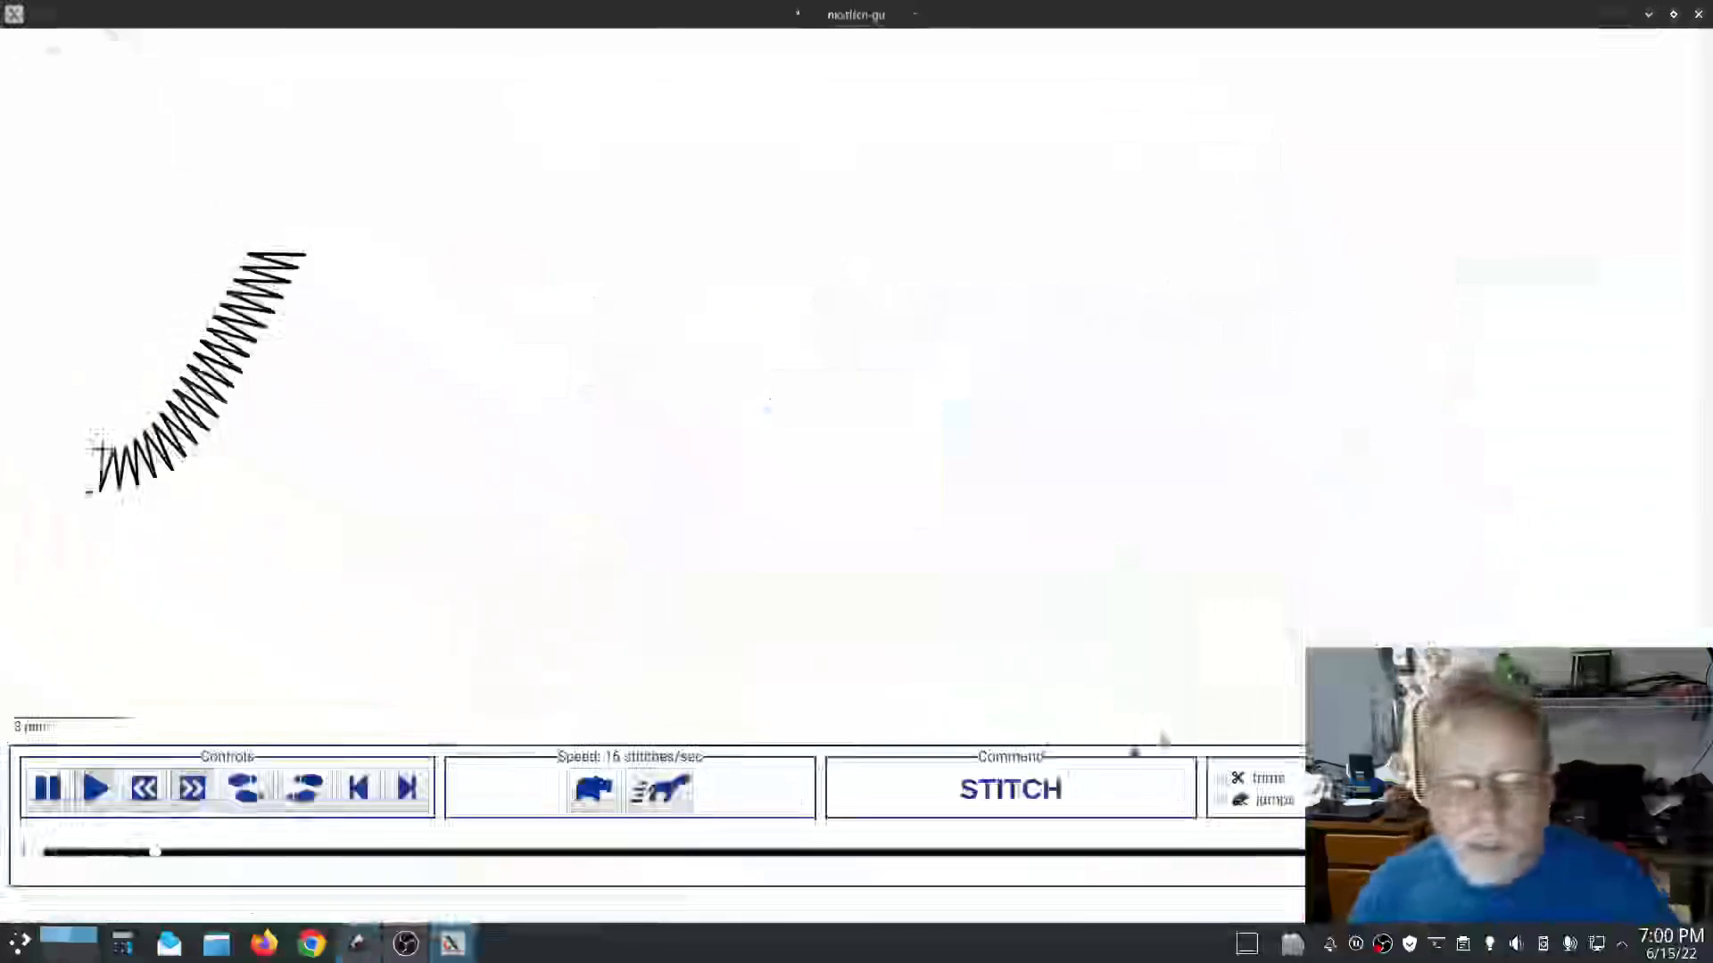
pyautogui.press('pageup')
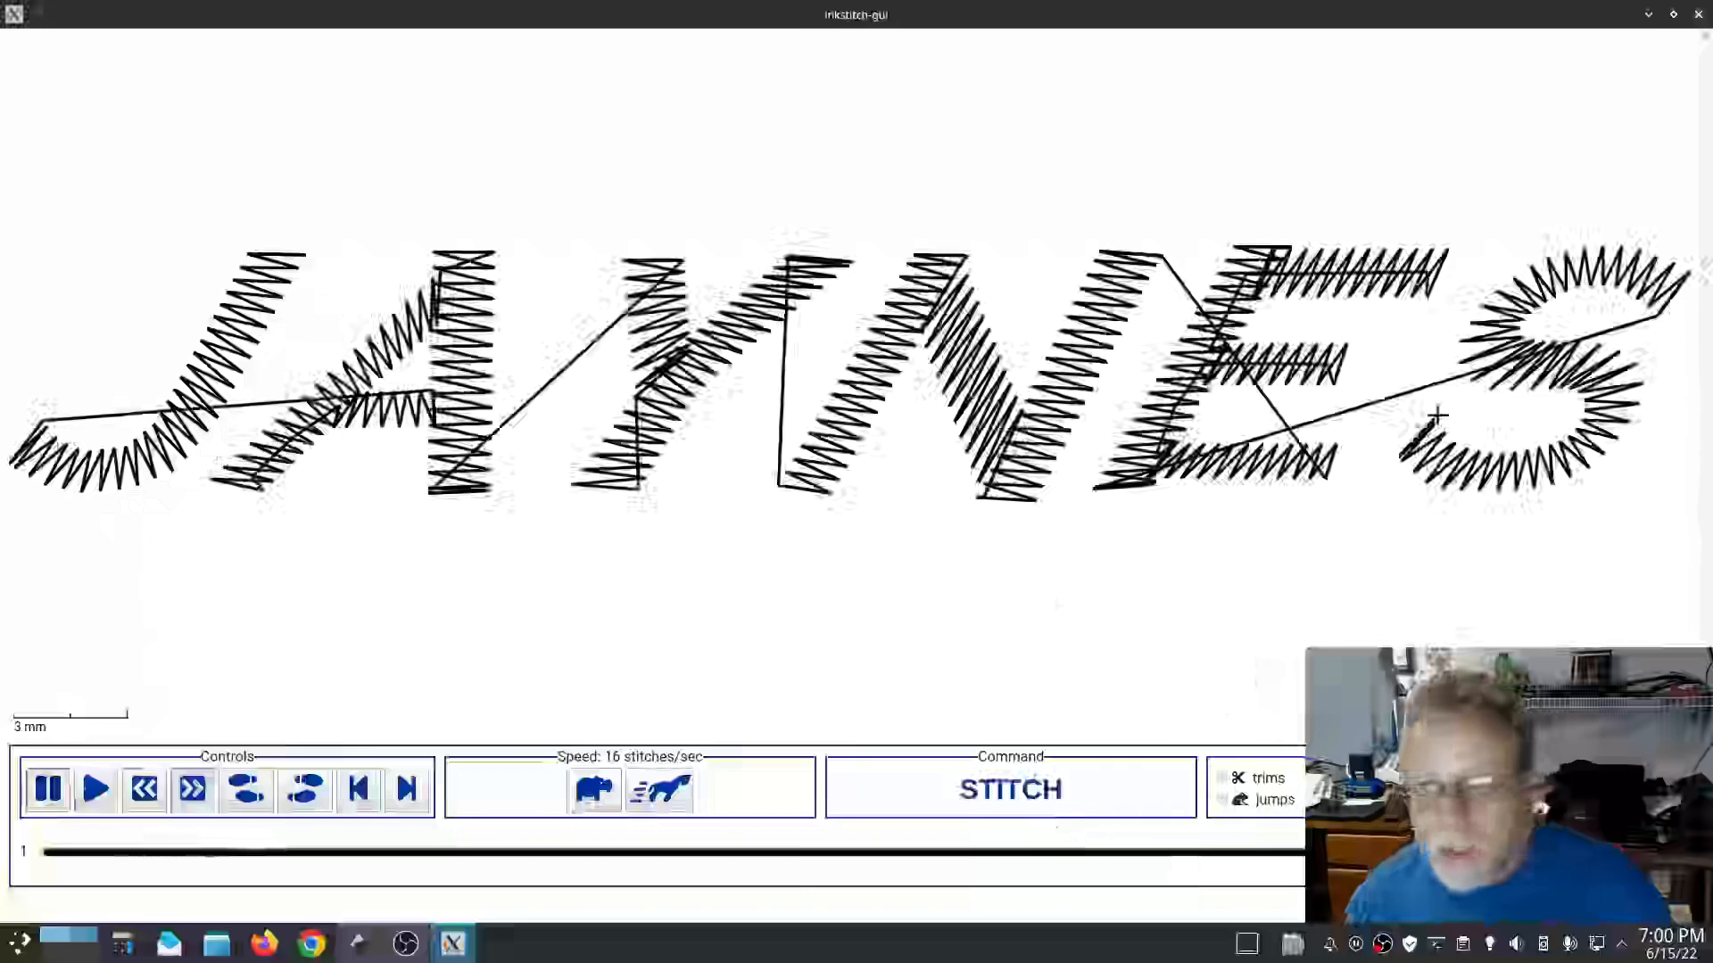
pyautogui.click(1540, 803)
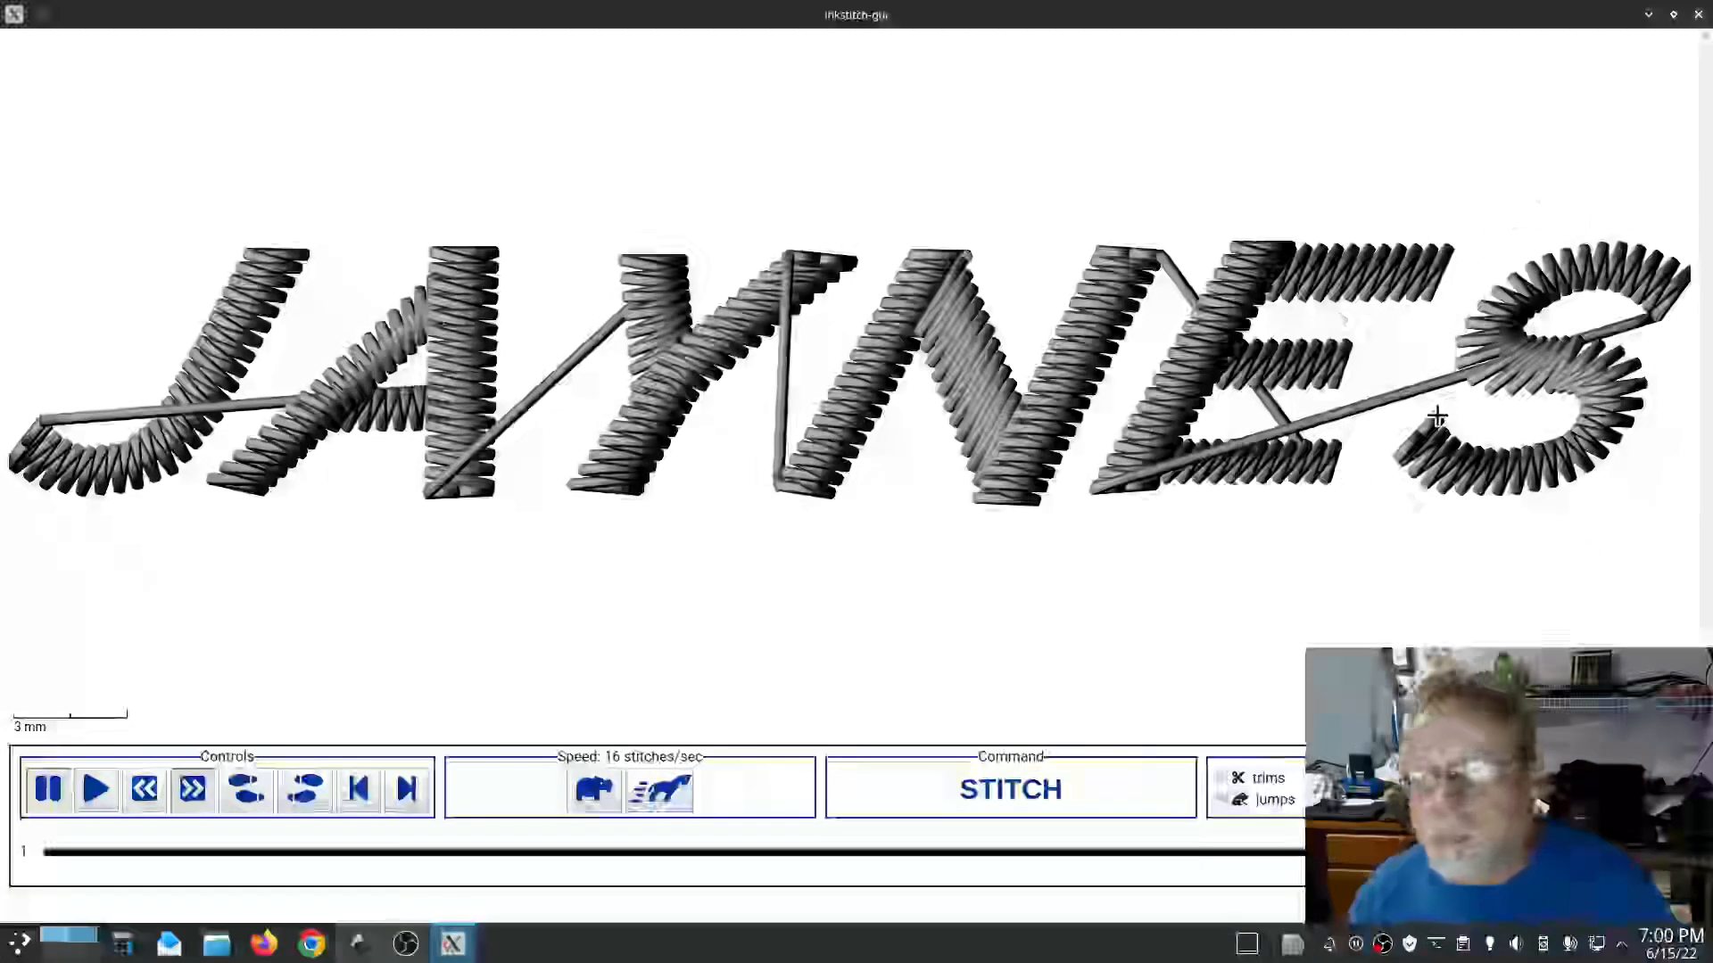
pyautogui.click(1697, 14)
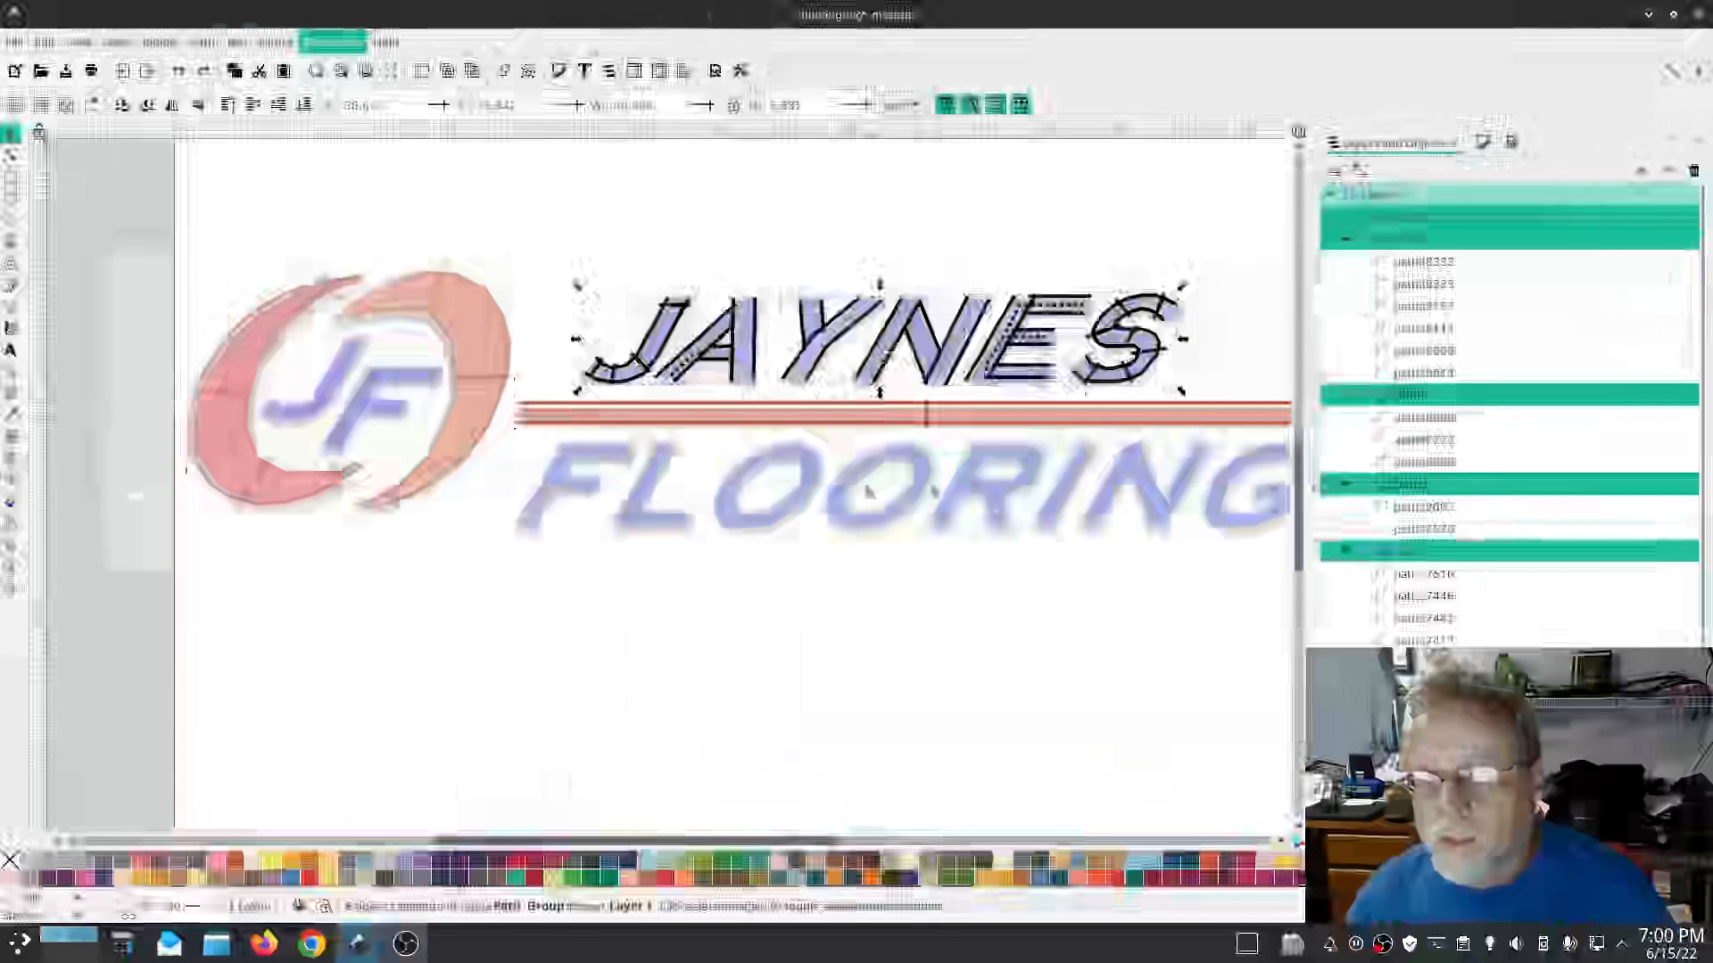
# Step: Stretch the bottom bar of the E in JAYNES downward to about 1.4 mm high
pyautogui.scroll(5, 987, 434)
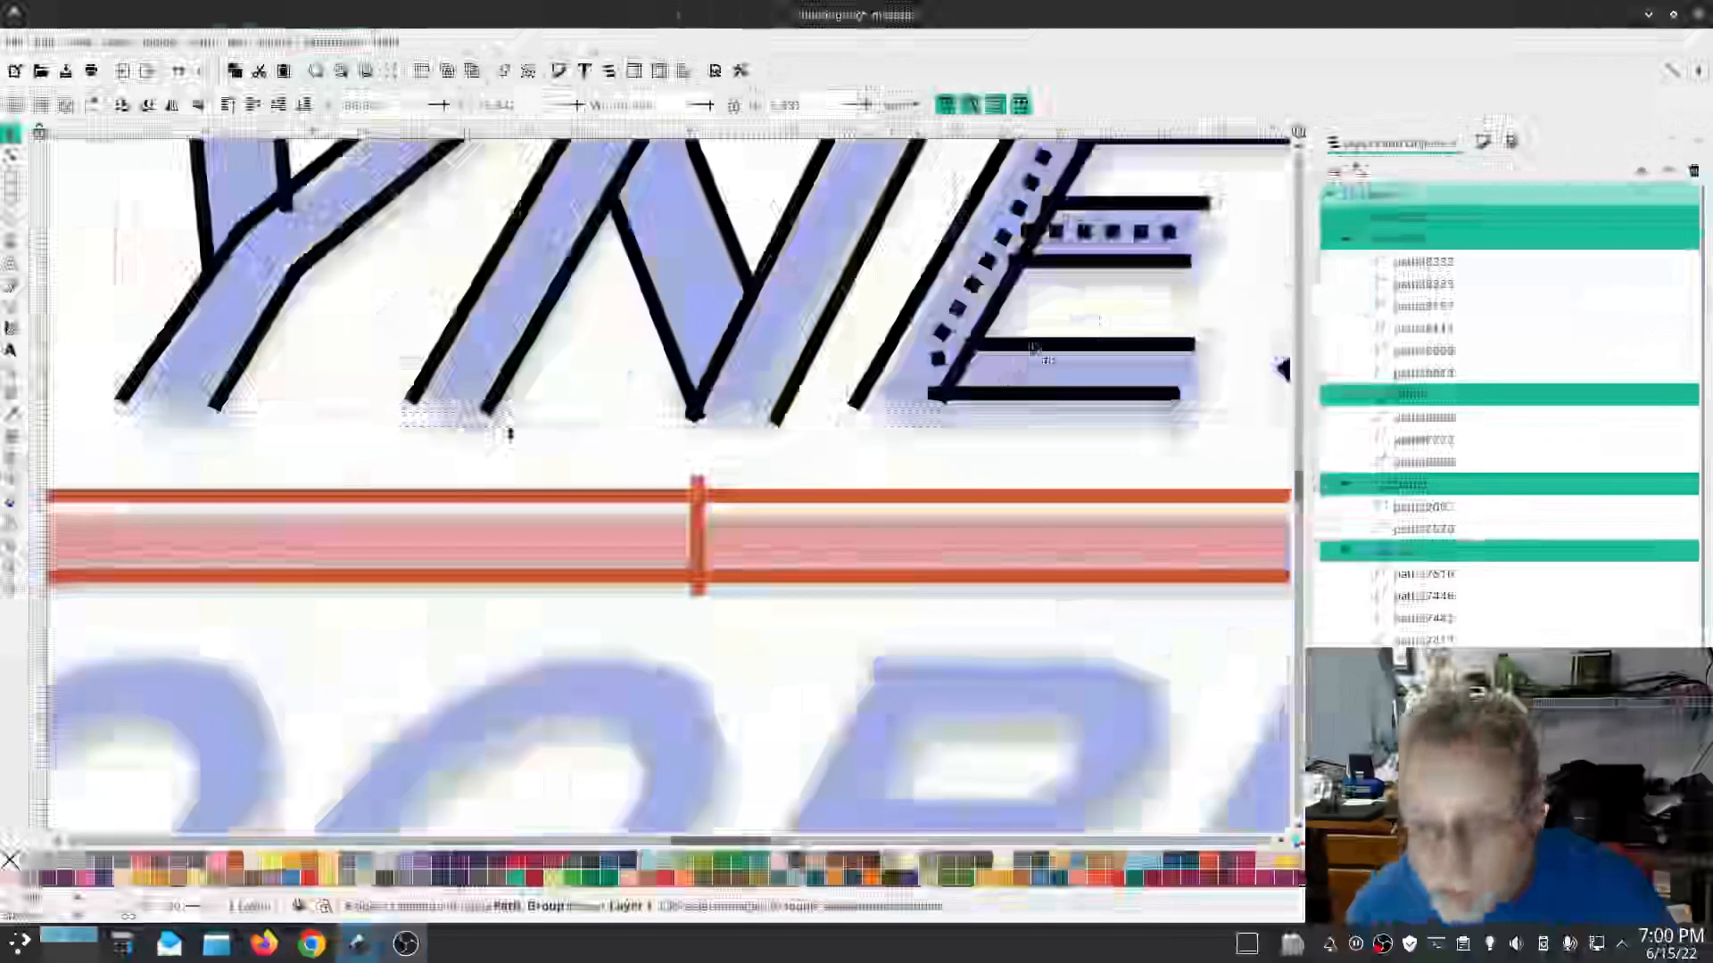
pyautogui.click(1045, 347)
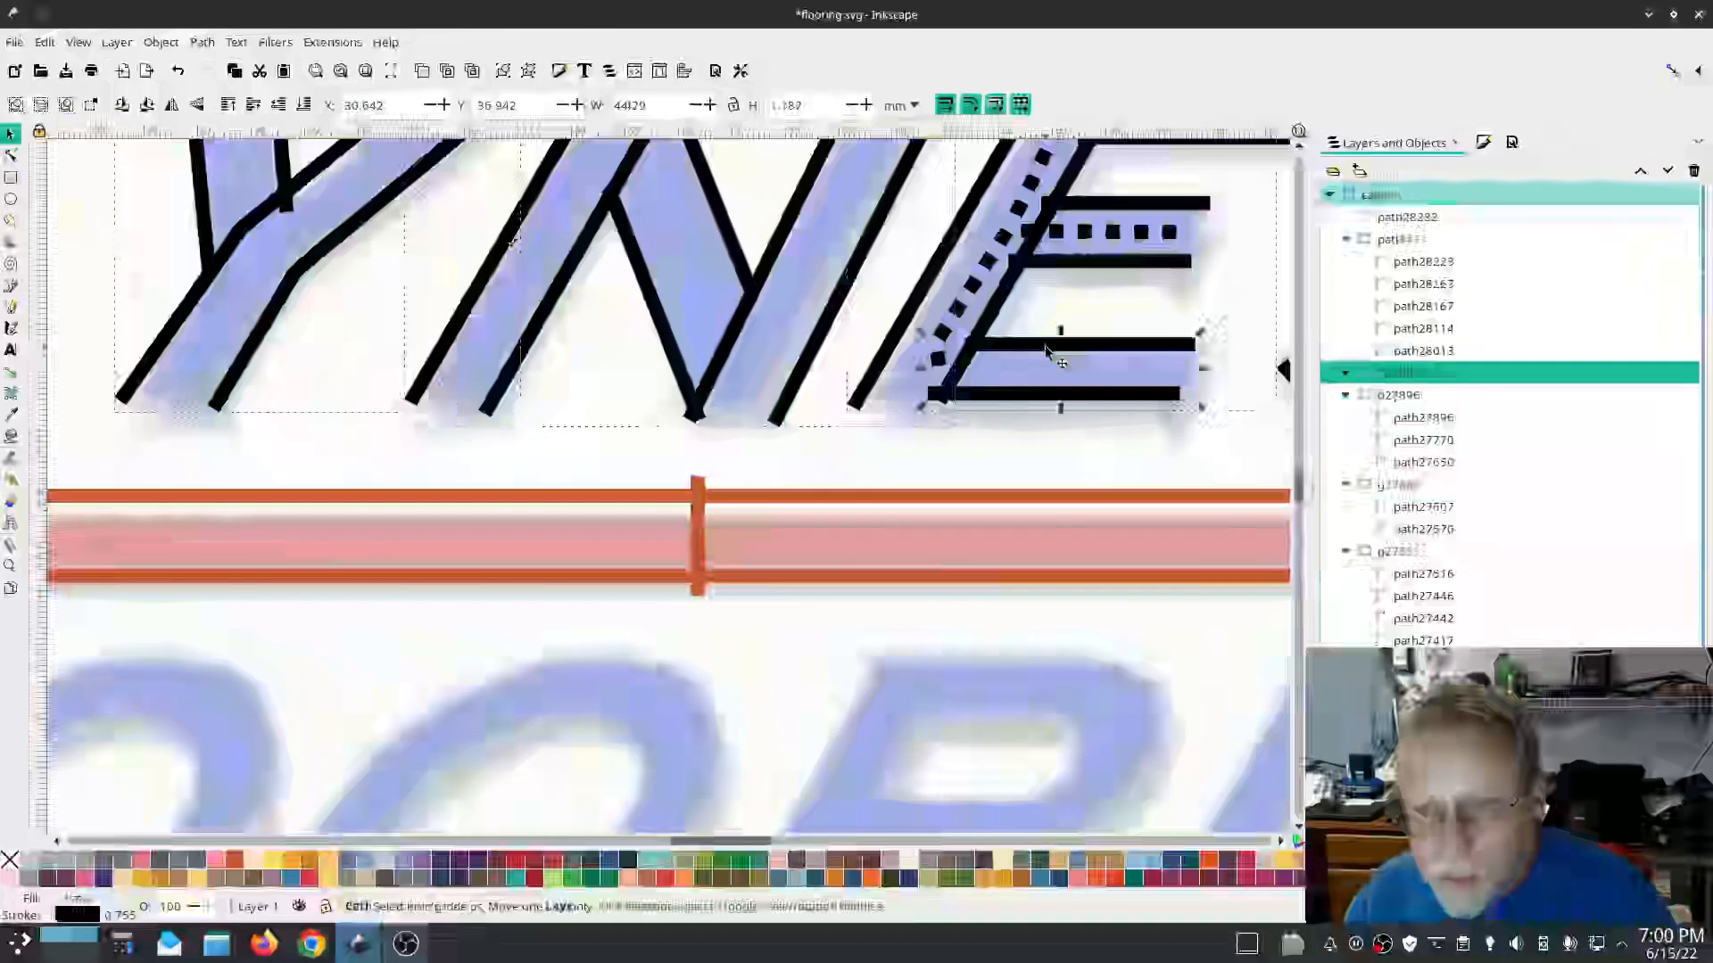
pyautogui.click(1010, 398)
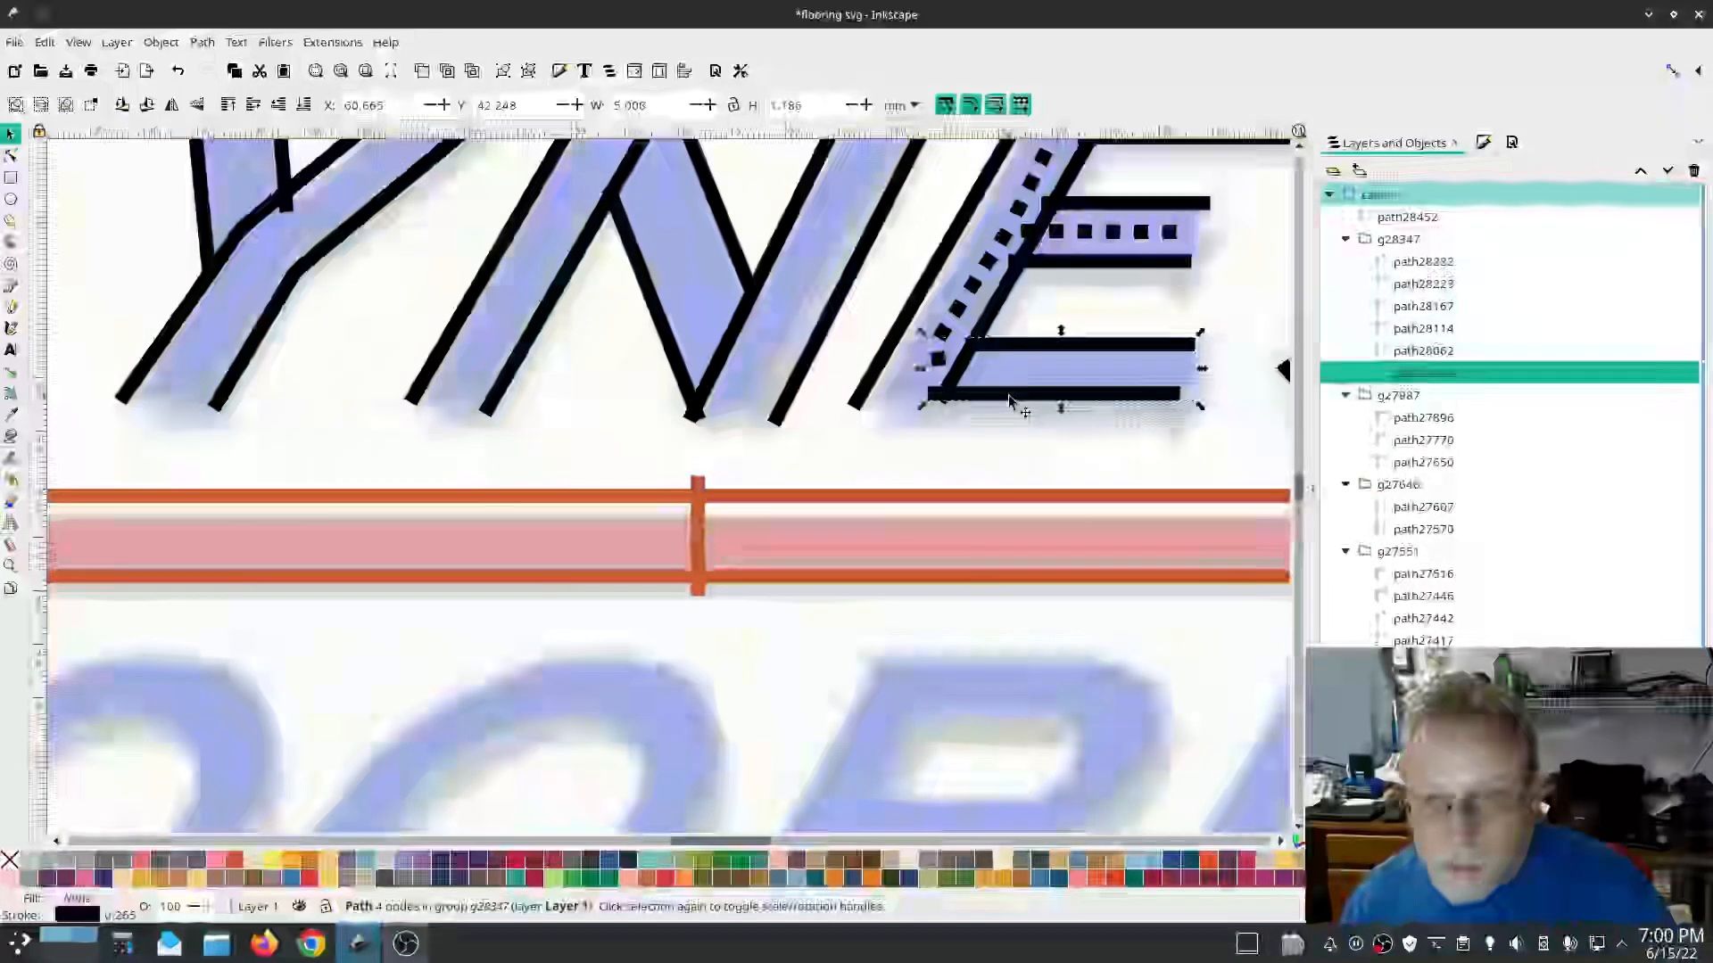
pyautogui.click(1008, 395)
pyautogui.keyDown('ctrl'); pyautogui.click(1041, 393); pyautogui.keyUp('ctrl')
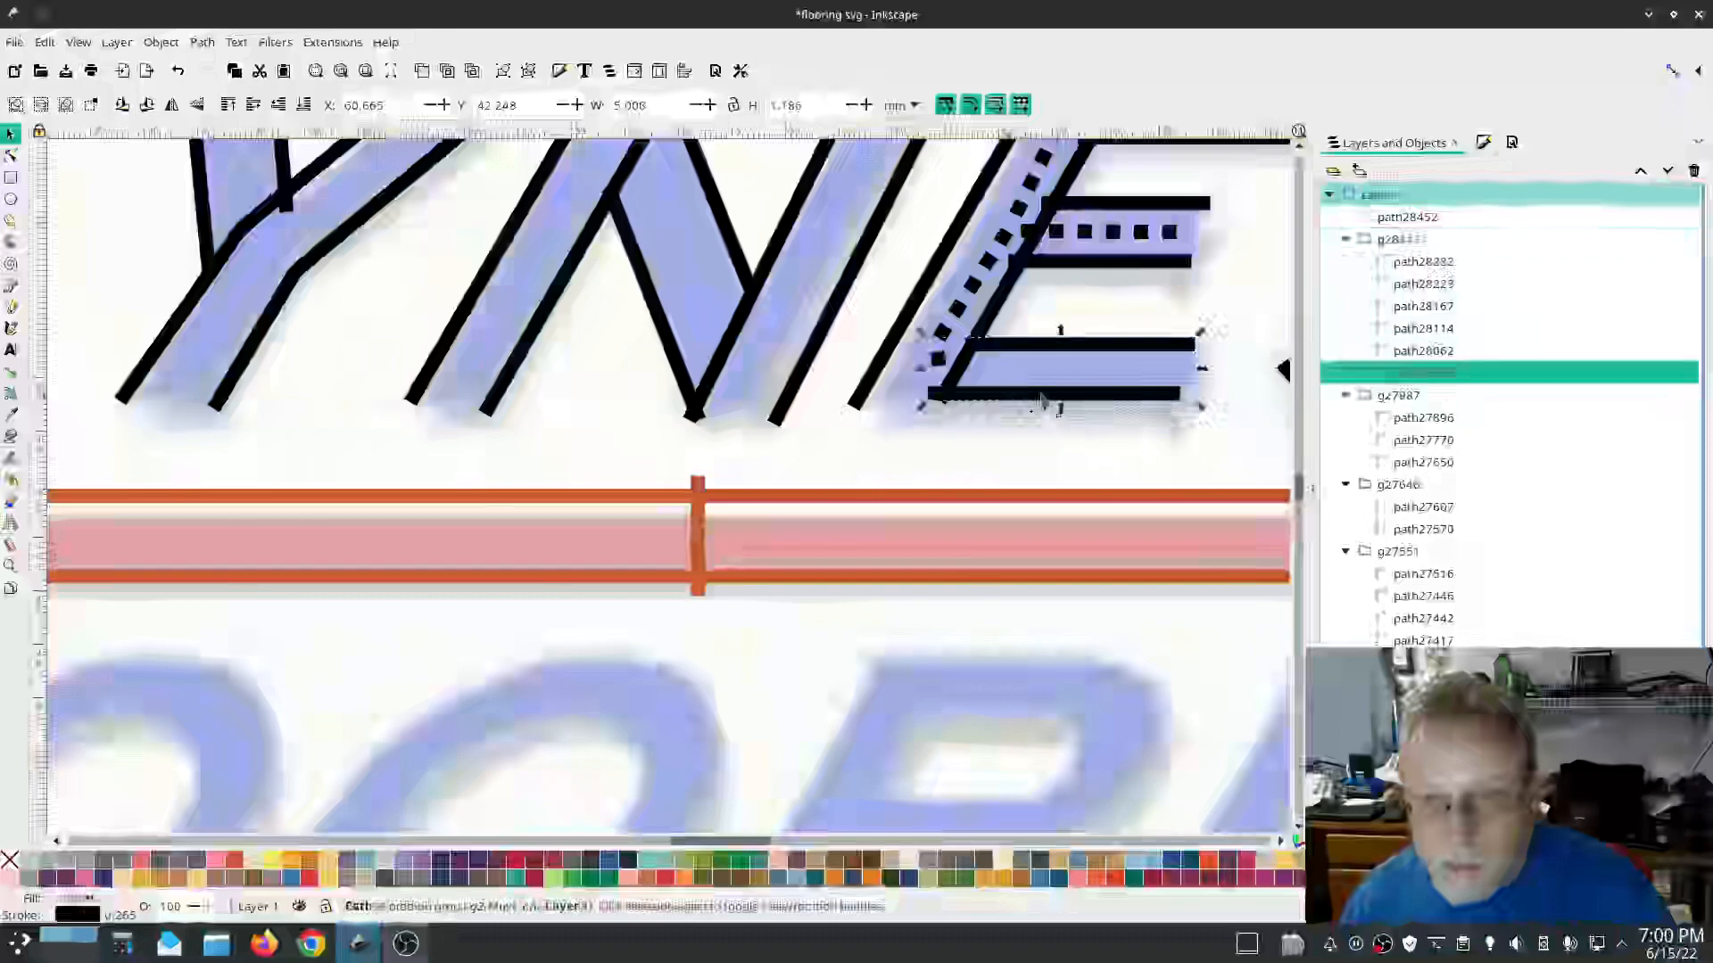
pyautogui.moveTo(1060, 412); pyautogui.dragTo(1062, 430)
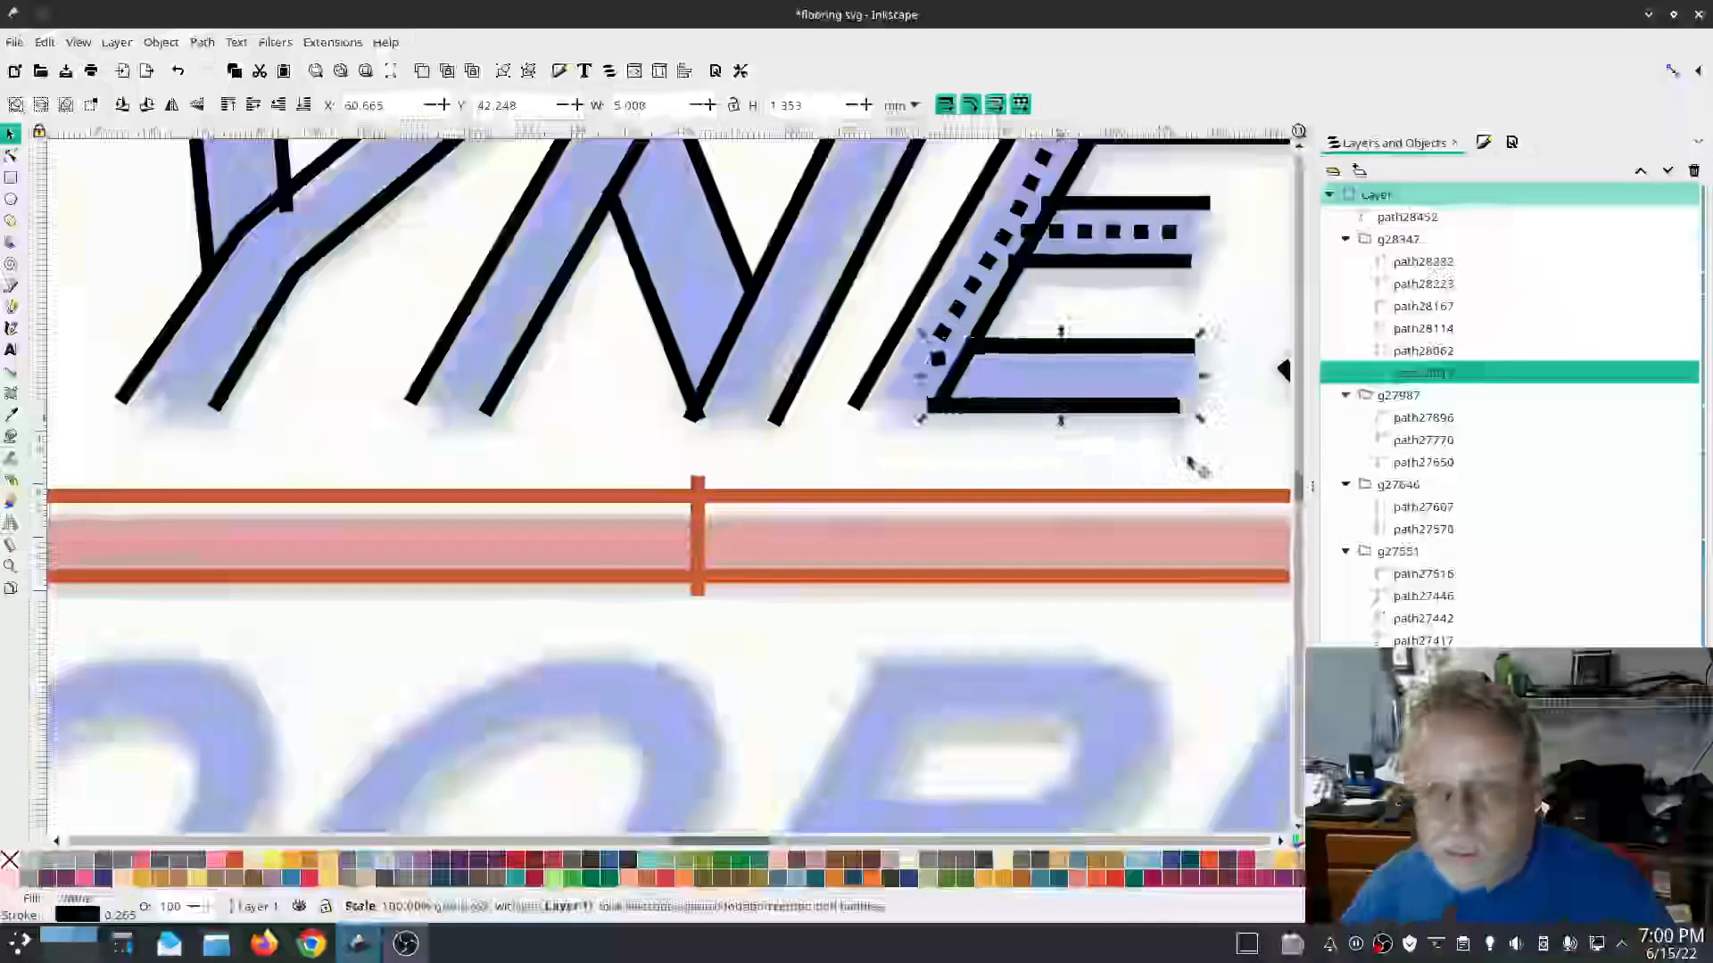
pyautogui.scroll(5, 1242, 437)
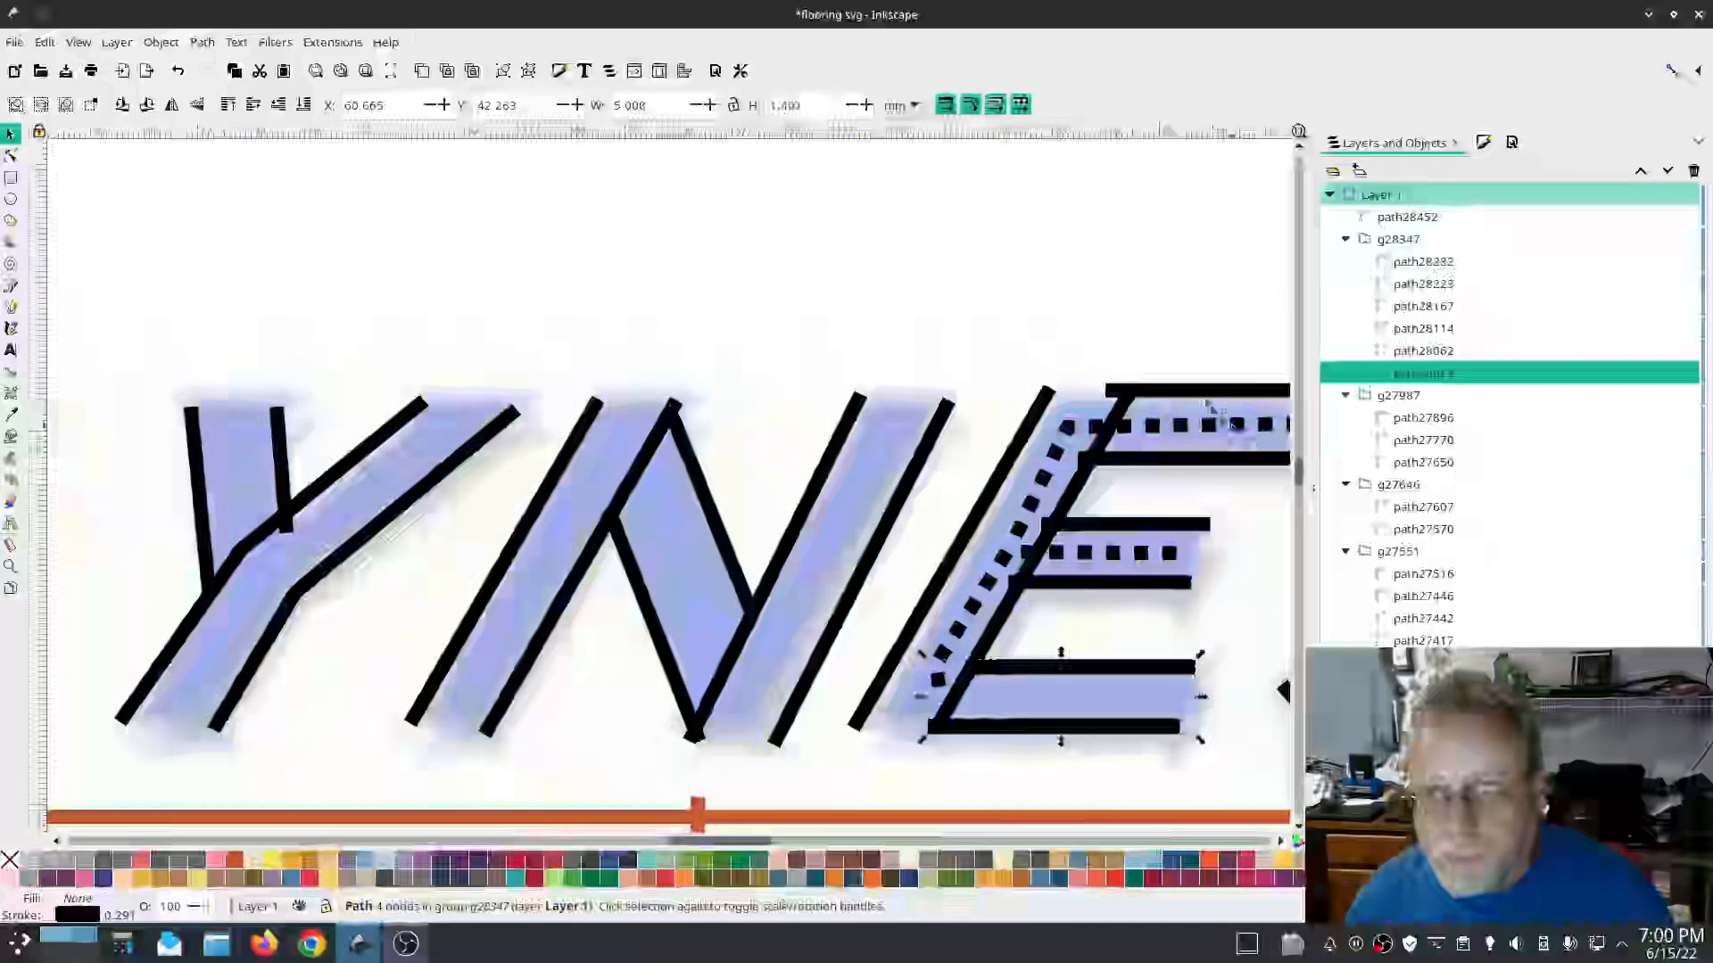
pyautogui.scroll(-3, 1231, 547)
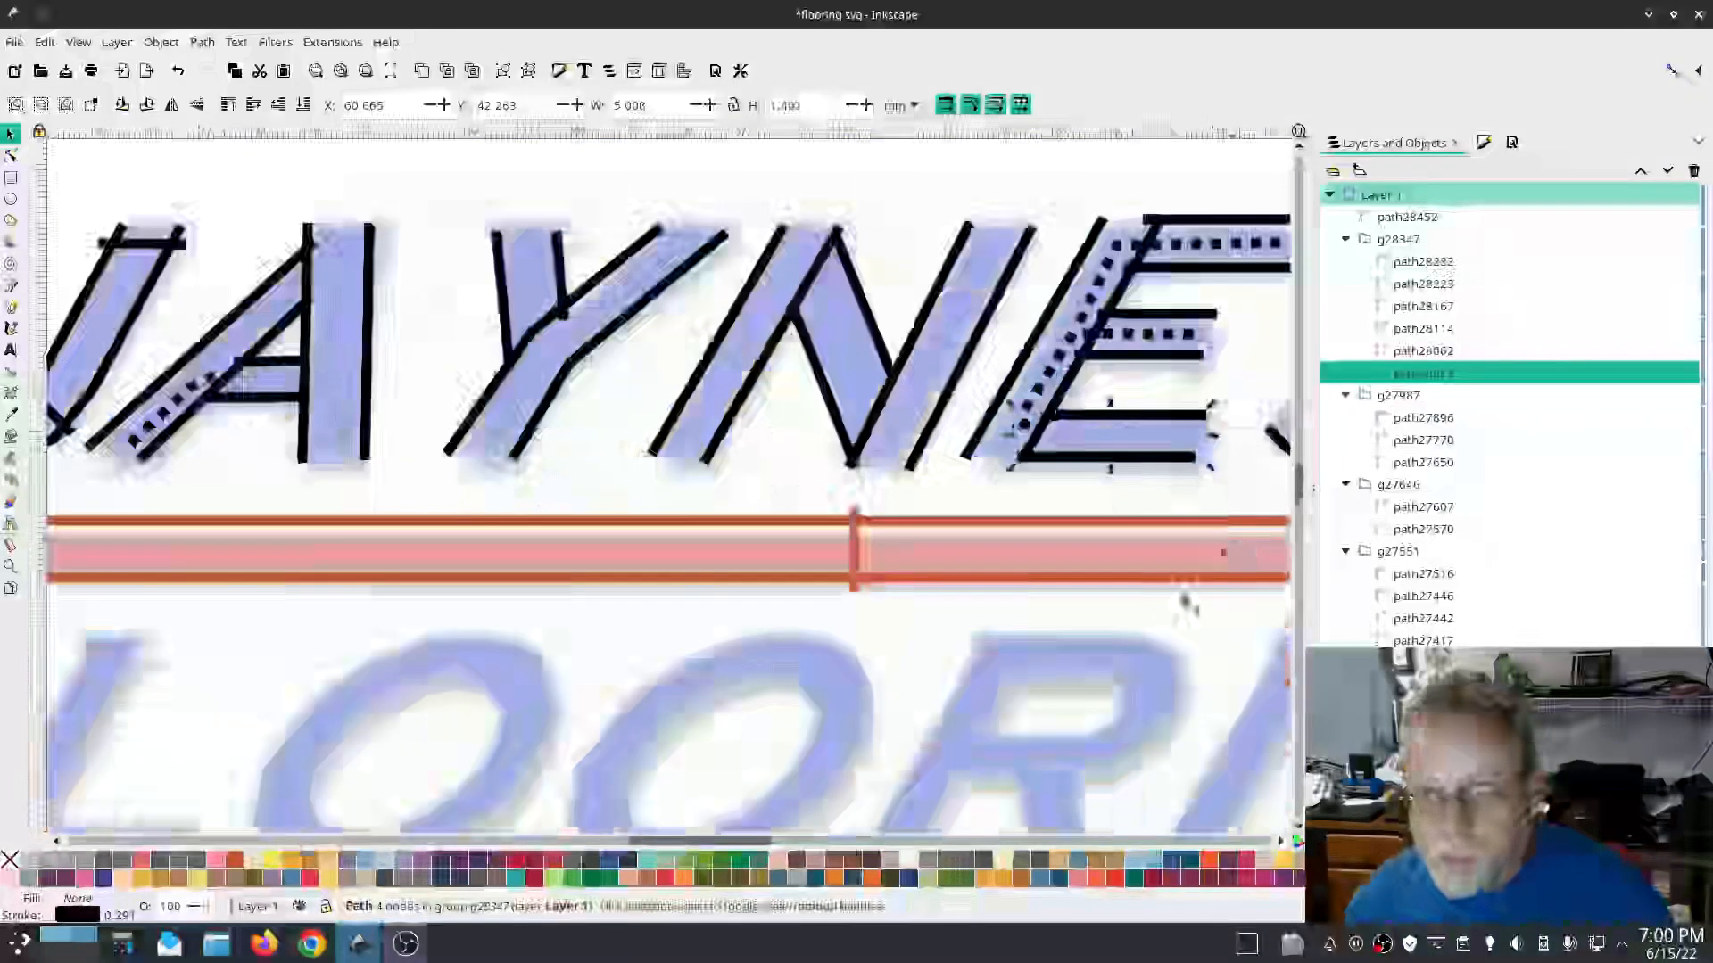
pyautogui.scroll(-4, 986, 650)
pyautogui.press('Escape')
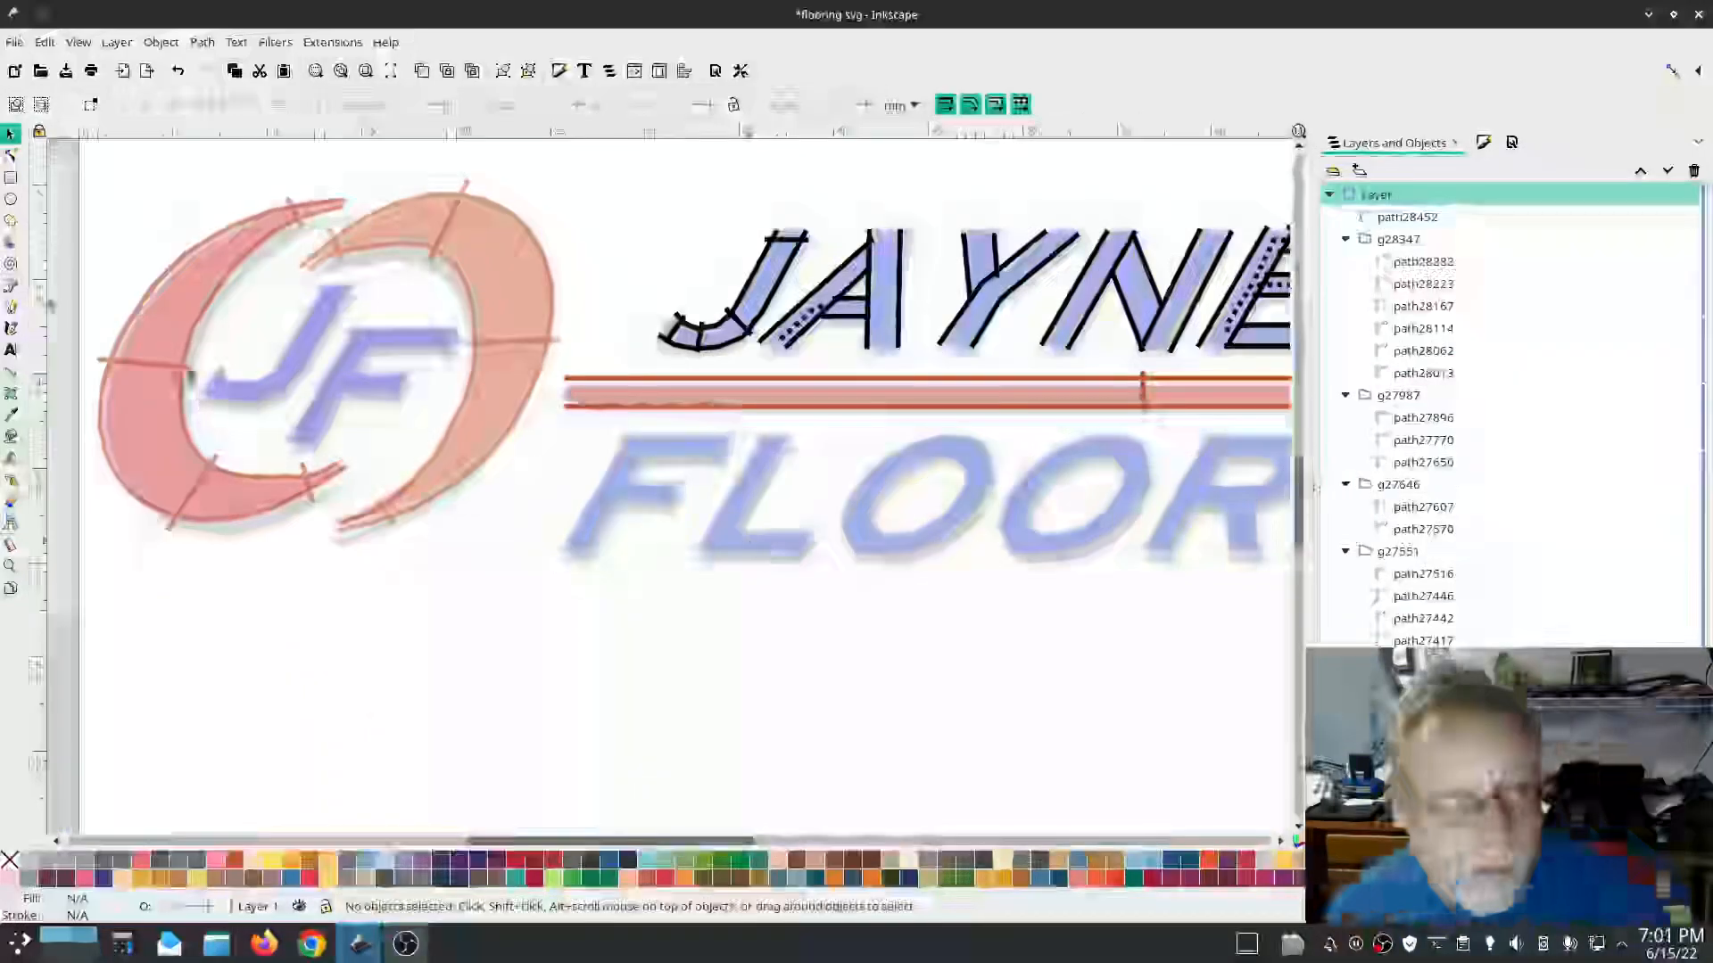
# Step: Draw two straight horizontal rails along the upper and lower edges of the F's middle bar in FLOORING
pyautogui.hscroll(5, 614, 598)
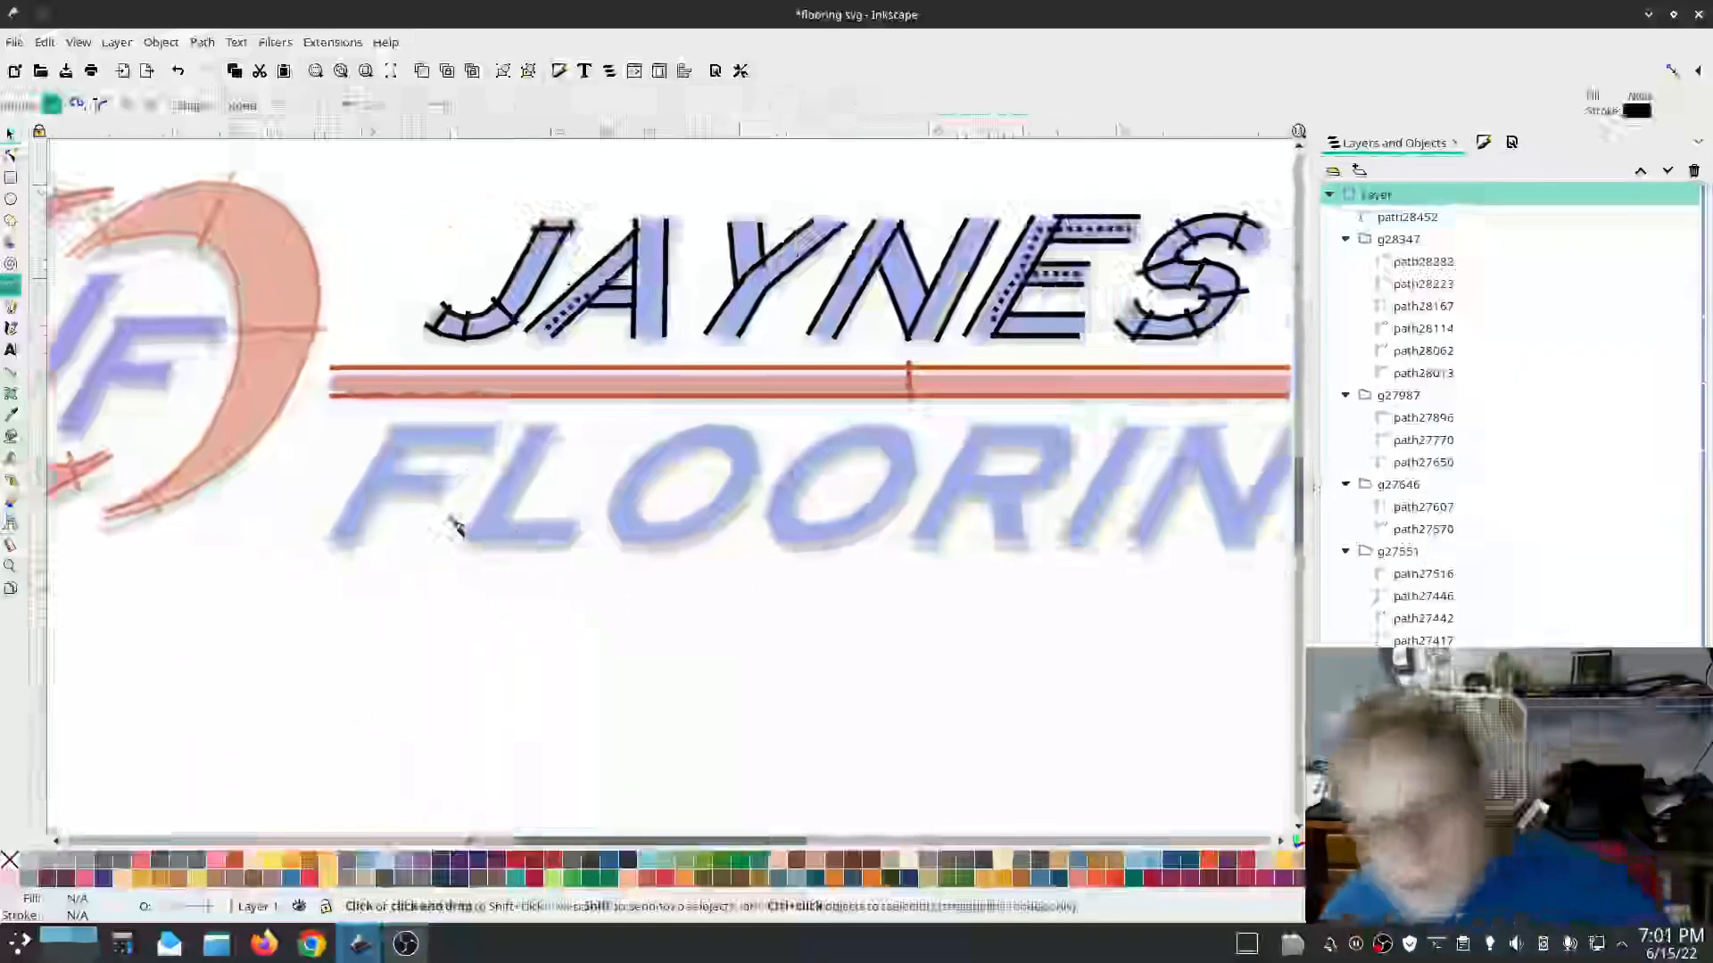
pyautogui.scroll(3, 427, 486)
pyautogui.click(471, 460)
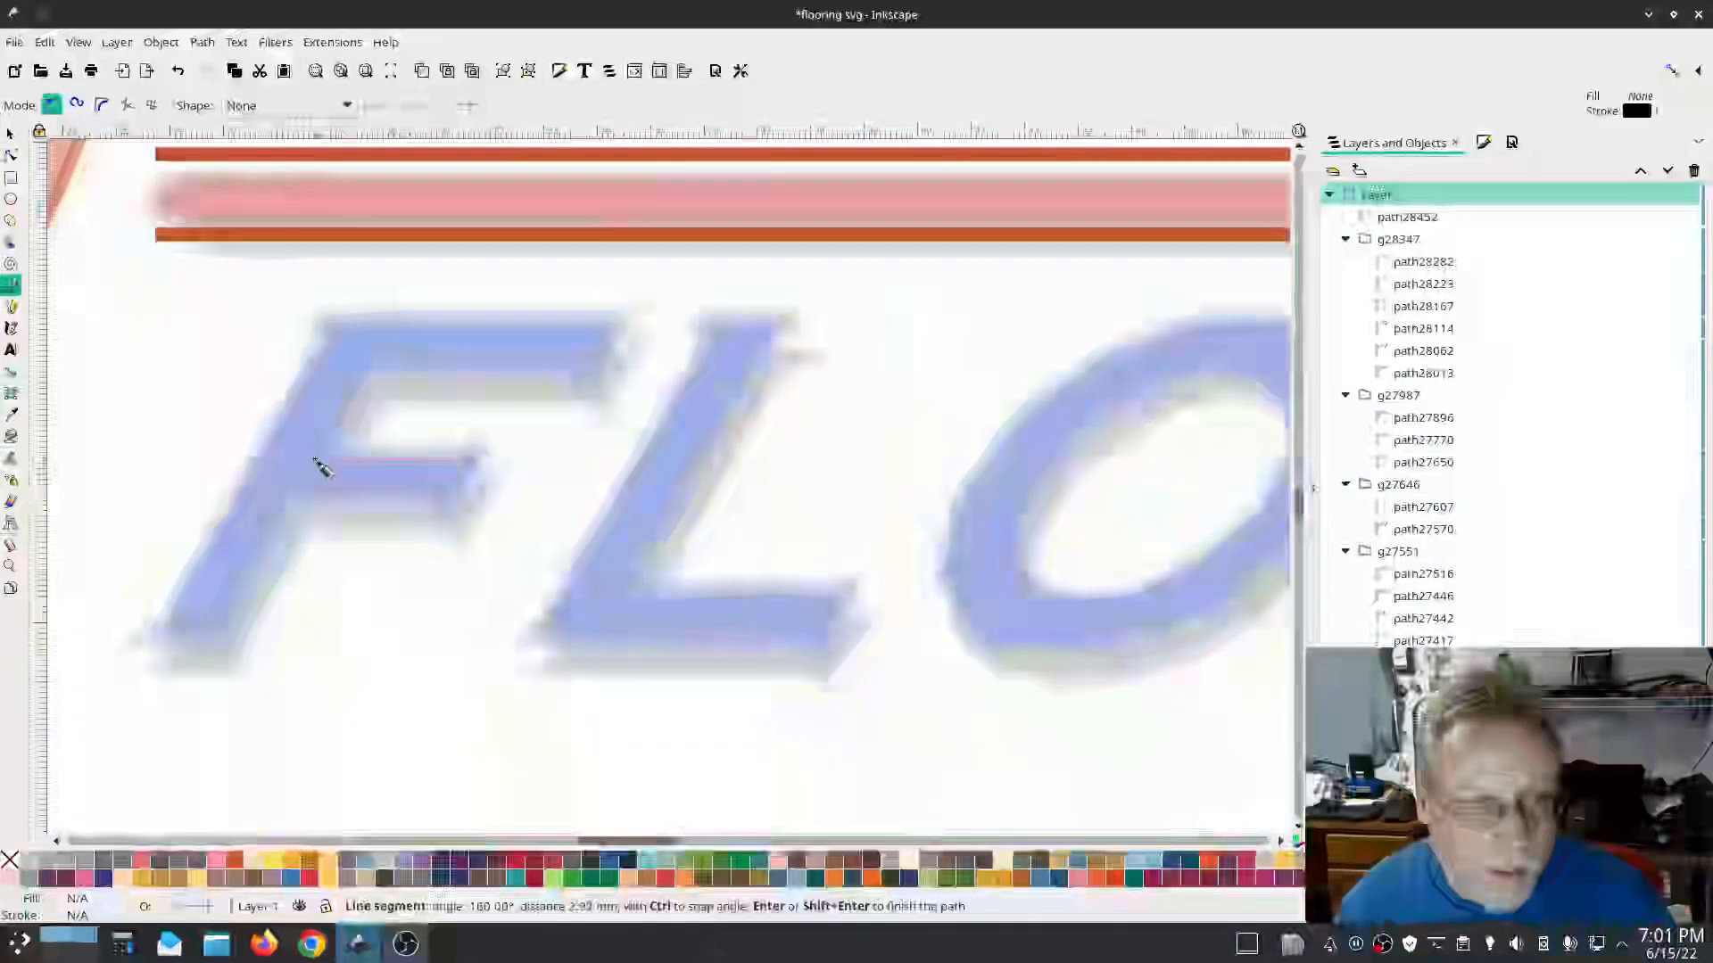
pyautogui.doubleClick(313, 459)
pyautogui.click(434, 494)
pyautogui.doubleClick(288, 495)
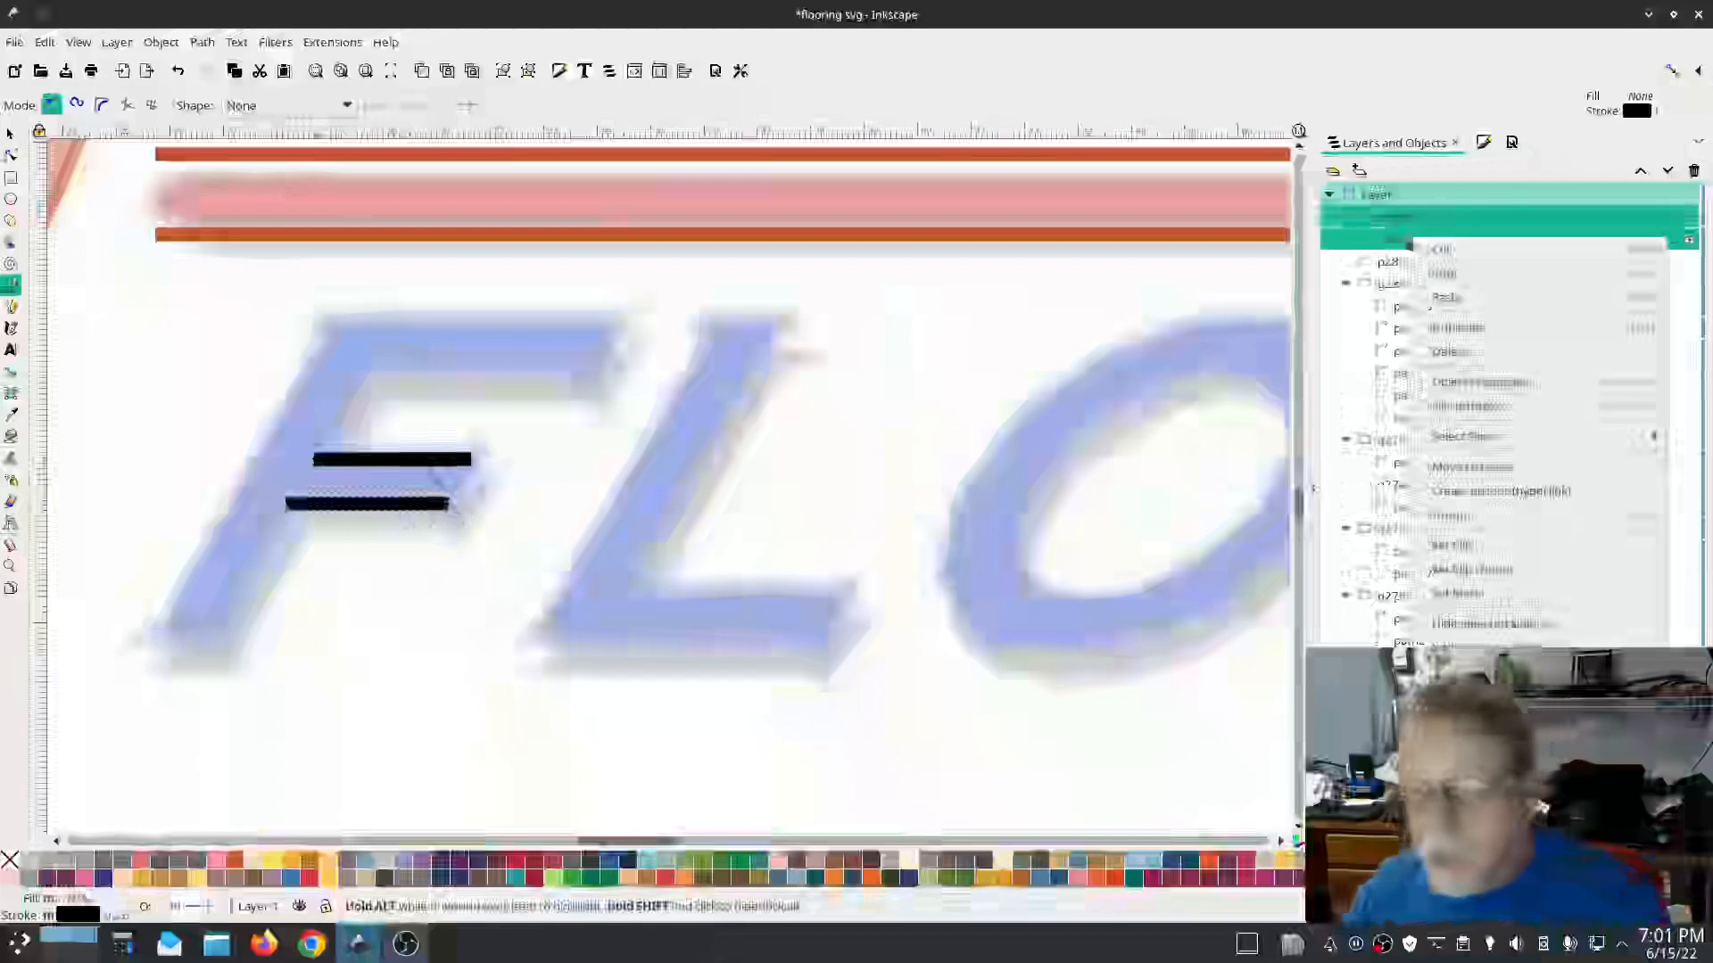
# Step: Combine the F's middle-bar rails and make them a custom satin column in Embroidery Params, including the lock stitch setting
pyautogui.click(332, 42)
pyautogui.moveTo(381, 317)
pyautogui.click(624, 410)
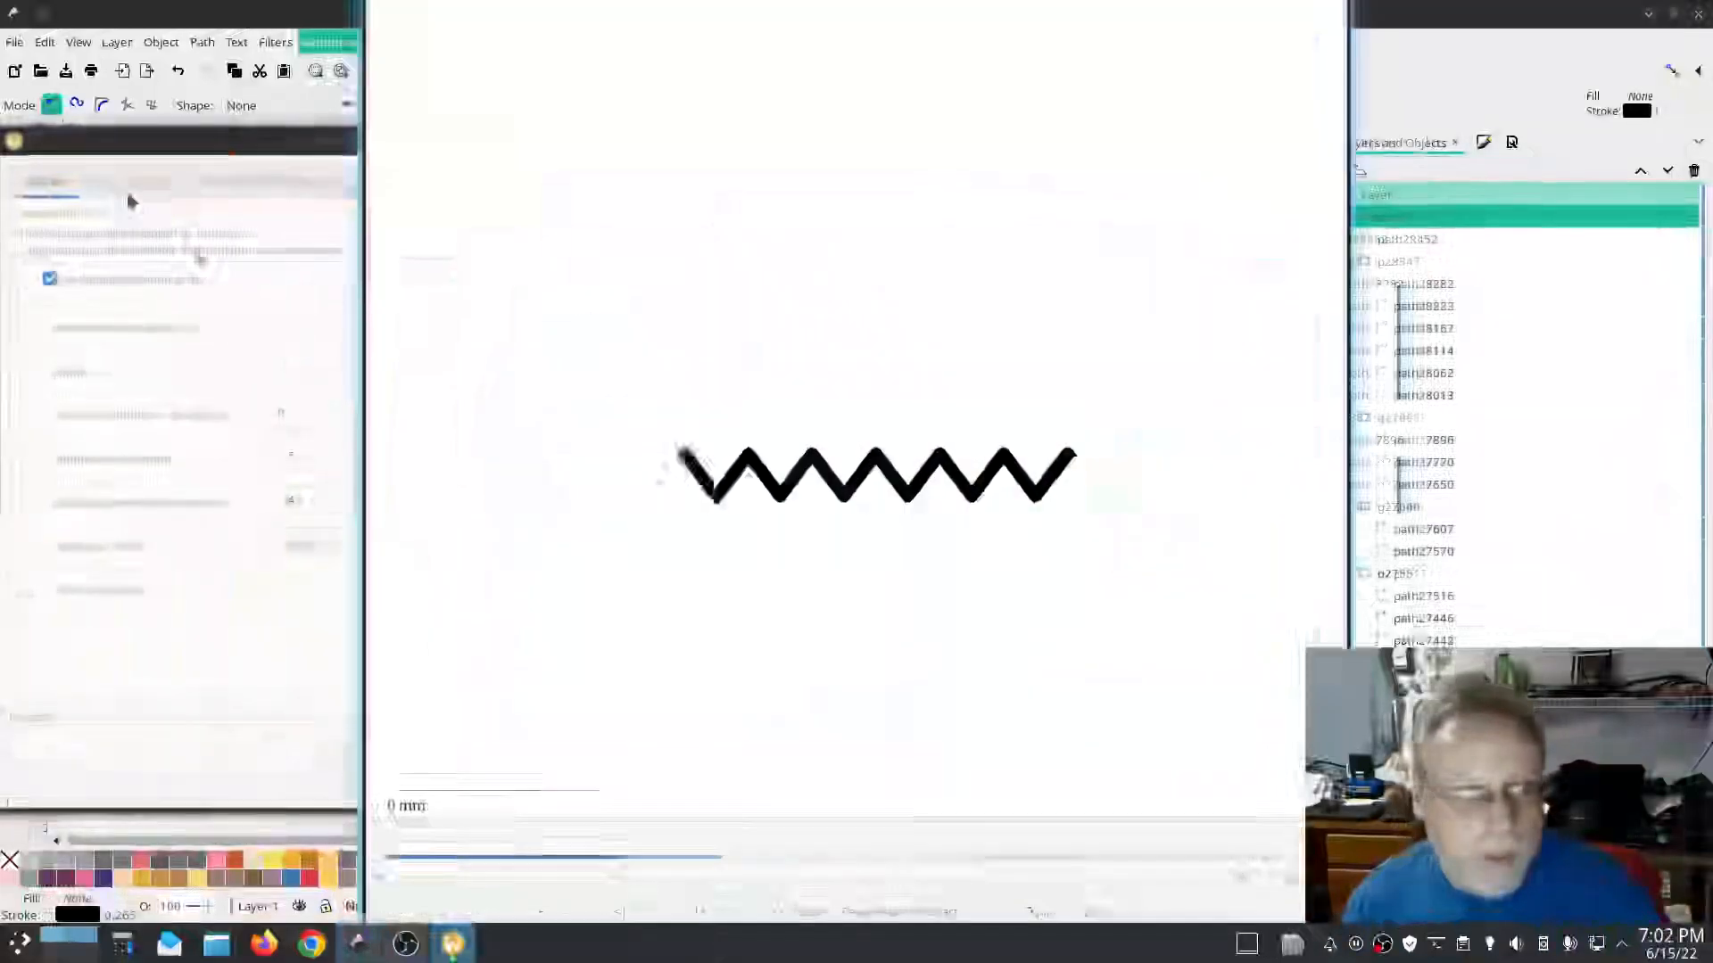
pyautogui.click(134, 182)
pyautogui.click(50, 295)
pyautogui.click(310, 517)
pyautogui.click(316, 548)
pyautogui.click(678, 789)
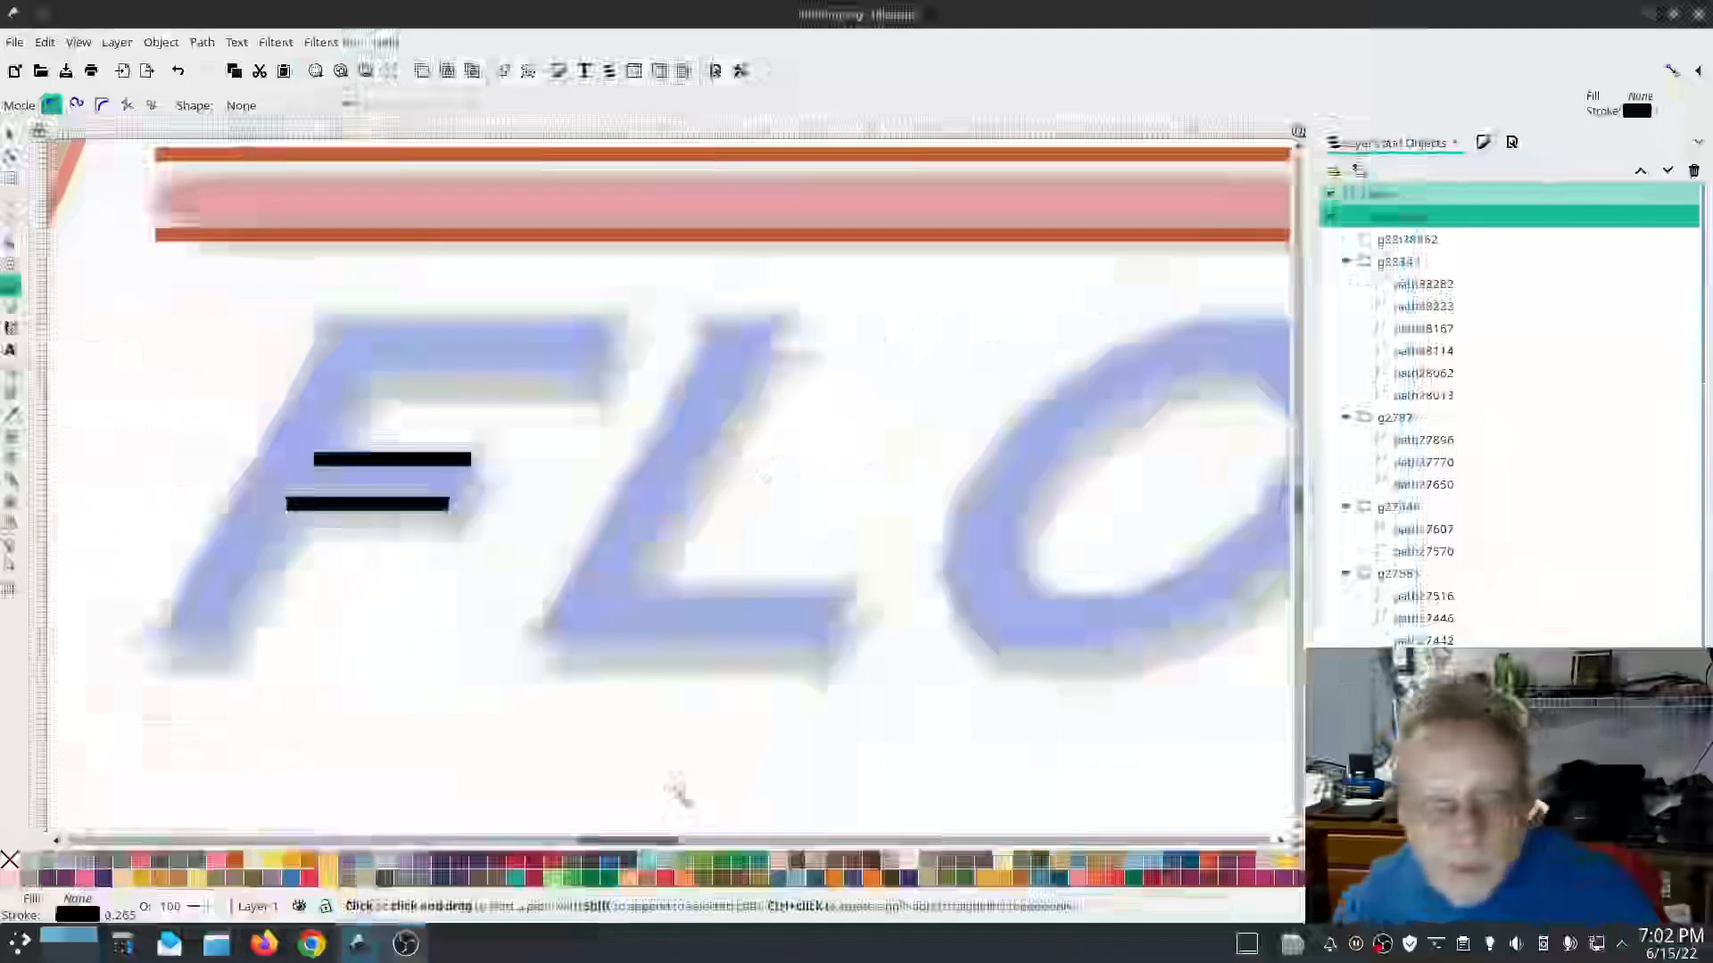
# Step: Draw a connecting path from the F's middle bar up the stem and along the top bar, and give it a dashed stroke
pyautogui.click(286, 450)
pyautogui.click(352, 344)
pyautogui.doubleClick(589, 345)
pyautogui.click(1483, 143)
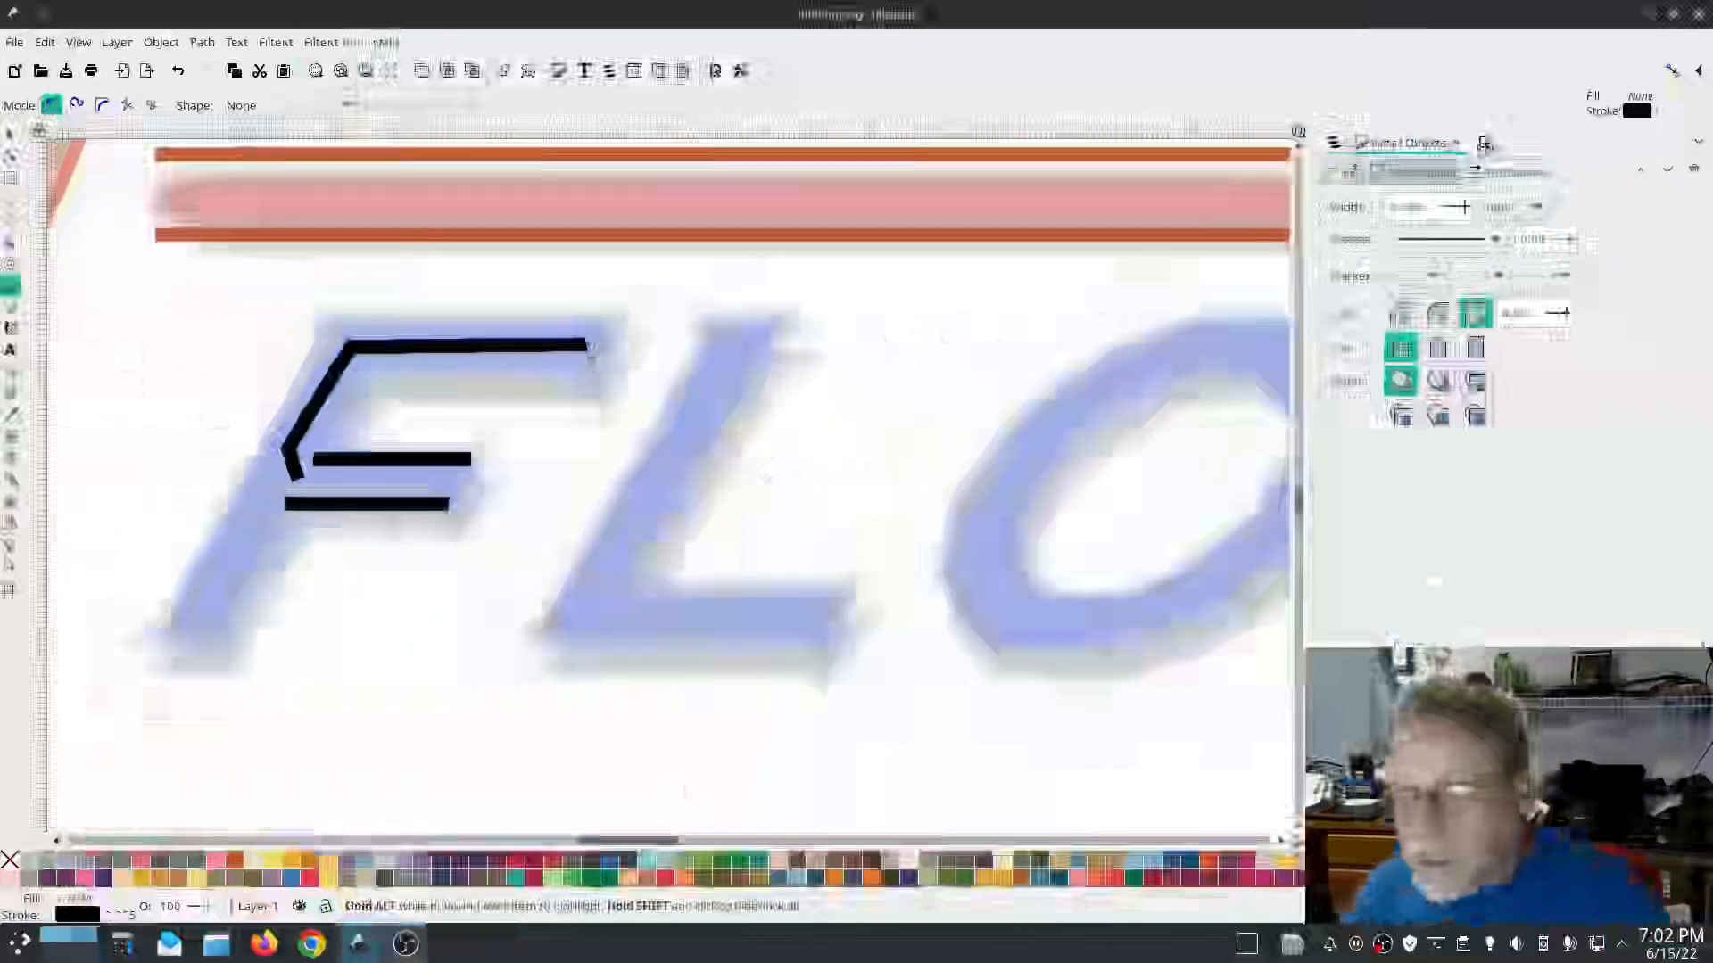
pyautogui.click(1449, 239)
pyautogui.click(1449, 265)
# Step: Set the lock stitch option for the F's dashed connecting path in Embroidery Params and apply it
pyautogui.click(330, 42)
pyautogui.moveTo(393, 292)
pyautogui.click(624, 410)
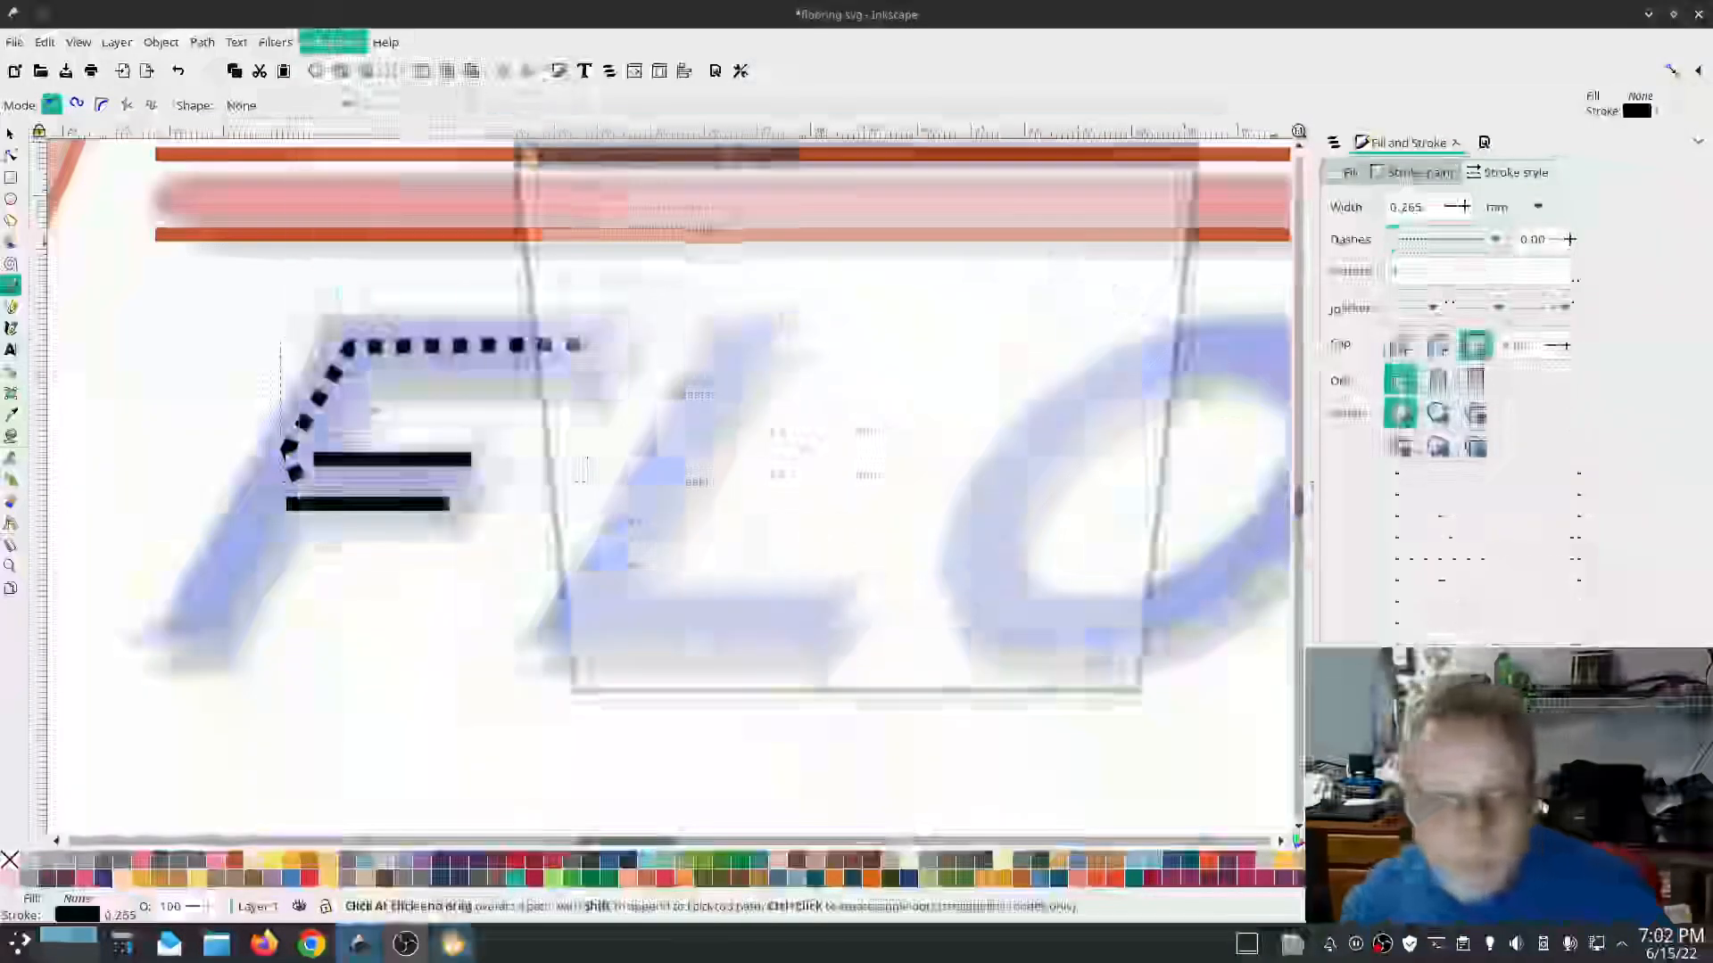
pyautogui.click(331, 501)
pyautogui.click(334, 537)
pyautogui.click(717, 765)
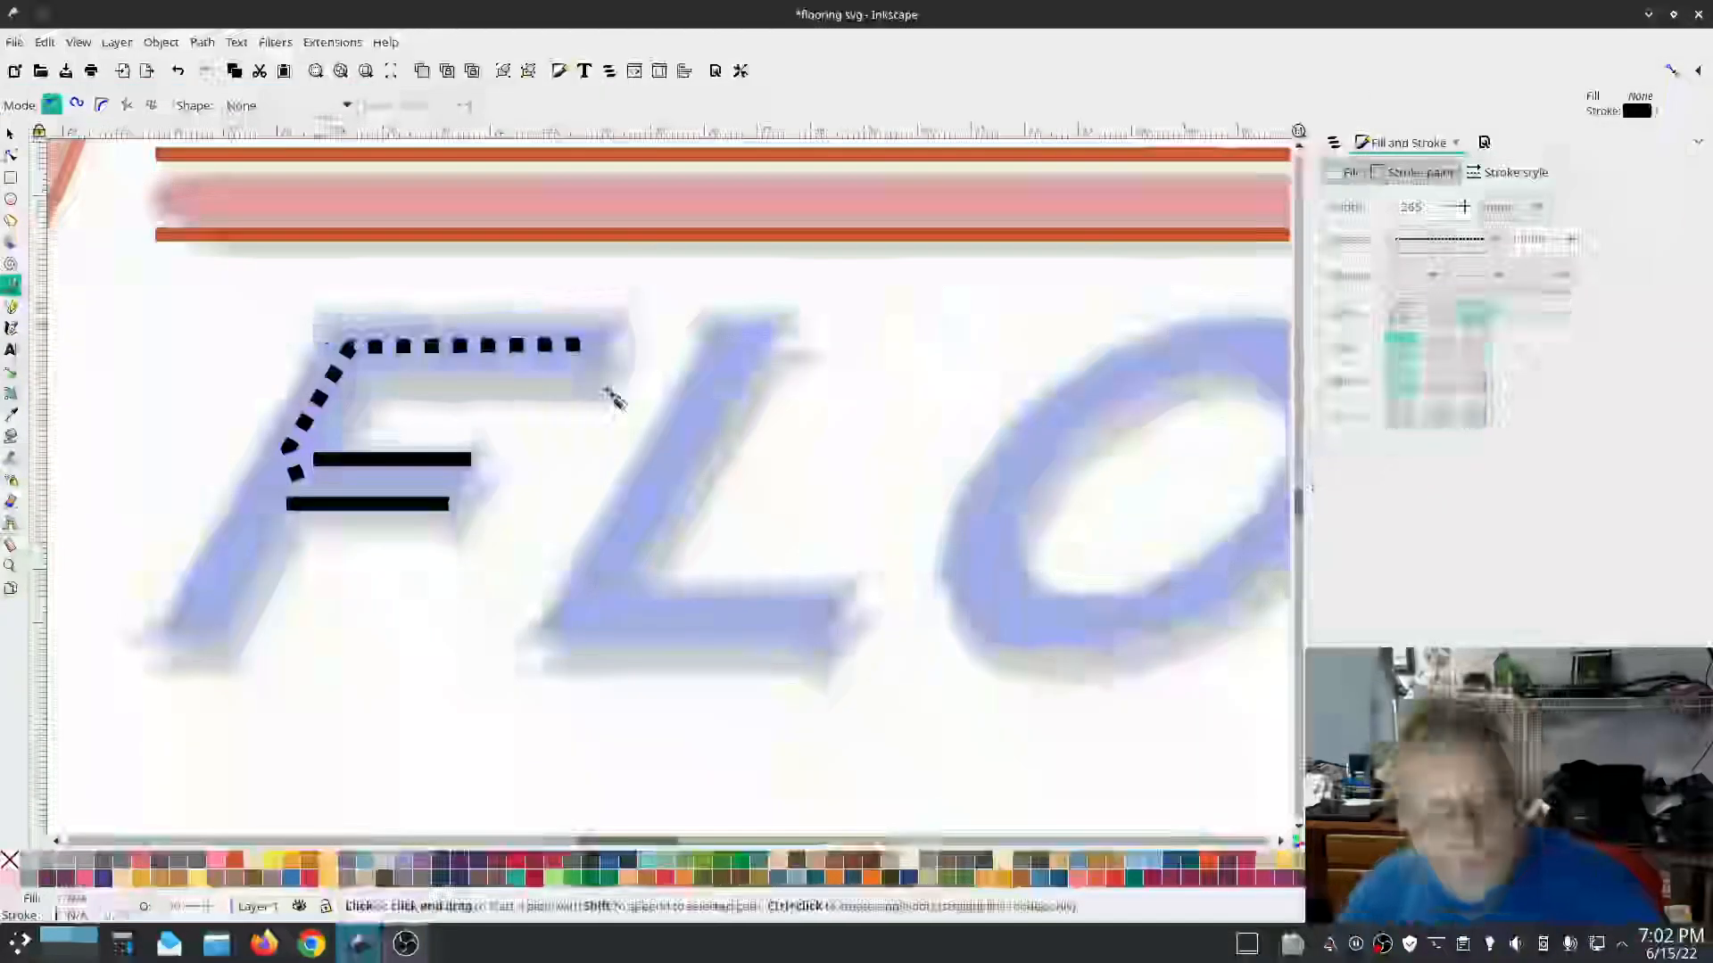
# Step: Draw two horizontal rails along the edges of the F's top bar and combine them into one path
pyautogui.click(612, 325)
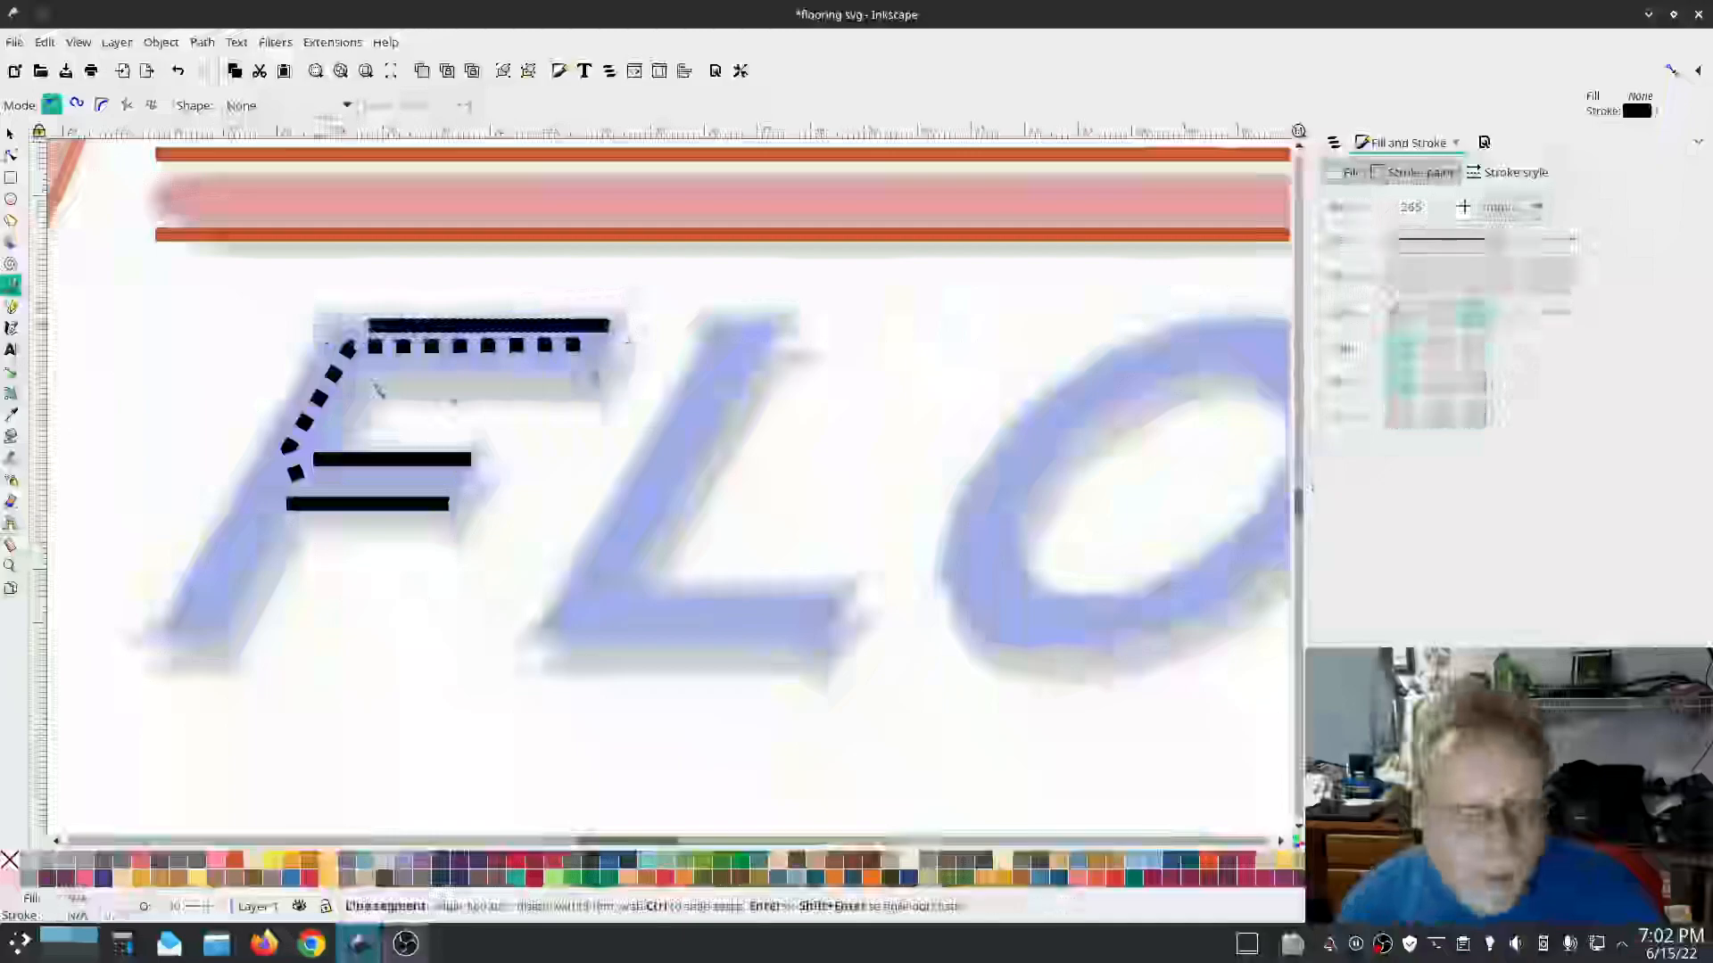
pyautogui.click(349, 378)
pyautogui.press('Return')
pyautogui.click(1333, 143)
pyautogui.keyDown('shift'); pyautogui.click(1517, 240); pyautogui.keyUp('shift')
pyautogui.hotkey('ctrl', 'k')
# Step: Apply Custom satin column to the F's top-bar path in Embroidery Params and check its simulated stitching
pyautogui.click(346, 45)
pyautogui.moveTo(350, 289)
pyautogui.click(709, 430)
pyautogui.click(160, 179)
pyautogui.click(79, 293)
pyautogui.click(705, 790)
pyautogui.click(335, 43)
pyautogui.moveTo(339, 292)
pyautogui.moveTo(678, 469)
pyautogui.click(839, 582)
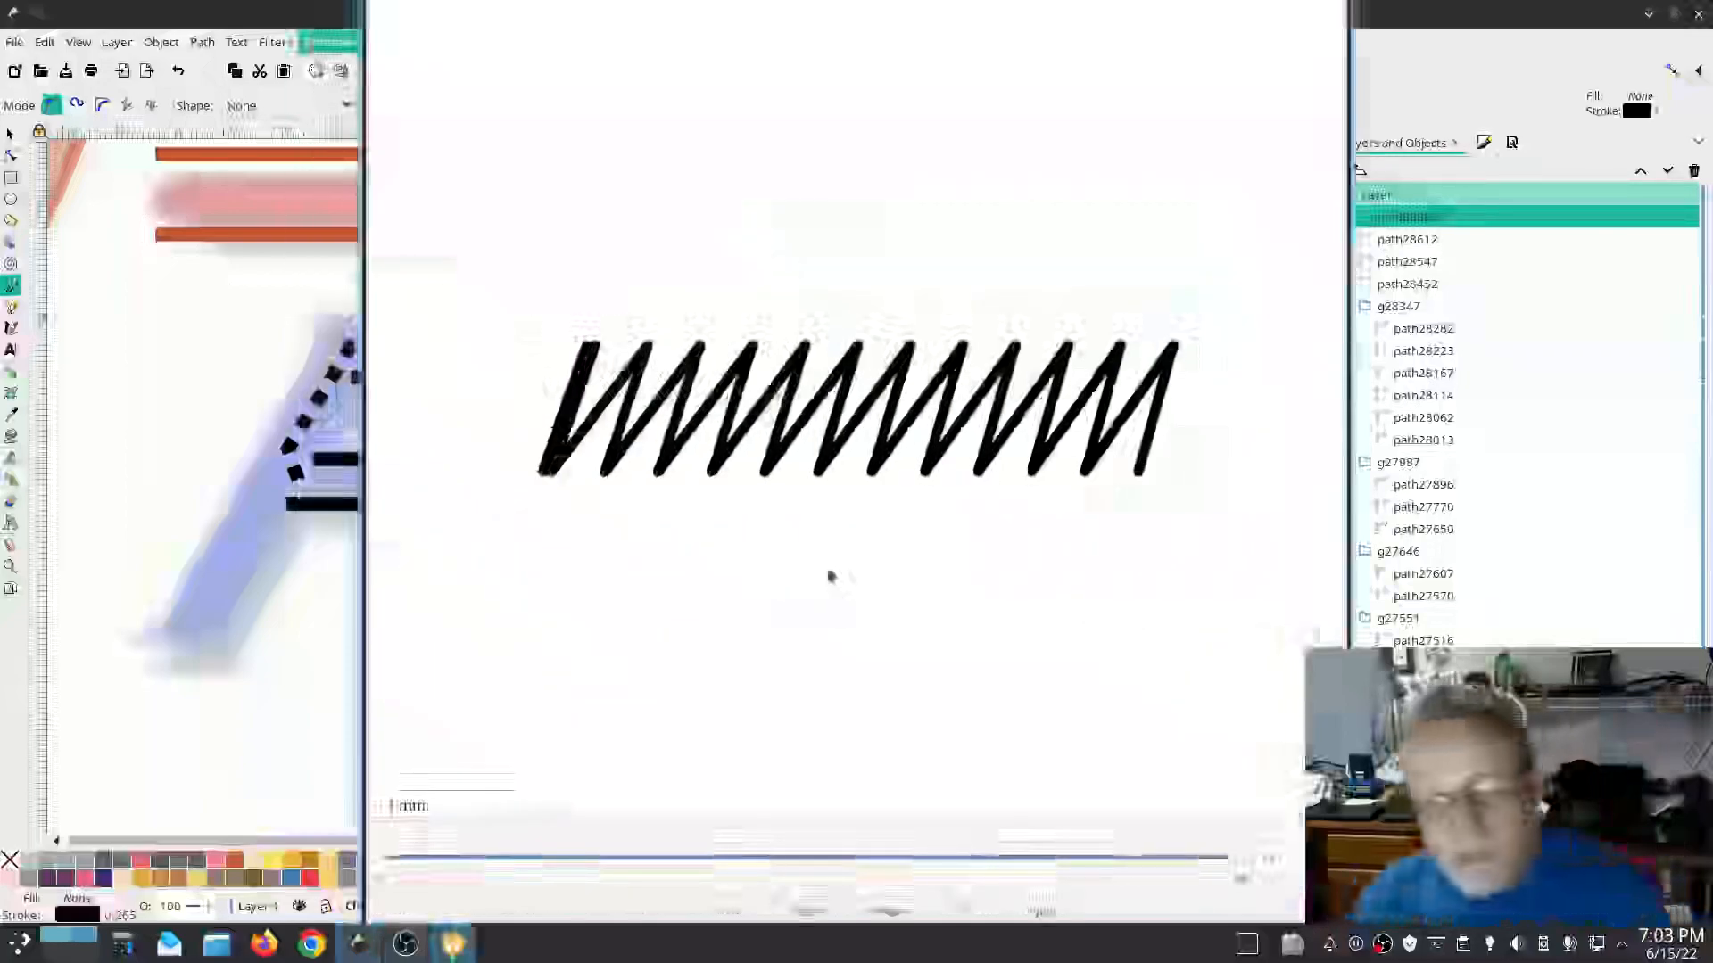
pyautogui.click(1041, 912)
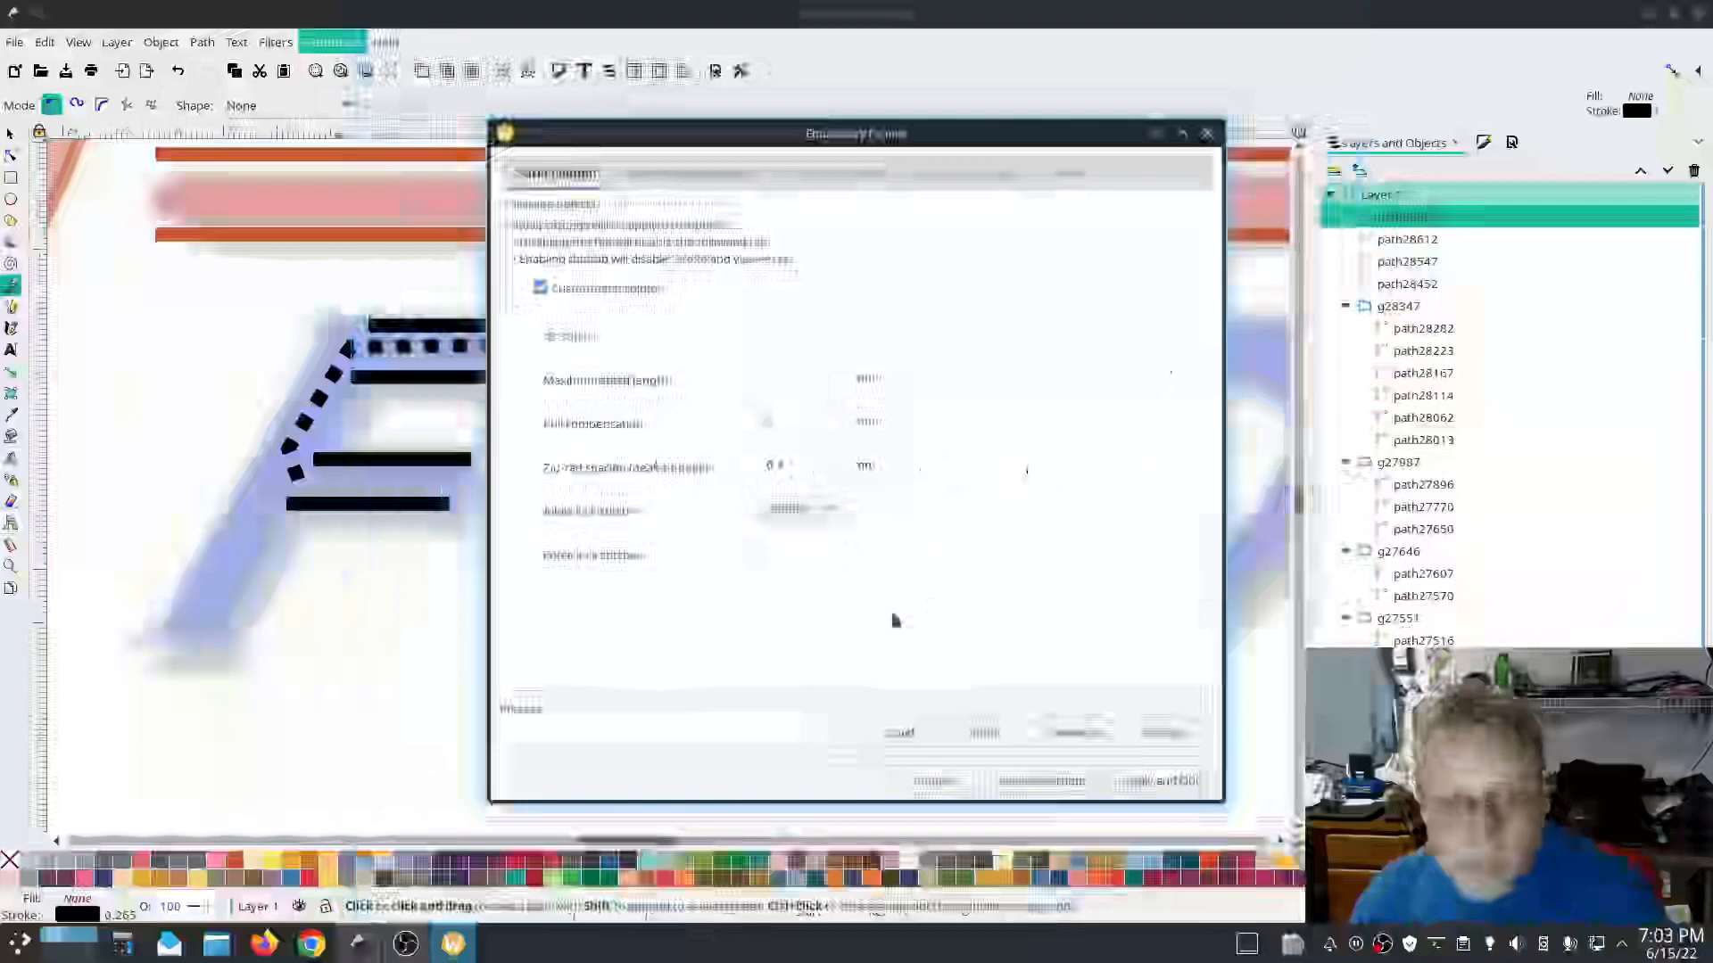
# Step: Draw two slanted rails along both edges of the F's stem and combine them into one path
pyautogui.click(387, 328)
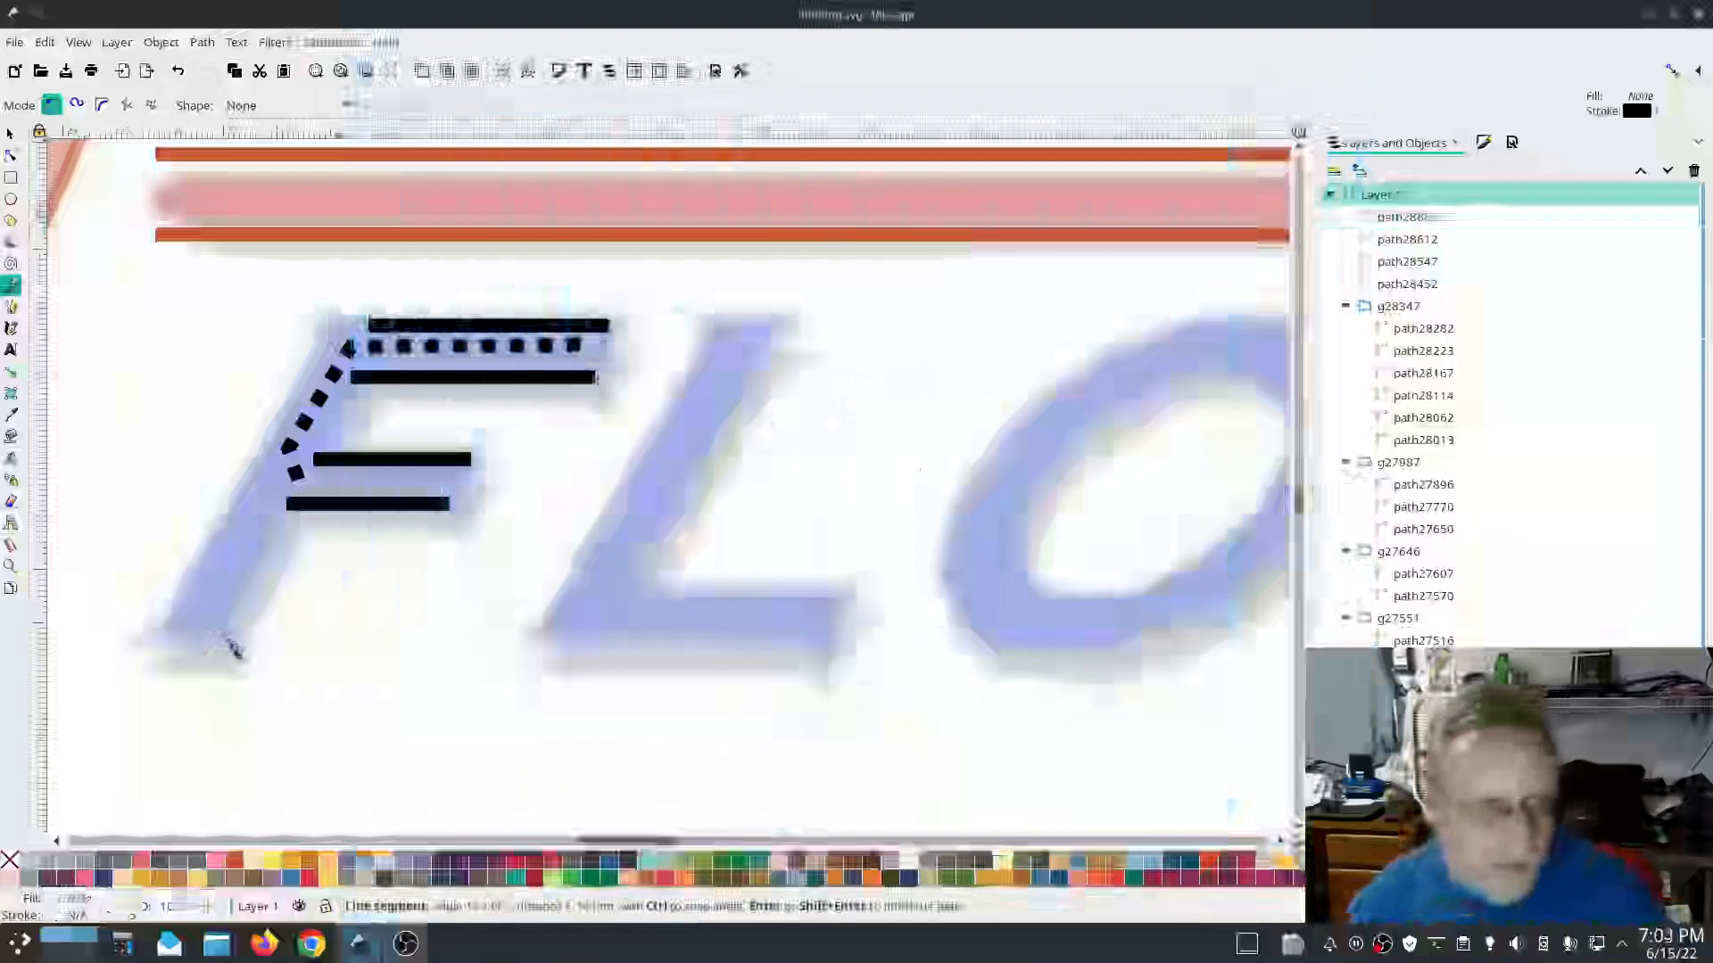
pyautogui.doubleClick(223, 639)
pyautogui.click(318, 318)
pyautogui.doubleClick(148, 639)
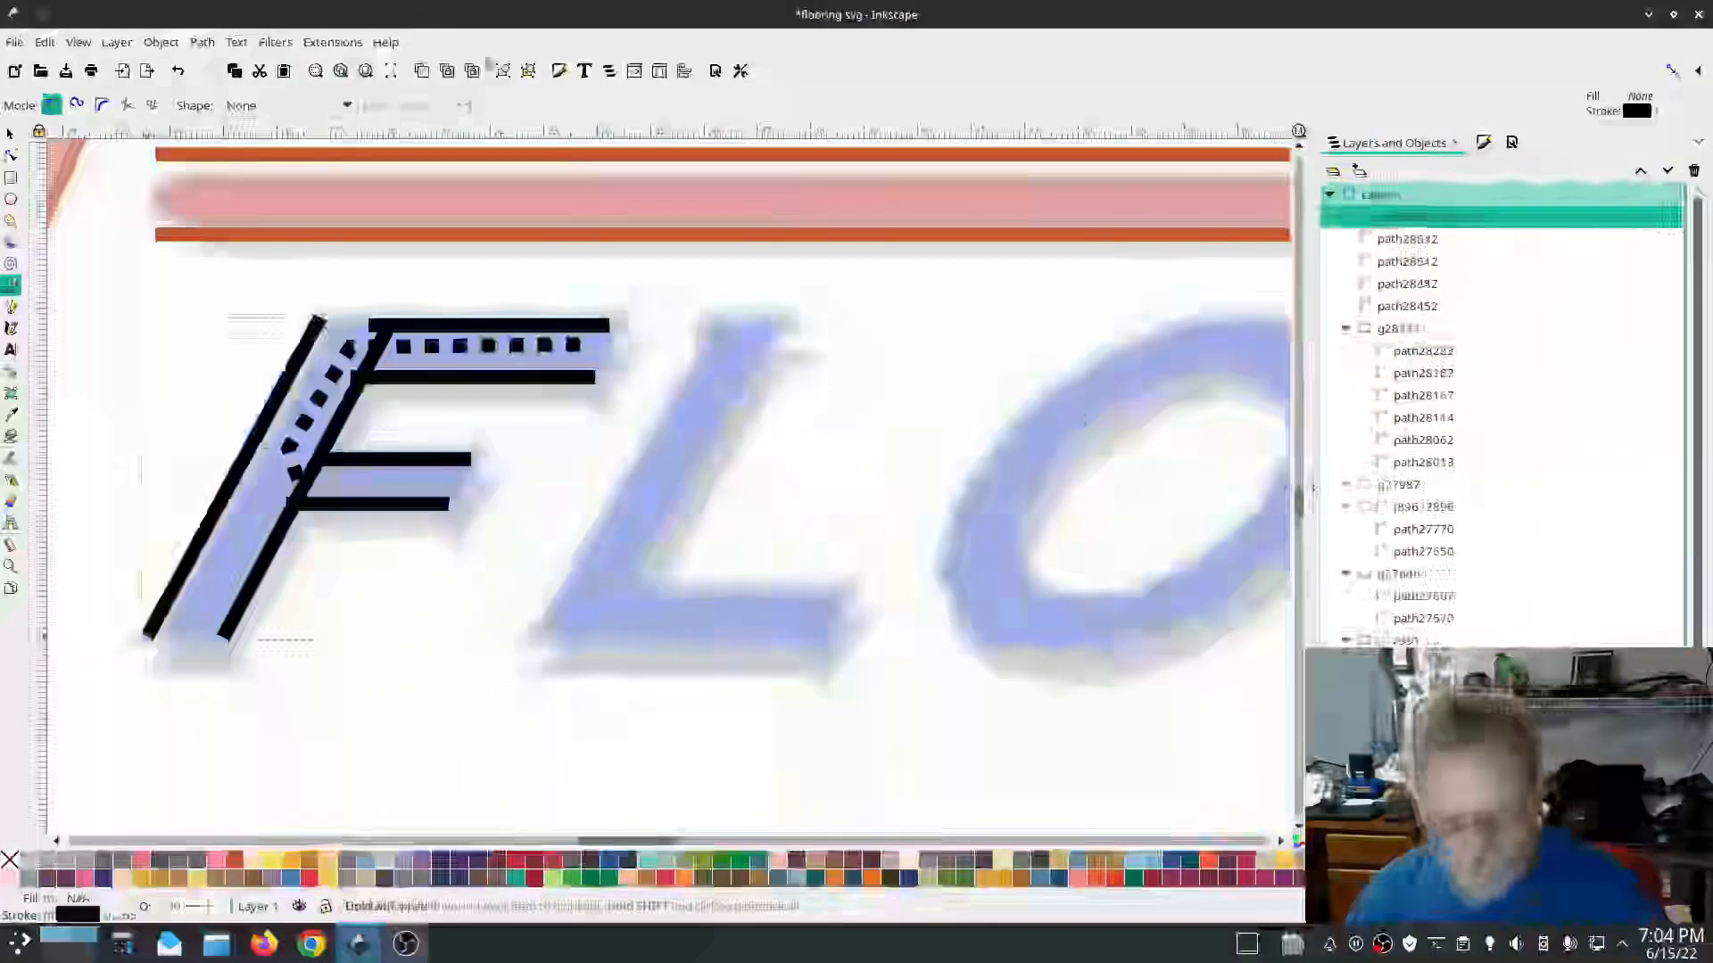
# Step: Make the F's stem a custom satin column in Embroidery Params and set its lock stitch option
pyautogui.click(332, 42)
pyautogui.click(687, 455)
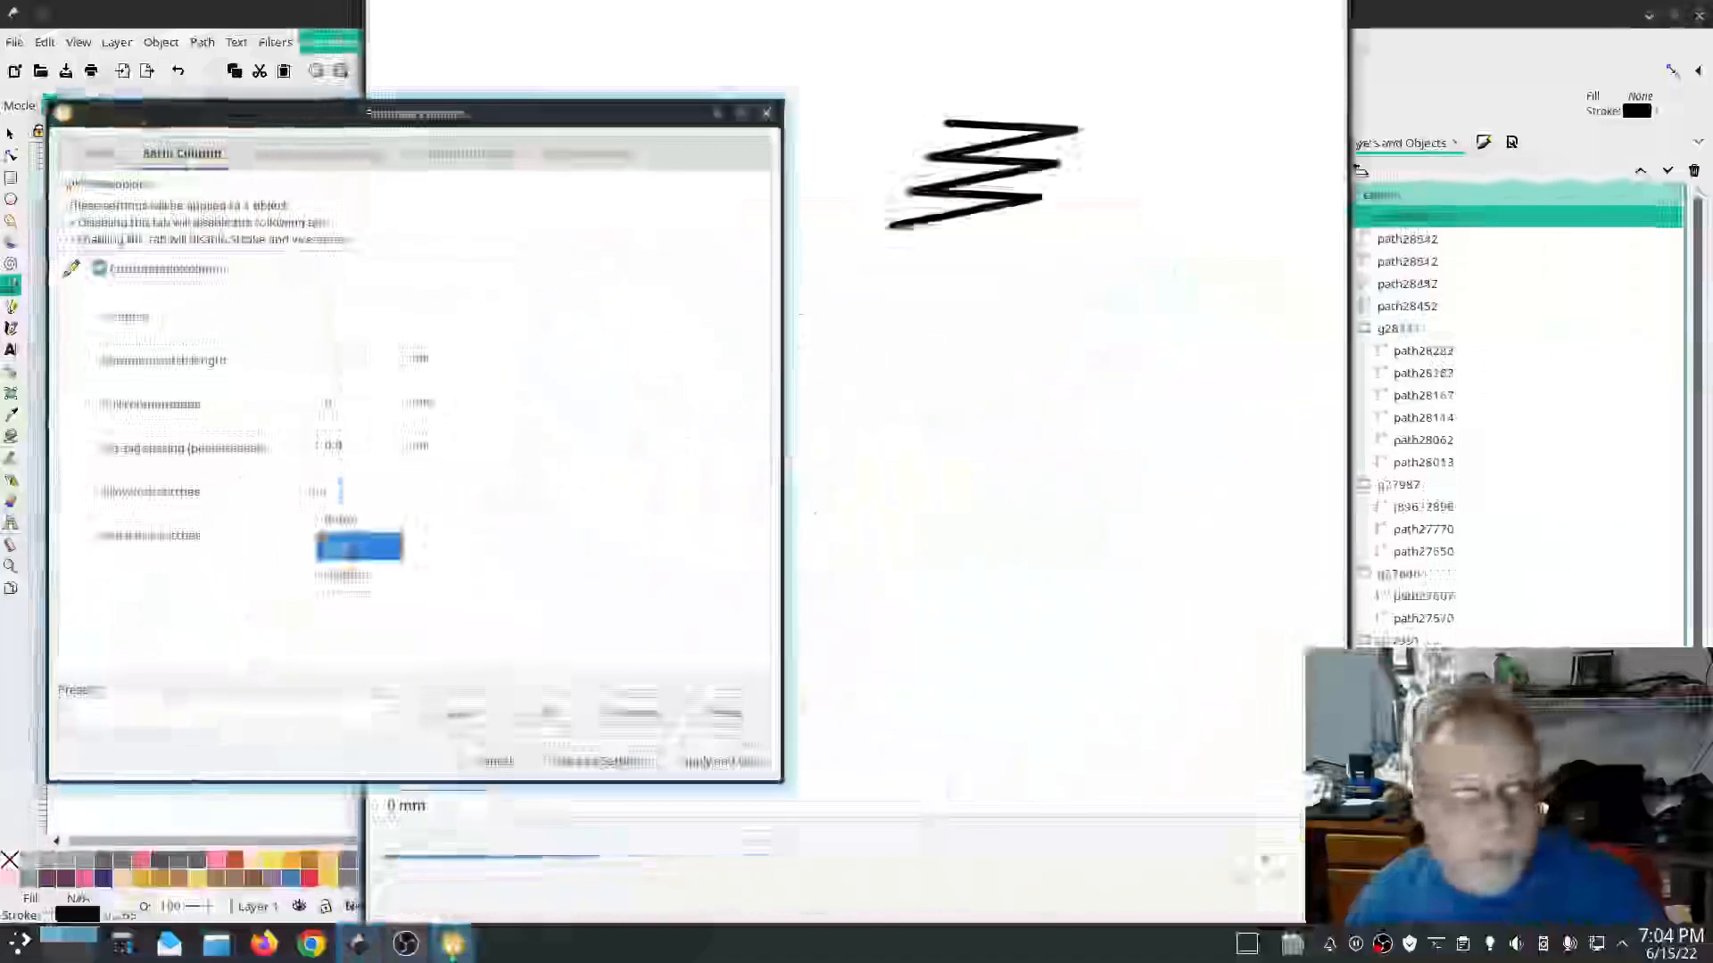
pyautogui.click(224, 669)
pyautogui.click(685, 761)
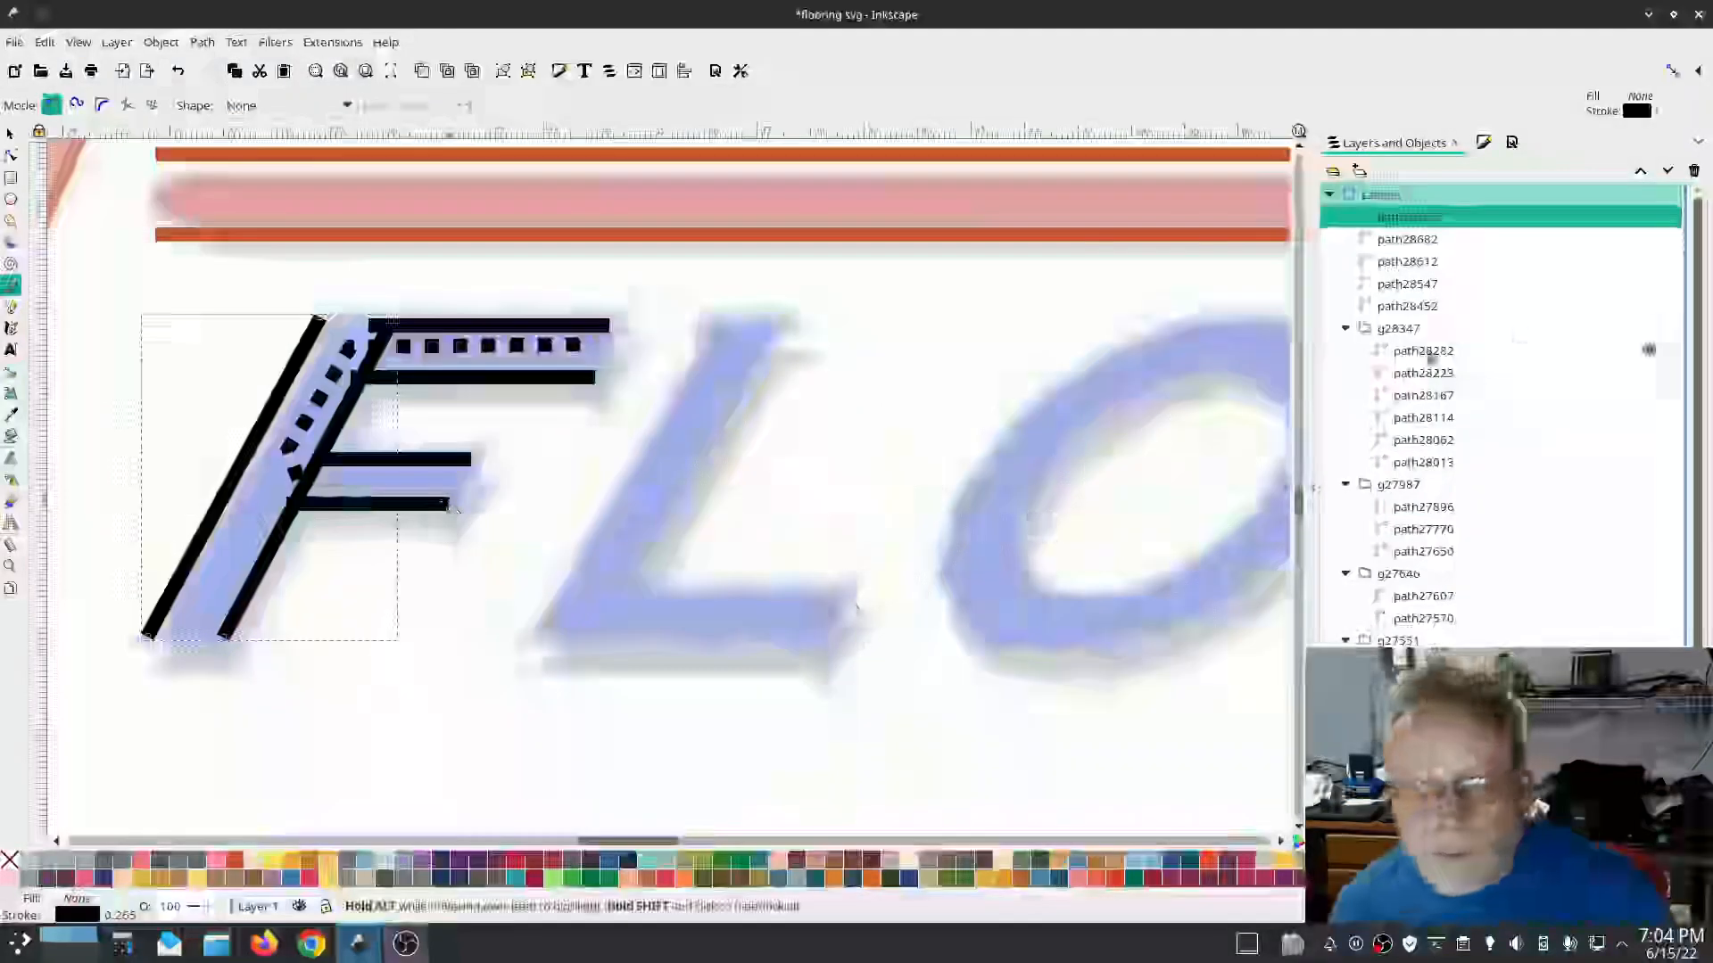
# Step: Select the four paths that make up the F and group them
pyautogui.click(1403, 309)
pyautogui.click(1404, 285)
pyautogui.keyDown('shift'); pyautogui.click(1407, 221); pyautogui.keyUp('shift')
pyautogui.rightClick(1407, 221)
pyautogui.click(1463, 499)
# Step: Draw two horizontal rails along the edges of the L's bottom bar and combine them into one path
pyautogui.press('n')
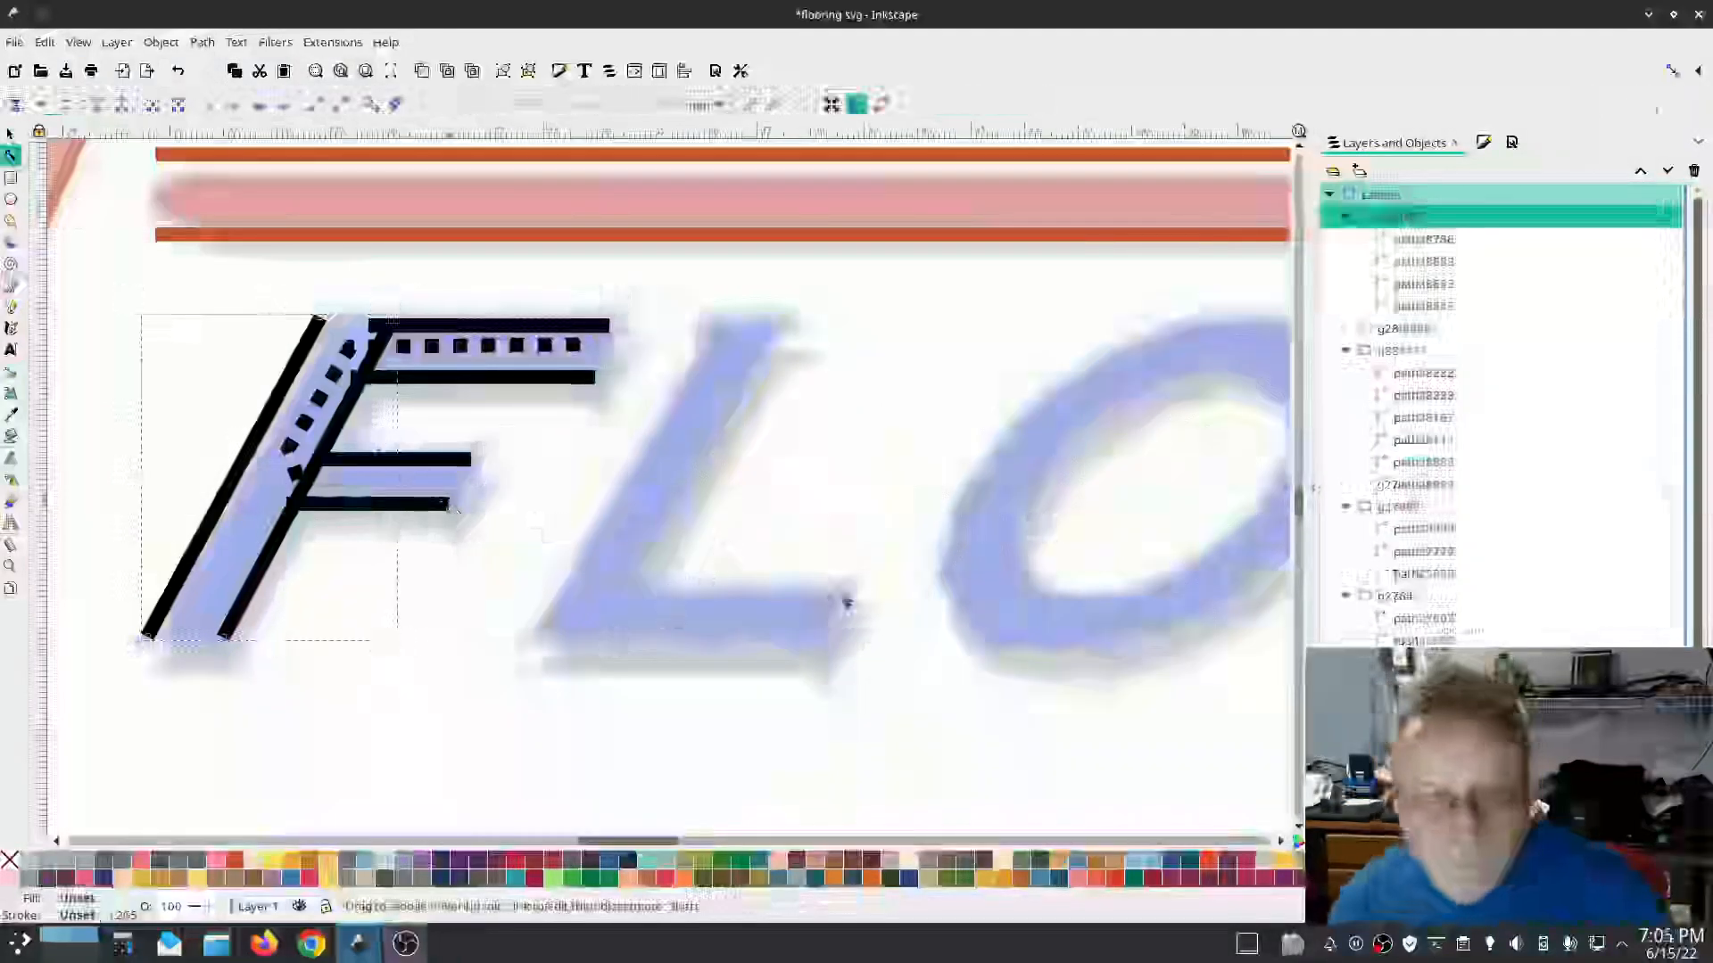
pyautogui.press('b')
pyautogui.click(838, 602)
pyautogui.doubleClick(617, 599)
pyautogui.click(825, 650)
pyautogui.doubleClick(577, 652)
# Step: Make the L's bottom bar a custom satin column in Embroidery Params and flip the satin column's rails
pyautogui.click(332, 42)
pyautogui.moveTo(357, 287)
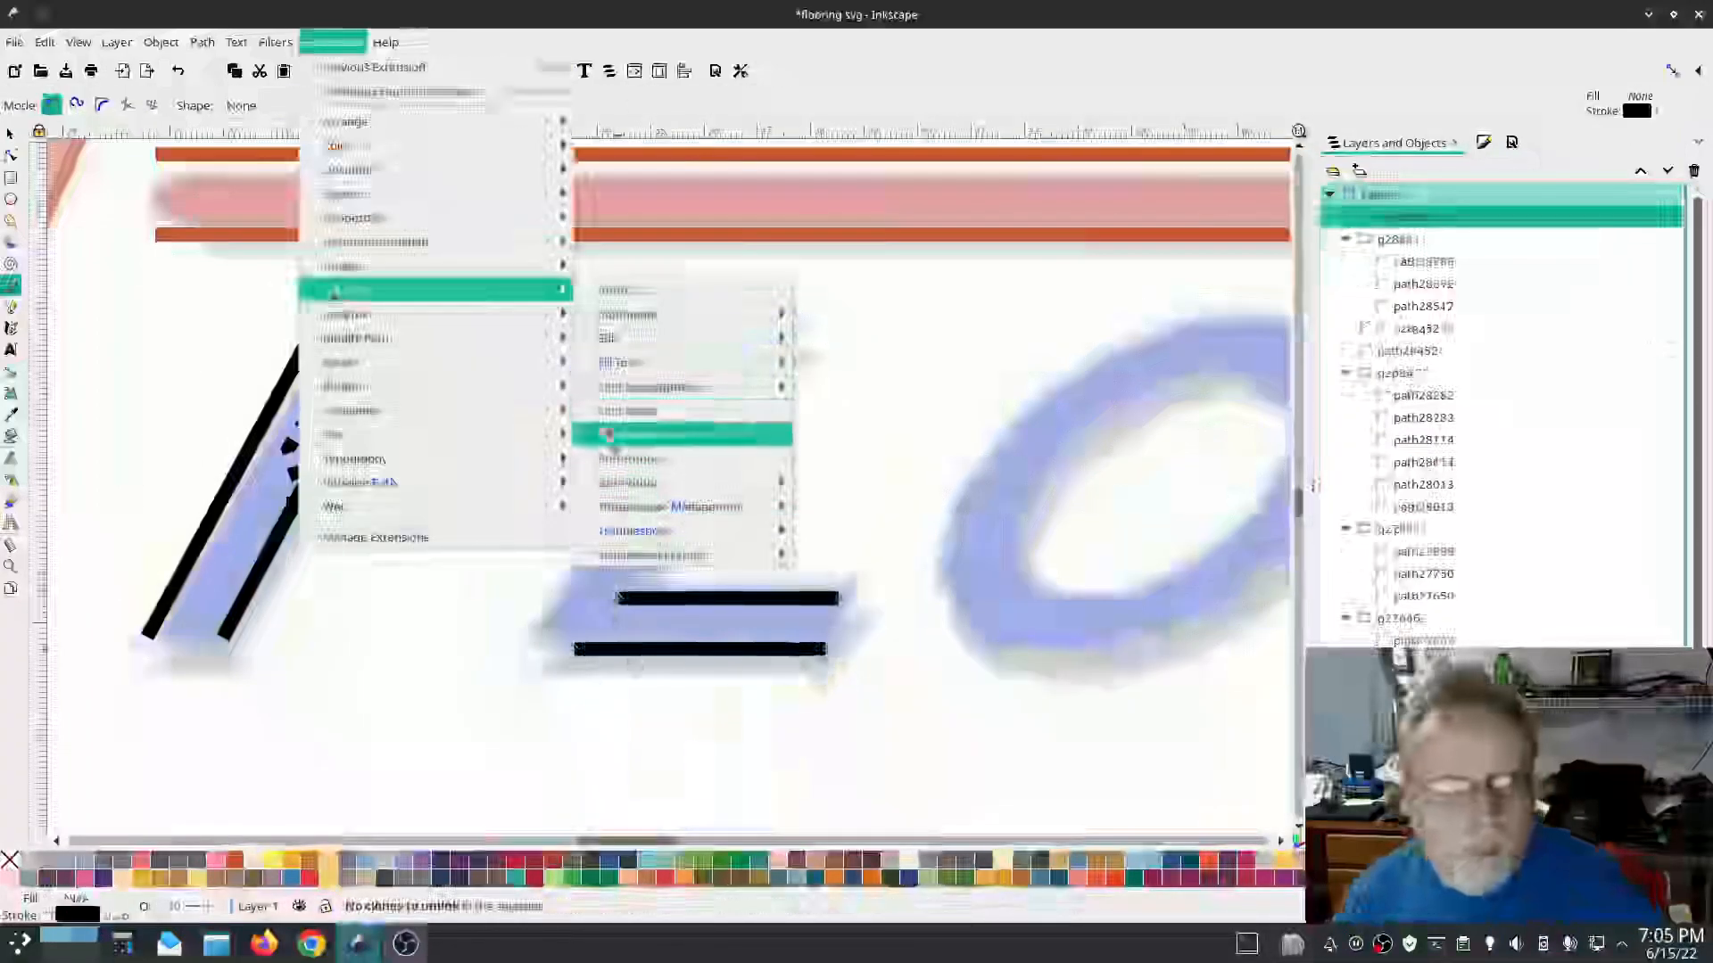
pyautogui.click(660, 406)
pyautogui.click(287, 478)
pyautogui.click(288, 507)
pyautogui.click(633, 750)
pyautogui.click(331, 42)
pyautogui.moveTo(349, 288)
pyautogui.click(629, 408)
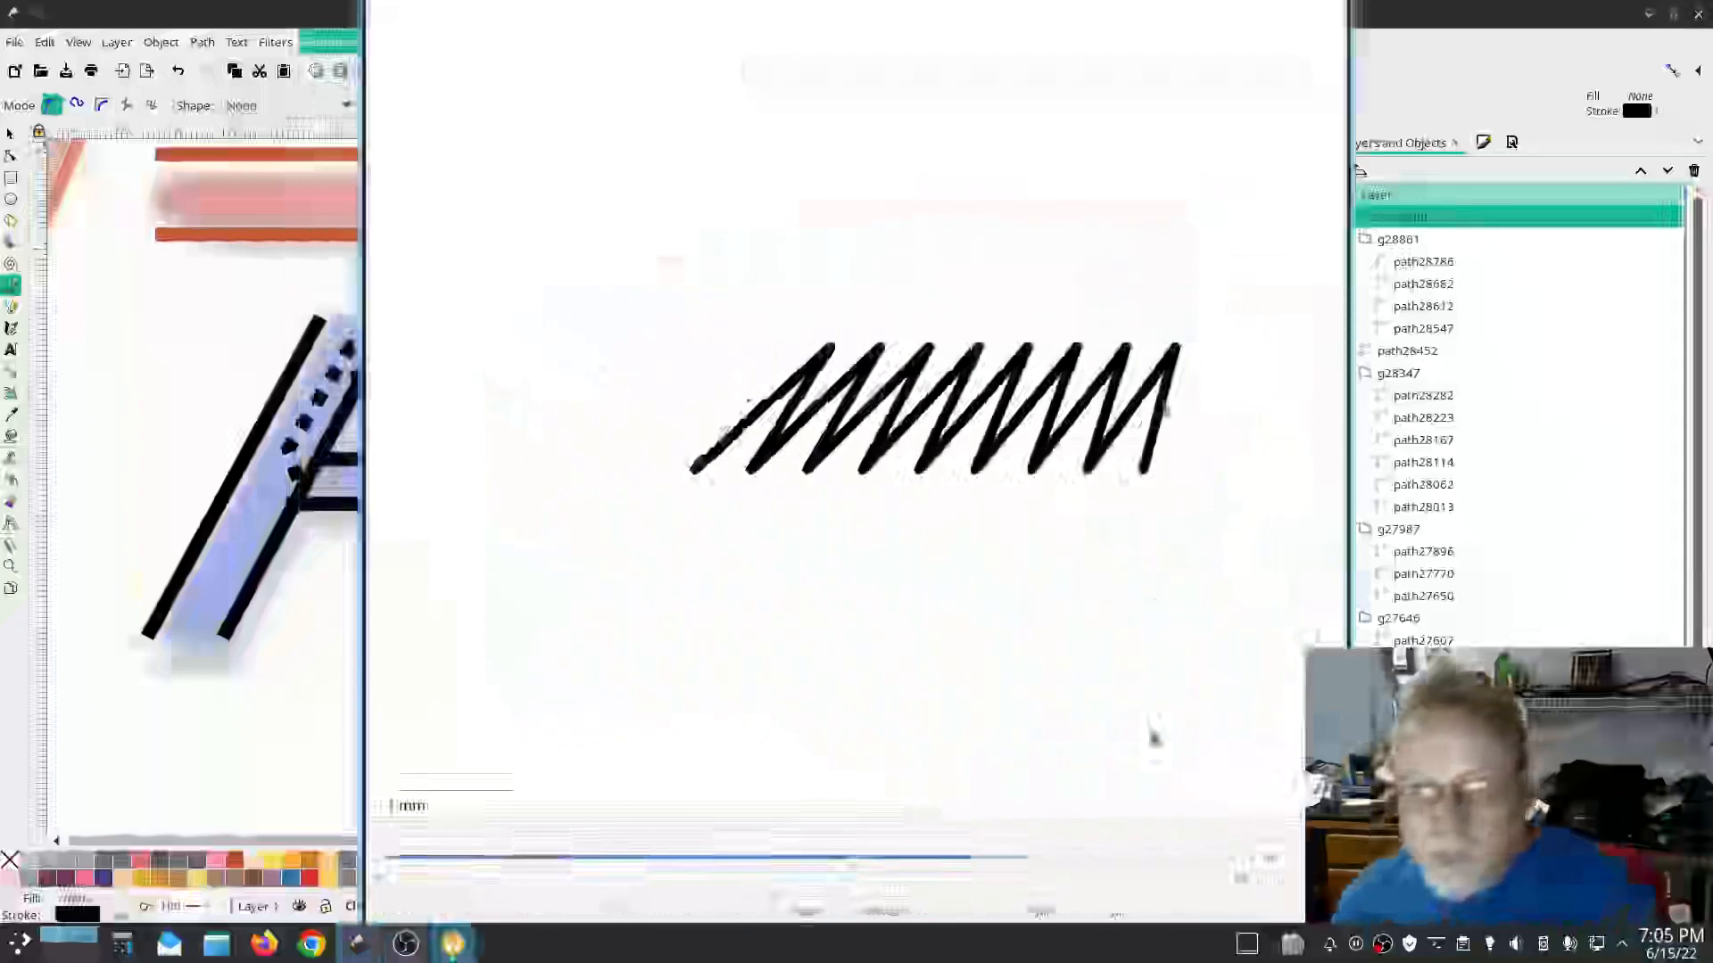
pyautogui.click(1045, 914)
pyautogui.click(331, 42)
pyautogui.moveTo(393, 315)
pyautogui.click(792, 580)
# Step: Draw two slanted rails along both edges of the L's stem and combine them into one path
pyautogui.click(595, 654)
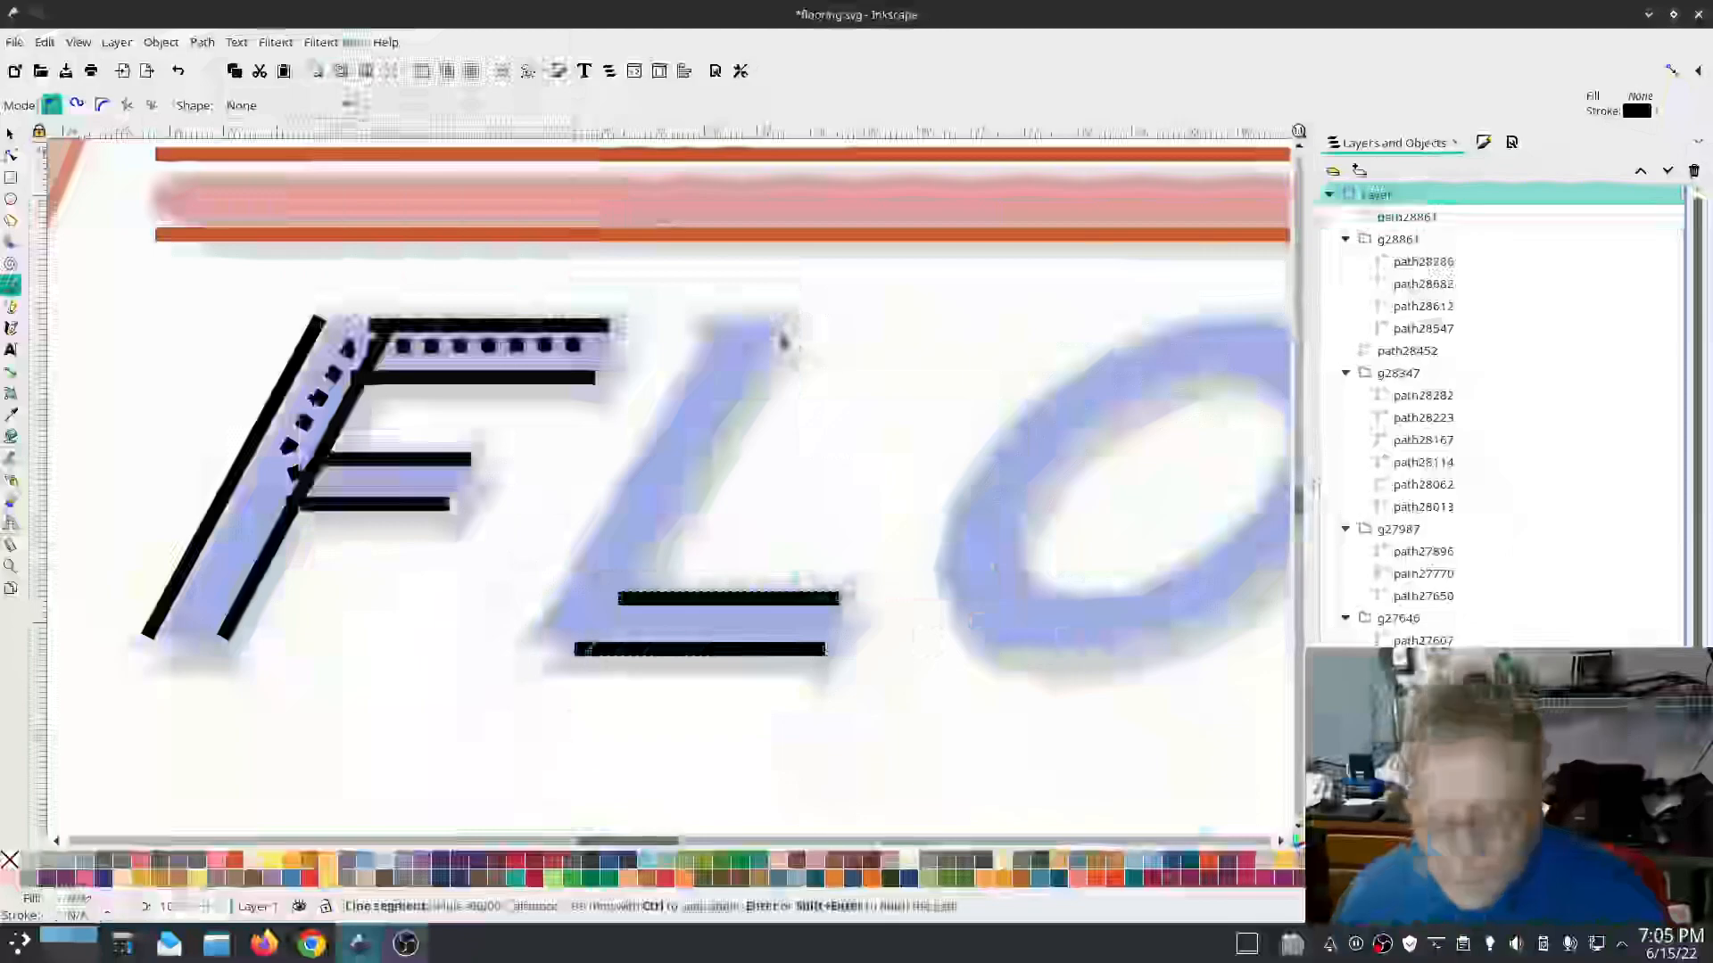
pyautogui.doubleClick(781, 338)
pyautogui.click(712, 331)
pyautogui.doubleClick(524, 646)
pyautogui.keyDown('shift'); pyautogui.click(1422, 241); pyautogui.keyUp('shift')
pyautogui.hotkey('ctrl', 'k')
# Step: Make the L's stem a custom satin column in Embroidery Params and group it with the bottom bar
pyautogui.click(329, 44)
pyautogui.click(368, 67)
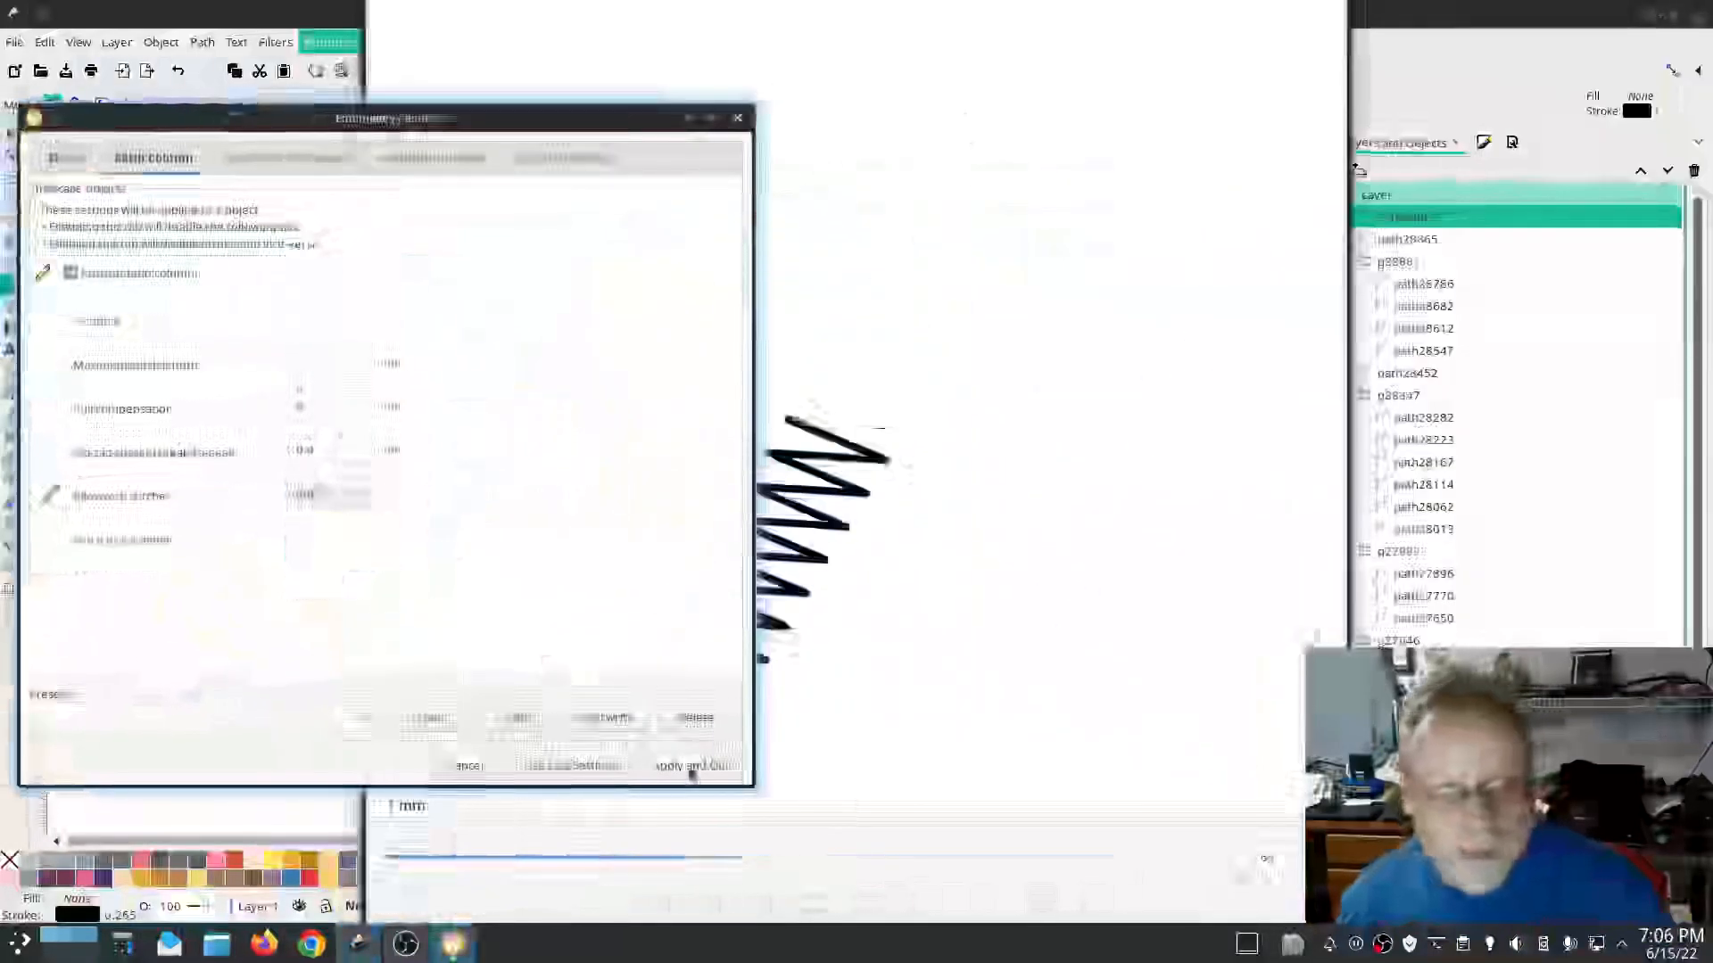
pyautogui.click(692, 765)
# Step: Trace the inner edge of the first O as a closed path and smooth its nodes to follow the oval
pyautogui.hscroll(5, 539, 426)
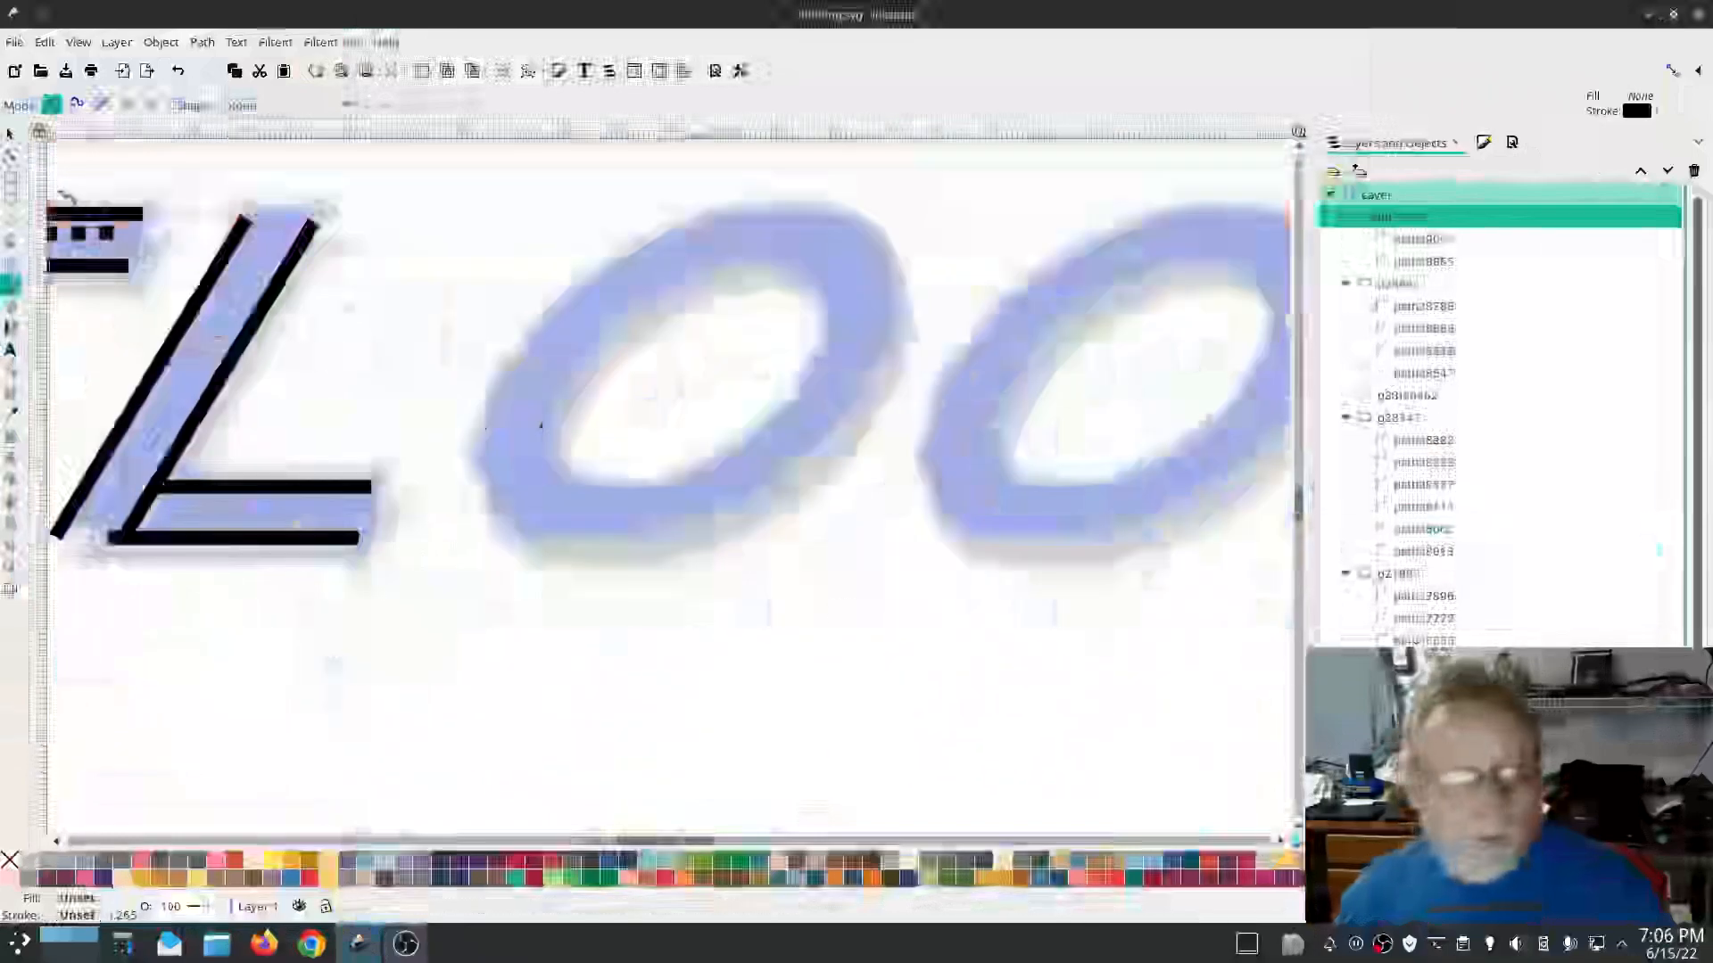
pyautogui.click(753, 277)
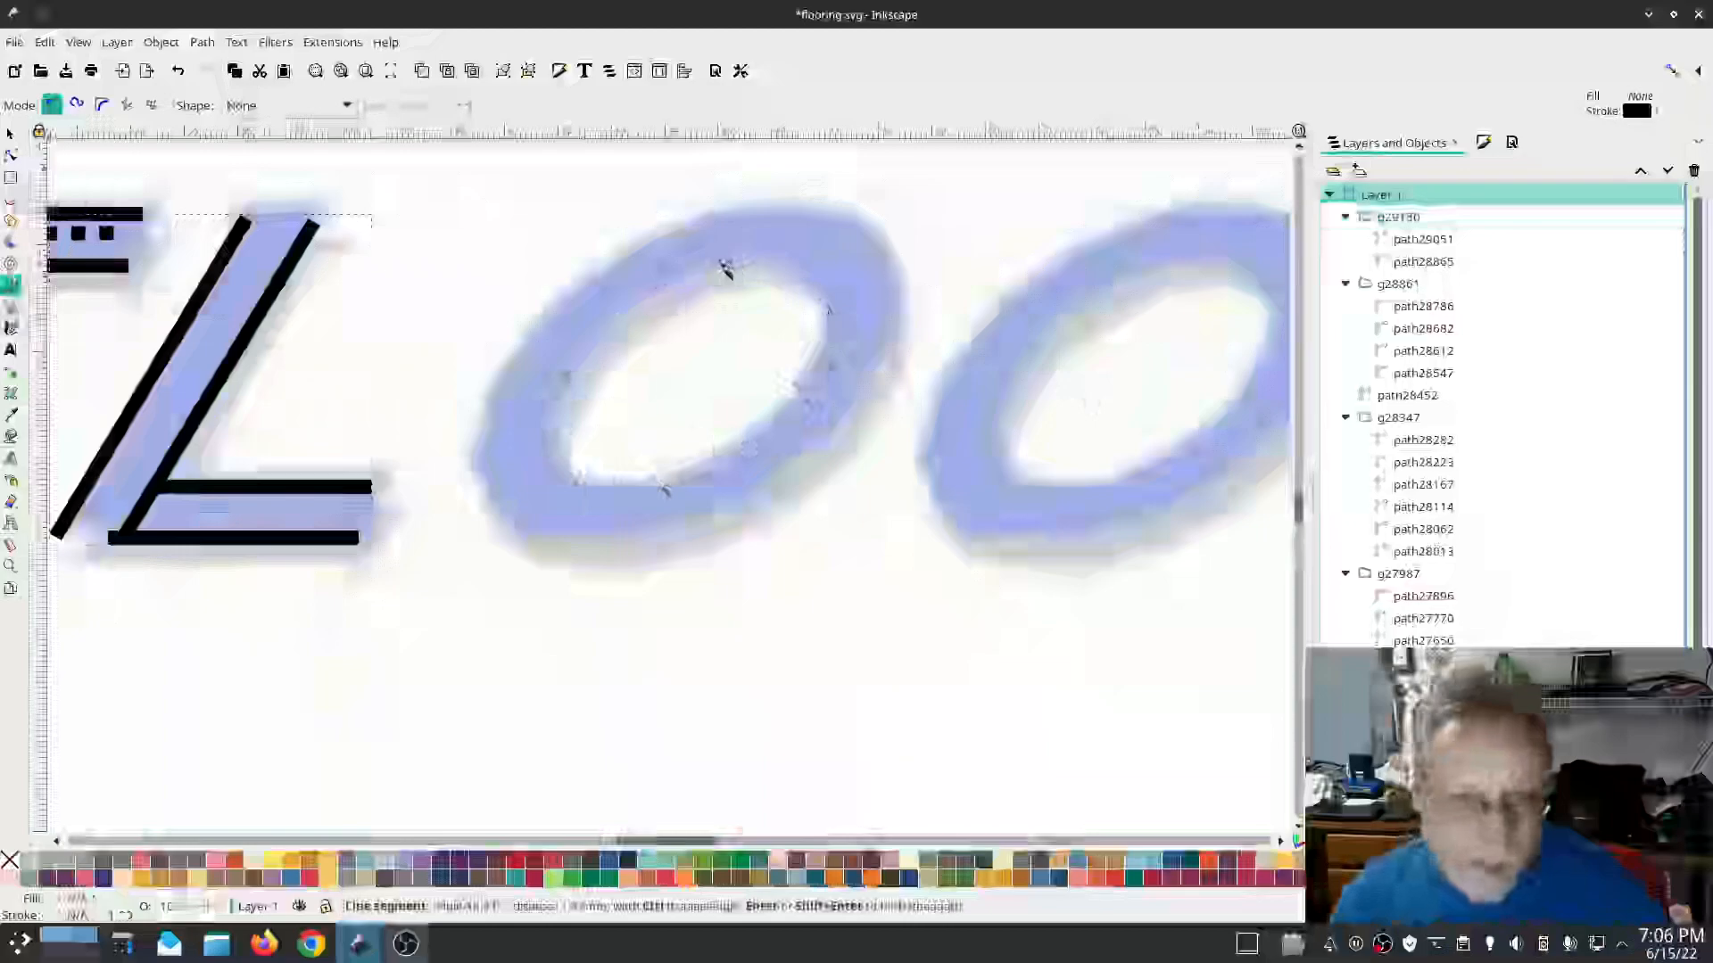
pyautogui.click(737, 268)
pyautogui.click(11, 155)
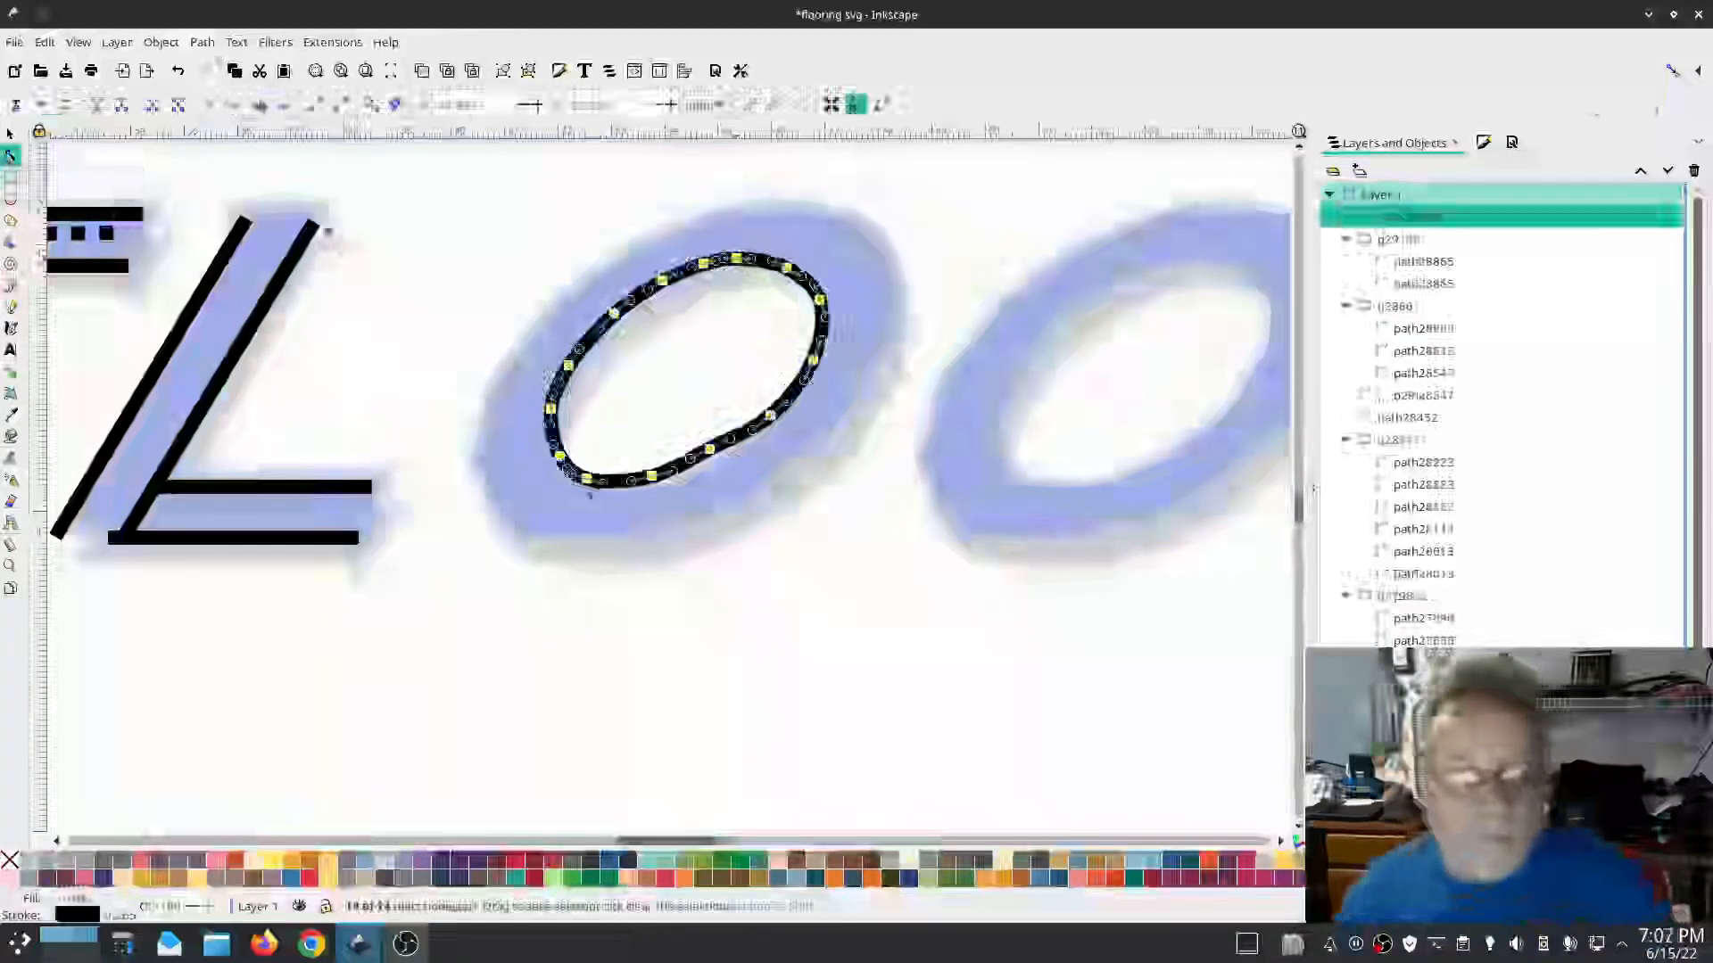
pyautogui.click(710, 452)
pyautogui.moveTo(710, 452); pyautogui.dragTo(715, 456)
# Step: Trace the outer edge of the first O as a closed path and smooth it into an oval
pyautogui.click(11, 285)
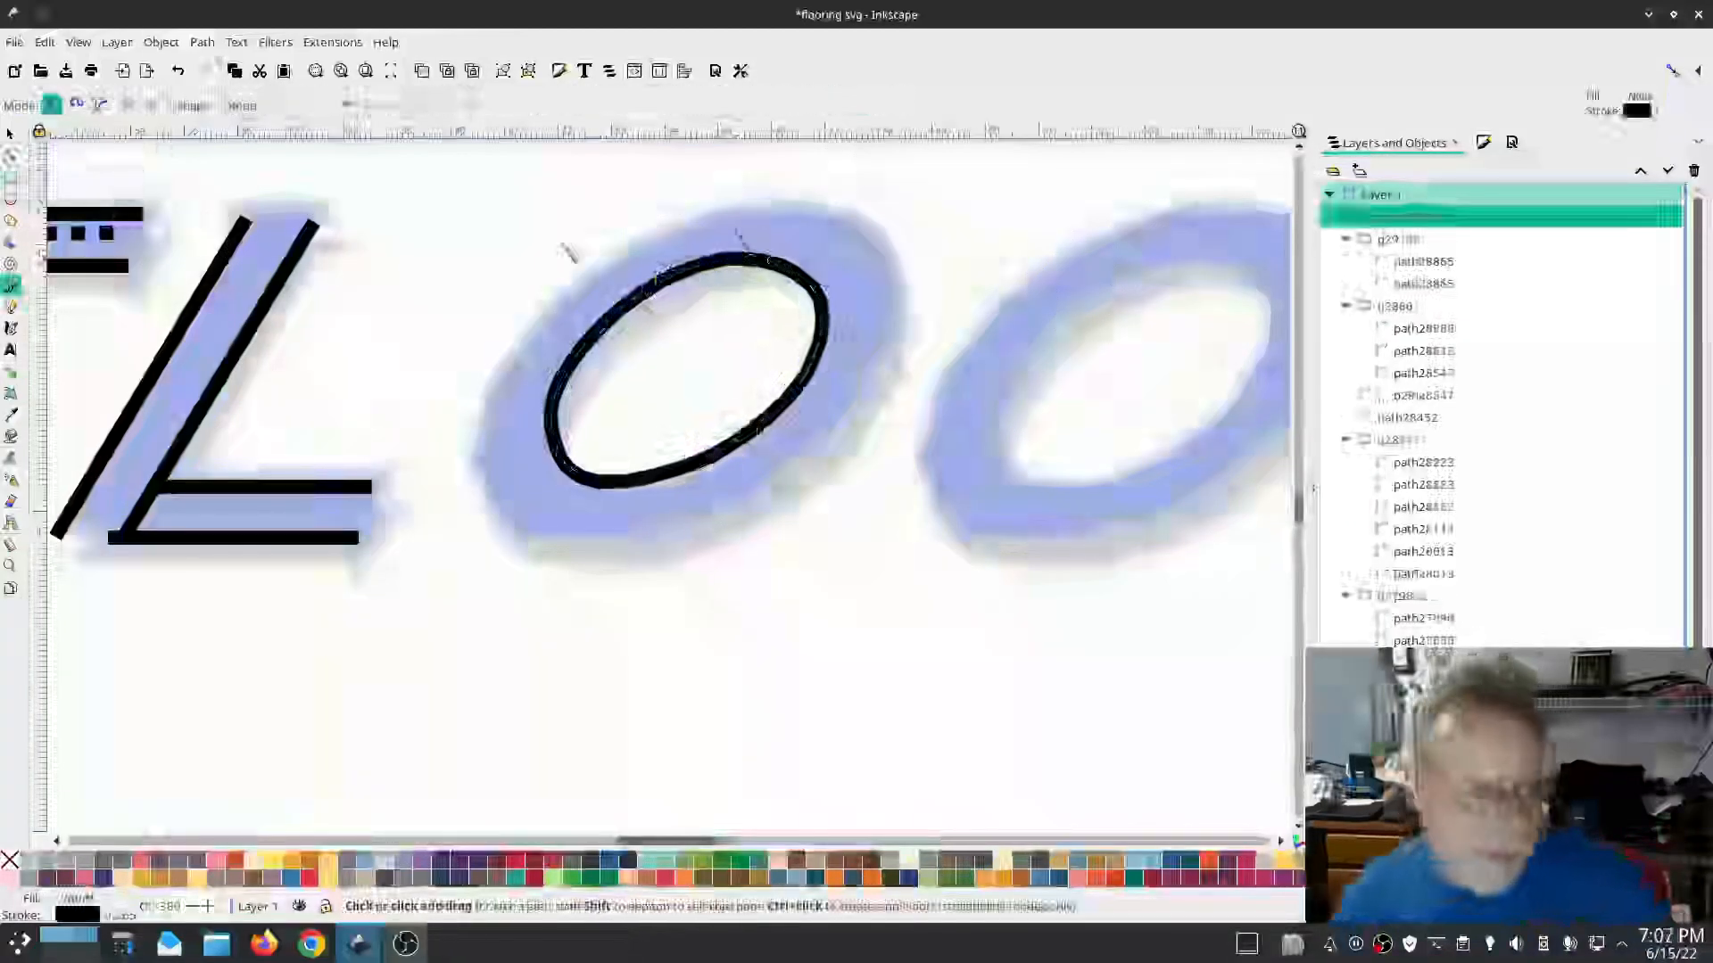
pyautogui.click(740, 216)
pyautogui.click(872, 239)
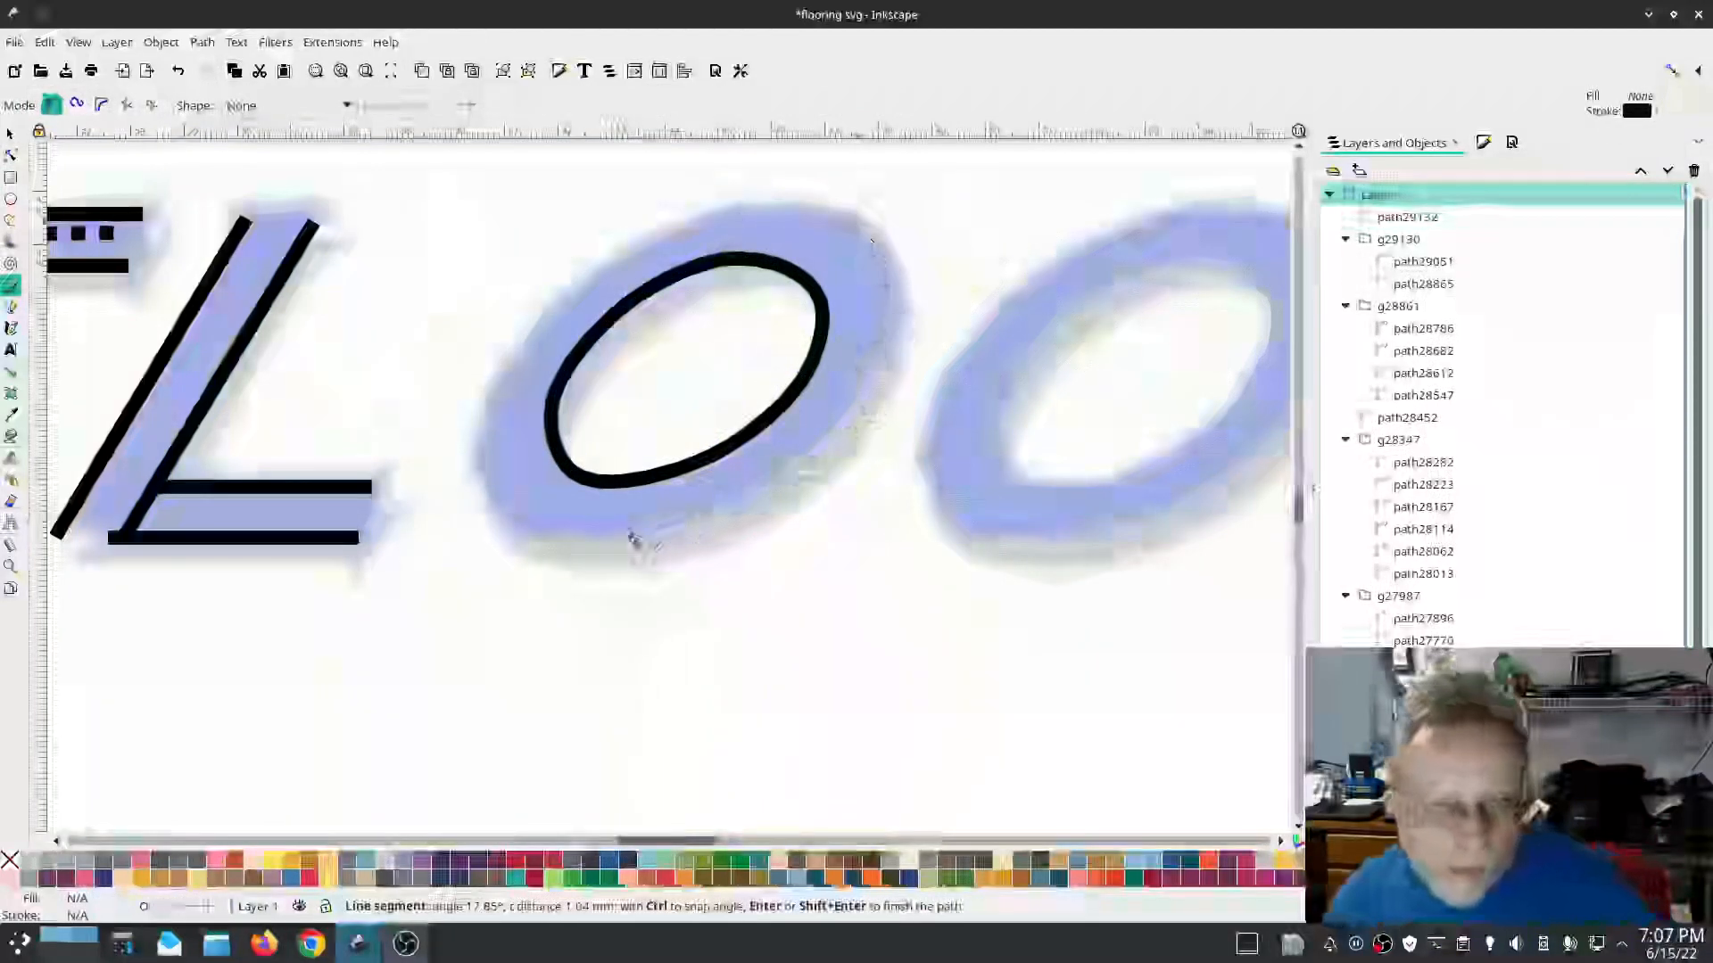
pyautogui.click(732, 211)
pyautogui.press('n')
pyautogui.click(259, 105)
pyautogui.press('Escape')
pyautogui.press('Escape')
# Step: Draw four rungs across the first O's ring and combine them with both ovals into one path
pyautogui.click(10, 306)
pyautogui.moveTo(810, 183); pyautogui.dragTo(776, 279)
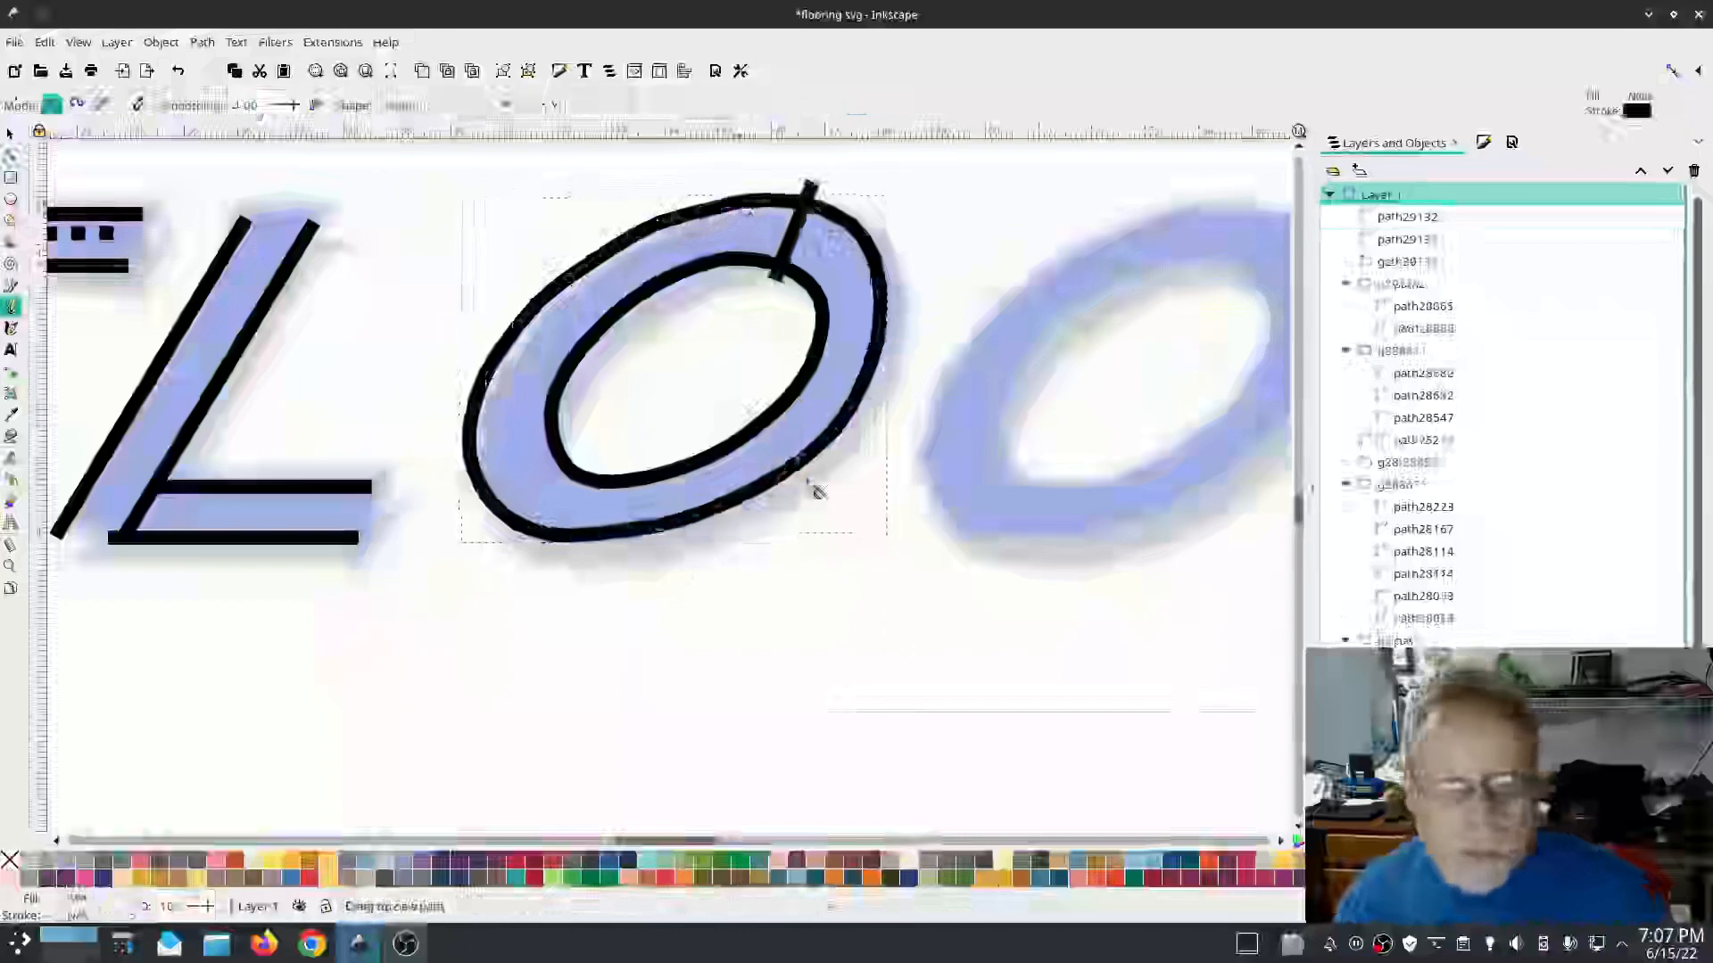
pyautogui.moveTo(807, 480); pyautogui.dragTo(749, 414)
pyautogui.moveTo(527, 548); pyautogui.dragTo(582, 464)
pyautogui.moveTo(524, 285); pyautogui.dragTo(622, 351)
pyautogui.hotkey('ctrl', 'k')
# Step: Make the first O a custom satin column in Embroidery Params
pyautogui.click(202, 42)
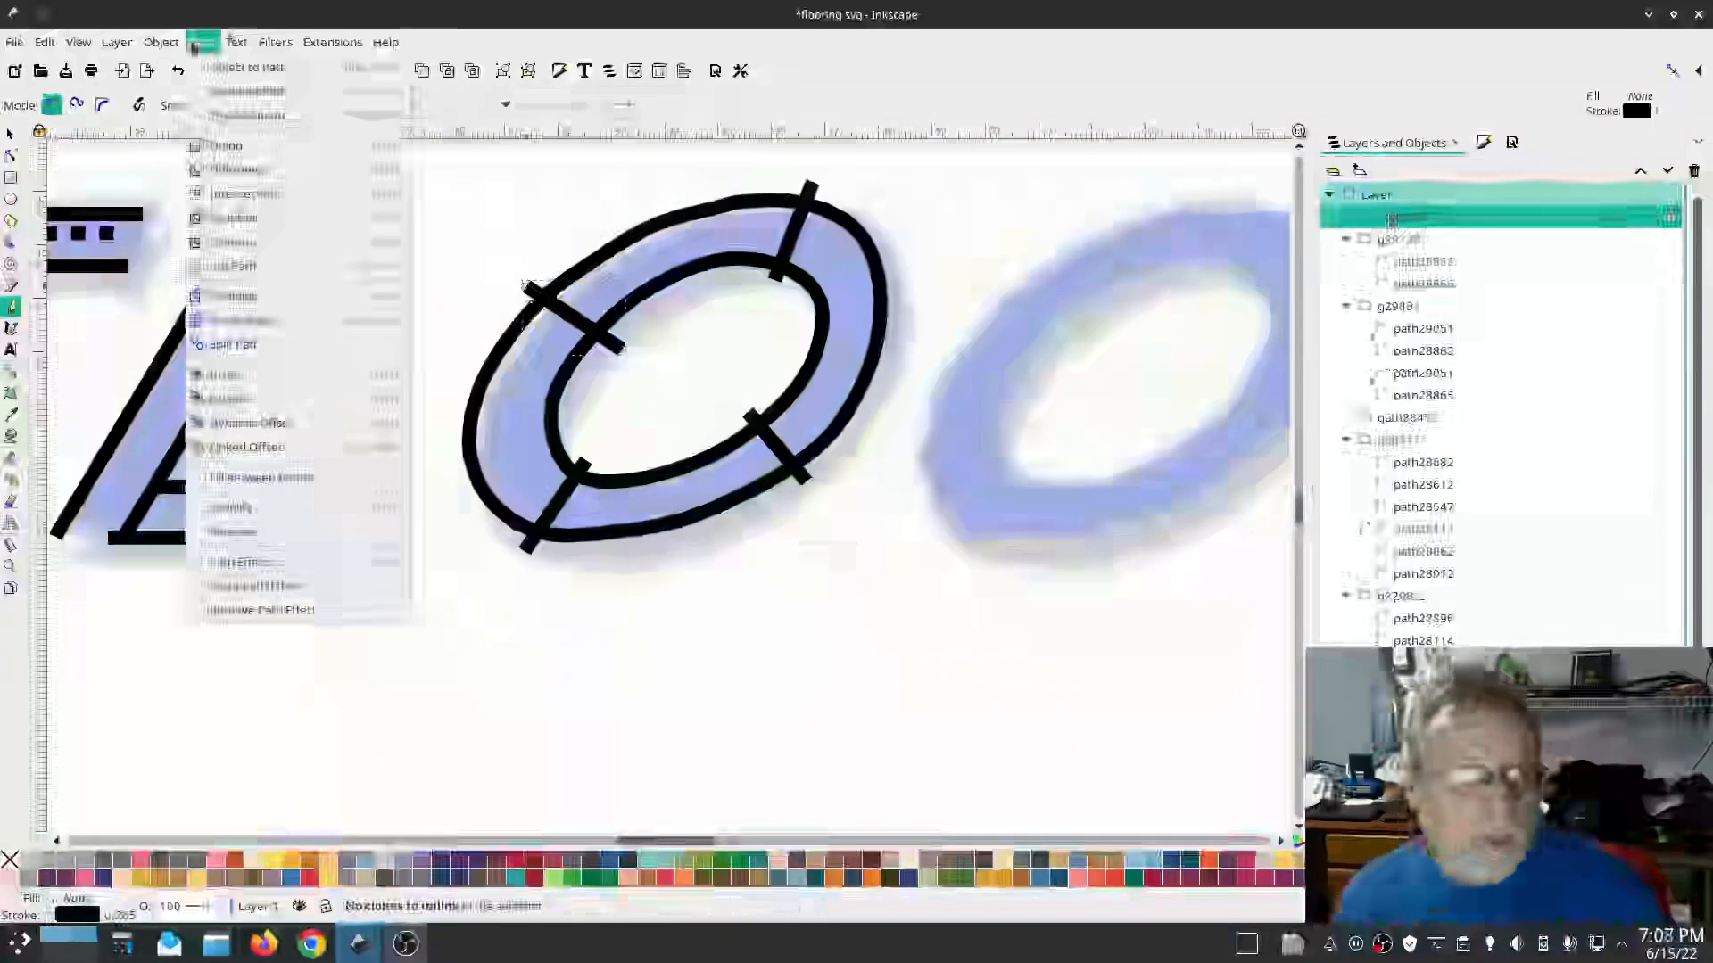
pyautogui.moveTo(332, 42)
pyautogui.moveTo(357, 288)
pyautogui.click(626, 433)
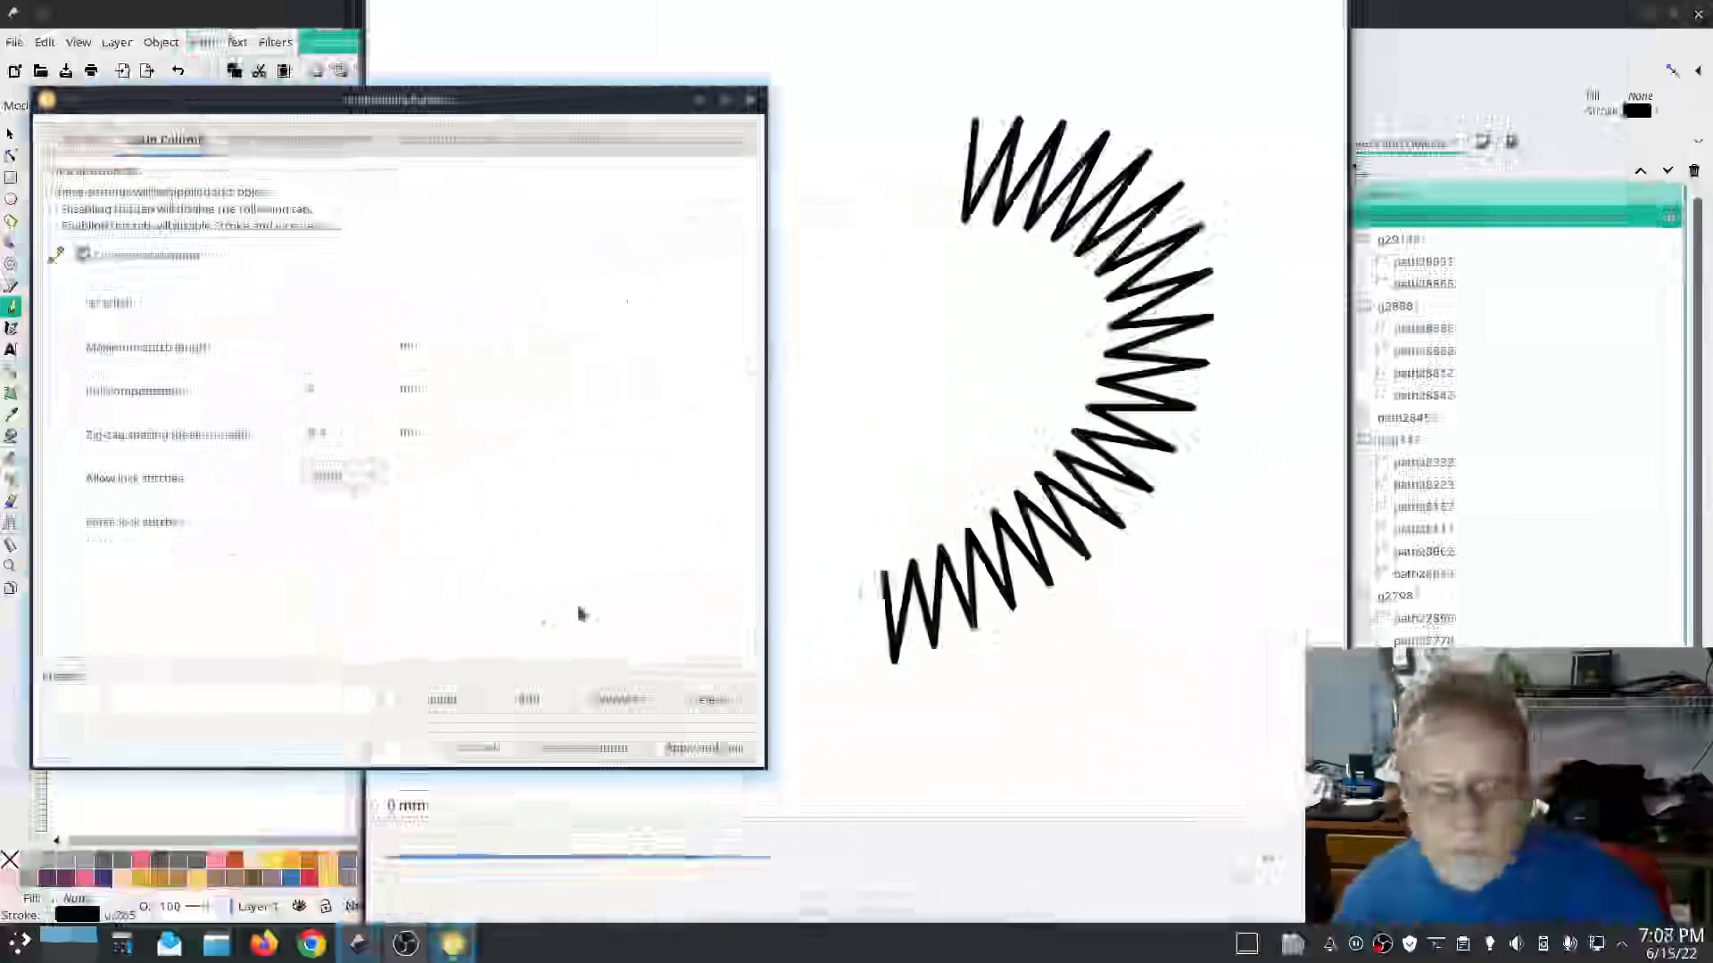
pyautogui.click(704, 748)
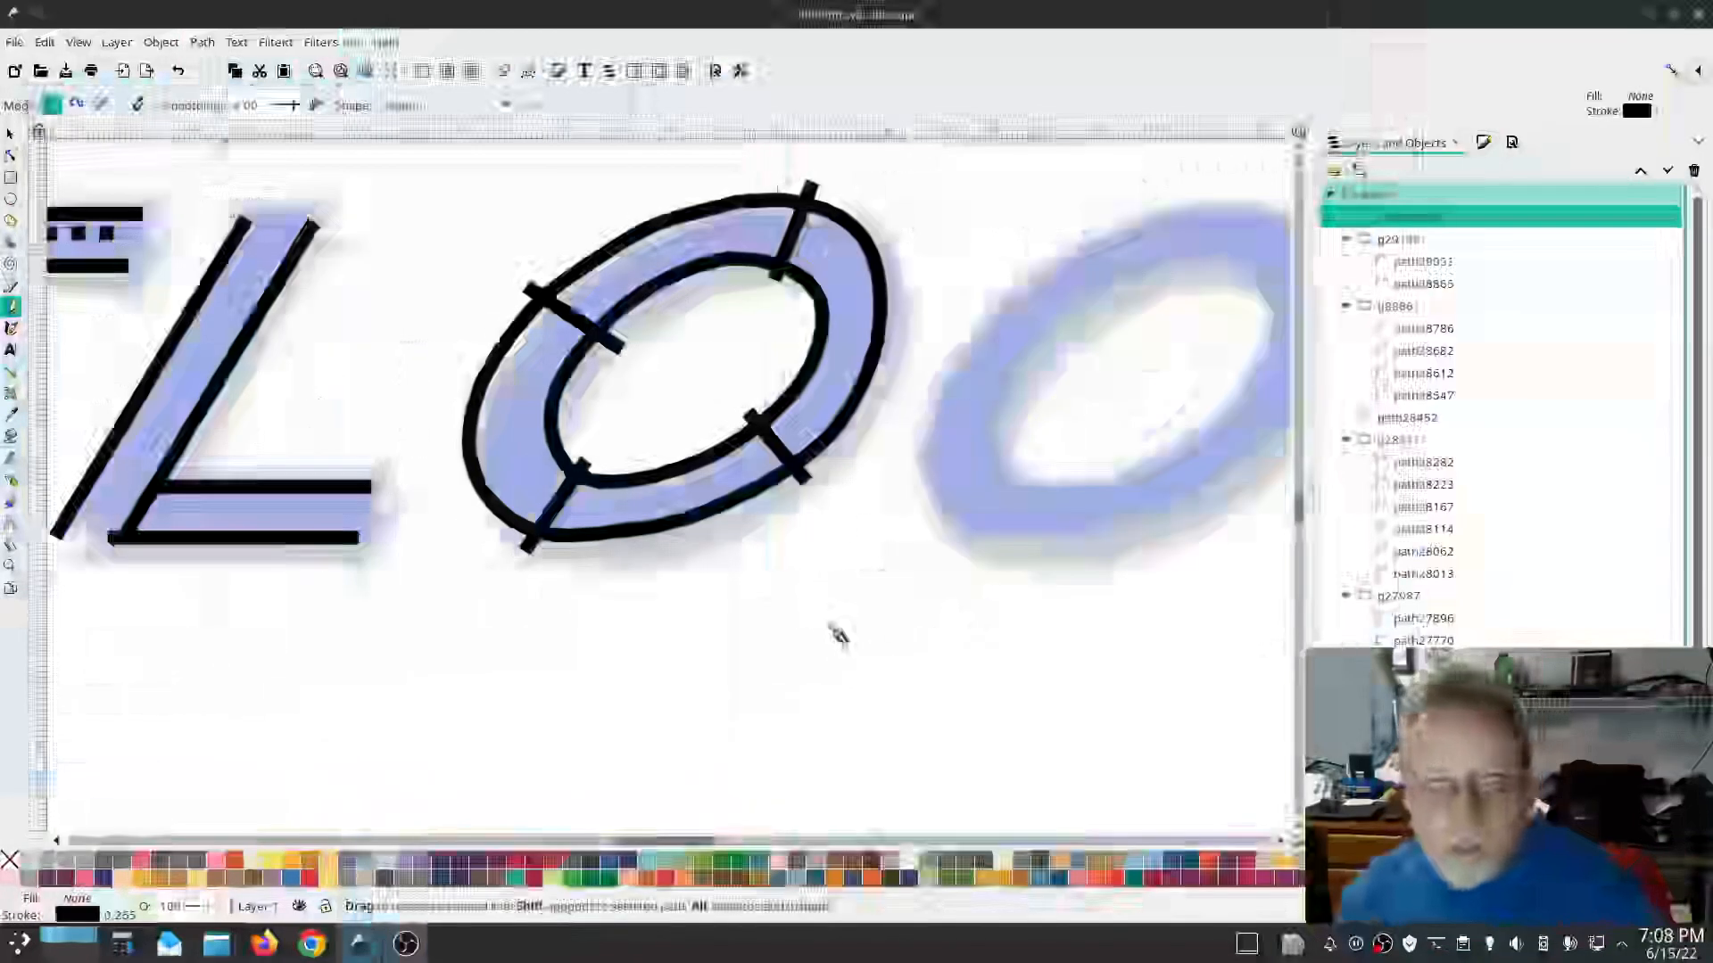
# Step: Duplicate the finished first O and place the copy over the second O
pyautogui.scroll(-1, 837, 630)
pyautogui.moveTo(837, 630); pyautogui.dragTo(416, 582)
pyautogui.click(11, 134)
pyautogui.hotkey('ctrl', 'd')
pyautogui.moveTo(411, 457); pyautogui.dragTo(732, 457)
pyautogui.click(910, 610)
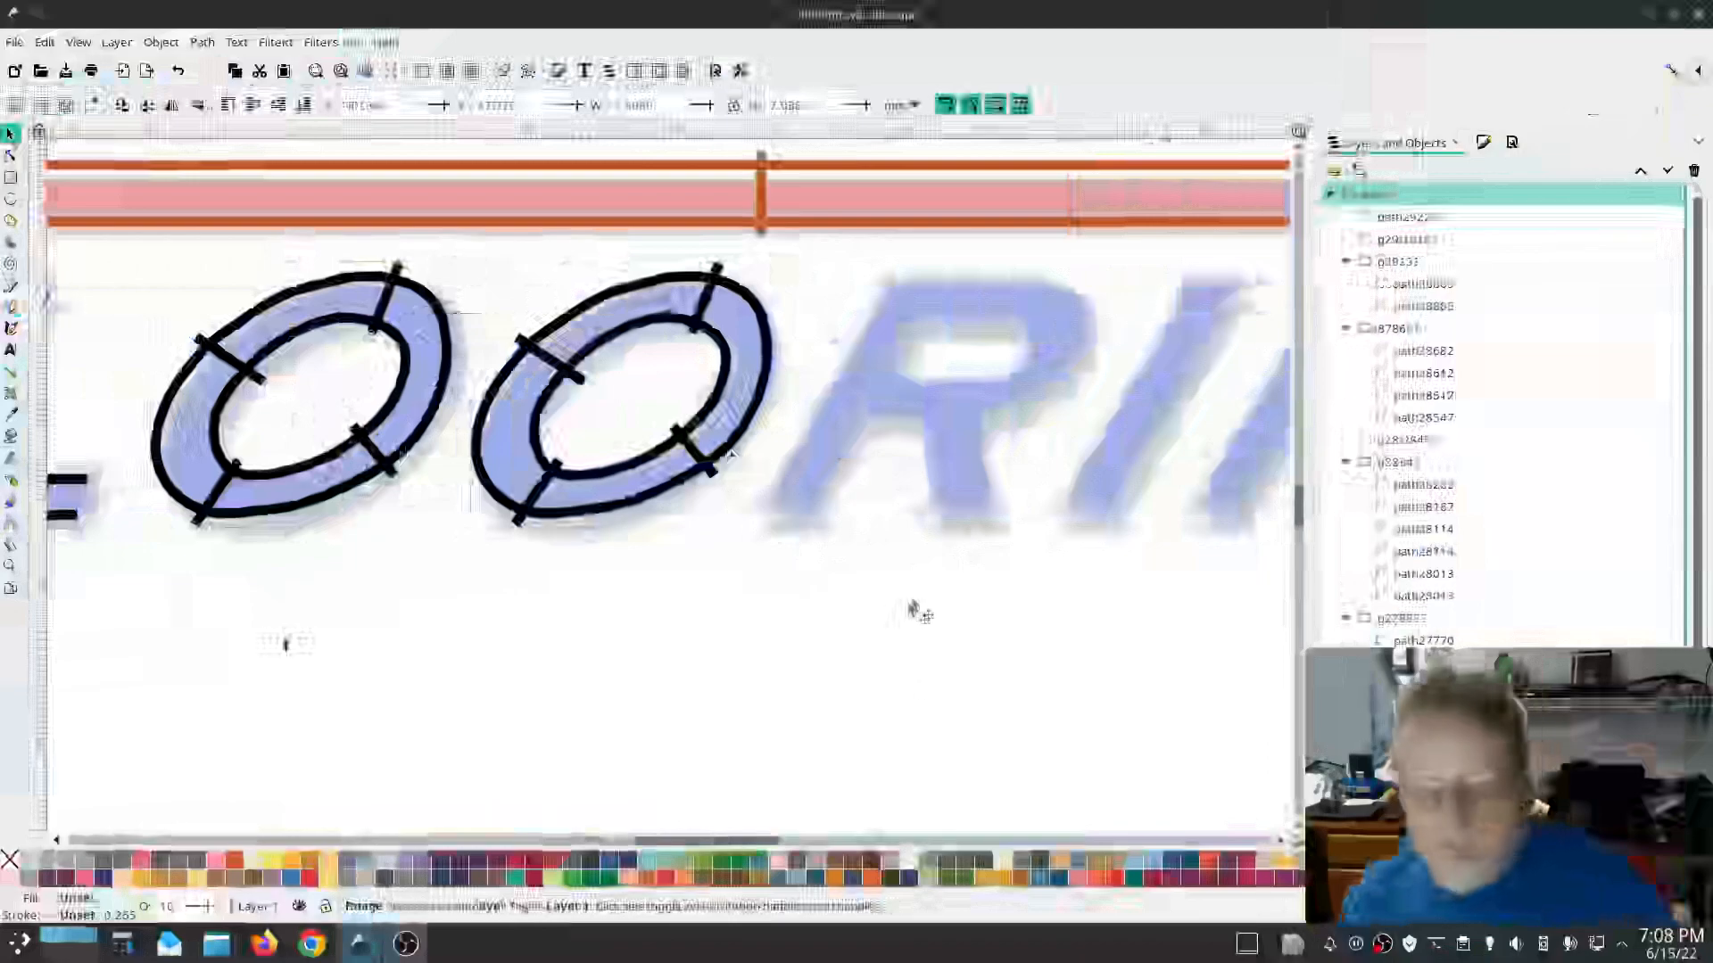
# Step: Draw two slanted rails along both edges of the R's stem
pyautogui.moveTo(910, 610); pyautogui.dragTo(721, 680)
pyautogui.click(11, 286)
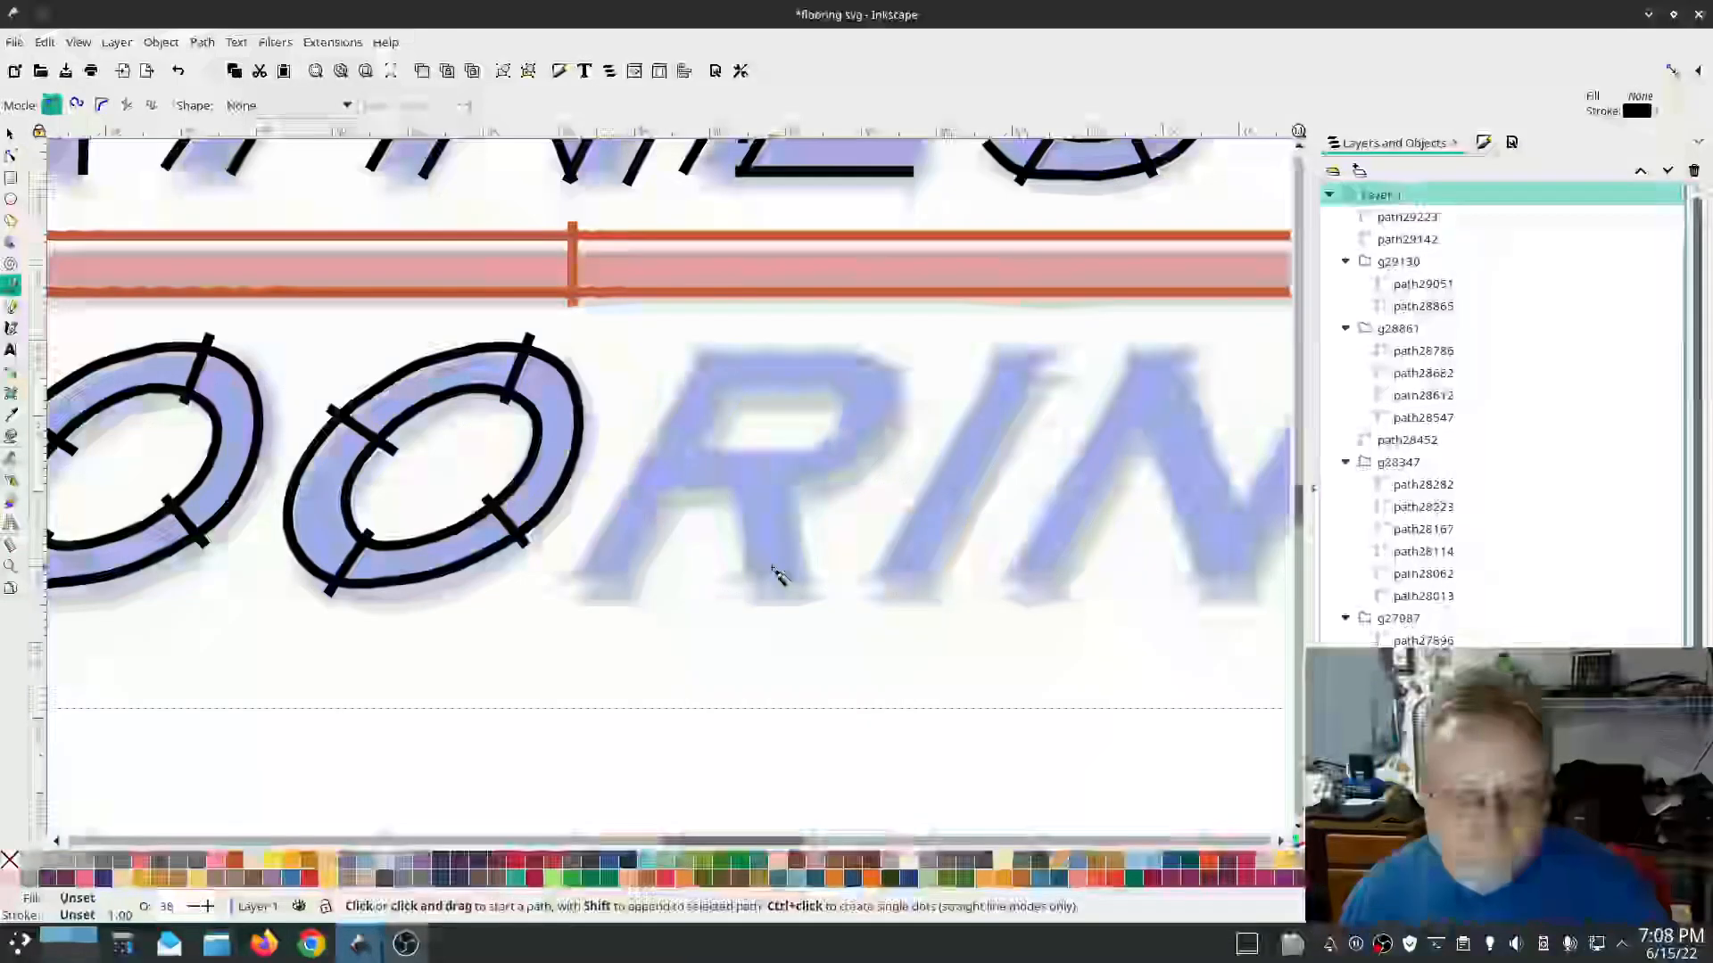
pyautogui.click(701, 354)
pyautogui.doubleClick(572, 578)
pyautogui.click(632, 582)
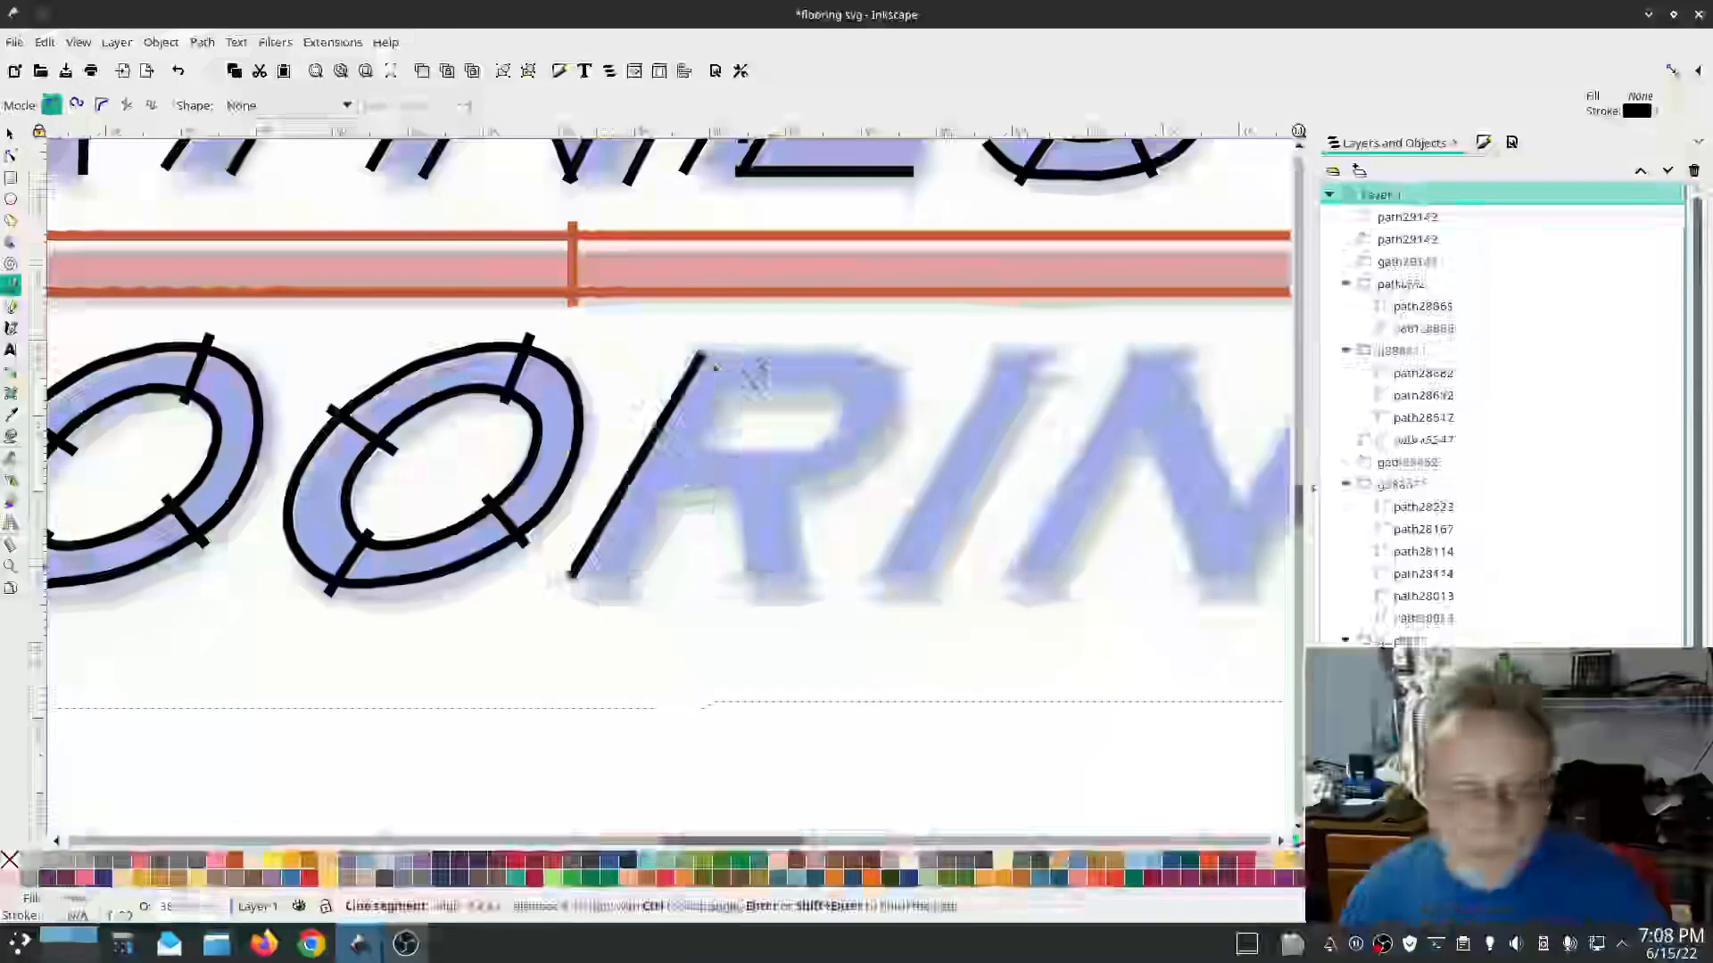
pyautogui.doubleClick(758, 357)
# Step: Combine the R stem's rails into one path and make it a custom satin column in Embroidery Params
pyautogui.click(333, 42)
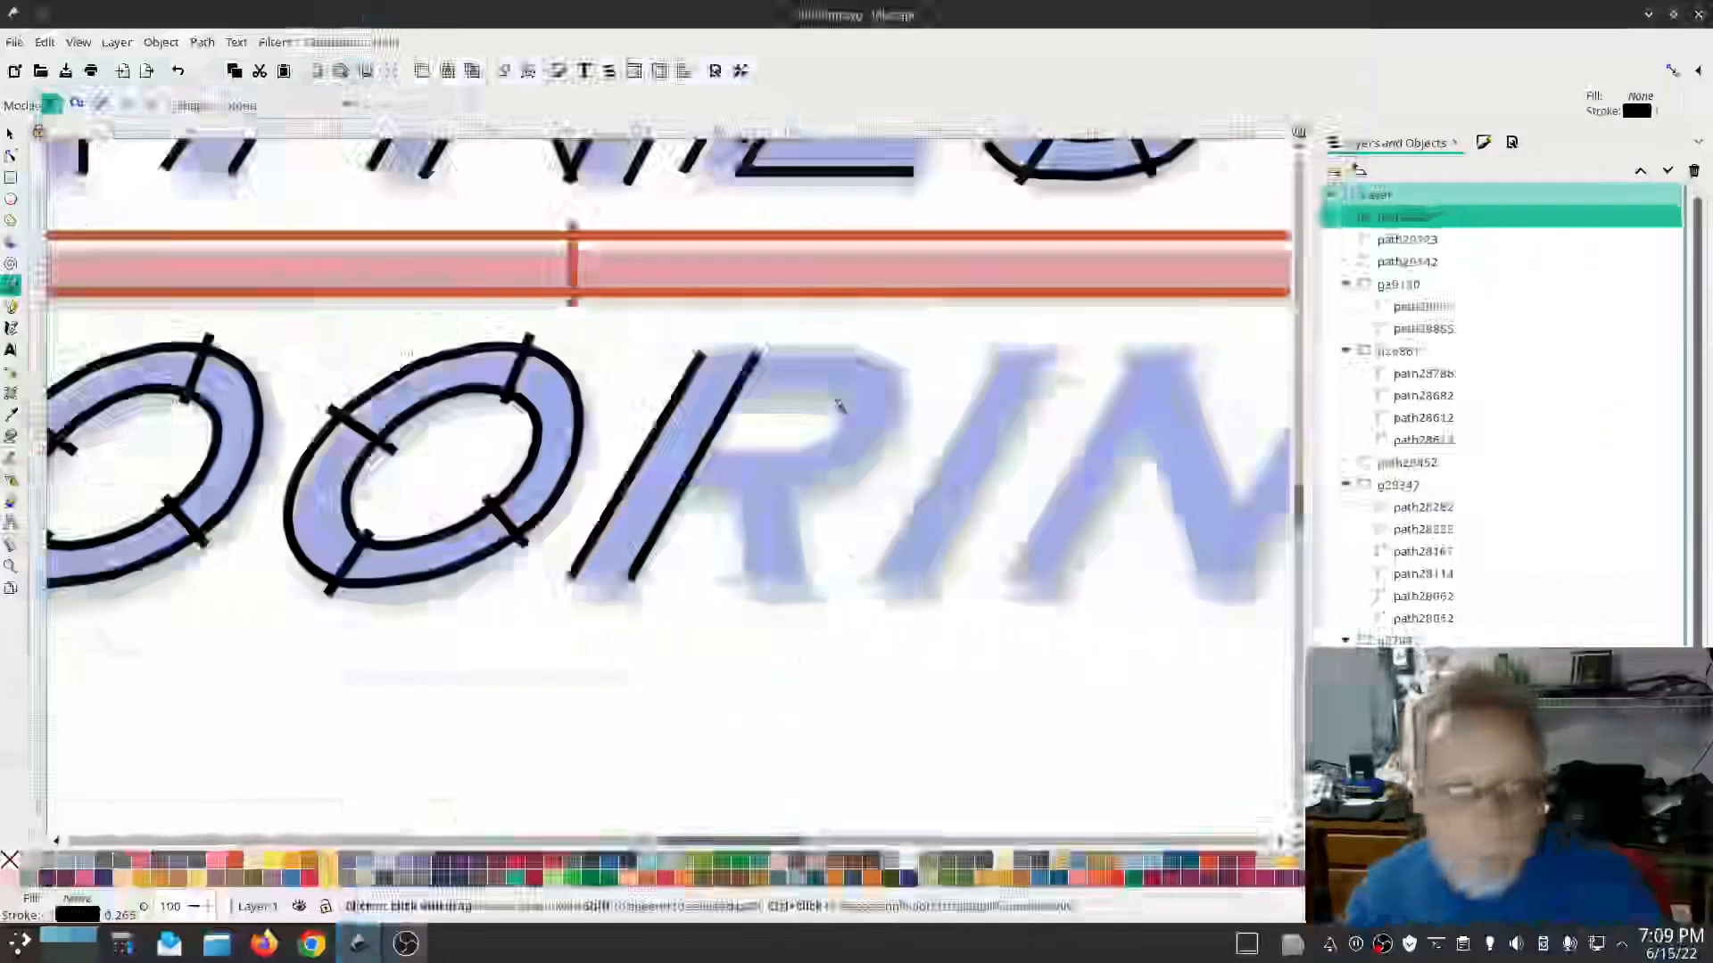
pyautogui.click(331, 42)
pyautogui.moveTo(375, 291)
pyautogui.click(901, 608)
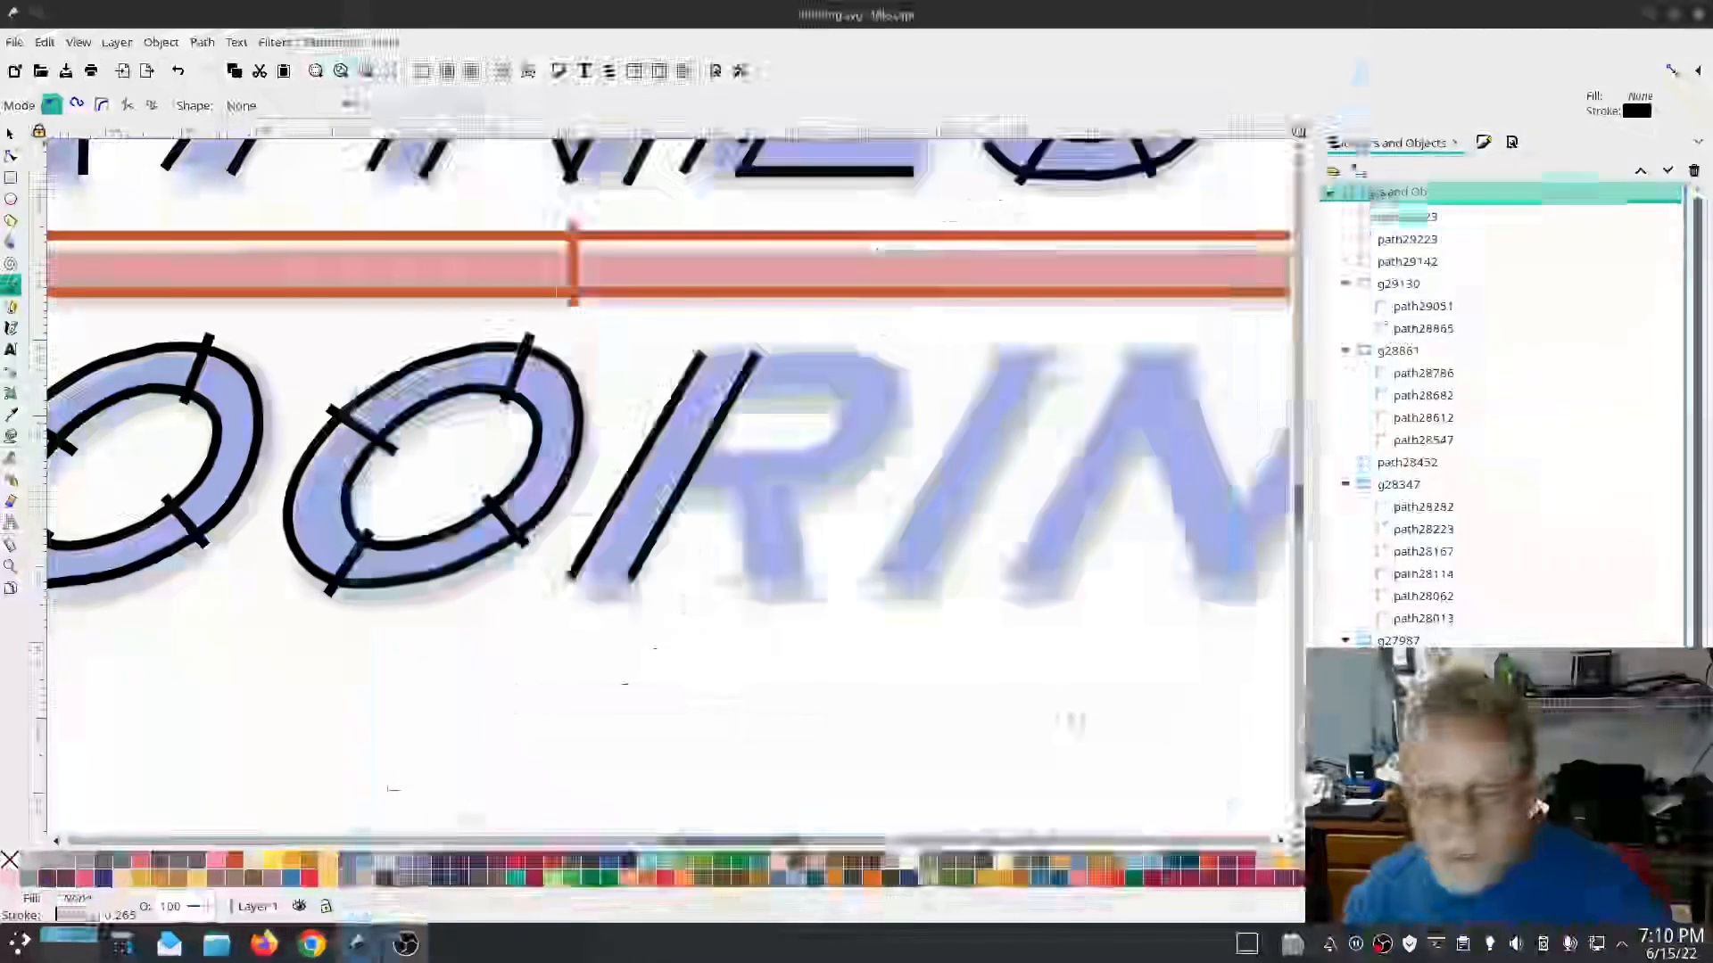
pyautogui.click(331, 42)
pyautogui.press('Escape')
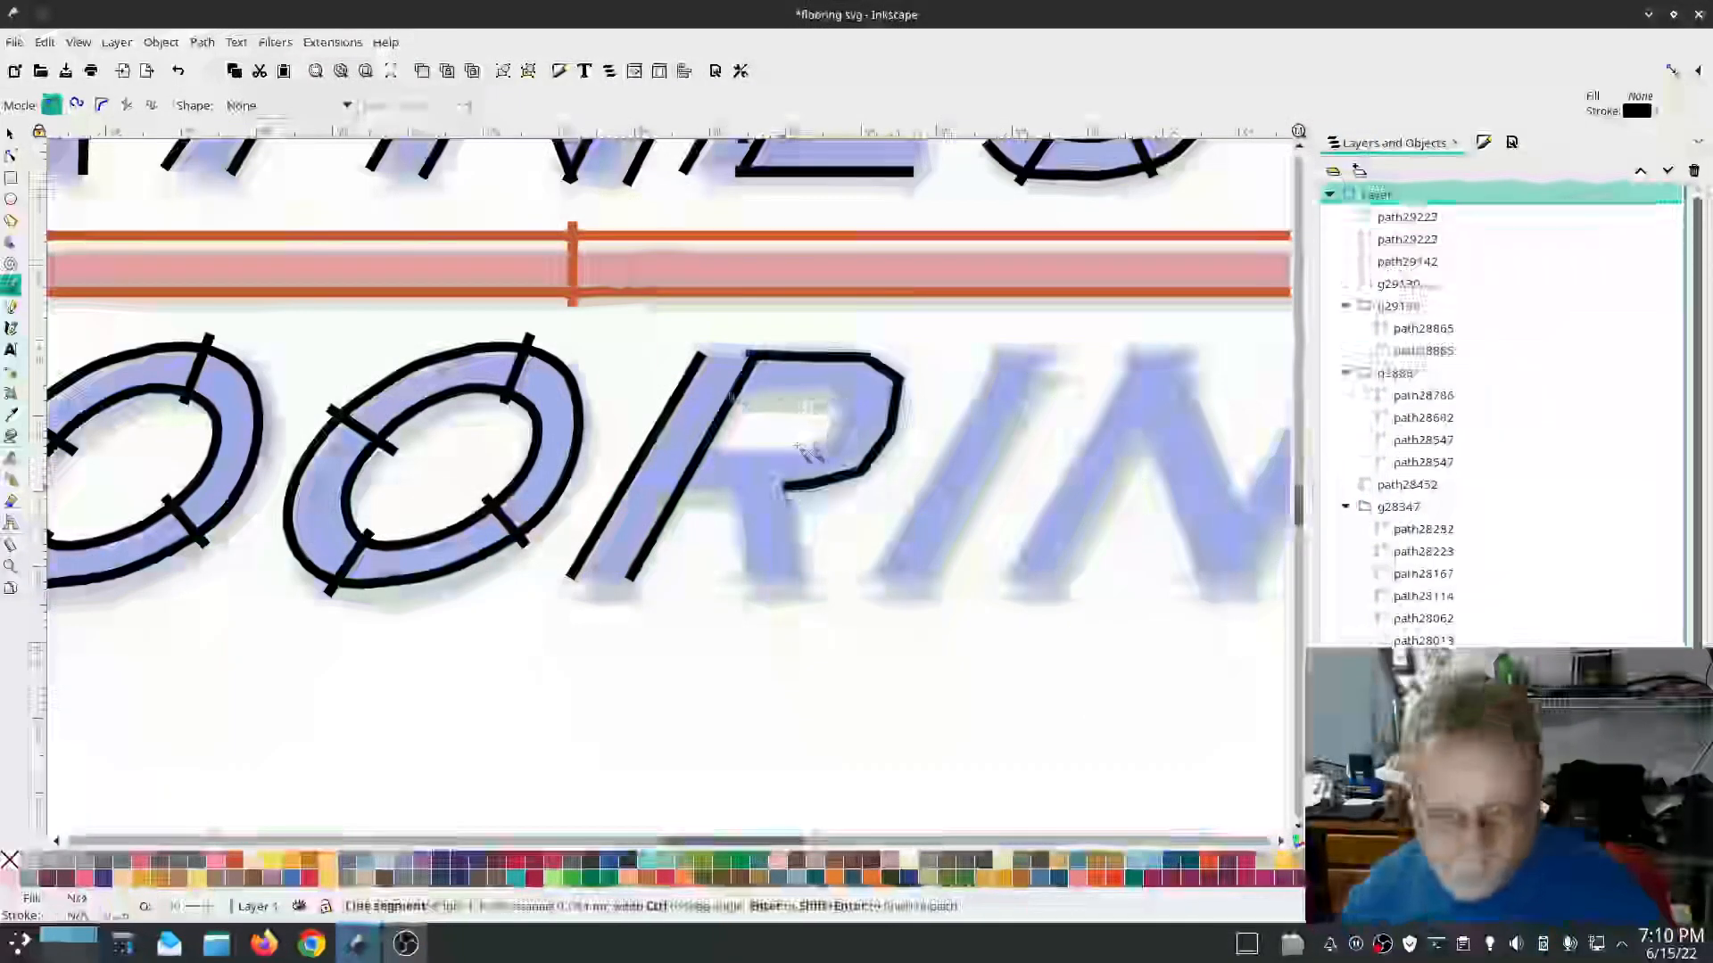
# Step: Trace the outer and inner rails of the R's bowl and smooth their nodes into rounded curves
pyautogui.press('Return')
pyautogui.press('n')
pyautogui.hotkey('ctrl', 'a')
pyautogui.click(284, 105)
pyautogui.click(899, 383)
pyautogui.hotkey('ctrl', 'a')
pyautogui.click(284, 105)
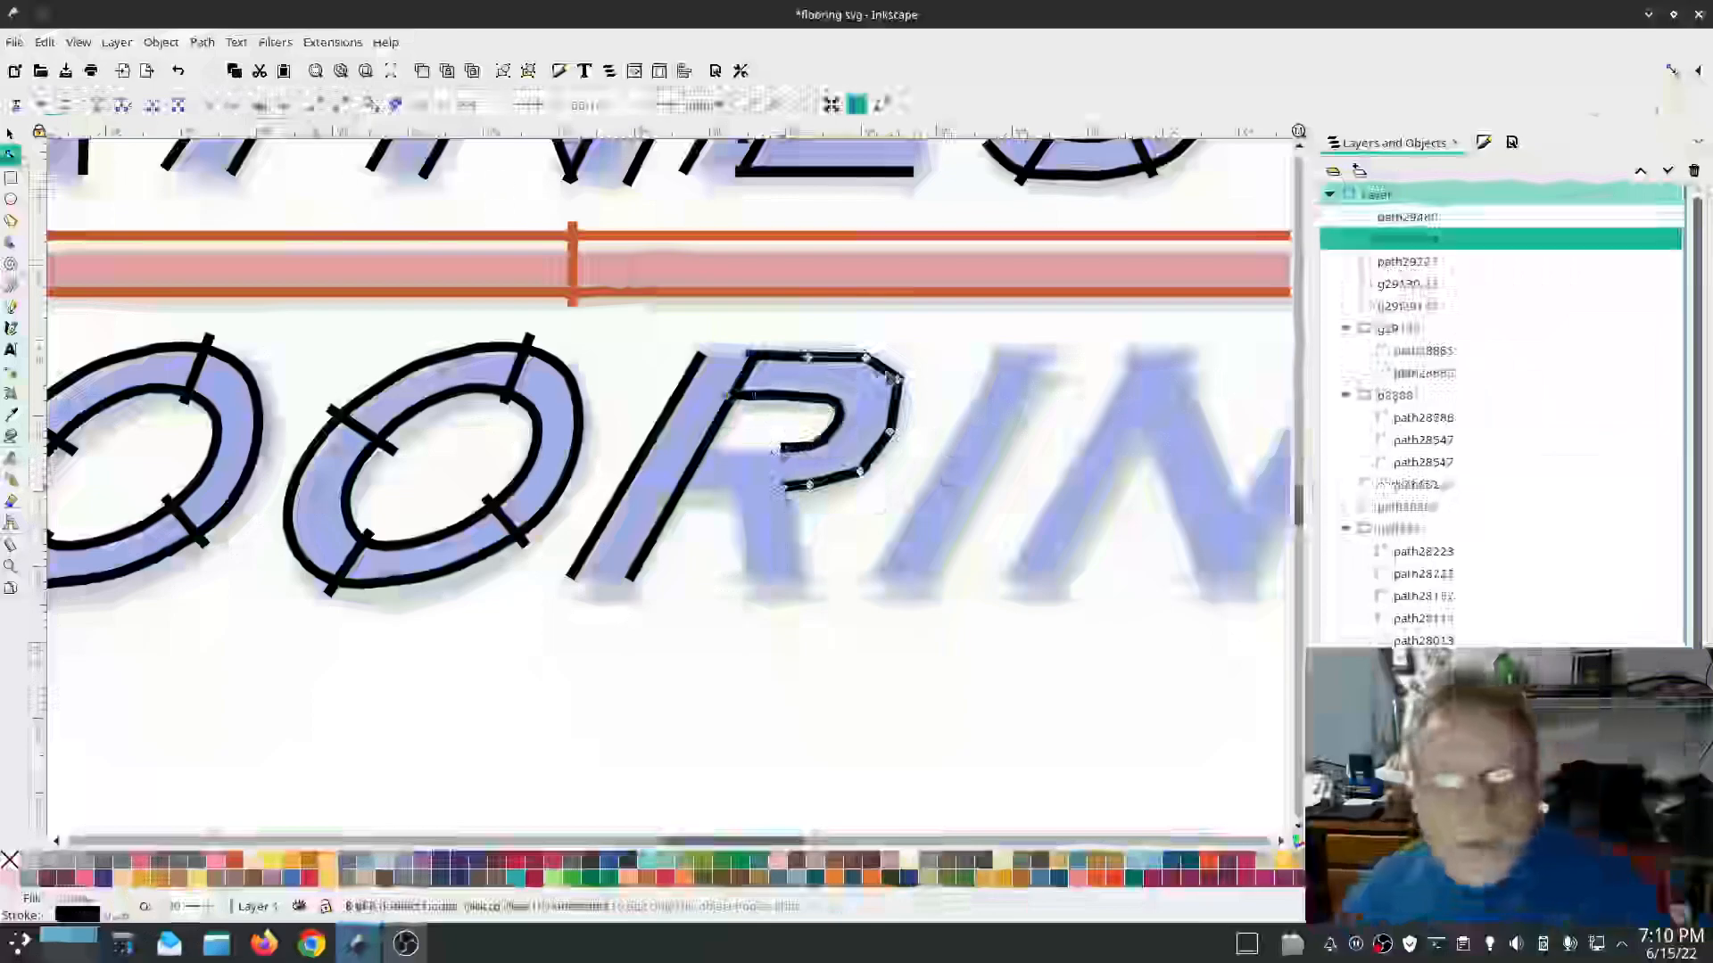
pyautogui.click(1019, 600)
pyautogui.click(898, 379)
pyautogui.moveTo(866, 358); pyautogui.dragTo(860, 360)
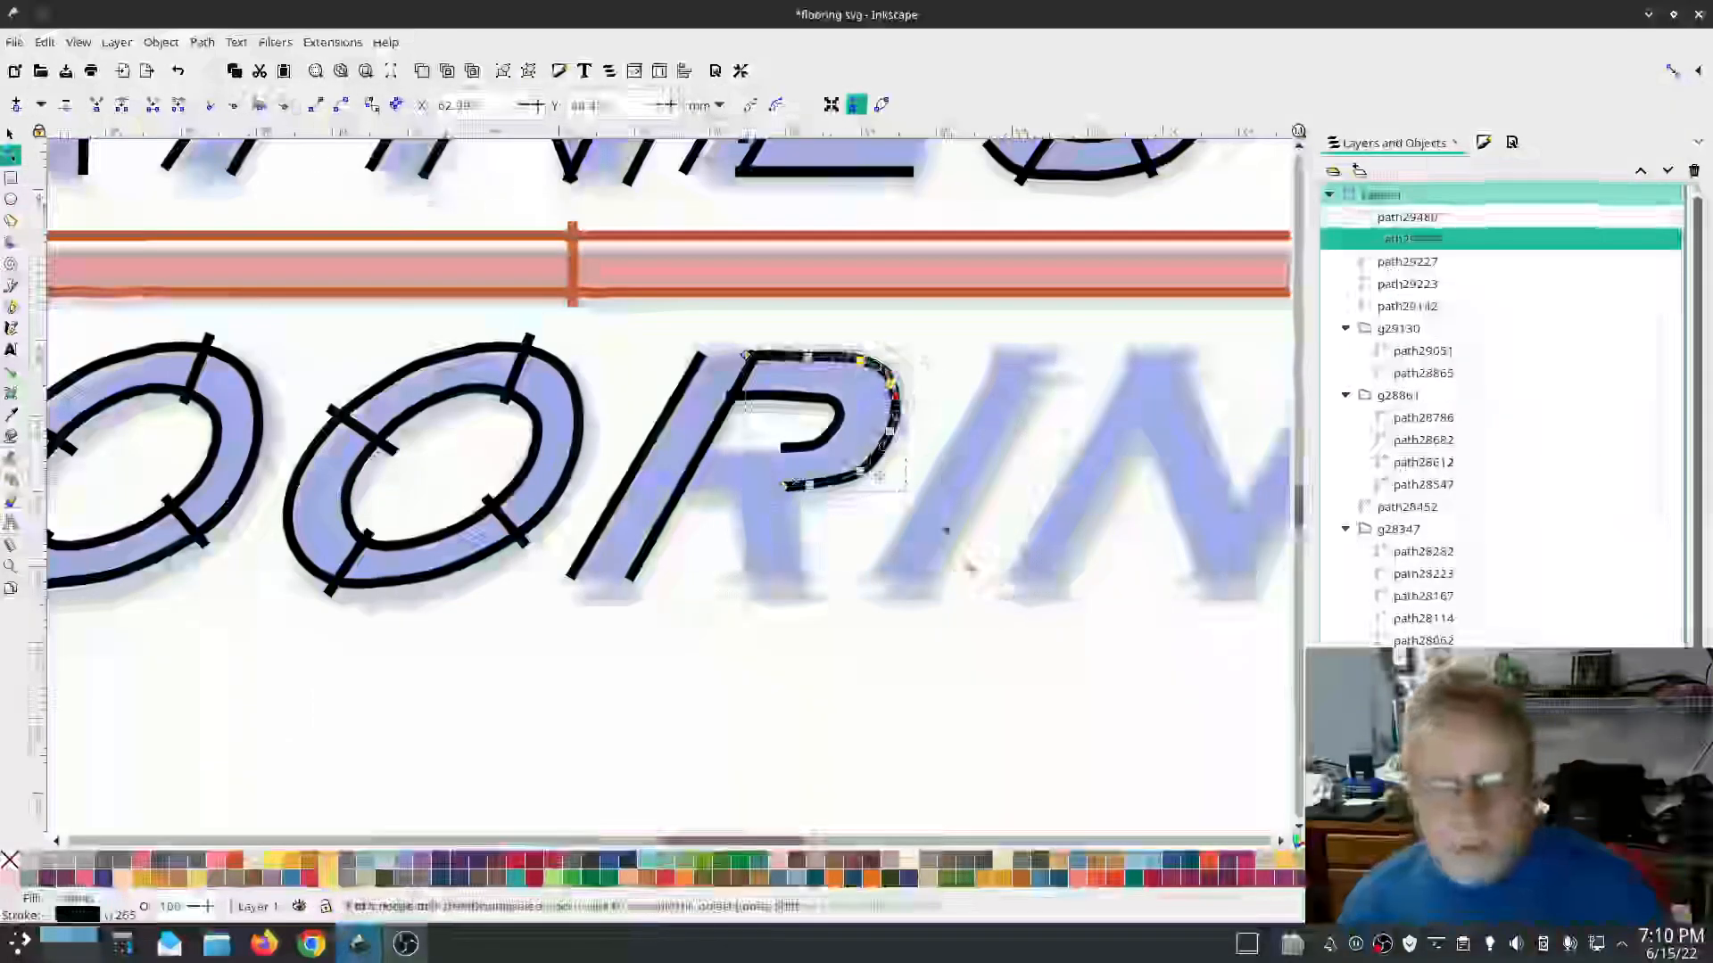
# Step: Draw three rungs across the R's bowl and combine them with its two rails into one path
pyautogui.click(11, 307)
pyautogui.click(755, 403)
pyautogui.click(782, 350)
pyautogui.click(806, 407)
pyautogui.click(890, 358)
pyautogui.click(818, 431)
pyautogui.click(848, 481)
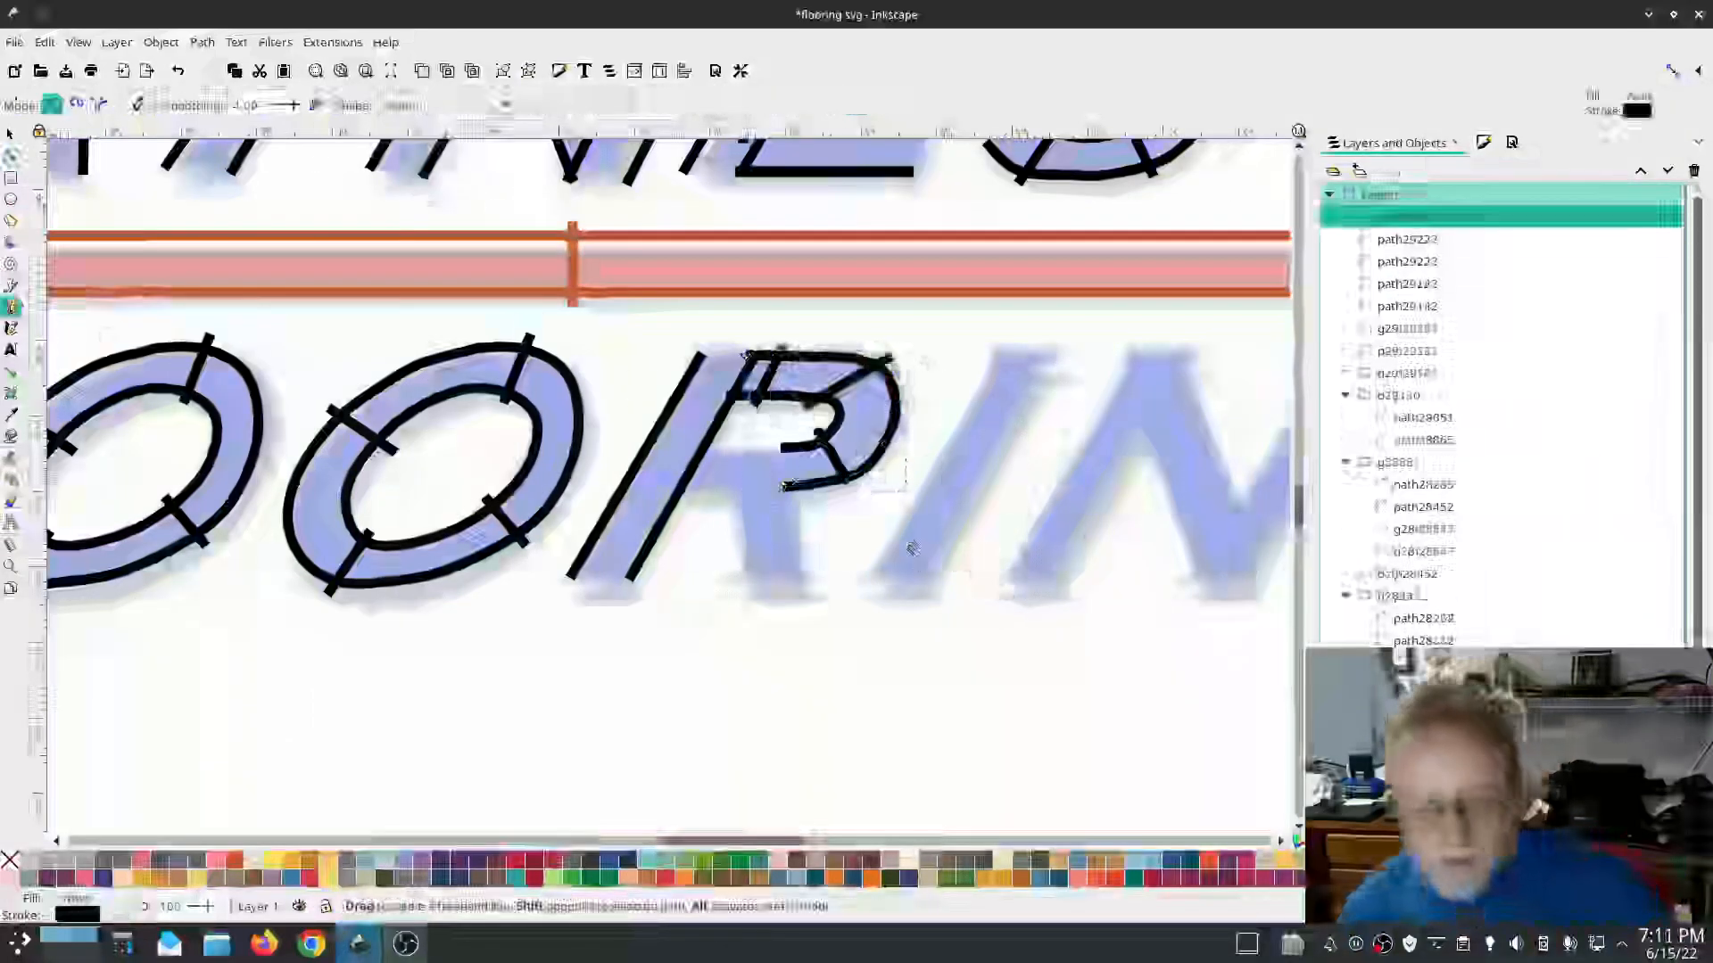
pyautogui.click(1409, 307)
pyautogui.keyDown('shift'); pyautogui.click(1407, 218); pyautogui.keyUp('shift')
pyautogui.hotkey('ctrl', 'k')
# Step: Make the R's bowl a custom satin column in Embroidery Params
pyautogui.click(333, 43)
pyautogui.moveTo(446, 291)
pyautogui.click(620, 434)
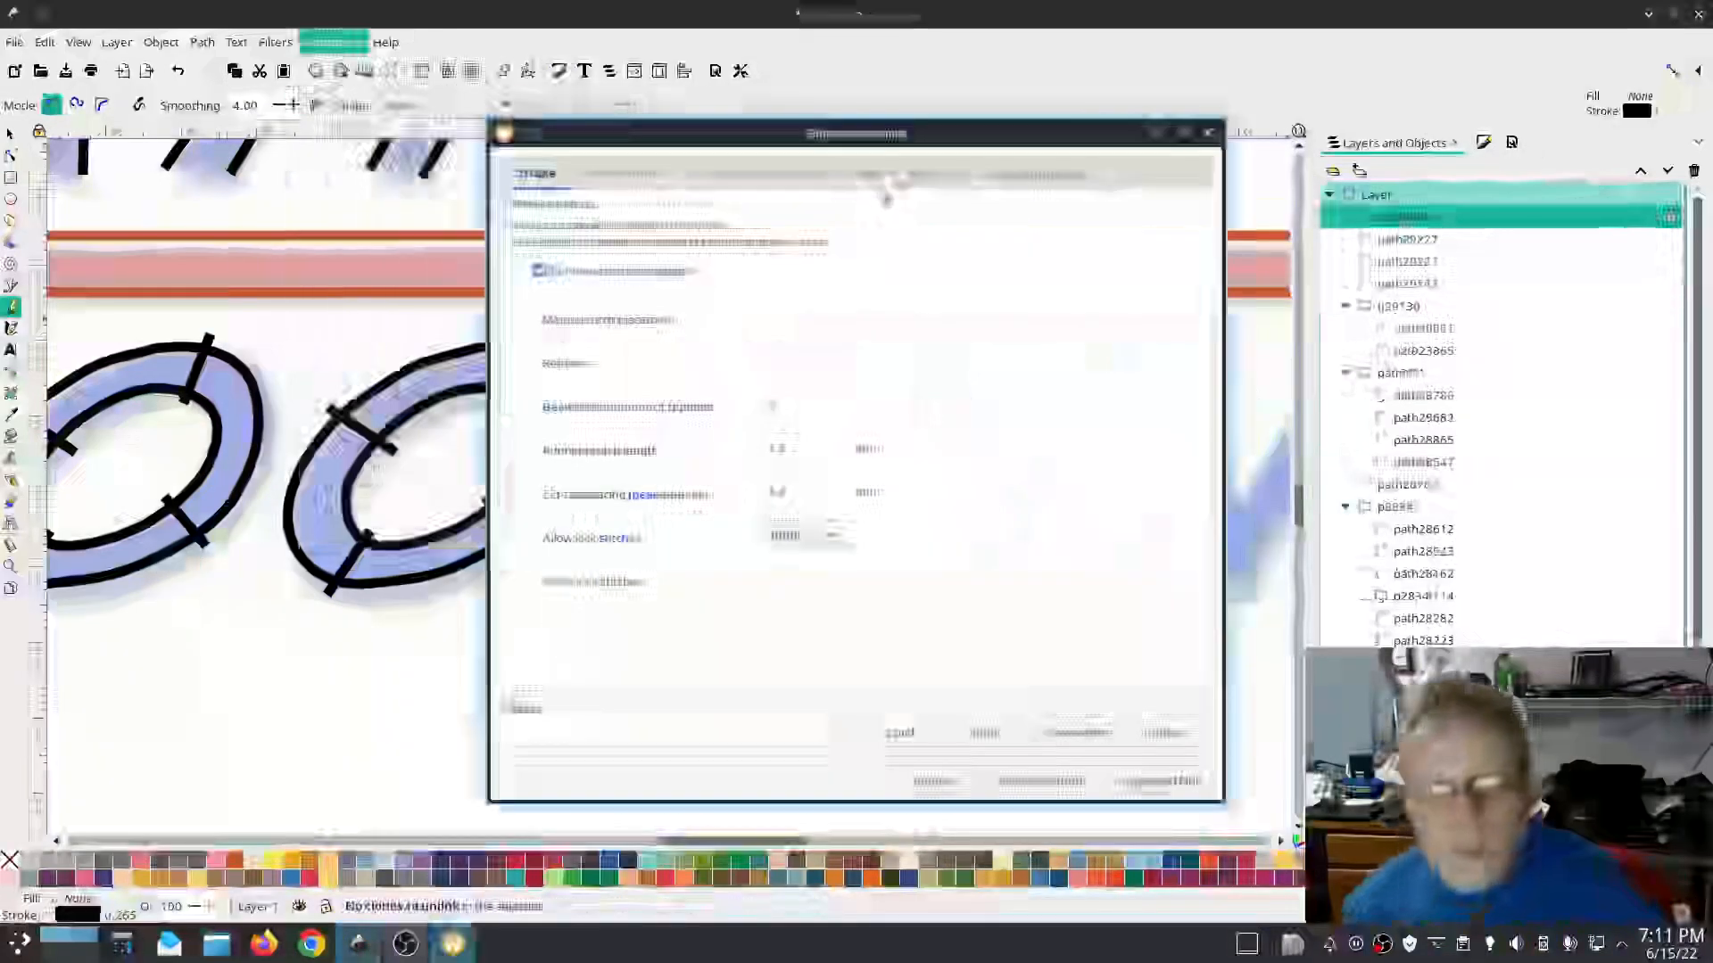
pyautogui.moveTo(865, 130); pyautogui.dragTo(285, 88)
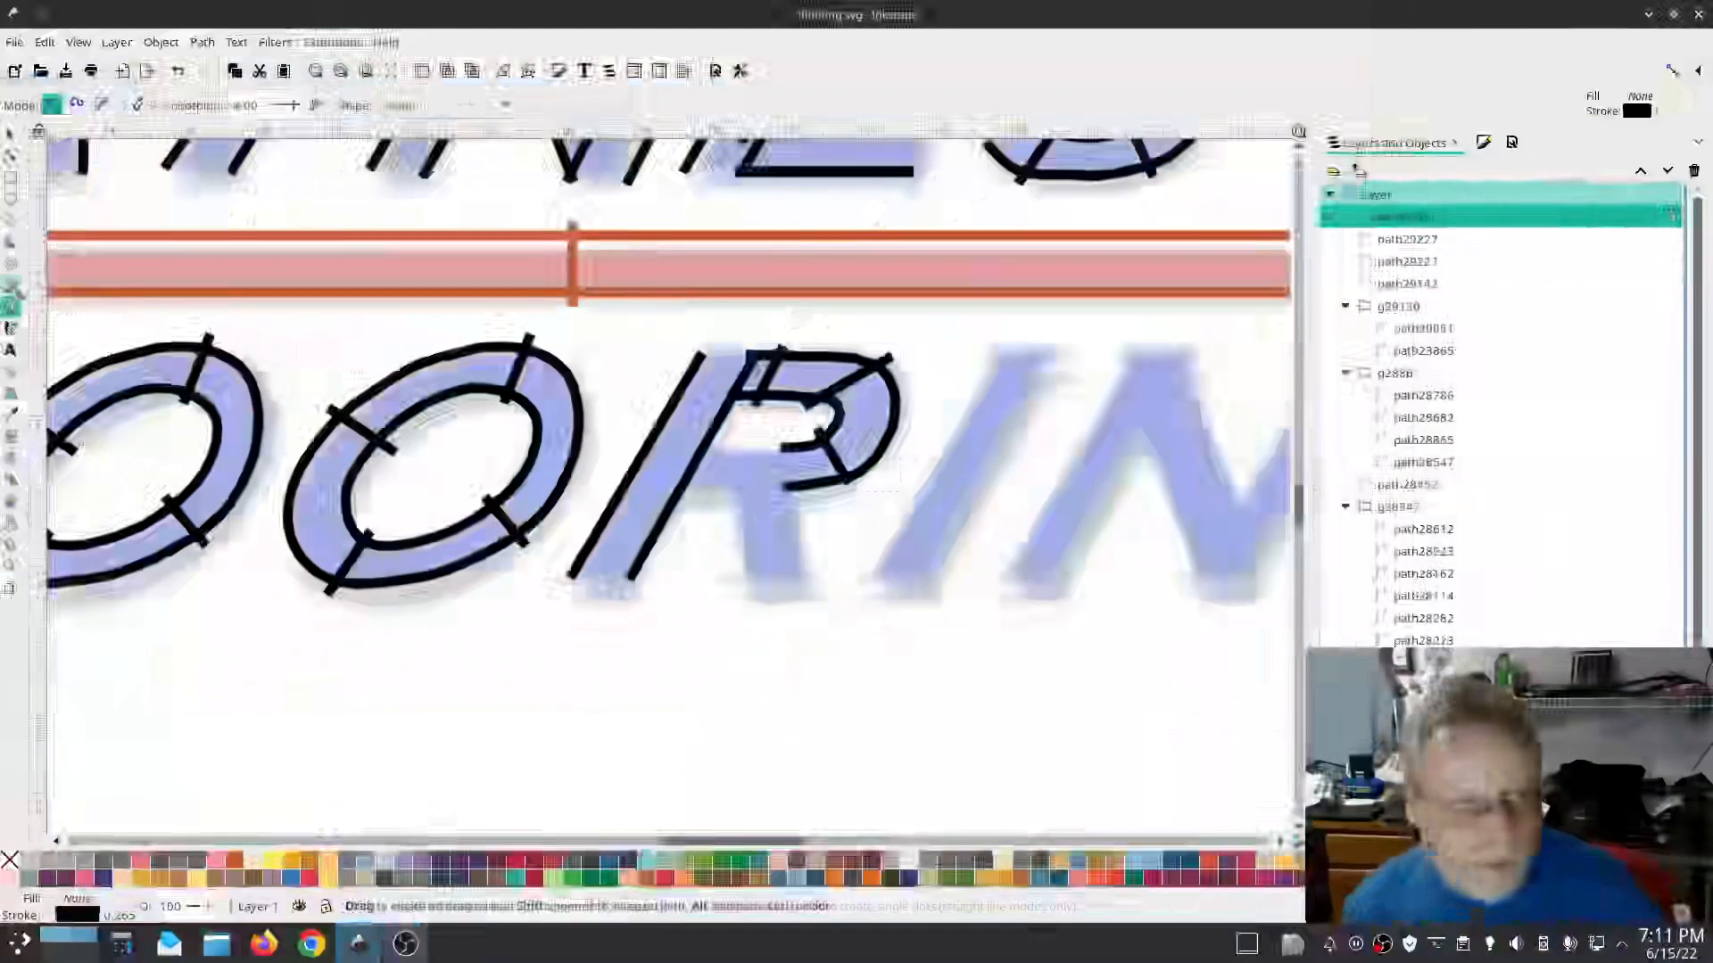
# Step: Draw a short horizontal line from the R's stem to its bowl along the middle bar and give it a dashed stroke
pyautogui.click(10, 285)
pyautogui.click(699, 466)
pyautogui.doubleClick(785, 466)
pyautogui.click(1483, 142)
pyautogui.click(1447, 239)
pyautogui.click(1454, 273)
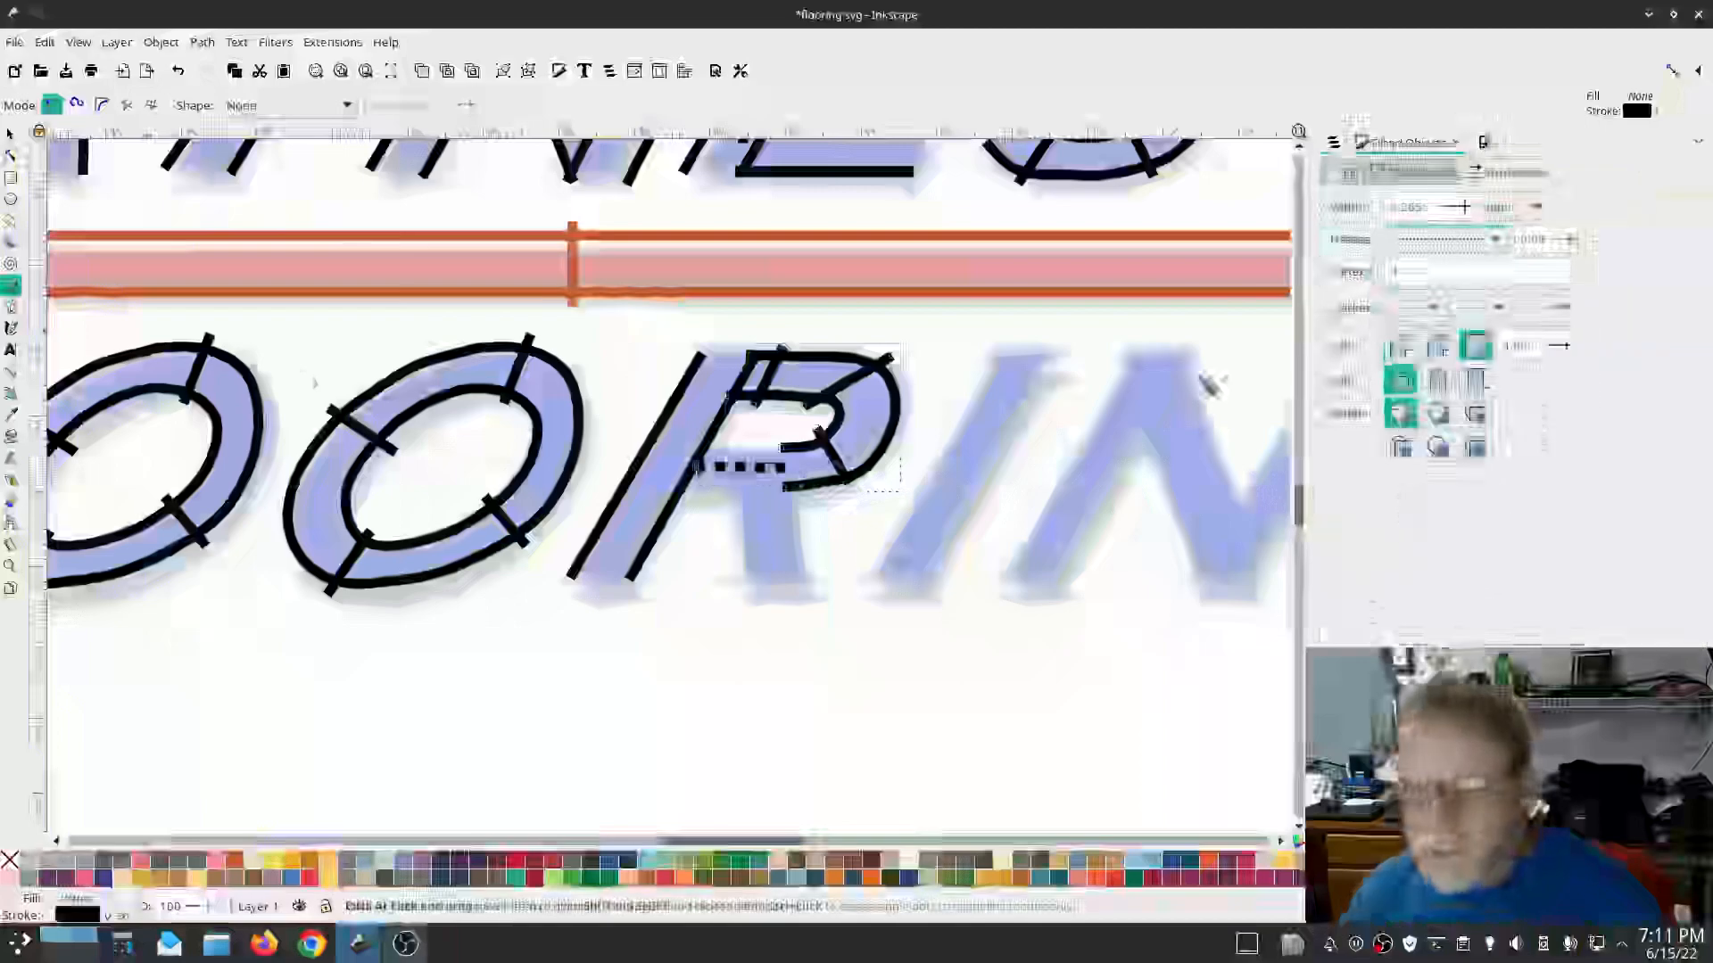
pyautogui.click(333, 43)
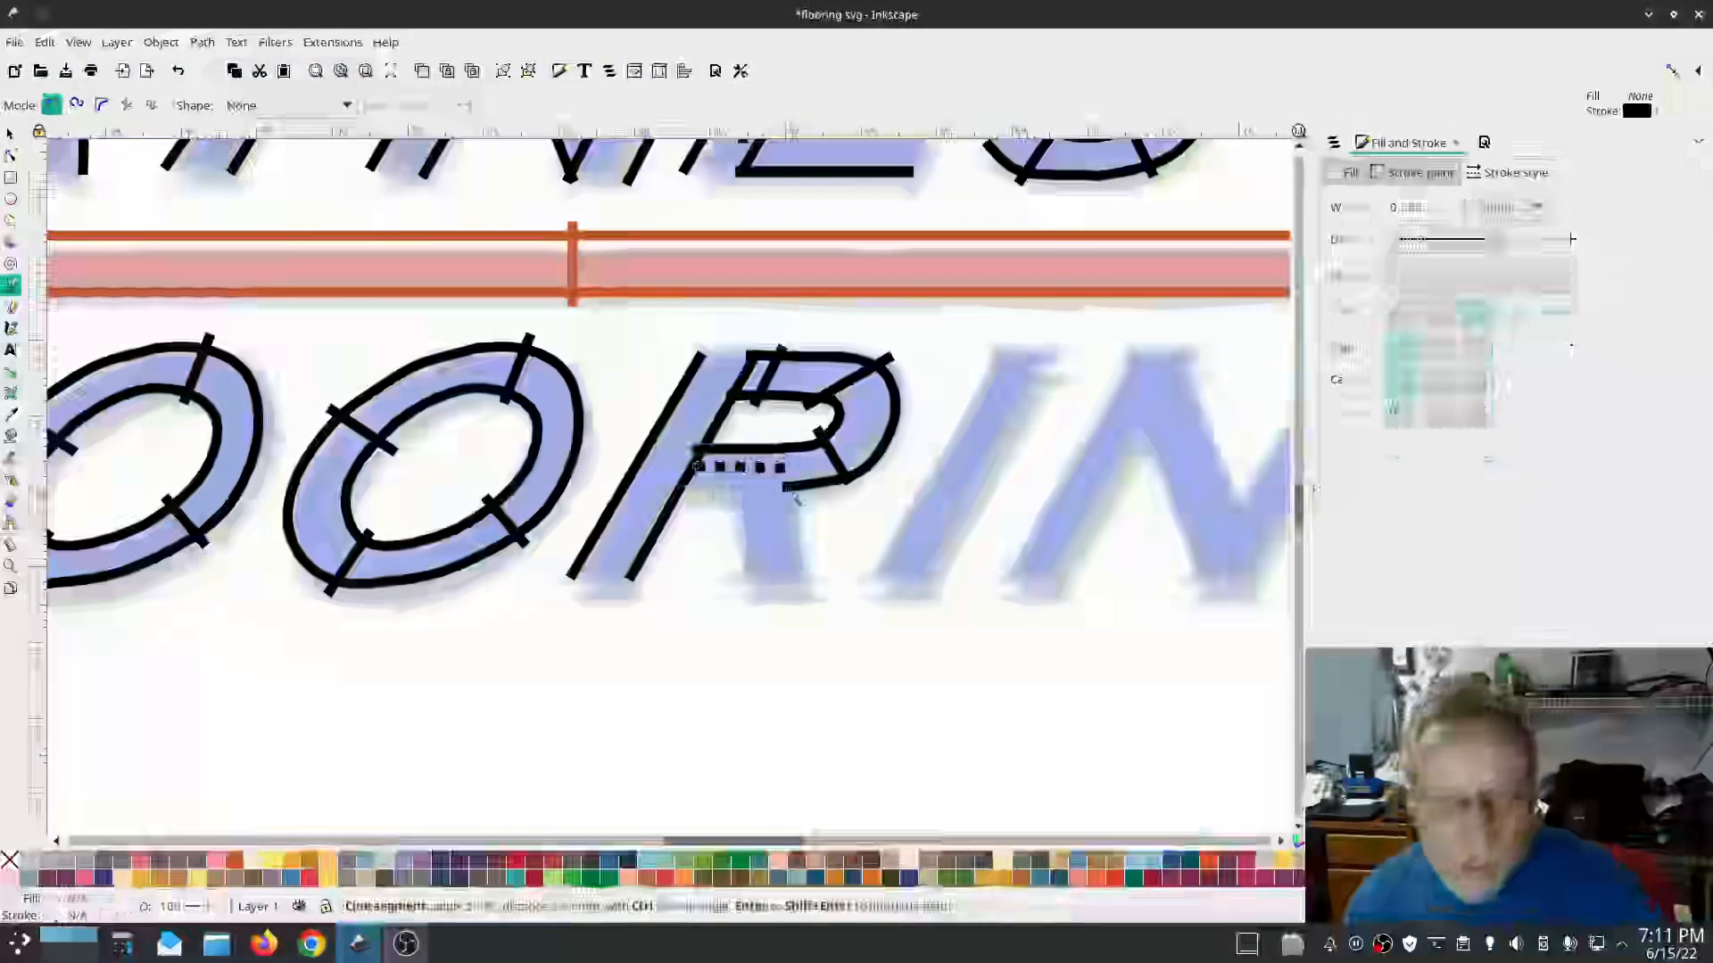
# Step: Draw two horizontal rails along the edges of the R's middle bar and combine them into one path
pyautogui.press('n')
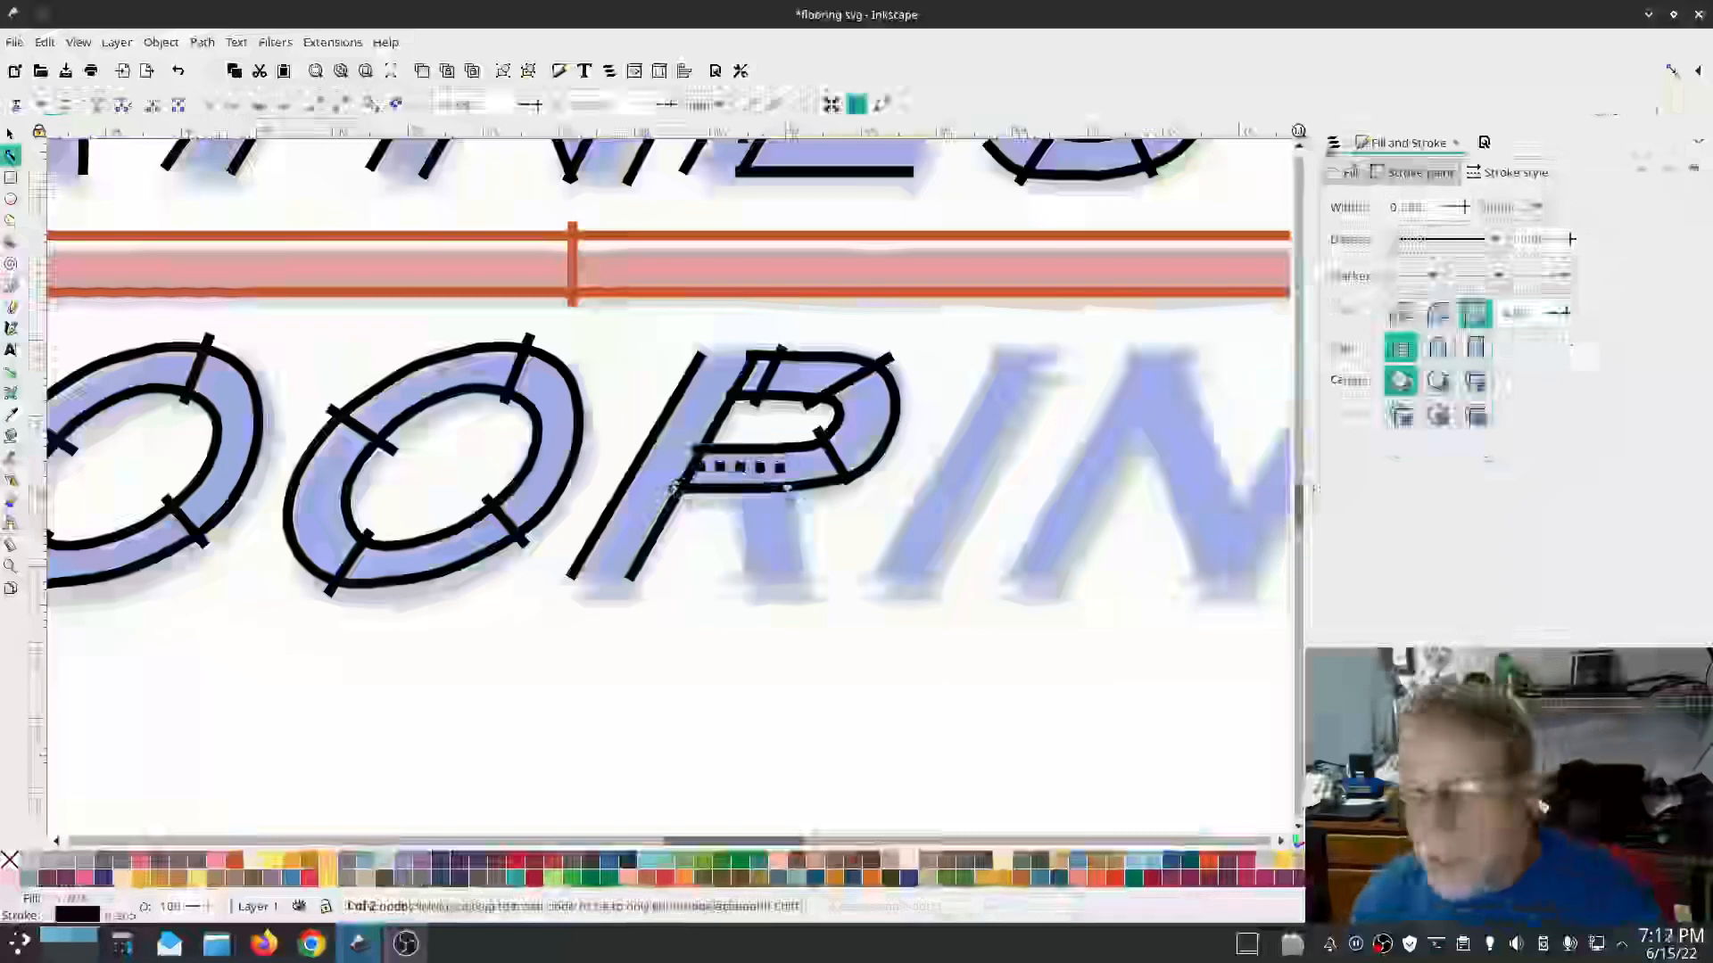
pyautogui.click(1333, 143)
pyautogui.keyDown('shift'); pyautogui.click(1405, 221); pyautogui.keyUp('shift')
pyautogui.hotkey('ctrl', 'k')
# Step: Make the R's middle bar a custom satin column in Embroidery Params and flip the satin column's rails
pyautogui.click(331, 42)
pyautogui.moveTo(374, 289)
pyautogui.click(615, 433)
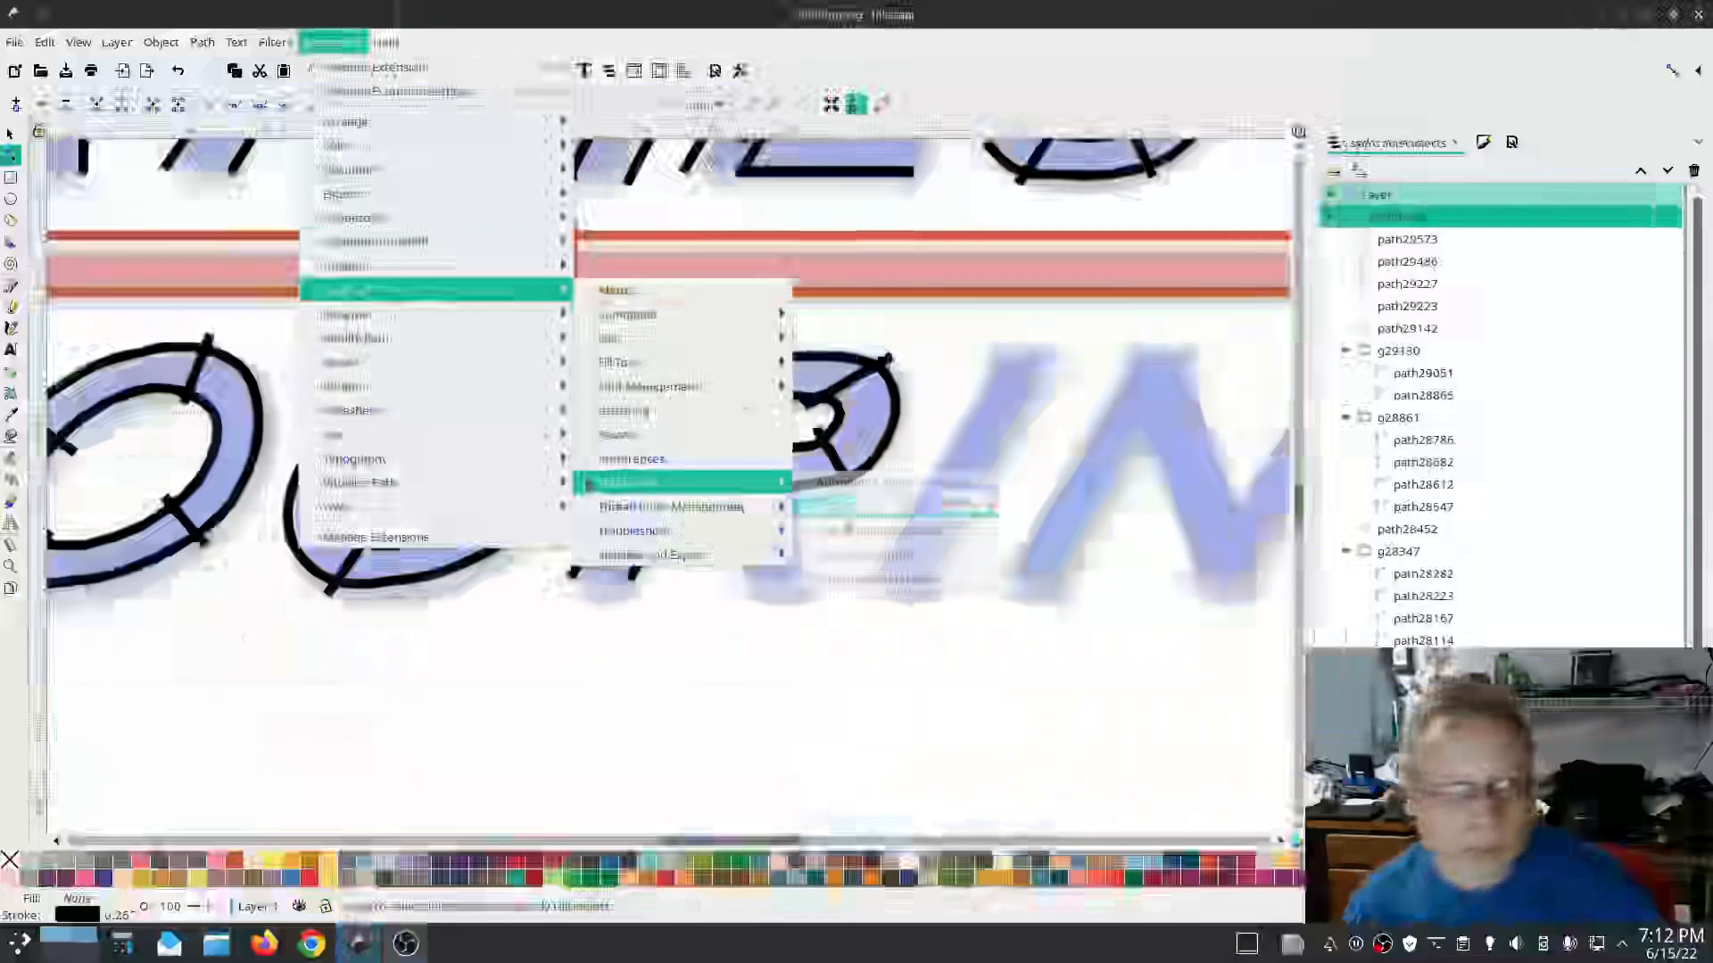
pyautogui.moveTo(588, 484)
pyautogui.click(856, 578)
# Step: Draw two rails down both edges of the R's leg and combine them into one path
pyautogui.press('b')
pyautogui.click(740, 492)
pyautogui.doubleClick(745, 582)
pyautogui.click(803, 490)
pyautogui.doubleClick(807, 583)
pyautogui.keyDown('shift'); pyautogui.click(1397, 241); pyautogui.keyUp('shift')
pyautogui.hotkey('ctrl', 'k')
# Step: Make the R's leg a custom satin column in Embroidery Params and group the five paths that make up the R
pyautogui.click(332, 42)
pyautogui.moveTo(375, 289)
pyautogui.click(616, 432)
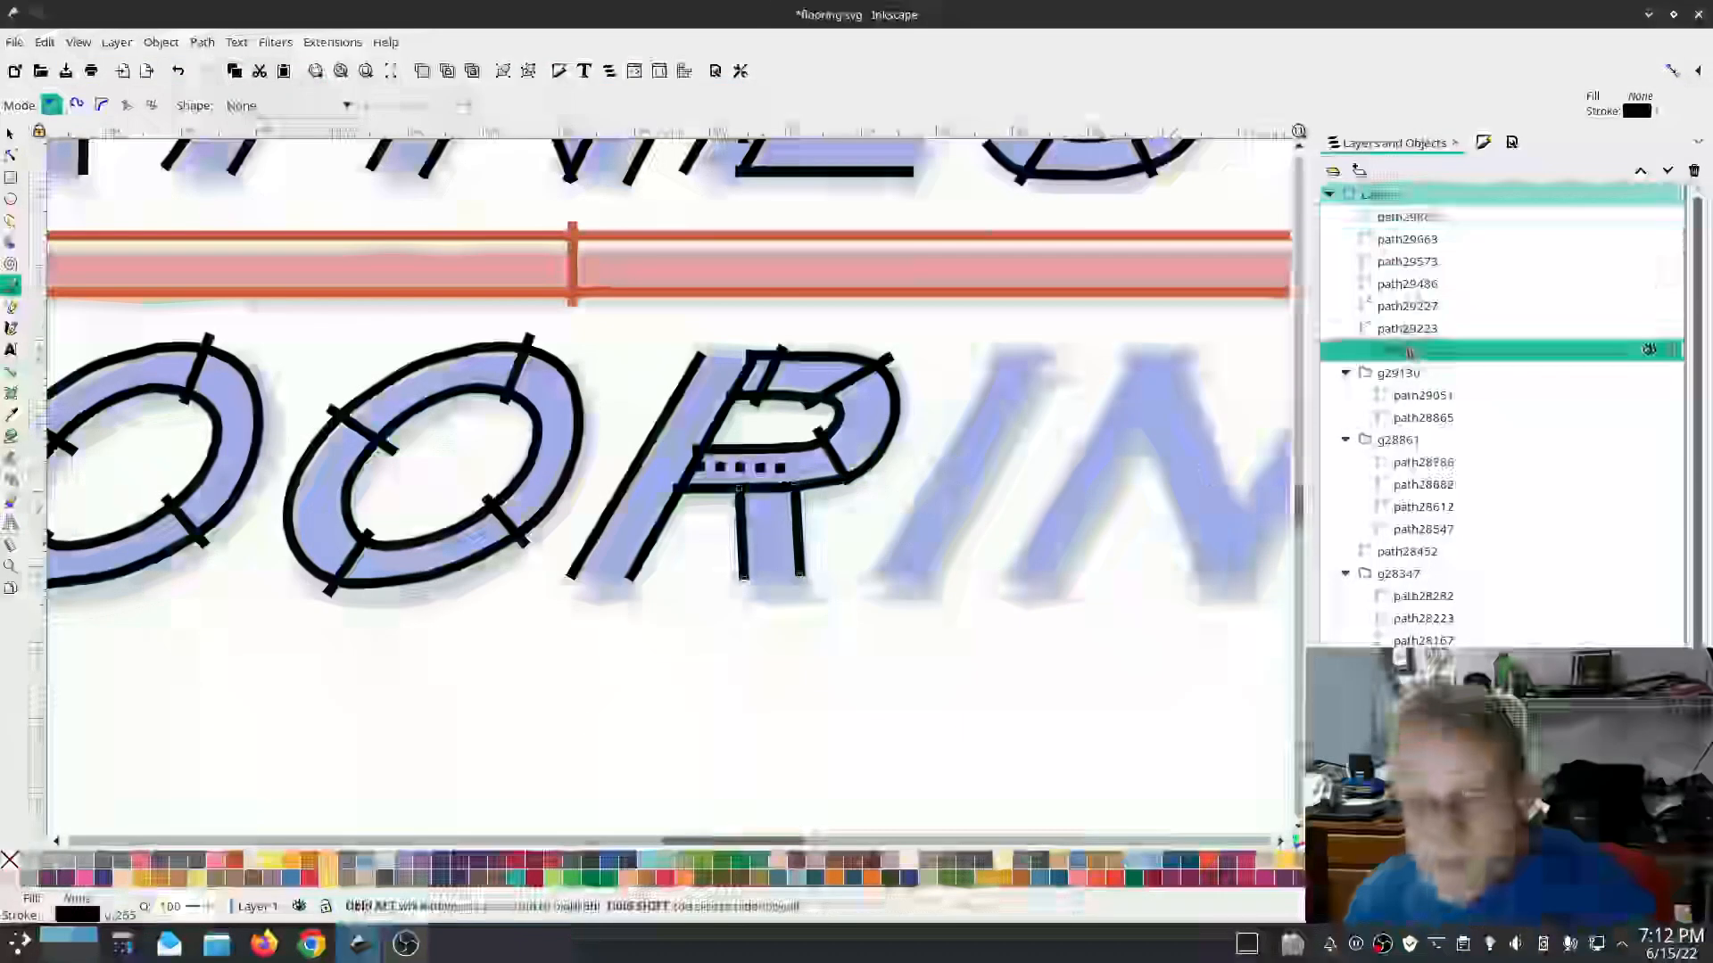
pyautogui.click(1396, 220)
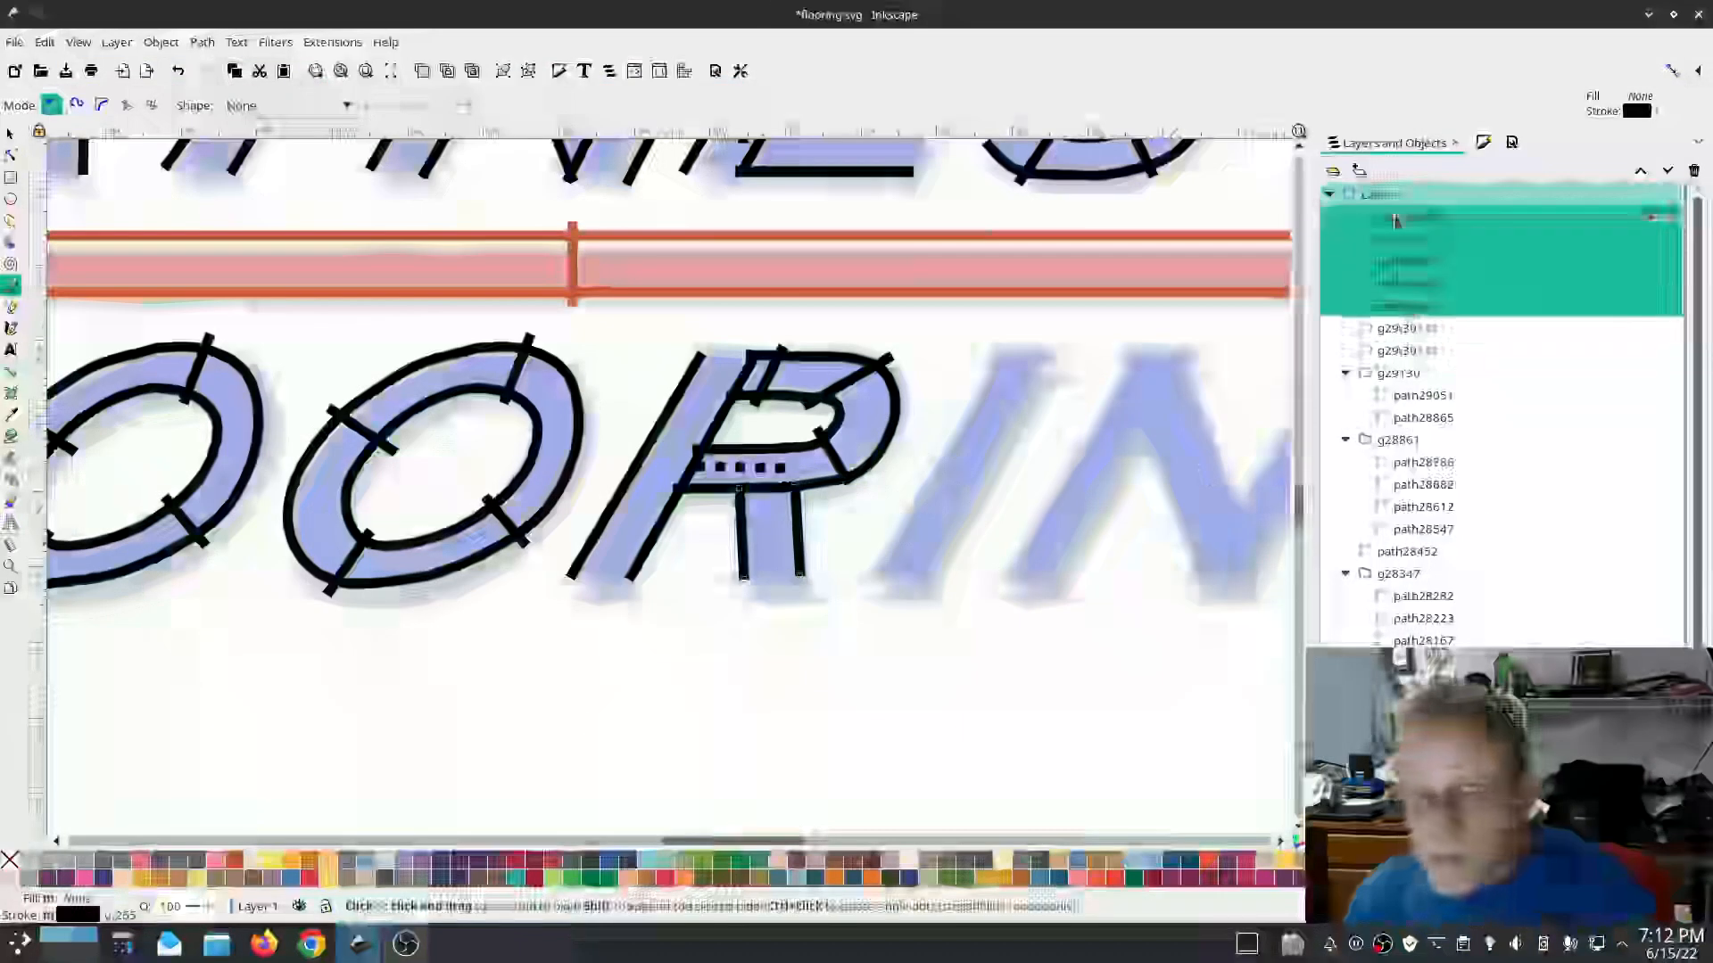
pyautogui.hotkey('ctrl', 'g')
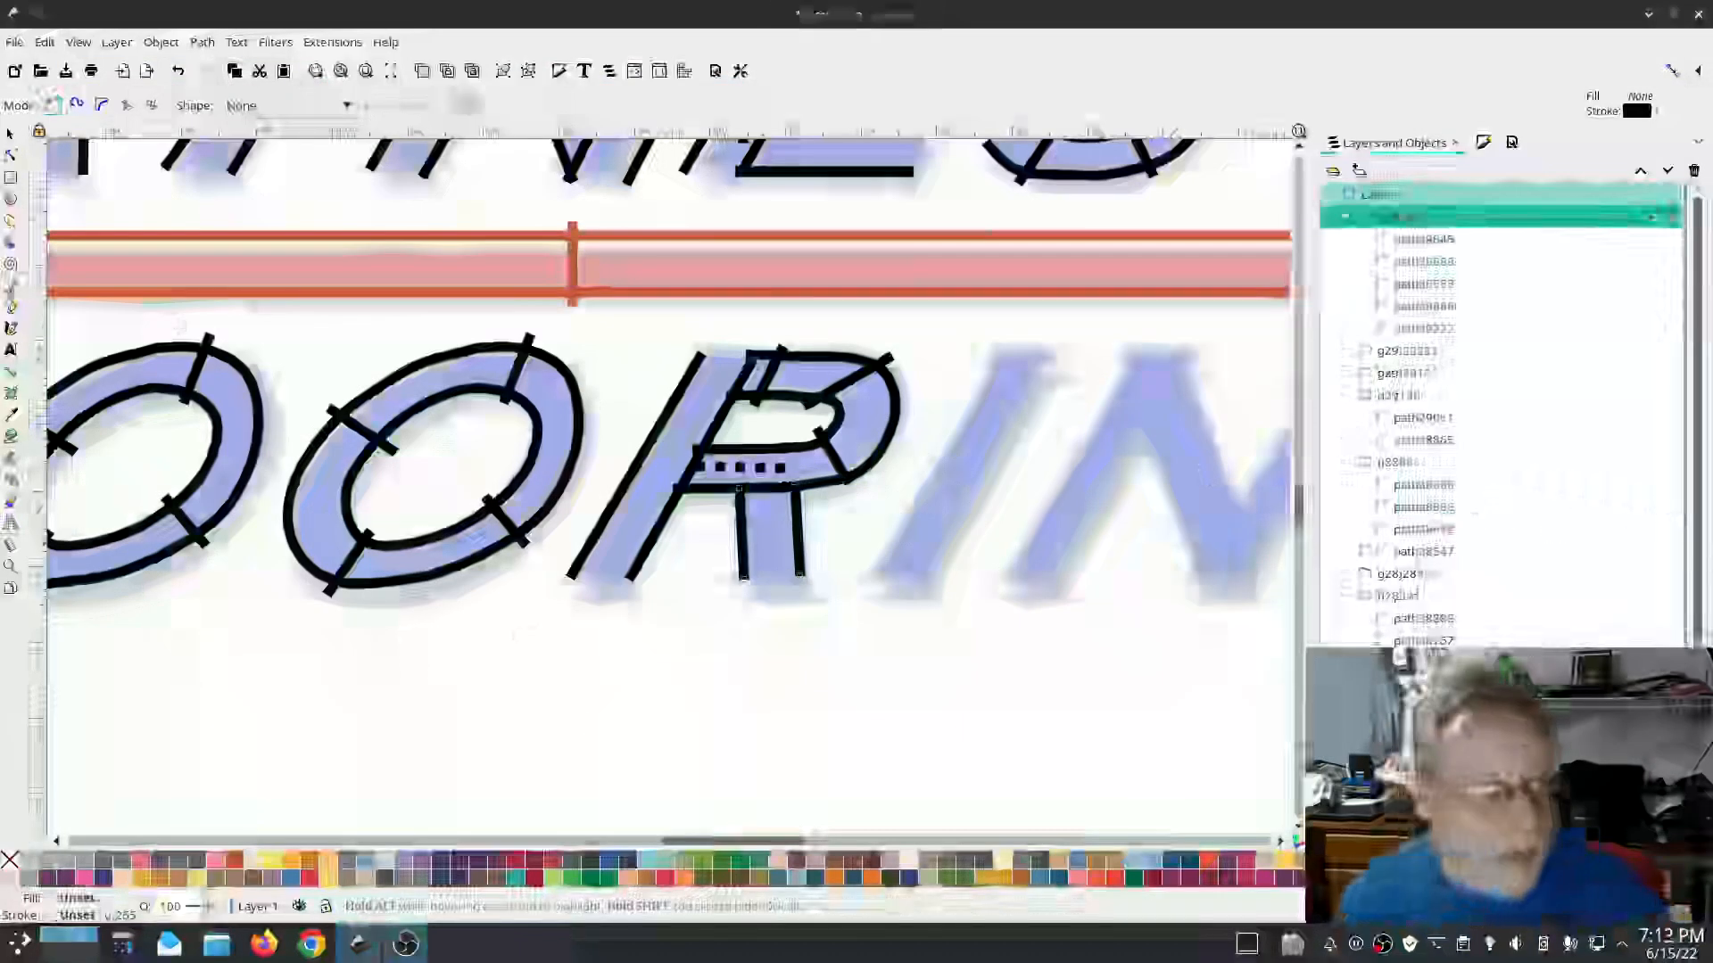
# Step: Draw two slanted rails along both edges of the I and combine them into one path
pyautogui.click(990, 361)
pyautogui.click(863, 582)
pyautogui.click(937, 584)
pyautogui.doubleClick(1053, 361)
pyautogui.keyDown('shift'); pyautogui.click(1398, 240); pyautogui.keyUp('shift')
pyautogui.hotkey('ctrl', 'k')
# Step: Make the I a custom satin column in Embroidery Params
pyautogui.click(333, 42)
pyautogui.moveTo(437, 264)
pyautogui.click(656, 397)
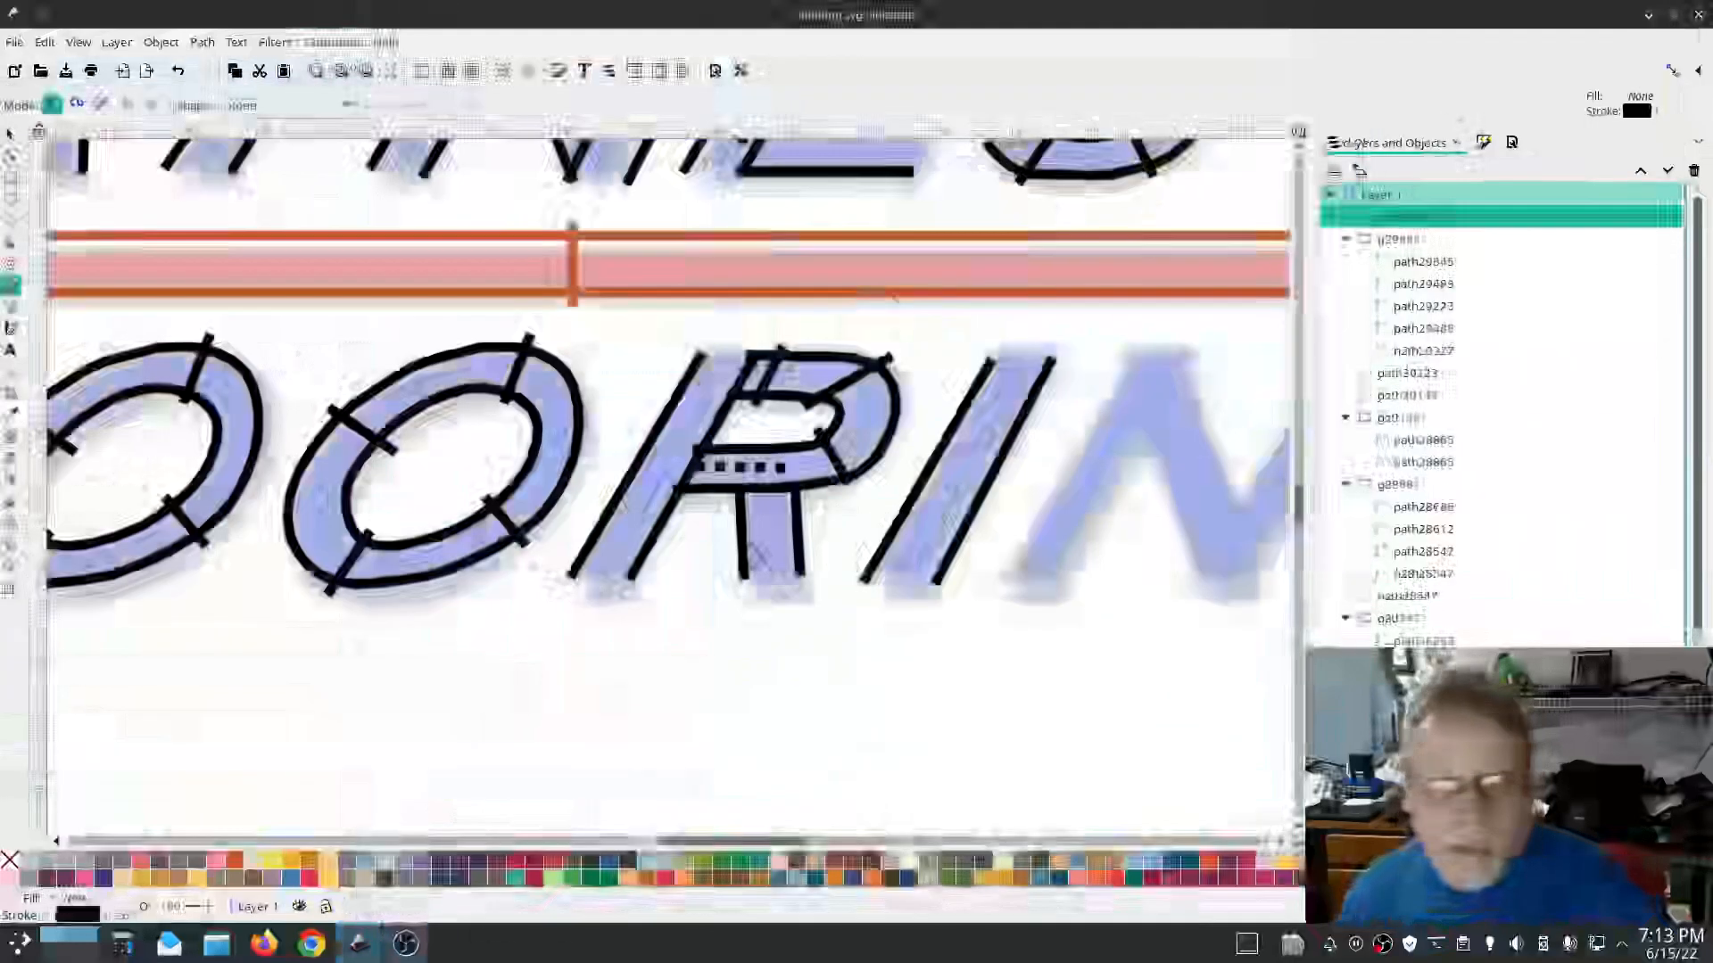
# Step: Duplicate the N group from JAYNES and place the copy over the N of FLOORING
pyautogui.scroll(-3, 642, 526)
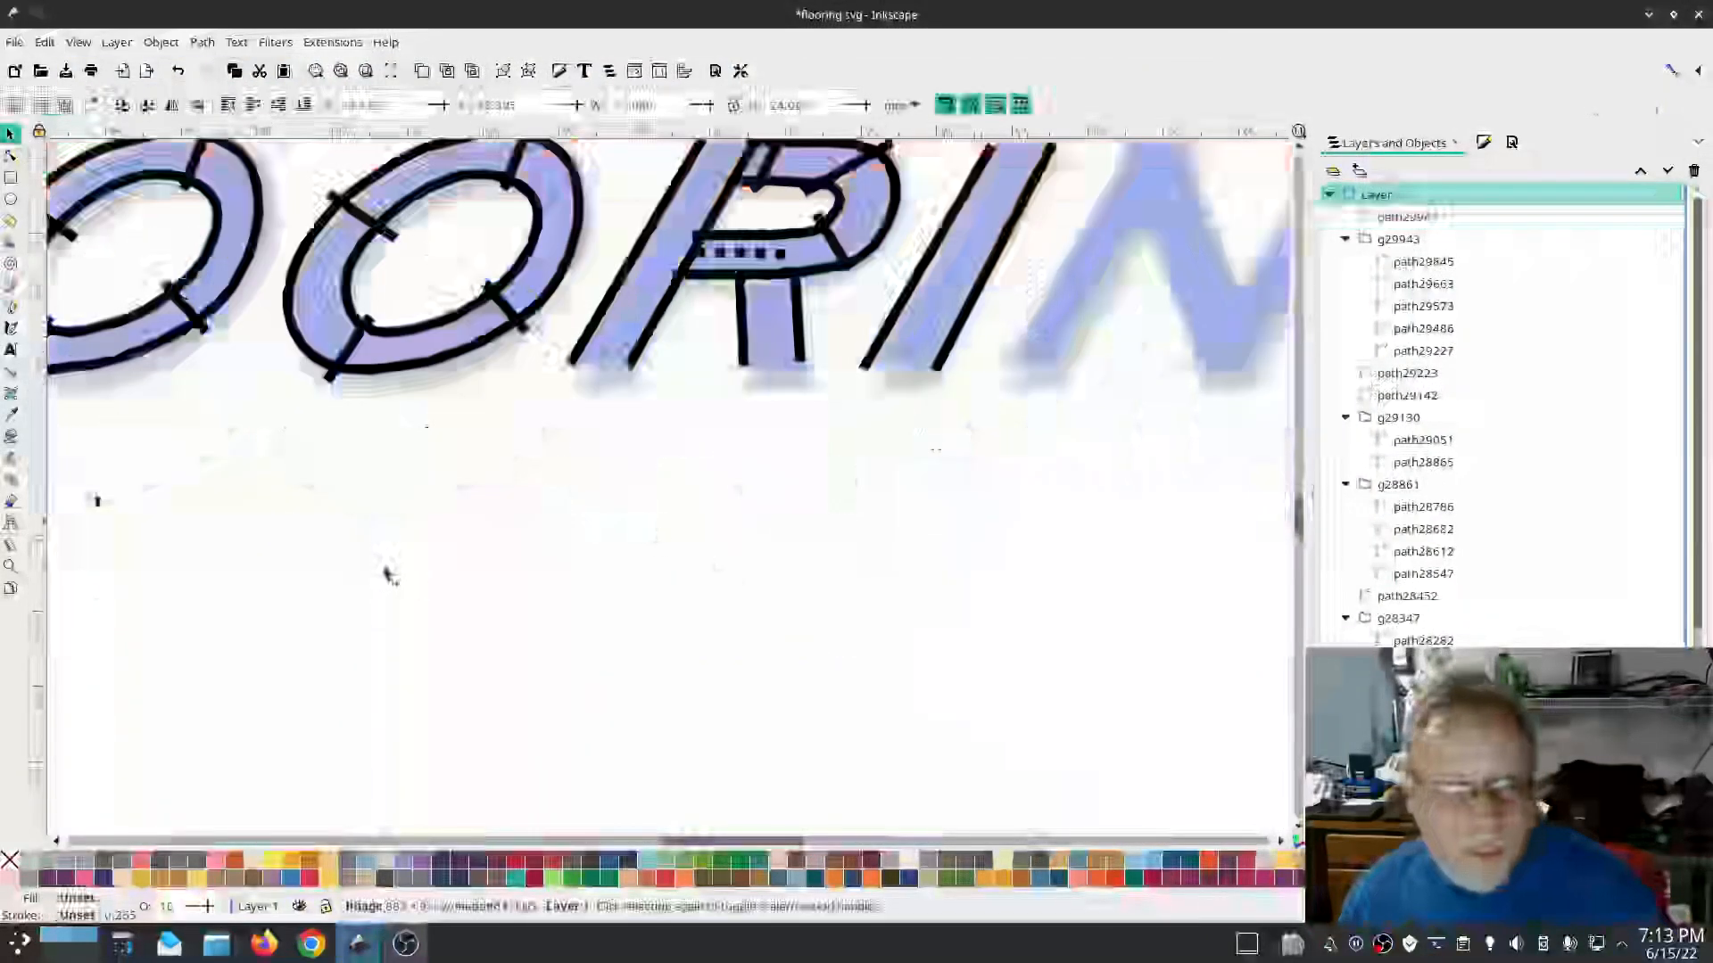
pyautogui.scroll(5, 389, 576)
pyautogui.click(678, 383)
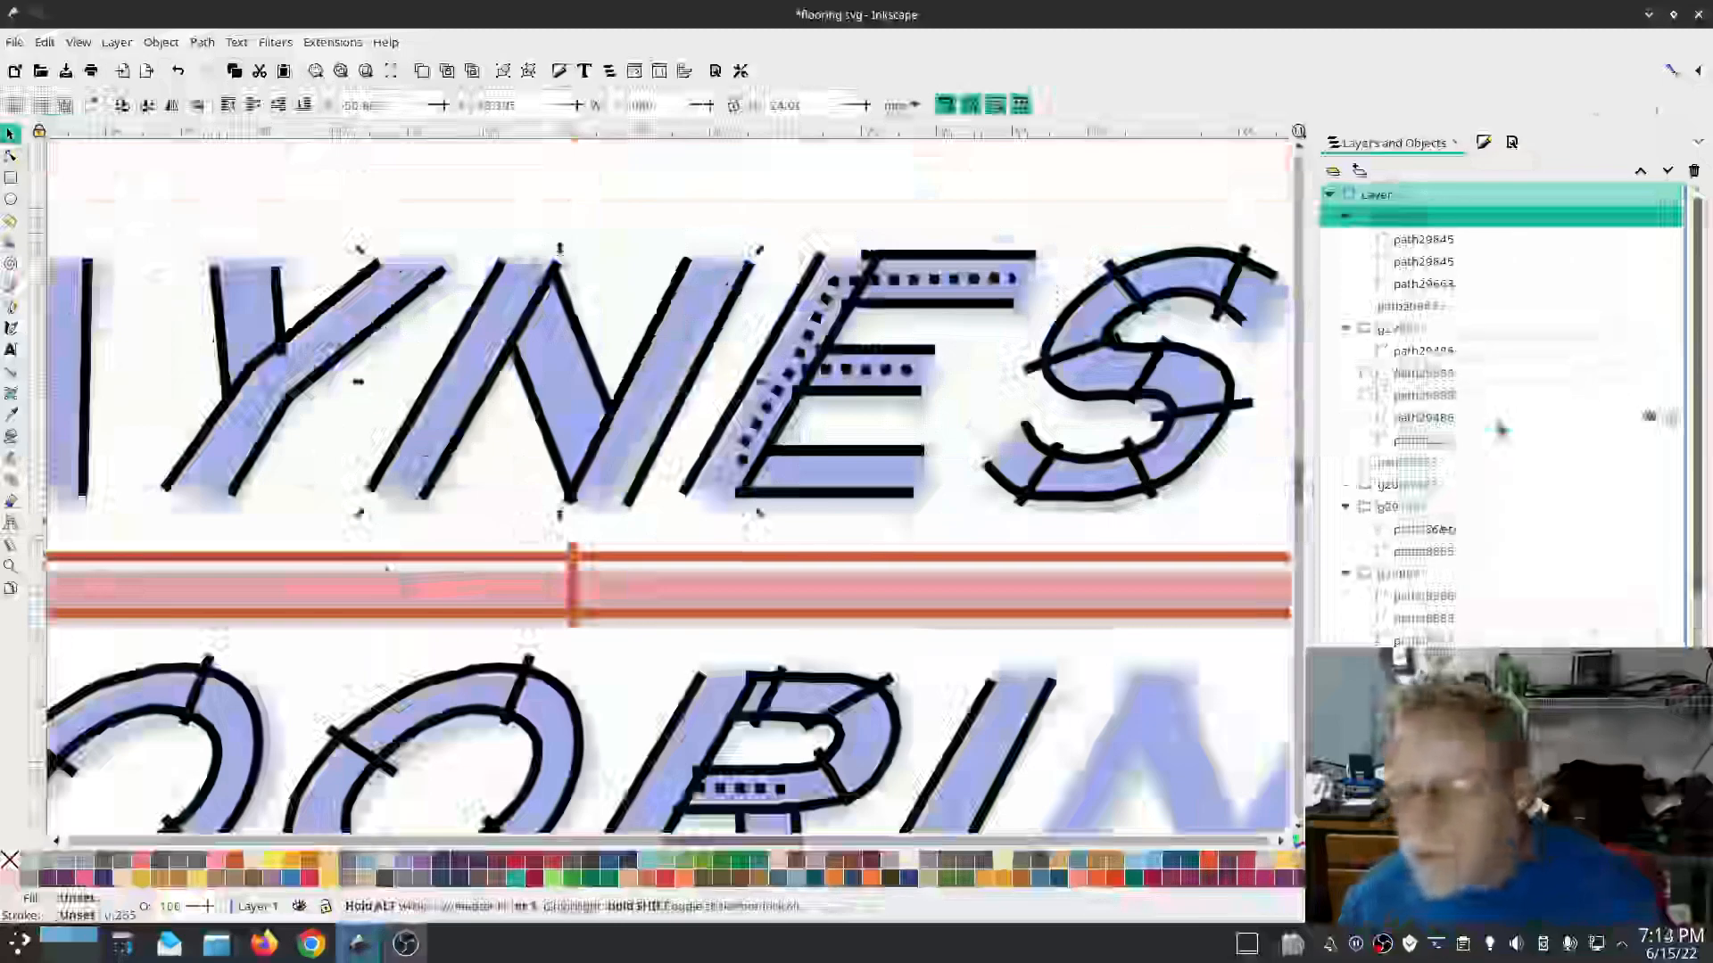
pyautogui.scroll(-3, 1042, 721)
pyautogui.moveTo(640, 391); pyautogui.dragTo(1278, 803)
pyautogui.hscroll(15, 1279, 803)
pyautogui.scroll(-4, 724, 671)
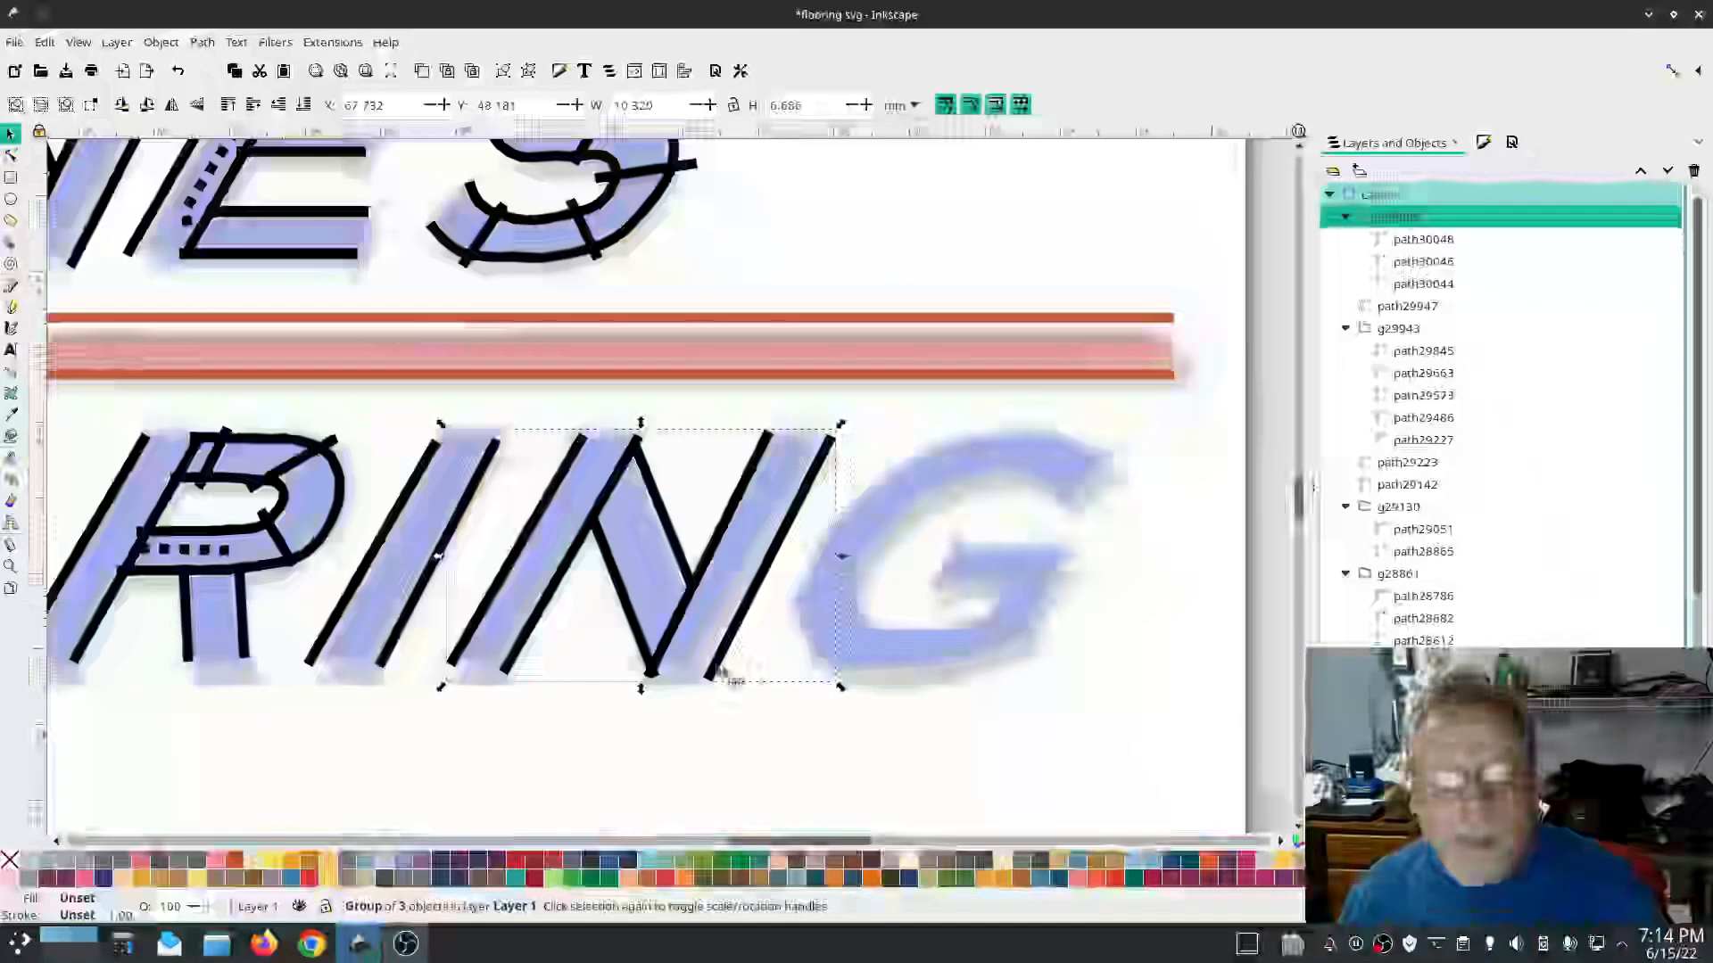
# Step: Nudge the N copy into alignment and trace the outer and inner edges of the G as two smooth rails
pyautogui.moveTo(725, 669); pyautogui.dragTo(709, 668)
pyautogui.press('p')
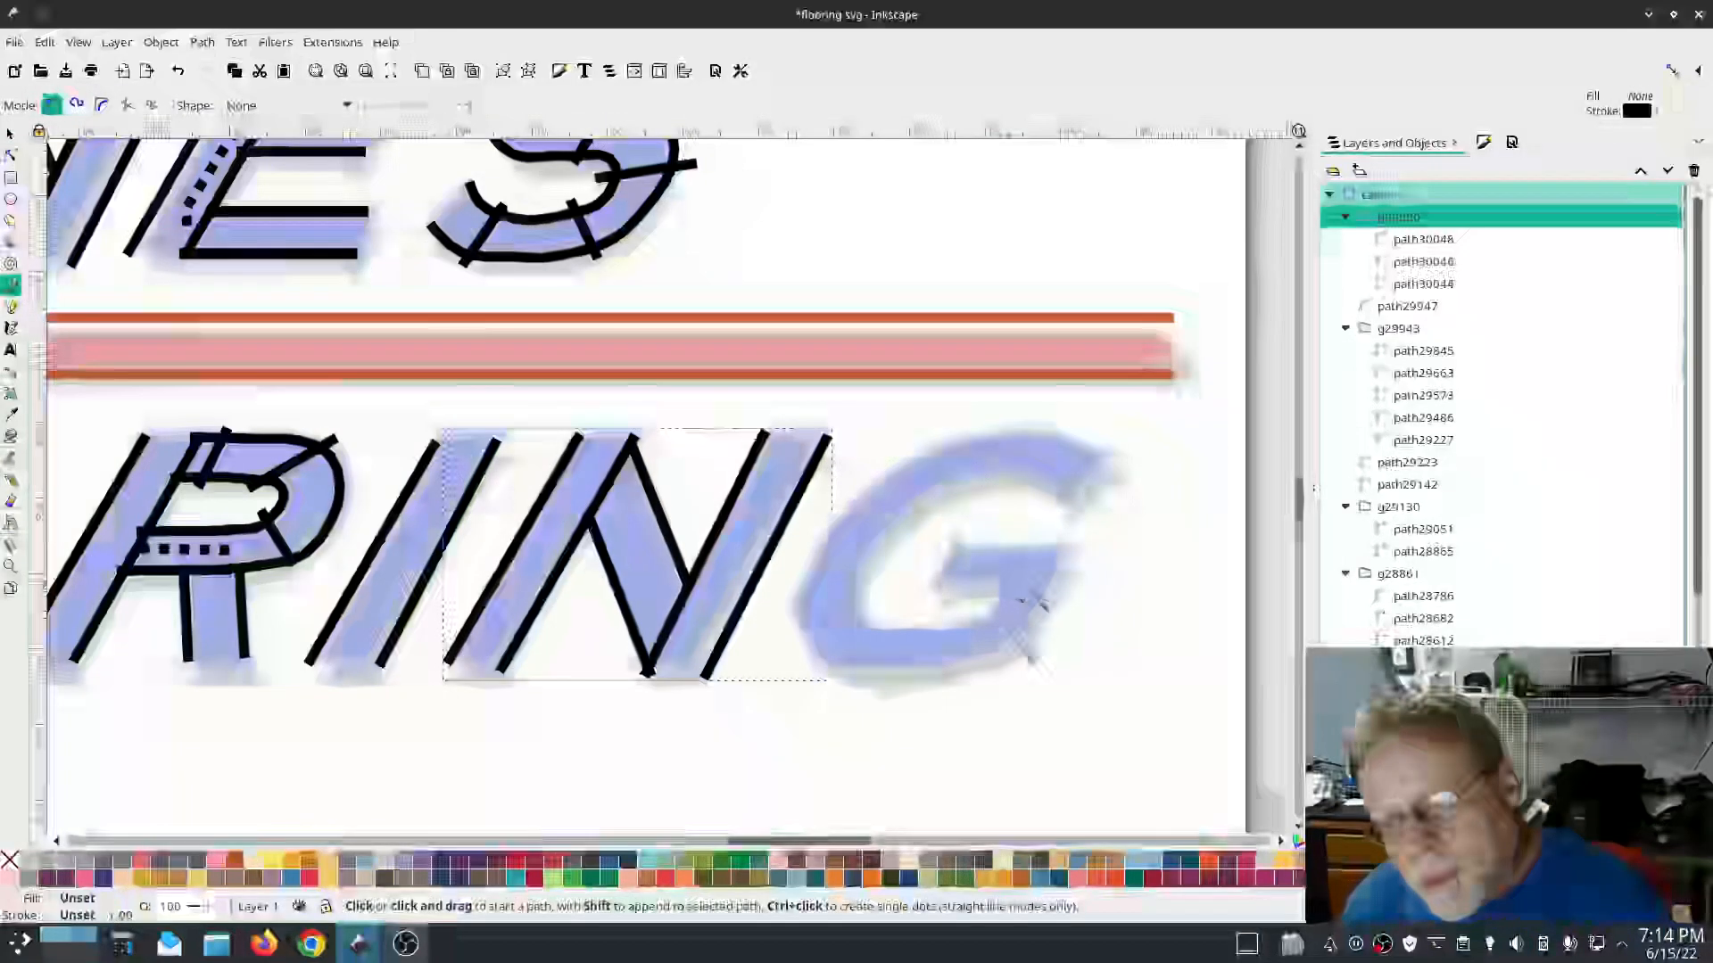
pyautogui.click(1059, 438)
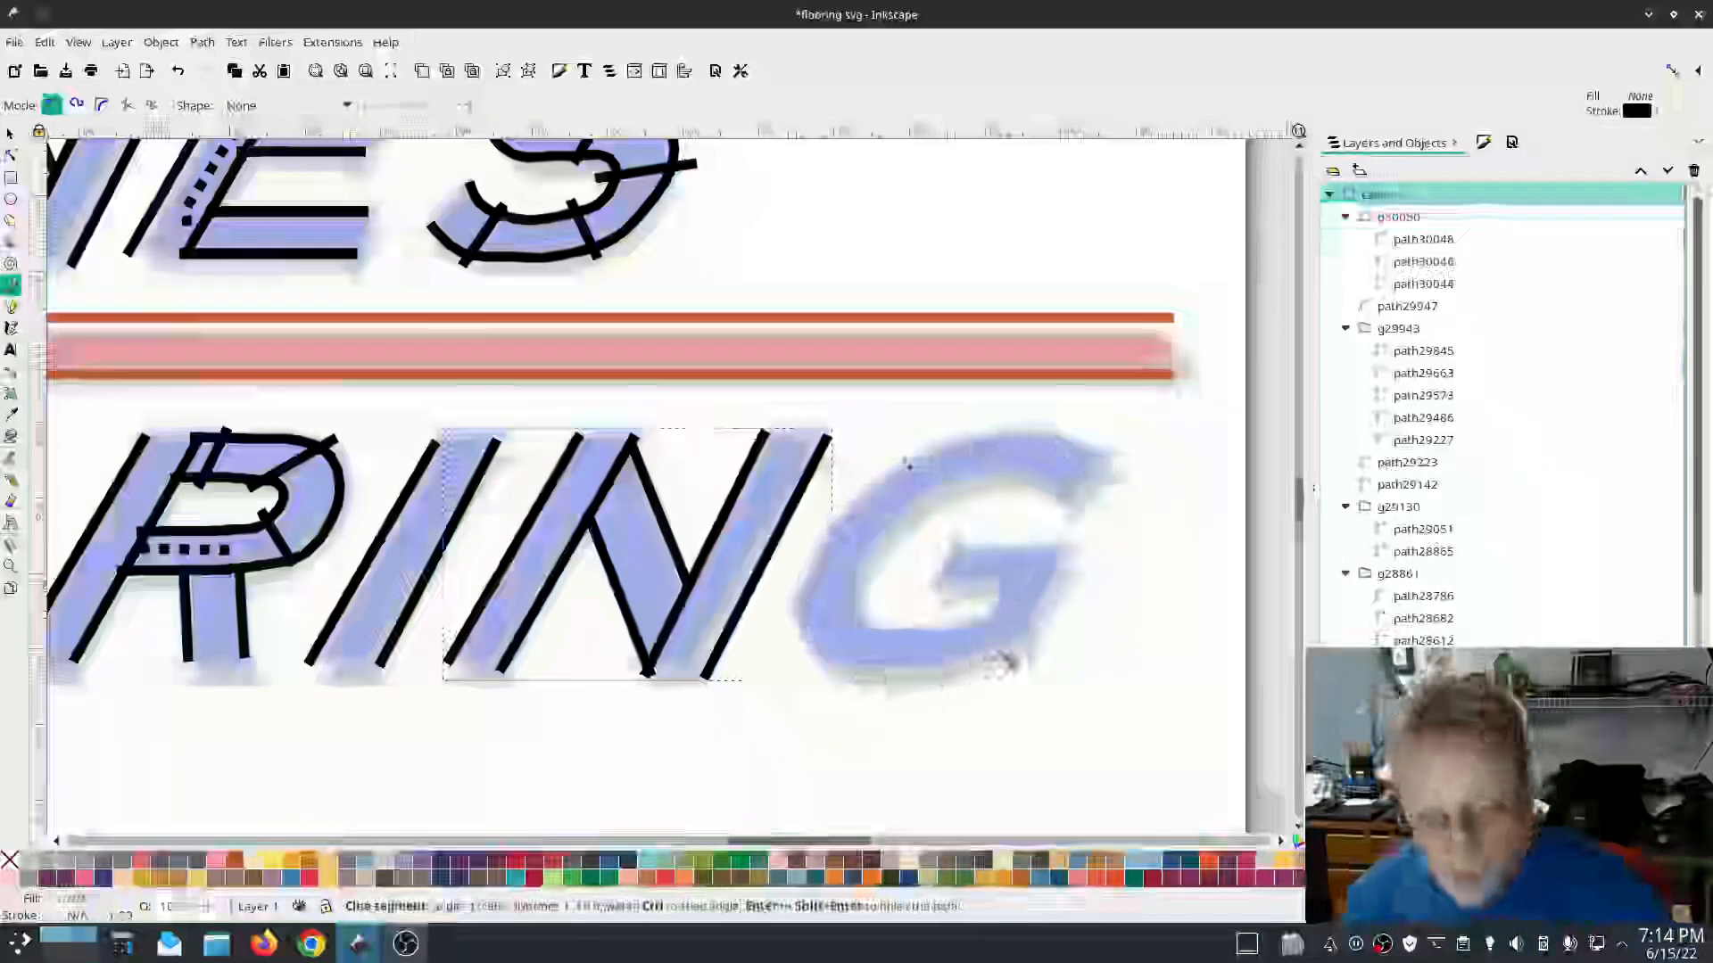
pyautogui.doubleClick(1054, 583)
pyautogui.press('n')
pyautogui.hotkey('ctrl', 'a')
pyautogui.hotkey('shift', 's')
pyautogui.press('b')
pyautogui.click(927, 438)
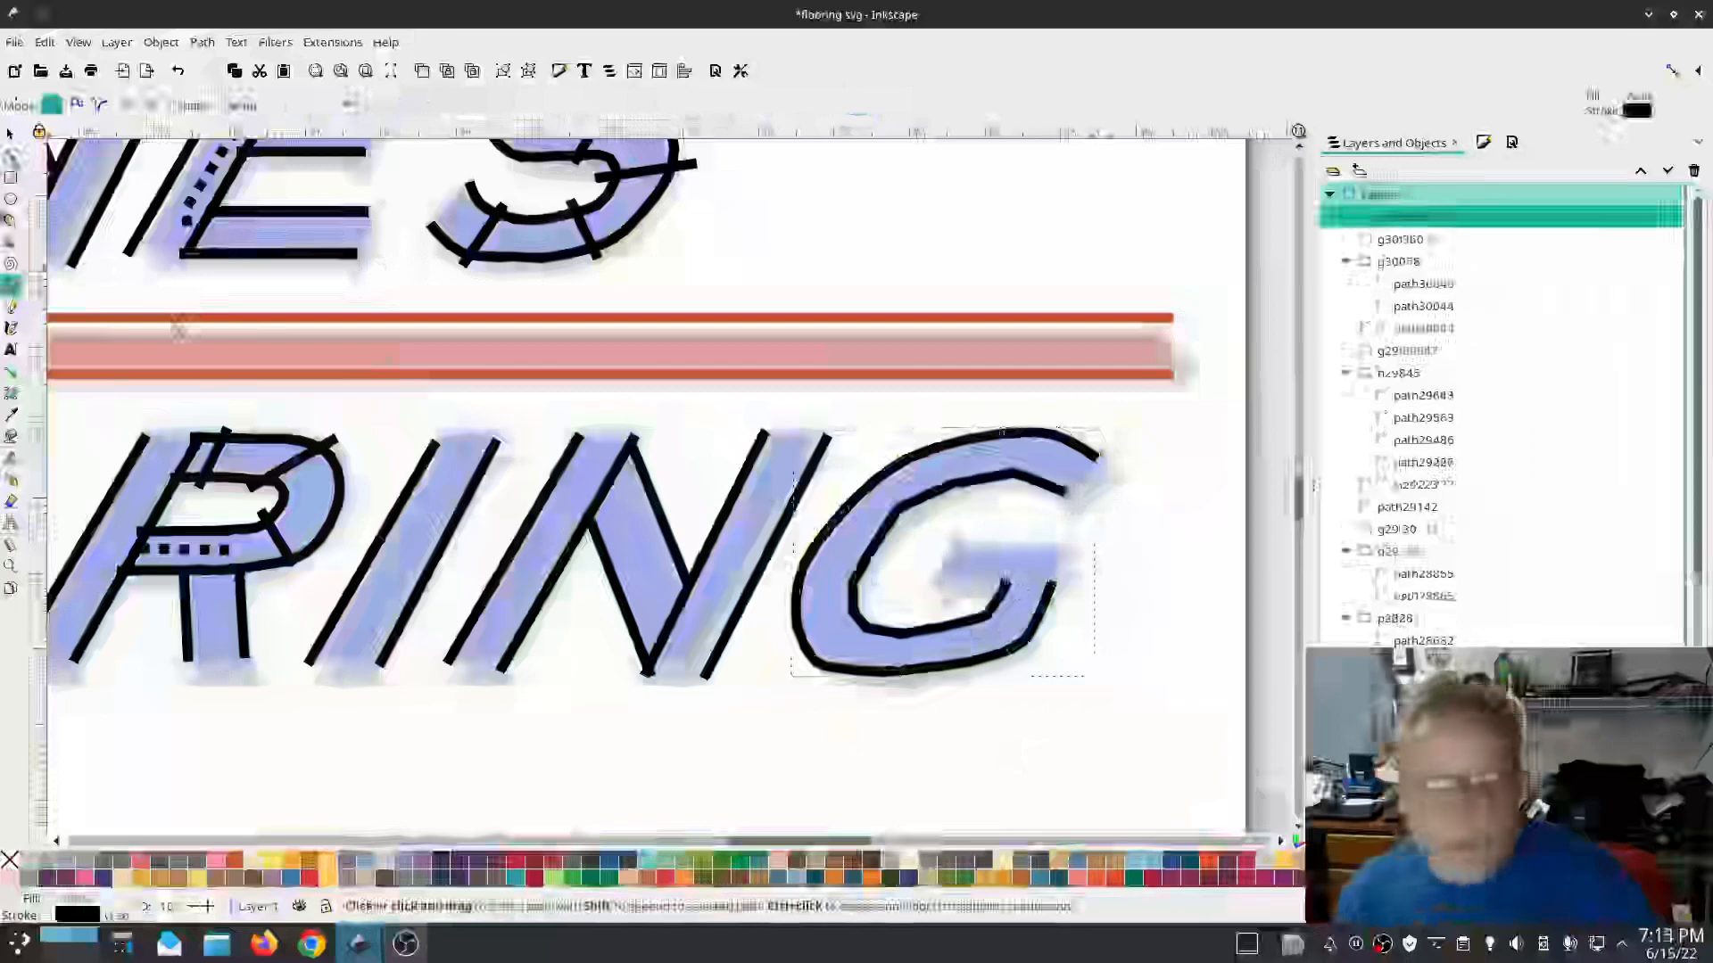
pyautogui.press('n')
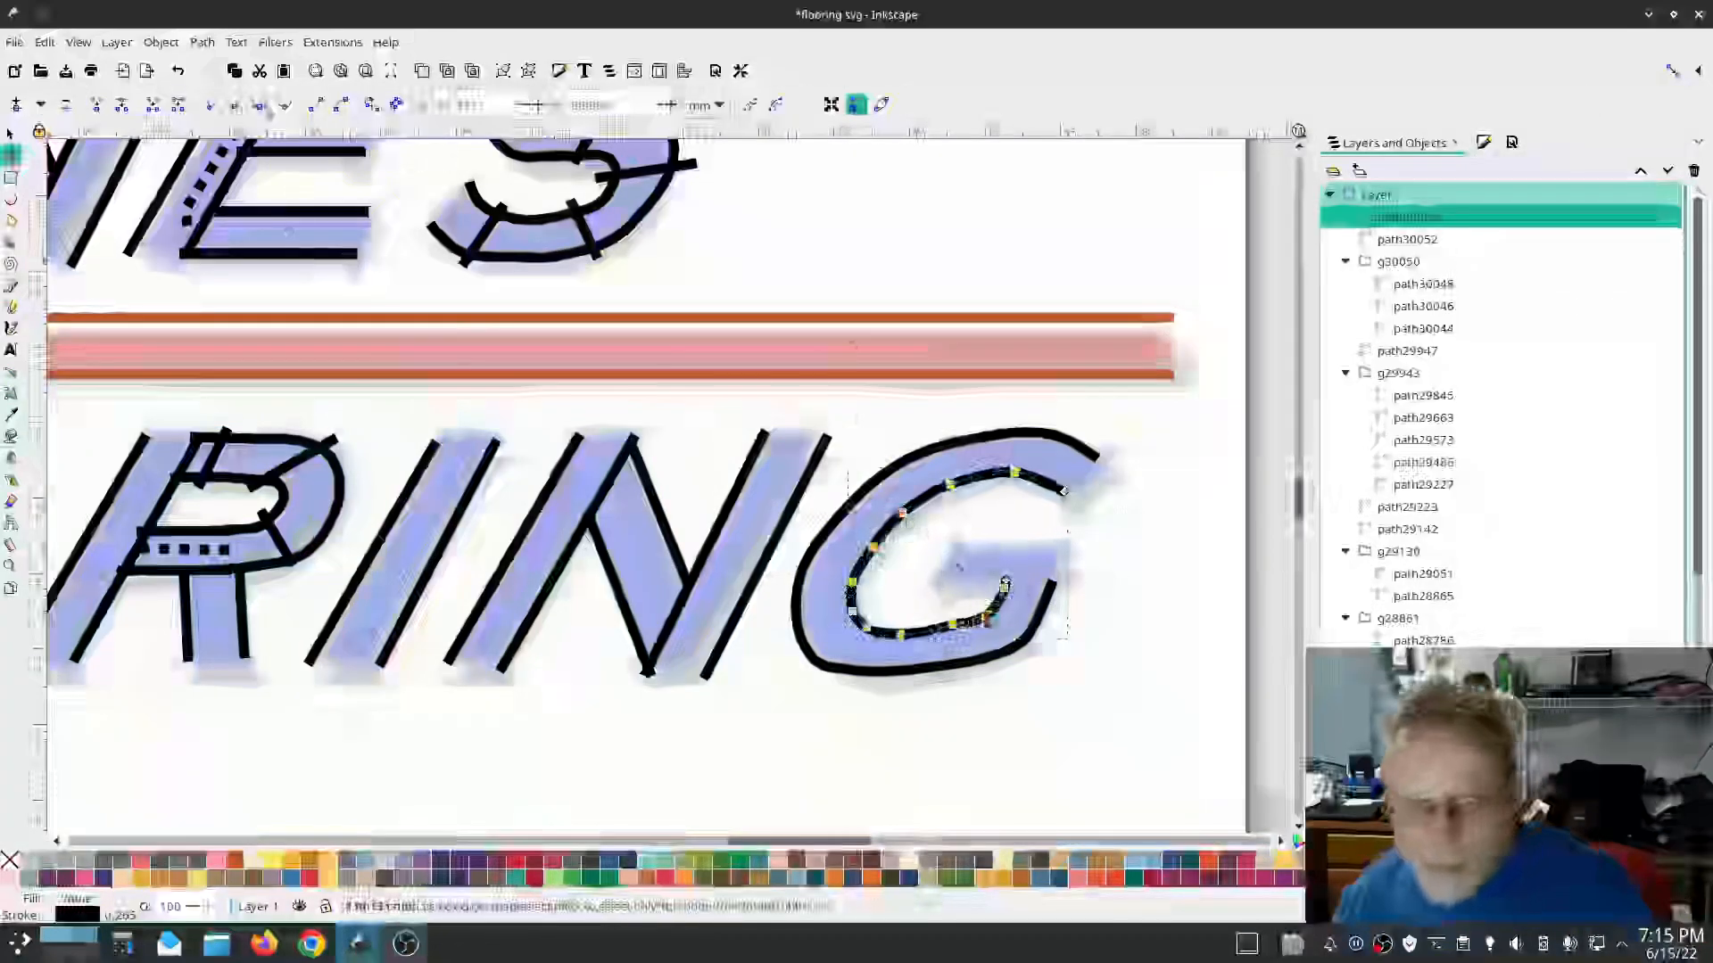
# Step: Draw direction rungs across the G's curved rails and combine the rails and rungs into one path
pyautogui.press('p')
pyautogui.moveTo(1091, 436); pyautogui.dragTo(1039, 494)
pyautogui.moveTo(862, 476); pyautogui.dragTo(911, 511)
pyautogui.moveTo(784, 599)
pyautogui.mouseDown()
pyautogui.moveTo(877, 583)
pyautogui.moveTo(920, 679)
pyautogui.mouseUp()
pyautogui.click(1424, 330)
pyautogui.keyDown('shift'); pyautogui.click(1414, 218); pyautogui.keyUp('shift')
pyautogui.hotkey('ctrl', 'k')
# Step: Make the G's curved stroke a custom satin column in Embroidery Params
pyautogui.click(333, 42)
pyautogui.moveTo(348, 293)
pyautogui.click(638, 498)
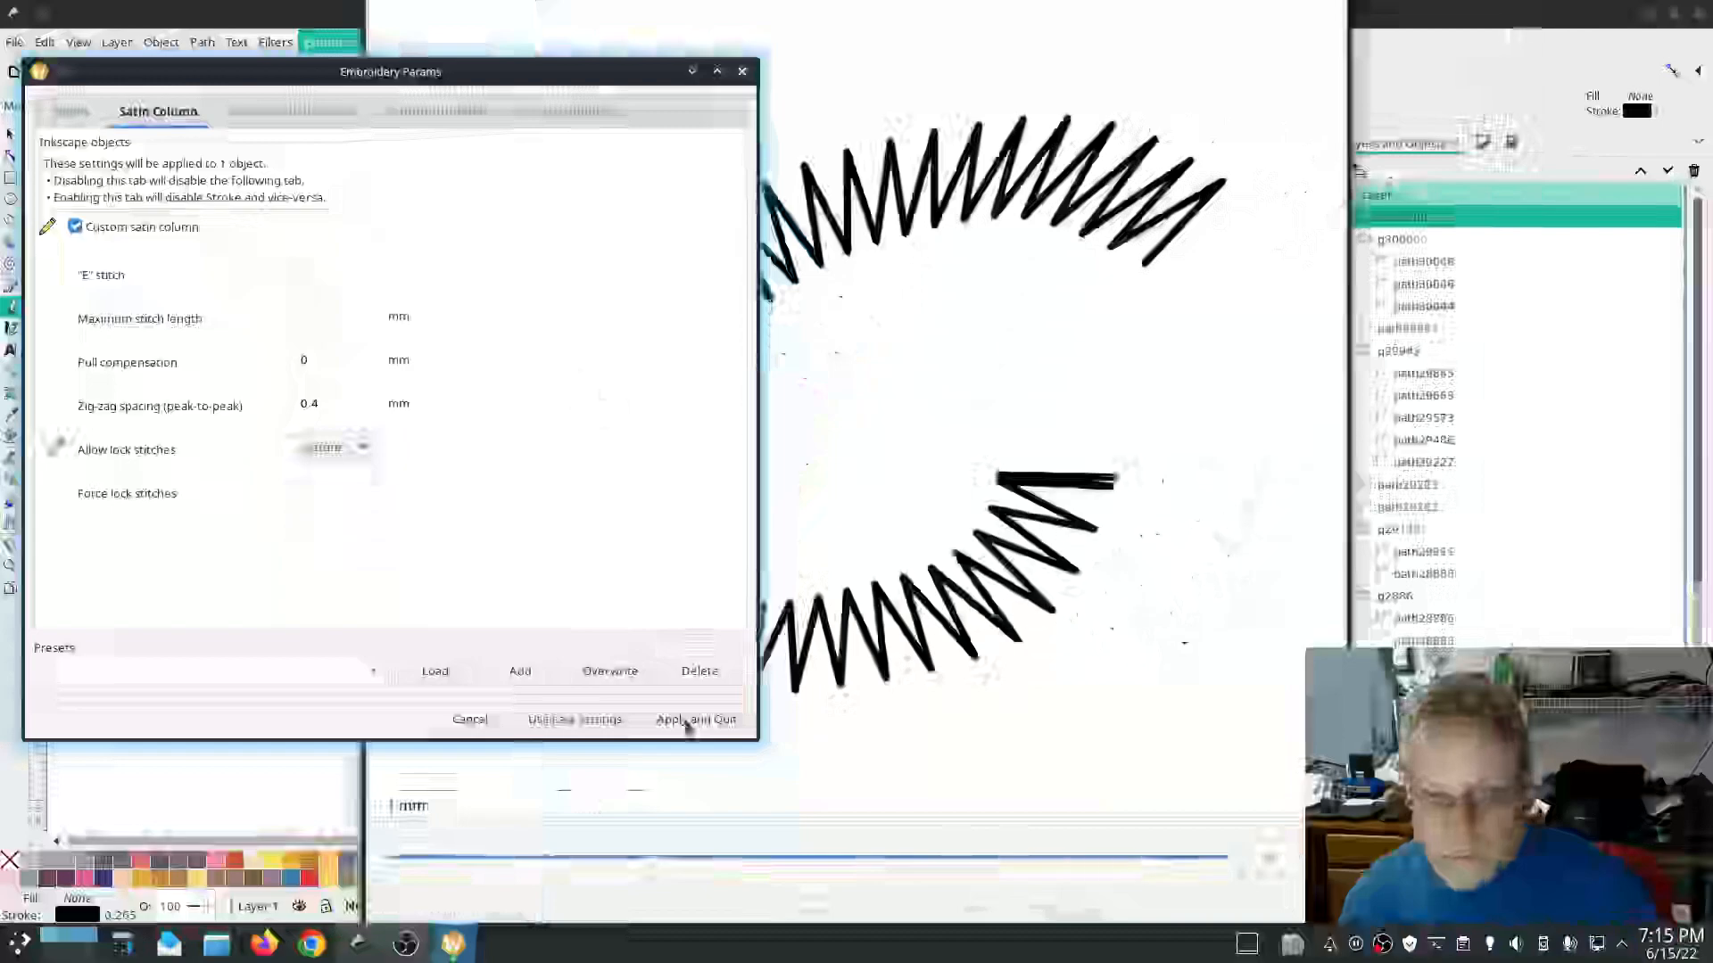
pyautogui.click(686, 721)
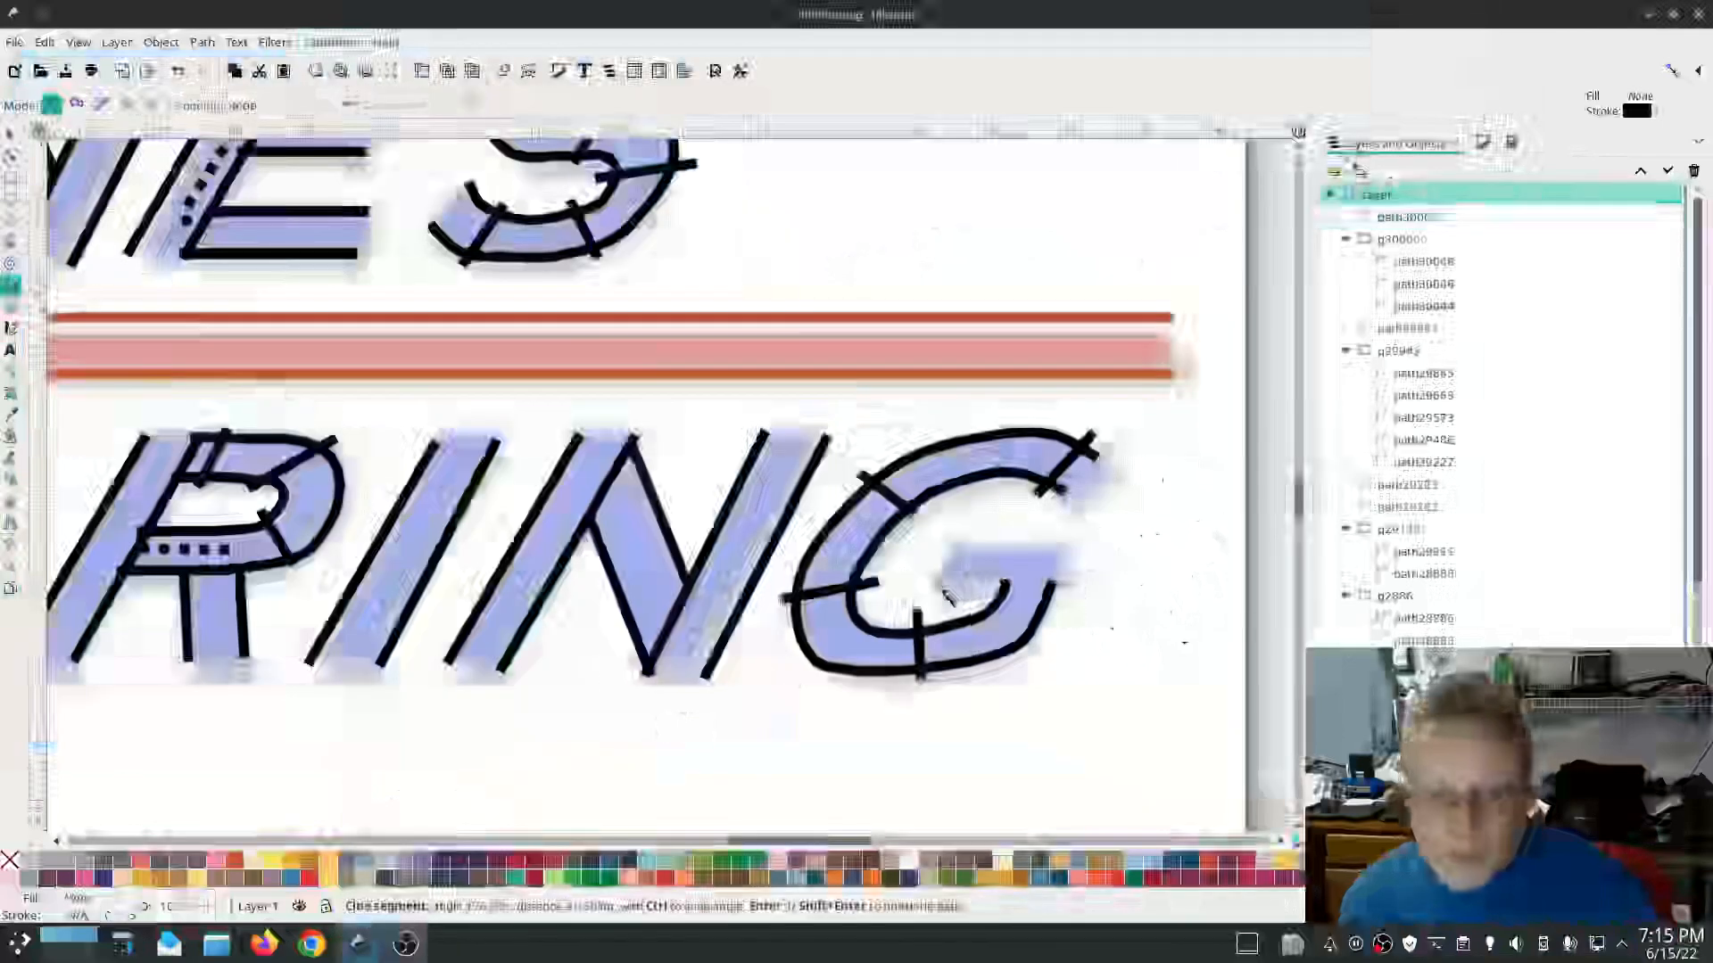
# Step: Draw two horizontal rails along the G's crossbar and combine them into one path
pyautogui.click(946, 543)
pyautogui.doubleClick(1063, 543)
pyautogui.keyDown('shift'); pyautogui.click(1388, 241); pyautogui.keyUp('shift')
pyautogui.hotkey('ctrl', 'k')
# Step: Make the G's crossbar a custom satin column in Embroidery Params and group it with the curved stroke
pyautogui.click(331, 42)
pyautogui.moveTo(357, 291)
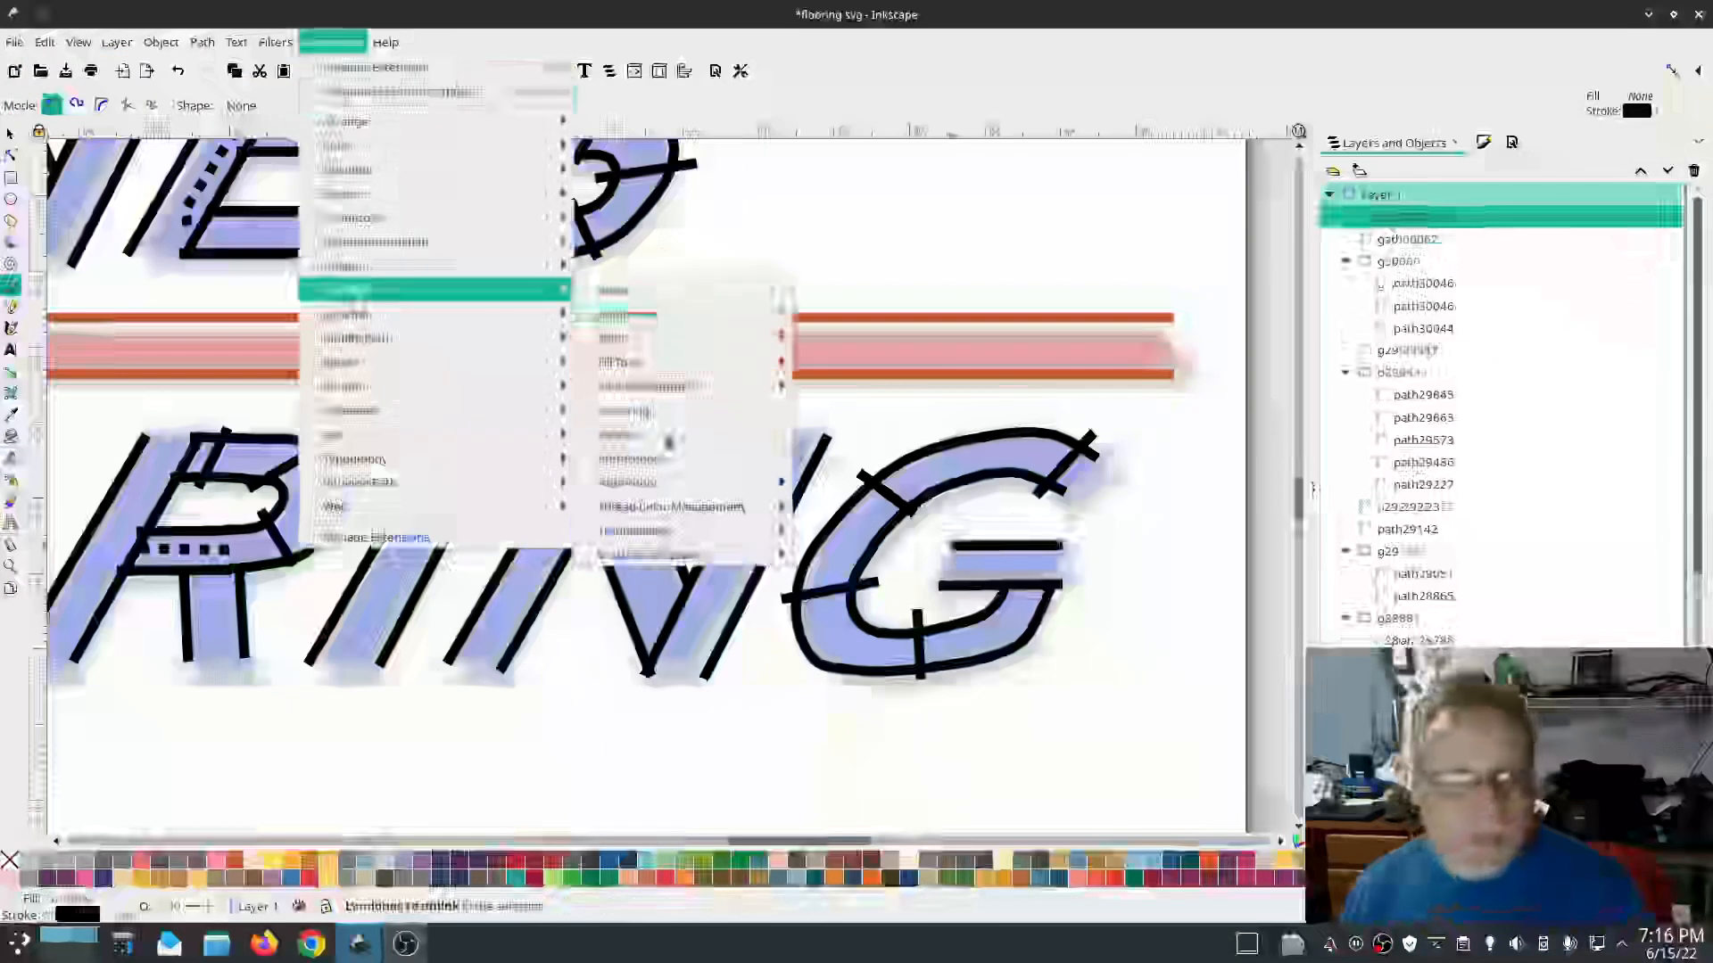
pyautogui.click(675, 429)
pyautogui.click(178, 134)
pyautogui.click(97, 249)
pyautogui.click(351, 470)
pyautogui.click(346, 531)
pyautogui.click(713, 743)
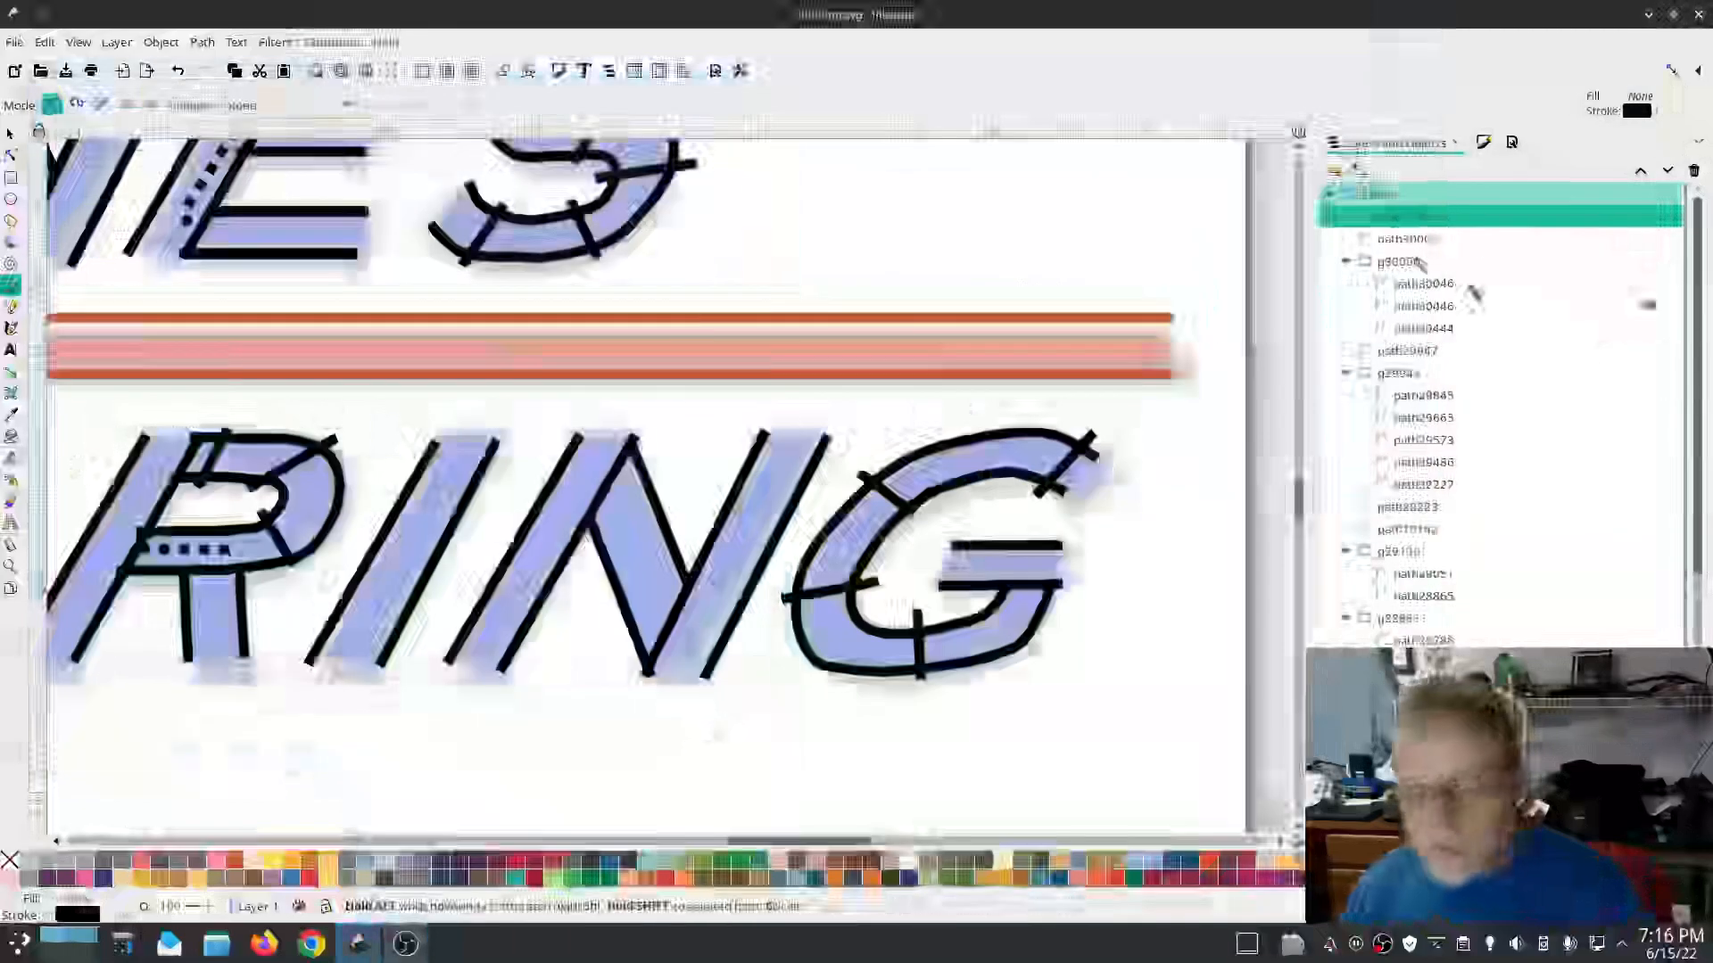
pyautogui.keyDown('shift'); pyautogui.click(1423, 240); pyautogui.keyUp('shift')
pyautogui.hotkey('ctrl', 'g')
pyautogui.scroll(-5, 1186, 721)
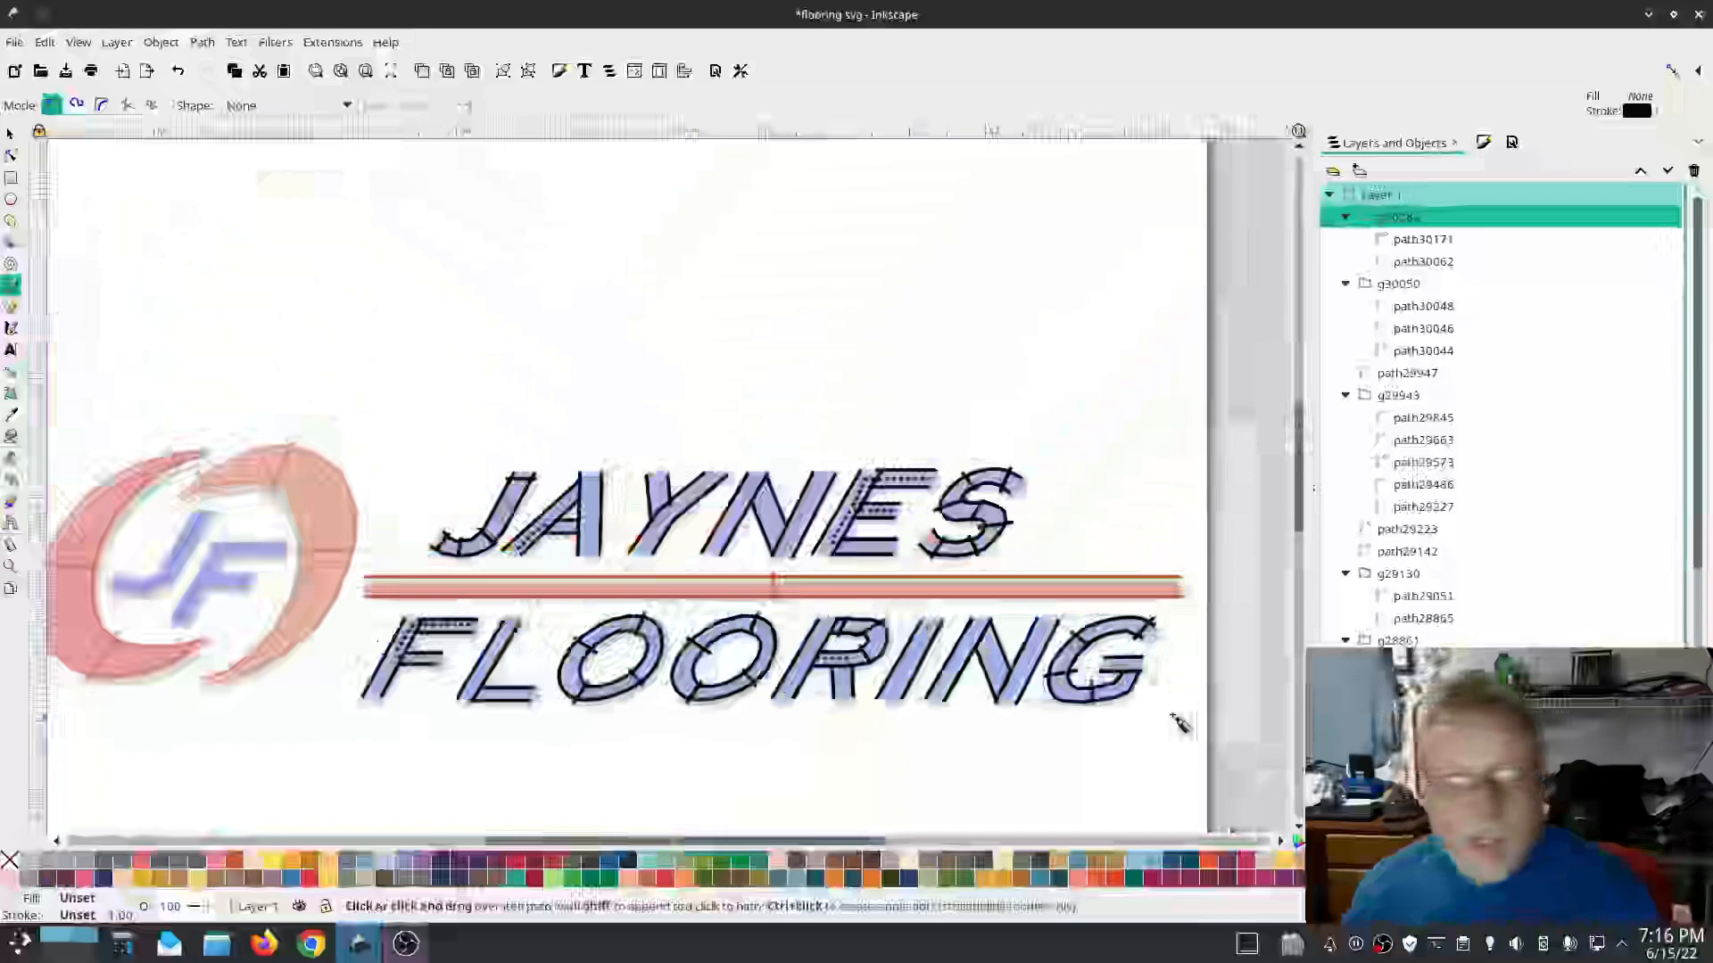
# Step: Duplicate the J of JAYNES and place the copy over the J in the oval JF logo
pyautogui.press('s')
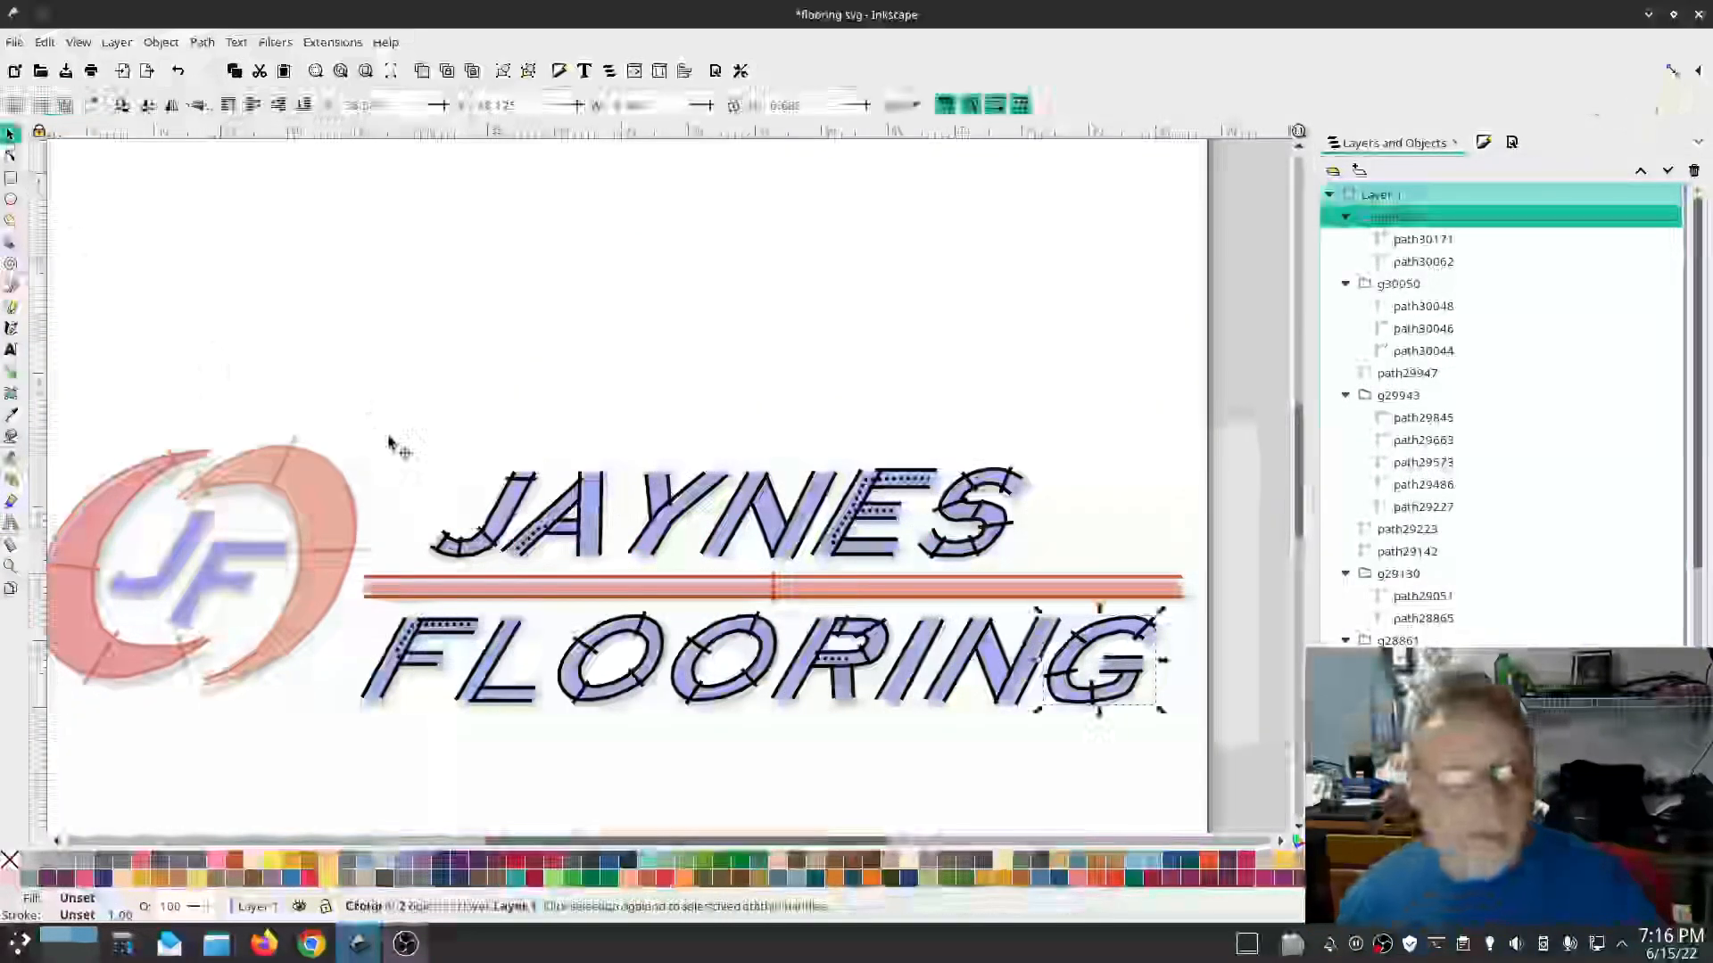
pyautogui.click(504, 535)
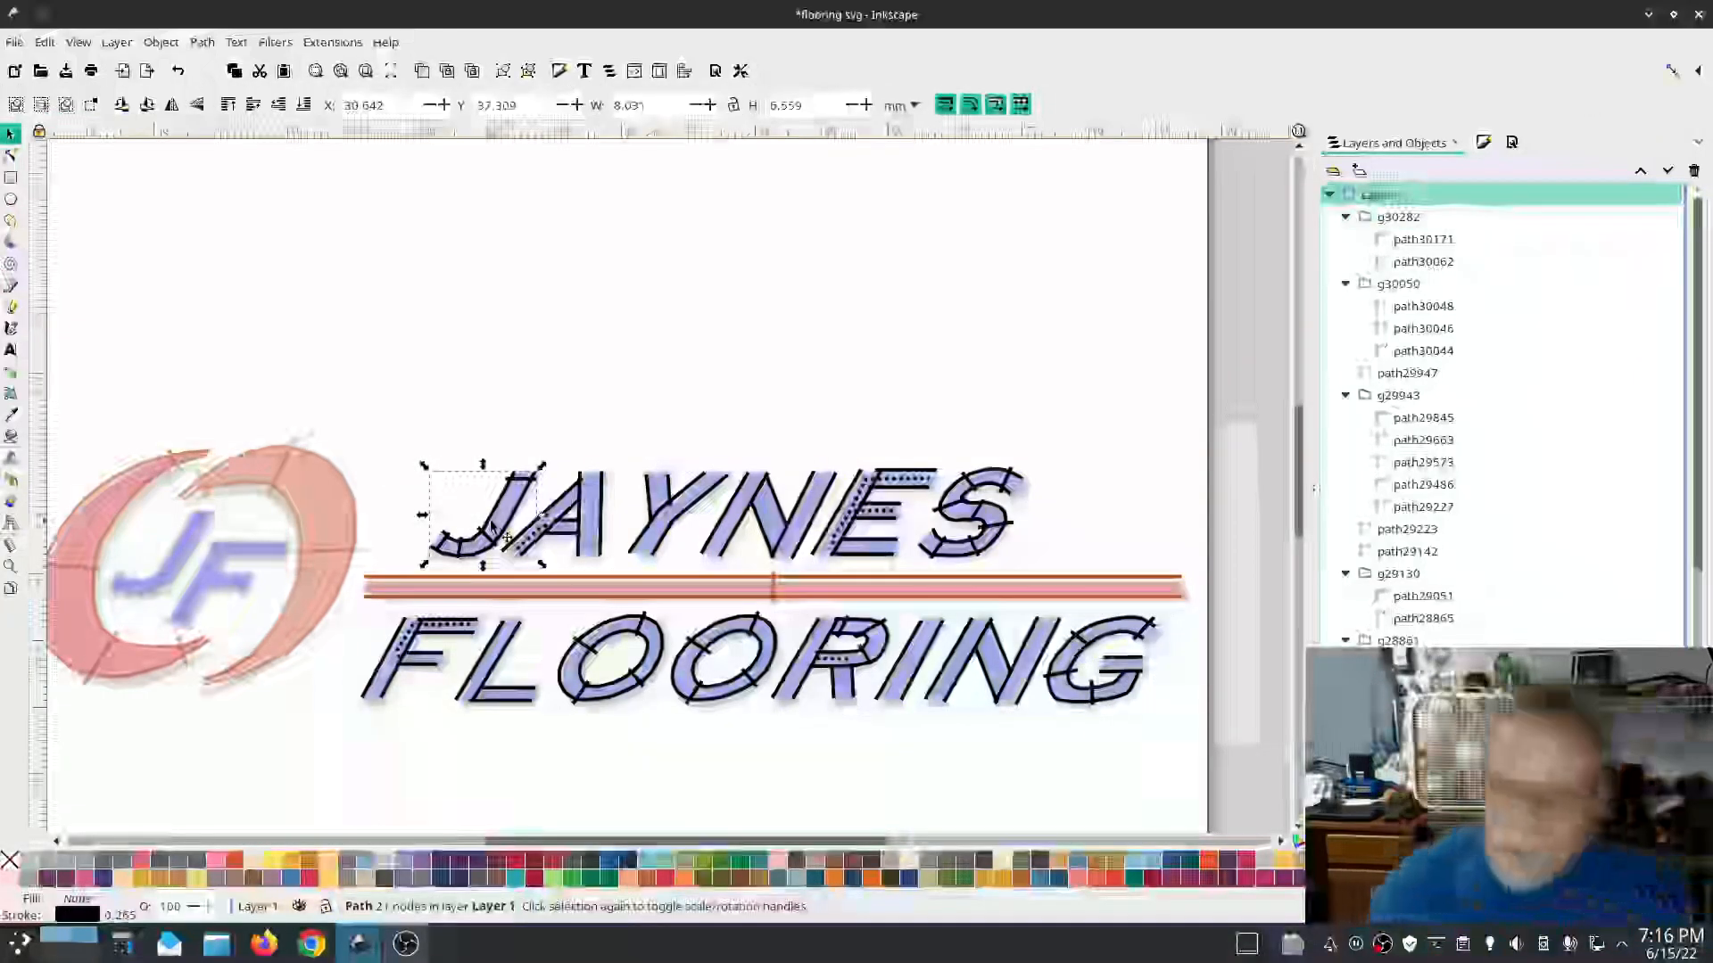
pyautogui.scroll(-10, 1508, 401)
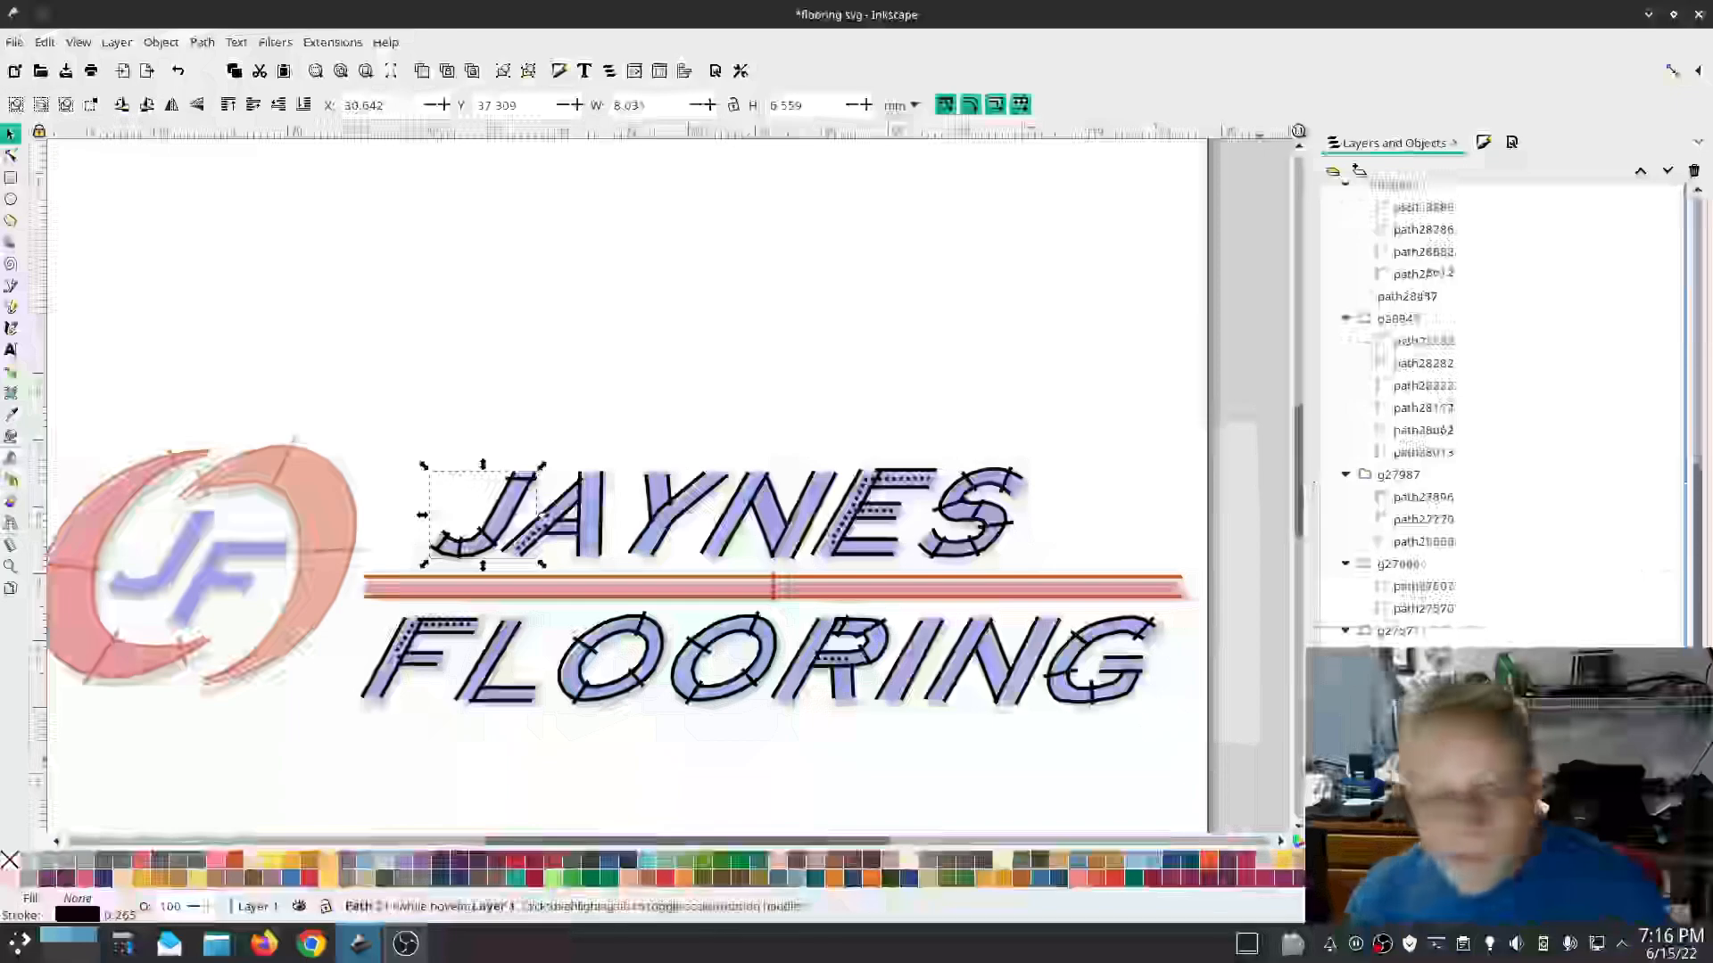
pyautogui.scroll(-5, 1508, 410)
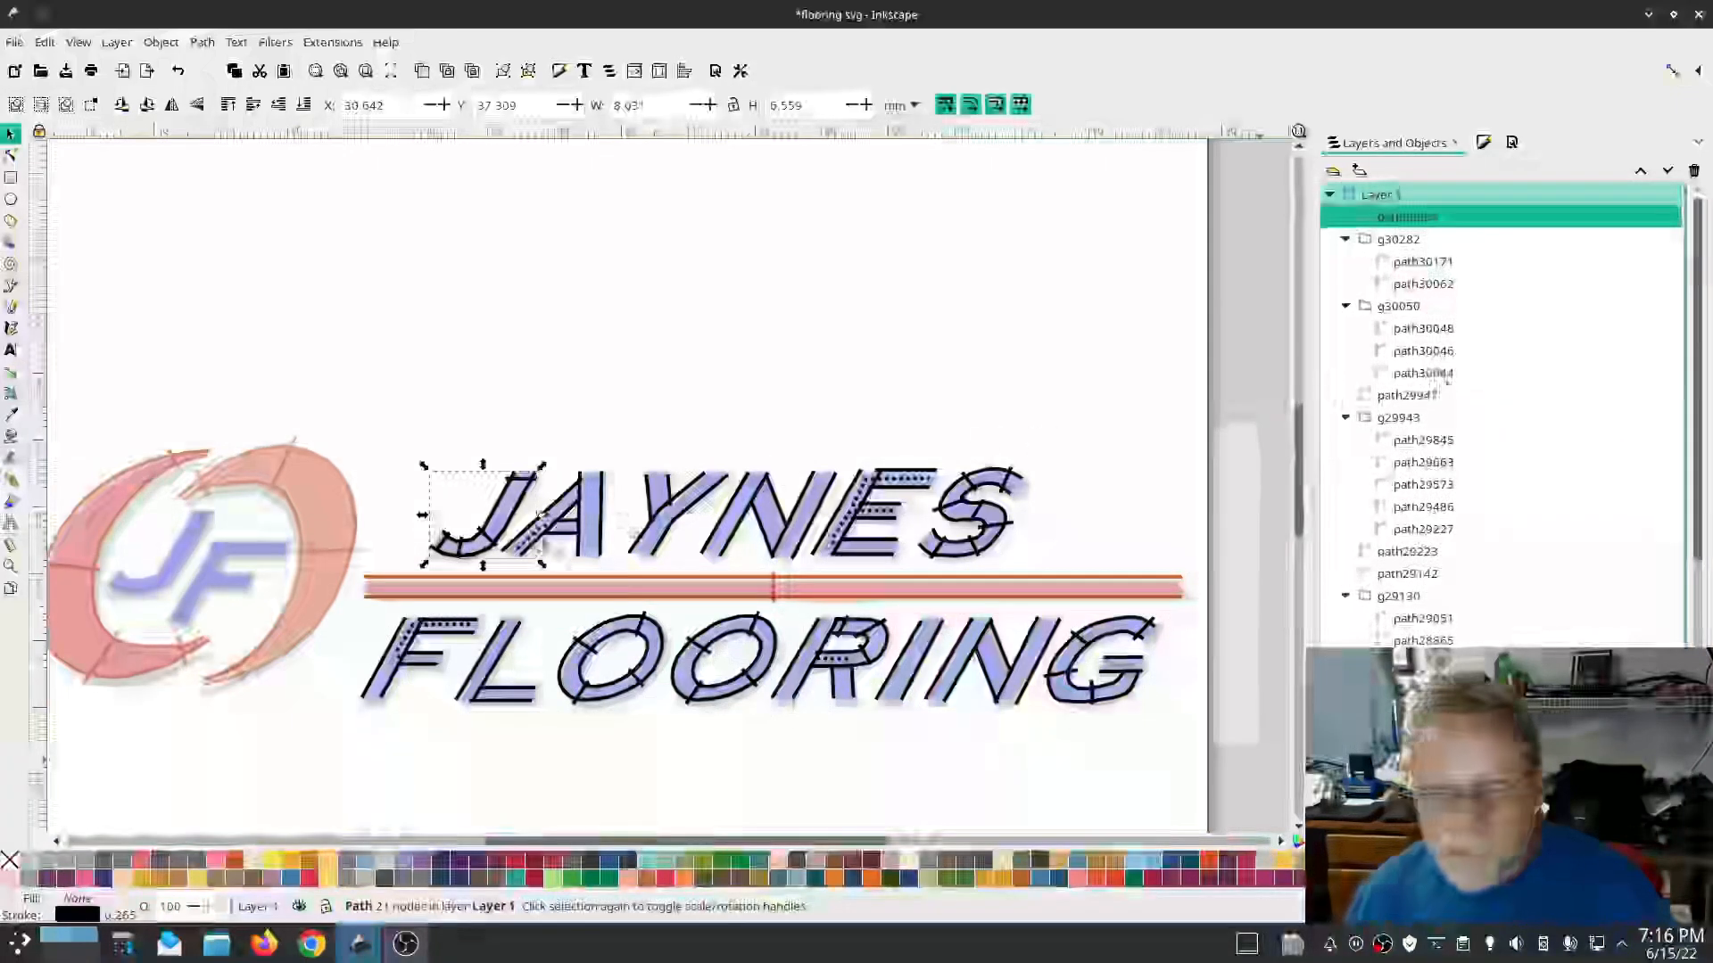
pyautogui.moveTo(538, 514); pyautogui.dragTo(164, 560)
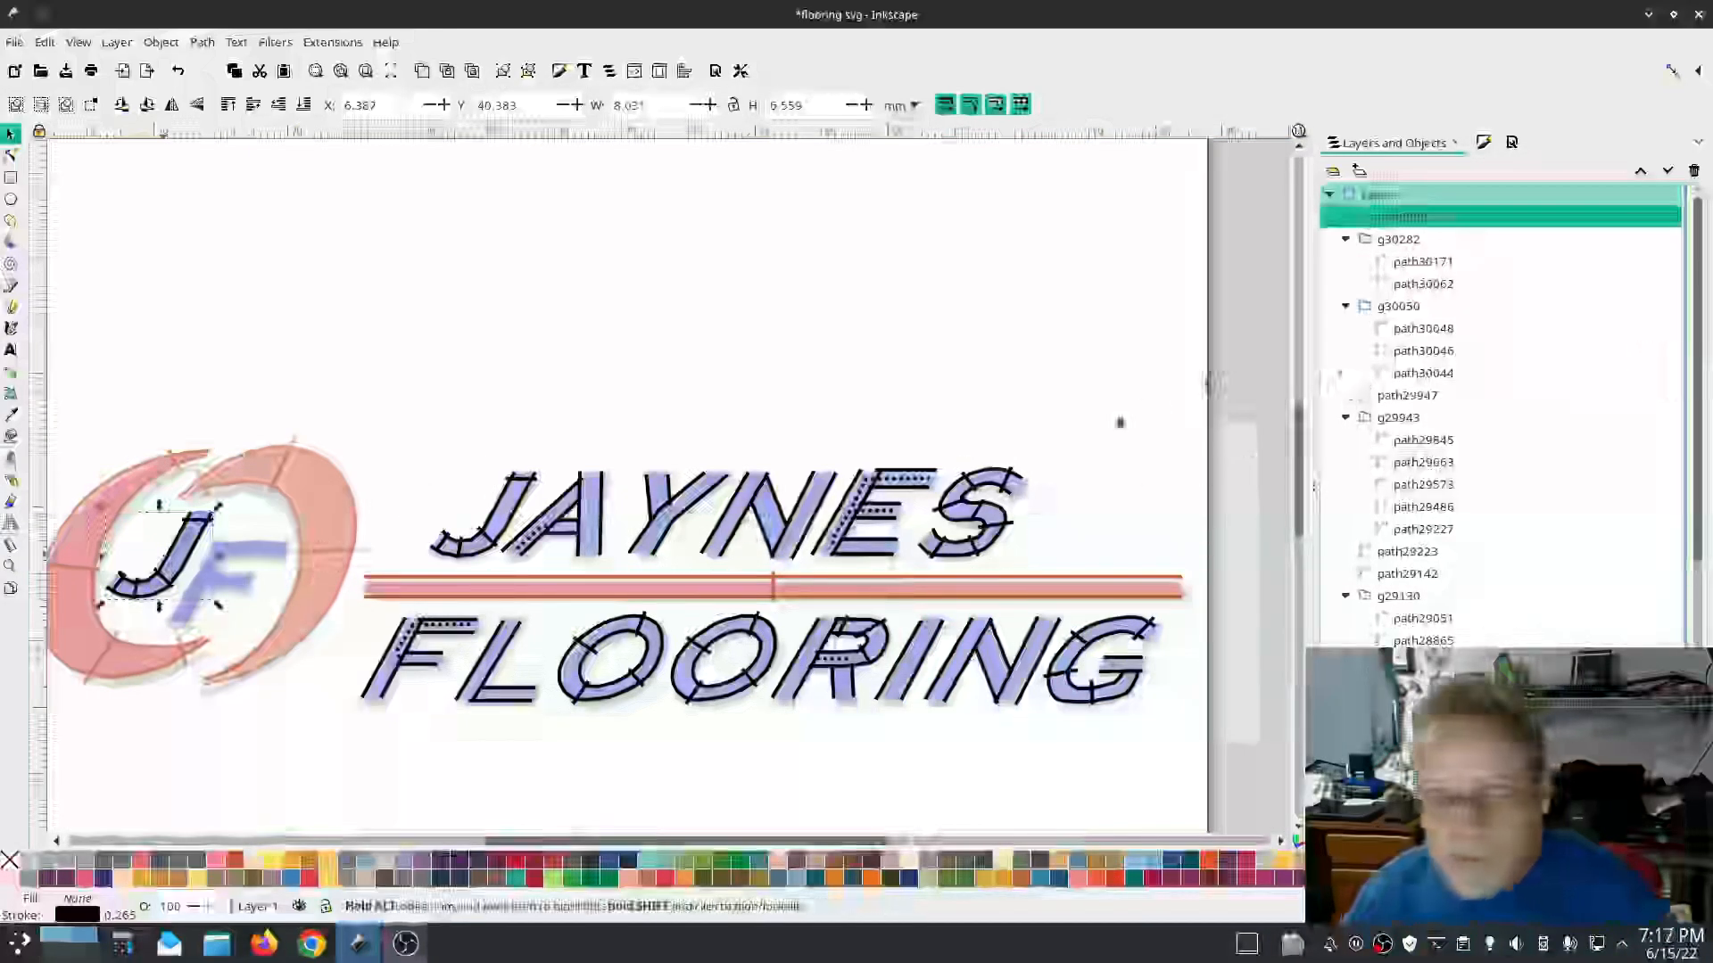
# Step: Duplicate the F group of FLOORING and place the copy over the F in the oval logo
pyautogui.click(415, 636)
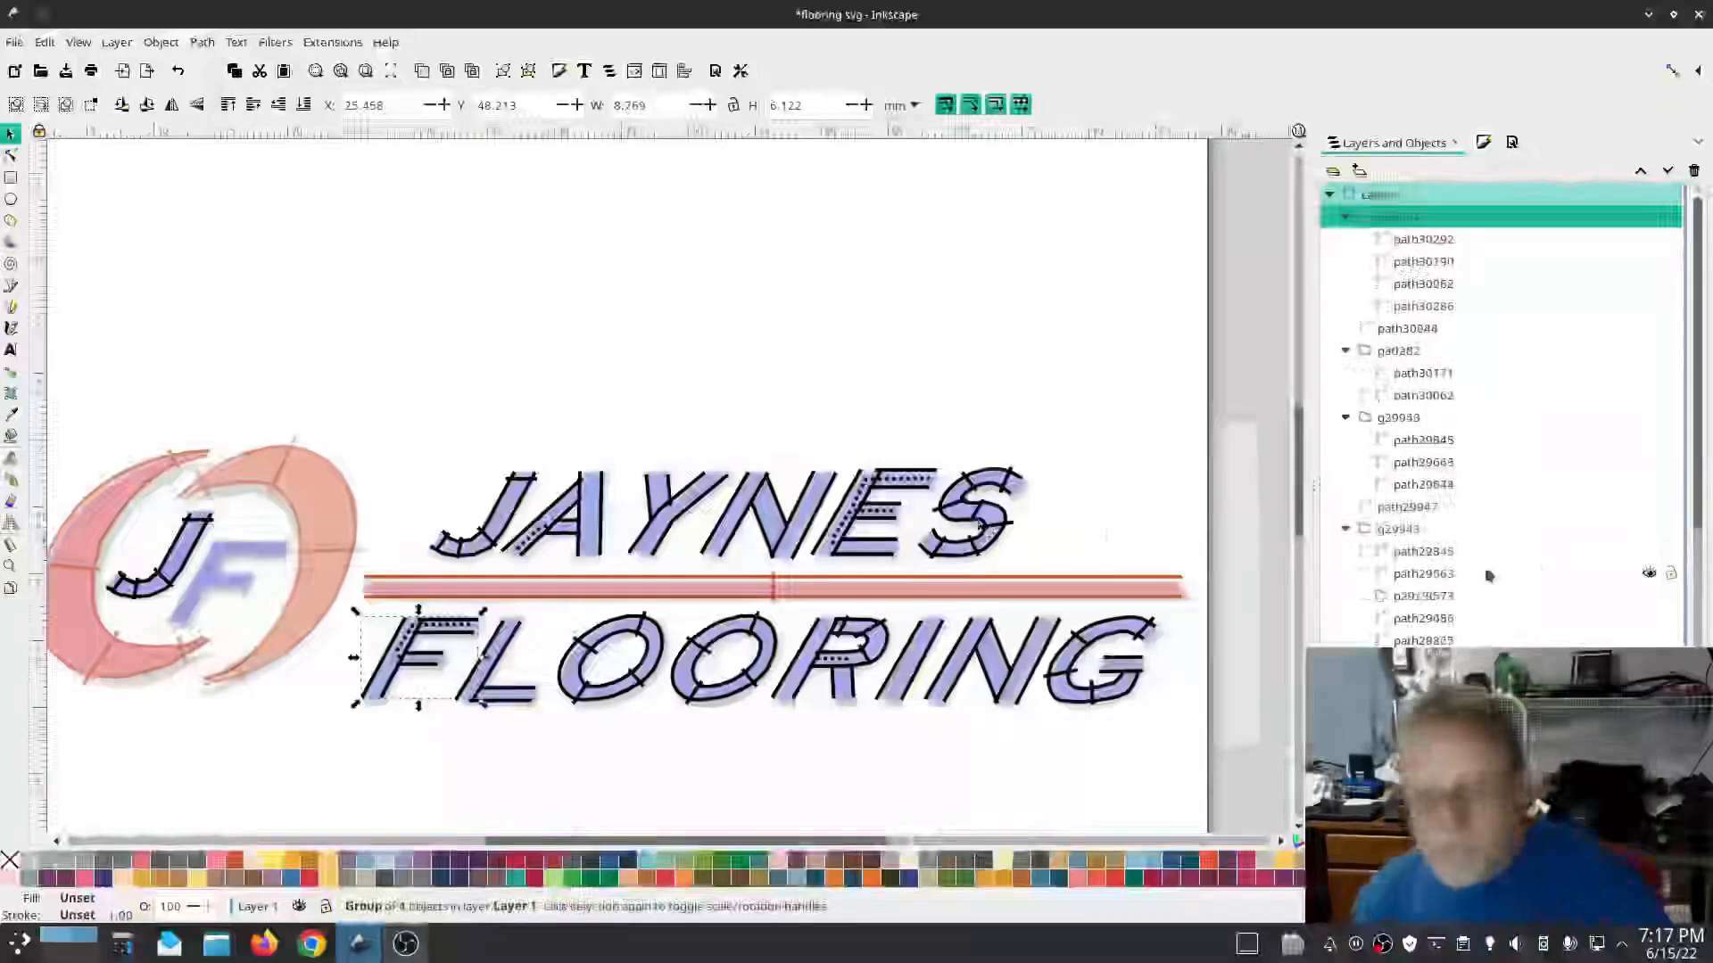
pyautogui.moveTo(396, 649); pyautogui.dragTo(202, 572)
pyautogui.moveTo(406, 659); pyautogui.dragTo(210, 577)
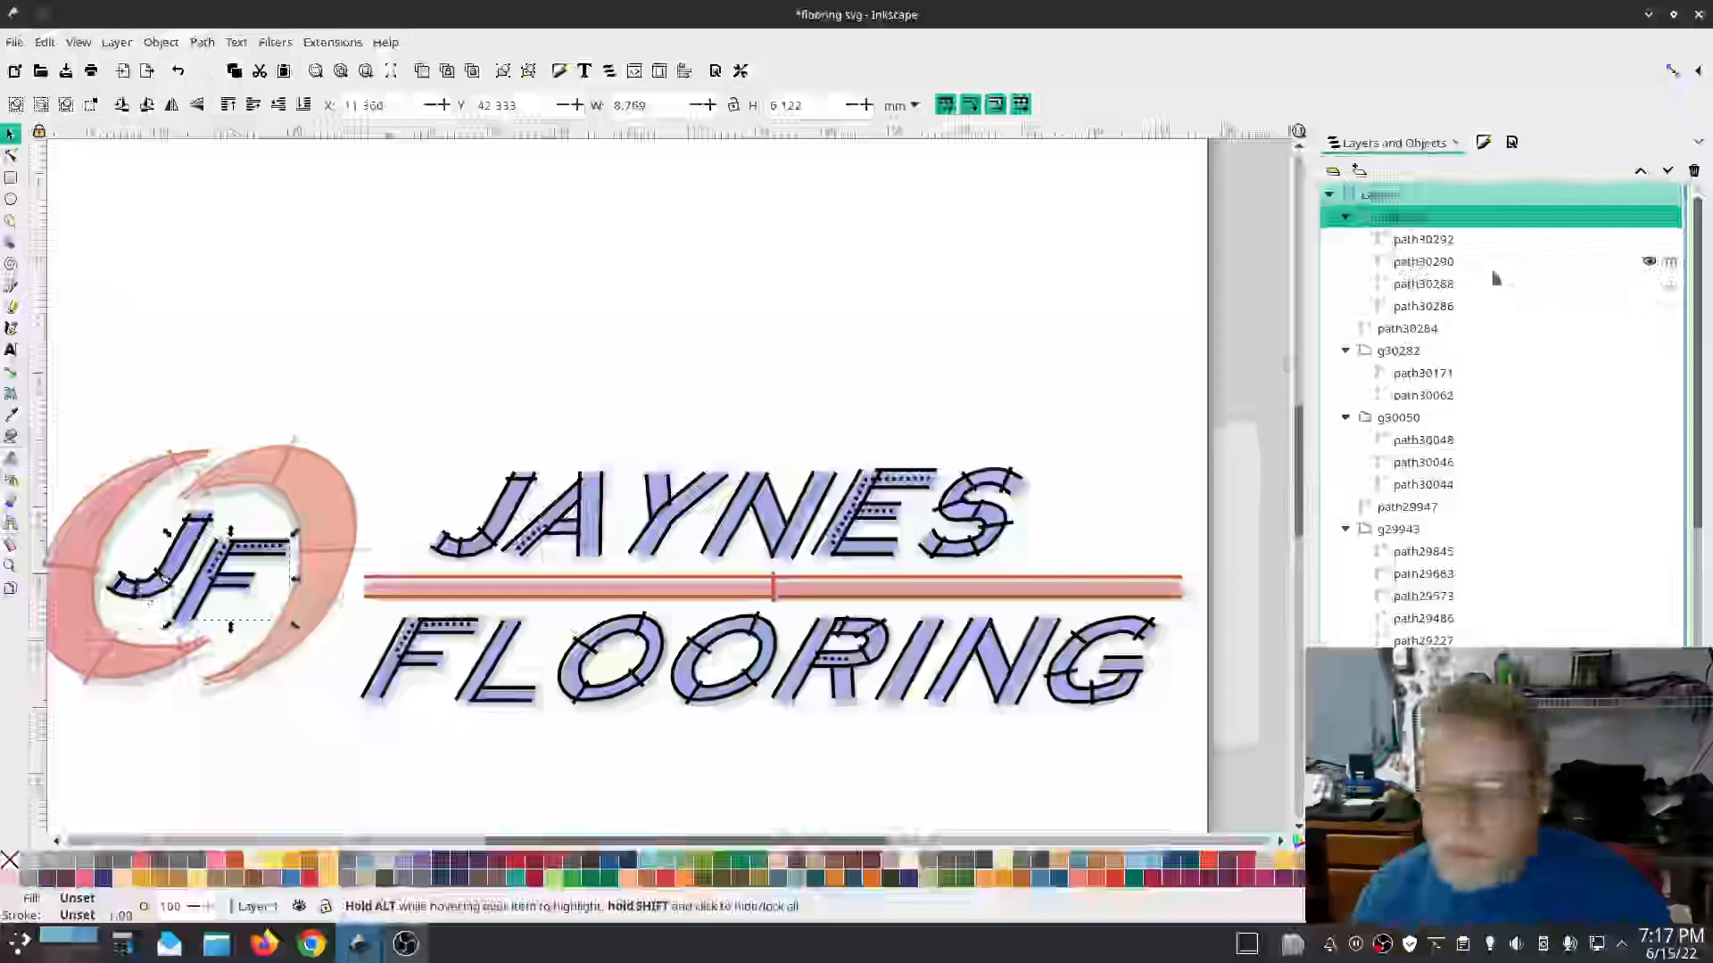
# Step: Set the stroke of all lettering to the blue sampled from the traced letters, and hide the background image
pyautogui.scroll(-3, 1458, 482)
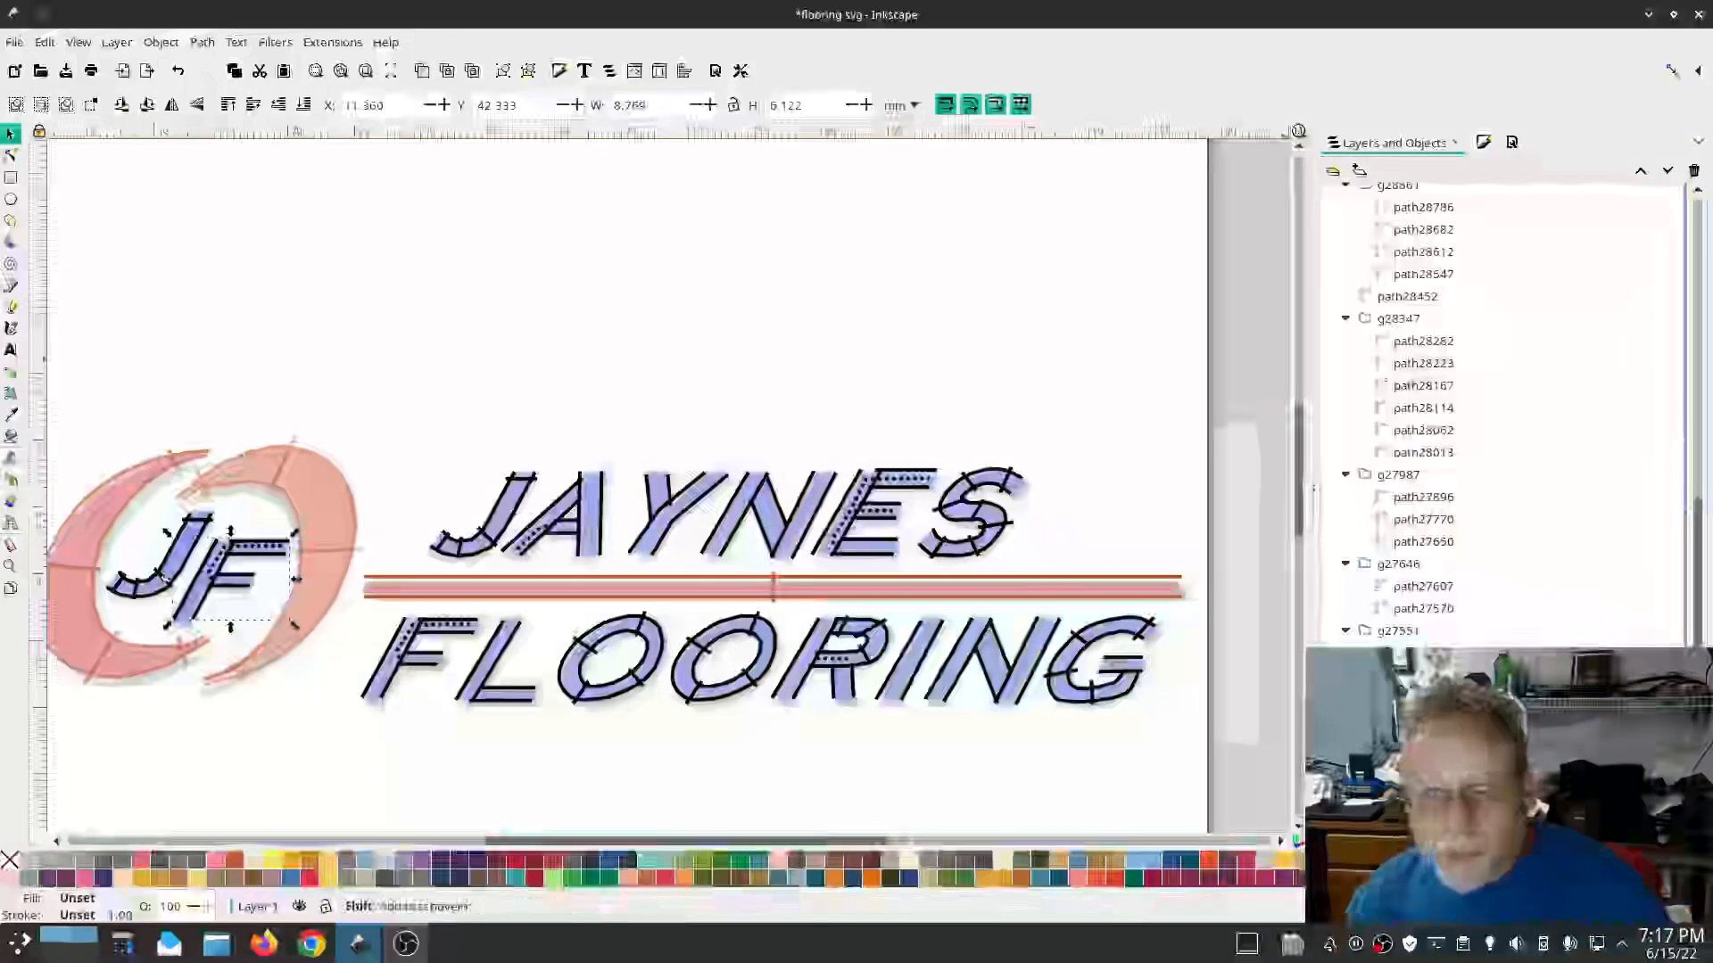
pyautogui.hotkey('ctrl', 'a')
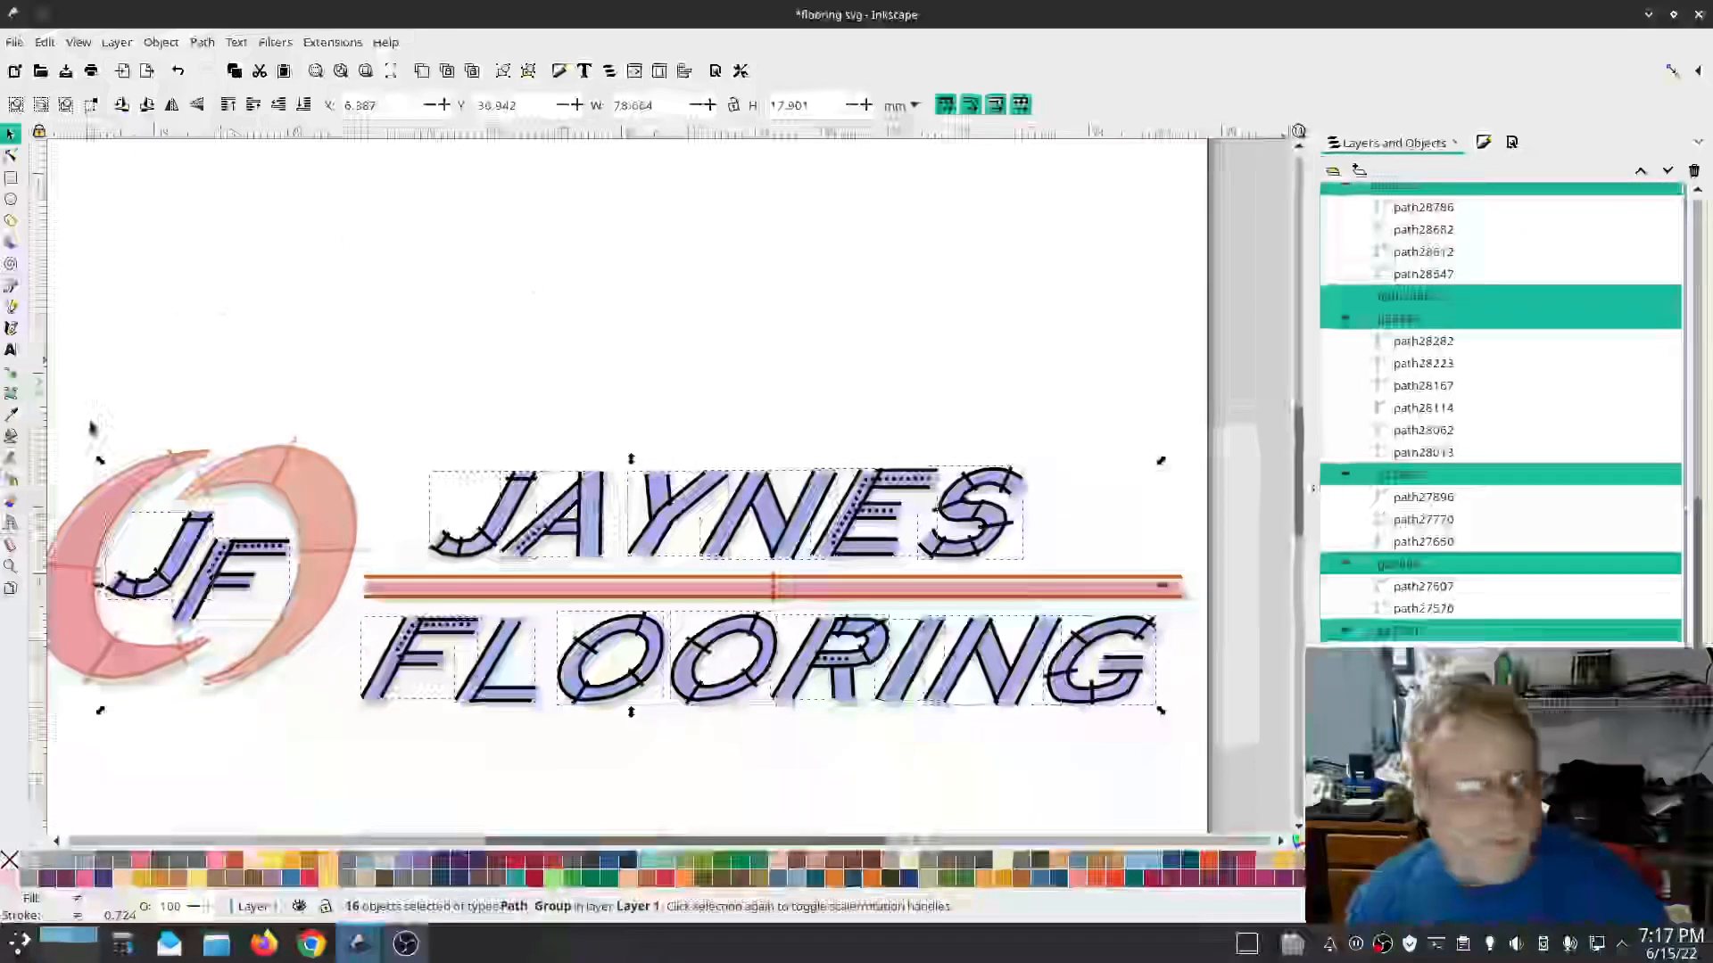
pyautogui.press('d')
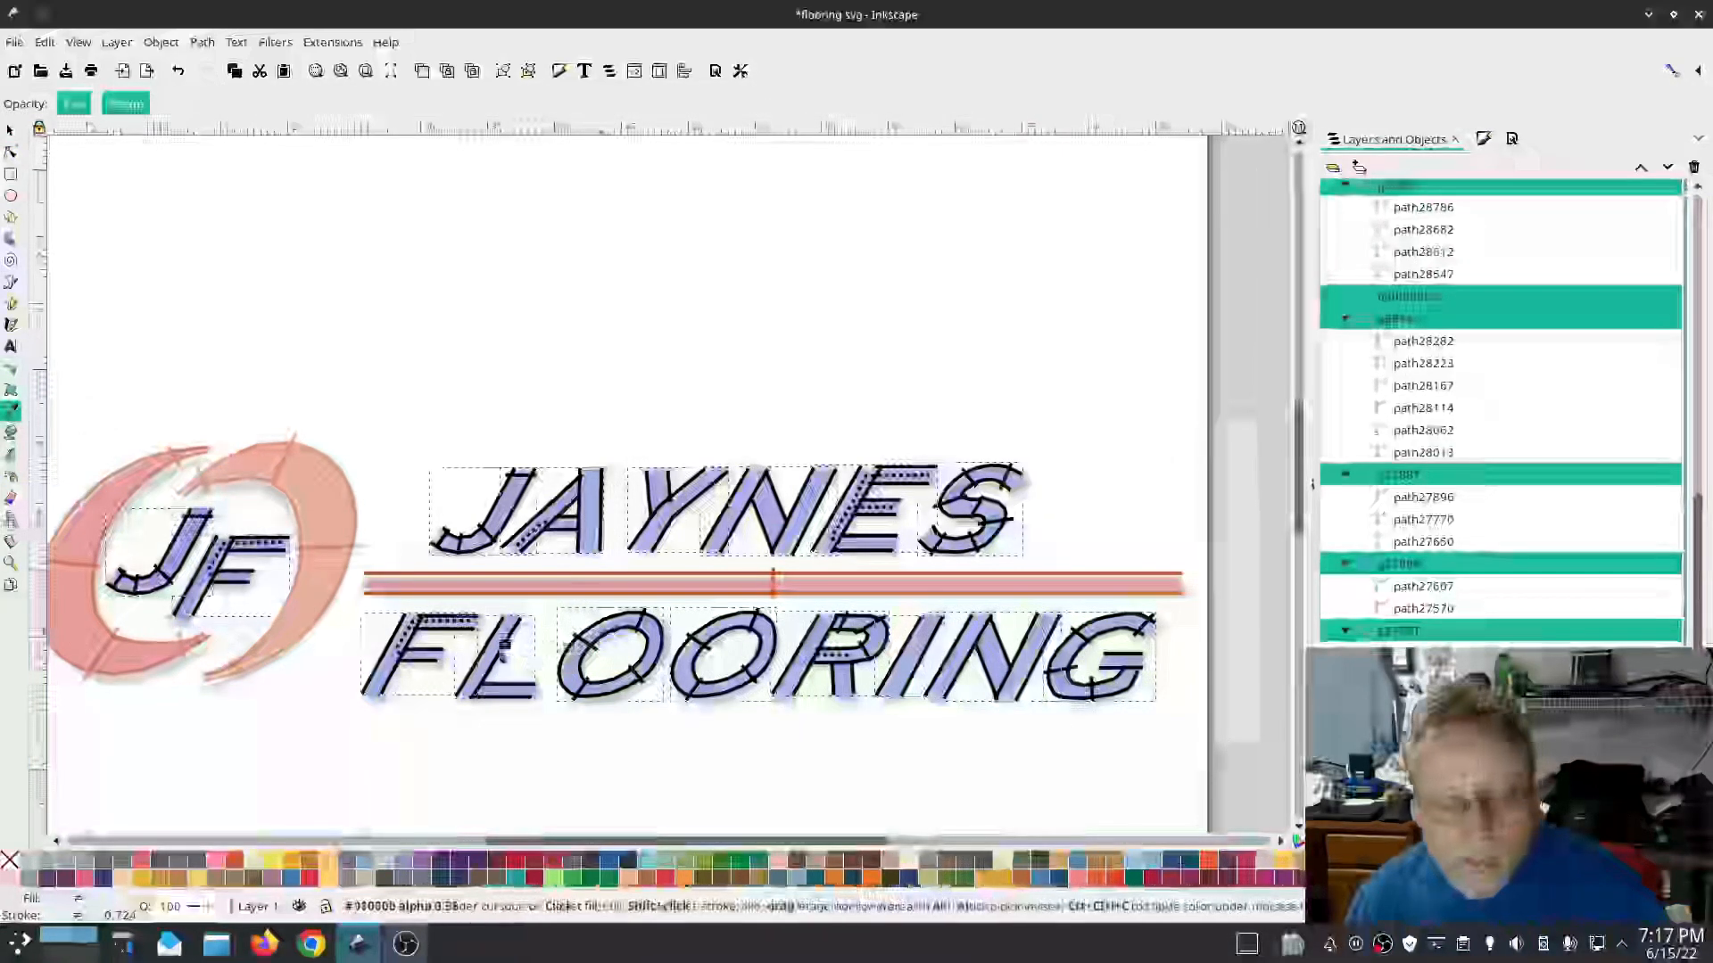
pyautogui.keyDown('shift'); pyautogui.click(507, 651); pyautogui.keyUp('shift')
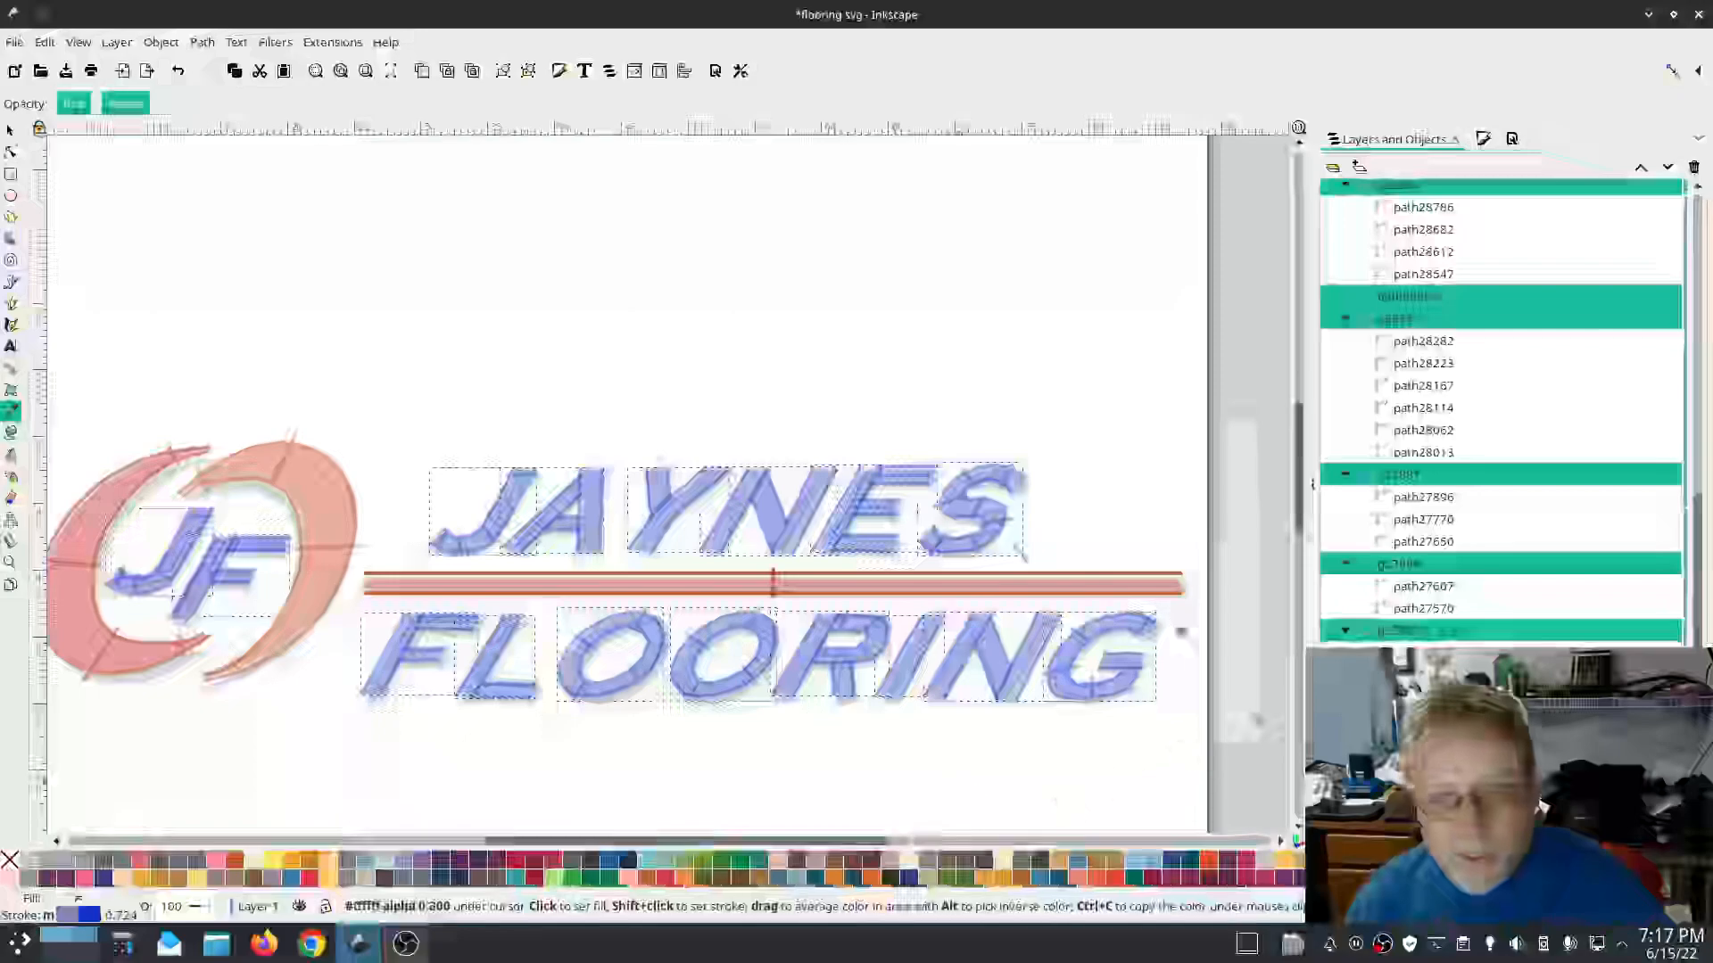
pyautogui.press('s')
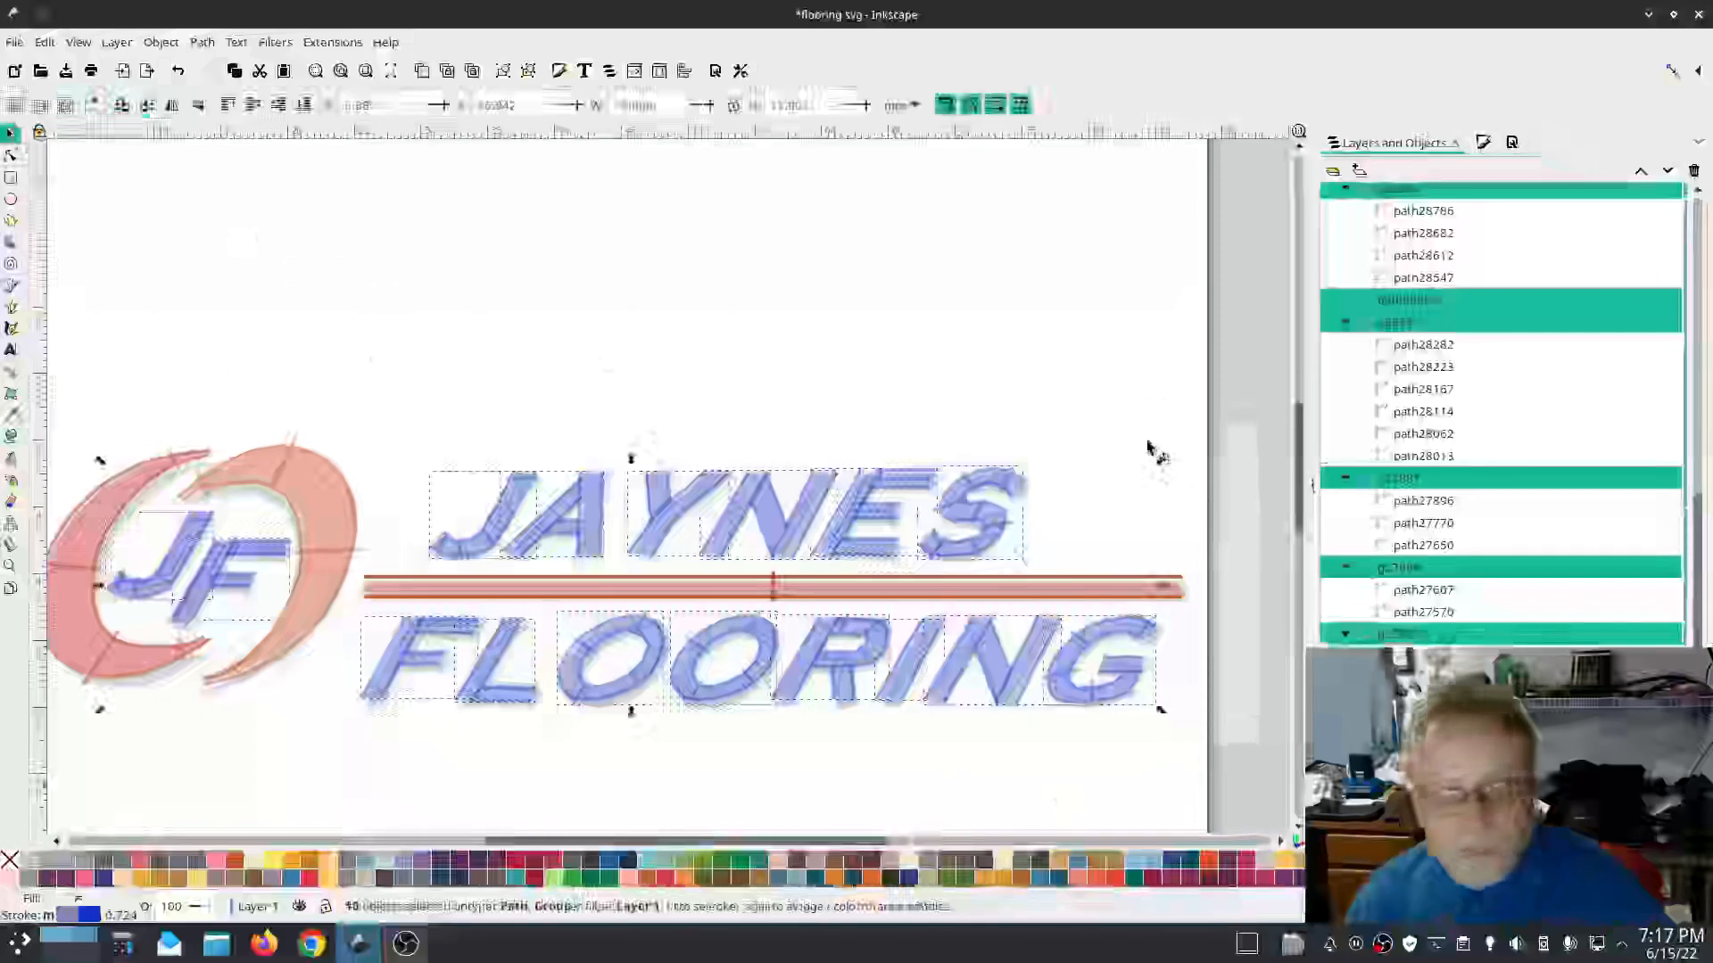
pyautogui.click(1106, 363)
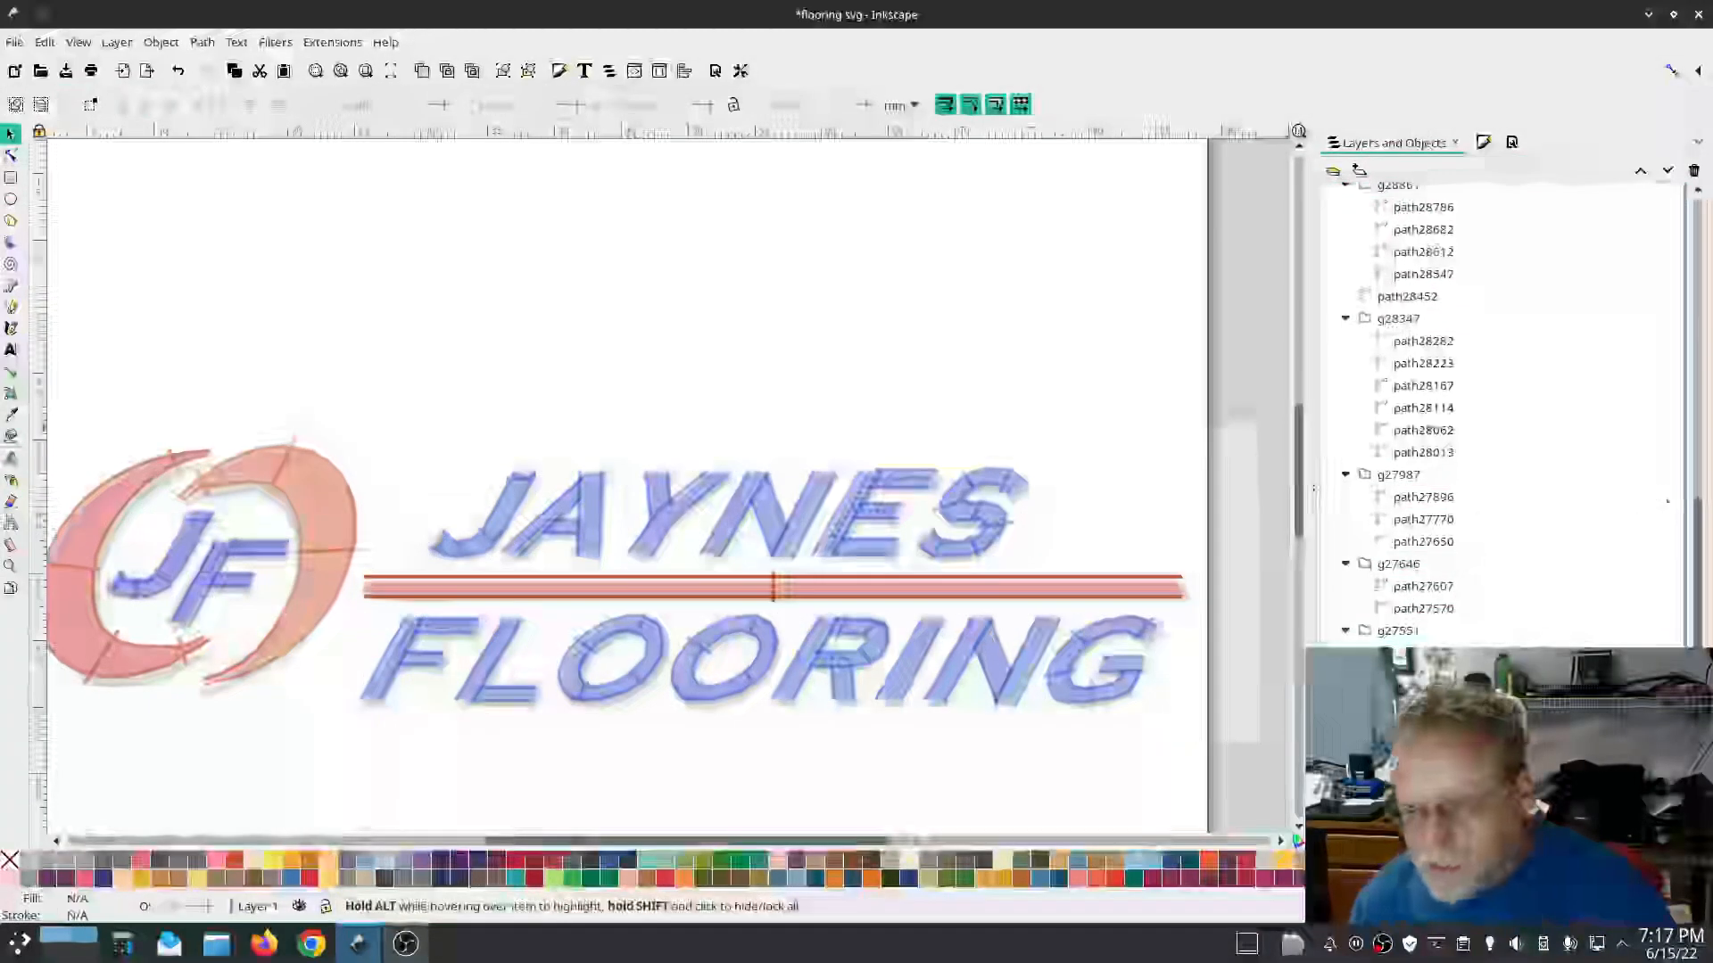
pyautogui.press('ctrl+KP_5')
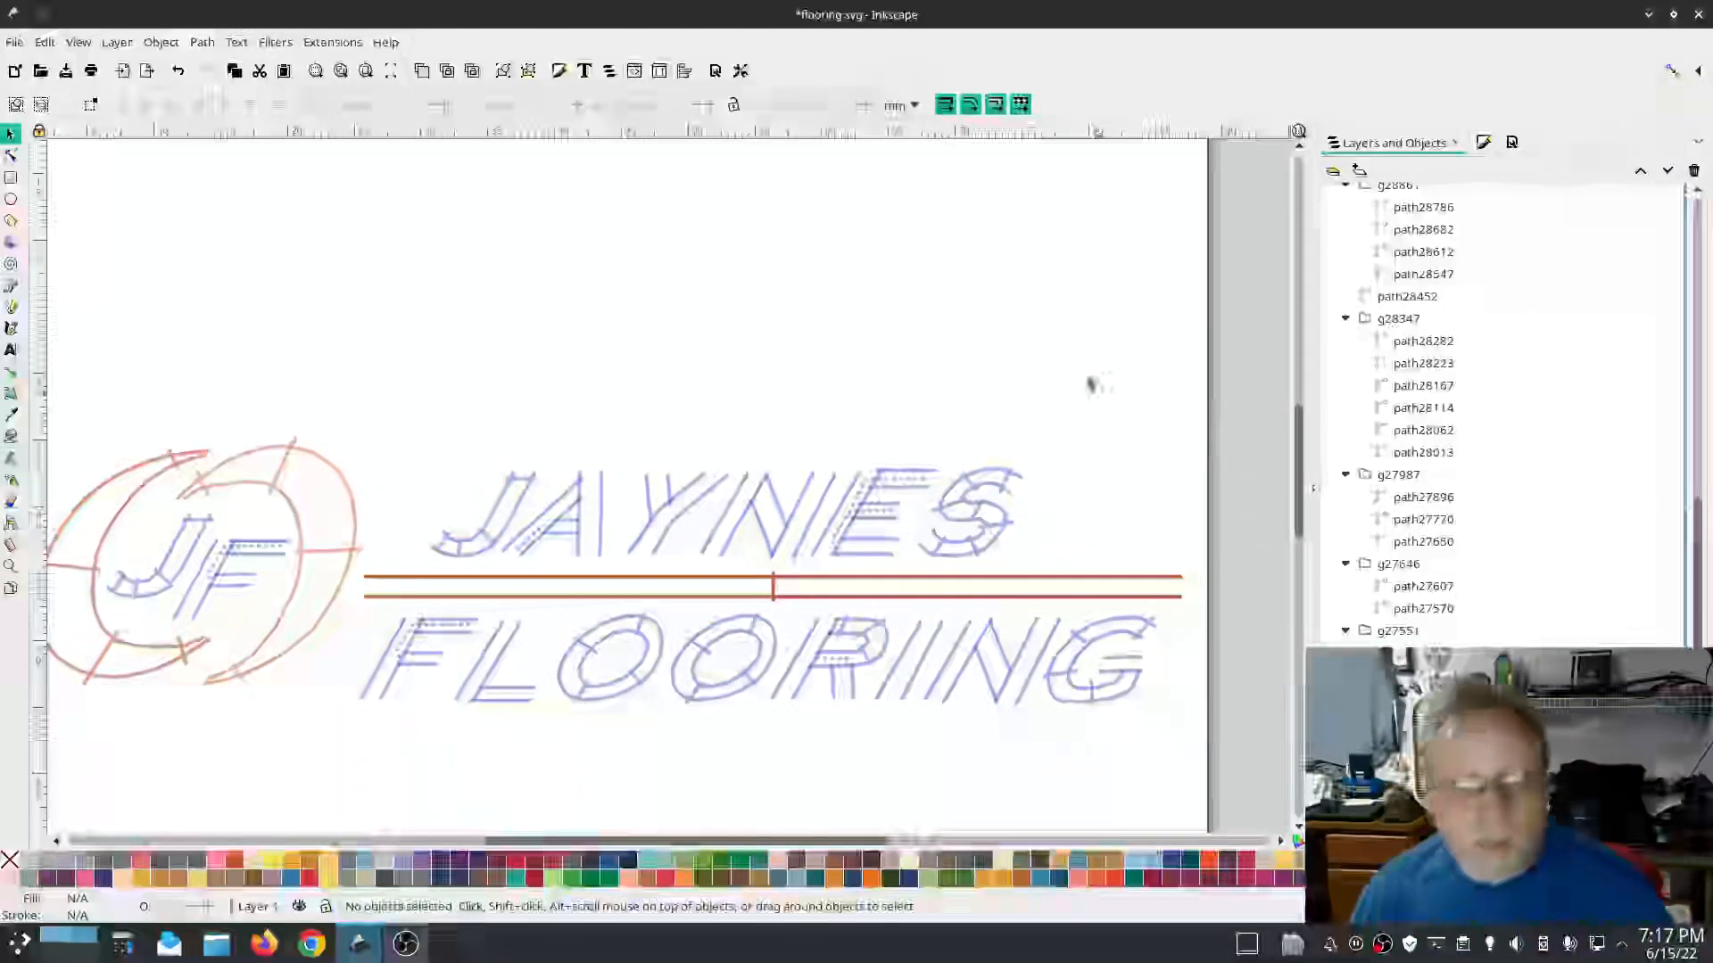
# Step: Select the red swirls, the red bar and the uppermost path of each JAYNES letter
pyautogui.hotkey('ctrl', 'a')
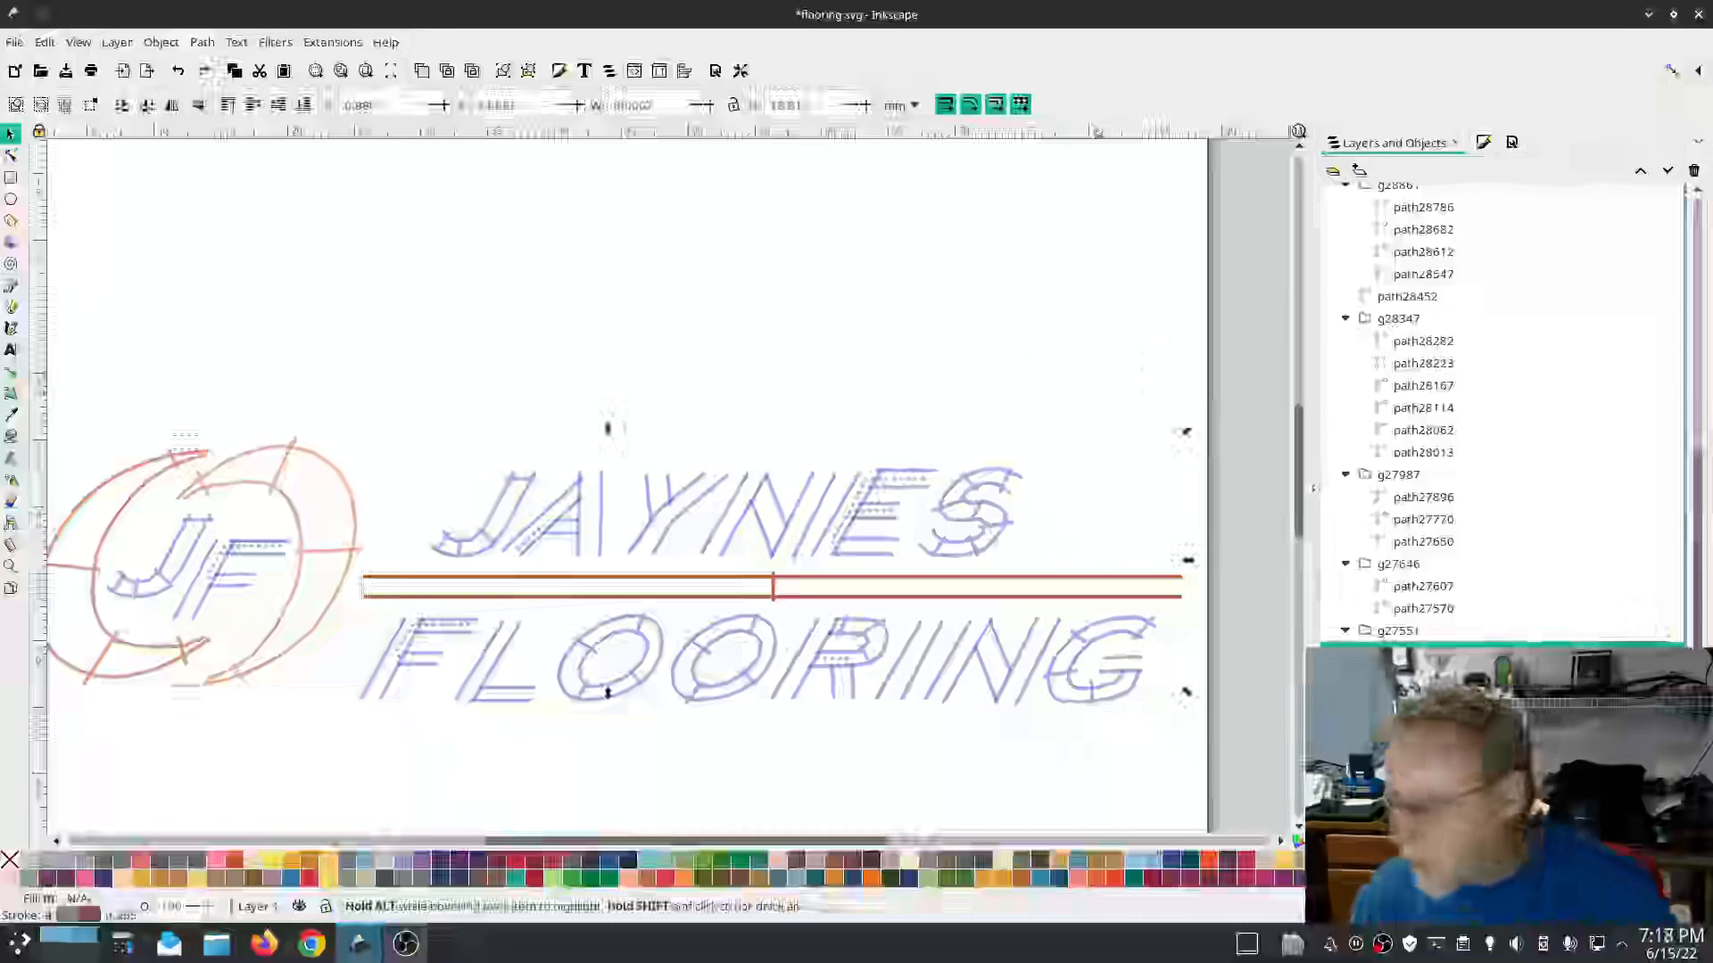
pyautogui.click(1425, 589)
pyautogui.keyDown('ctrl'); pyautogui.click(1424, 497); pyautogui.keyUp('ctrl')
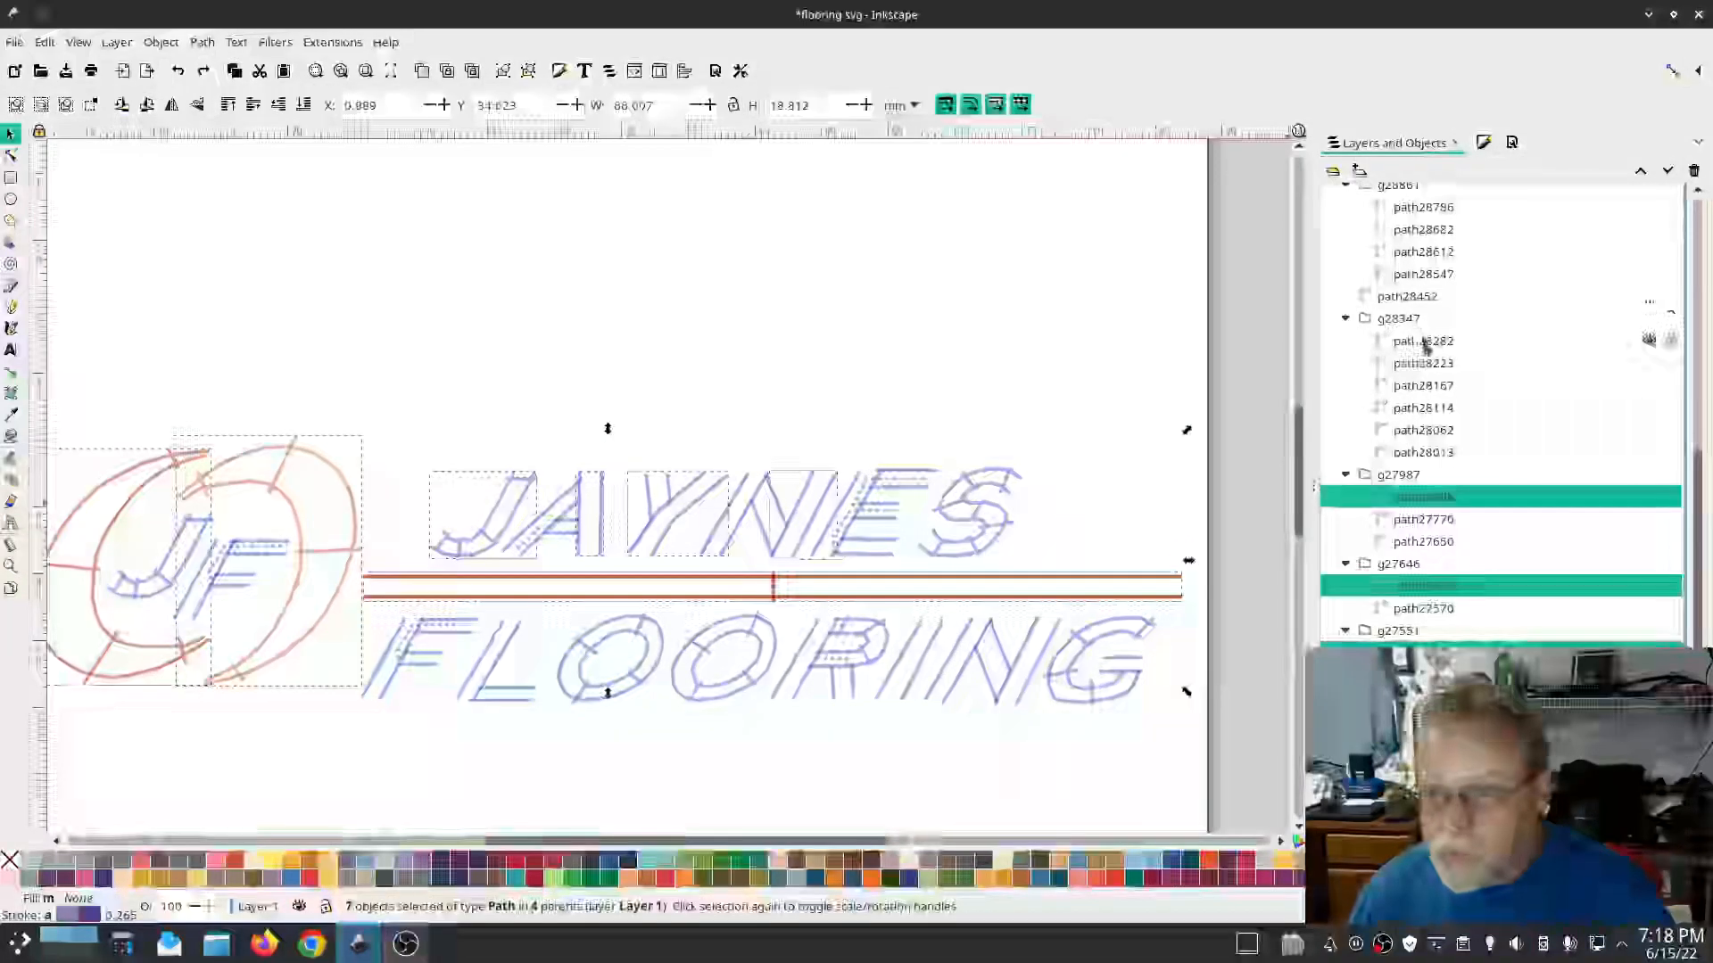
pyautogui.keyDown('ctrl'); pyautogui.click(1424, 342); pyautogui.keyUp('ctrl')
pyautogui.scroll(5, 1427, 344)
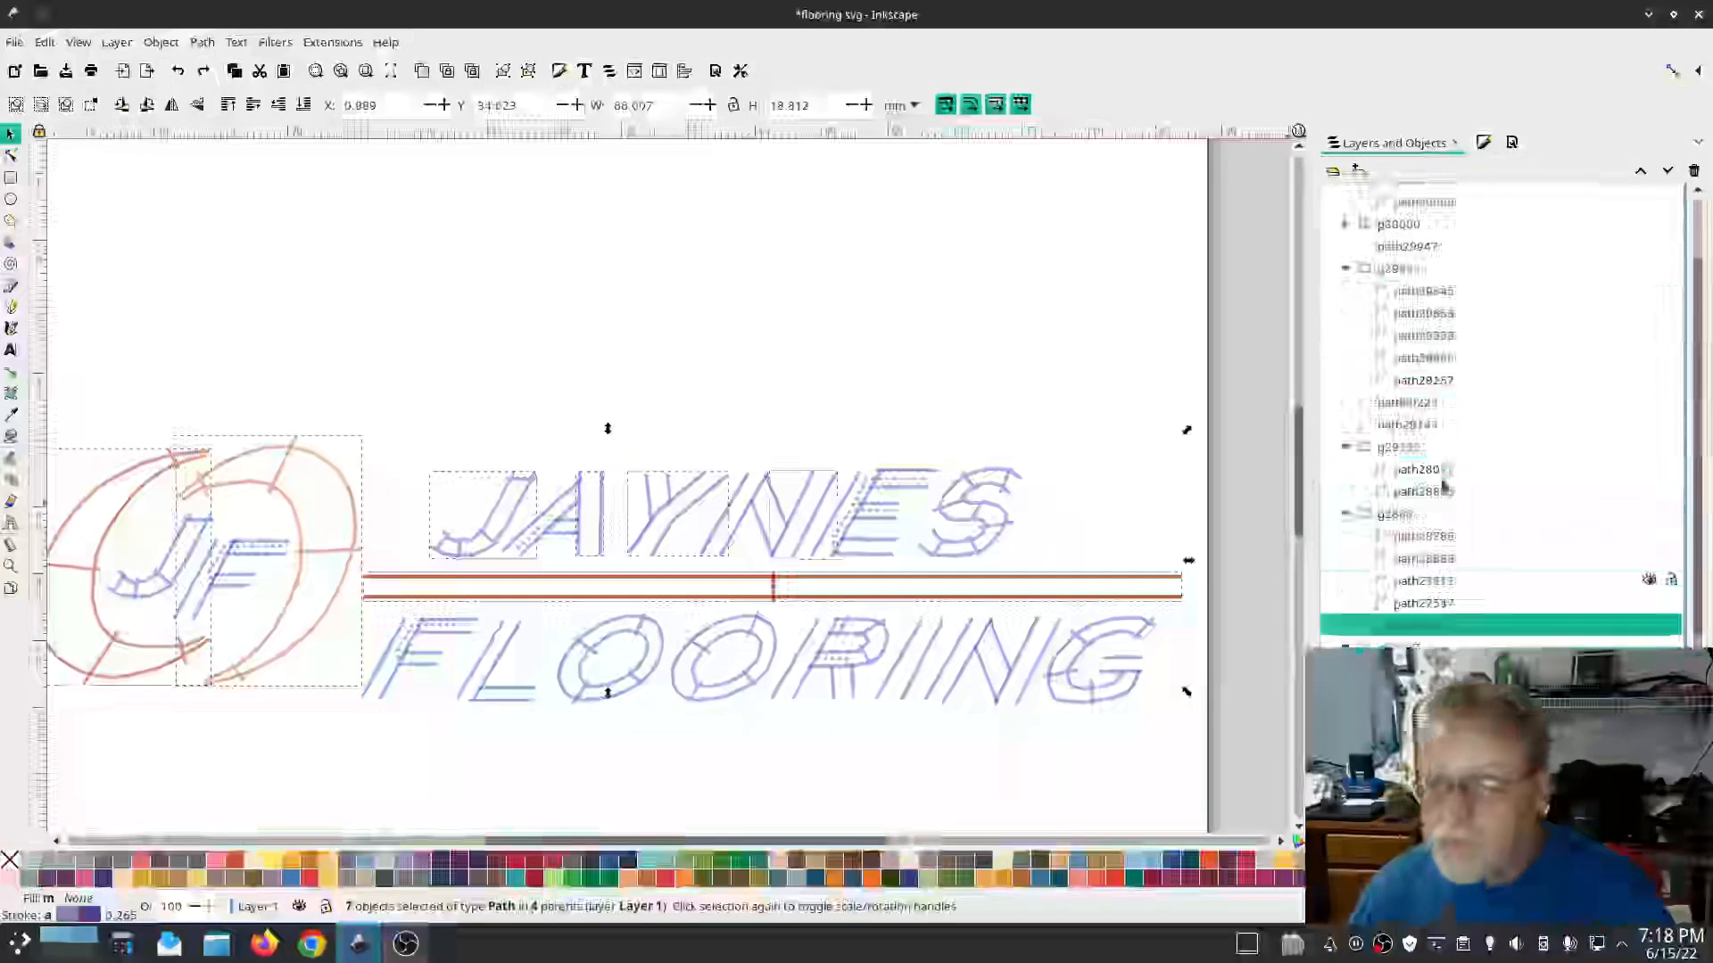
# Step: Add the uppermost path of each FLOORING letter to the selection, expanding the collapsed letter groups
pyautogui.keyDown('ctrl'); pyautogui.click(1428, 536); pyautogui.keyUp('ctrl')
pyautogui.keyDown('ctrl'); pyautogui.click(1423, 470); pyautogui.keyUp('ctrl')
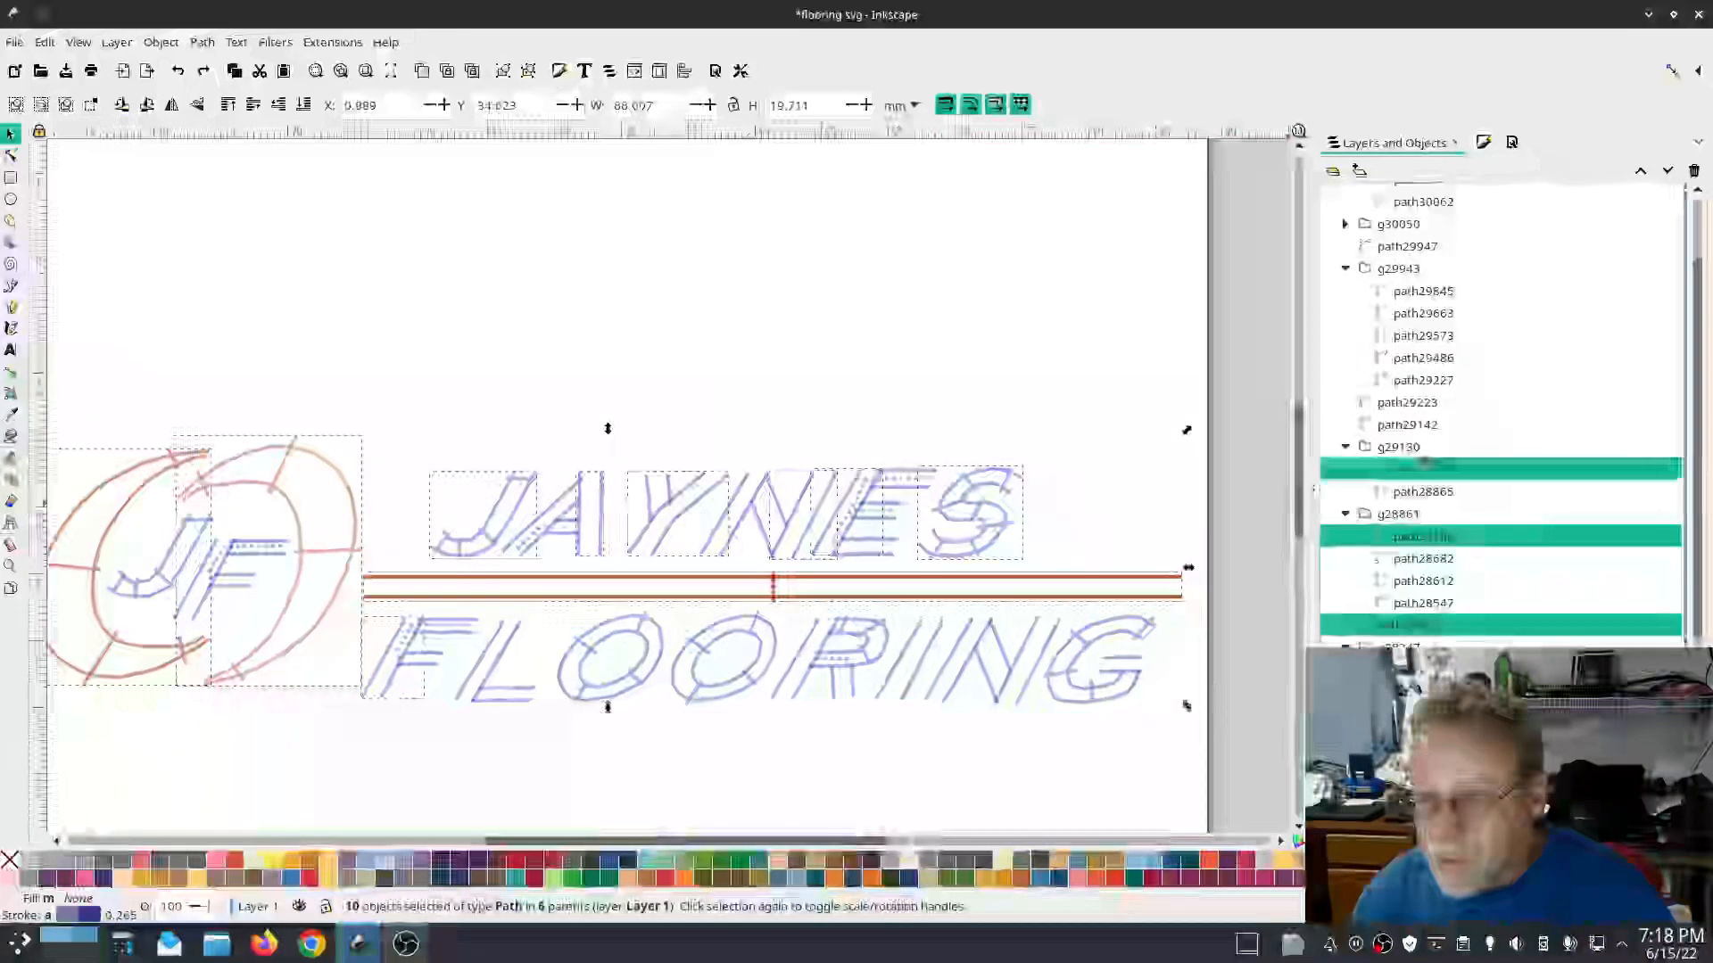
pyautogui.keyDown('ctrl'); pyautogui.click(1419, 424); pyautogui.keyUp('ctrl')
pyautogui.keyDown('ctrl'); pyautogui.click(1417, 406); pyautogui.keyUp('ctrl')
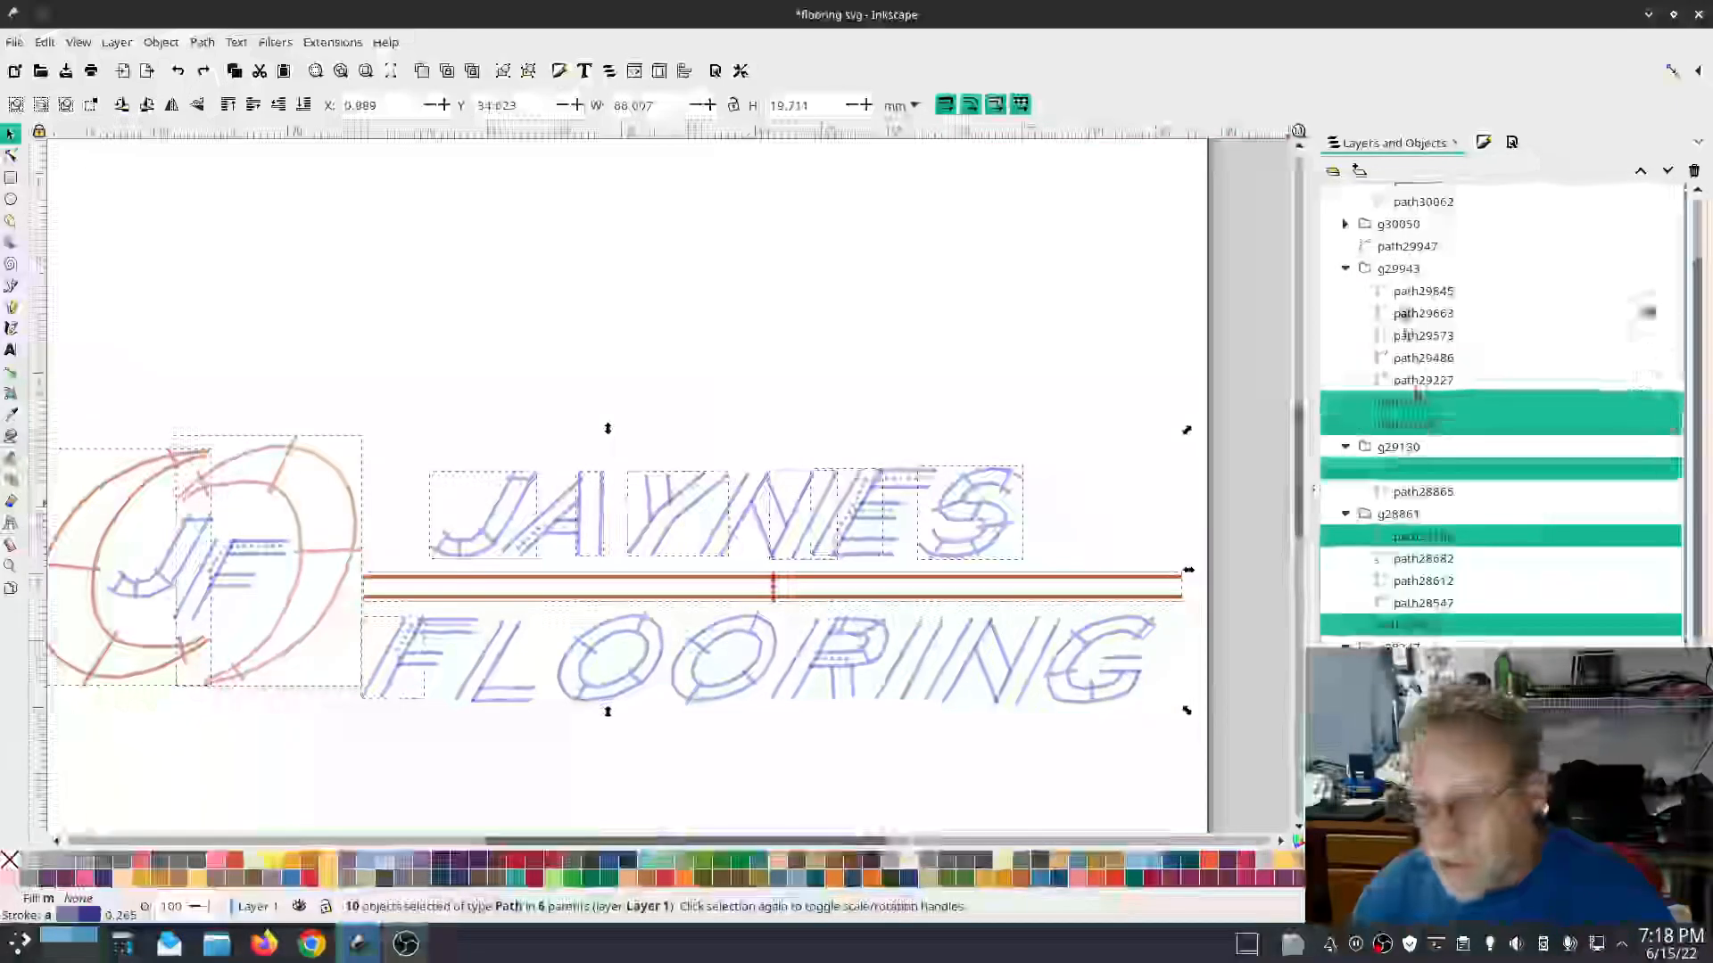
pyautogui.keyDown('ctrl'); pyautogui.click(1403, 293); pyautogui.keyUp('ctrl')
pyautogui.scroll(2, 1479, 493)
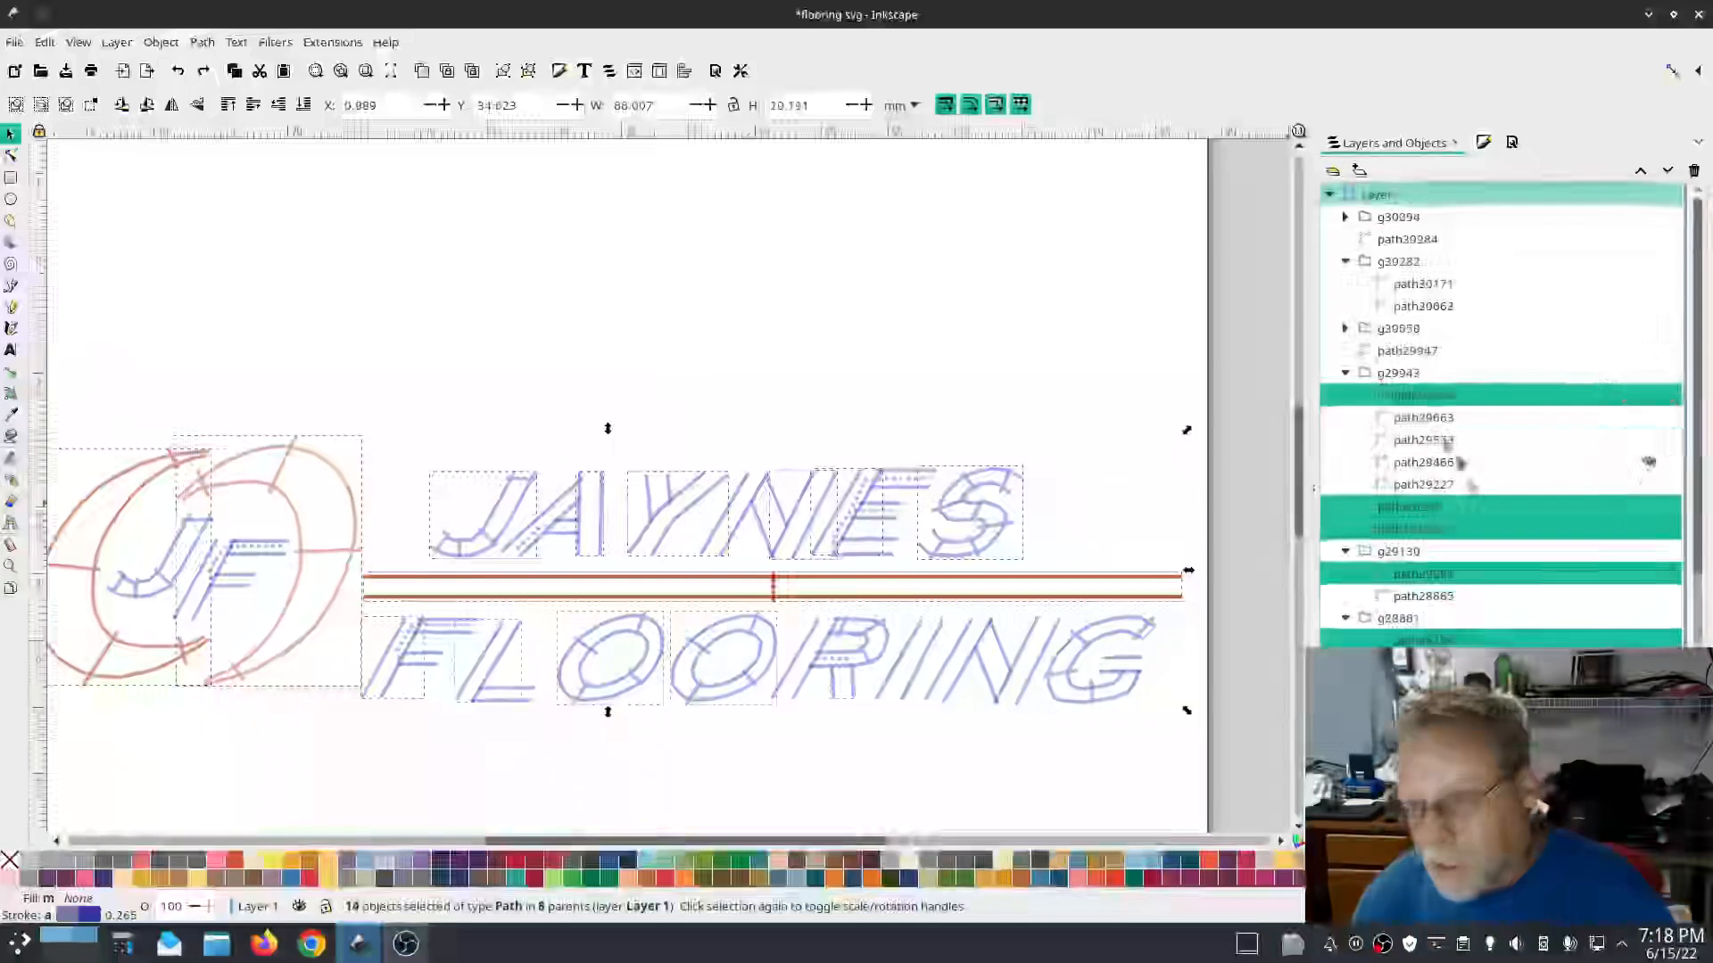
pyautogui.keyDown('ctrl'); pyautogui.click(1399, 355); pyautogui.keyUp('ctrl')
pyautogui.keyDown('ctrl'); pyautogui.click(1404, 286); pyautogui.keyUp('ctrl')
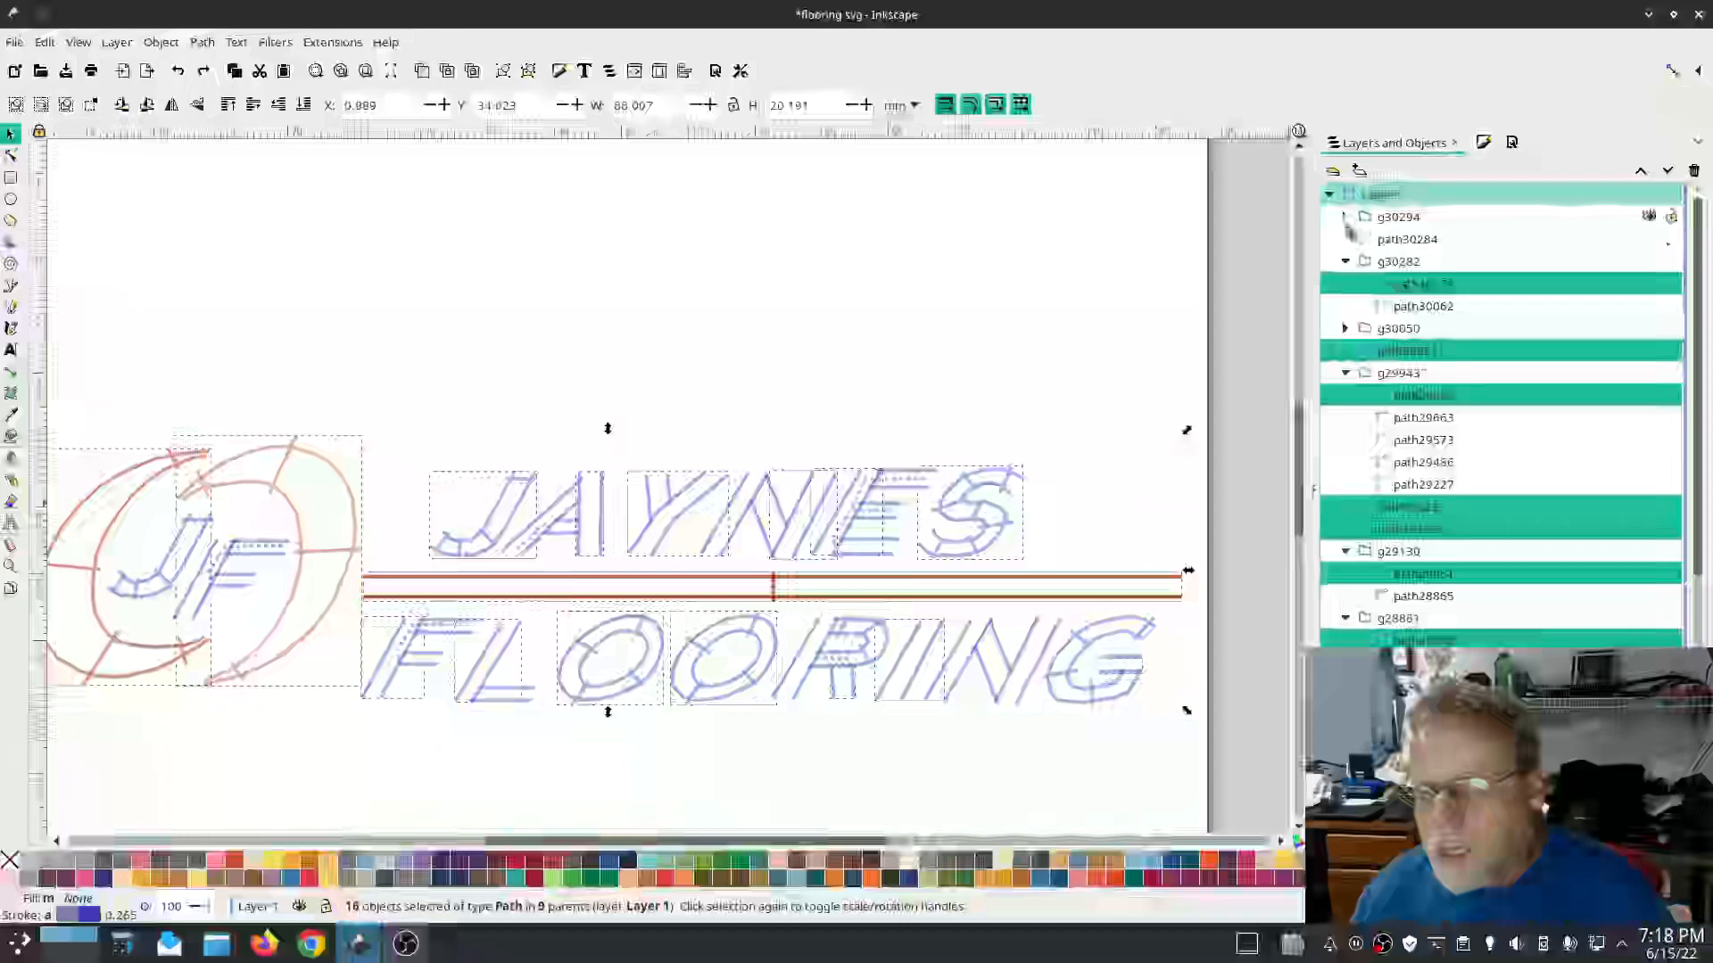
pyautogui.click(1345, 218)
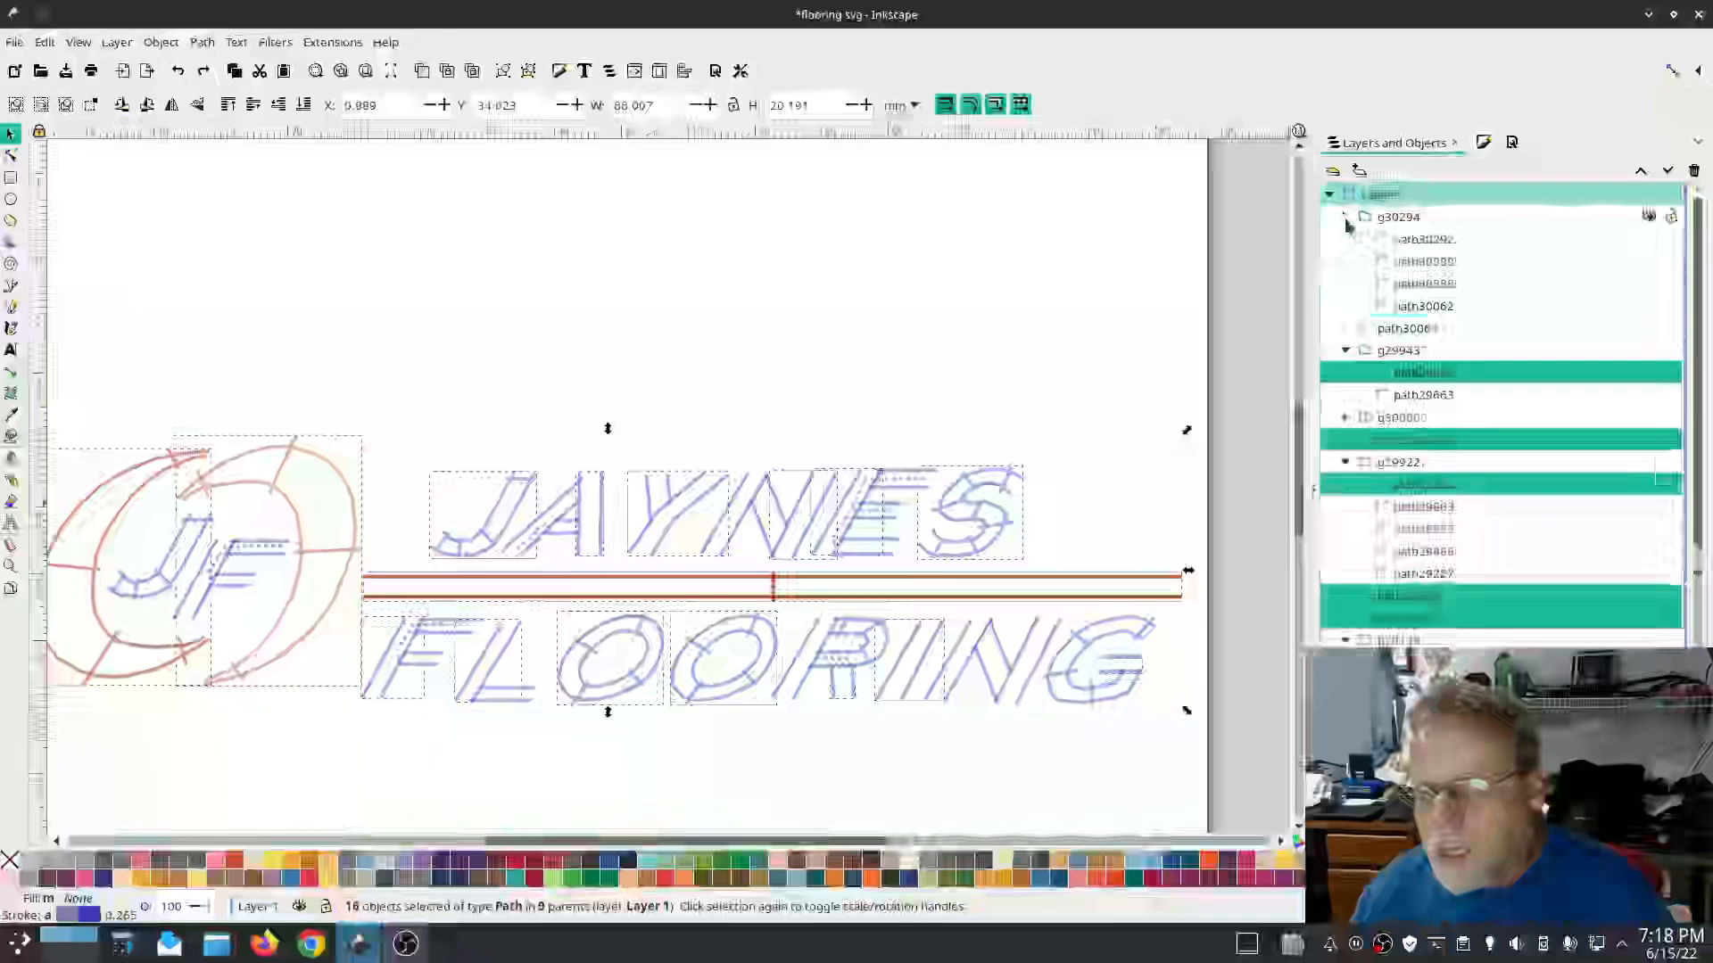
pyautogui.click(1345, 417)
pyautogui.keyDown('ctrl'); pyautogui.click(1405, 444); pyautogui.keyUp('ctrl')
# Step: Review the selected paths in the object list and add the logo's J and the uppermost path of the logo's F
pyautogui.scroll(-3, 1516, 620)
pyautogui.scroll(-5, 1518, 623)
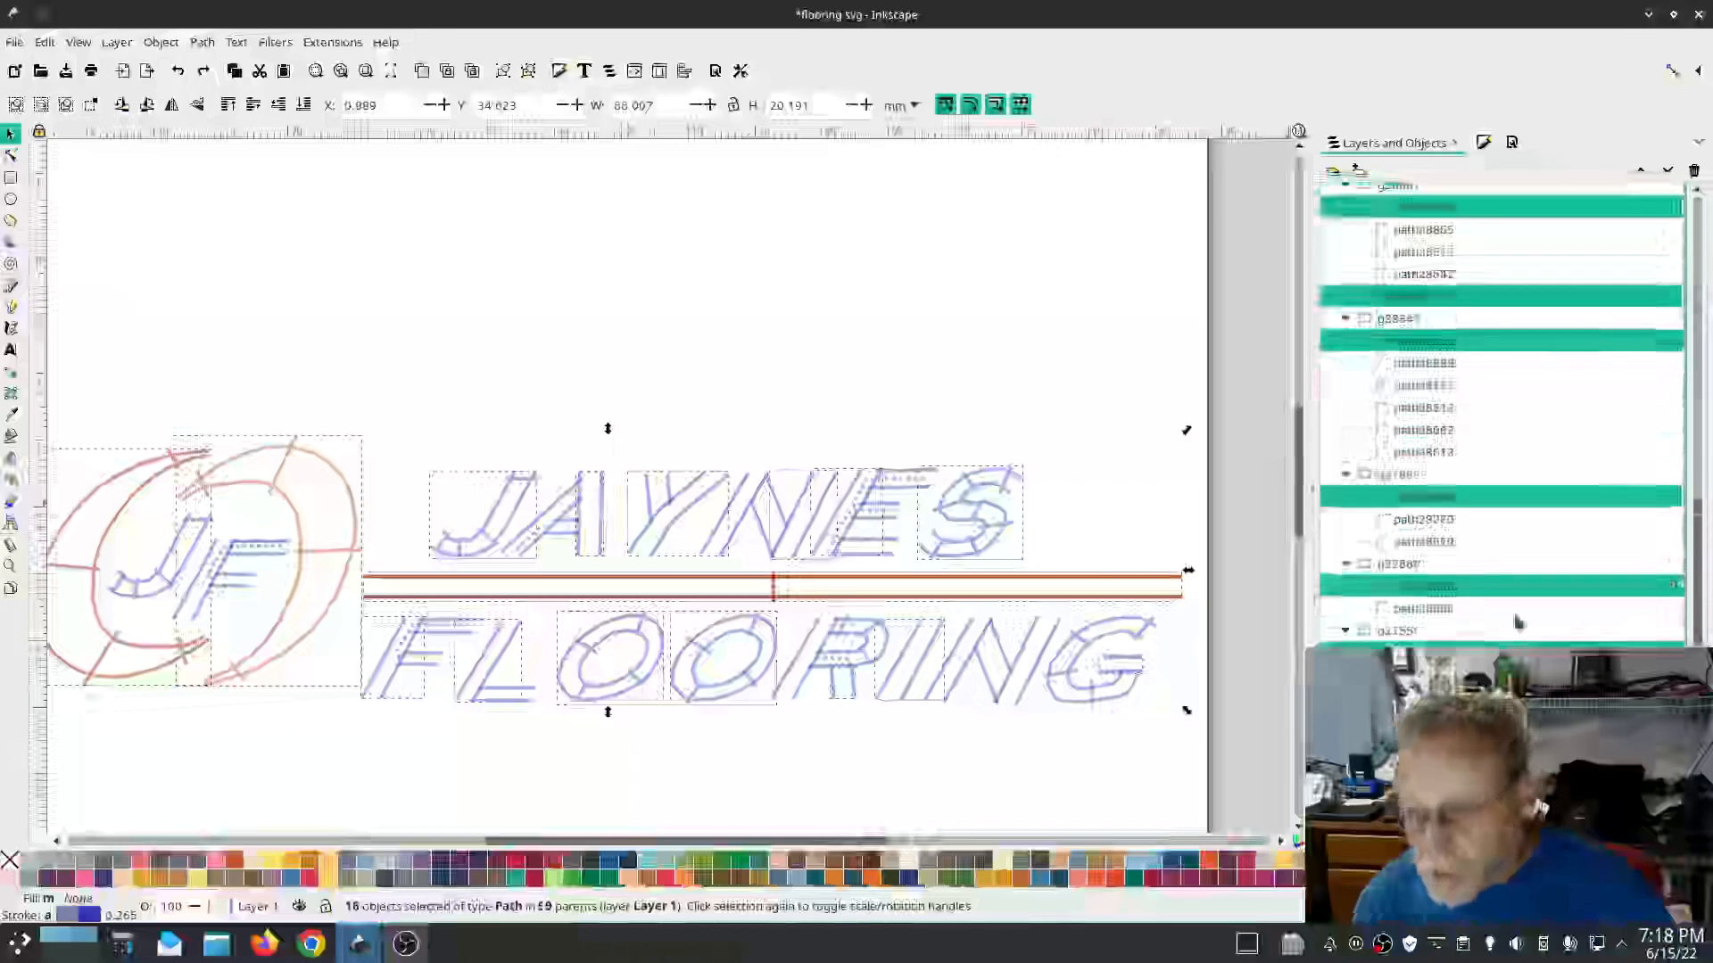
pyautogui.scroll(8, 1518, 623)
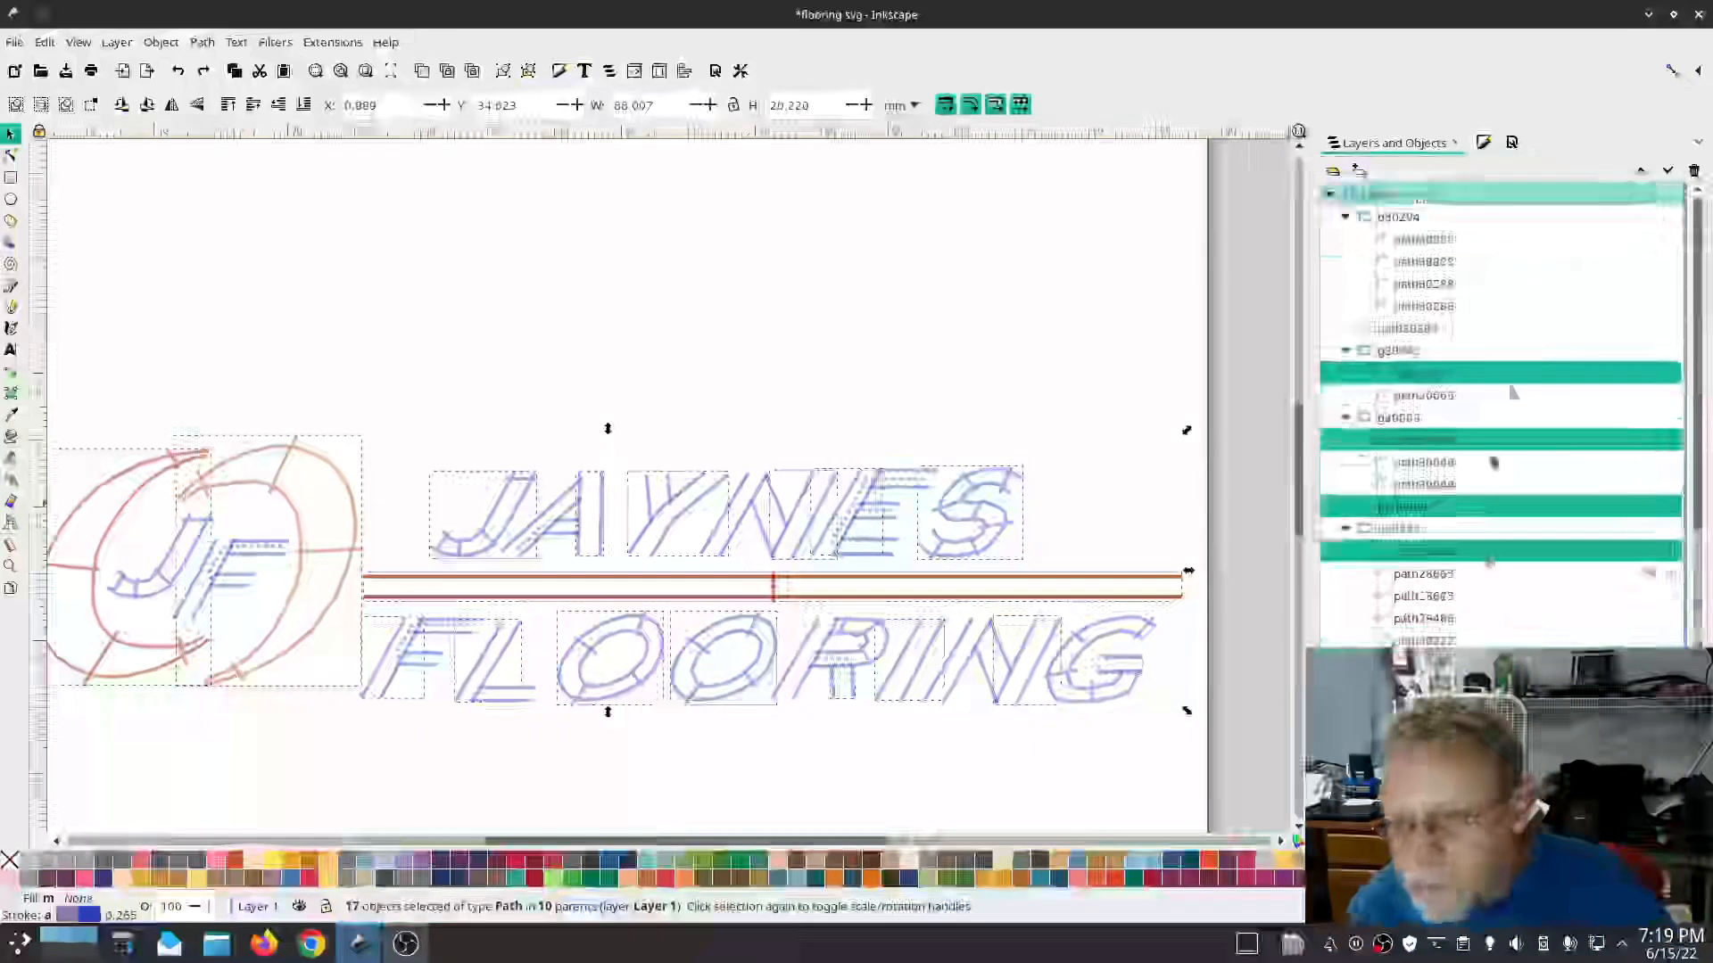
pyautogui.keyDown('ctrl'); pyautogui.click(1403, 243); pyautogui.keyUp('ctrl')
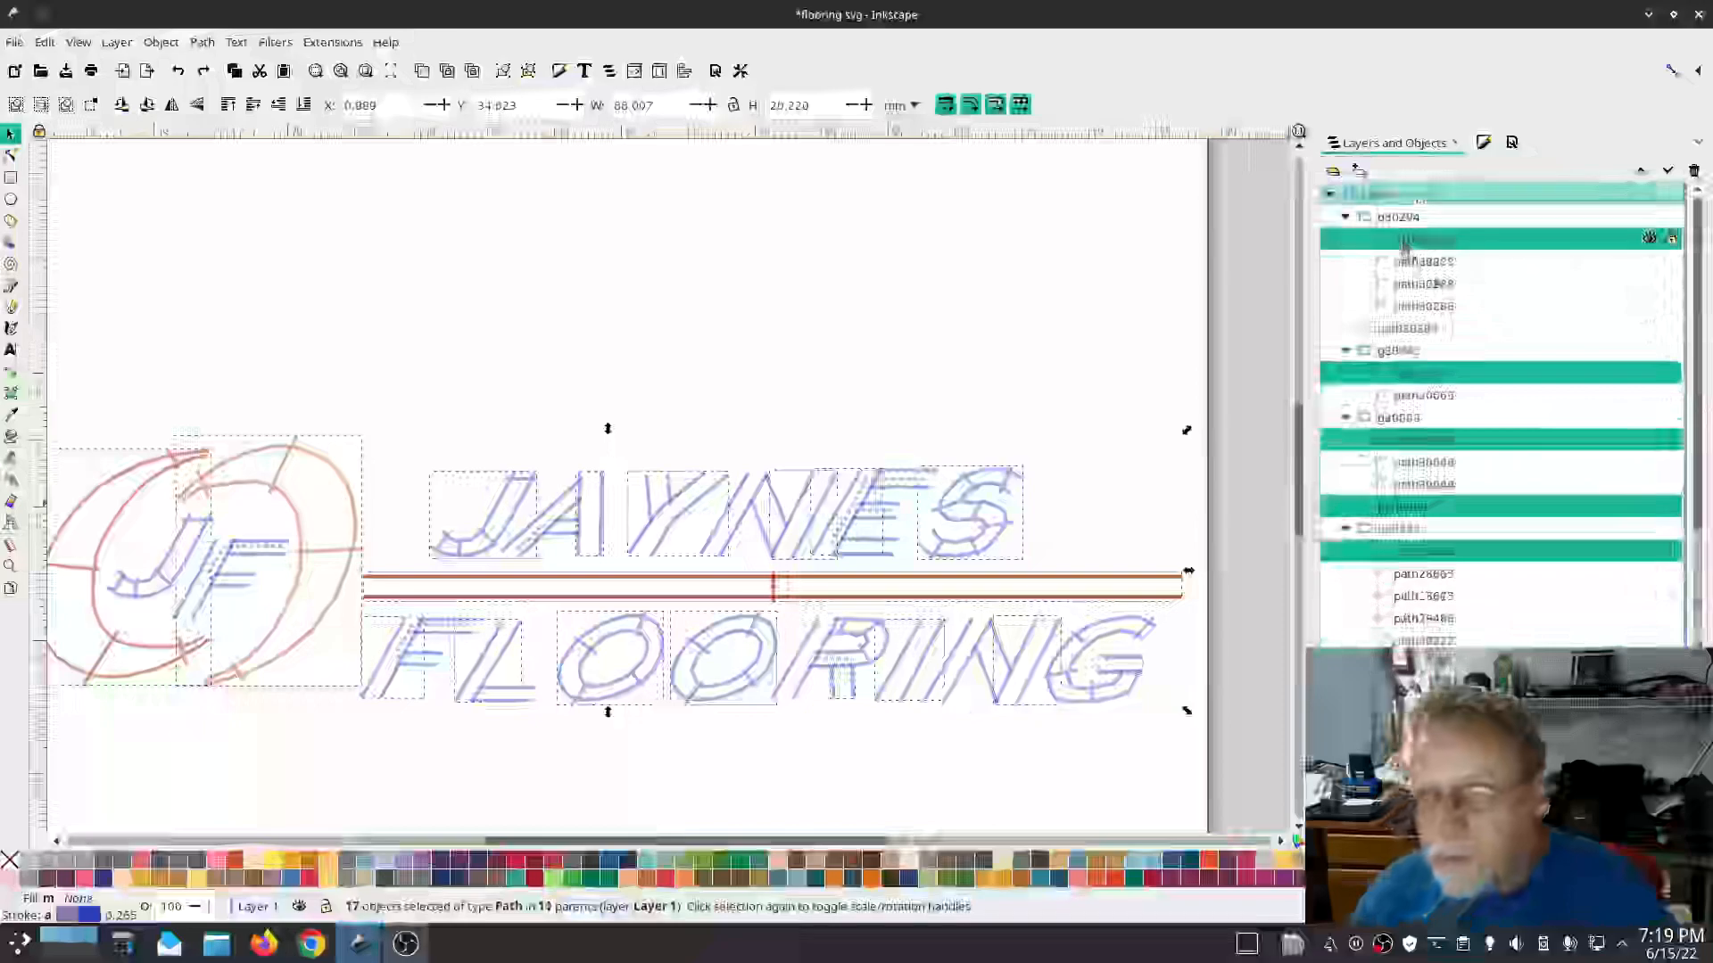
pyautogui.keyDown('ctrl'); pyautogui.click(1396, 330); pyautogui.keyUp('ctrl')
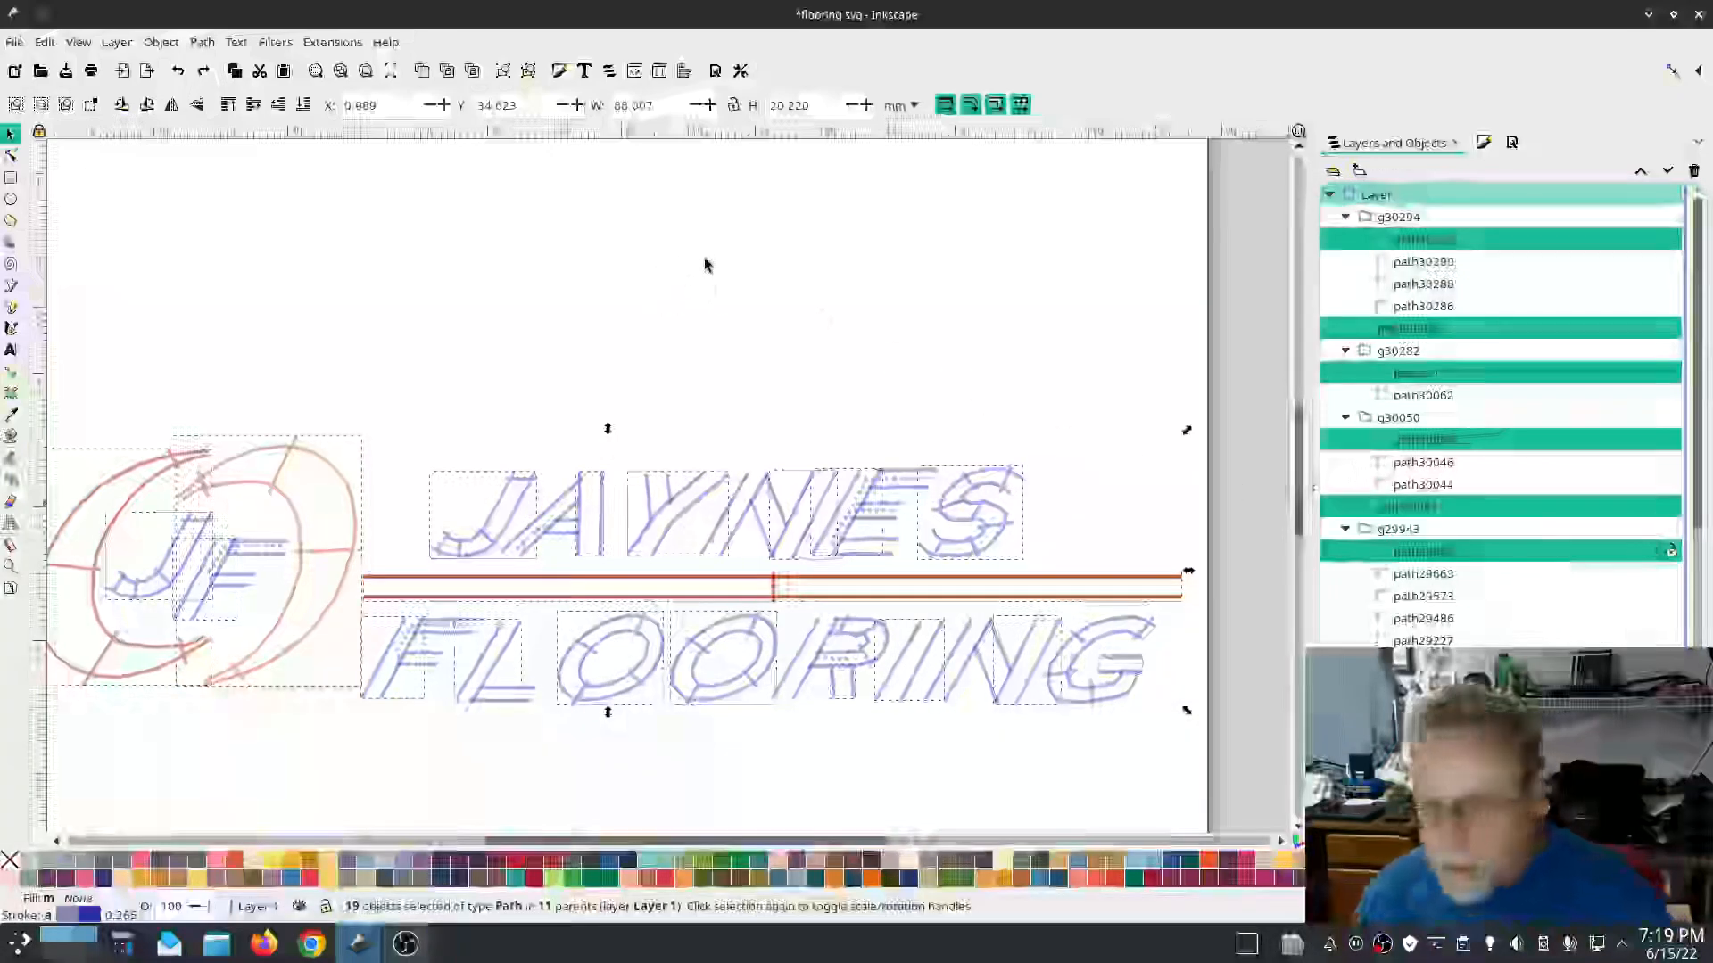
# Step: Attach the Ink/Stitch "Trim thread after sewing this object" command to all selected paths, and close the command dialog
pyautogui.click(332, 42)
pyautogui.moveTo(364, 290)
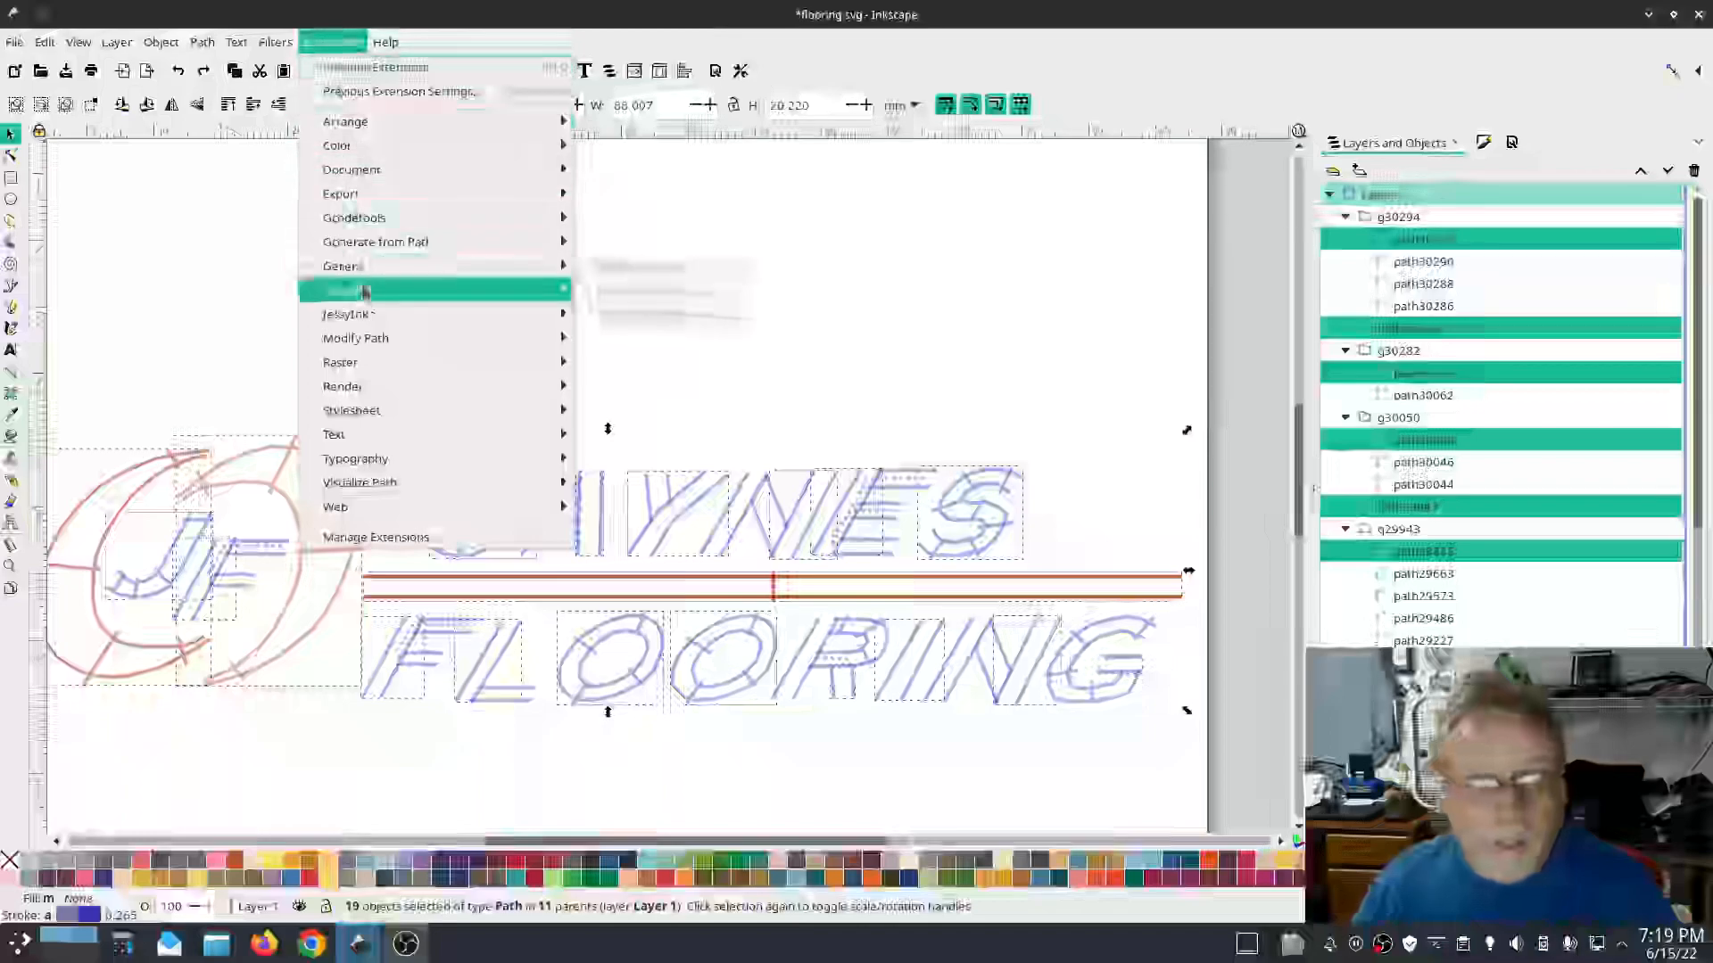
pyautogui.moveTo(624, 314)
pyautogui.click(864, 361)
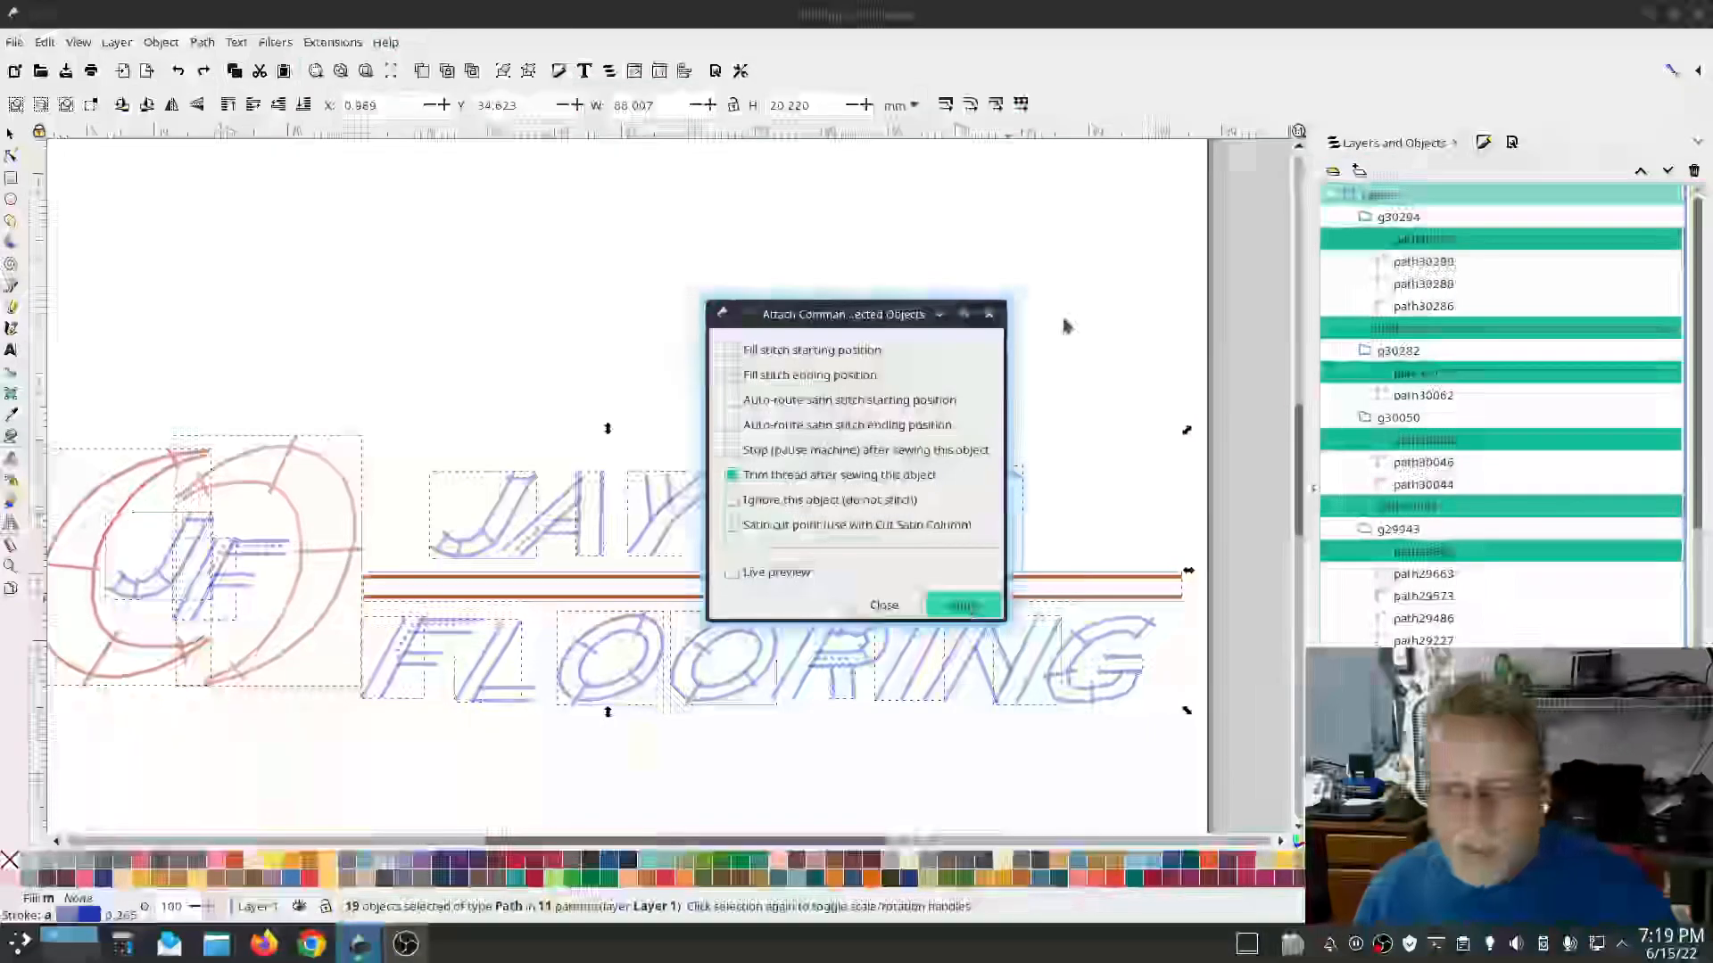
pyautogui.press('Return')
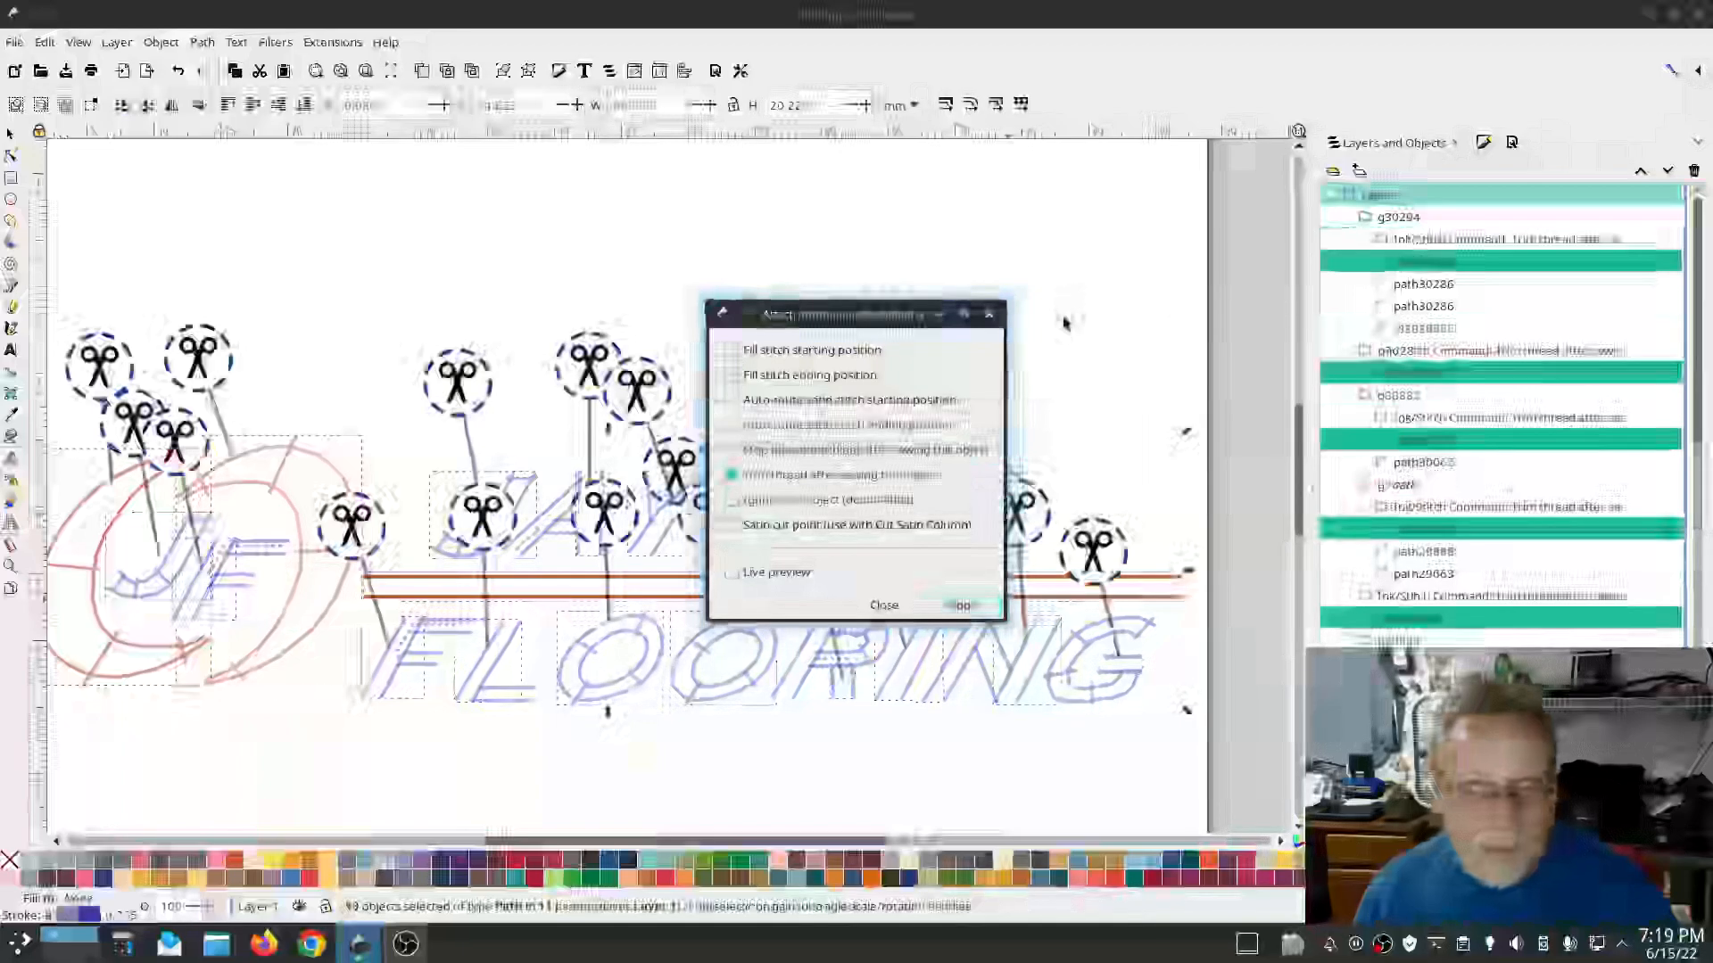
pyautogui.click(890, 606)
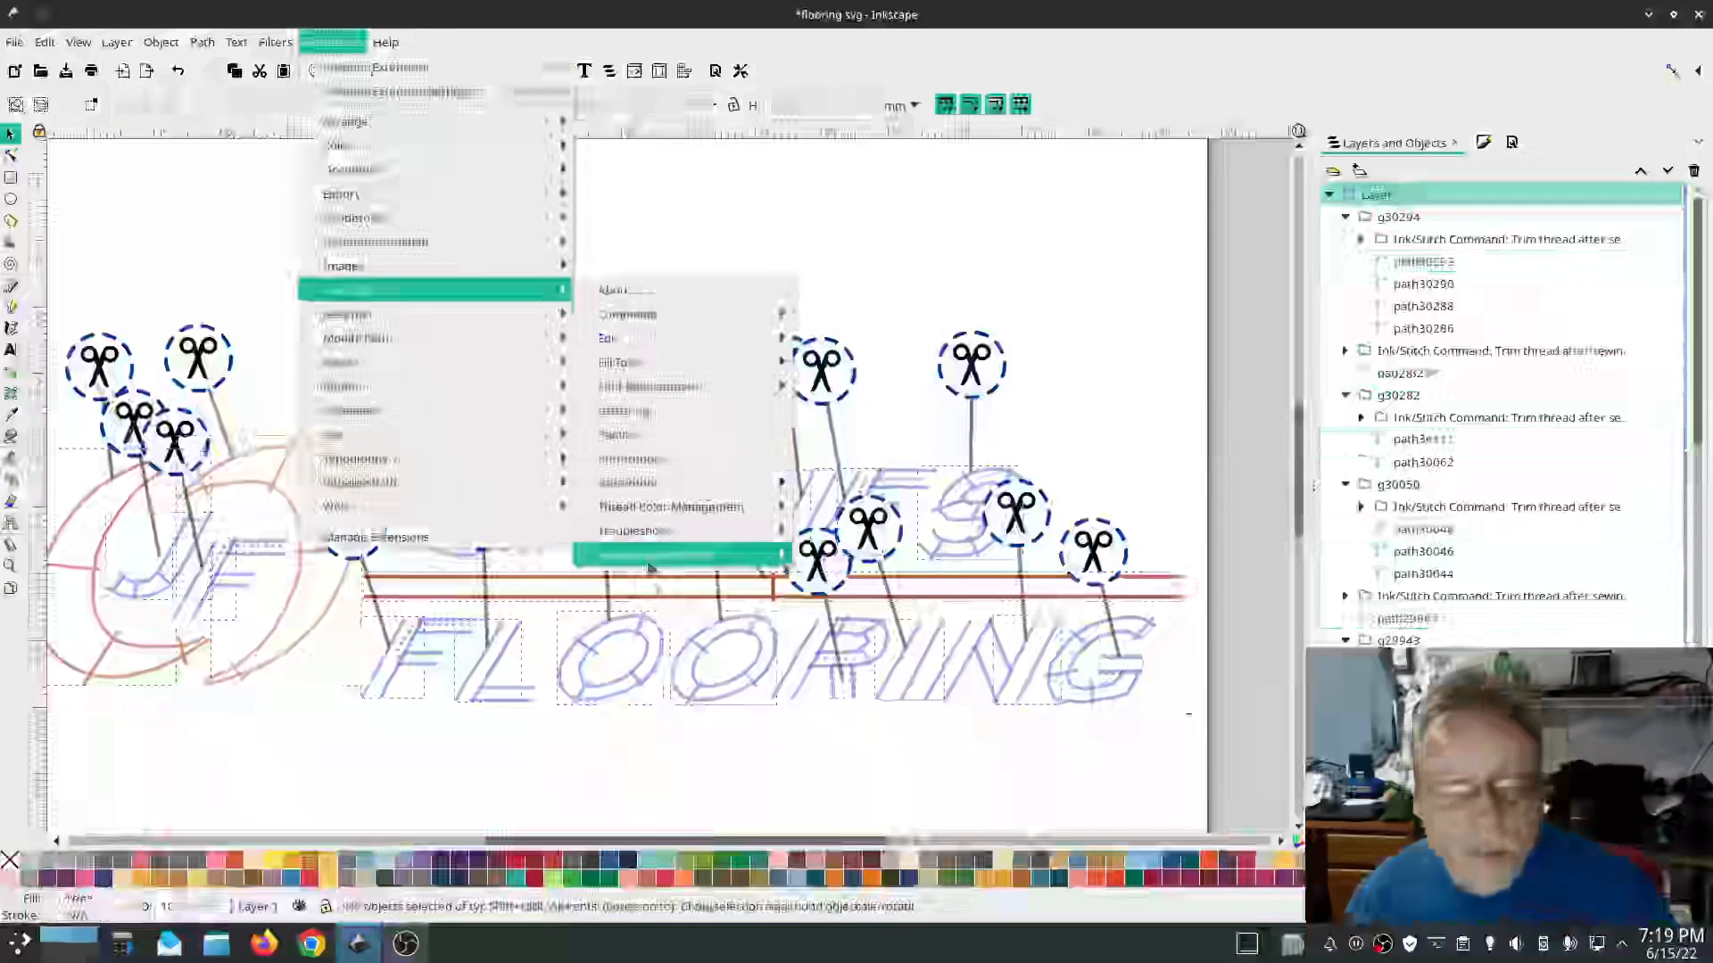
# Step: Simulate the stitch-out of the whole design at 1024 stitches per second to check the sewing sequence, and close the simulator
pyautogui.moveTo(649, 561)
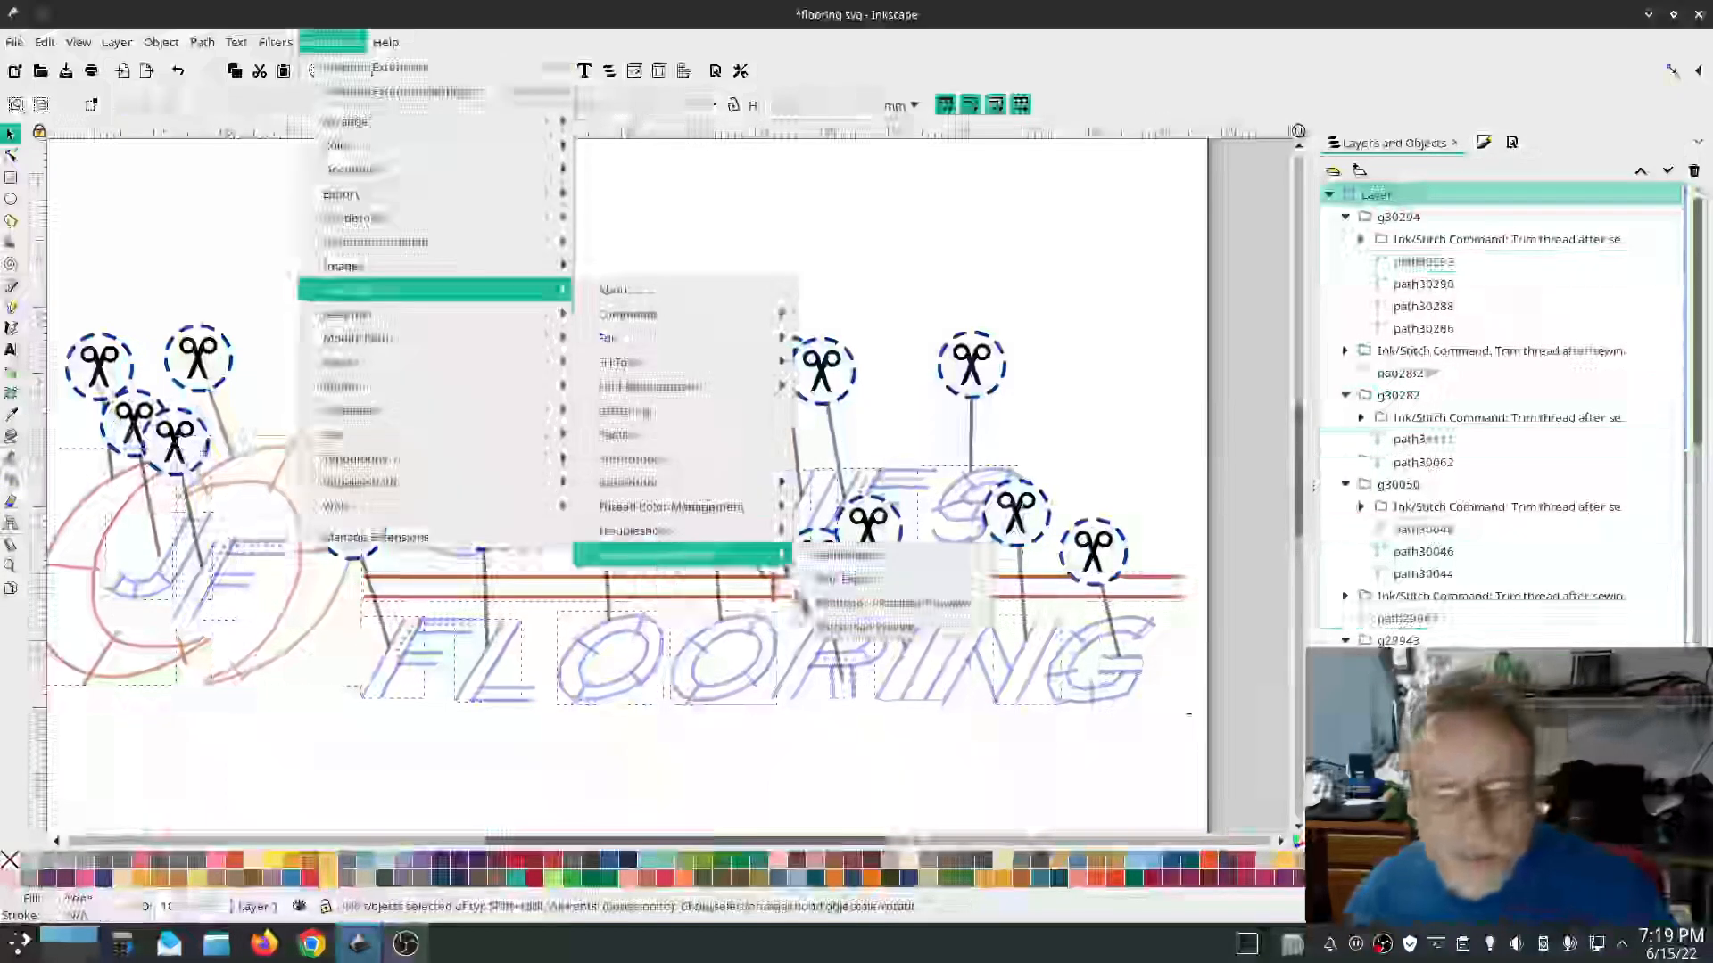
pyautogui.click(839, 602)
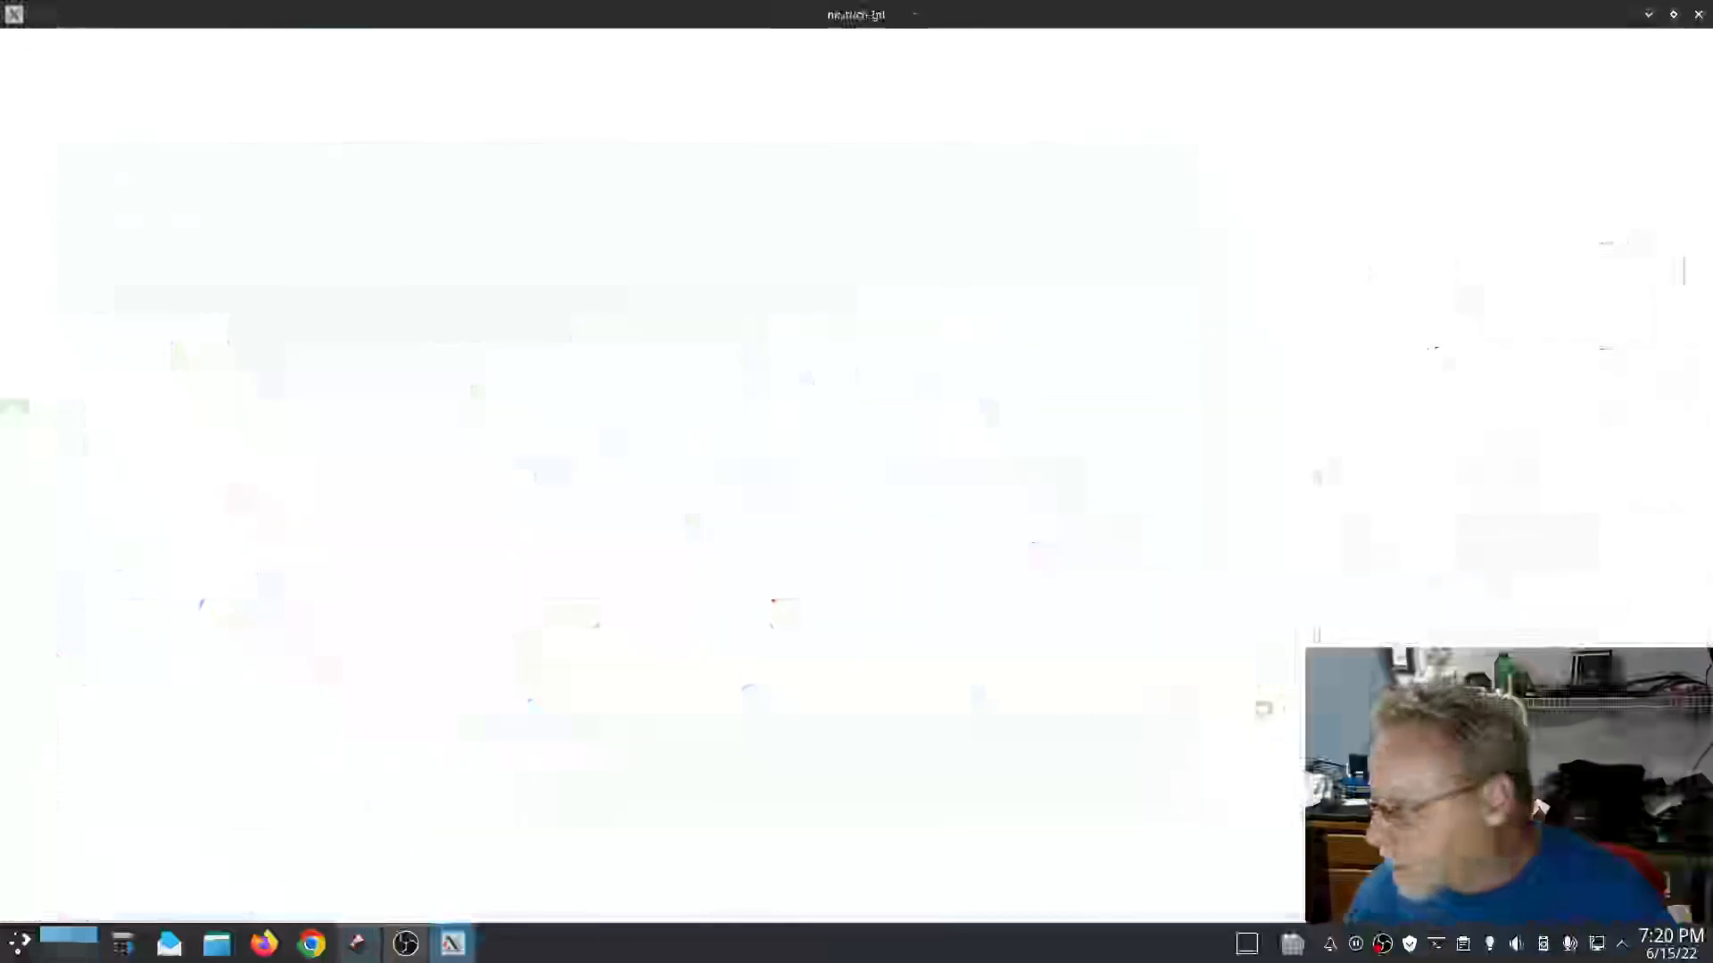
pyautogui.click(655, 805)
pyautogui.click(655, 805)
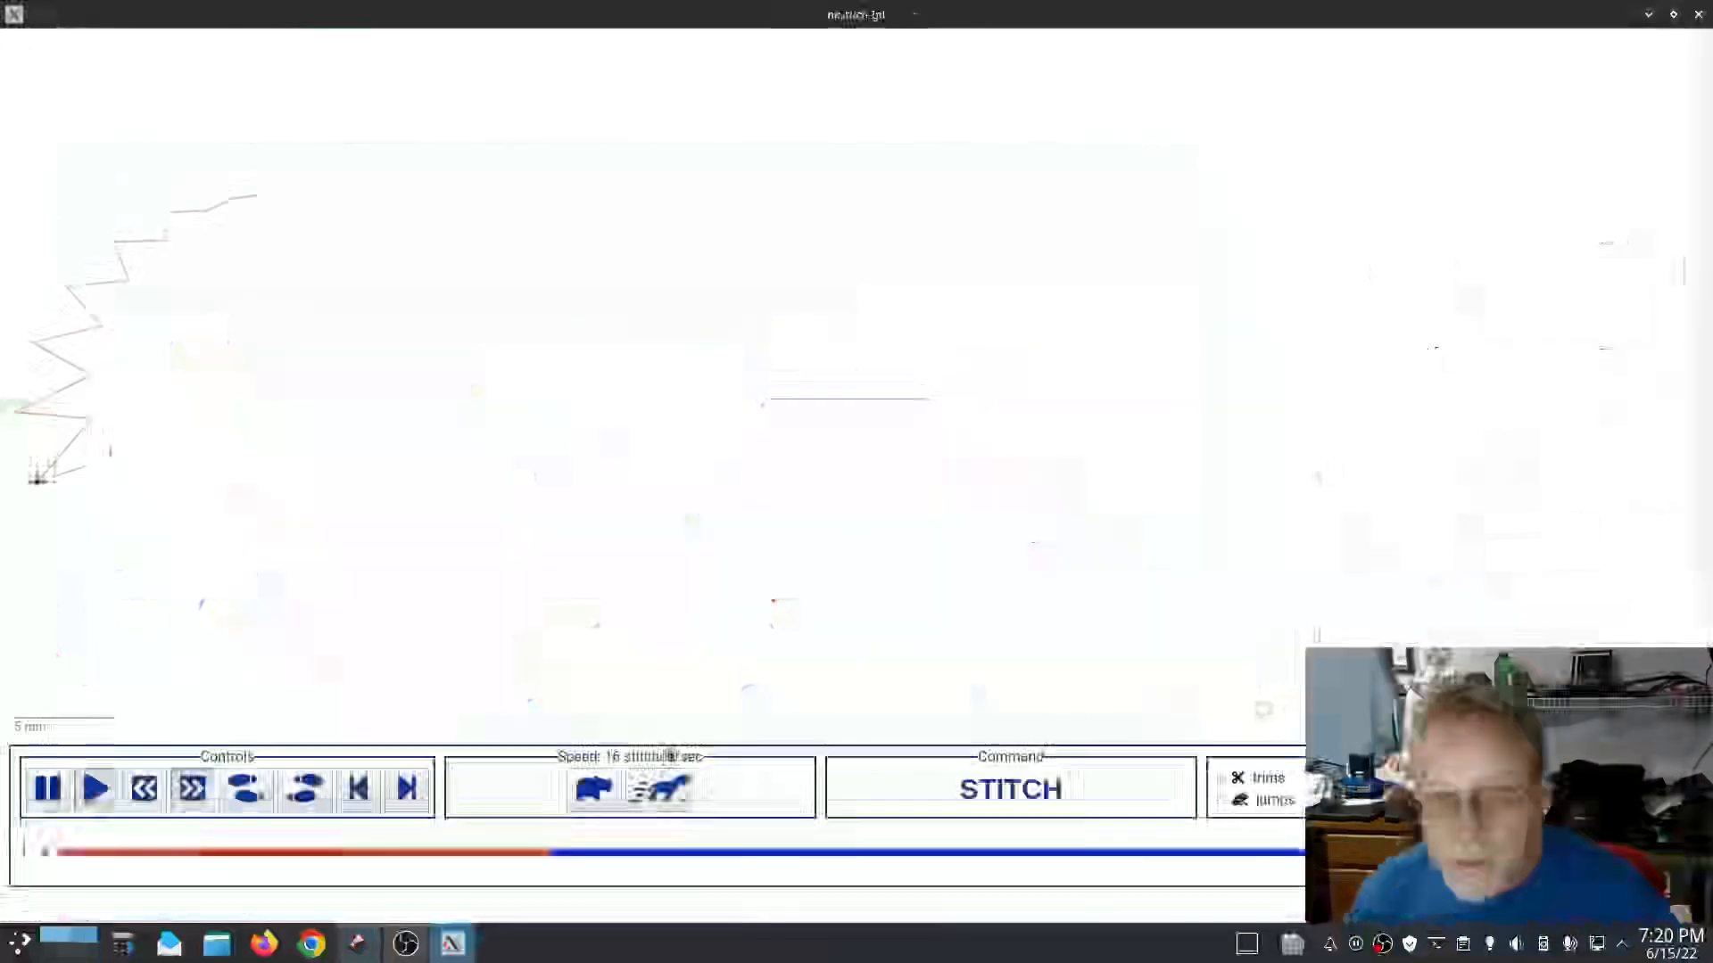
pyautogui.click(656, 808)
pyautogui.click(655, 807)
pyautogui.click(655, 808)
pyautogui.click(655, 807)
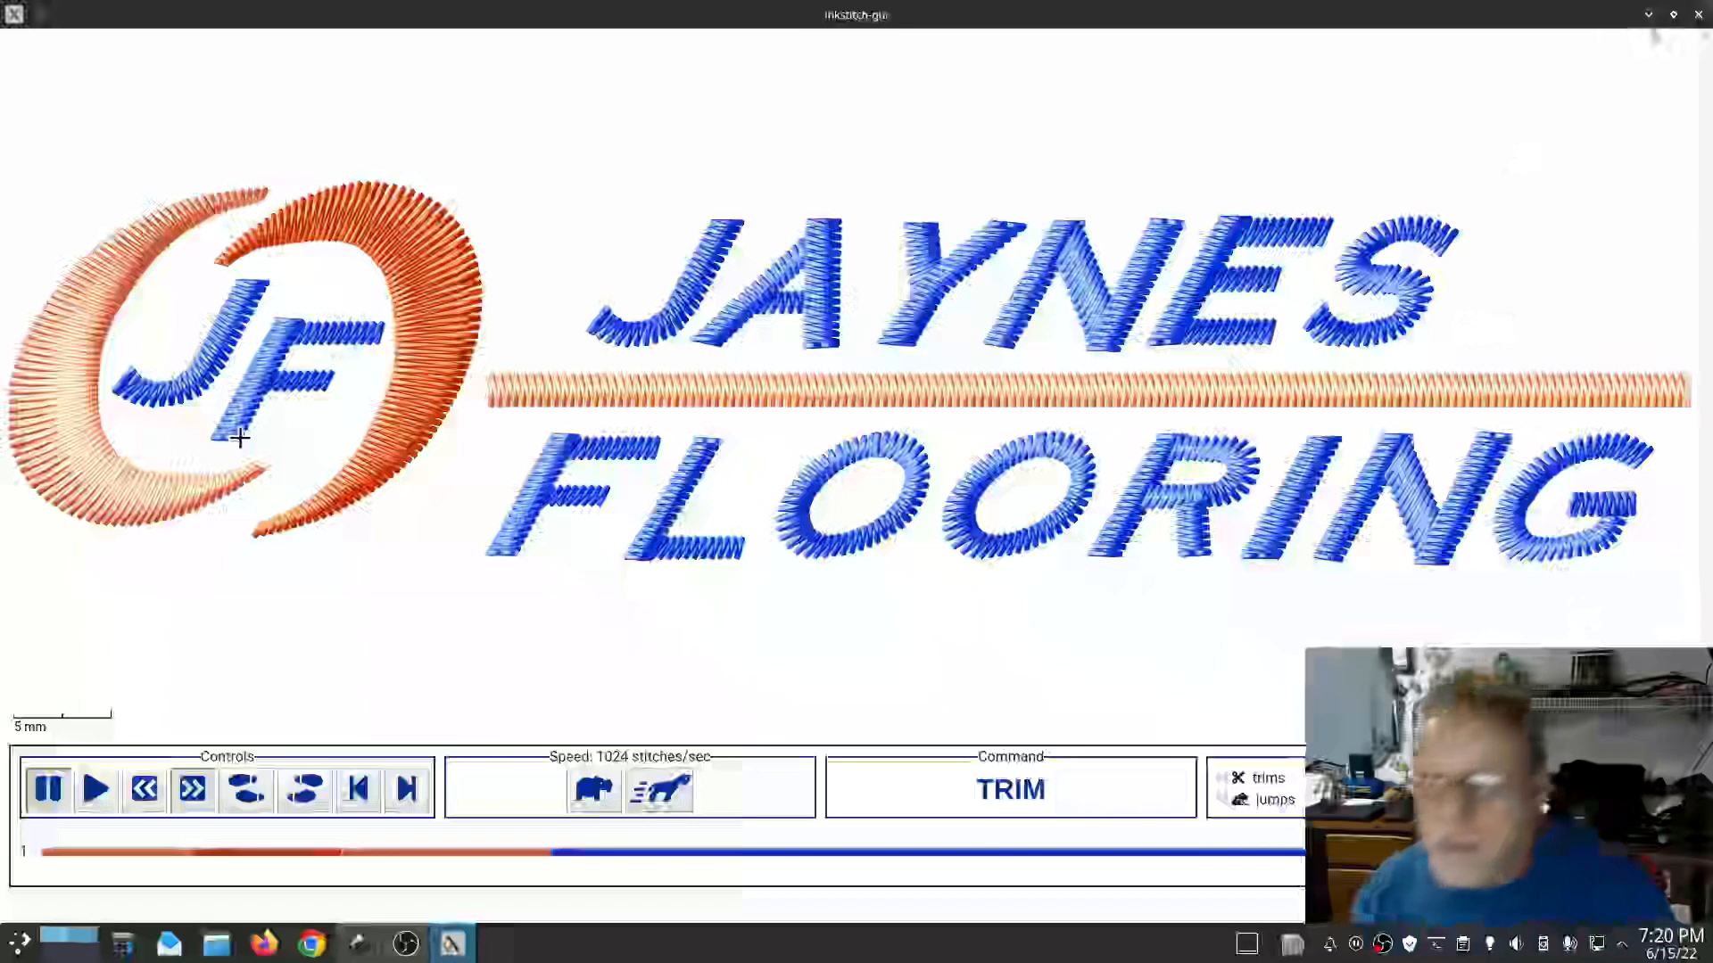
pyautogui.click(1699, 14)
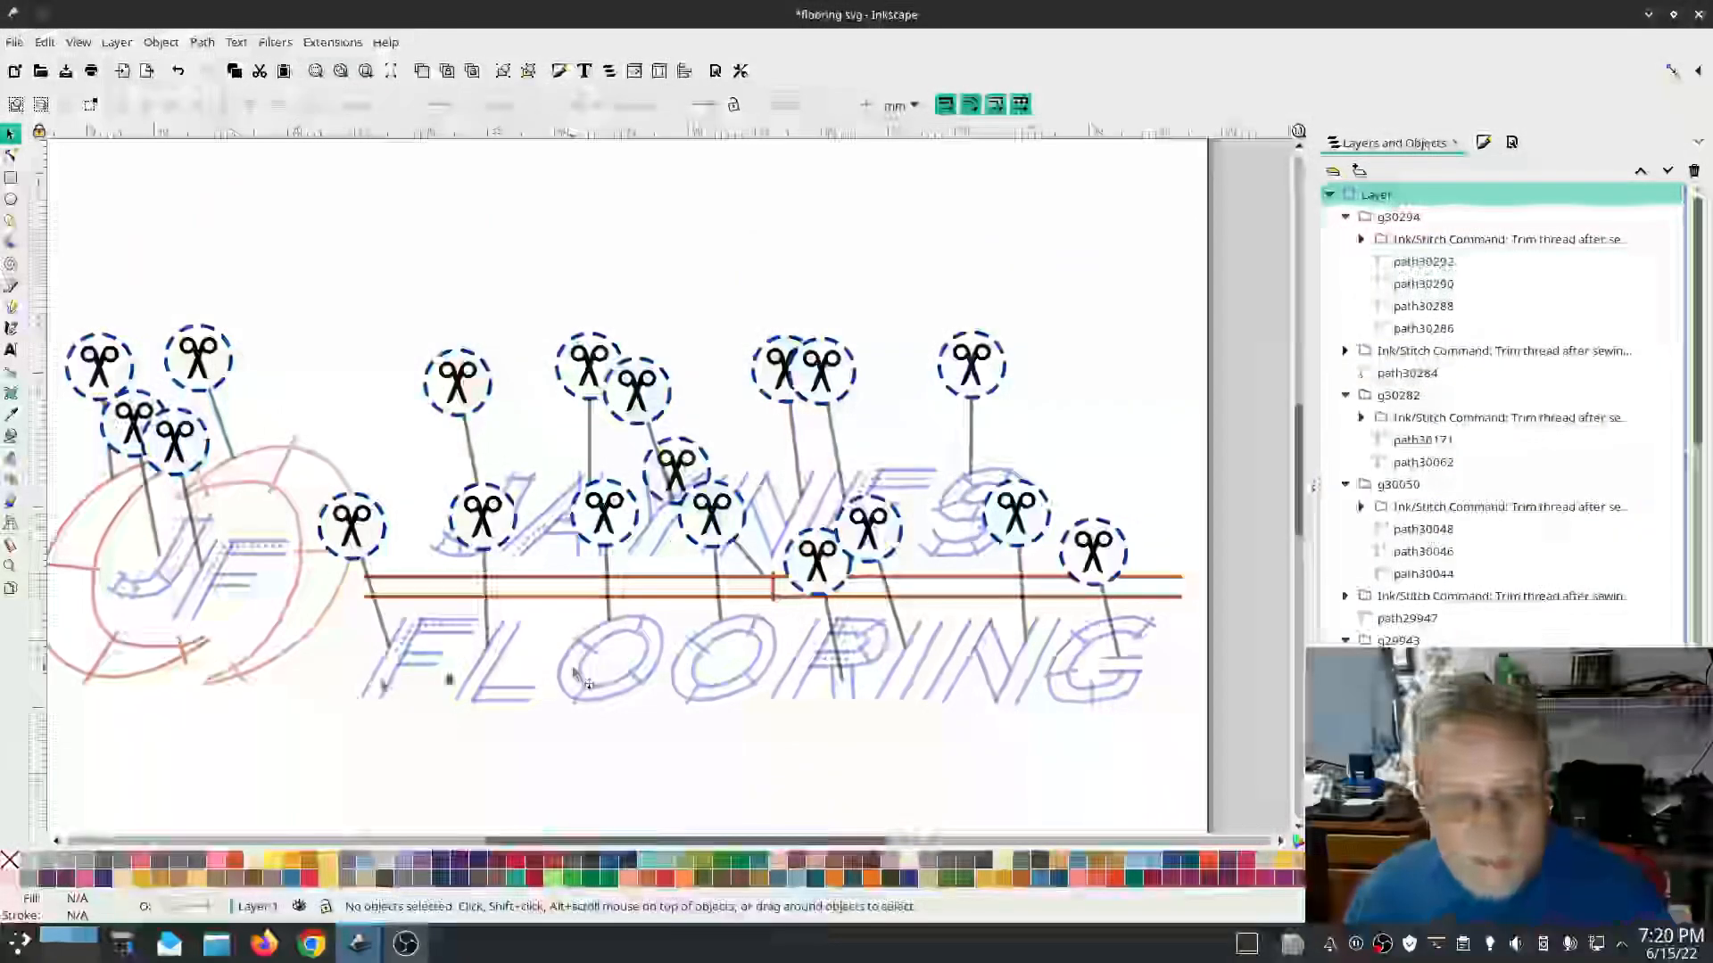
# Step: Select both logo swirls and the bar between the two text lines together, and activate the color picker tool
pyautogui.click(319, 627)
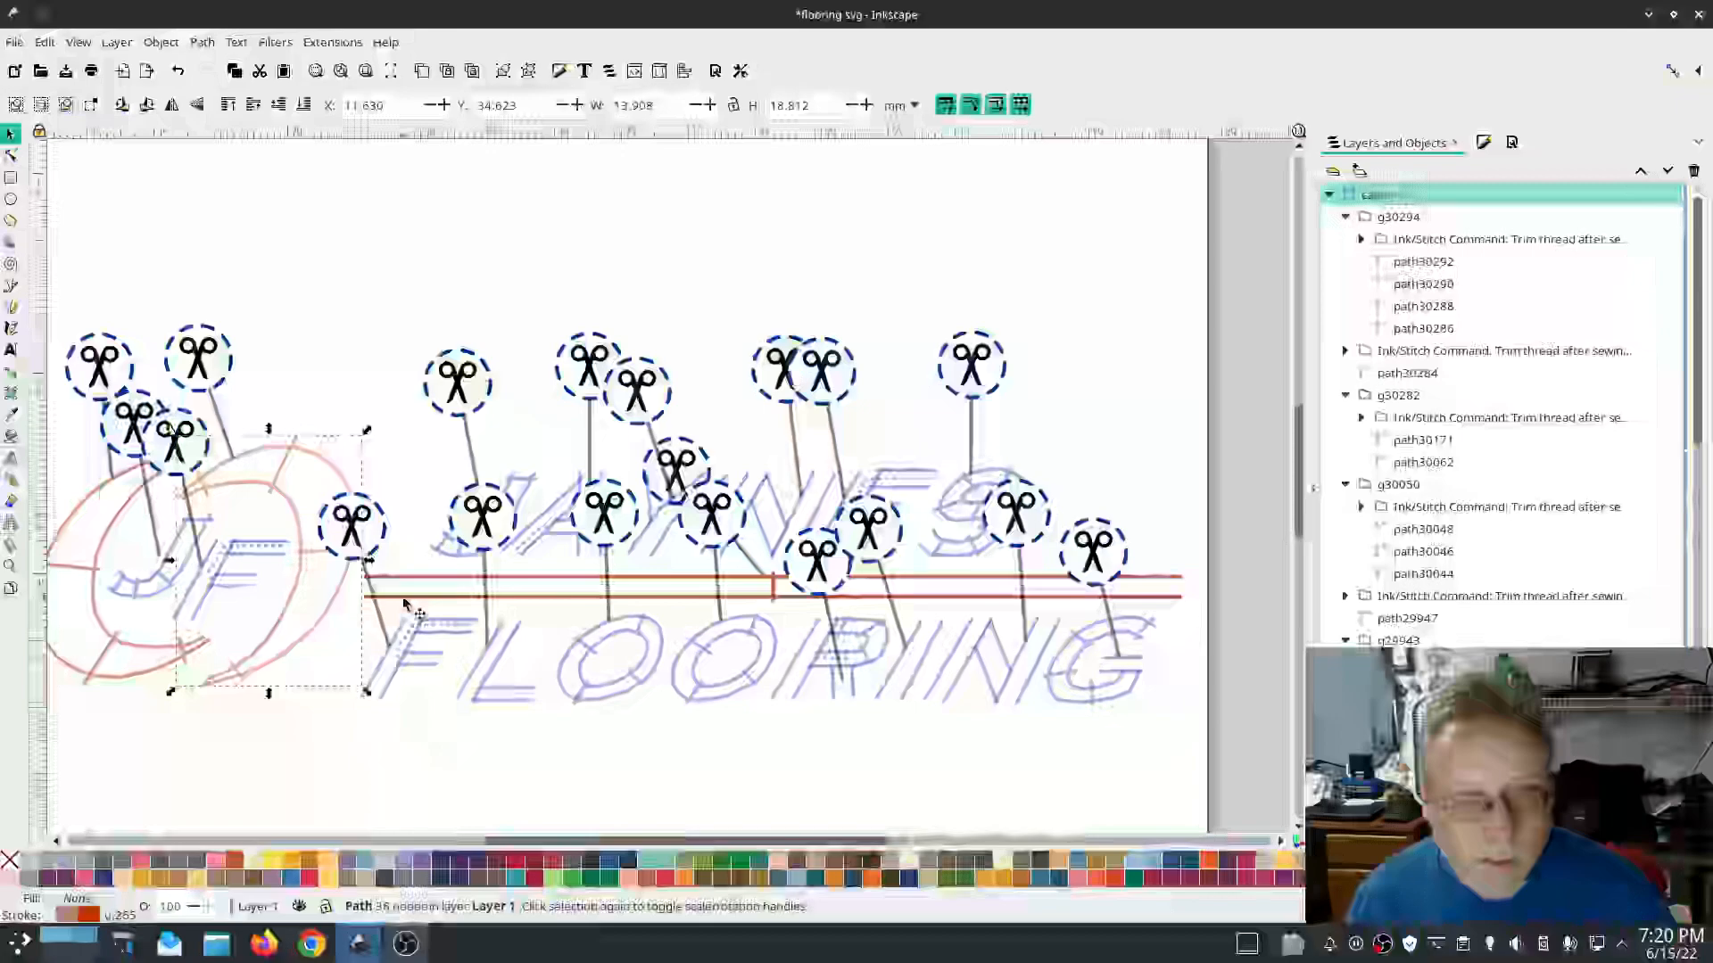
pyautogui.scroll(-10, 1499, 411)
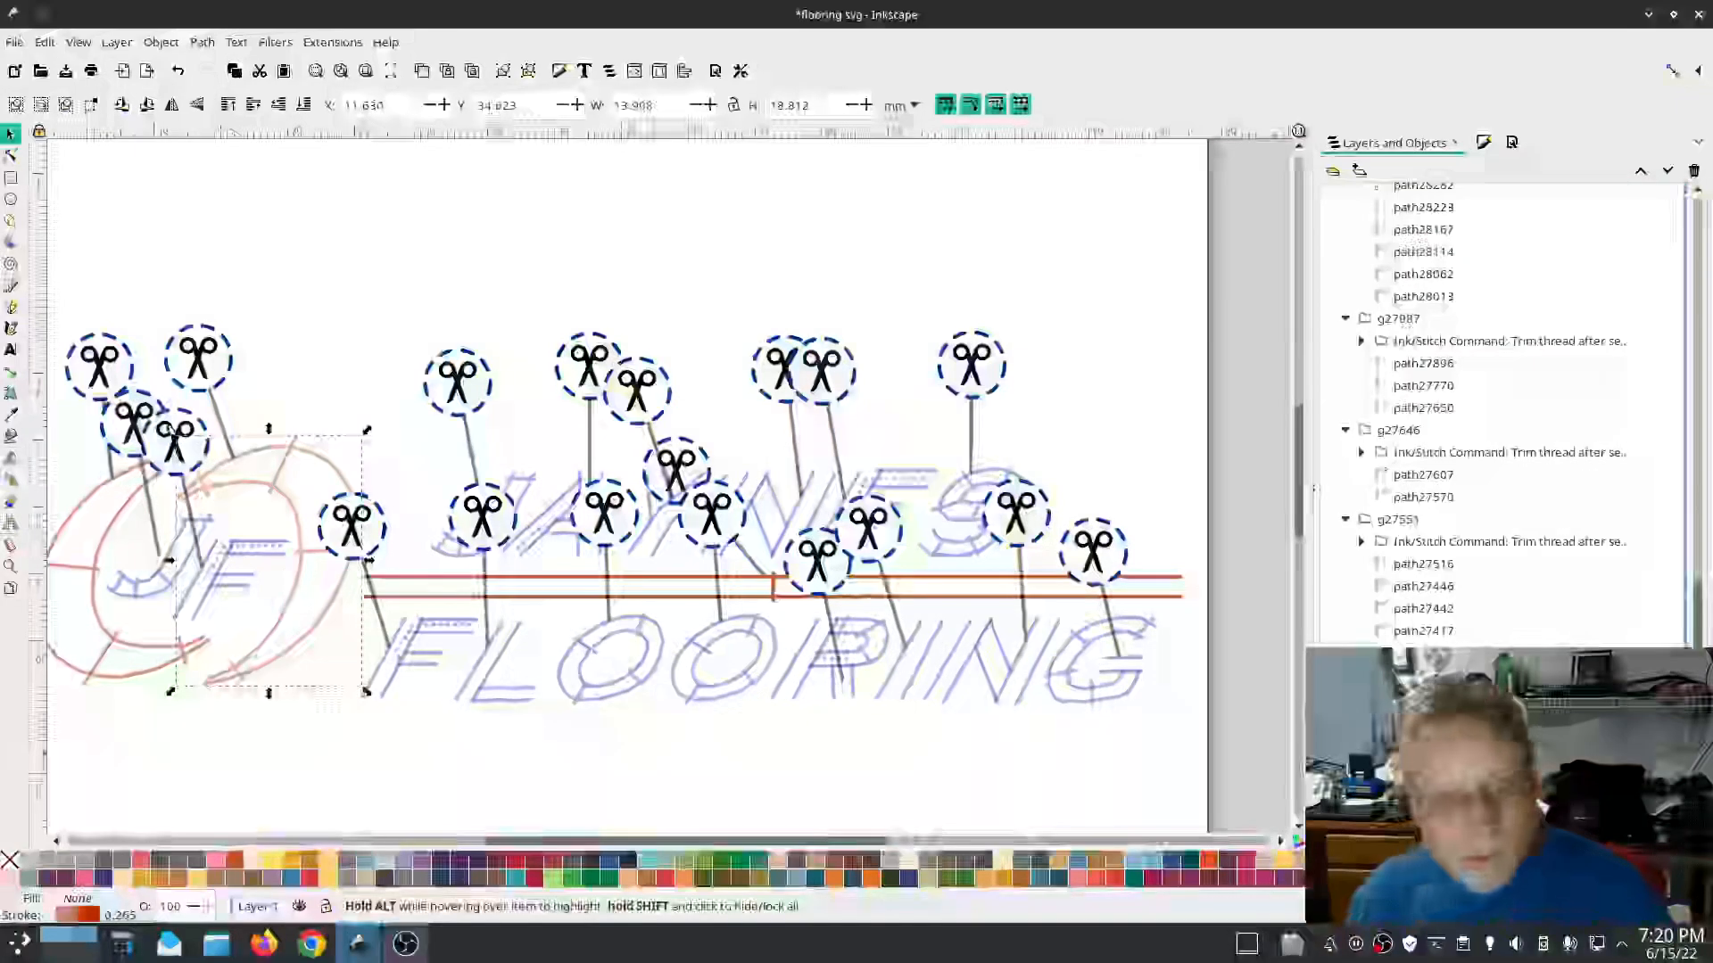
pyautogui.press('Tab')
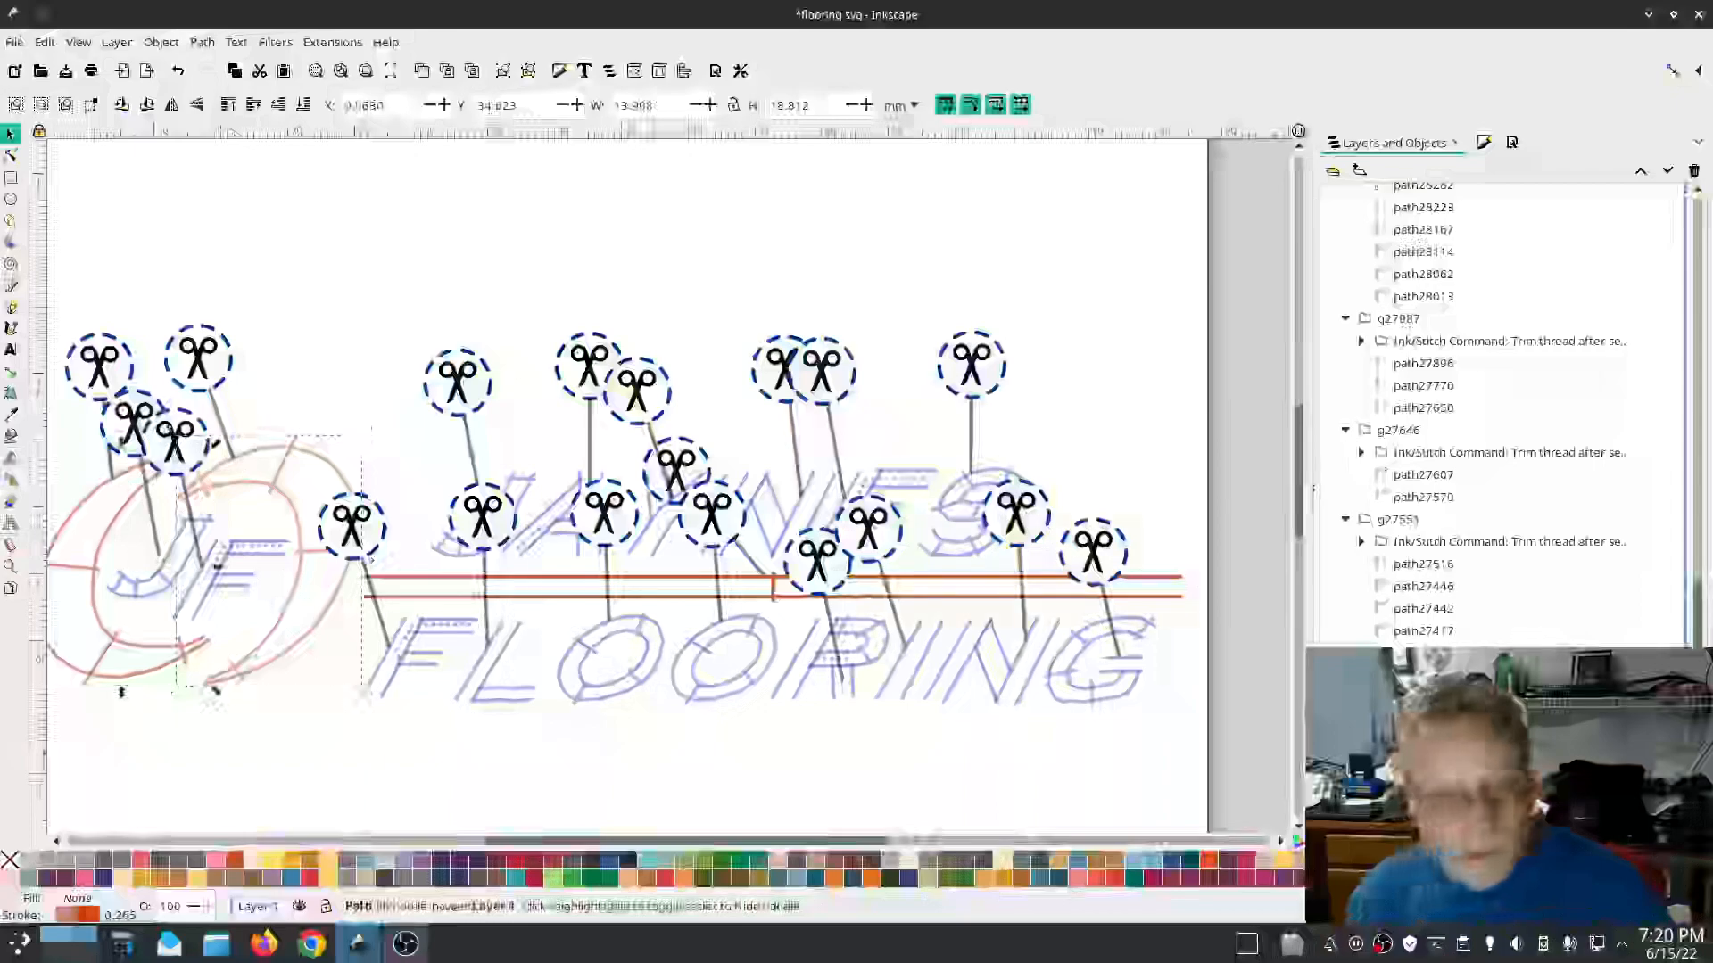
pyautogui.press('Tab')
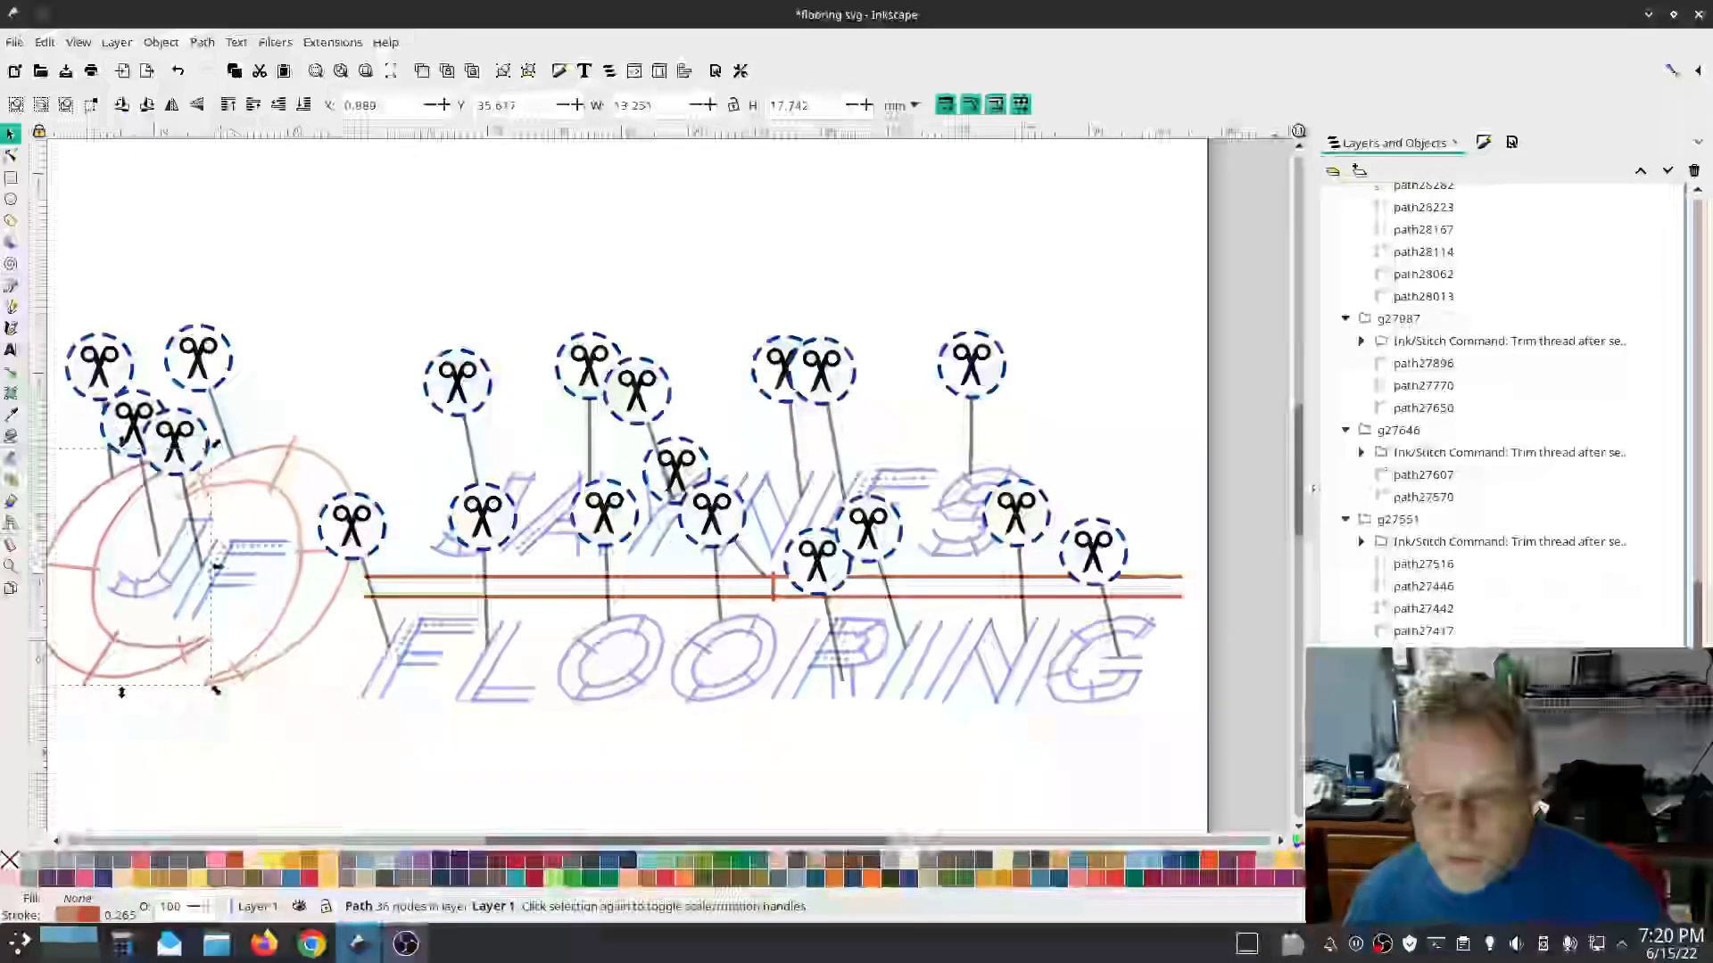
pyautogui.press('Tab')
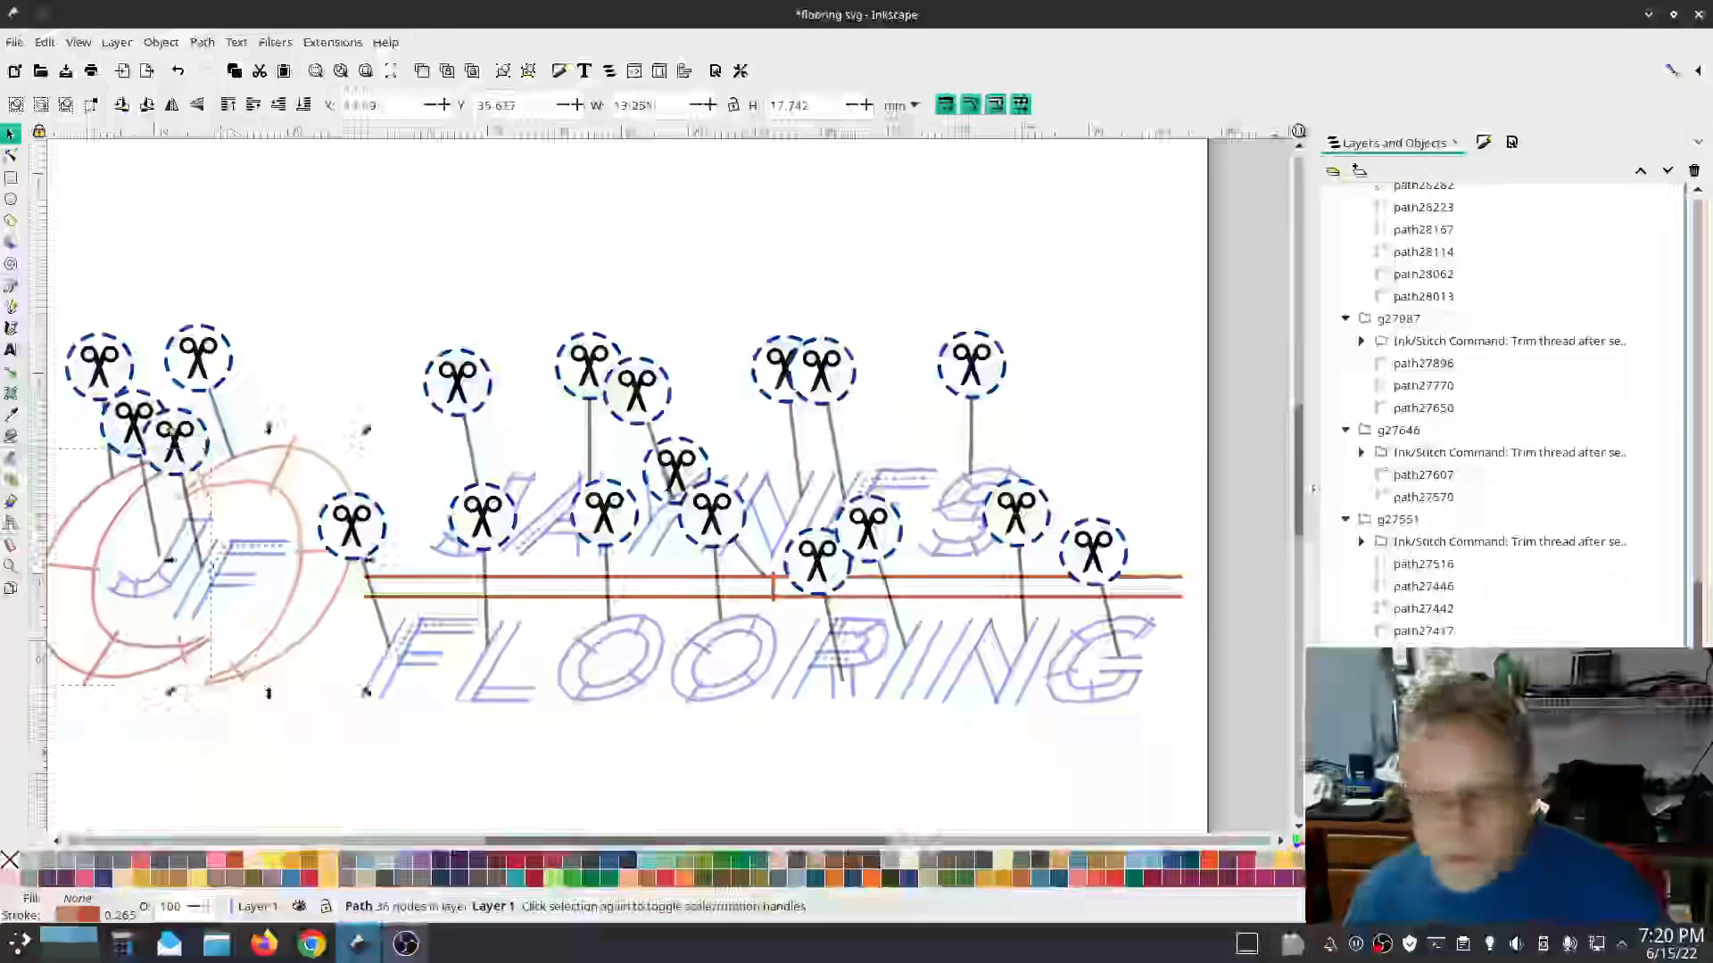
pyautogui.press('Tab')
pyautogui.press('Tab')
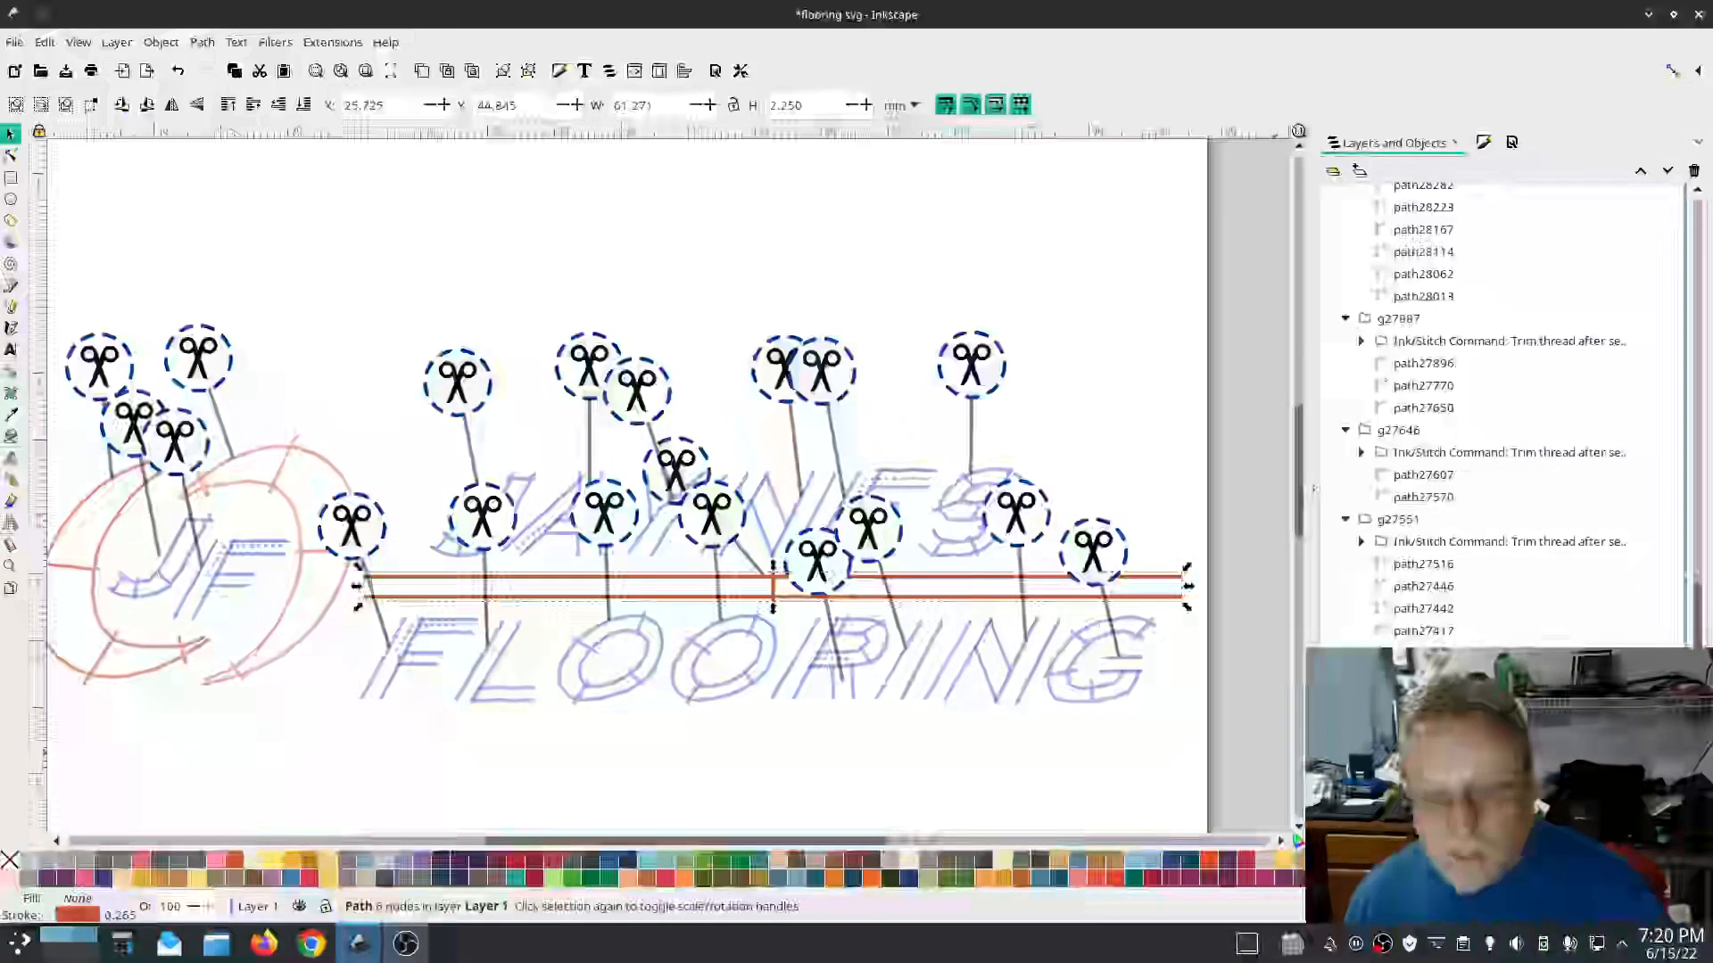
pyautogui.keyDown('shift'); pyautogui.click(302, 553); pyautogui.keyUp('shift')
pyautogui.keyDown('shift'); pyautogui.click(94, 571); pyautogui.keyUp('shift')
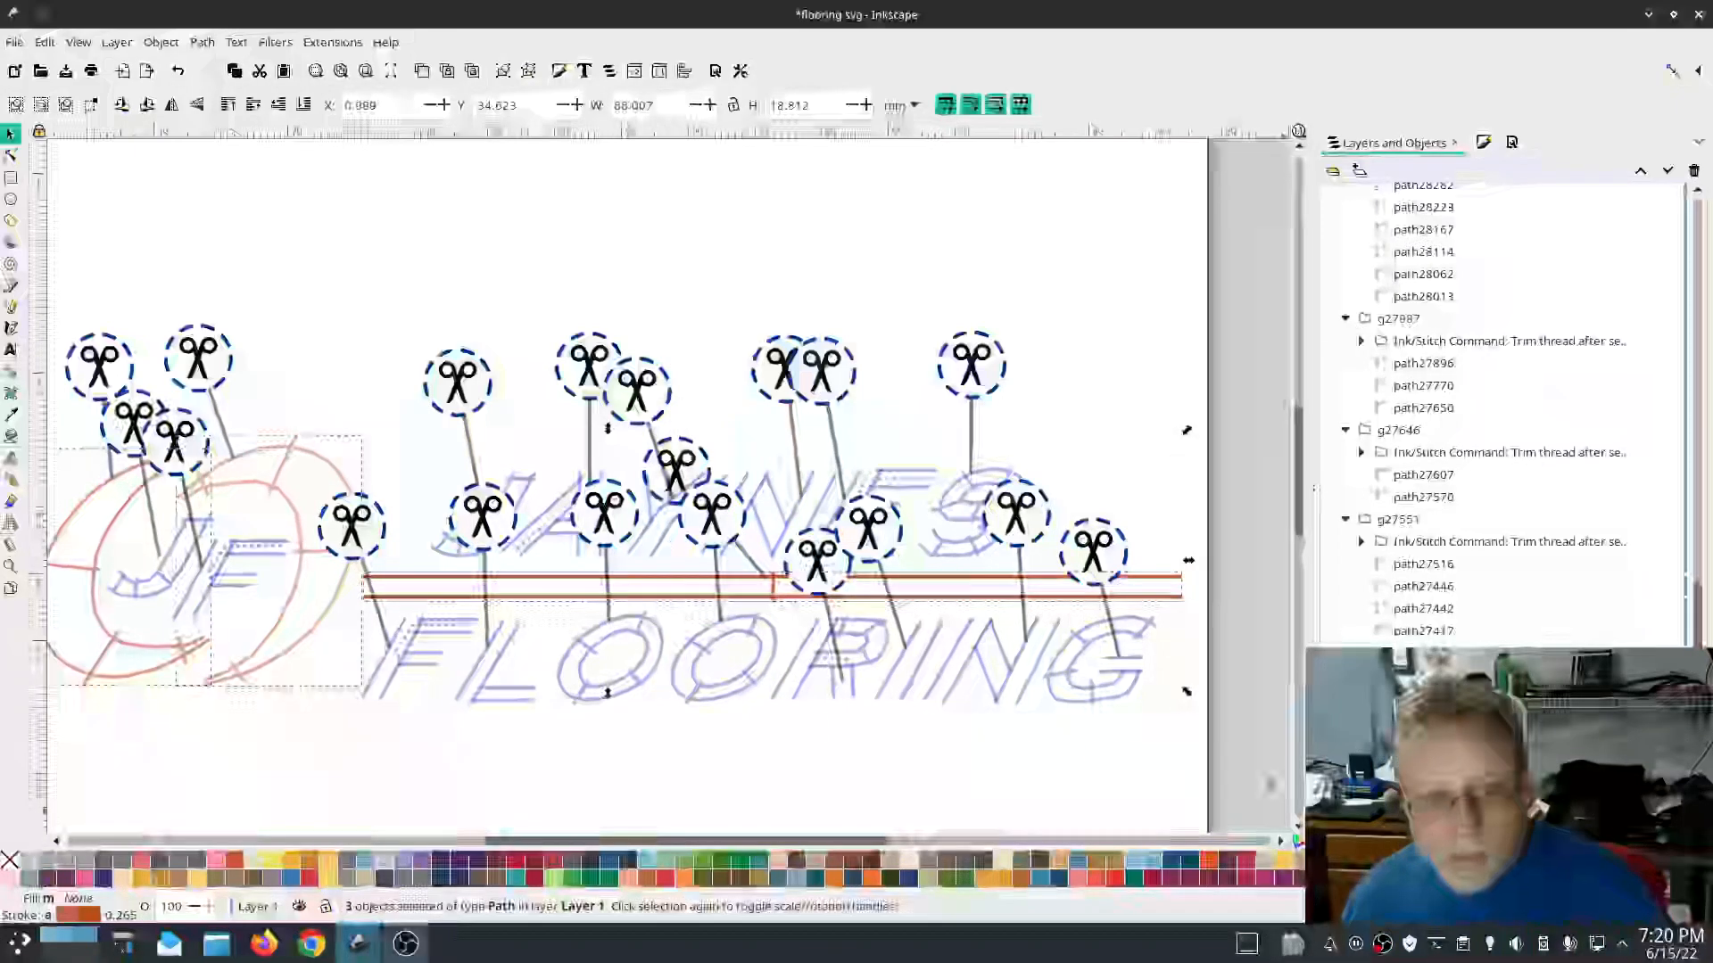
pyautogui.click(10, 415)
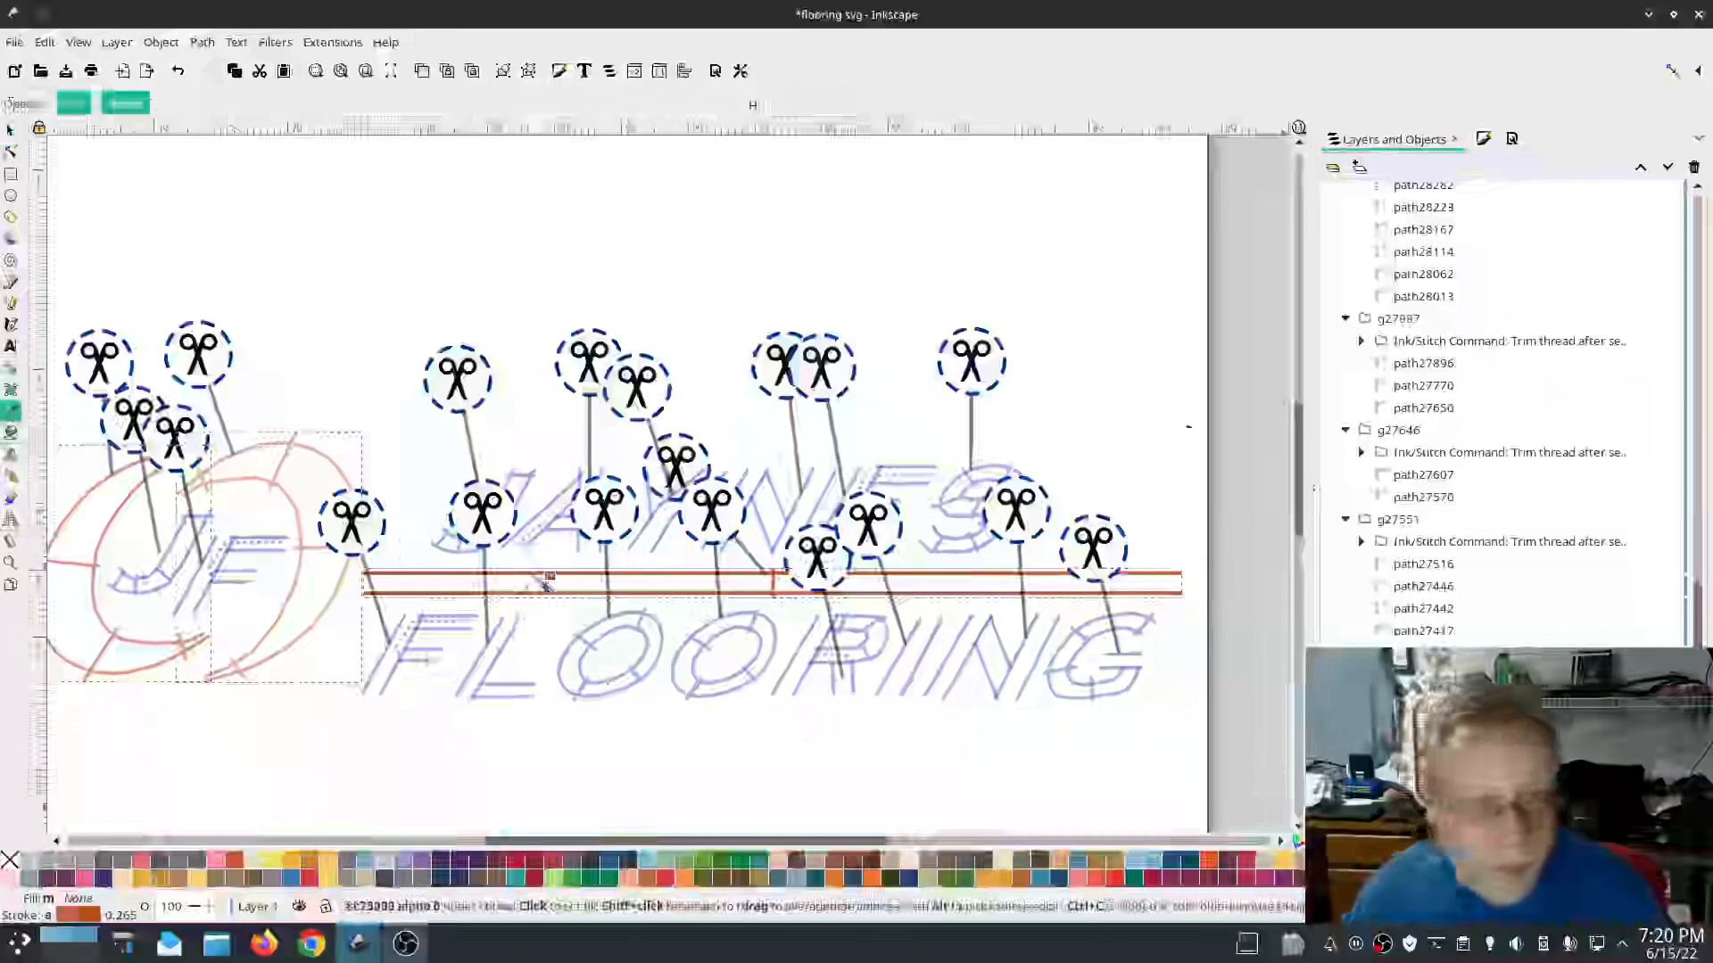
pyautogui.click(546, 578)
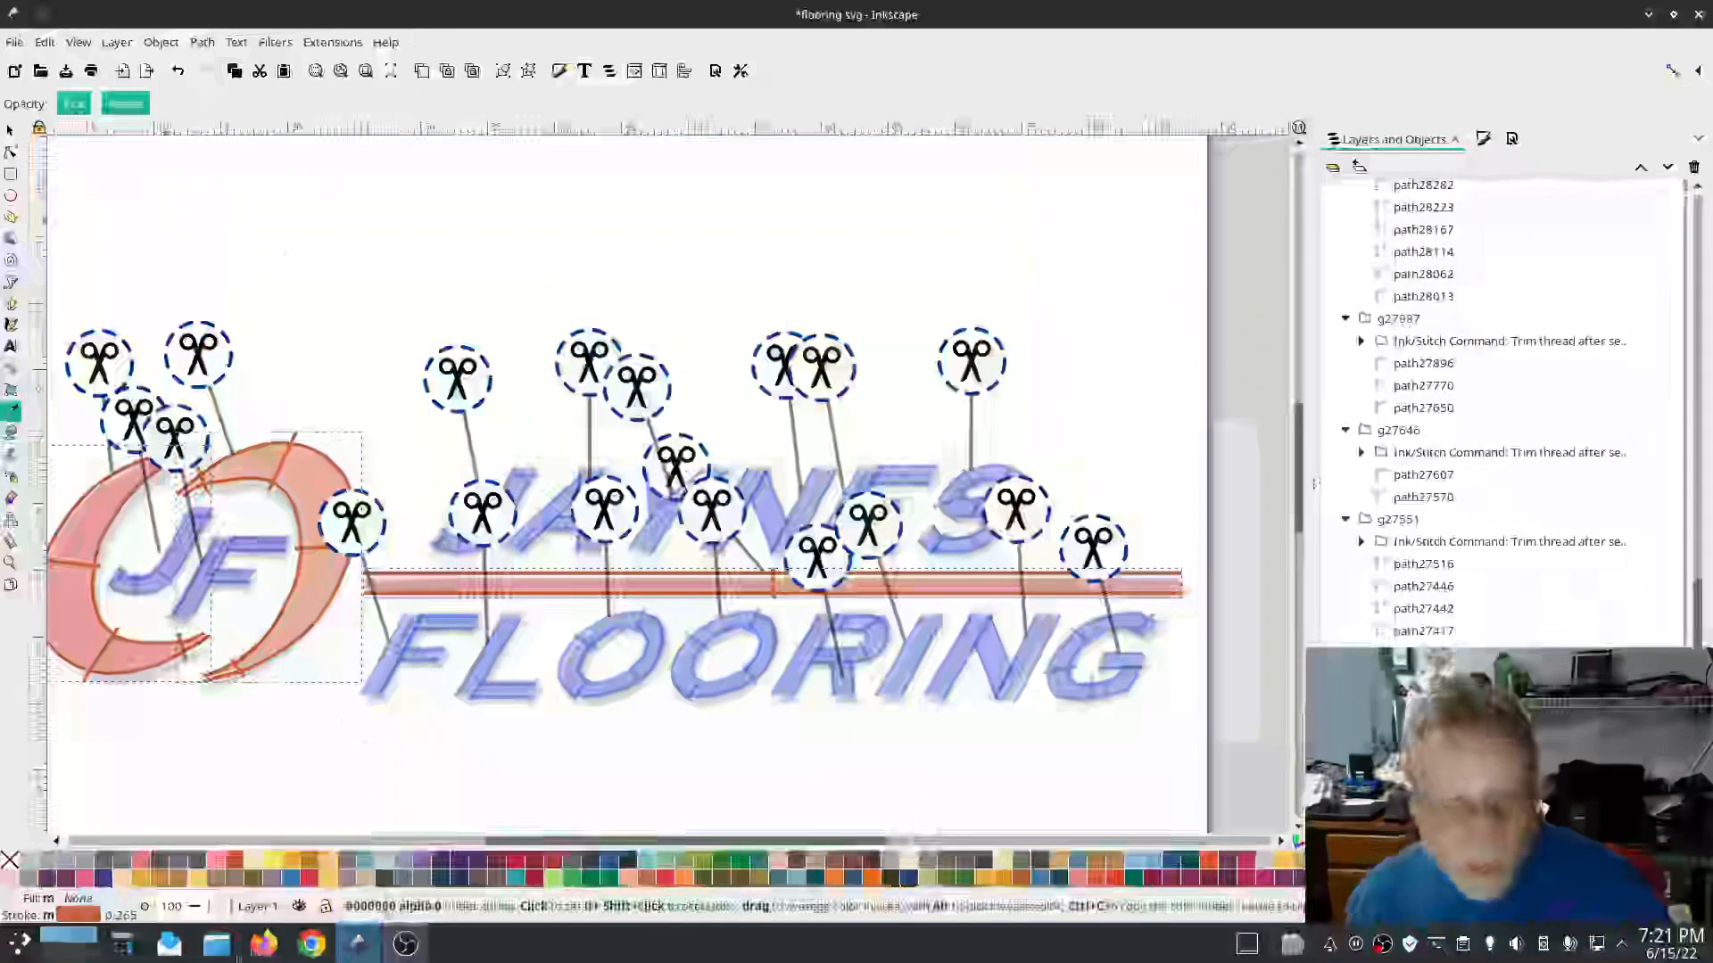
# Step: Open sign2.jpg from the flooring folder in the image viewer to examine the sign's original colors, and close it and the file manager
pyautogui.click(223, 947)
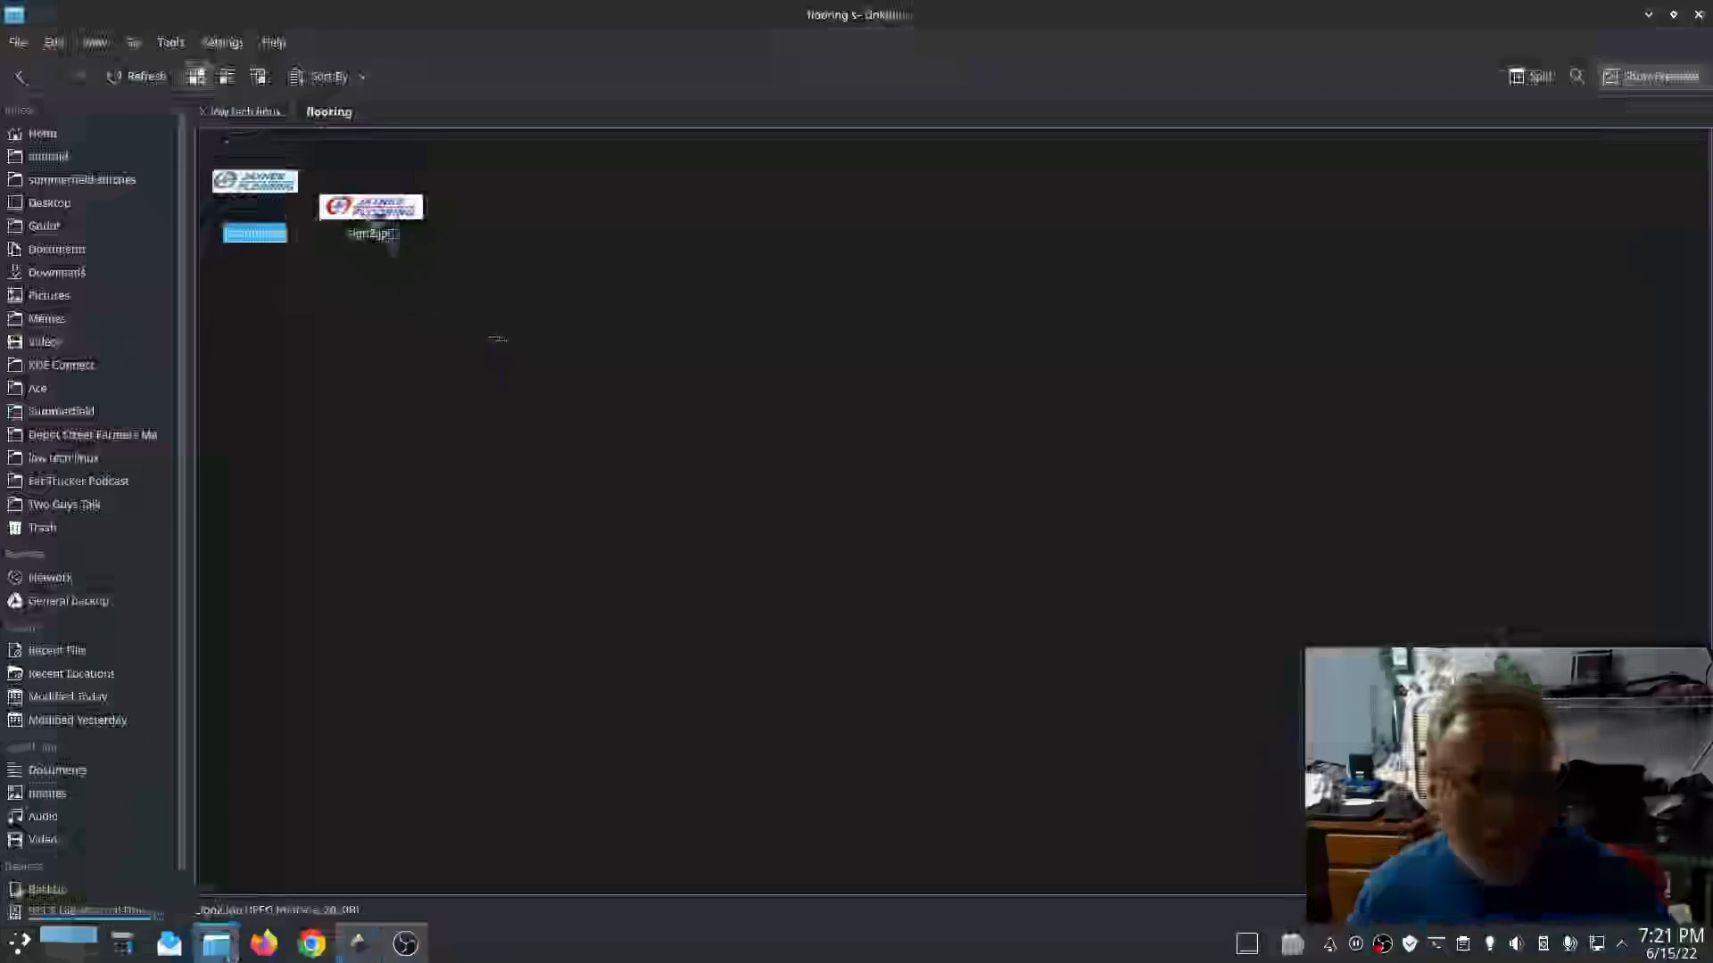
pyautogui.doubleClick(375, 212)
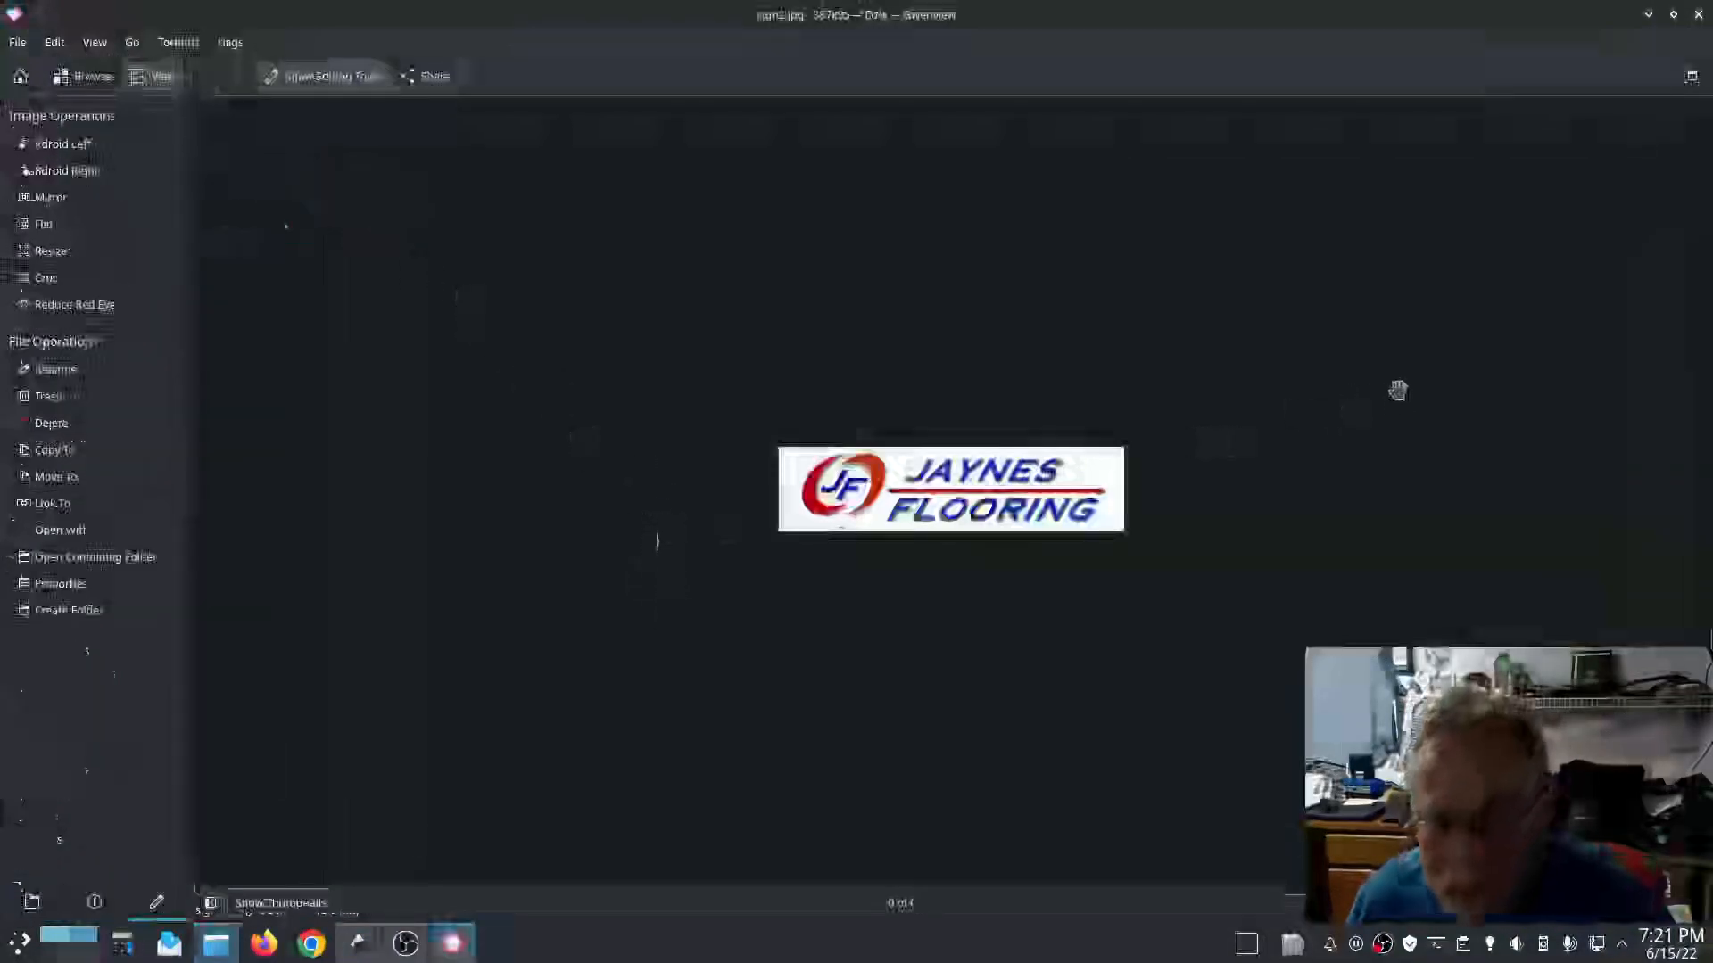
pyautogui.scroll(3, 781, 504)
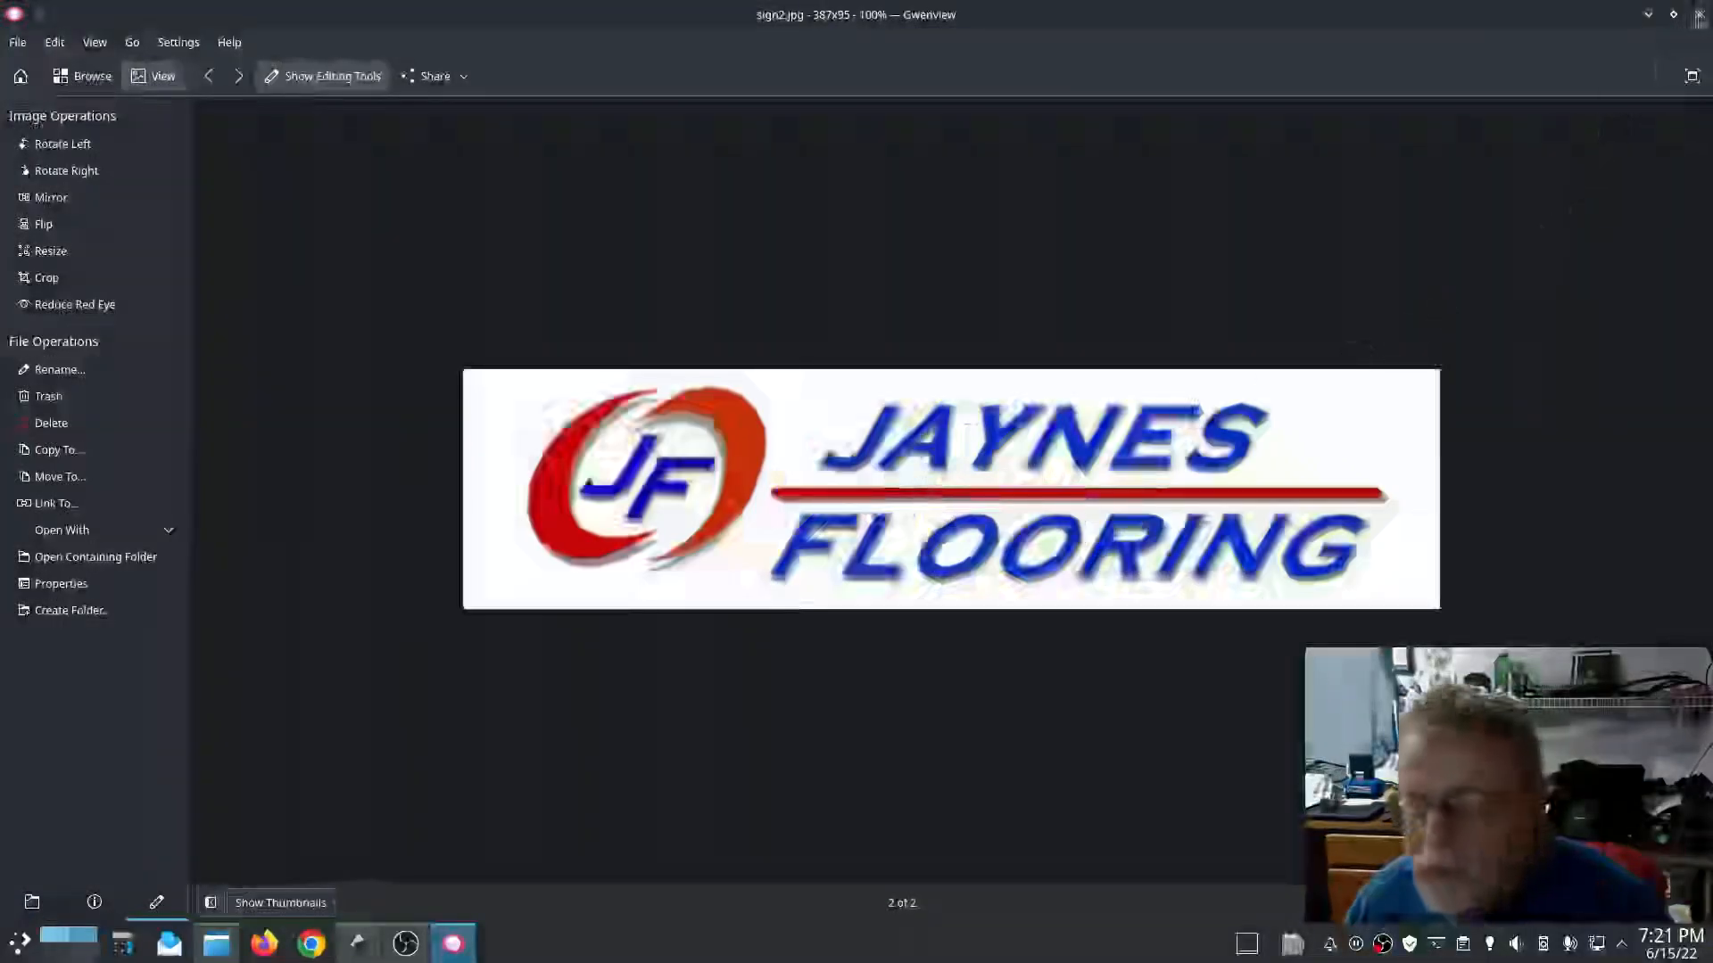
pyautogui.click(1700, 16)
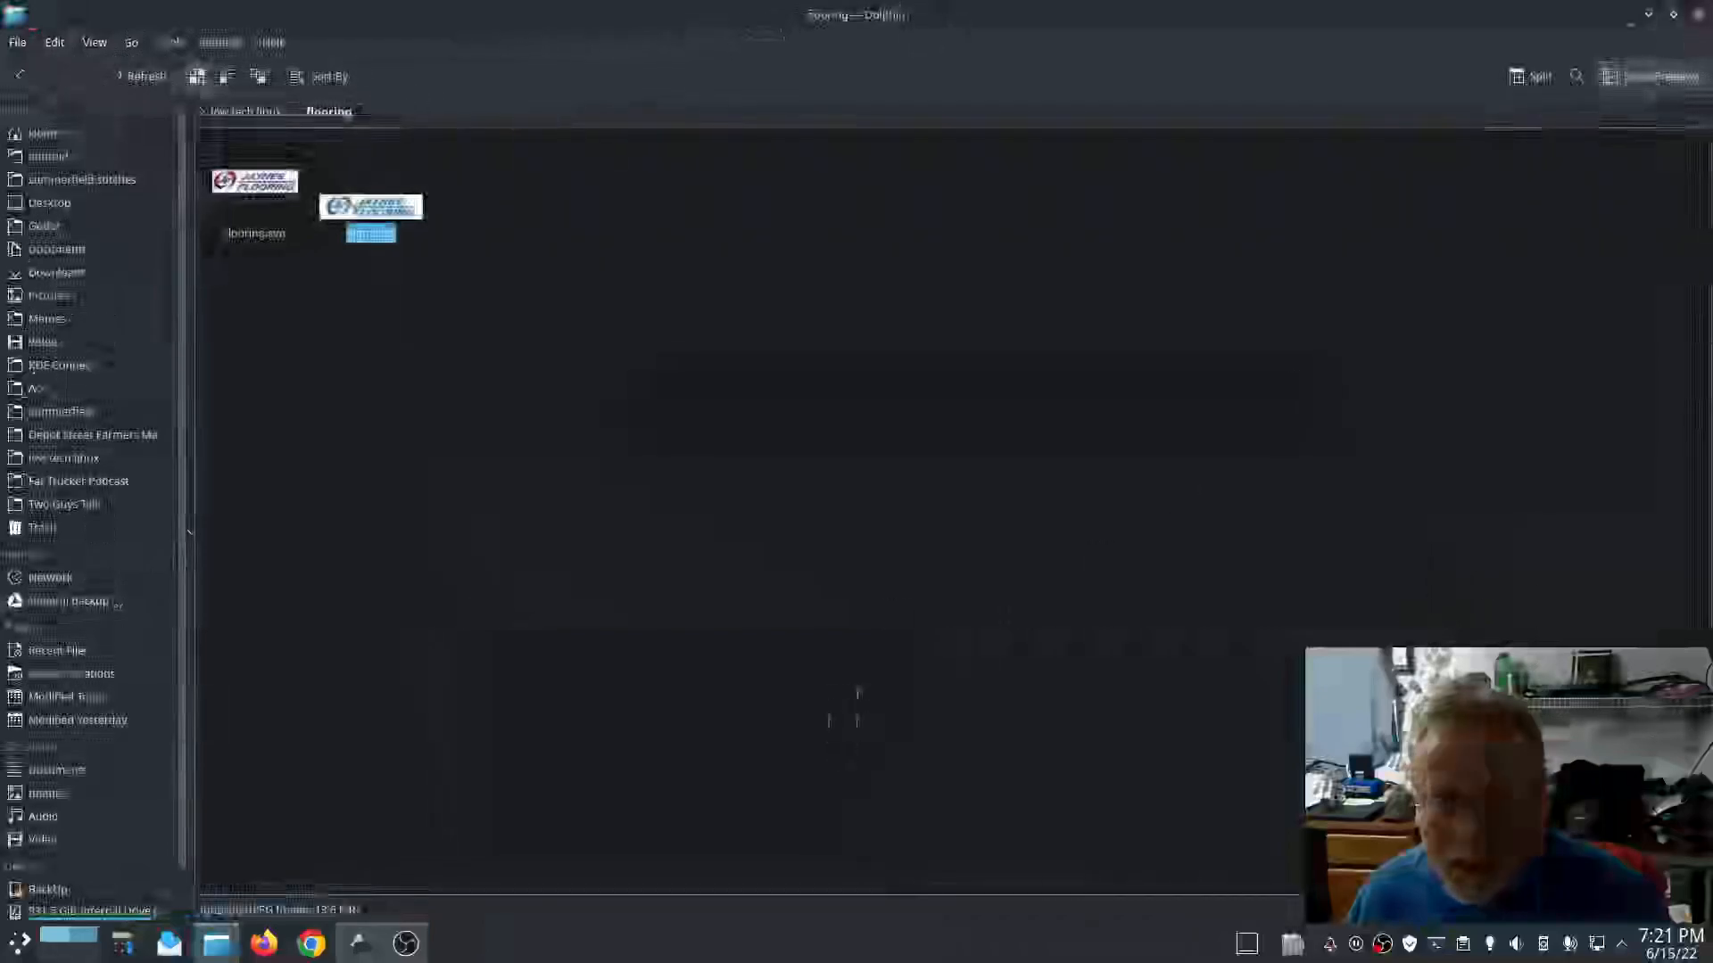
pyautogui.click(1698, 15)
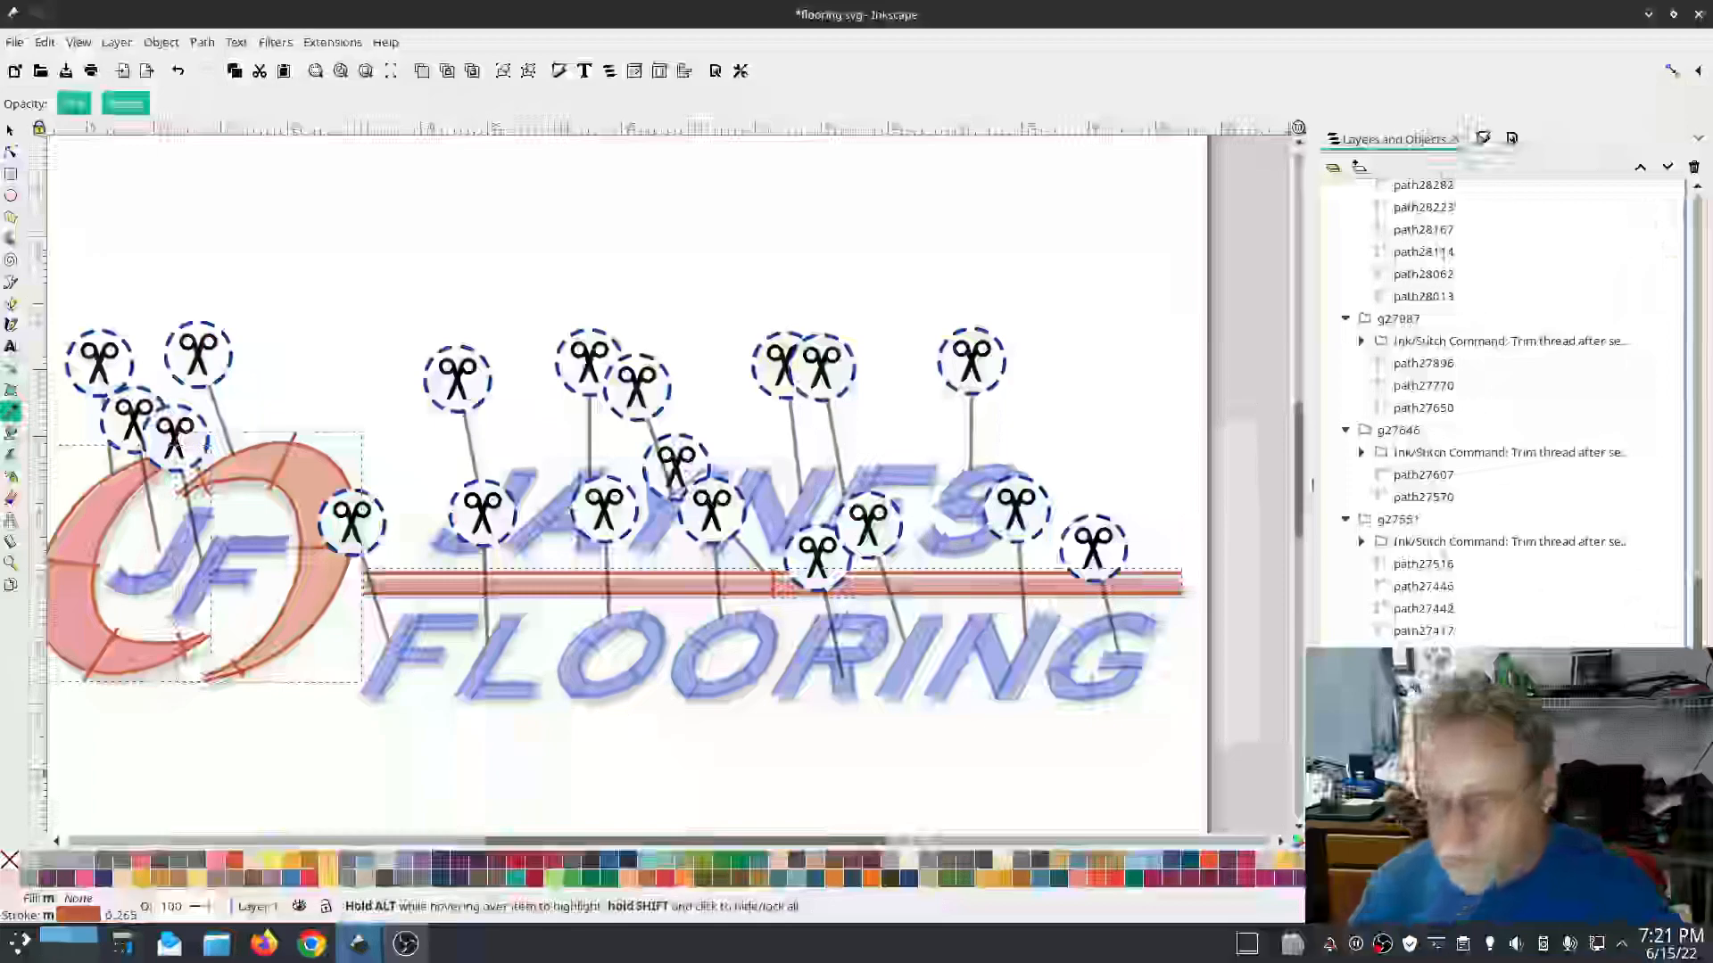
# Step: Restore the background sign image to full opacity, and reselect the two swirls and the bar
pyautogui.click(1483, 138)
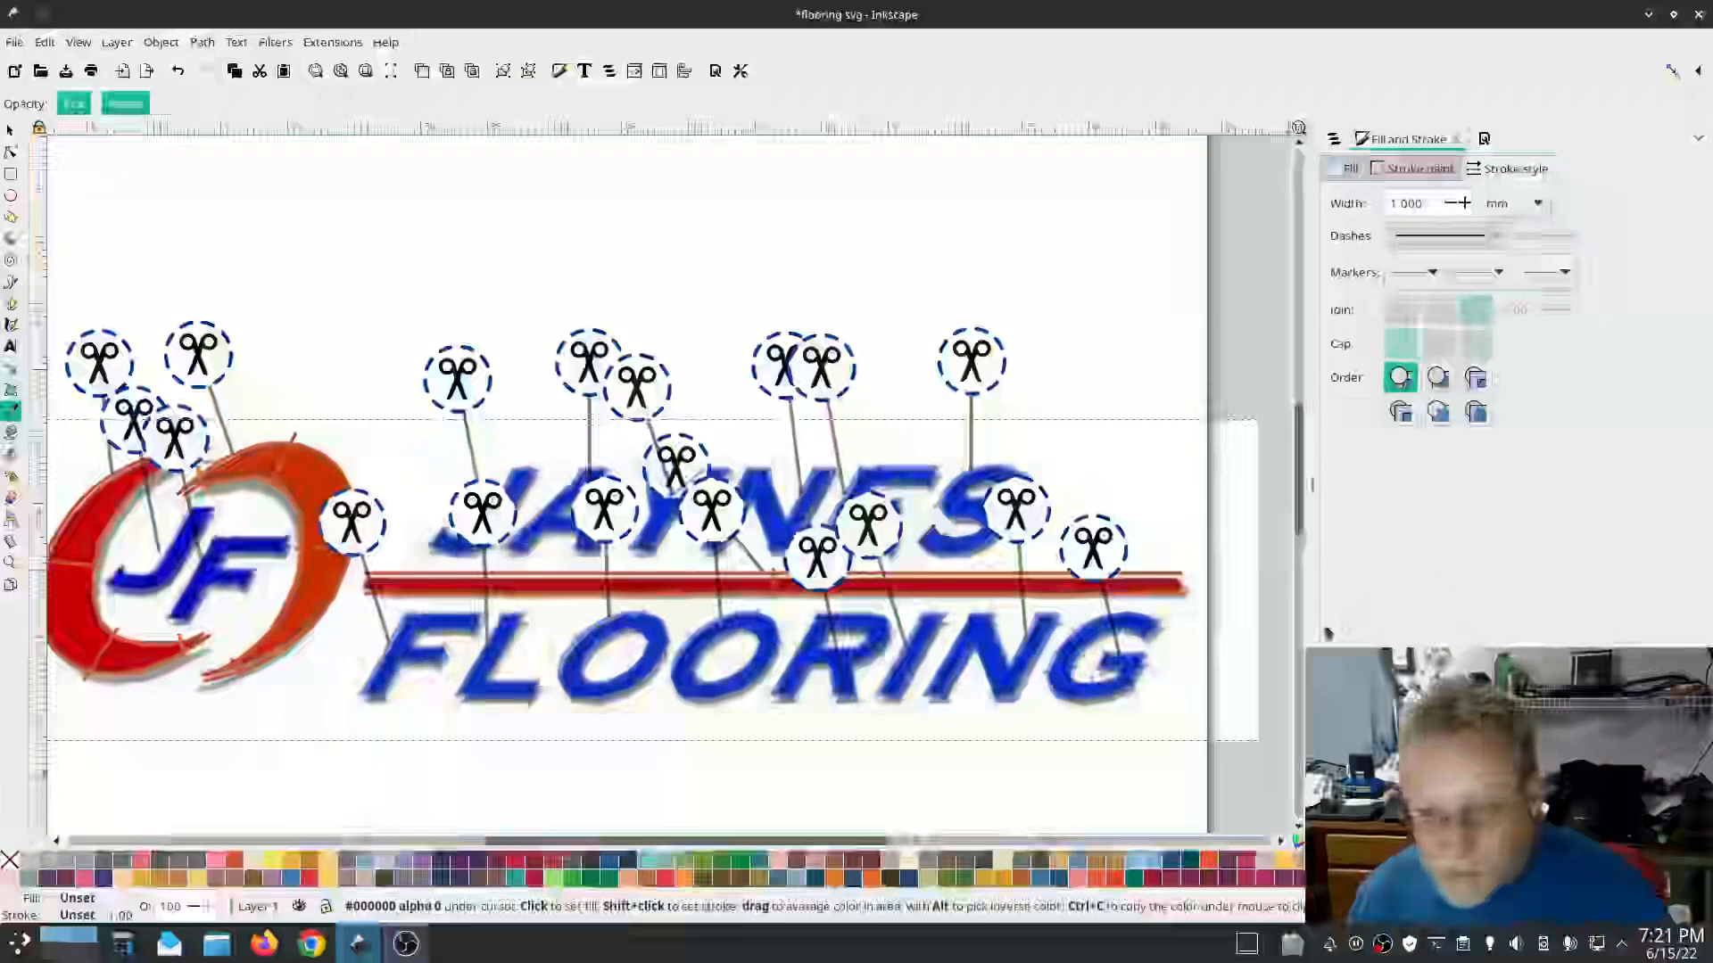
pyautogui.click(1336, 141)
pyautogui.click(1423, 764)
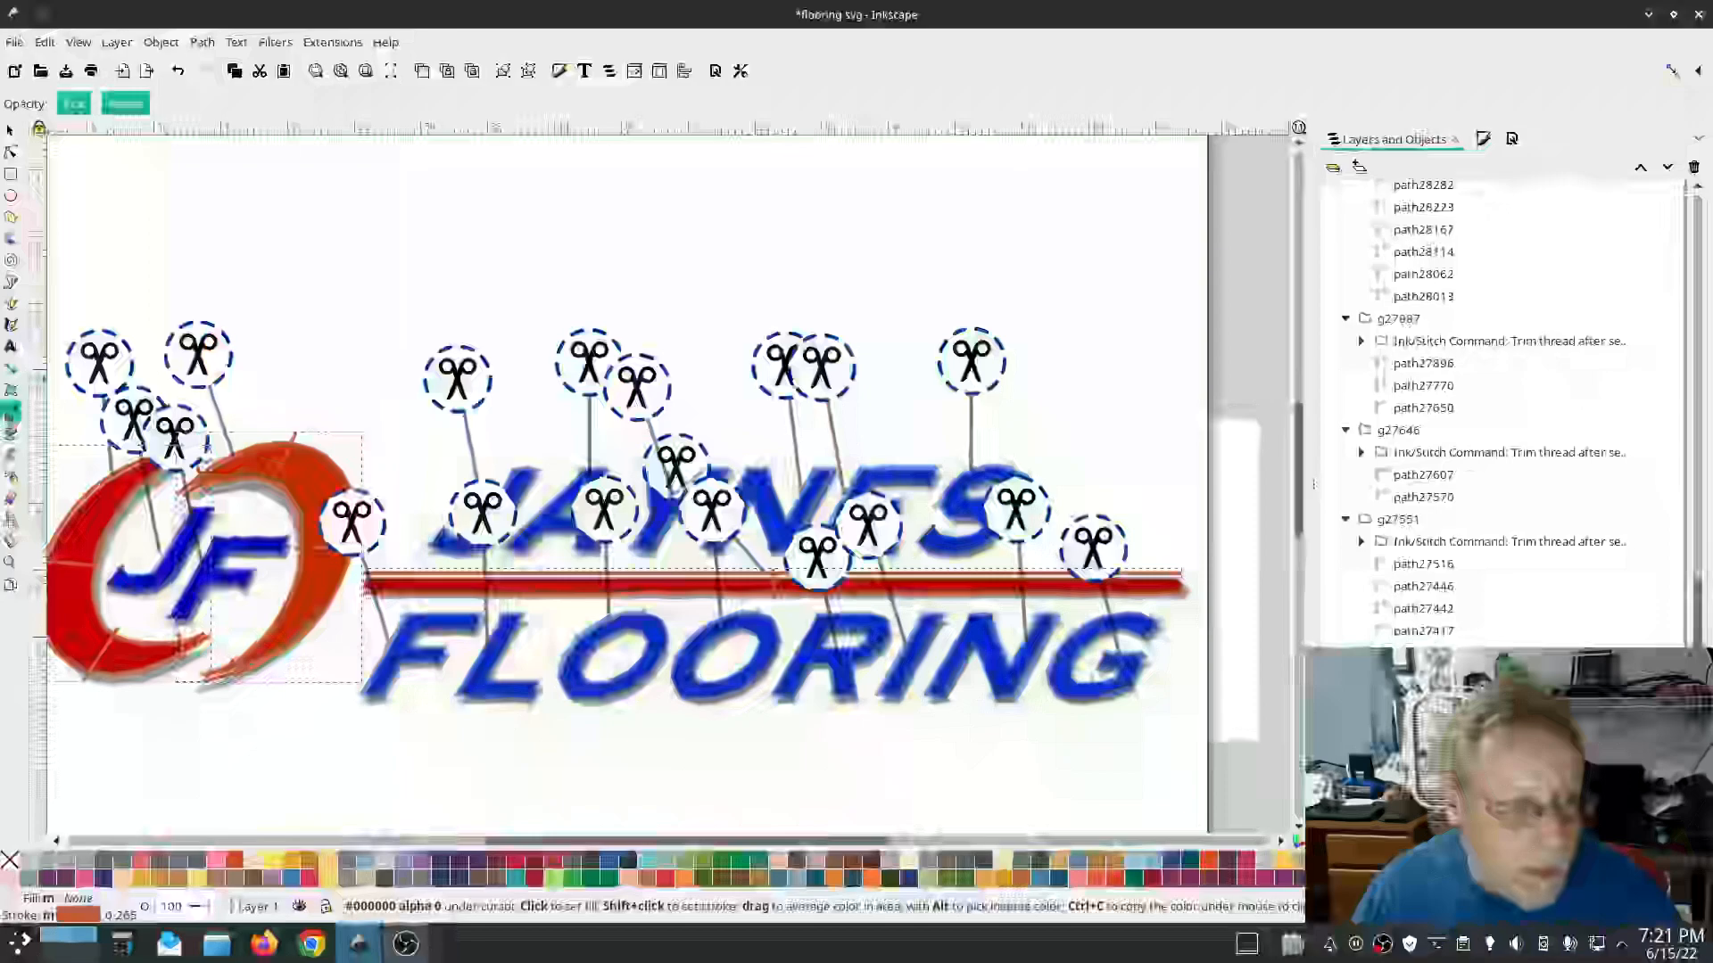
# Step: Set the stroke of both swirls and the bar to the red sampled from the left swirl, leaving them without fill
pyautogui.click(82, 597)
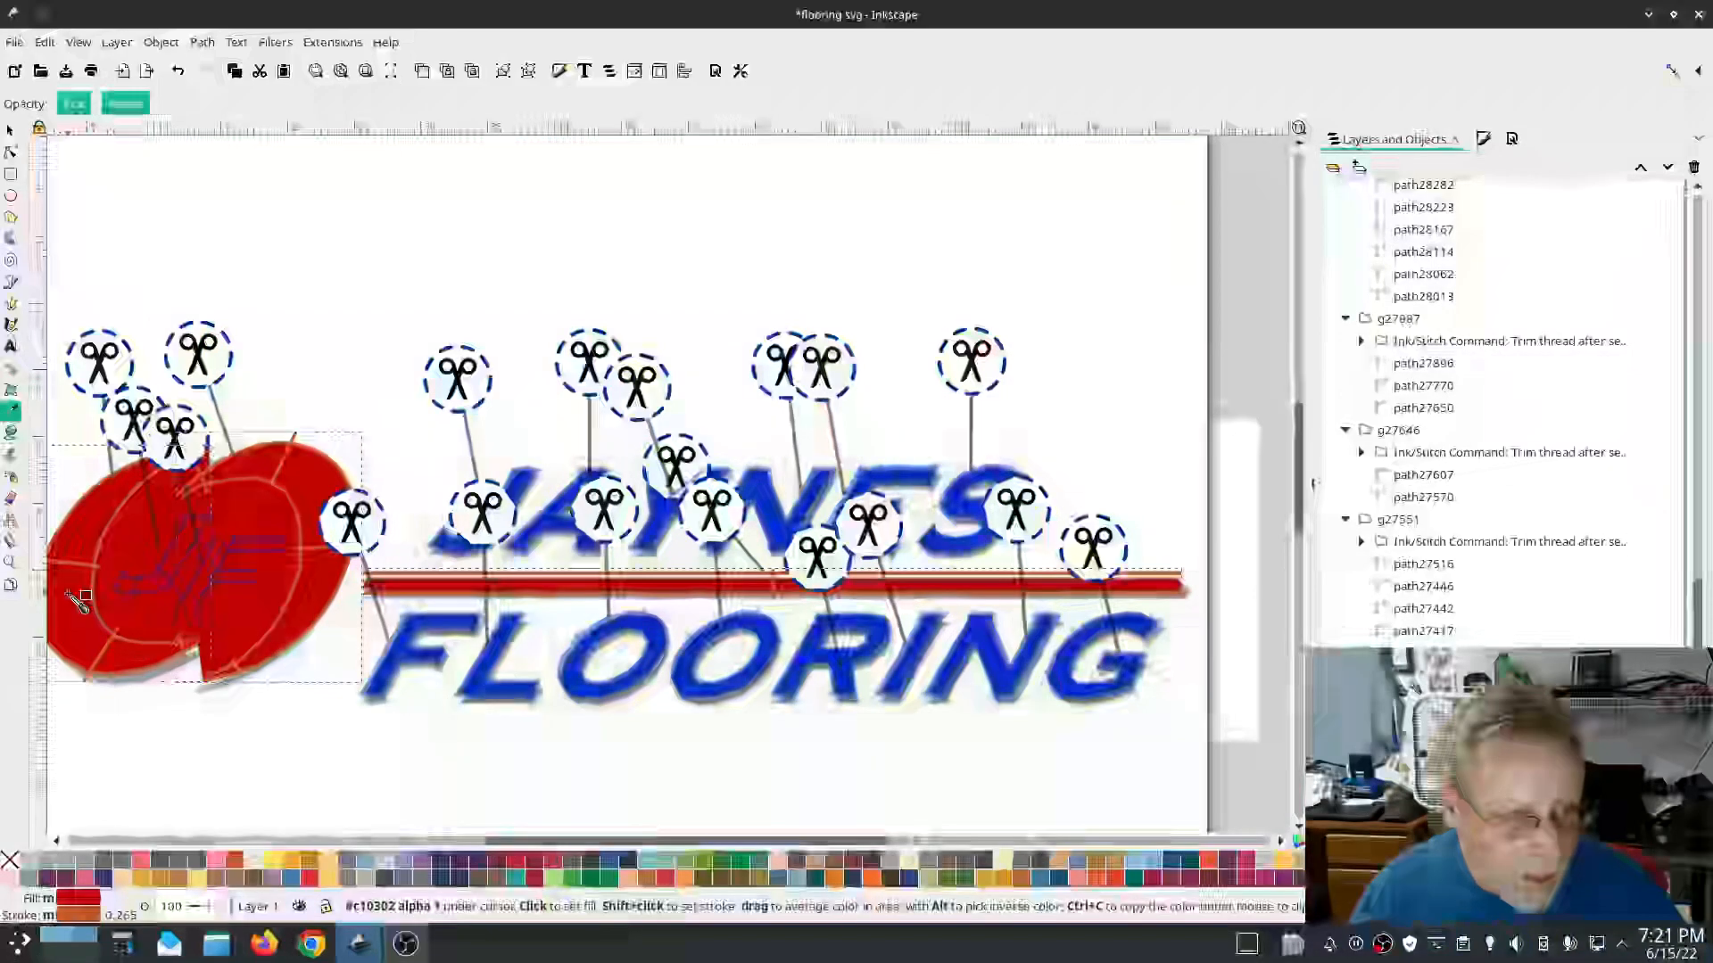
pyautogui.hotkey('ctrl', 'z')
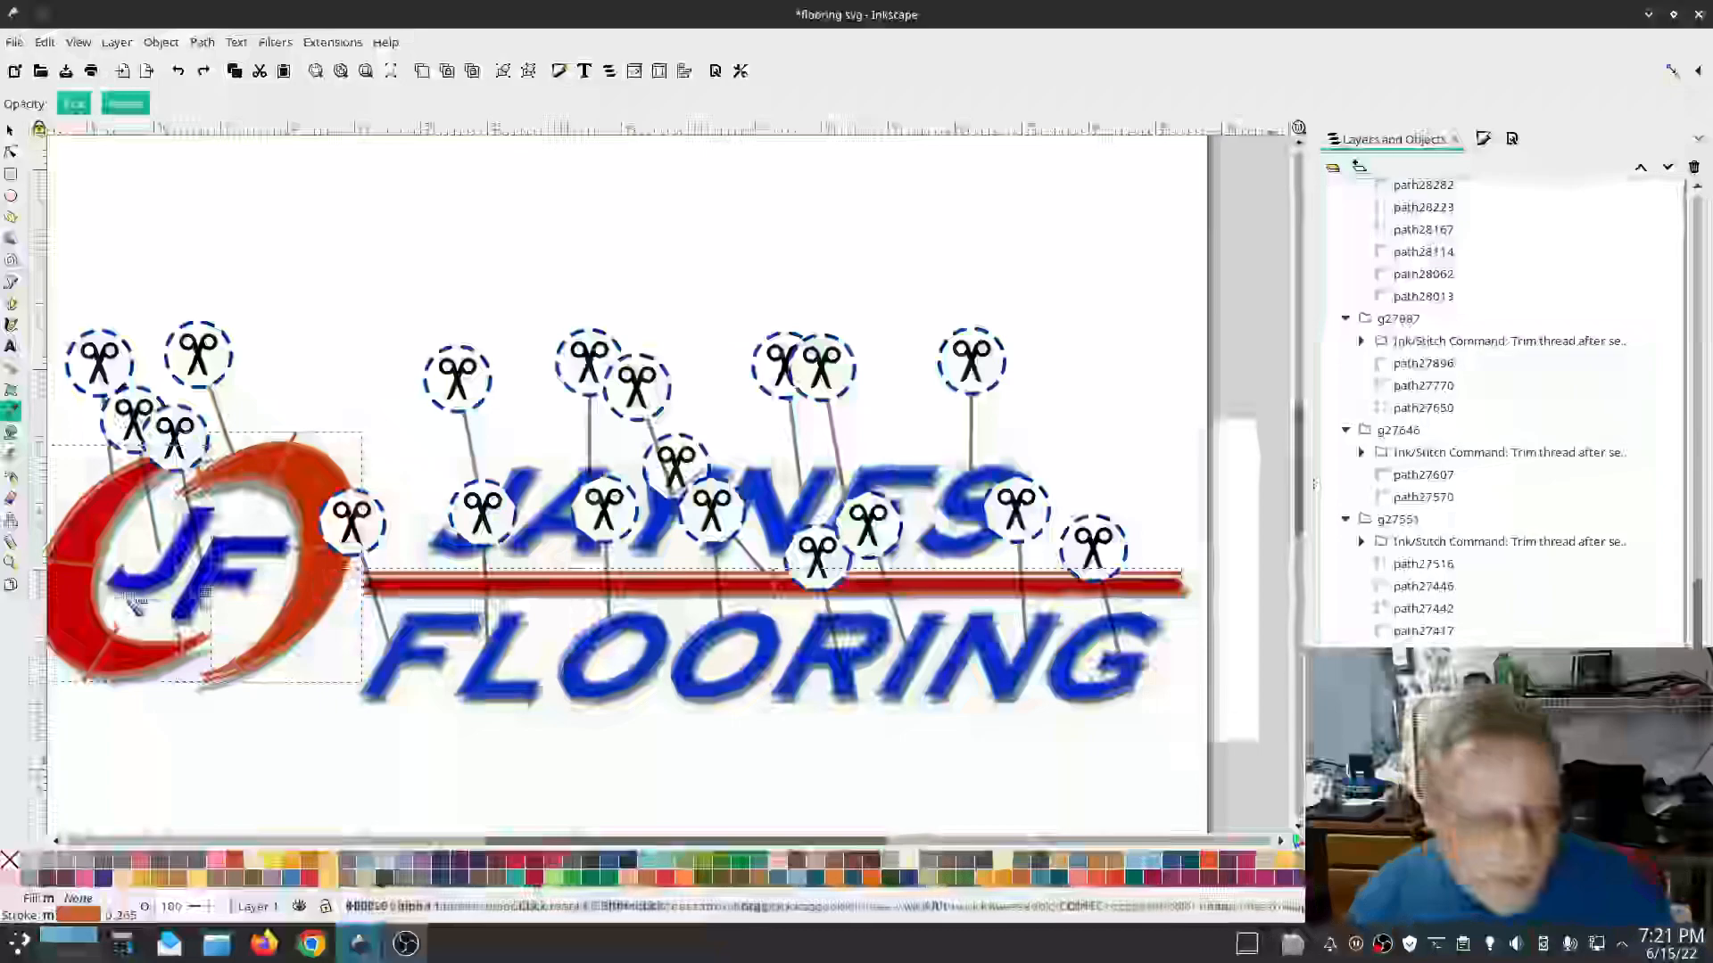
pyautogui.click(87, 593)
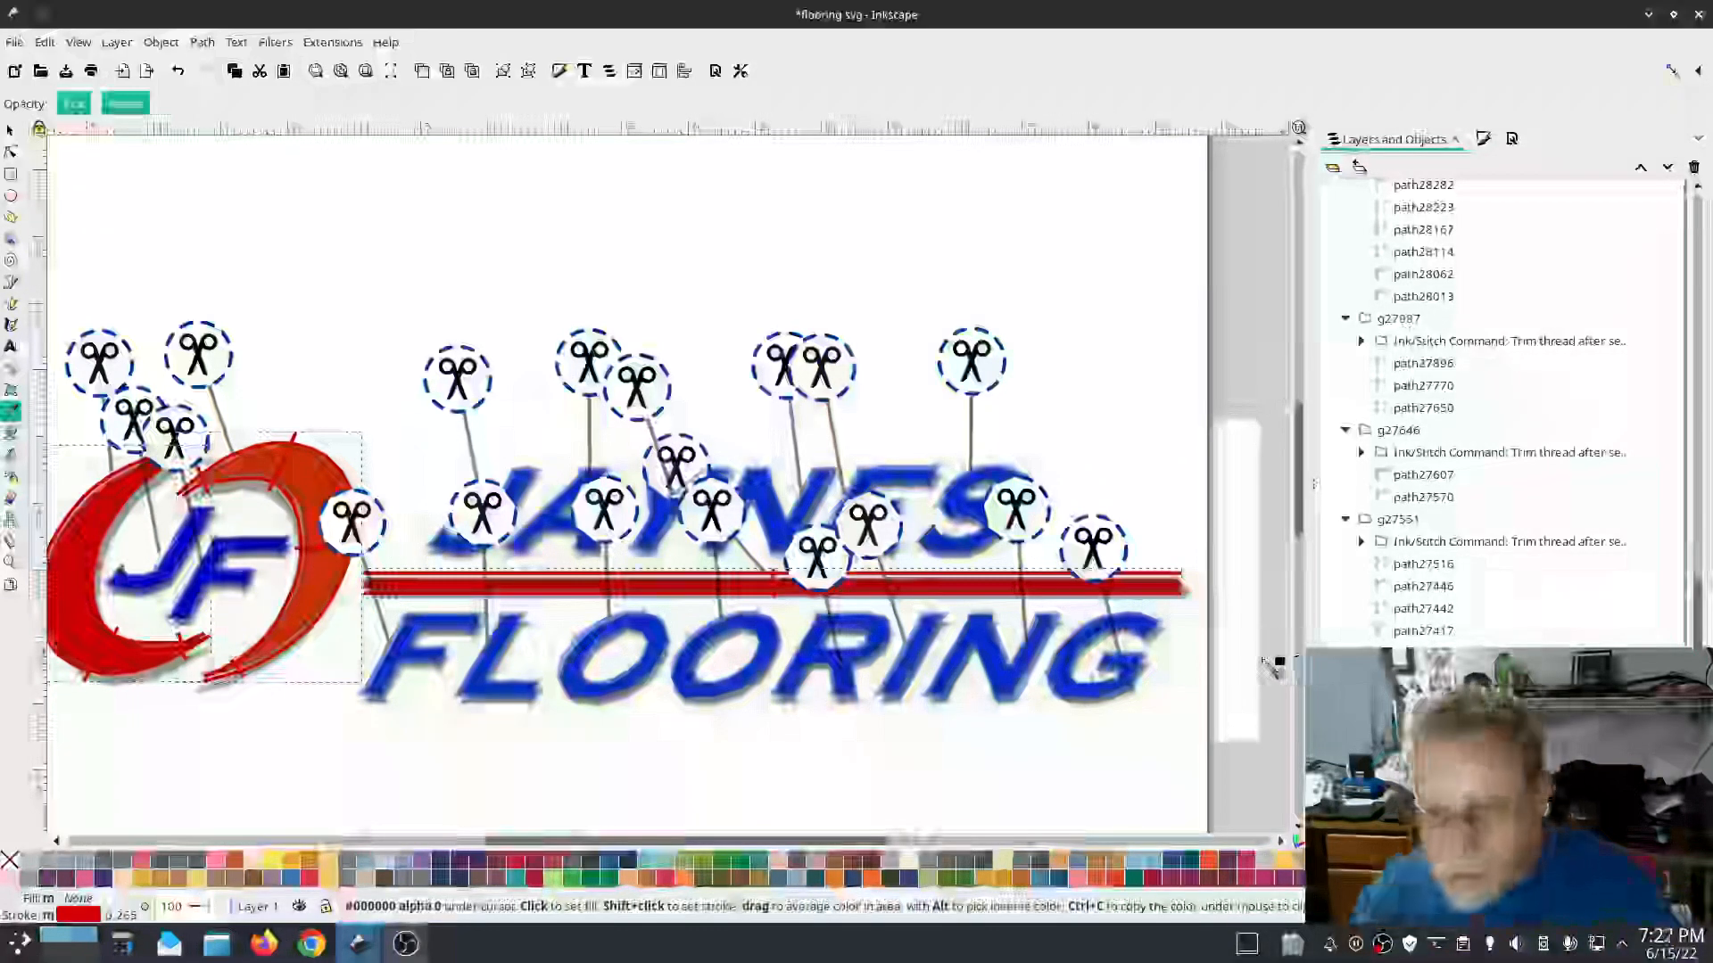
# Step: Select all letter paths and groups of the JAYNES FLOORING text and the JF logo, including their trim commands
pyautogui.click(1423, 630)
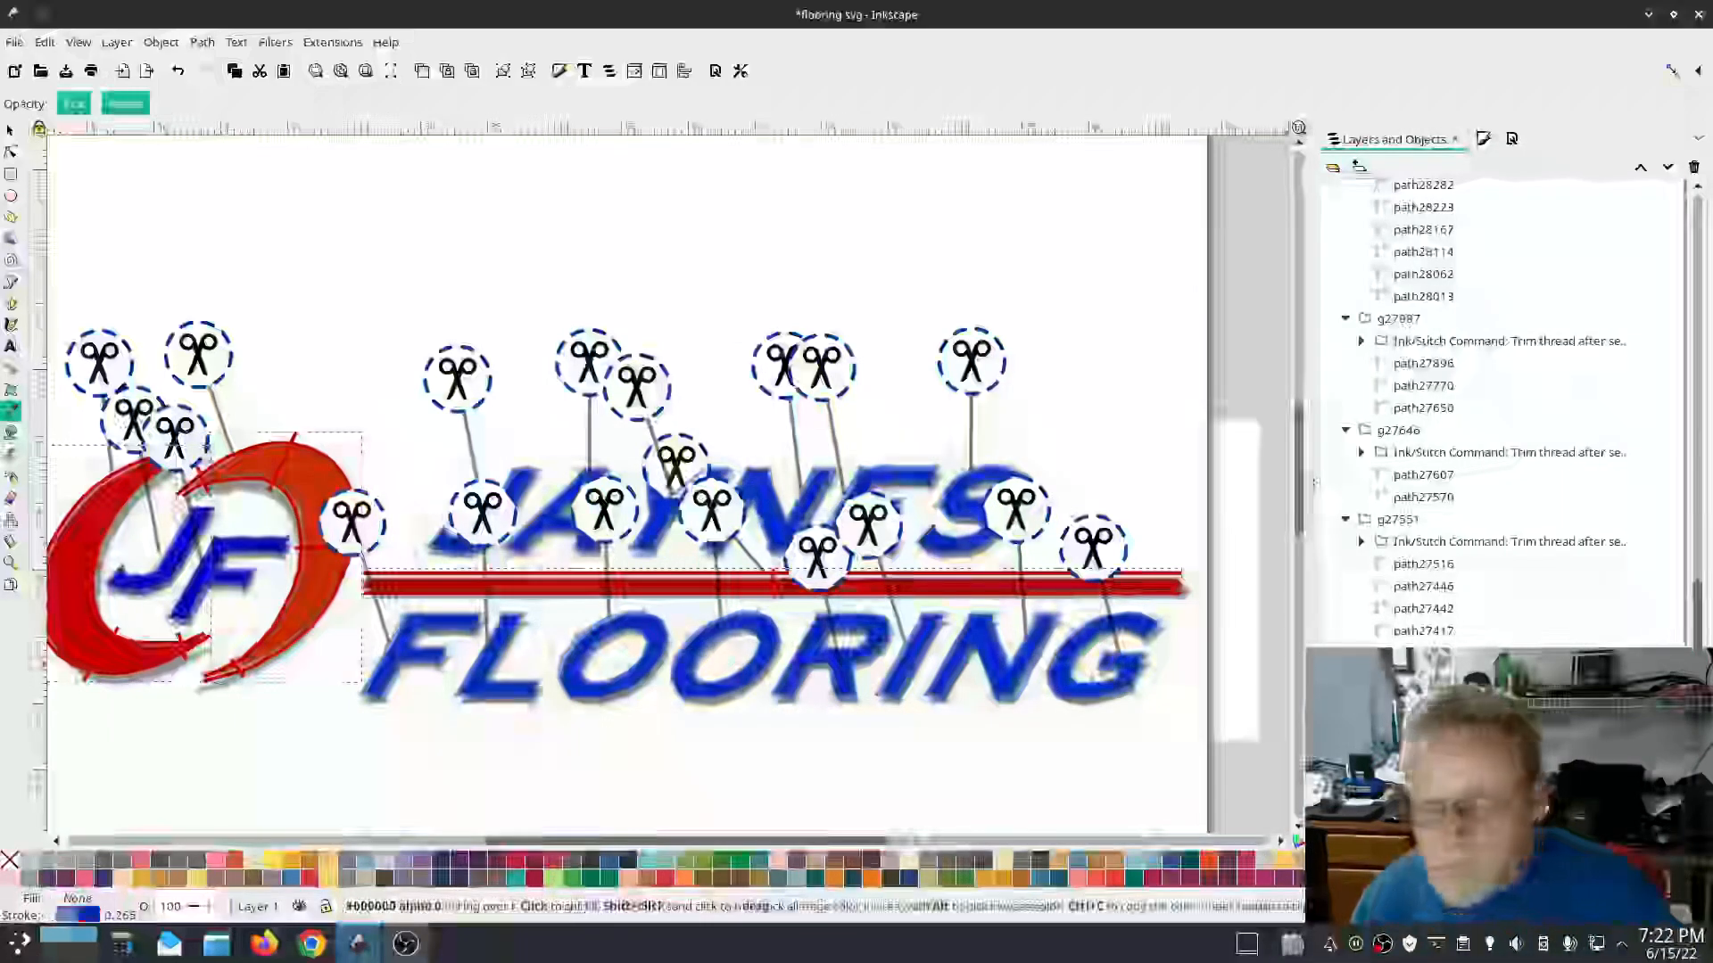
pyautogui.moveTo(1697, 616); pyautogui.dragTo(1698, 214)
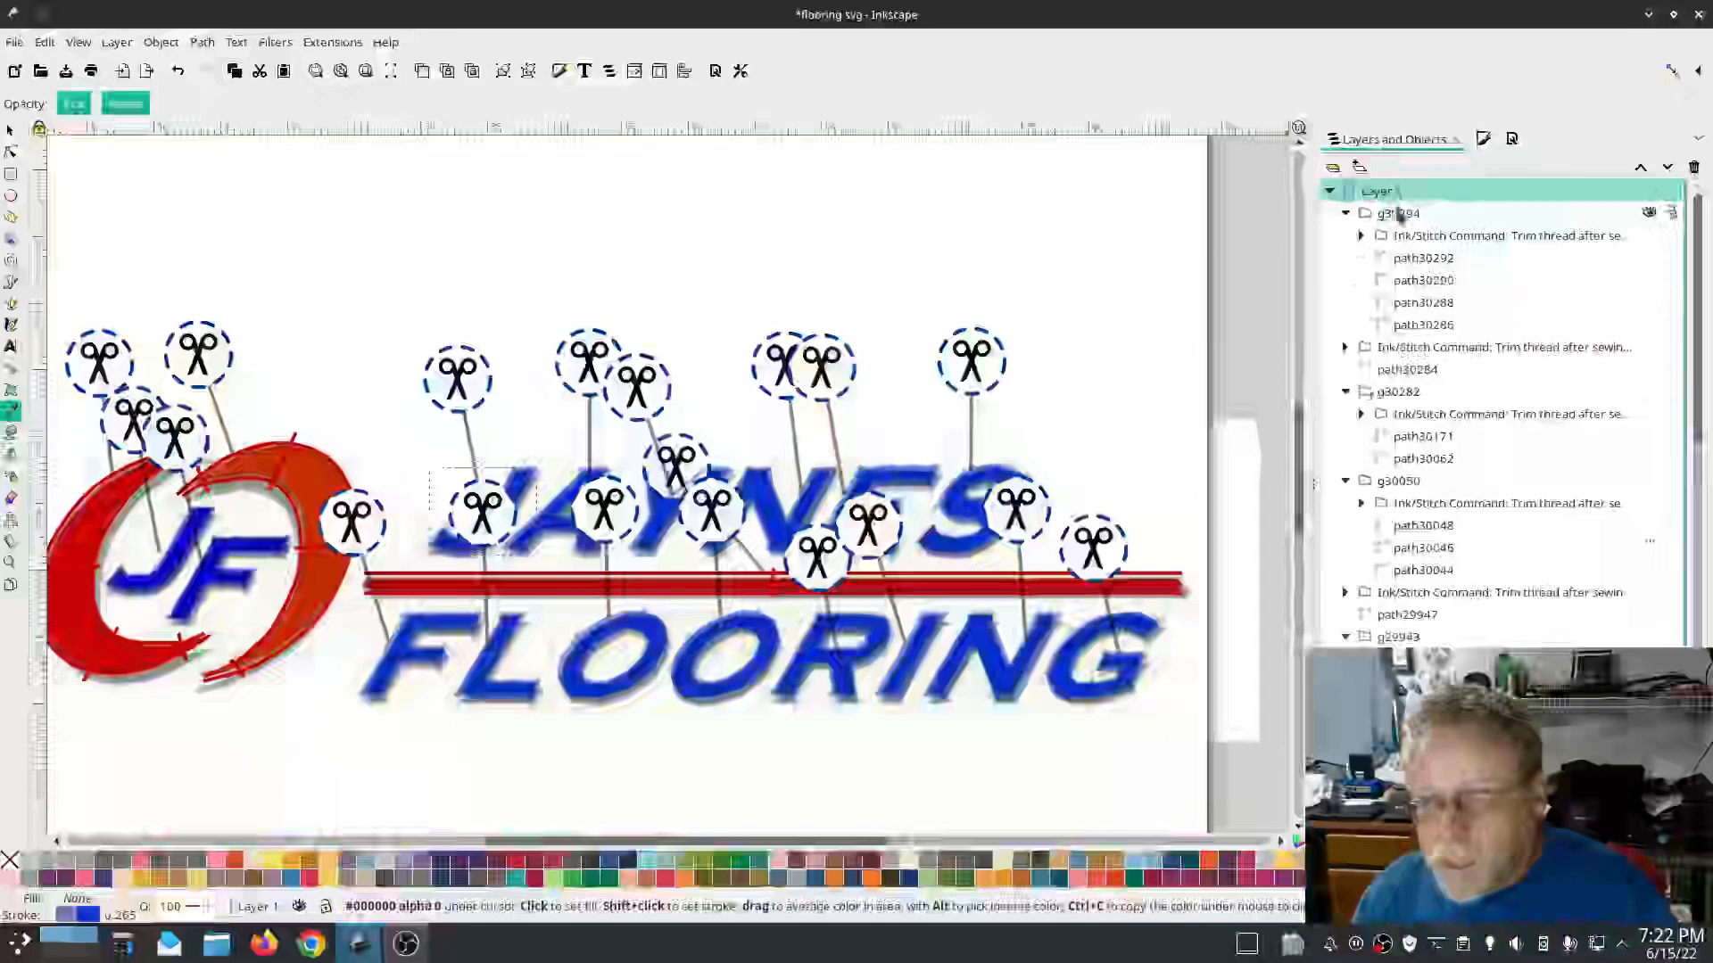
pyautogui.click(1398, 214)
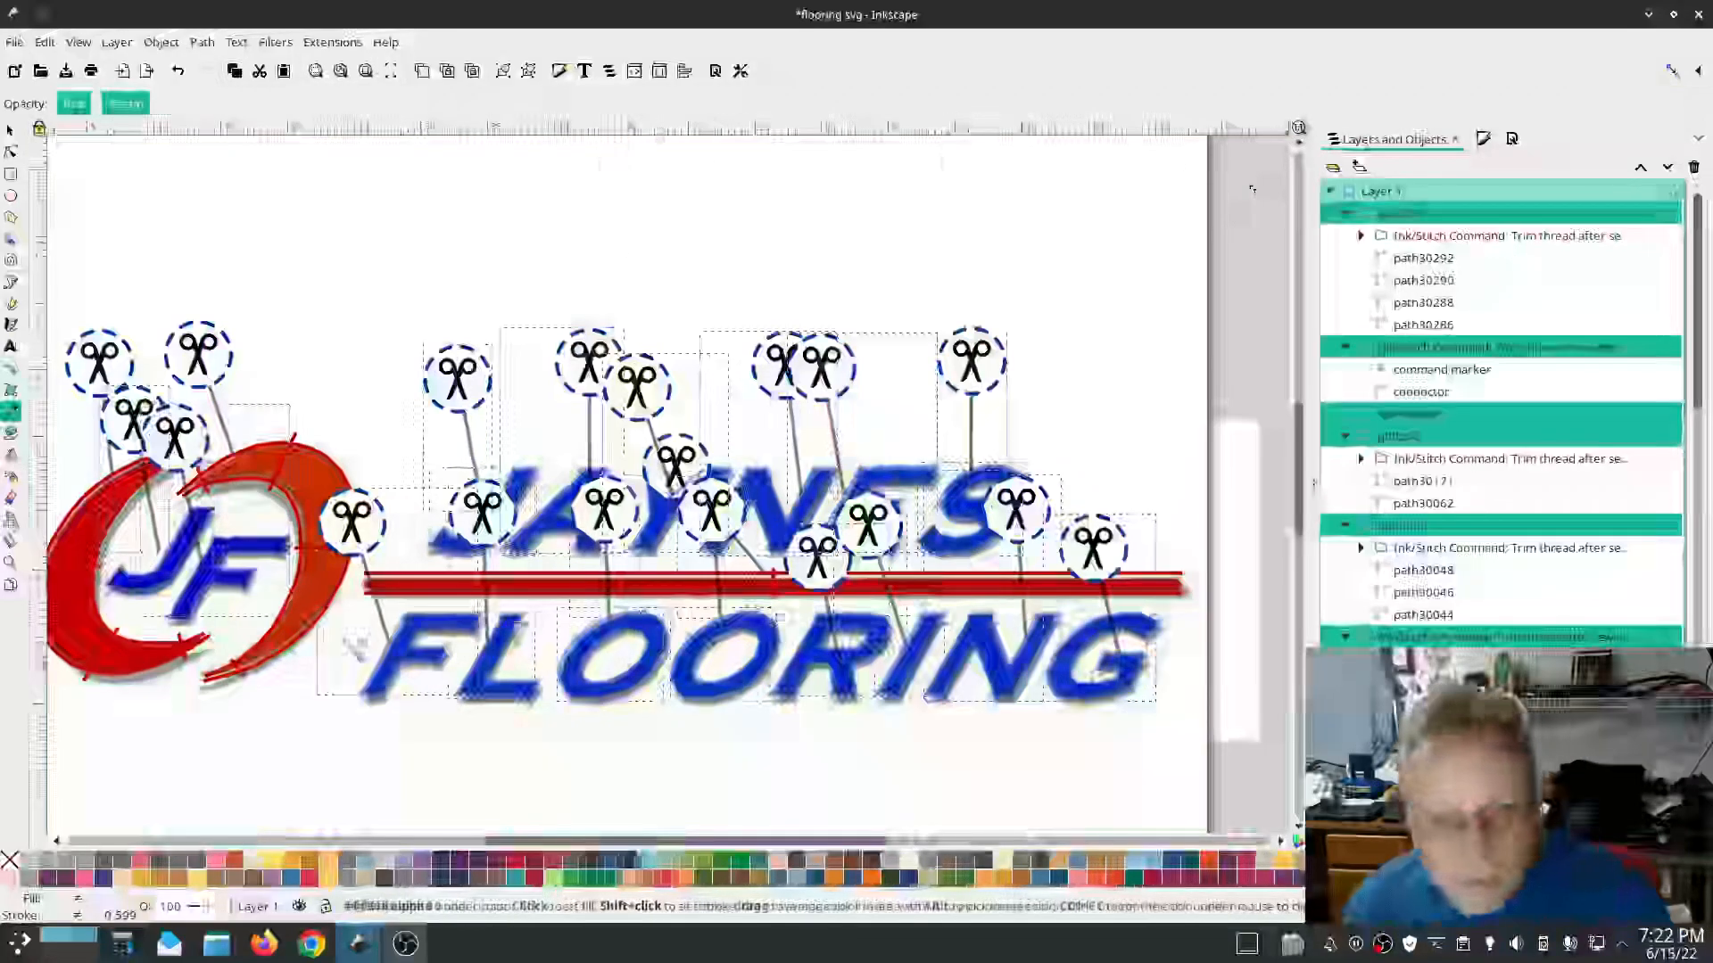
# Step: Try to apply the blue sampled from the N of FLOORING to the selected lettering as fill, and undo it
pyautogui.doubleClick(11, 411)
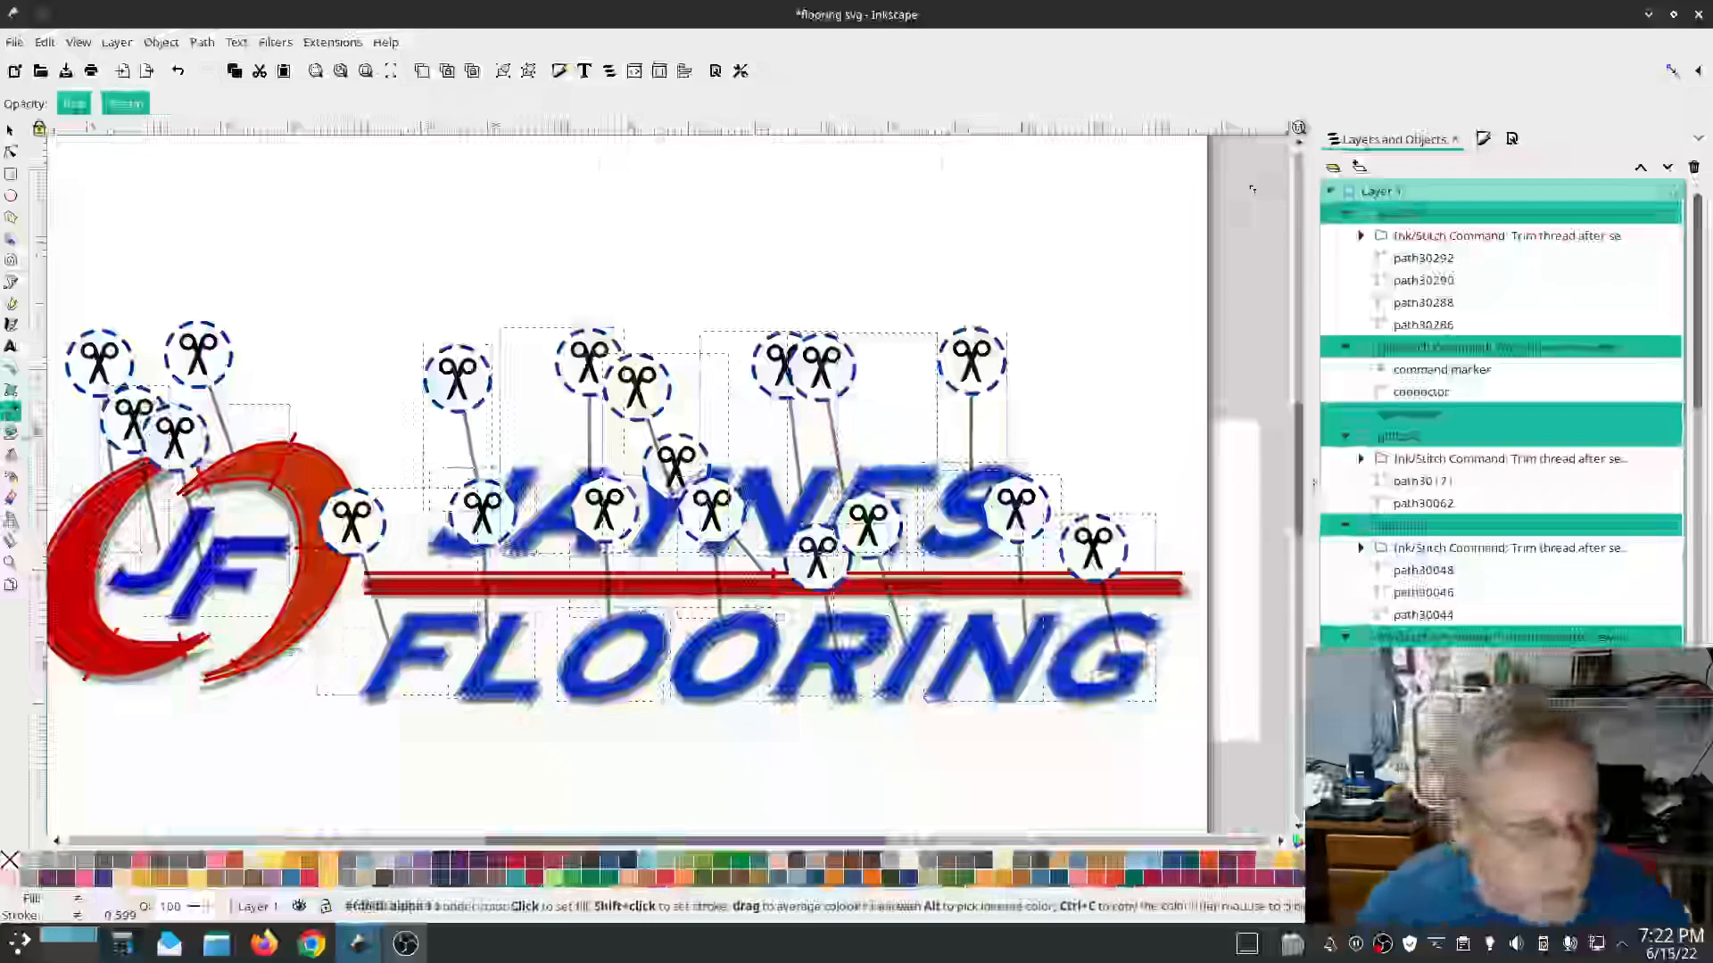
pyautogui.click(1246, 132)
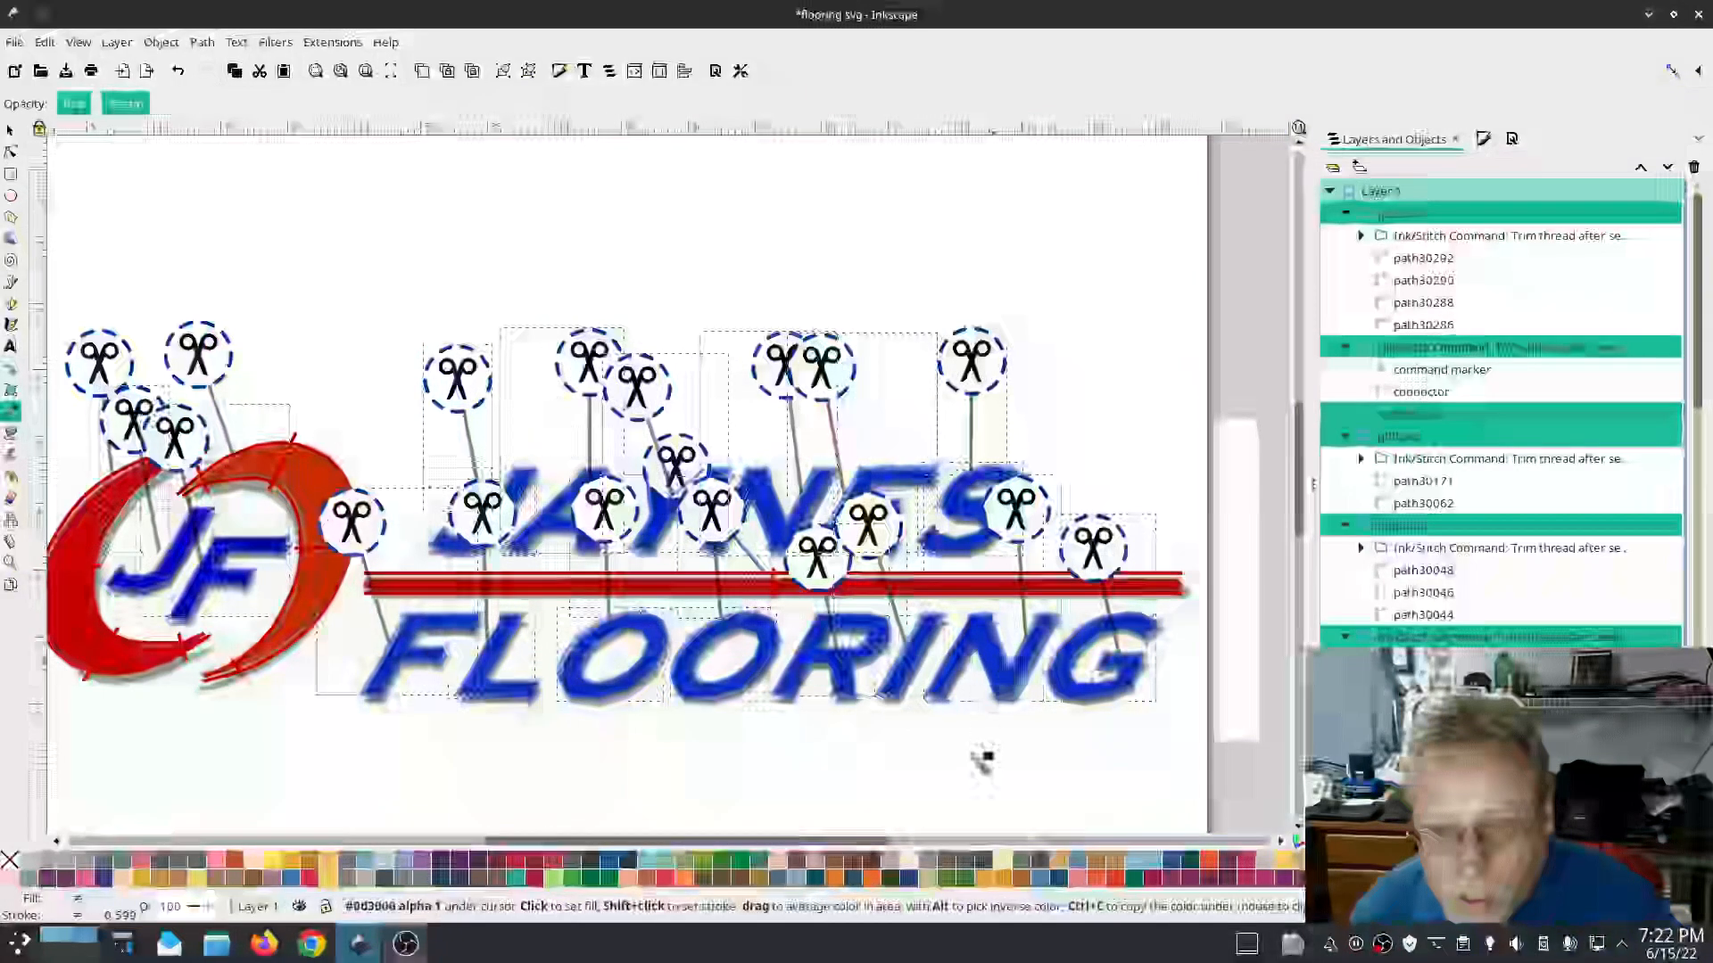
pyautogui.click(1004, 665)
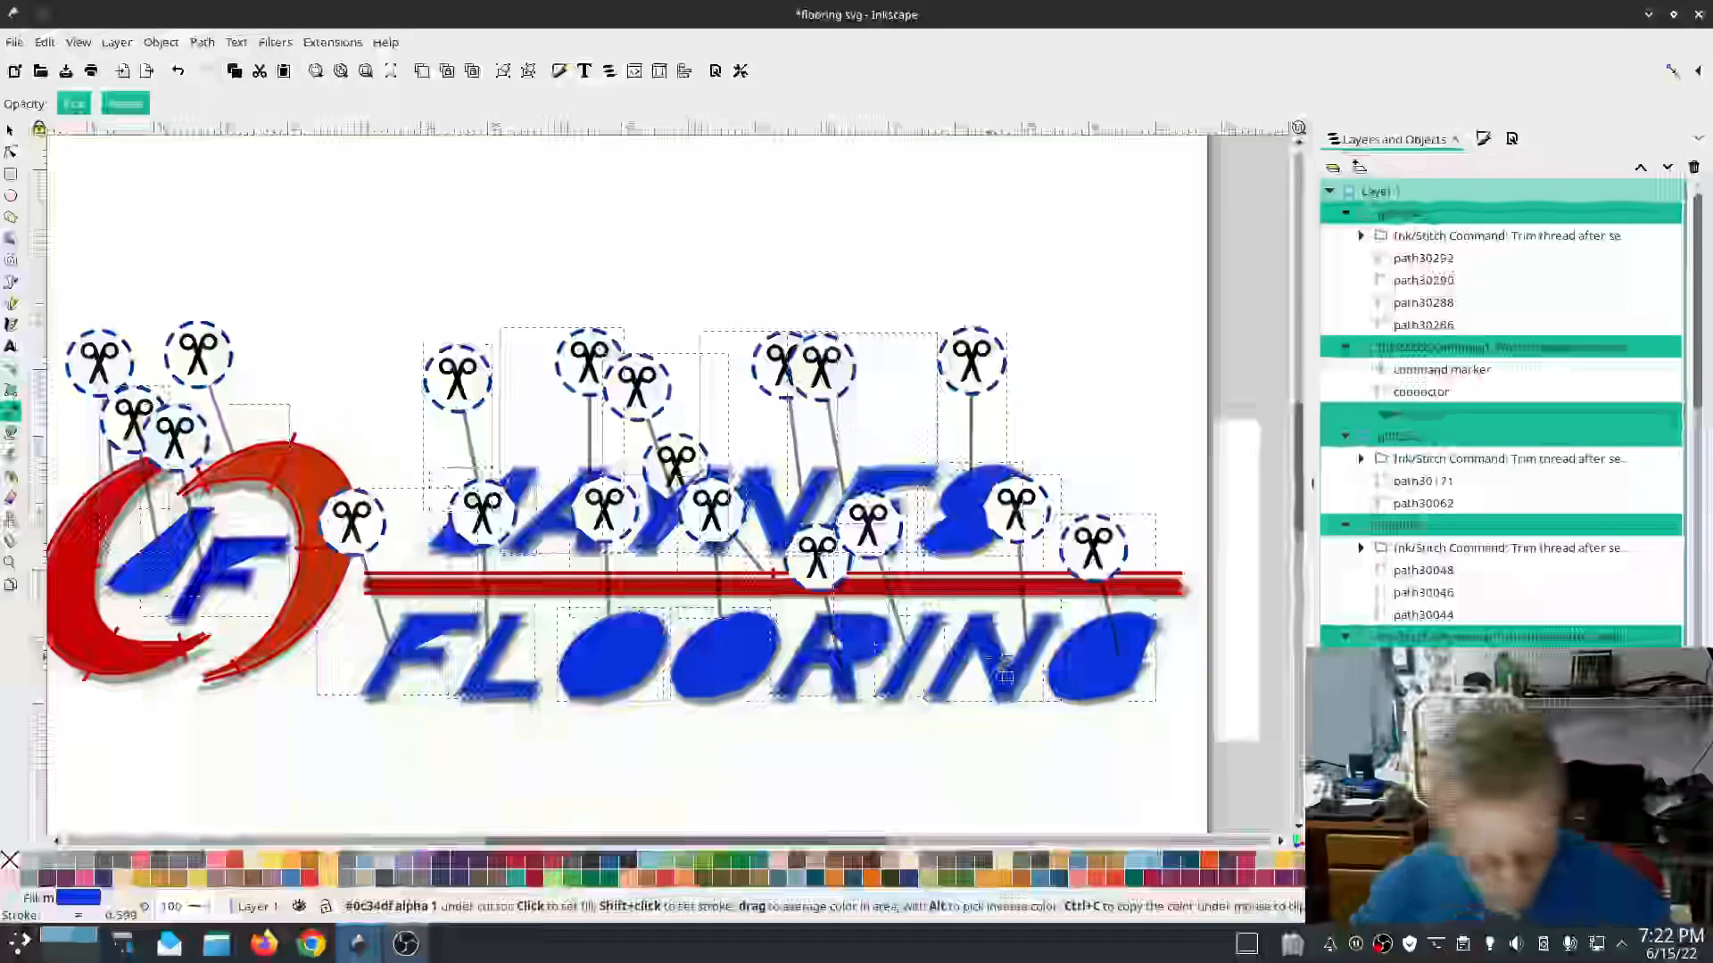
pyautogui.hotkey('ctrl', 'z')
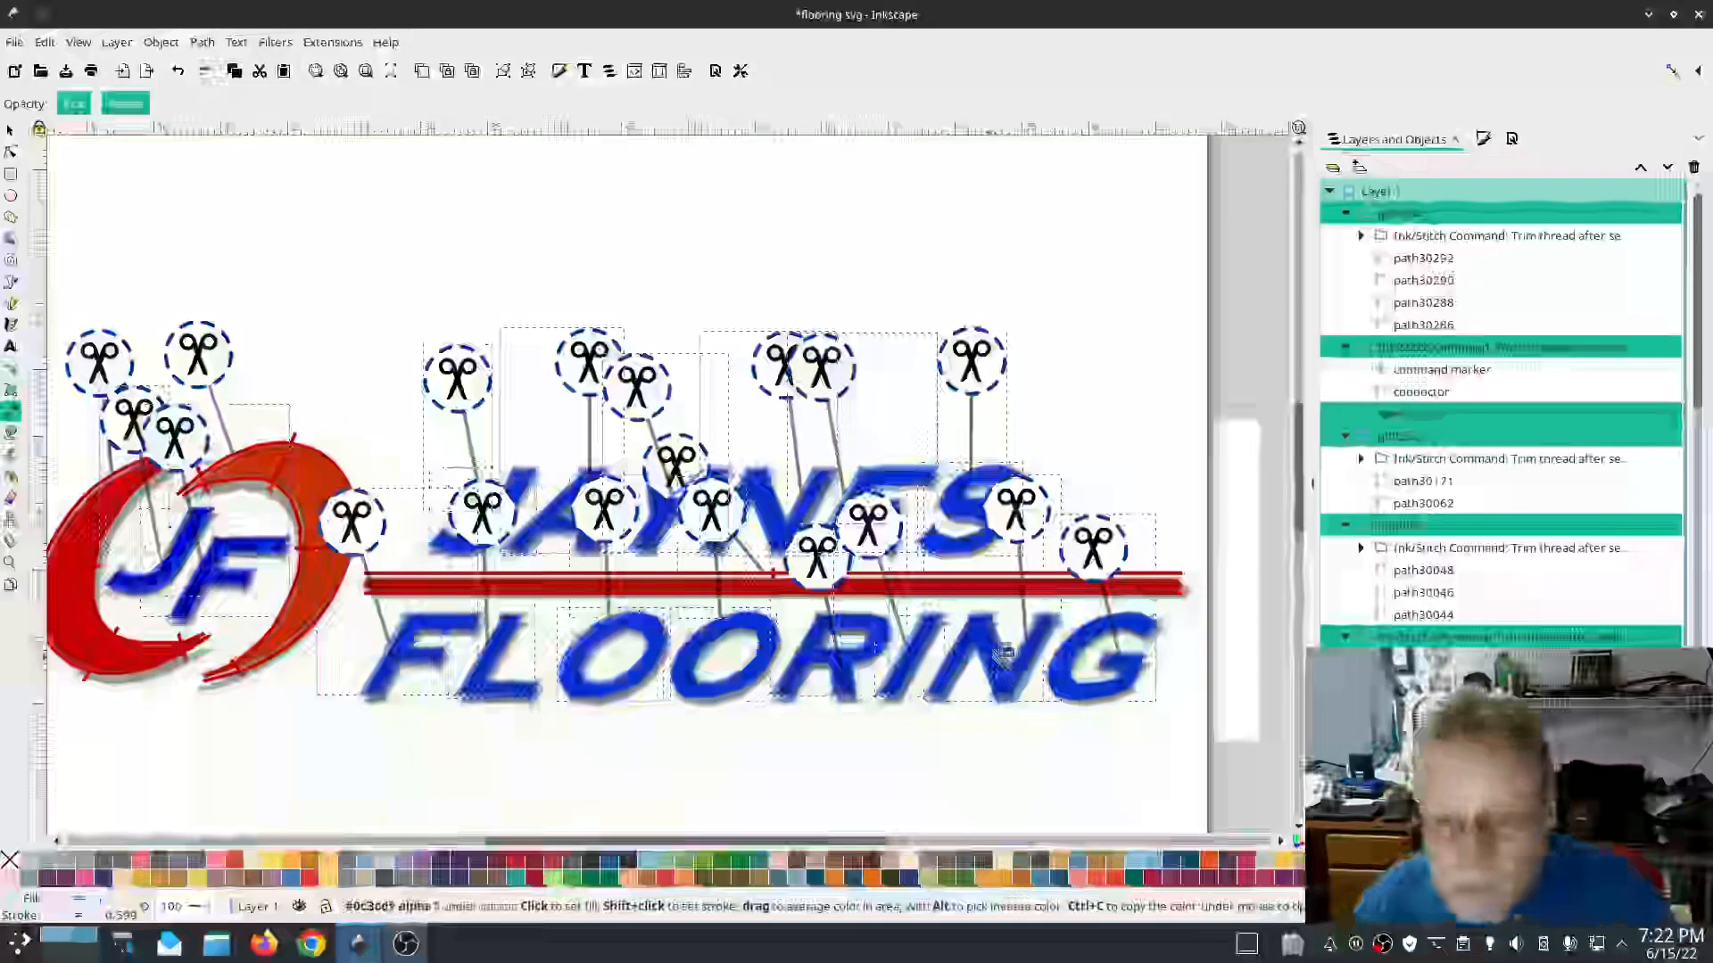
# Step: Set the stroke of the selected lettering and JF logo to the blue sampled from the N of FLOORING, and hide the background sign image
pyautogui.keyDown('shift'); pyautogui.click(999, 649); pyautogui.keyUp('shift')
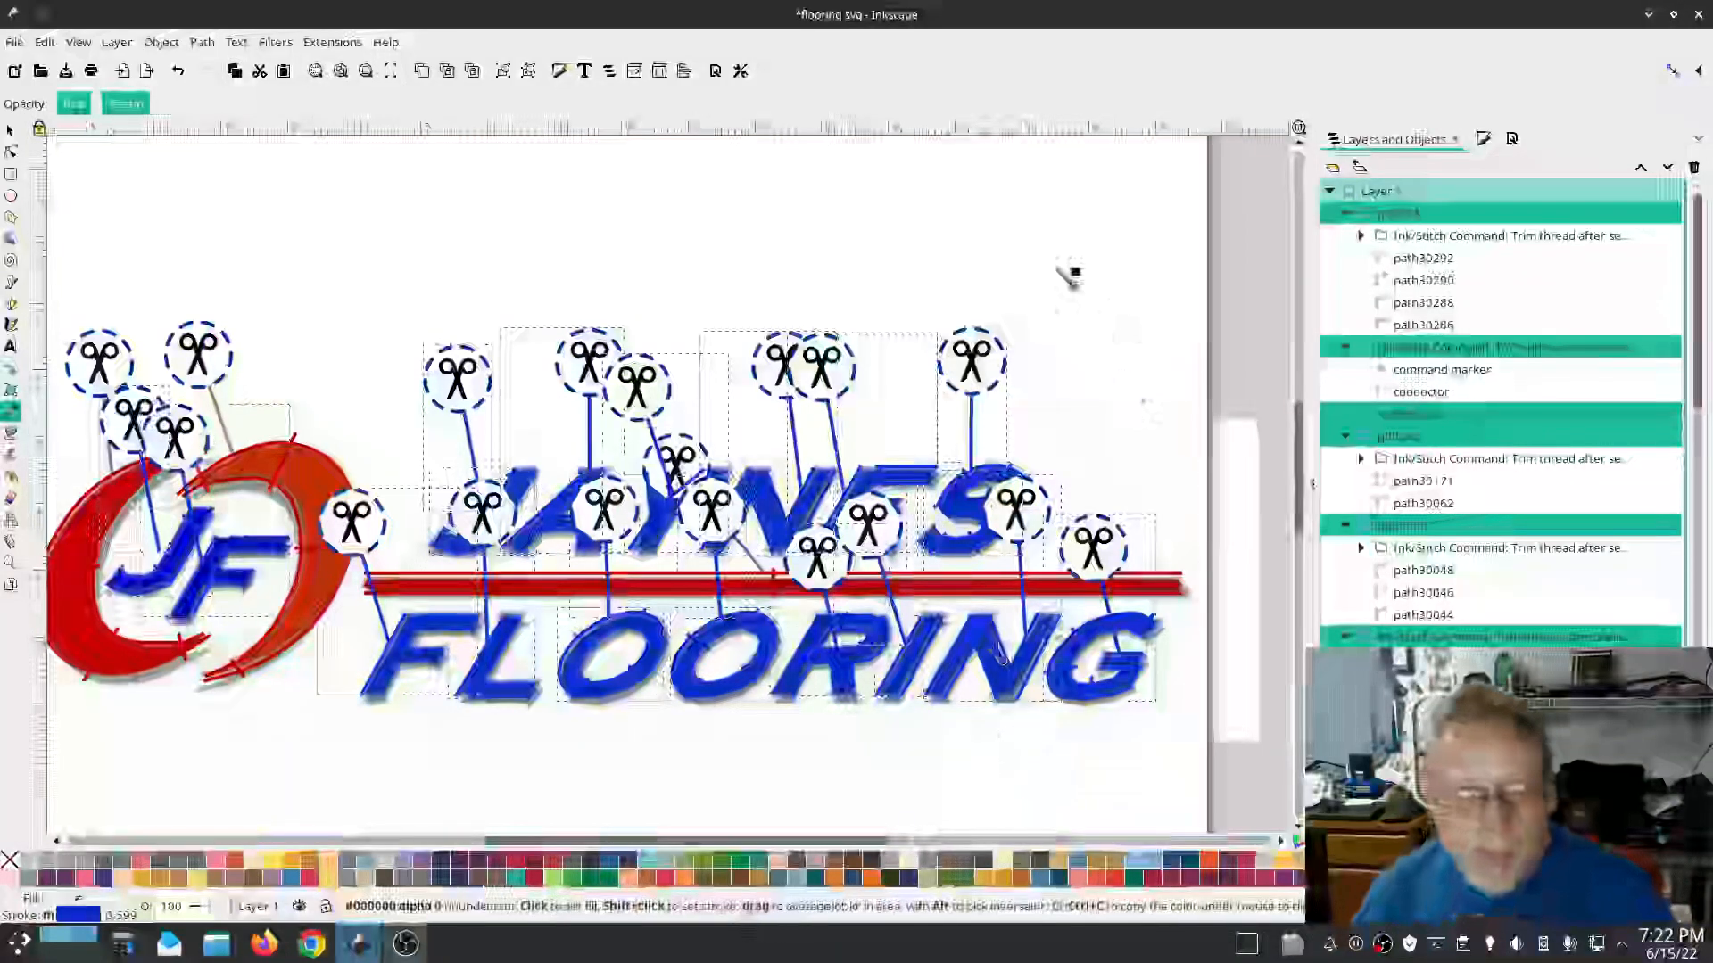
pyautogui.scroll(-5, 1507, 401)
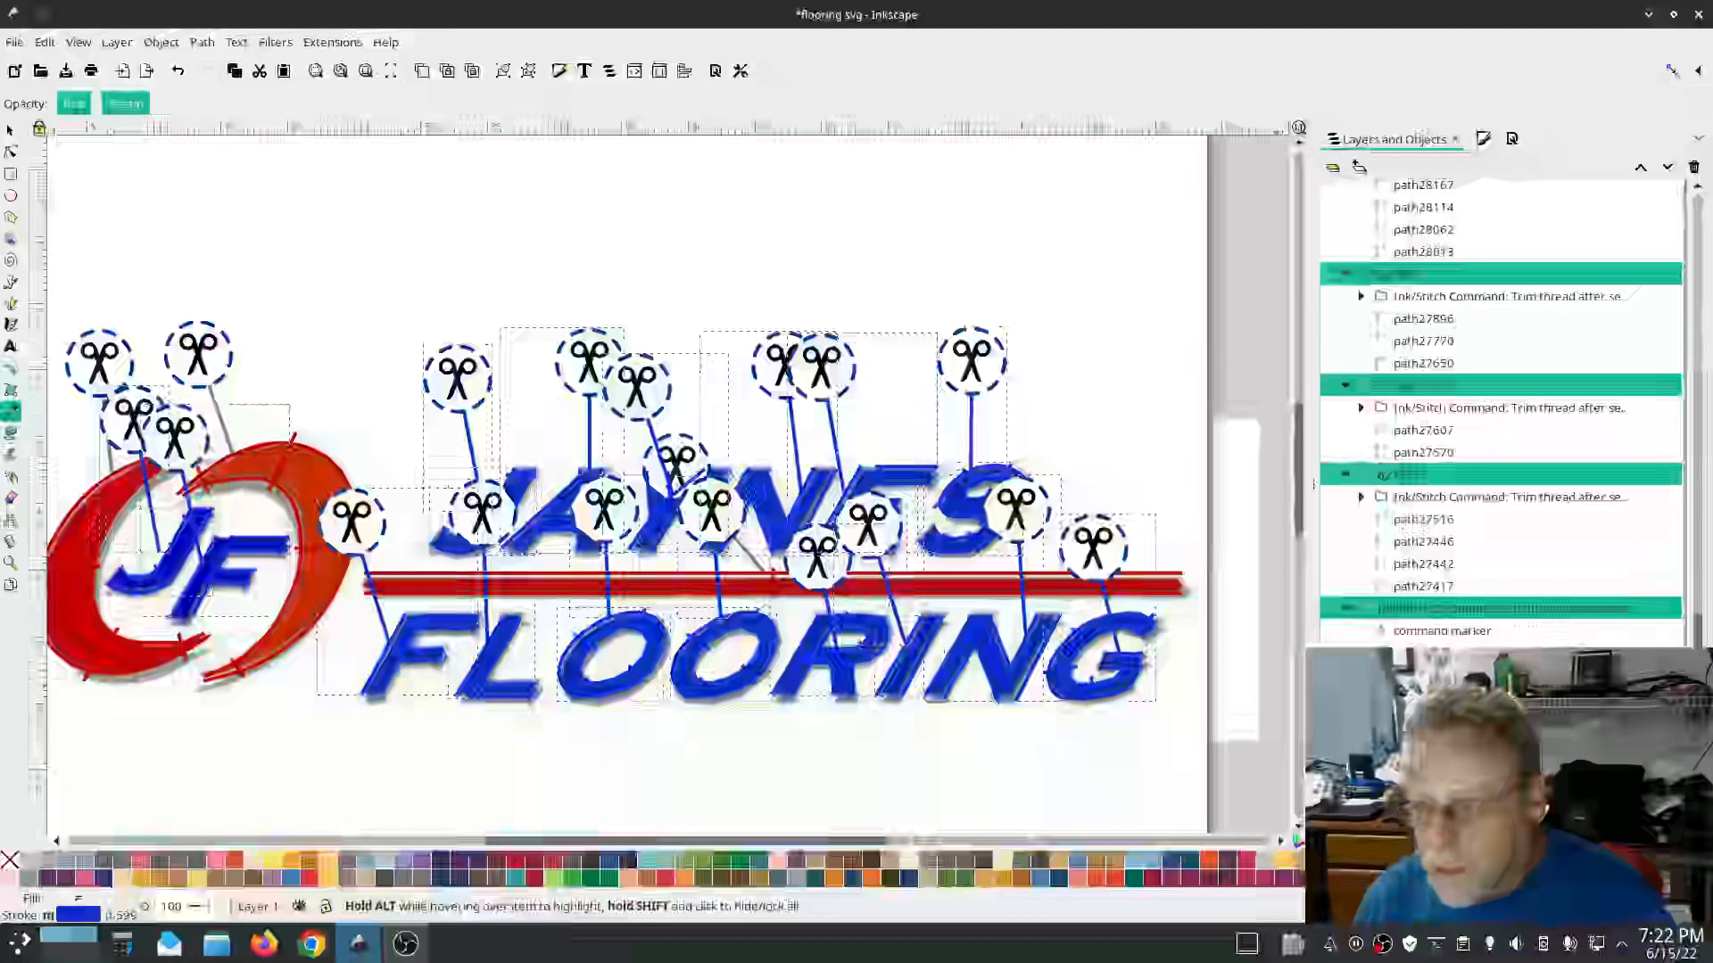
pyautogui.click(1643, 898)
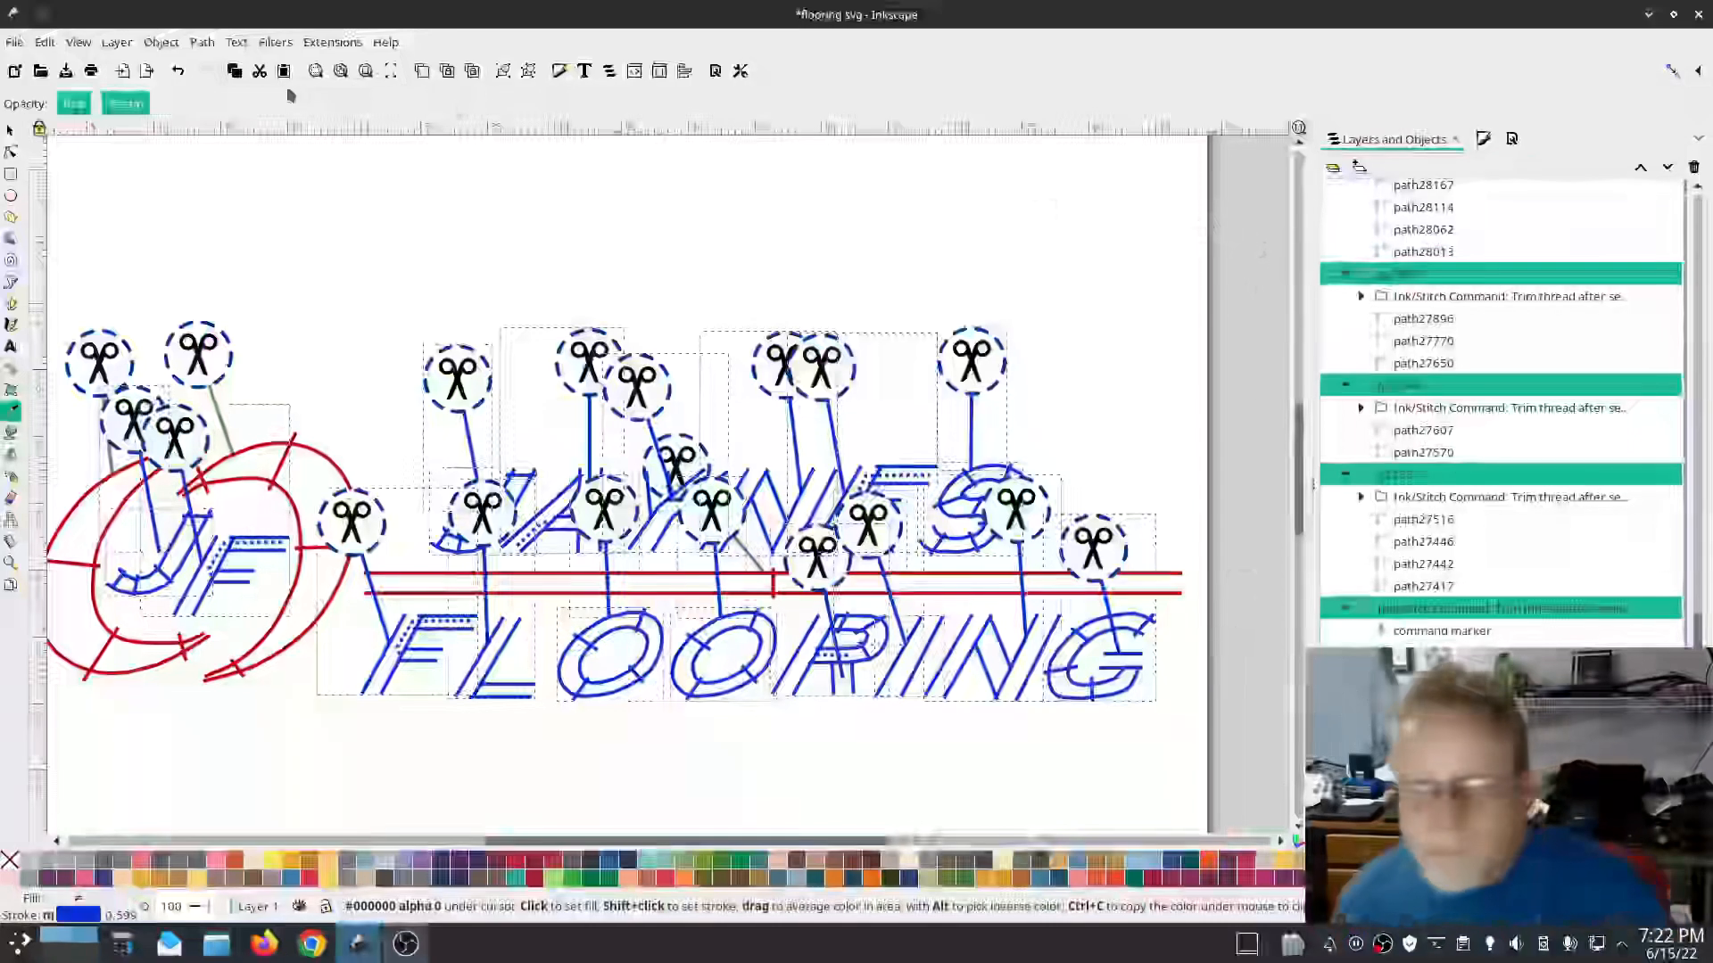
# Step: Preview the stitch-out of only the selected lettering in the Ink/Stitch simulator, and close the simulator
pyautogui.click(322, 45)
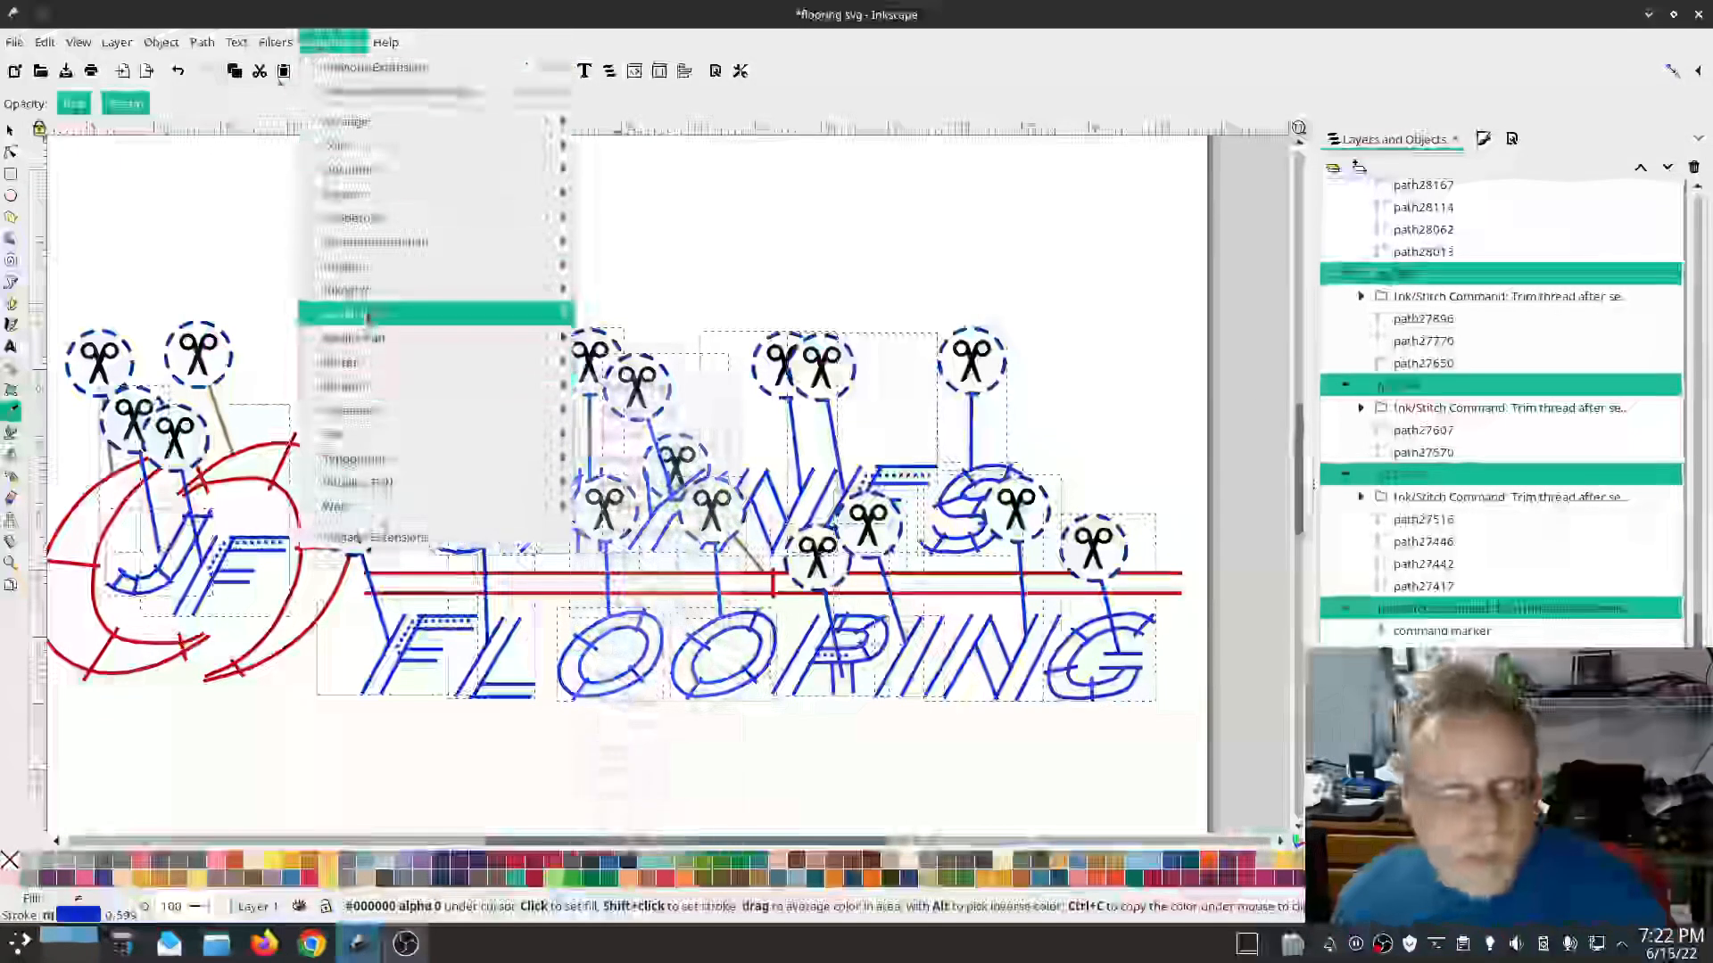
pyautogui.moveTo(419, 290)
pyautogui.moveTo(669, 554)
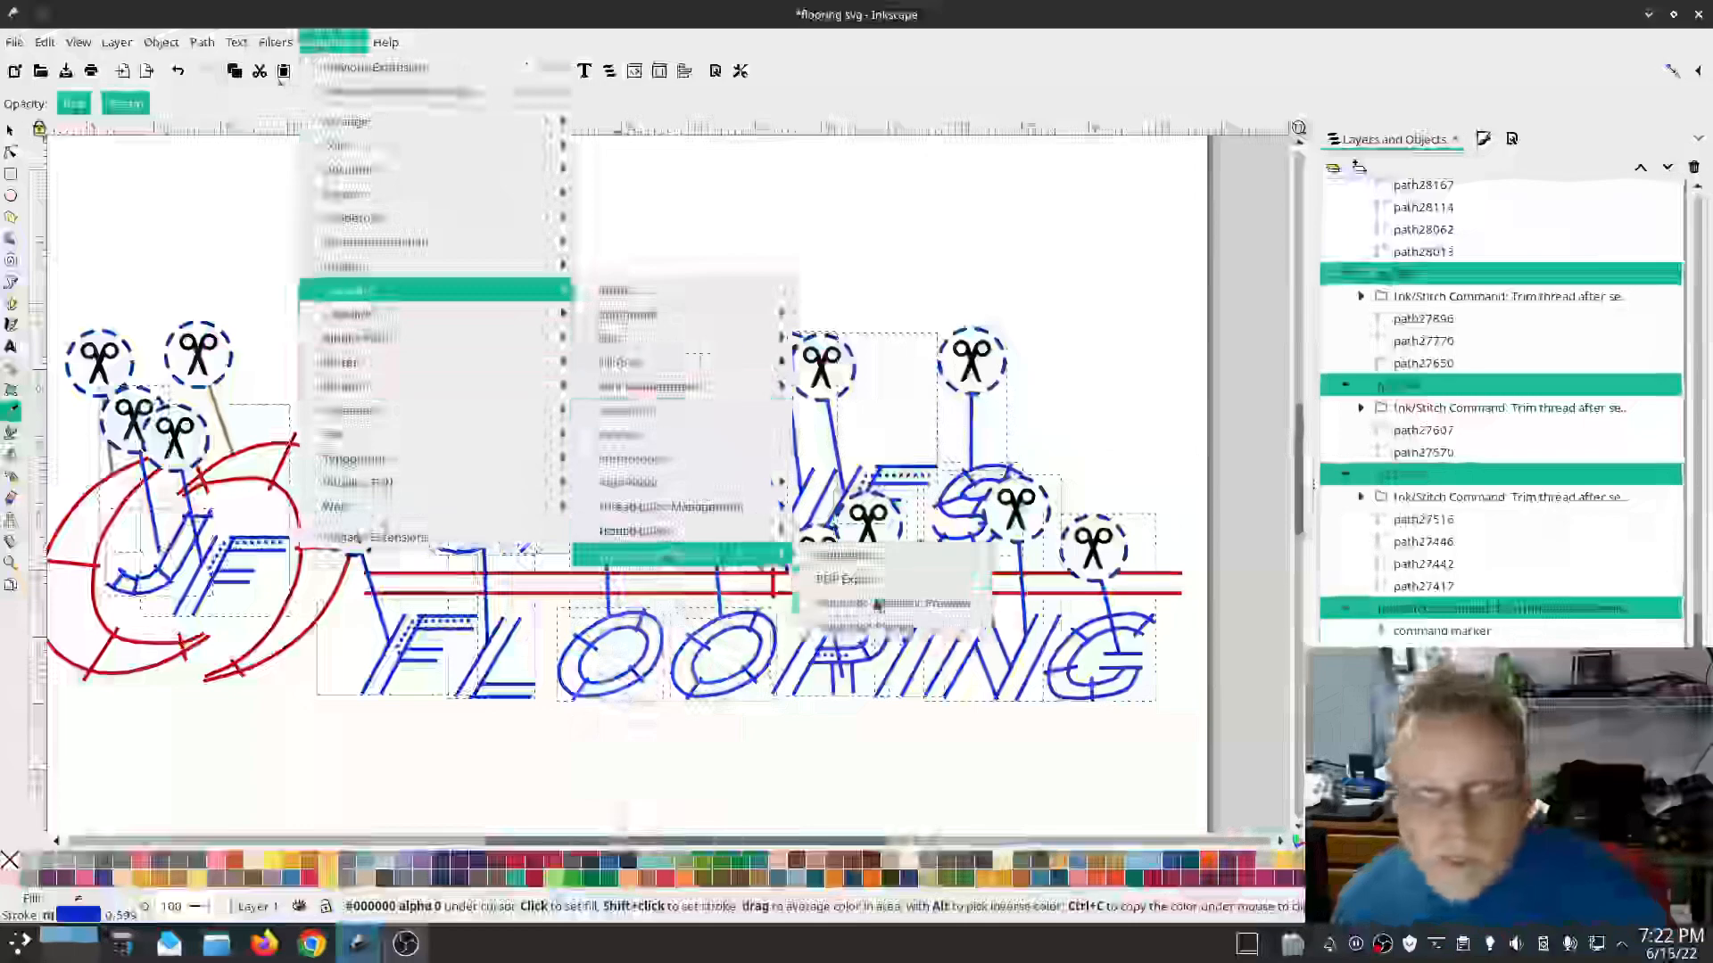
pyautogui.click(876, 605)
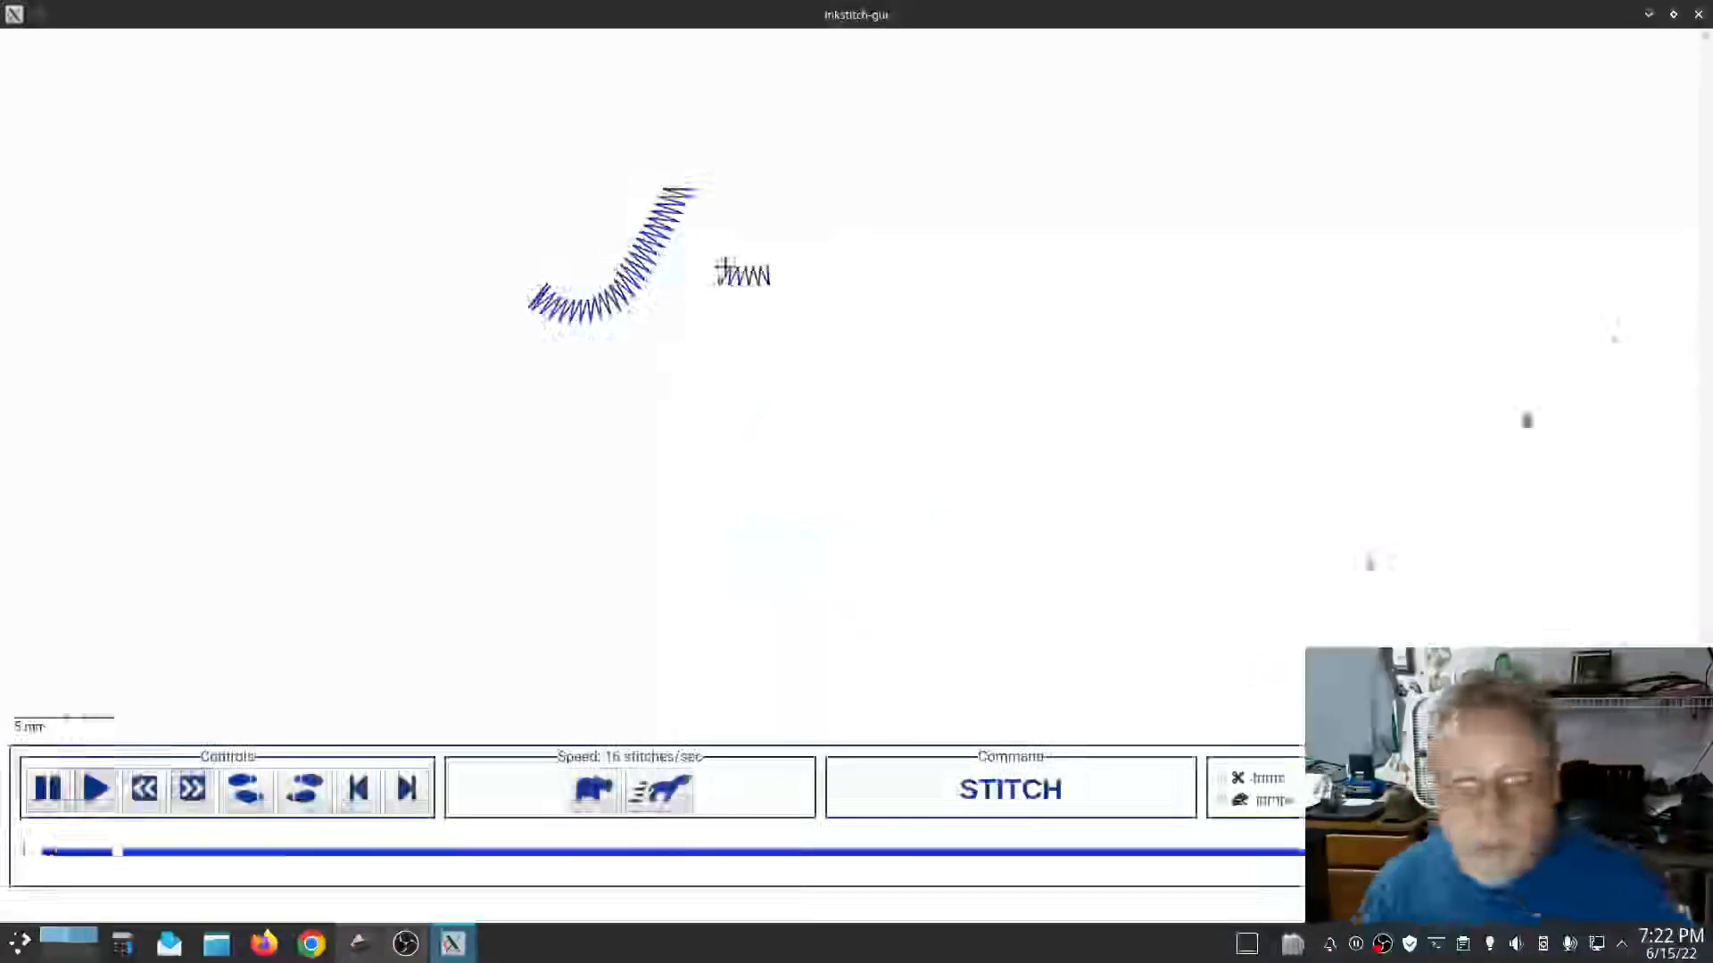
pyautogui.click(1698, 15)
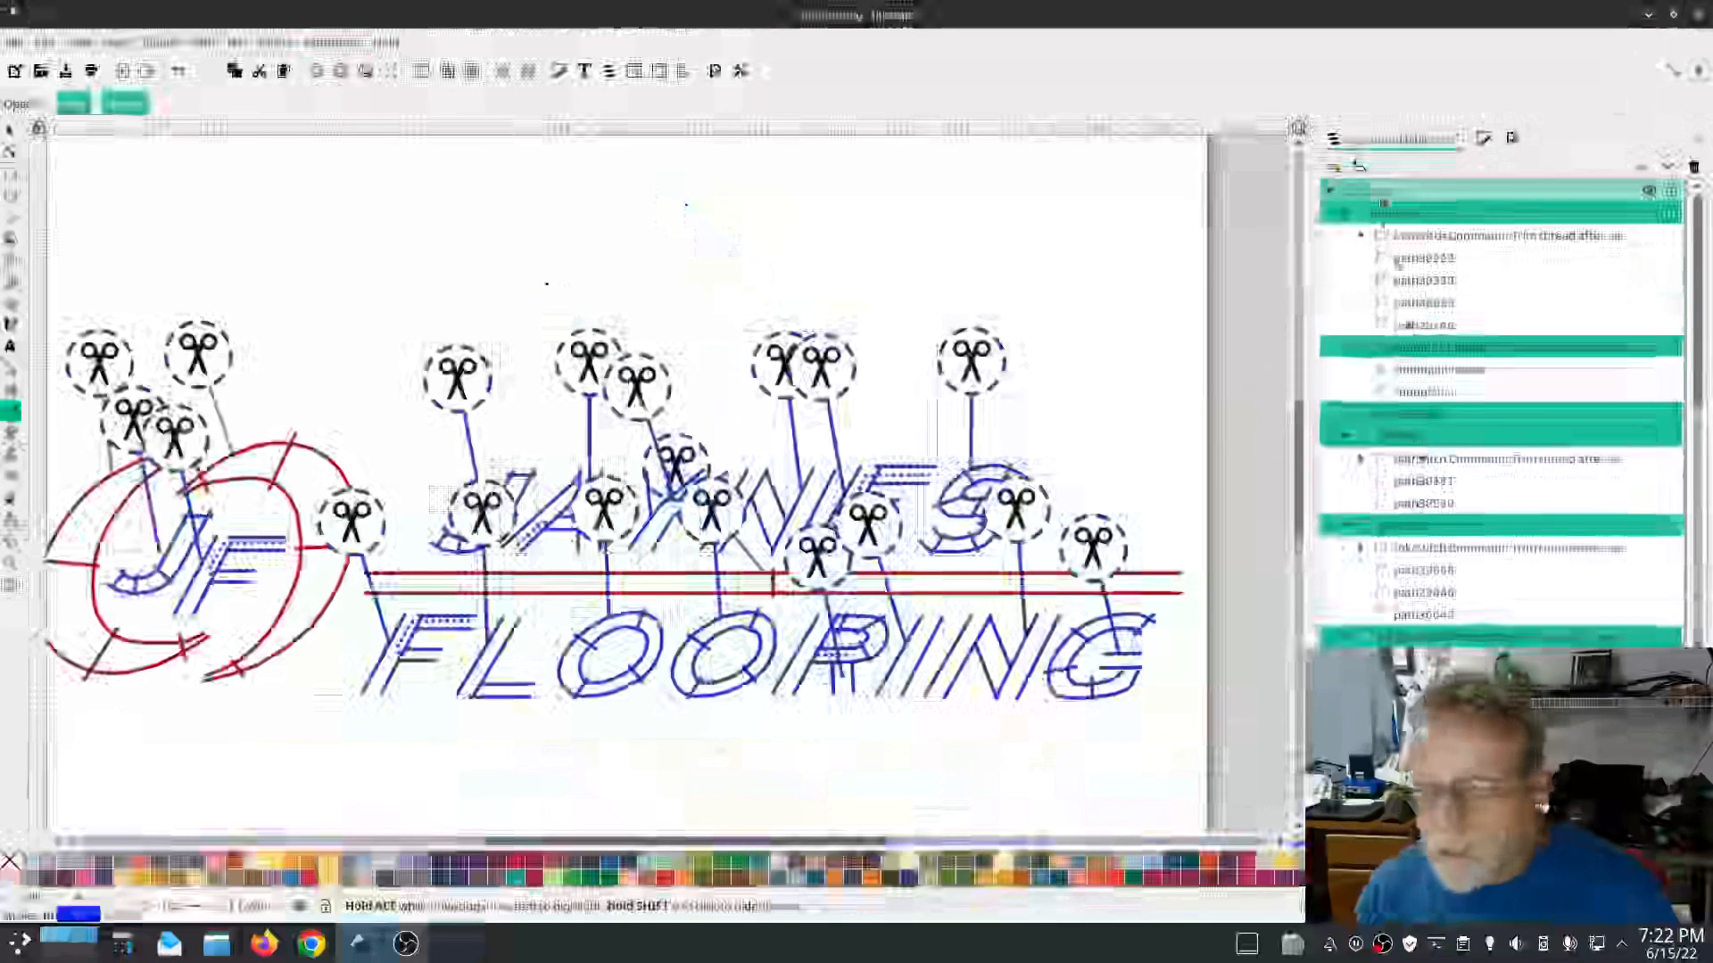
# Step: Simulate the stitch-out of the whole layer in Ink/Stitch and speed up the playback several times
pyautogui.click(332, 41)
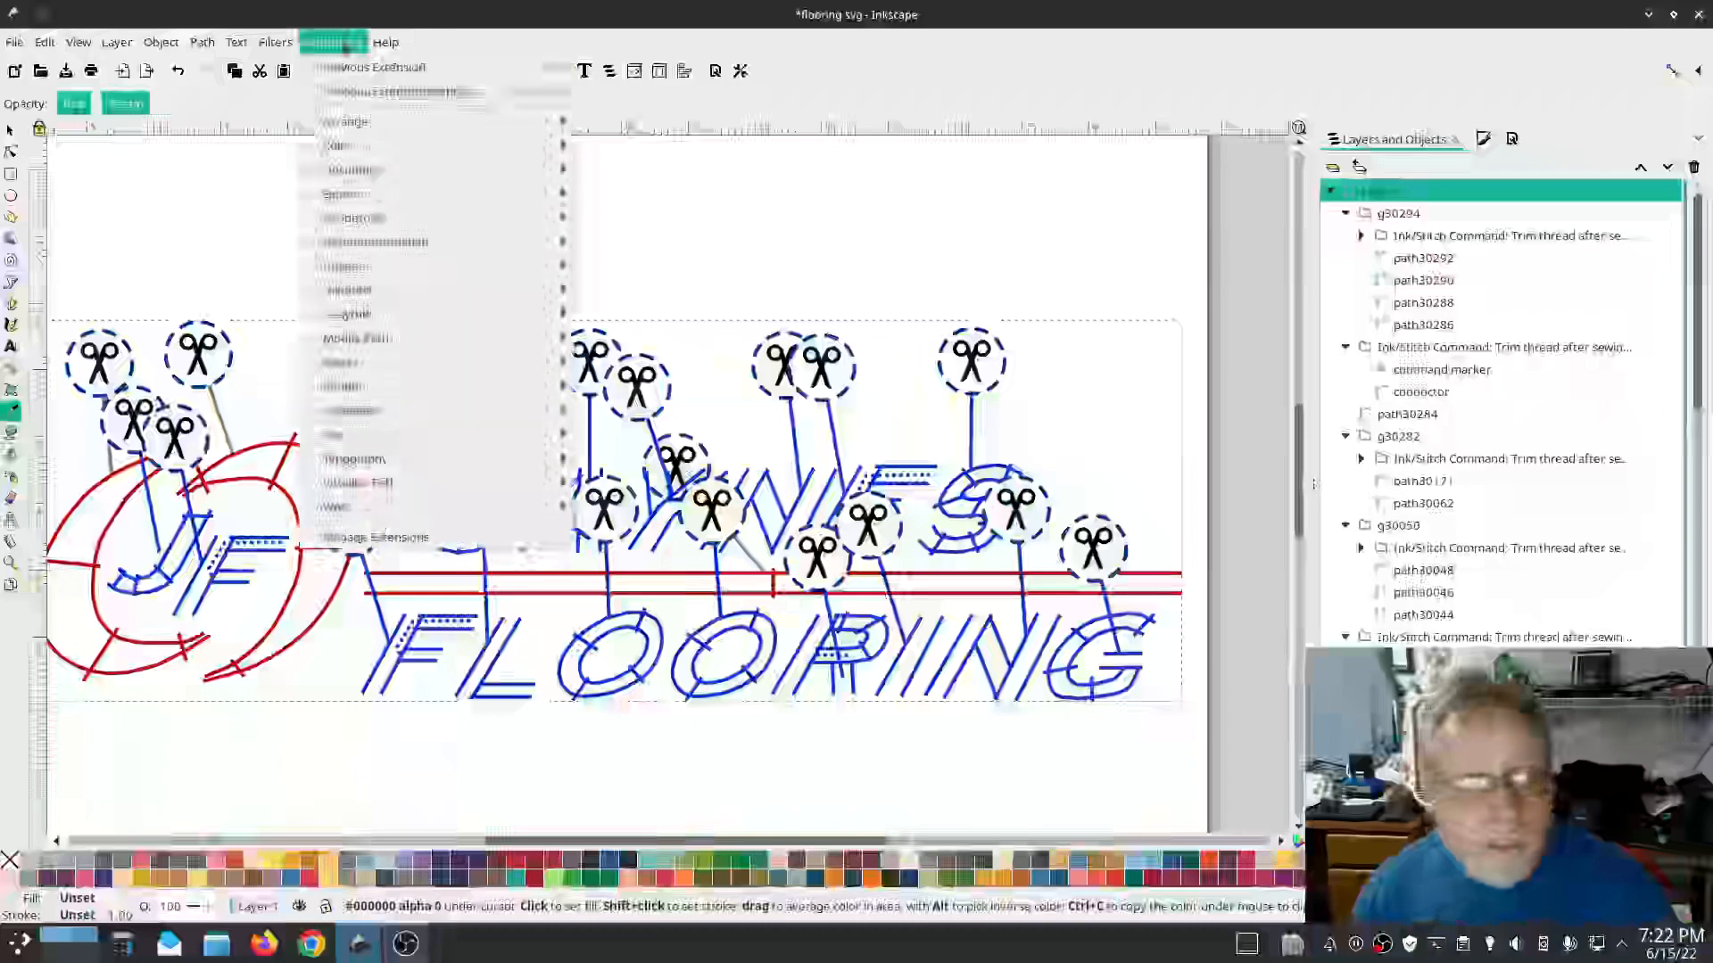
pyautogui.moveTo(356, 290)
pyautogui.moveTo(622, 532)
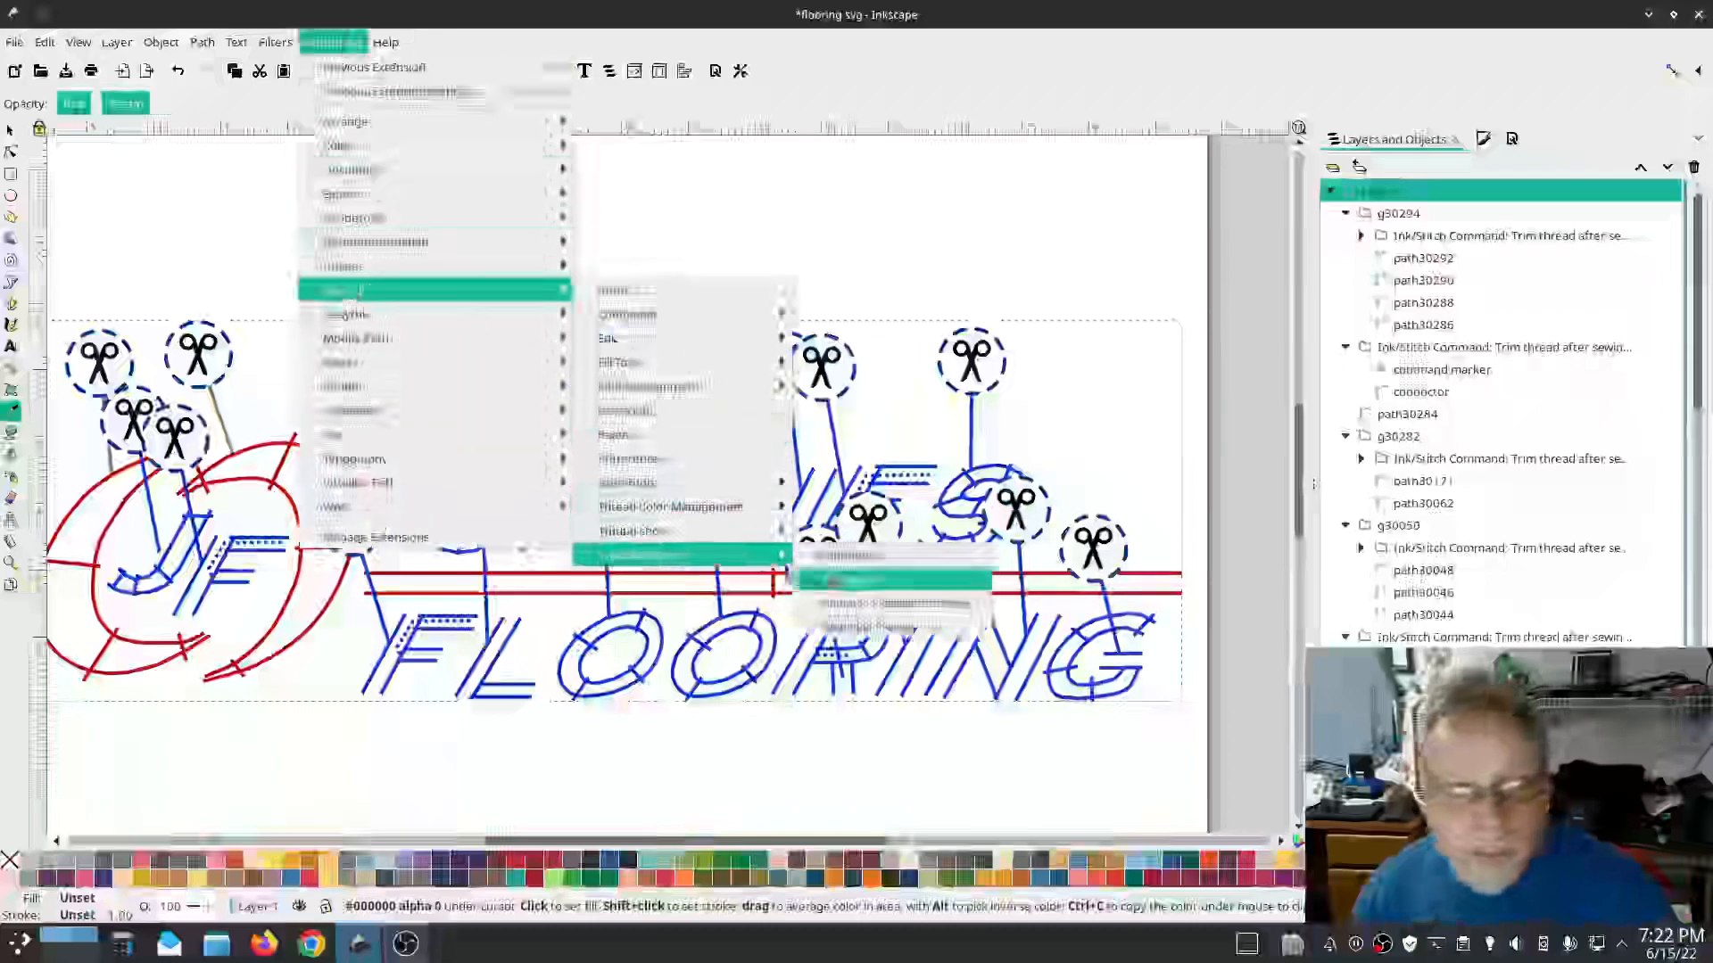
pyautogui.click(861, 625)
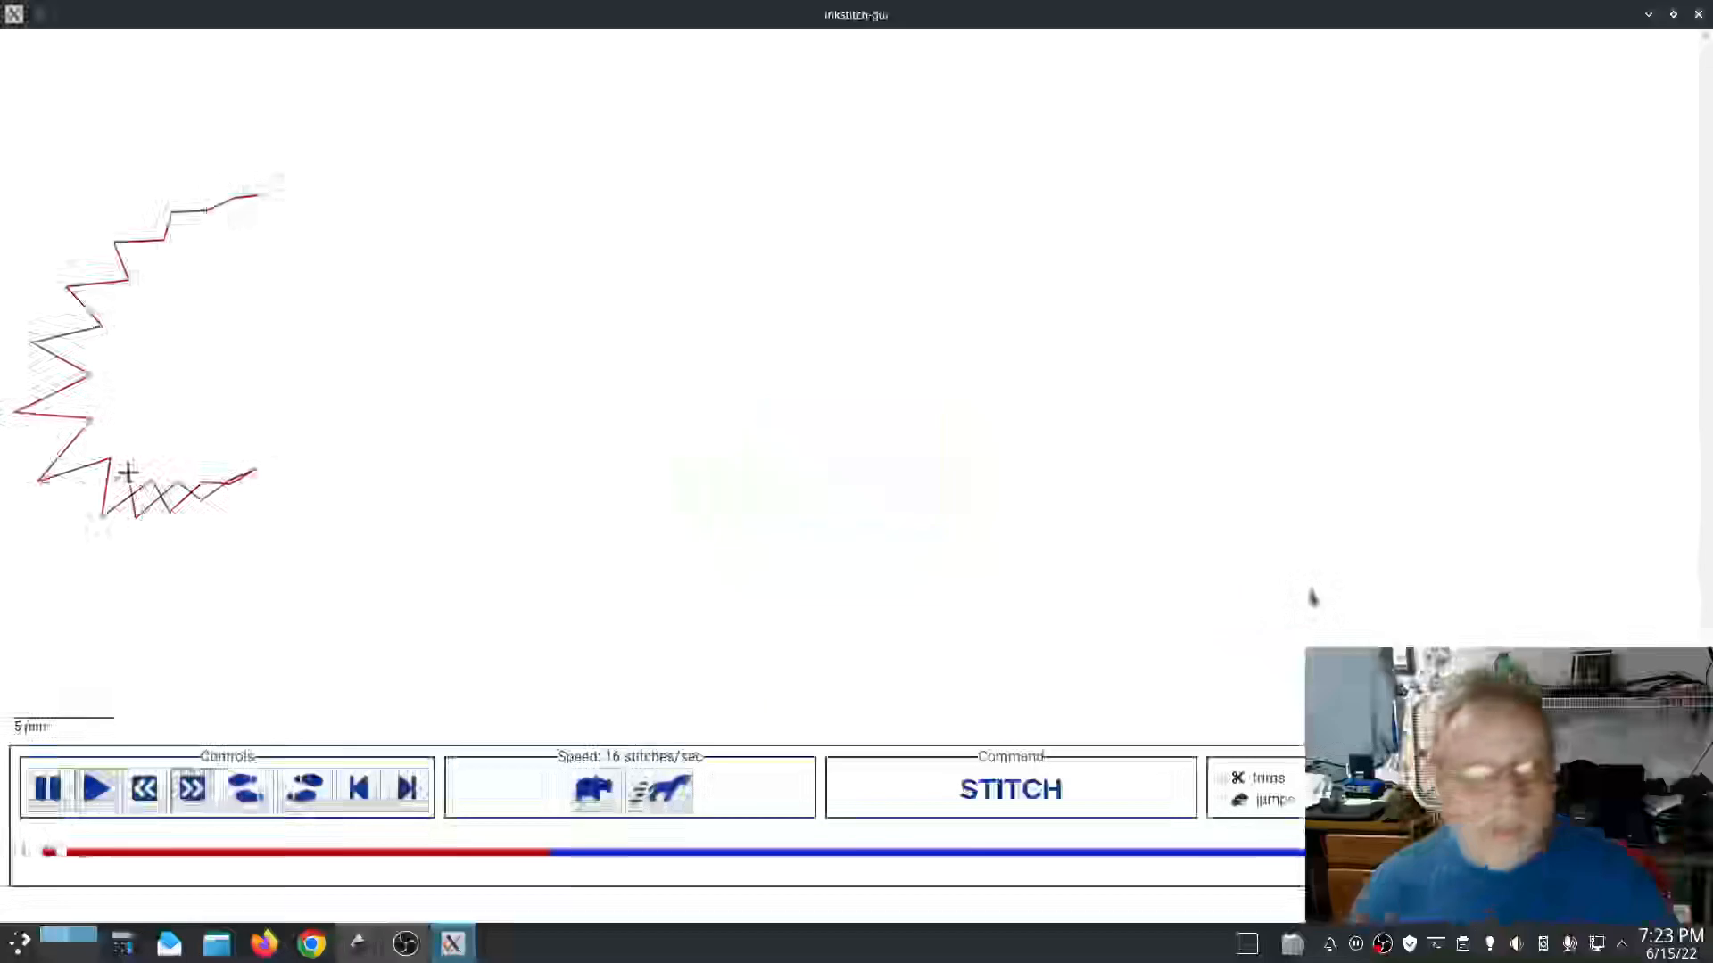
pyautogui.click(658, 791)
pyautogui.click(655, 792)
pyautogui.click(655, 792)
pyautogui.click(655, 792)
pyautogui.click(656, 792)
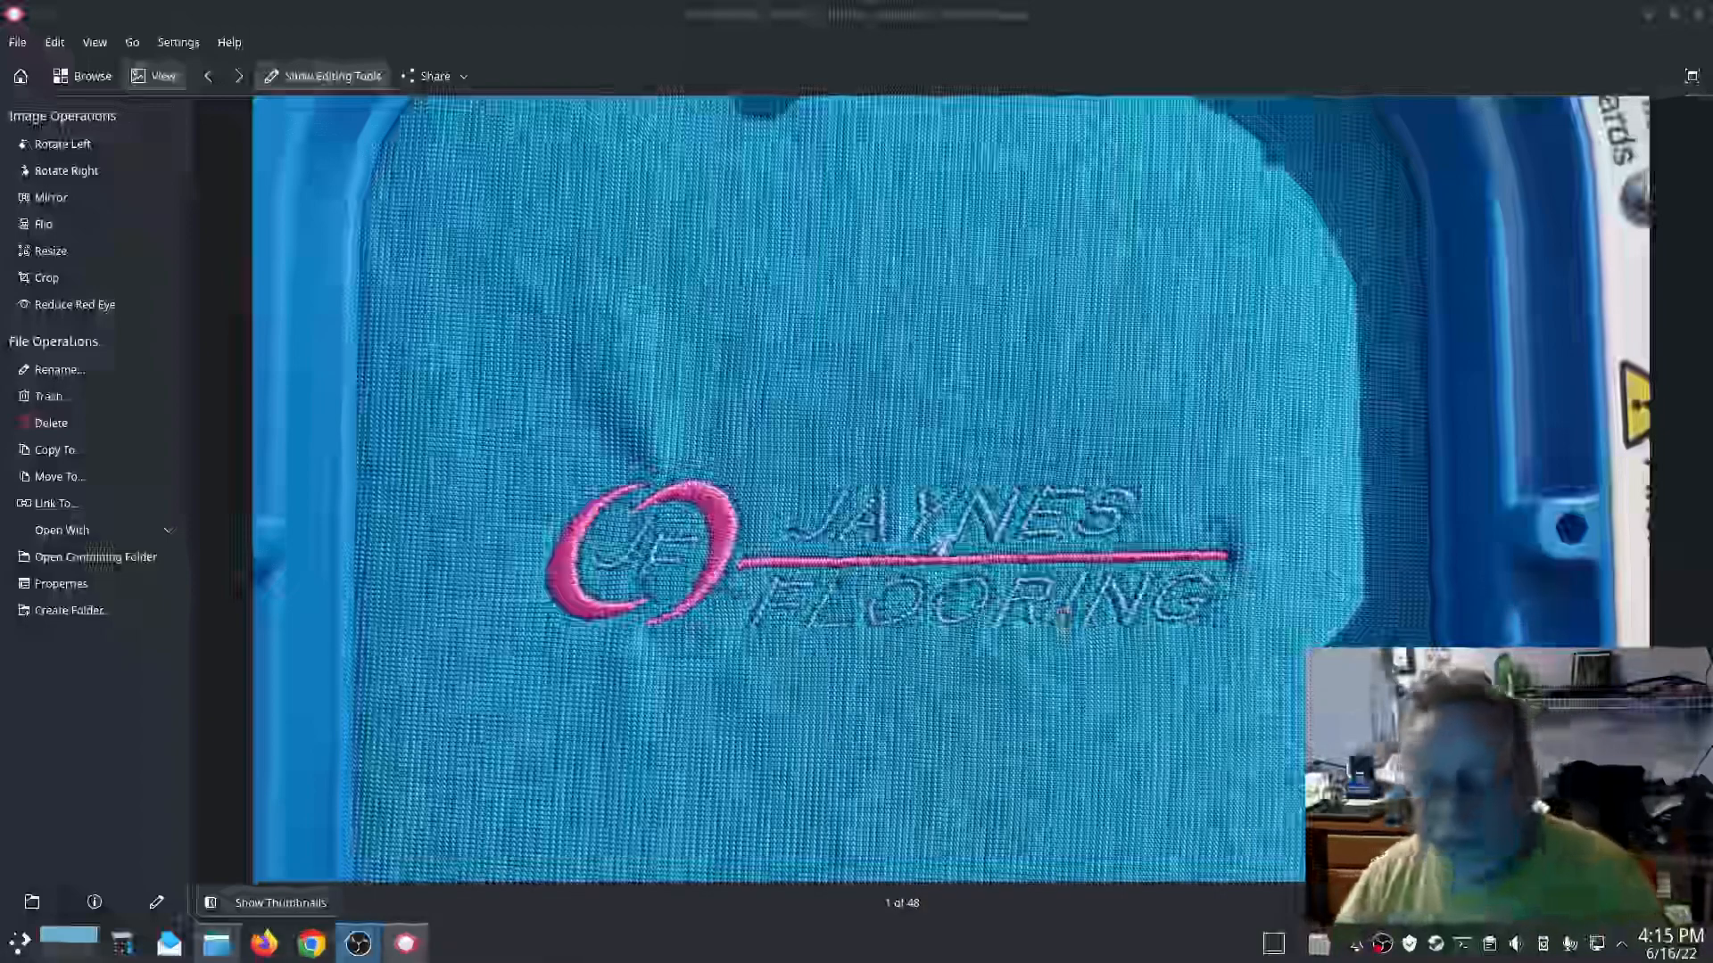
# Step: Examine the photo of the embroidered sample up close in Gwenview, and close the image viewer
pyautogui.scroll(1, 948, 615)
pyautogui.scroll(1, 947, 612)
pyautogui.scroll(-1, 948, 612)
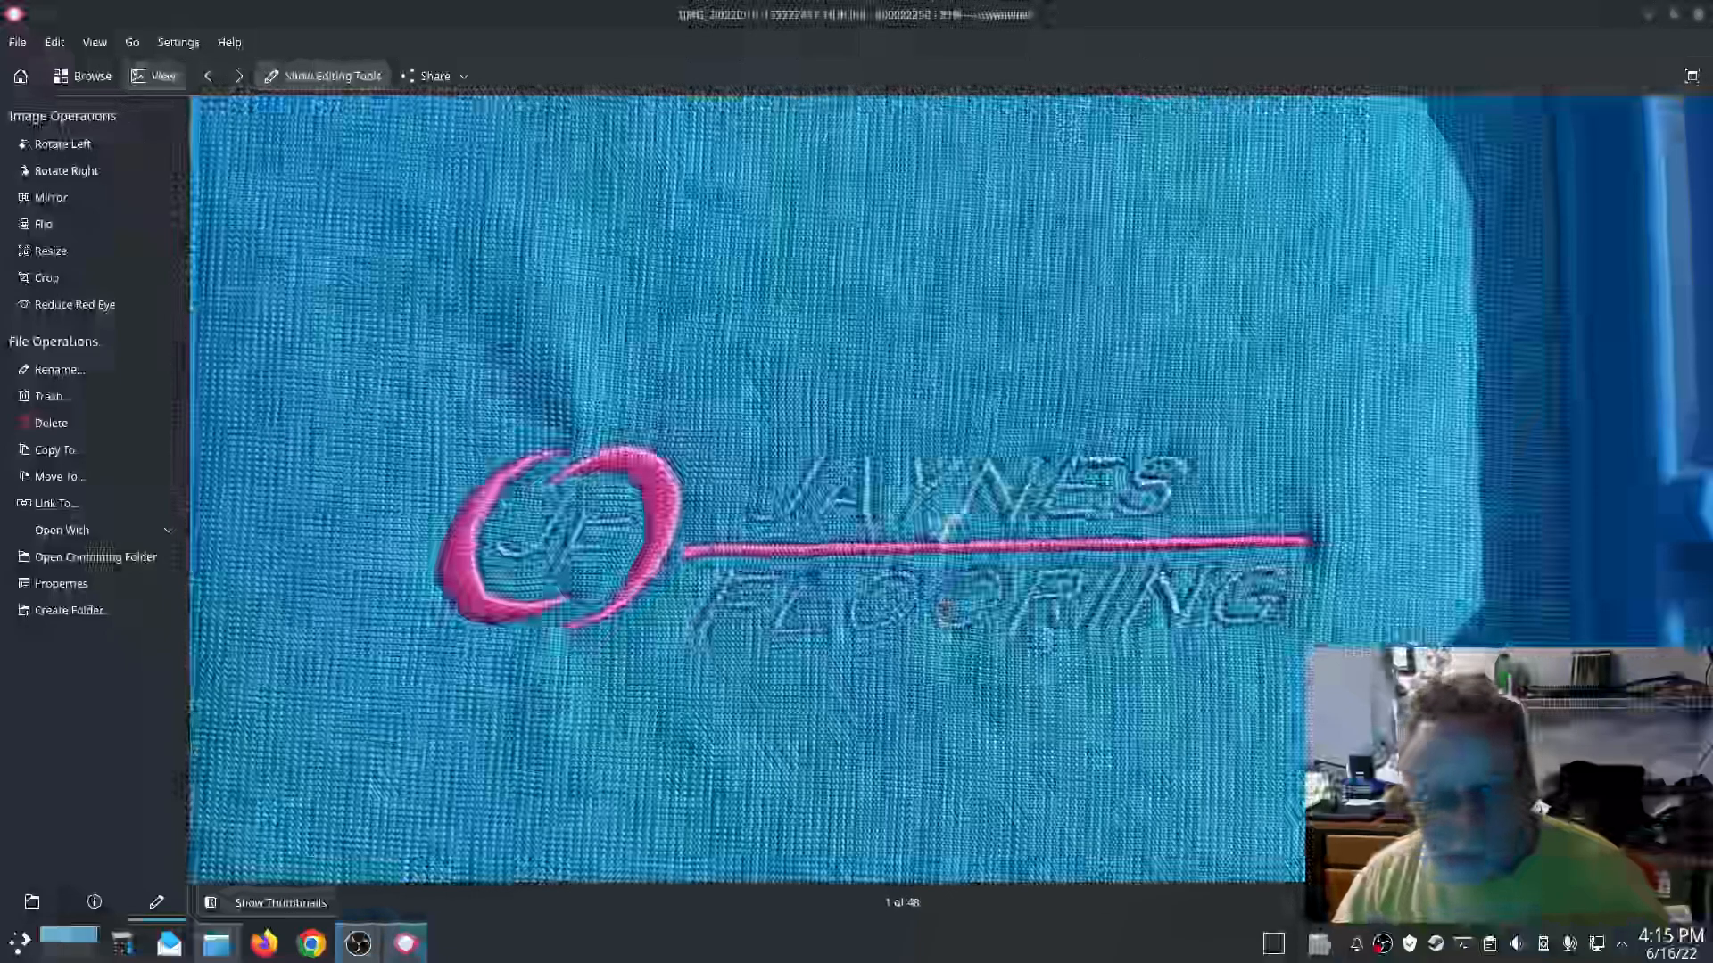
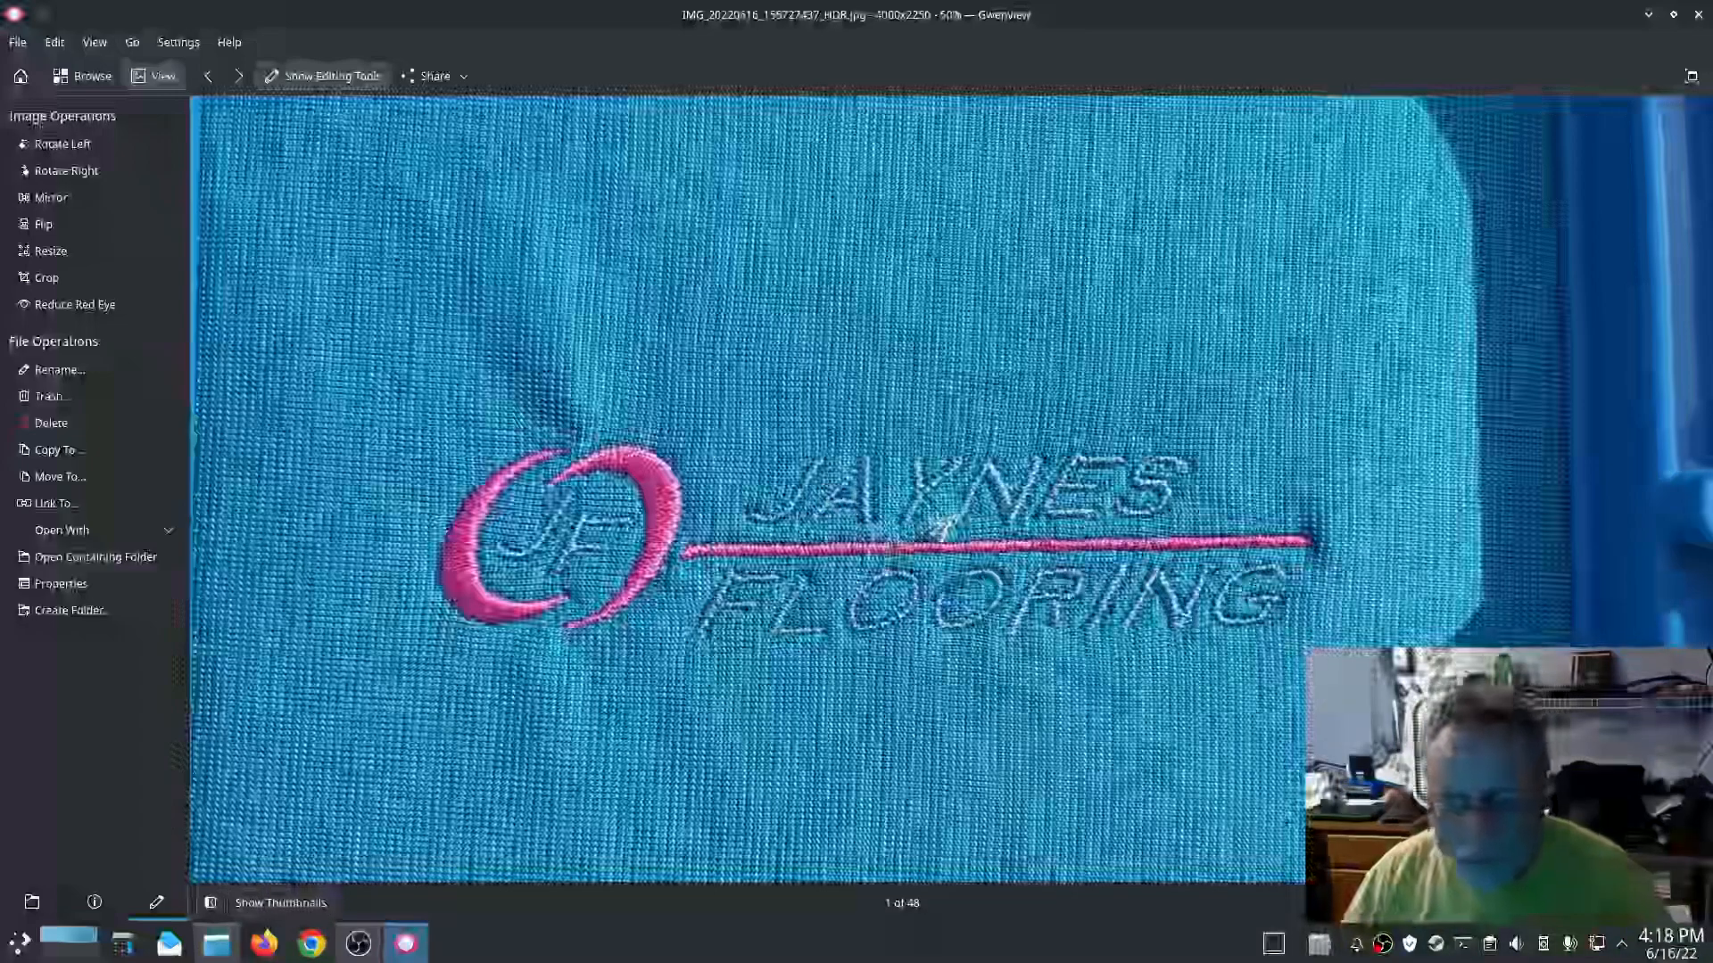
pyautogui.hotkey('ctrl', 'q')
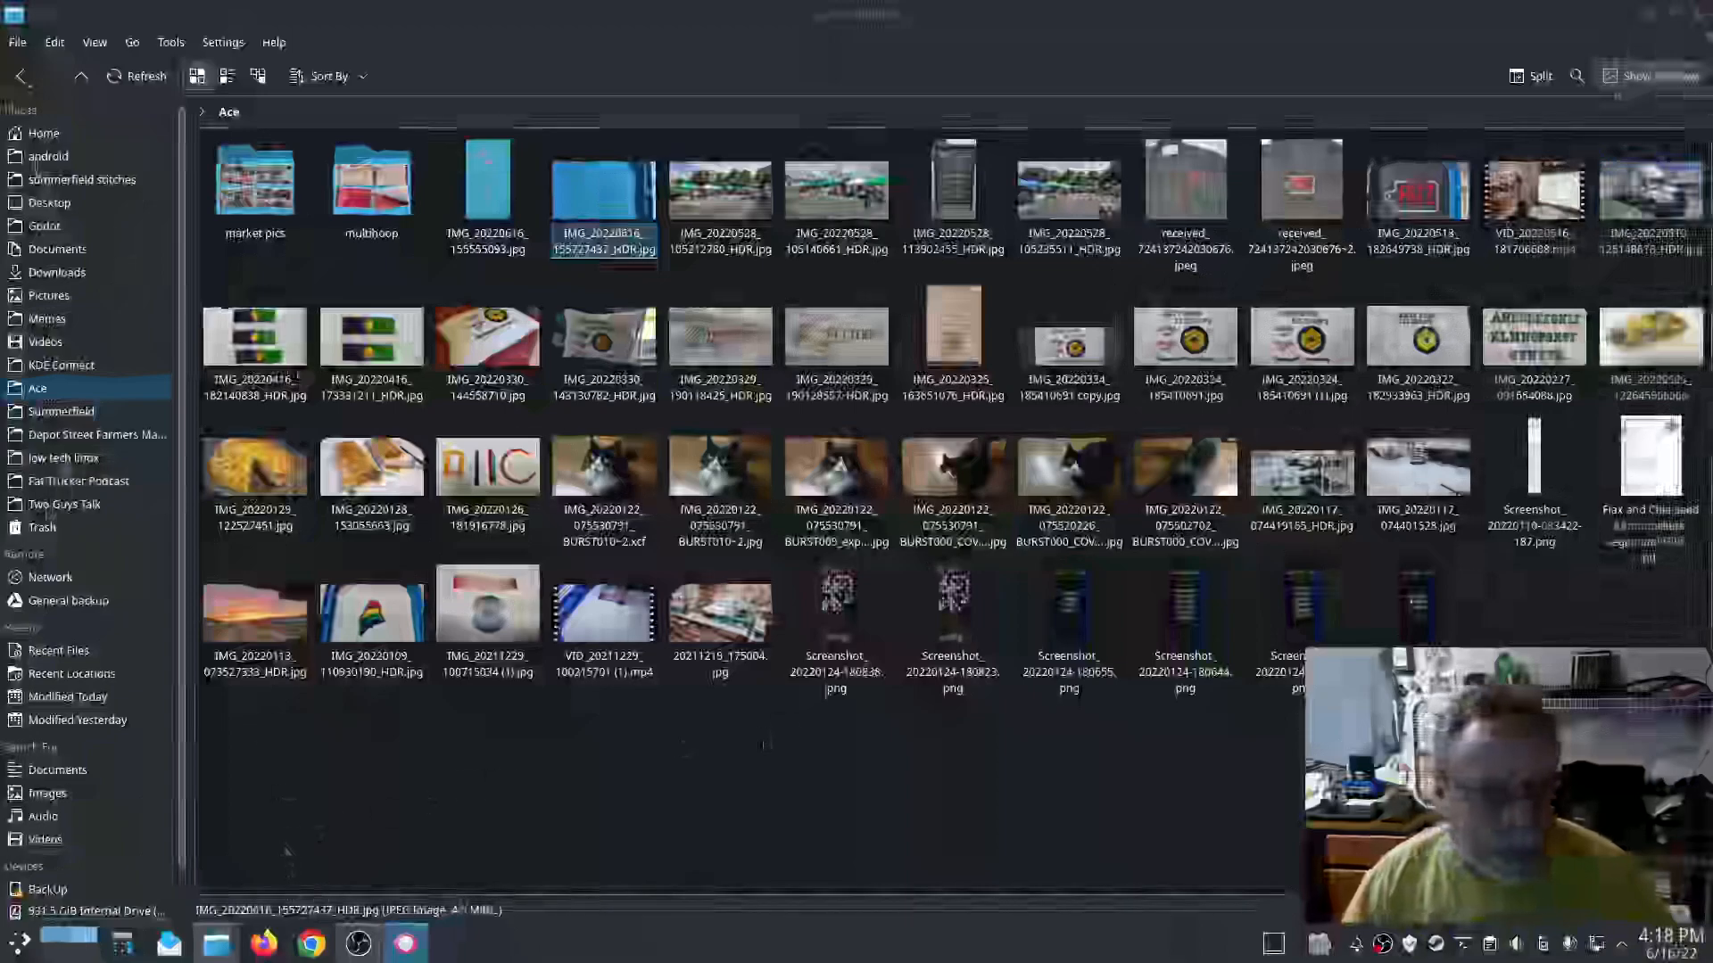
# Step: Open flooring.svg from the flooring folder of low tech linux in Inkscape, with the design filling the view
pyautogui.click(62, 458)
pyautogui.click(268, 192)
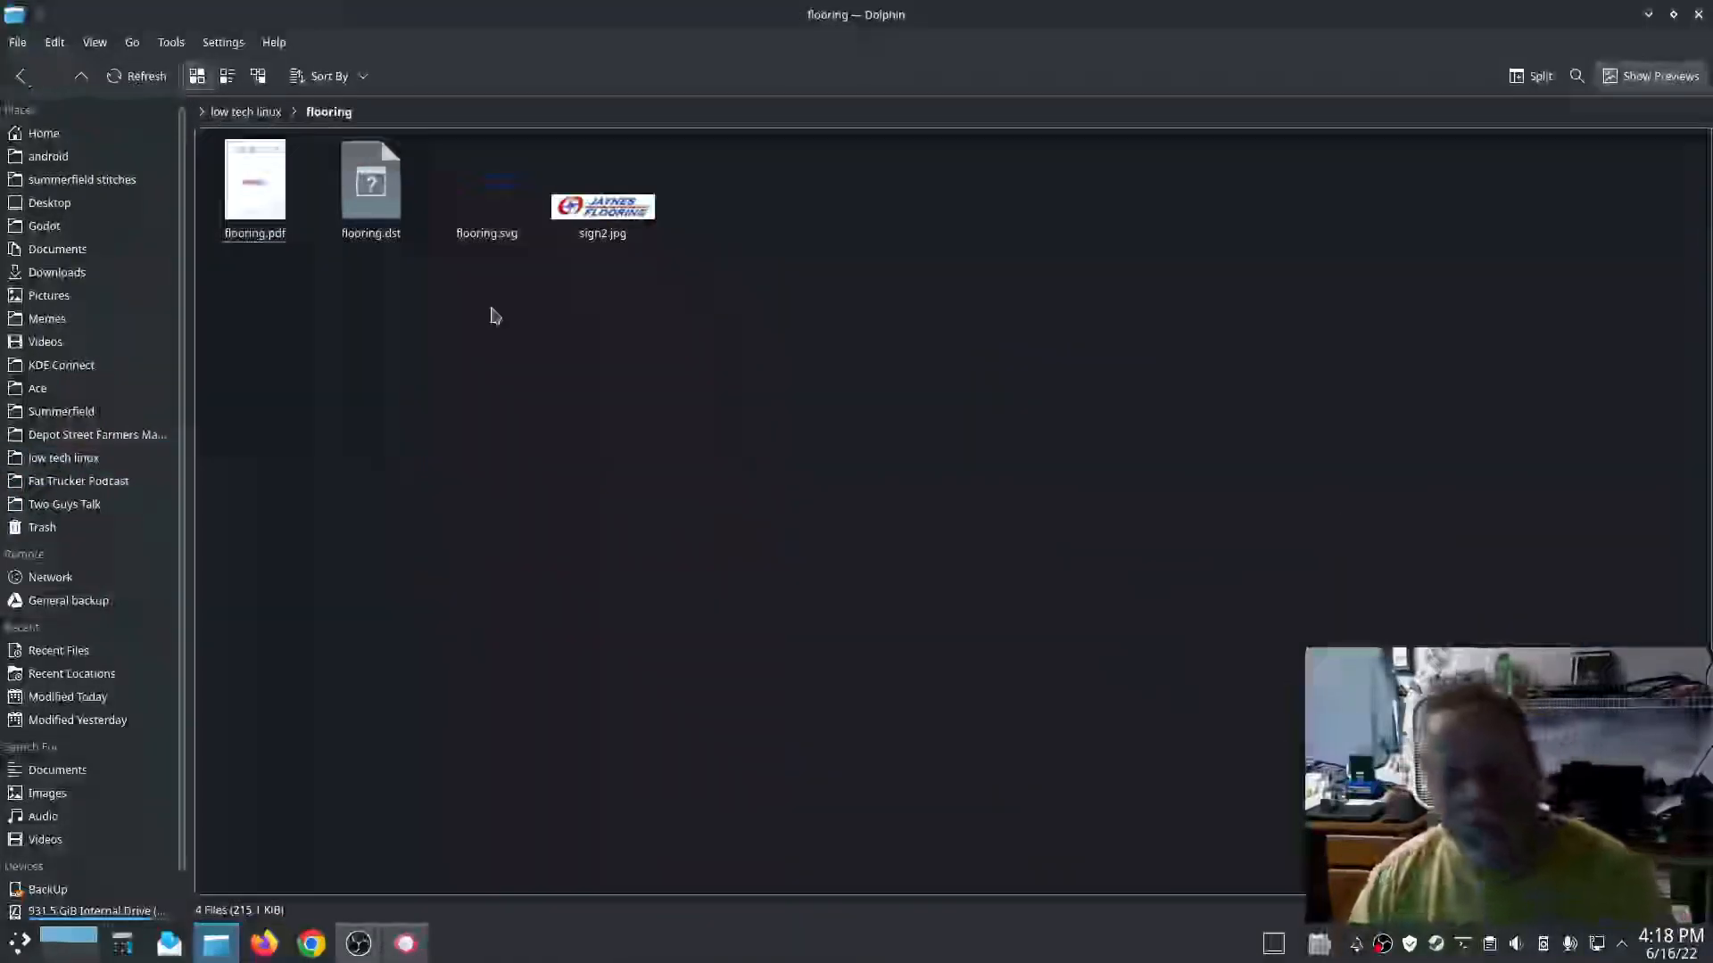
pyautogui.click(451, 146)
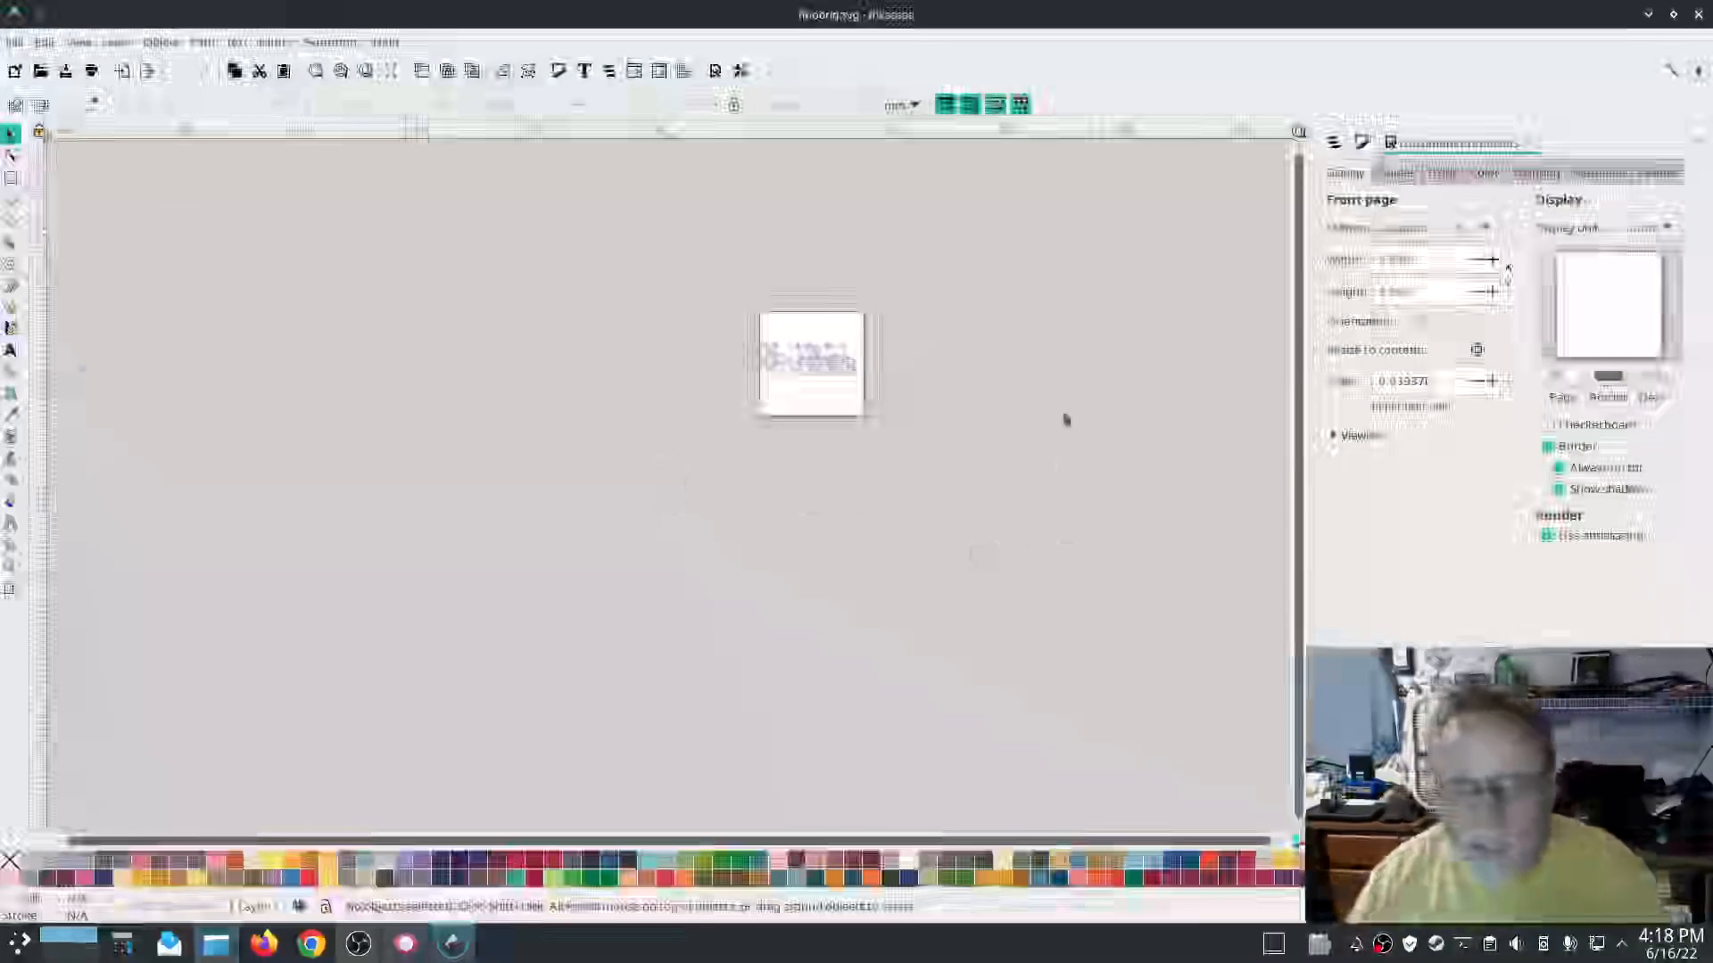
pyautogui.keyDown('ctrl'); pyautogui.scroll(5, 800, 355); pyautogui.keyUp('ctrl')
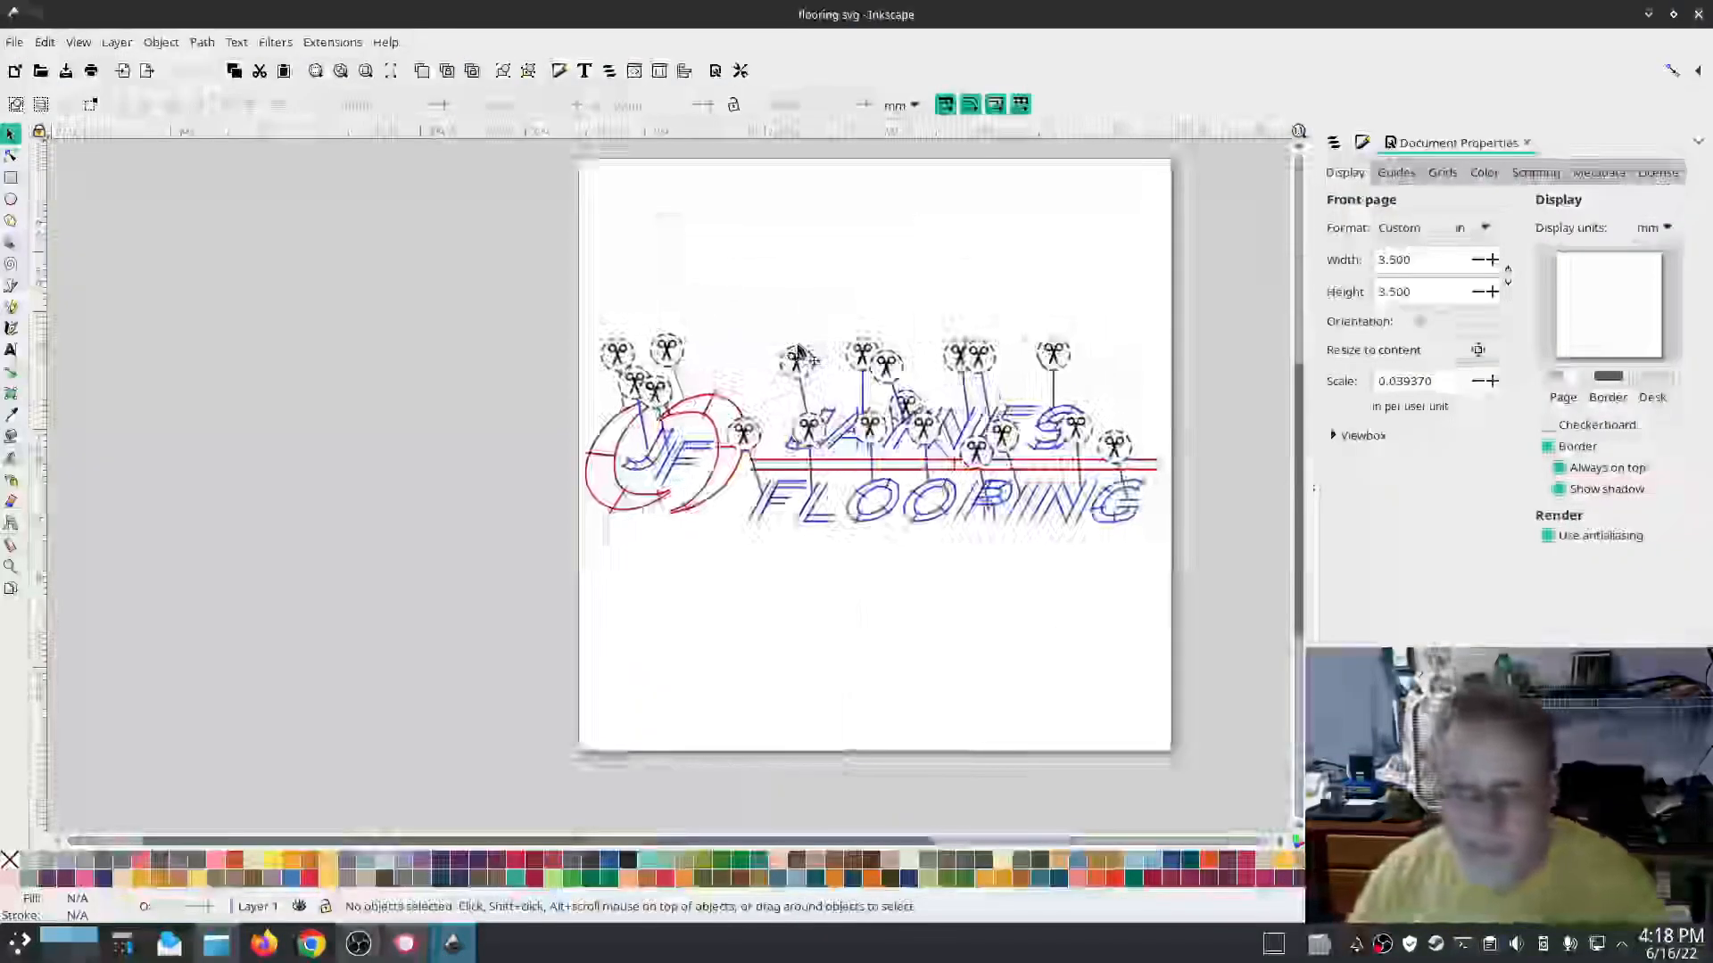
pyautogui.keyDown('ctrl'); pyautogui.scroll(1, 800, 355); pyautogui.keyUp('ctrl')
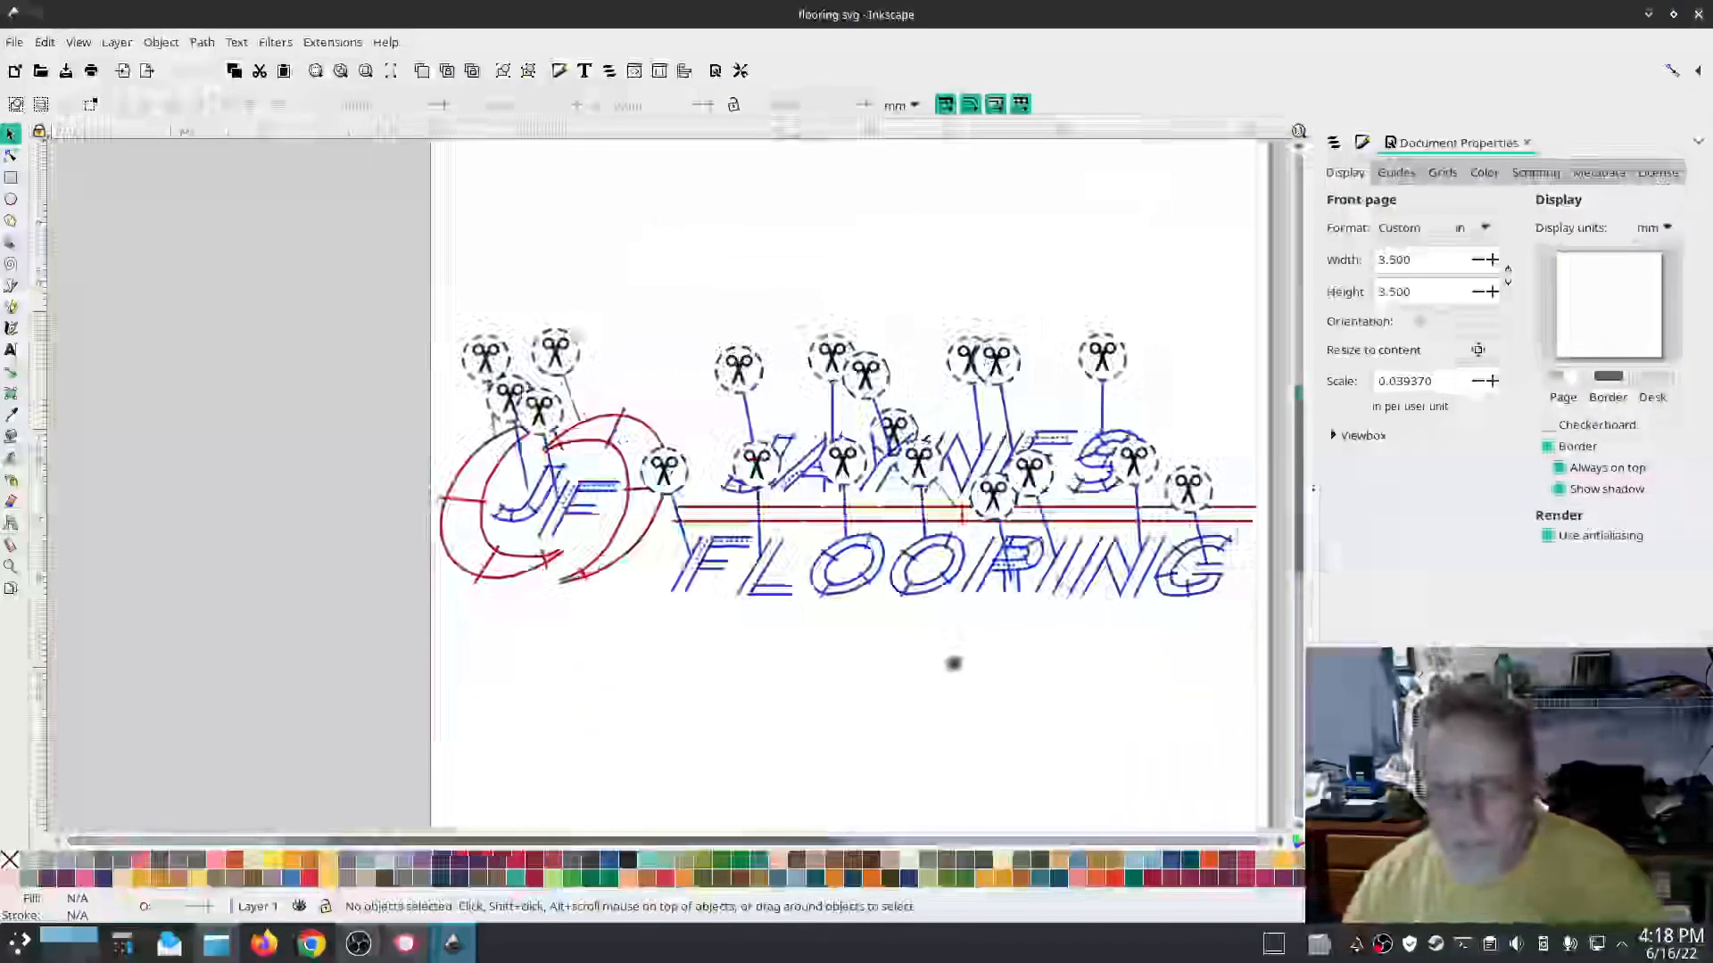
pyautogui.moveTo(962, 663); pyautogui.dragTo(833, 673)
pyautogui.keyDown('ctrl'); pyautogui.scroll(1, 737, 551); pyautogui.keyUp('ctrl')
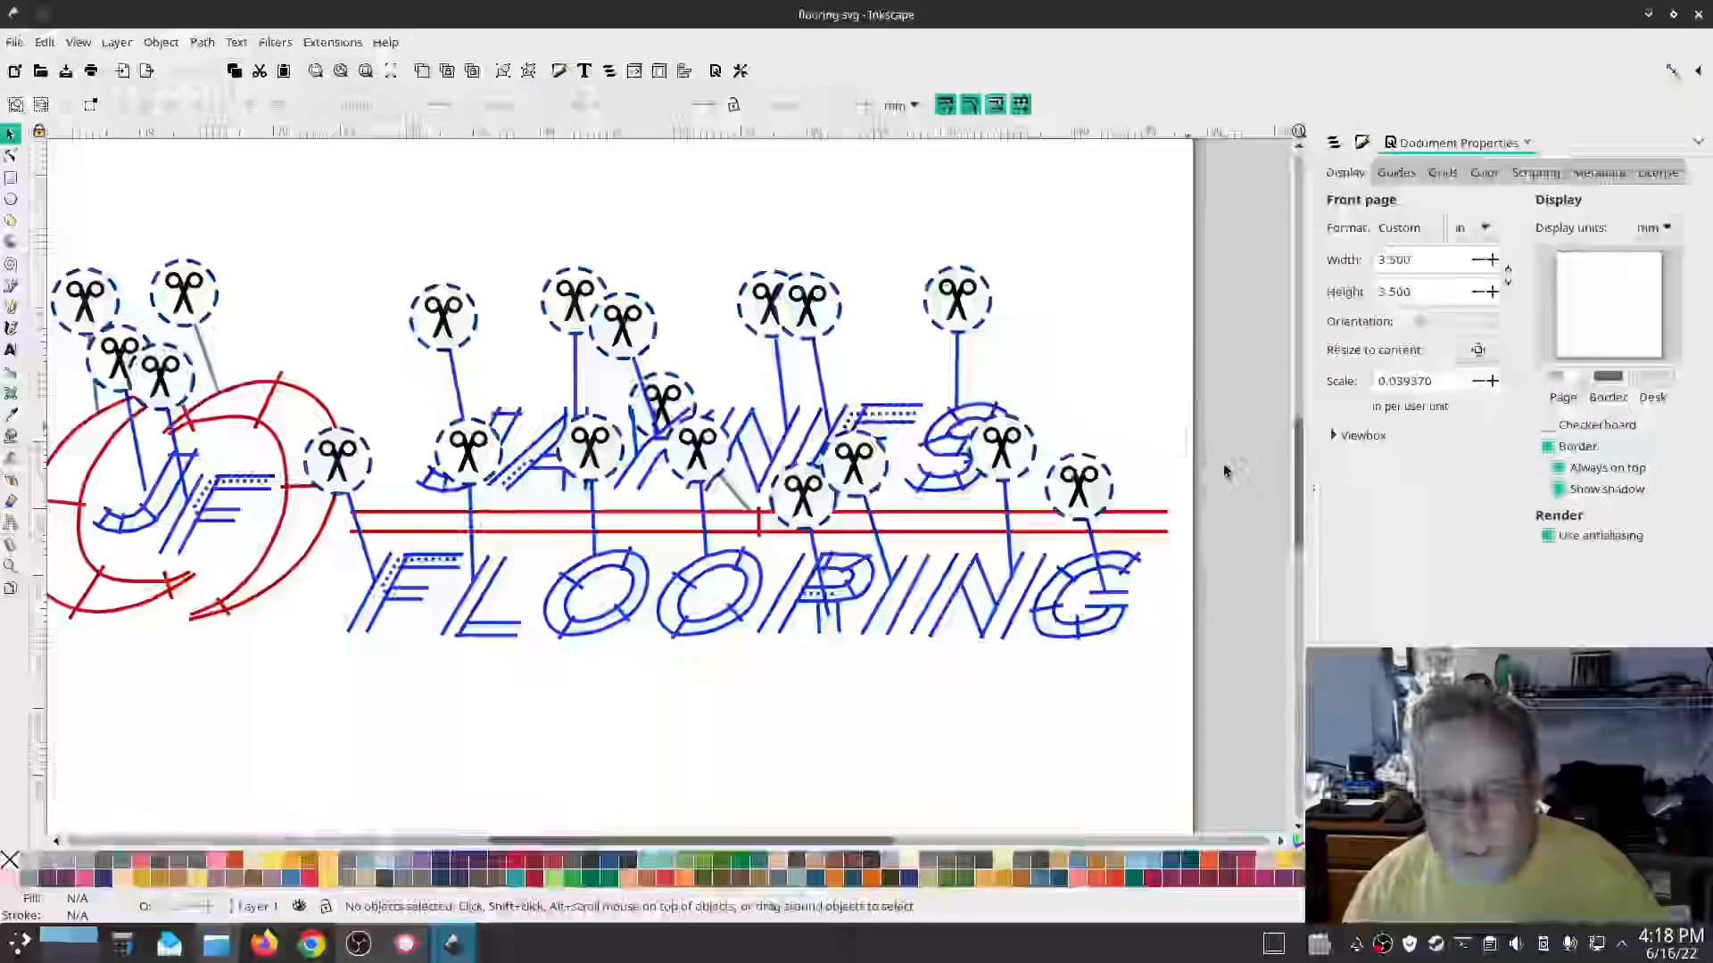
# Step: Show the layers and objects list of the document and expand Layer 1 to reveal its groups, paths and trim commands
pyautogui.click(1335, 143)
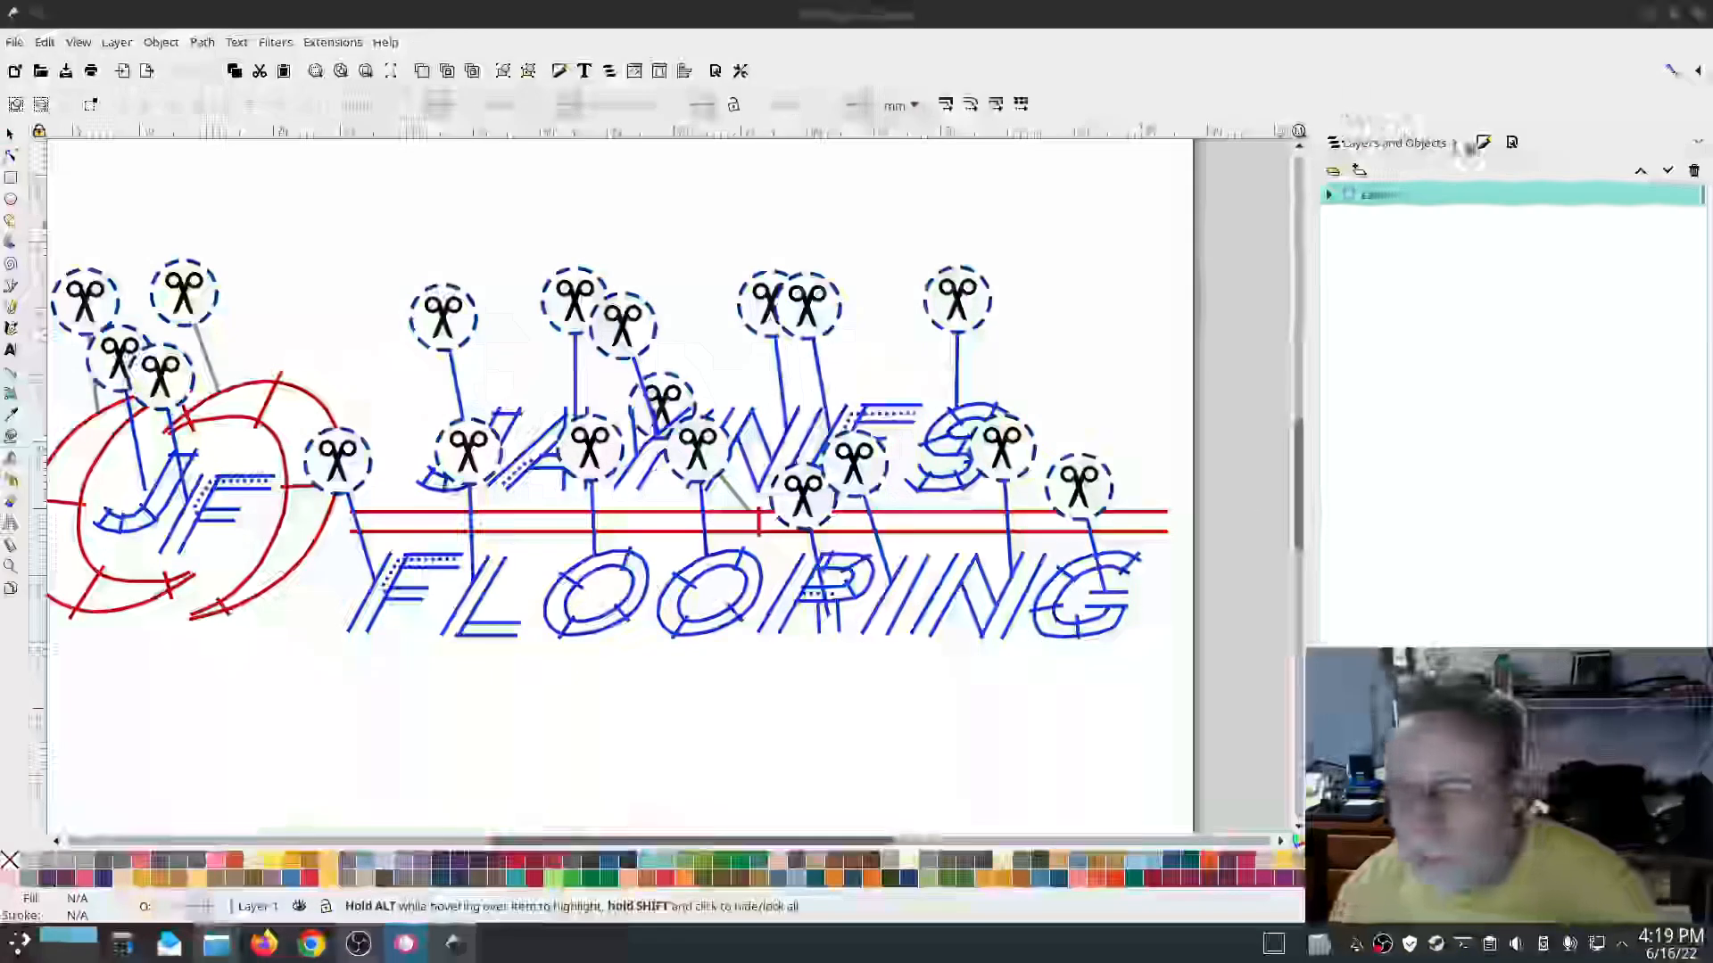
pyautogui.click(1484, 143)
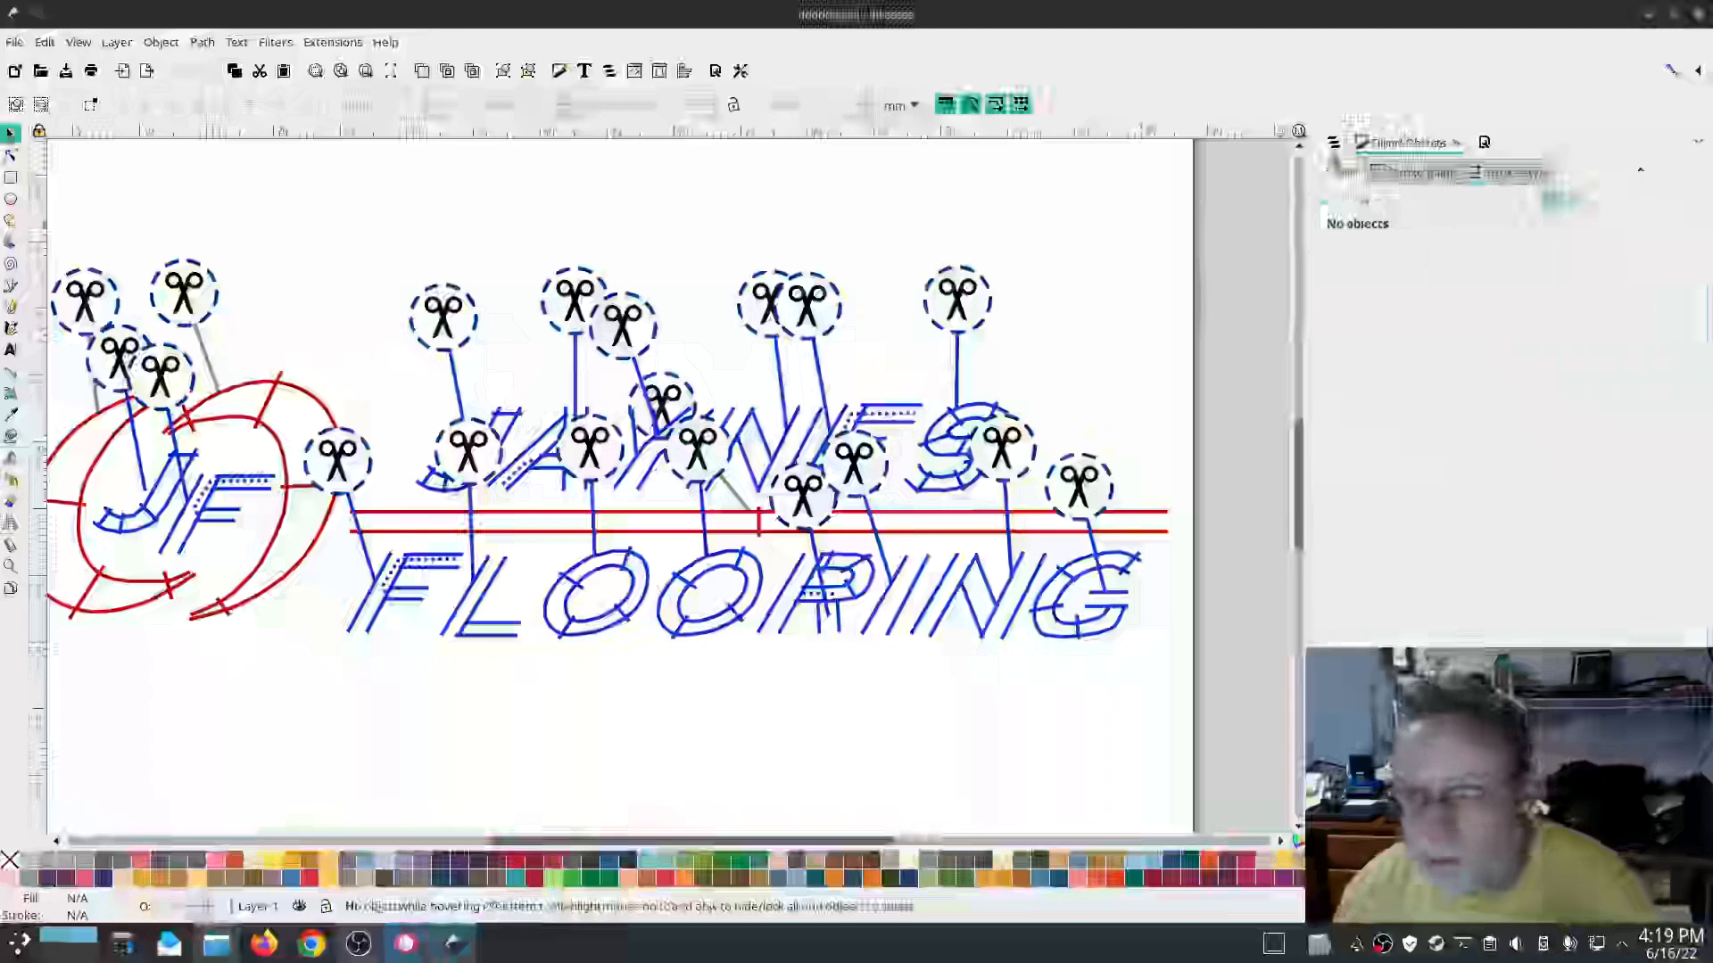
pyautogui.click(1334, 144)
pyautogui.click(1330, 195)
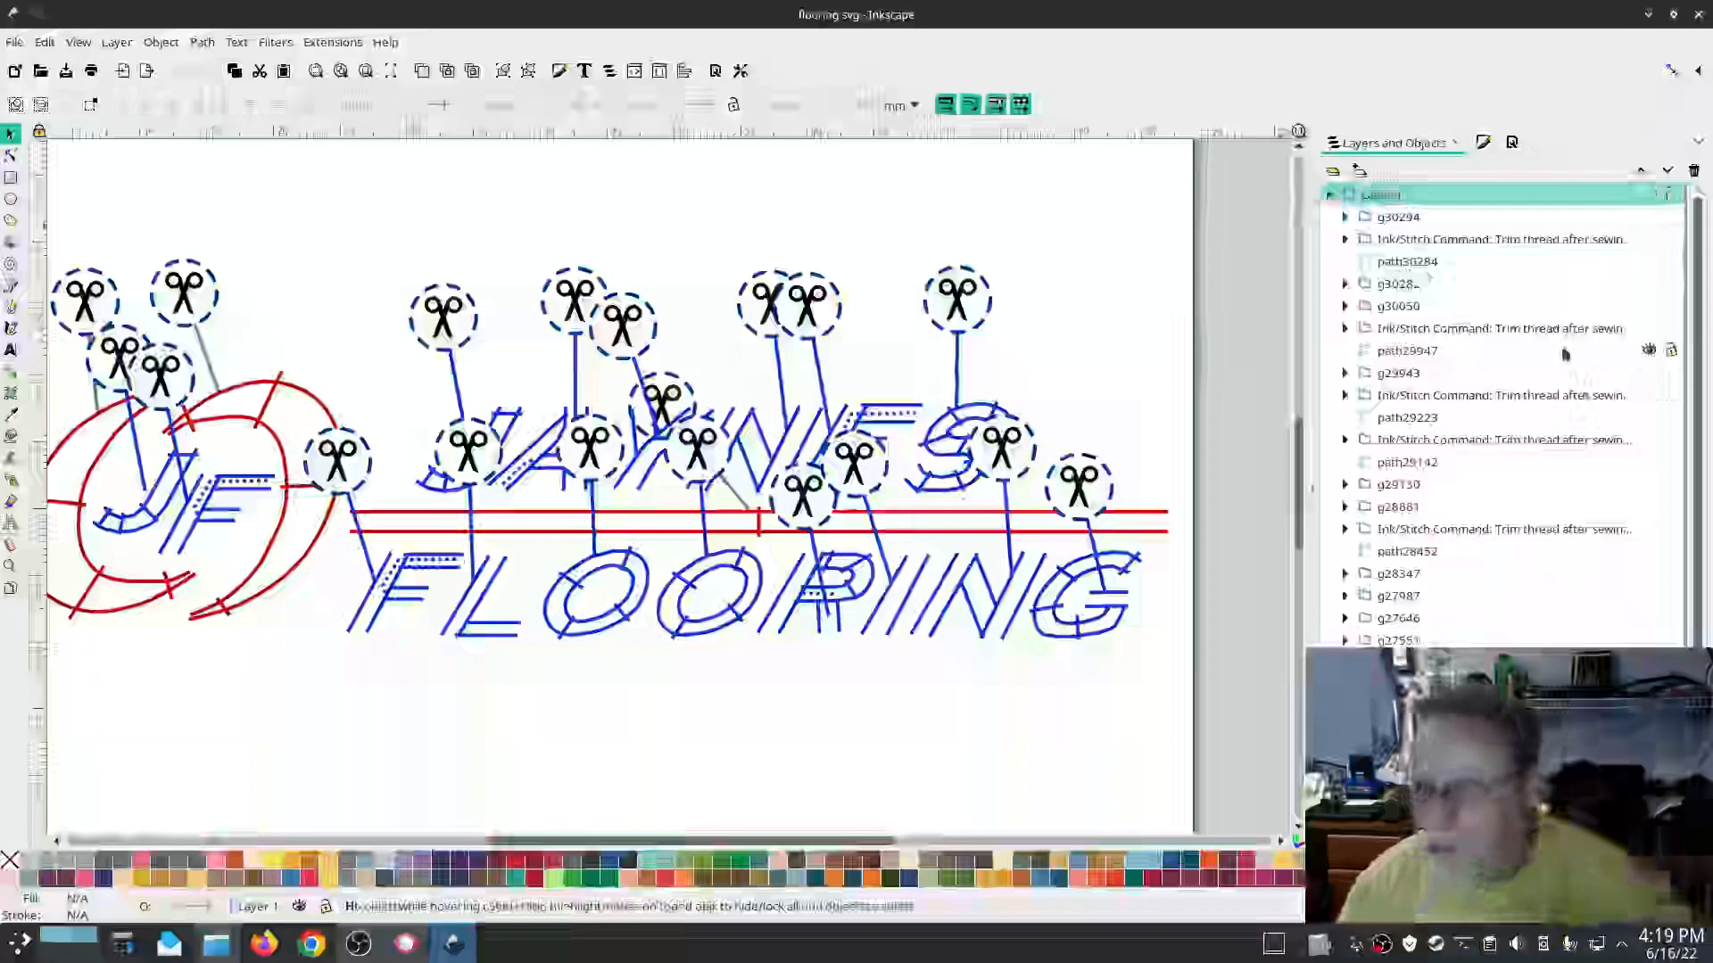
# Step: Select all the Ink/Stitch trim commands that sit directly in Layer 1, outside the letter groups
pyautogui.click(1477, 239)
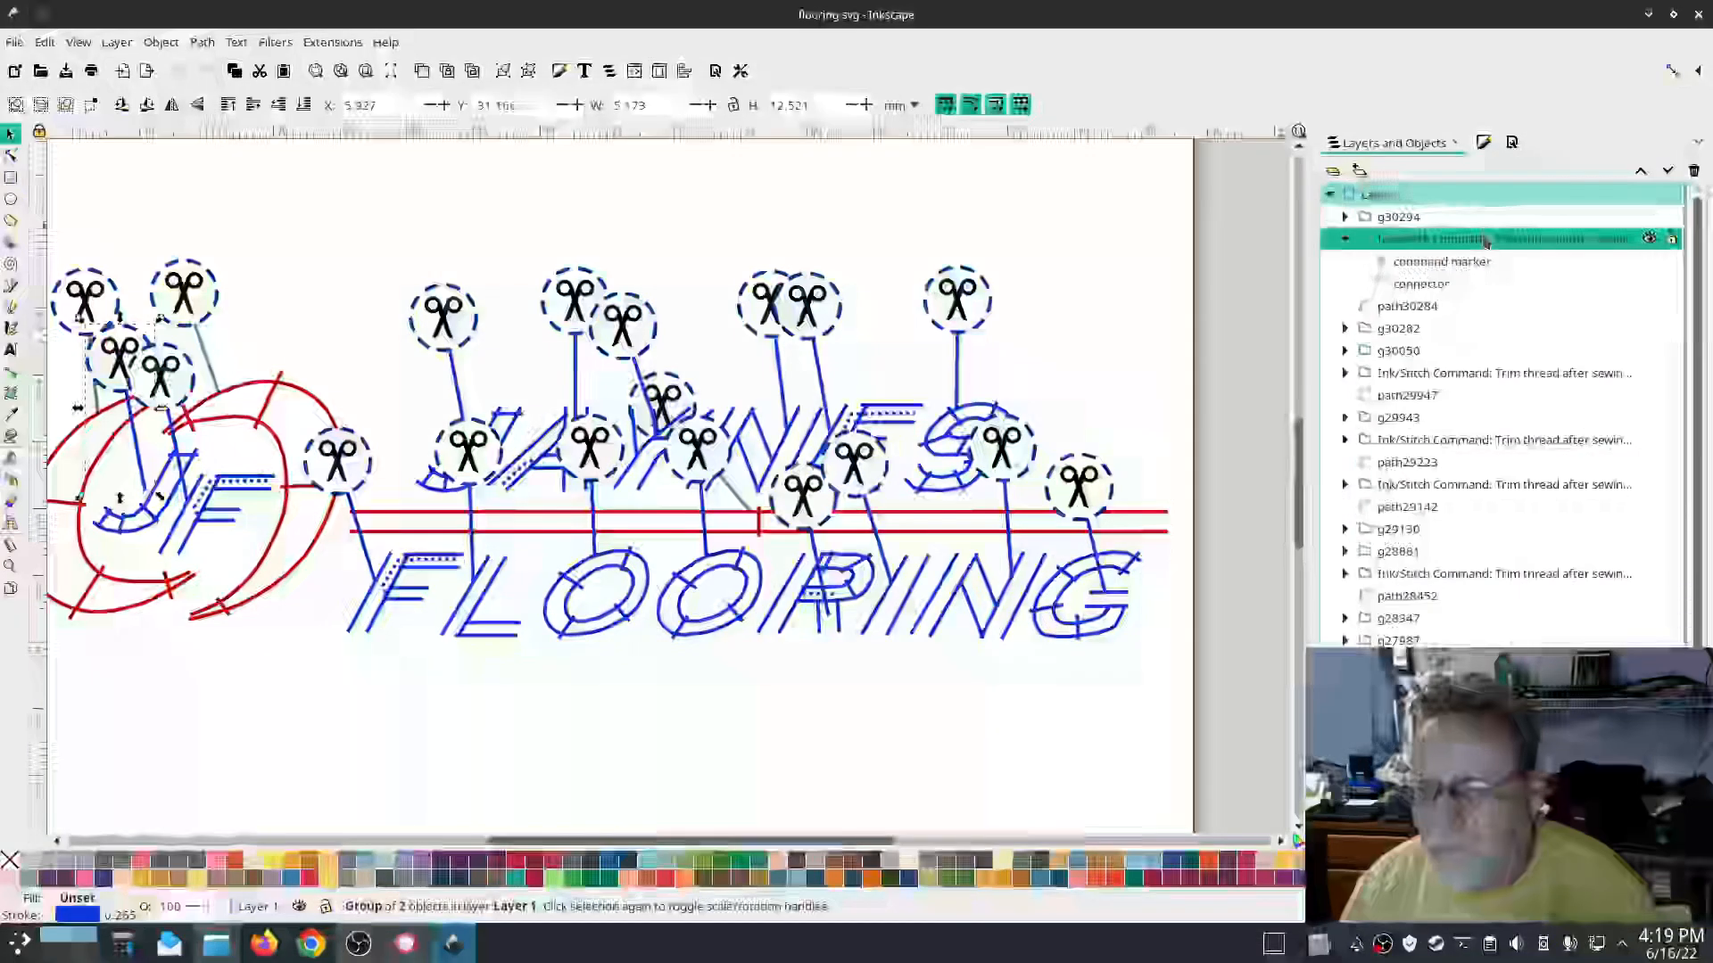
pyautogui.click(1485, 373)
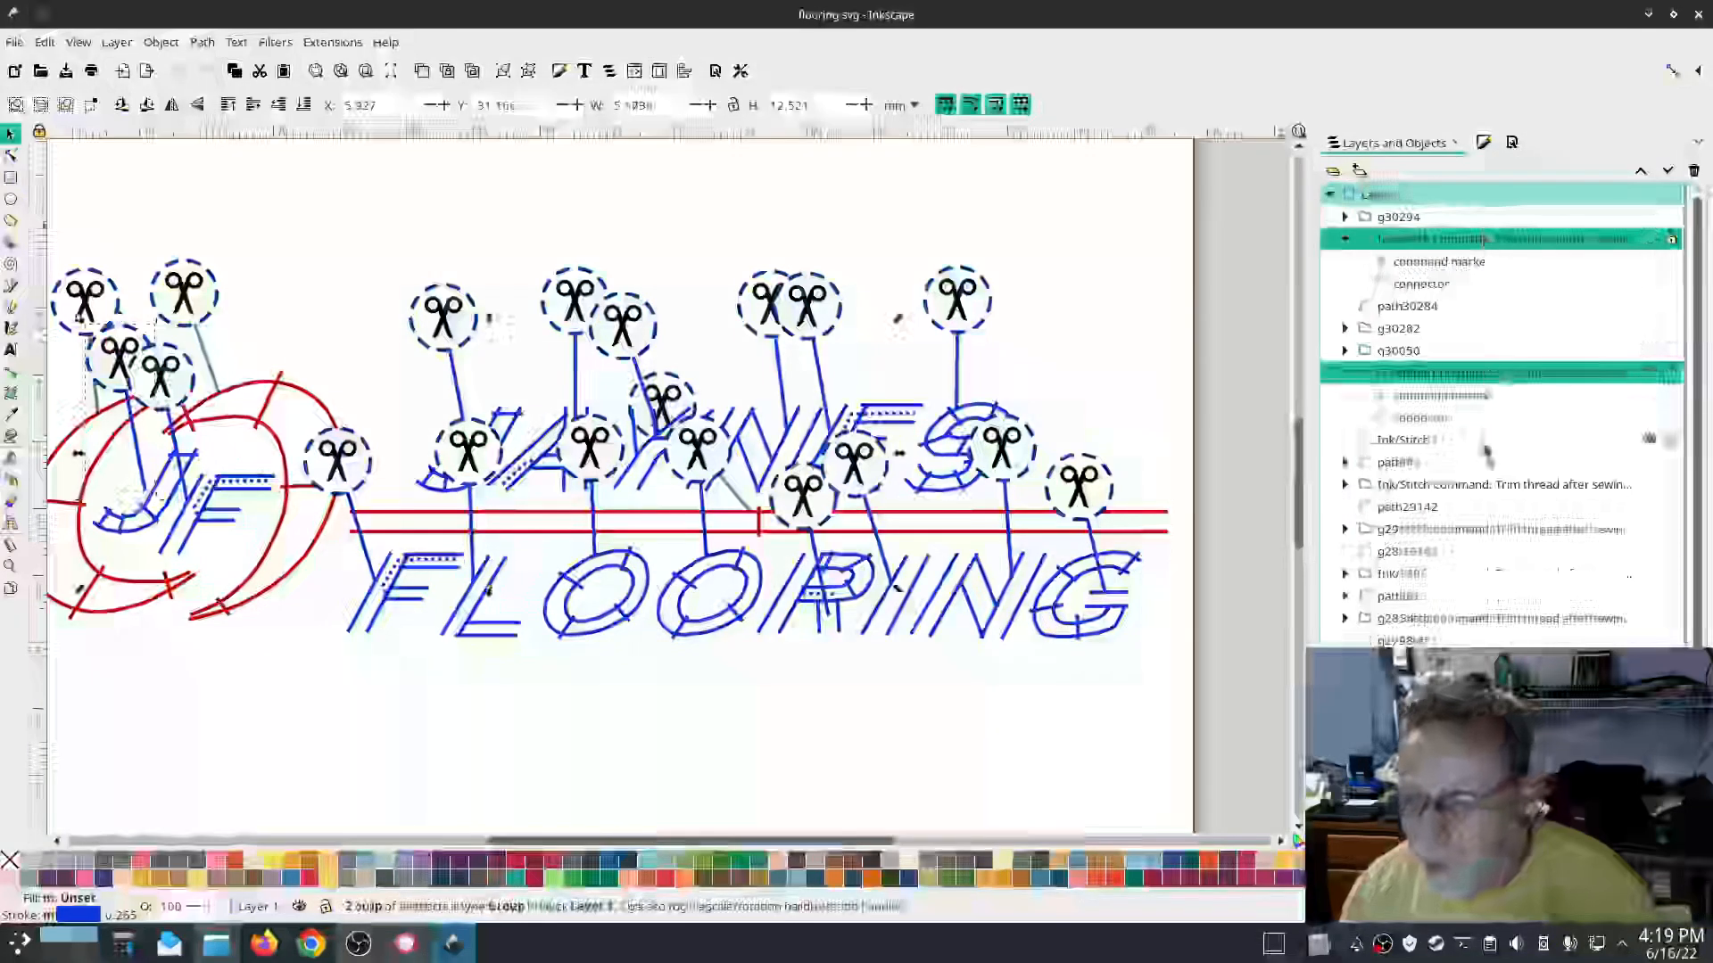
pyautogui.keyDown('ctrl'); pyautogui.click(1492, 484); pyautogui.keyUp('ctrl')
pyautogui.keyDown('ctrl'); pyautogui.click(1491, 574); pyautogui.keyUp('ctrl')
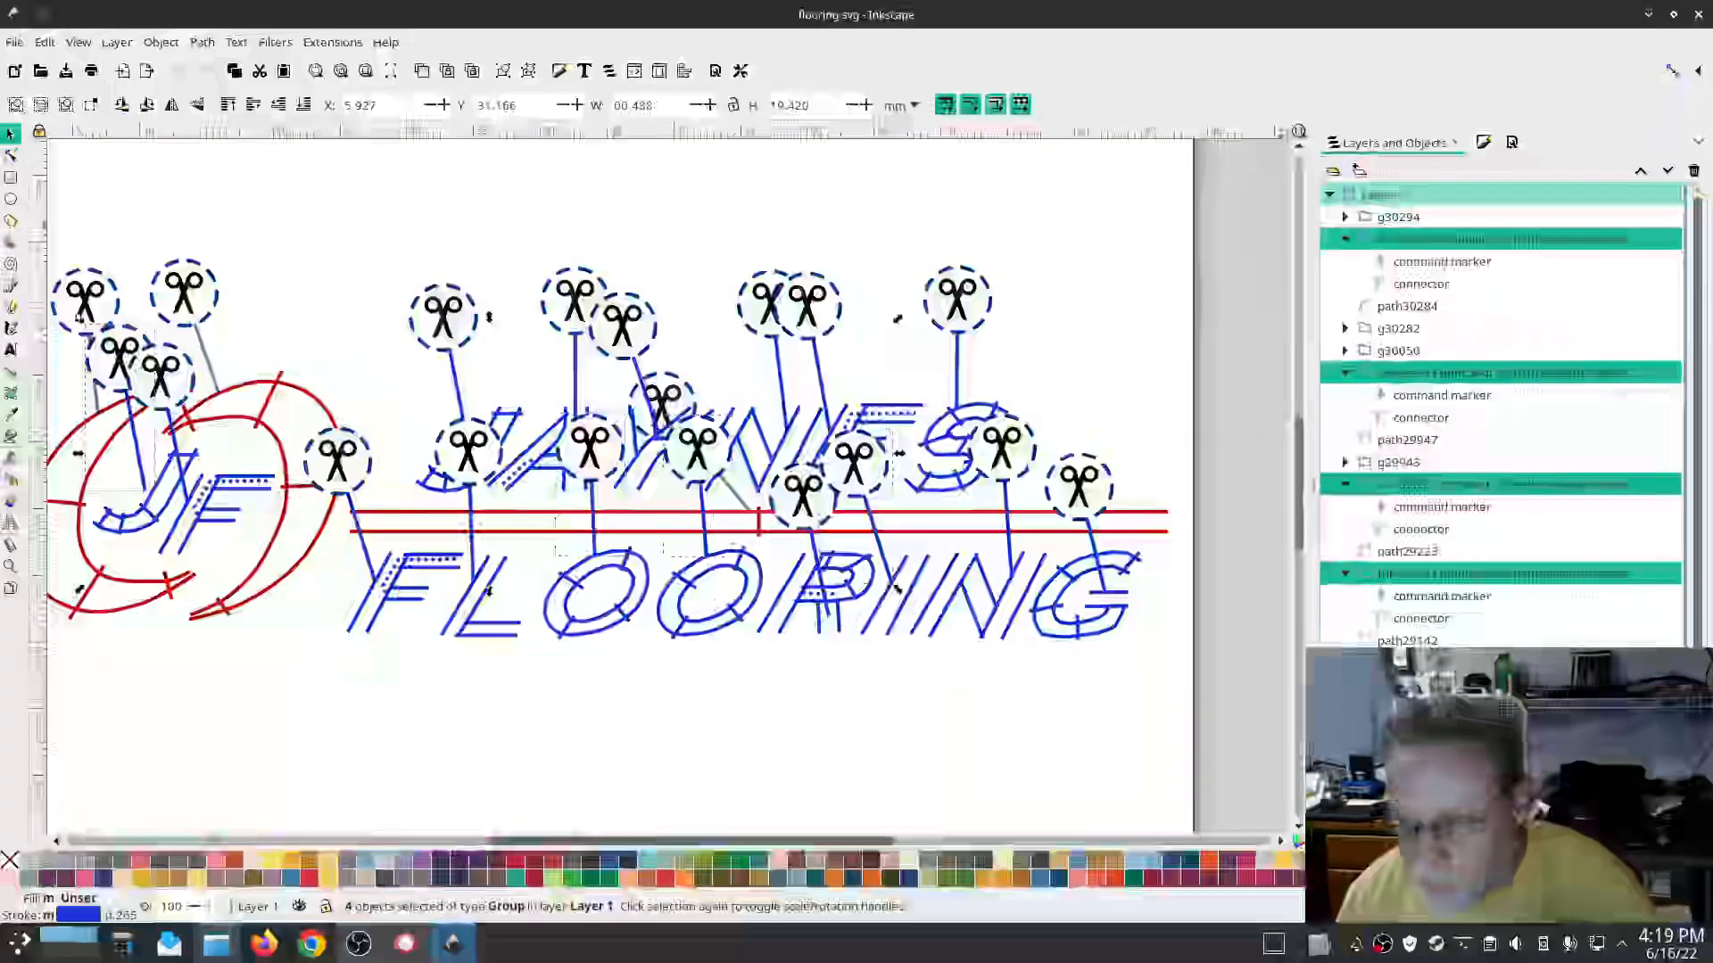
pyautogui.scroll(-4, 1492, 562)
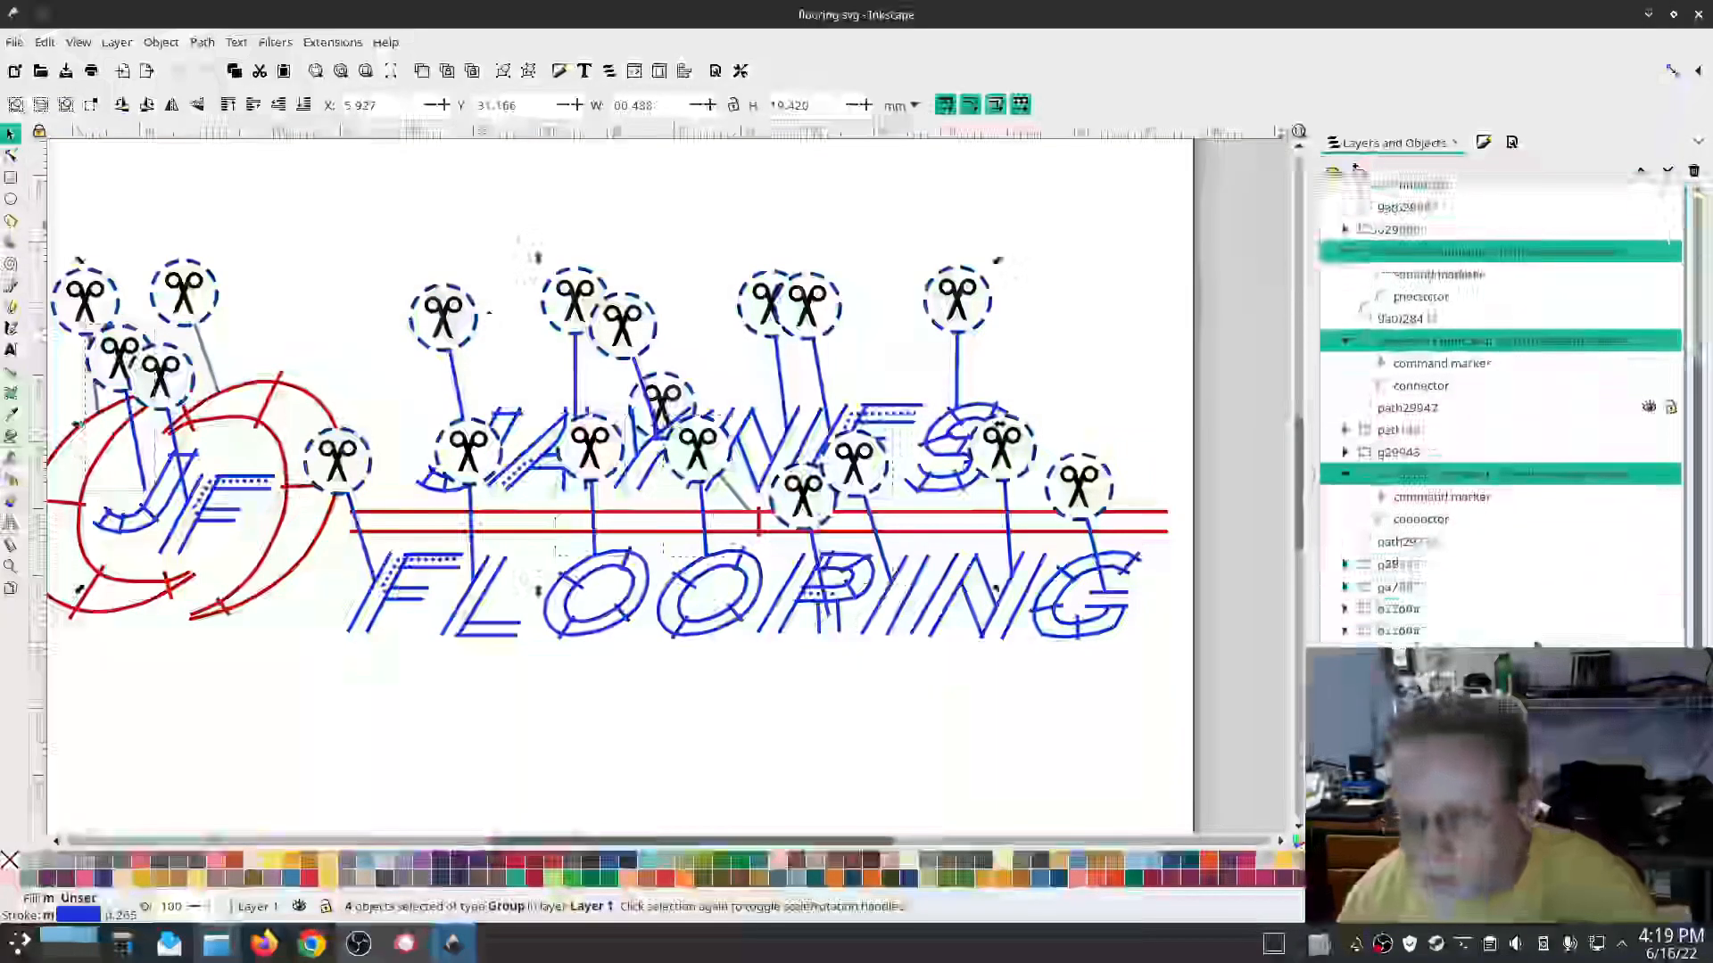
pyautogui.keyDown('ctrl'); pyautogui.click(1491, 652); pyautogui.keyUp('ctrl')
pyautogui.keyDown('ctrl'); pyautogui.click(1492, 742); pyautogui.keyUp('ctrl')
pyautogui.keyDown('ctrl'); pyautogui.click(1491, 831); pyautogui.keyUp('ctrl')
pyautogui.scroll(-2, 1492, 606)
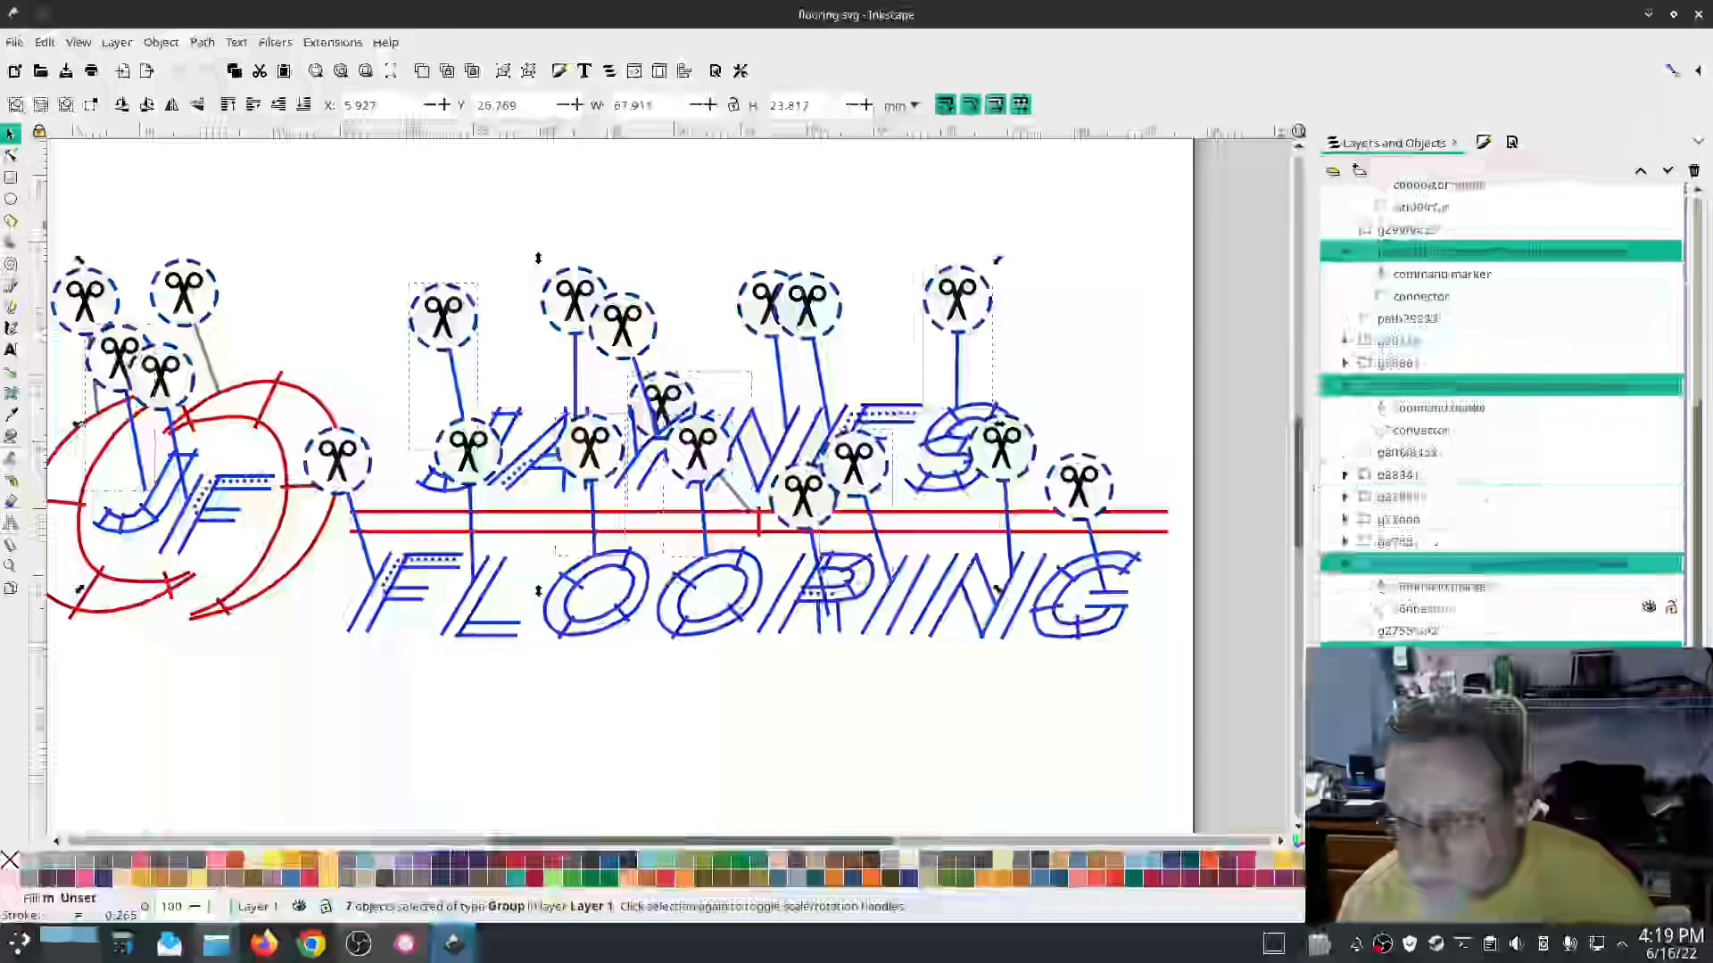
pyautogui.scroll(-1, 1499, 410)
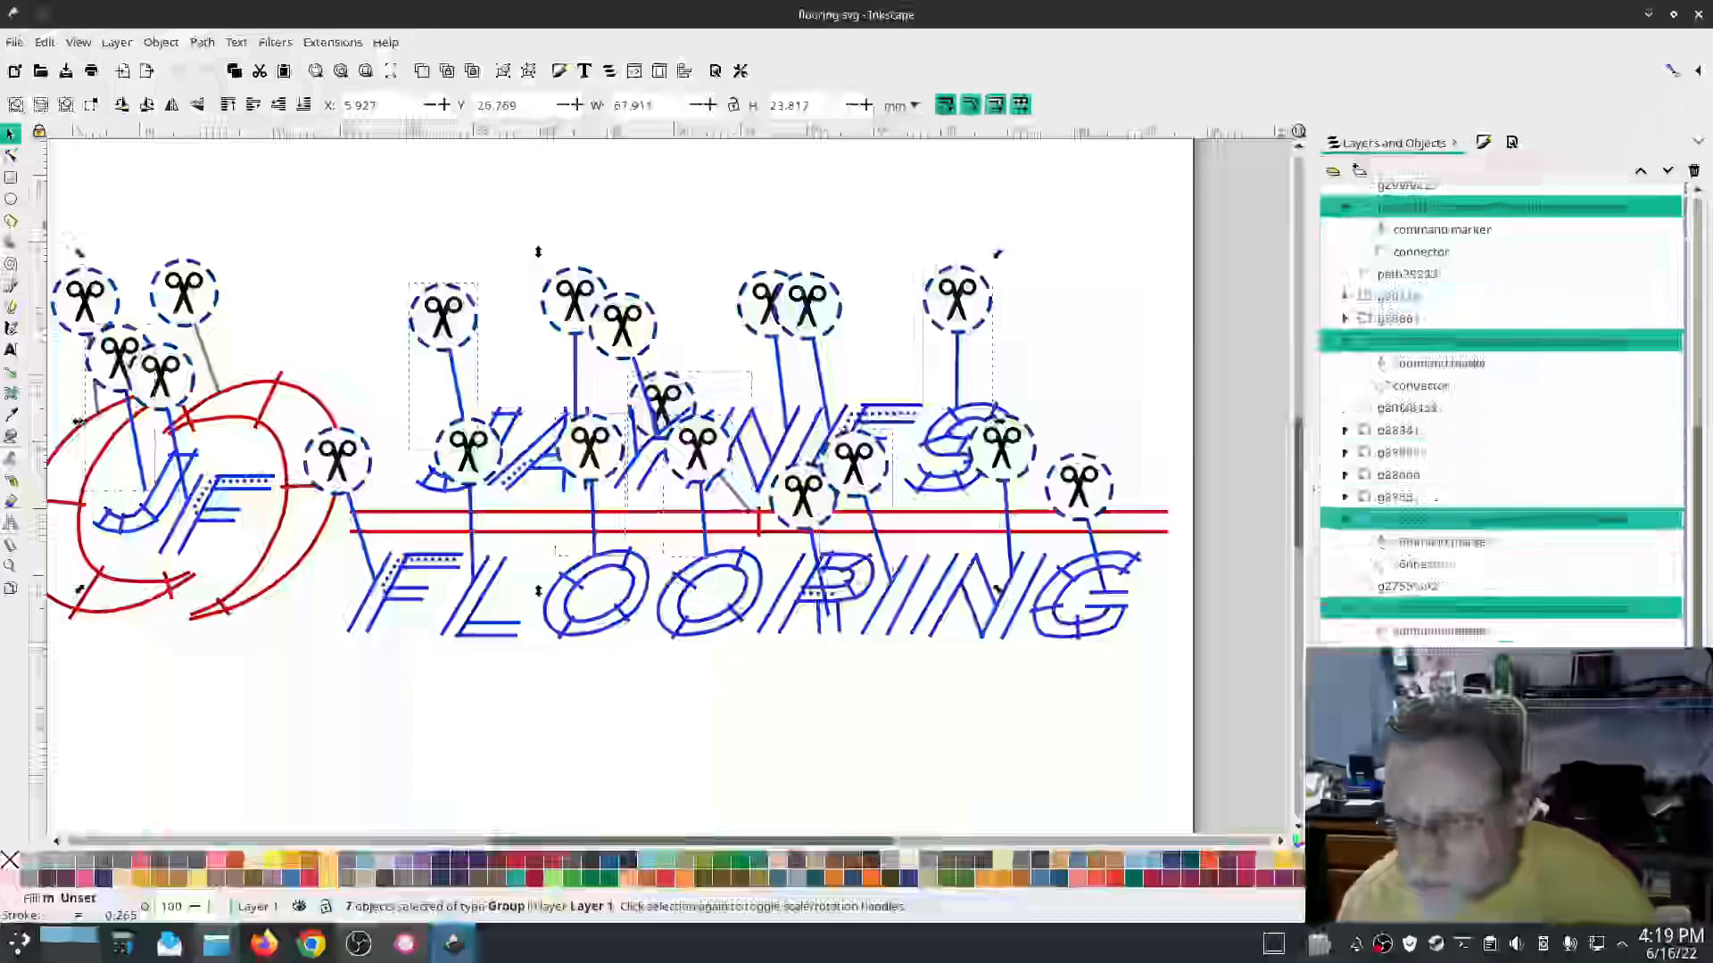
pyautogui.keyDown('ctrl'); pyautogui.click(1491, 787); pyautogui.keyUp('ctrl')
pyautogui.keyDown('ctrl'); pyautogui.click(1492, 876); pyautogui.keyUp('ctrl')
# Step: Try deleting the selected trim commands, and undo the deletion
pyautogui.press('Delete')
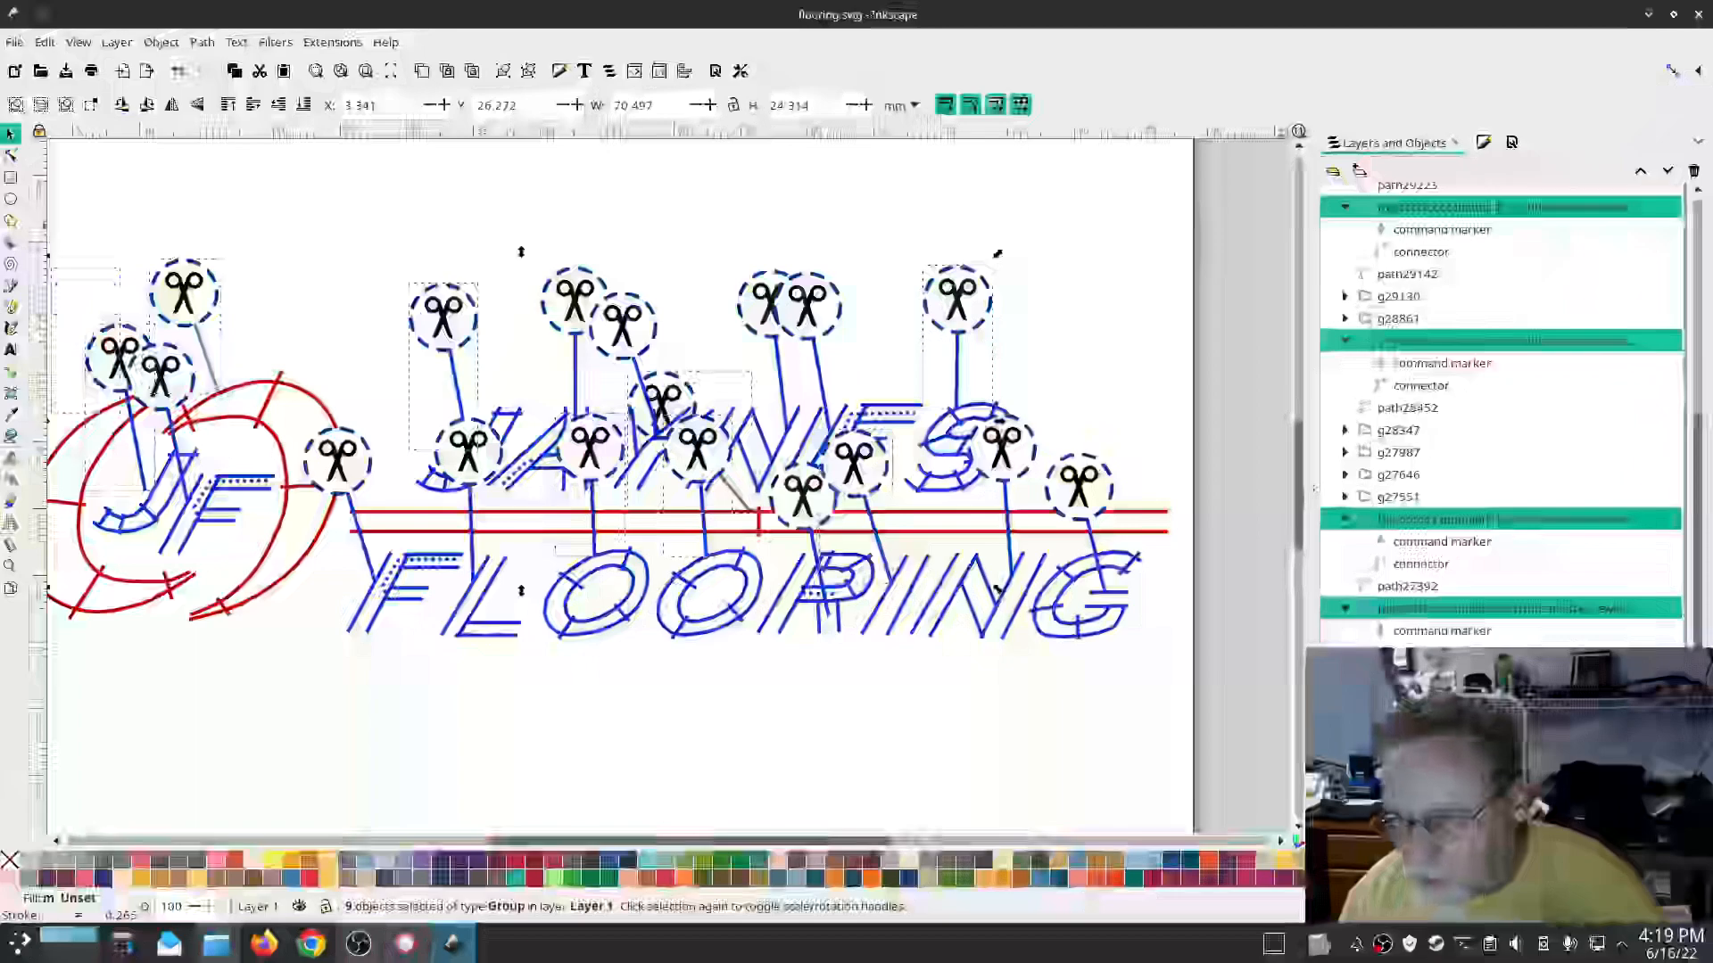
pyautogui.hotkey('ctrl', 'z')
pyautogui.hotkey('ctrl', 'shift', 'z')
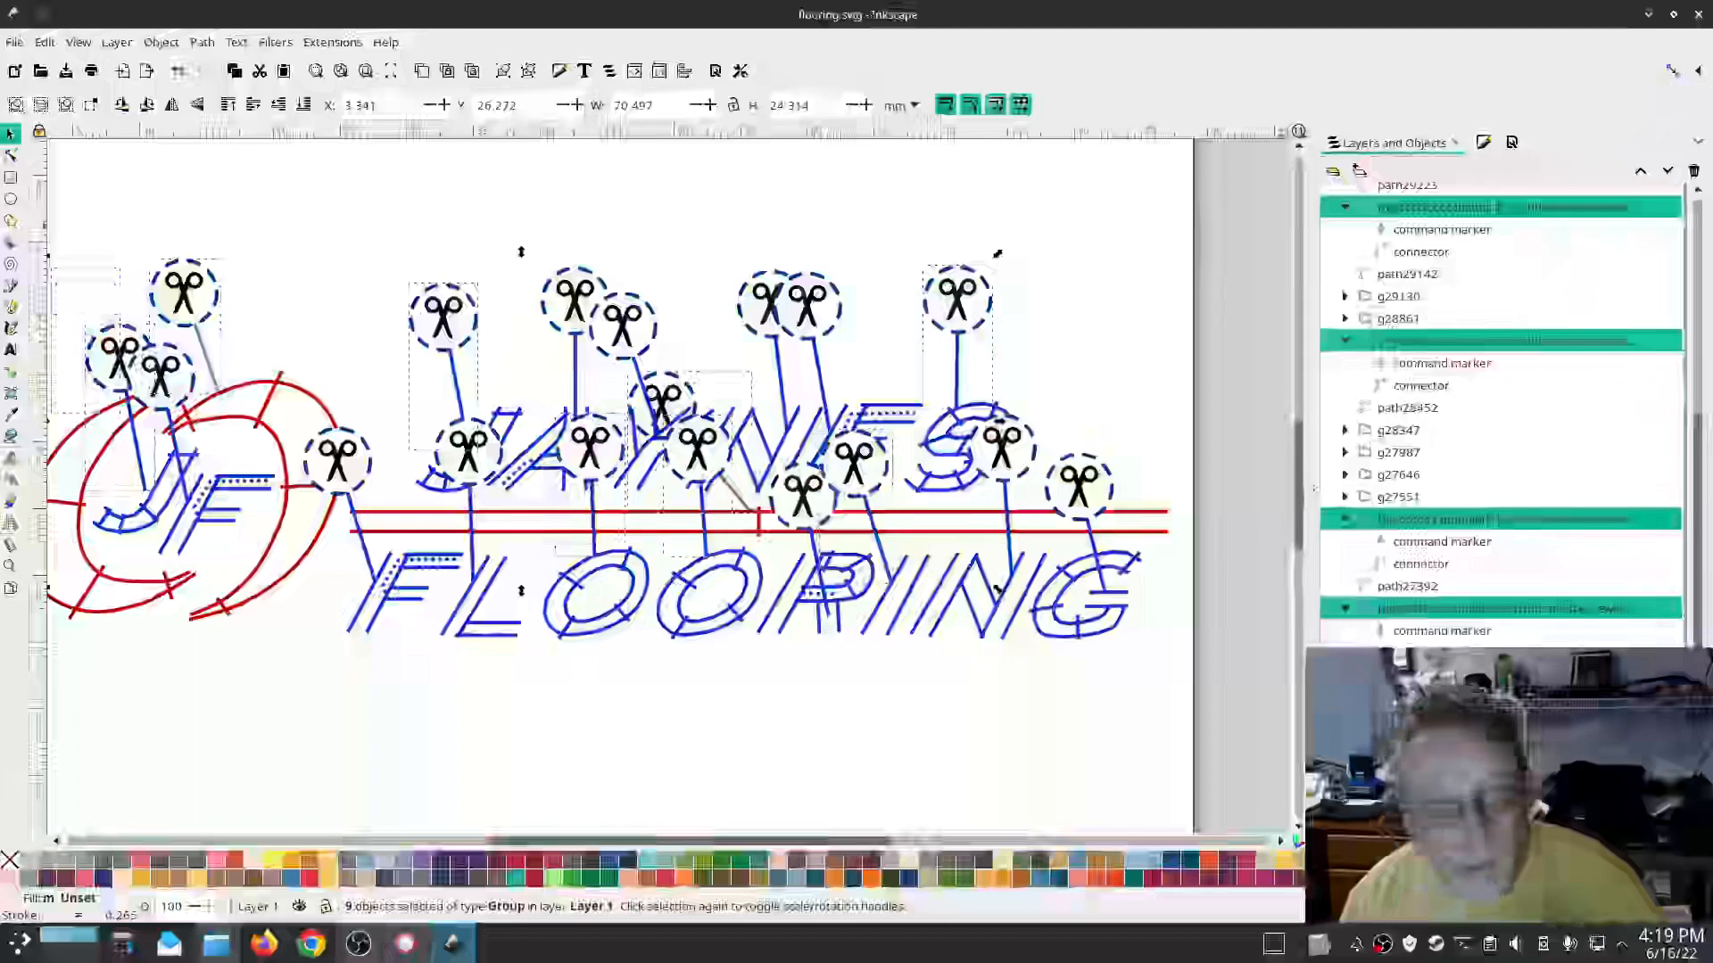
pyautogui.hotkey('ctrl', 'z')
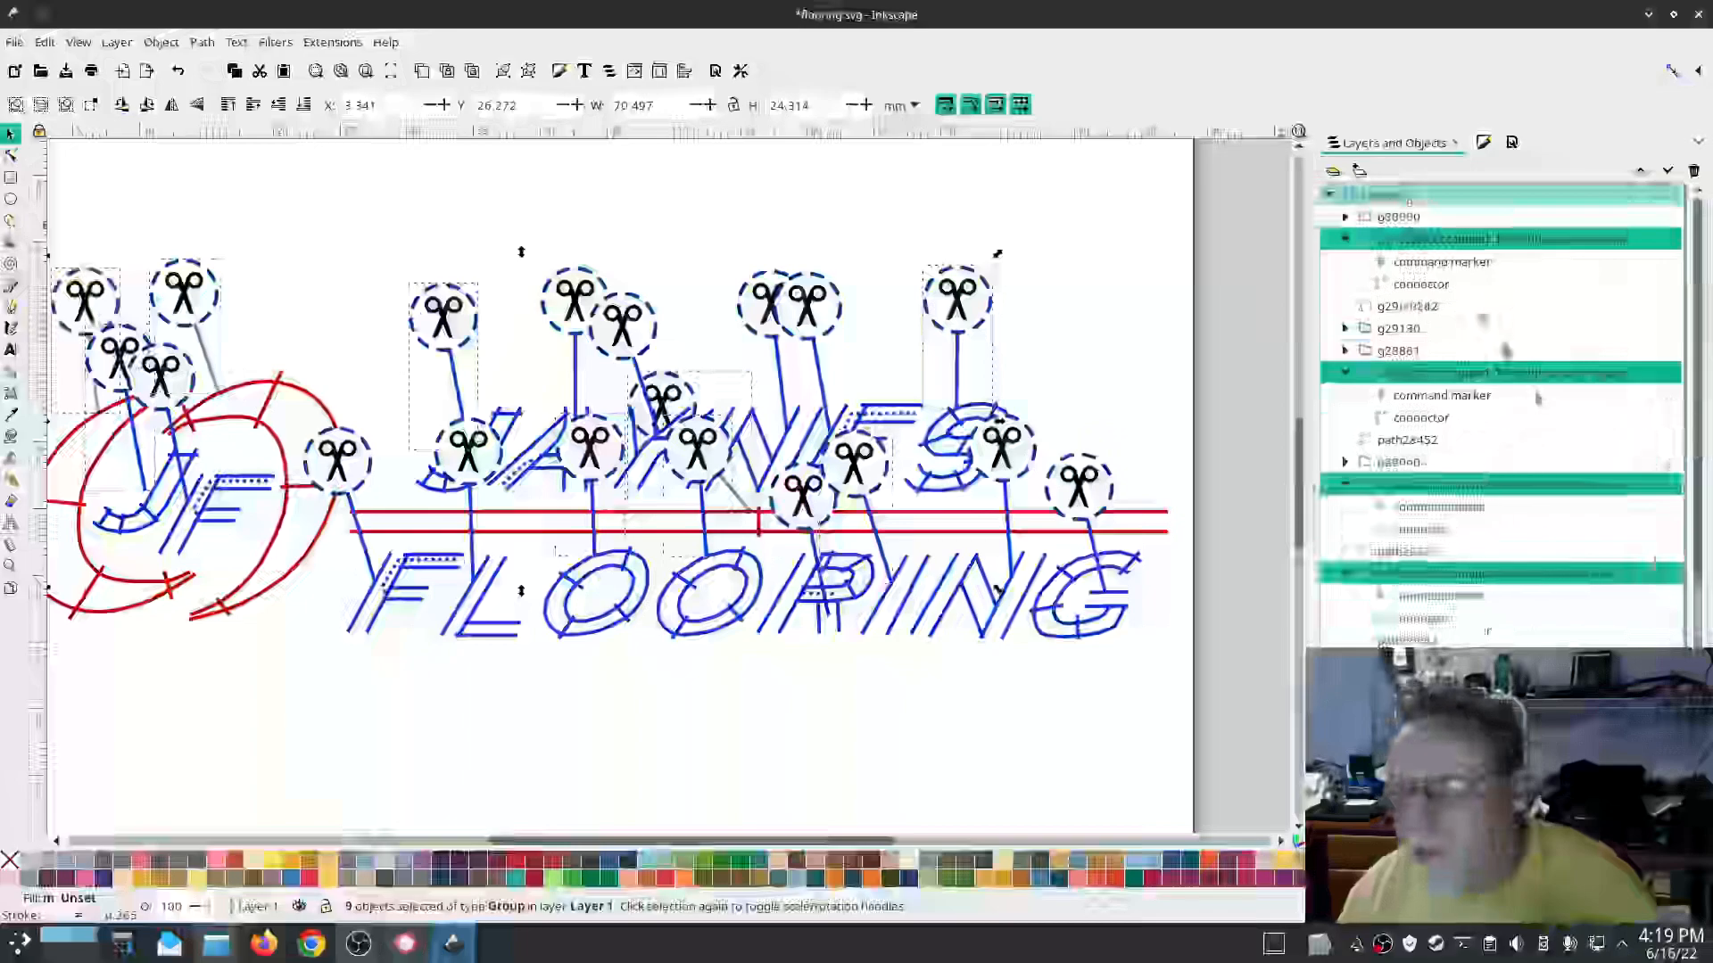
# Step: Unhide the background sign image, and hide the selected trim commands
pyautogui.rightClick(1412, 250)
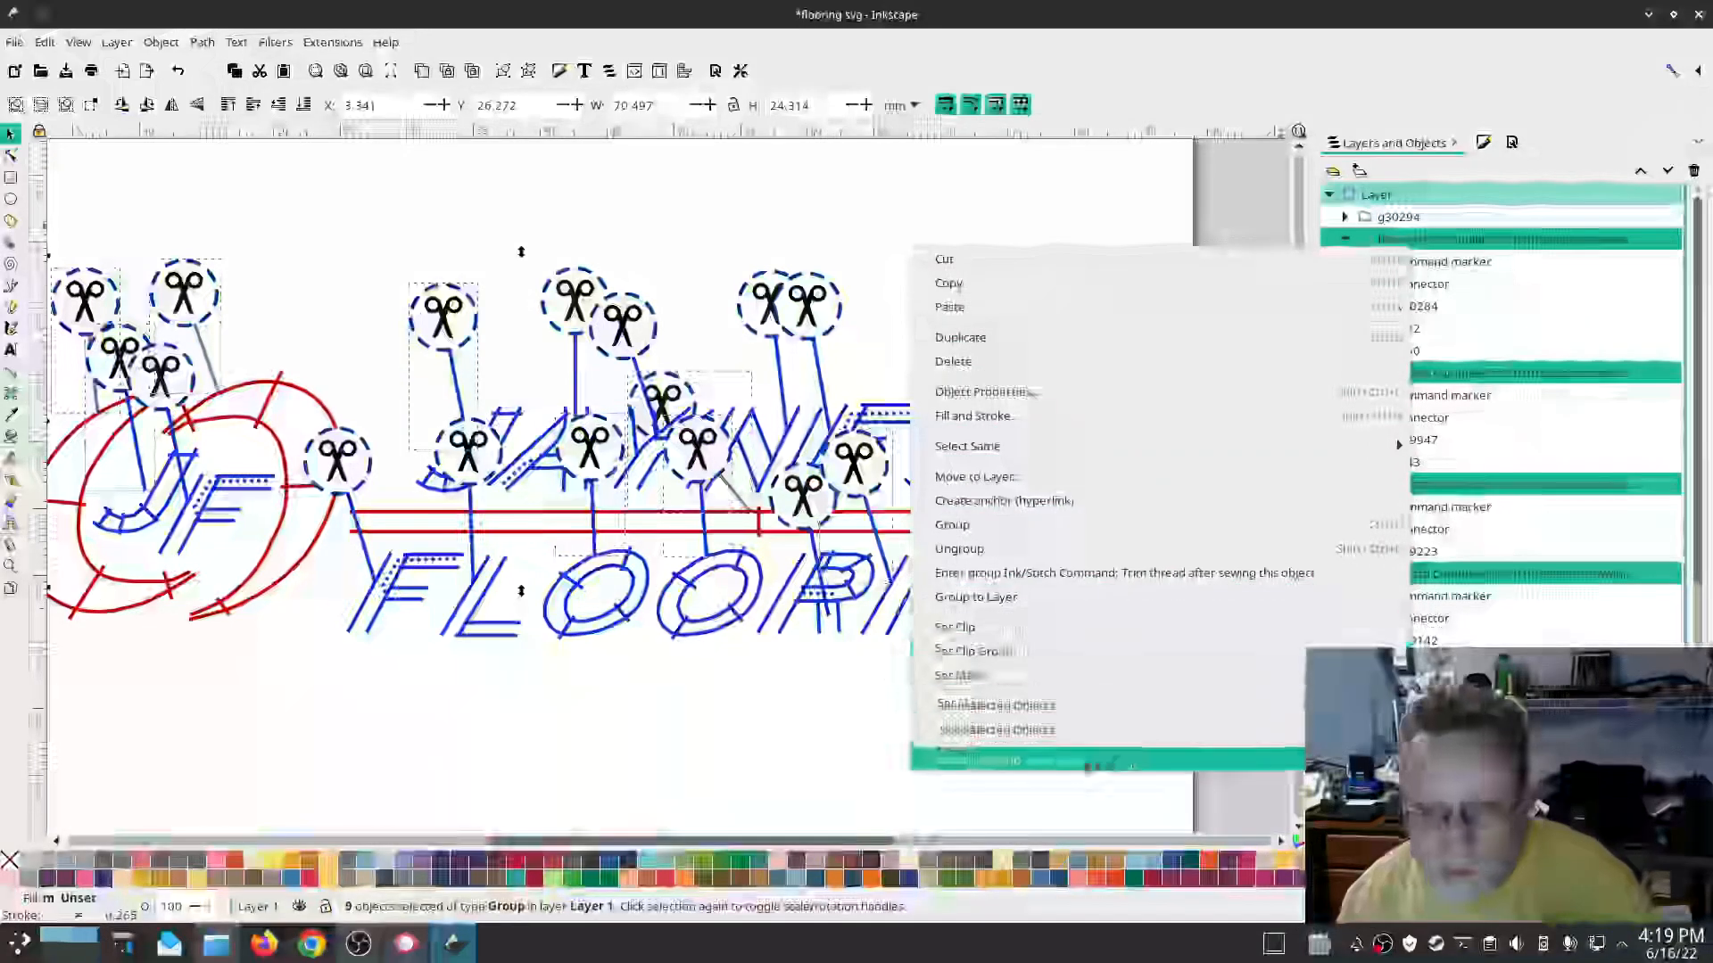
pyautogui.click(1098, 761)
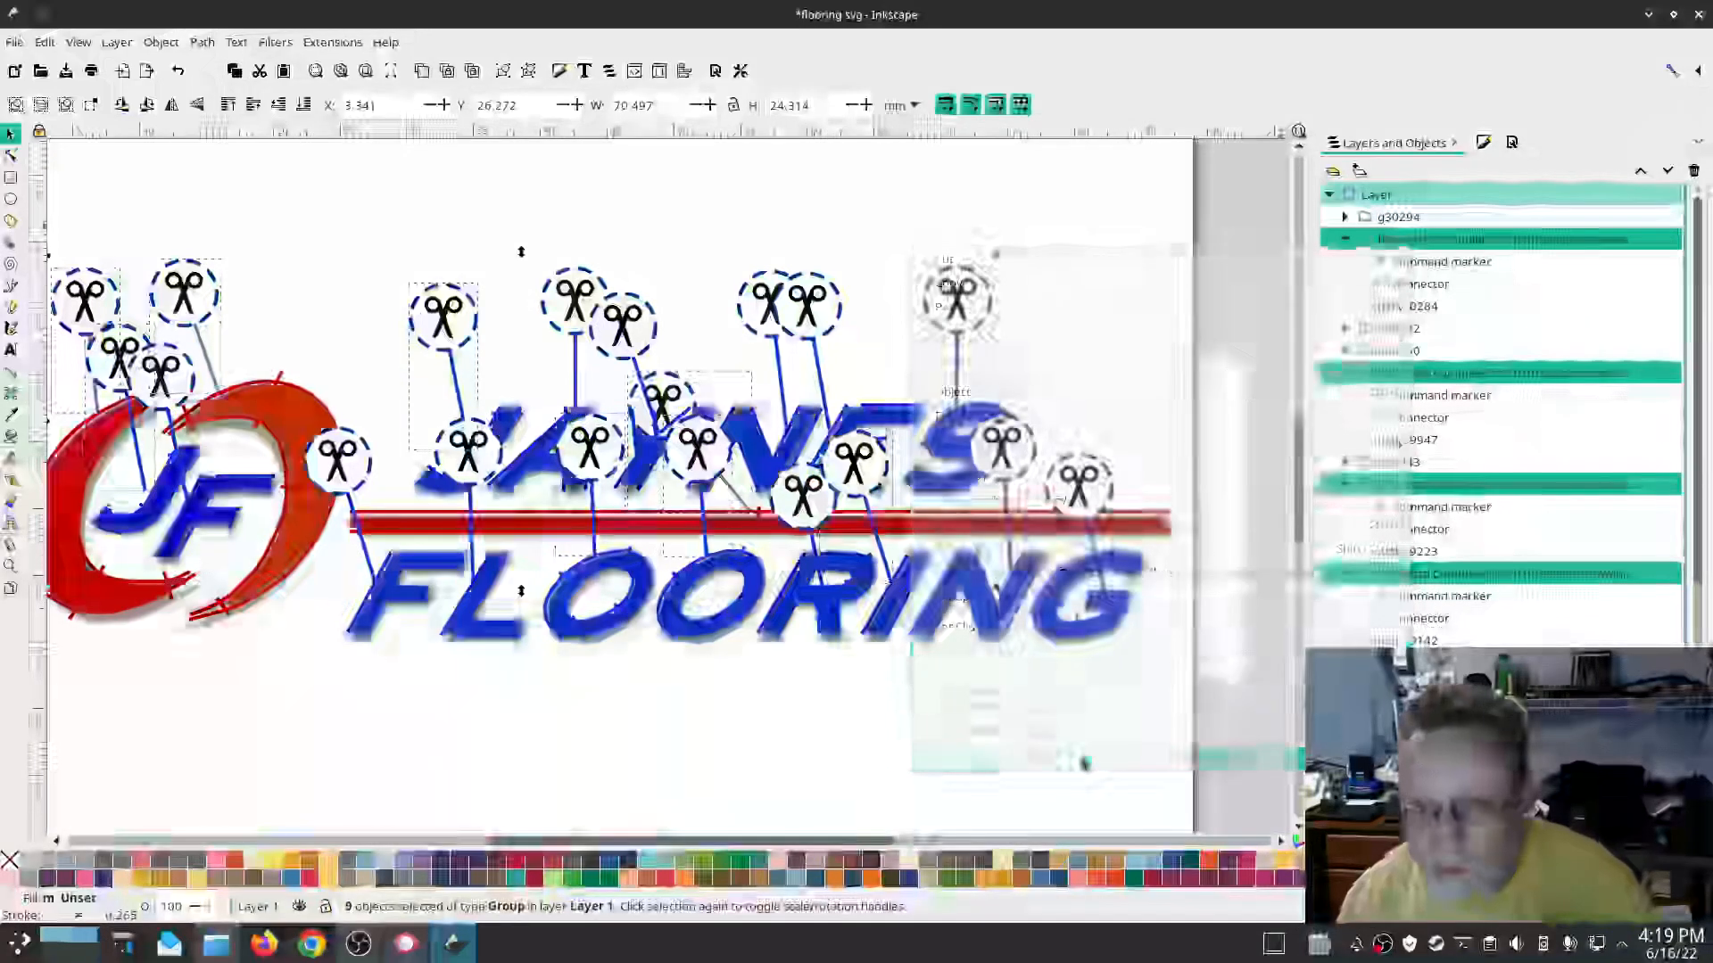
pyautogui.rightClick(1464, 387)
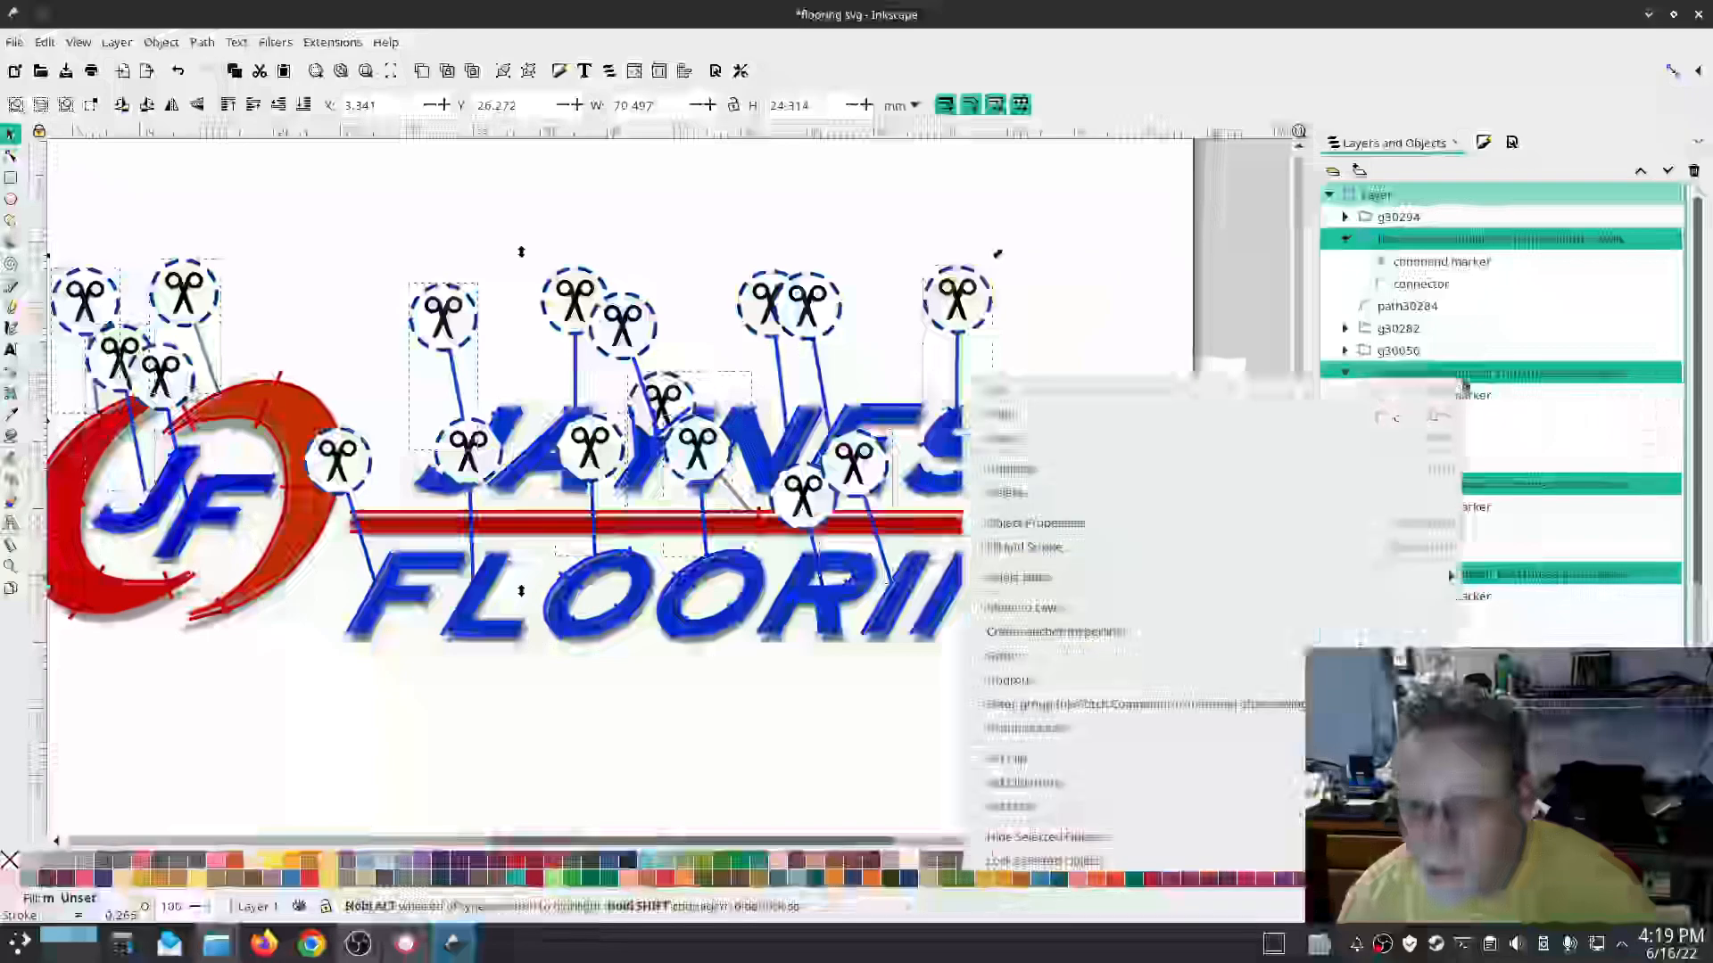
pyautogui.click(1051, 839)
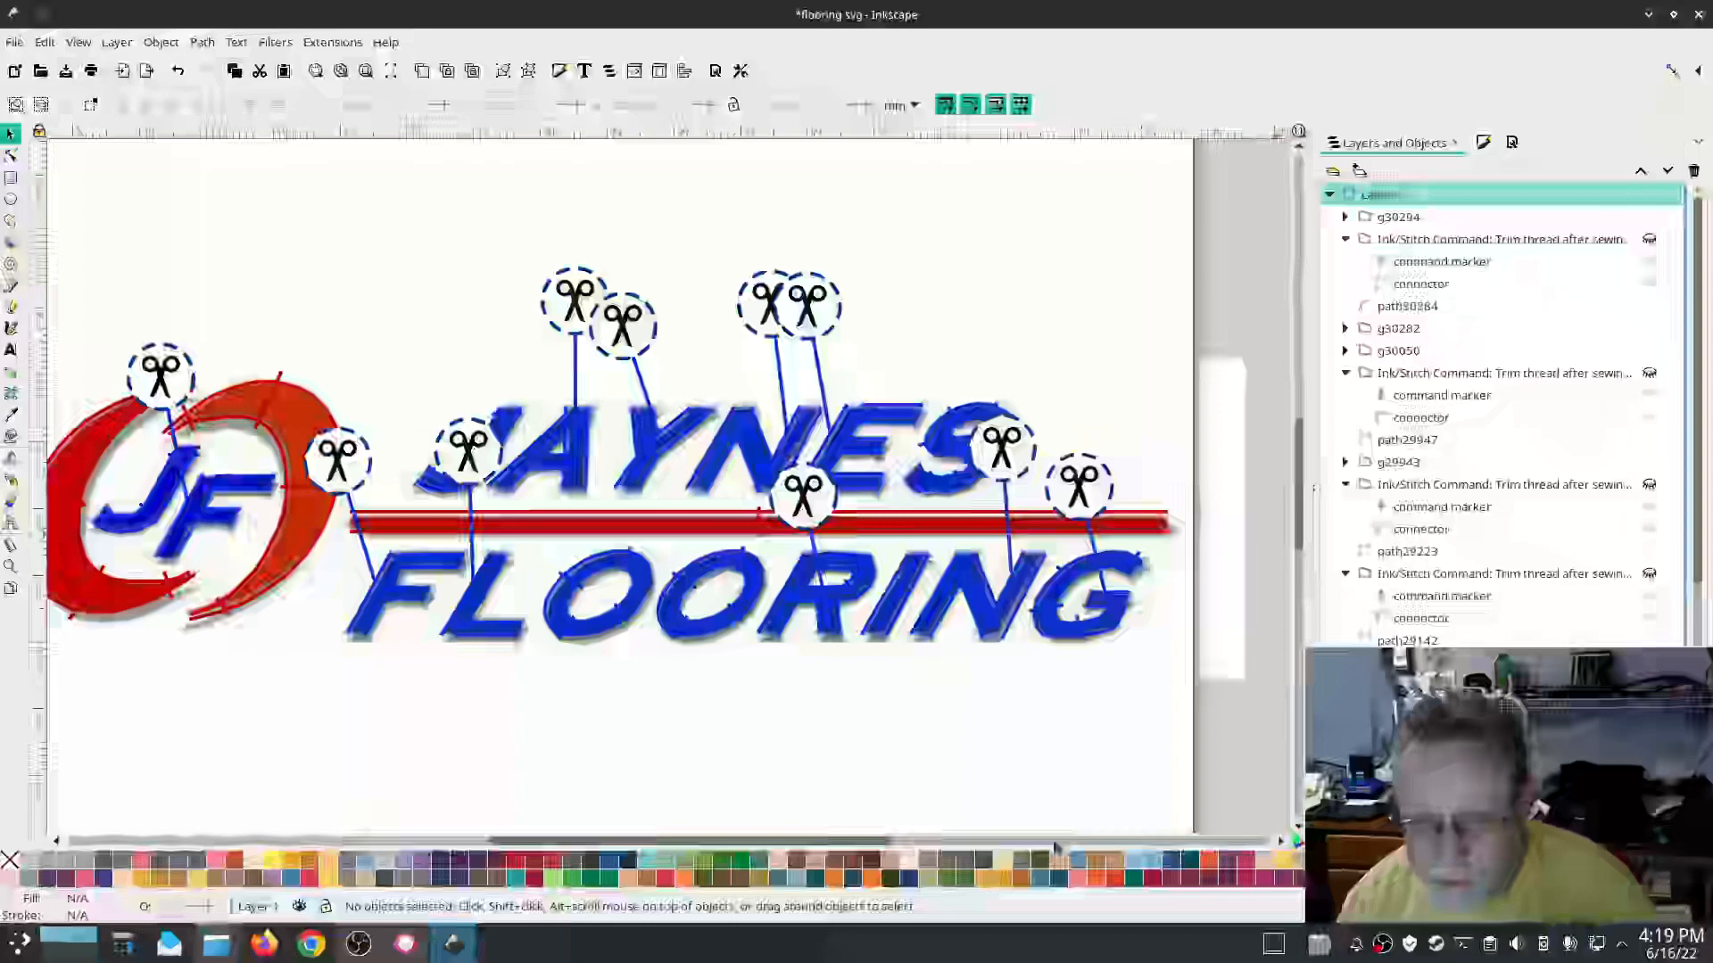
# Step: Hide the background sign image, and hide the Ink/Stitch trim command inside the group of the R in FLOORING
pyautogui.scroll(-6, 1486, 401)
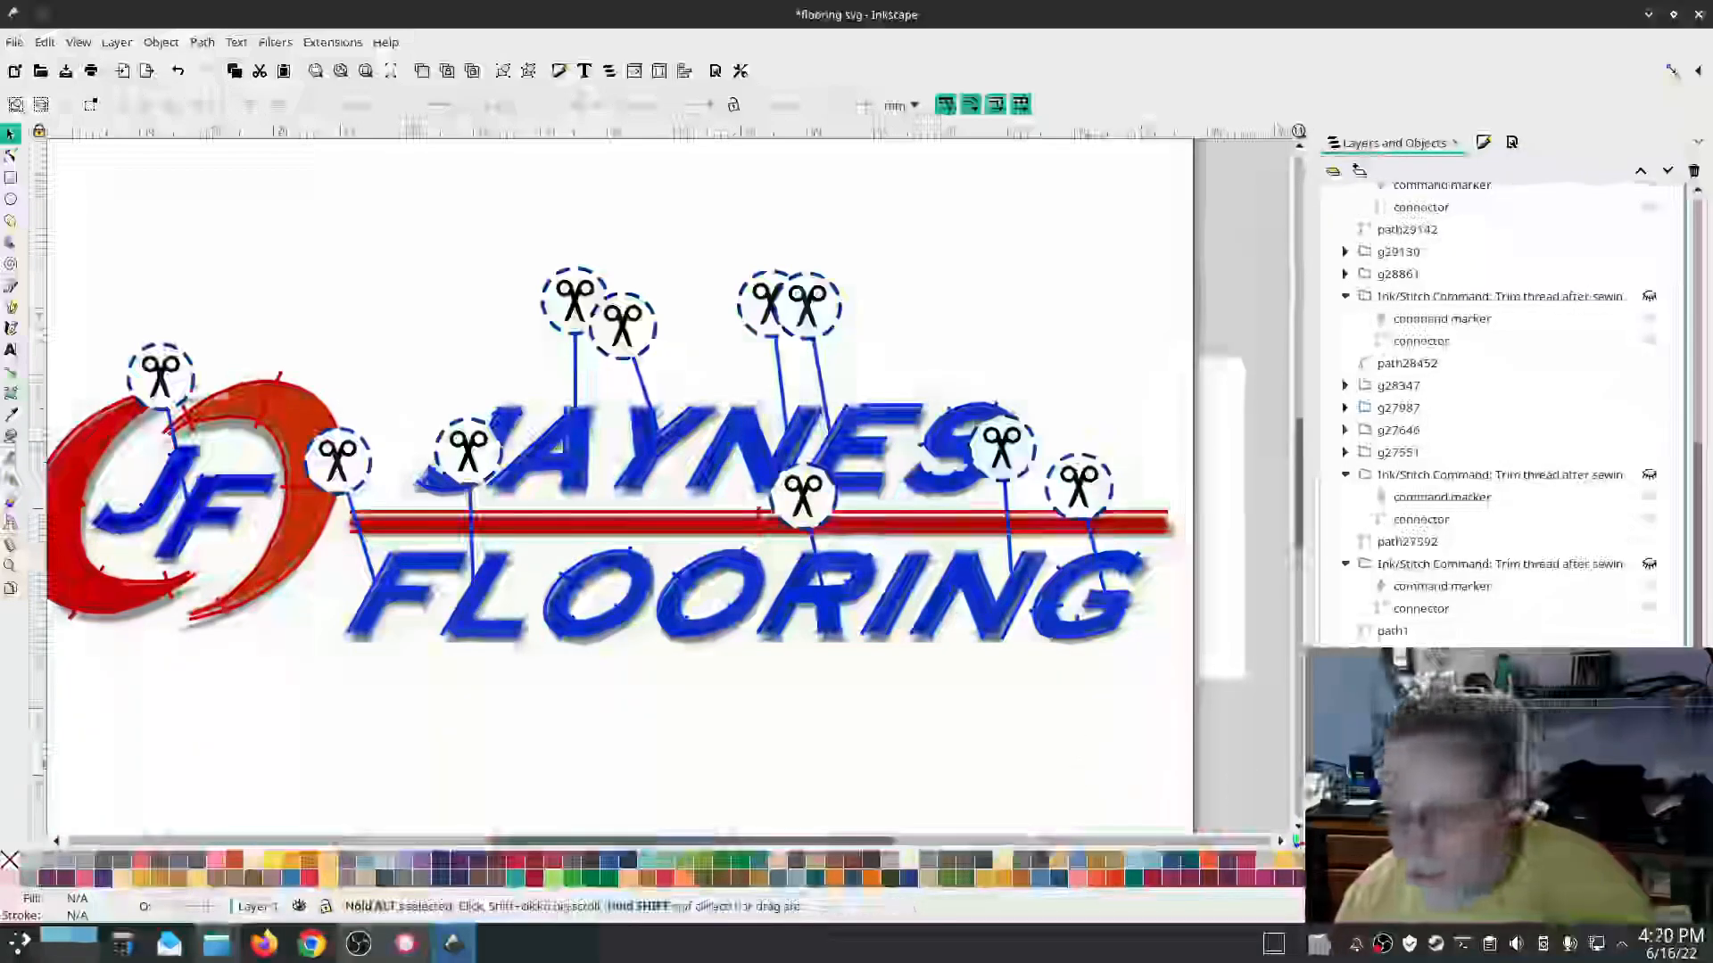
pyautogui.press('ctrl+KP_5')
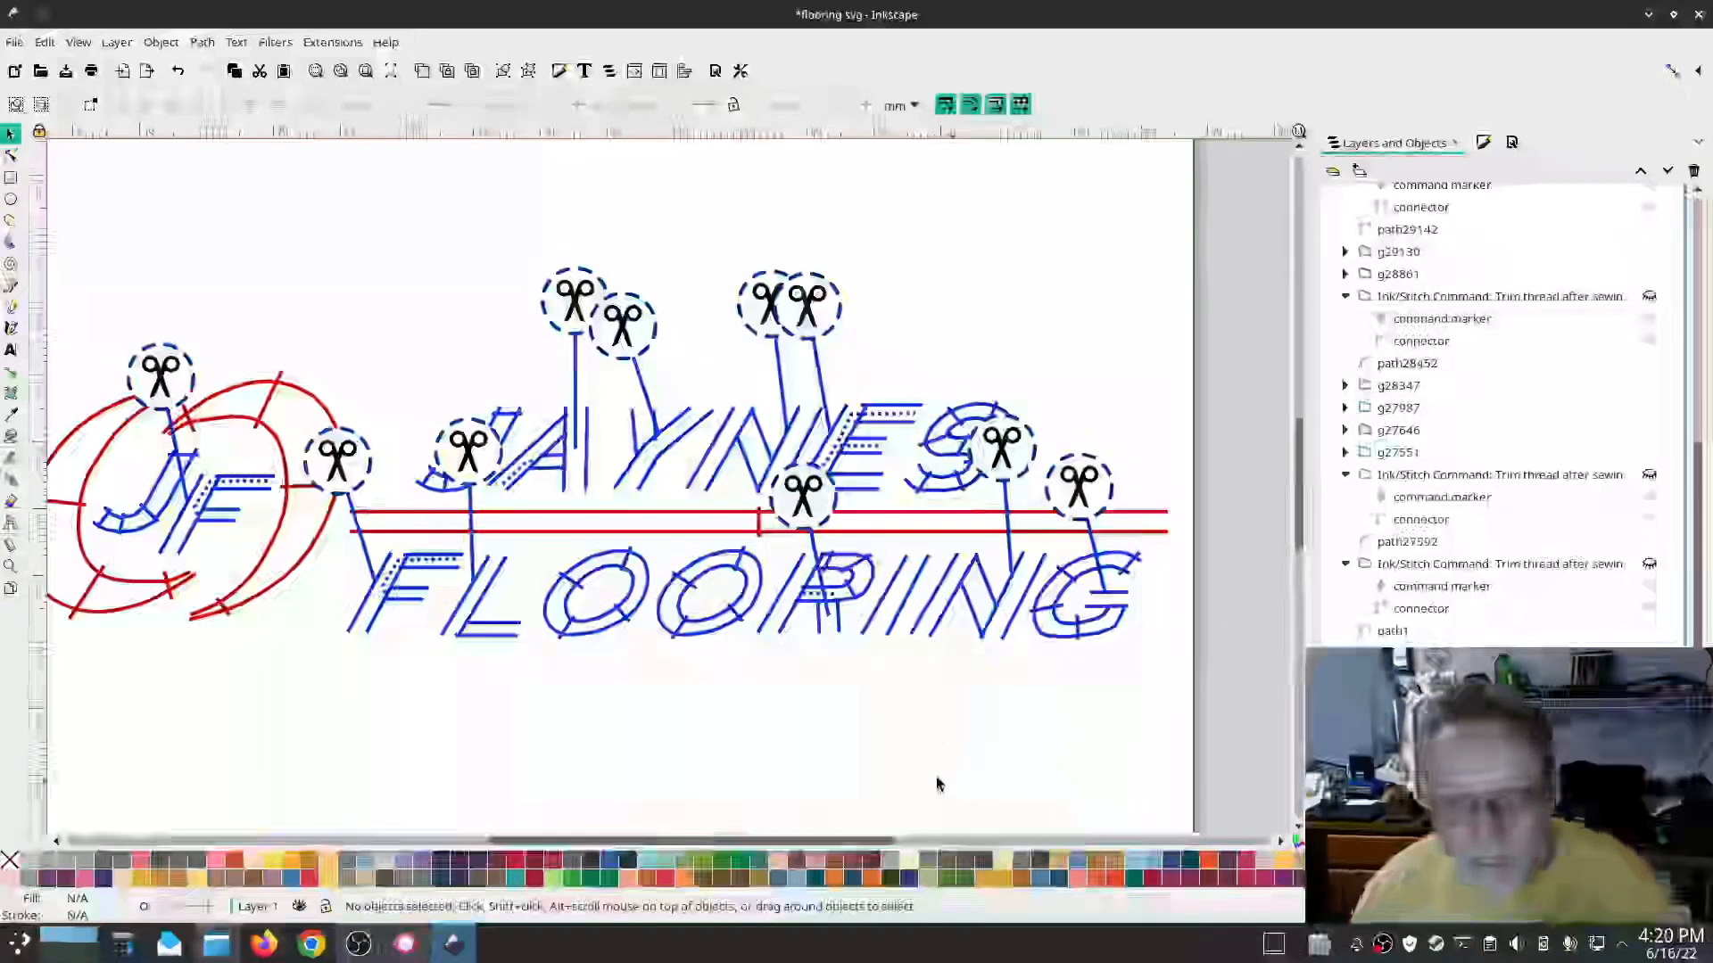
pyautogui.click(822, 510)
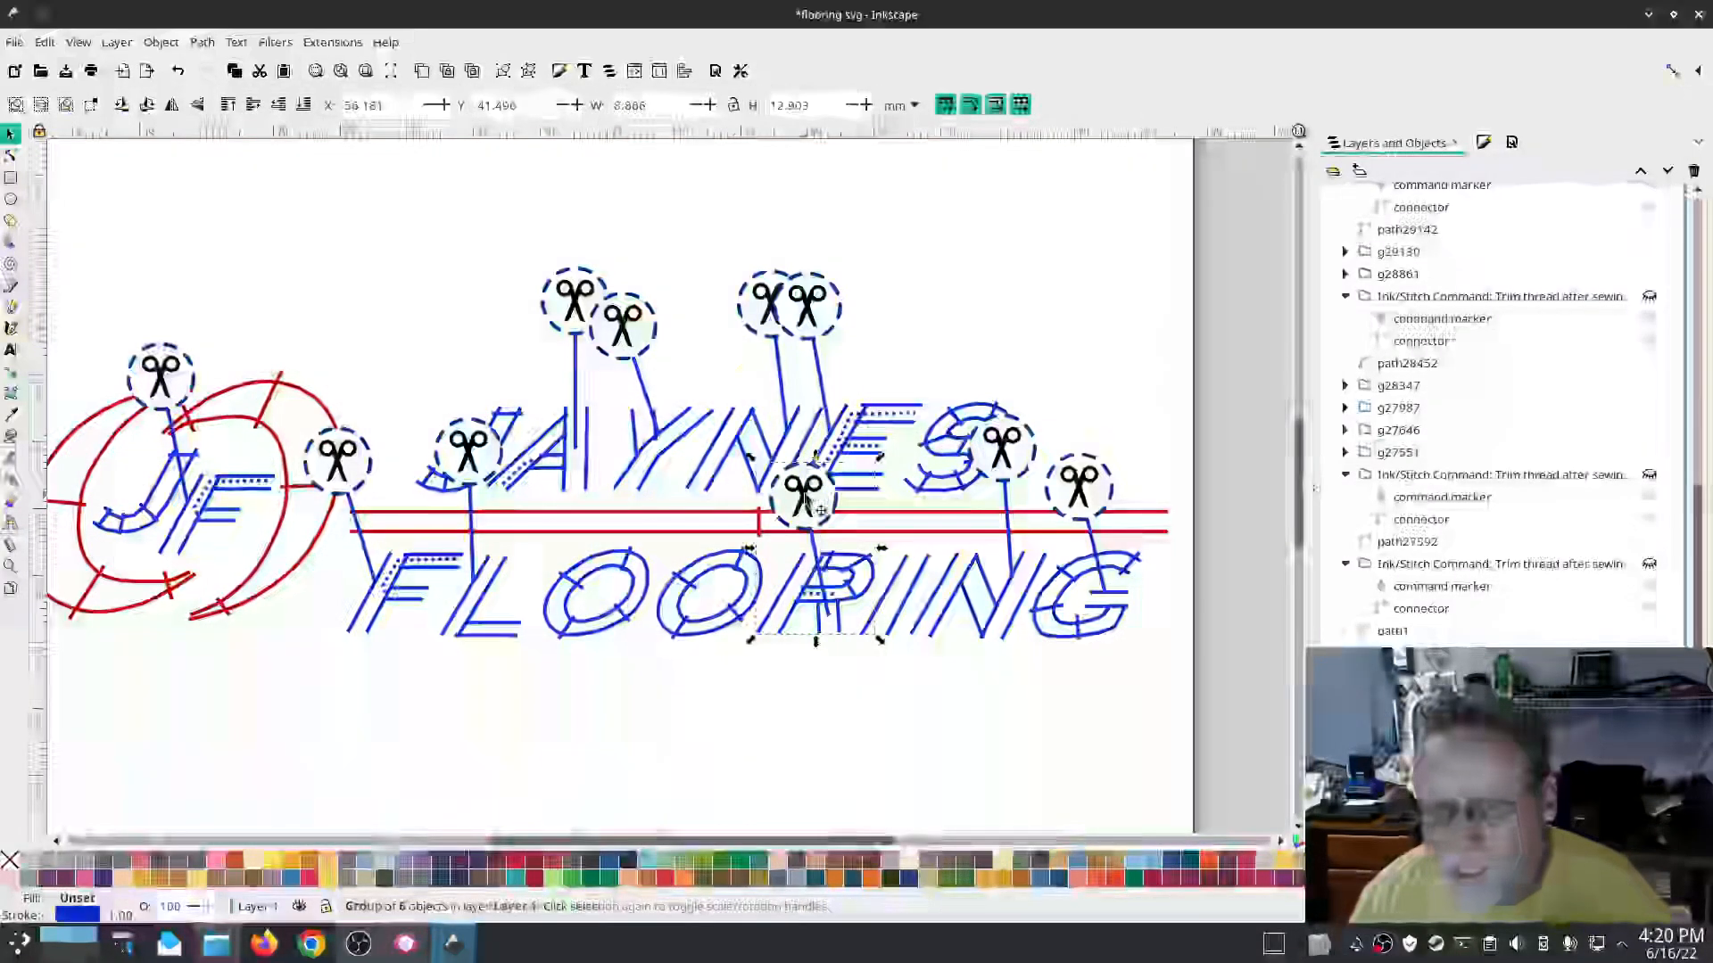
pyautogui.keyDown('ctrl'); pyautogui.click(806, 498); pyautogui.keyUp('ctrl')
pyautogui.click(805, 499)
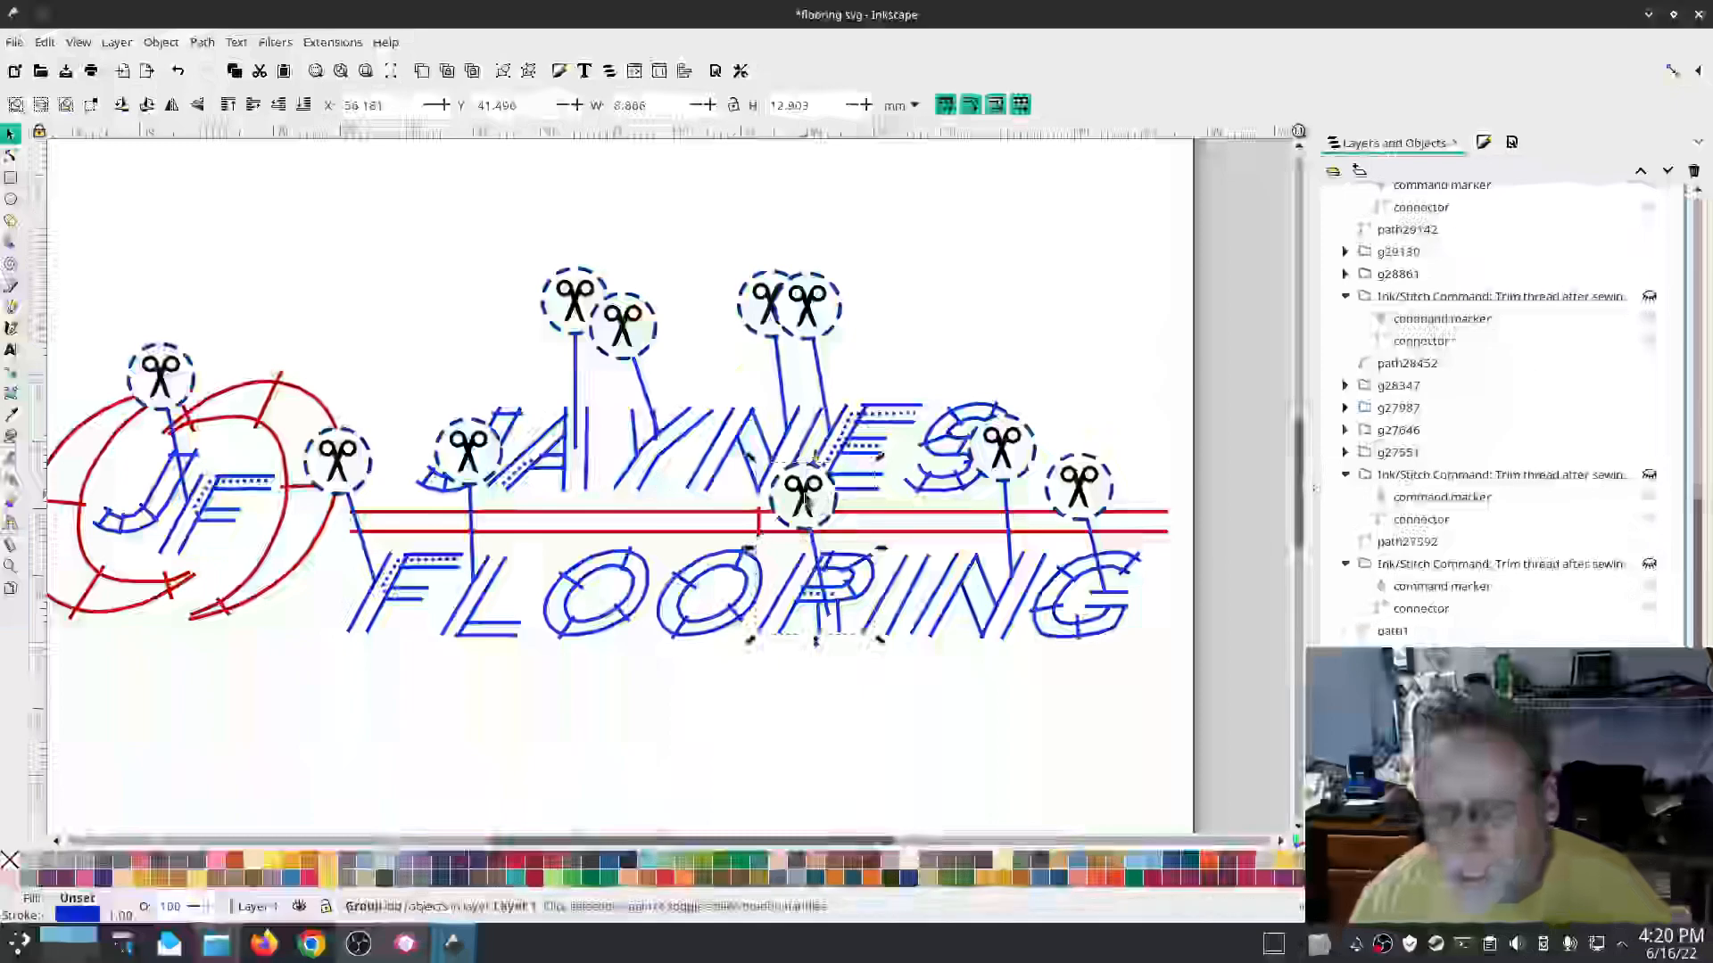
pyautogui.scroll(8, 1581, 613)
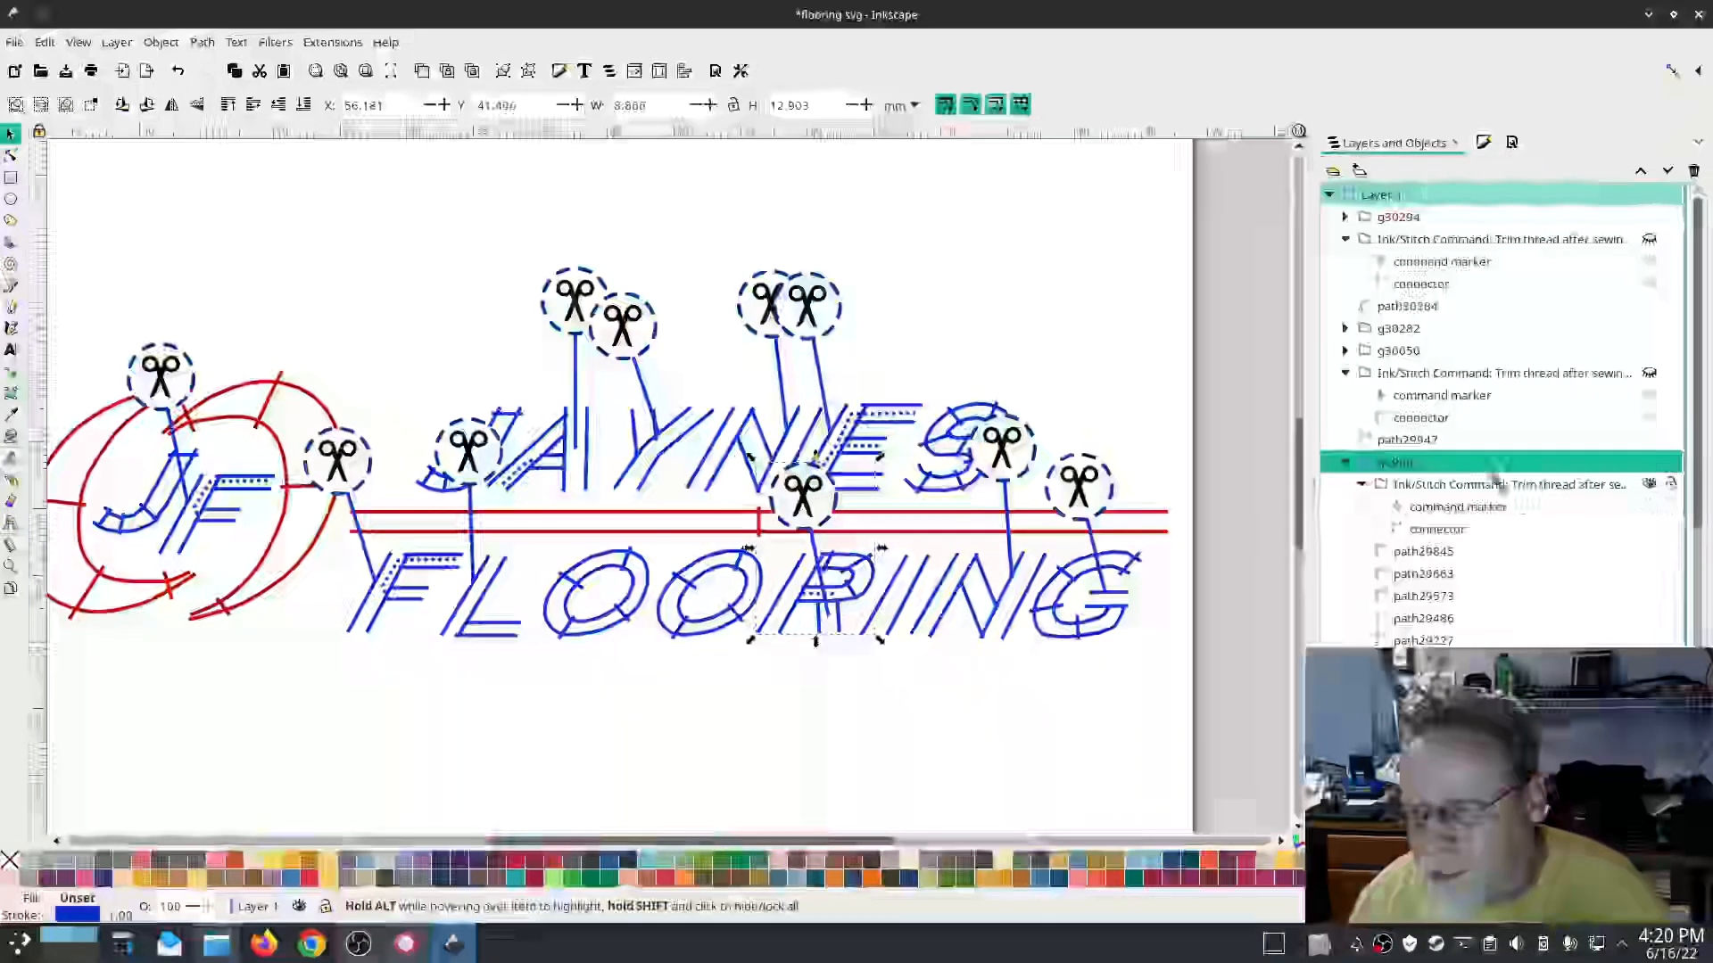
pyautogui.click(1483, 486)
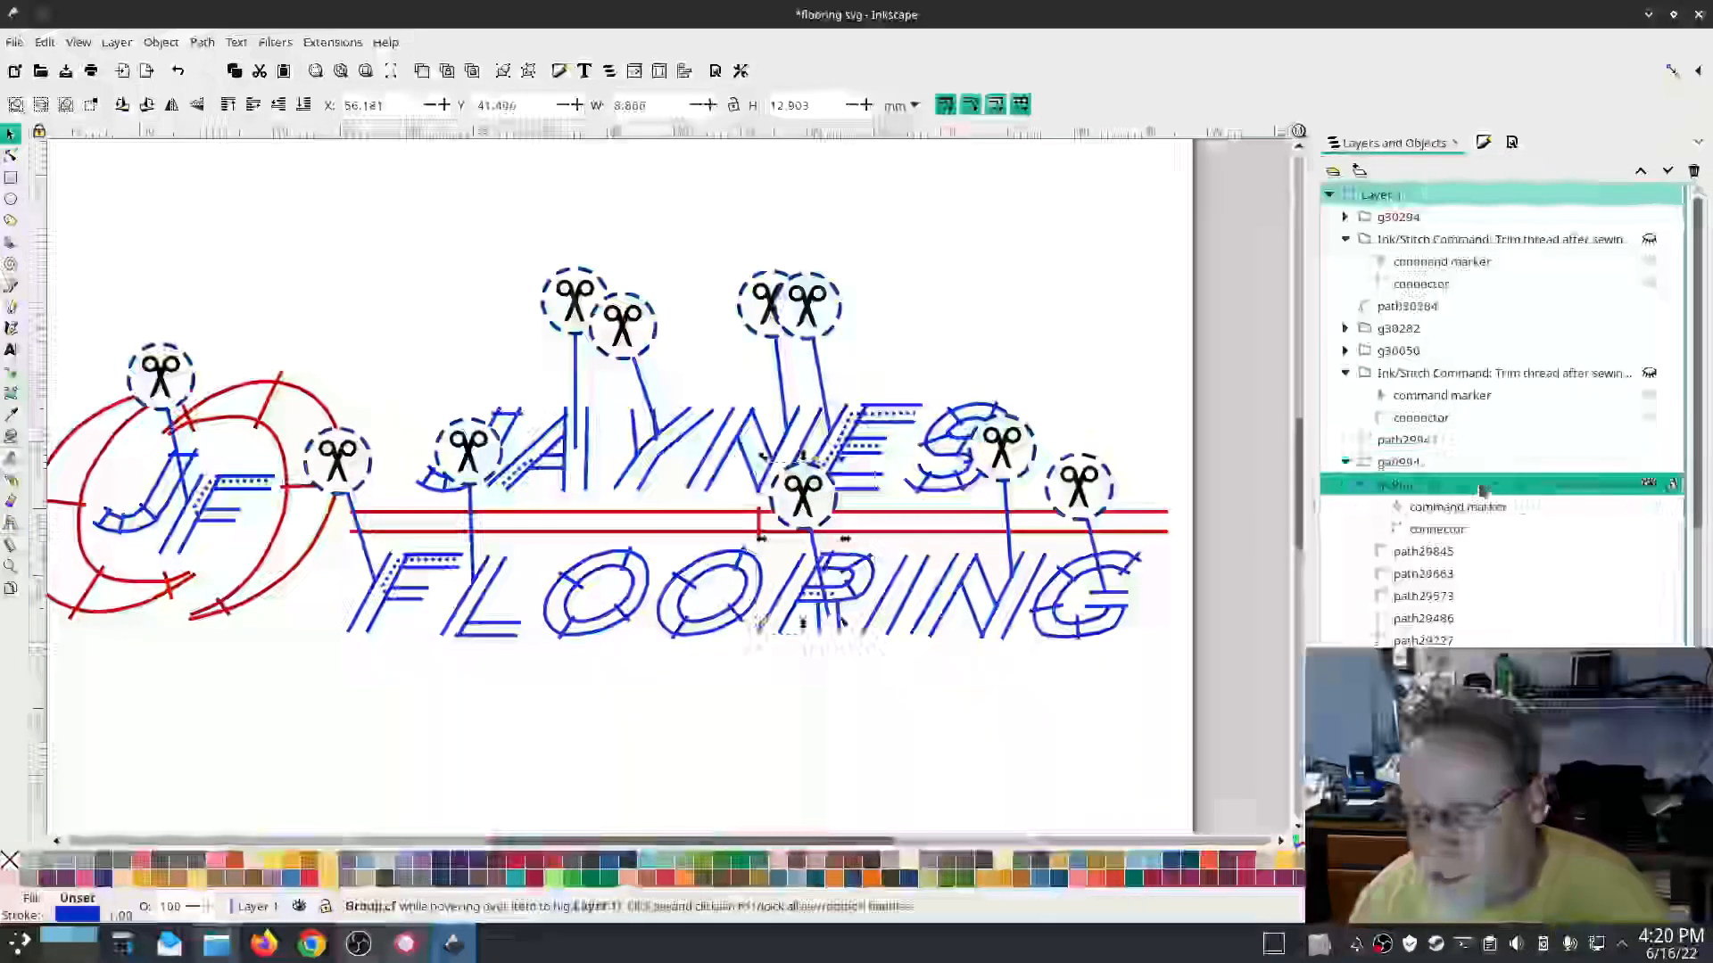
pyautogui.click(1653, 486)
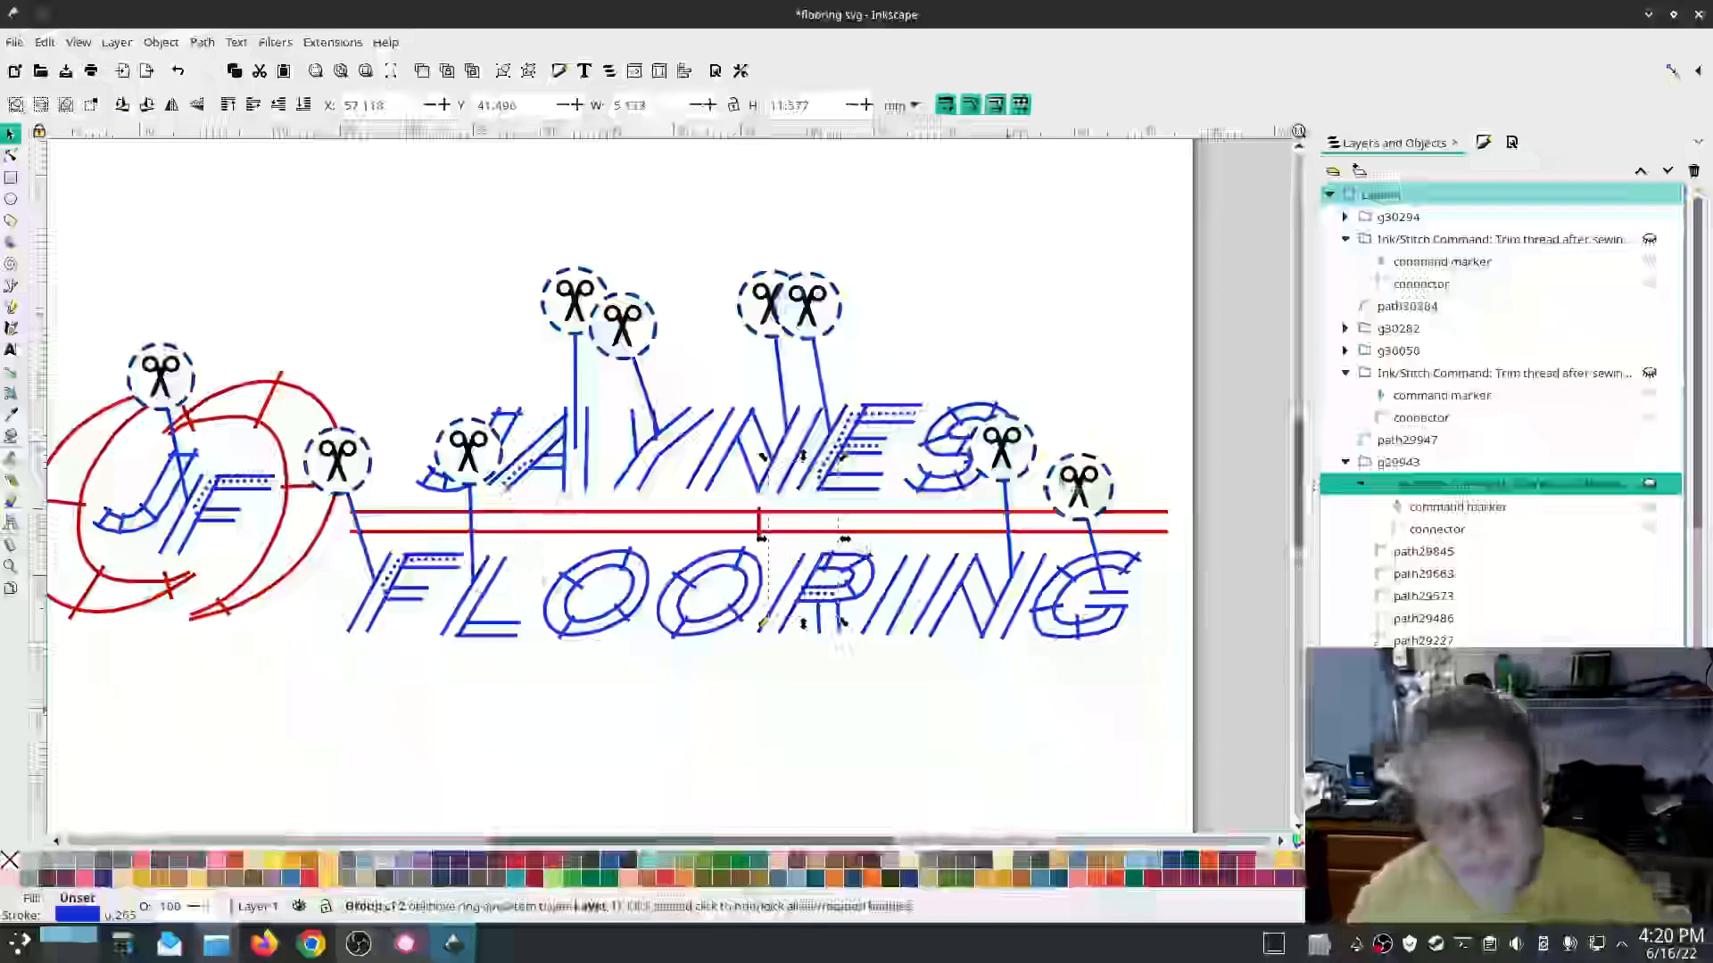
# Step: Hide the Ink/Stitch trim commands inside the groups of the L and the N in FLOORING
pyautogui.click(477, 593)
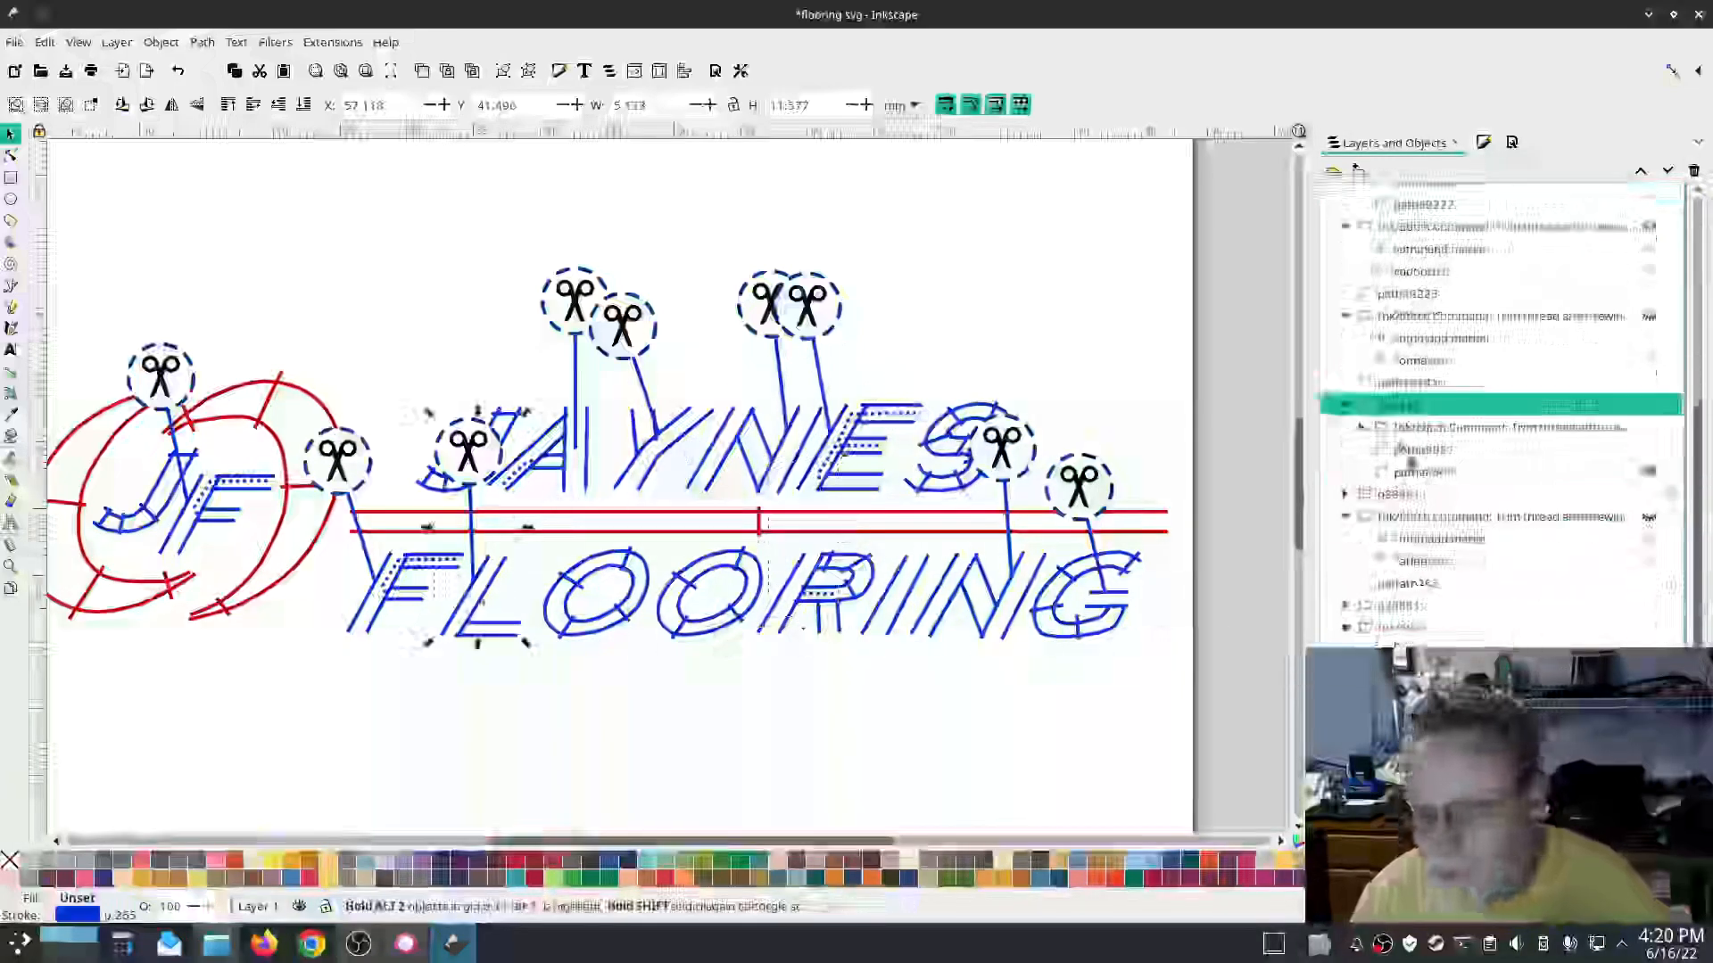
pyautogui.click(1409, 428)
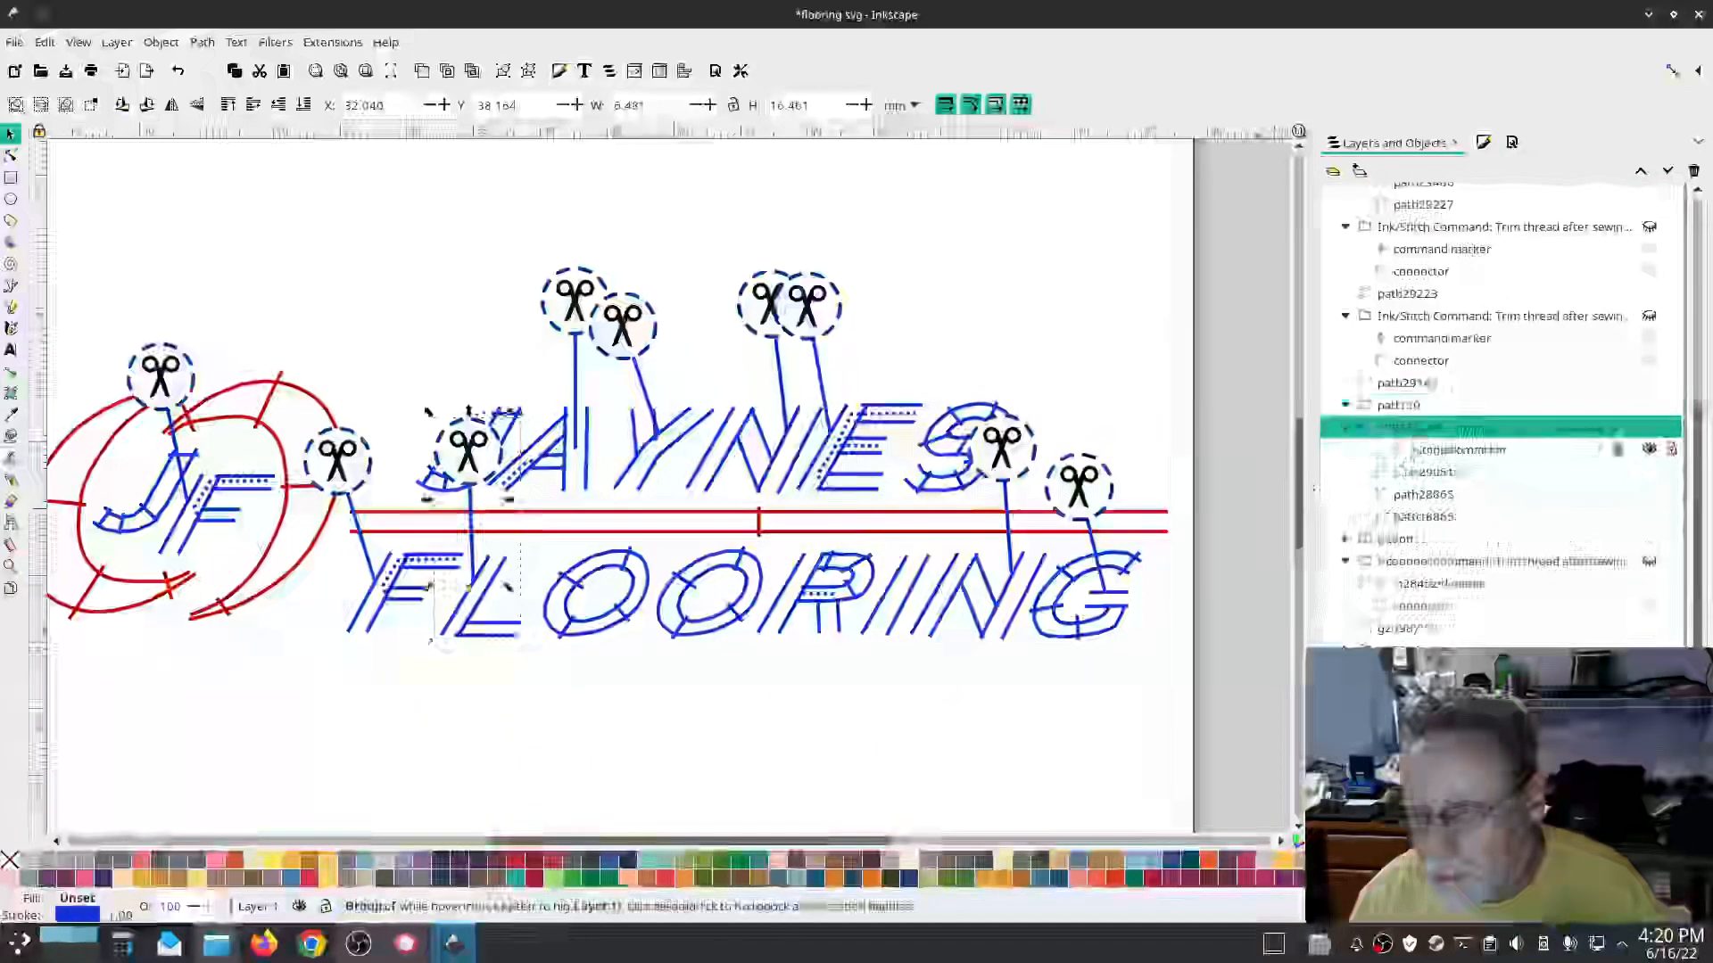
pyautogui.click(1649, 427)
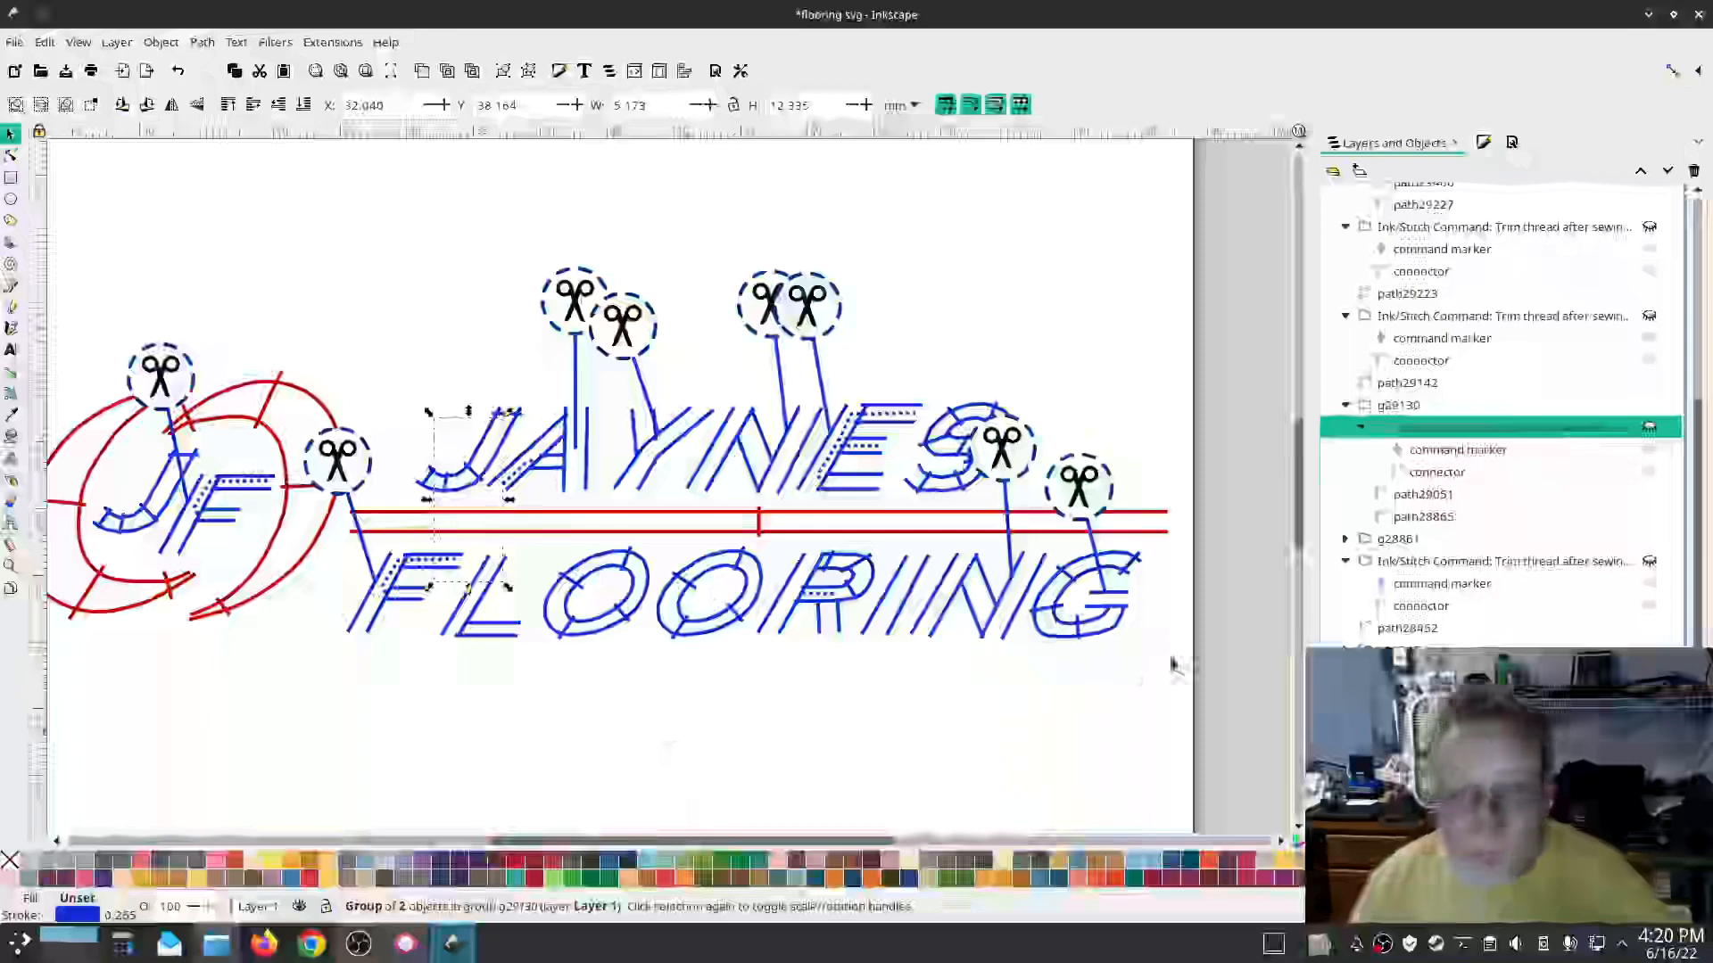
pyautogui.click(1015, 579)
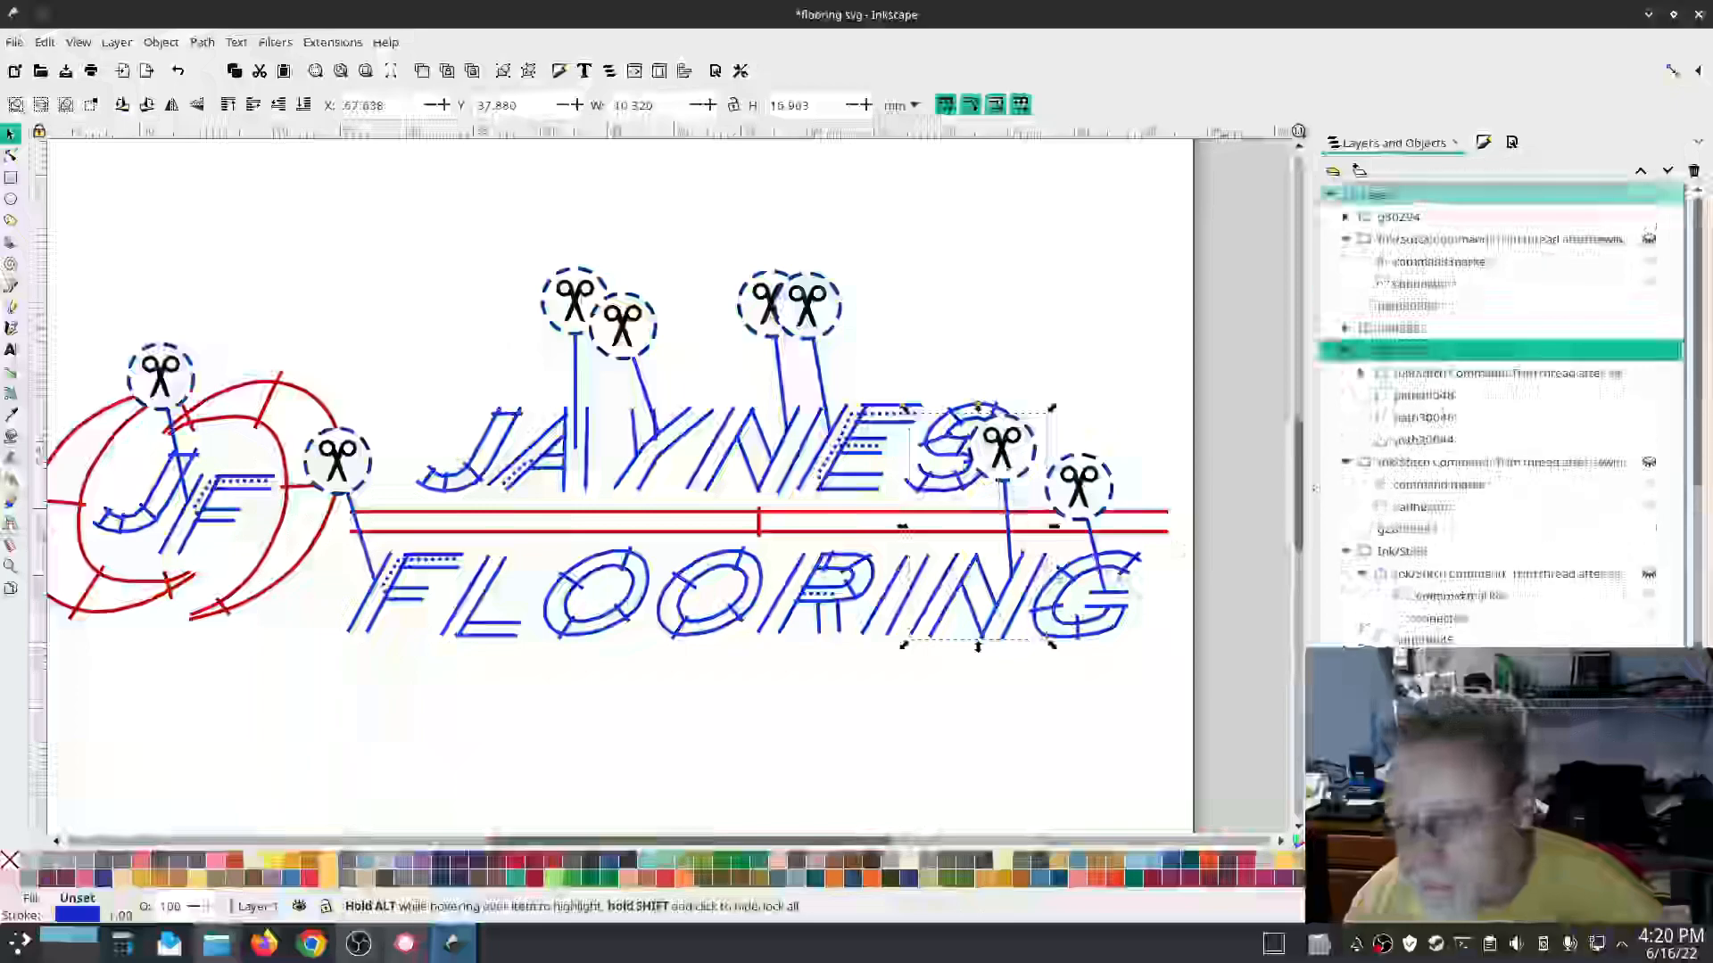
pyautogui.click(1430, 376)
pyautogui.click(1650, 372)
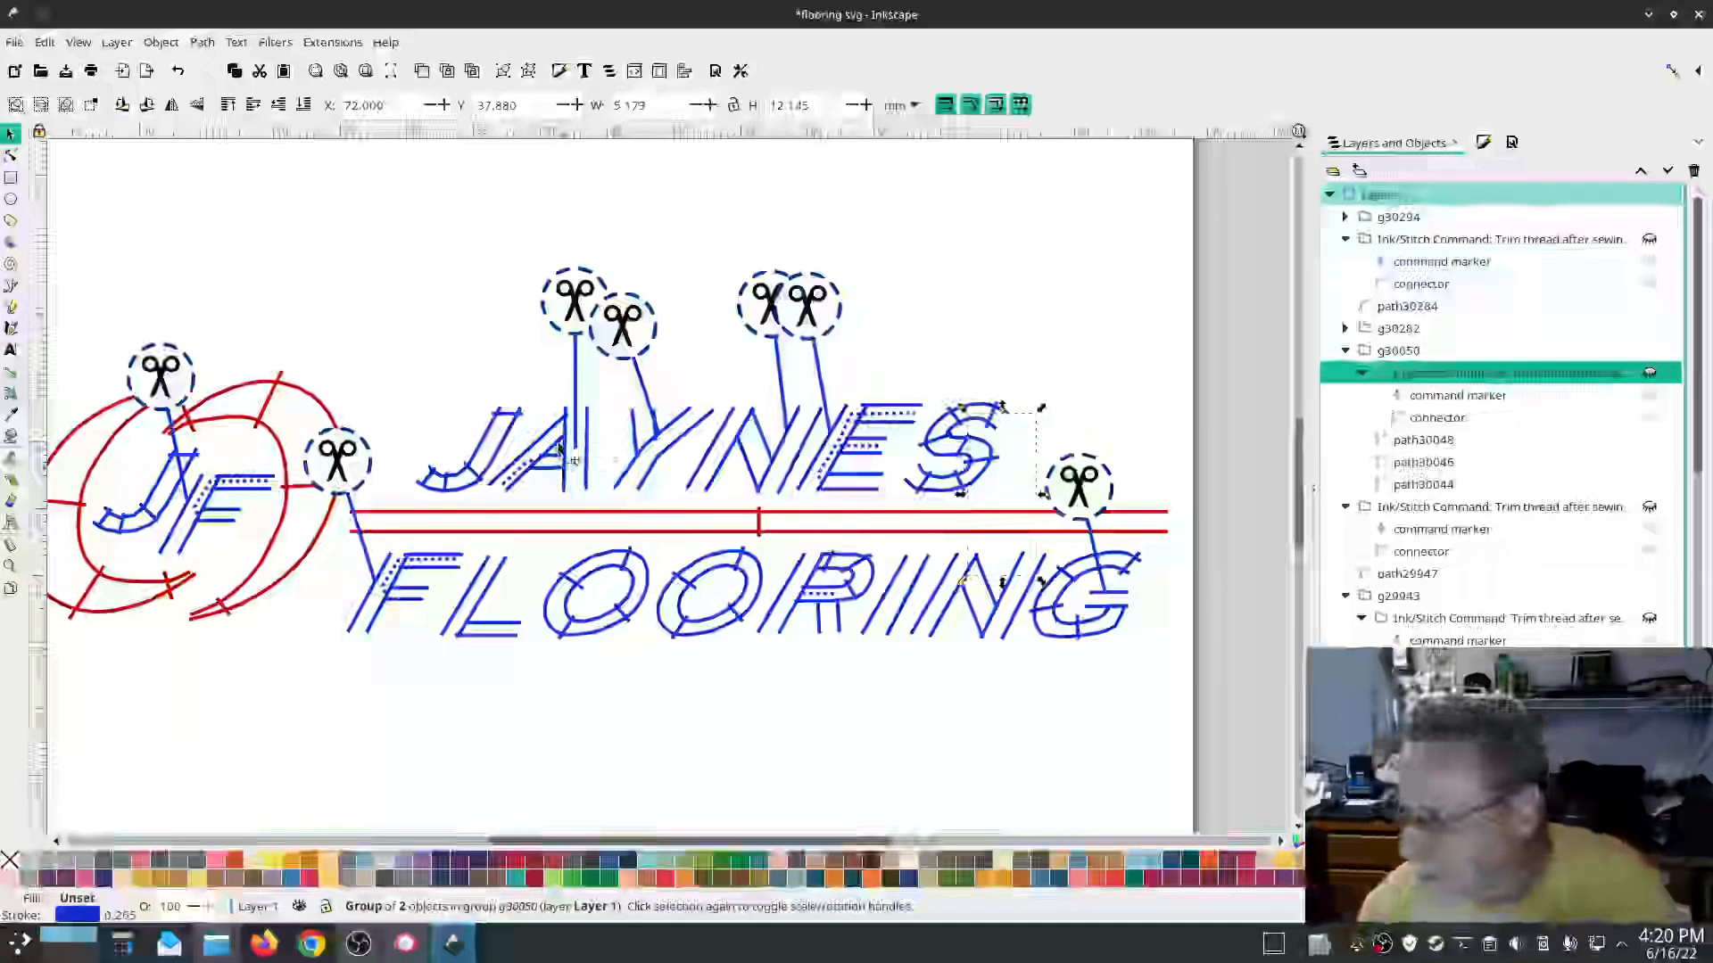
# Step: Shorten the slanted stem column of the E in JAYNES by moving its two top nodes slightly down along the slant
pyautogui.click(845, 419)
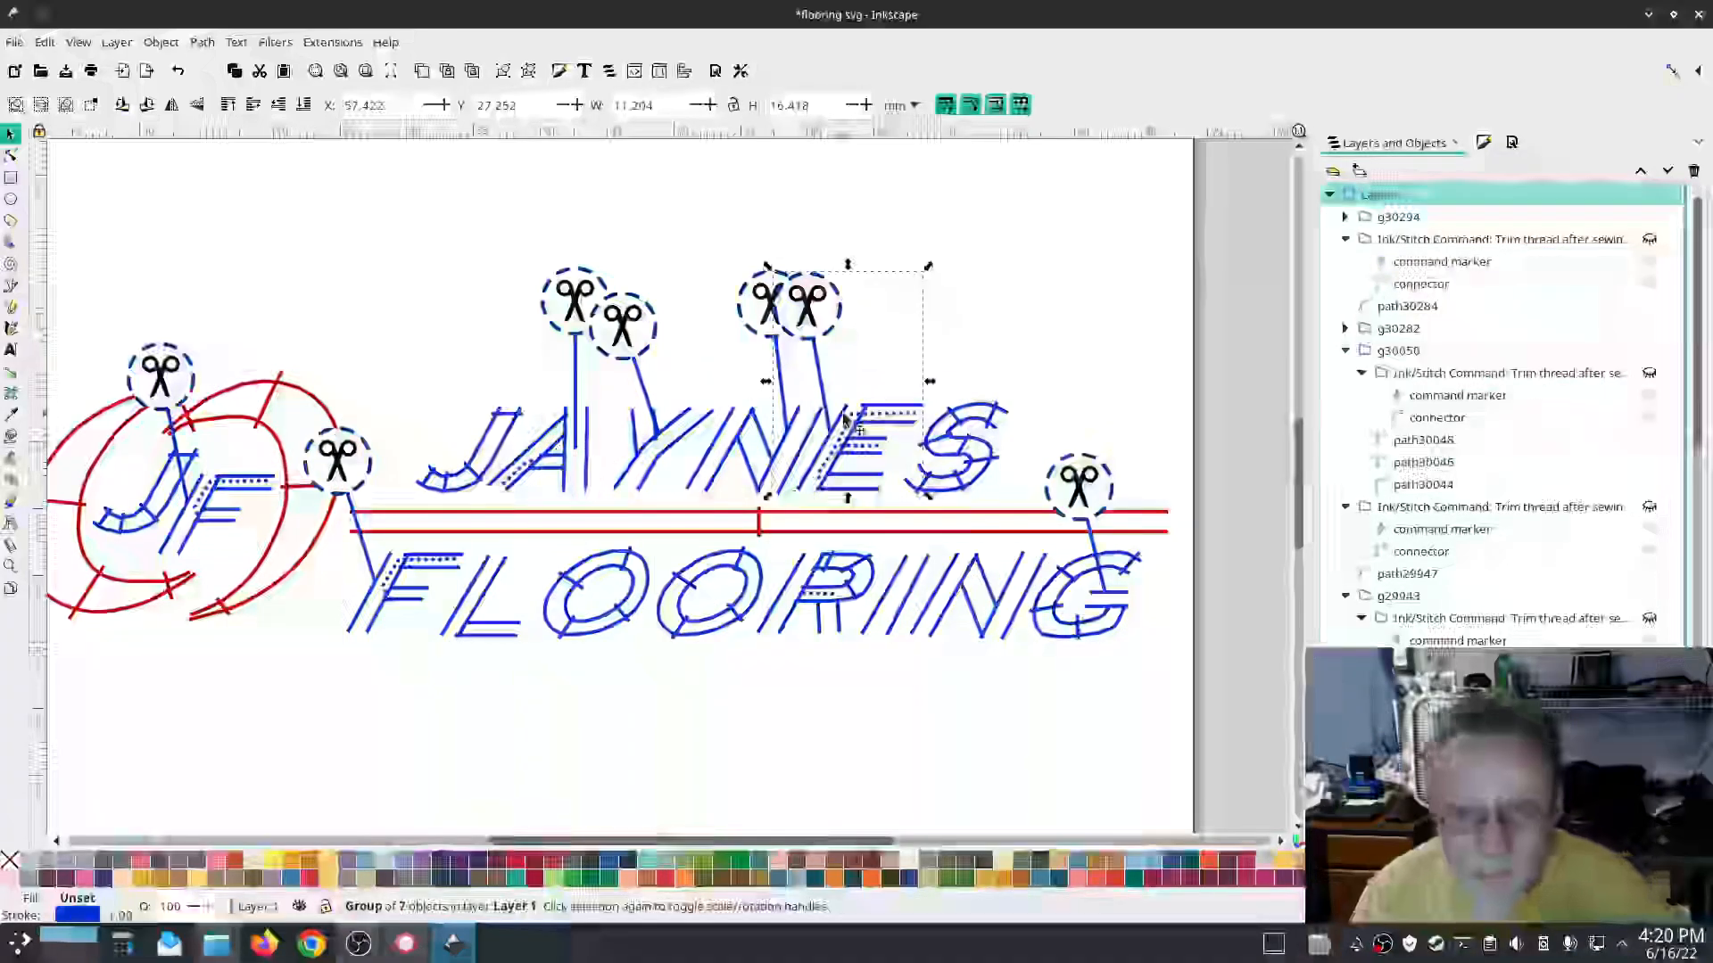
pyautogui.keyDown('ctrl'); pyautogui.click(818, 470); pyautogui.keyUp('ctrl')
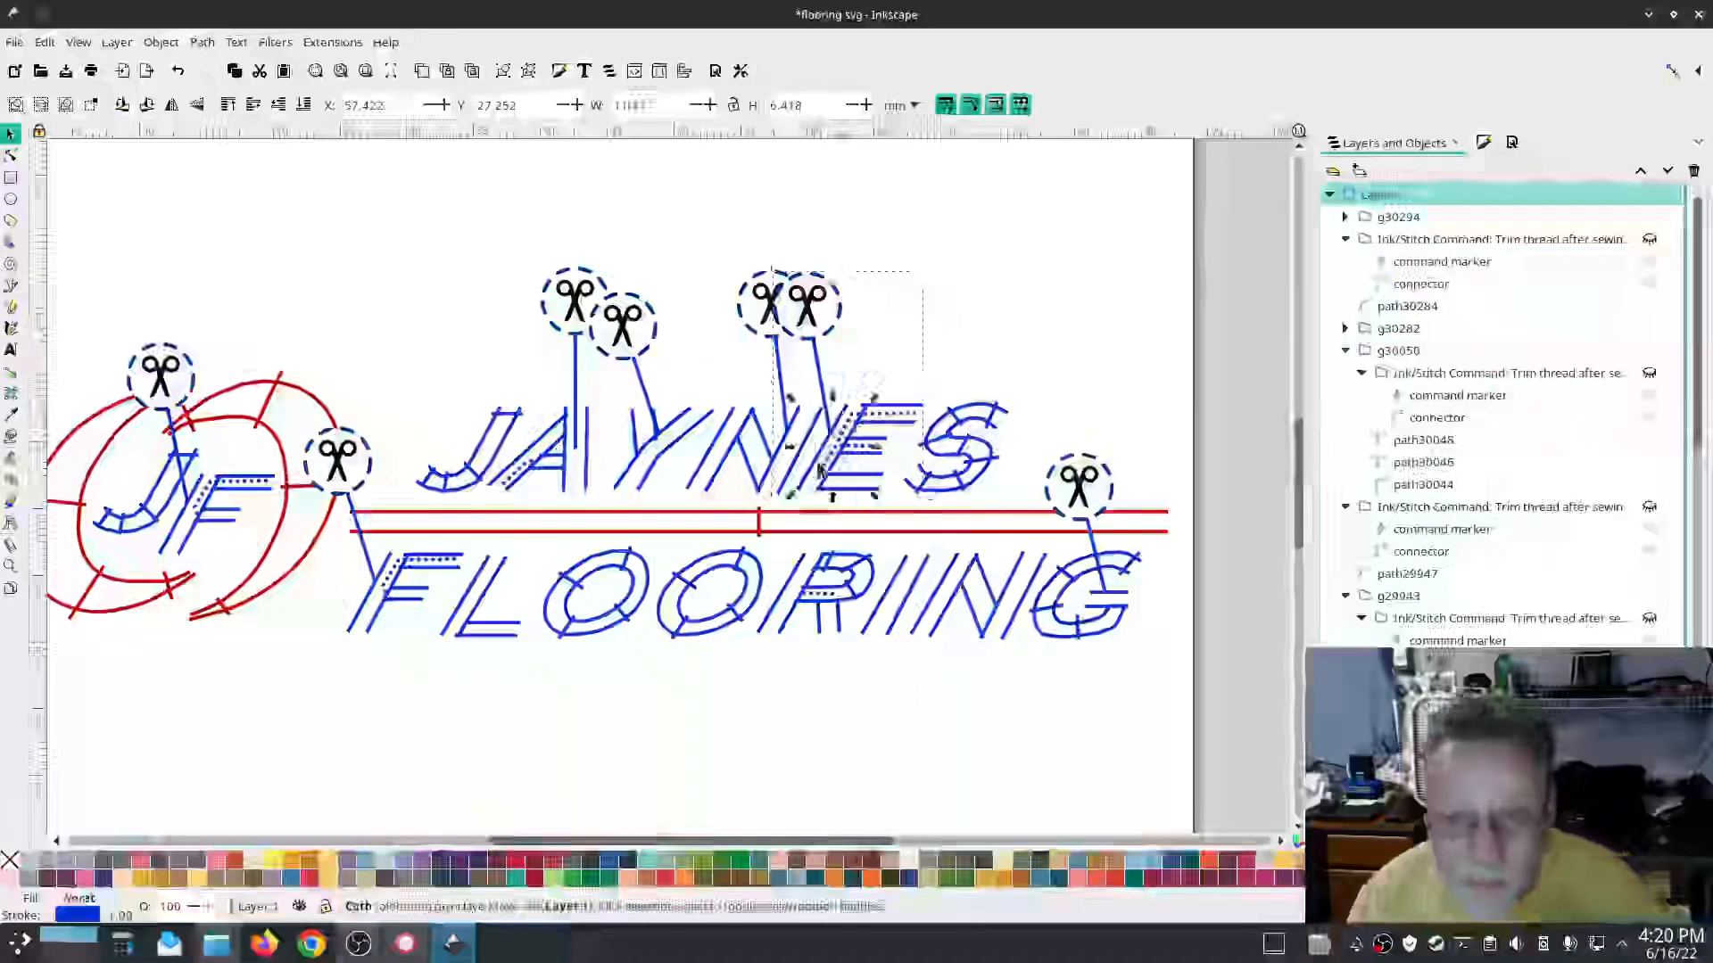
pyautogui.scroll(-15, 1488, 592)
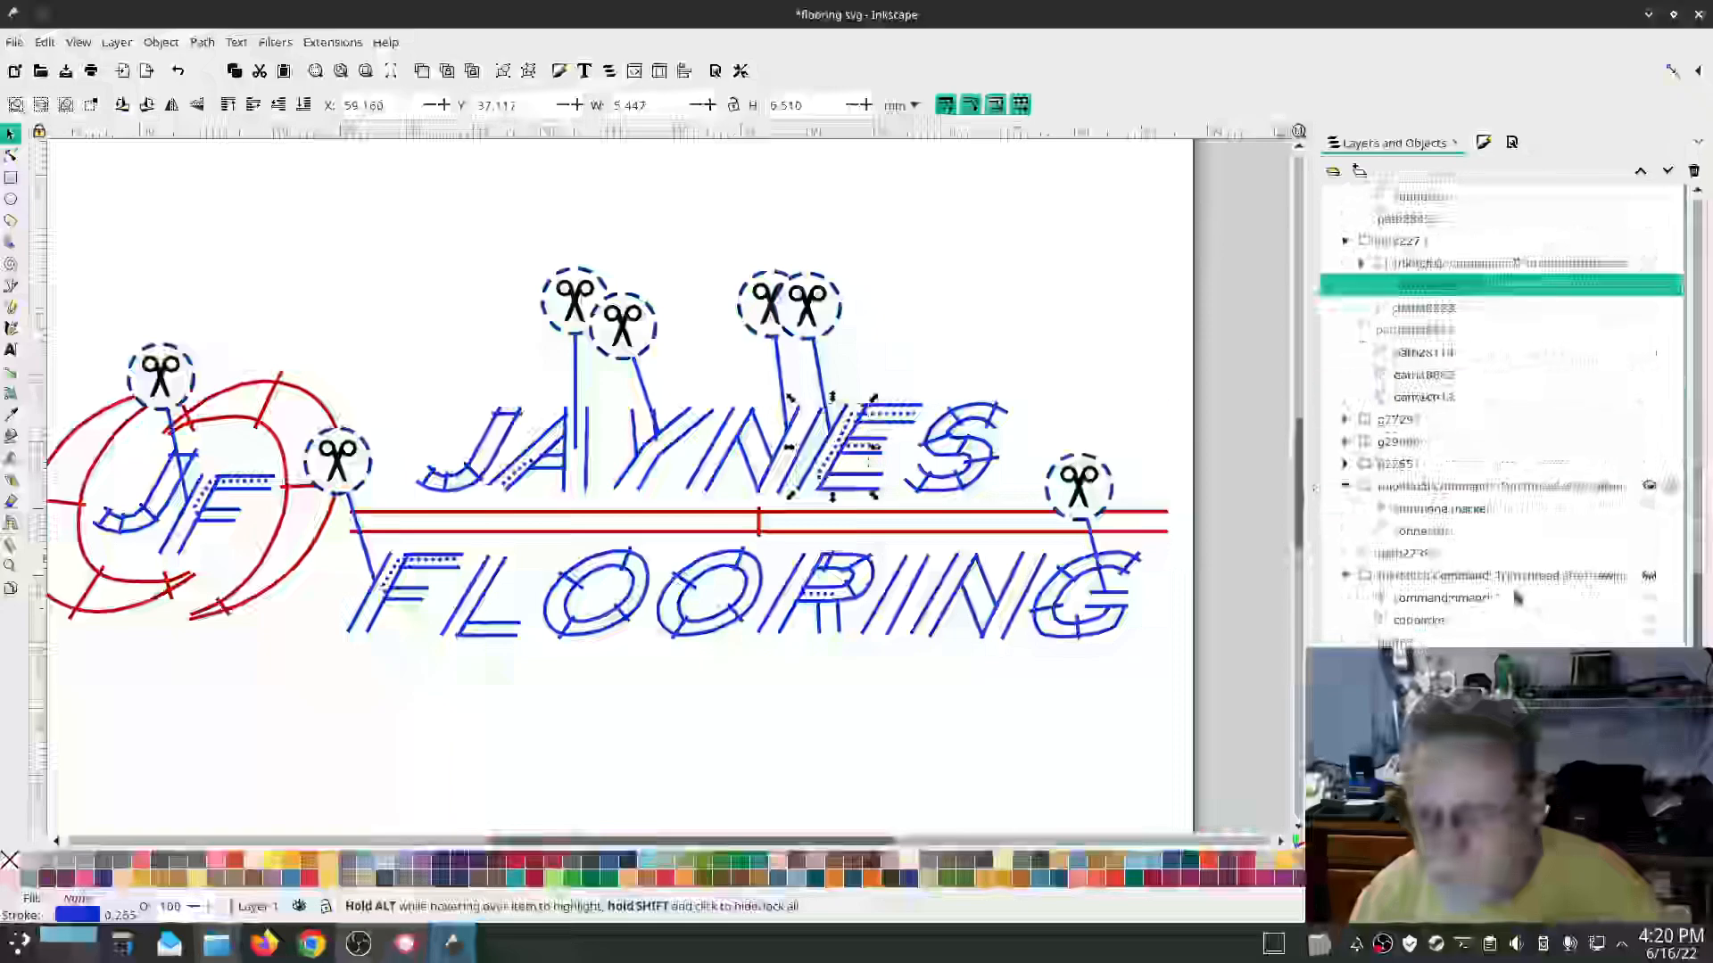
pyautogui.scroll(3, 1517, 597)
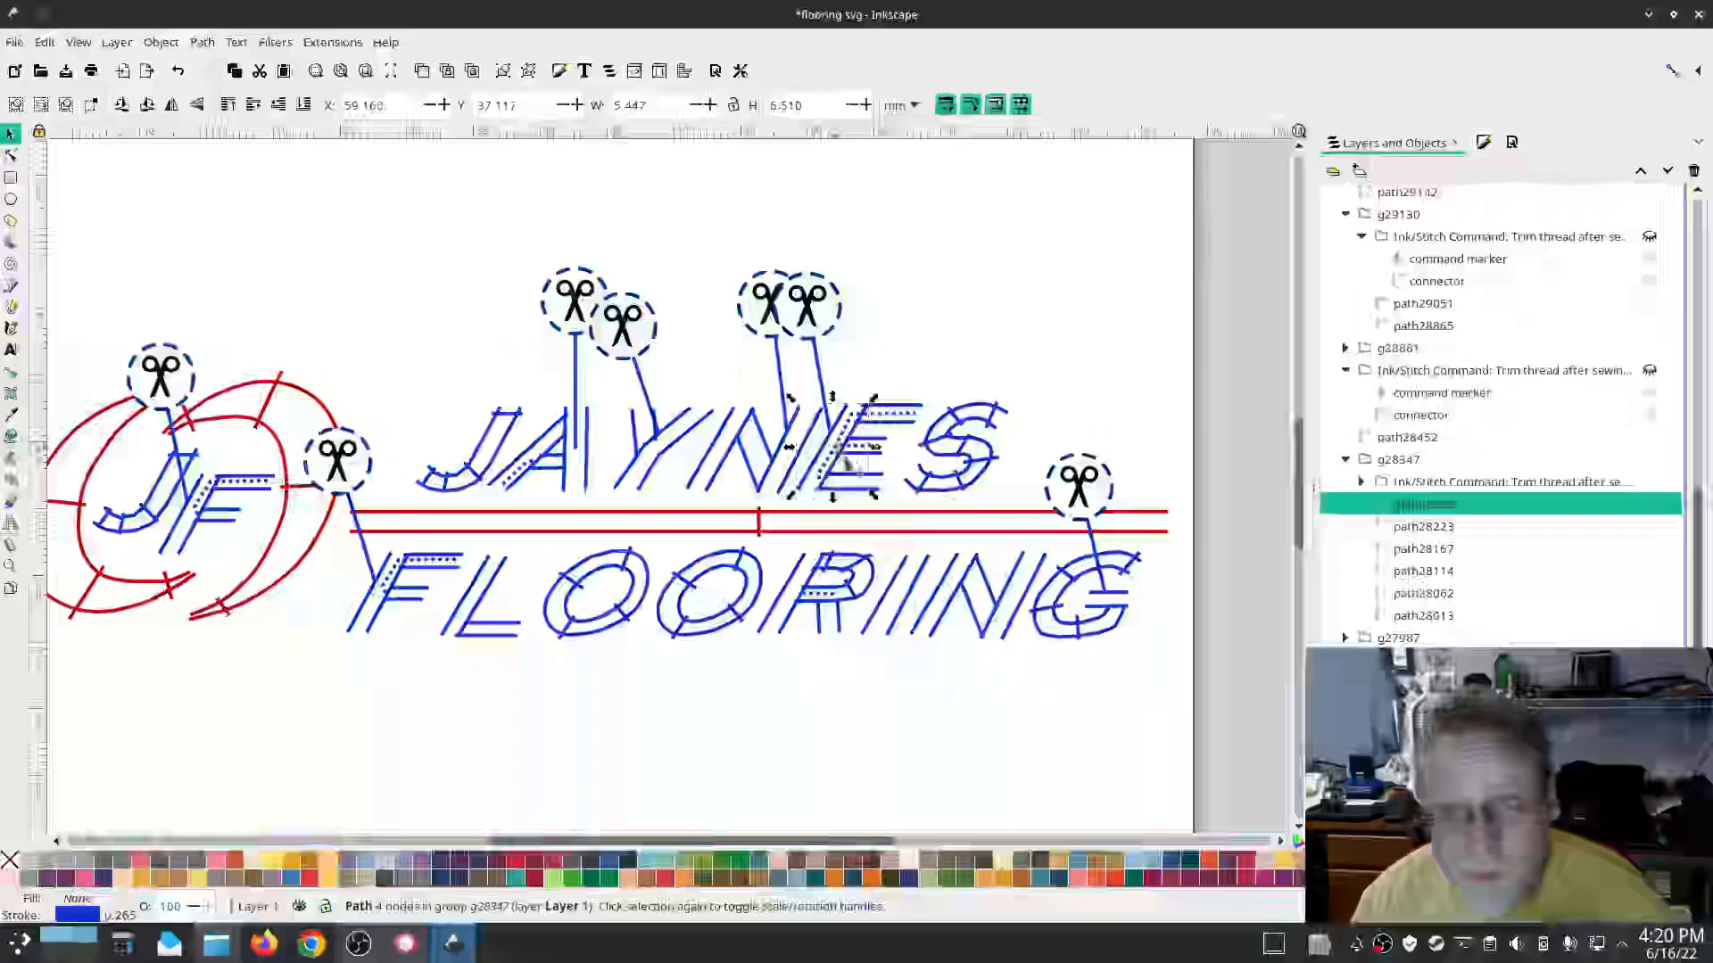
pyautogui.scroll(1, 860, 409)
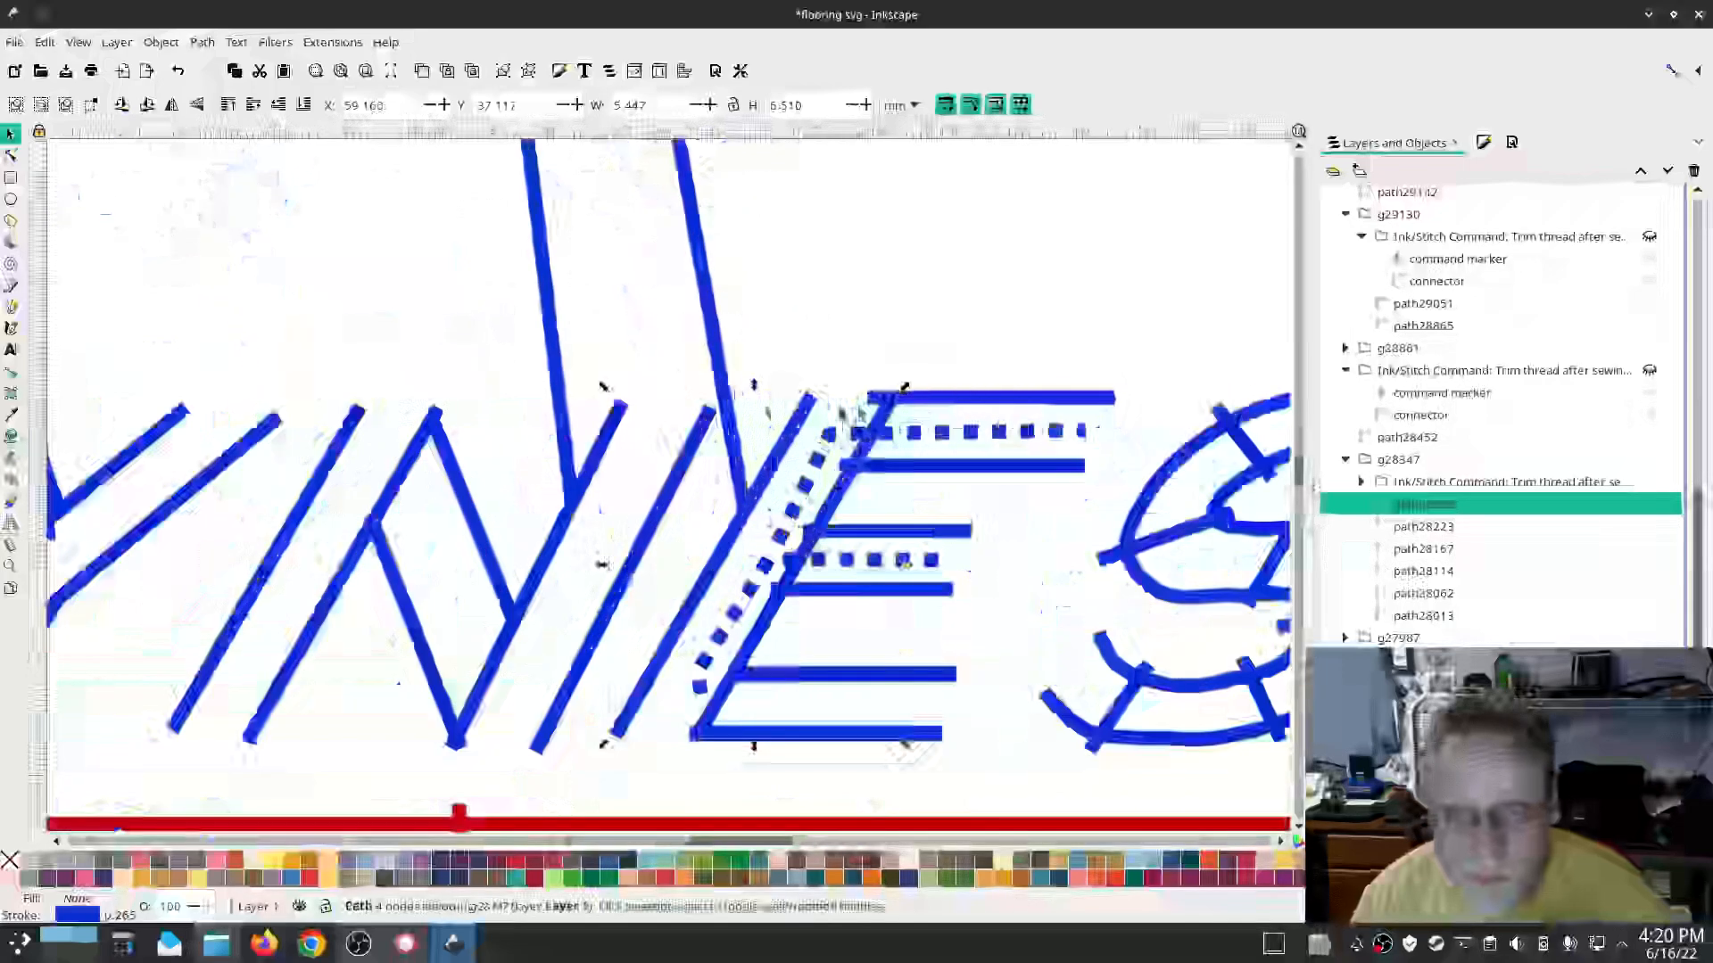
pyautogui.click(11, 156)
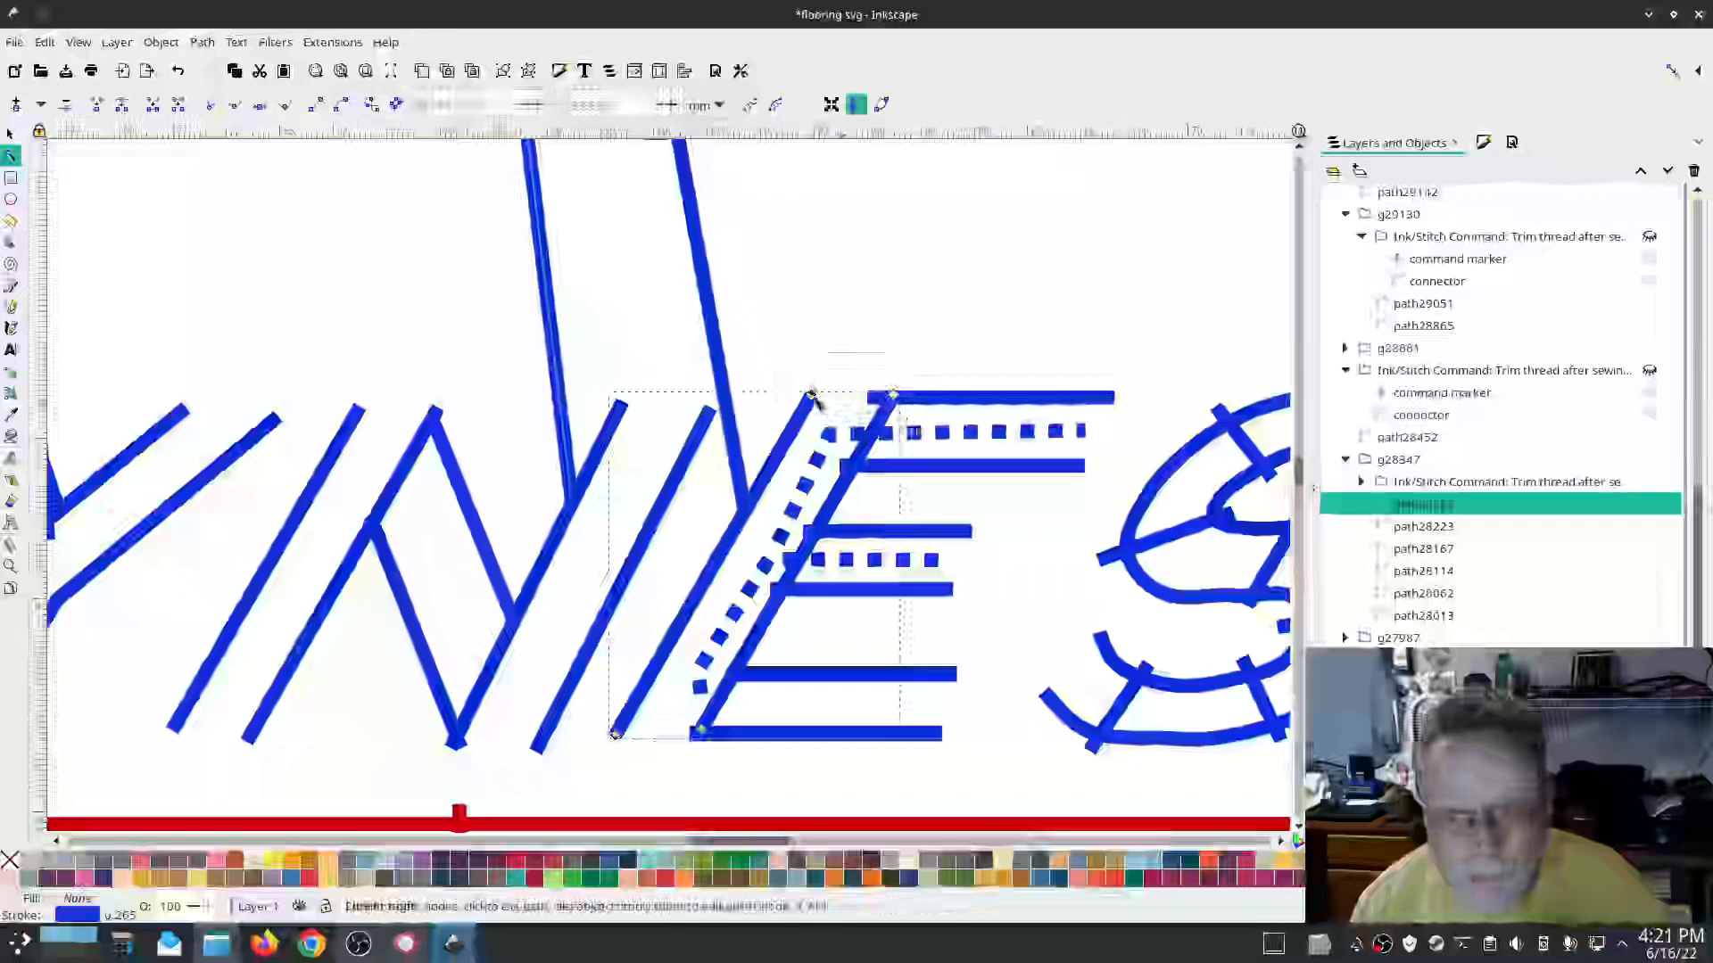
pyautogui.moveTo(813, 399); pyautogui.dragTo(803, 406)
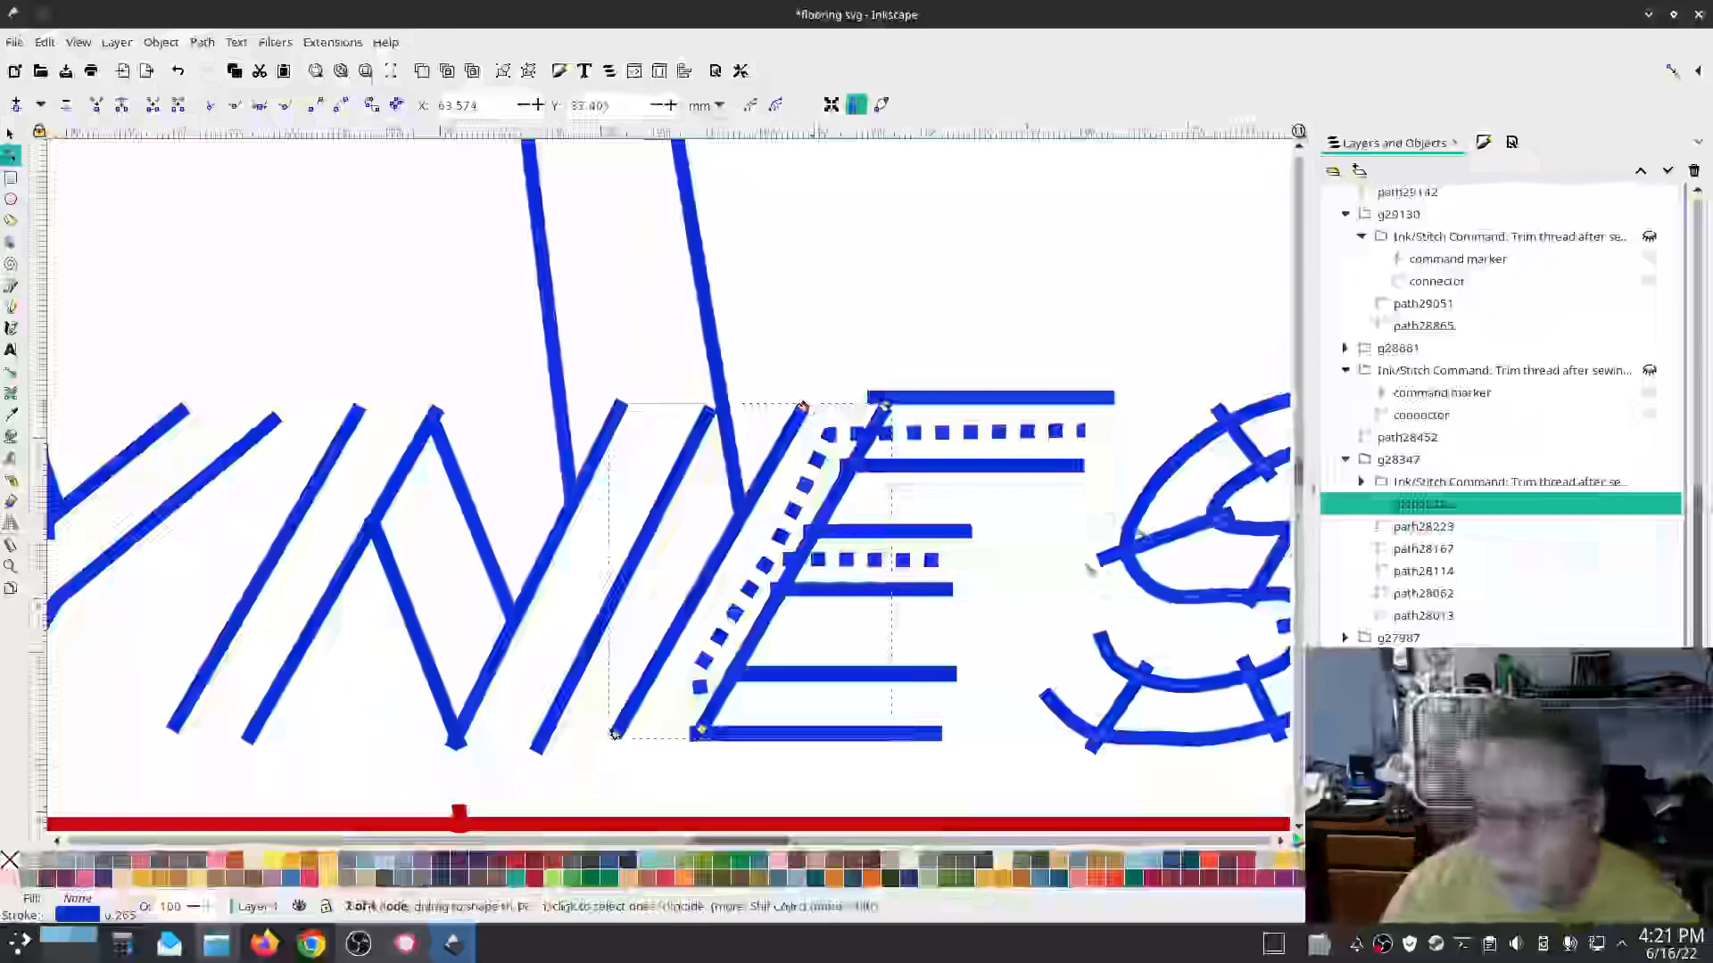
# Step: Shift all four nodes of the bottom bar column of the E in JAYNES slightly down along the slant
pyautogui.click(957, 675)
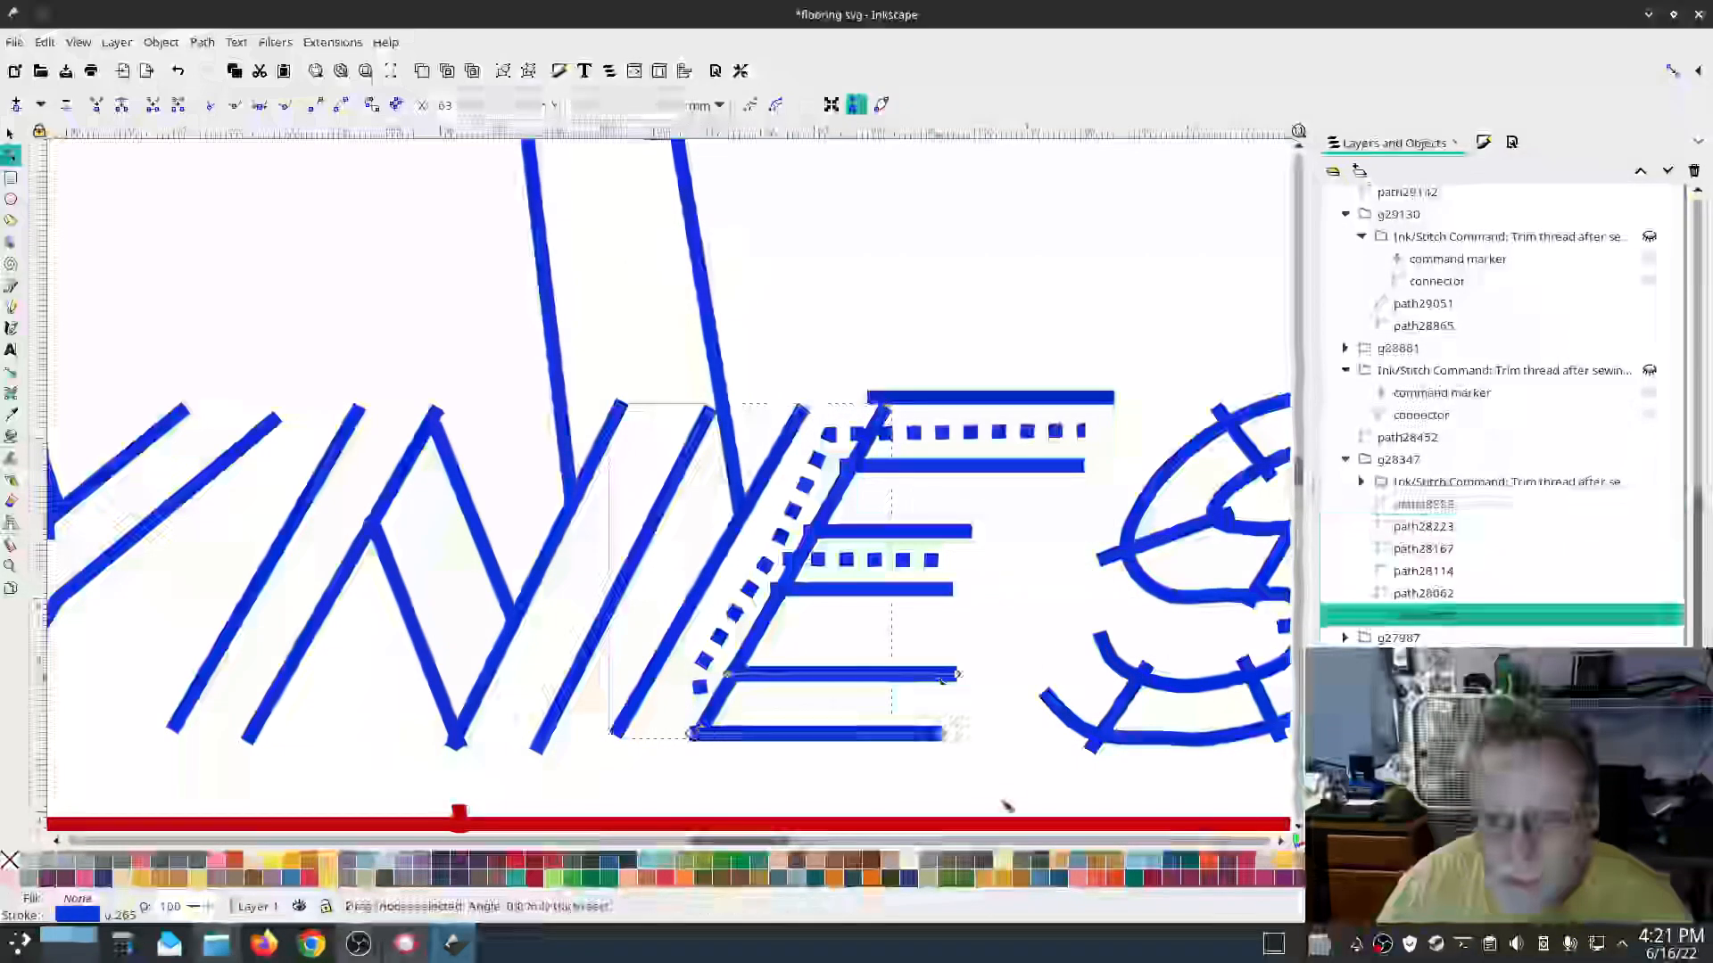
pyautogui.click(844, 676)
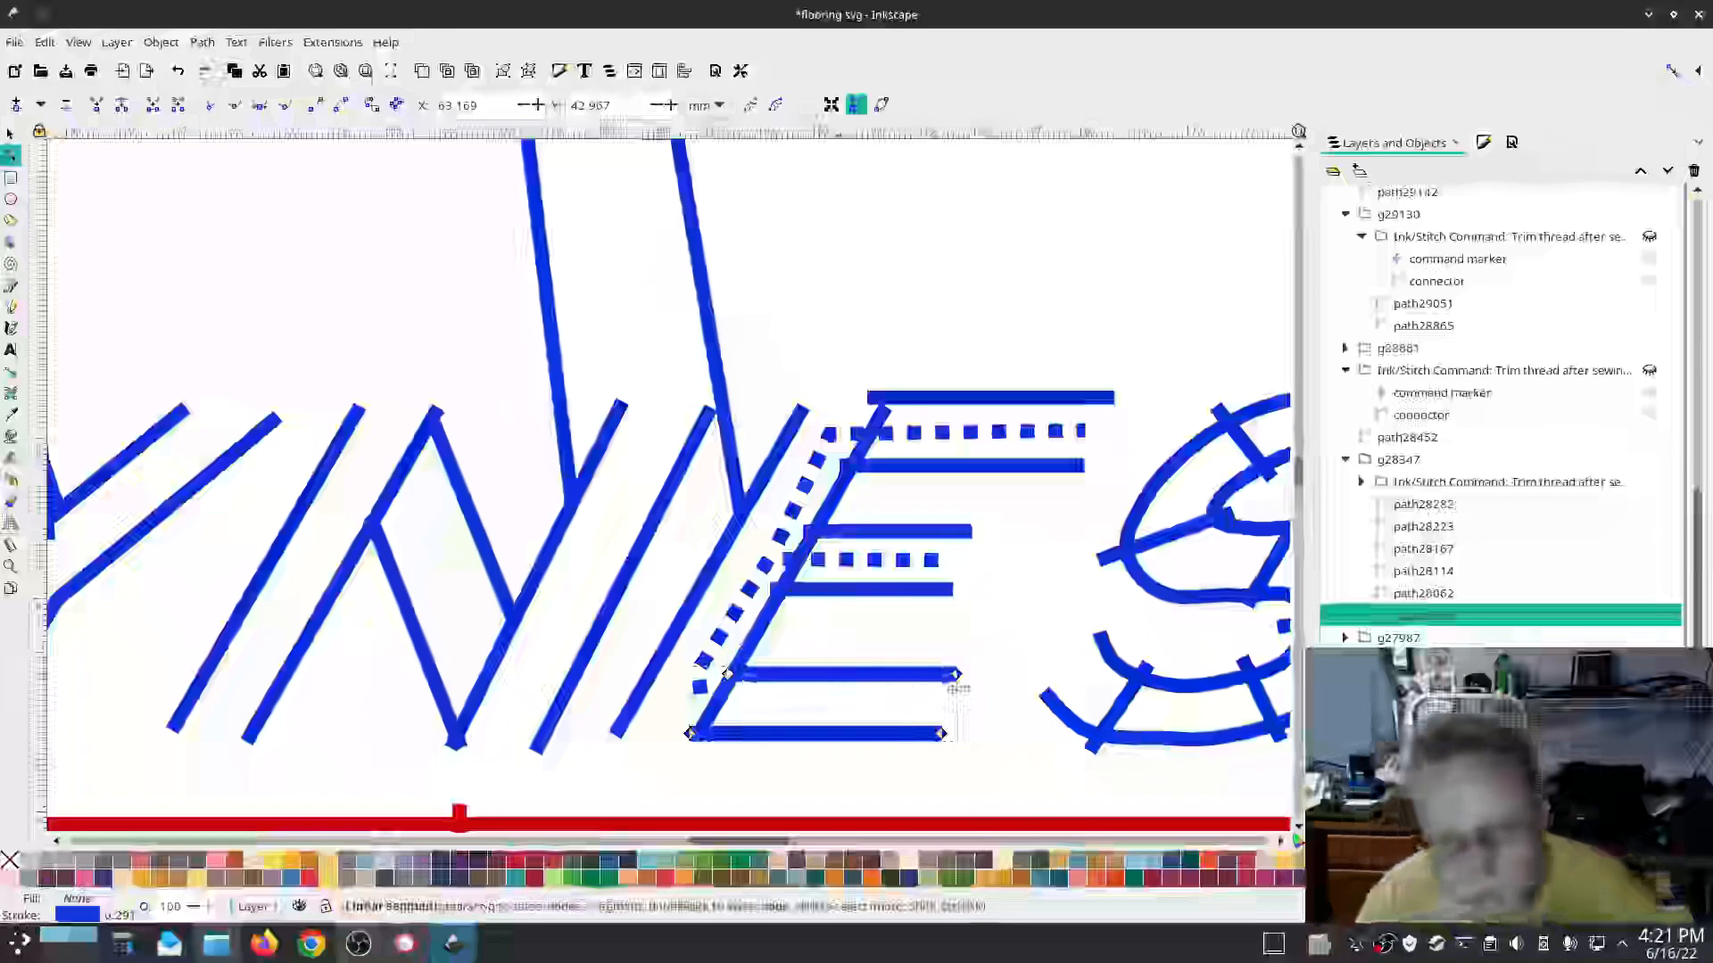
pyautogui.moveTo(956, 675); pyautogui.dragTo(943, 682)
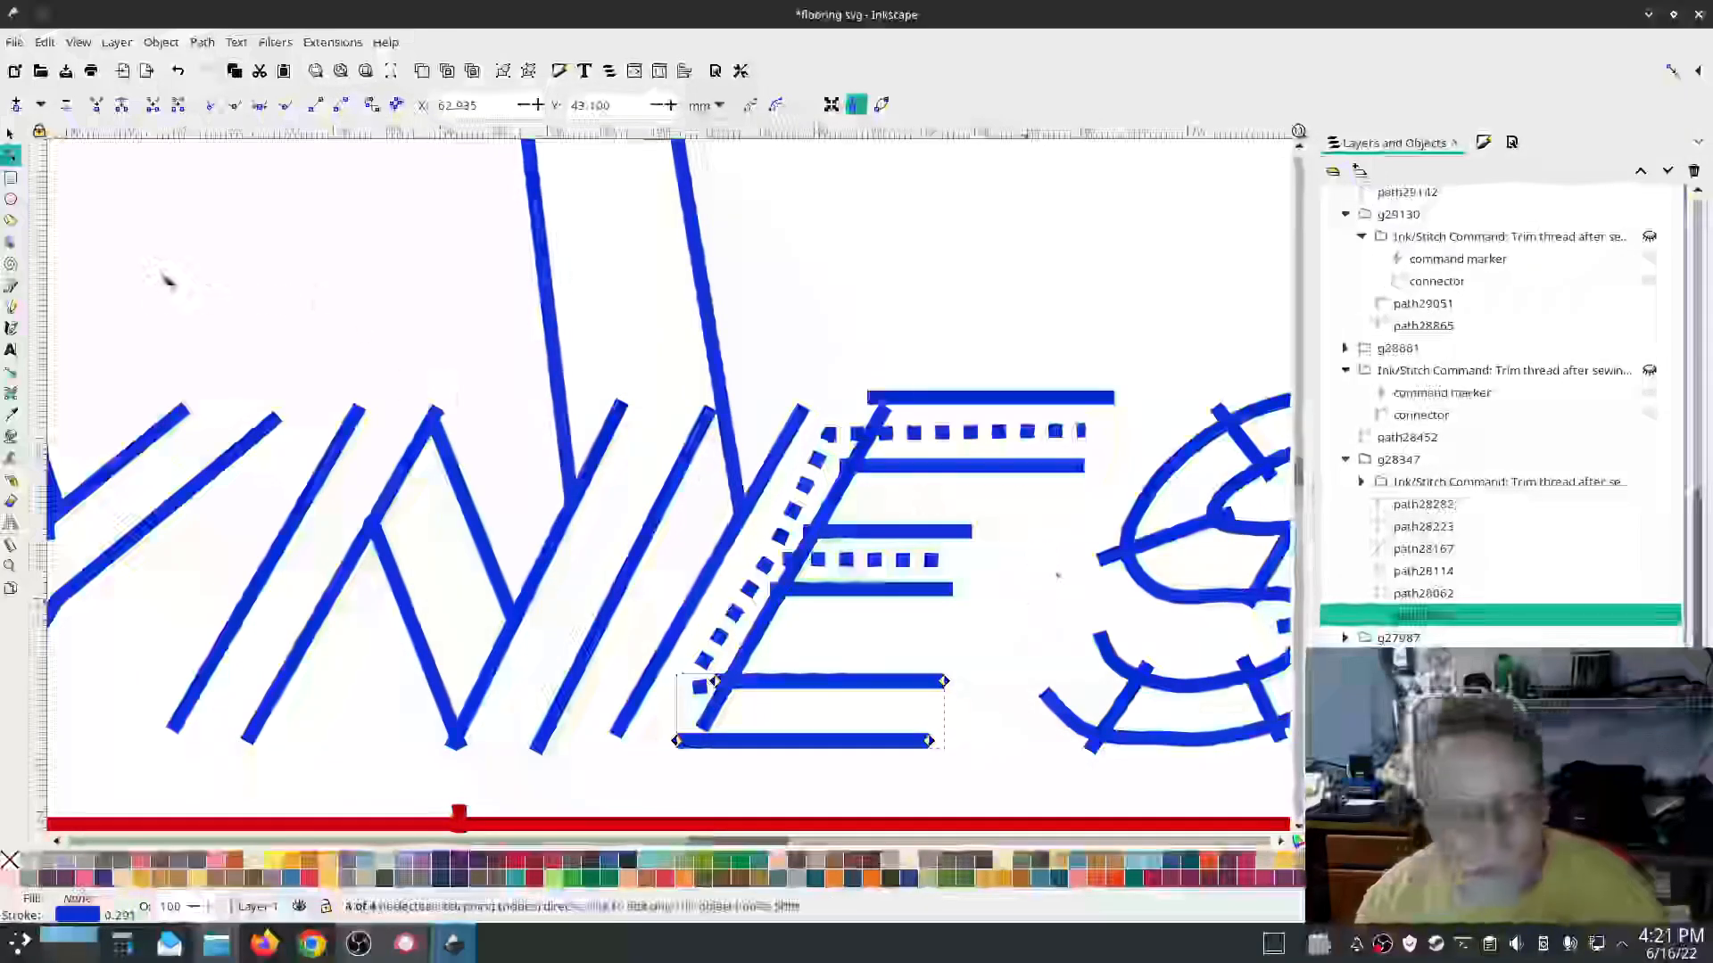
# Step: Shorten the slanted stem column of the F in FLOORING by lowering its two top nodes slightly
pyautogui.keyDown('ctrl'); pyautogui.scroll(-6, 821, 778); pyautogui.keyUp('ctrl')
pyautogui.keyDown('ctrl'); pyautogui.scroll(3, 698, 778); pyautogui.keyUp('ctrl')
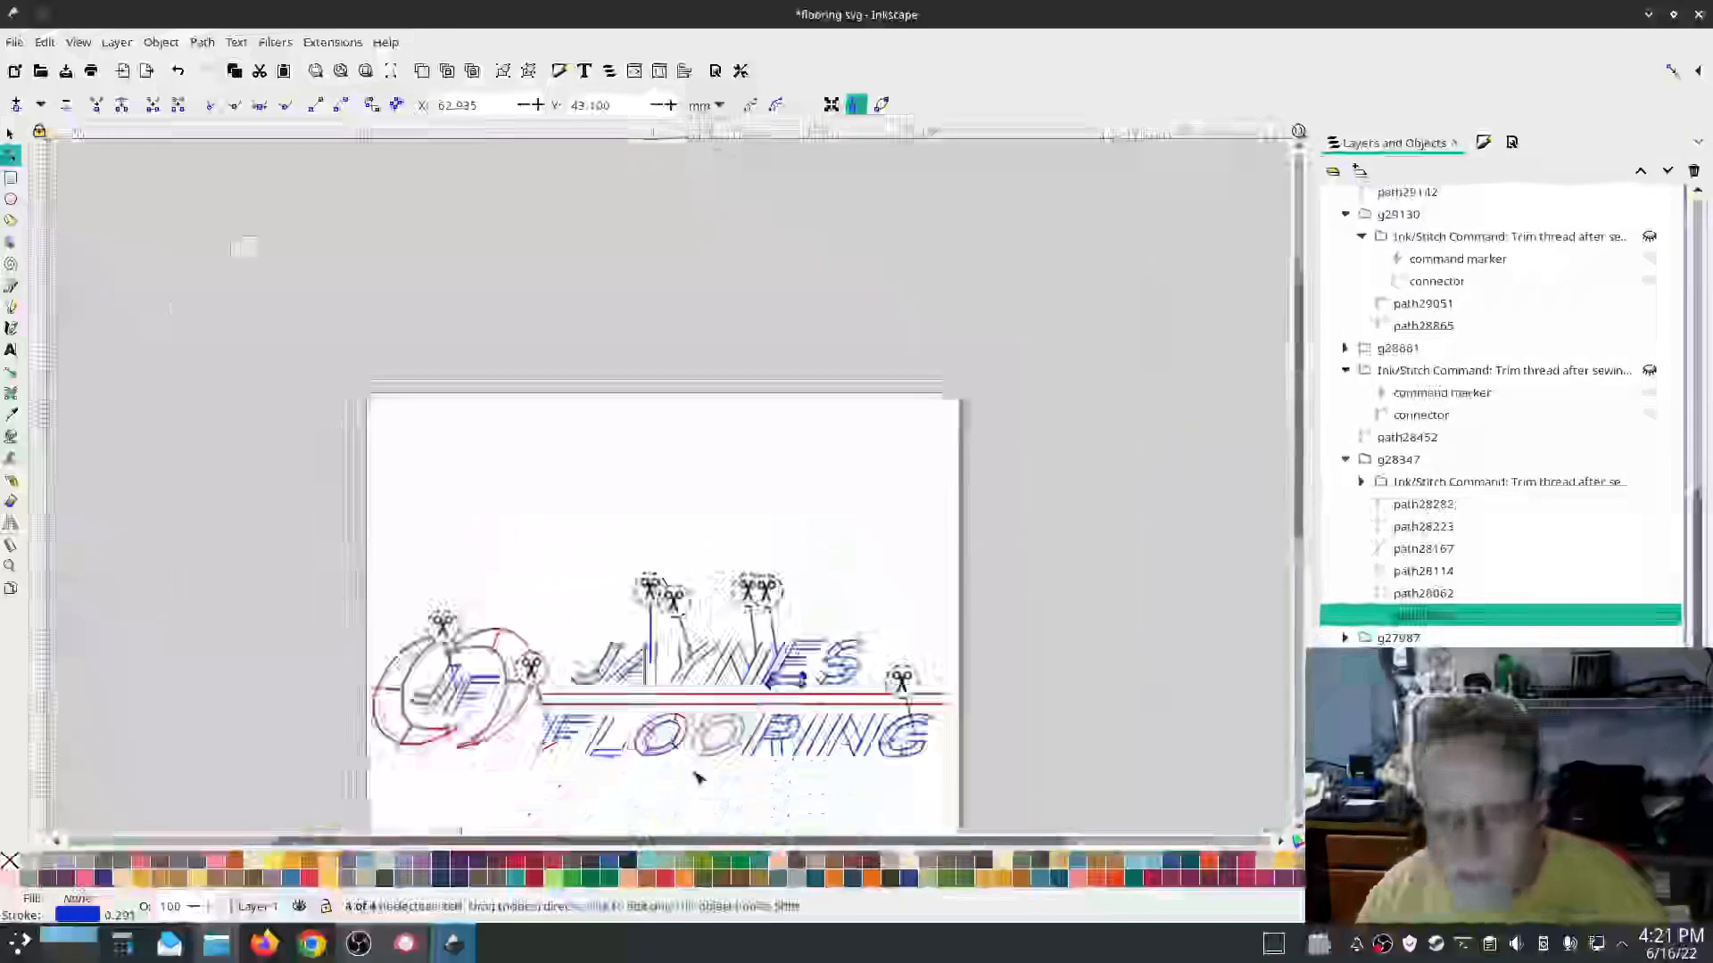
pyautogui.keyDown('ctrl'); pyautogui.scroll(1, 698, 778); pyautogui.keyUp('ctrl')
pyautogui.click(288, 660)
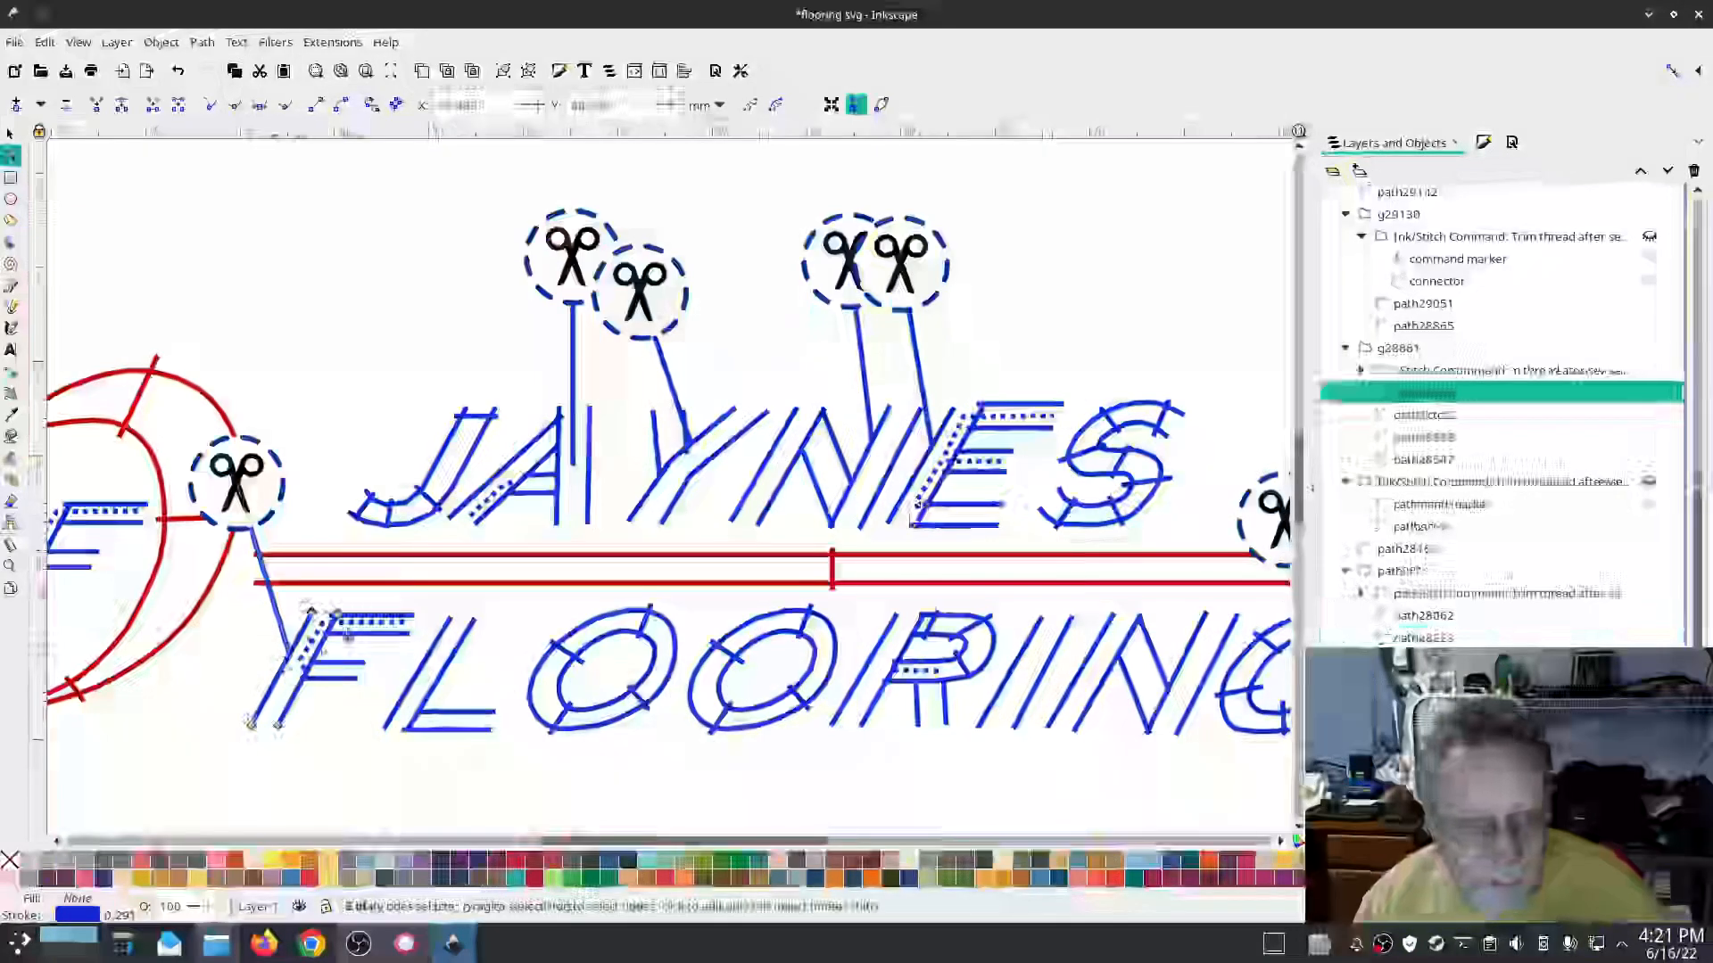
pyautogui.keyDown('ctrl'); pyautogui.scroll(3, 339, 629); pyautogui.keyUp('ctrl')
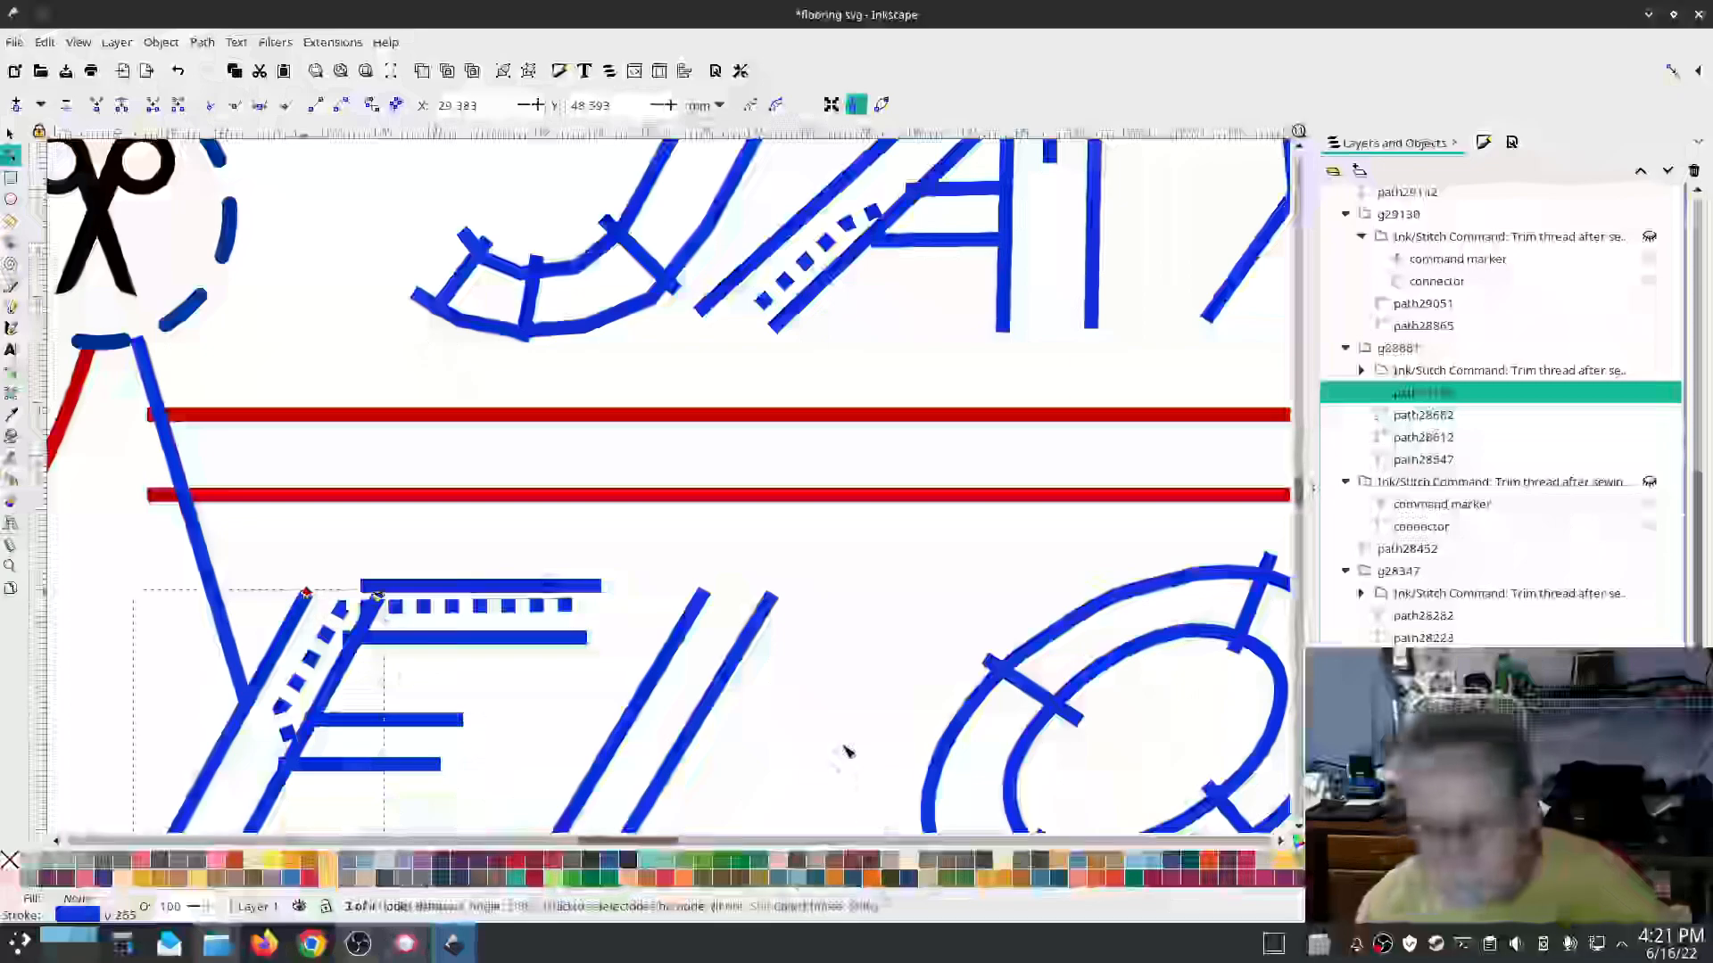
# Step: Shorten the slanted stem column of the L in FLOORING by raising its two bottom nodes slightly
pyautogui.scroll(-6, 841, 732)
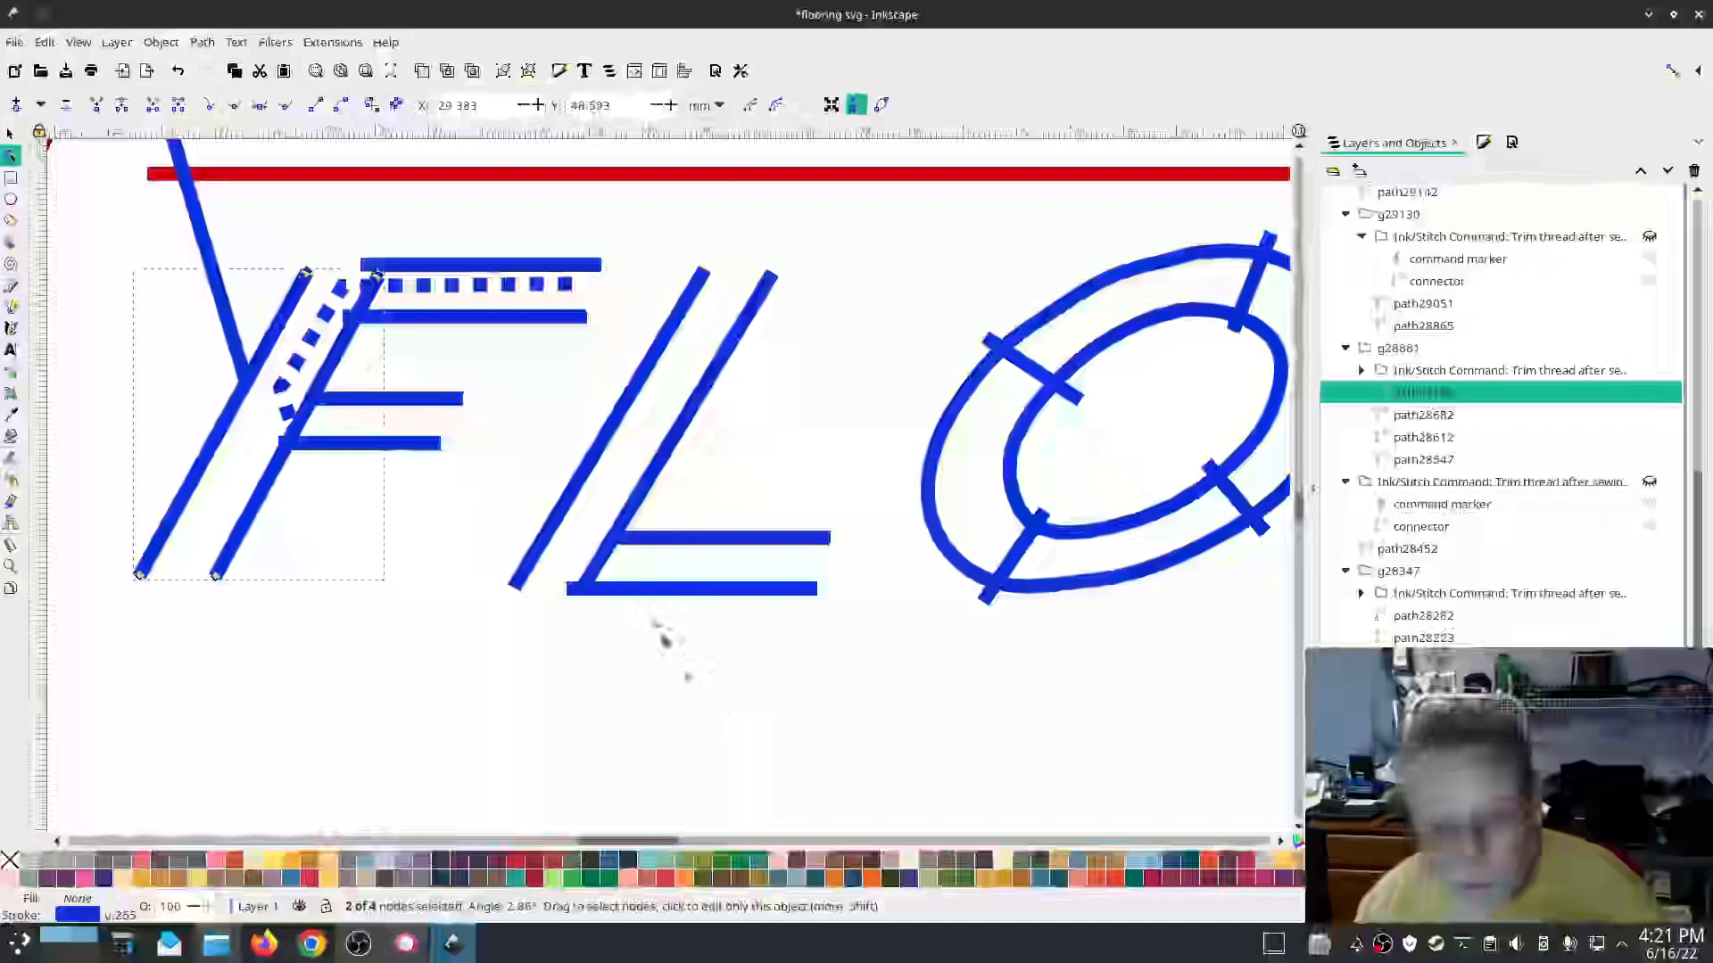
pyautogui.click(608, 562)
pyautogui.moveTo(500, 560); pyautogui.dragTo(589, 579)
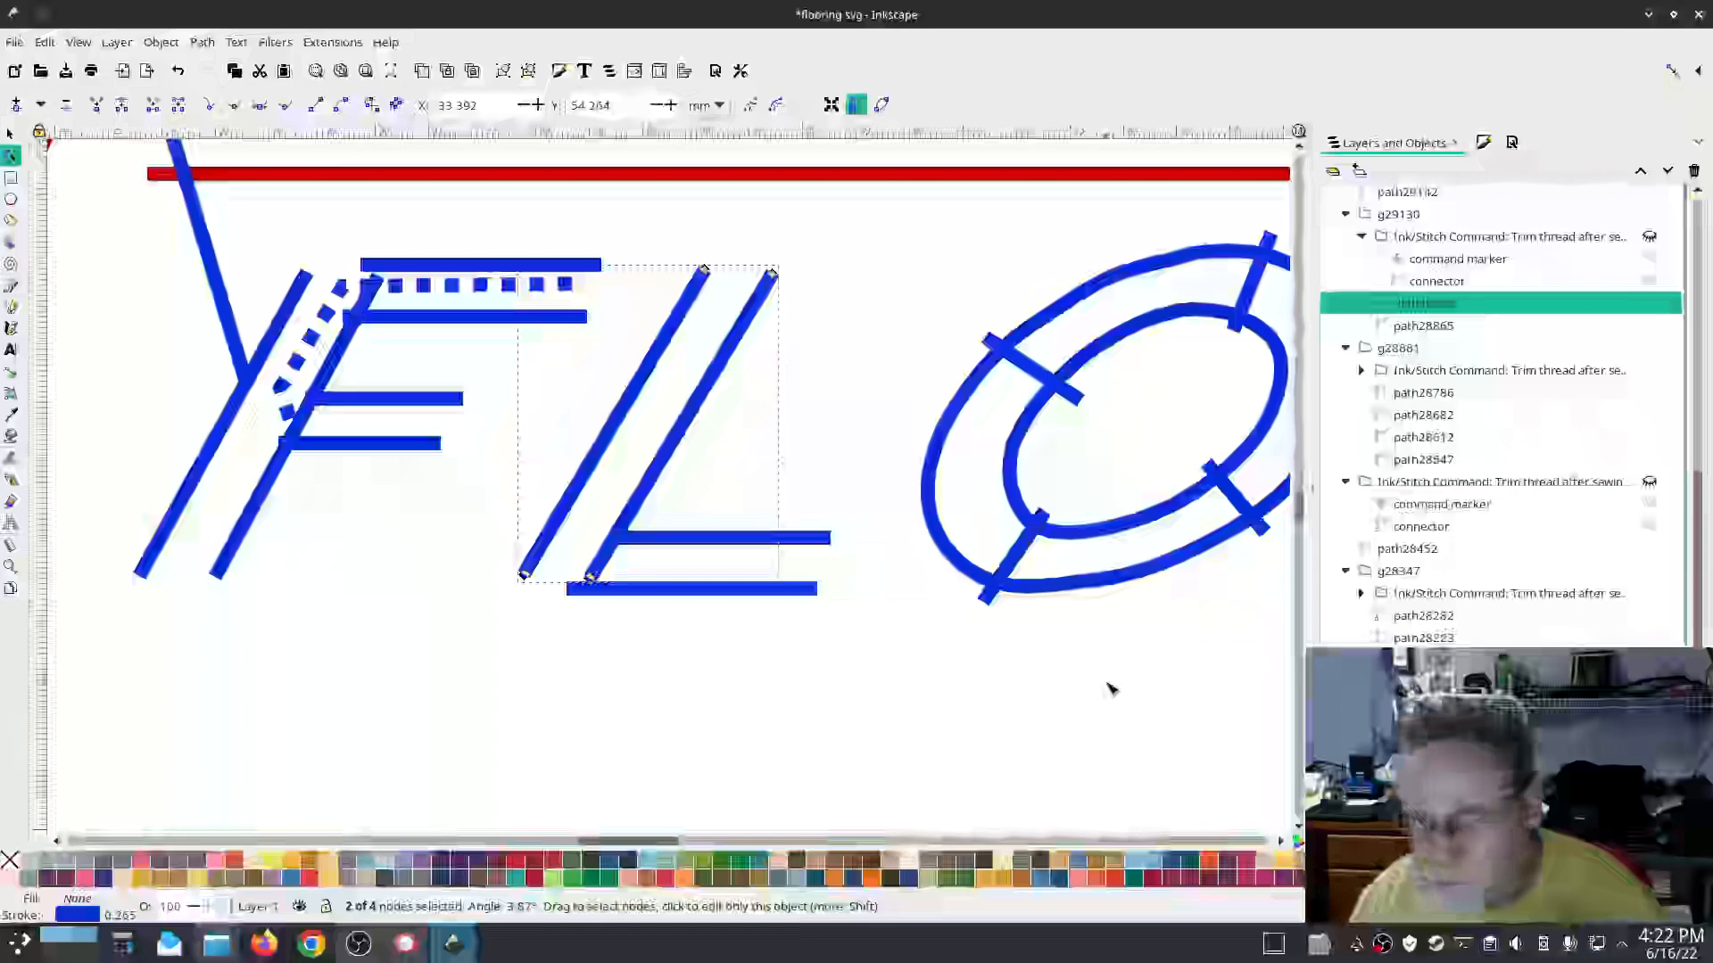
# Step: Stretch both O columns of FLOORING downward, the first to about 7.37 mm and the second to about 7.35 mm high
pyautogui.moveTo(1104, 683); pyautogui.dragTo(585, 681)
pyautogui.click(560, 535)
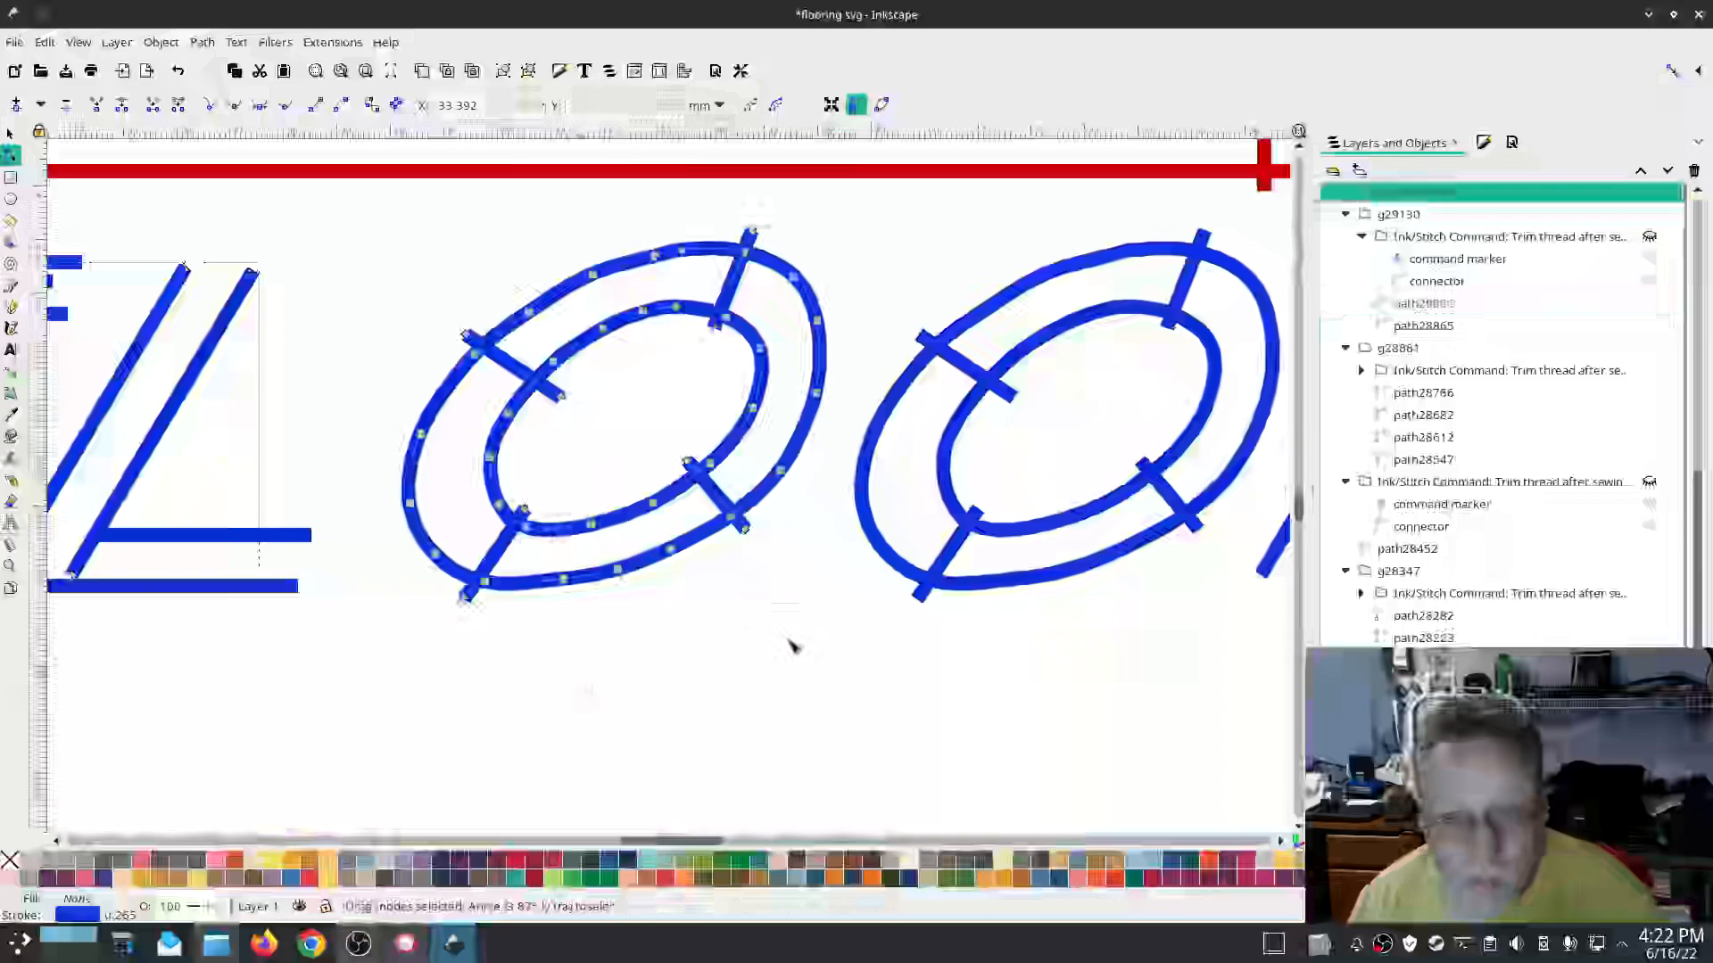
pyautogui.press('s')
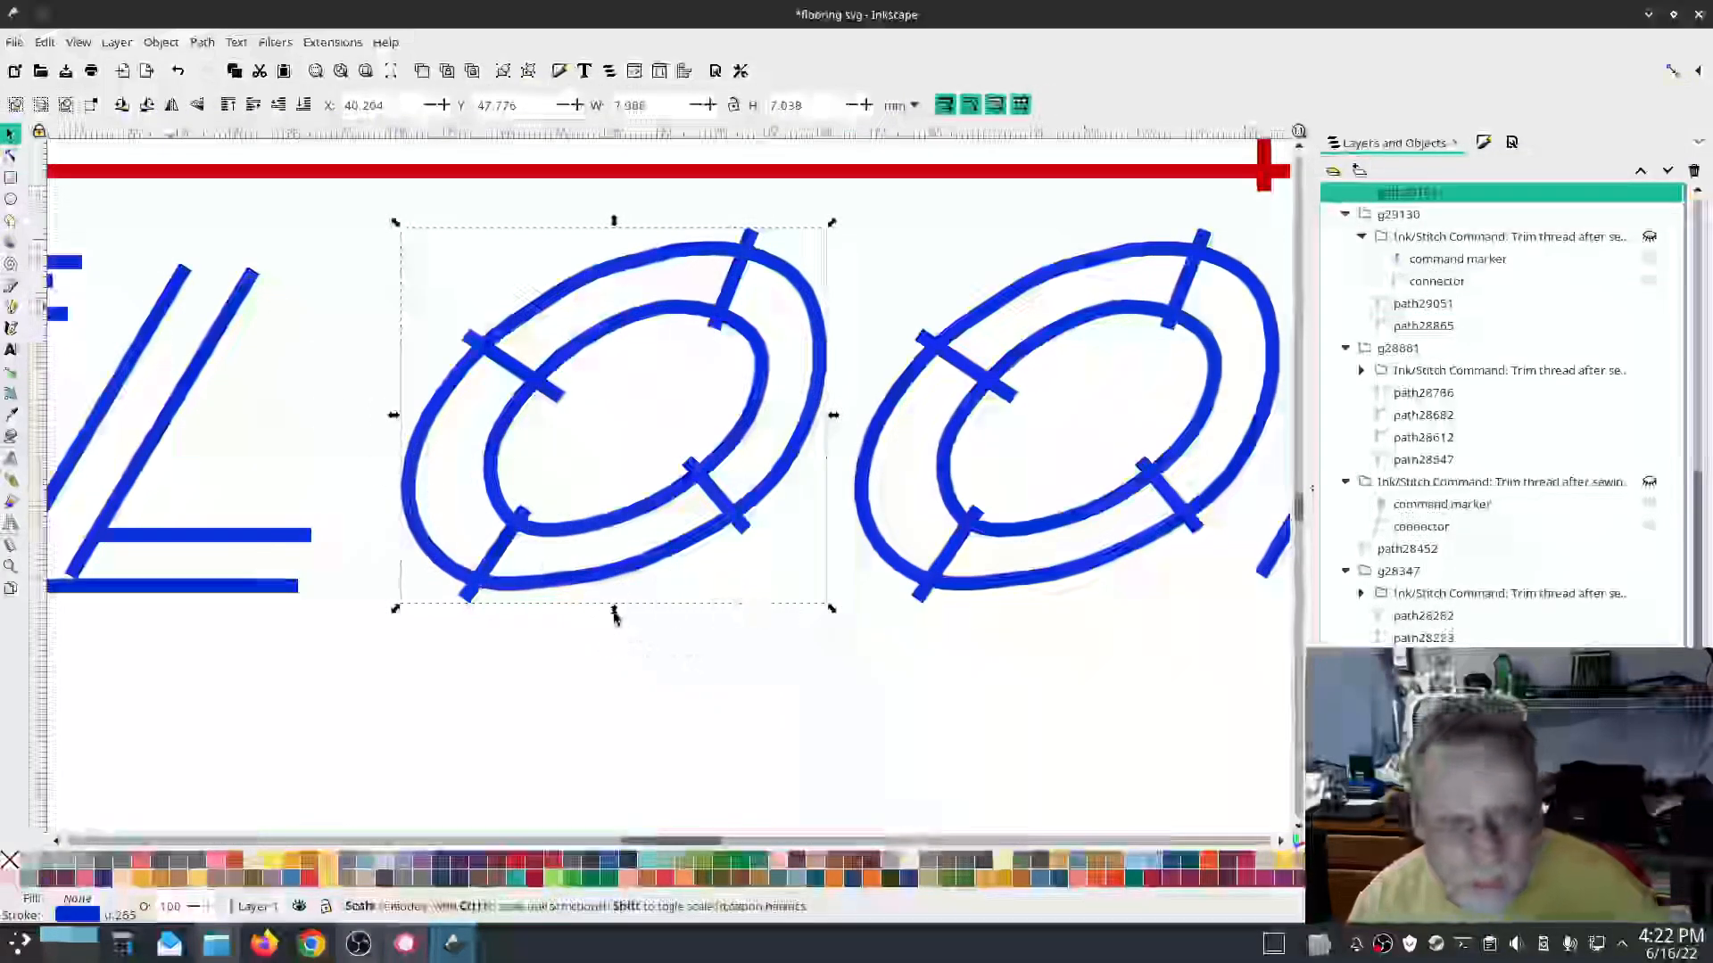
pyautogui.moveTo(613, 614); pyautogui.dragTo(616, 631)
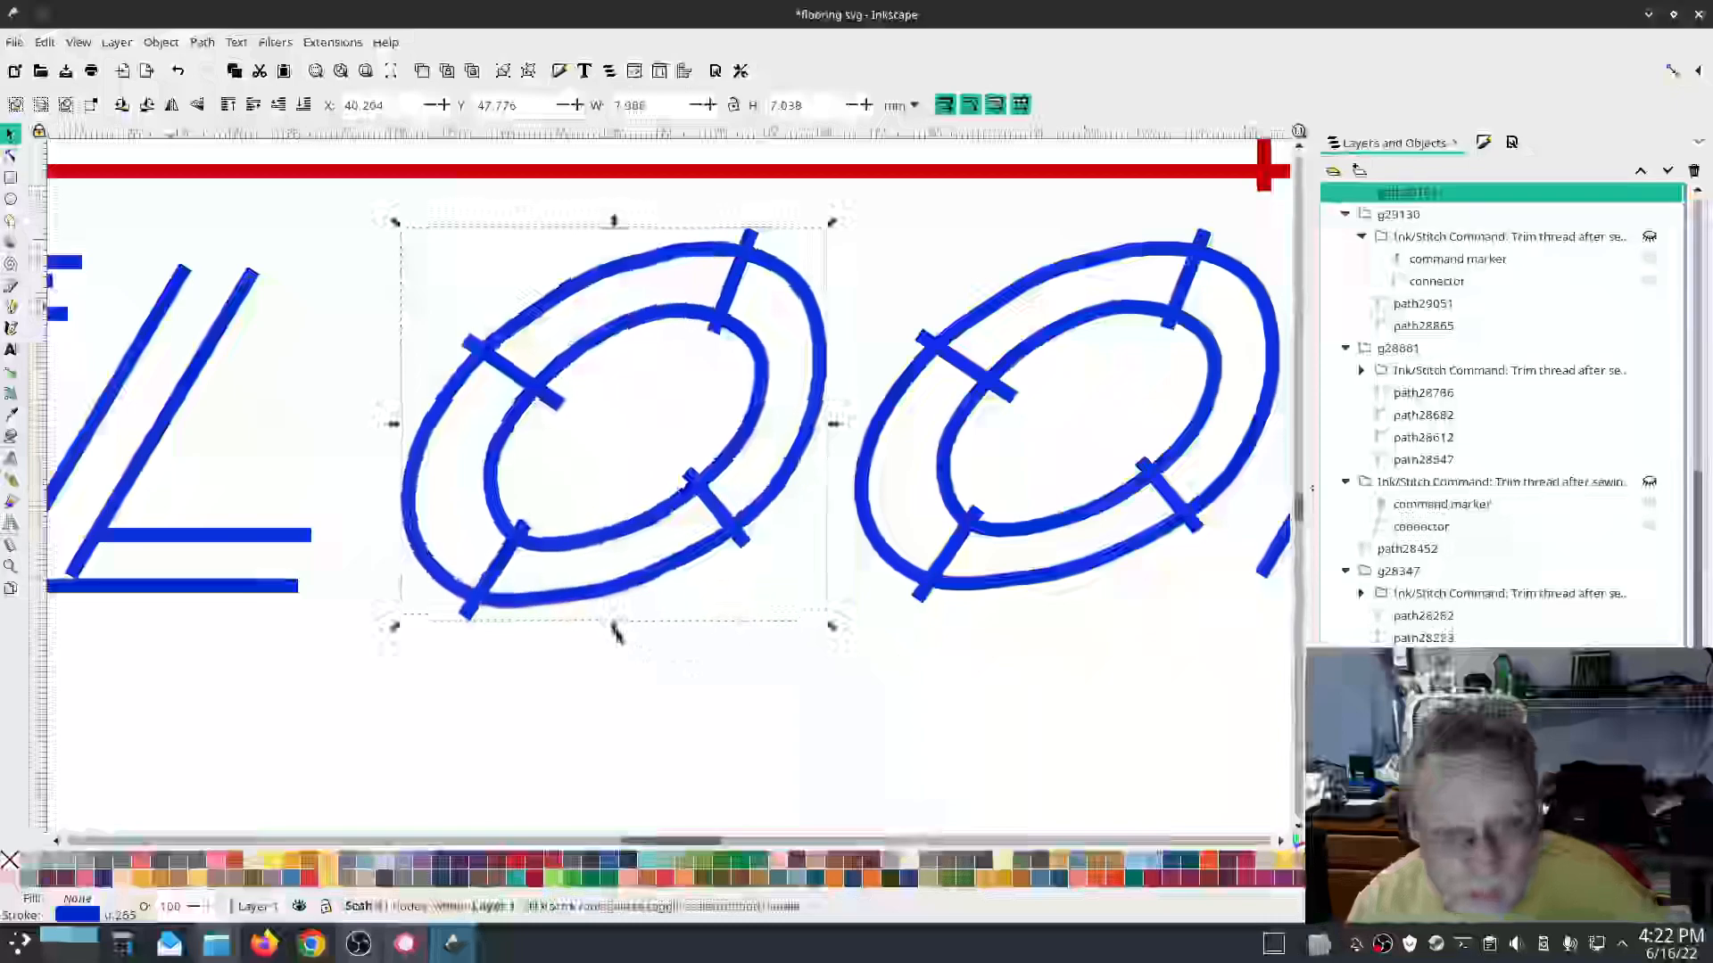
pyautogui.click(1008, 594)
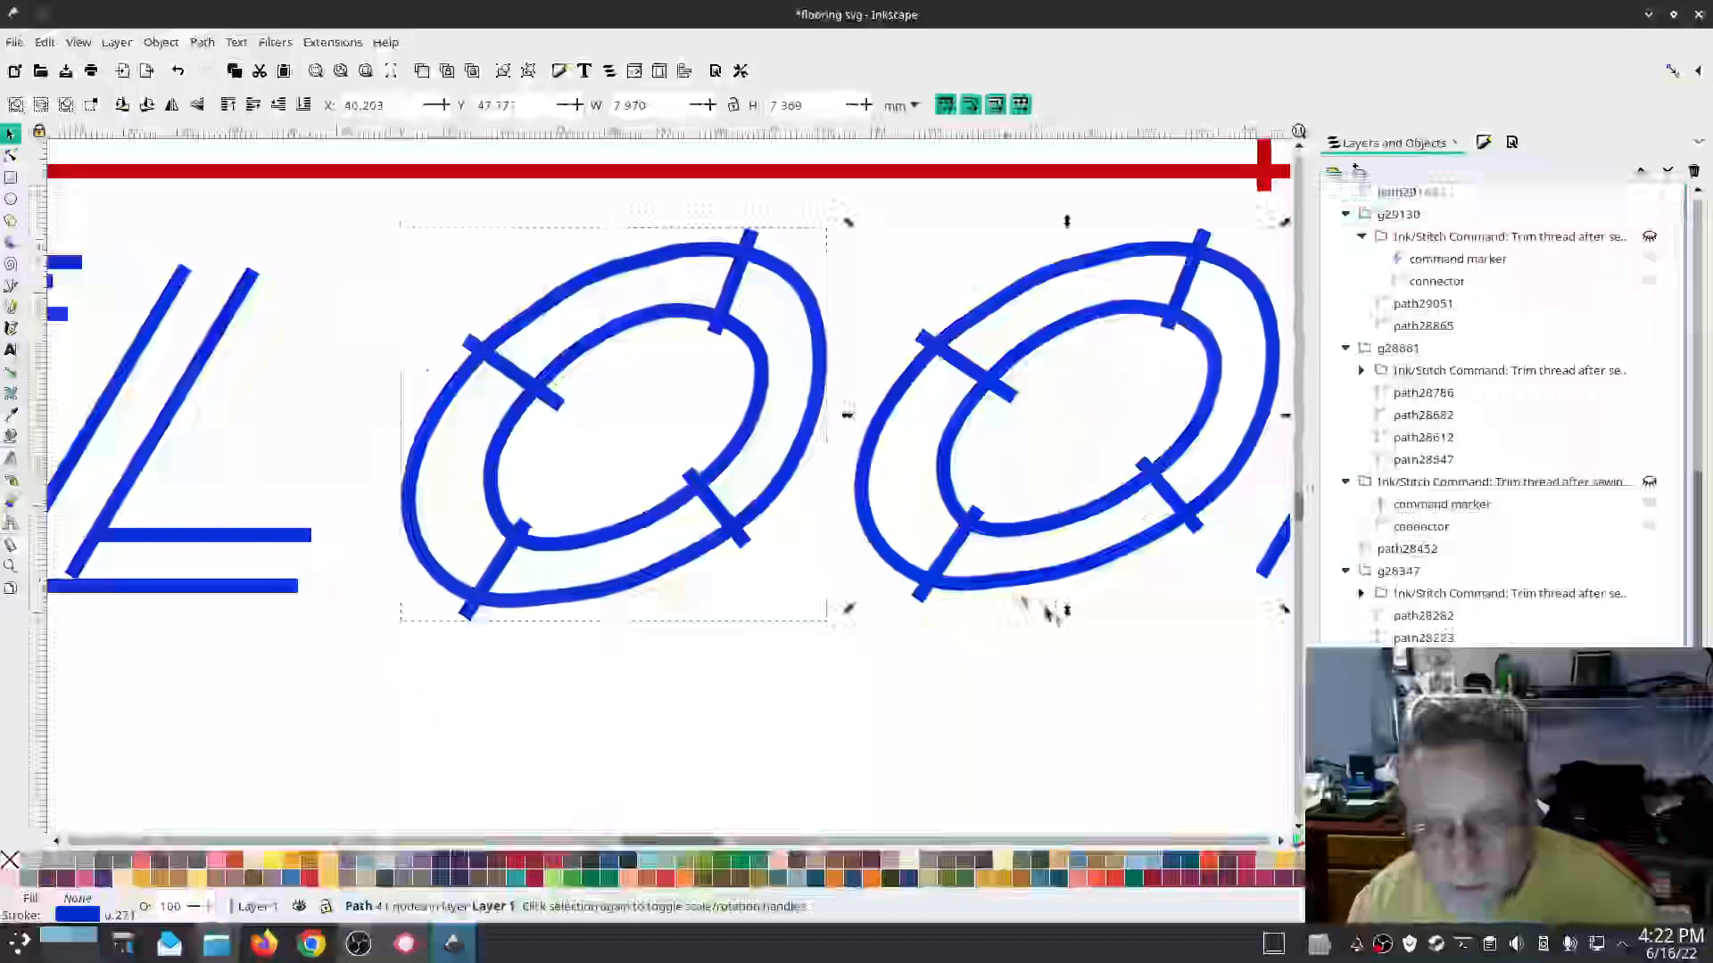
pyautogui.moveTo(1075, 626); pyautogui.dragTo(1075, 629)
# Step: Shorten the slanted stem column of the R in FLOORING by moving its two bottom nodes slightly up along the slant
pyautogui.moveTo(1132, 688); pyautogui.dragTo(526, 656)
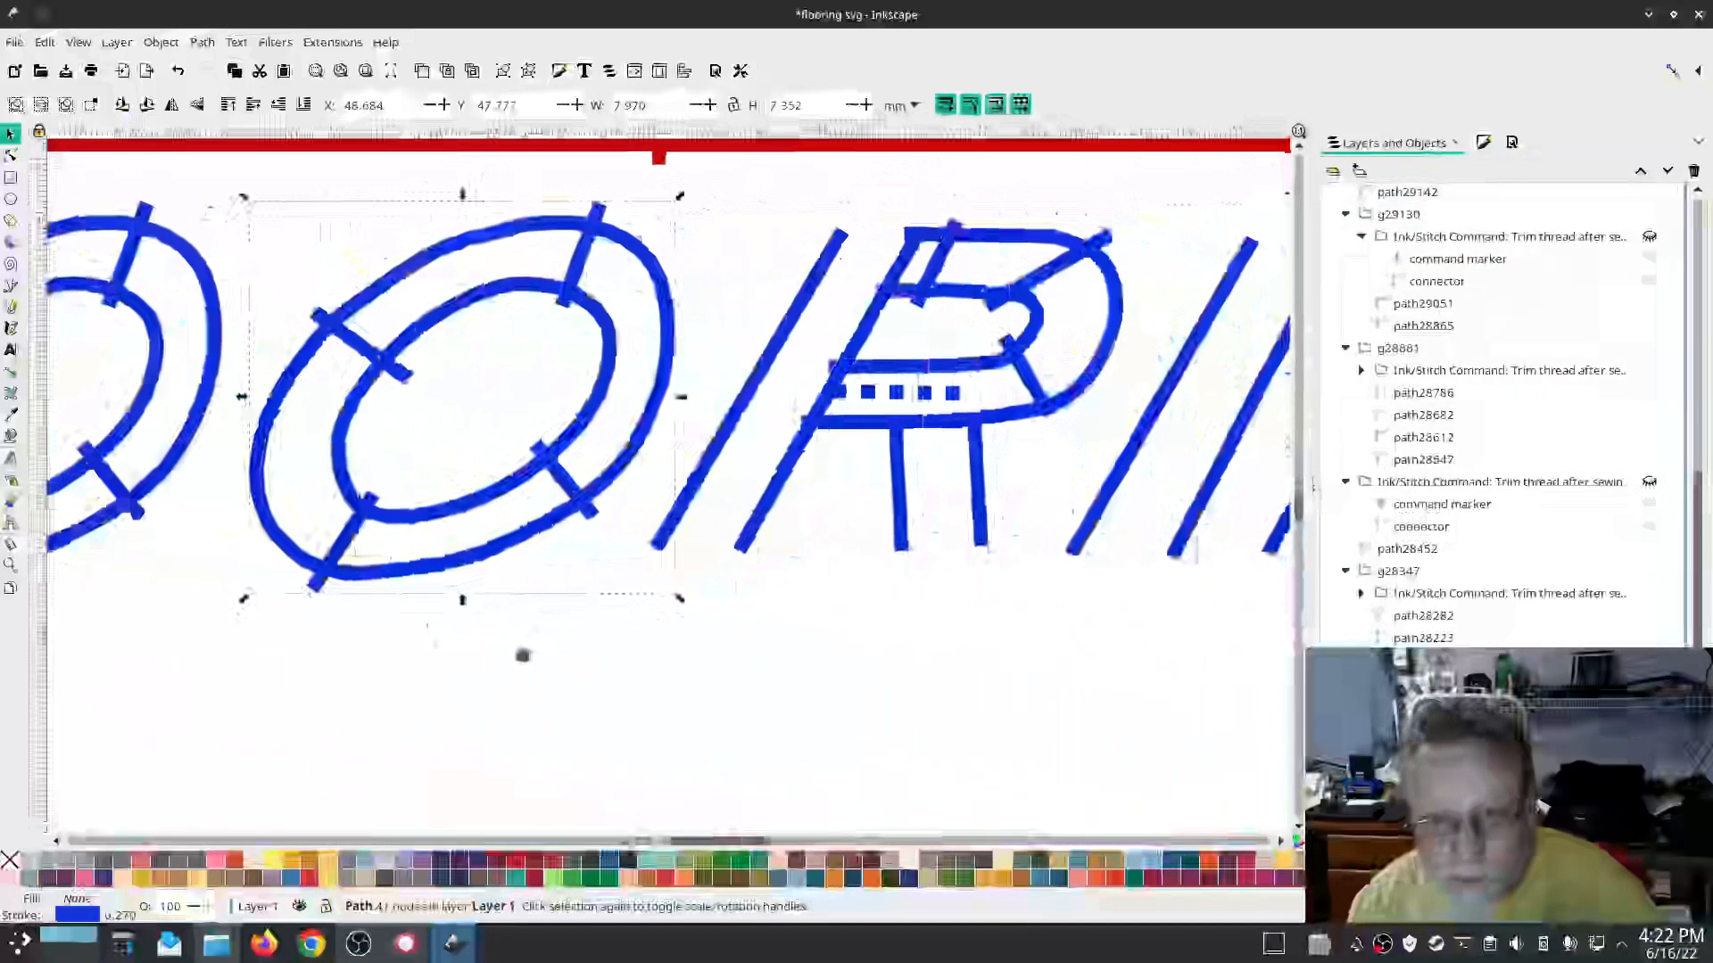
pyautogui.scroll(-3, 535, 659)
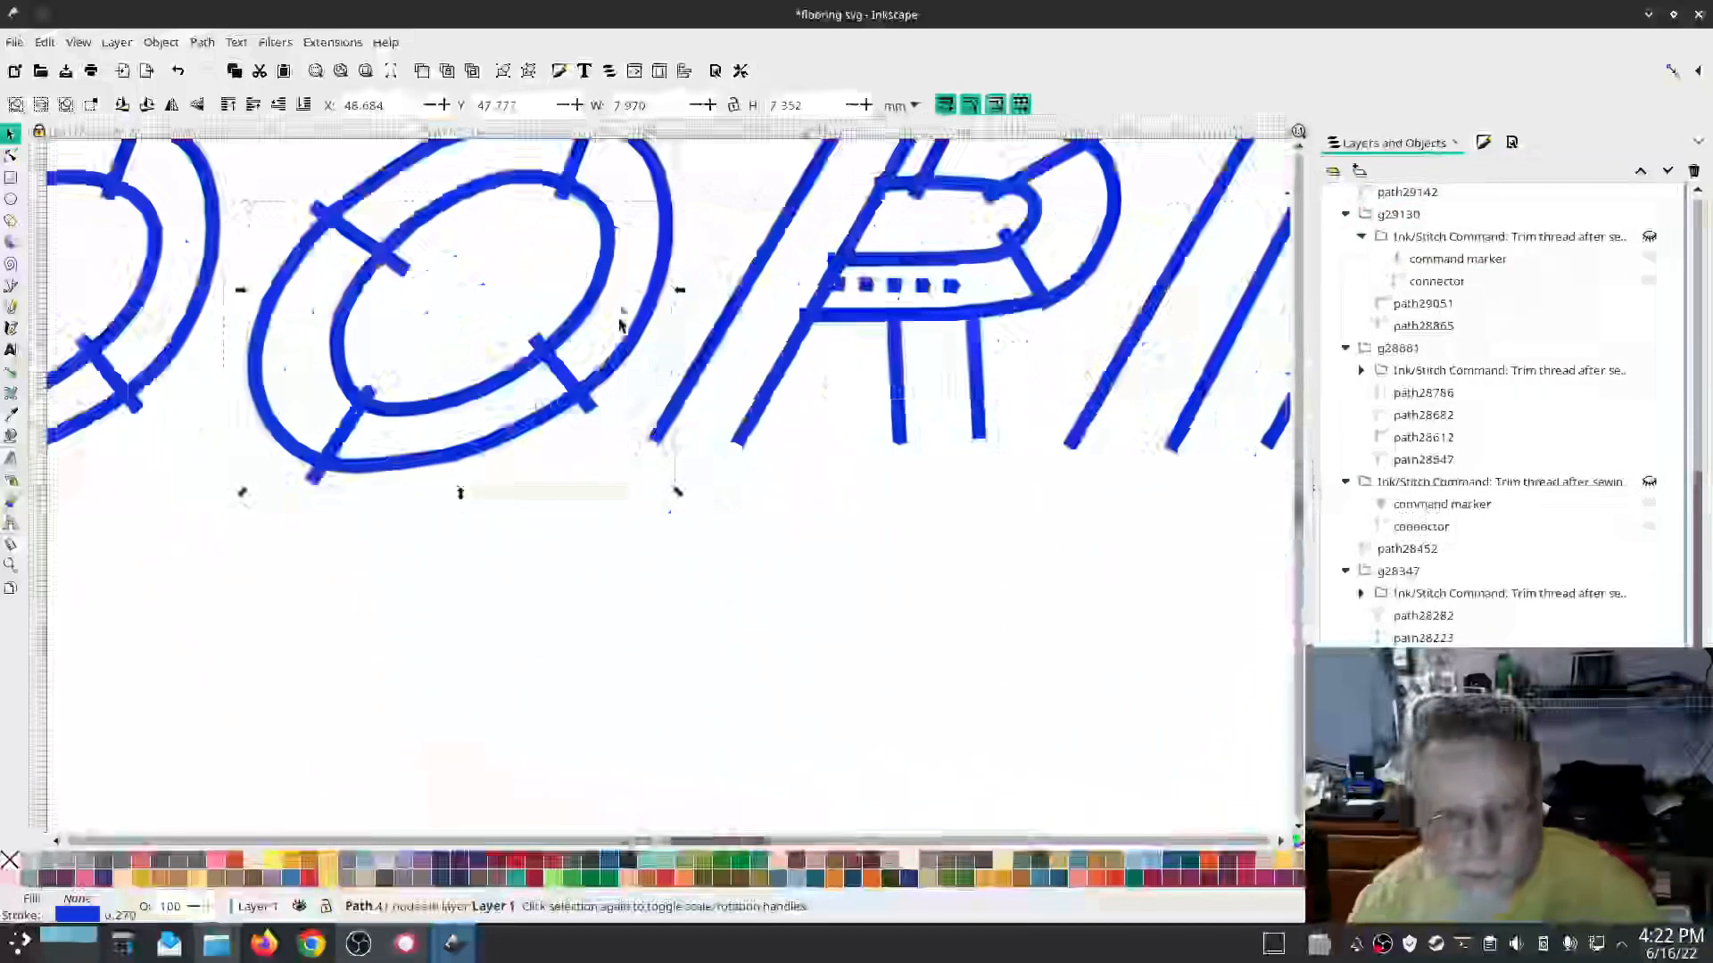
pyautogui.click(760, 439)
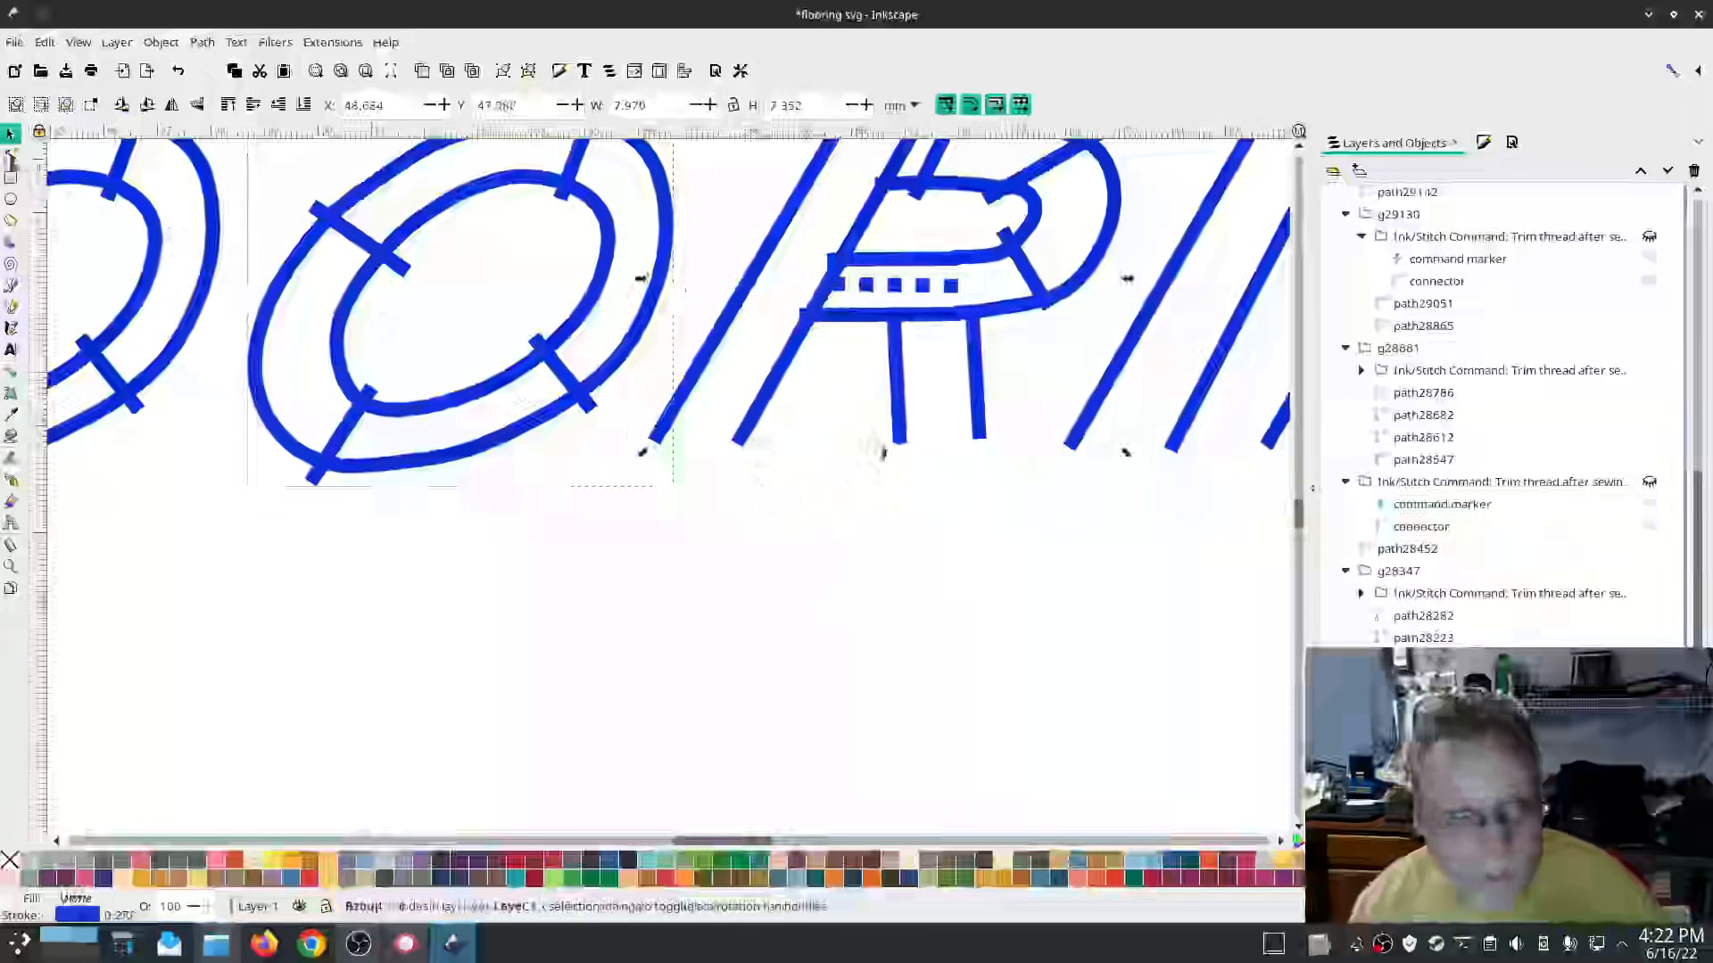
pyautogui.click(11, 159)
pyautogui.moveTo(747, 465)
pyautogui.mouseDown()
pyautogui.moveTo(633, 422)
pyautogui.moveTo(671, 425)
pyautogui.mouseUp()
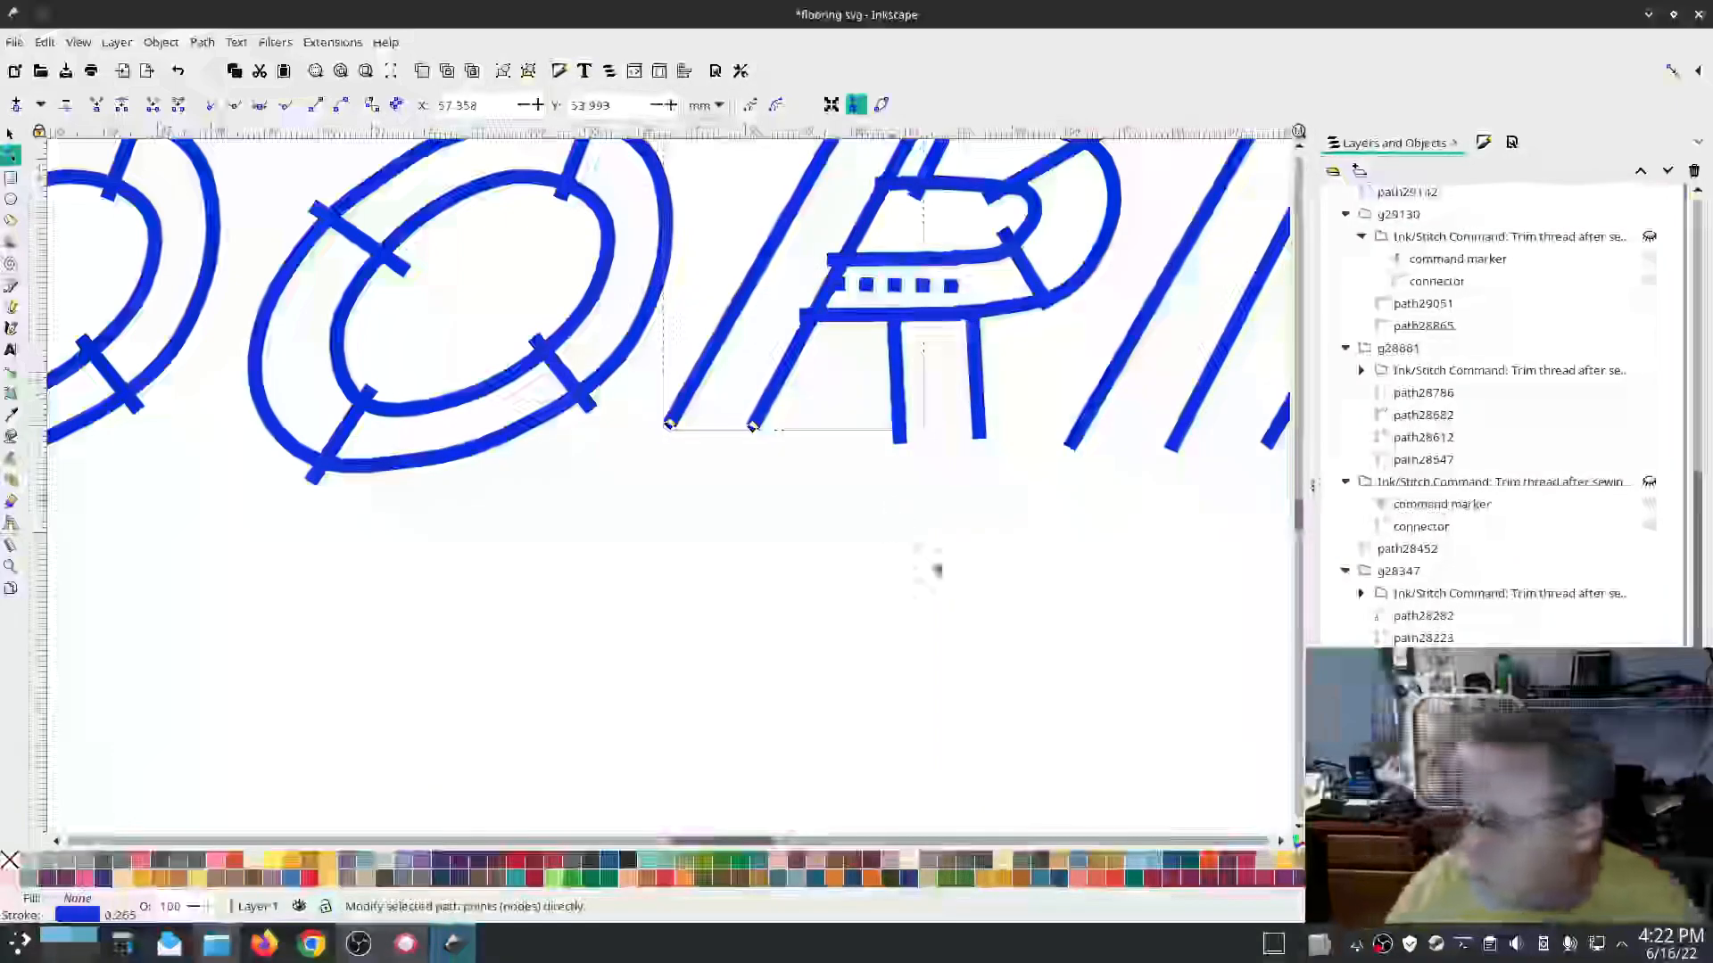
# Step: Select the two top nodes of the slanted I column in FLOORING
pyautogui.moveTo(1208, 527); pyautogui.dragTo(776, 650)
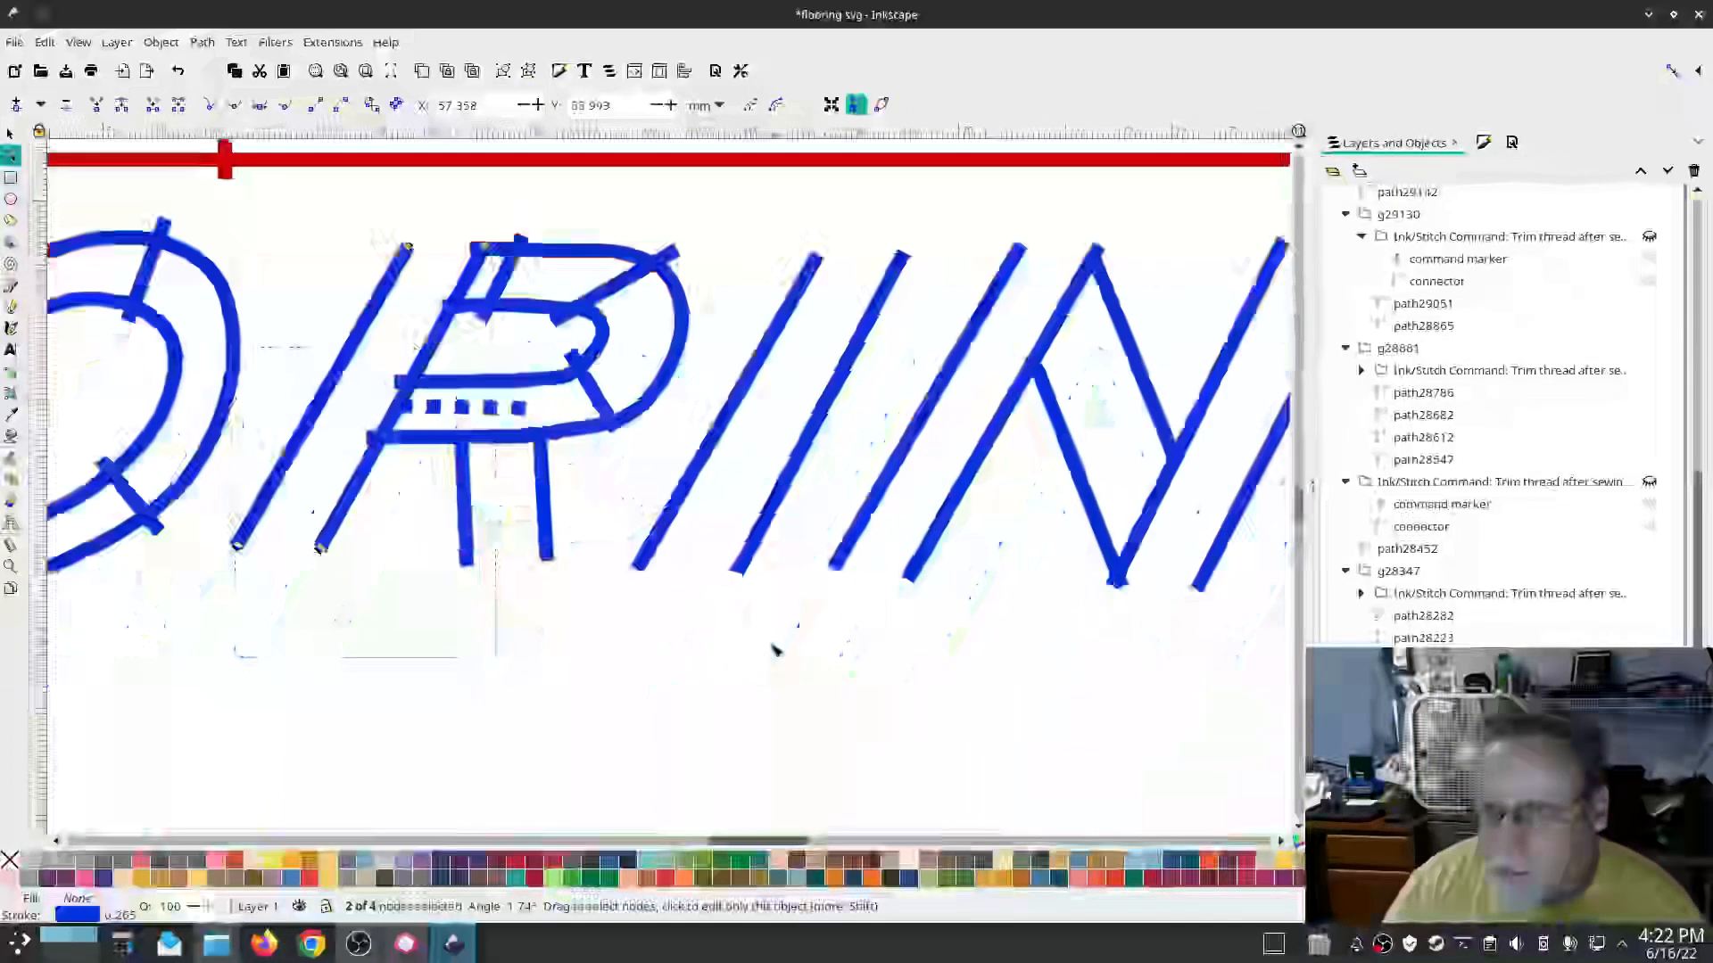
pyautogui.click(786, 480)
pyautogui.moveTo(790, 217); pyautogui.dragTo(900, 270)
pyautogui.moveTo(782, 593); pyautogui.dragTo(1209, 777)
pyautogui.scroll(-3, 240, 466)
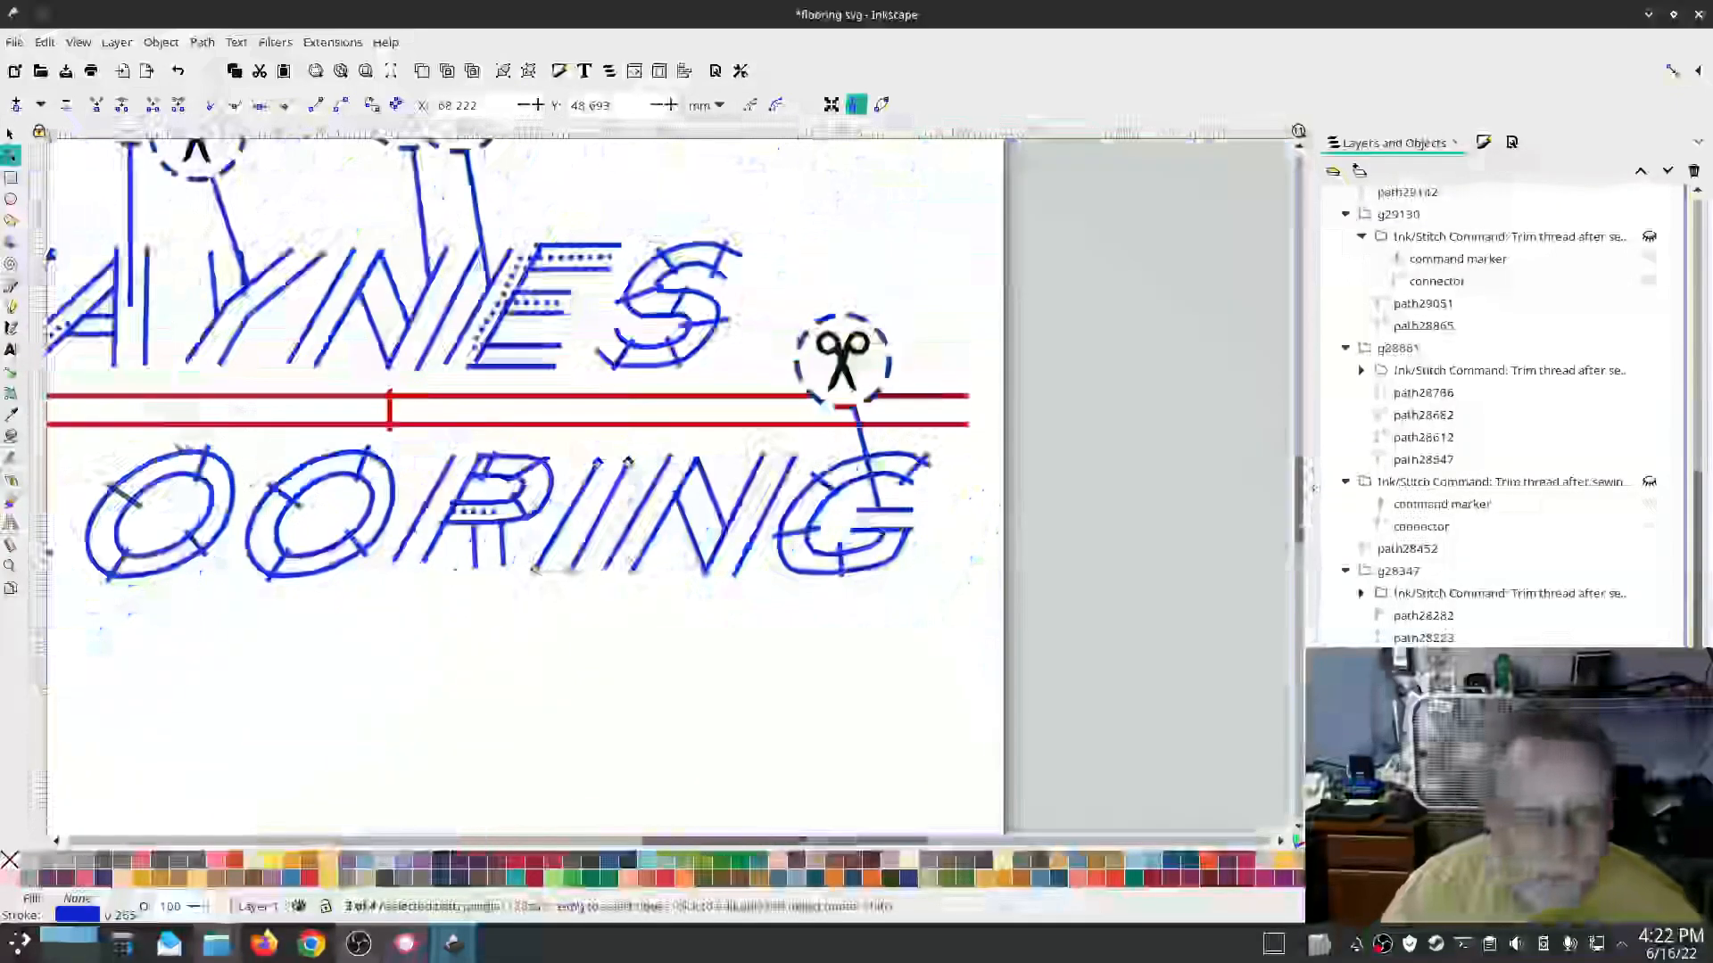
pyautogui.hscroll(-10, 473, 404)
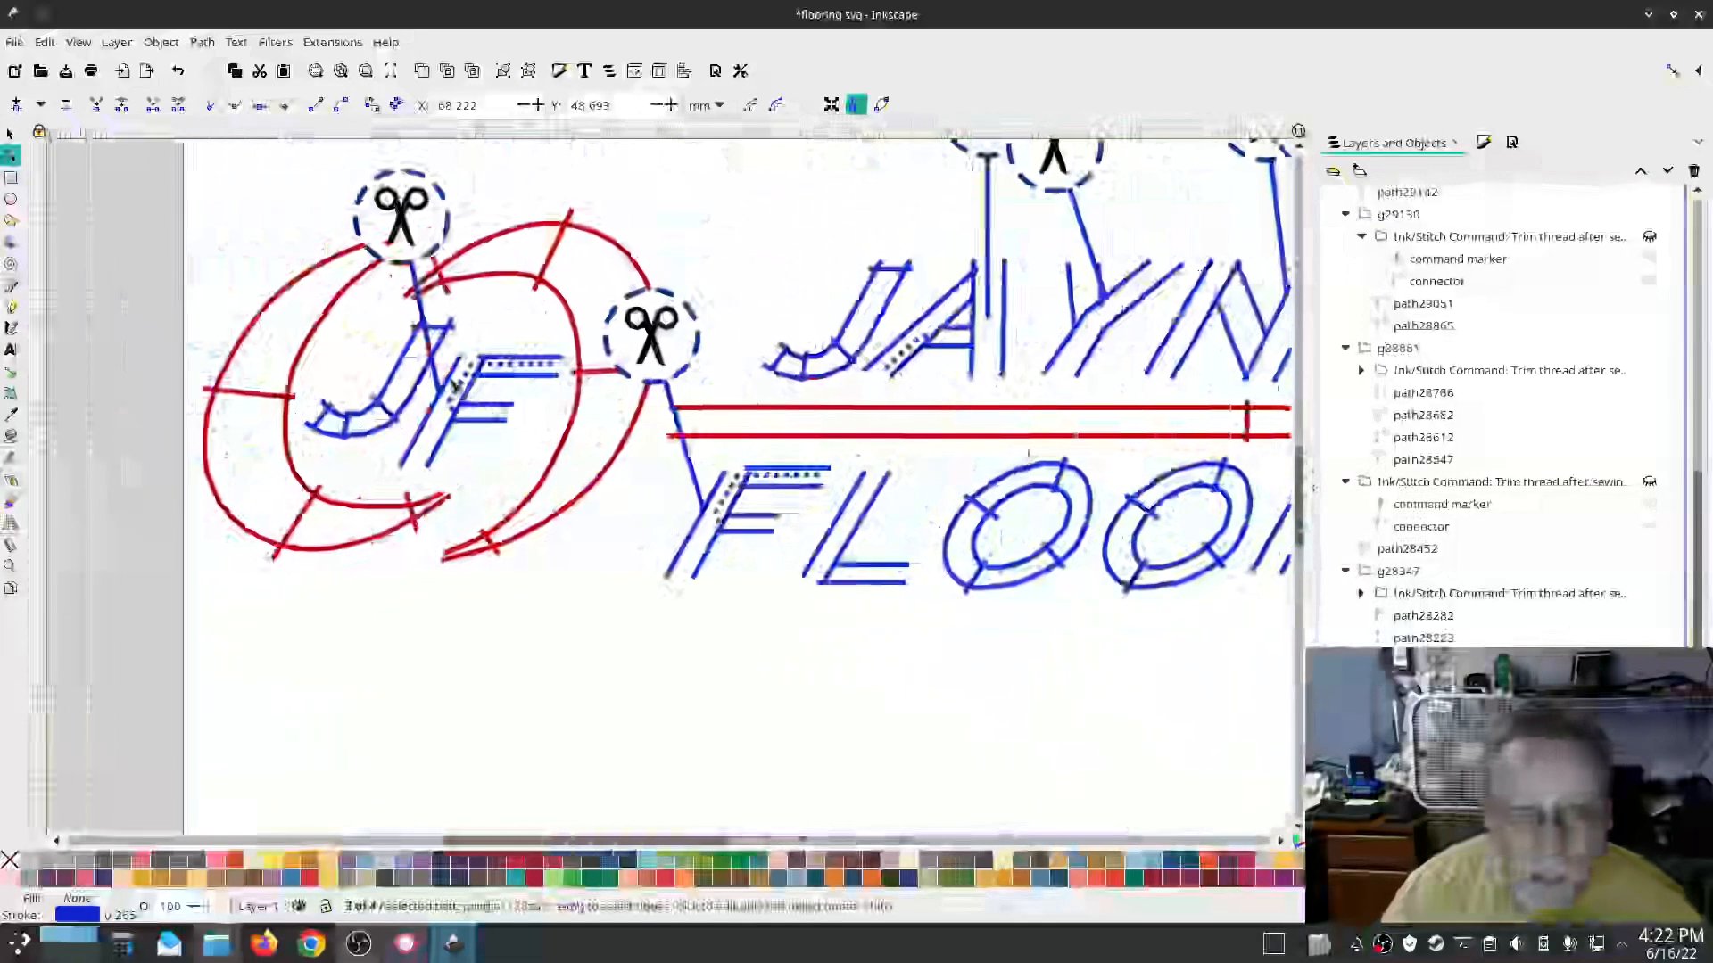
# Step: Shorten the slanted stem column of the F in the JF logo by lowering its top end slightly
pyautogui.click(457, 379)
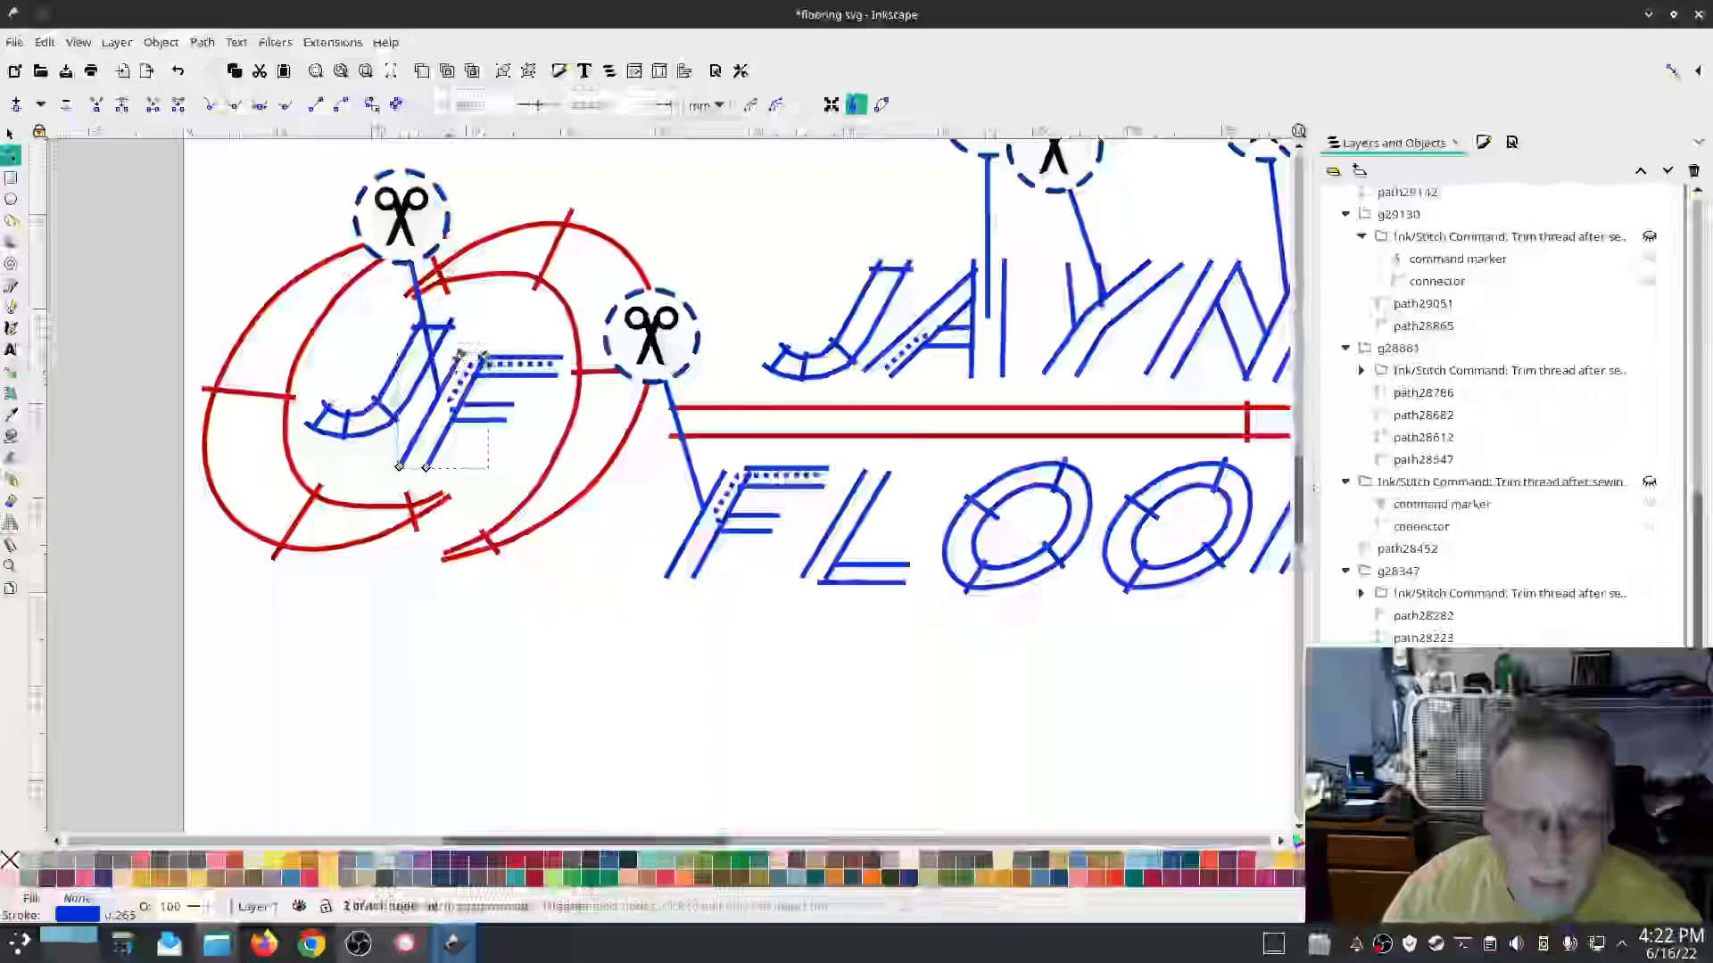
pyautogui.scroll(6, 464, 355)
pyautogui.moveTo(617, 336); pyautogui.dragTo(605, 385)
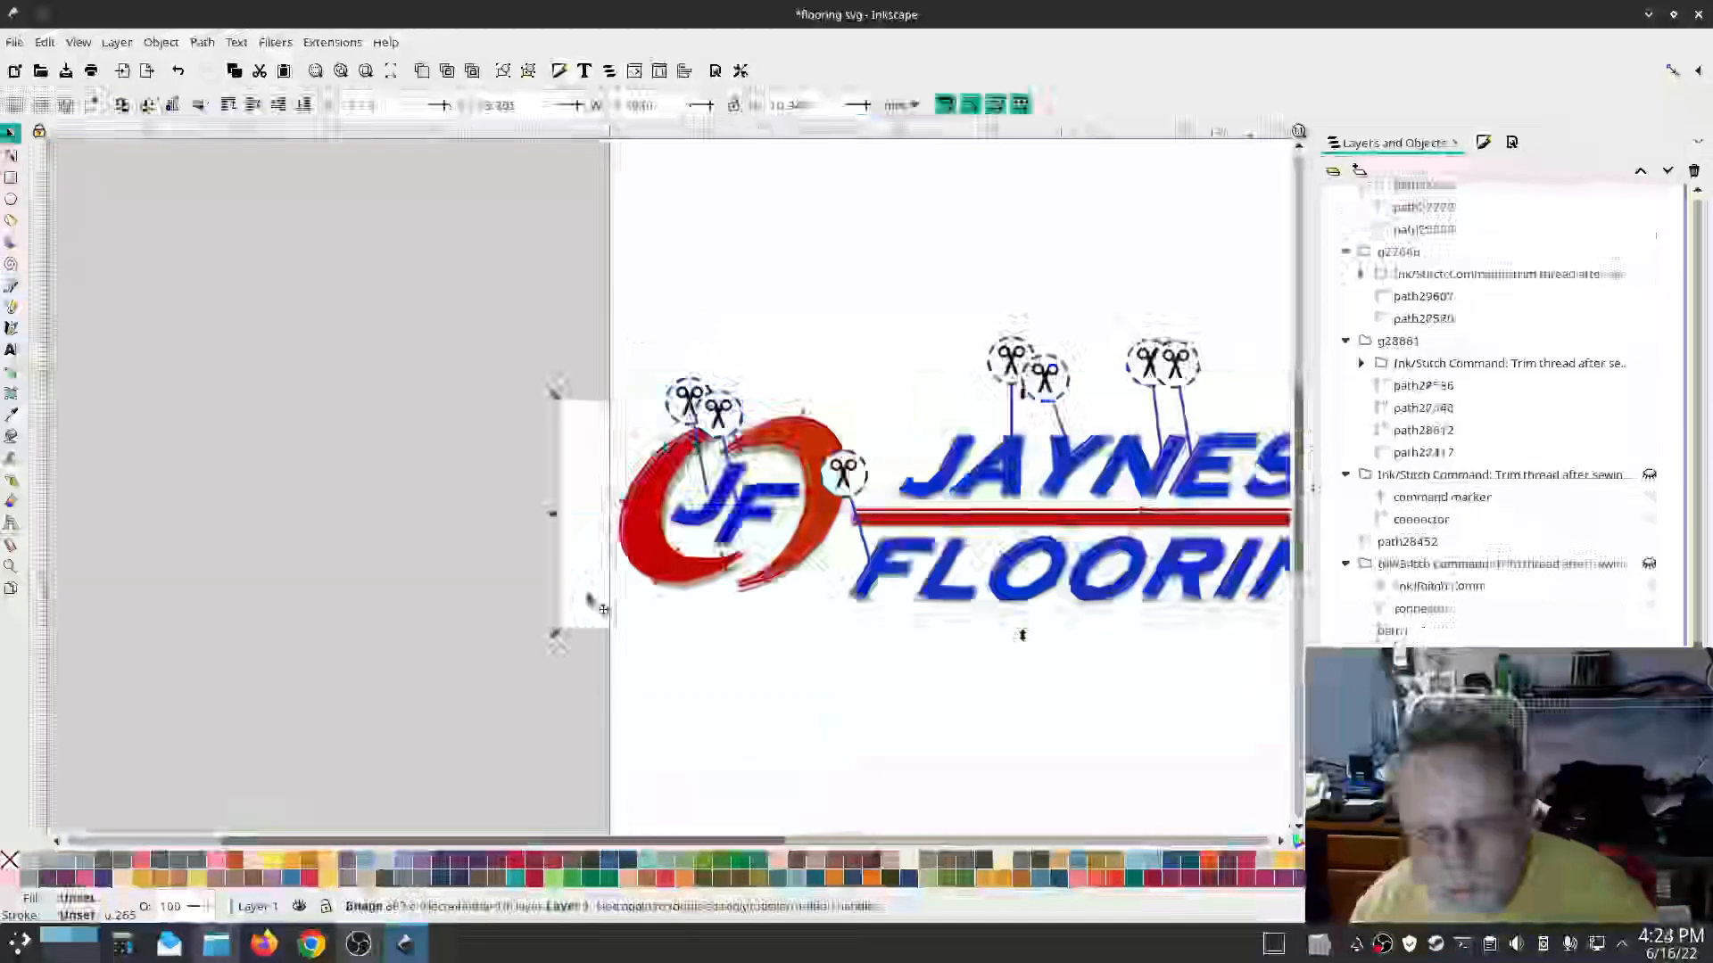
# Step: Hide the sign image and show the hidden trim commands of the logo ring, the red stripe and the J of JAYNES
pyautogui.press('ctrl+KP_5')
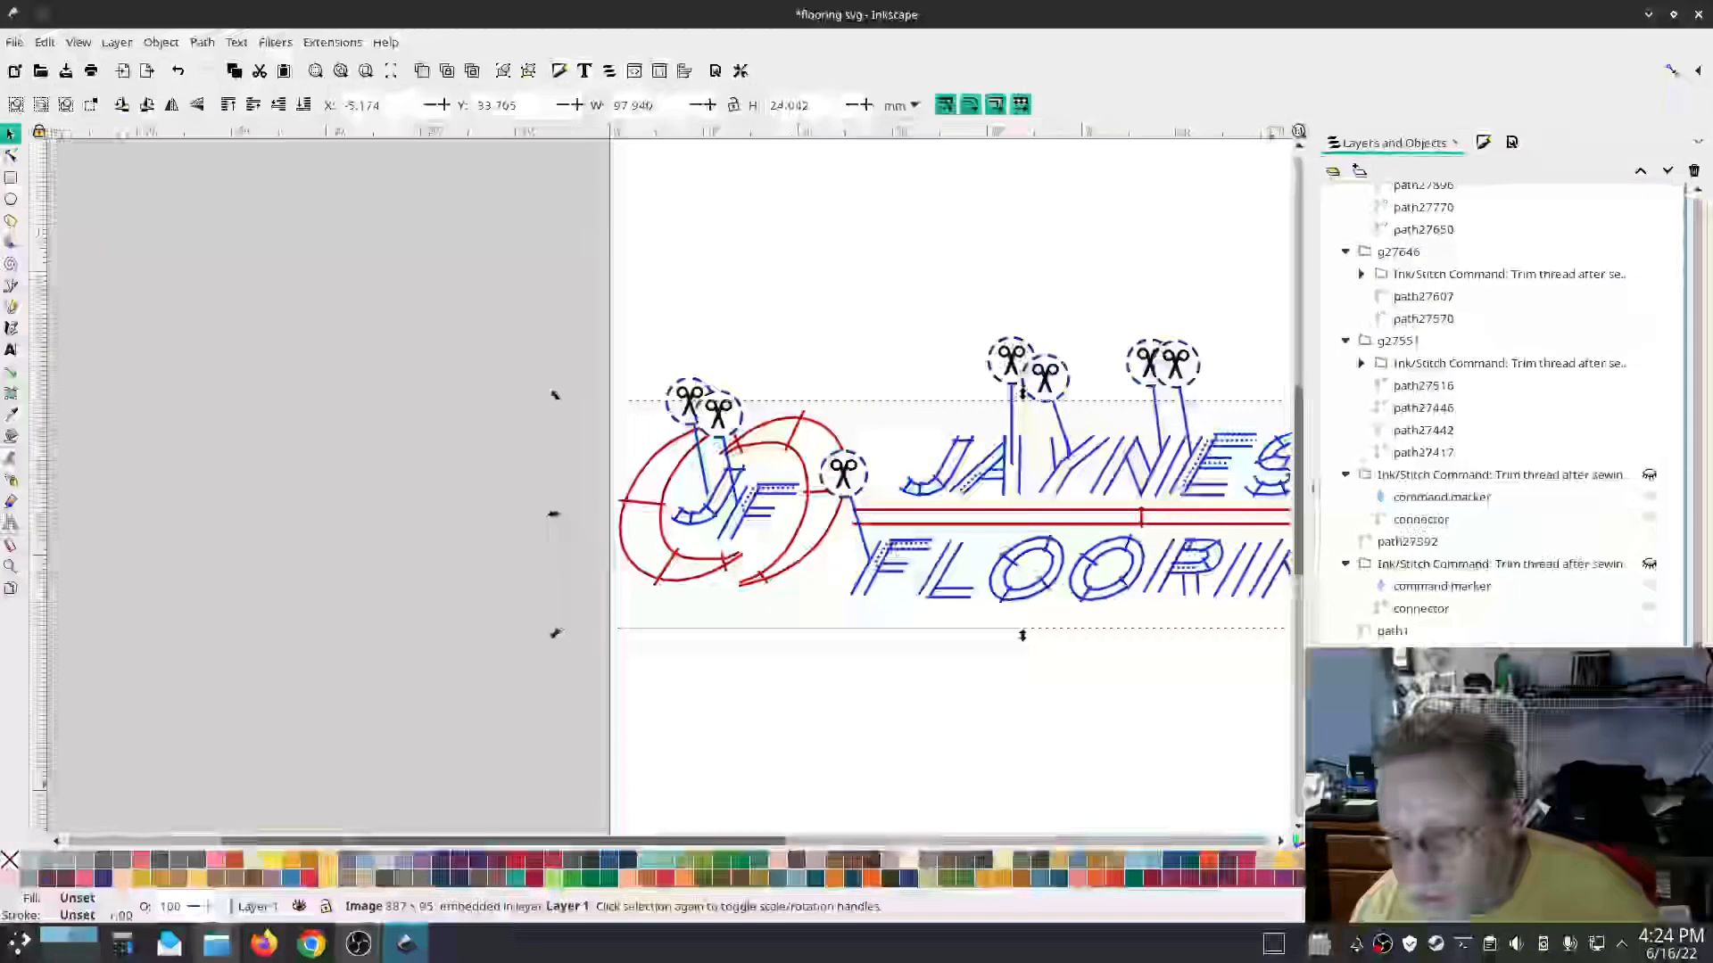
pyautogui.click(1648, 653)
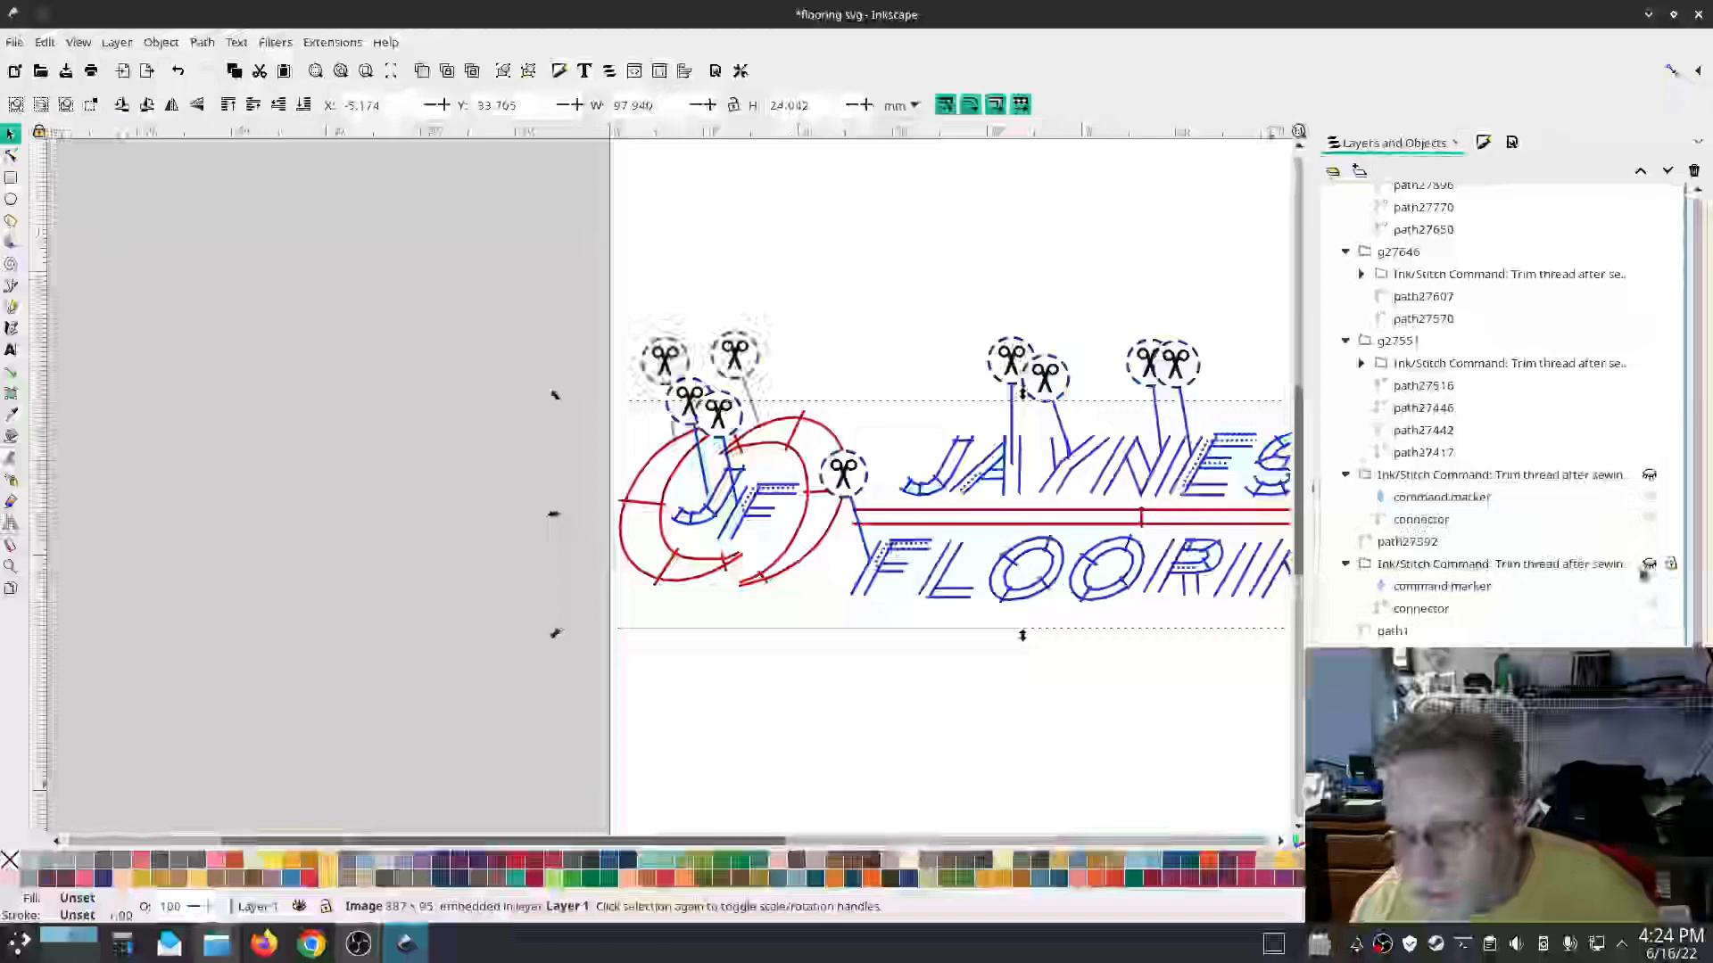
pyautogui.click(1648, 566)
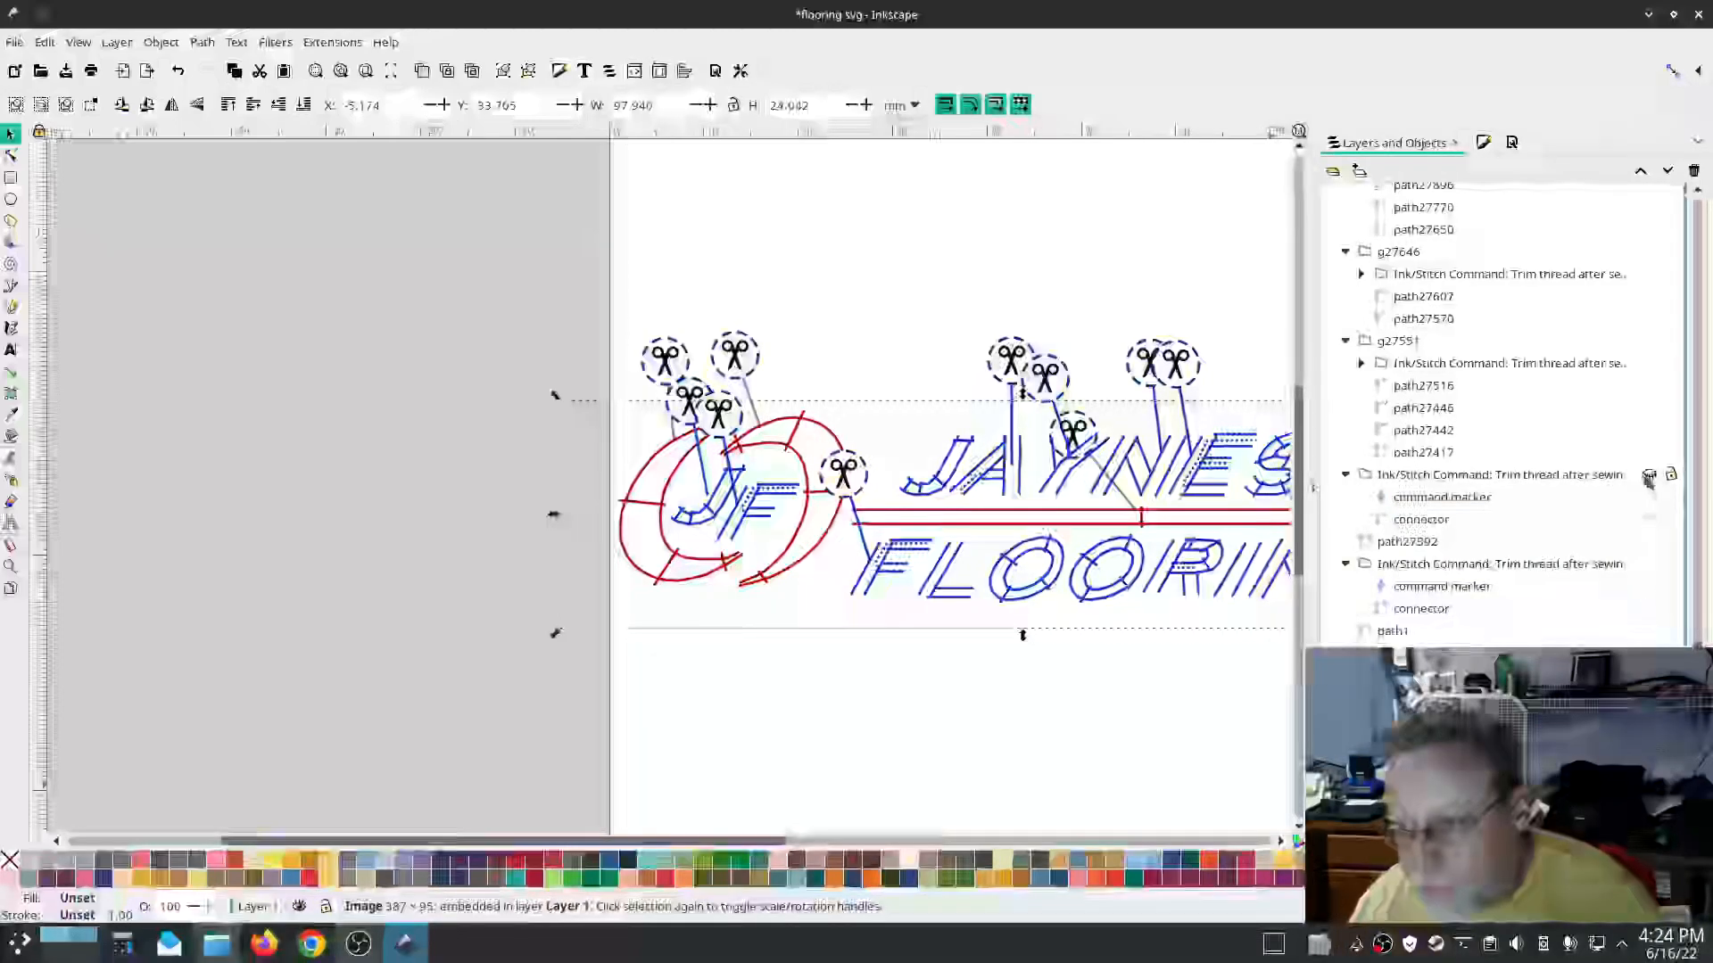
pyautogui.click(1648, 474)
pyautogui.scroll(5, 1588, 393)
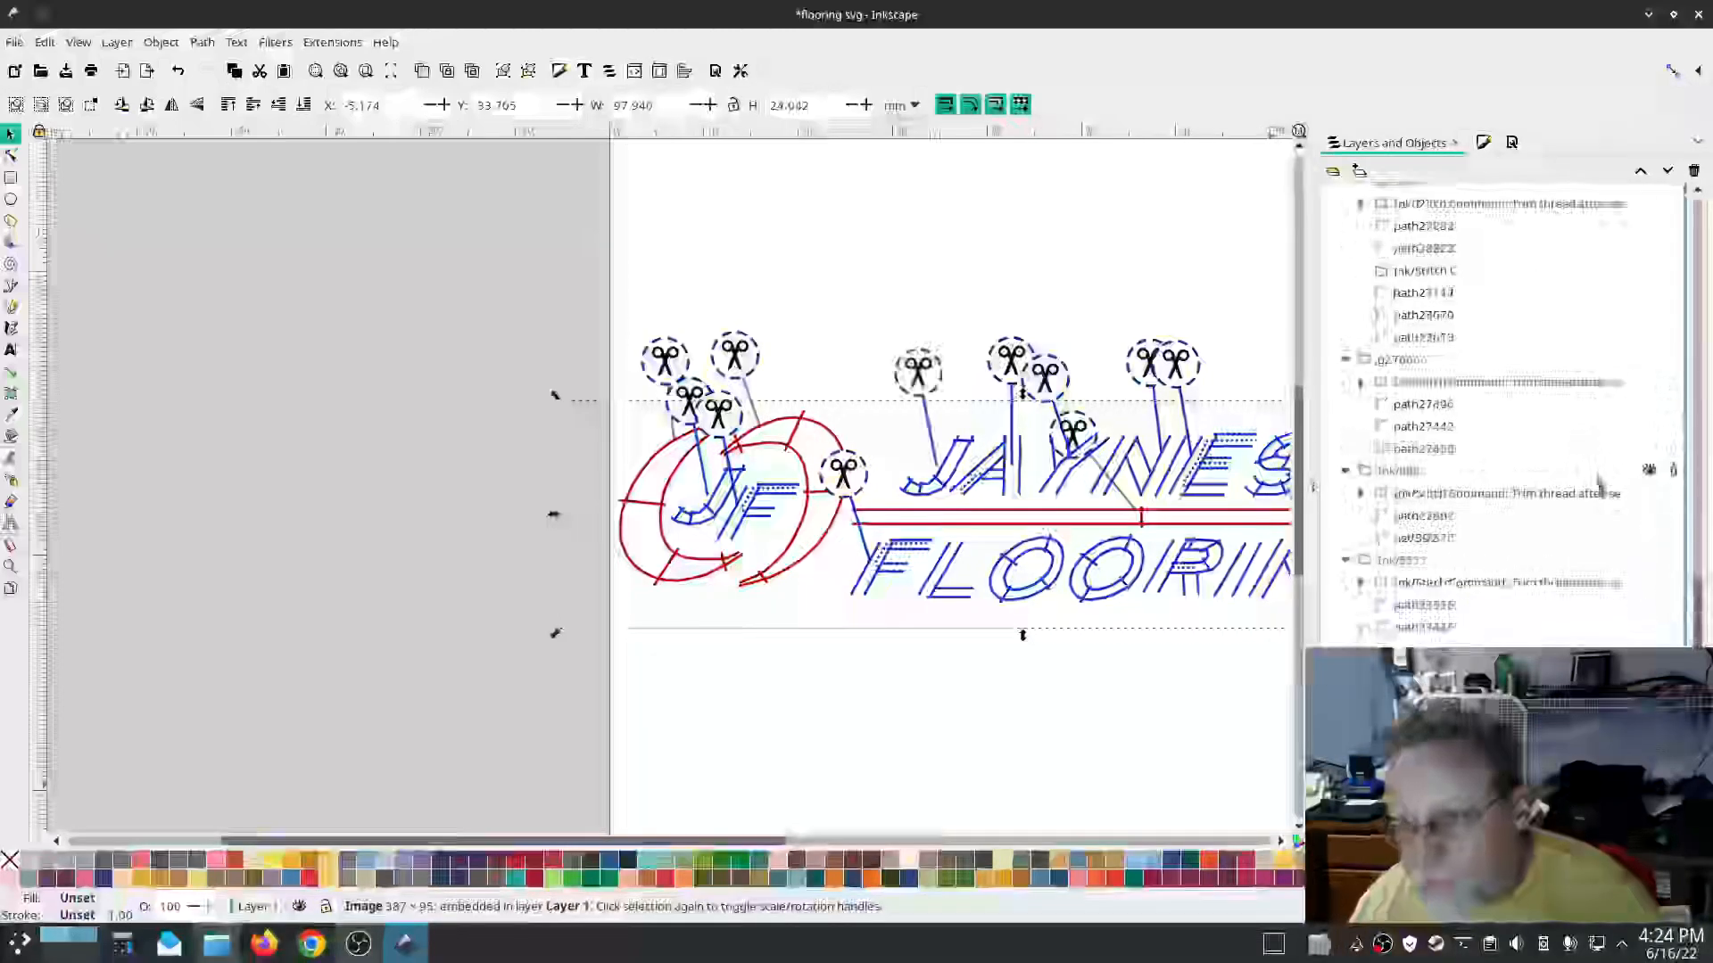
pyautogui.scroll(-3, 1587, 491)
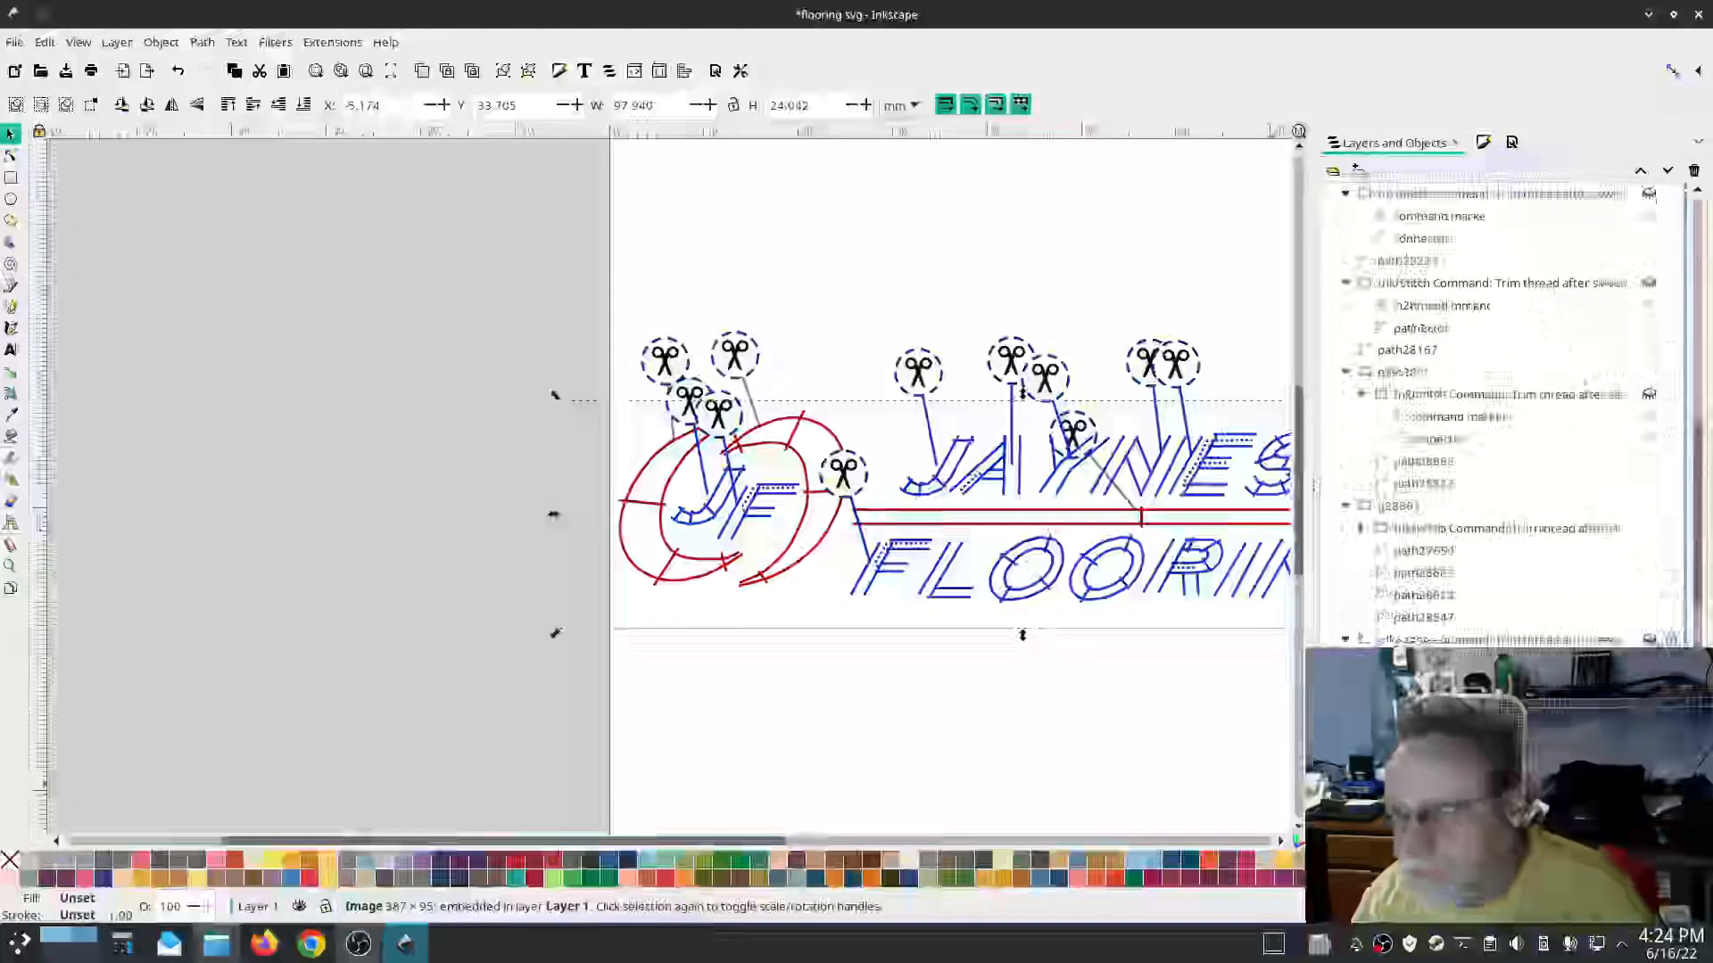
# Step: Show the remaining hidden trim commands on the S of JAYNES and on the L, both O's, R, I and N of FLOORING
pyautogui.click(1649, 394)
pyautogui.click(1649, 395)
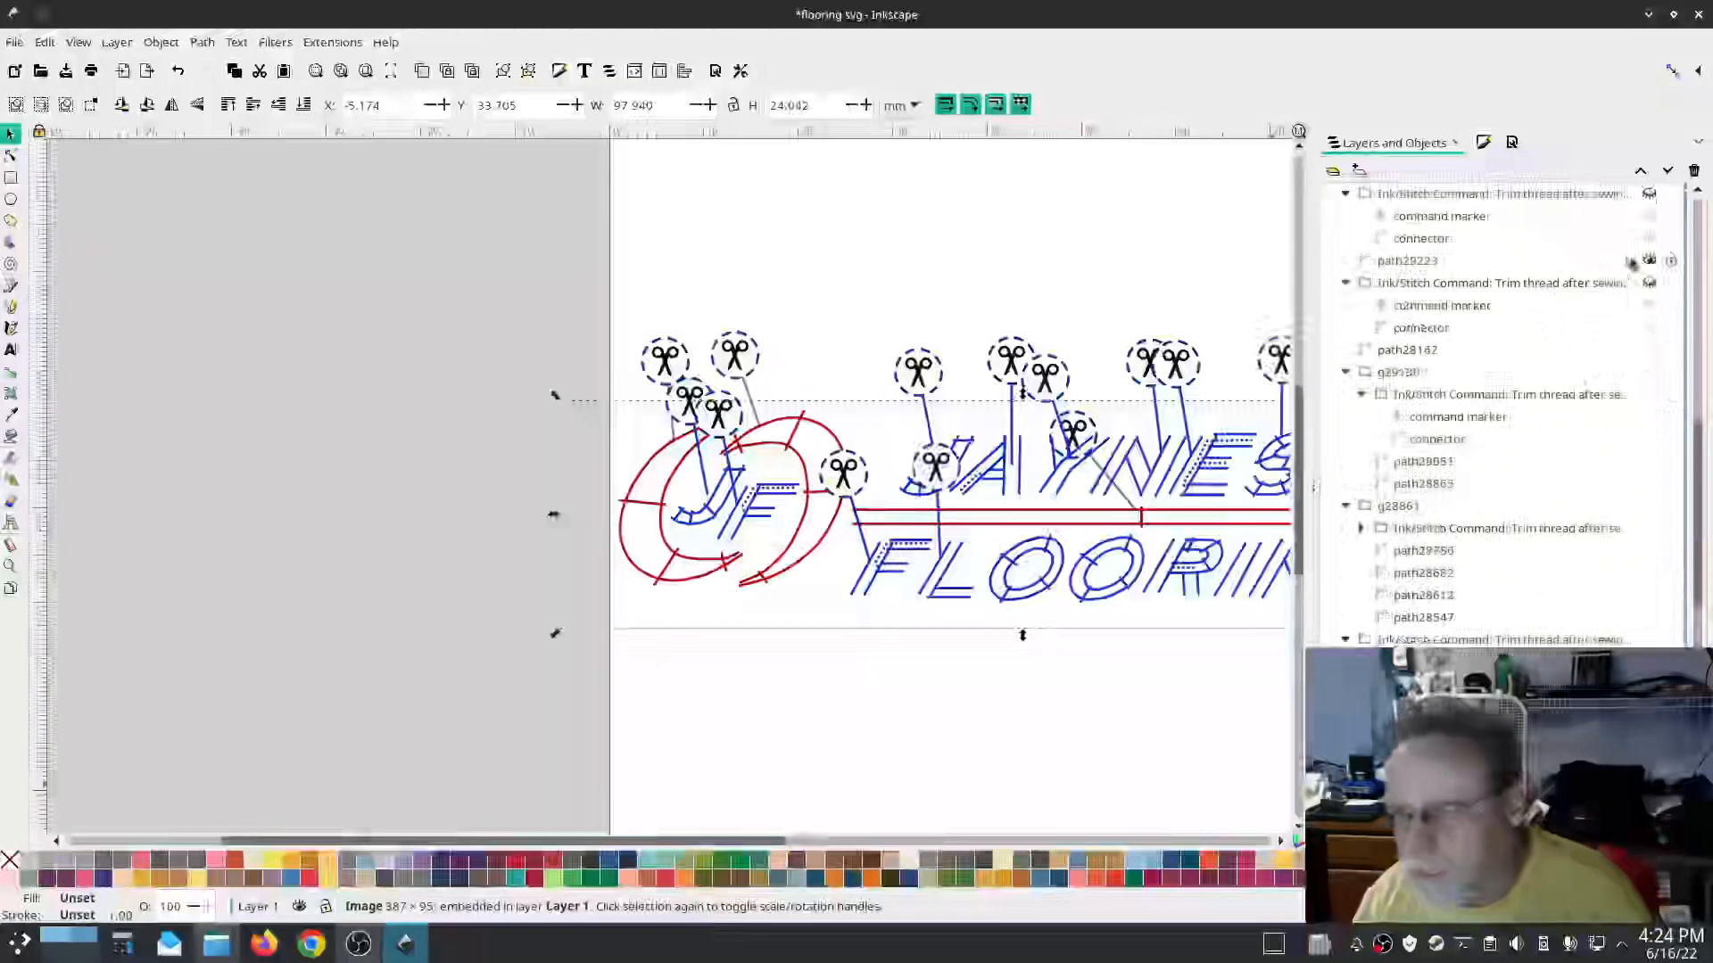
pyautogui.click(1649, 284)
pyautogui.scroll(-3, 1597, 615)
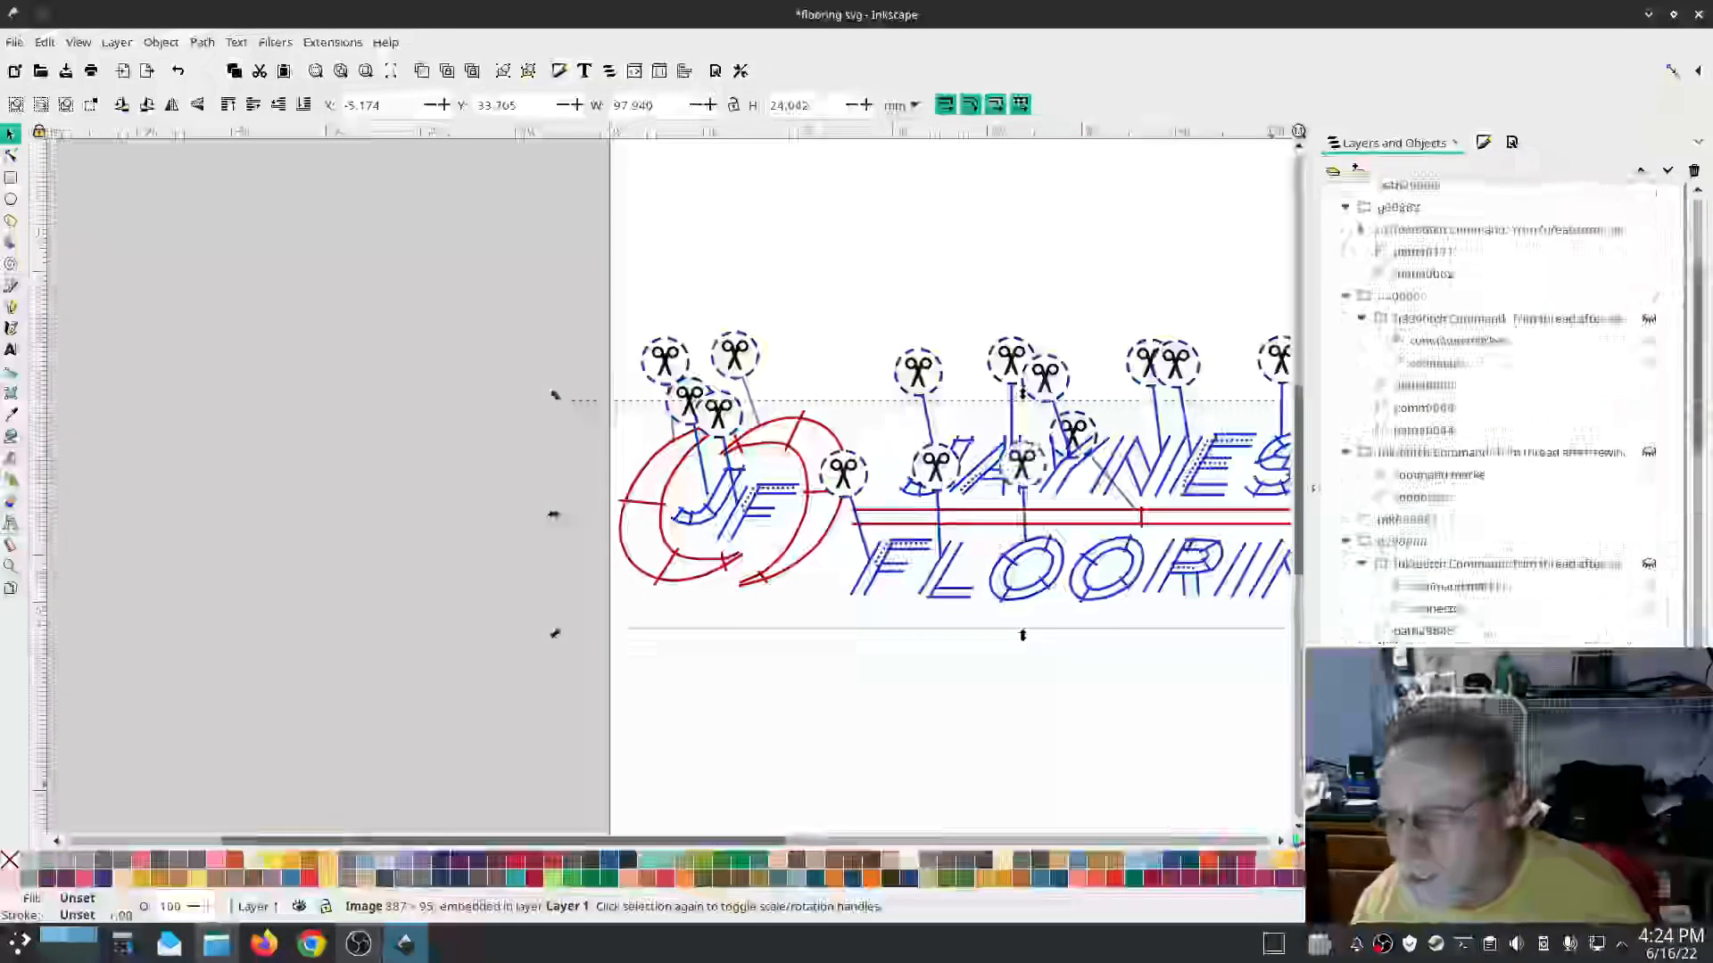
pyautogui.click(1648, 564)
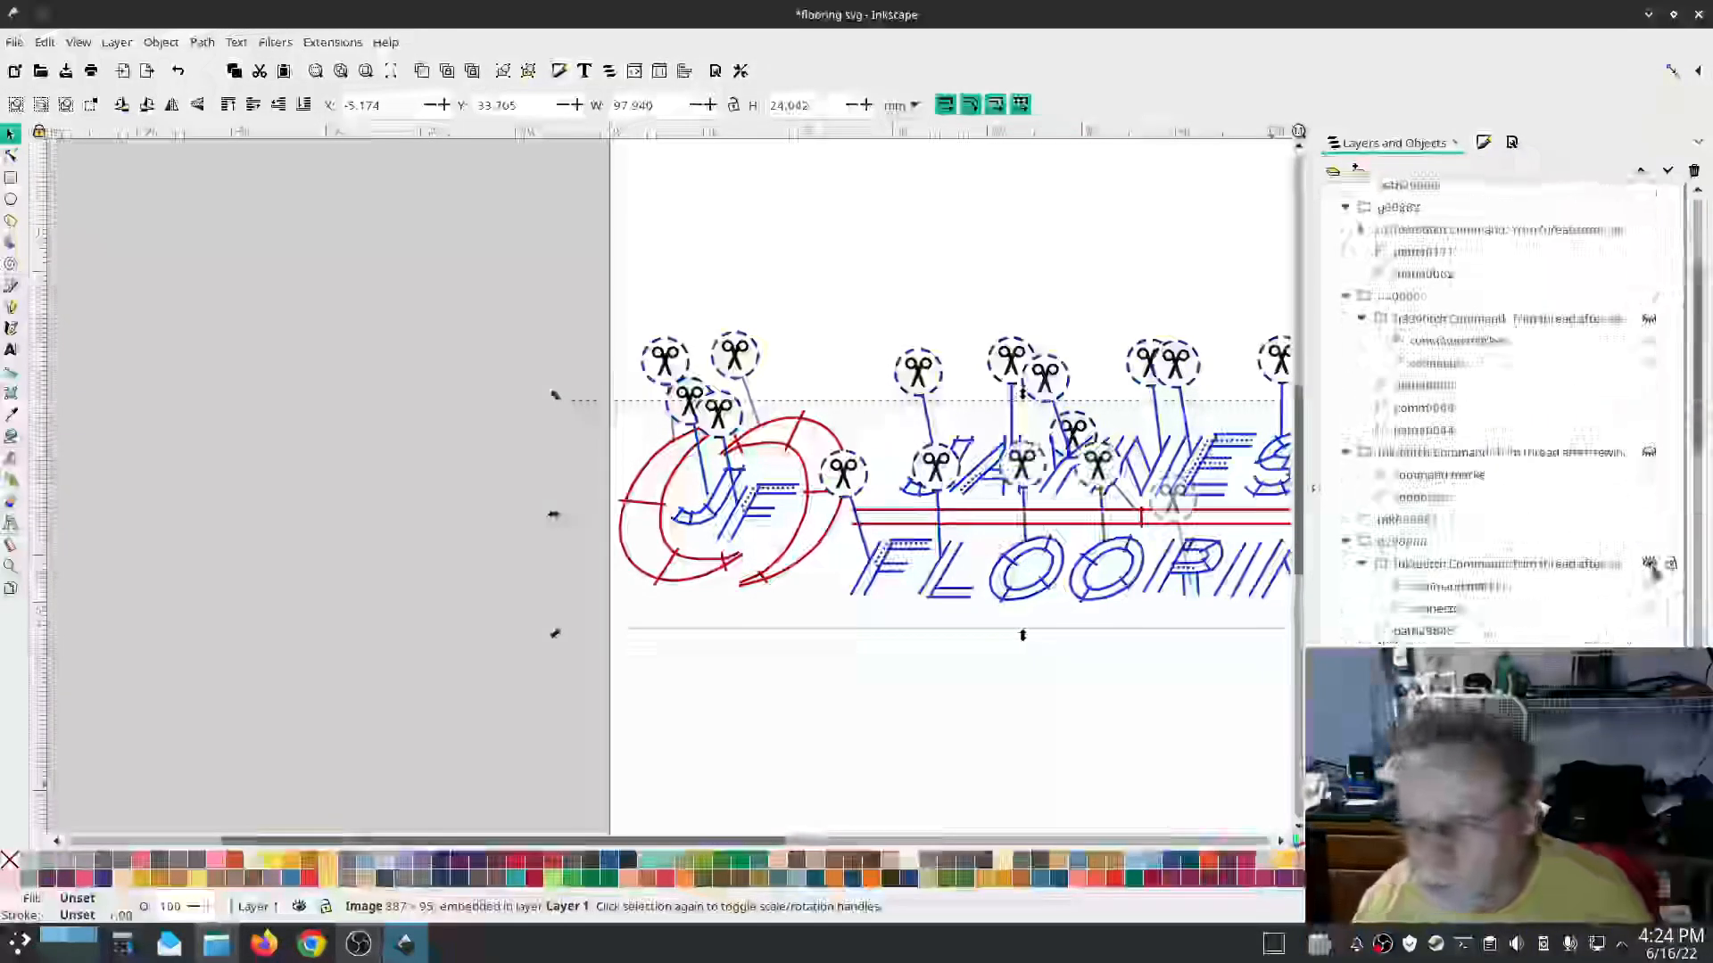
pyautogui.click(1648, 452)
pyautogui.click(1650, 318)
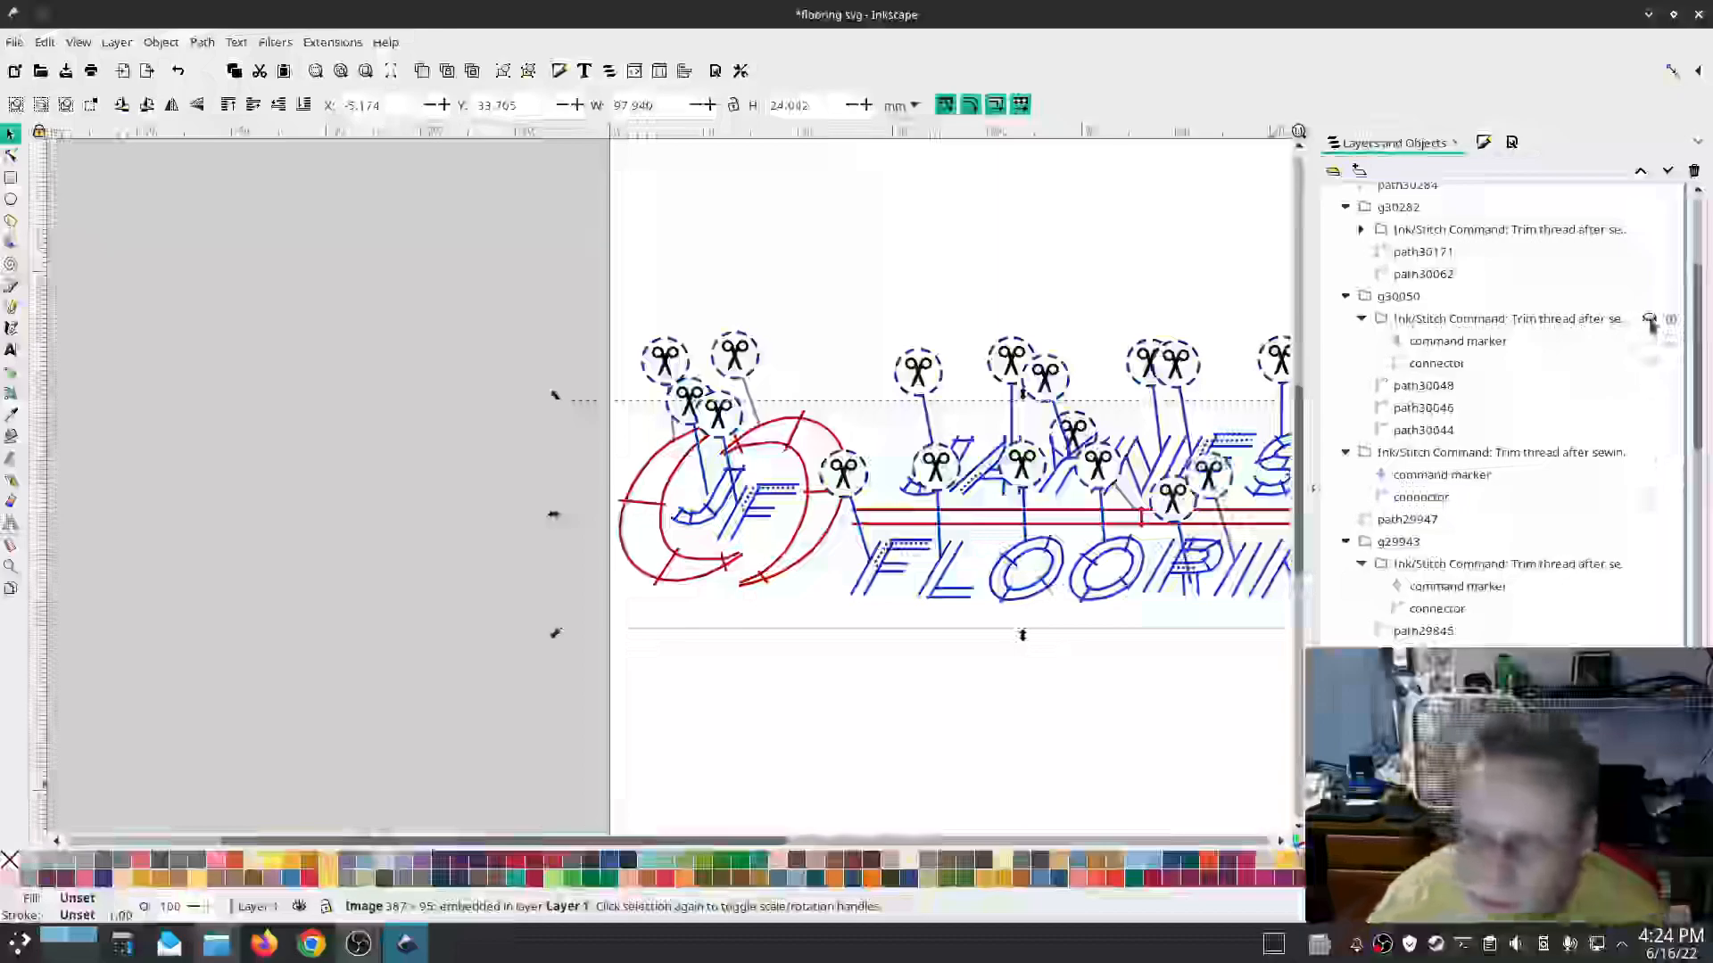
pyautogui.scroll(5, 1586, 609)
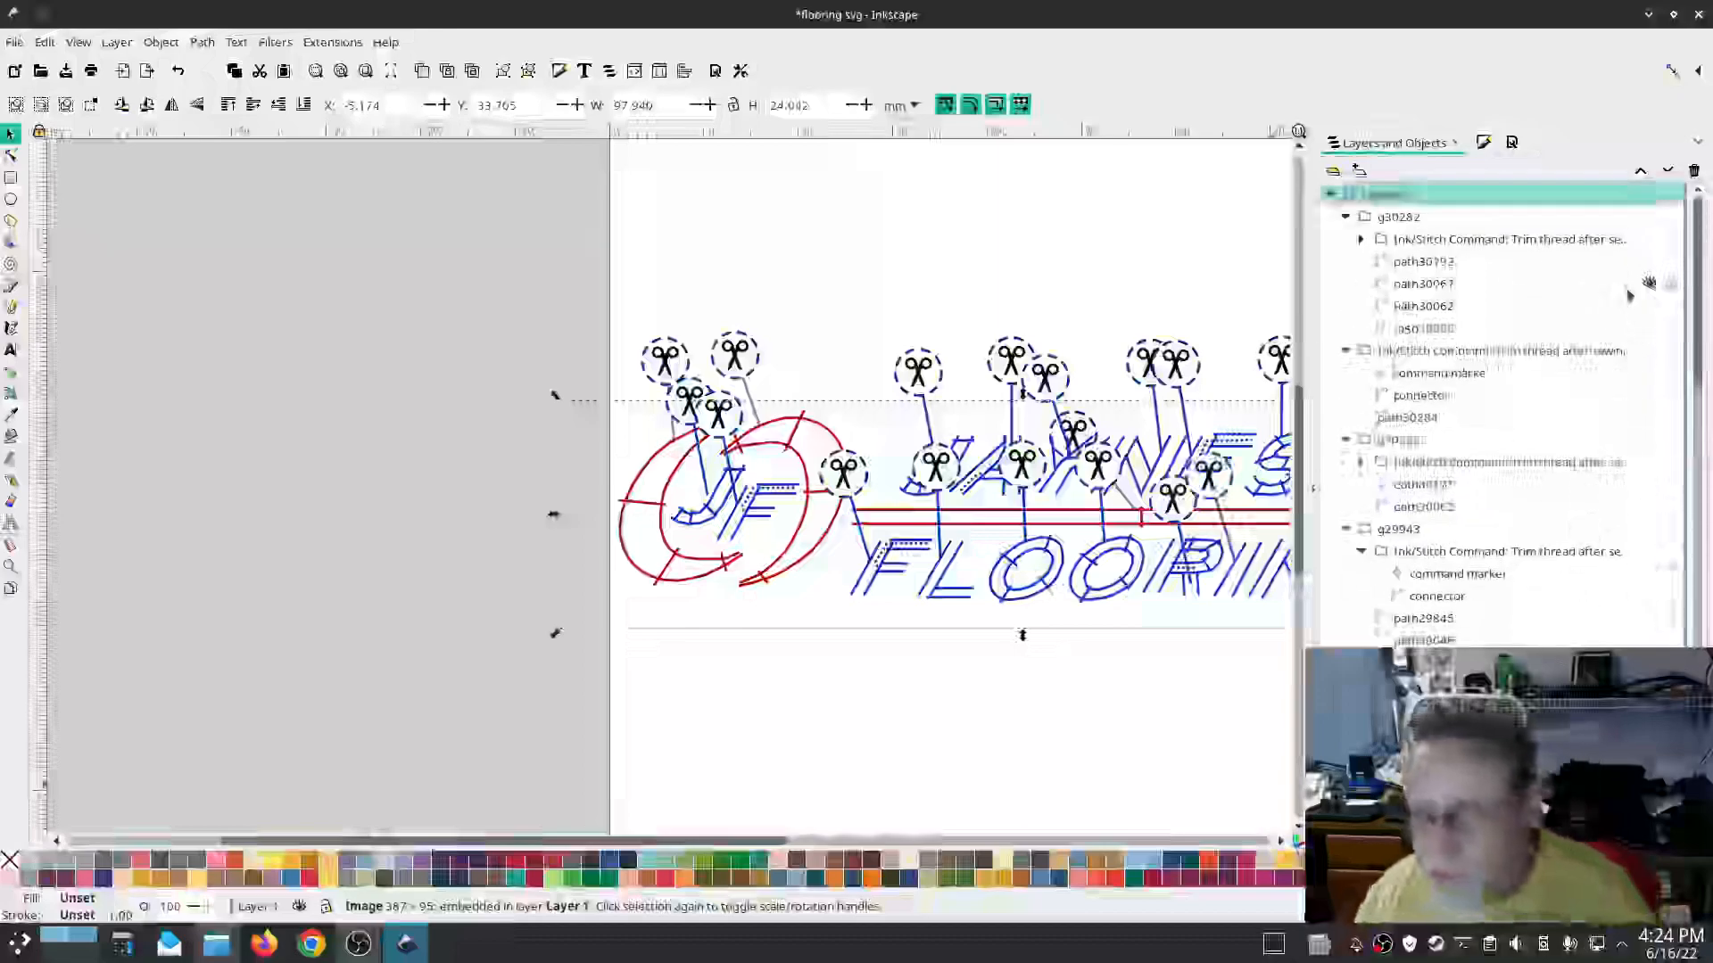
pyautogui.scroll(-10, 1508, 401)
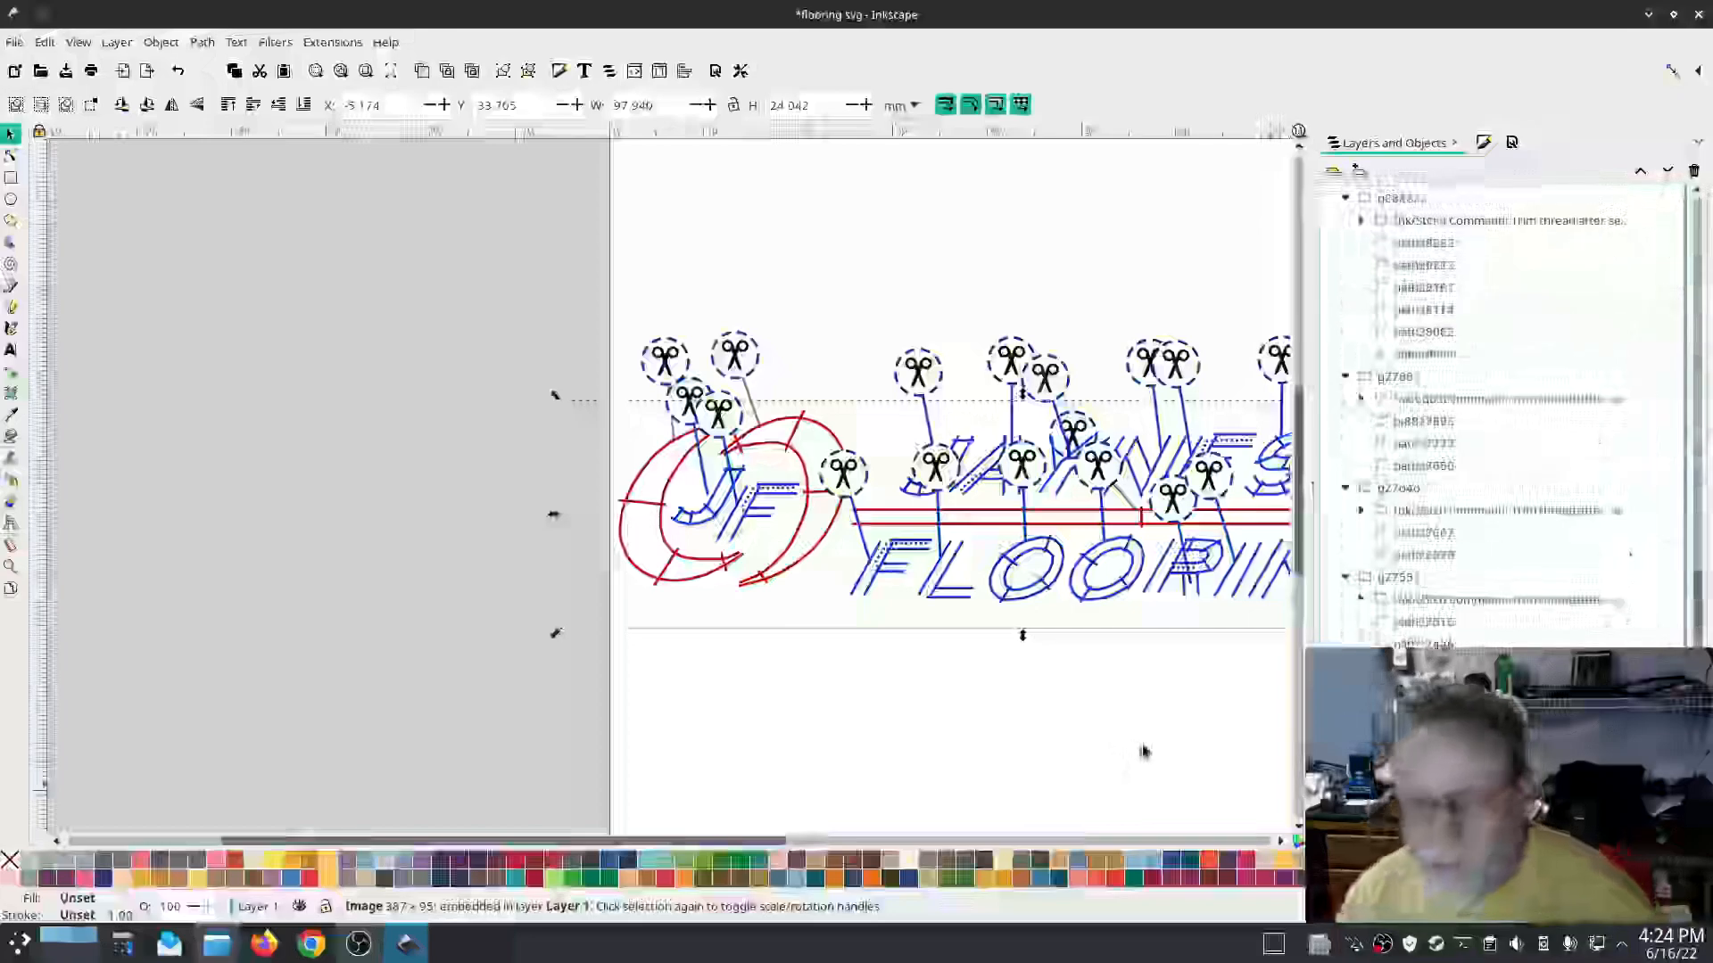
# Step: Deselect the image and save the flooring.svg document
pyautogui.moveTo(1111, 748); pyautogui.dragTo(777, 722)
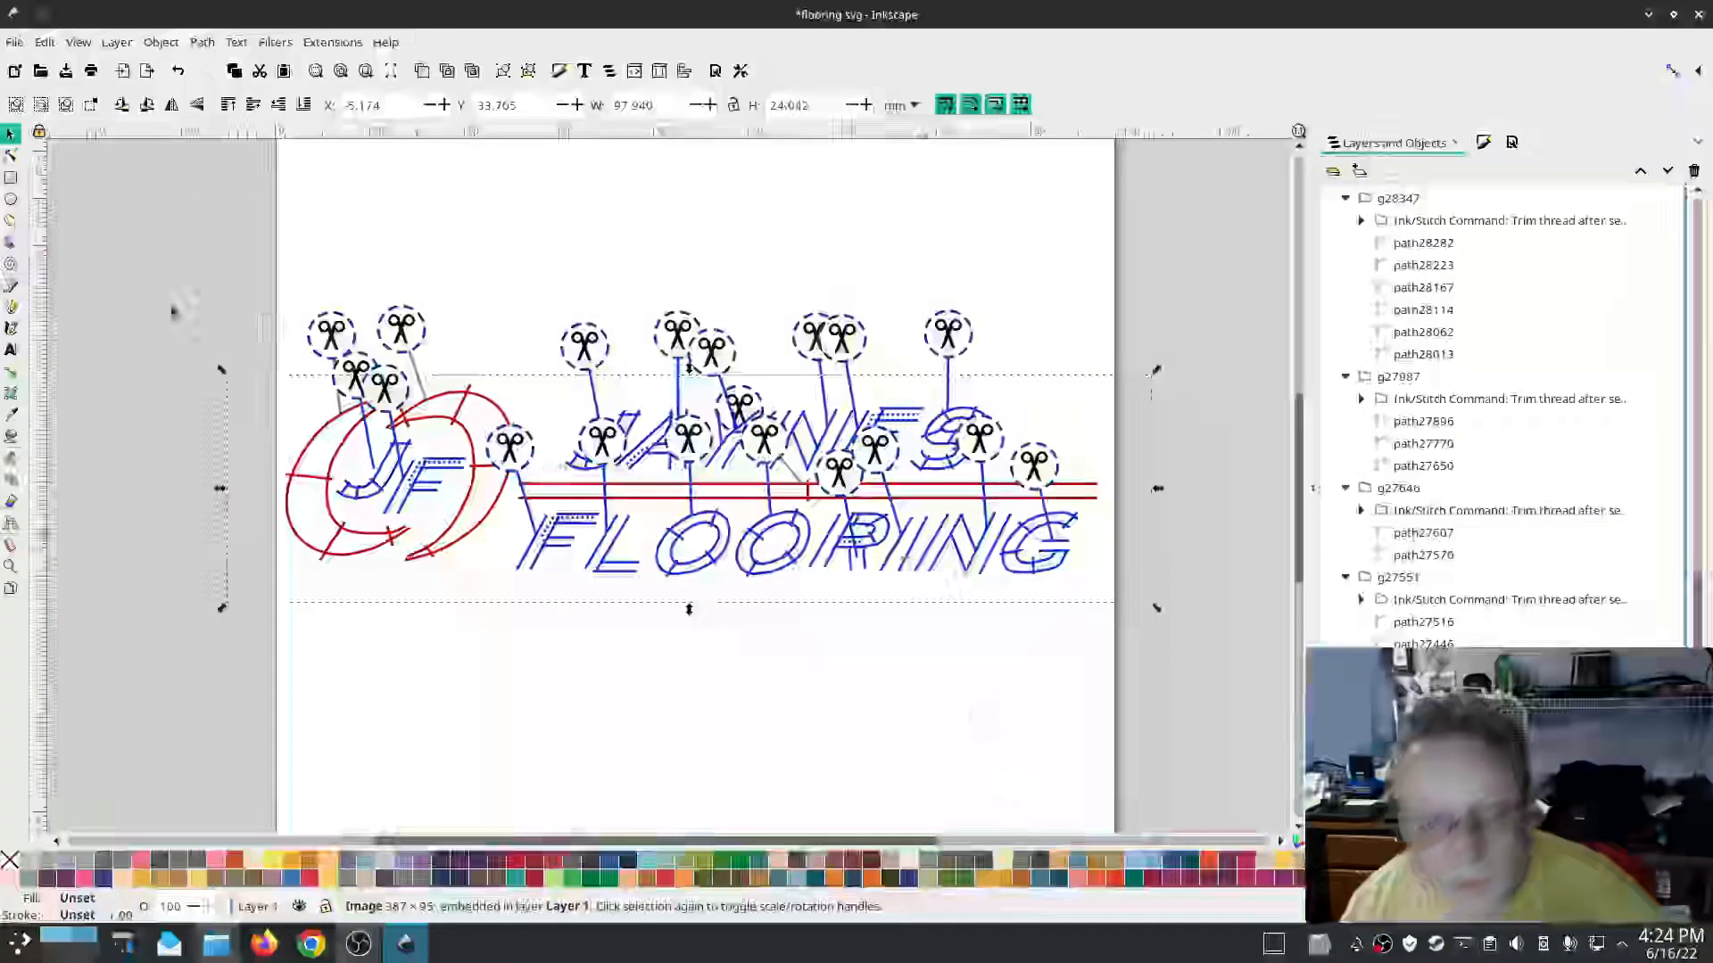
pyautogui.click(165, 245)
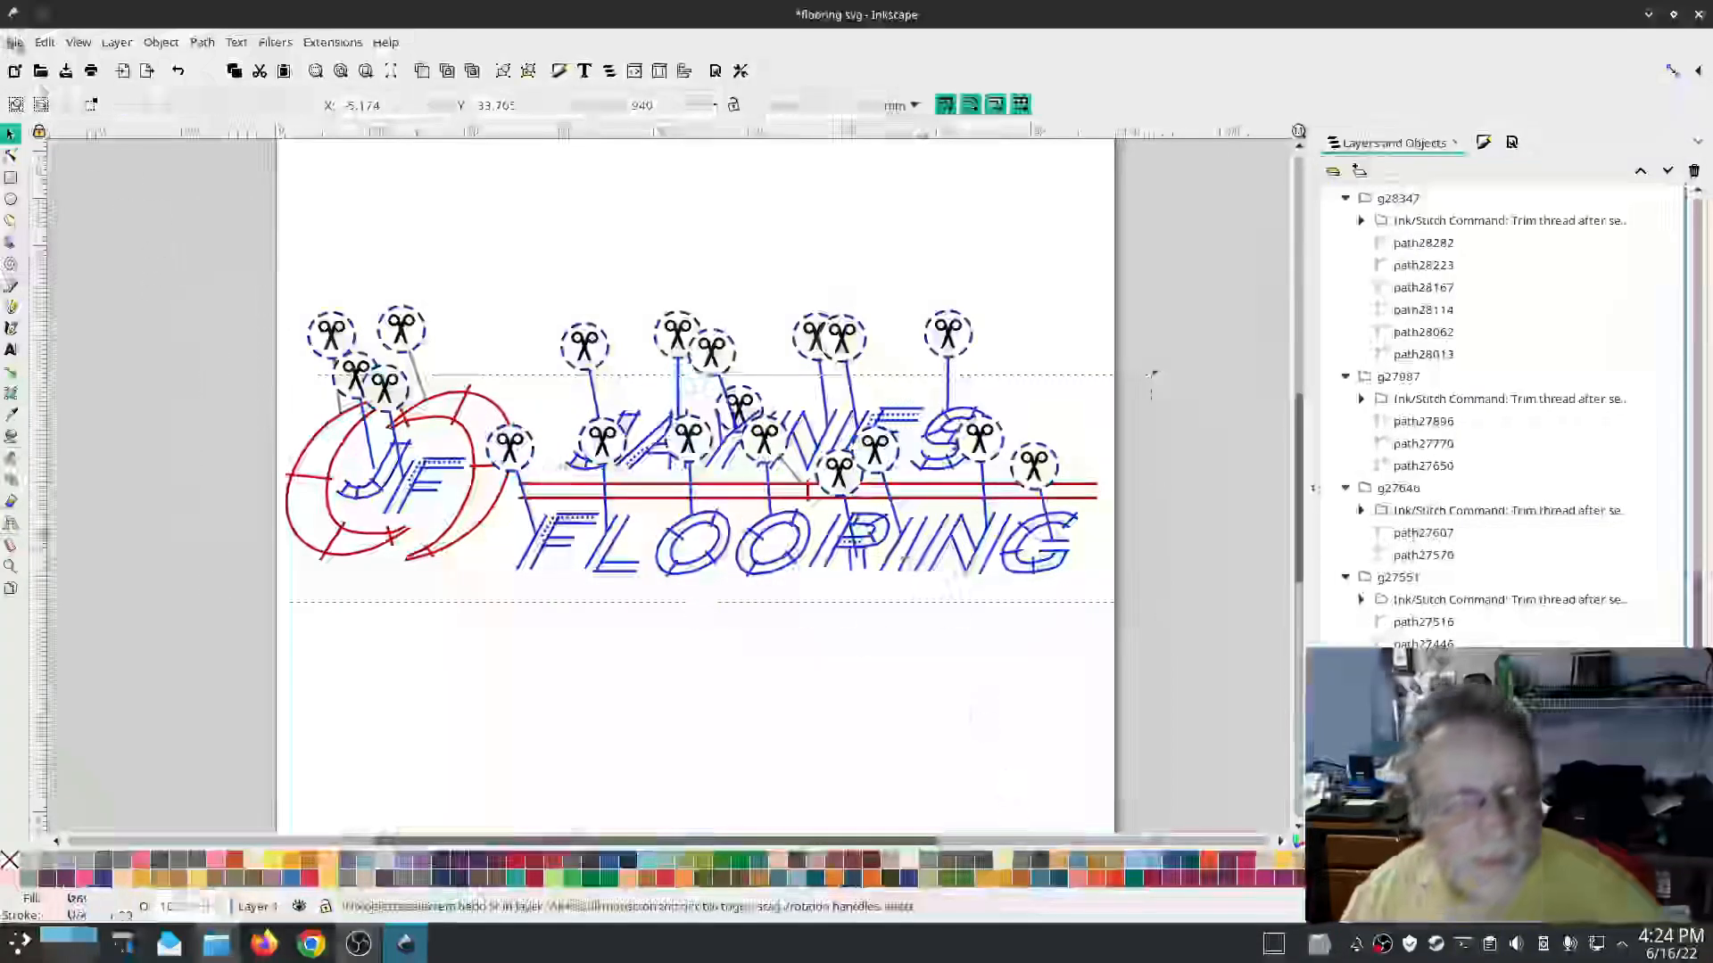
pyautogui.click(15, 42)
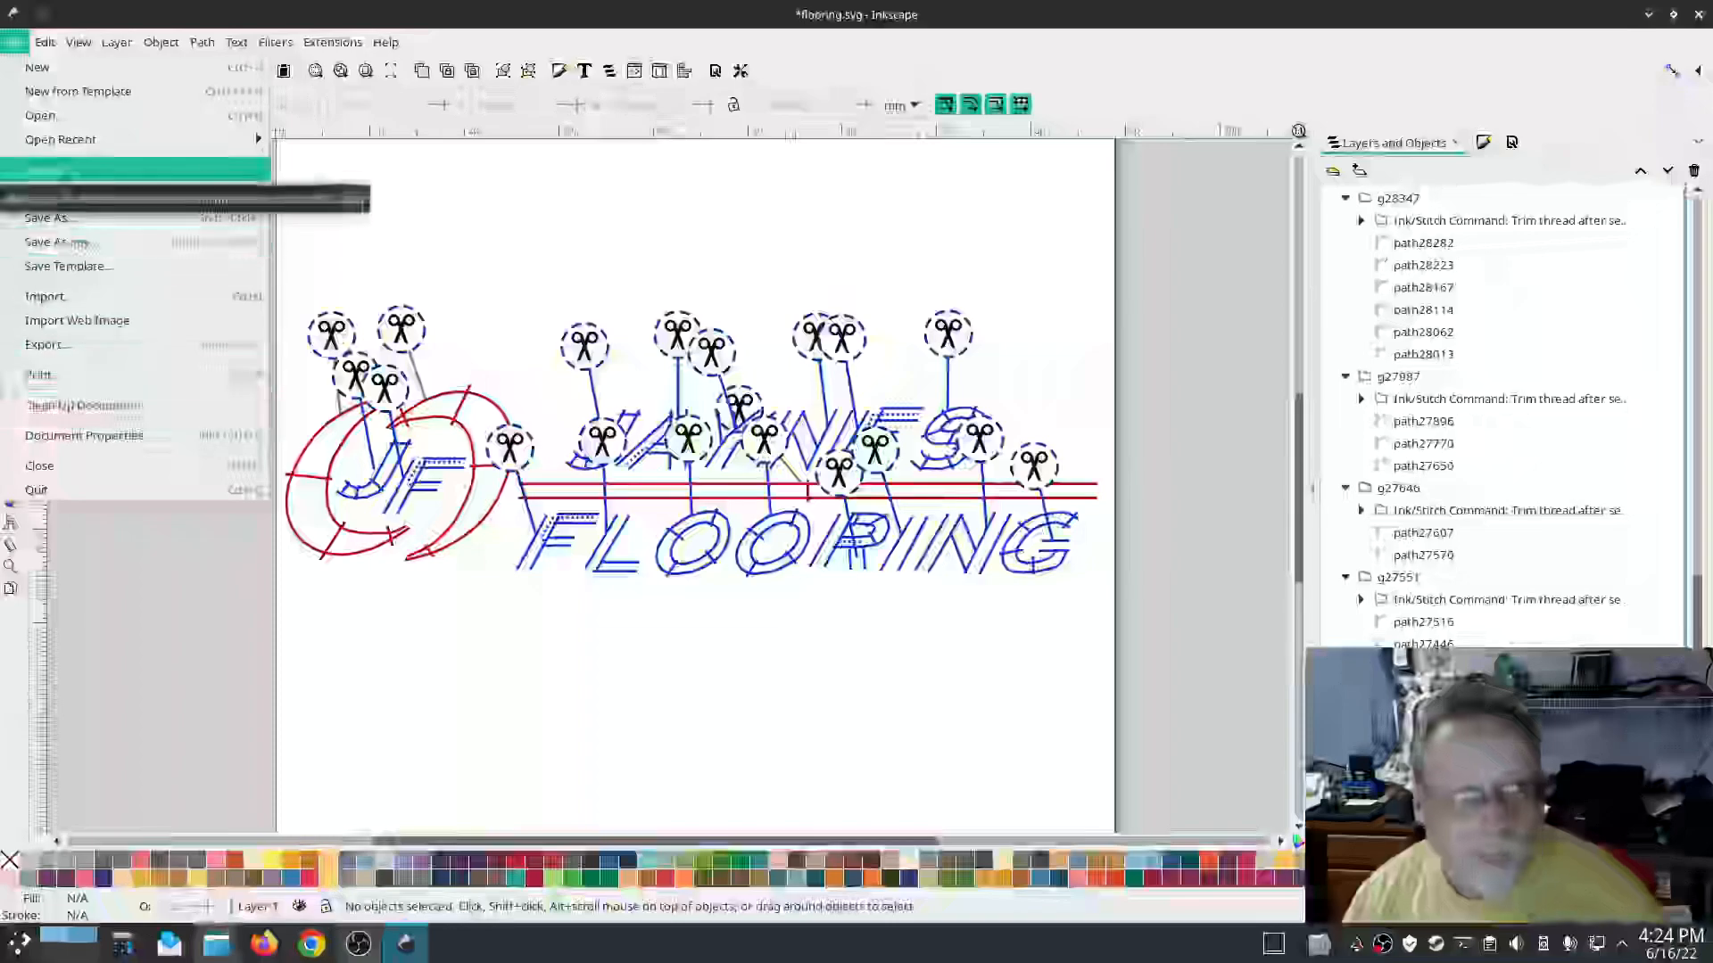
pyautogui.click(59, 172)
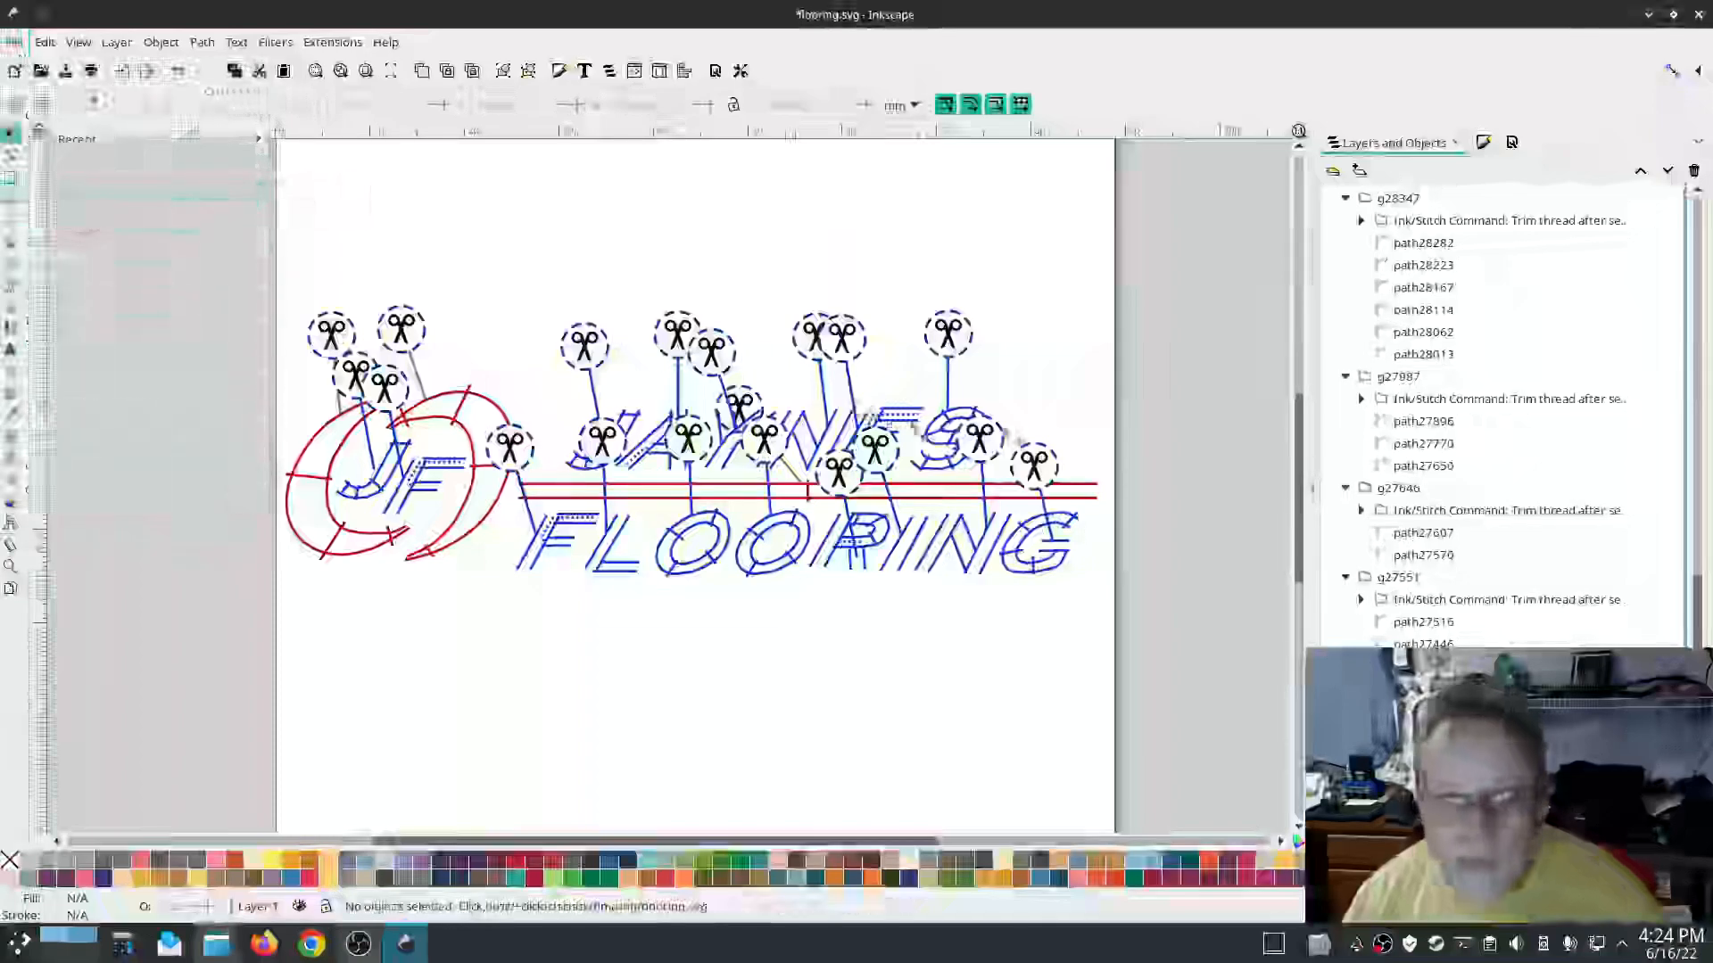
# Step: Save a copy of the design as flooring.dst, replacing the existing file
pyautogui.click(15, 42)
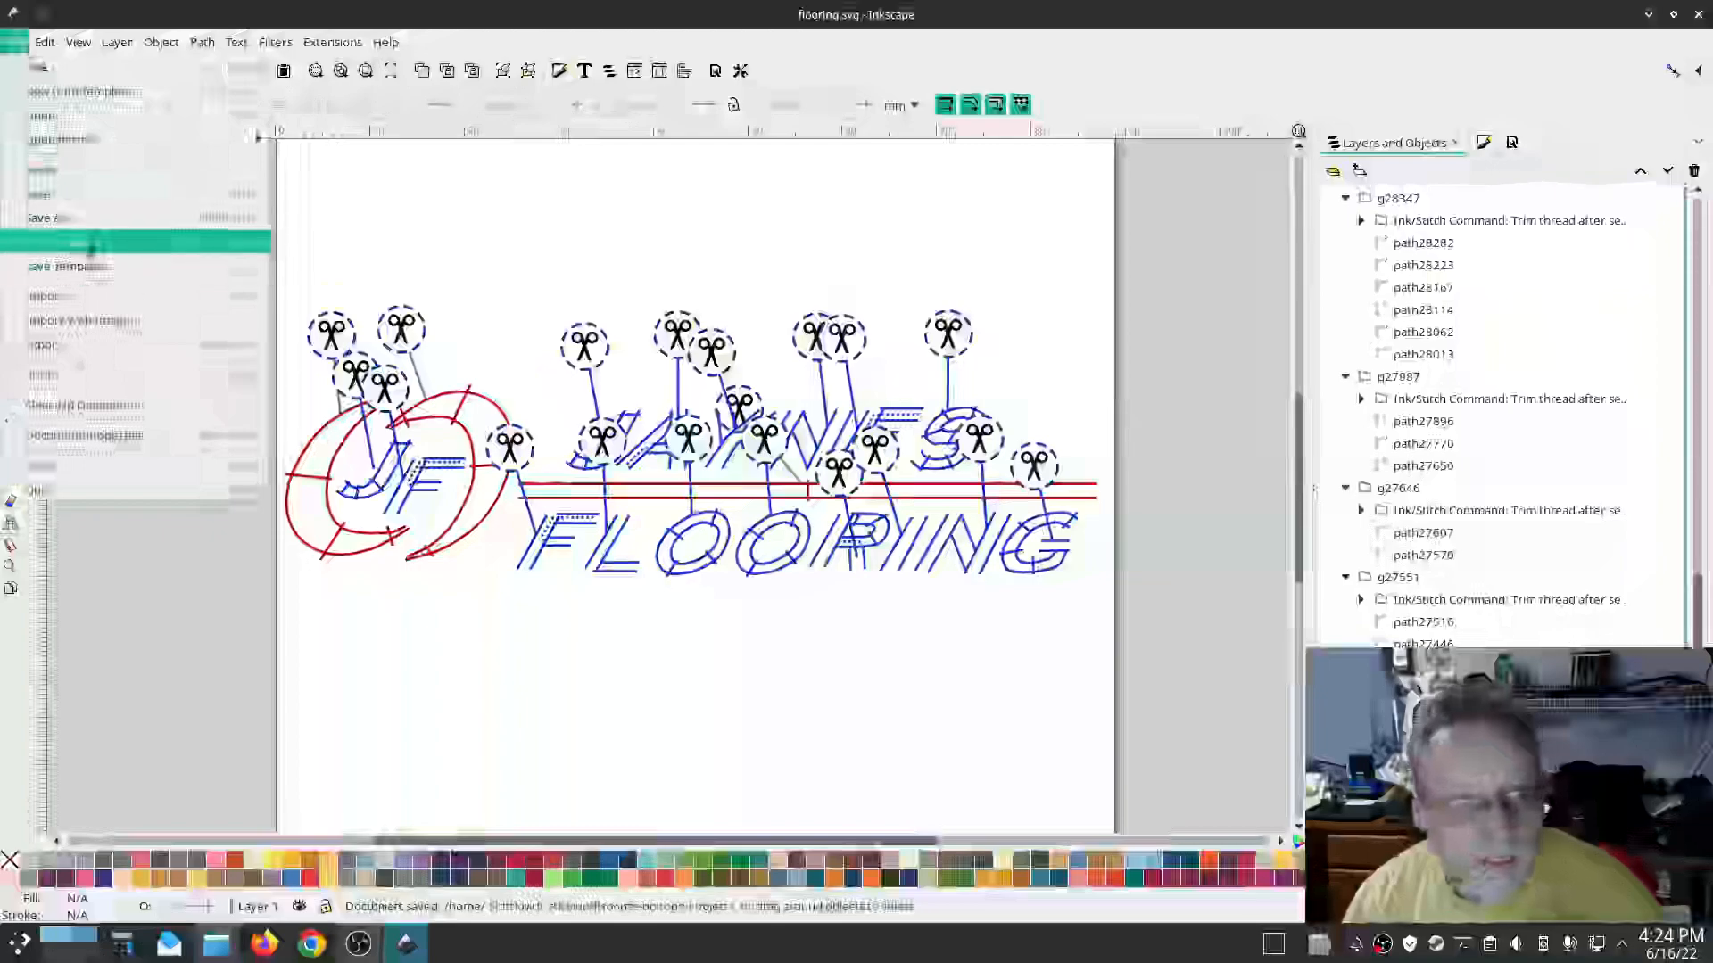
pyautogui.click(81, 223)
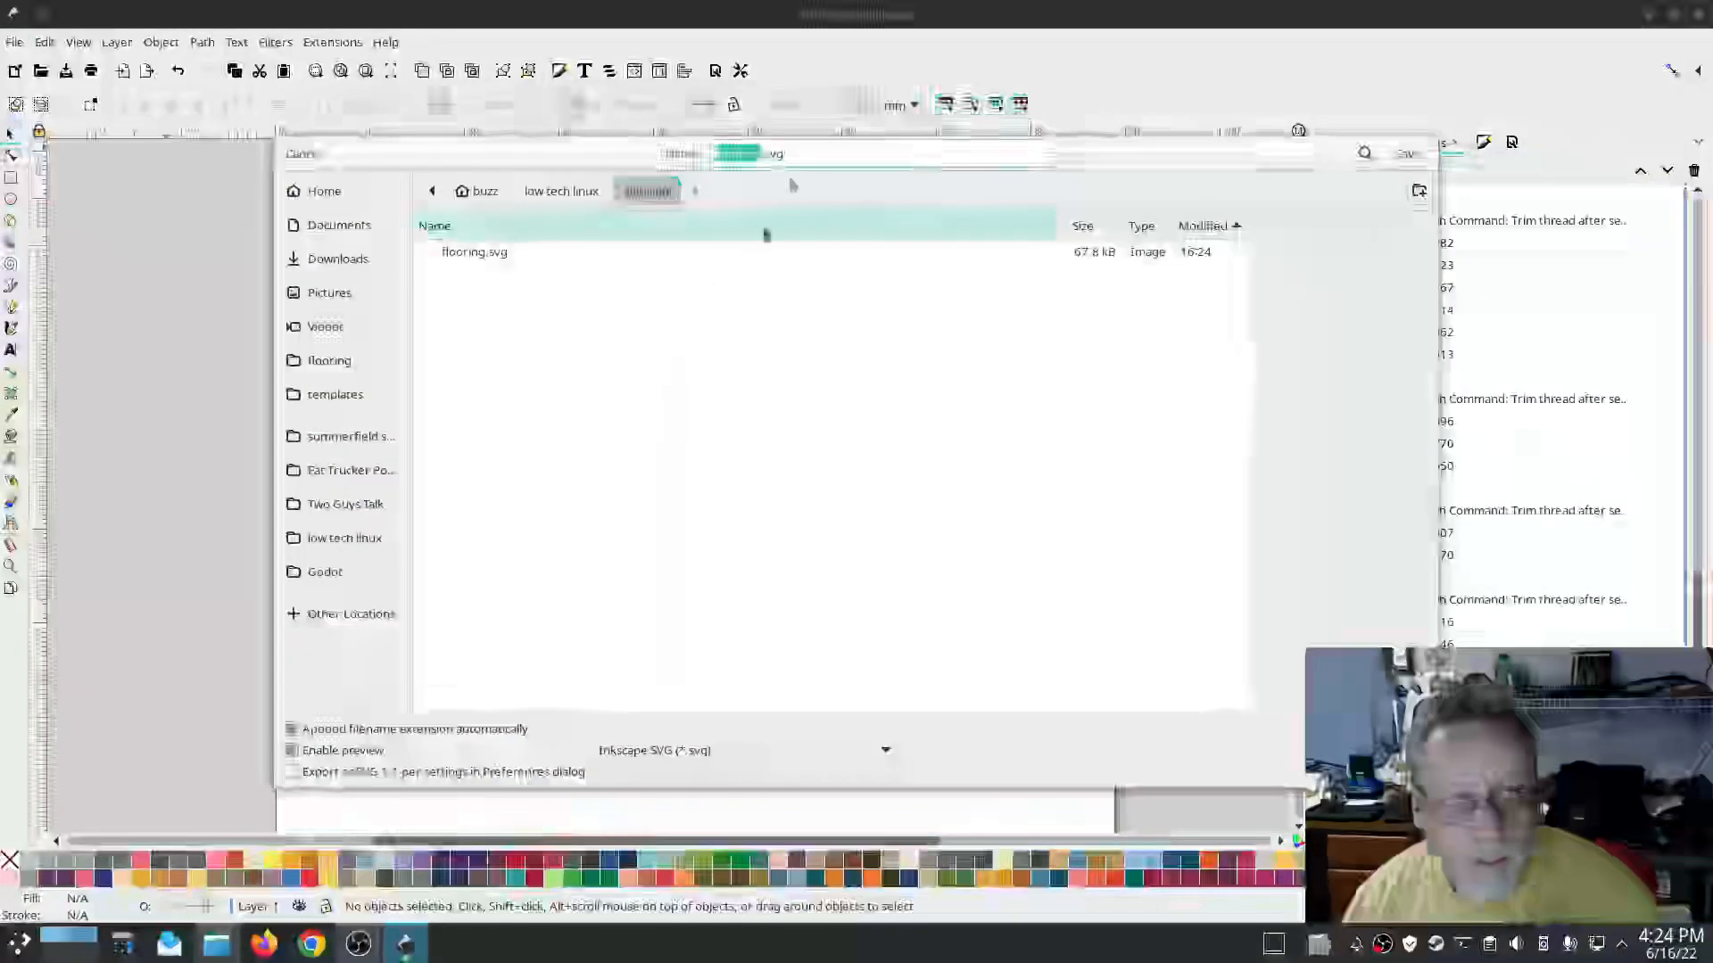
pyautogui.press('BackSpace')
pyautogui.press('BackSpace')
pyautogui.press('BackSpace')
pyautogui.write('pes')
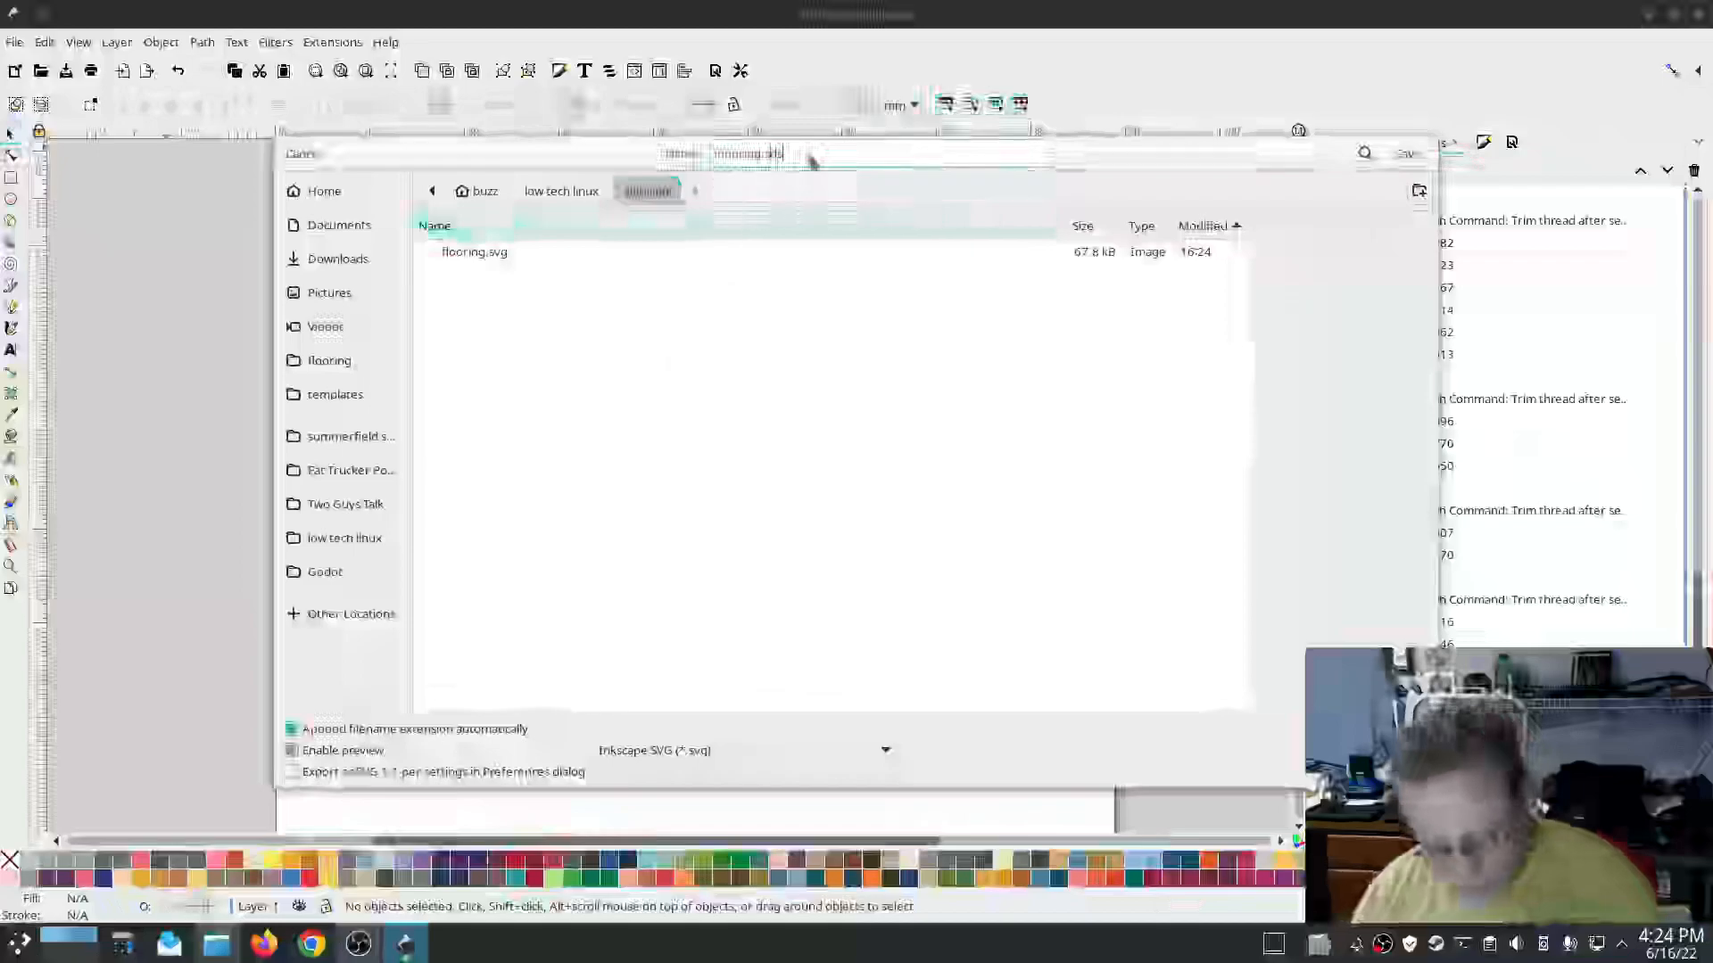
pyautogui.press('BackSpace')
pyautogui.press('BackSpace')
pyautogui.press('BackSpace')
pyautogui.write('dst')
pyautogui.press('Return')
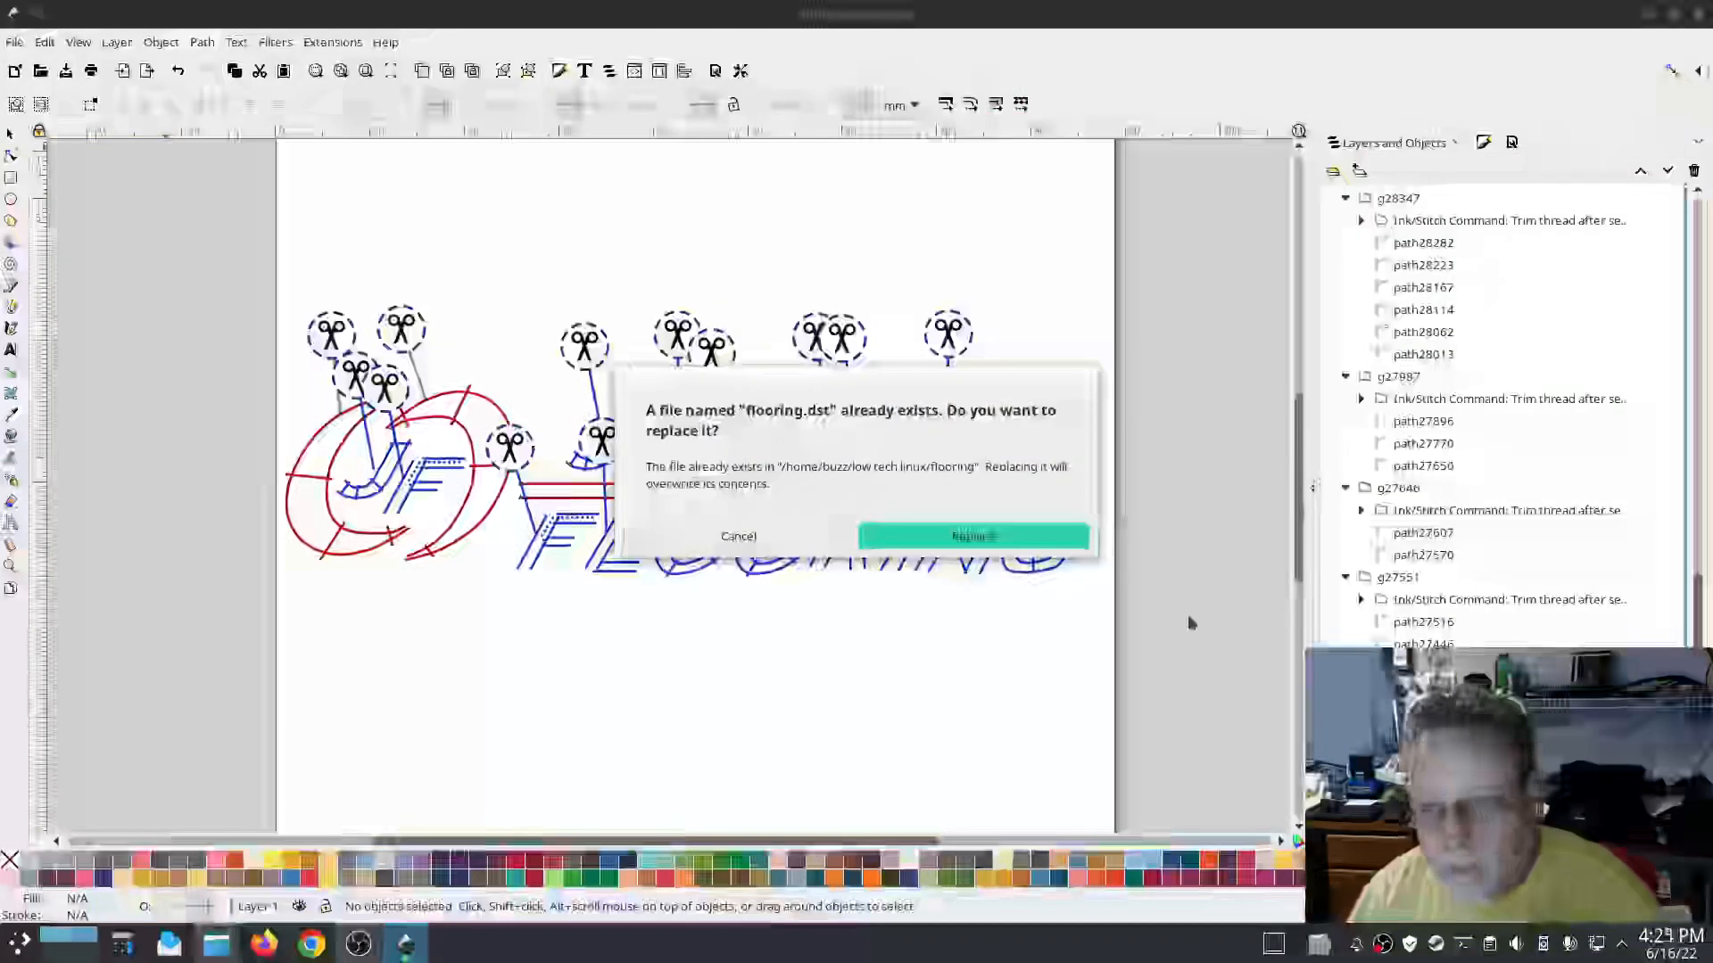
pyautogui.press('Return')
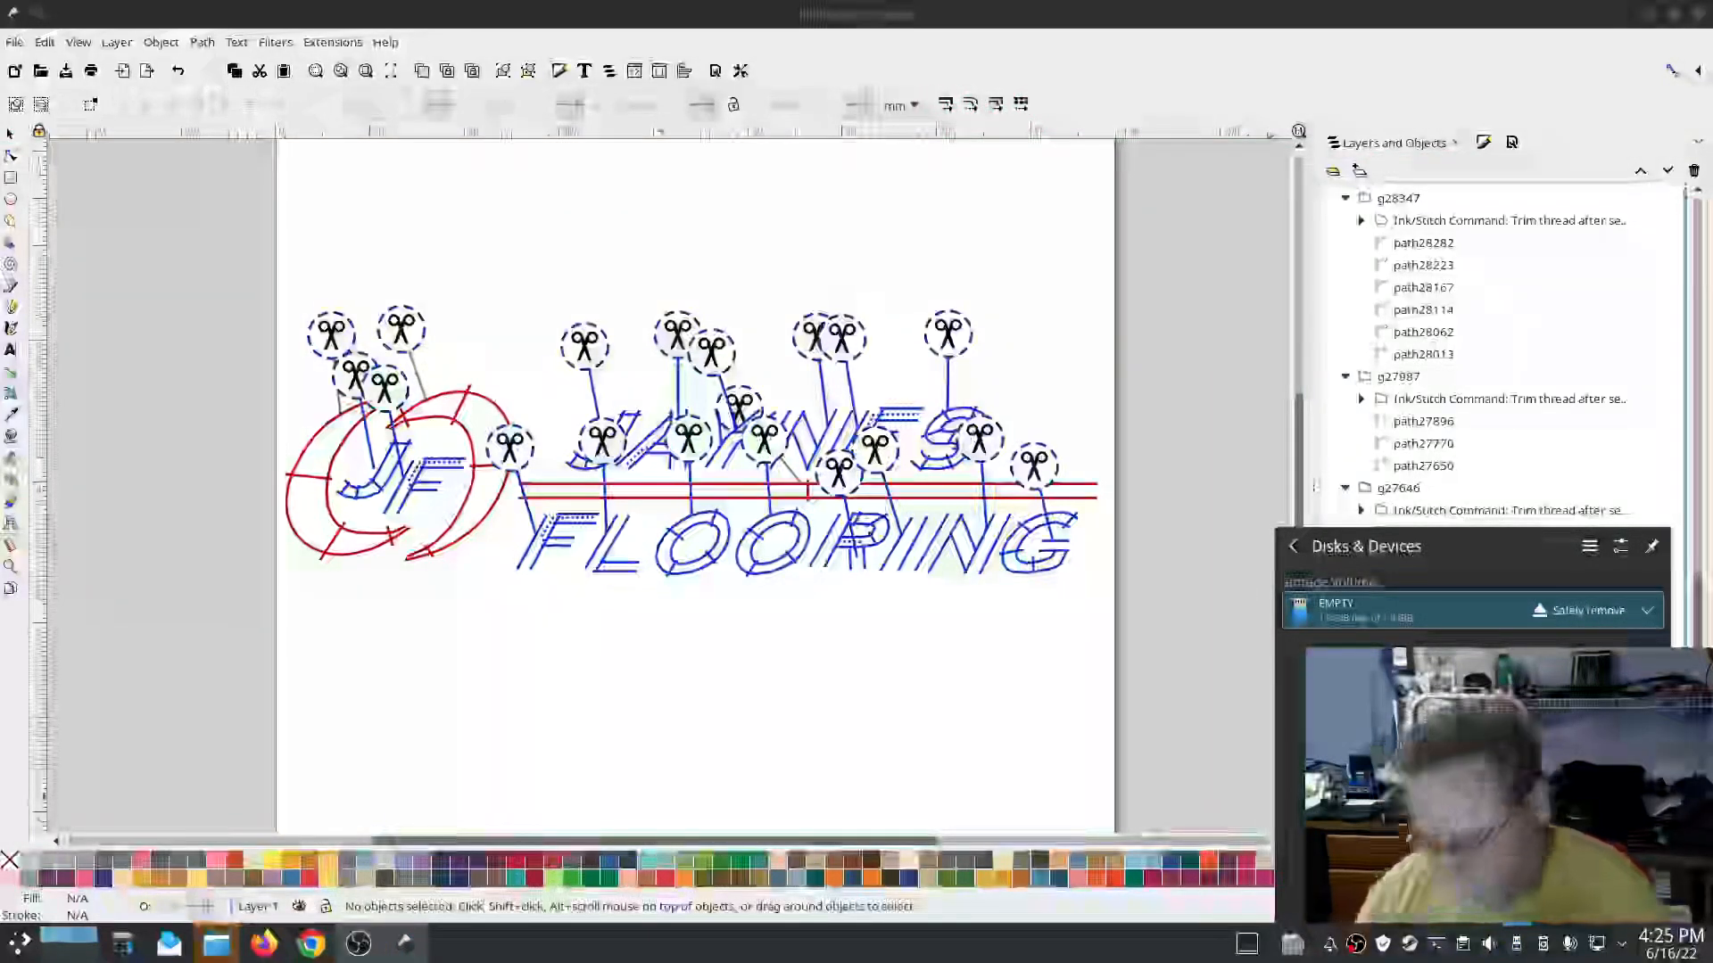
# Step: Switch to Dolphin, copy flooring.dst from the flooring folder onto the EMPTY drive, overwriting the old file, and safely remove the drive
pyautogui.click(216, 944)
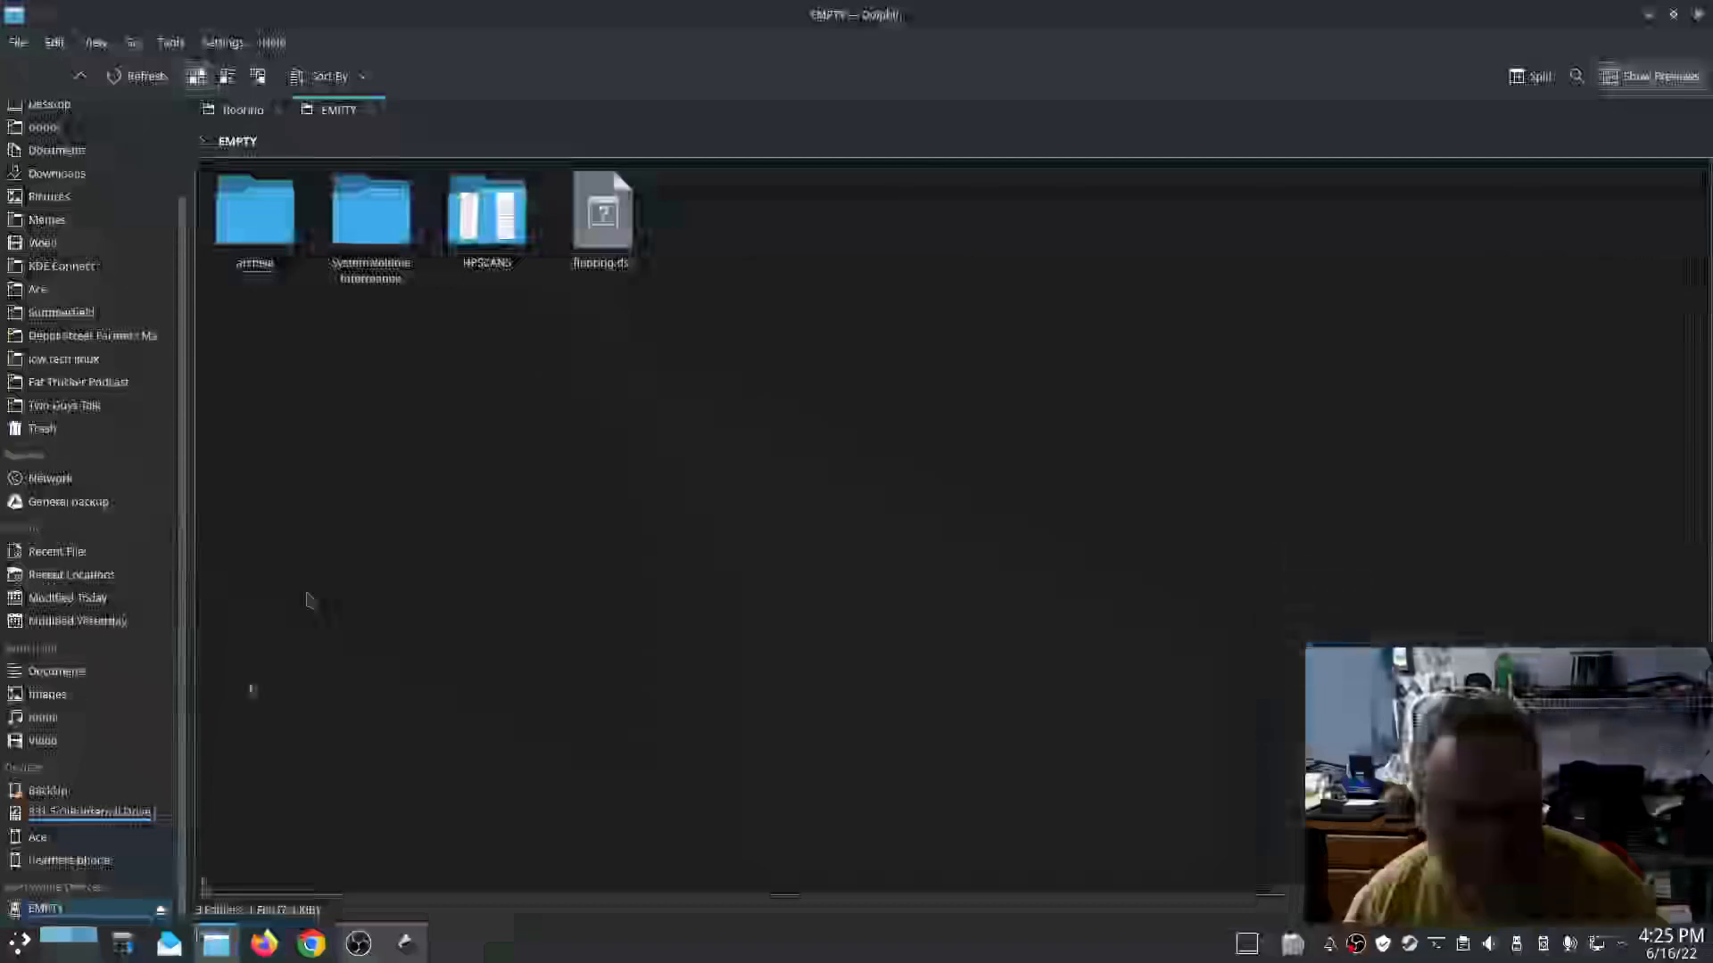
pyautogui.click(248, 107)
pyautogui.click(341, 388)
pyautogui.rightClick(251, 236)
pyautogui.click(138, 579)
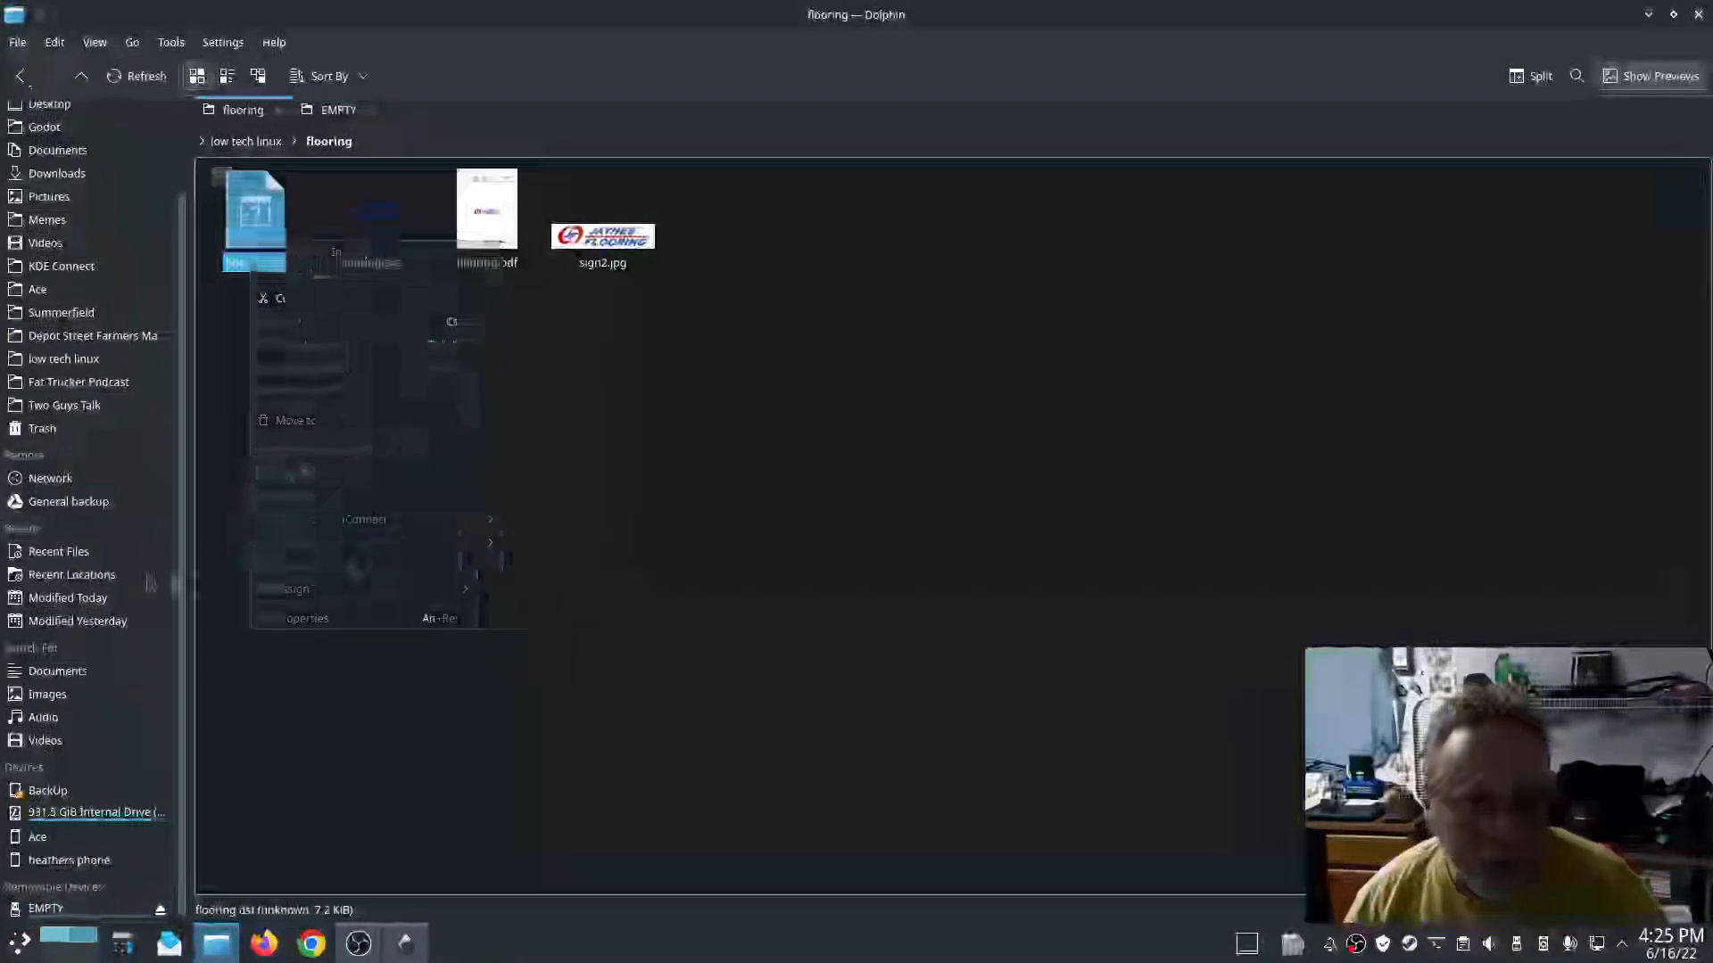
pyautogui.moveTo(255, 214); pyautogui.dragTo(56, 910)
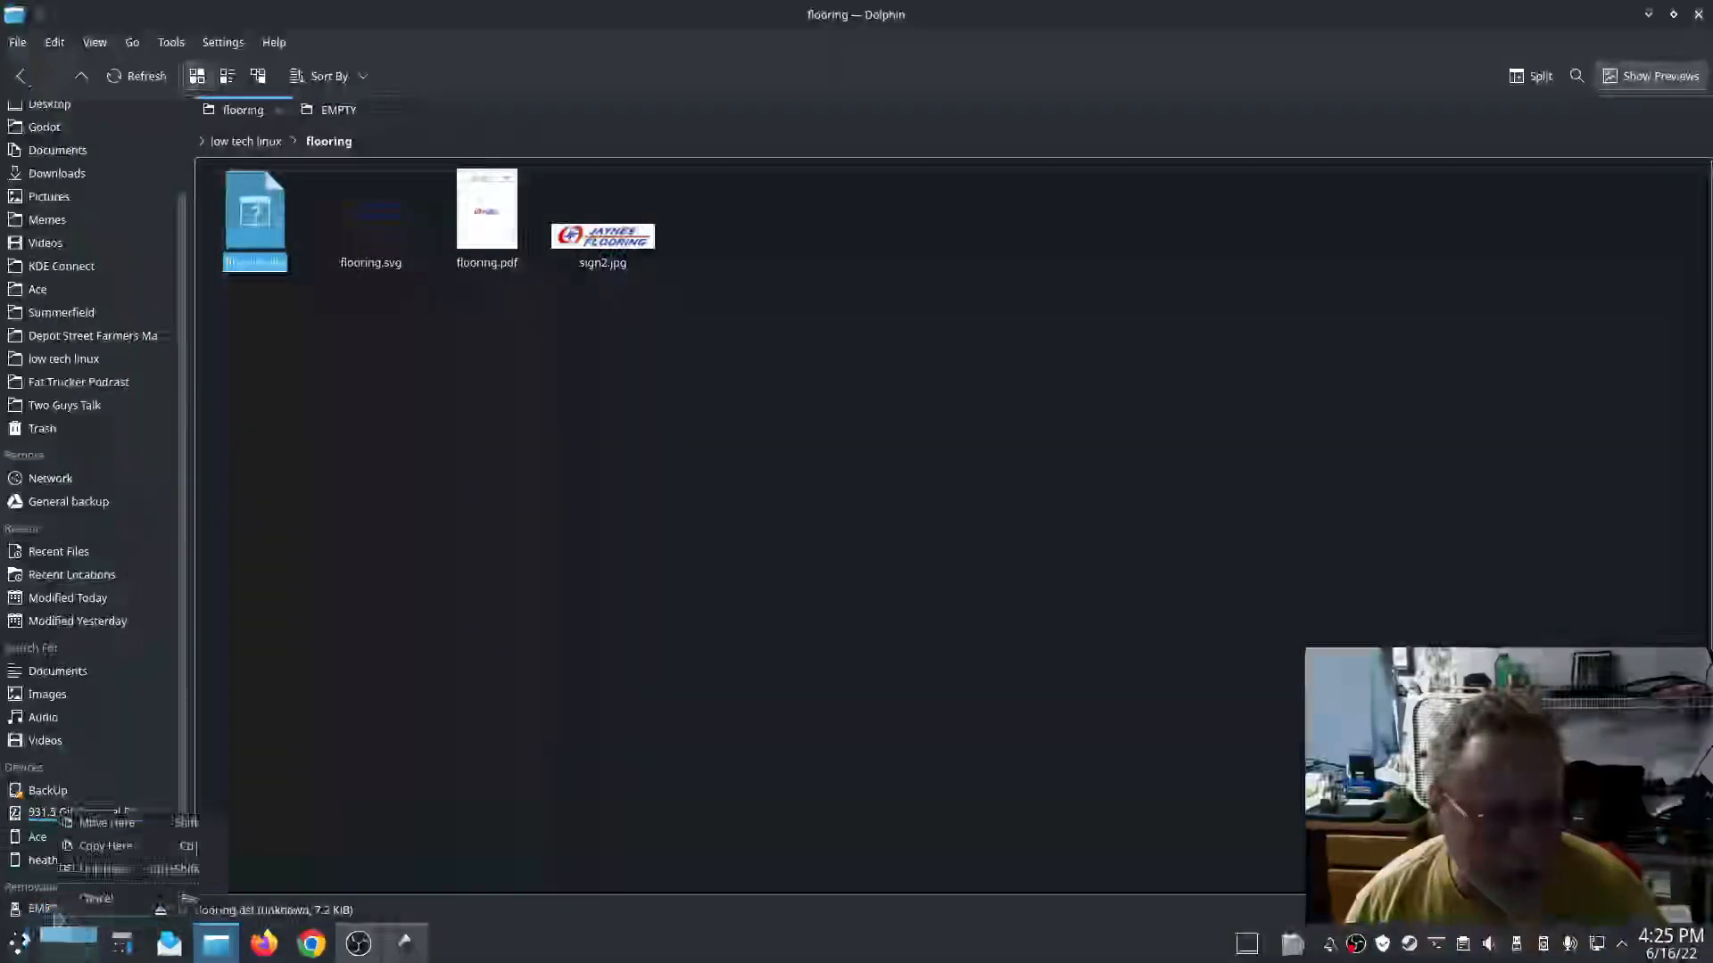
pyautogui.click(102, 846)
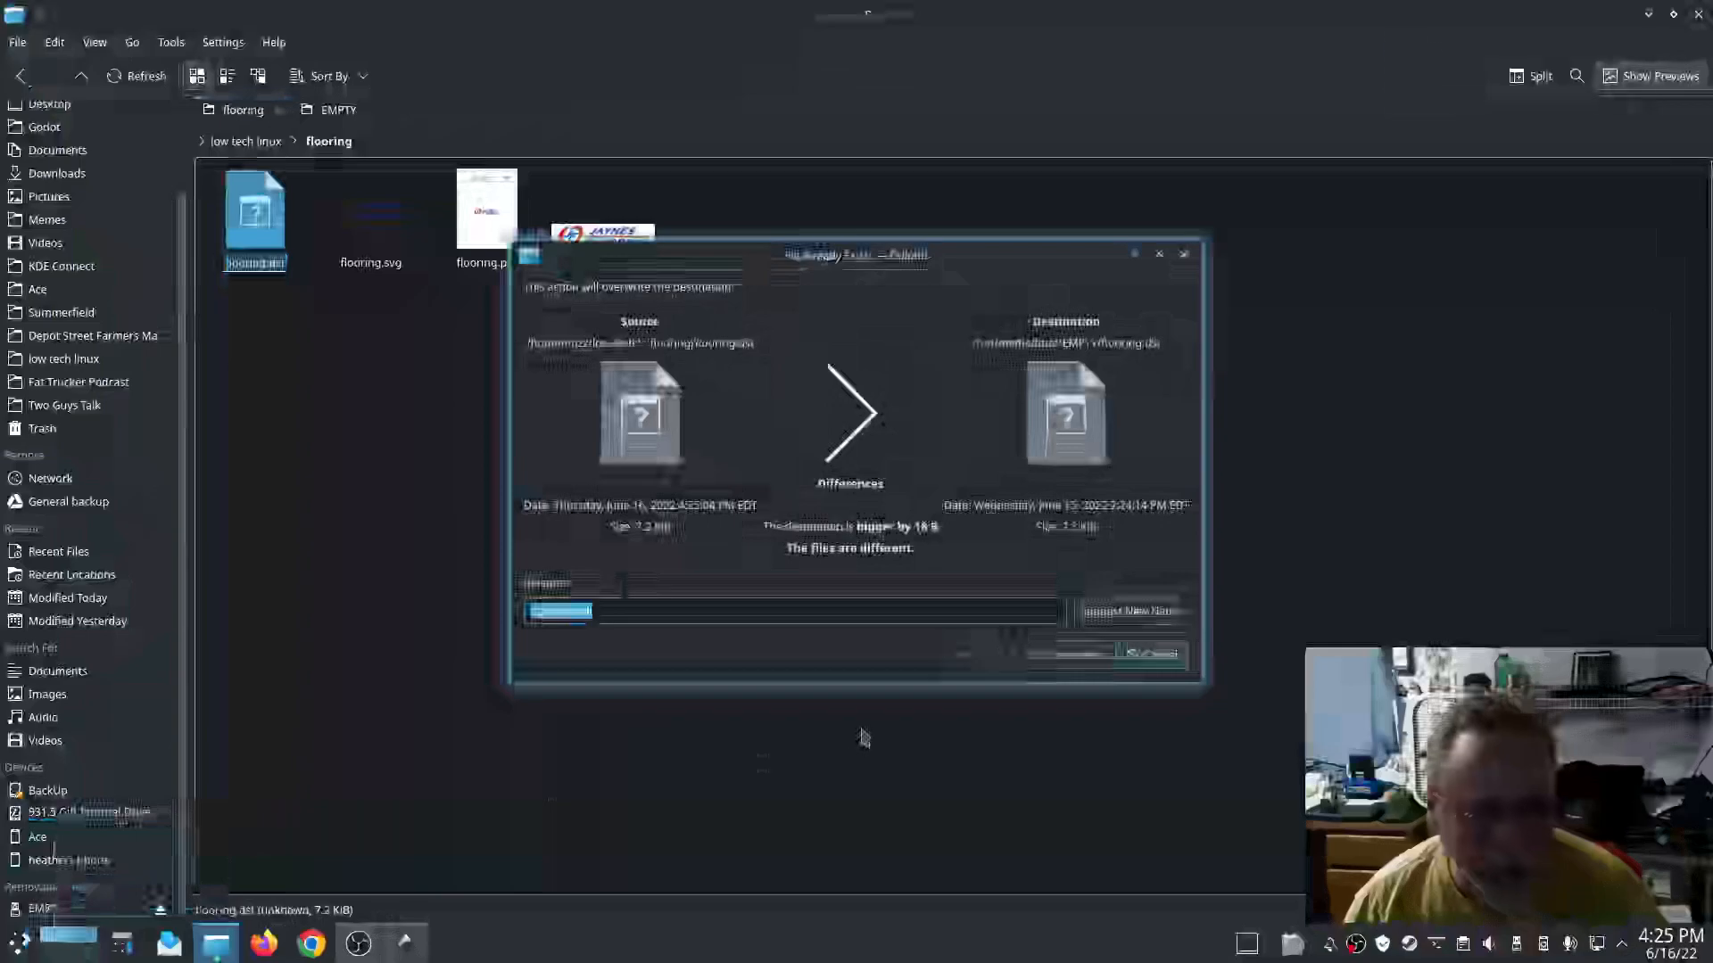
pyautogui.click(1061, 654)
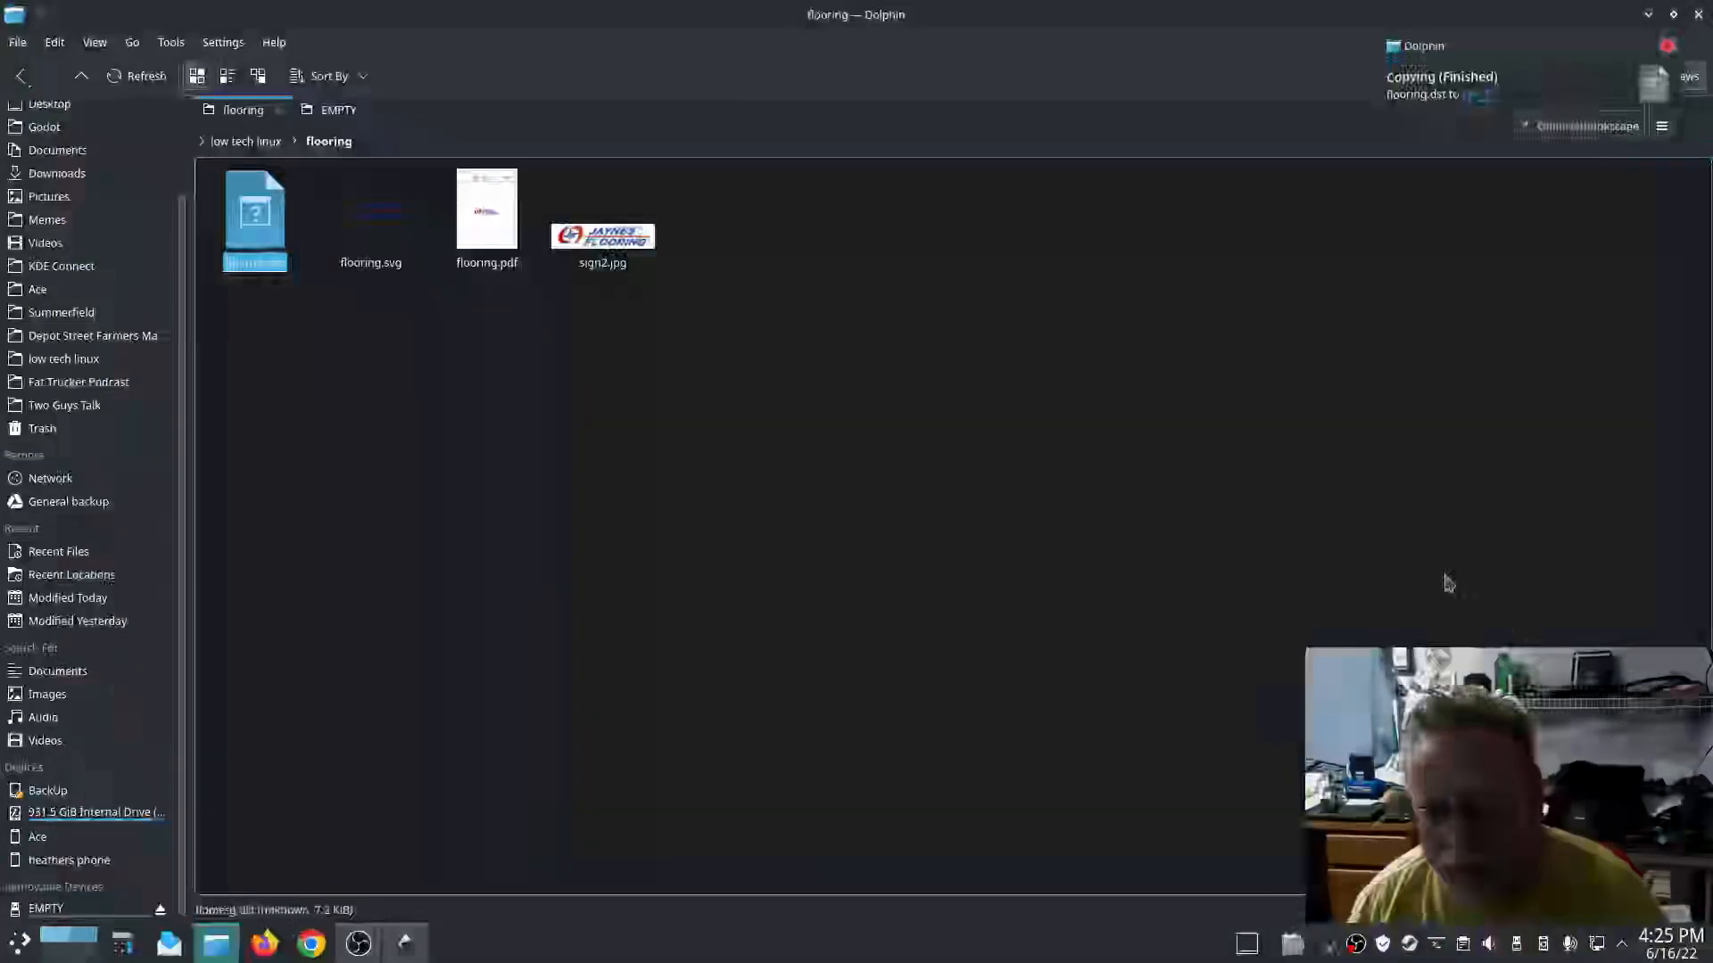
pyautogui.rightClick(49, 909)
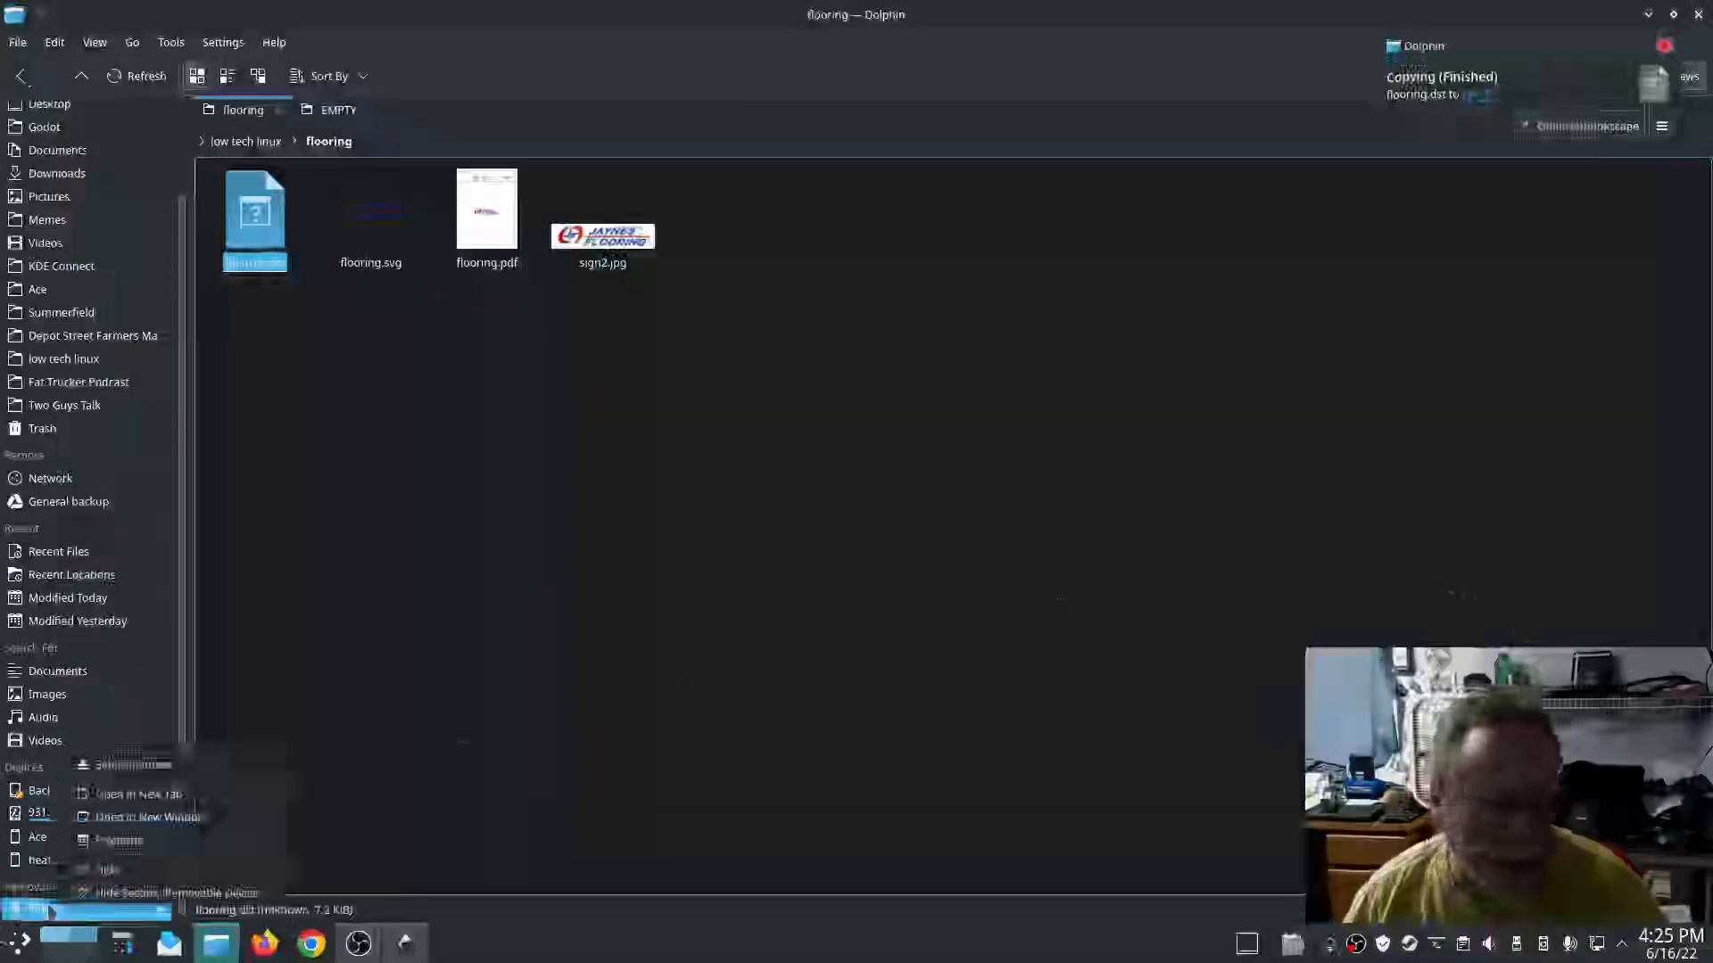
pyautogui.click(133, 765)
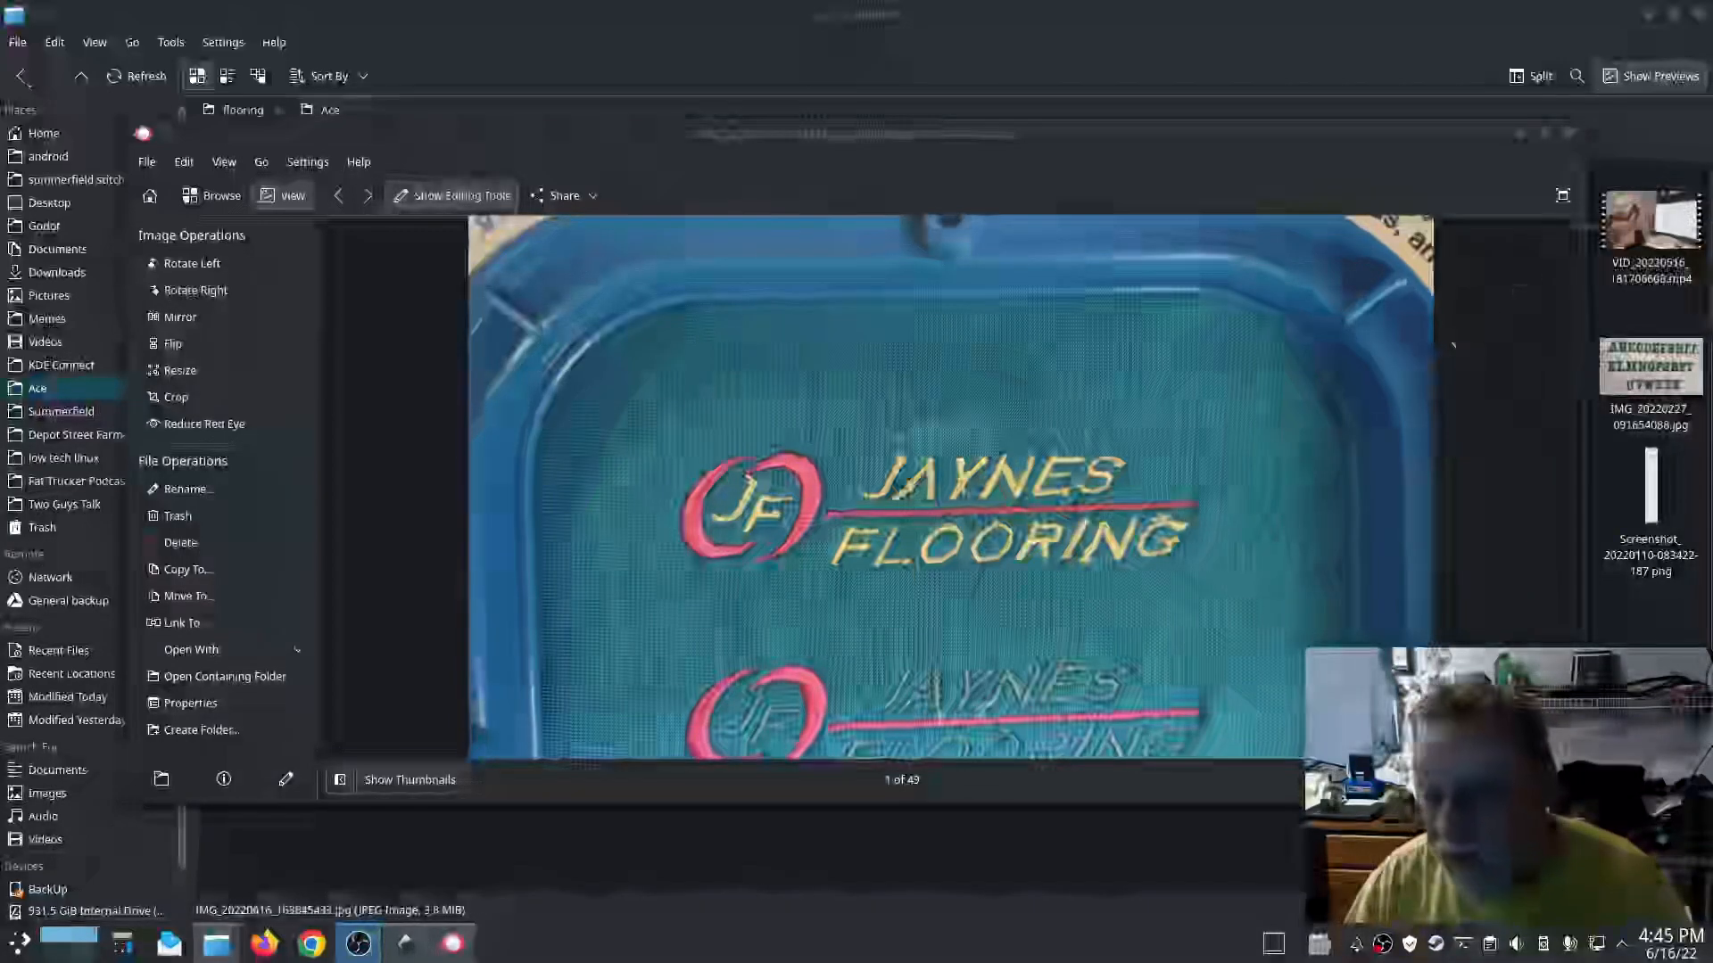
# Step: Bring the photo of the JAYNES FLOORING test stitch-out into focus in the image viewer
pyautogui.click(1140, 138)
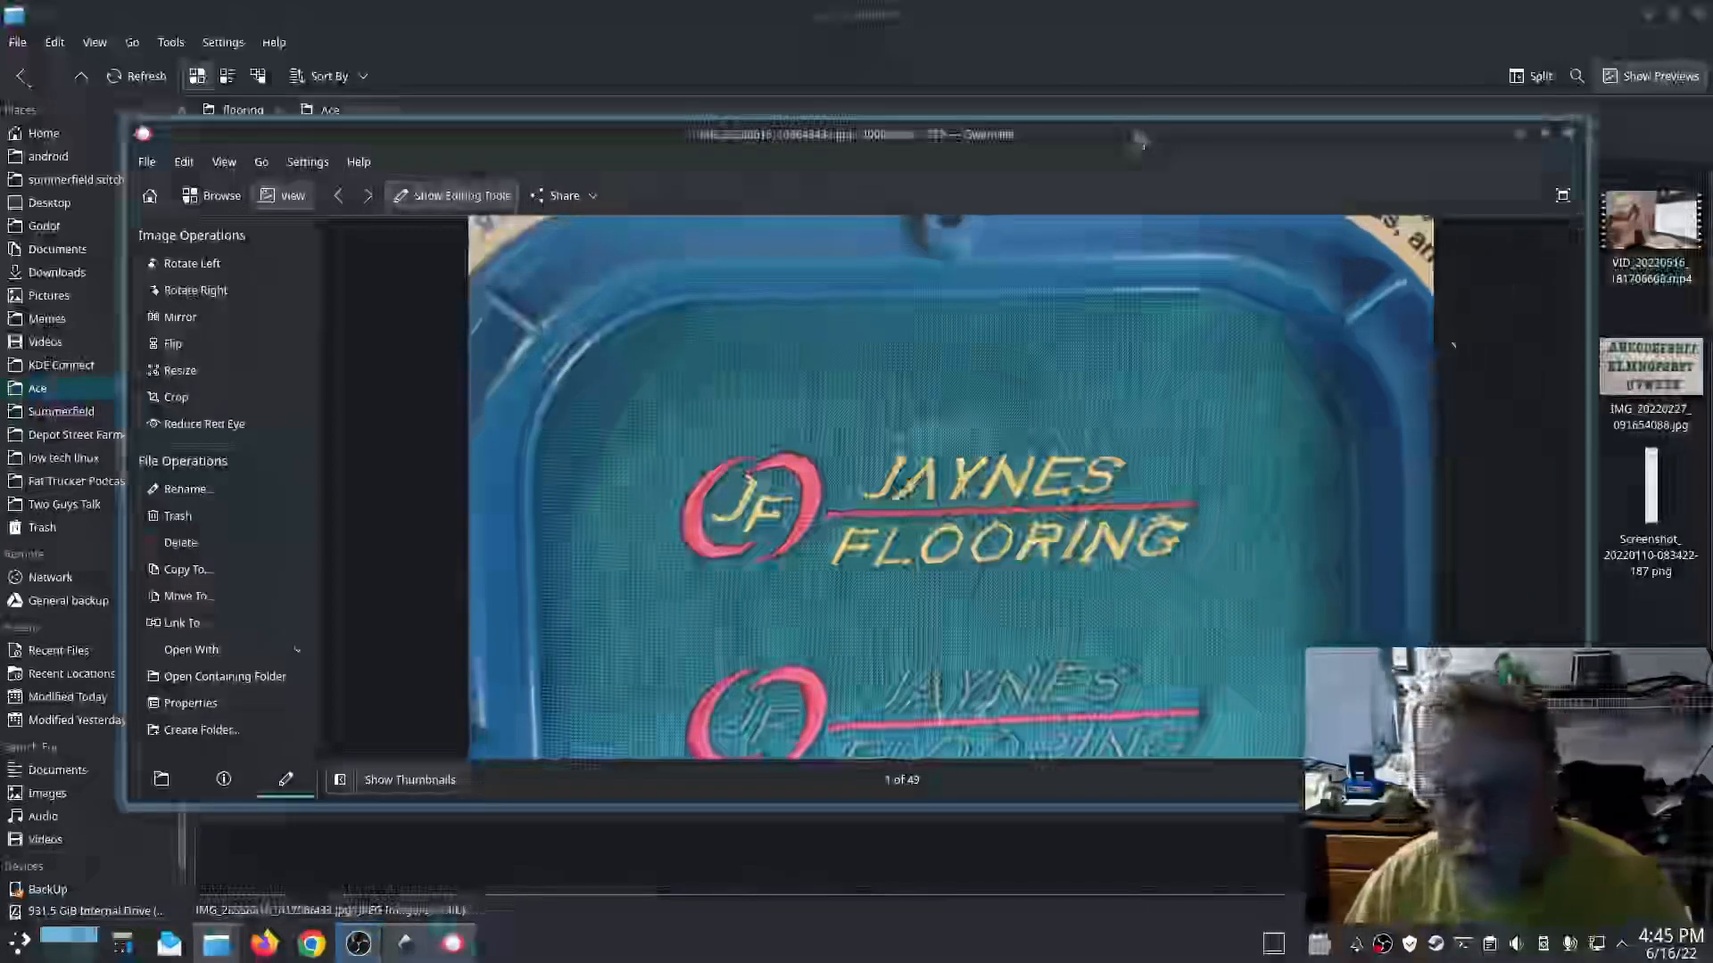